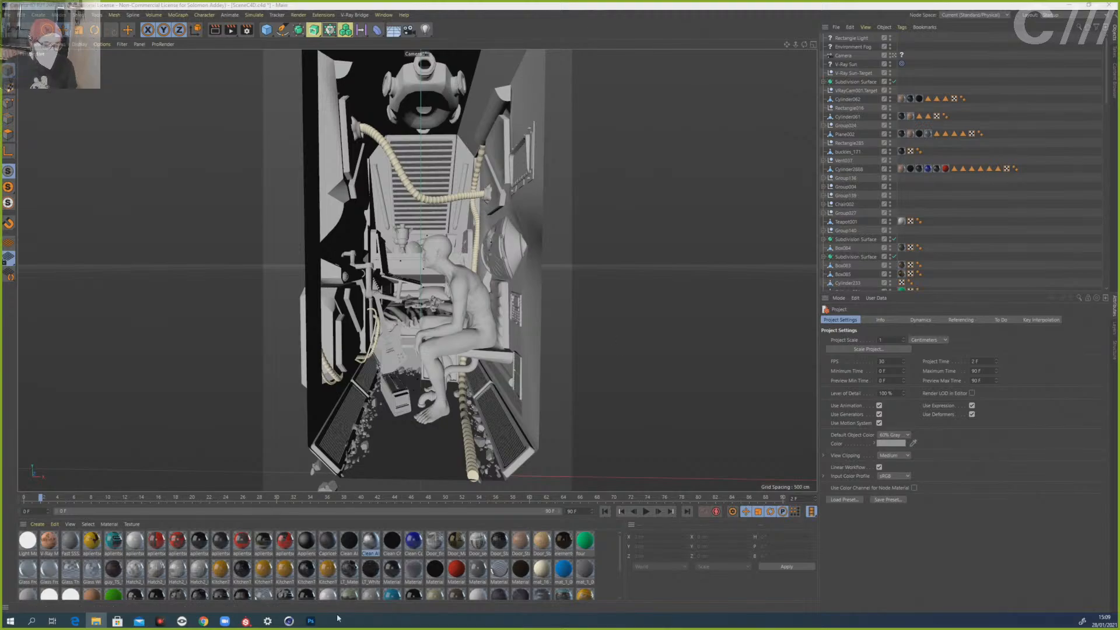
- Switch to Photoshop to view the finished artwork, and return to the Cinema 4D scene
{"action": "left_click", "coordinate": [310, 621]}
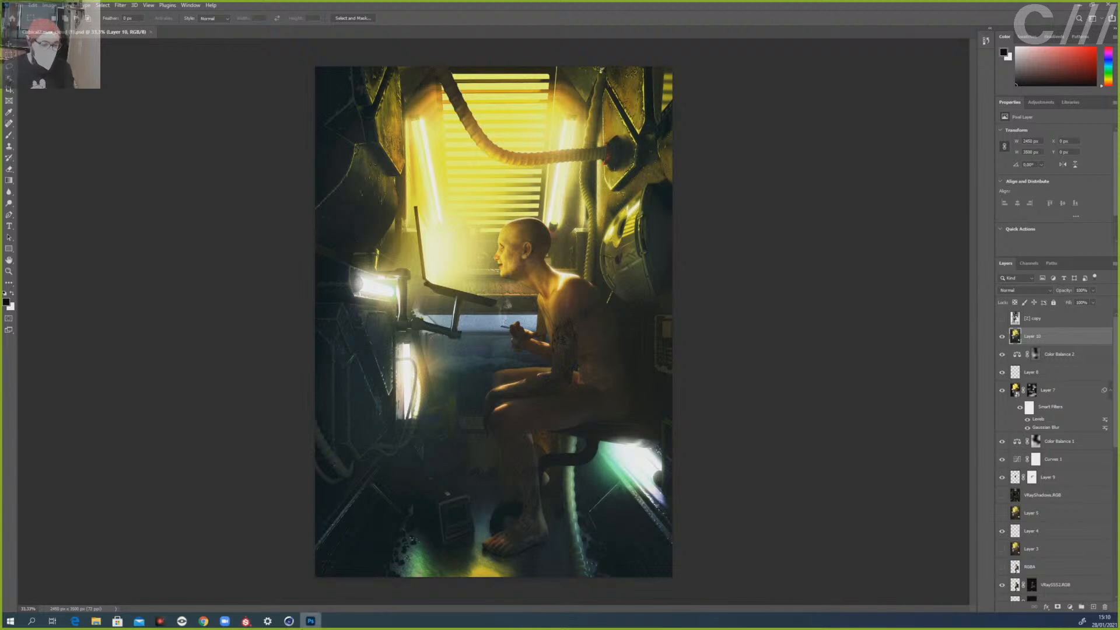
{"action": "left_click", "coordinate": [288, 620]}
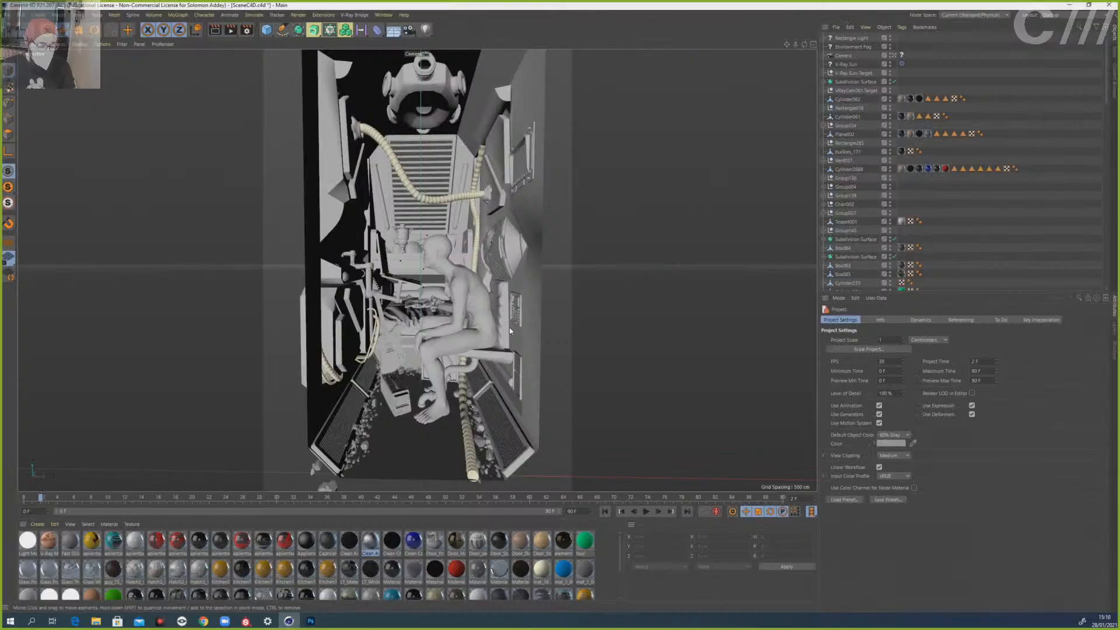
- Set the render output size to 1920 × 1080 pixels in the render settings
{"action": "left_click", "coordinate": [298, 15]}
{"action": "left_click", "coordinate": [326, 138]}
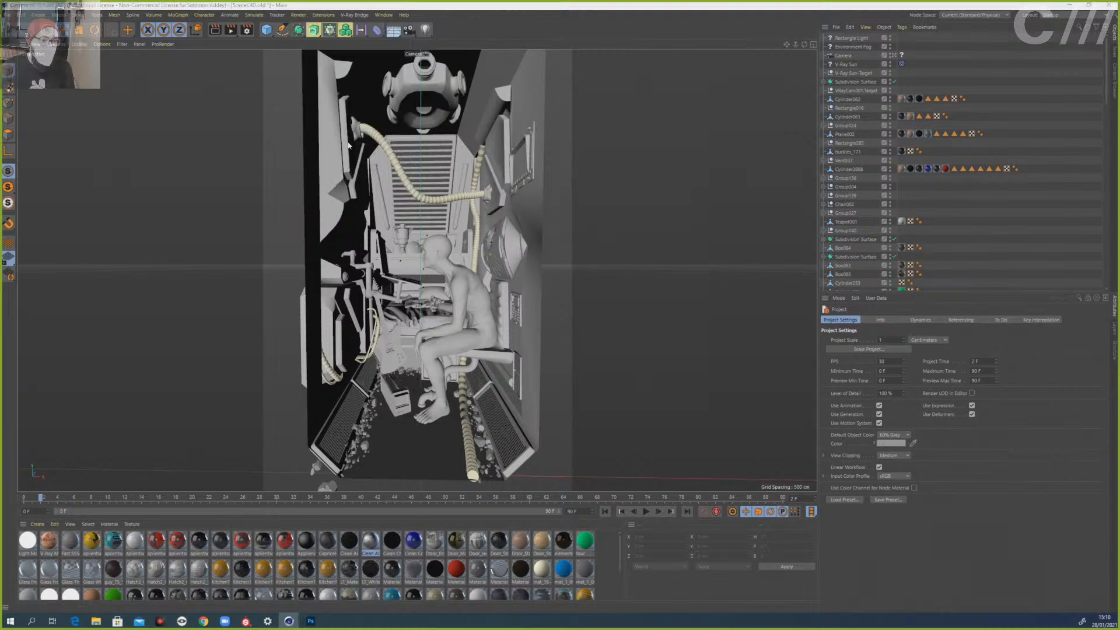
{"action": "left_click", "coordinate": [484, 189]}
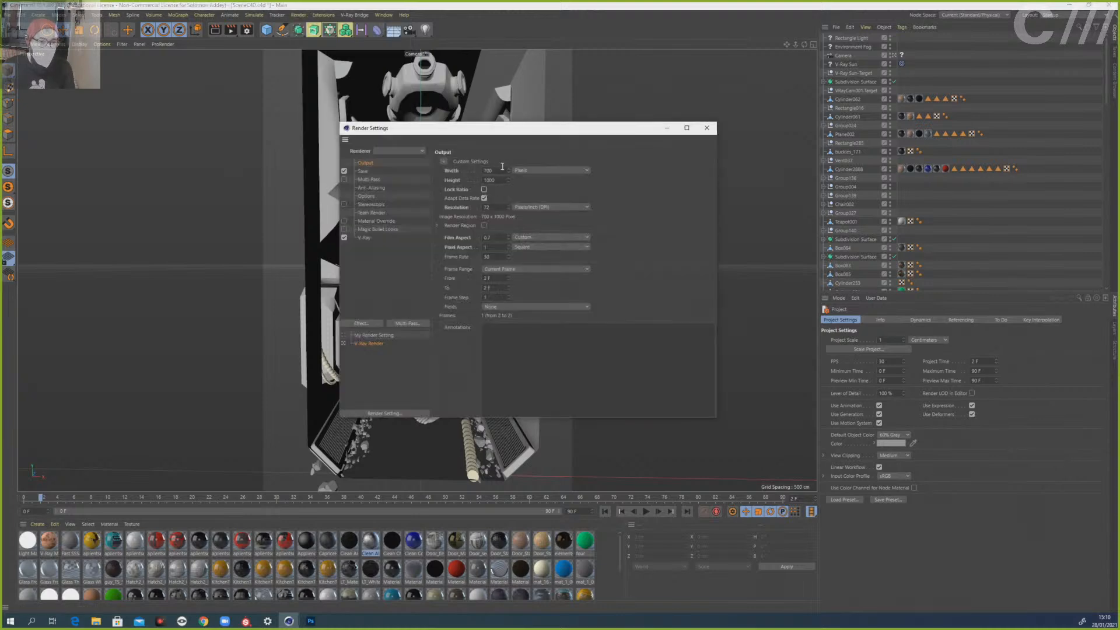
{"action": "double_click", "coordinate": [485, 170]}
{"action": "type", "text": "1"}
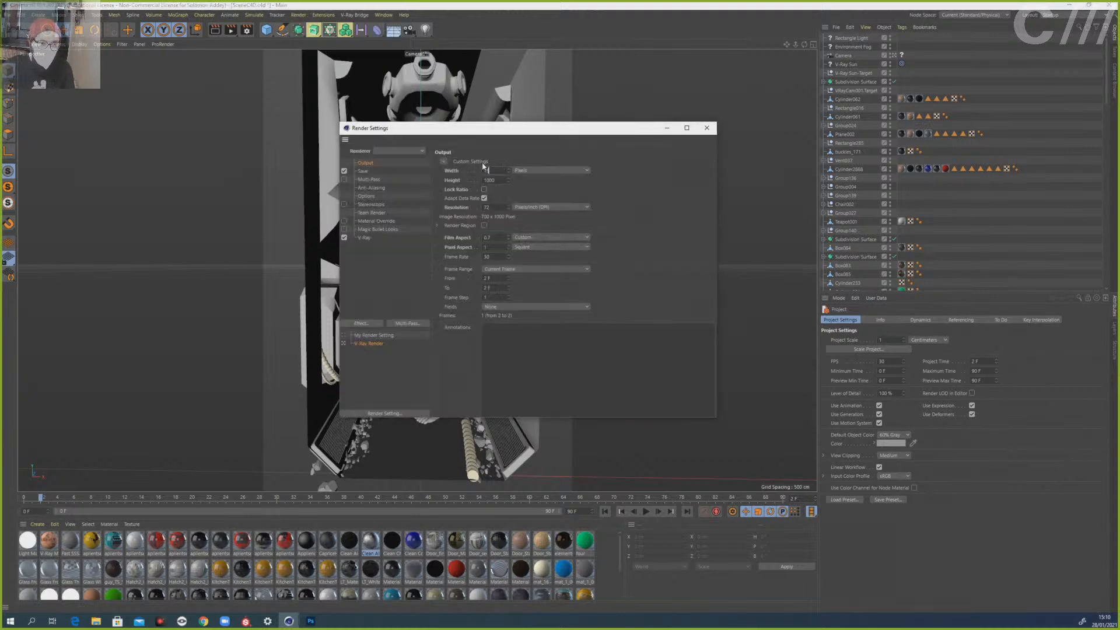
{"action": "type", "text": "920"}
{"action": "key", "text": "Return"}
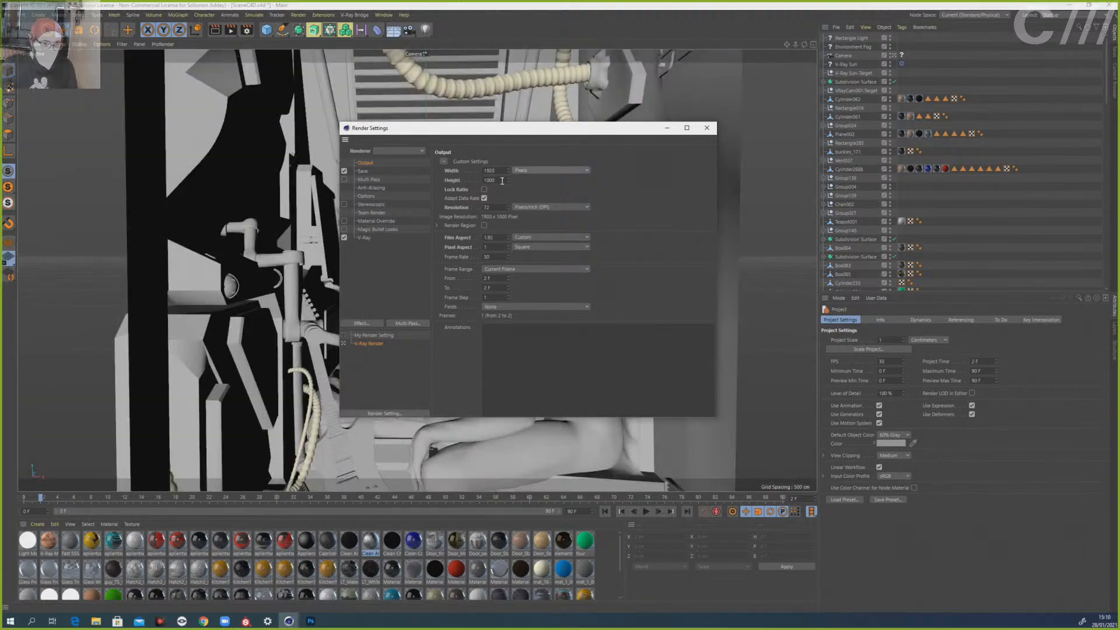
{"action": "double_click", "coordinate": [501, 181]}
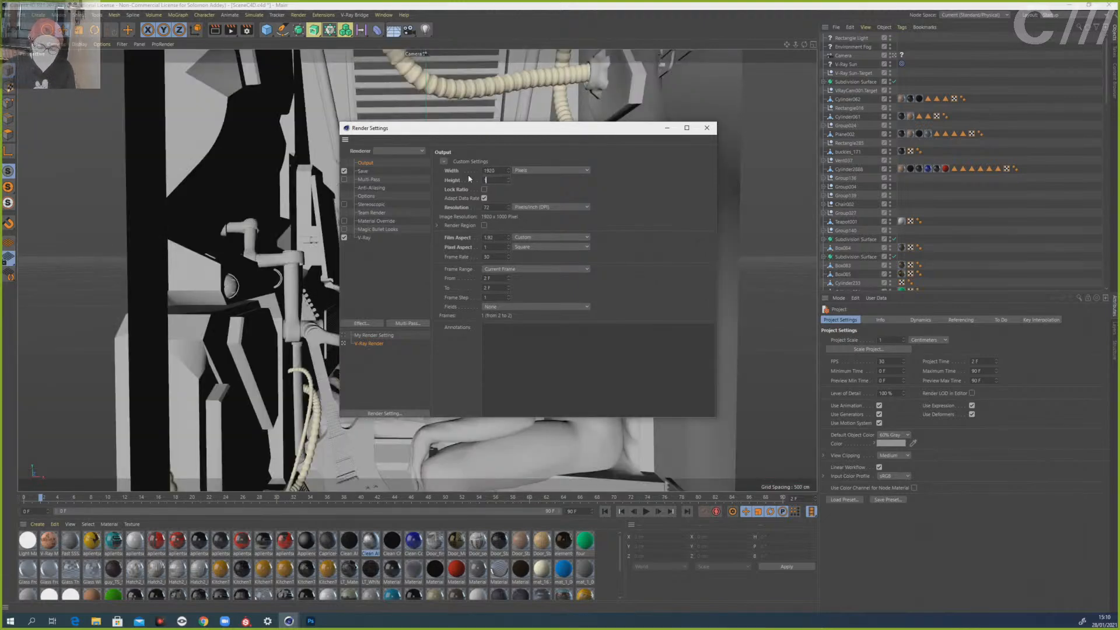
{"action": "type", "text": "1080"}
{"action": "key", "text": "Return"}
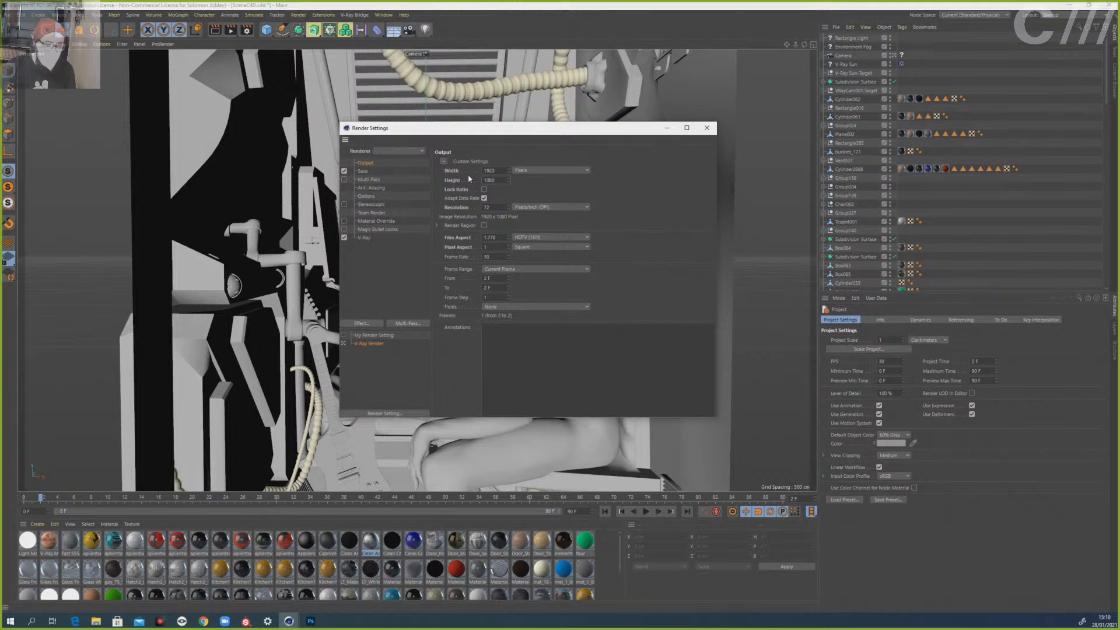
{"action": "left_click", "coordinate": [706, 128]}
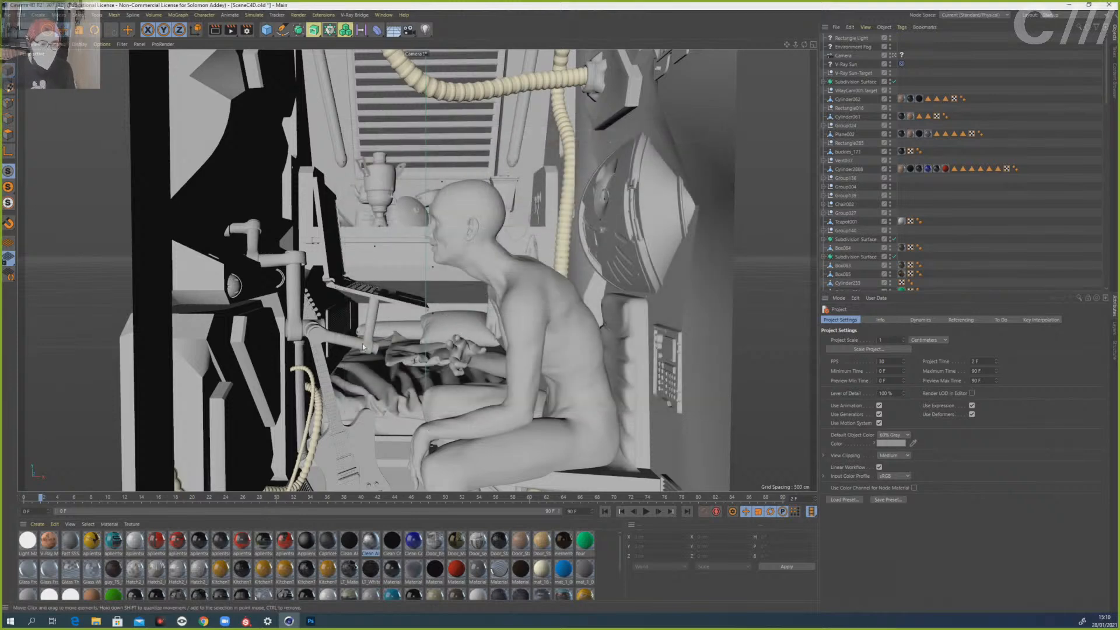
- Display the scene with Gouraud Shading (Lines) and examine the wireframe of the room and its props
{"action": "left_click", "coordinate": [101, 44]}
{"action": "mouse_move", "coordinate": [80, 45]}
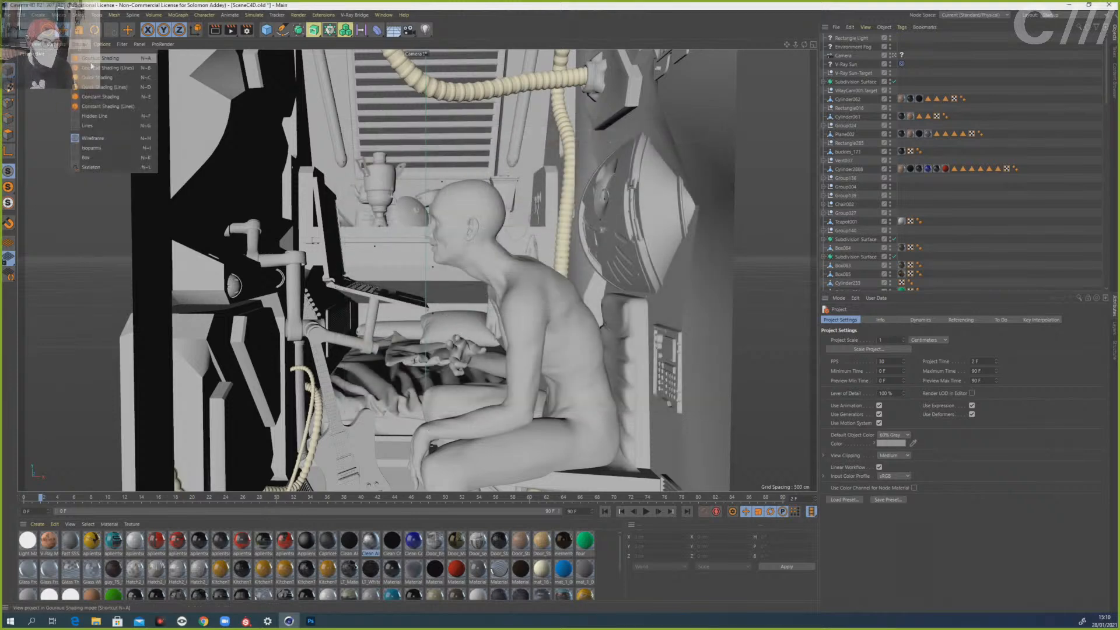
{"action": "left_click", "coordinate": [105, 63]}
{"action": "left_click_drag", "start_coordinate": [368, 283], "coordinate": [329, 226], "text": "alt"}
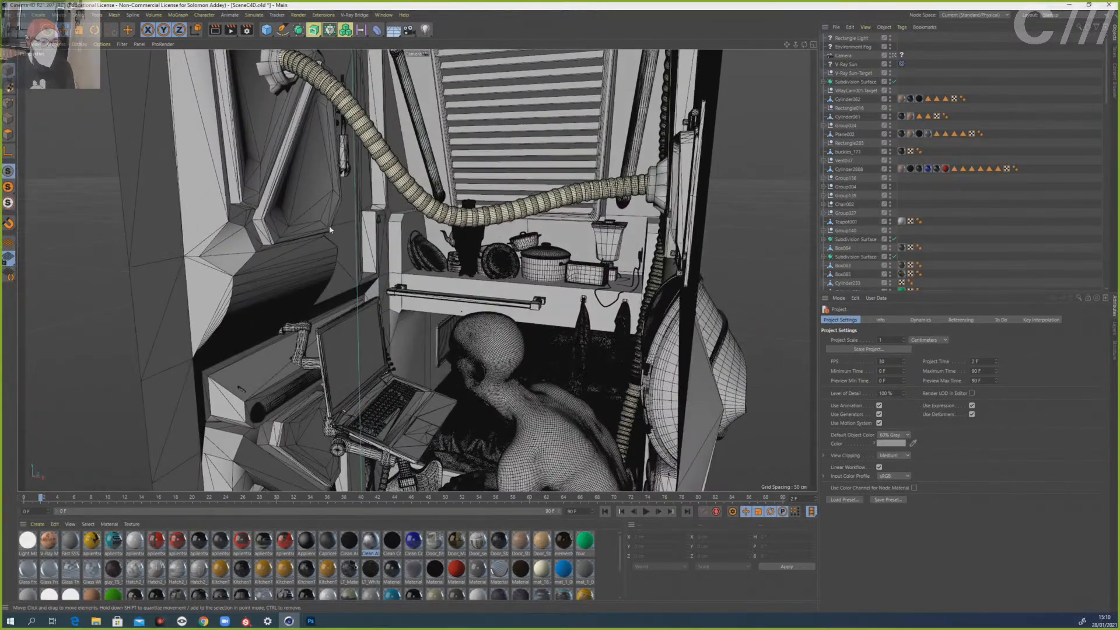
{"action": "left_click", "coordinate": [334, 195]}
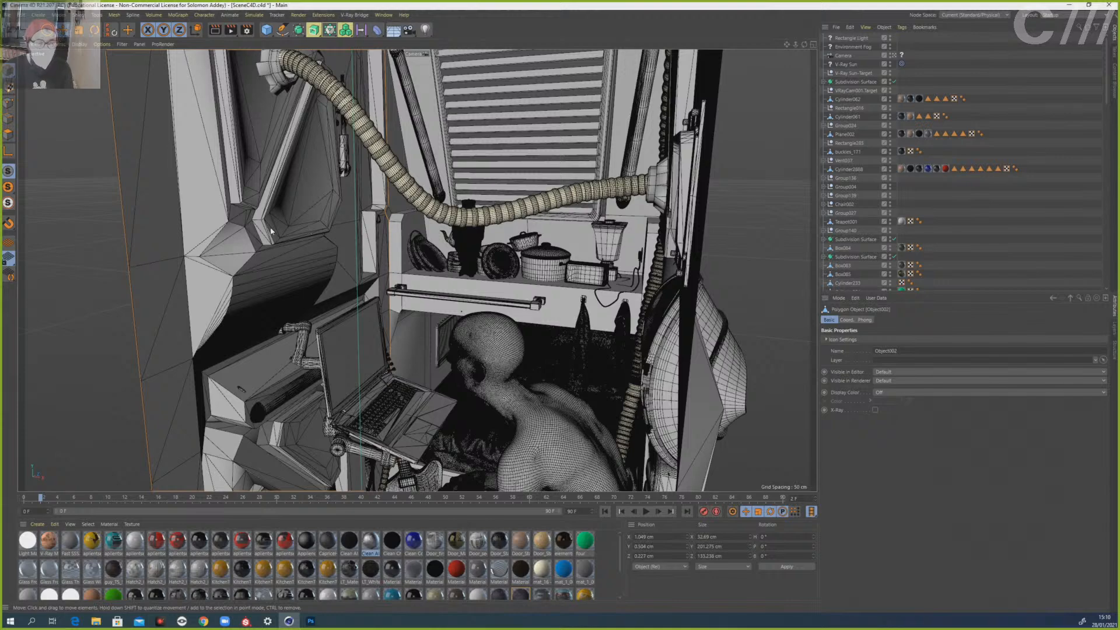
{"action": "left_click_drag", "start_coordinate": [328, 256], "coordinate": [609, 286], "text": "alt"}
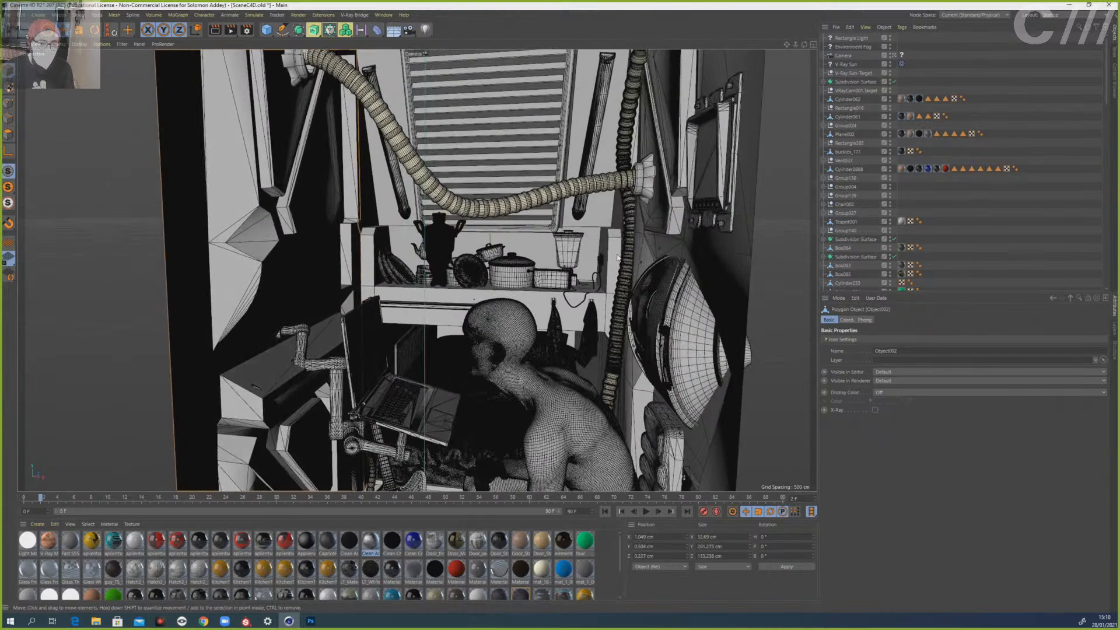
{"action": "left_click_drag", "start_coordinate": [270, 171], "coordinate": [335, 241], "text": "alt"}
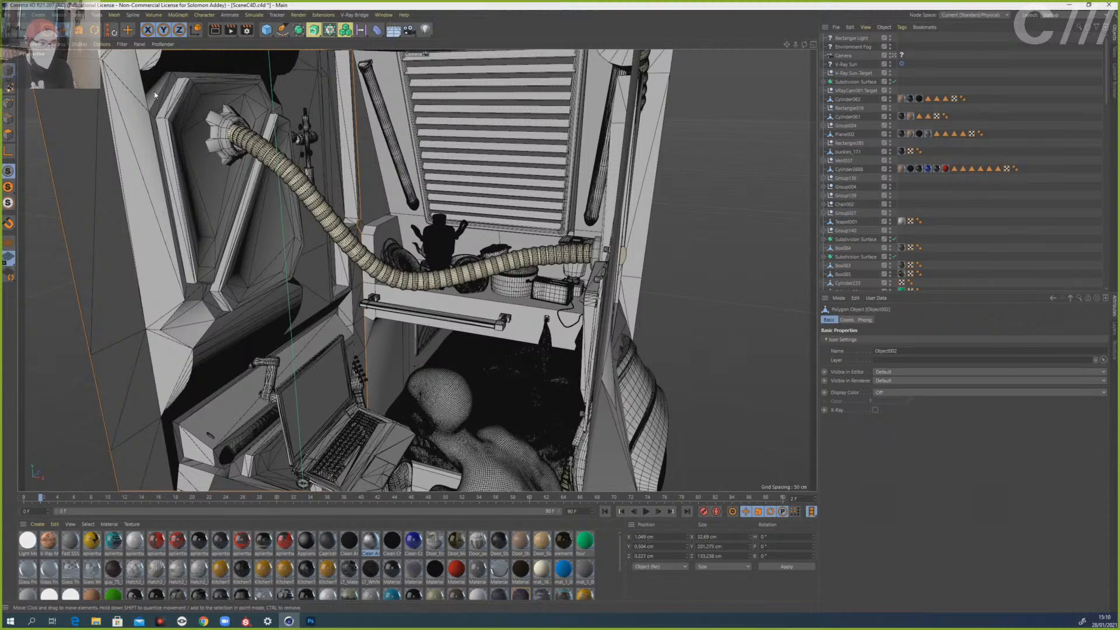
- Return the viewport to plain Gouraud Shading and examine the seated figure, laptop and surrounding room from several angles
{"action": "left_click", "coordinate": [80, 44]}
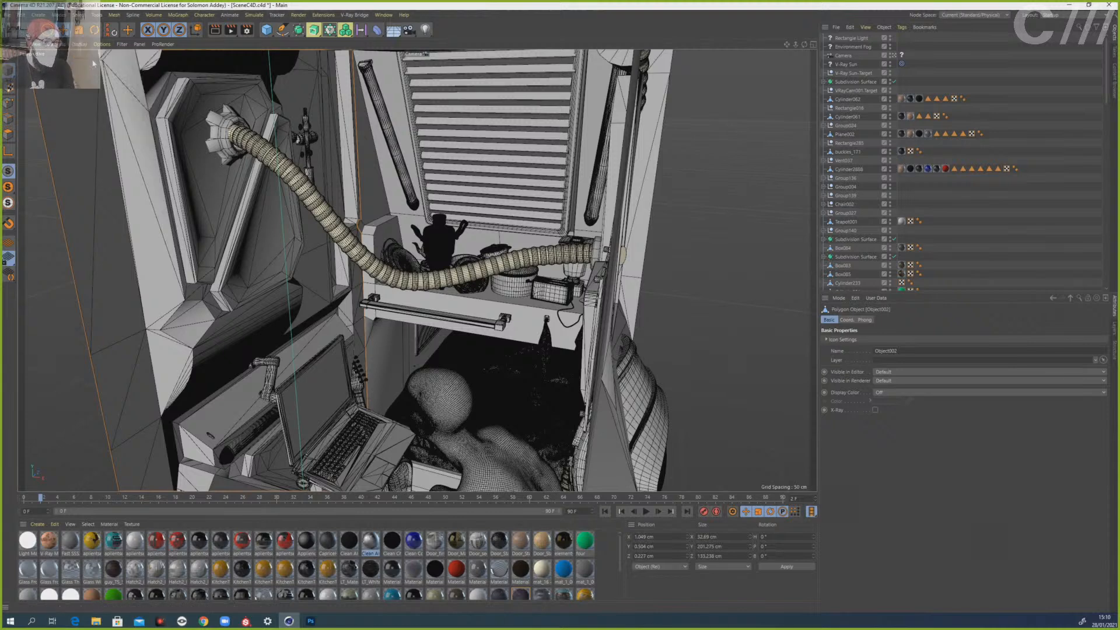
{"action": "left_click", "coordinate": [102, 56]}
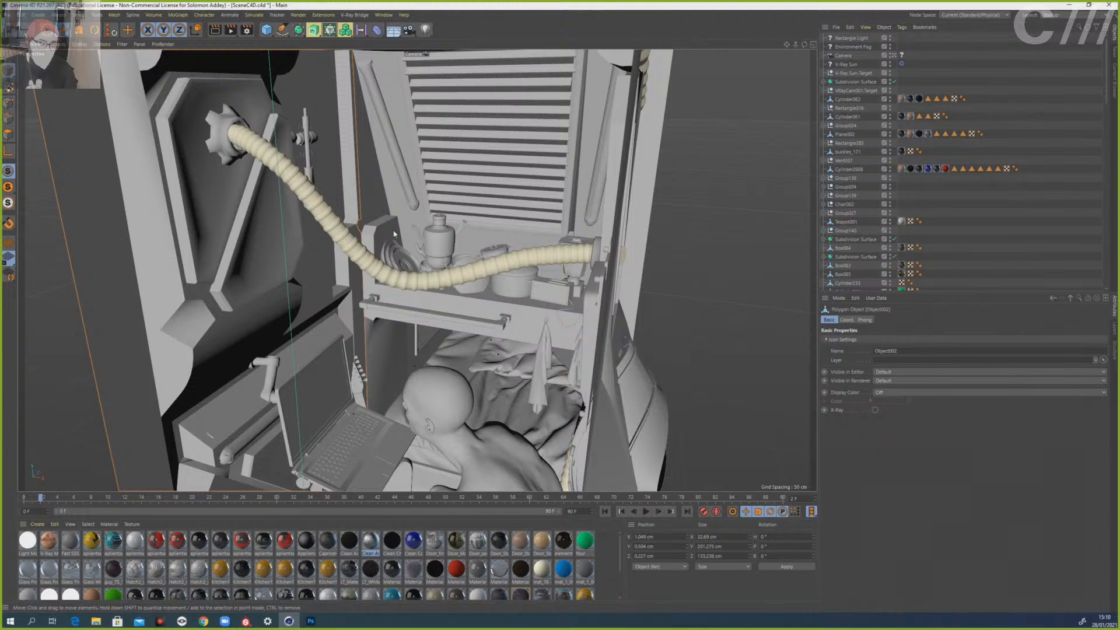
{"action": "left_click_drag", "start_coordinate": [339, 257], "coordinate": [443, 290], "text": "alt"}
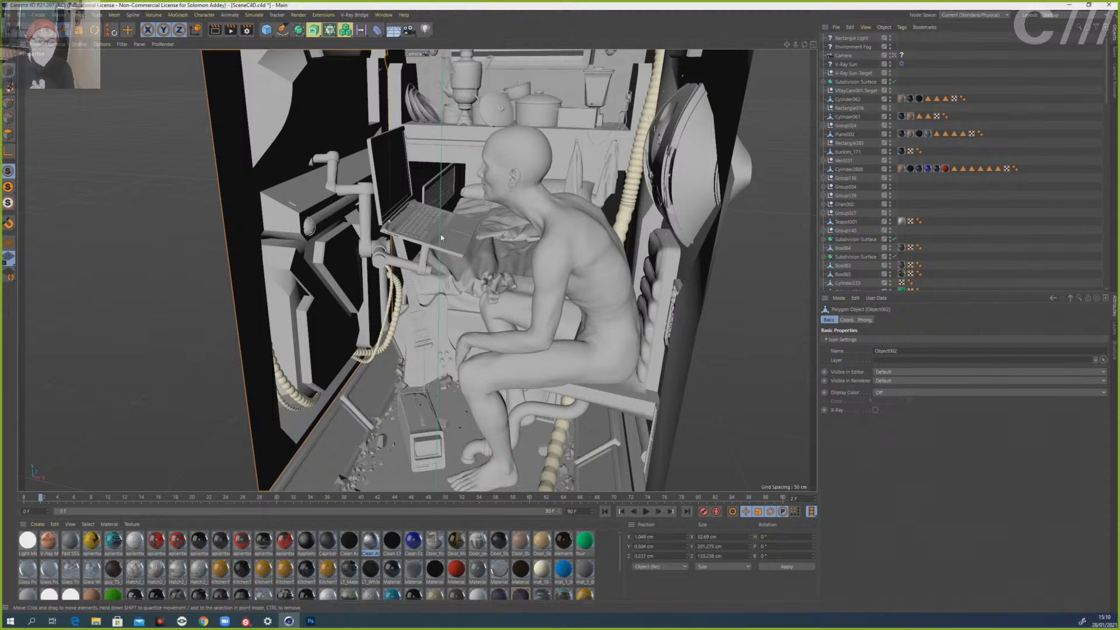
{"action": "left_click_drag", "start_coordinate": [444, 282], "coordinate": [446, 303], "text": "alt"}
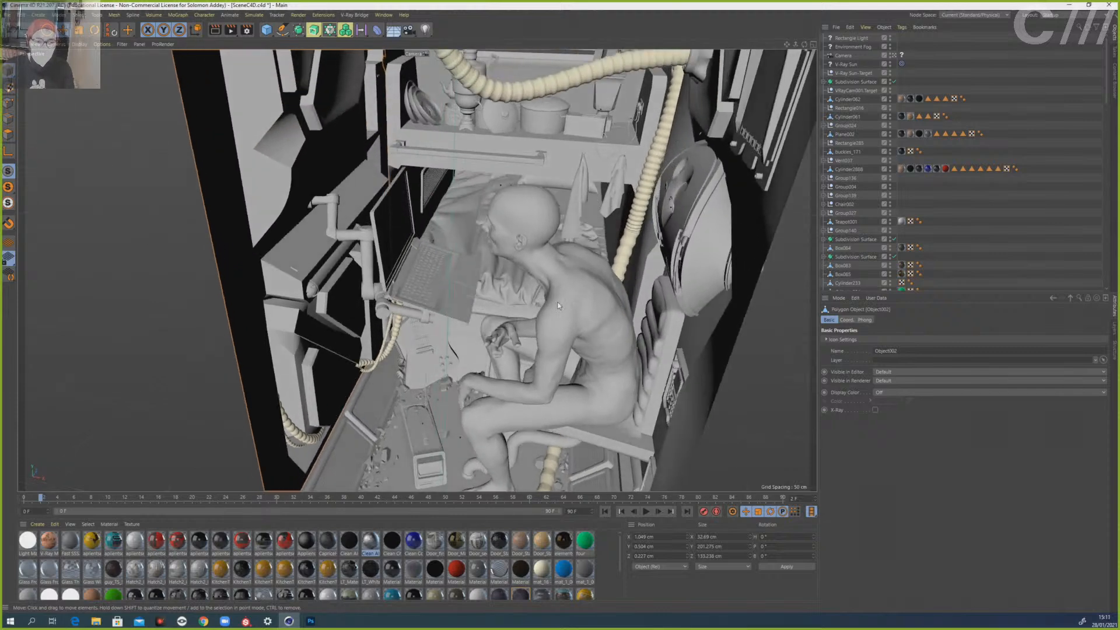
{"action": "left_click_drag", "start_coordinate": [488, 245], "coordinate": [525, 299], "text": "alt"}
{"action": "middle_click_drag", "start_coordinate": [525, 299], "coordinate": [529, 206], "text": "alt"}
{"action": "left_click_drag", "start_coordinate": [529, 206], "coordinate": [501, 209], "text": "alt"}
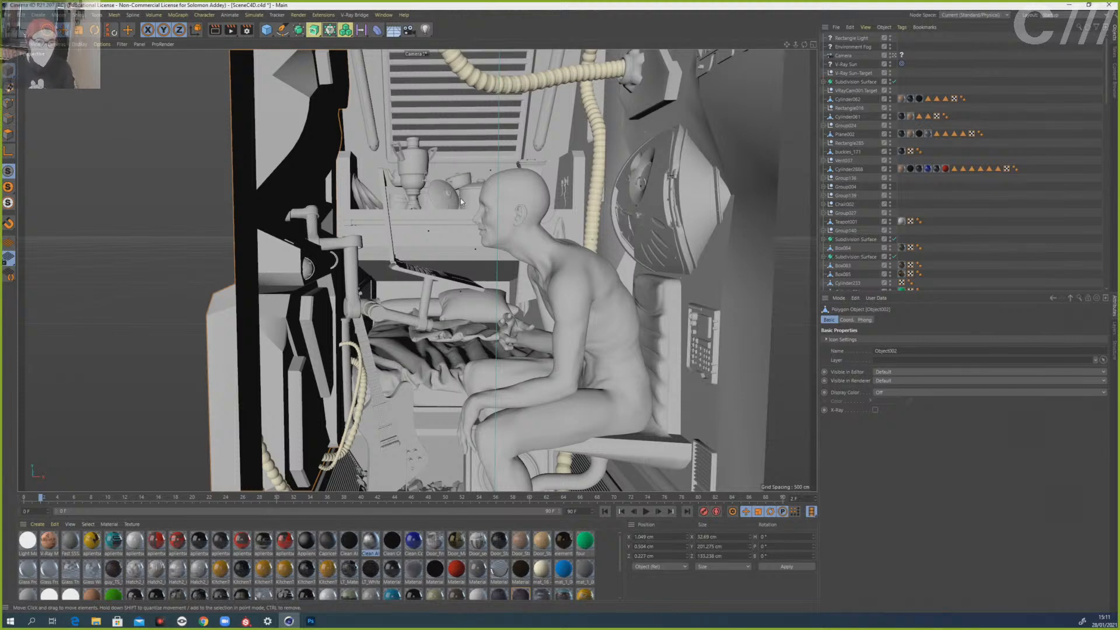
- Switch to the Project for Demo.c4d document and display its viewport with Gouraud Shading
{"action": "left_click", "coordinate": [377, 16]}
{"action": "left_click", "coordinate": [408, 258]}
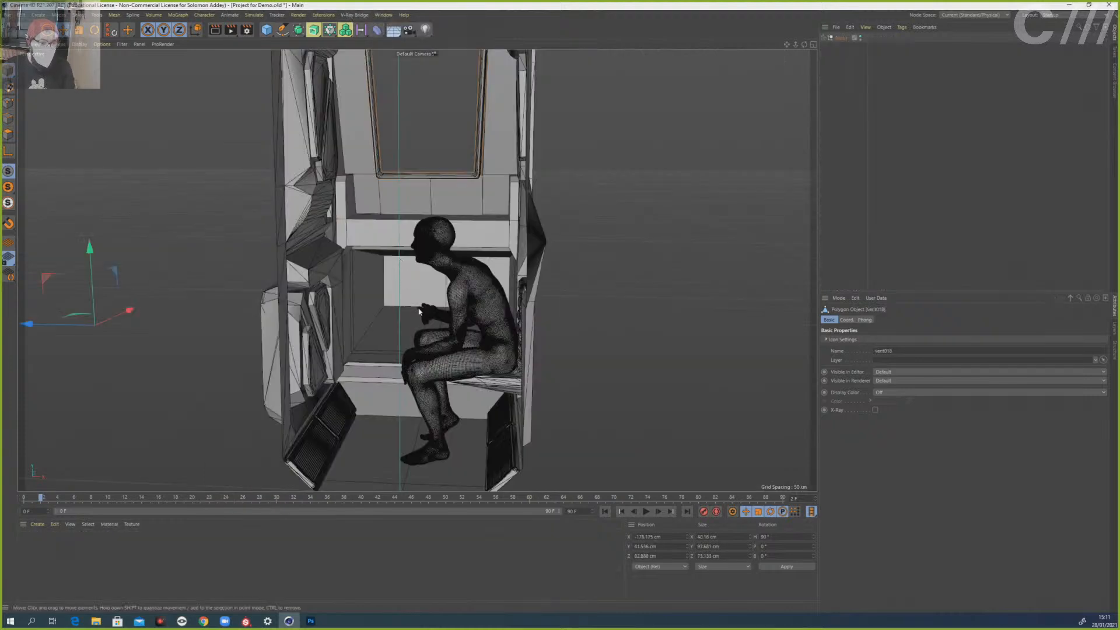
{"action": "left_click", "coordinate": [92, 41]}
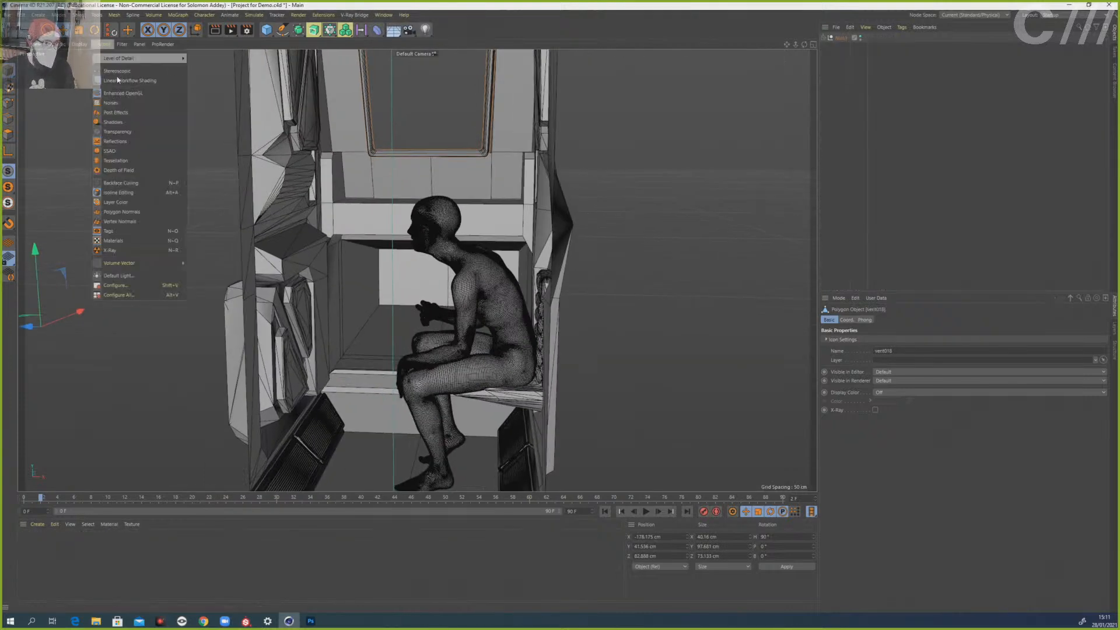
{"action": "mouse_move", "coordinate": [81, 44]}
{"action": "left_click", "coordinate": [108, 68]}
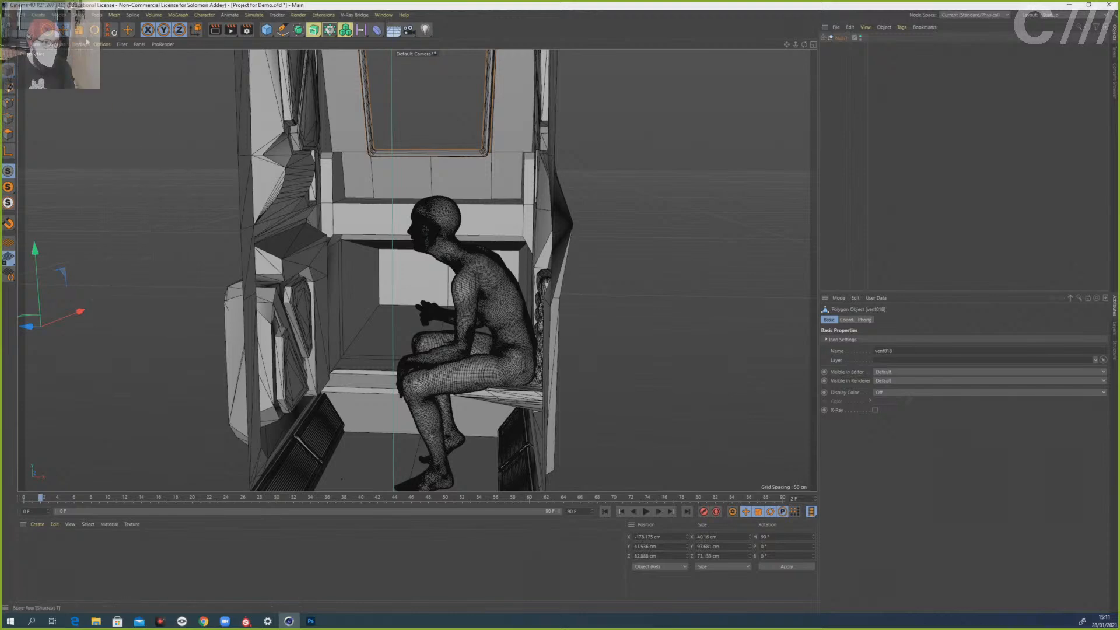
{"action": "left_click", "coordinate": [80, 45]}
{"action": "left_click", "coordinate": [91, 58]}
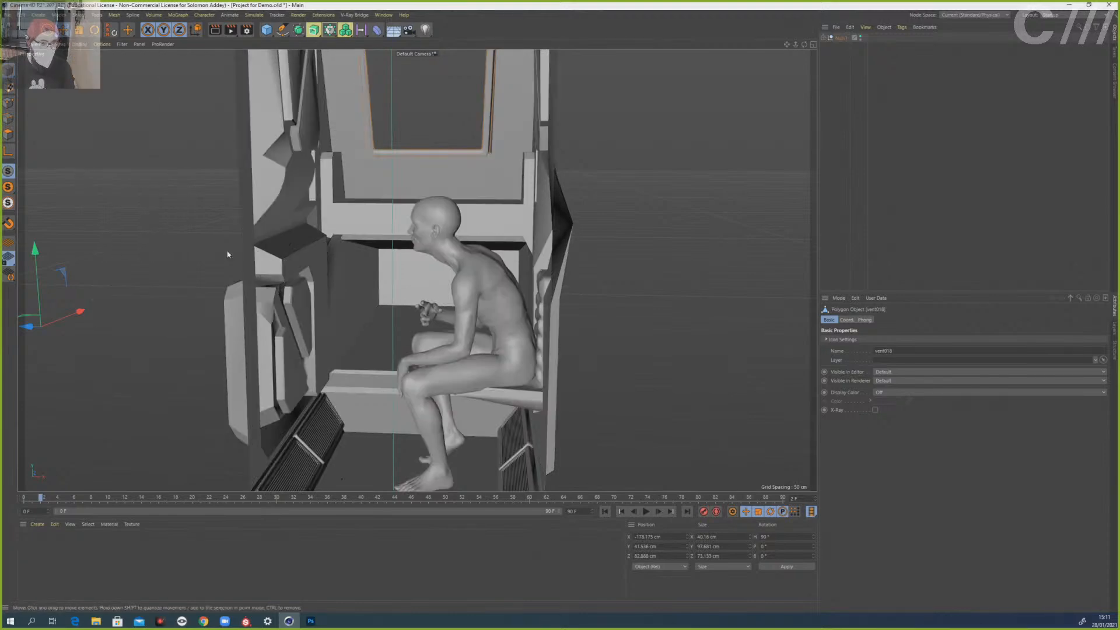
- Expand the null group and review its contents by selecting Object001, Box001 and the DUDE figure
{"action": "left_click_drag", "start_coordinate": [227, 255], "coordinate": [620, 180], "text": "alt"}
{"action": "left_click", "coordinate": [354, 212]}
{"action": "left_click", "coordinate": [824, 38]}
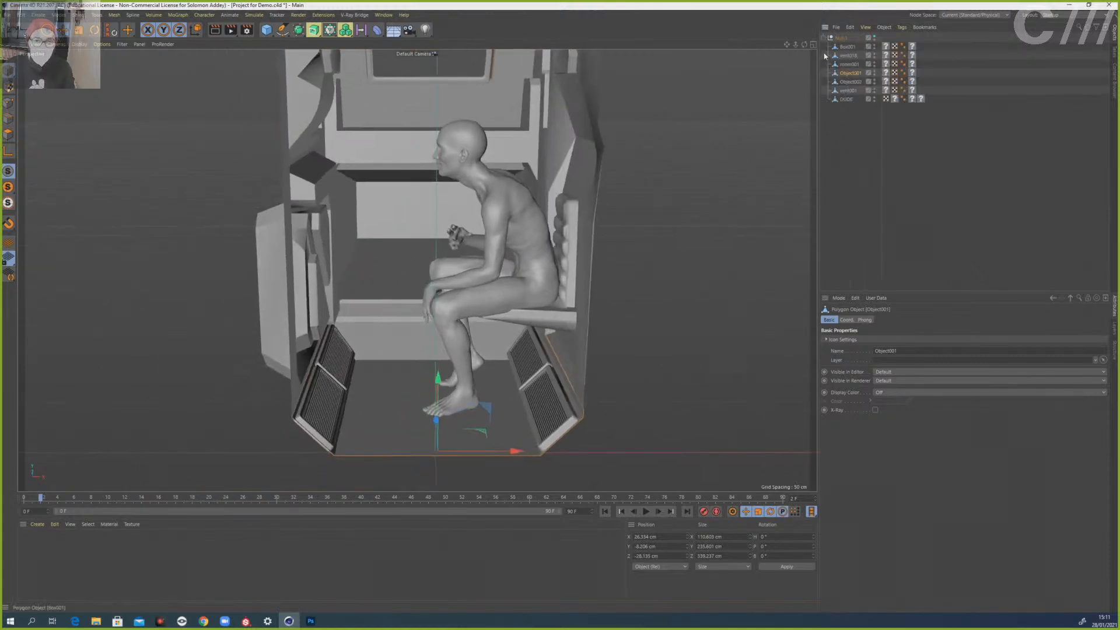
{"action": "left_click", "coordinate": [845, 142]}
{"action": "left_click", "coordinate": [847, 47]}
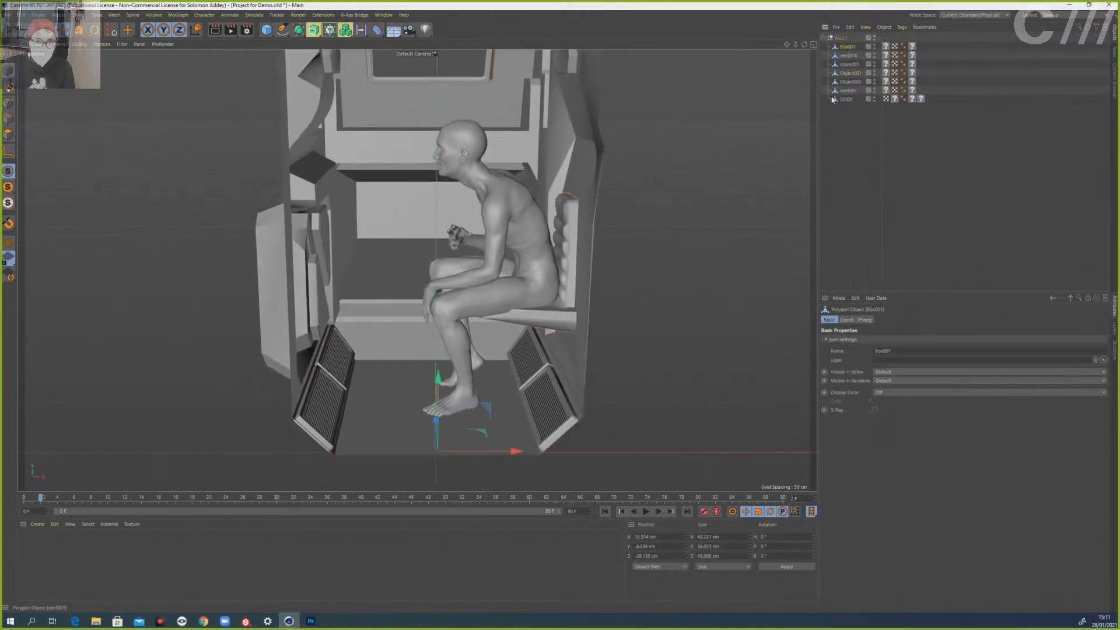
{"action": "left_click", "coordinate": [525, 240]}
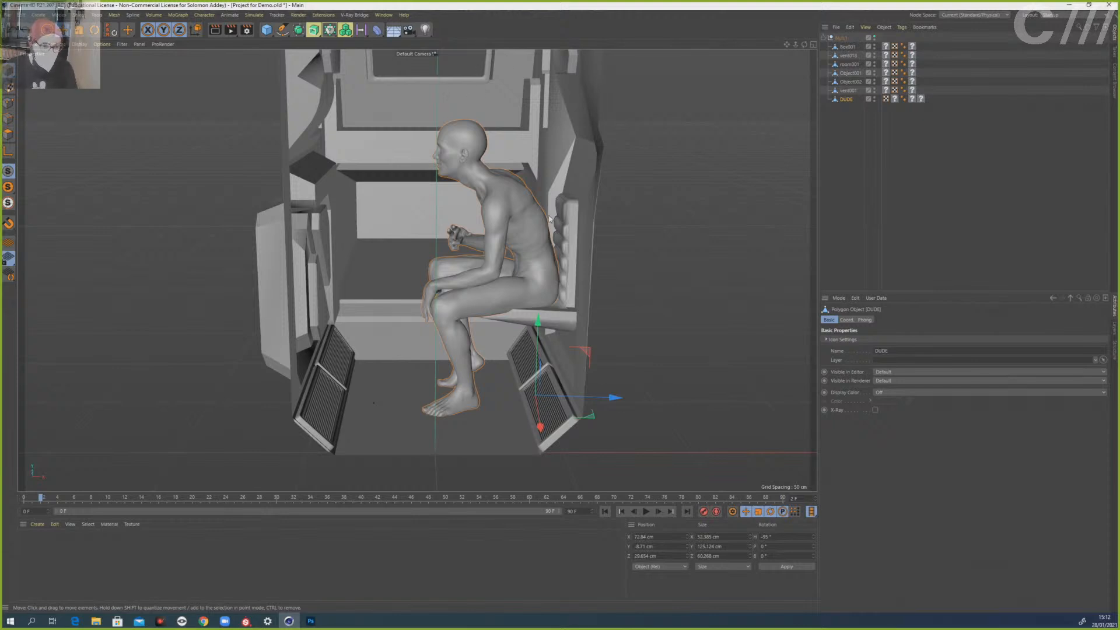
{"action": "middle_click_drag", "start_coordinate": [518, 157], "coordinate": [521, 258], "text": "alt"}
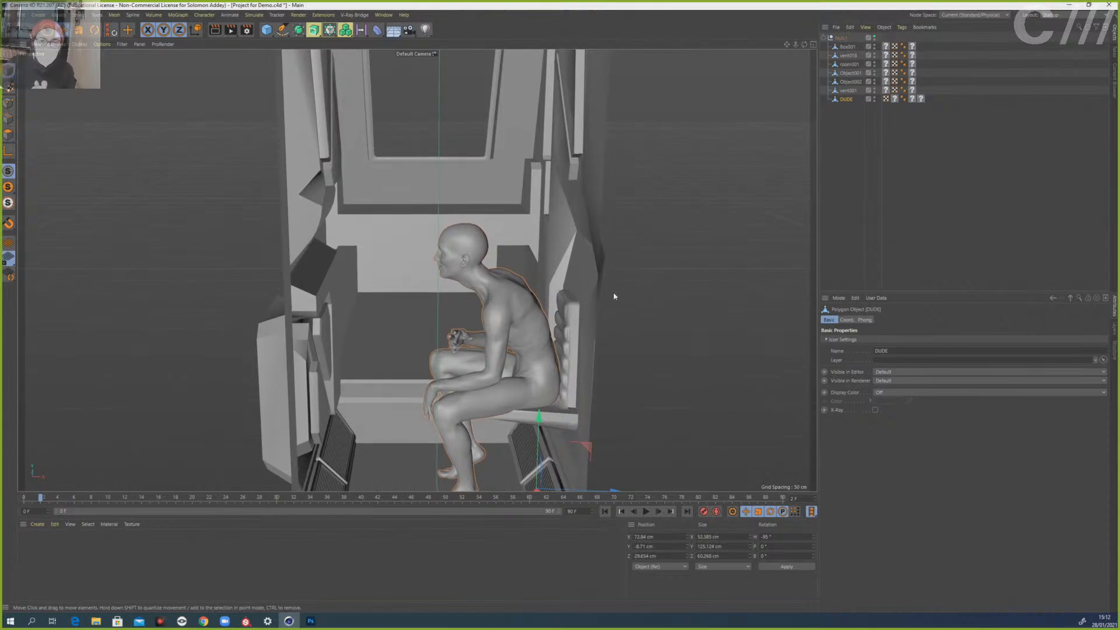
{"action": "left_click", "coordinate": [669, 334]}
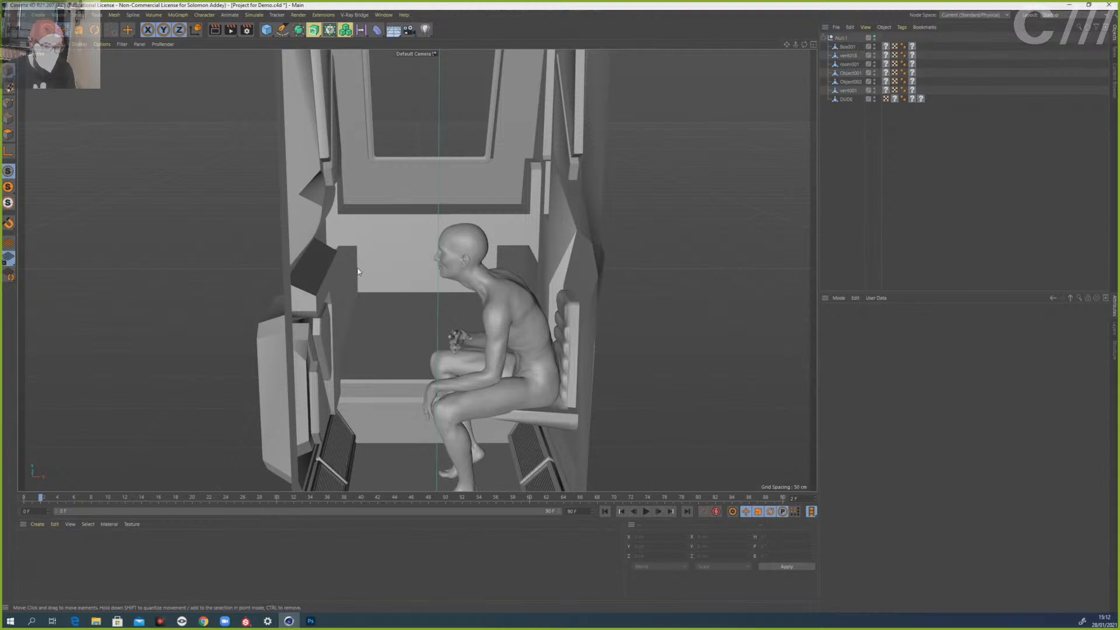
{"action": "left_click", "coordinate": [498, 310]}
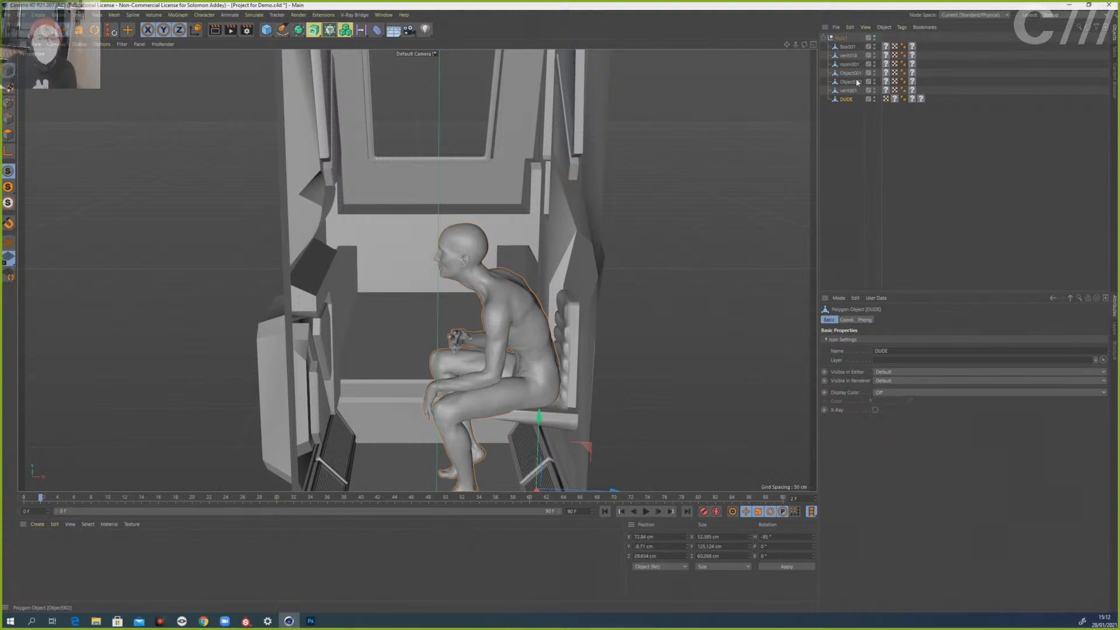
- Delete the last material tag from every object in the null group except DUDE
{"action": "left_click", "coordinate": [912, 90]}
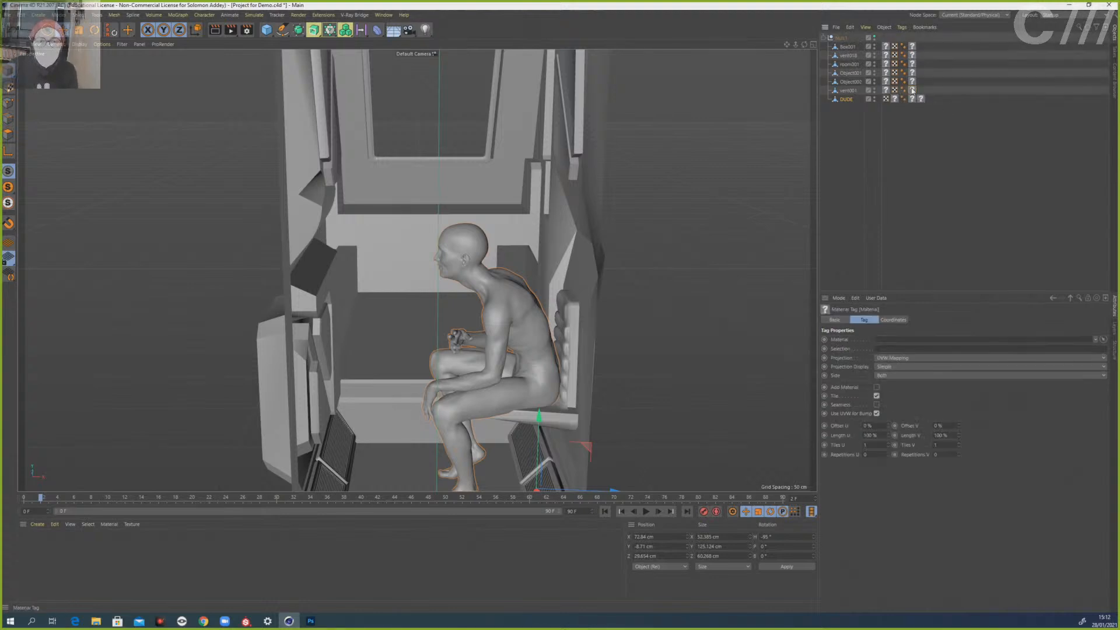
{"action": "key", "text": "Delete"}
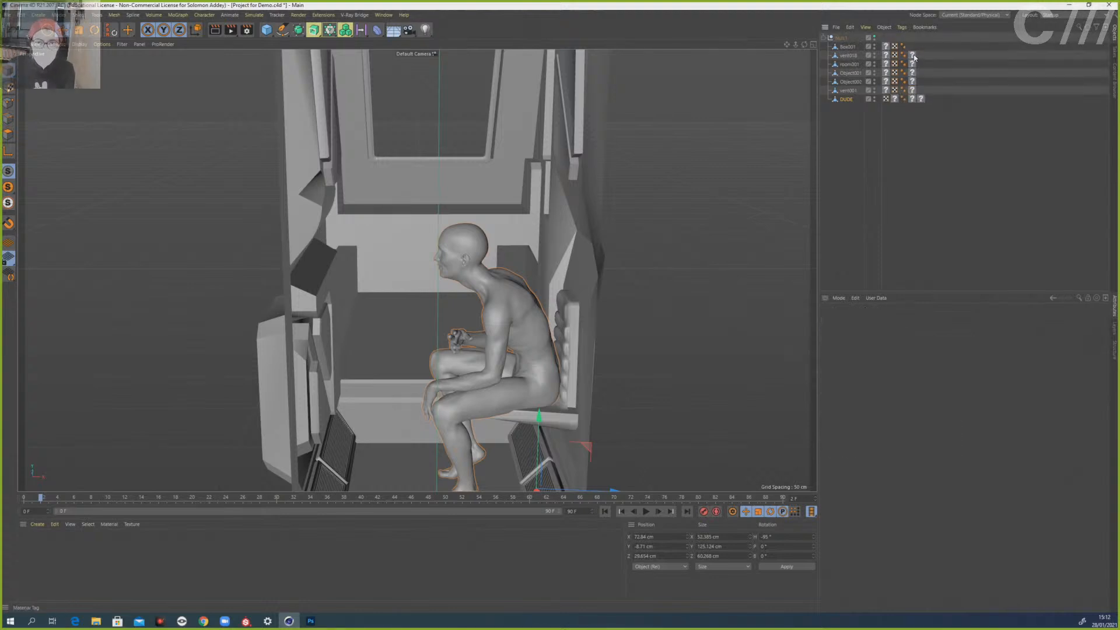
{"action": "key", "text": "Delete"}
{"action": "left_click", "coordinate": [912, 72]}
{"action": "key", "text": "Delete"}
{"action": "left_click", "coordinate": [912, 81]}
{"action": "key", "text": "Delete"}
{"action": "left_click", "coordinate": [912, 90]}
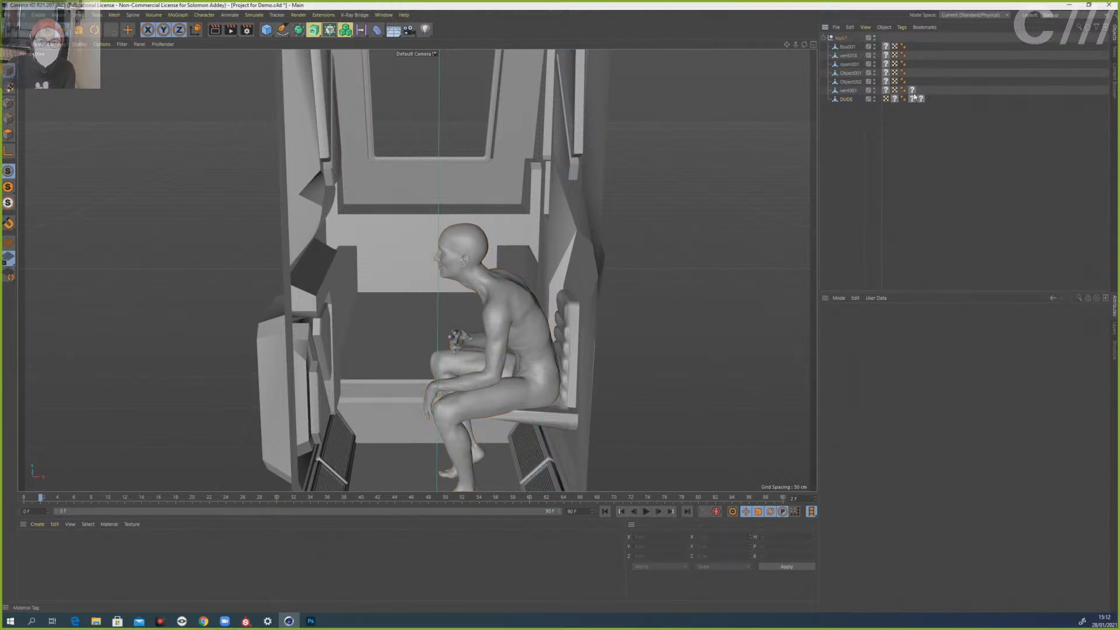
{"action": "key", "text": "Delete"}
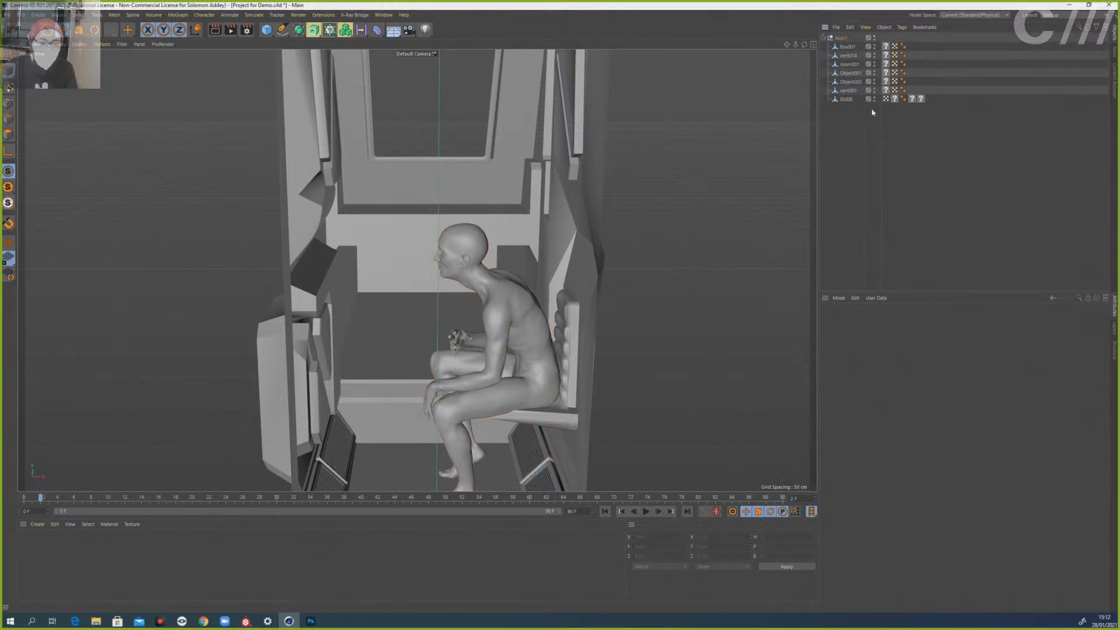
- Select the DUDE figure in the object hierarchy
{"action": "left_click", "coordinate": [842, 99]}
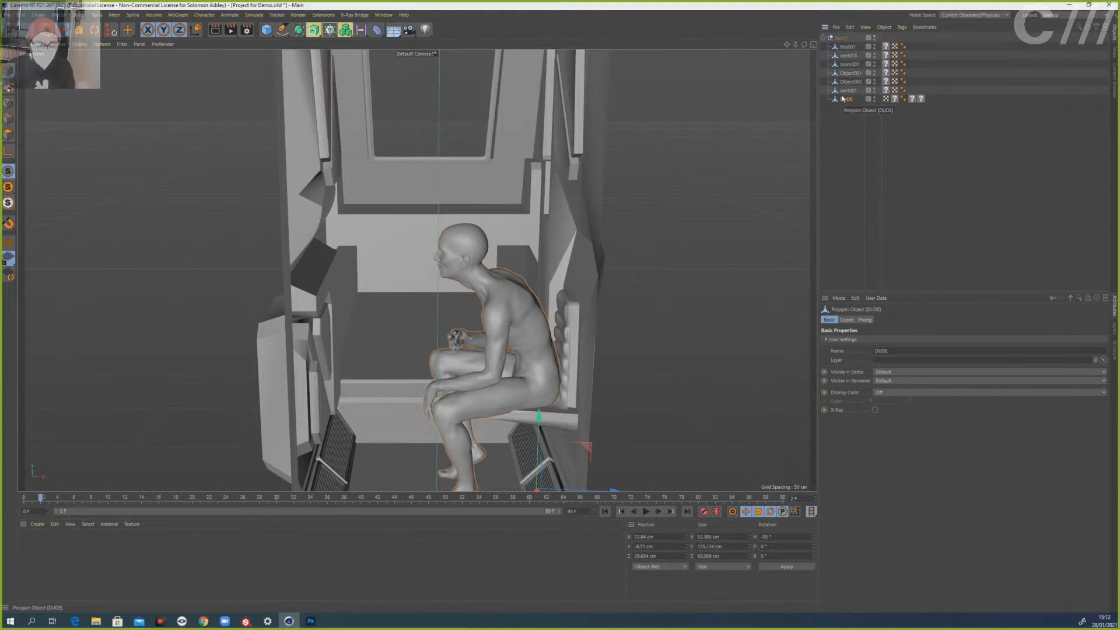
{"action": "double_click", "coordinate": [842, 99]}
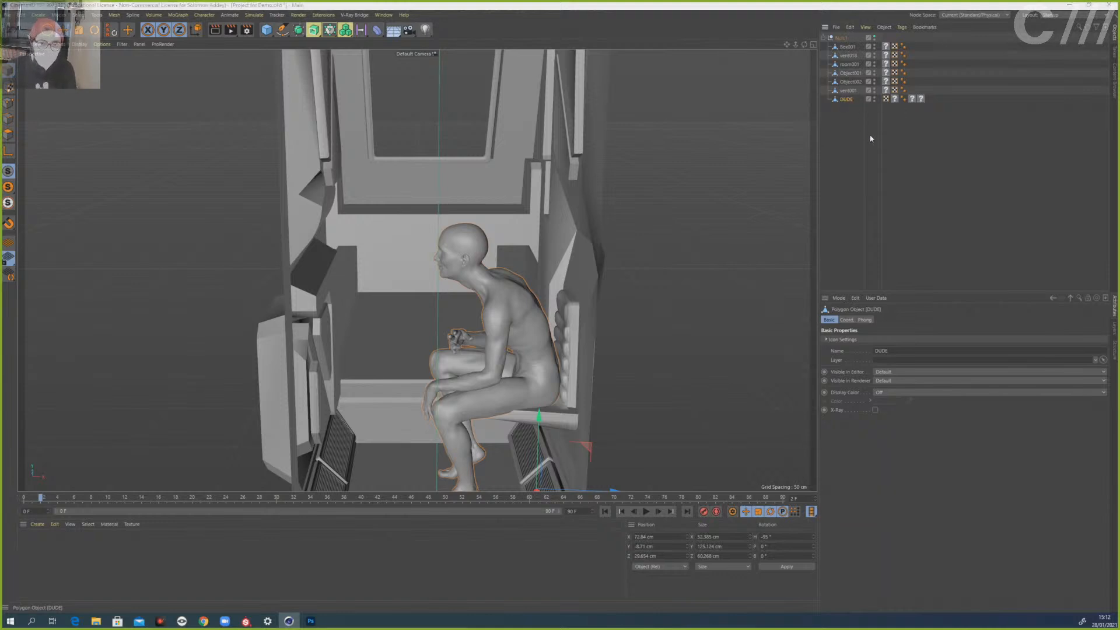
- Rename the DUDE figure as guy and the vent001 object as vents
{"action": "type", "text": "guy"}
{"action": "key", "text": "Return"}
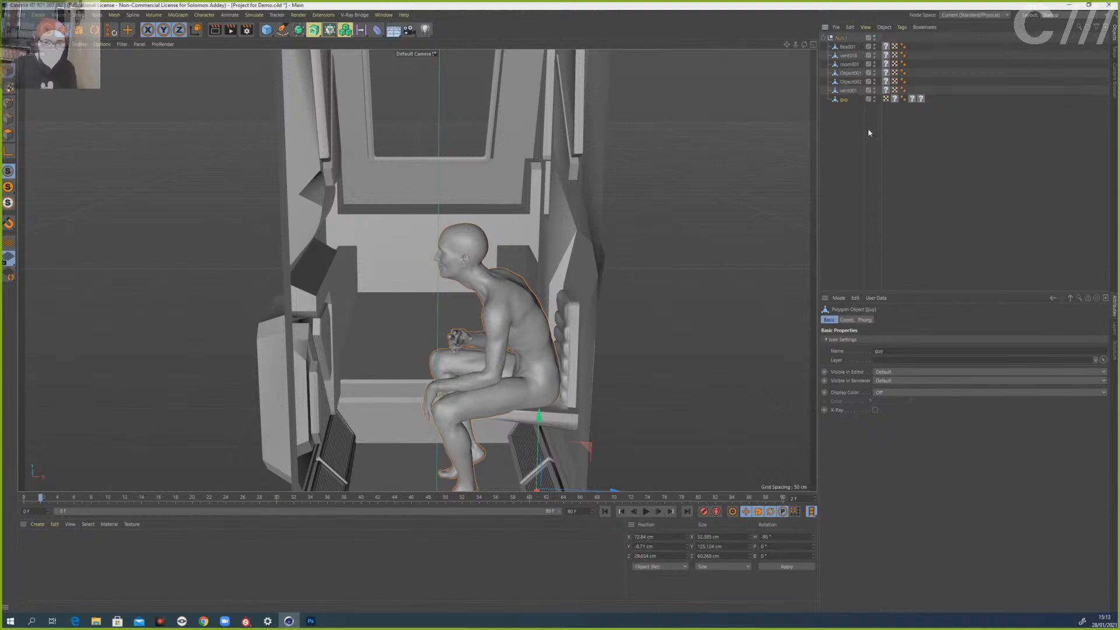
{"action": "left_click_drag", "start_coordinate": [333, 321], "coordinate": [303, 330], "text": "alt"}
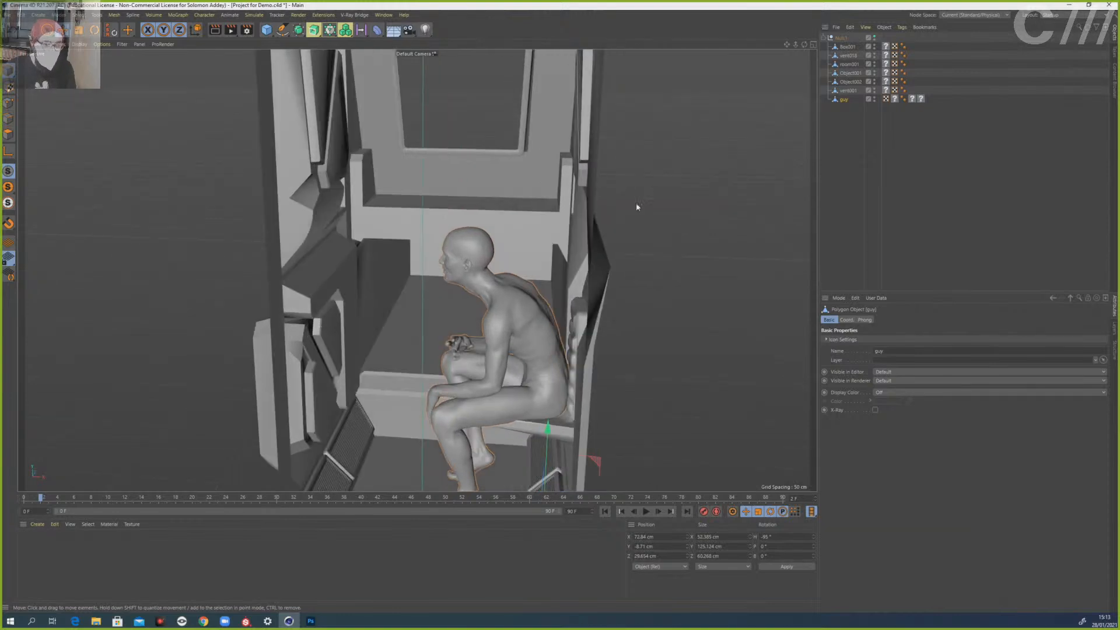
{"action": "left_click", "coordinate": [854, 91]}
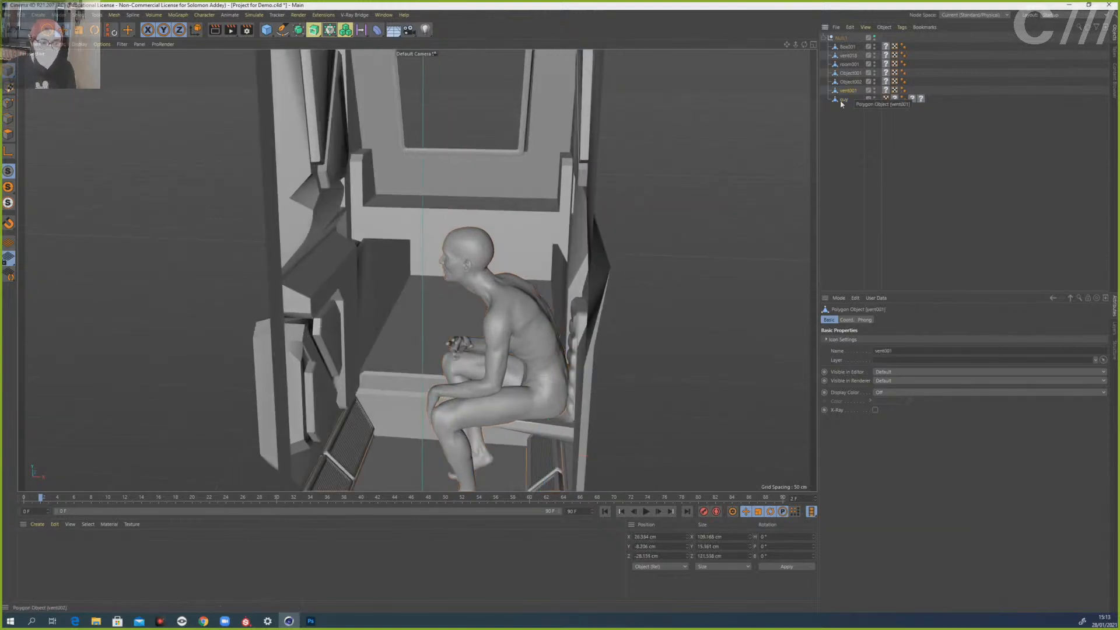
{"action": "middle_click_drag", "start_coordinate": [529, 336], "coordinate": [577, 193], "text": "alt"}
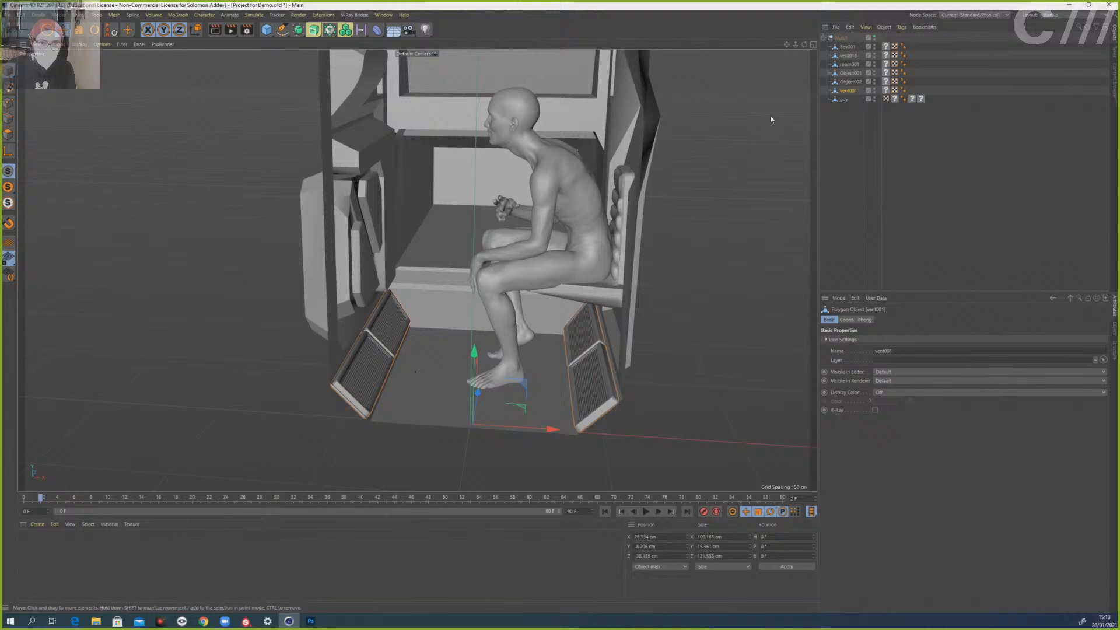
{"action": "double_click", "coordinate": [849, 91]}
{"action": "type", "text": "vents"}
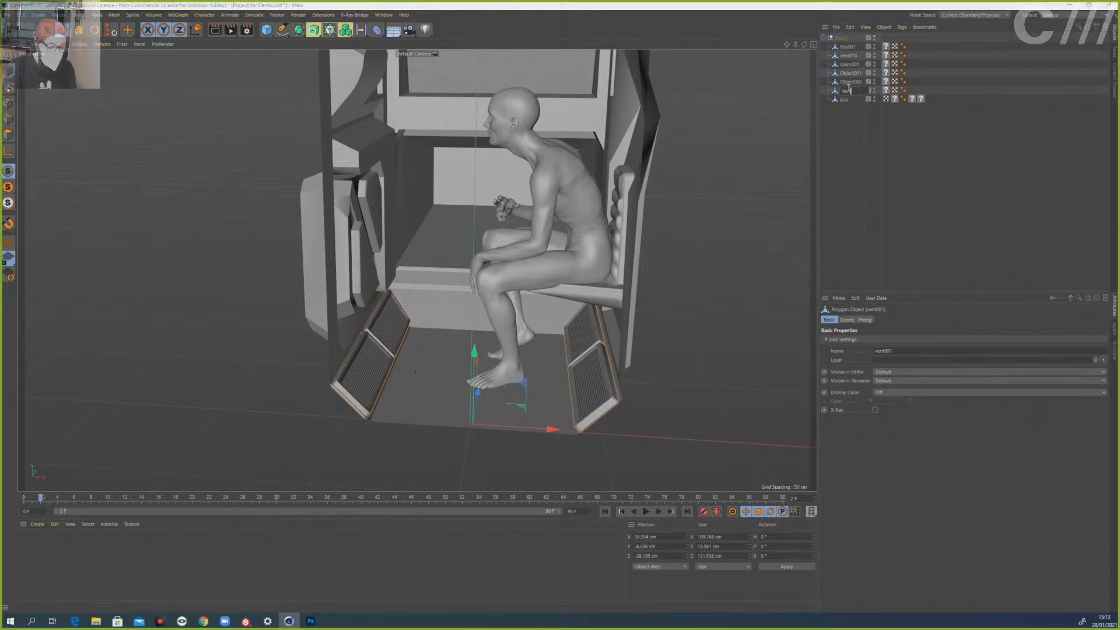
{"action": "key", "text": "Return"}
- Rename Object002 in the object hierarchy as Wall1
{"action": "left_click", "coordinate": [849, 85]}
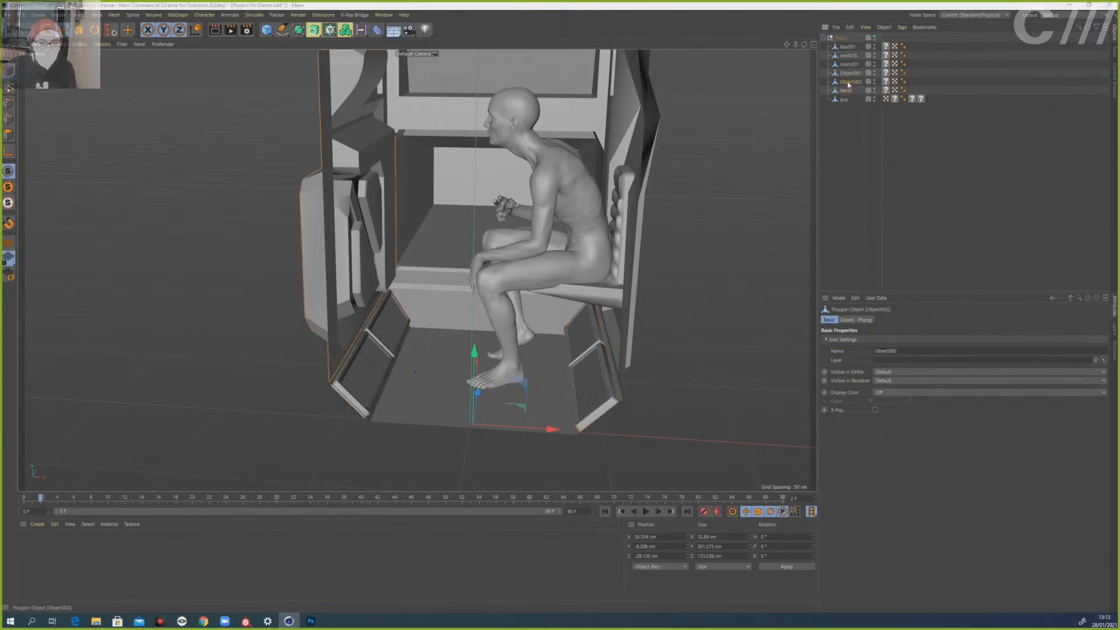
{"action": "double_click", "coordinate": [849, 82]}
{"action": "type", "text": "w"}
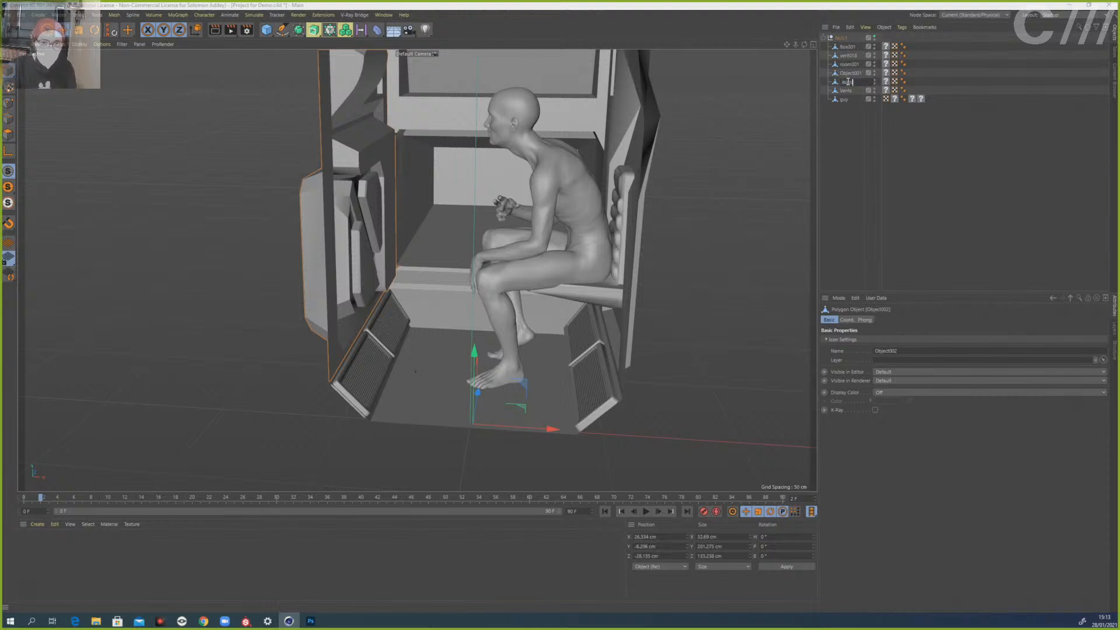
{"action": "type", "text": "all"}
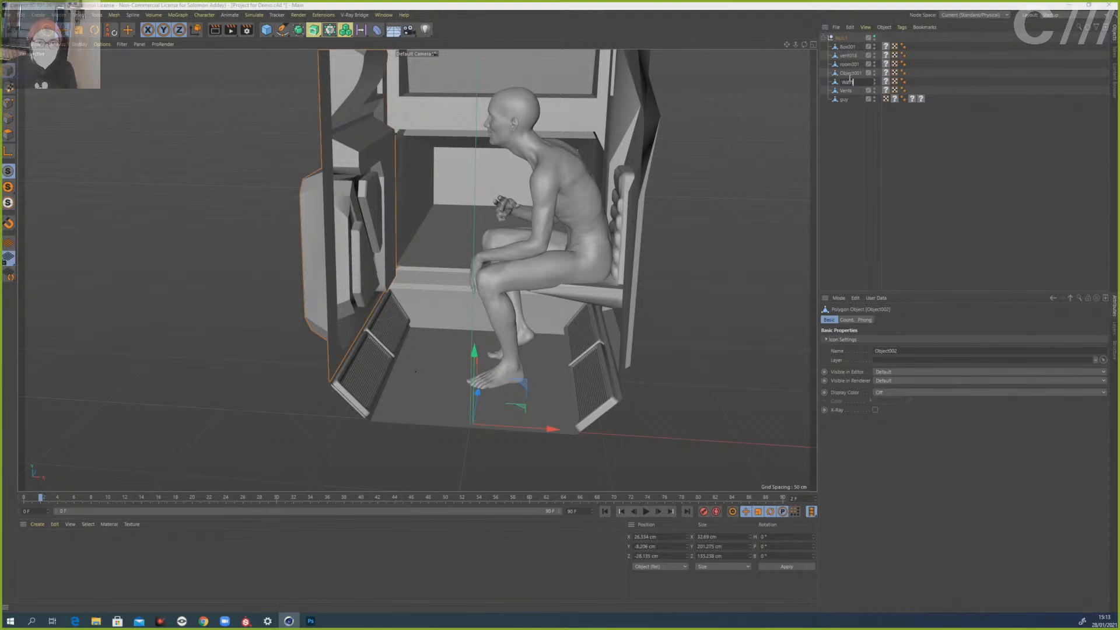
- Set Object001's editor visibility to On and rename the object as Wall2
{"action": "left_click", "coordinate": [851, 73]}
{"action": "double_click", "coordinate": [851, 74]}
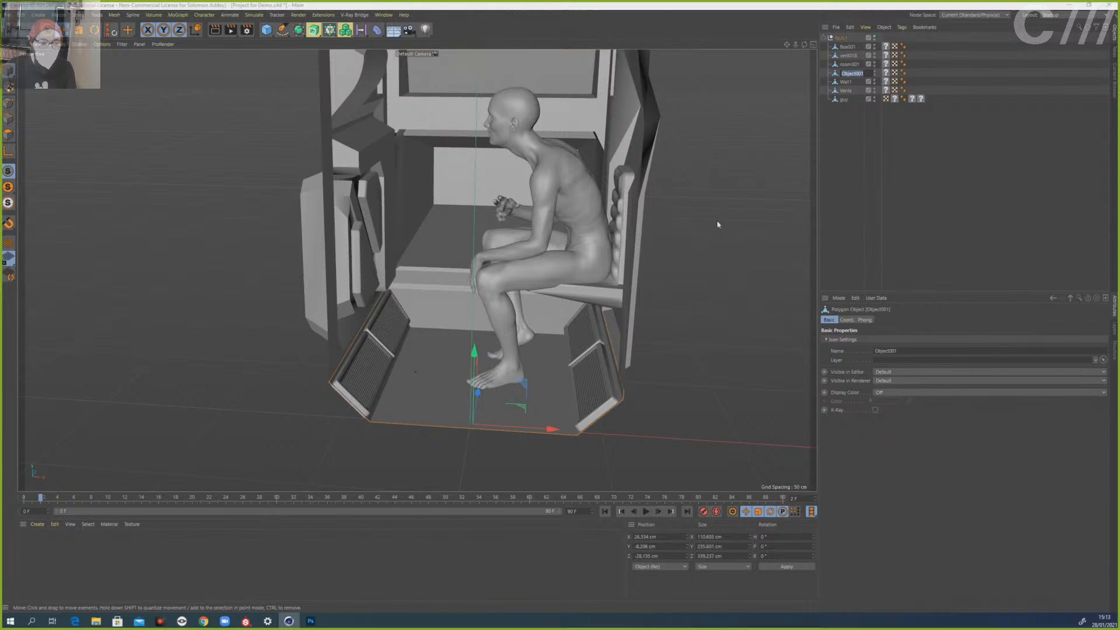
{"action": "left_click", "coordinate": [865, 77]}
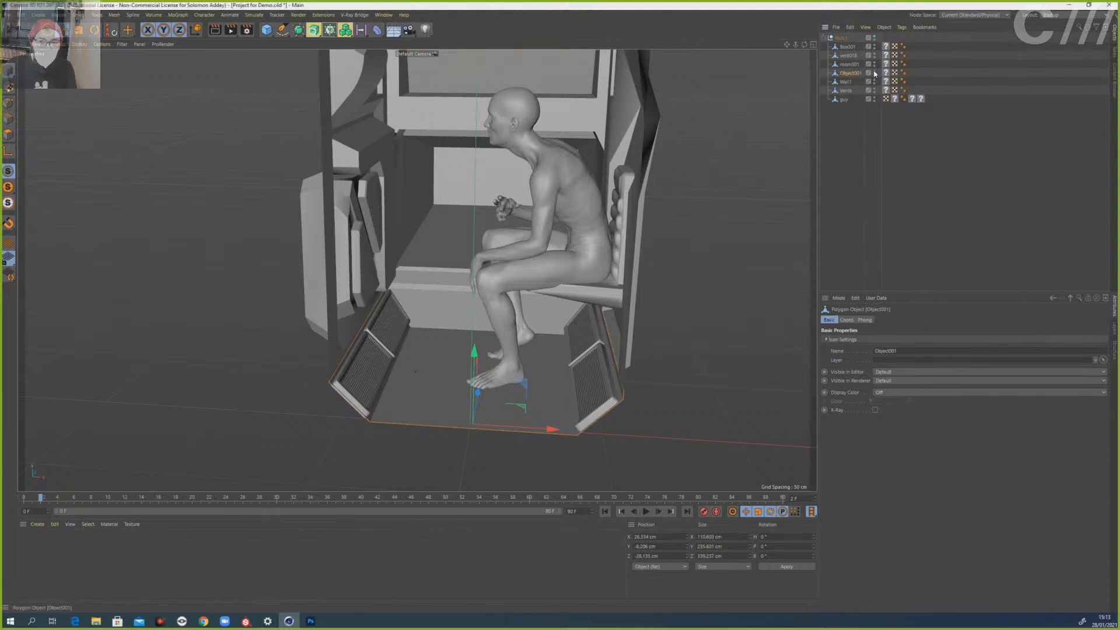
{"action": "left_click", "coordinate": [873, 71]}
{"action": "left_click", "coordinate": [874, 71]}
{"action": "left_click", "coordinate": [874, 71]}
{"action": "double_click", "coordinate": [852, 74]}
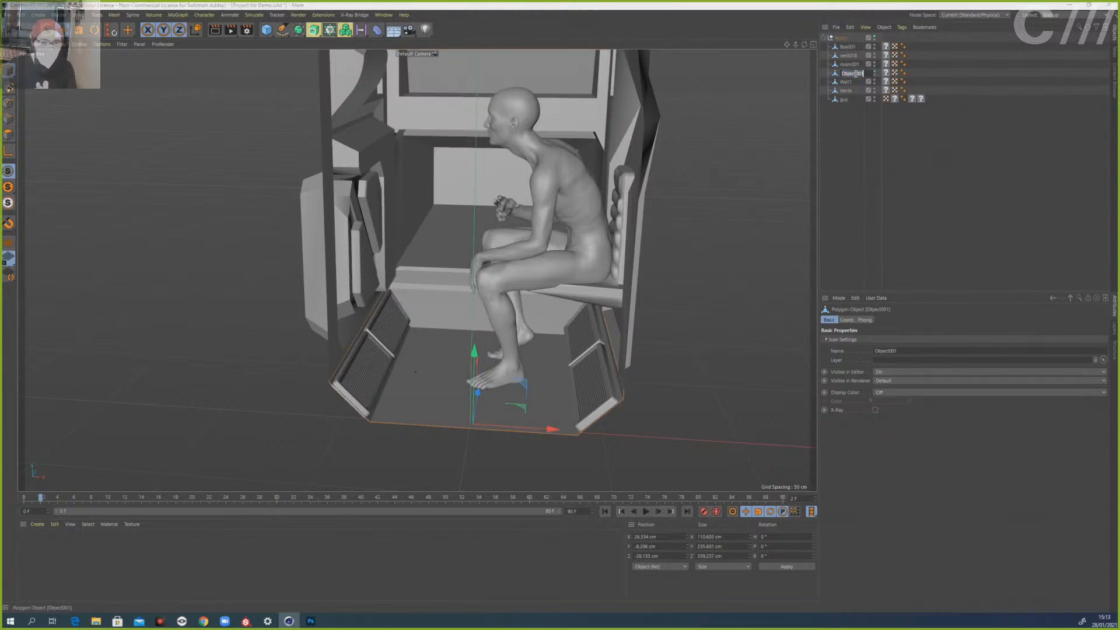
{"action": "type", "text": "W"}
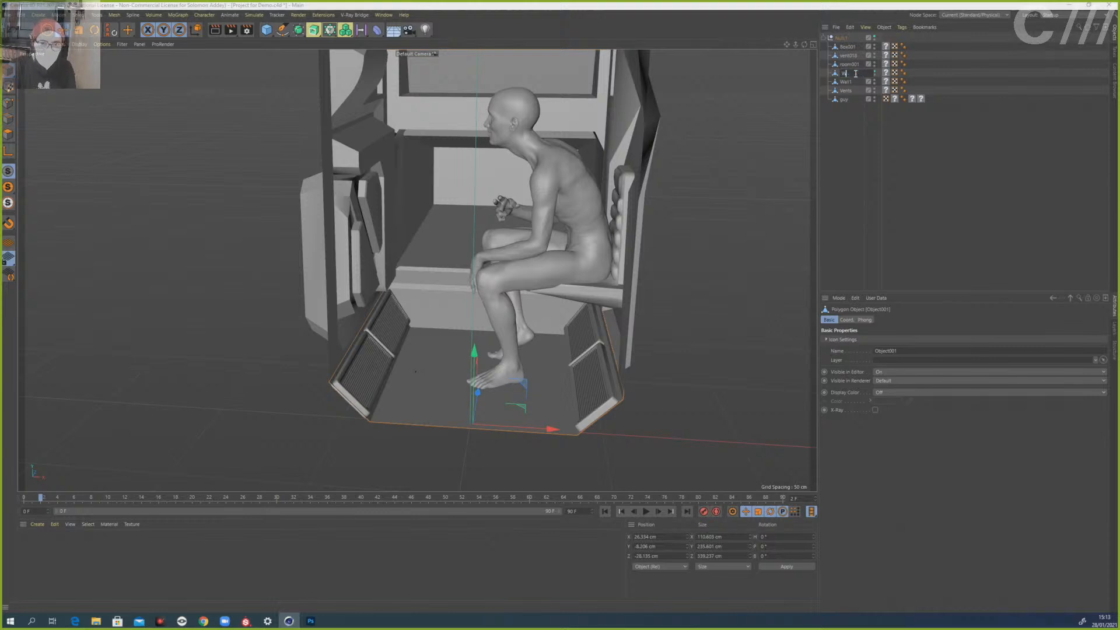
{"action": "type", "text": "all2"}
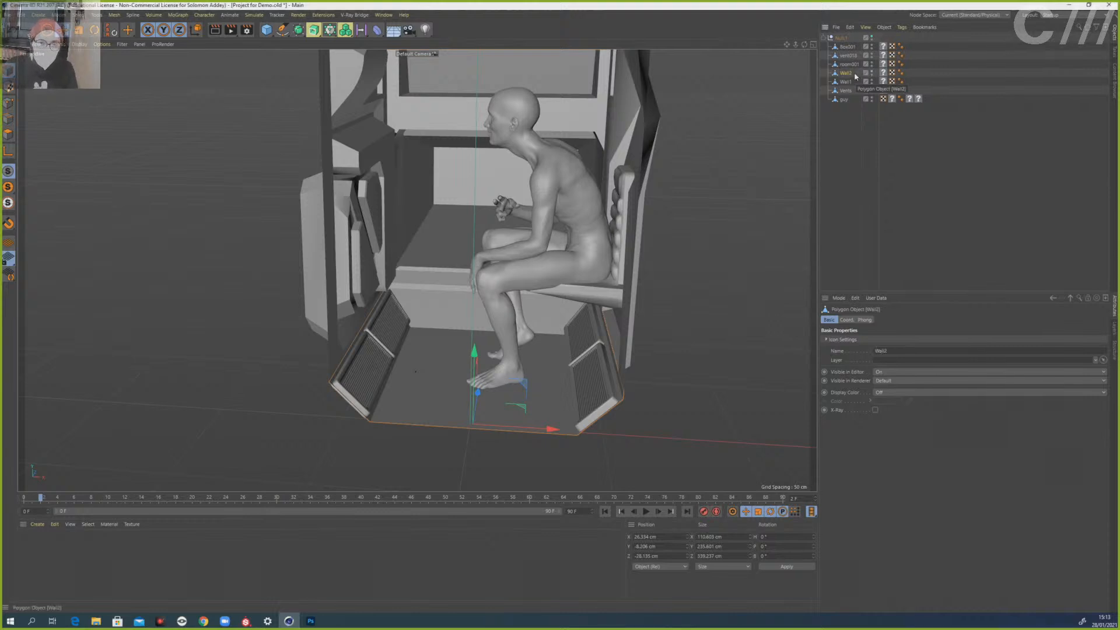
- Rename the room001 object as Wall 3
{"action": "left_click", "coordinate": [849, 64]}
{"action": "double_click", "coordinate": [850, 64]}
{"action": "type", "text": "Wall"}
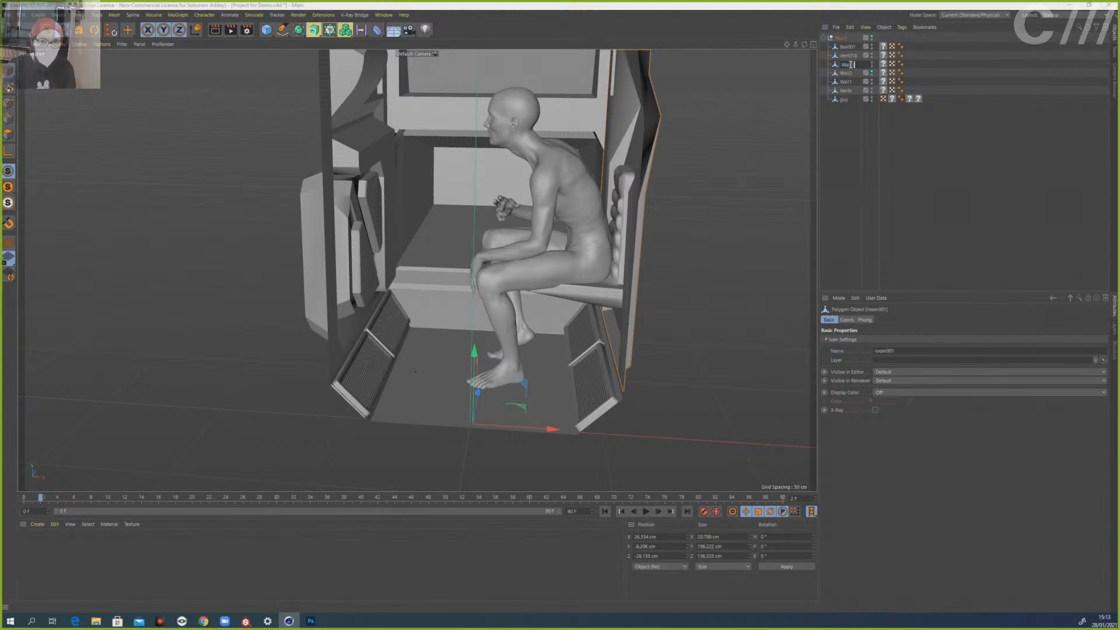
{"action": "key", "text": "Return"}
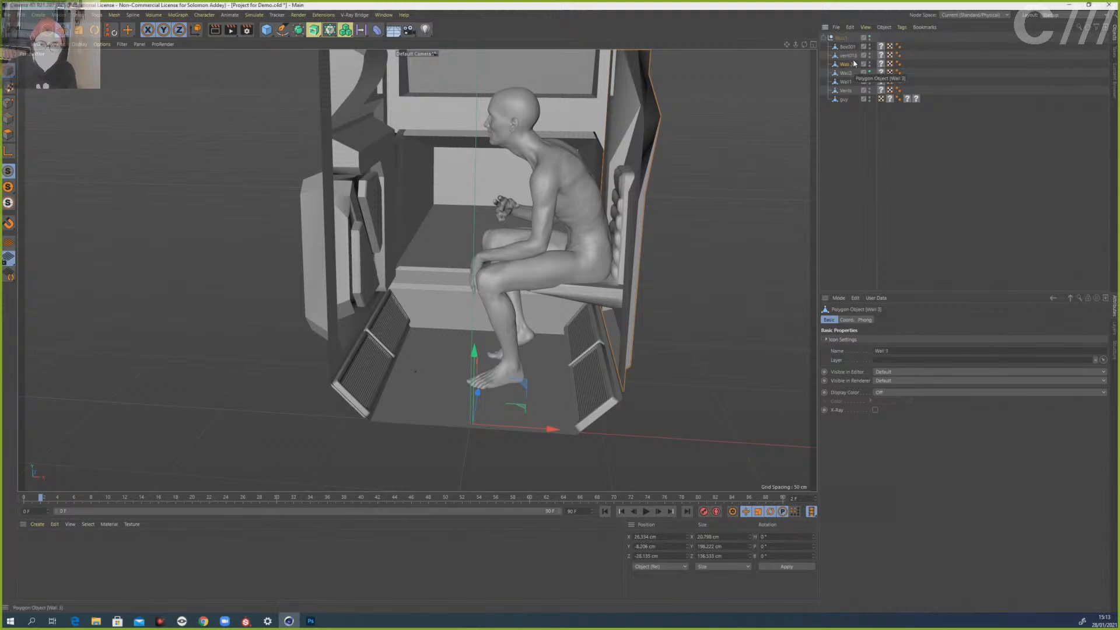
- Nudge the vent018 window frame slightly along its axis and rename the object as Window
{"action": "left_click", "coordinate": [850, 57]}
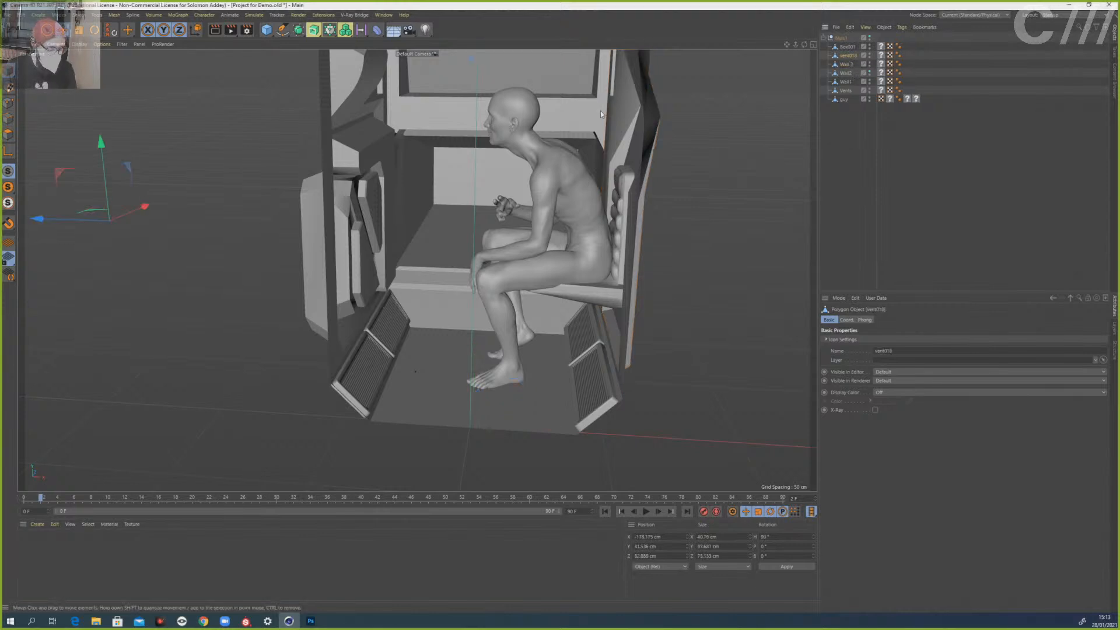
{"action": "left_click_drag", "start_coordinate": [600, 111], "coordinate": [580, 290], "text": "alt"}
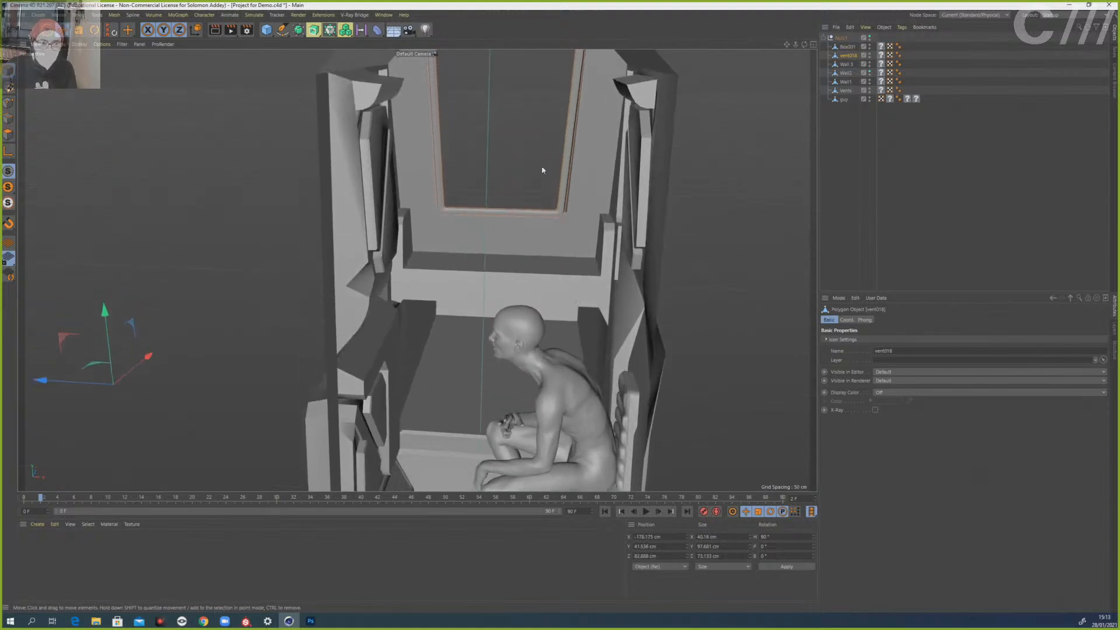
{"action": "left_click_drag", "start_coordinate": [91, 382], "coordinate": [92, 384]}
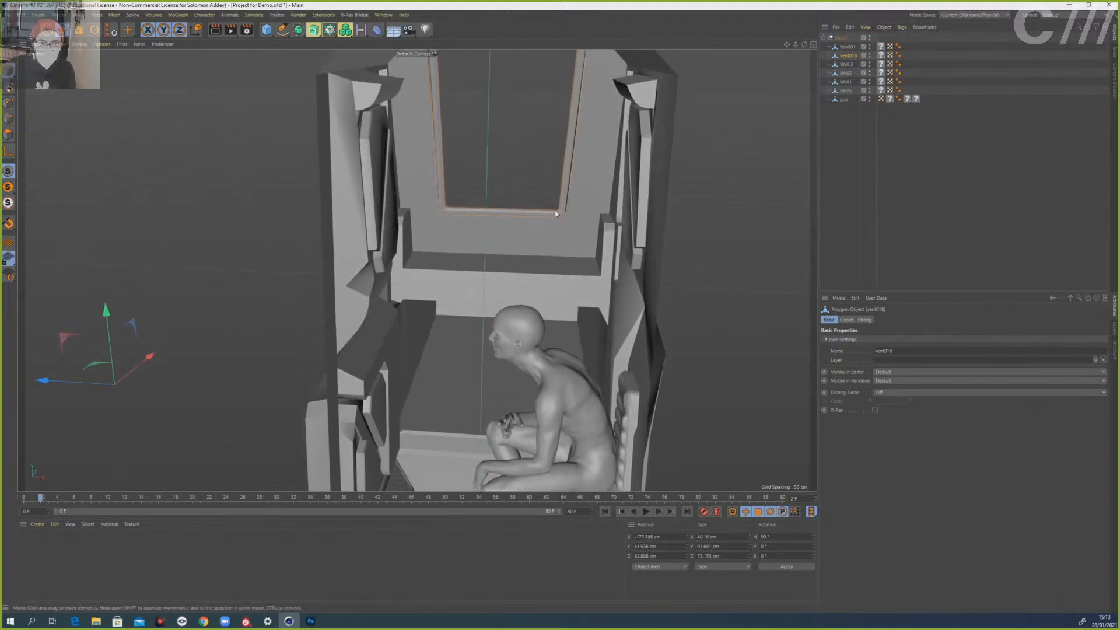
{"action": "double_click", "coordinate": [847, 55]}
{"action": "type", "text": "Window"}
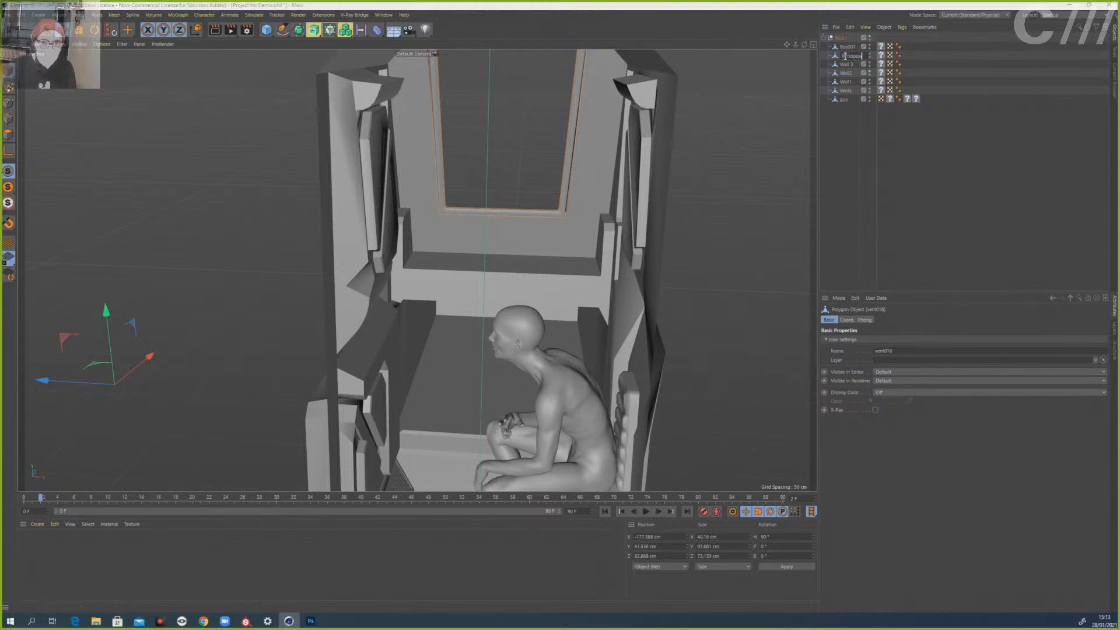
{"action": "key", "text": "BackSpace"}
{"action": "key", "text": "BackSpace"}
{"action": "type", "text": "ow"}
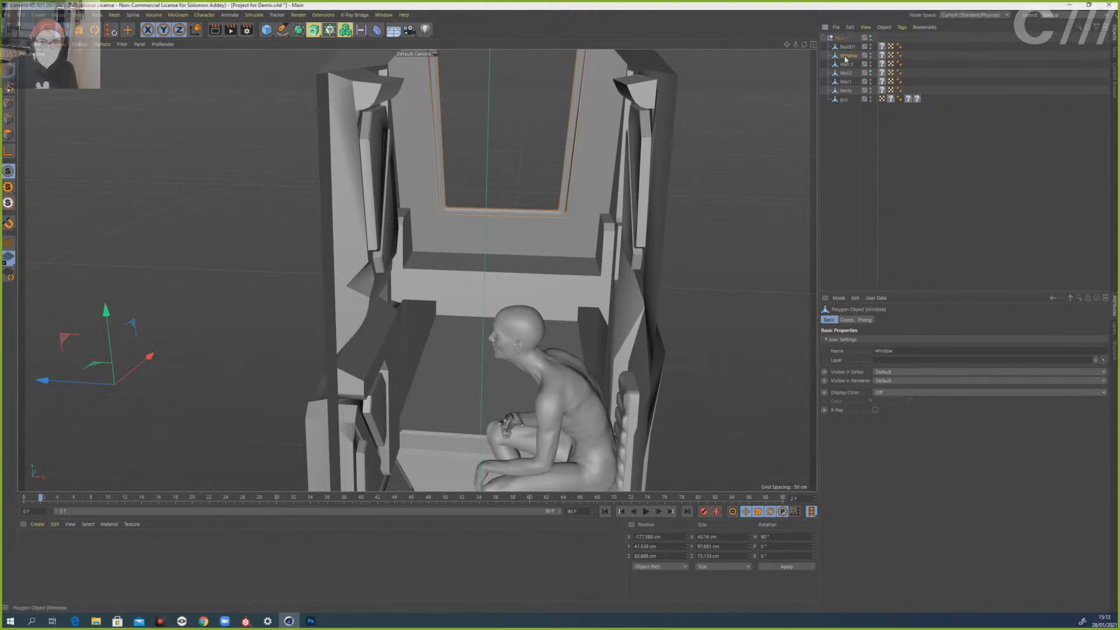
- Rename the Box001 object as chair
{"action": "left_click", "coordinate": [852, 48]}
{"action": "double_click", "coordinate": [851, 47]}
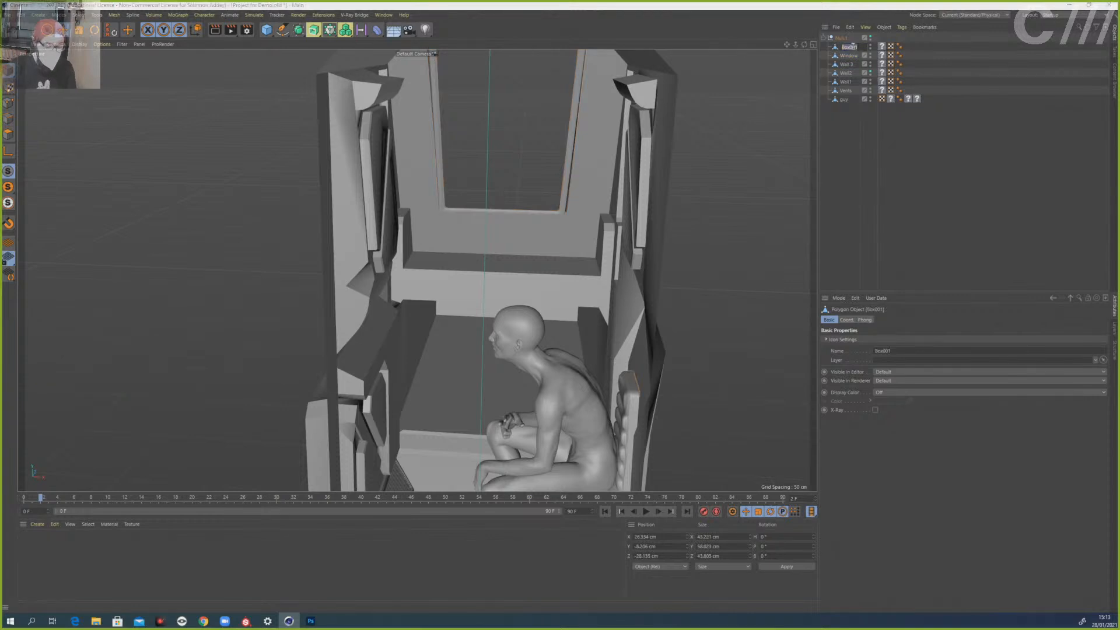
{"action": "type", "text": "chair"}
{"action": "key", "text": "Return"}
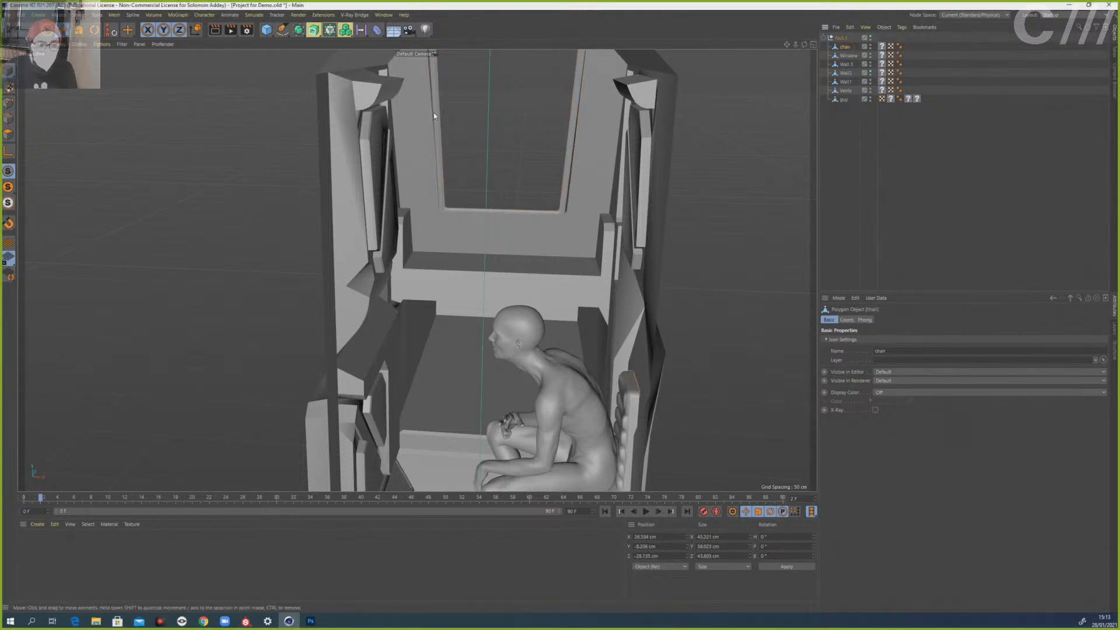
- Create a new material coloured red with hue 9° and saturation 100%, and duplicate it
{"action": "left_click_drag", "start_coordinate": [488, 318], "coordinate": [491, 287], "text": "alt"}
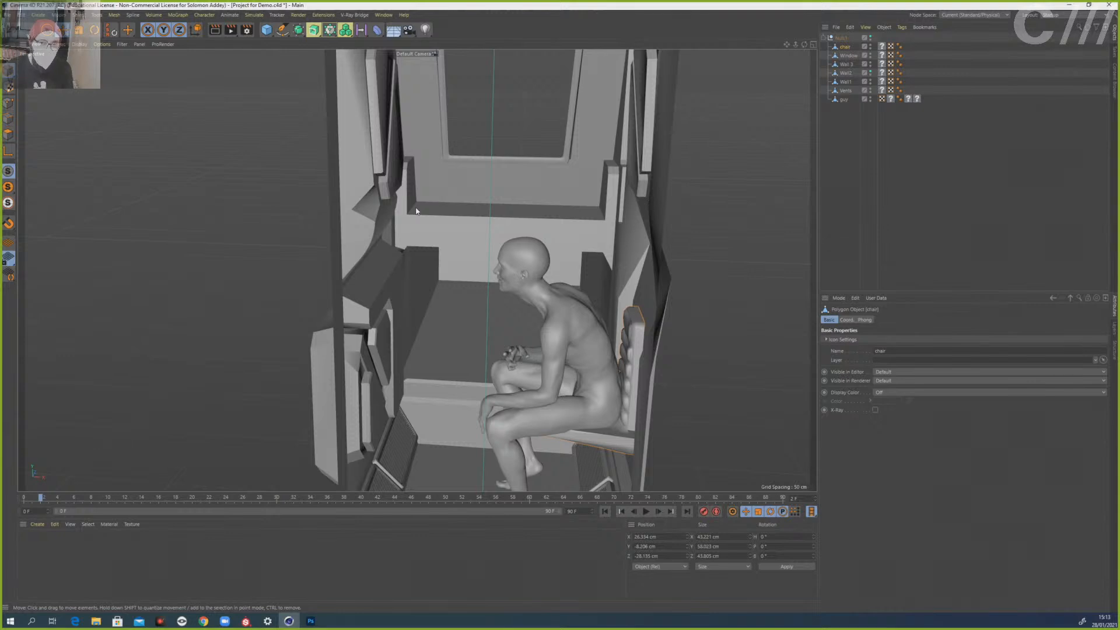
{"action": "double_click", "coordinate": [178, 559]}
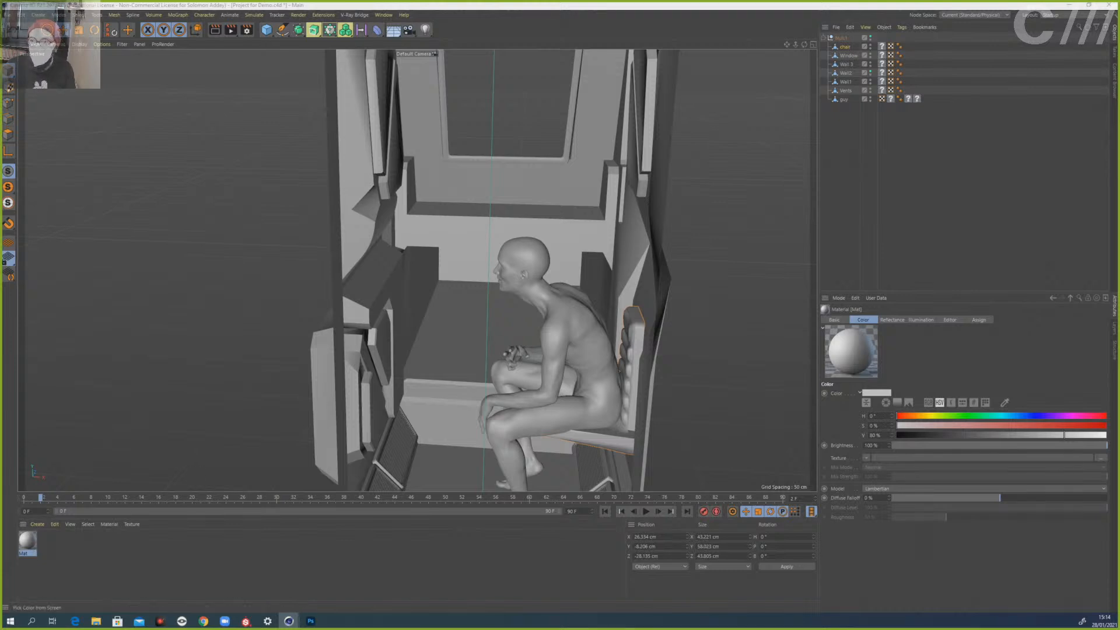
{"action": "left_click_drag", "start_coordinate": [1, 96], "coordinate": [280, 149]}
{"action": "left_click_drag", "start_coordinate": [296, 212], "coordinate": [453, 216]}
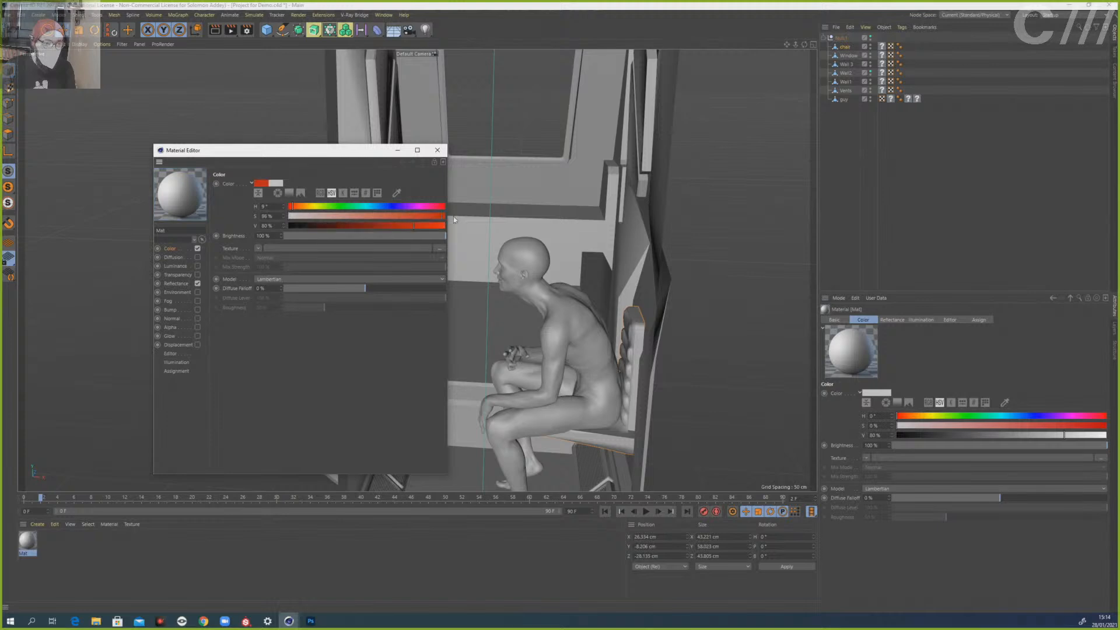
{"action": "left_click", "coordinate": [437, 150]}
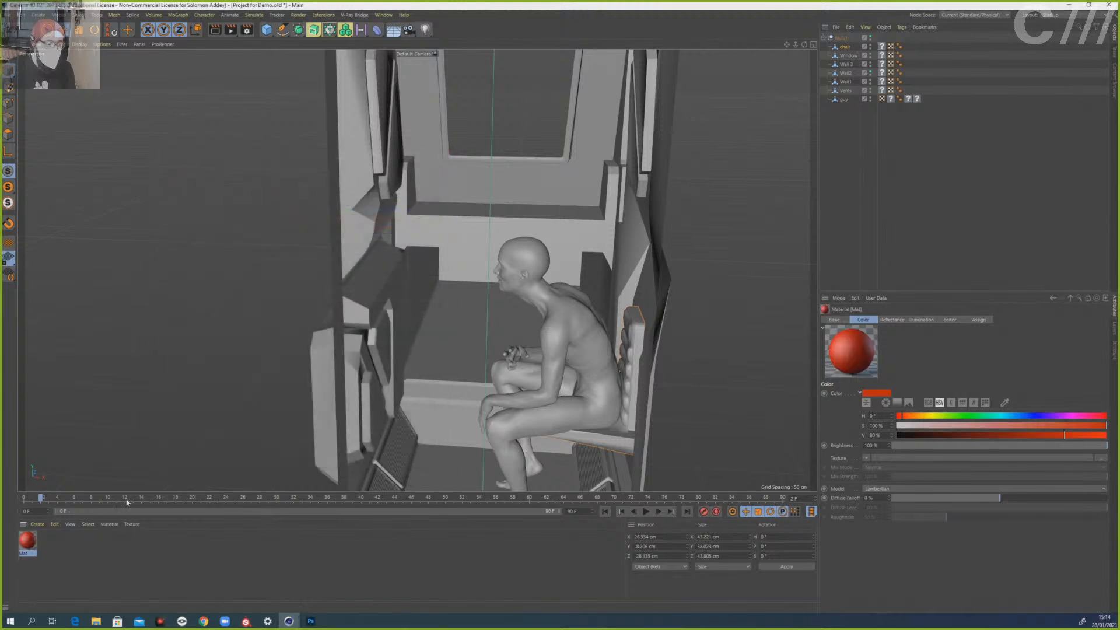
{"action": "left_click_drag", "start_coordinate": [32, 543], "coordinate": [74, 558], "text": "ctrl"}
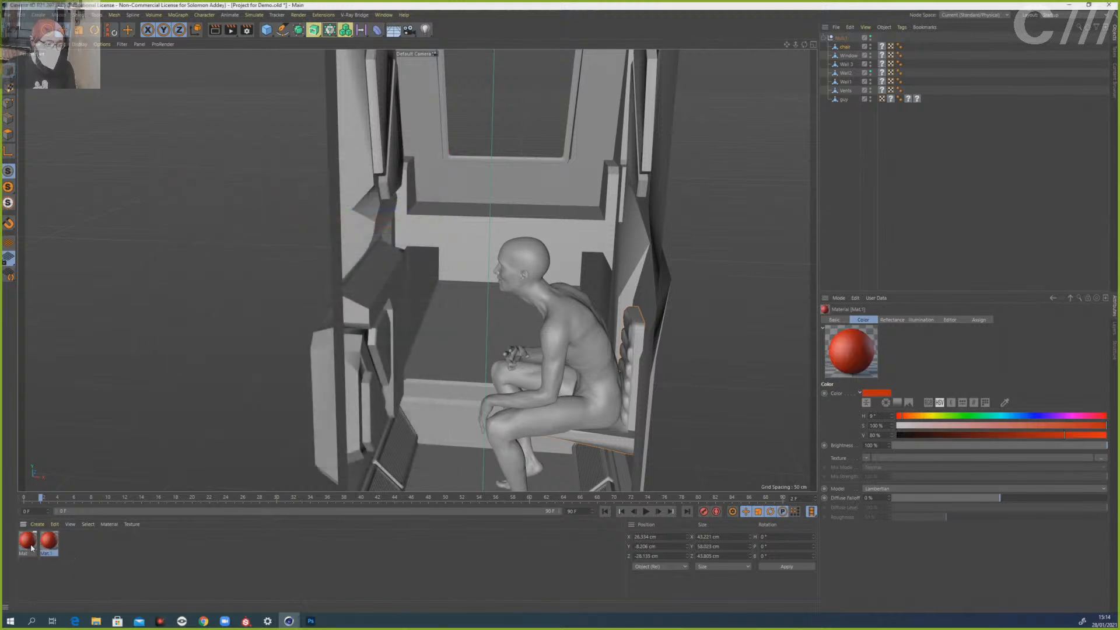
- Name the first red material Guy and apply it to the seated figure
{"action": "left_click", "coordinate": [28, 544]}
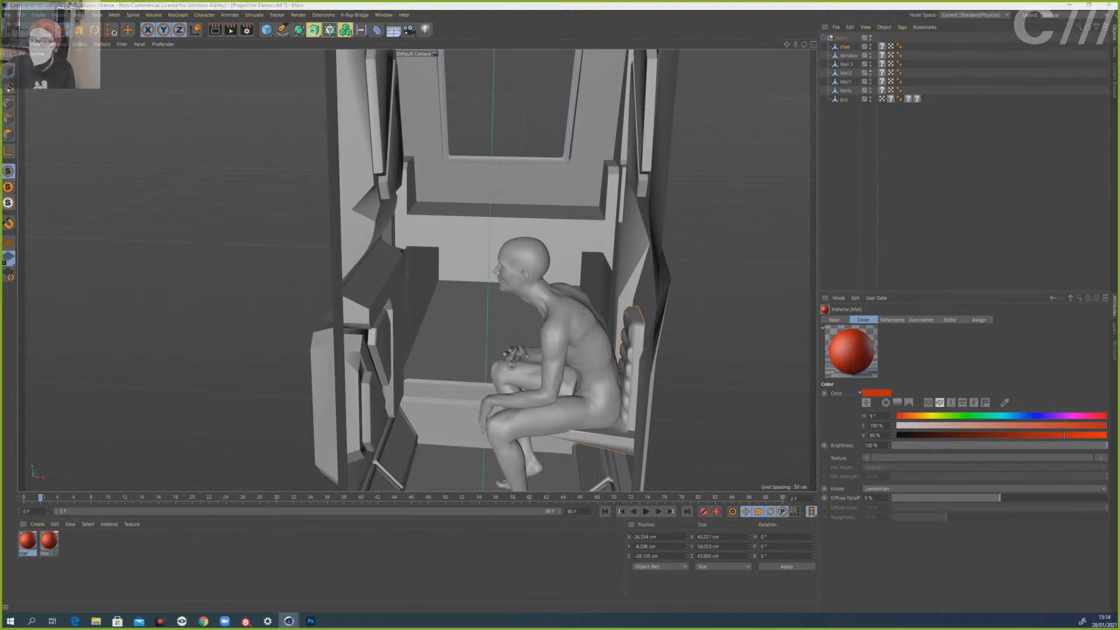
{"action": "double_click", "coordinate": [27, 541]}
{"action": "left_click_drag", "start_coordinate": [185, 110], "coordinate": [293, 145]}
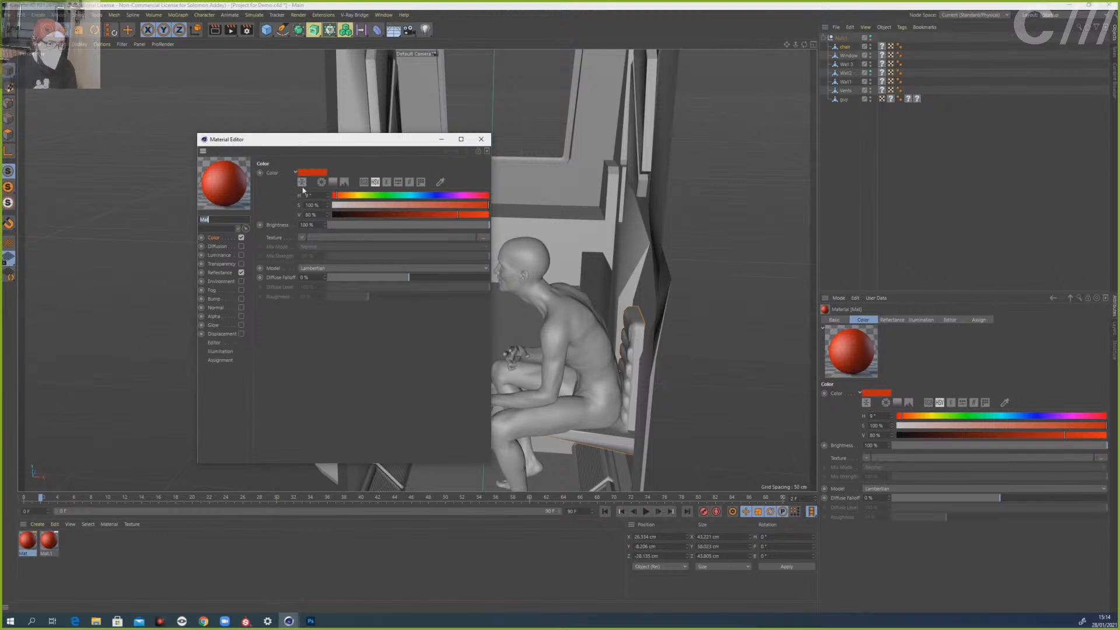
{"action": "type", "text": "Guy"}
{"action": "left_click", "coordinate": [481, 139]}
{"action": "left_click_drag", "start_coordinate": [18, 545], "coordinate": [555, 319]}
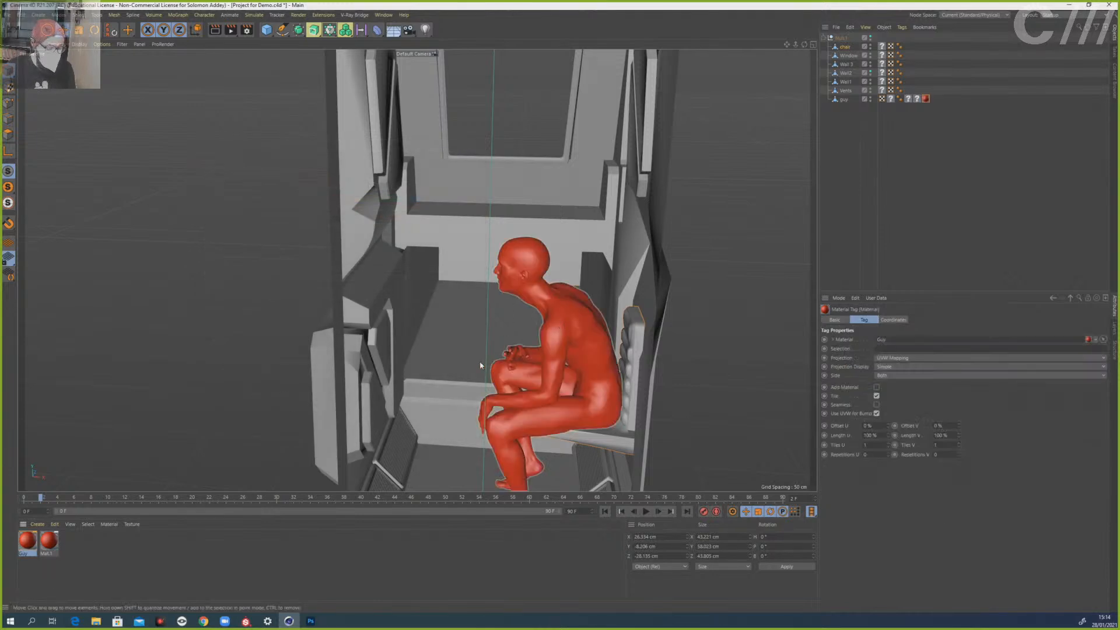
- Rename the second red material as Wall 1 and apply the Guy material to the Wall1 object
{"action": "left_click_drag", "start_coordinate": [480, 365], "coordinate": [499, 334], "text": "alt"}
{"action": "left_click", "coordinate": [49, 545]}
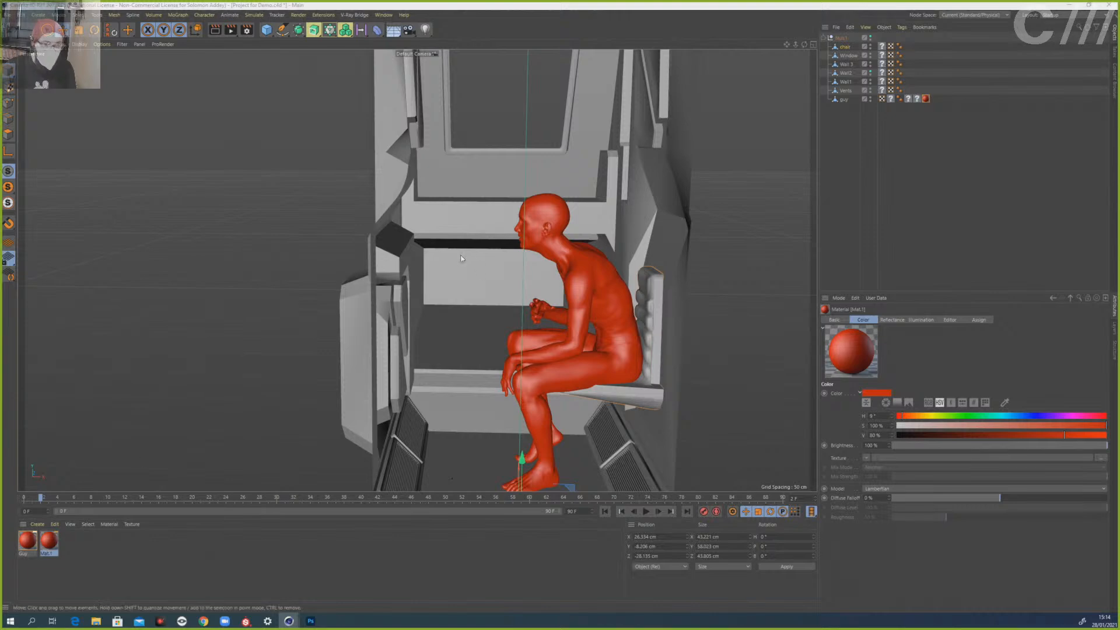
{"action": "double_click", "coordinate": [49, 540]}
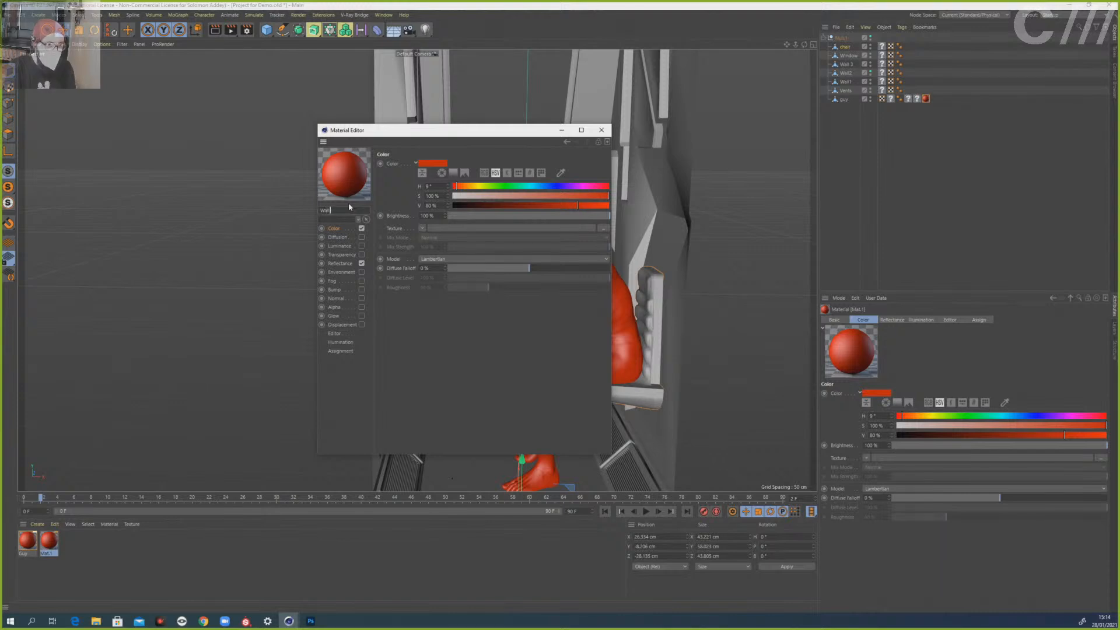
{"action": "left_click", "coordinate": [602, 129]}
{"action": "left_click_drag", "start_coordinate": [404, 287], "coordinate": [403, 289]}
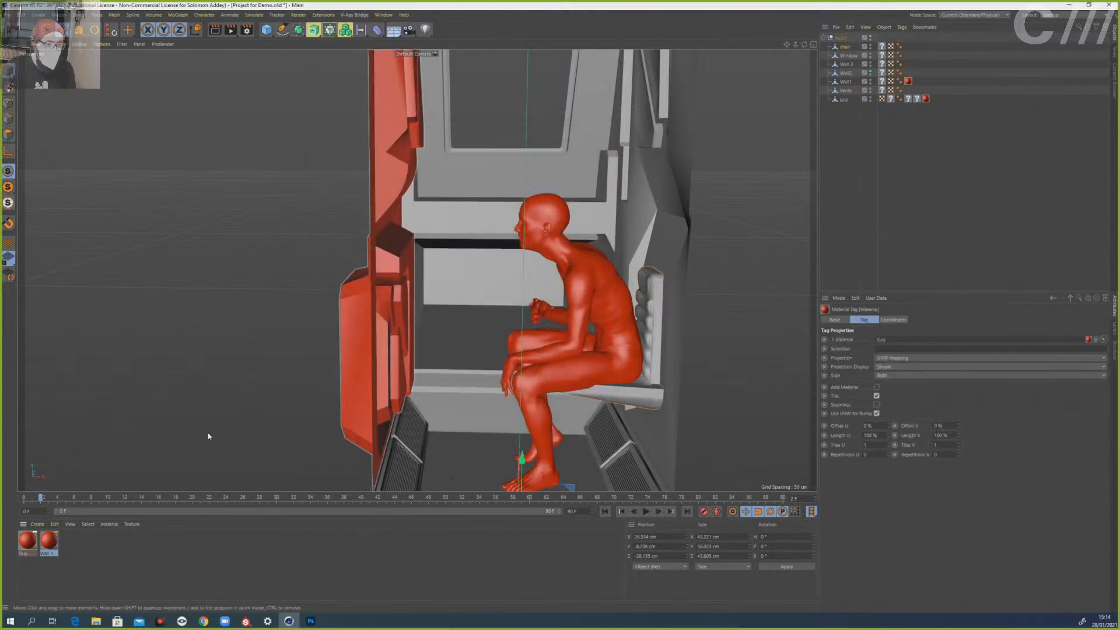
- Change the Guy material's colour to blue with hue 202°
{"action": "left_click", "coordinate": [23, 539]}
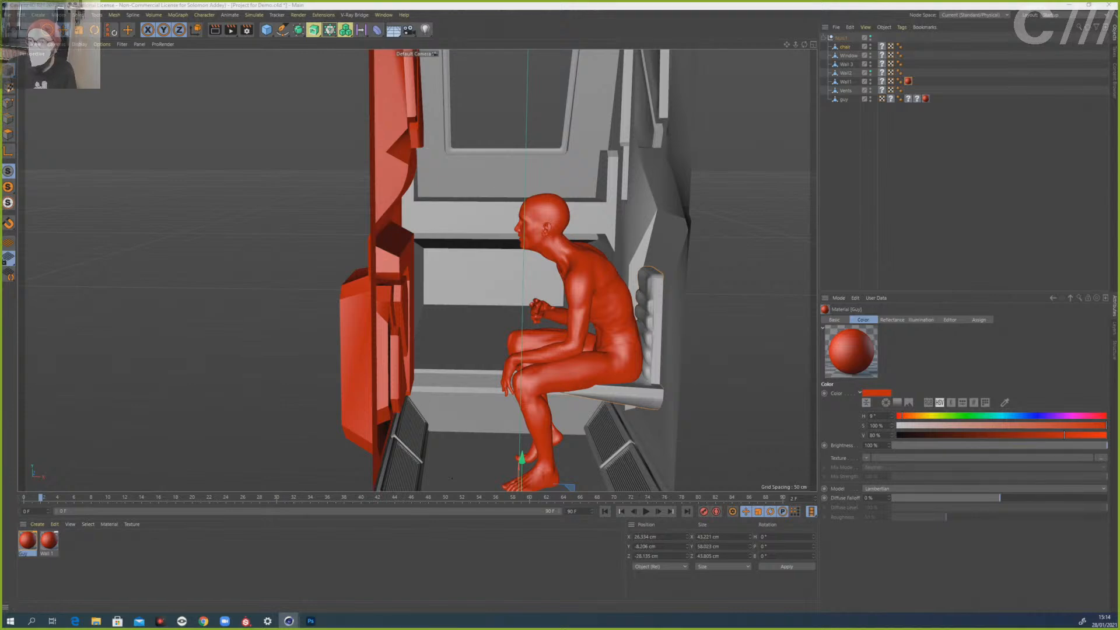
{"action": "left_click", "coordinate": [1011, 416]}
{"action": "left_click_drag", "start_coordinate": [1011, 418], "coordinate": [1014, 417]}
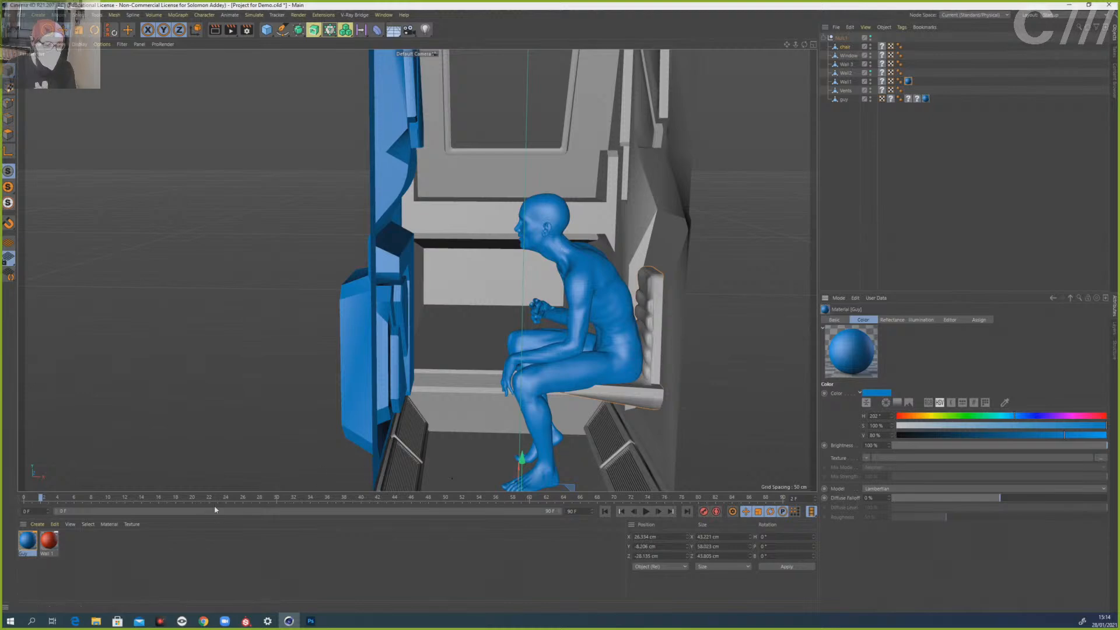
- Apply the red Wall 1 material to the Wall1 object and duplicate that material
{"action": "left_click", "coordinate": [82, 546]}
{"action": "left_click_drag", "start_coordinate": [52, 545], "coordinate": [368, 359]}
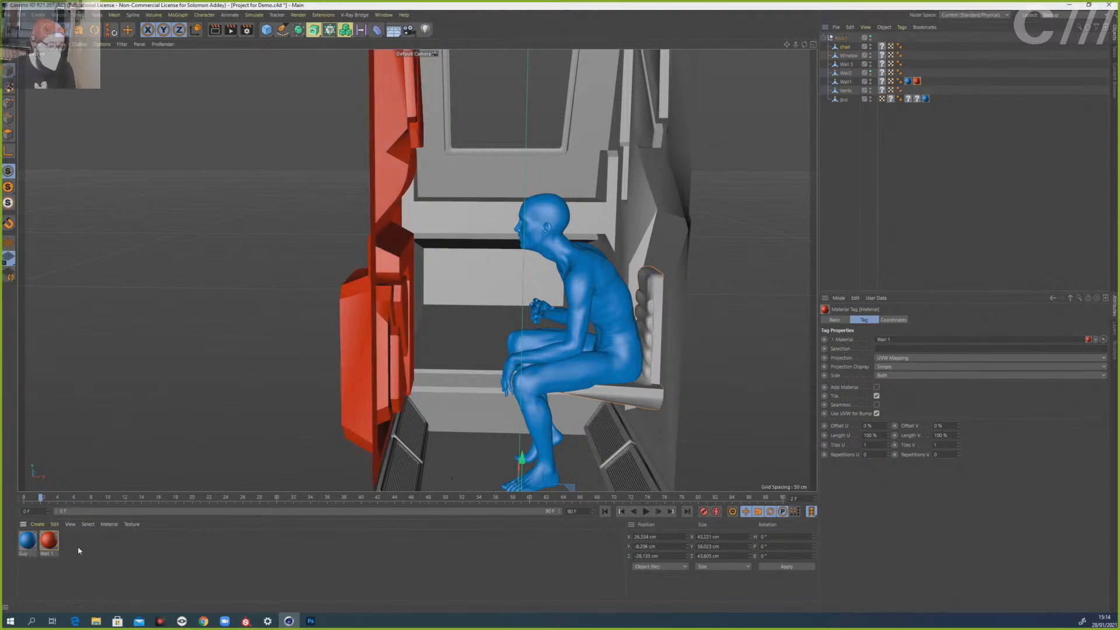
{"action": "left_click", "coordinate": [53, 544]}
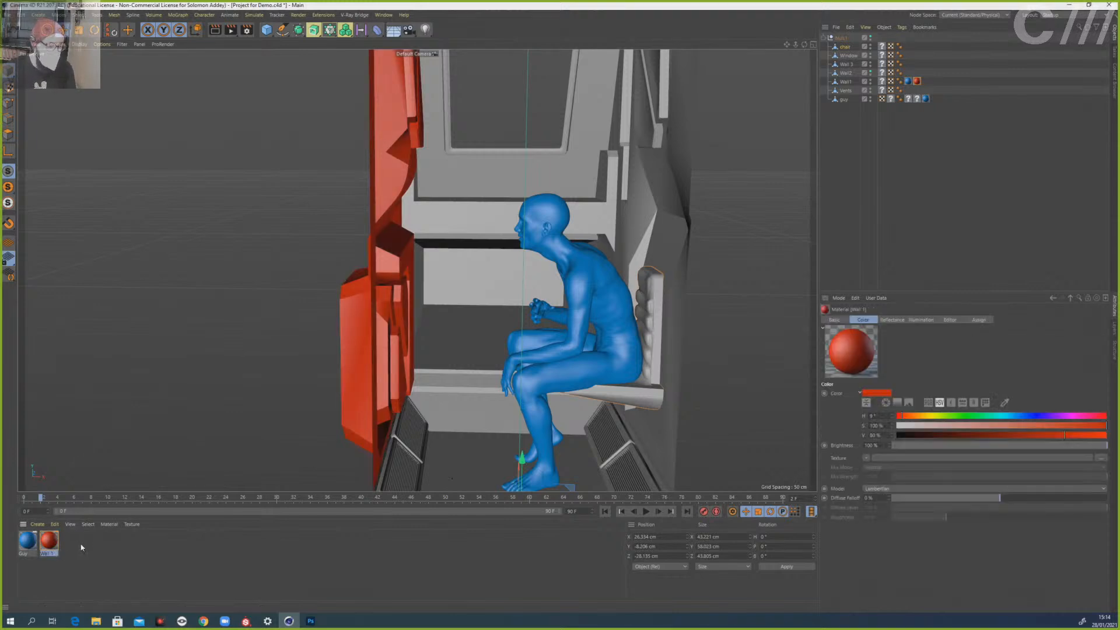
{"action": "key", "text": "ctrl+c"}
{"action": "key", "text": "ctrl+v"}
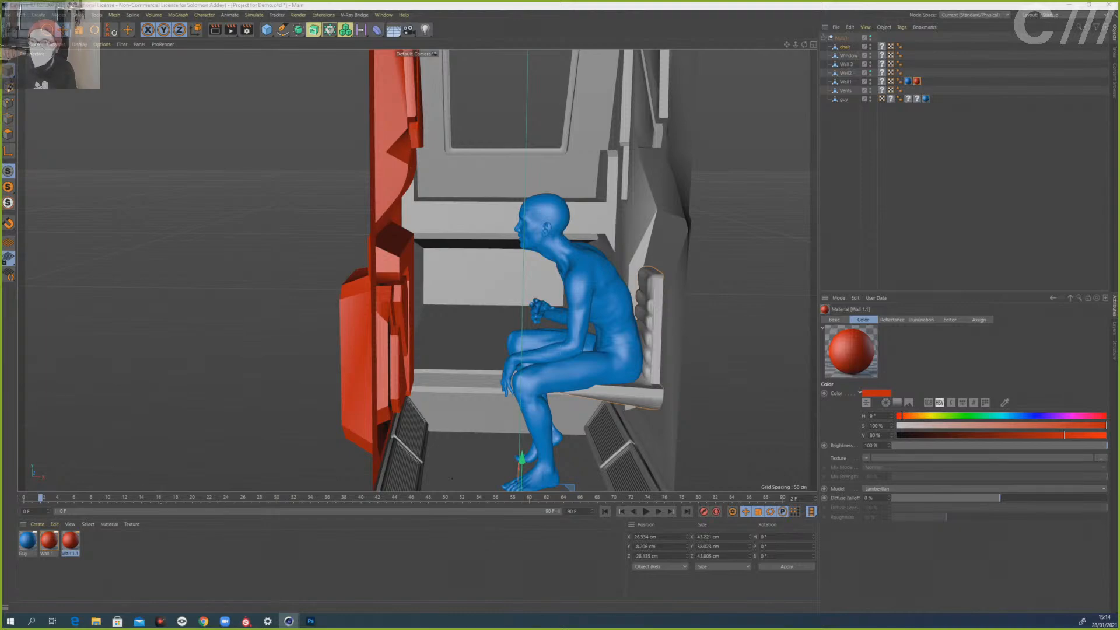
- Rename the duplicated red material as Wall and floor
{"action": "double_click", "coordinate": [70, 540]}
{"action": "left_click_drag", "start_coordinate": [280, 119], "coordinate": [299, 137]}
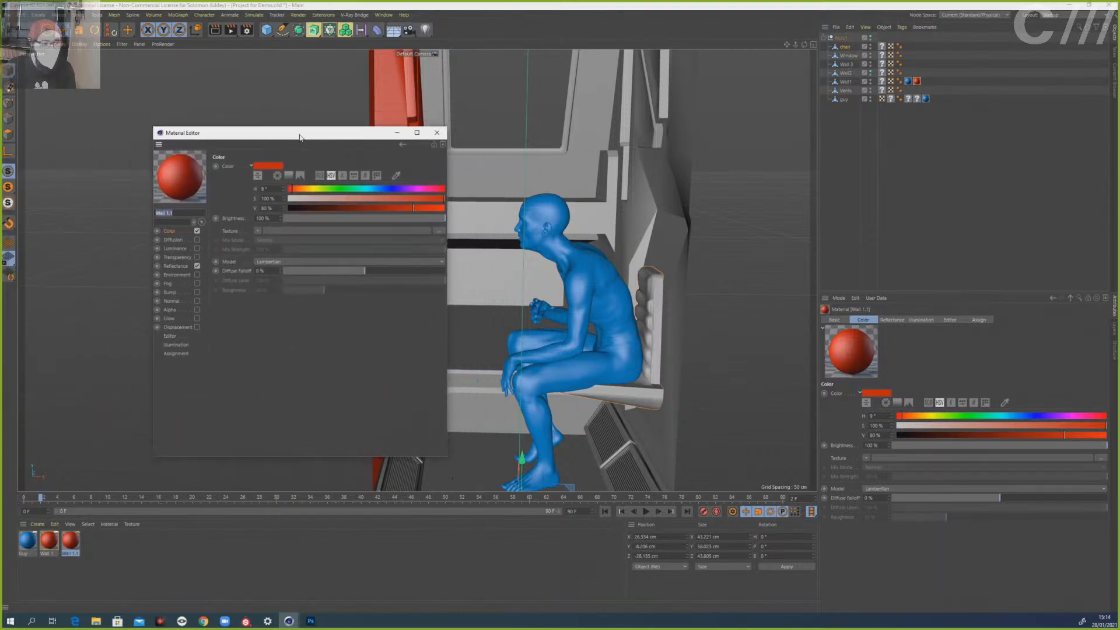
{"action": "type", "text": "Wall 2"}
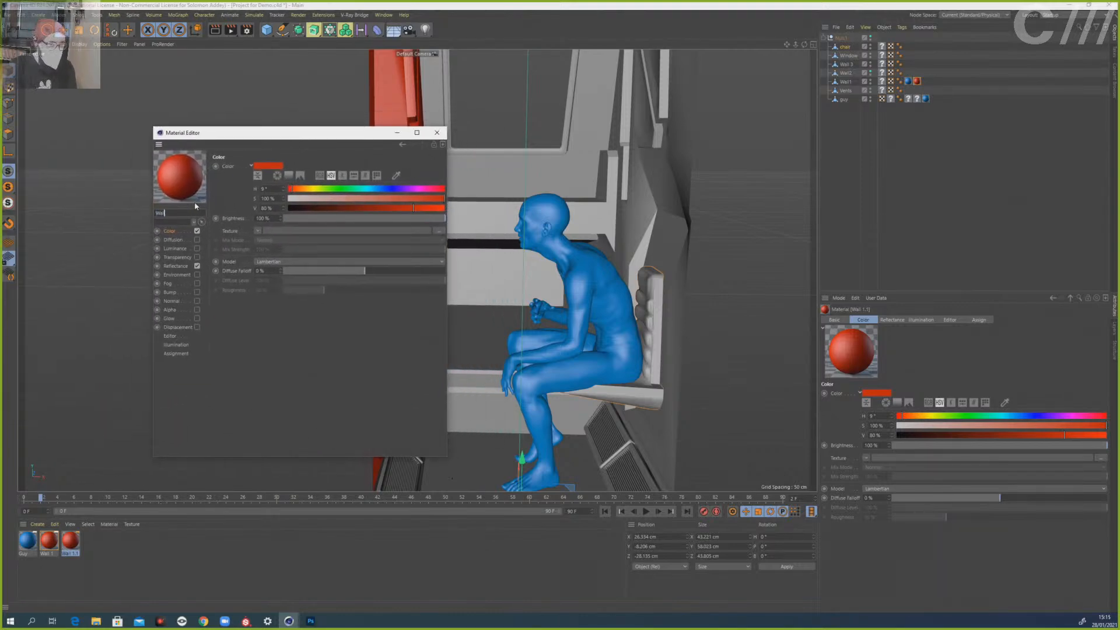
{"action": "key", "text": "Return"}
{"action": "type", "text": "and"}
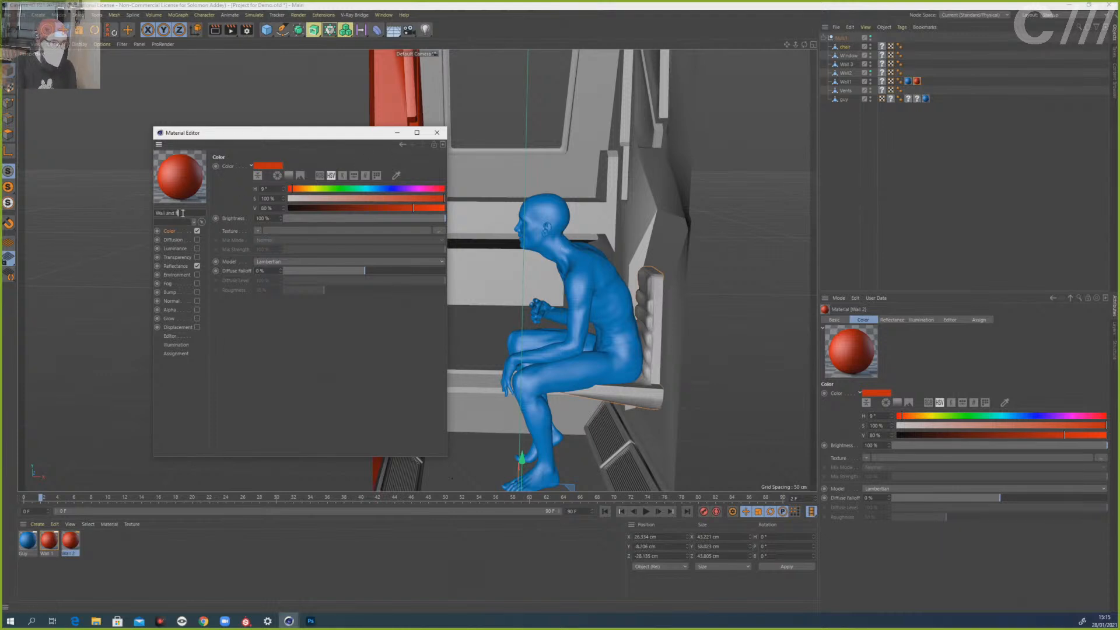
{"action": "type", "text": " floor"}
{"action": "key", "text": "Return"}
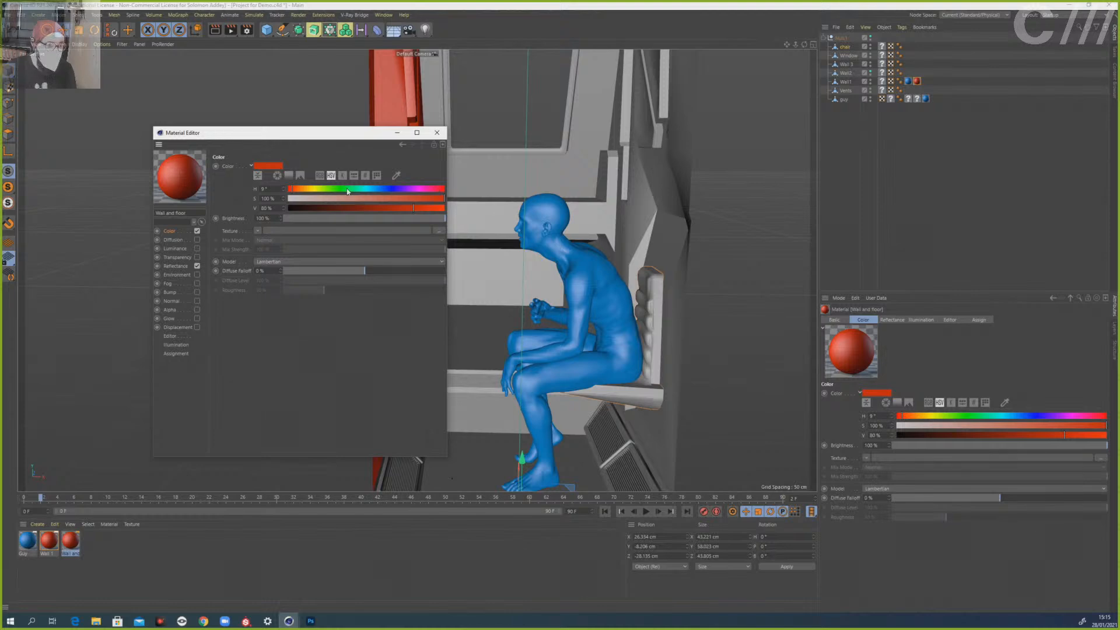
- Colour the Wall and floor material darker yellow with hue 64° and saturation 75%, and apply it to the Wall2 object
{"action": "left_click_drag", "start_coordinate": [347, 189], "coordinate": [405, 198]}
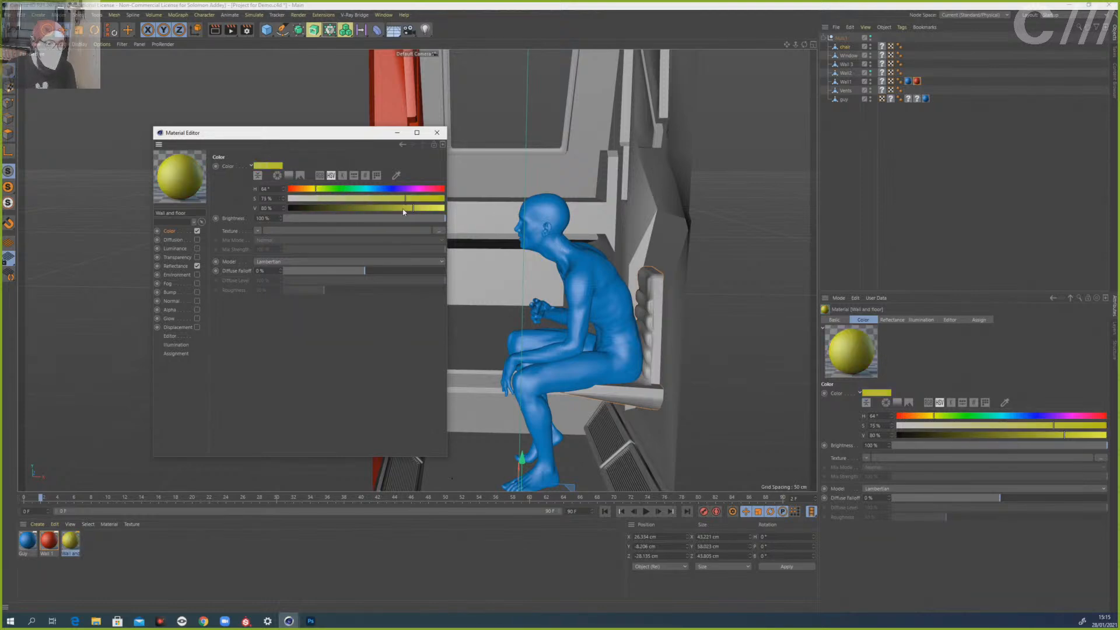
{"action": "left_click", "coordinate": [403, 212]}
{"action": "left_click", "coordinate": [437, 132]}
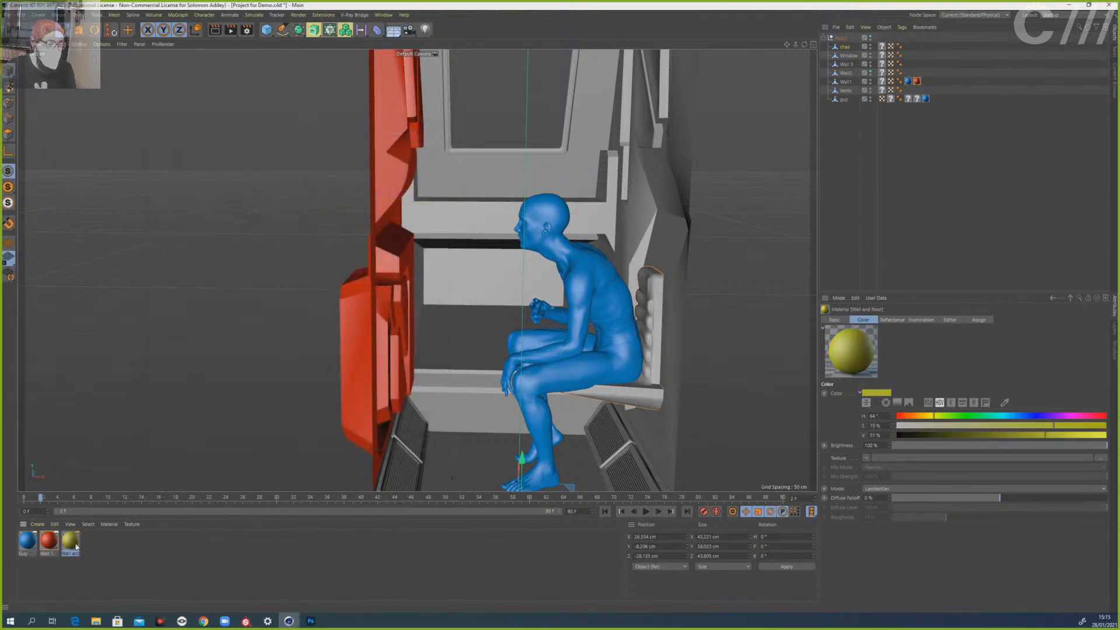
{"action": "left_click_drag", "start_coordinate": [70, 541], "coordinate": [456, 418]}
{"action": "scroll", "coordinate": [475, 428], "scroll_direction": "down", "scroll_amount": 3}
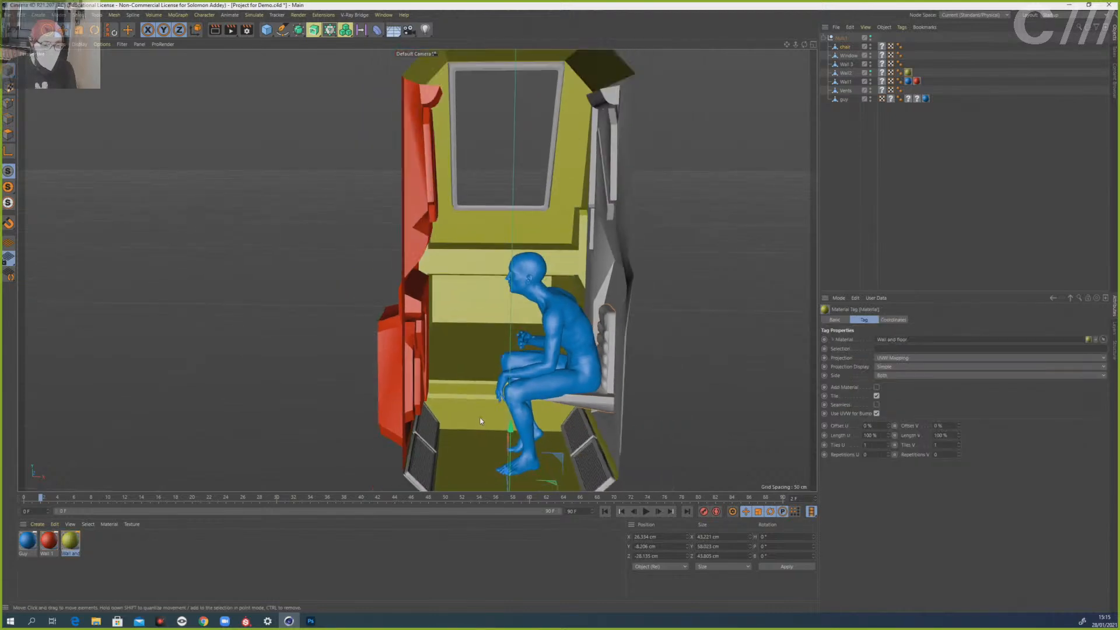
- Create a new material named Wall 3 and apply it to the wall behind the chair
{"action": "left_click", "coordinate": [428, 458]}
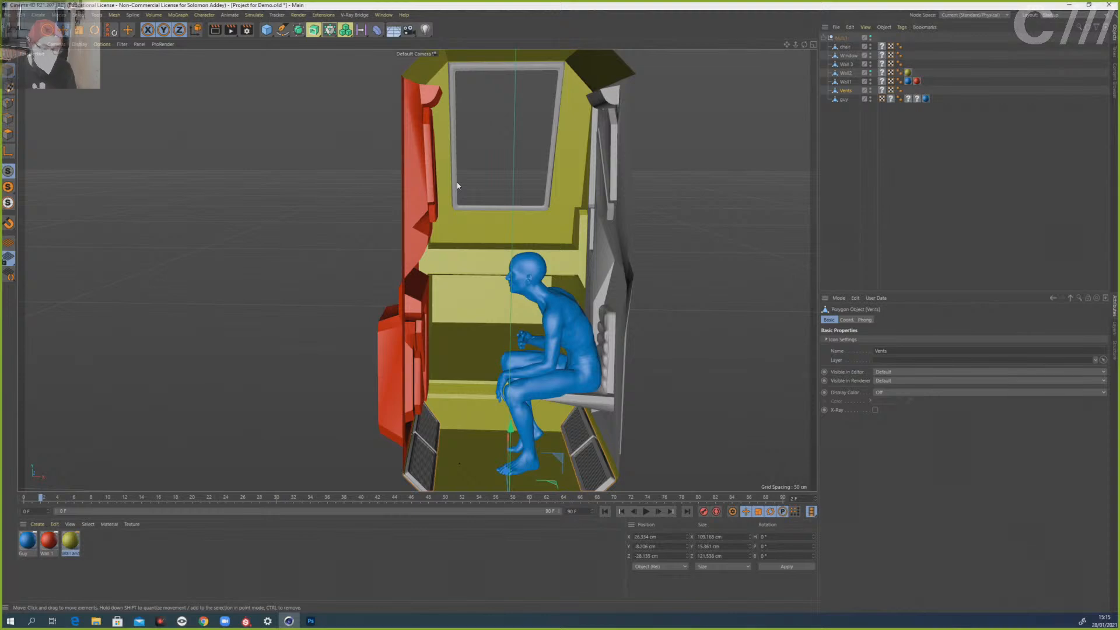
{"action": "left_click_drag", "start_coordinate": [325, 322], "coordinate": [577, 315], "text": "alt"}
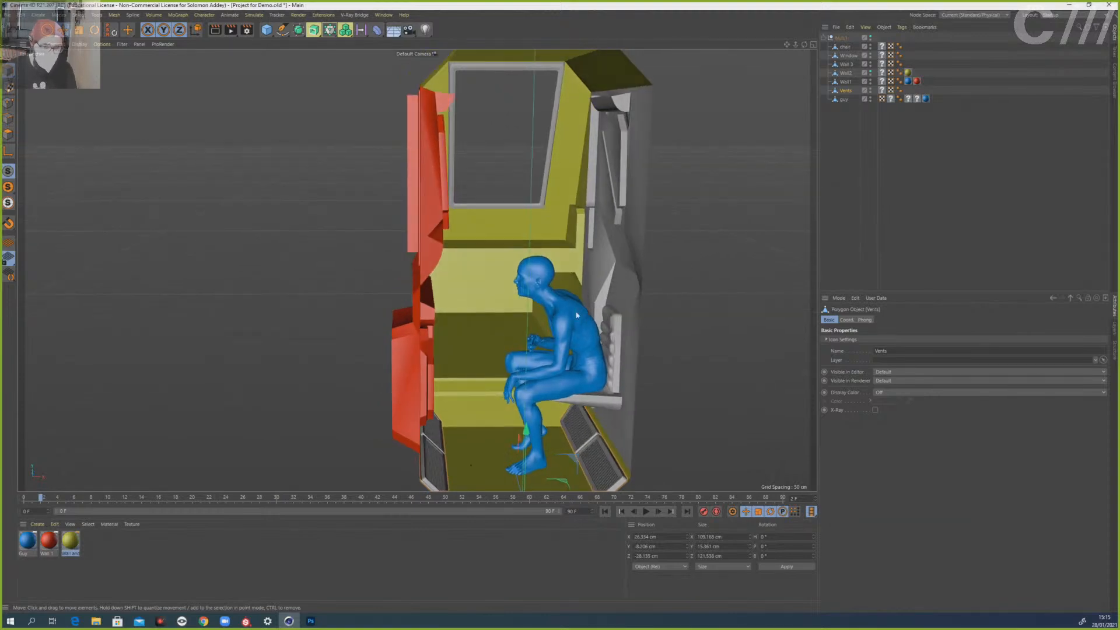
{"action": "double_click", "coordinate": [235, 534]}
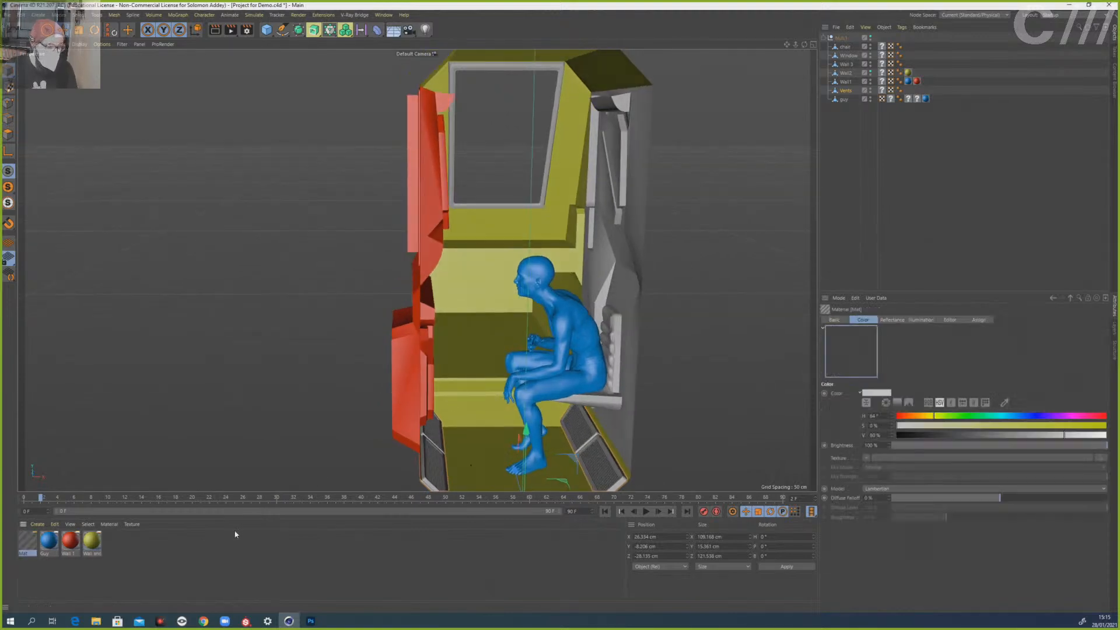
{"action": "double_click", "coordinate": [37, 543]}
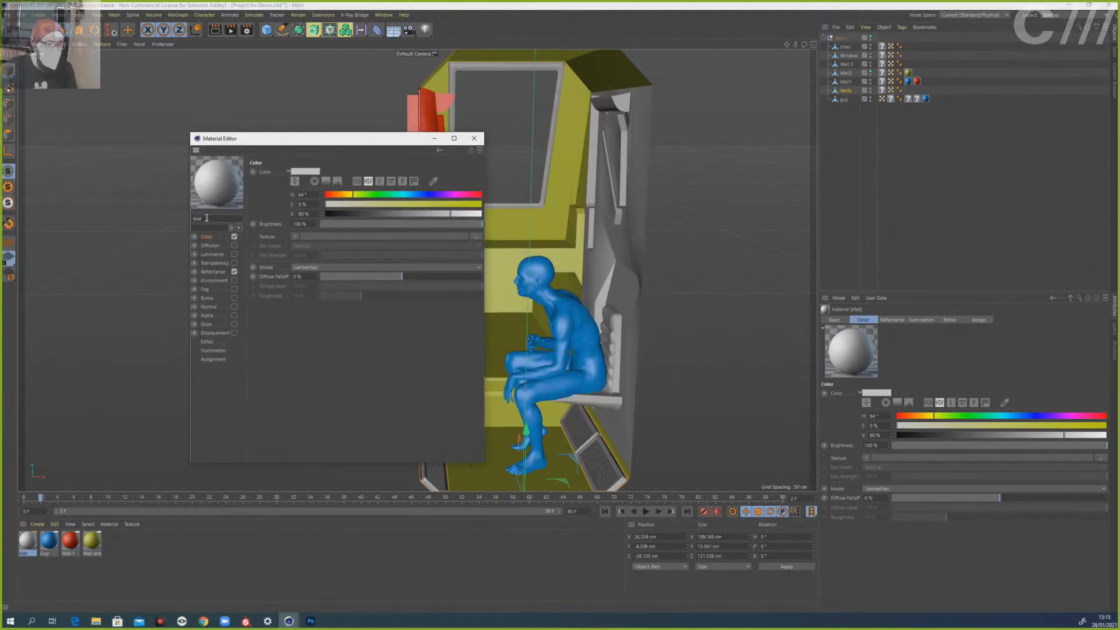
{"action": "double_click", "coordinate": [206, 217]}
{"action": "type", "text": "Wal"}
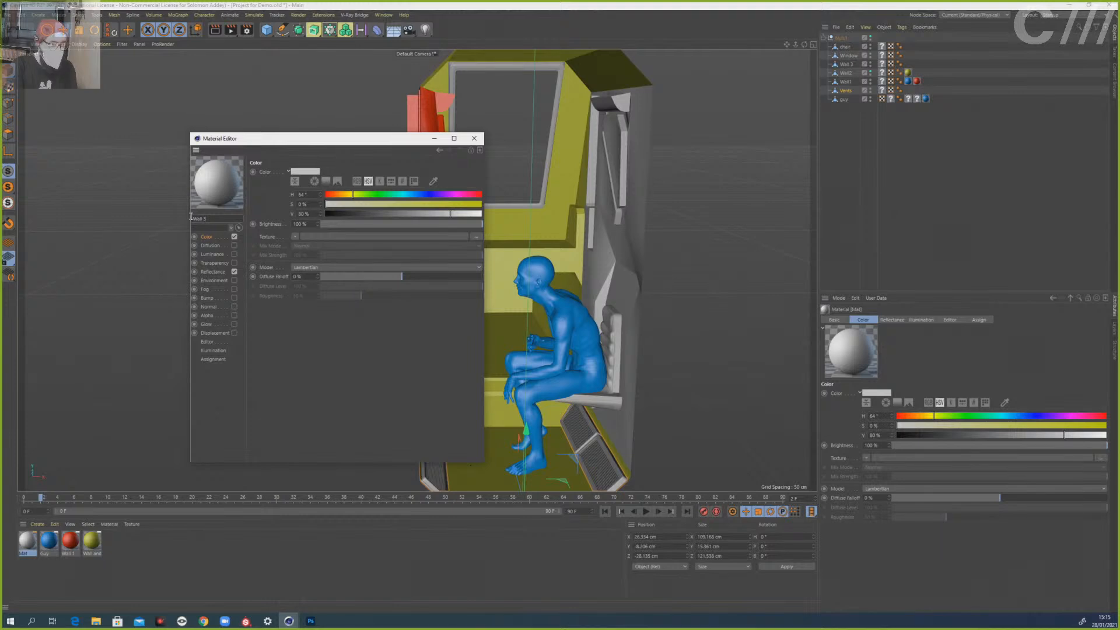
{"action": "type", "text": "l 3"}
{"action": "key", "text": "Return"}
{"action": "left_click", "coordinate": [472, 138]}
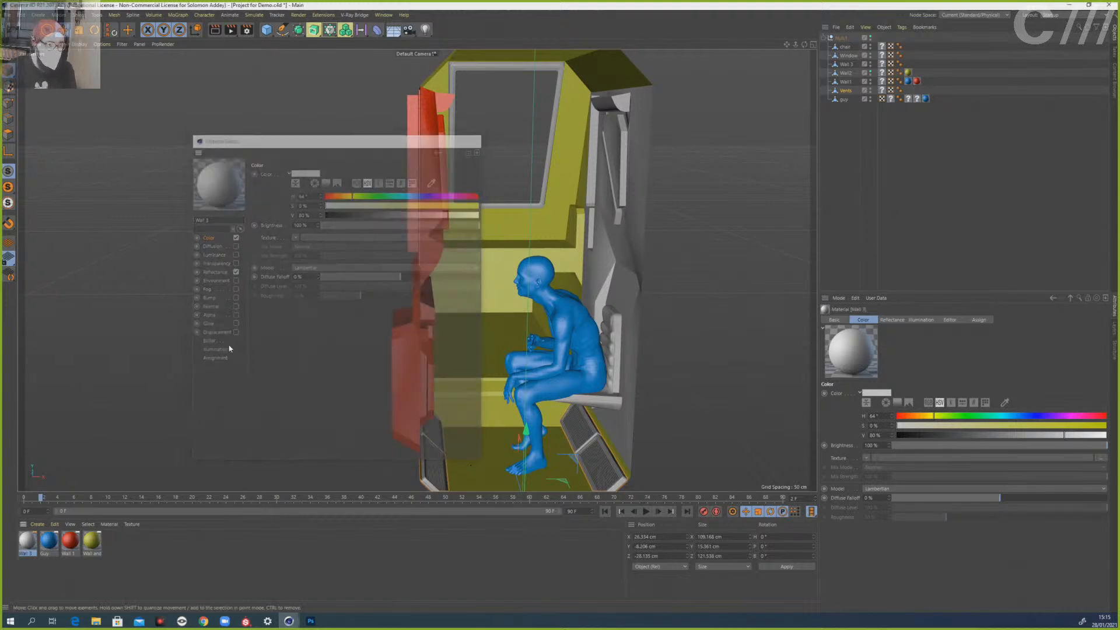
{"action": "left_click_drag", "start_coordinate": [610, 264], "coordinate": [610, 263]}
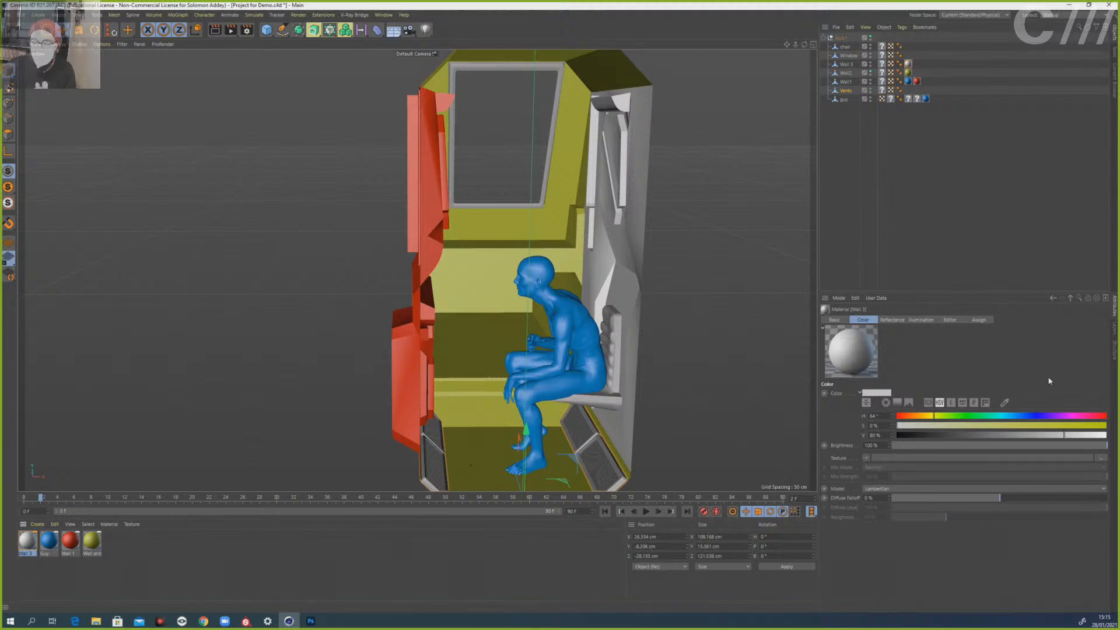
- Change the Wall 3 material's colour to light blue with hue about 190° and saturation 64%
{"action": "left_click", "coordinate": [1001, 425]}
{"action": "left_click", "coordinate": [1007, 416]}
{"action": "left_click", "coordinate": [1031, 425]}
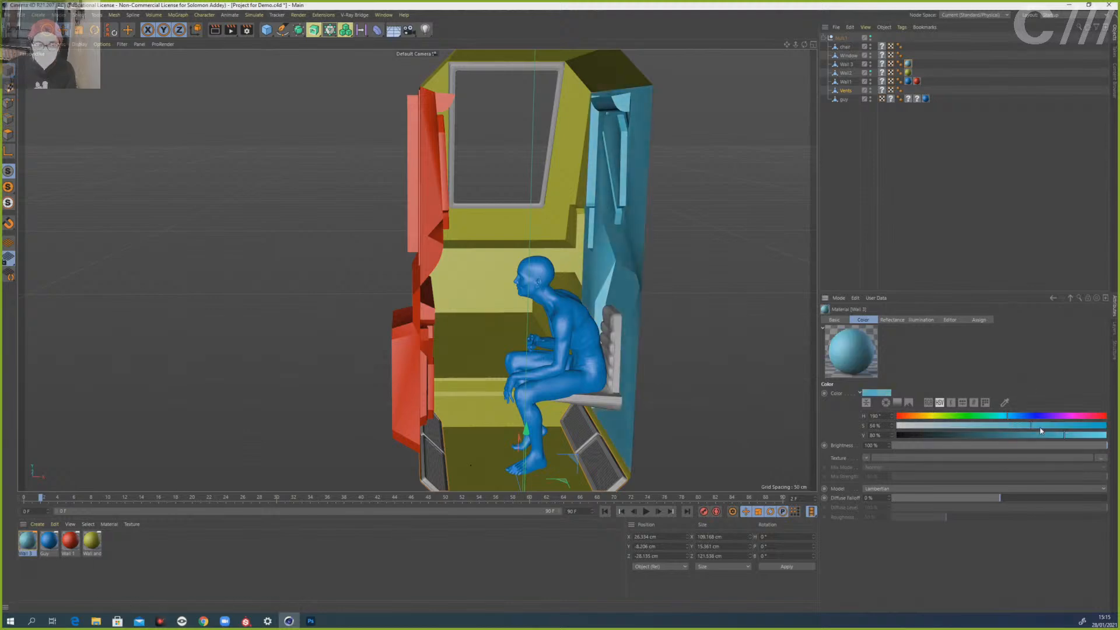
- Create another new material and name it Chair
{"action": "double_click", "coordinate": [180, 546]}
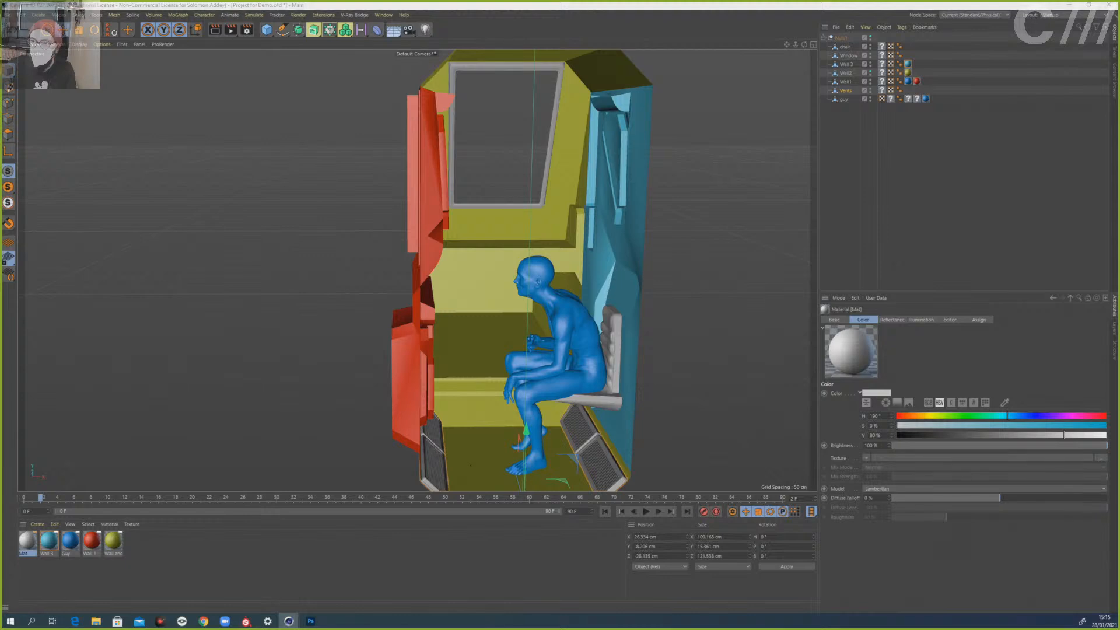
{"action": "double_click", "coordinate": [27, 540]}
{"action": "left_click_drag", "start_coordinate": [192, 144], "coordinate": [200, 121]}
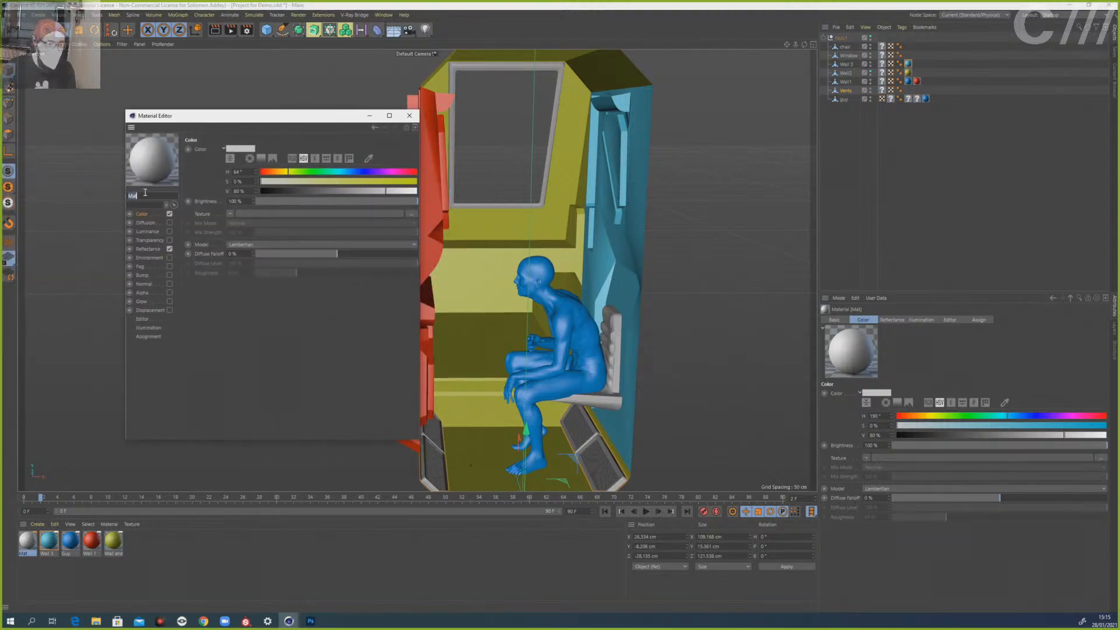
{"action": "type", "text": "W"}
{"action": "type", "text": "hair"}
- Colour the Chair material pink with hue 333° and saturation 61%, and apply it to the chair
{"action": "left_click", "coordinate": [350, 171]}
{"action": "left_click", "coordinate": [356, 181]}
{"action": "left_click_drag", "start_coordinate": [376, 172], "coordinate": [405, 174]}
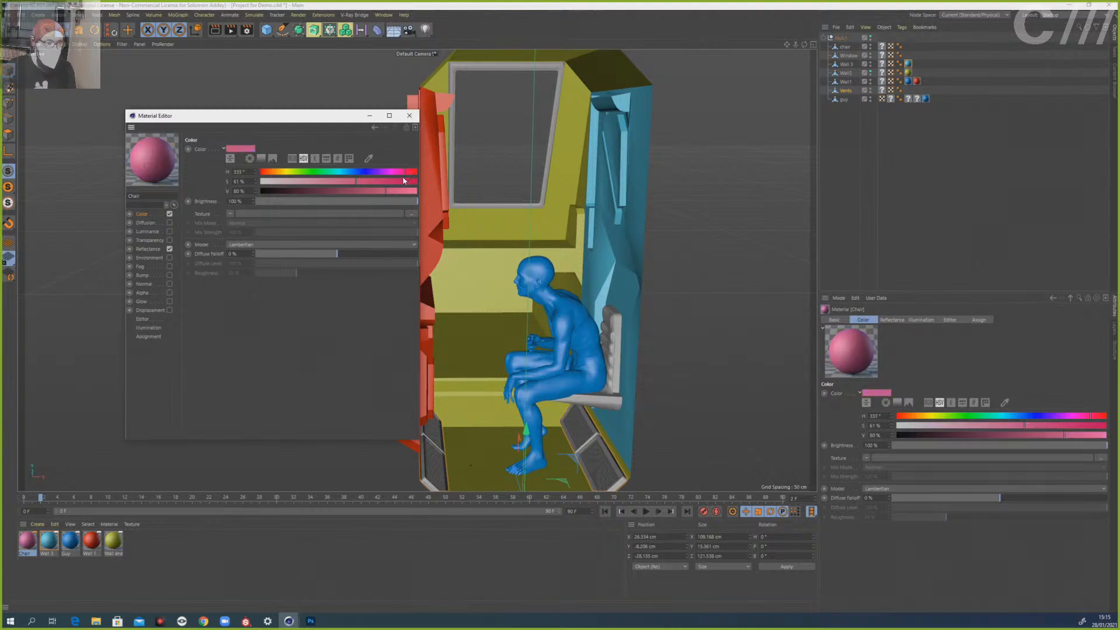
{"action": "left_click", "coordinate": [409, 116]}
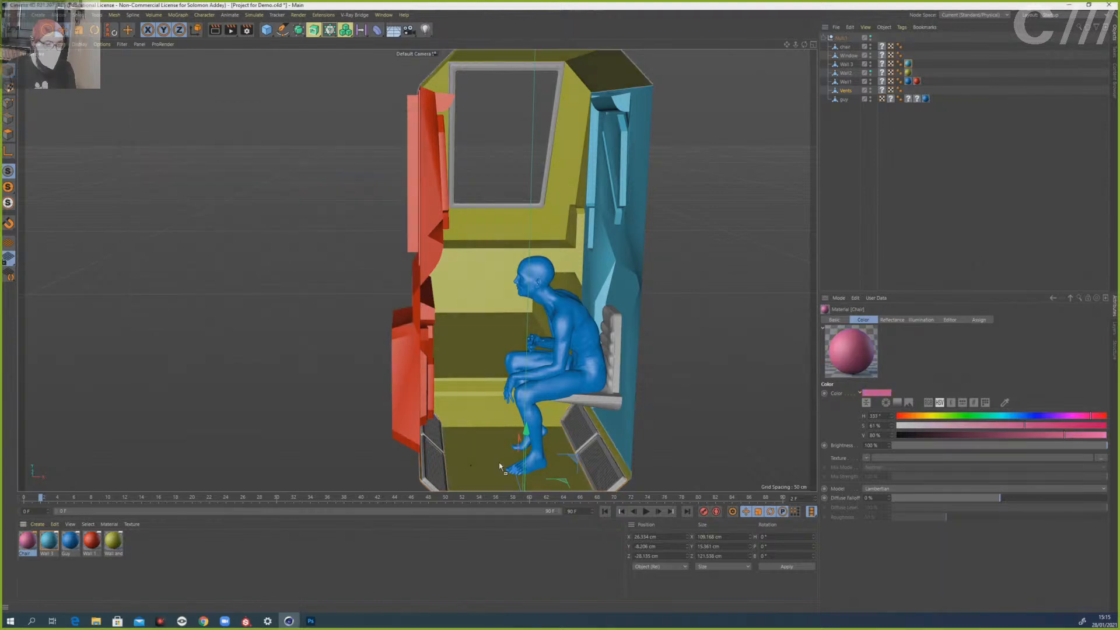
{"action": "left_click_drag", "start_coordinate": [500, 466], "coordinate": [606, 409]}
- Create two new default materials, applying one to the floor vents and the other to the window frame
{"action": "double_click", "coordinate": [245, 539]}
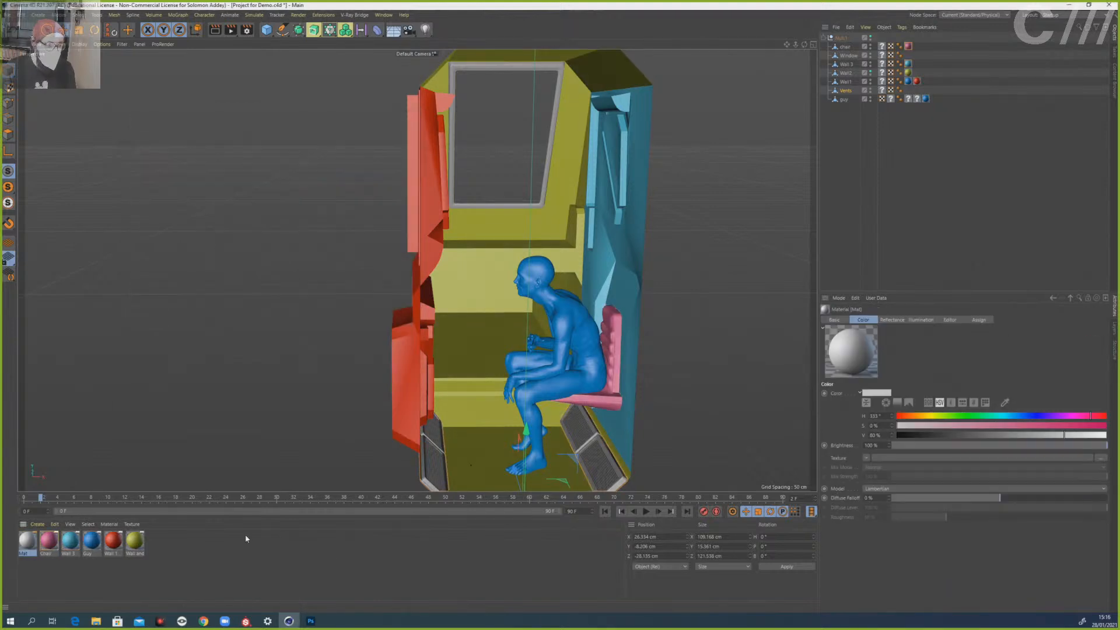
{"action": "left_click_drag", "start_coordinate": [27, 541], "coordinate": [590, 448]}
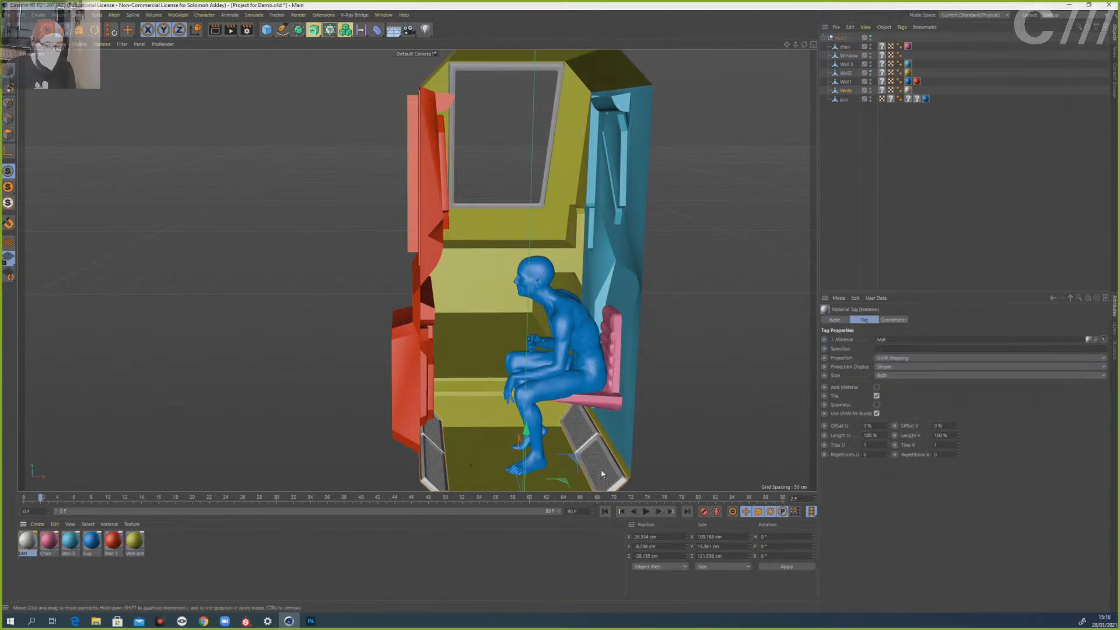
{"action": "double_click", "coordinate": [175, 579]}
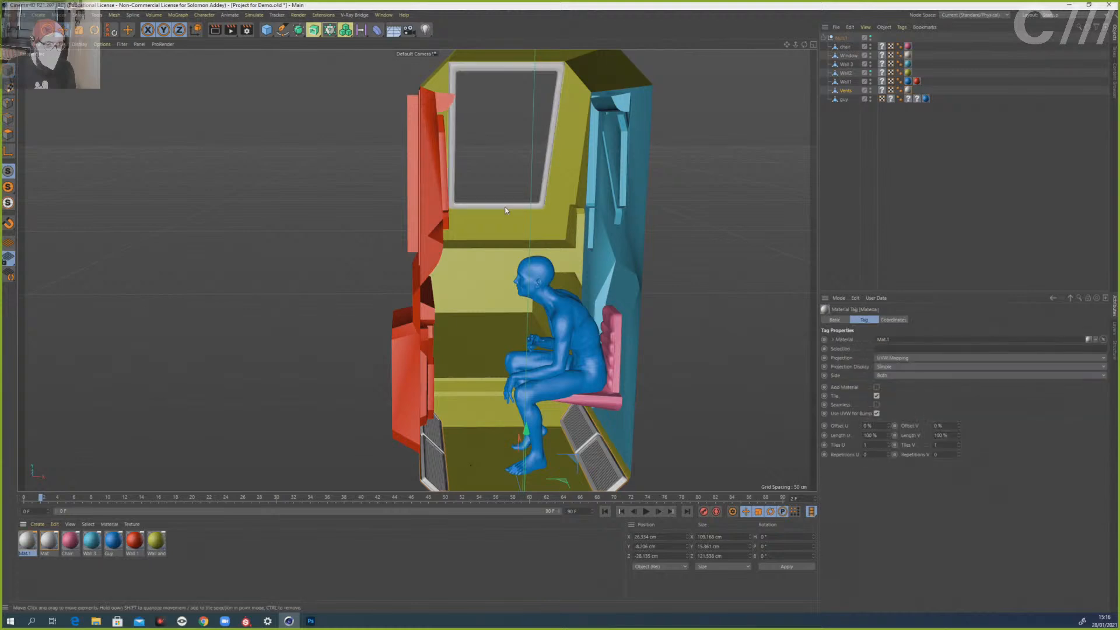
- Rename the material on the vents as vents and tint it light pink with saturation 32%
{"action": "left_click", "coordinate": [52, 544]}
{"action": "double_click", "coordinate": [54, 547]}
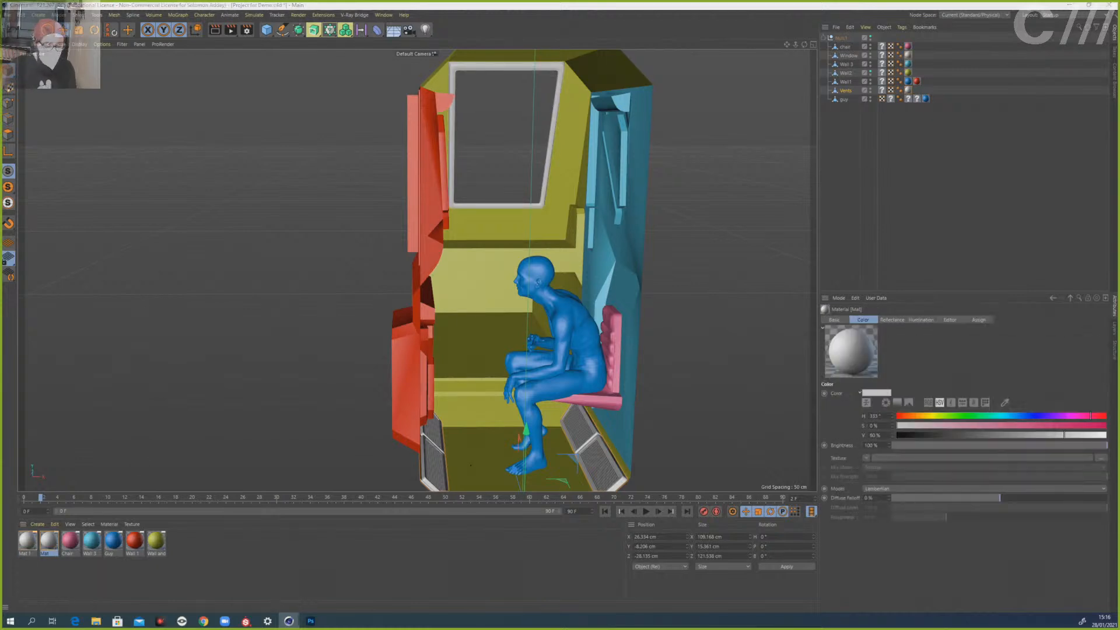
{"action": "type", "text": "vents"}
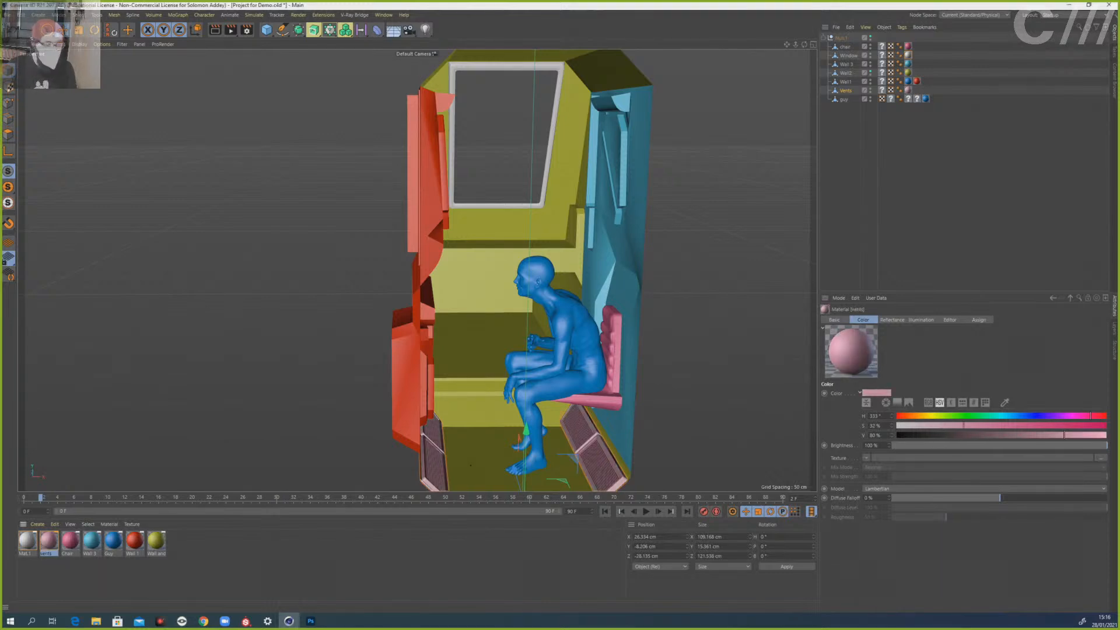
- Colour the window frame's material purple with hue 240° and saturation 47%, and rename it window
{"action": "left_click", "coordinate": [27, 541]}
{"action": "left_click", "coordinate": [995, 425]}
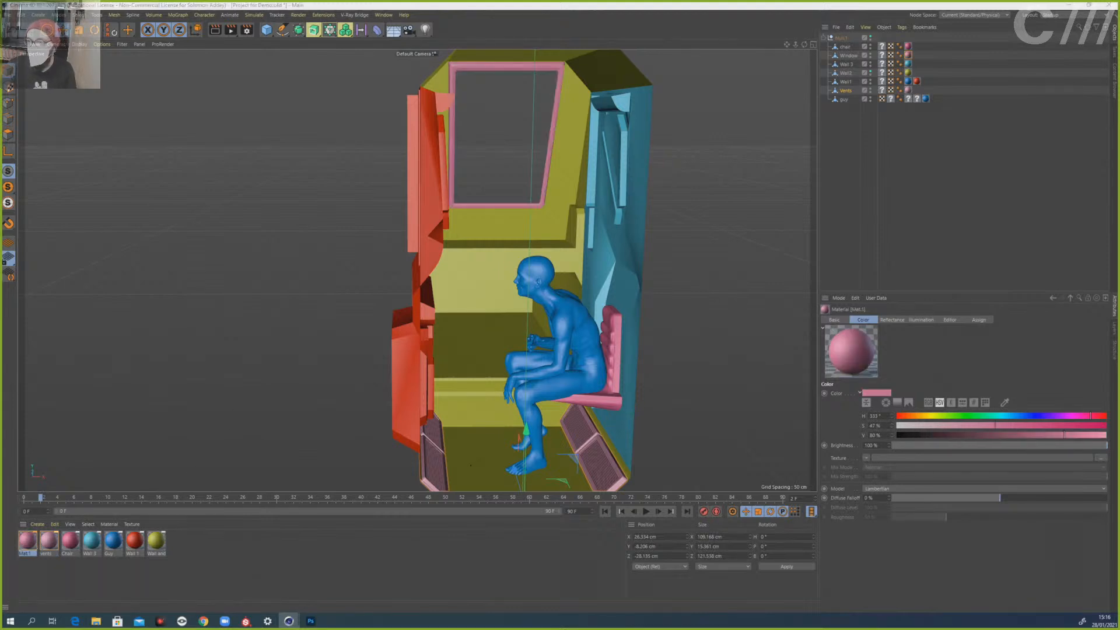
{"action": "left_click", "coordinate": [1037, 416]}
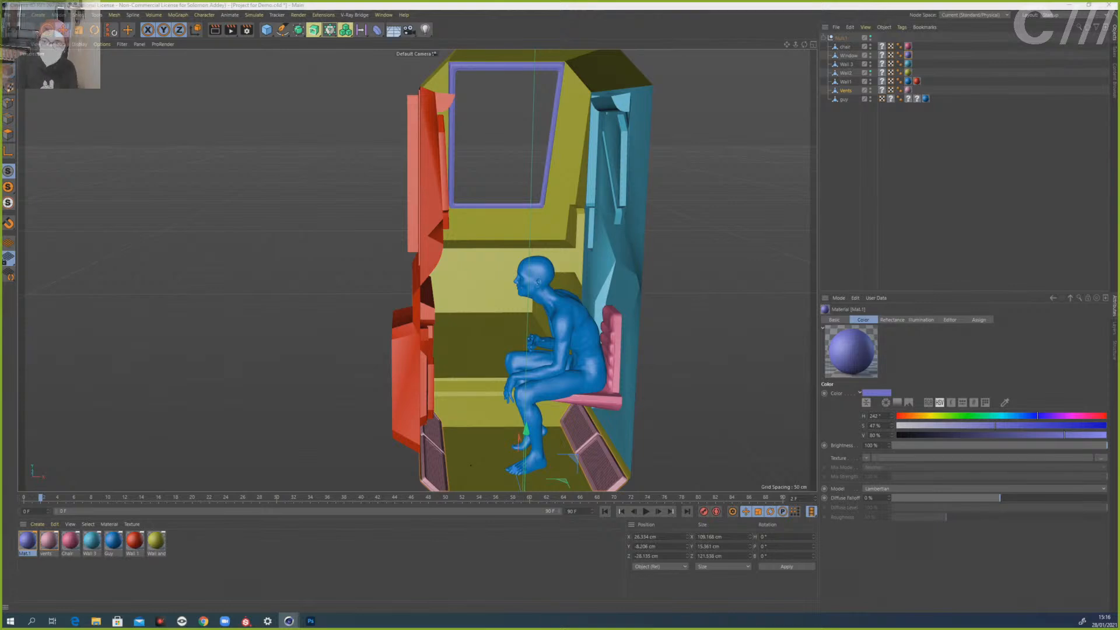
{"action": "type", "text": "window"}
{"action": "key", "text": "Return"}
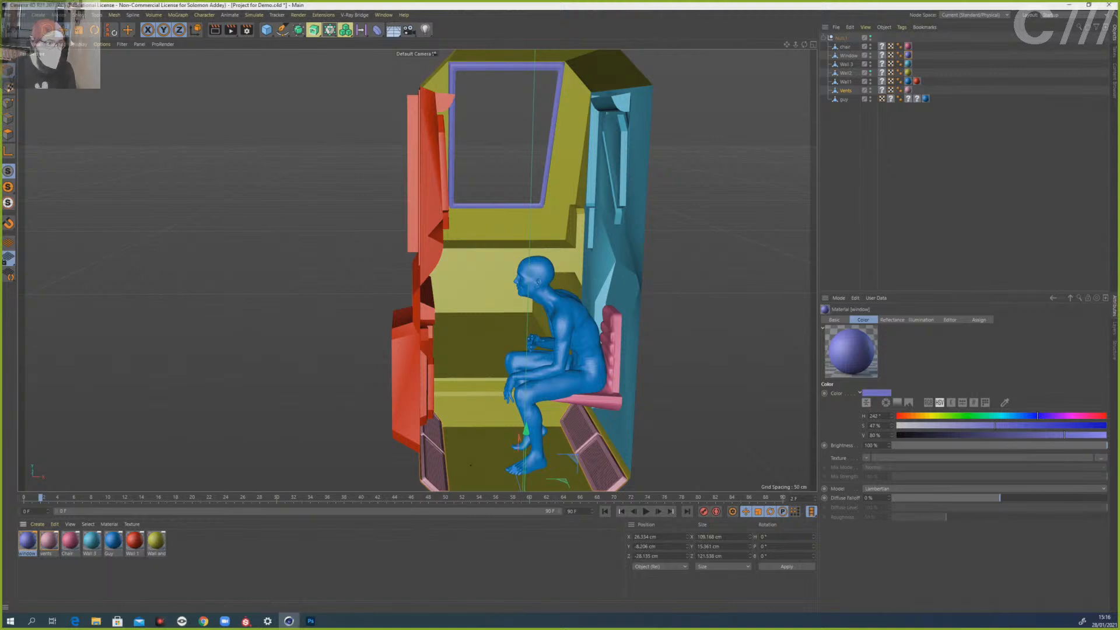
- Export the scene as an FBX file named Project for Demo to the Desktop
{"action": "left_click", "coordinate": [11, 16]}
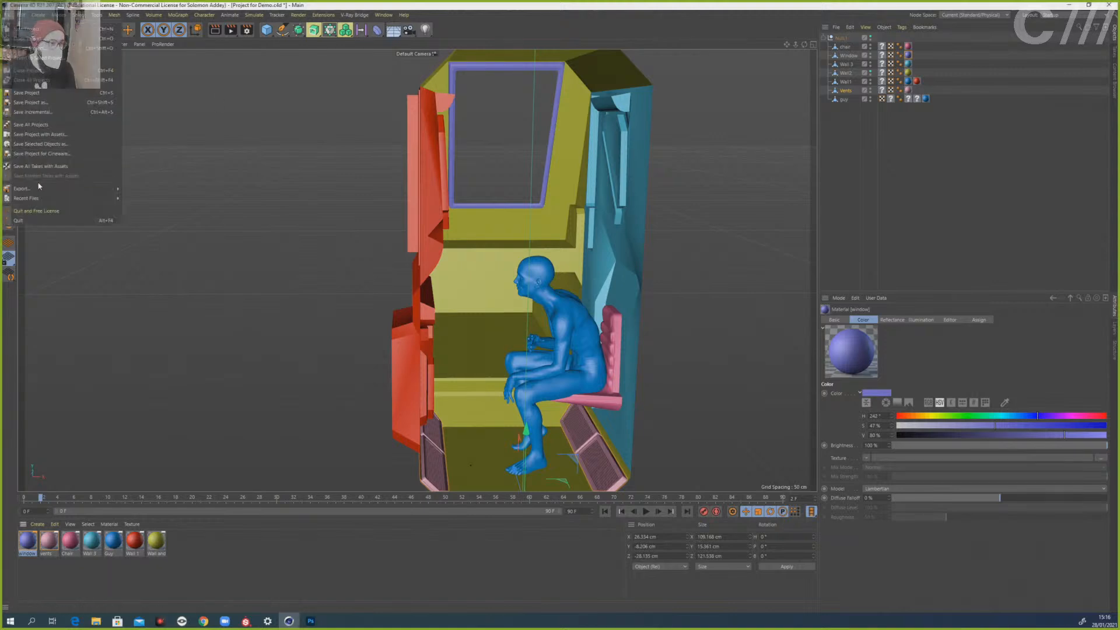
{"action": "mouse_move", "coordinate": [41, 189]}
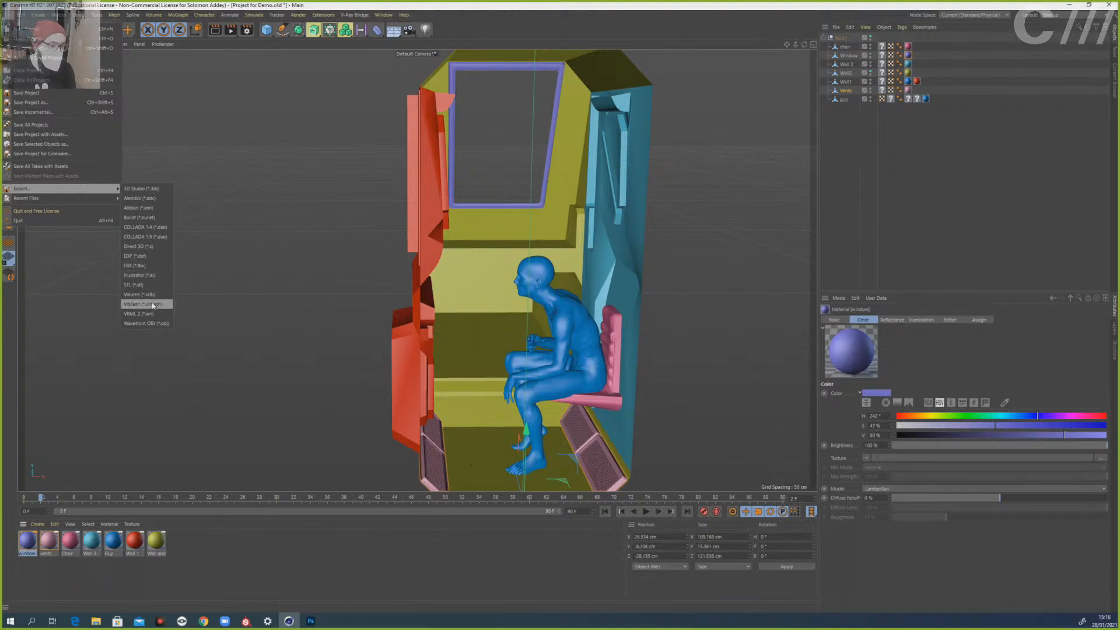
{"action": "left_click", "coordinate": [148, 267]}
{"action": "left_click_drag", "start_coordinate": [140, 179], "coordinate": [329, 173]}
{"action": "left_click", "coordinate": [323, 344]}
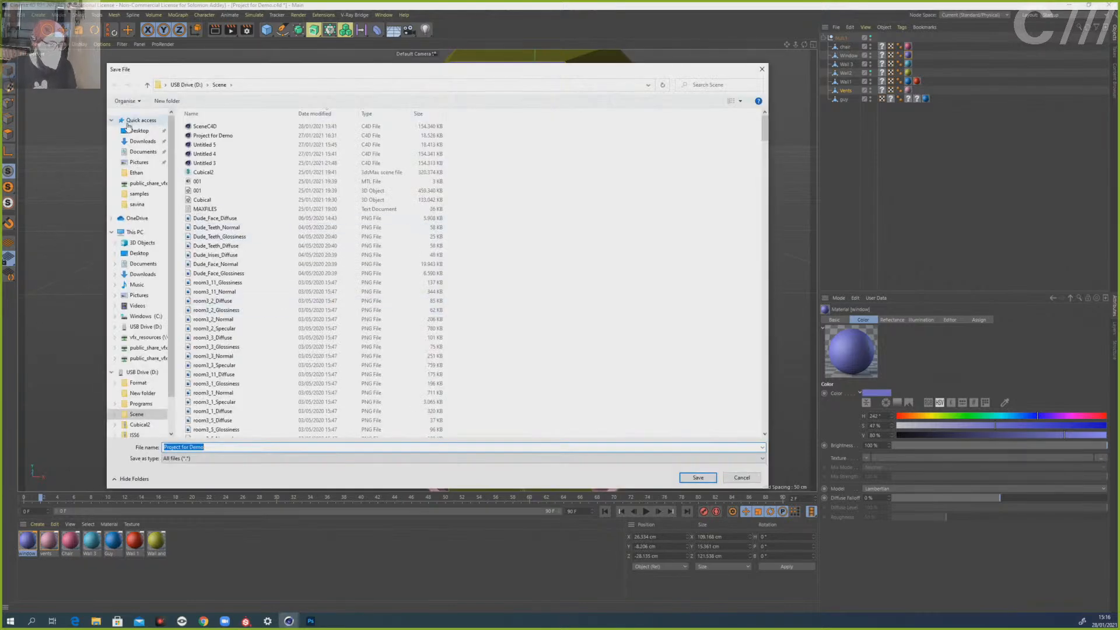
{"action": "left_click", "coordinate": [136, 130]}
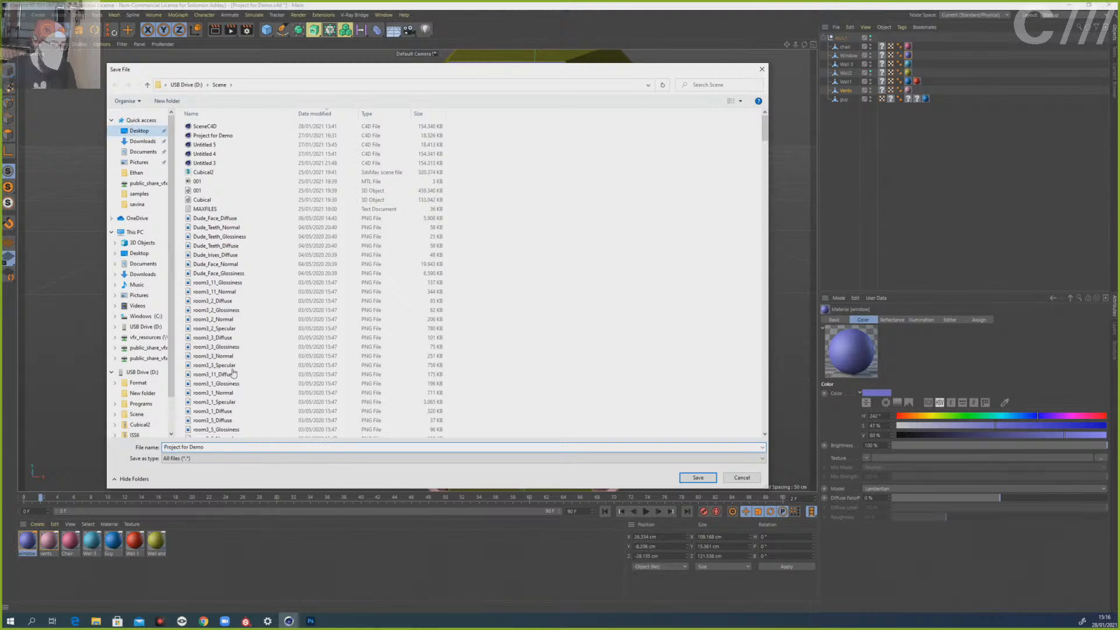
{"action": "left_click", "coordinate": [283, 447]}
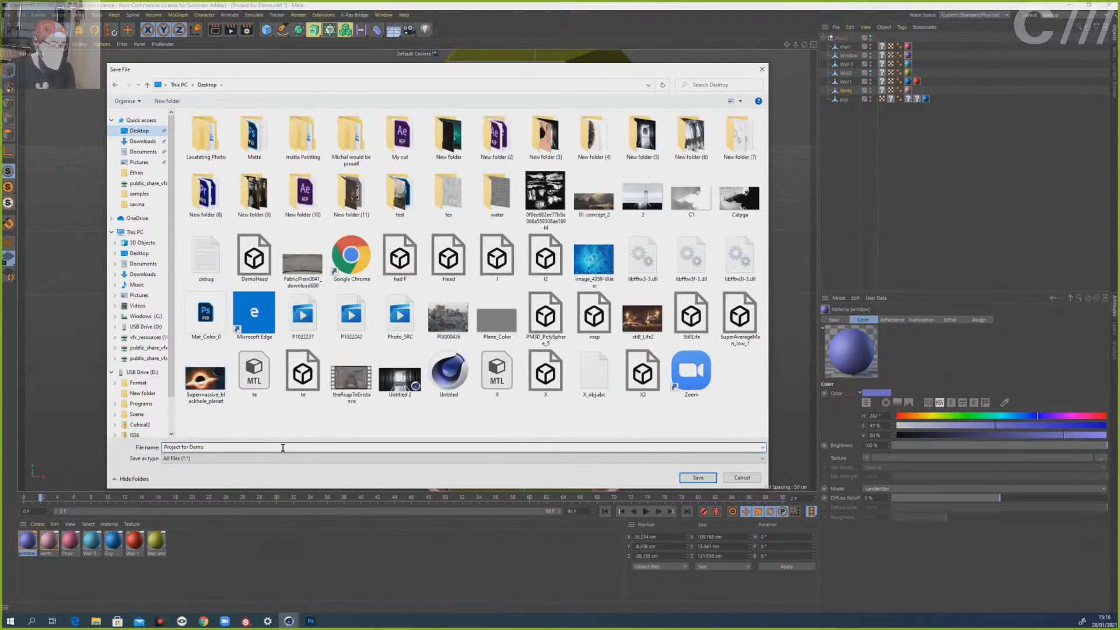
{"action": "left_click", "coordinate": [697, 478]}
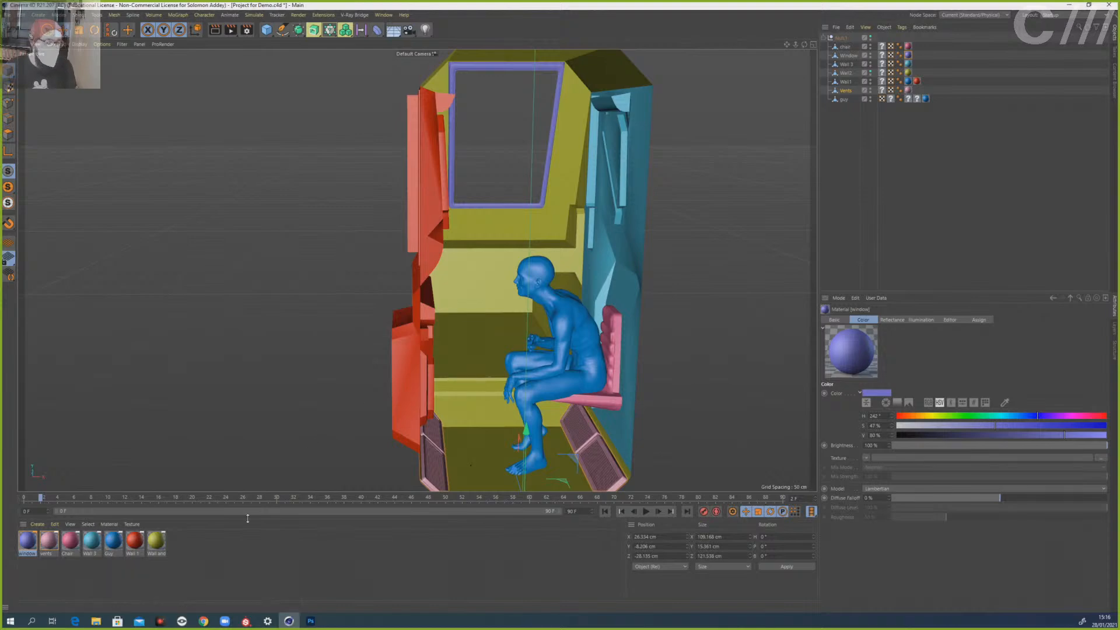
- Switch to Substance Painter and start a new project with no template chosen and a document resolution of 1024
{"action": "left_click", "coordinate": [253, 621]}
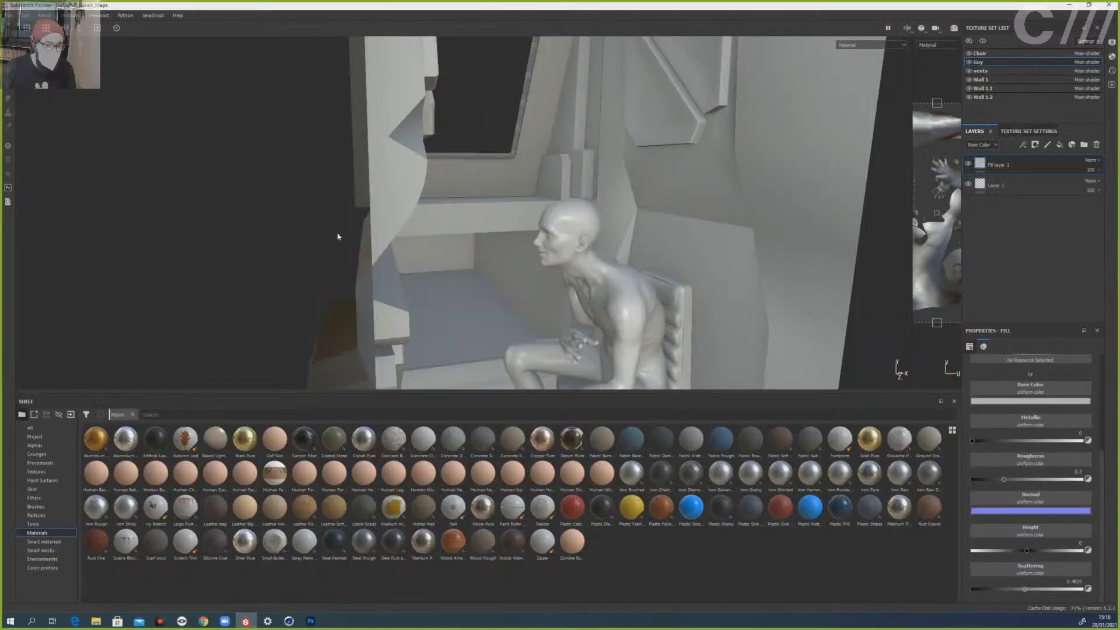
{"action": "left_click", "coordinate": [9, 15]}
{"action": "left_click", "coordinate": [15, 26]}
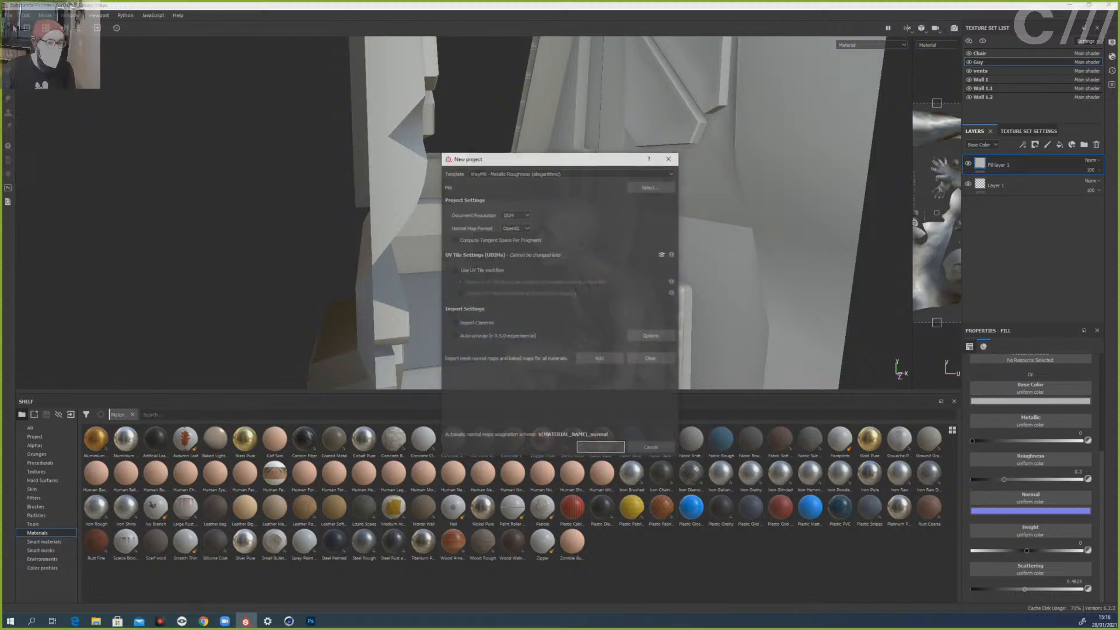
{"action": "left_click", "coordinate": [471, 123]}
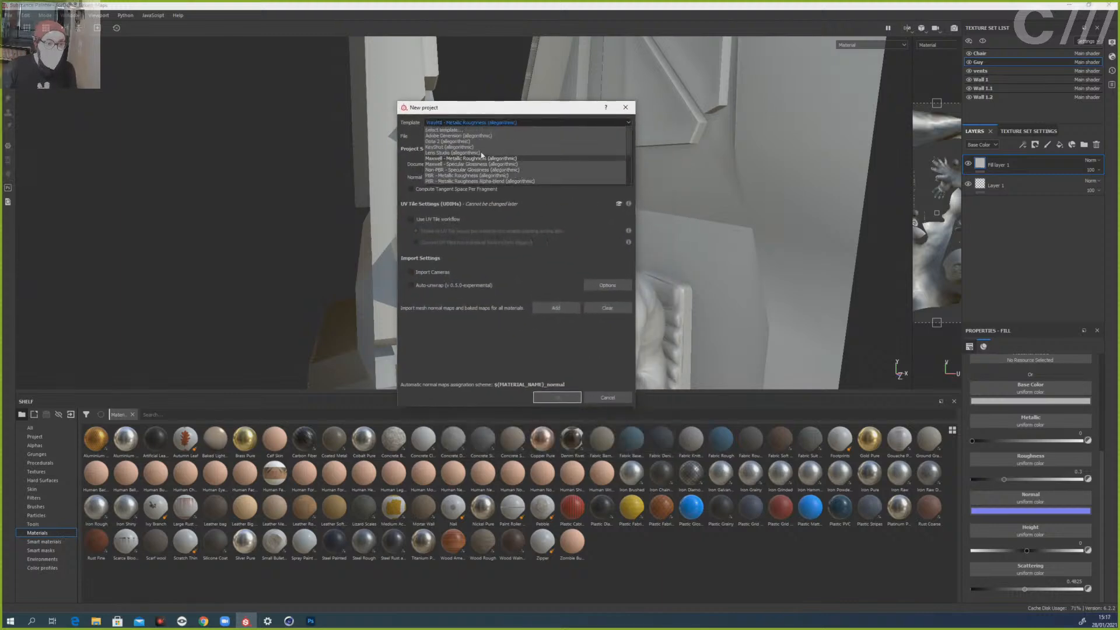
{"action": "scroll", "coordinate": [443, 147], "scroll_direction": "up", "scroll_amount": 1}
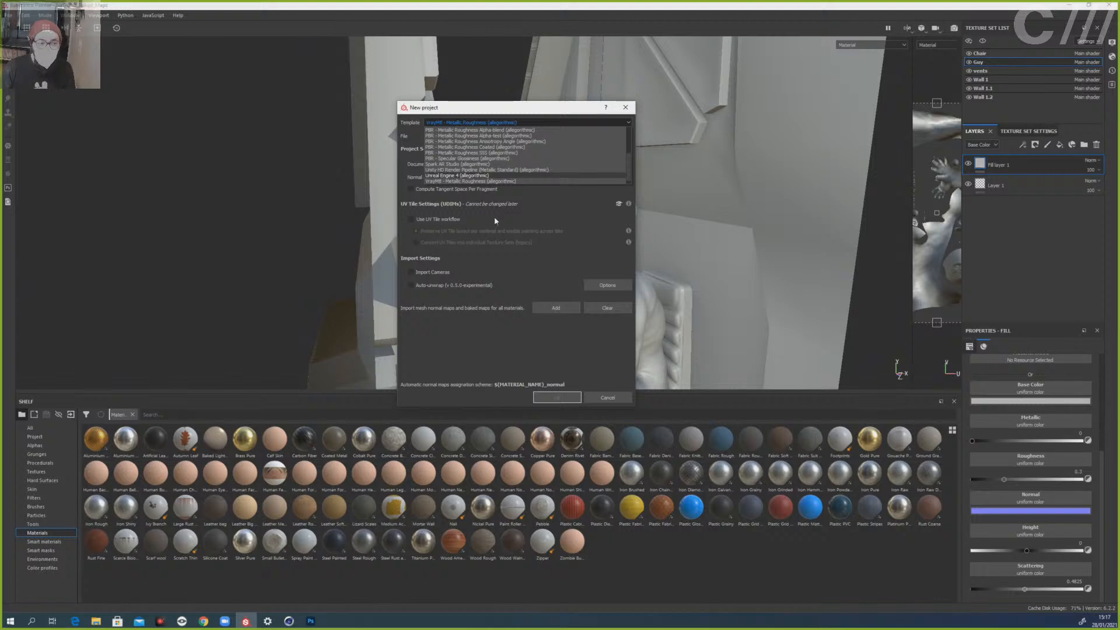
{"action": "scroll", "coordinate": [475, 175], "scroll_direction": "down", "scroll_amount": 1}
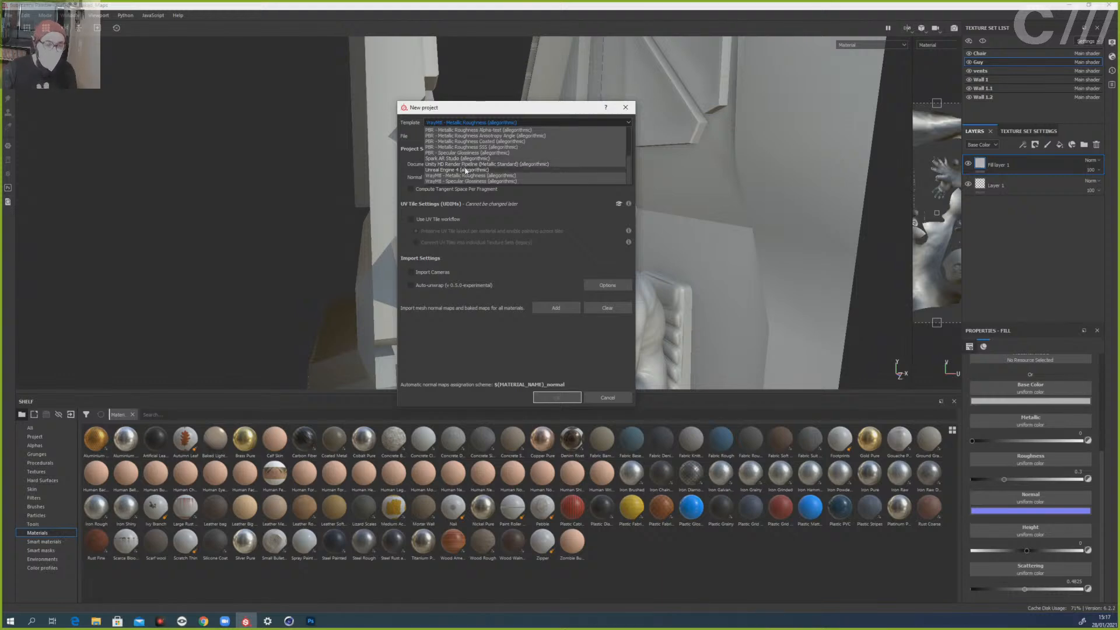
{"action": "scroll", "coordinate": [474, 157], "scroll_direction": "up", "scroll_amount": 3}
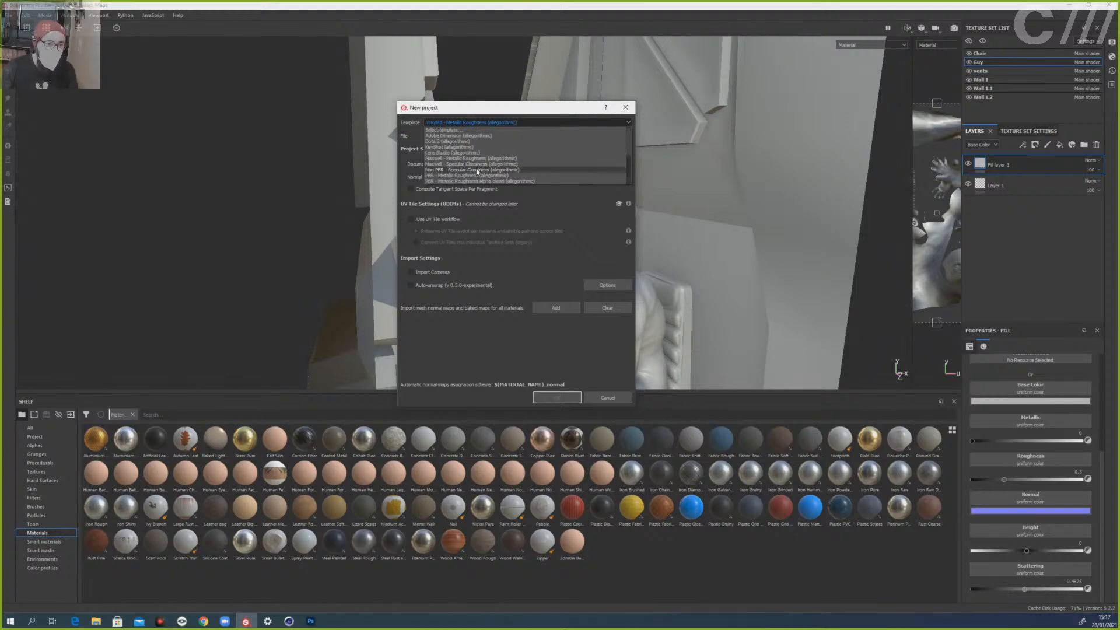
{"action": "left_click", "coordinate": [468, 130]}
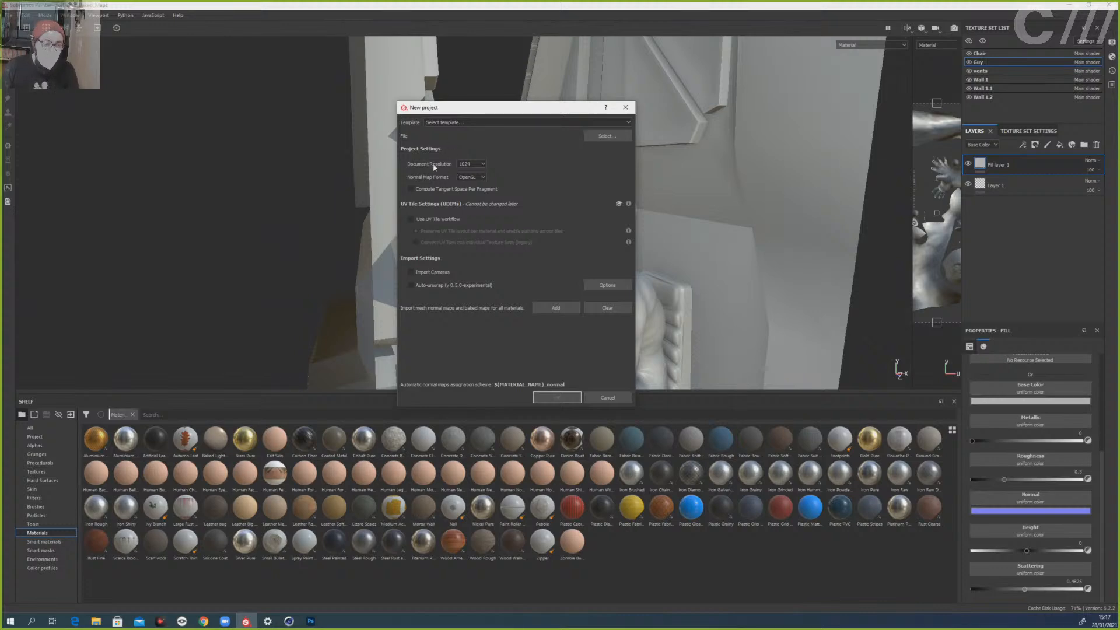
{"action": "left_click", "coordinate": [466, 167]}
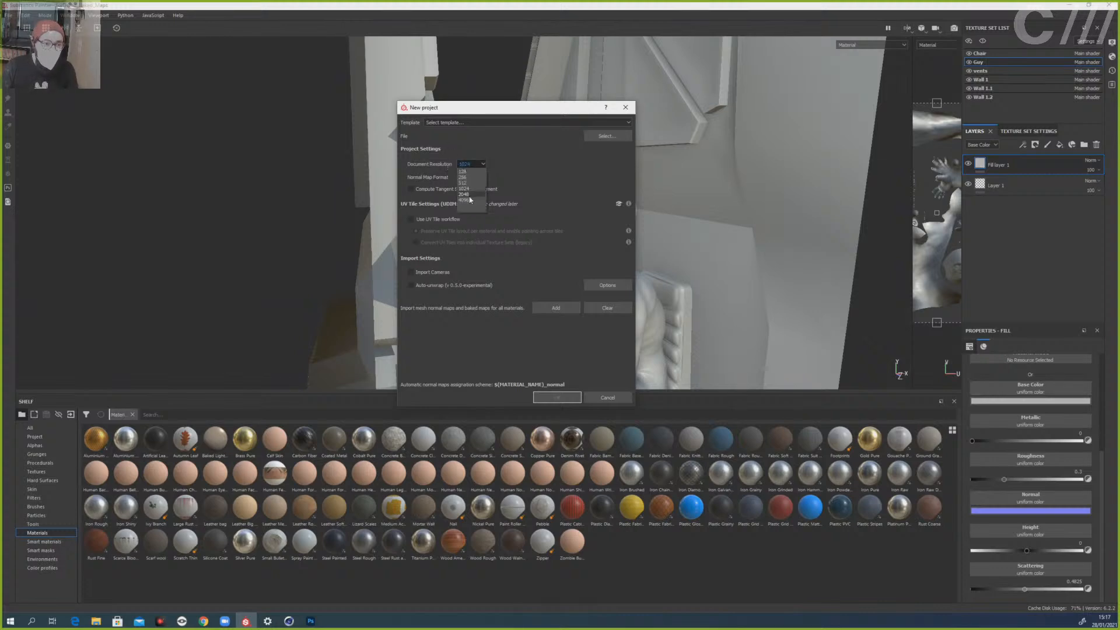
{"action": "left_click", "coordinate": [470, 187]}
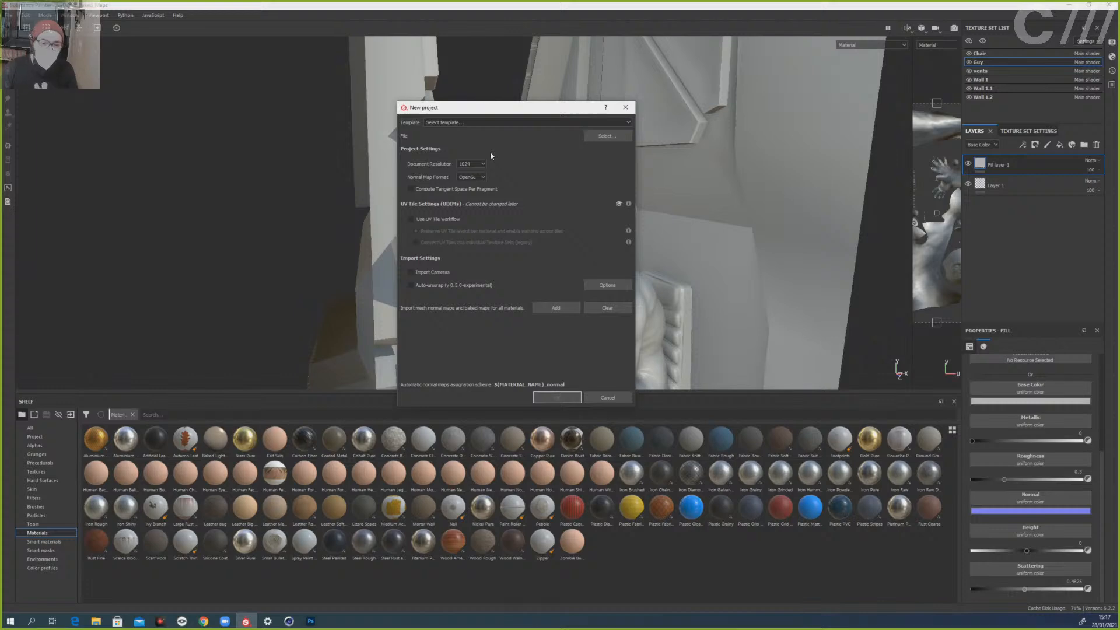
- Choose Project for Demo.fbx from the Desktop as the project's mesh and create the project
{"action": "left_click", "coordinate": [596, 139]}
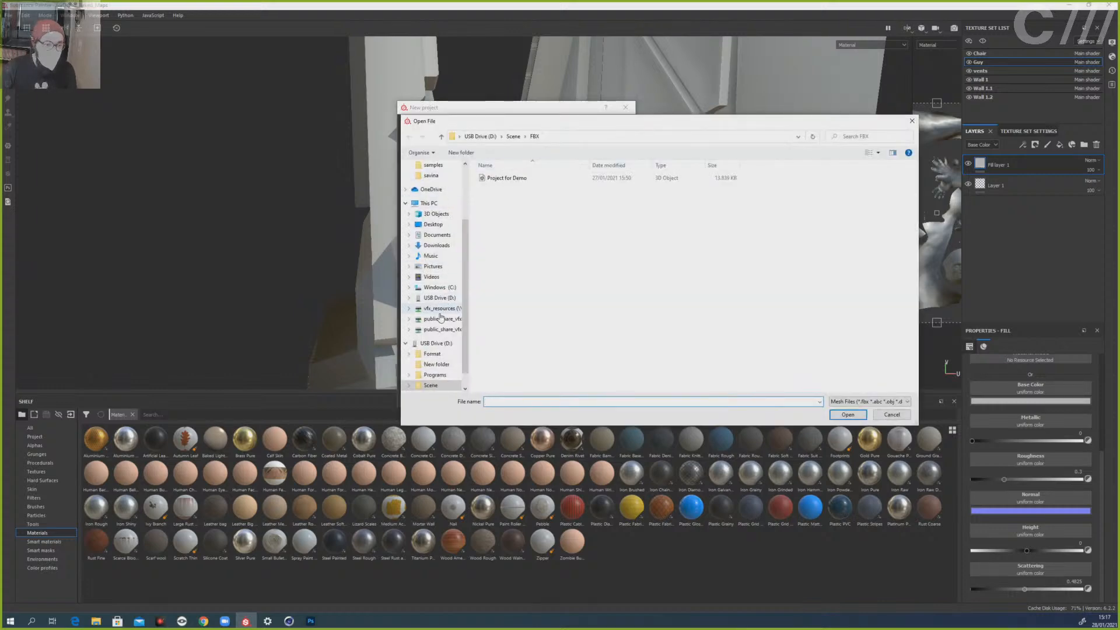
{"action": "left_click", "coordinate": [434, 224]}
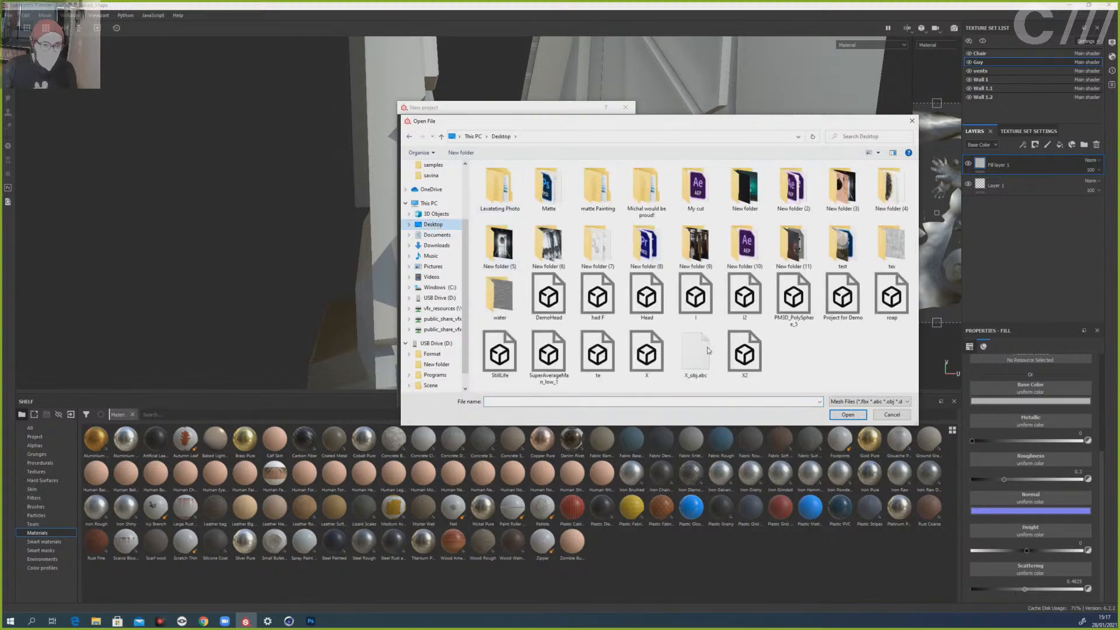
{"action": "double_click", "coordinate": [842, 321]}
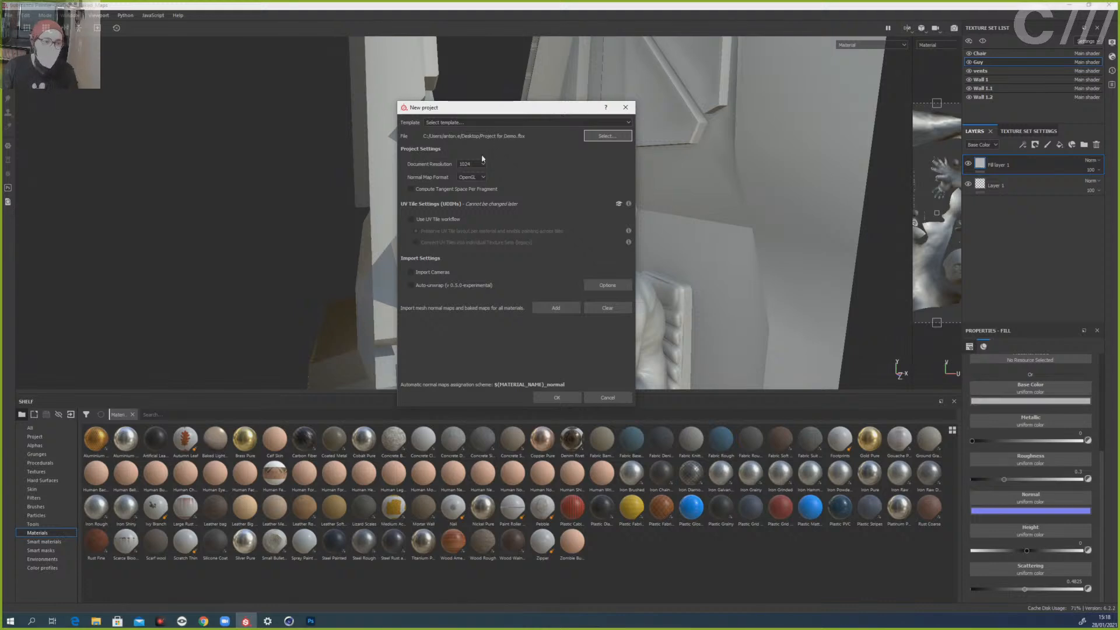
{"action": "left_click", "coordinate": [558, 397]}
{"action": "left_click", "coordinate": [533, 321]}
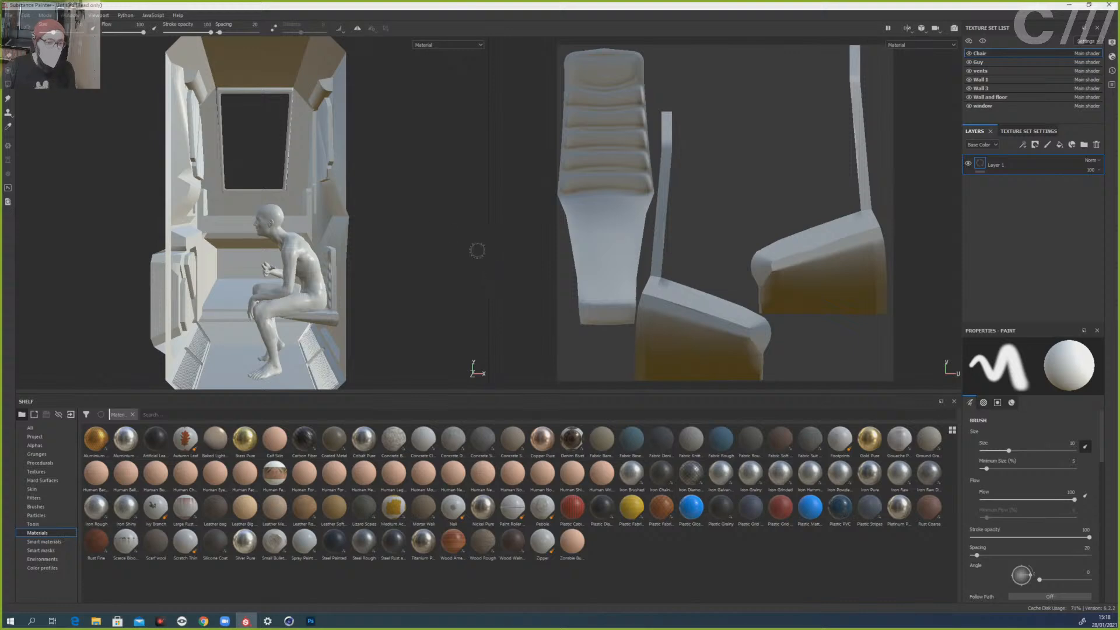
- Inspect the imported room and seated figure from several angles, rotating the environment lighting to check the surfaces
{"action": "mouse_move", "coordinate": [260, 208]}
{"action": "left_mouse_down", "text": "alt"}
{"action": "mouse_move", "coordinate": [274, 212]}
{"action": "mouse_move", "coordinate": [246, 226]}
{"action": "mouse_move", "coordinate": [287, 224]}
{"action": "left_mouse_up", "text": "alt"}
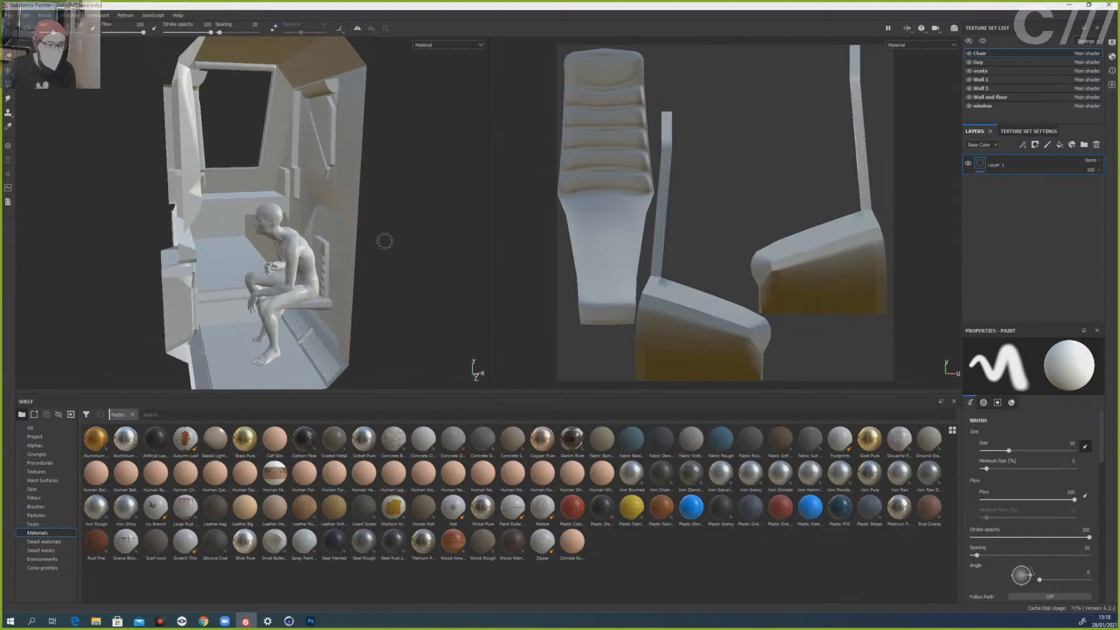
{"action": "left_click_drag", "start_coordinate": [407, 242], "coordinate": [385, 230], "text": "alt"}
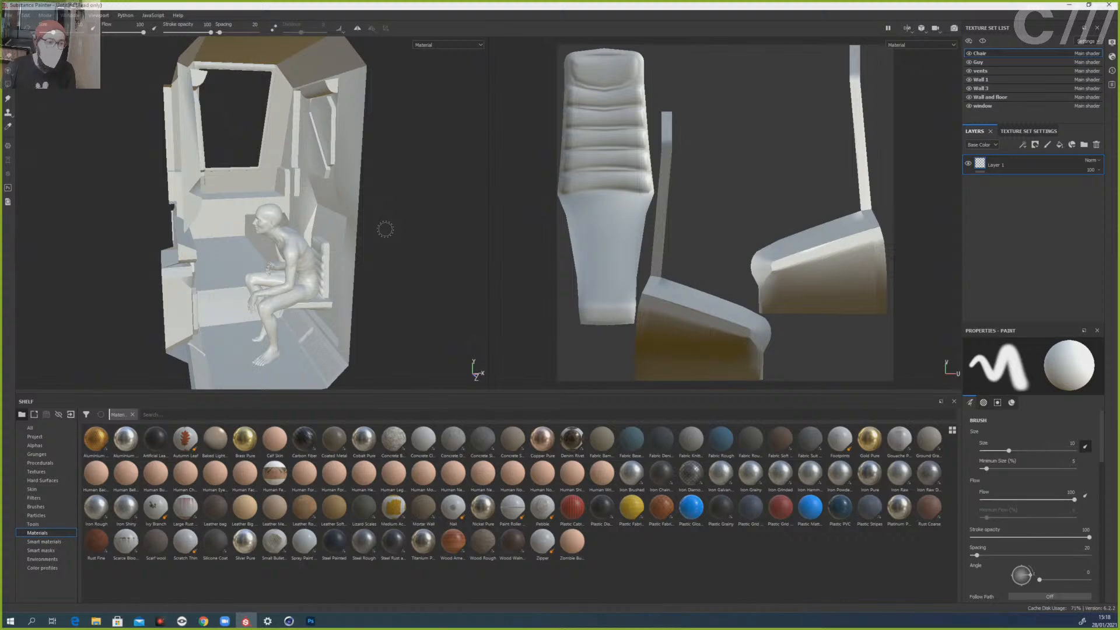
{"action": "mouse_move", "coordinate": [411, 221]}
{"action": "right_mouse_down", "text": "shift"}
{"action": "mouse_move", "coordinate": [390, 220]}
{"action": "mouse_move", "coordinate": [432, 221]}
{"action": "mouse_move", "coordinate": [393, 216]}
{"action": "right_mouse_up", "text": "shift"}
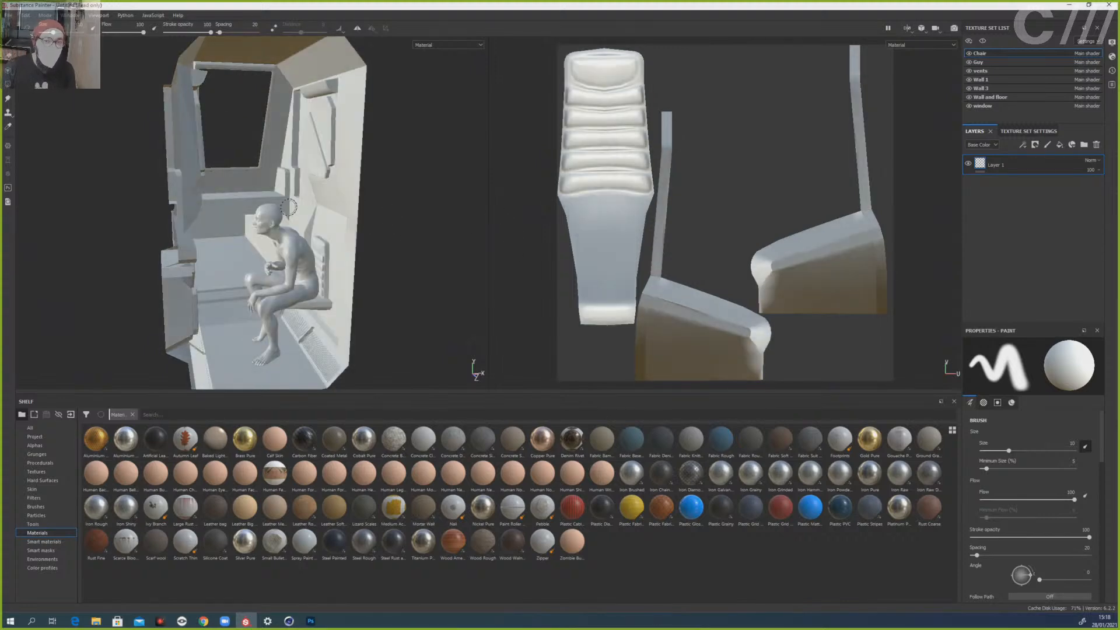
{"action": "left_click_drag", "start_coordinate": [291, 226], "coordinate": [305, 241]}
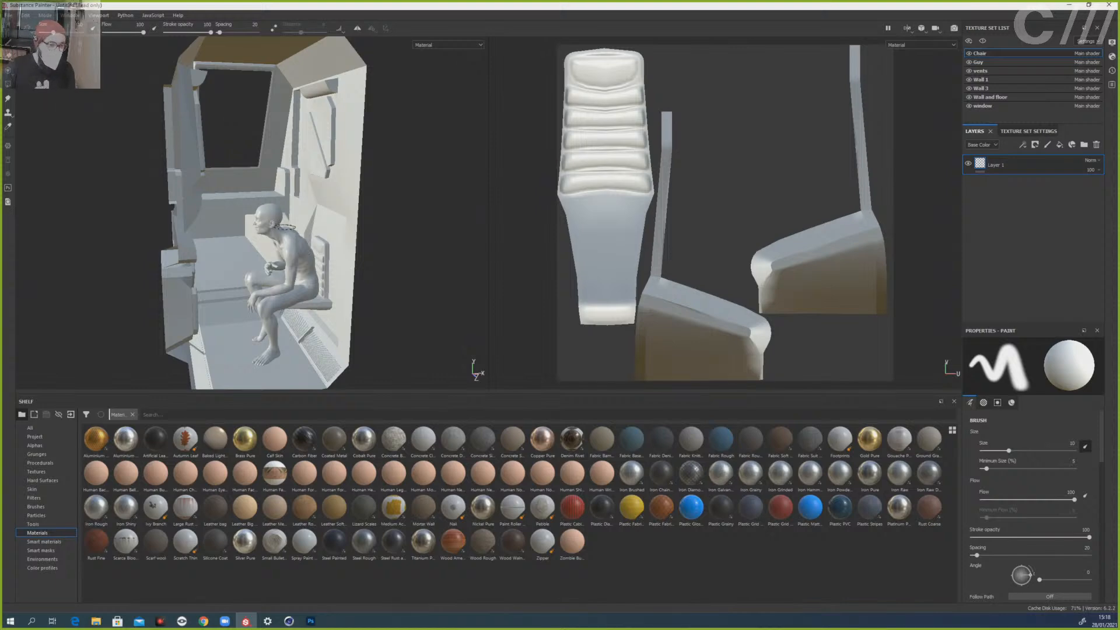
{"action": "scroll", "coordinate": [248, 217], "scroll_direction": "down", "scroll_amount": 3}
{"action": "scroll", "coordinate": [248, 217], "scroll_direction": "up", "scroll_amount": 10}
{"action": "scroll", "coordinate": [247, 217], "scroll_direction": "down", "scroll_amount": 8}
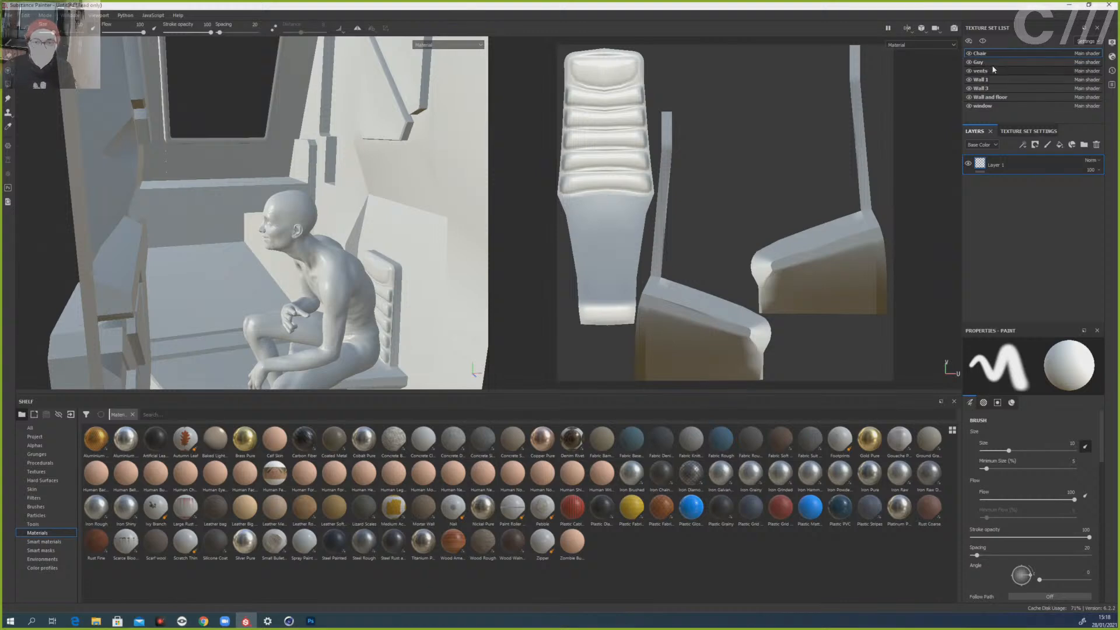
- Go through the texture sets from Guy to Wall and floor to check their UV layouts
{"action": "left_click", "coordinate": [995, 63]}
{"action": "left_click", "coordinate": [993, 71]}
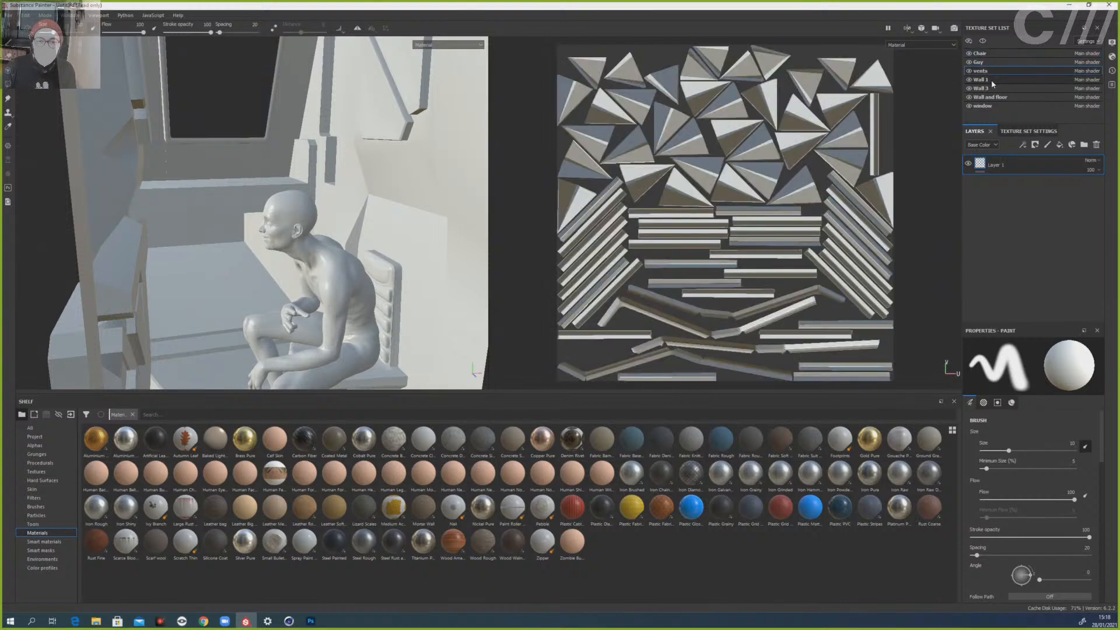
{"action": "left_click", "coordinate": [991, 79]}
{"action": "left_click", "coordinate": [992, 88]}
{"action": "left_click", "coordinate": [989, 97]}
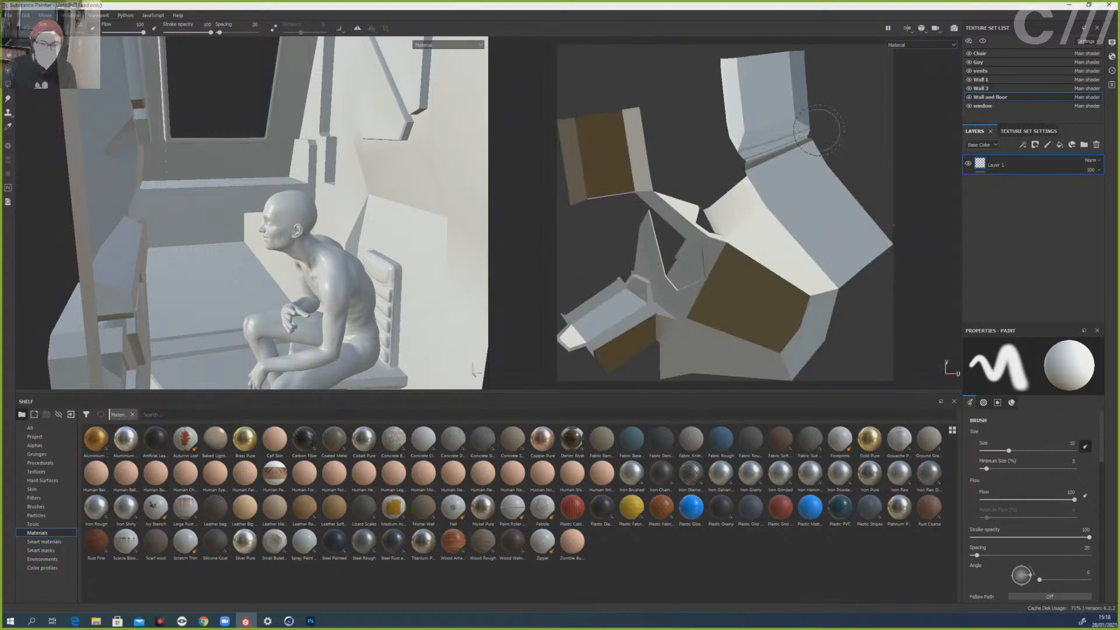
- Make Guy the active texture set and widen the 3D viewport over the UV view
{"action": "left_click", "coordinate": [984, 63]}
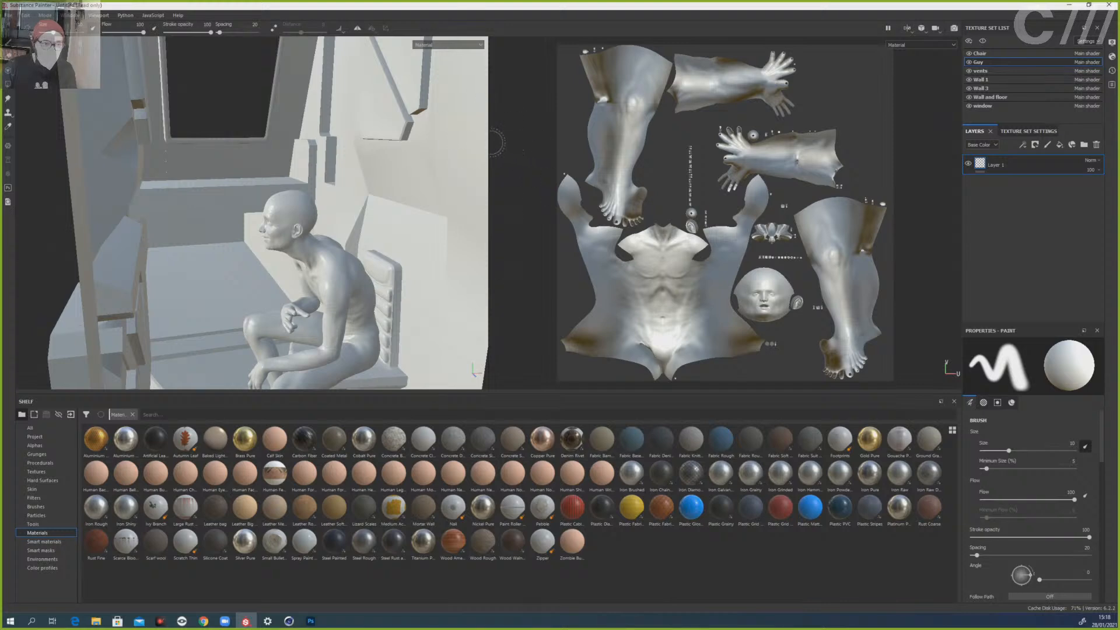
{"action": "left_click_drag", "start_coordinate": [488, 139], "coordinate": [956, 165]}
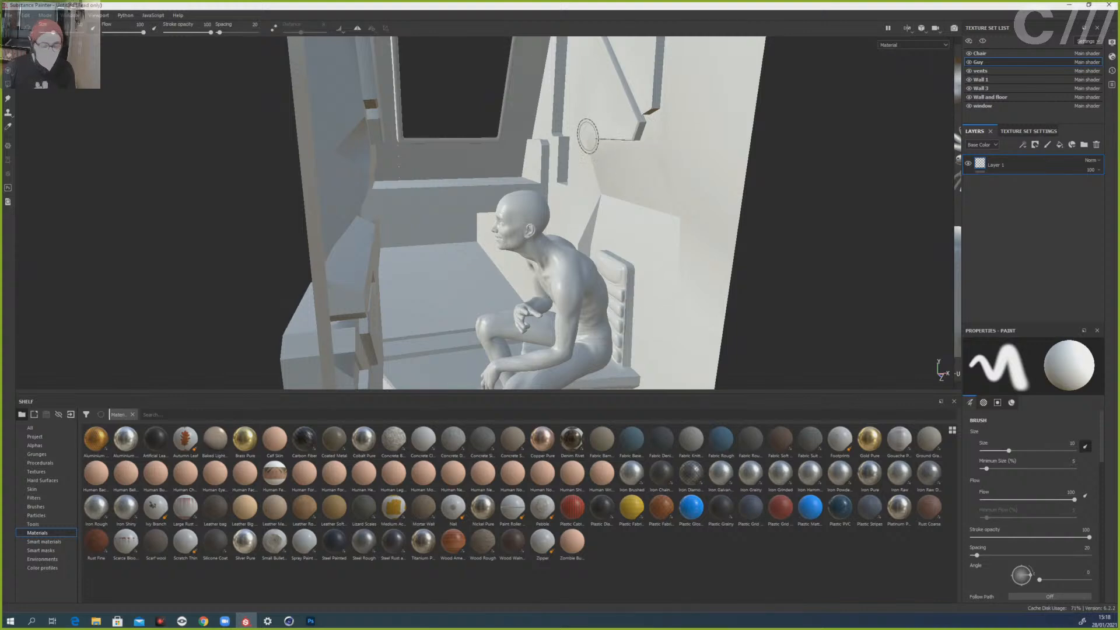
{"action": "scroll", "coordinate": [577, 214], "scroll_direction": "up", "scroll_amount": 3}
{"action": "scroll", "coordinate": [579, 208], "scroll_direction": "down", "scroll_amount": 3}
{"action": "scroll", "coordinate": [579, 208], "scroll_direction": "down", "scroll_amount": 2}
{"action": "scroll", "coordinate": [579, 207], "scroll_direction": "up", "scroll_amount": 3}
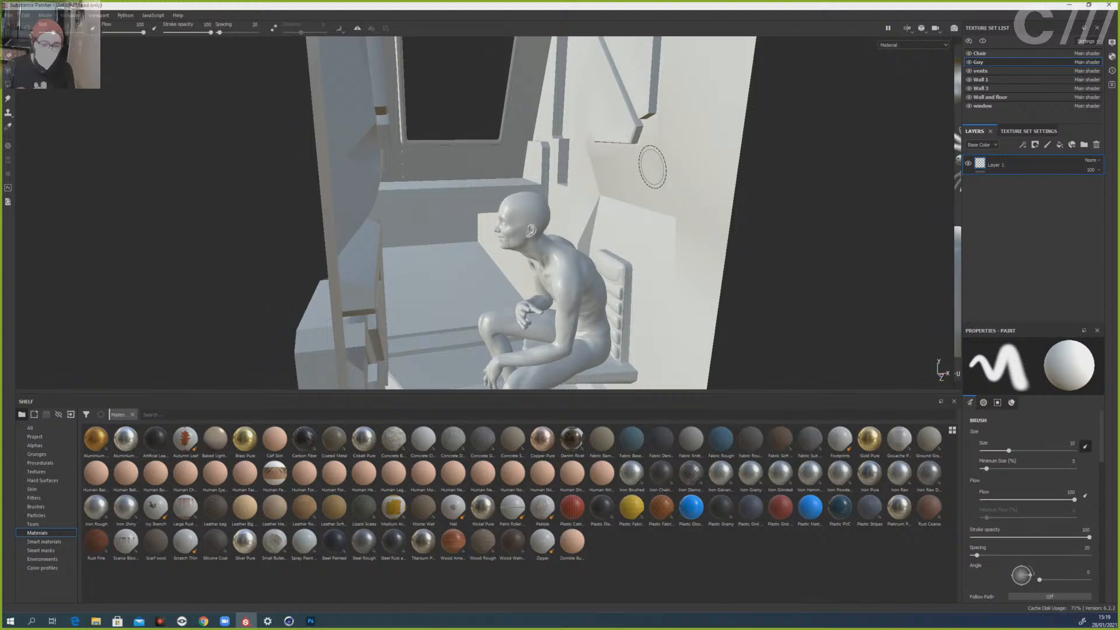
- Add a Scattering channel to the Guy texture set
{"action": "left_click", "coordinate": [1017, 131]}
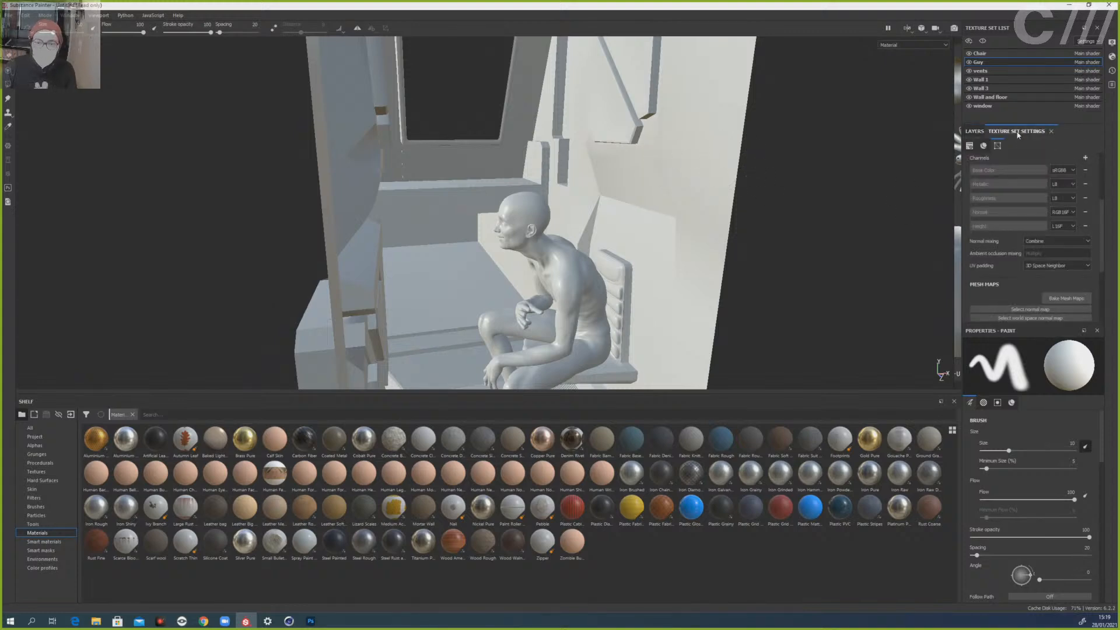
{"action": "scroll", "coordinate": [1046, 173], "scroll_direction": "up", "scroll_amount": 2}
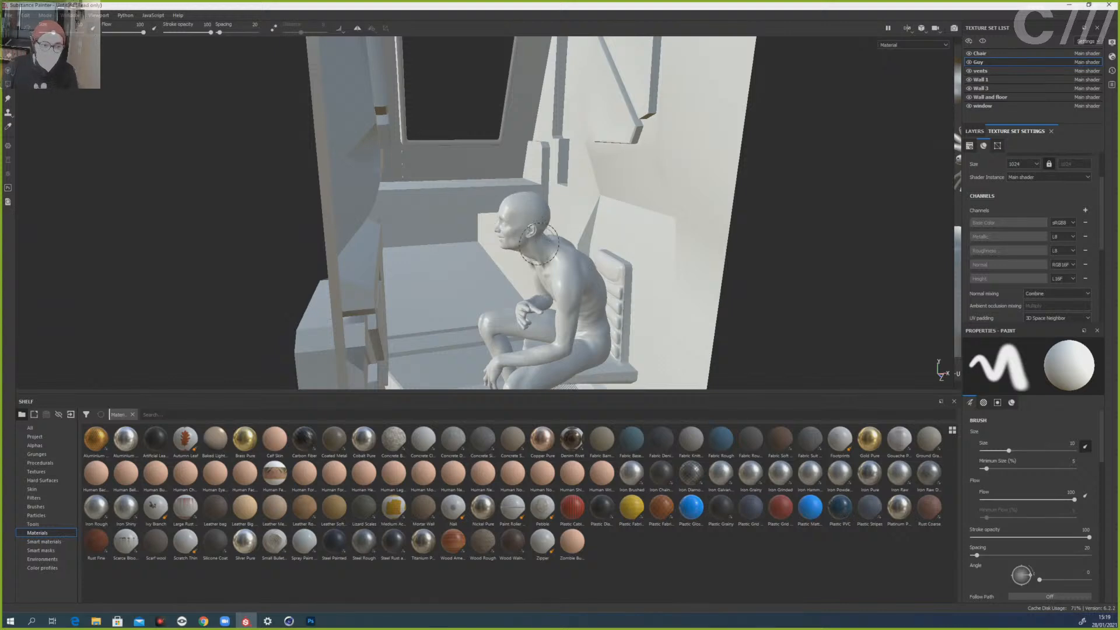
{"action": "left_click_drag", "start_coordinate": [518, 213], "coordinate": [532, 267], "text": "alt"}
{"action": "scroll", "coordinate": [531, 269], "scroll_direction": "up", "scroll_amount": 5}
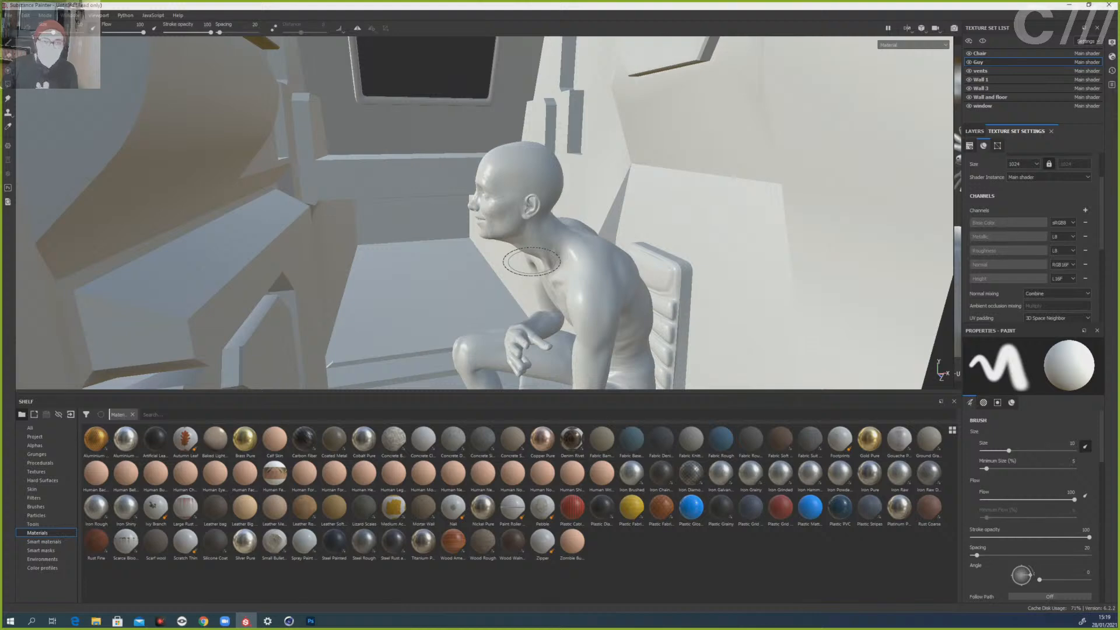
{"action": "left_click_drag", "start_coordinate": [532, 261], "coordinate": [513, 242], "text": "alt"}
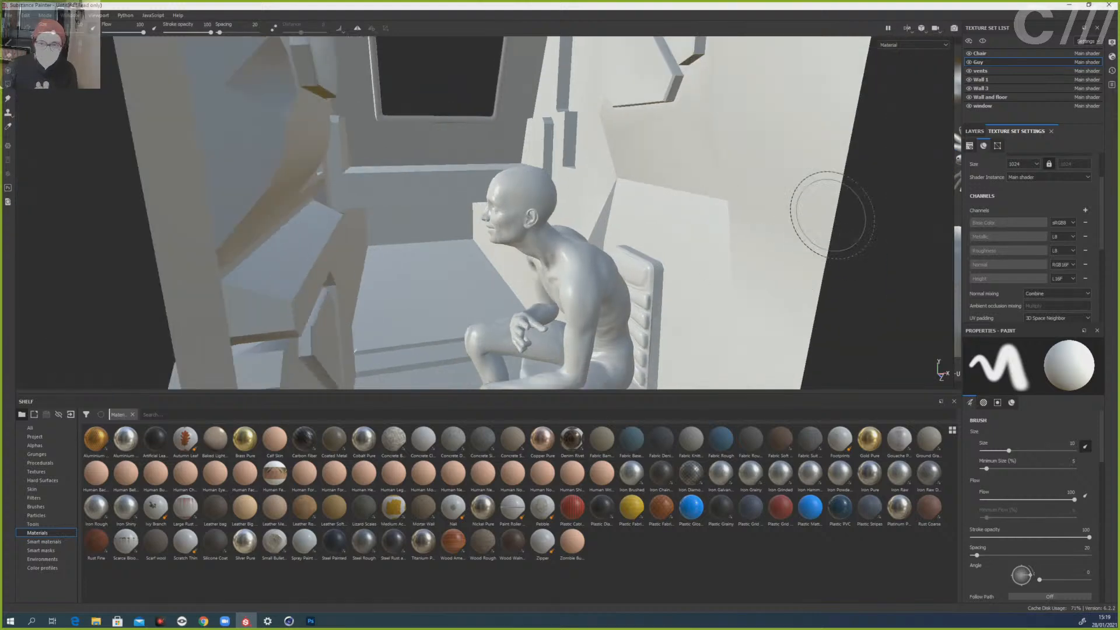
{"action": "left_click", "coordinate": [1085, 210]}
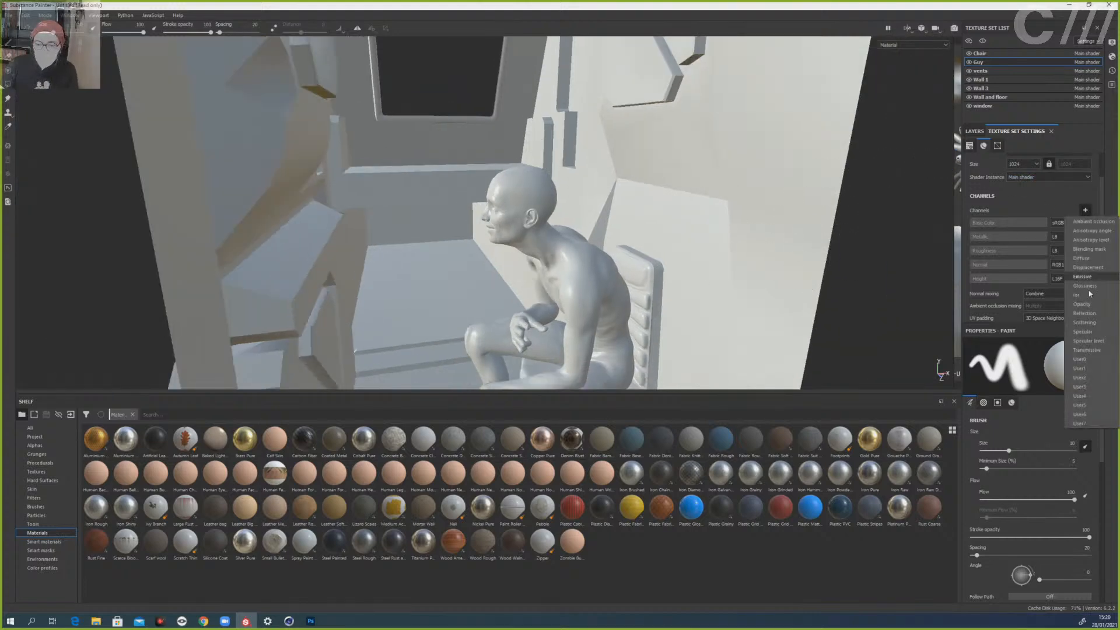
{"action": "left_click", "coordinate": [1094, 325]}
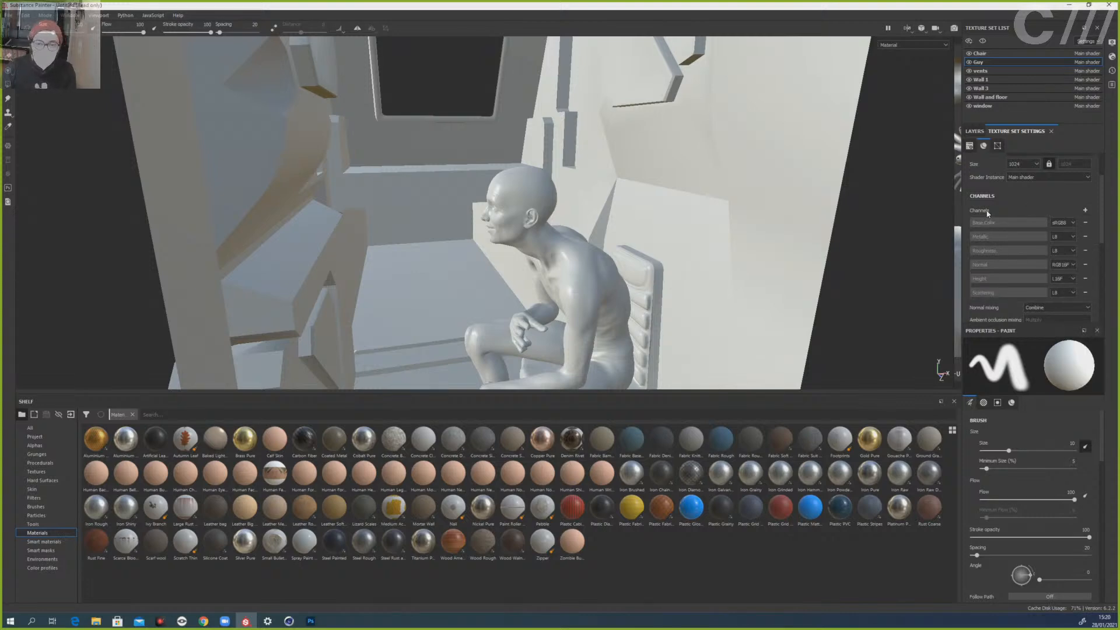
- Configure the mesh map bake with an output size of 2048, excluding the Normal, ID and Thickness maps
{"action": "scroll", "coordinate": [1003, 210], "scroll_direction": "down", "scroll_amount": 3}
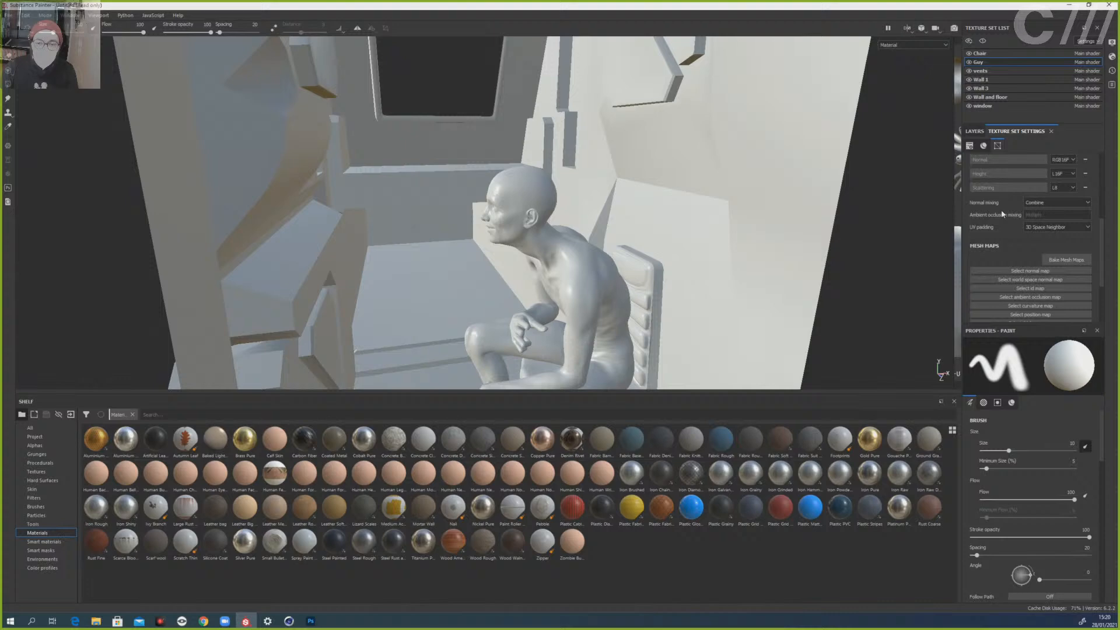
{"action": "left_click", "coordinate": [1055, 260]}
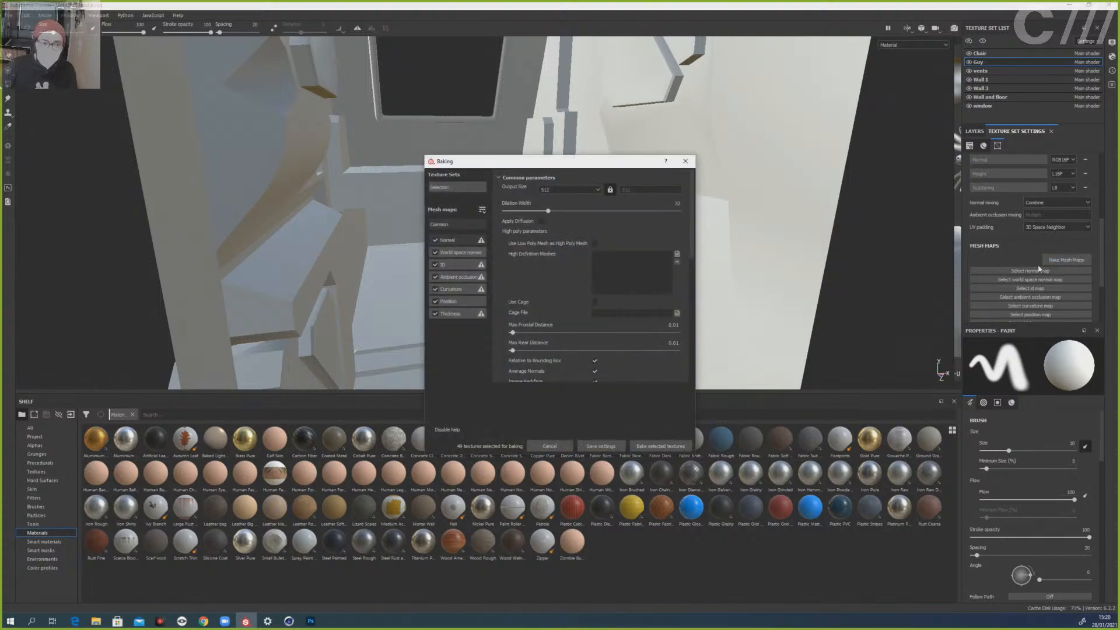
{"action": "left_click", "coordinate": [578, 190]}
{"action": "left_click", "coordinate": [568, 232]}
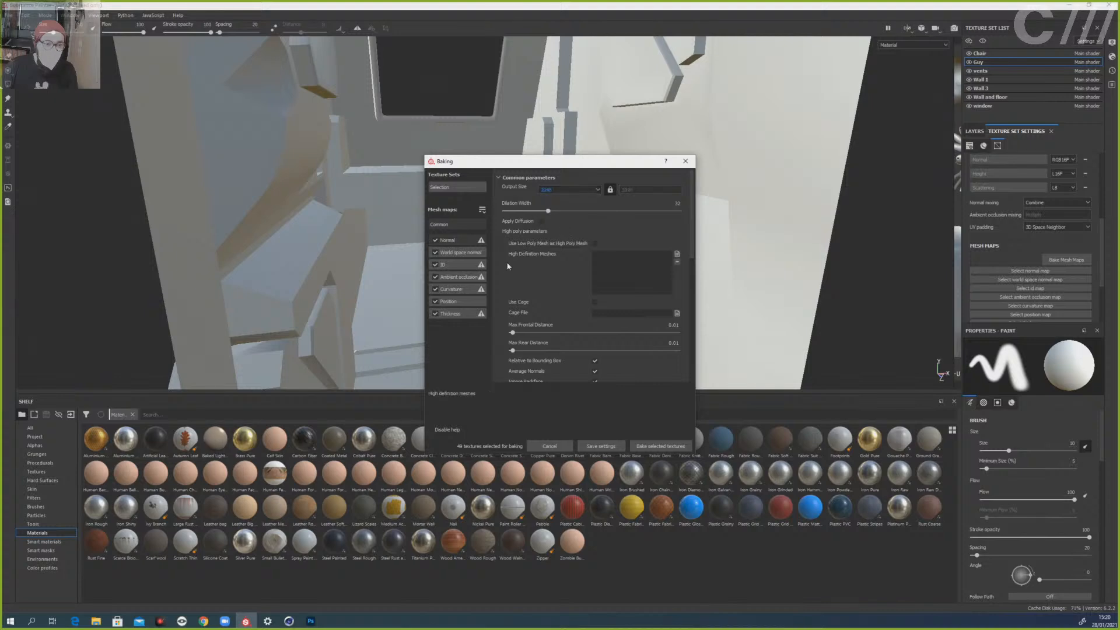
{"action": "left_click", "coordinate": [435, 240]}
{"action": "left_click", "coordinate": [435, 264]}
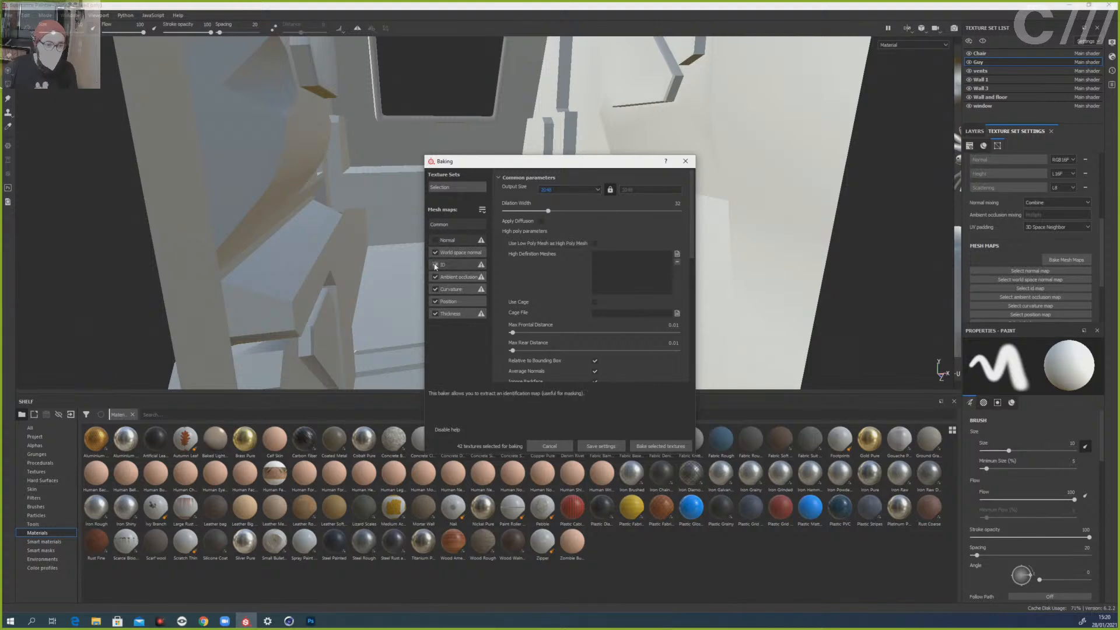
{"action": "left_click", "coordinate": [435, 314]}
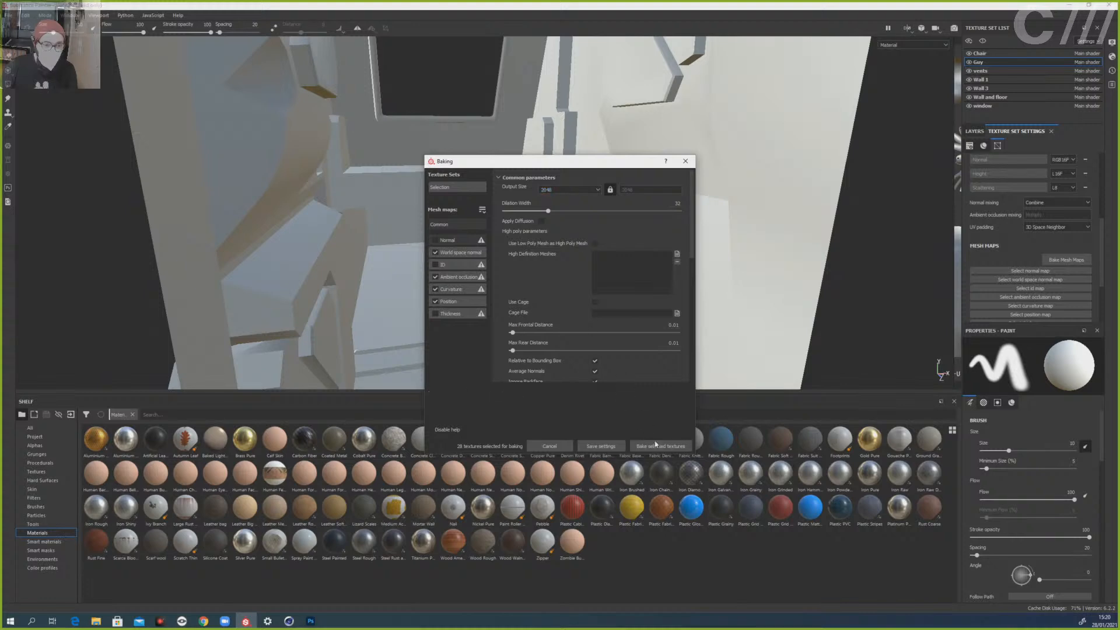
- Bake the selected mesh maps and check the resulting shading on the room and seated figure
{"action": "left_click", "coordinate": [656, 445]}
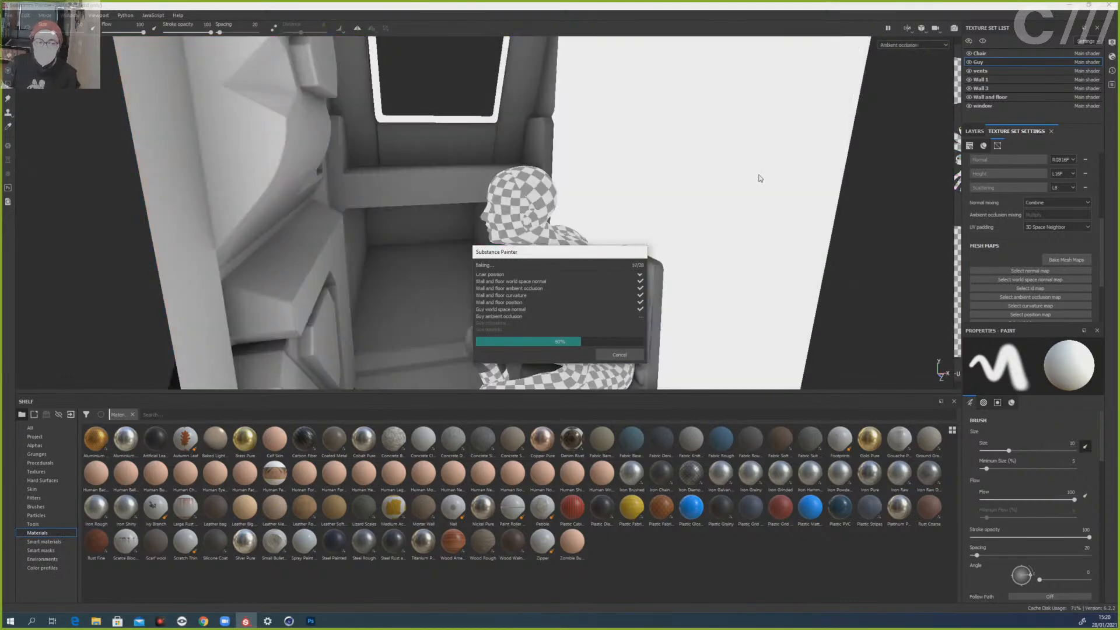
{"action": "left_click_drag", "start_coordinate": [570, 251], "coordinate": [818, 206]}
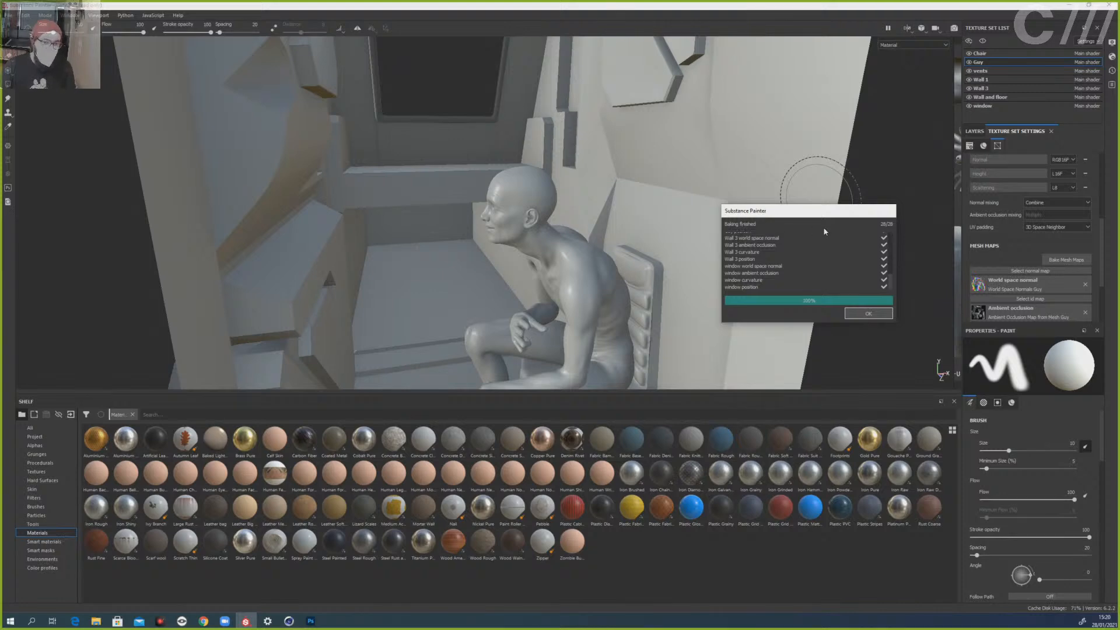
{"action": "left_click", "coordinate": [867, 315]}
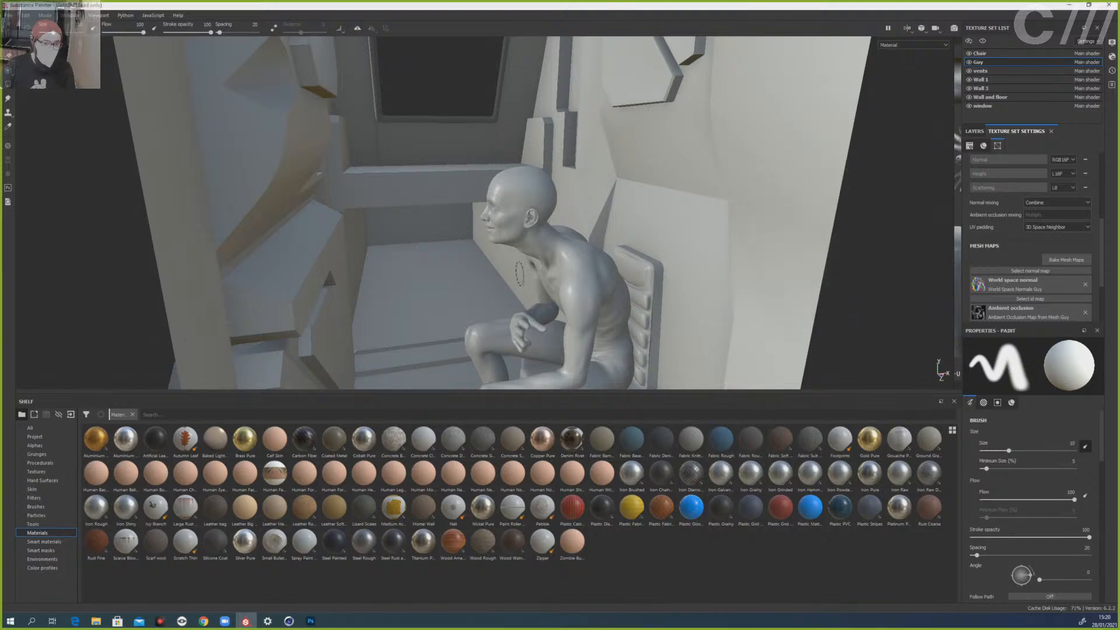
{"action": "scroll", "coordinate": [520, 274], "scroll_direction": "up", "scroll_amount": 5}
{"action": "scroll", "coordinate": [520, 273], "scroll_direction": "down", "scroll_amount": 9}
{"action": "scroll", "coordinate": [520, 273], "scroll_direction": "up", "scroll_amount": 1}
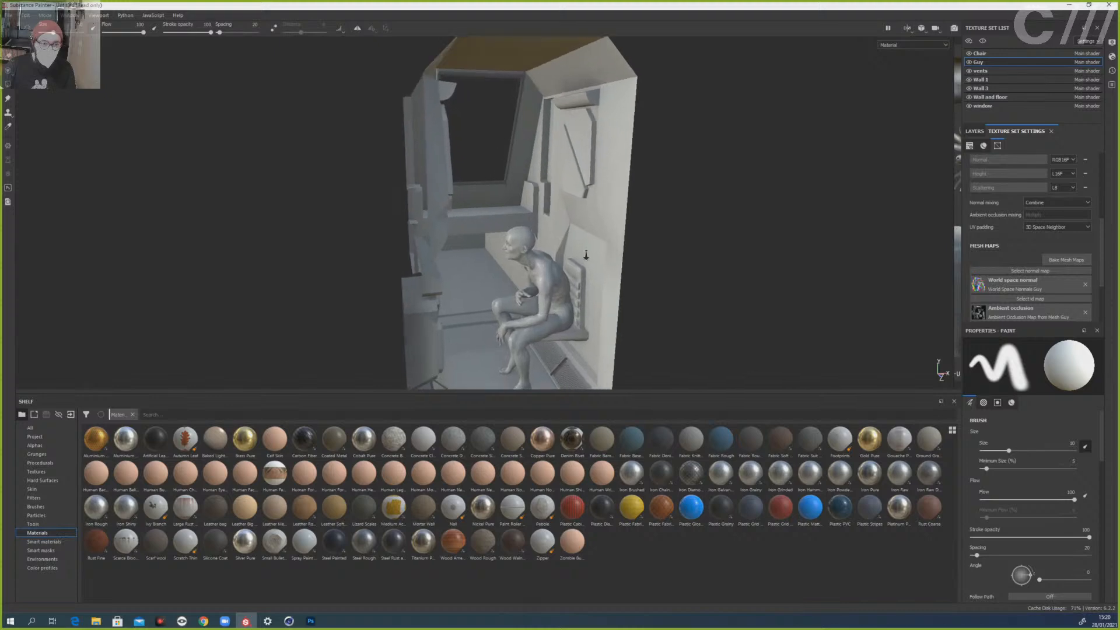
{"action": "scroll", "coordinate": [586, 255], "scroll_direction": "up", "scroll_amount": 3}
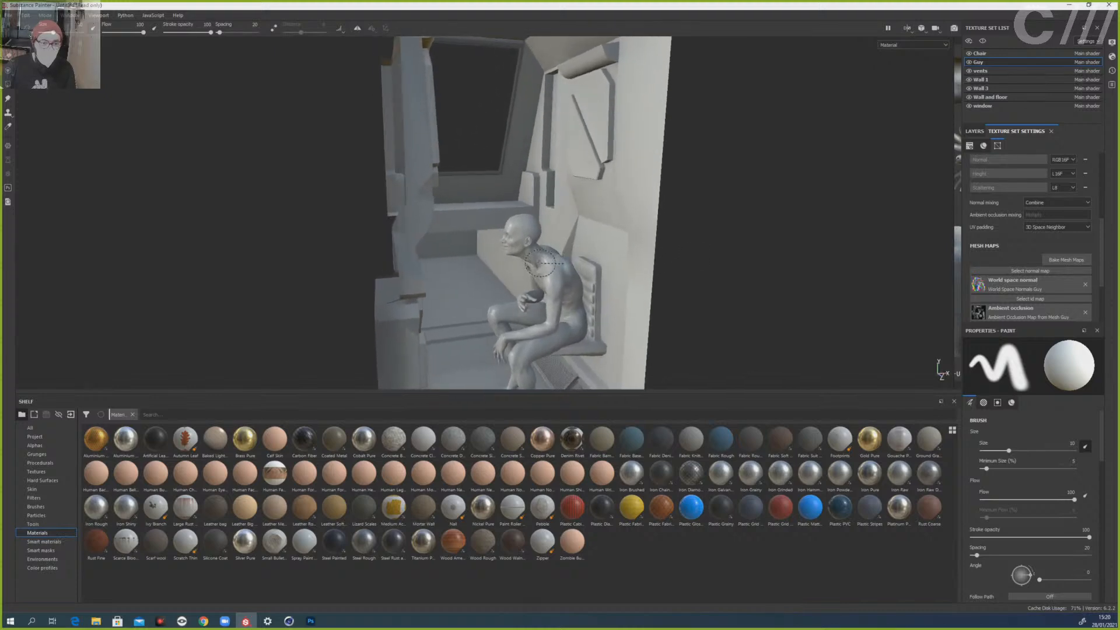
{"action": "mouse_move", "coordinate": [651, 282]}
{"action": "right_mouse_down", "text": "shift"}
{"action": "mouse_move", "coordinate": [687, 283]}
{"action": "mouse_move", "coordinate": [652, 281]}
{"action": "right_mouse_up", "text": "shift"}
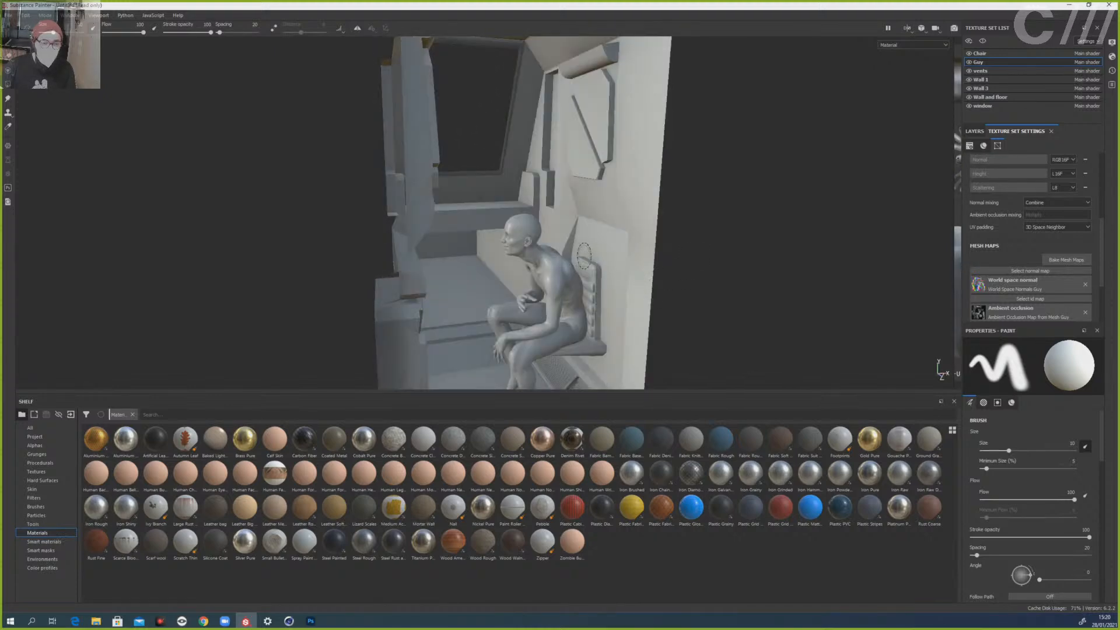
{"action": "scroll", "coordinate": [534, 260], "scroll_direction": "up", "scroll_amount": 5}
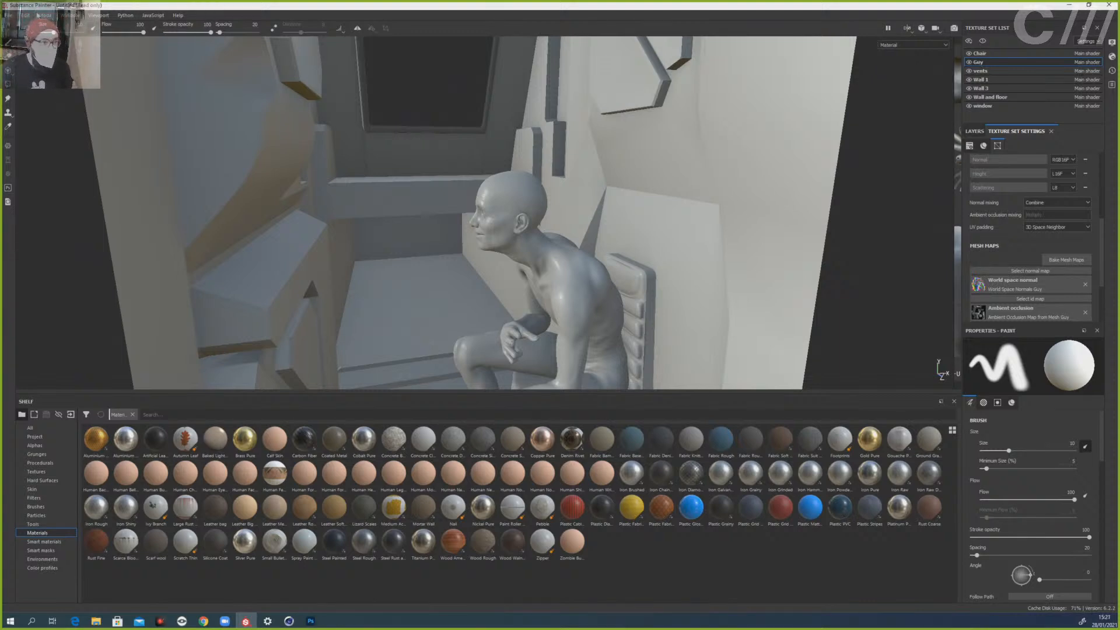
- Save the project to the Desktop as "Substance Demo"
{"action": "left_click", "coordinate": [11, 16]}
{"action": "left_click", "coordinate": [33, 109]}
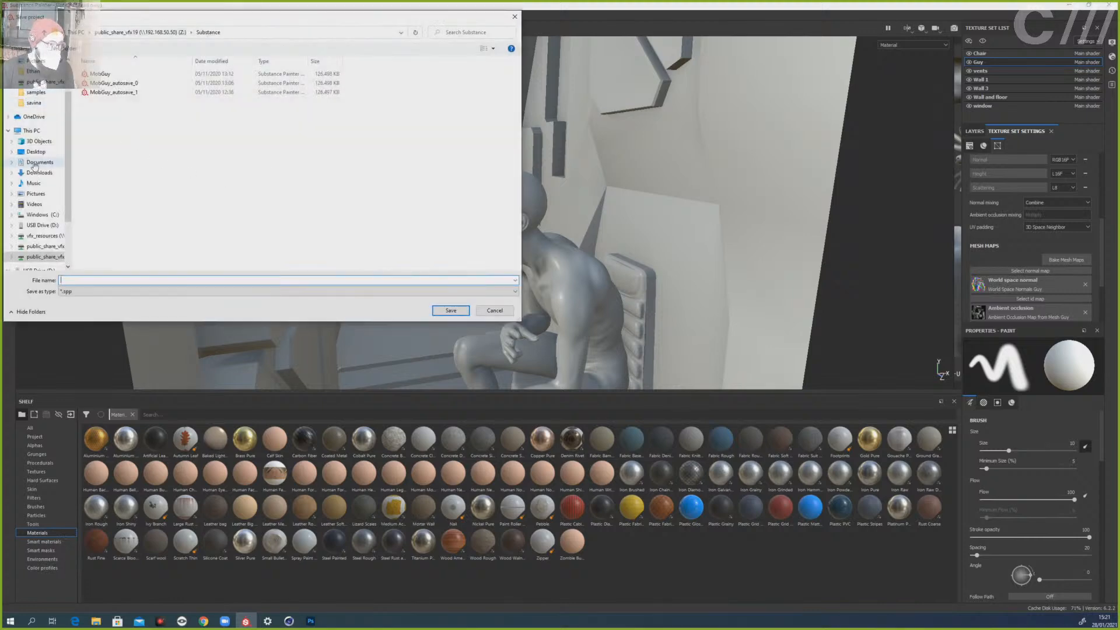
{"action": "left_click", "coordinate": [36, 151]}
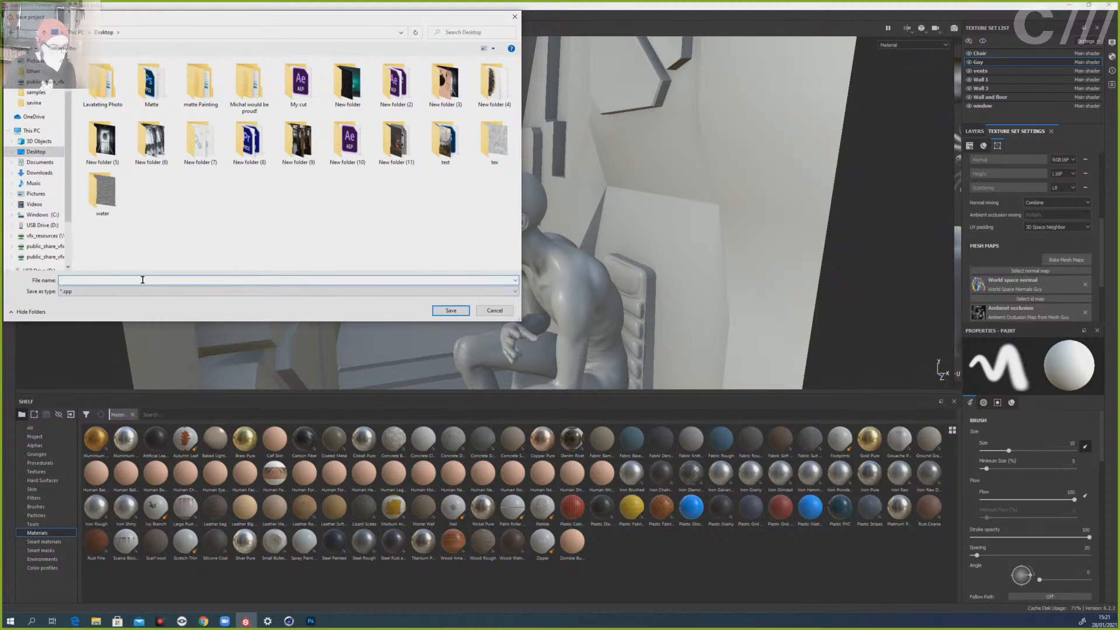
{"action": "type", "text": "Substance Demo"}
{"action": "key", "text": "Return"}
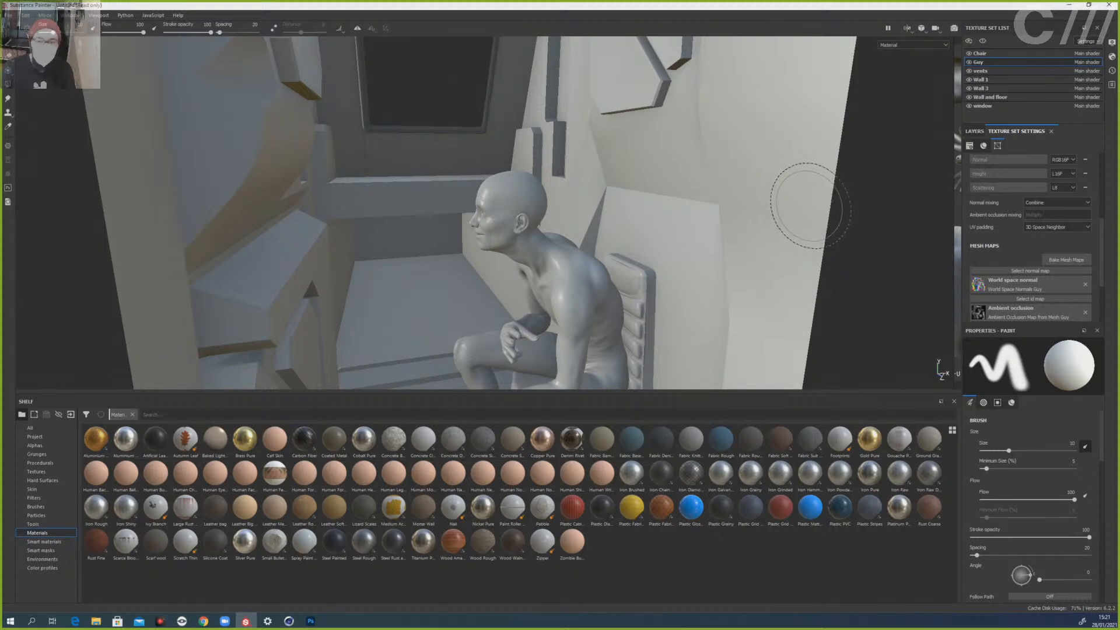
- Hide every texture set except Guy so the seated figure is isolated
{"action": "left_click", "coordinate": [969, 71]}
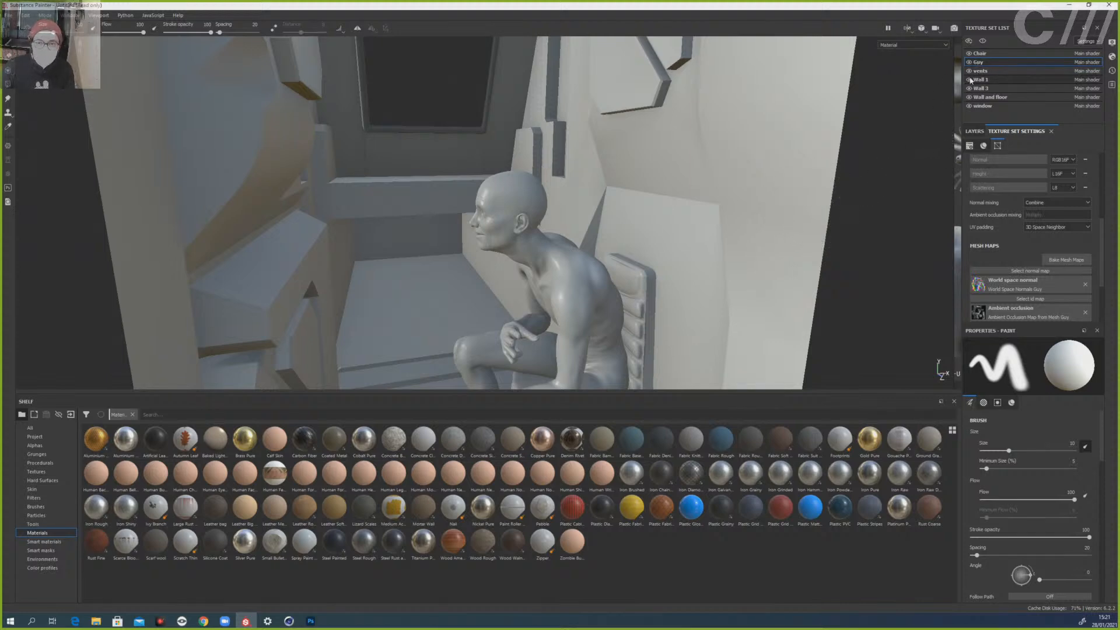
{"action": "left_click", "coordinate": [969, 80]}
{"action": "left_click", "coordinate": [968, 88]}
{"action": "left_click", "coordinate": [969, 97]}
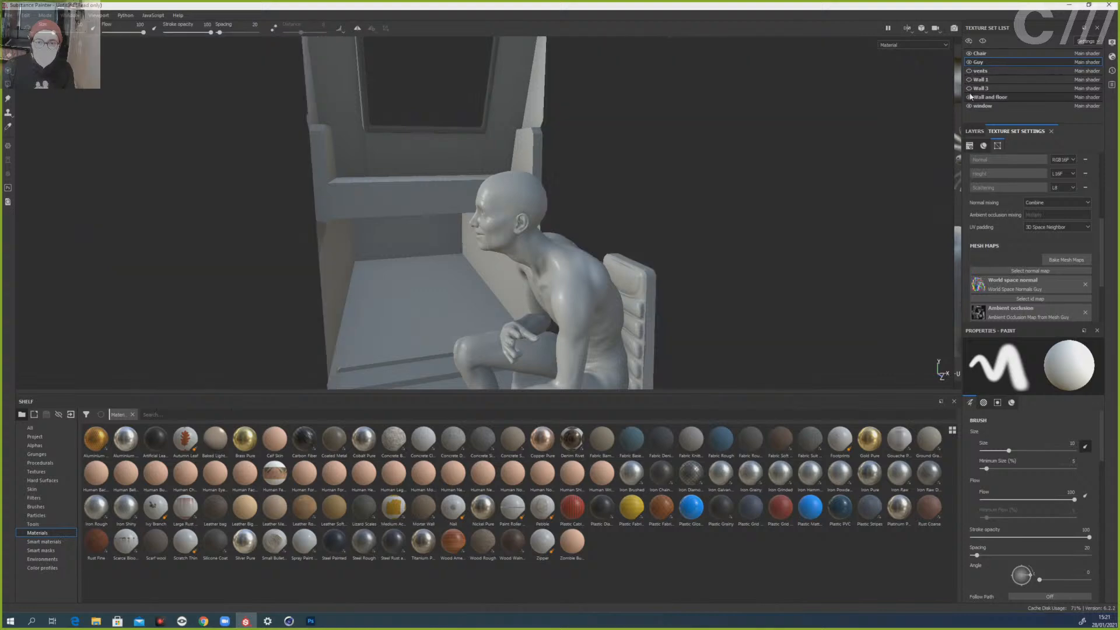
{"action": "left_click", "coordinate": [968, 105]}
{"action": "left_click", "coordinate": [969, 53]}
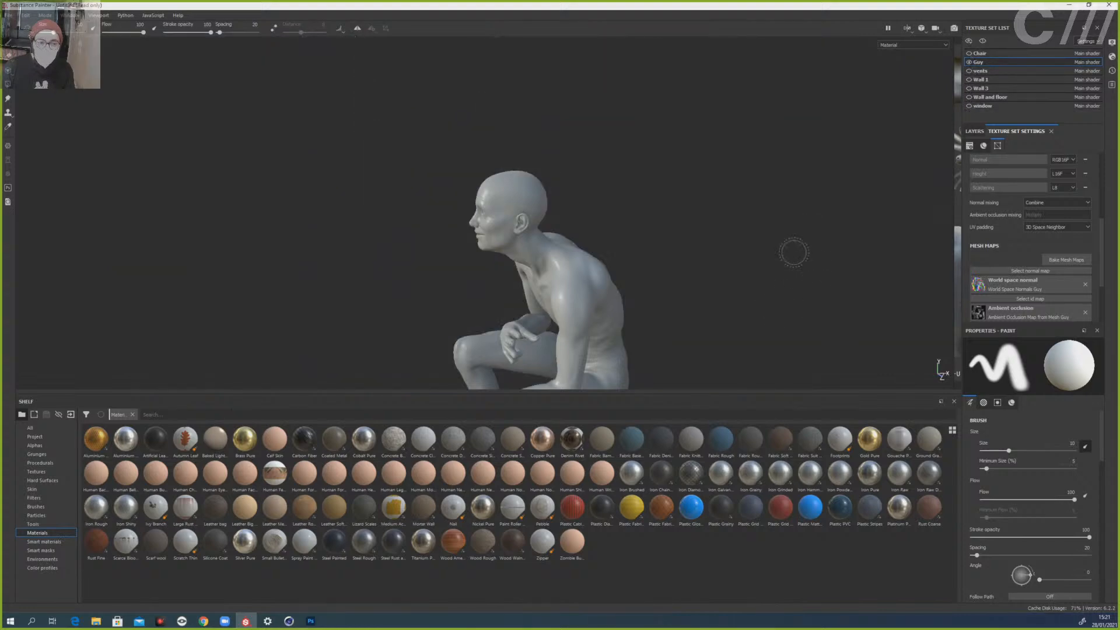
- Dock the shelf as a vertical column beside the 3D viewport, widen it to three thumbnails per row and frame the whole figure
{"action": "left_click_drag", "start_coordinate": [36, 405], "coordinate": [40, 312]}
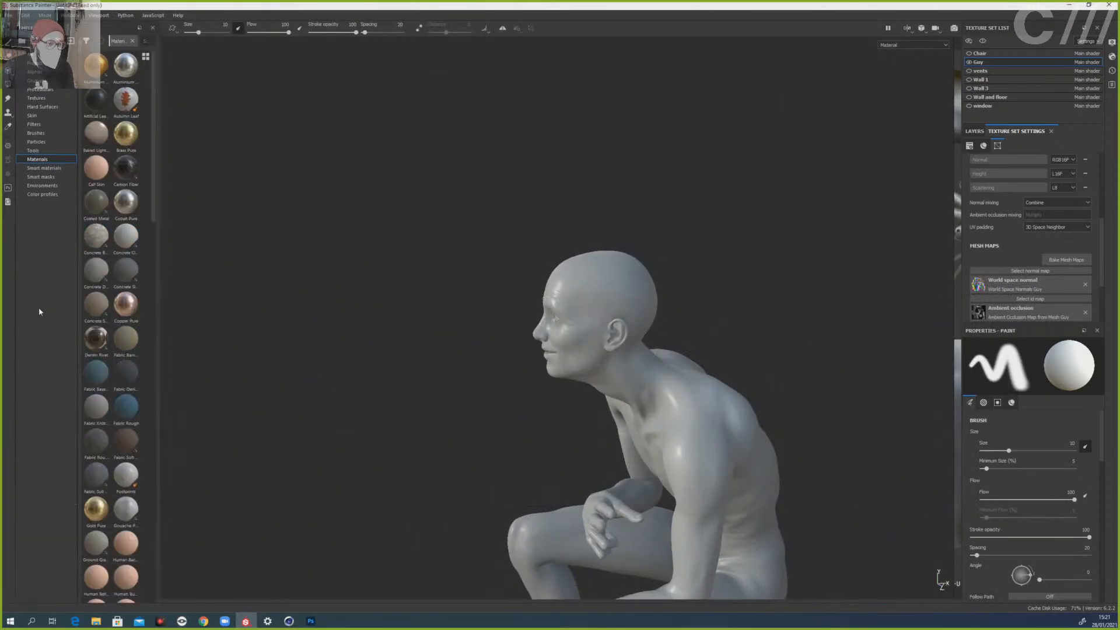
{"action": "left_click_drag", "start_coordinate": [156, 266], "coordinate": [192, 267]}
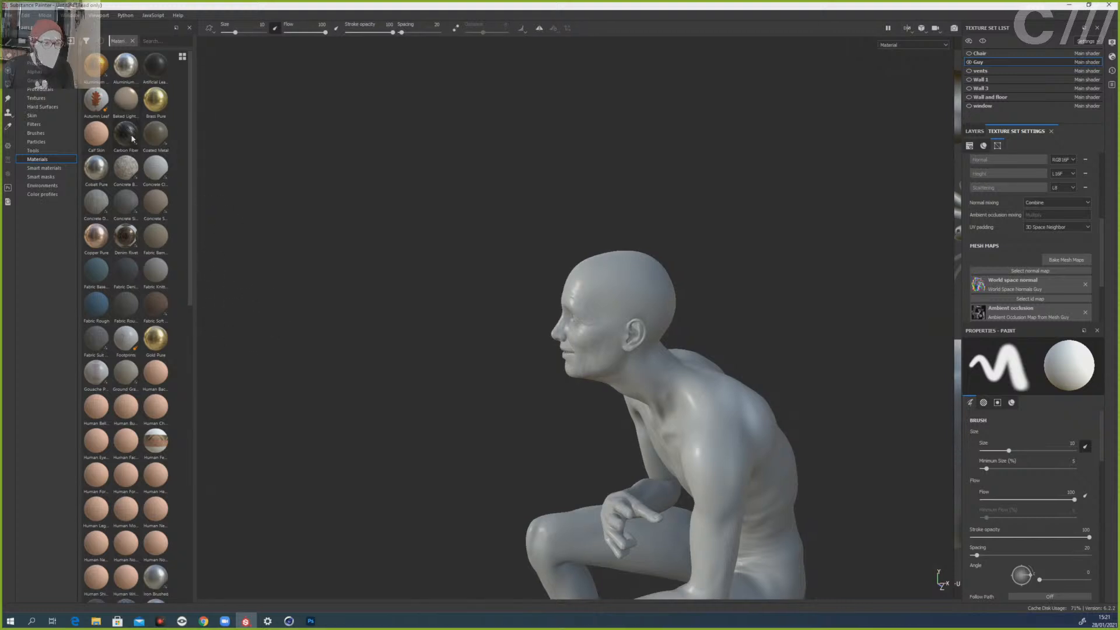
{"action": "middle_click_drag", "start_coordinate": [427, 408], "coordinate": [359, 266], "text": "alt"}
{"action": "mouse_move", "coordinate": [359, 266]}
{"action": "left_mouse_down", "text": "alt"}
{"action": "mouse_move", "coordinate": [451, 299]}
{"action": "mouse_move", "coordinate": [522, 300]}
{"action": "left_mouse_up", "text": "alt"}
- Add a fill layer to the Guy texture set and set its base color to bright red
{"action": "left_click", "coordinate": [979, 130]}
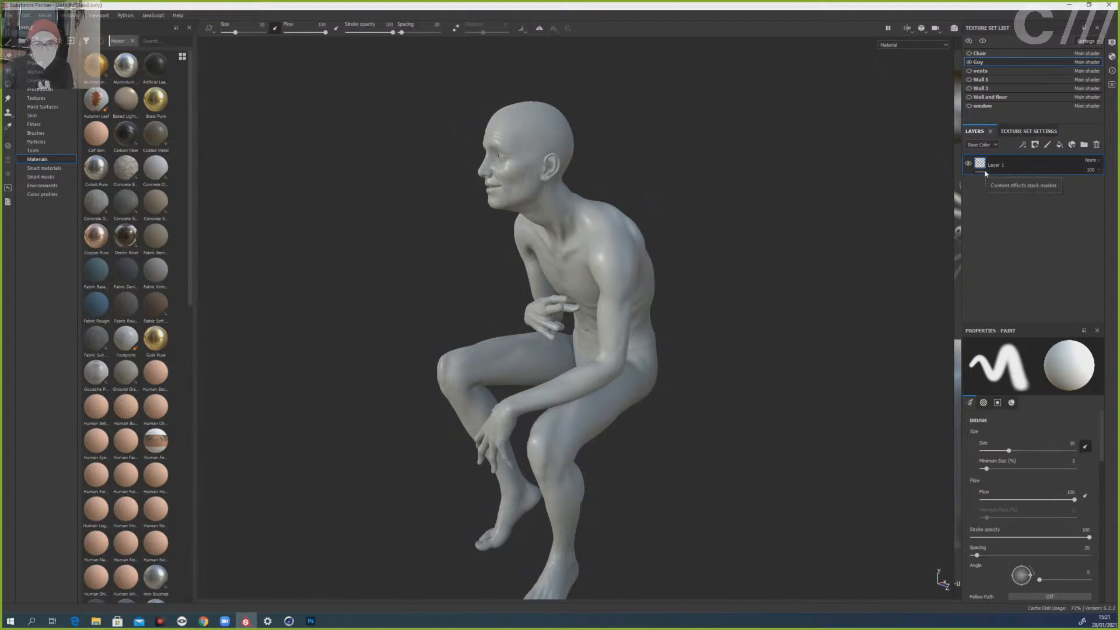
{"action": "mouse_move", "coordinate": [984, 165]}
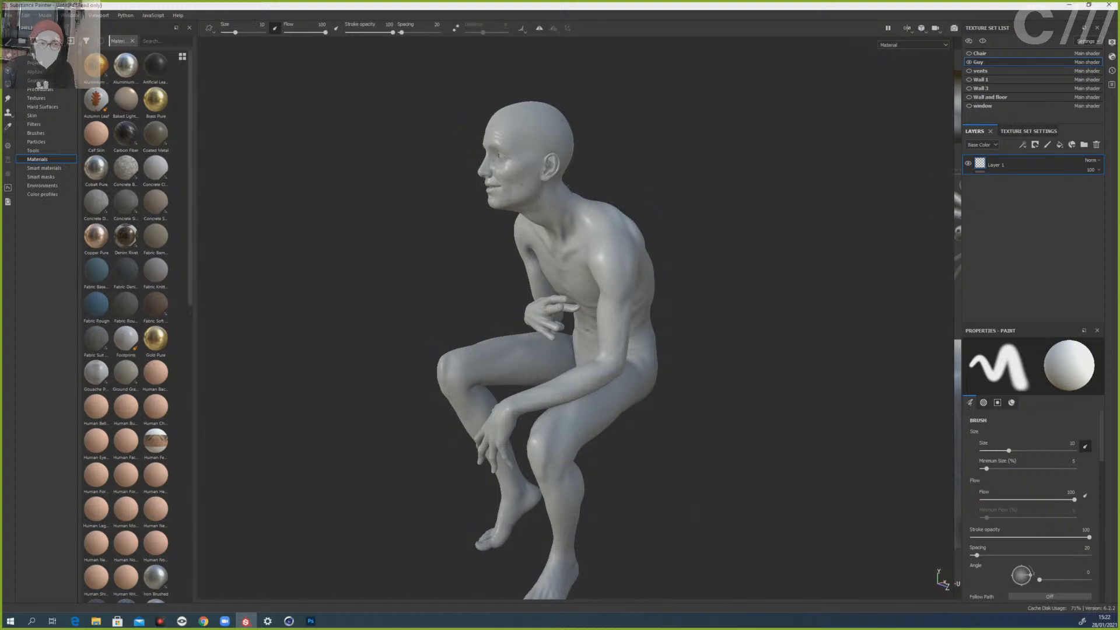
{"action": "left_click", "coordinate": [1059, 146]}
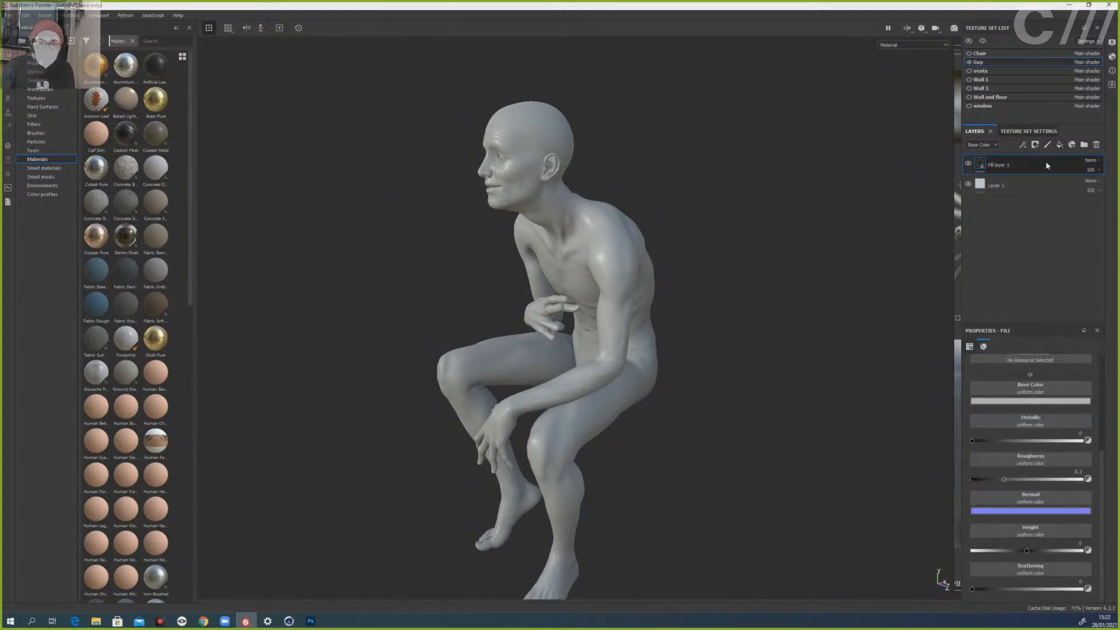
{"action": "left_click", "coordinate": [1019, 402]}
{"action": "left_click", "coordinate": [1063, 421]}
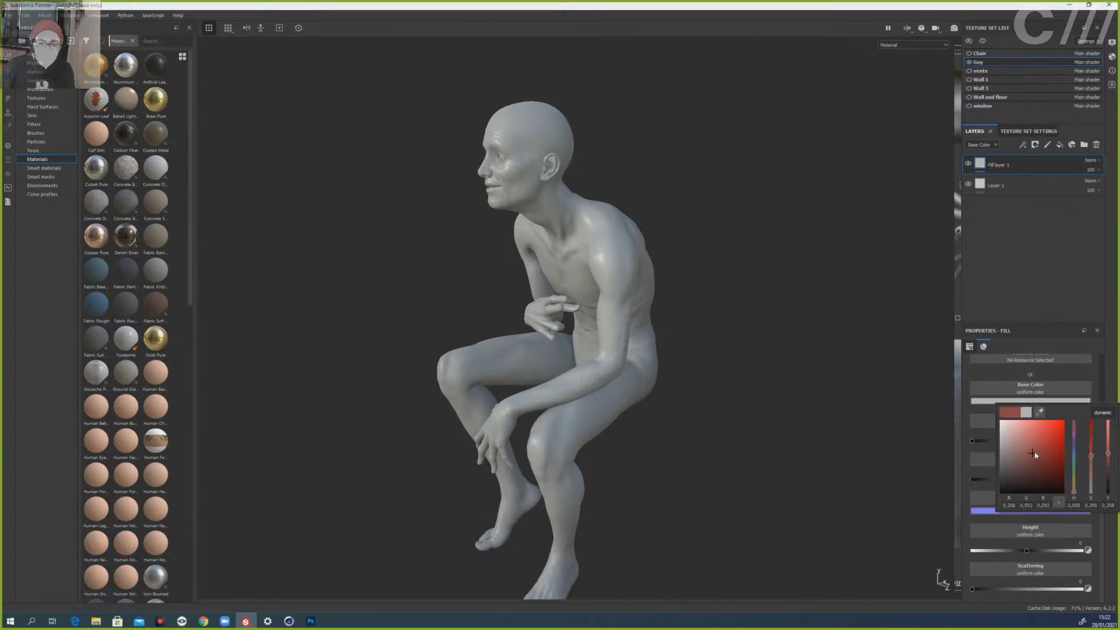
{"action": "left_click", "coordinate": [997, 265]}
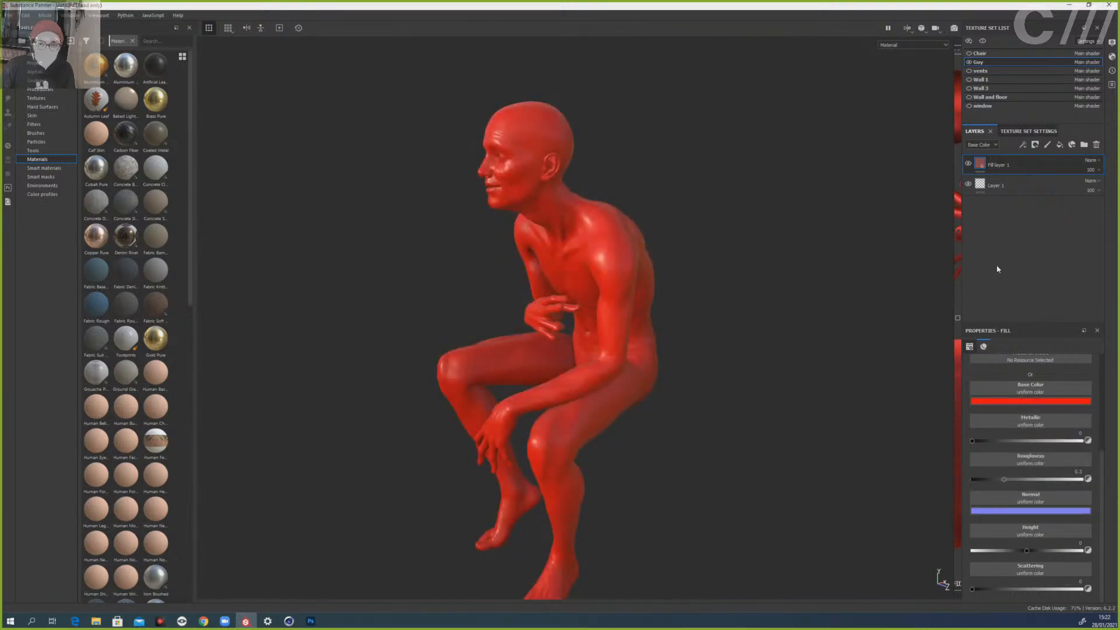
- Add a paint layer above the red fill and brush white strokes over the figure's face, head and arm
{"action": "left_click", "coordinate": [1046, 144]}
{"action": "mouse_move", "coordinate": [529, 167]}
{"action": "left_mouse_down"}
{"action": "mouse_move", "coordinate": [569, 221]}
{"action": "mouse_move", "coordinate": [630, 410]}
{"action": "left_mouse_up"}
{"action": "mouse_move", "coordinate": [718, 295]}
{"action": "left_mouse_down", "text": "alt"}
{"action": "mouse_move", "coordinate": [742, 310]}
{"action": "mouse_move", "coordinate": [737, 296]}
{"action": "left_mouse_up", "text": "alt"}
{"action": "mouse_move", "coordinate": [527, 187]}
{"action": "left_mouse_down"}
{"action": "mouse_move", "coordinate": [512, 146]}
{"action": "mouse_move", "coordinate": [536, 137]}
{"action": "left_mouse_up"}
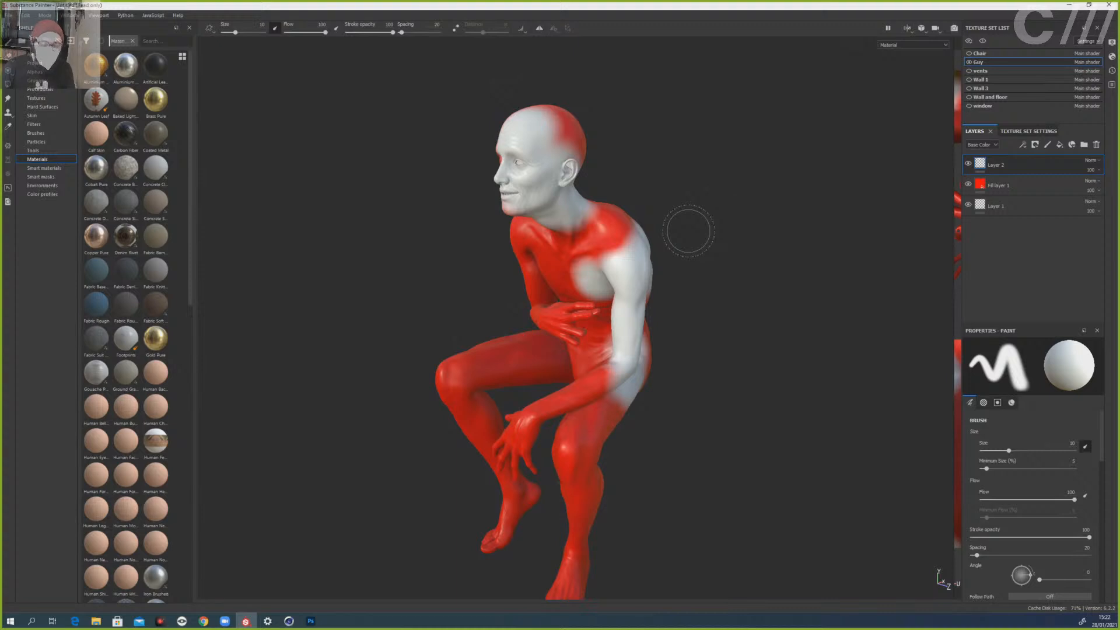
- Delete the red fill layer and the white paint layer from the Guy layer stack
{"action": "left_click", "coordinate": [1002, 184]}
{"action": "key", "text": "Delete"}
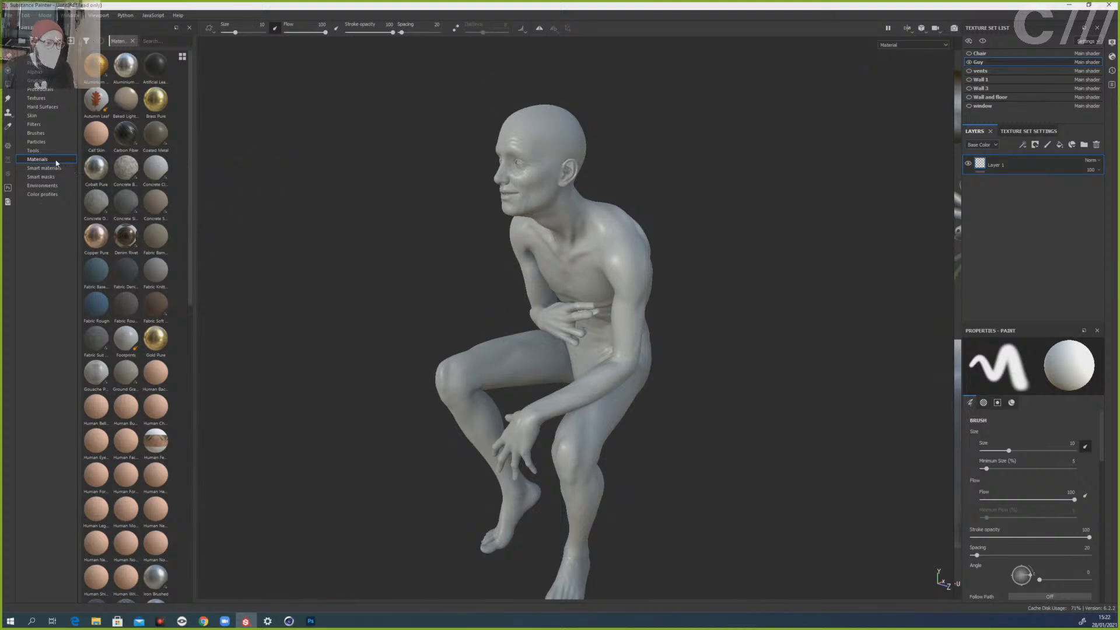
- Browse the human skin materials in the shelf and apply Human Back Skin to the figure
{"action": "scroll", "coordinate": [146, 290], "scroll_direction": "down", "scroll_amount": 3}
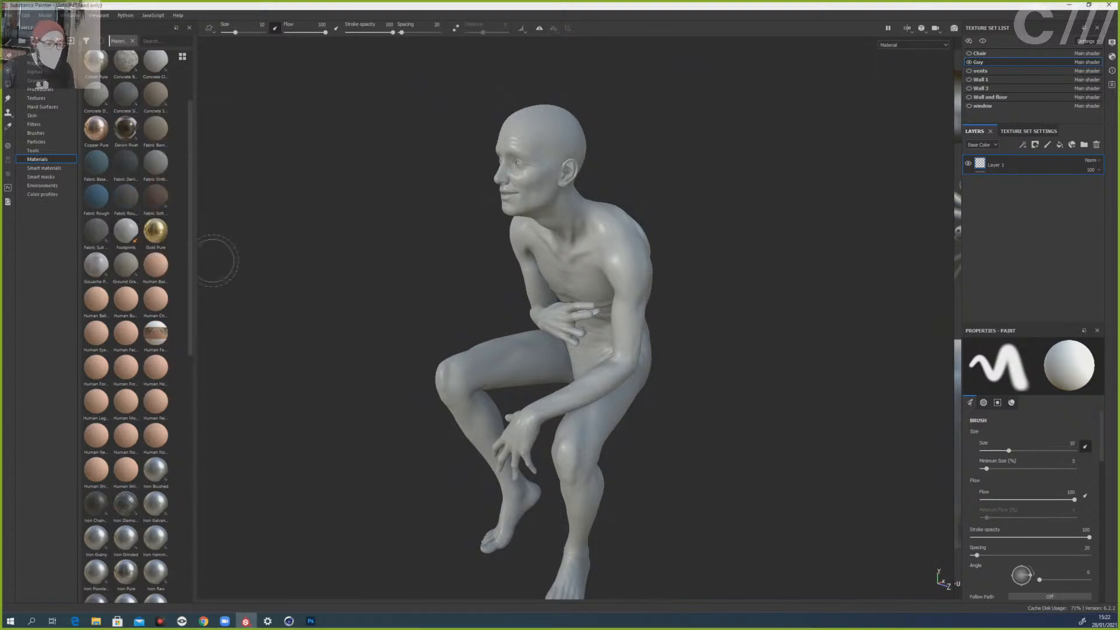
{"action": "mouse_move", "coordinate": [150, 276]}
{"action": "mouse_move", "coordinate": [154, 297]}
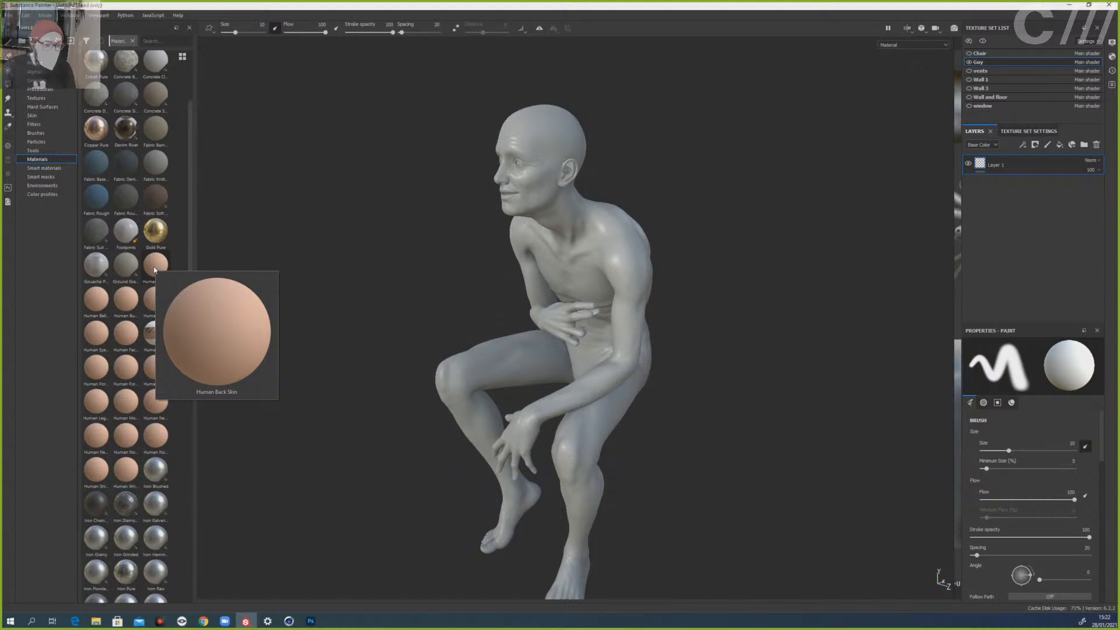
{"action": "mouse_move", "coordinate": [99, 303]}
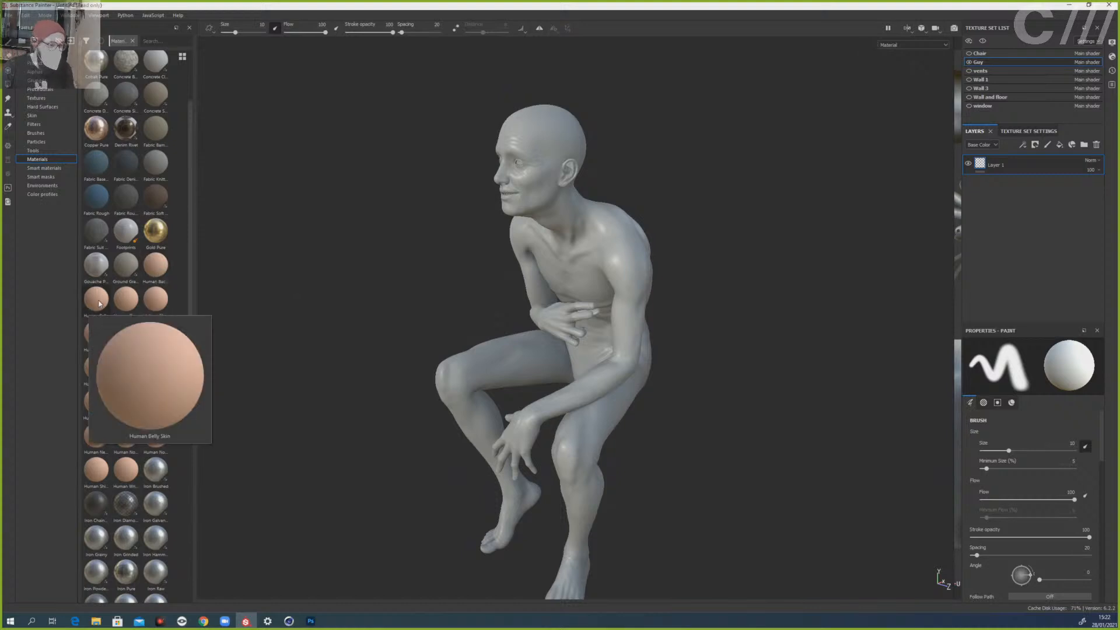
{"action": "left_click_drag", "start_coordinate": [157, 264], "coordinate": [504, 240]}
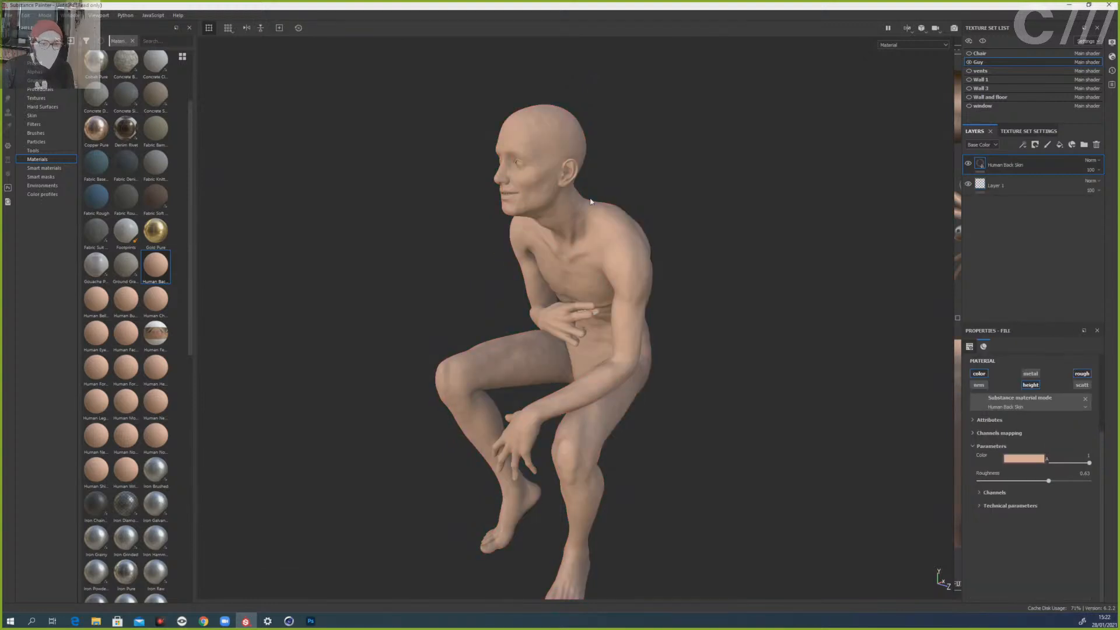
- Increase the UV scale of the Human Back Skin fill to about 53 and check the finer skin detail on the figure
{"action": "scroll", "coordinate": [615, 180], "scroll_direction": "up", "scroll_amount": 3}
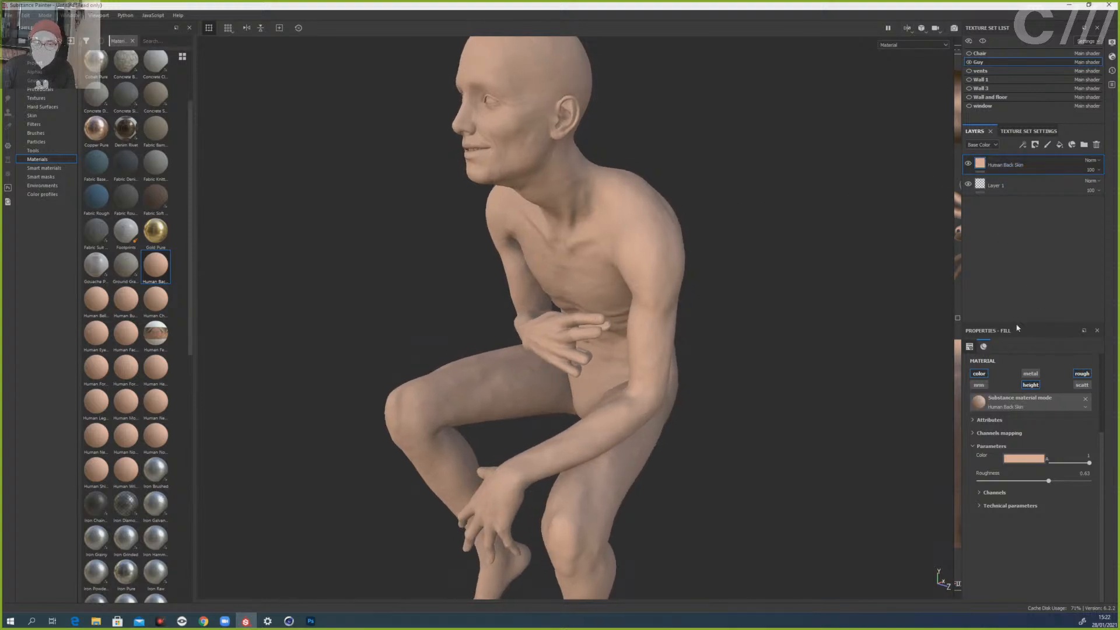
{"action": "scroll", "coordinate": [1001, 390], "scroll_direction": "up", "scroll_amount": 3}
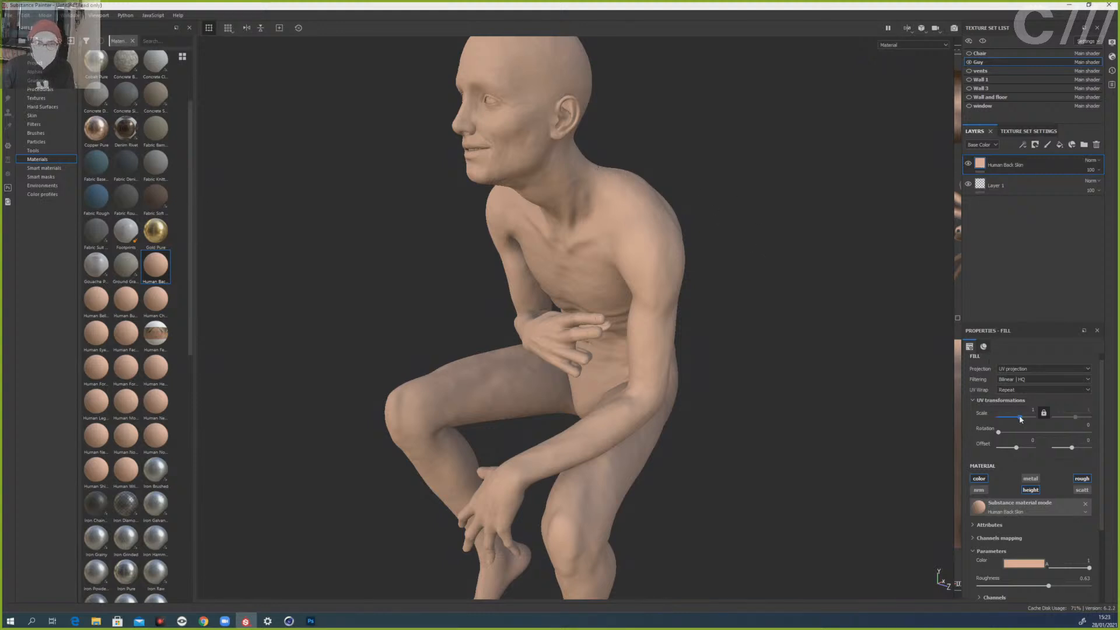
{"action": "left_click_drag", "start_coordinate": [1020, 419], "coordinate": [1026, 417]}
{"action": "left_click_drag", "start_coordinate": [1027, 419], "coordinate": [1029, 420]}
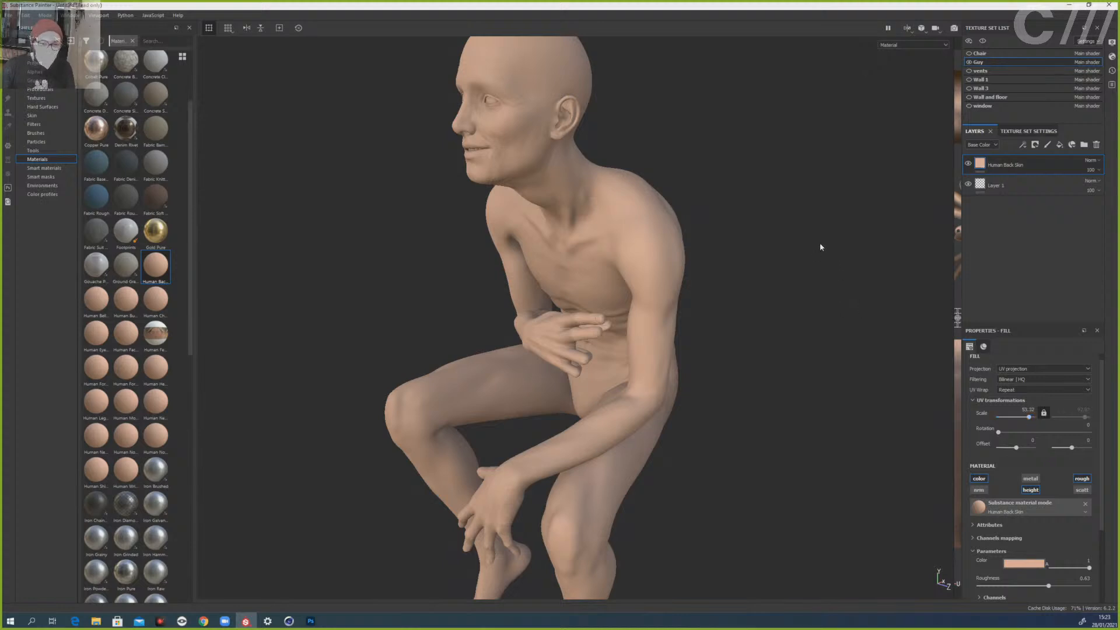
{"action": "middle_click_drag", "start_coordinate": [820, 246], "coordinate": [830, 338]}
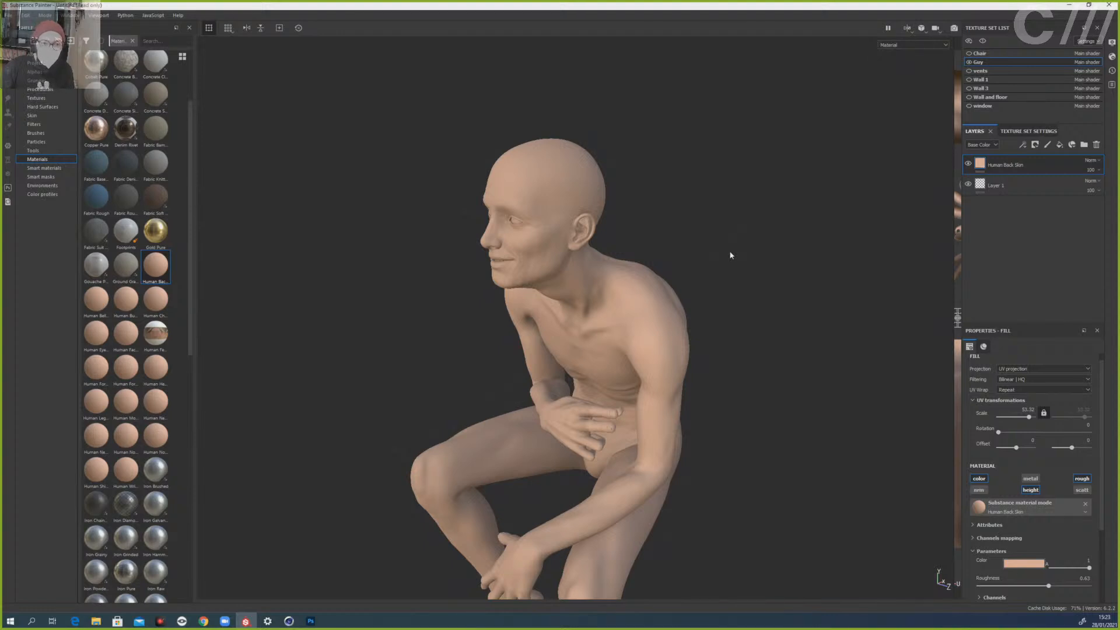
- Adjust the Human Back Skin fill's technical parameters, setting the height range to about 0.26 and the height position to about 0.3
{"action": "scroll", "coordinate": [723, 244], "scroll_direction": "down", "scroll_amount": 2}
{"action": "scroll", "coordinate": [713, 240], "scroll_direction": "up", "scroll_amount": 5}
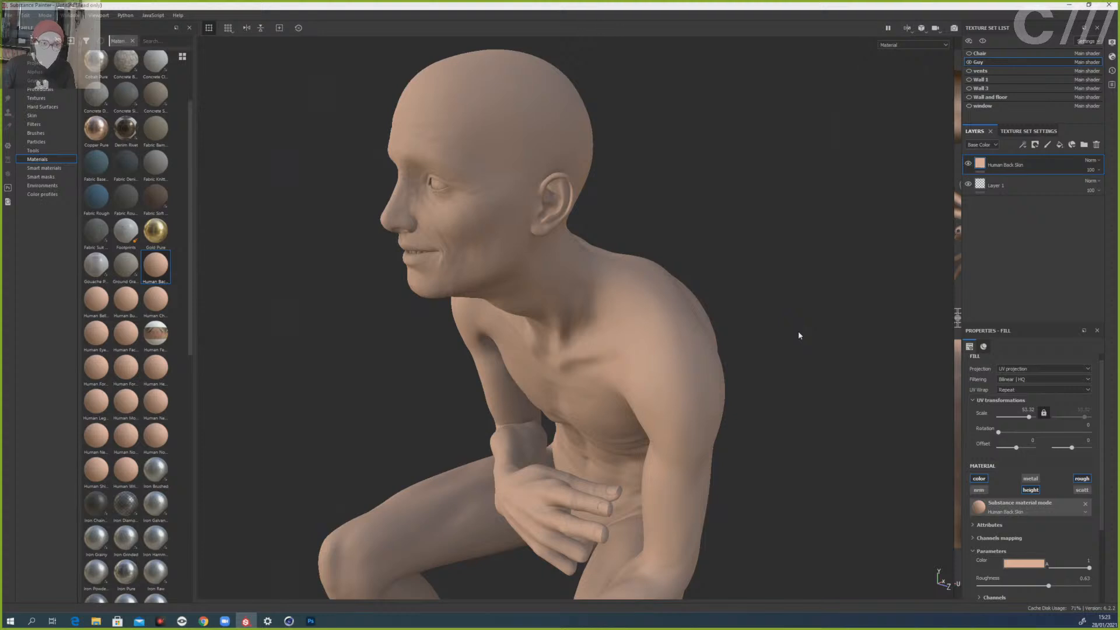
{"action": "scroll", "coordinate": [999, 487], "scroll_direction": "down", "scroll_amount": 3}
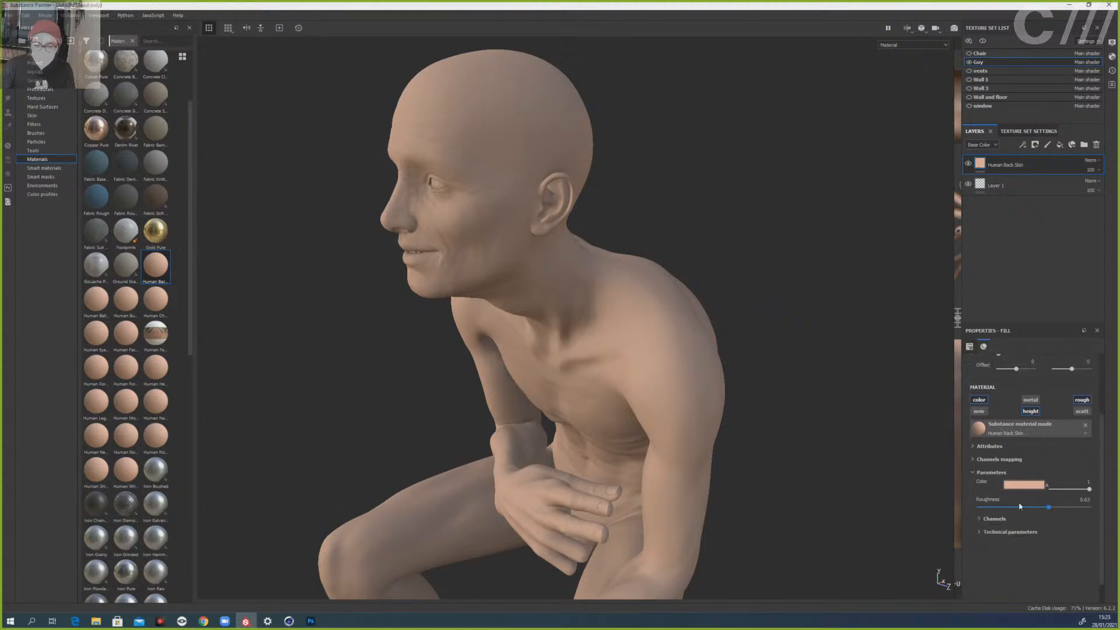
{"action": "left_click_drag", "start_coordinate": [990, 322], "coordinate": [990, 270]}
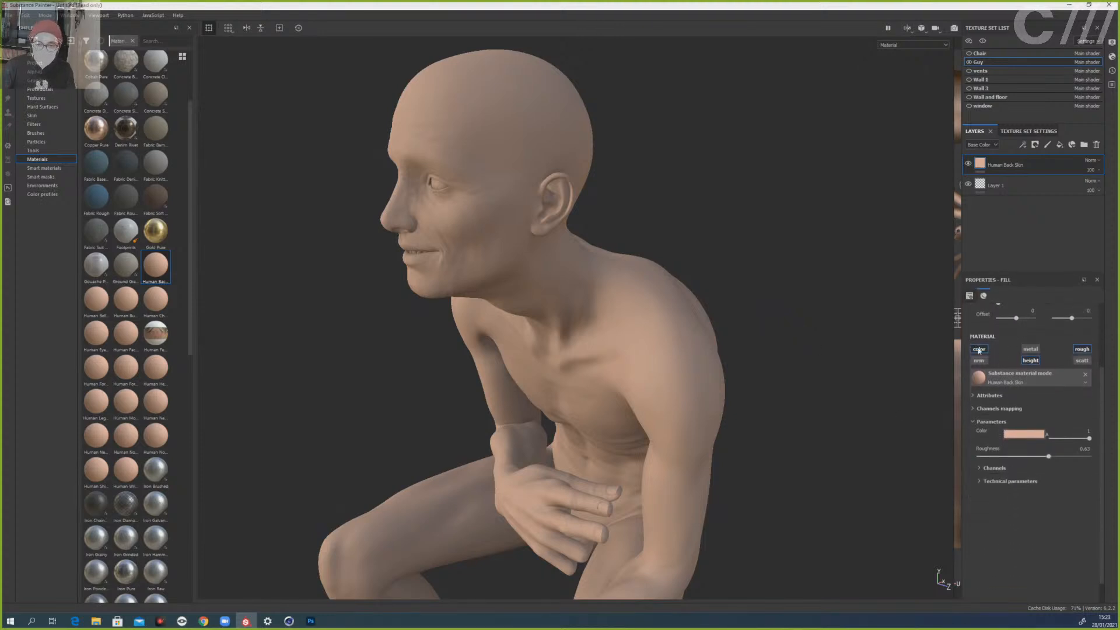
{"action": "left_click", "coordinate": [998, 482]}
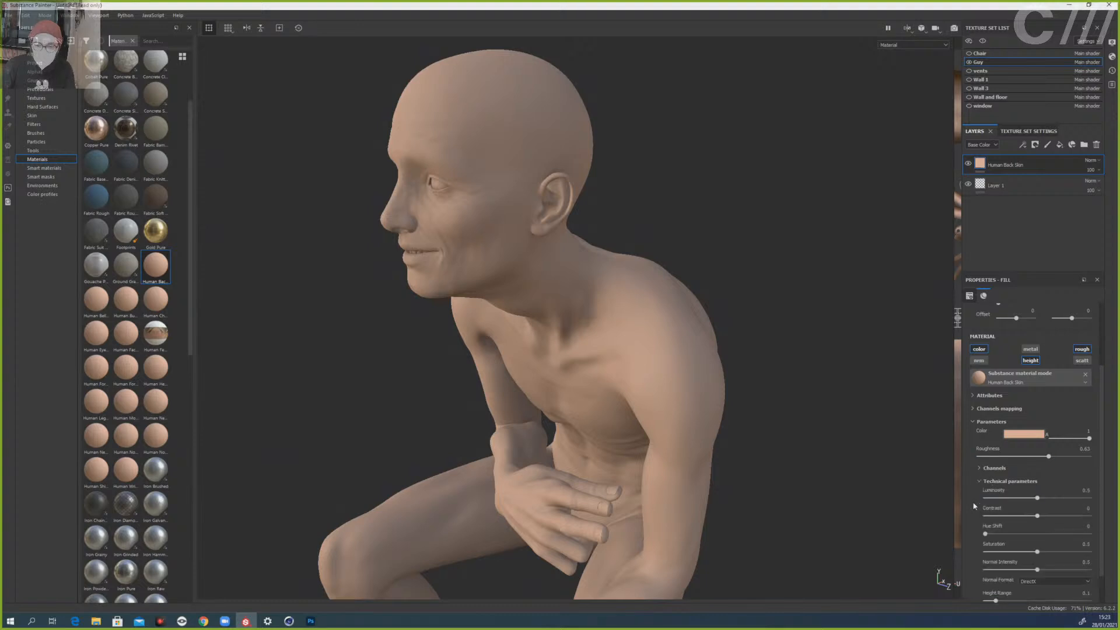
{"action": "scroll", "coordinate": [974, 507], "scroll_direction": "down", "scroll_amount": 2}
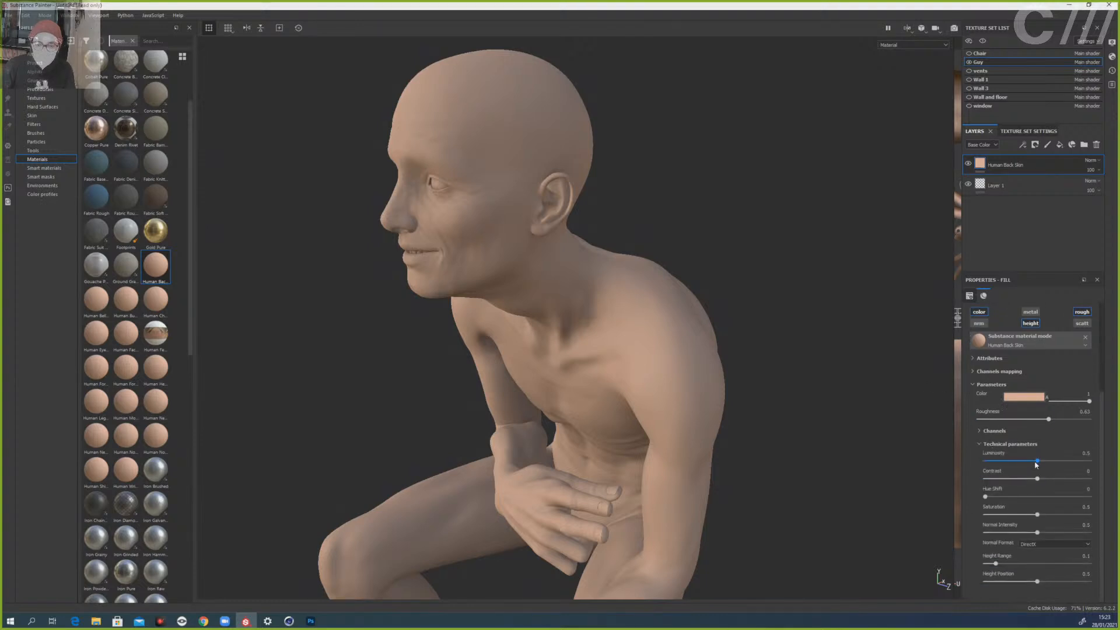
{"action": "mouse_move", "coordinate": [1036, 463]}
{"action": "left_mouse_down"}
{"action": "mouse_move", "coordinate": [1050, 461]}
{"action": "mouse_move", "coordinate": [1027, 461]}
{"action": "mouse_move", "coordinate": [1058, 479]}
{"action": "mouse_move", "coordinate": [1037, 479]}
{"action": "left_mouse_up"}
{"action": "mouse_move", "coordinate": [996, 565]}
{"action": "left_mouse_down"}
{"action": "mouse_move", "coordinate": [1073, 565]}
{"action": "mouse_move", "coordinate": [1046, 565]}
{"action": "mouse_move", "coordinate": [1074, 582]}
{"action": "mouse_move", "coordinate": [1016, 582]}
{"action": "mouse_move", "coordinate": [1043, 564]}
{"action": "mouse_move", "coordinate": [992, 564]}
{"action": "mouse_move", "coordinate": [1012, 564]}
{"action": "left_mouse_up"}
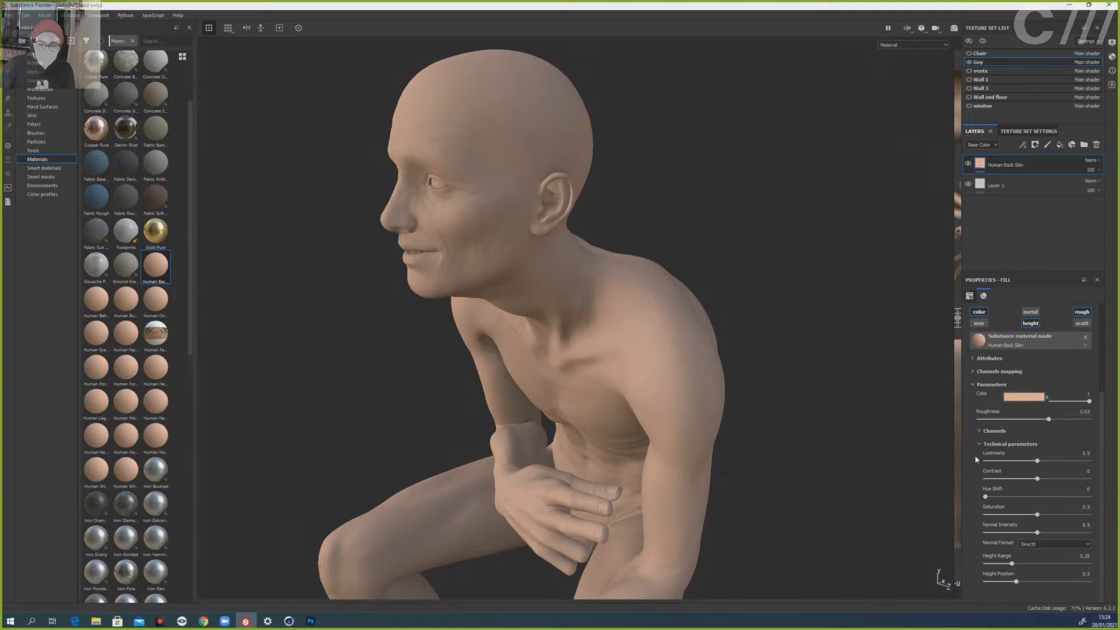
- Set the UV scale of the Human Back Skin fill to 90
{"action": "scroll", "coordinate": [974, 461], "scroll_direction": "up", "scroll_amount": 3}
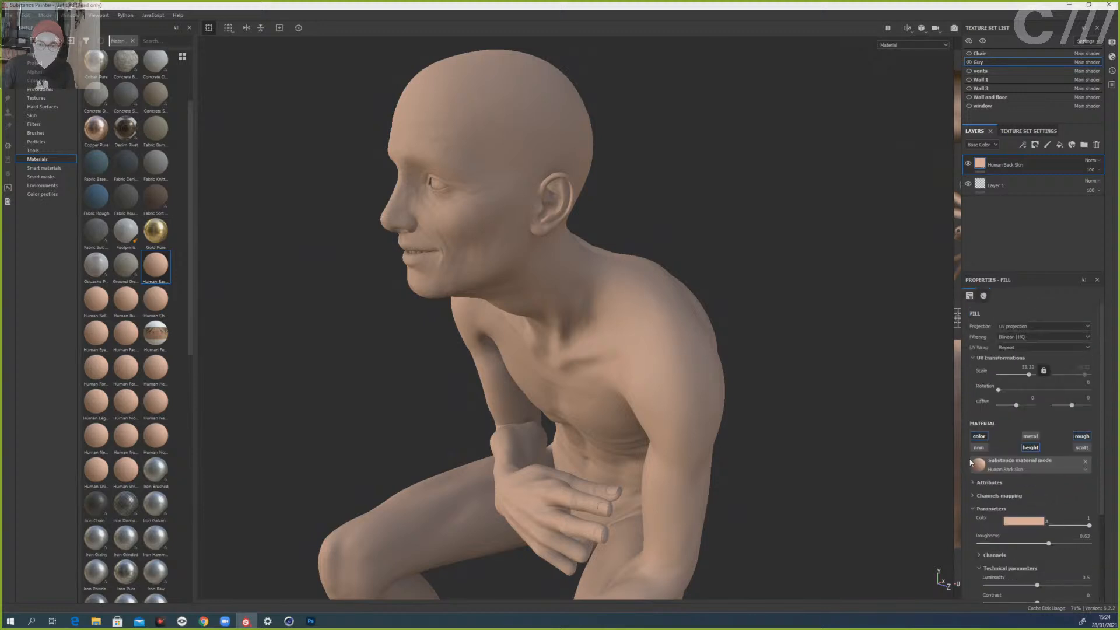
{"action": "left_click", "coordinate": [1028, 366]}
{"action": "type", "text": "90"}
{"action": "key", "text": "Return"}
- Set the Human Back Skin fill's normal intensity to about 0.58 and its height range to about 0.27
{"action": "scroll", "coordinate": [1015, 455], "scroll_direction": "down", "scroll_amount": 3}
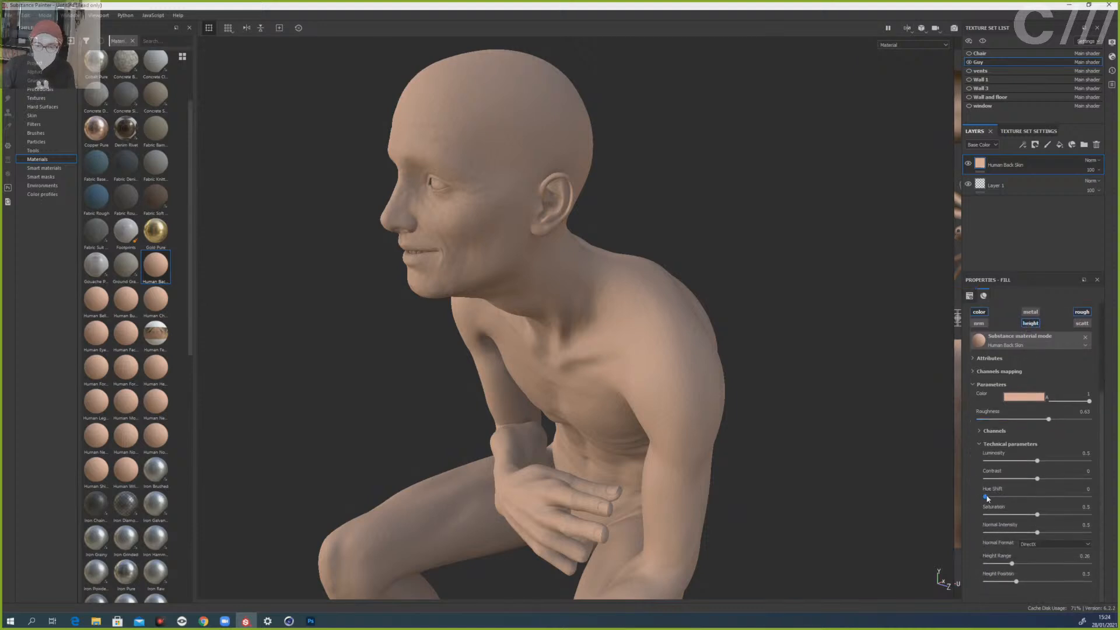
{"action": "left_click_drag", "start_coordinate": [986, 497], "coordinate": [1032, 498]}
{"action": "key", "text": "ctrl+z"}
{"action": "mouse_move", "coordinate": [1012, 563]}
{"action": "left_mouse_down"}
{"action": "mouse_move", "coordinate": [1064, 564]}
{"action": "mouse_move", "coordinate": [1009, 570]}
{"action": "left_mouse_up"}
{"action": "left_click", "coordinate": [1013, 564]}
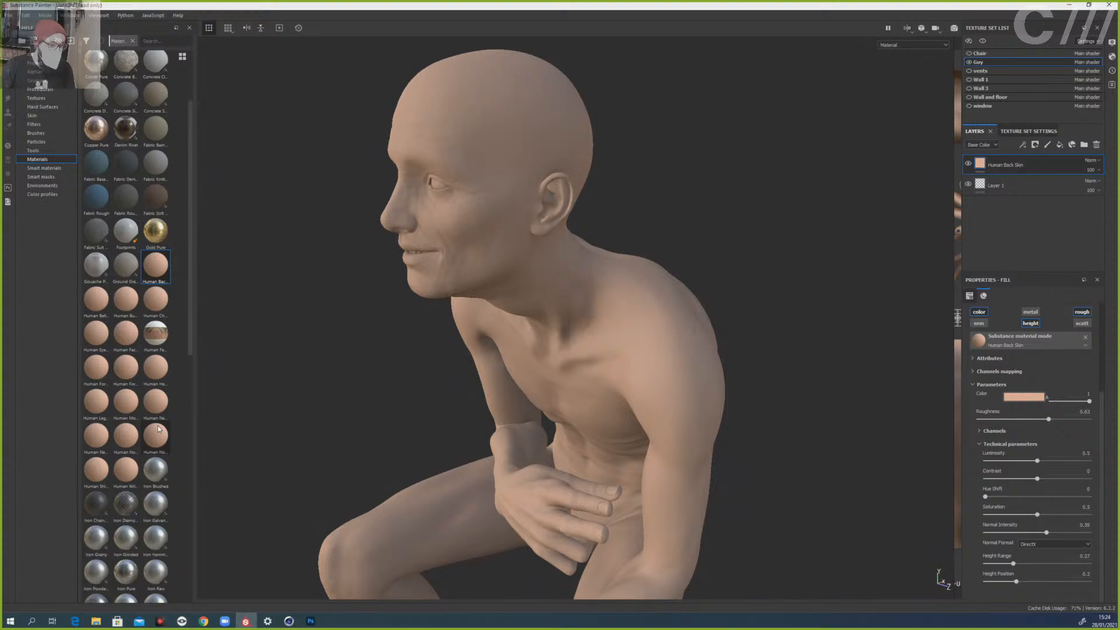
- Apply the Human Neck Skin 2 material to the figure and increase its UV scale to about 106
{"action": "mouse_move", "coordinate": [158, 428]}
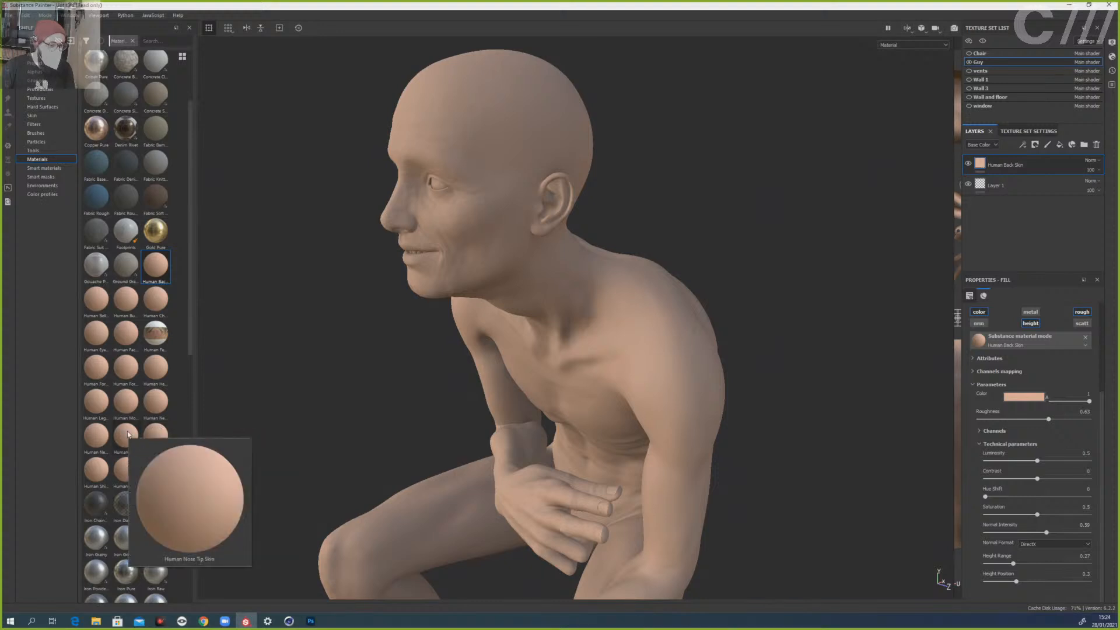
{"action": "mouse_move", "coordinate": [90, 442]}
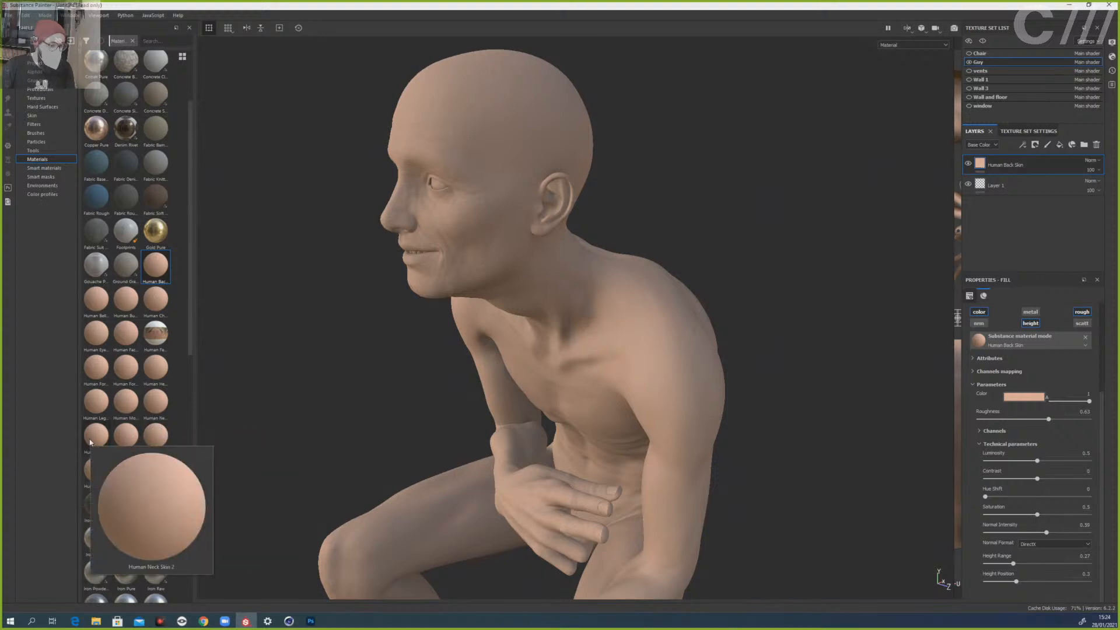
{"action": "left_click_drag", "start_coordinate": [90, 442], "coordinate": [533, 233]}
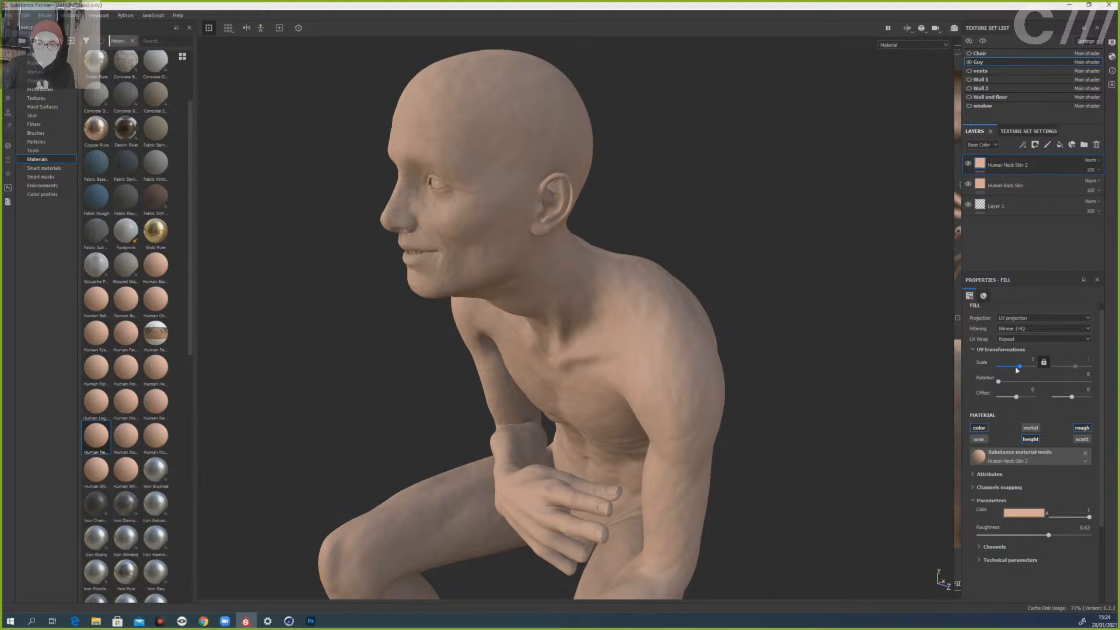
{"action": "left_click_drag", "start_coordinate": [1016, 370], "coordinate": [1033, 370]}
- Set the Human Neck Skin 2 fill's height range to about 0.8 and its height position to about 0.44
{"action": "left_click", "coordinate": [998, 561]}
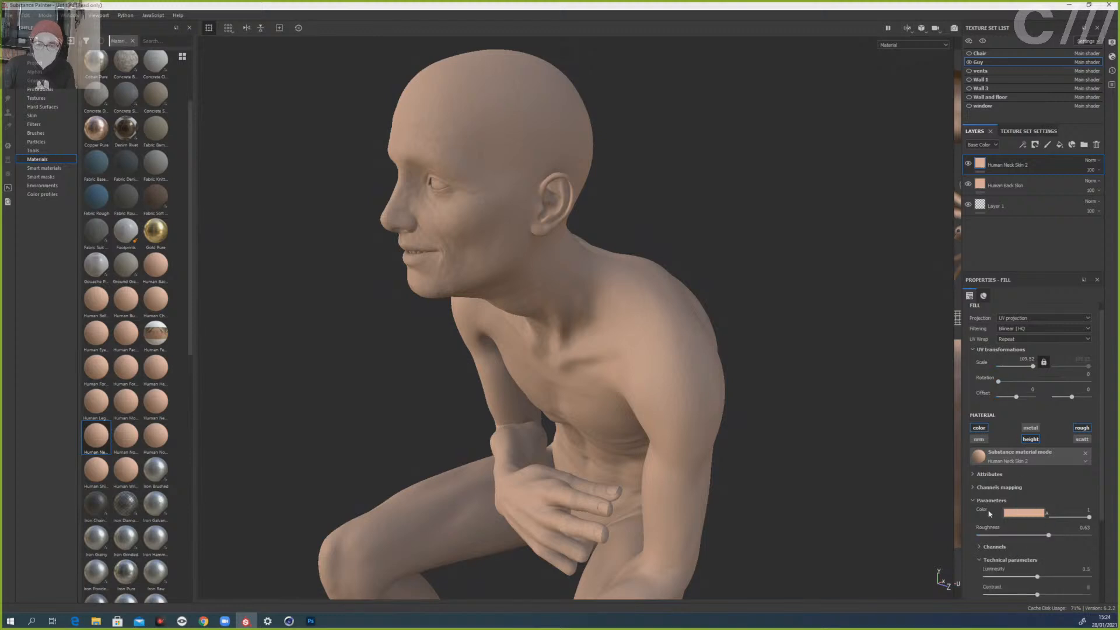
{"action": "scroll", "coordinate": [989, 514], "scroll_direction": "down", "scroll_amount": 4}
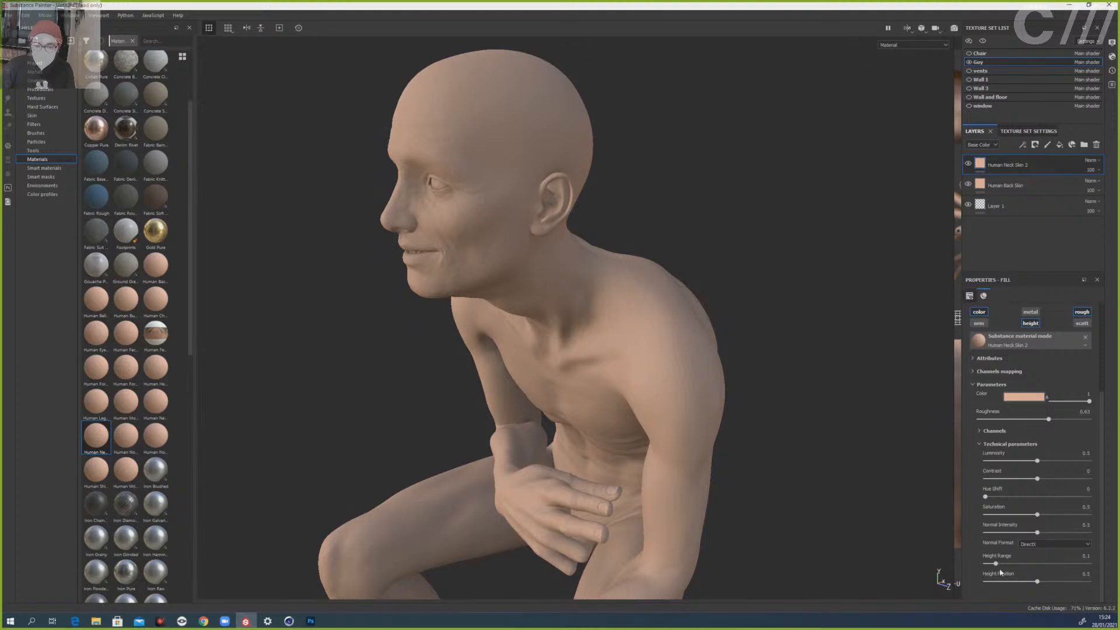
{"action": "left_click_drag", "start_coordinate": [1000, 572], "coordinate": [1030, 585]}
- Set the UV scale of the Human Neck Skin 2 fill to 128 and check the skin detail on the figure
{"action": "scroll", "coordinate": [1031, 467], "scroll_direction": "up", "scroll_amount": 5}
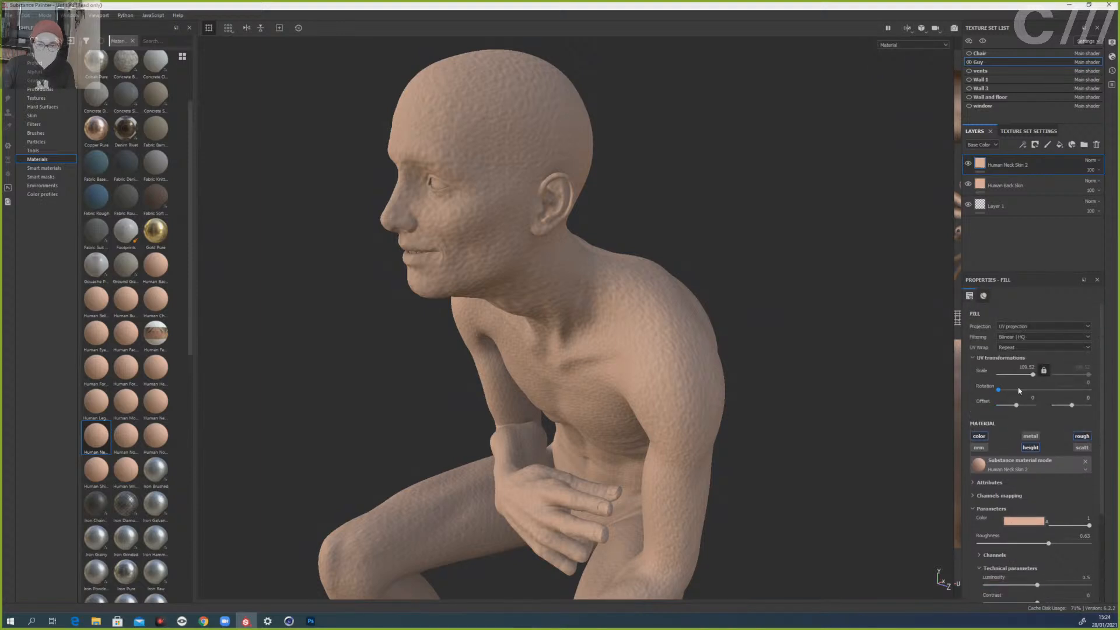
{"action": "left_click_drag", "start_coordinate": [1032, 378], "coordinate": [1034, 379]}
{"action": "left_click_drag", "start_coordinate": [441, 330], "coordinate": [502, 336], "text": "alt"}
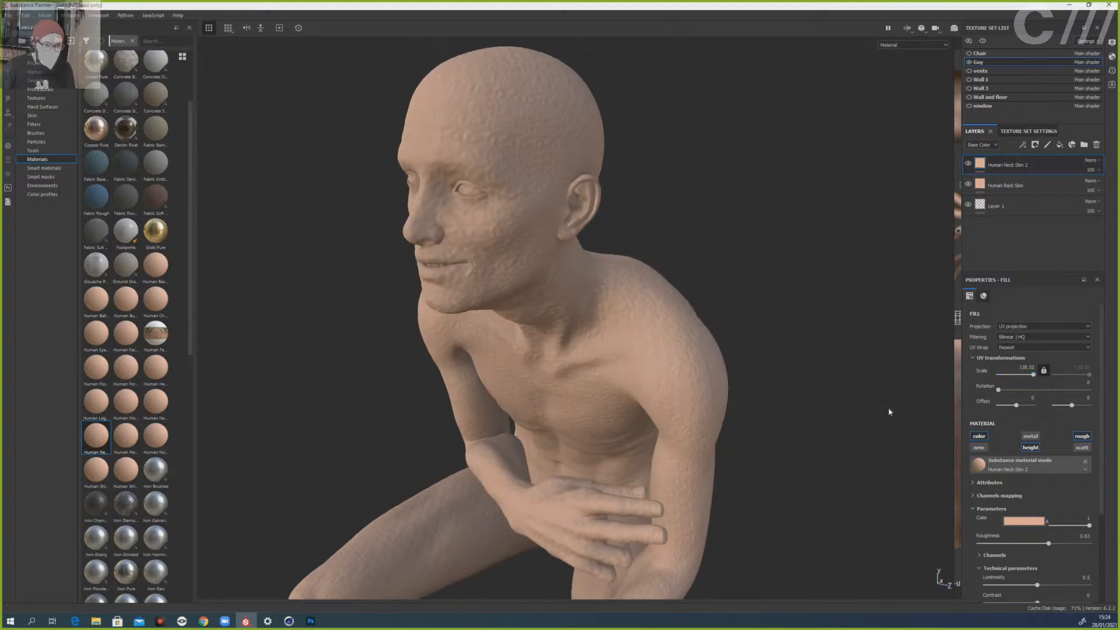
{"action": "left_click", "coordinate": [1030, 367]}
{"action": "type", "text": "128"}
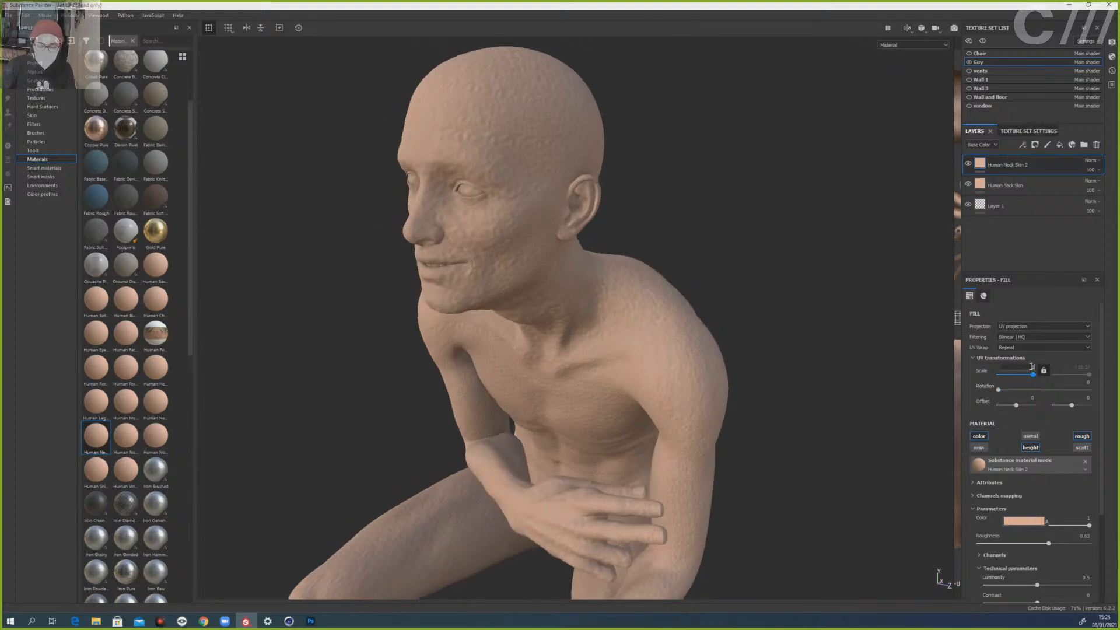
{"action": "key", "text": "Return"}
{"action": "mouse_move", "coordinate": [859, 422]}
{"action": "right_mouse_down", "text": "alt"}
{"action": "mouse_move", "coordinate": [928, 419]}
{"action": "mouse_move", "coordinate": [869, 419]}
{"action": "right_mouse_up", "text": "alt"}
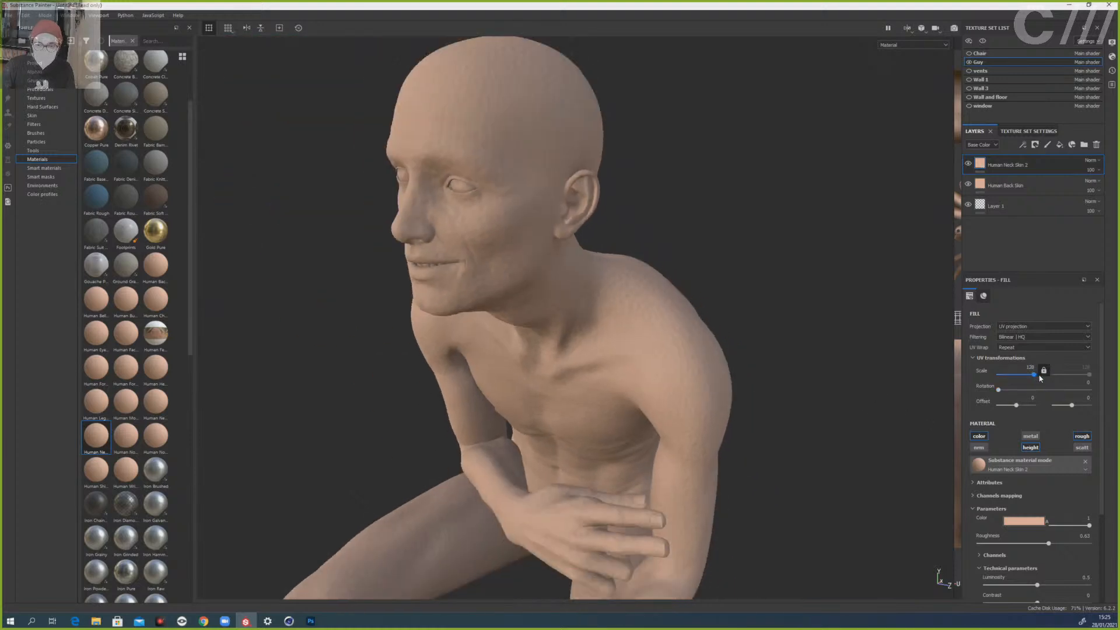
- Try the Human Neck Skin 2 fill with its height range at 1 and inspect the relief on the face and shoulders
{"action": "scroll", "coordinate": [1041, 441], "scroll_direction": "down", "scroll_amount": 3}
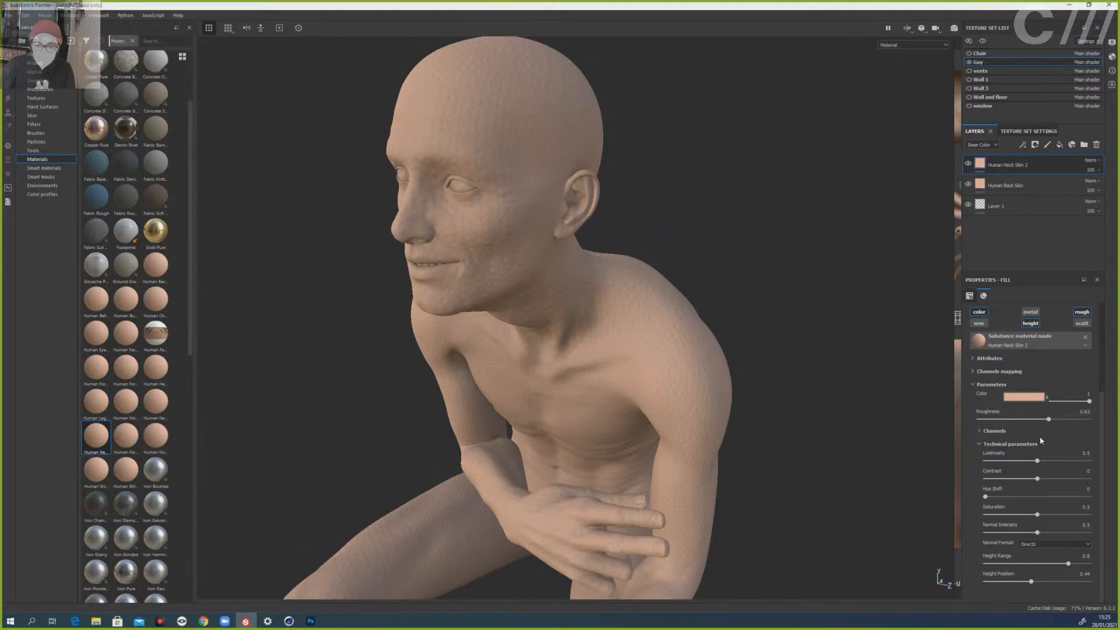
{"action": "left_click", "coordinate": [1068, 564]}
{"action": "left_click_drag", "start_coordinate": [1041, 564], "coordinate": [1089, 564]}
{"action": "left_click_drag", "start_coordinate": [712, 480], "coordinate": [744, 416], "text": "alt"}
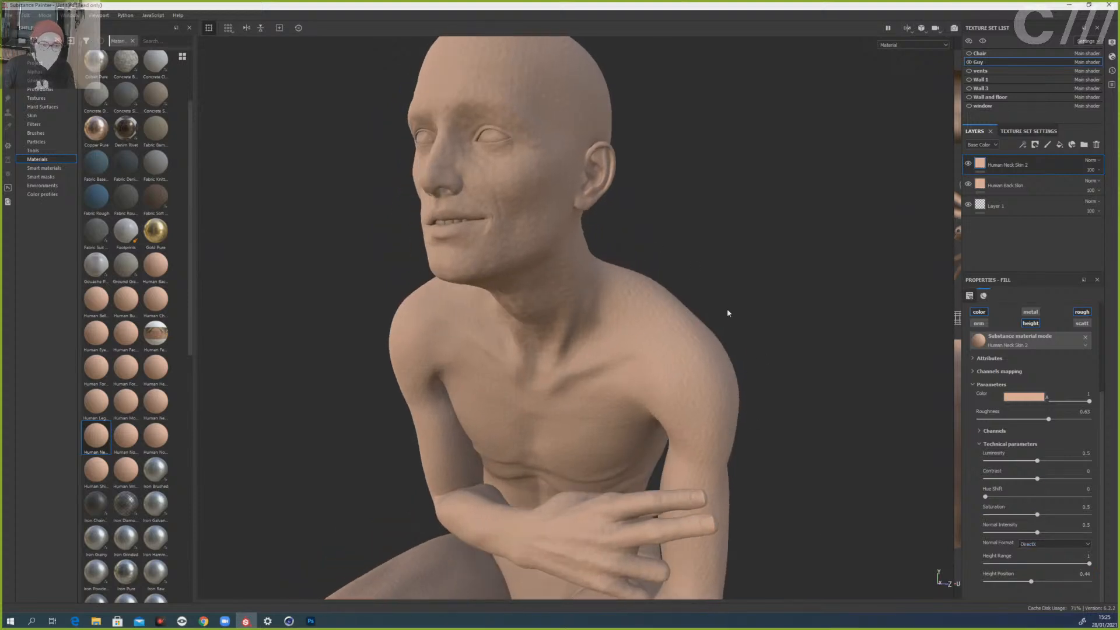
{"action": "left_click_drag", "start_coordinate": [727, 313], "coordinate": [707, 314], "text": "alt"}
- Reduce the Human Neck Skin 2 fill's height range to about 0.48 and its height position to about 0.36
{"action": "left_click_drag", "start_coordinate": [1090, 564], "coordinate": [1055, 565]}
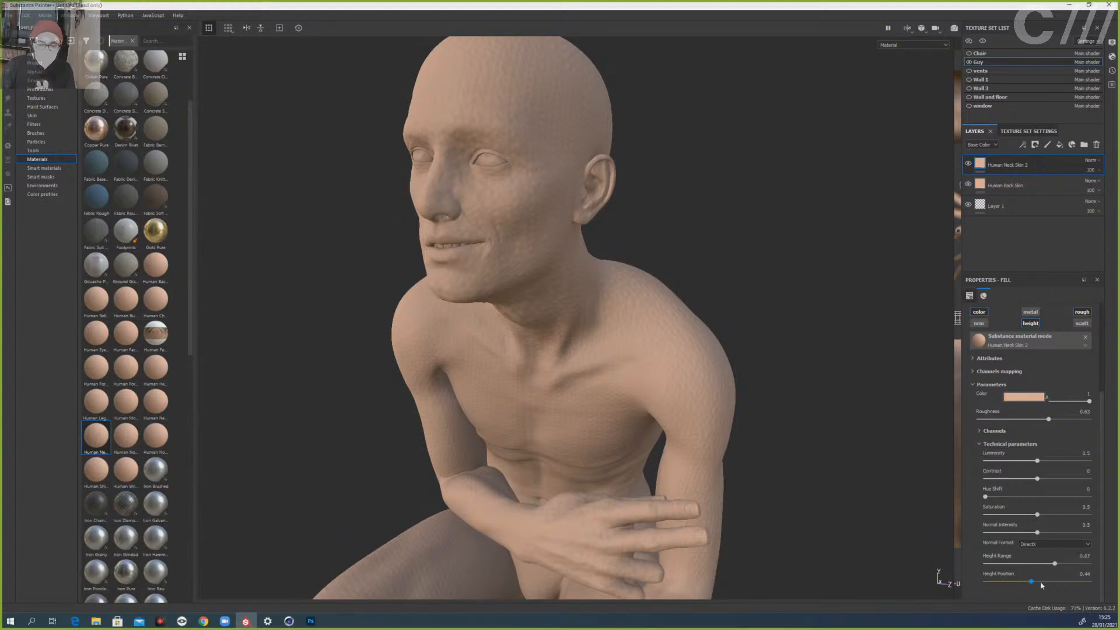
{"action": "mouse_move", "coordinate": [1026, 584]}
{"action": "left_mouse_down"}
{"action": "mouse_move", "coordinate": [1004, 581]}
{"action": "mouse_move", "coordinate": [1022, 582]}
{"action": "left_mouse_up"}
{"action": "left_click_drag", "start_coordinate": [752, 182], "coordinate": [704, 209], "text": "alt"}
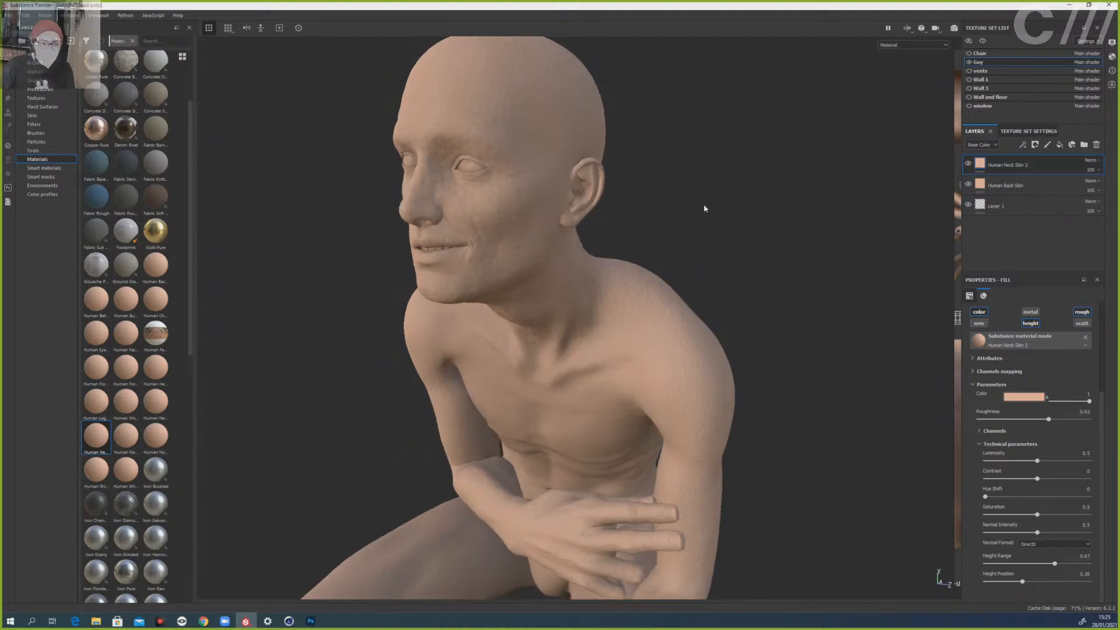
{"action": "mouse_move", "coordinate": [1055, 563]}
{"action": "left_mouse_down"}
{"action": "mouse_move", "coordinate": [1089, 563]}
{"action": "mouse_move", "coordinate": [1036, 565]}
{"action": "left_mouse_up"}
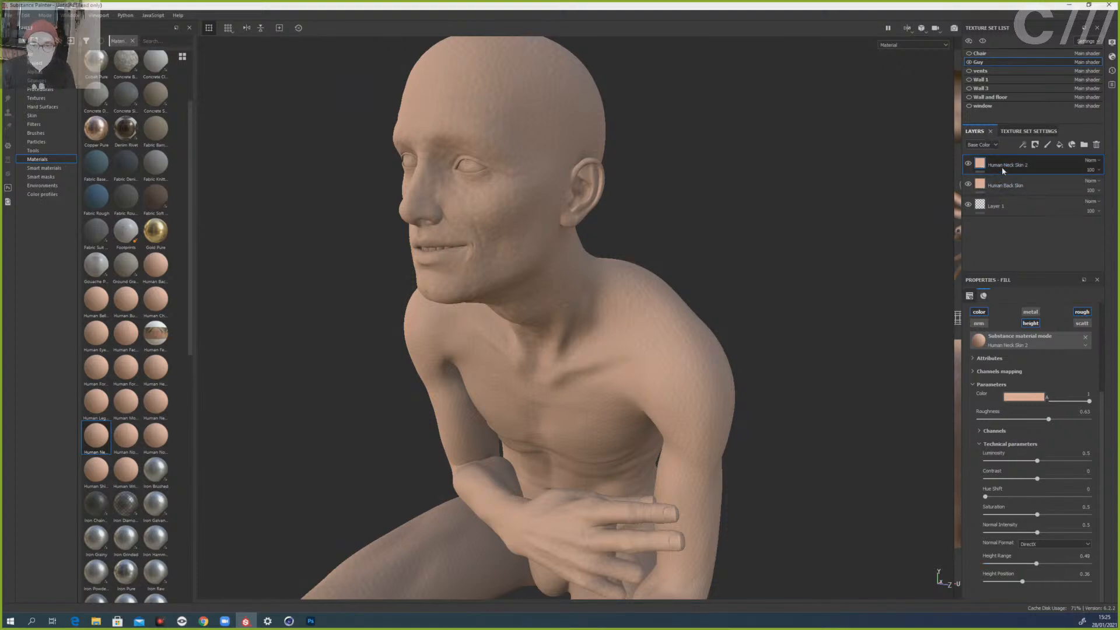
- Add a mask to the Human Neck Skin 2 layer and make it black
{"action": "left_click", "coordinate": [1036, 145]}
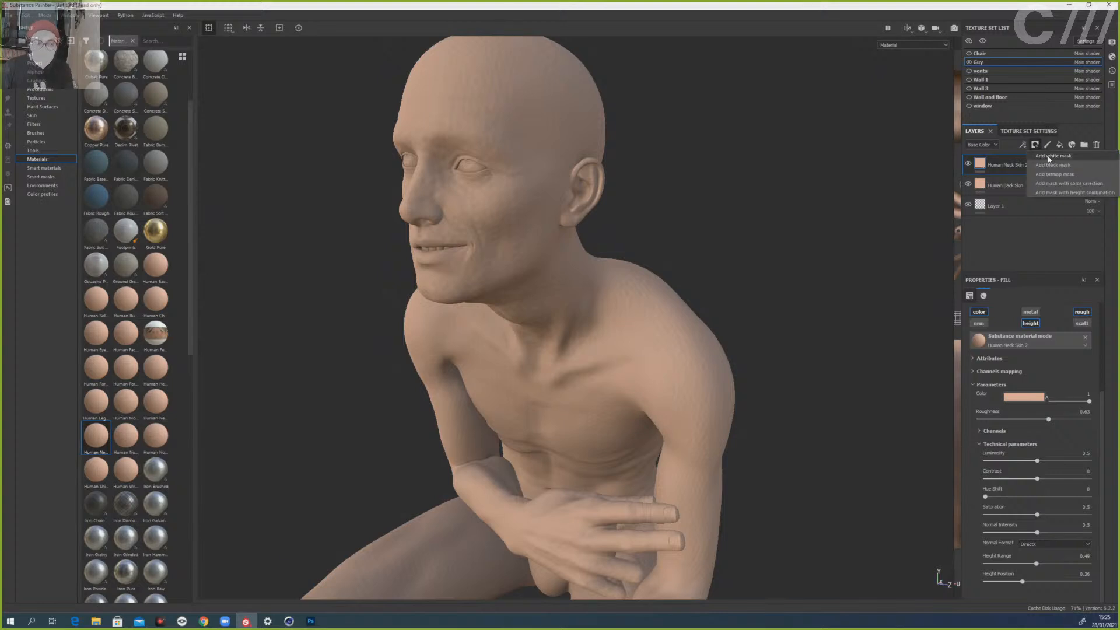
{"action": "left_click", "coordinate": [1050, 157]}
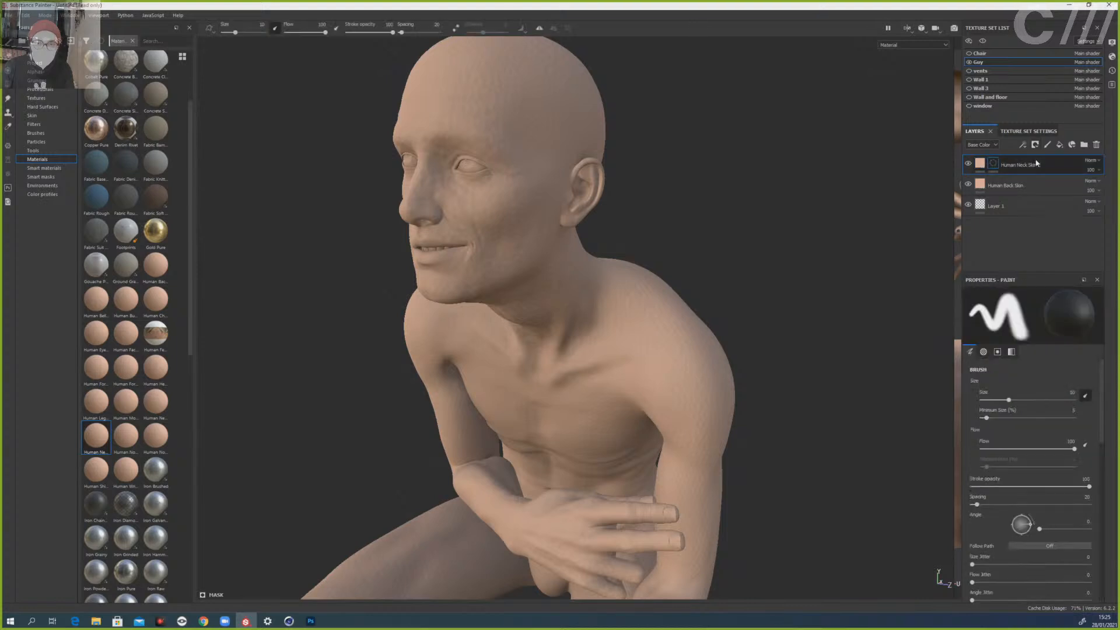
{"action": "right_click", "coordinate": [994, 164]}
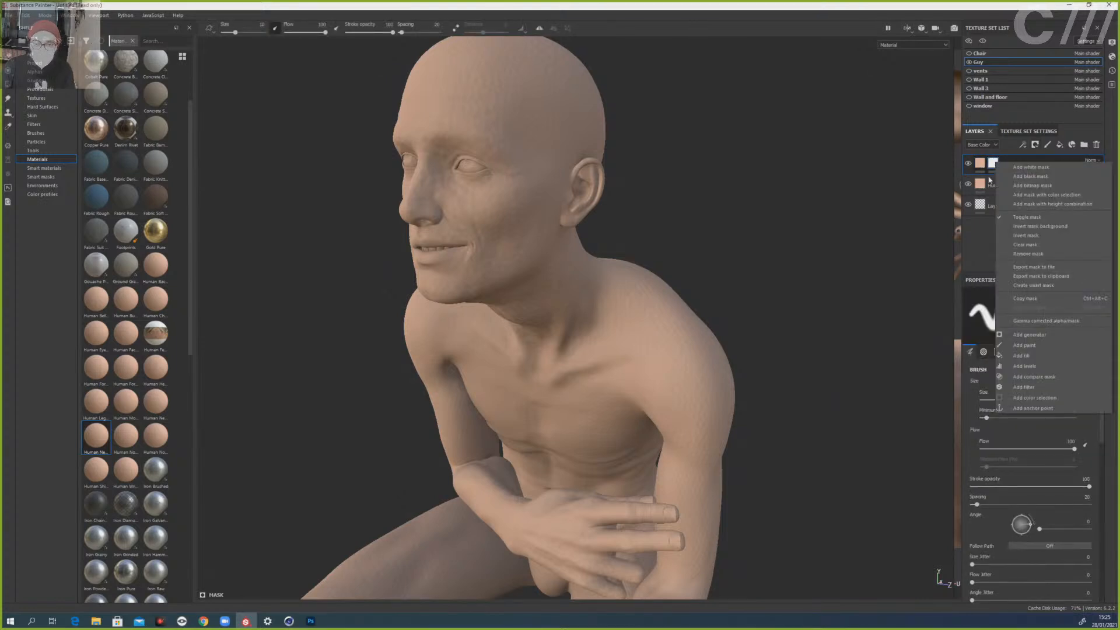
{"action": "left_click", "coordinate": [1030, 176]}
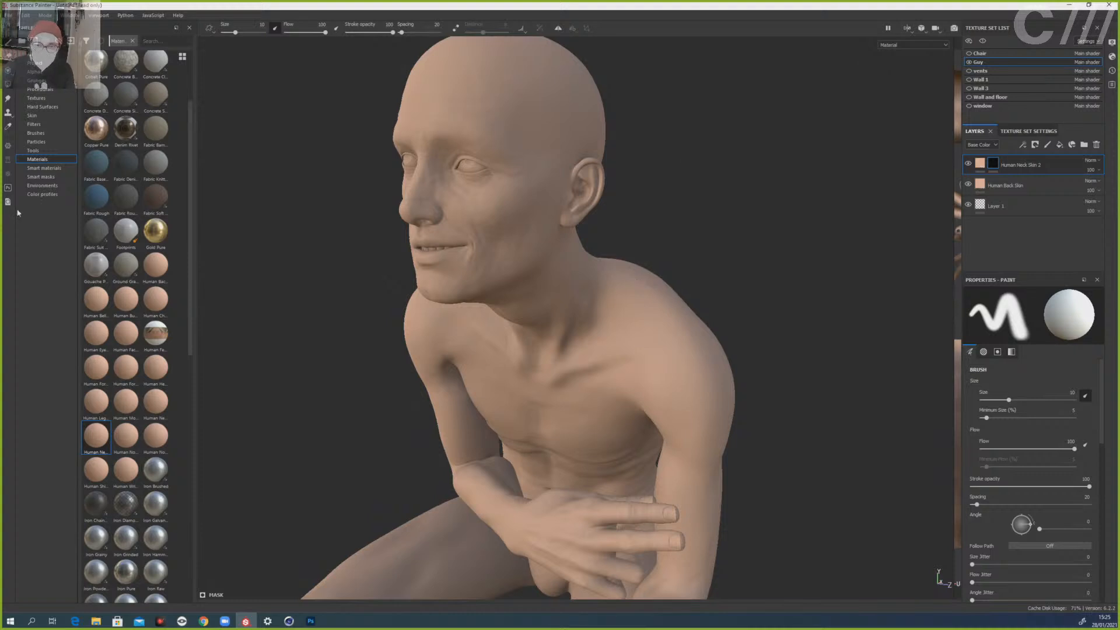
- Select the Human Neck Skin 2 layer's mask for painting and reduce the brush size to about 6.57
{"action": "left_click", "coordinate": [991, 164]}
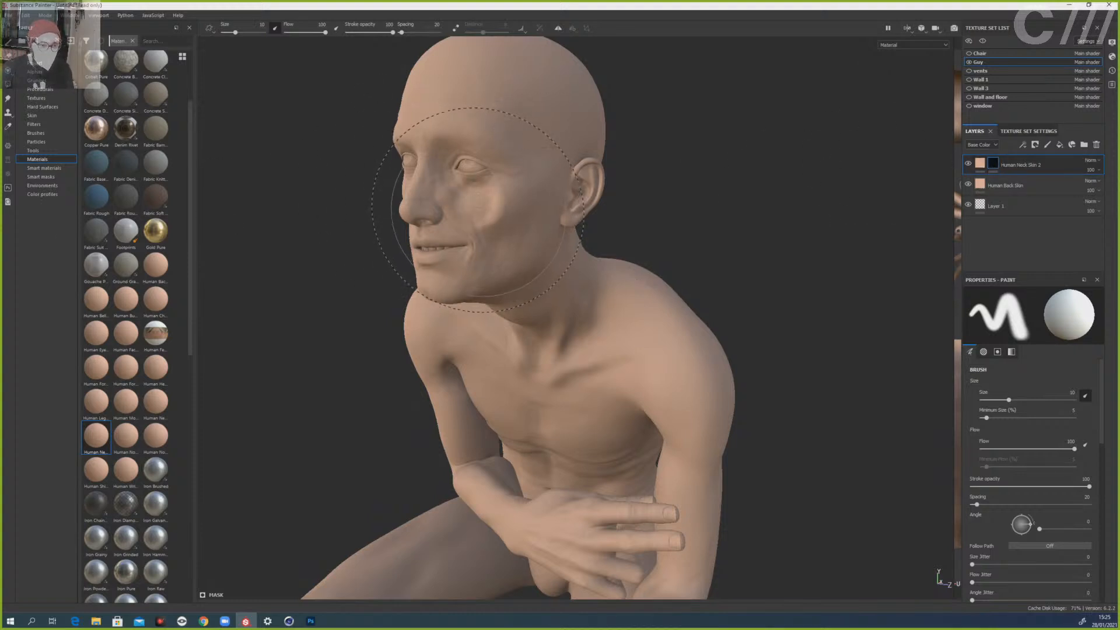
{"action": "right_click_drag", "start_coordinate": [484, 205], "coordinate": [464, 206], "text": "ctrl"}
{"action": "right_click_drag", "start_coordinate": [519, 233], "coordinate": [460, 201], "text": "ctrl"}
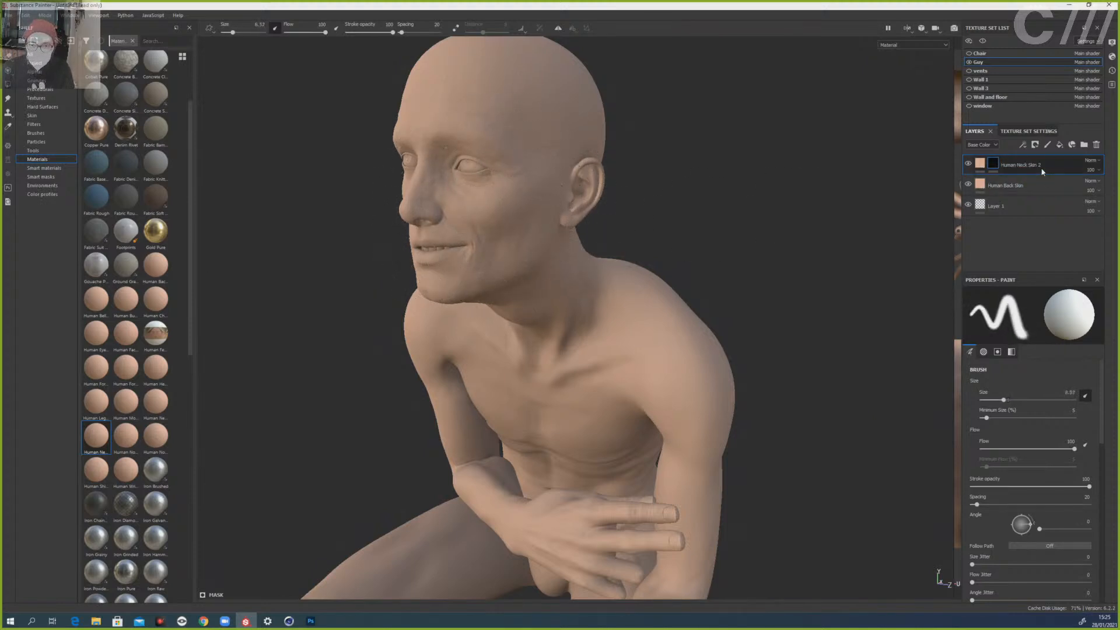
{"action": "left_click", "coordinate": [986, 145]}
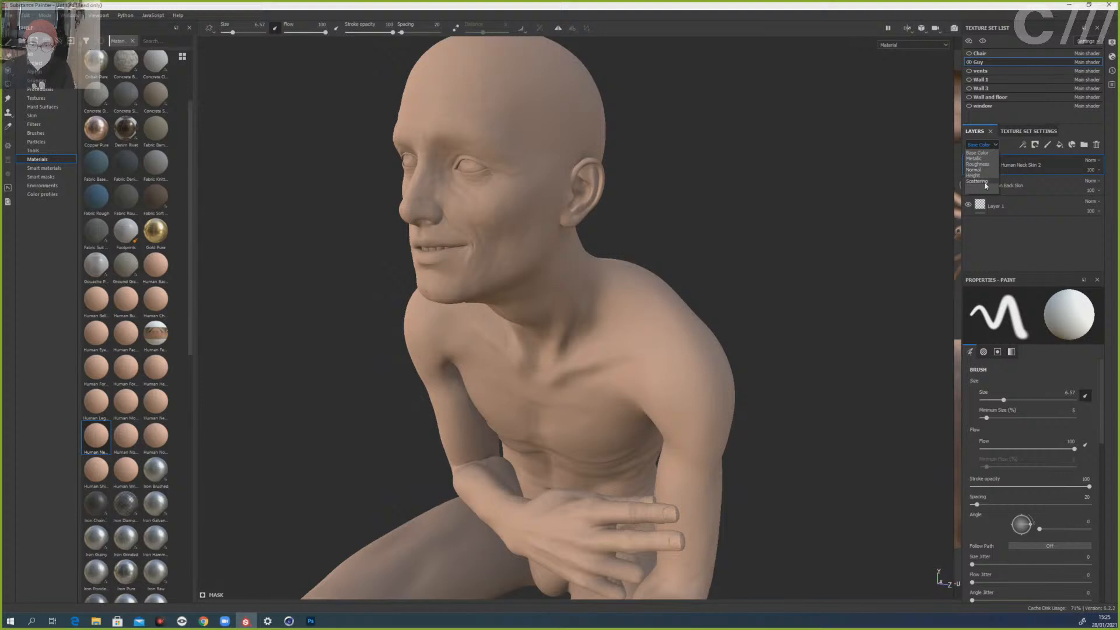
{"action": "left_click", "coordinate": [985, 186]}
{"action": "left_click", "coordinate": [992, 145]}
{"action": "left_click", "coordinate": [981, 157]}
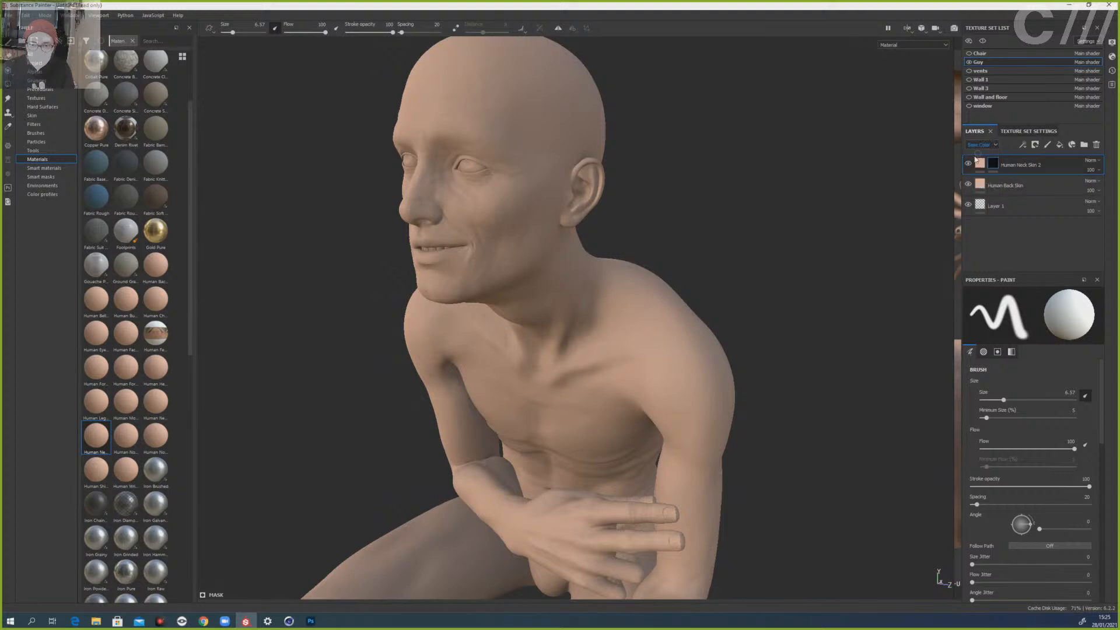
- Paint white mask strokes over the figure's cheek and jaw, and set the neck skin fill's height range to about 0.81 and height position to about 0.53
{"action": "mouse_move", "coordinate": [506, 229]}
{"action": "left_mouse_down"}
{"action": "mouse_move", "coordinate": [479, 232]}
{"action": "mouse_move", "coordinate": [462, 209]}
{"action": "mouse_move", "coordinate": [496, 257]}
{"action": "mouse_move", "coordinate": [438, 245]}
{"action": "mouse_move", "coordinate": [457, 208]}
{"action": "mouse_move", "coordinate": [516, 201]}
{"action": "mouse_move", "coordinate": [423, 149]}
{"action": "mouse_move", "coordinate": [434, 177]}
{"action": "left_mouse_up"}
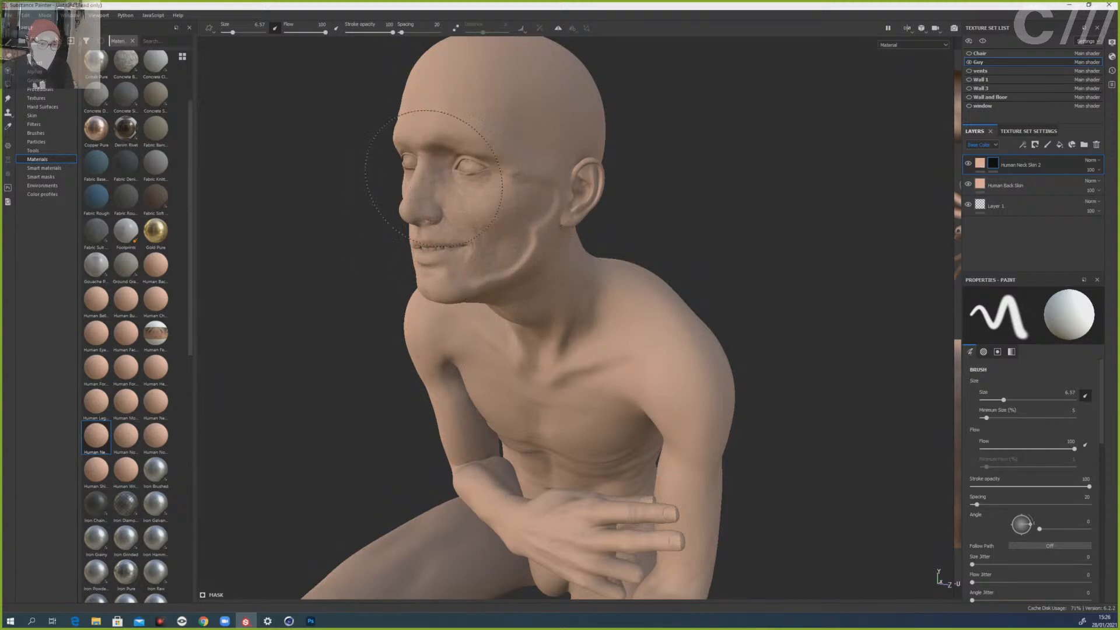
{"action": "left_click_drag", "start_coordinate": [519, 239], "coordinate": [528, 253]}
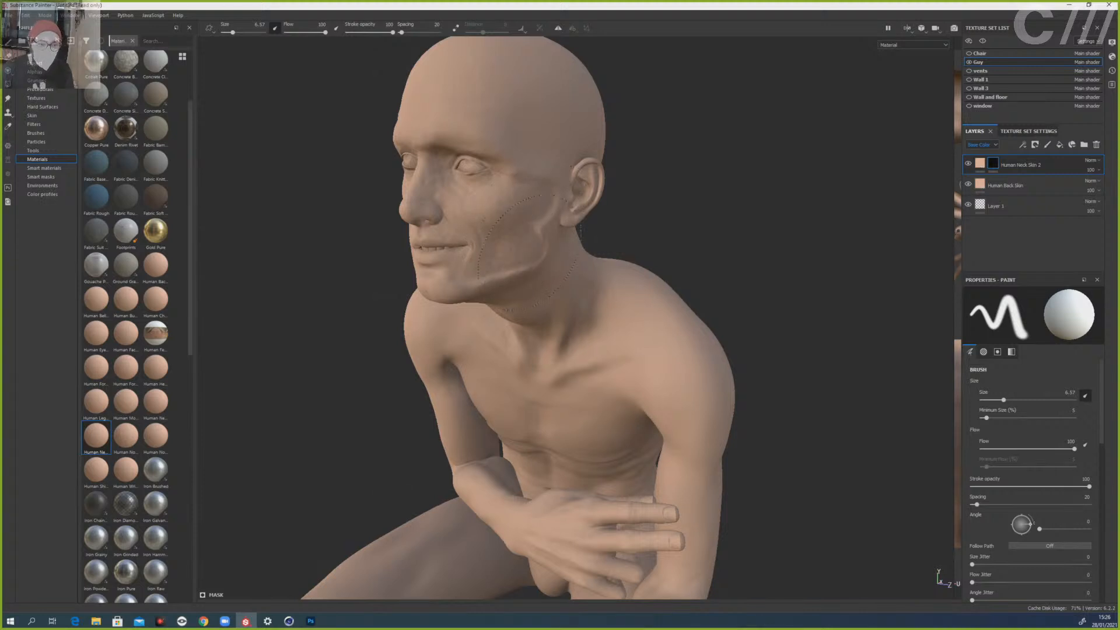
{"action": "left_click", "coordinate": [981, 169]}
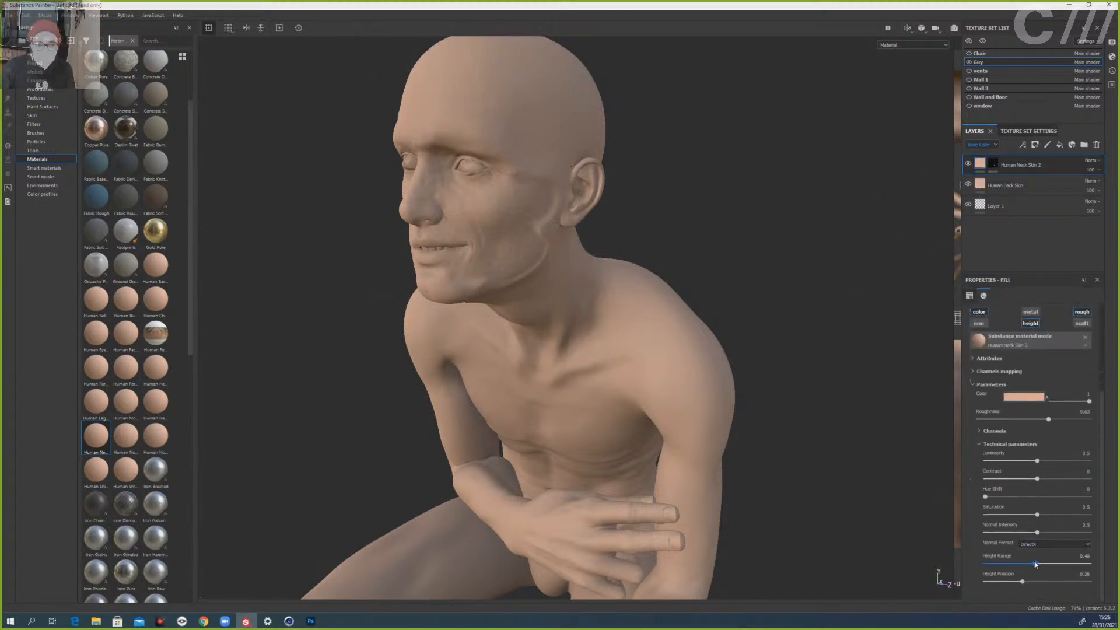
{"action": "left_click_drag", "start_coordinate": [1035, 564], "coordinate": [1041, 586]}
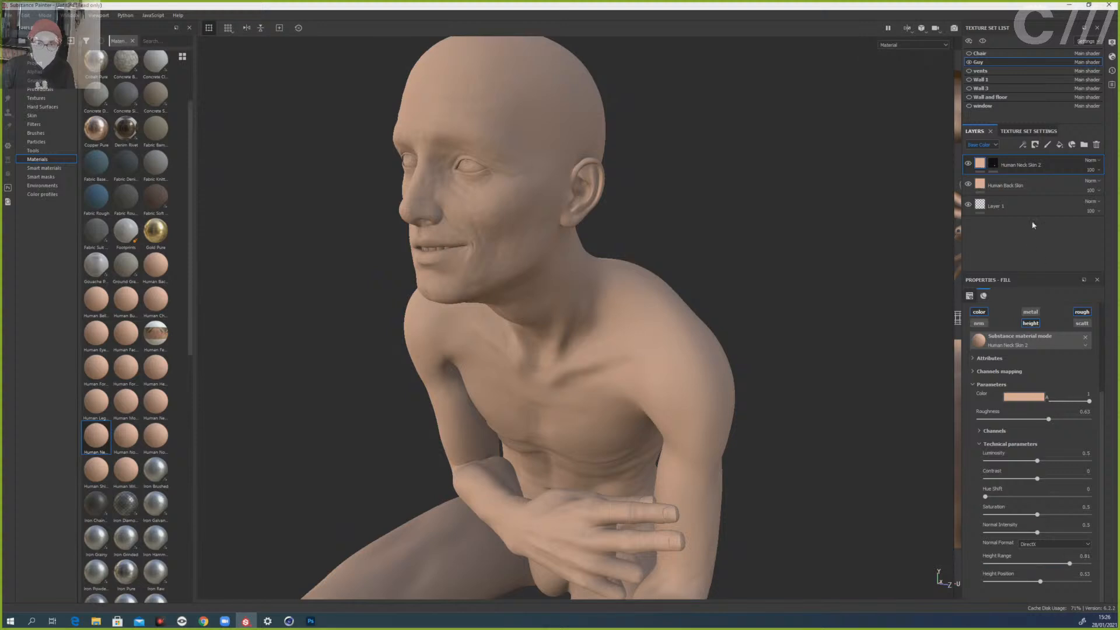
- Select the Human Neck Skin 2 layer's mask, lower the brush flow to about 55, and paint softer mask strokes over the figure's cheek
{"action": "left_click", "coordinate": [993, 163]}
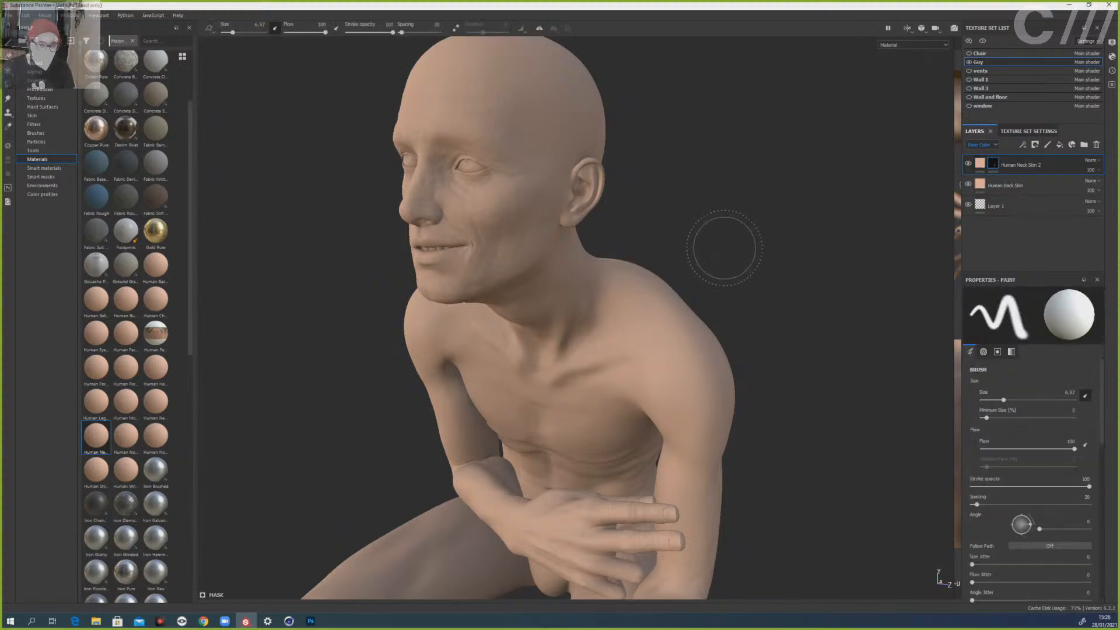
{"action": "scroll", "coordinate": [723, 248], "scroll_direction": "up", "scroll_amount": 1}
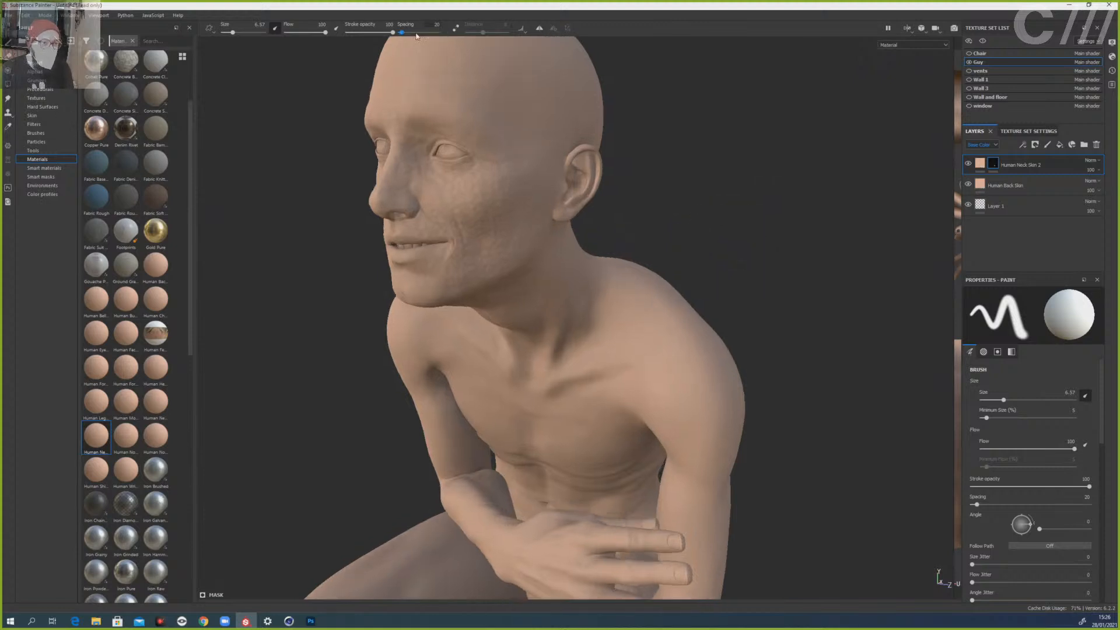
{"action": "left_click_drag", "start_coordinate": [325, 32], "coordinate": [307, 32]}
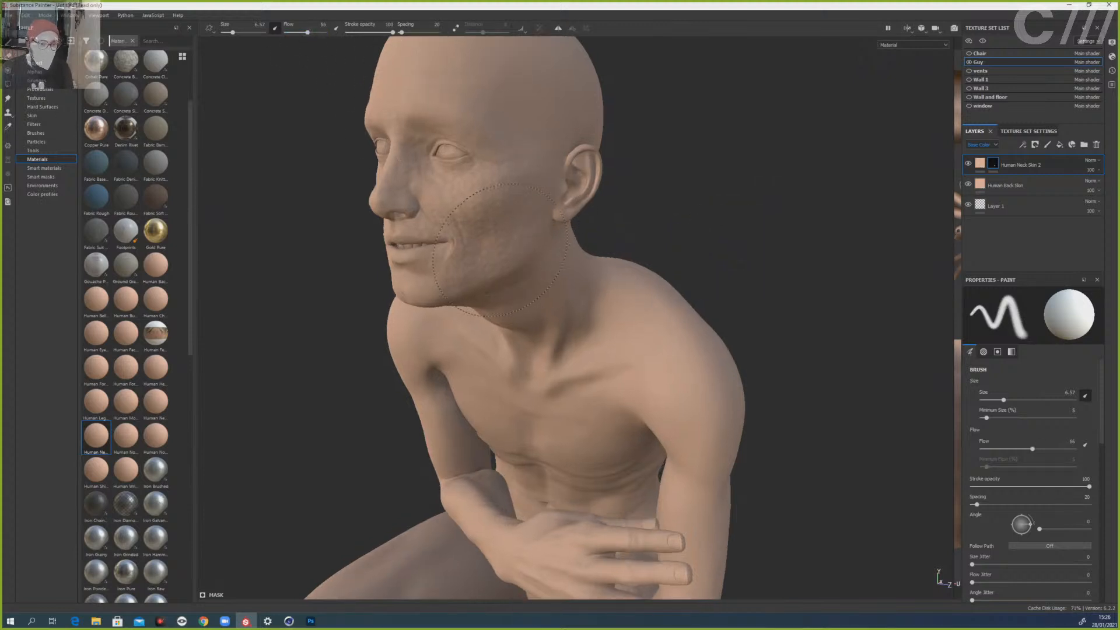
{"action": "mouse_move", "coordinate": [512, 237]}
{"action": "left_mouse_down"}
{"action": "mouse_move", "coordinate": [461, 261]}
{"action": "mouse_move", "coordinate": [411, 257]}
{"action": "mouse_move", "coordinate": [502, 246]}
{"action": "left_mouse_up"}
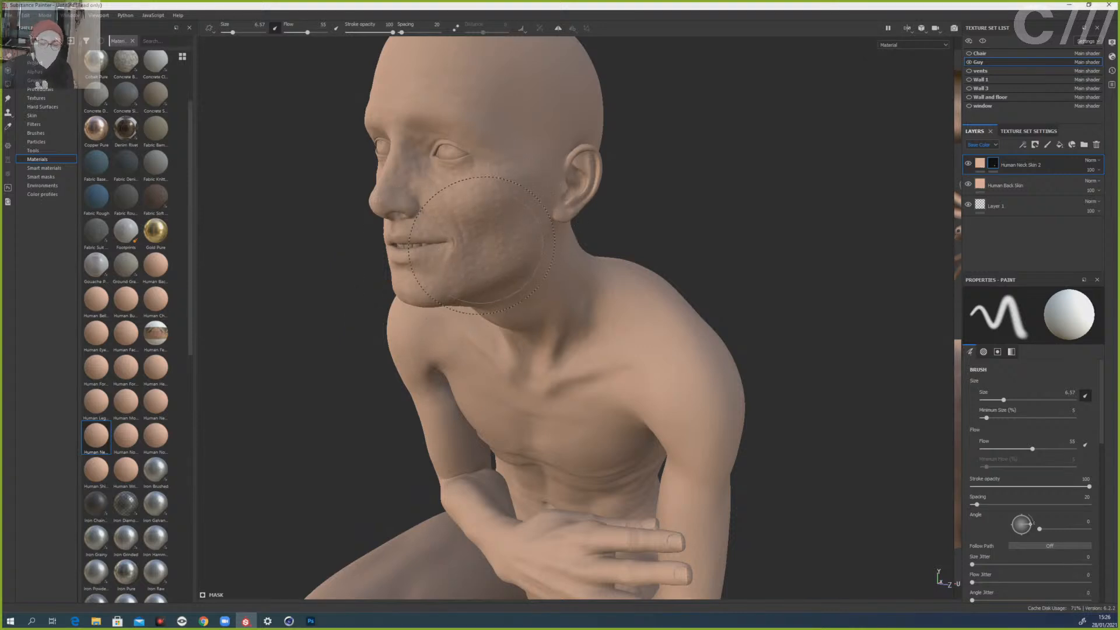
{"action": "key", "text": "x"}
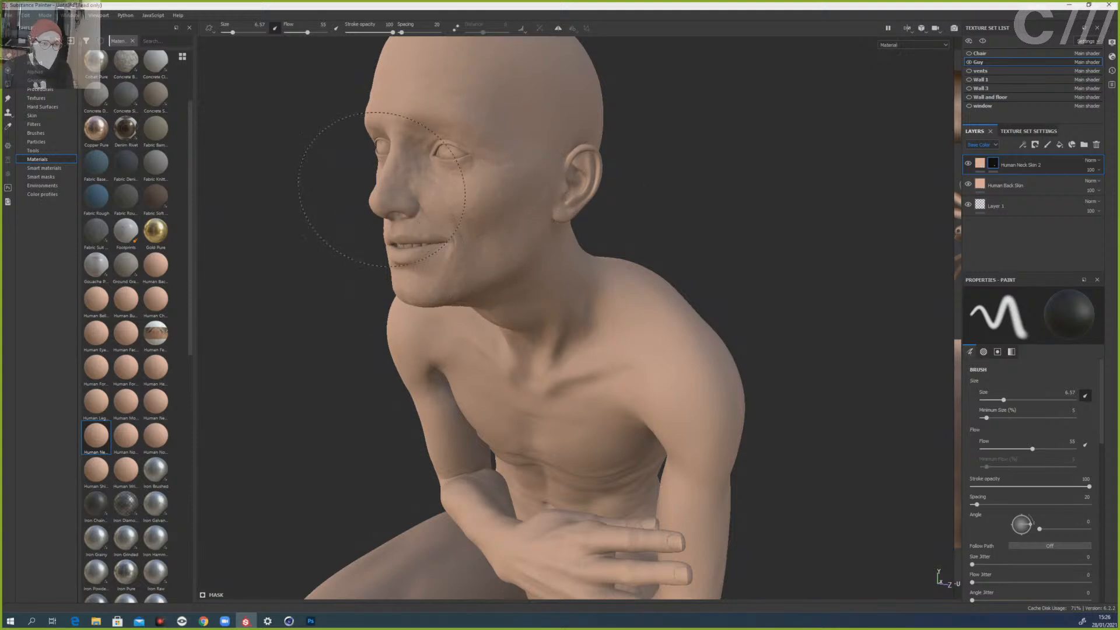
{"action": "key", "text": "x"}
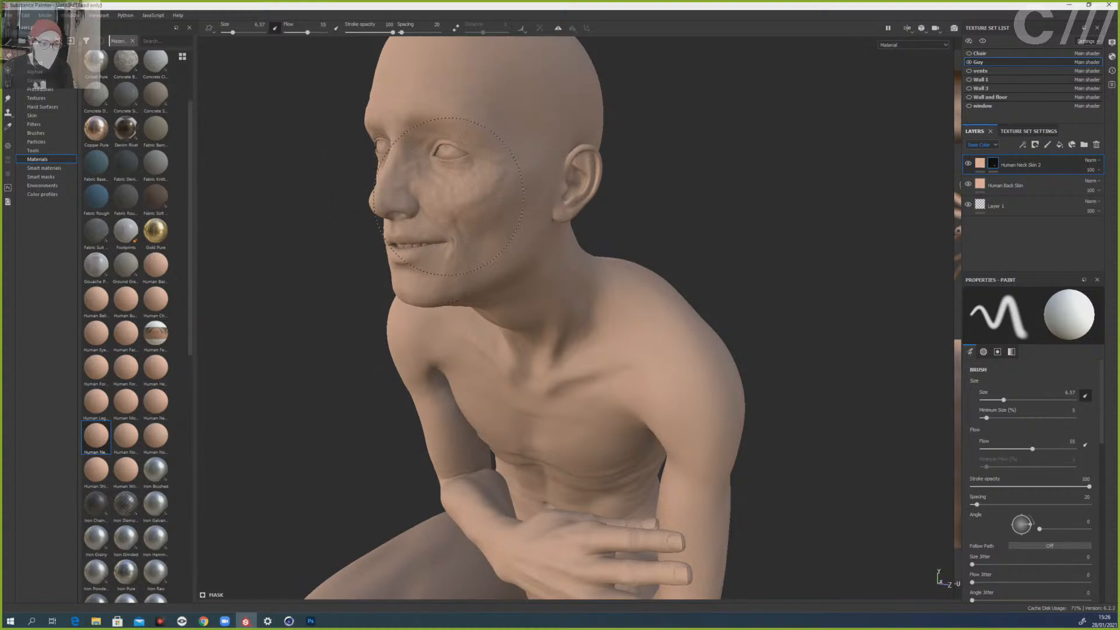
- Refine the neck skin mask across the face, jaw and neck, using white to add detail and black to soften it
{"action": "mouse_move", "coordinate": [310, 232]}
{"action": "left_mouse_down", "text": "alt"}
{"action": "mouse_move", "coordinate": [358, 252]}
{"action": "mouse_move", "coordinate": [496, 178]}
{"action": "left_mouse_up", "text": "alt"}
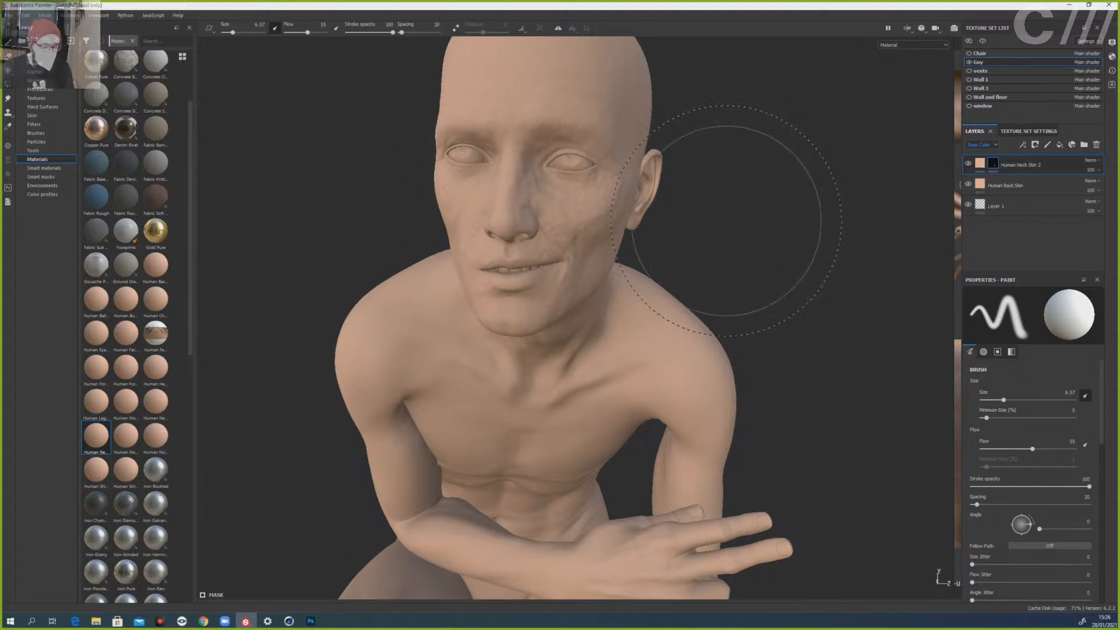
{"action": "left_click_drag", "start_coordinate": [726, 221], "coordinate": [595, 215], "text": "alt"}
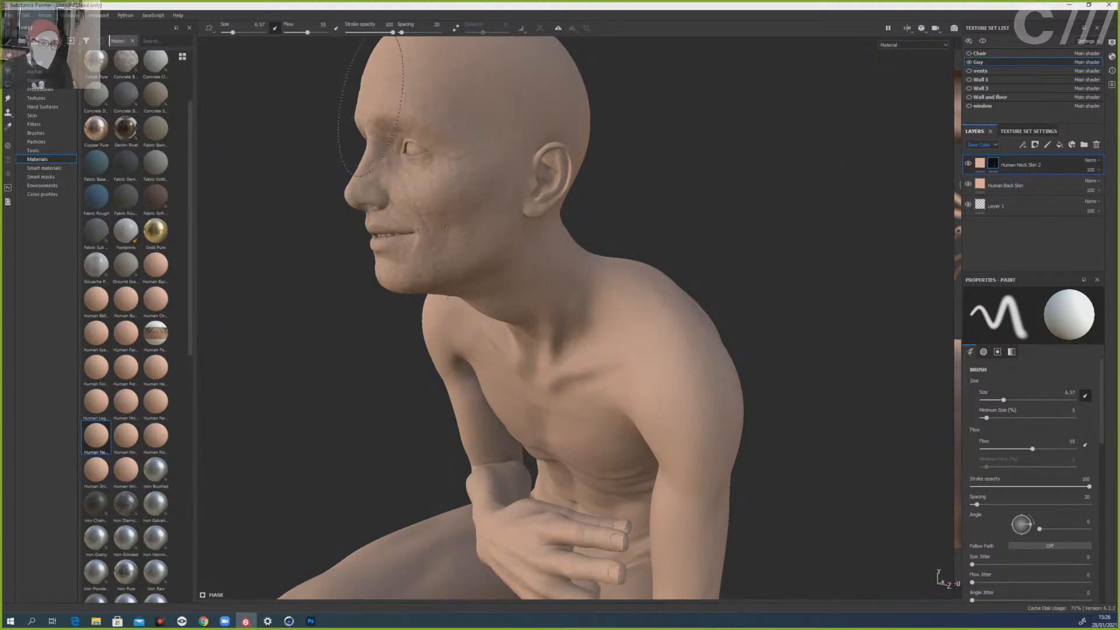
{"action": "mouse_move", "coordinate": [459, 218]}
{"action": "left_mouse_down", "text": "alt"}
{"action": "mouse_move", "coordinate": [313, 220]}
{"action": "mouse_move", "coordinate": [419, 221]}
{"action": "left_mouse_up", "text": "alt"}
{"action": "mouse_move", "coordinate": [567, 117]}
{"action": "left_mouse_down", "text": "alt"}
{"action": "mouse_move", "coordinate": [653, 218]}
{"action": "mouse_move", "coordinate": [578, 204]}
{"action": "left_mouse_up", "text": "alt"}
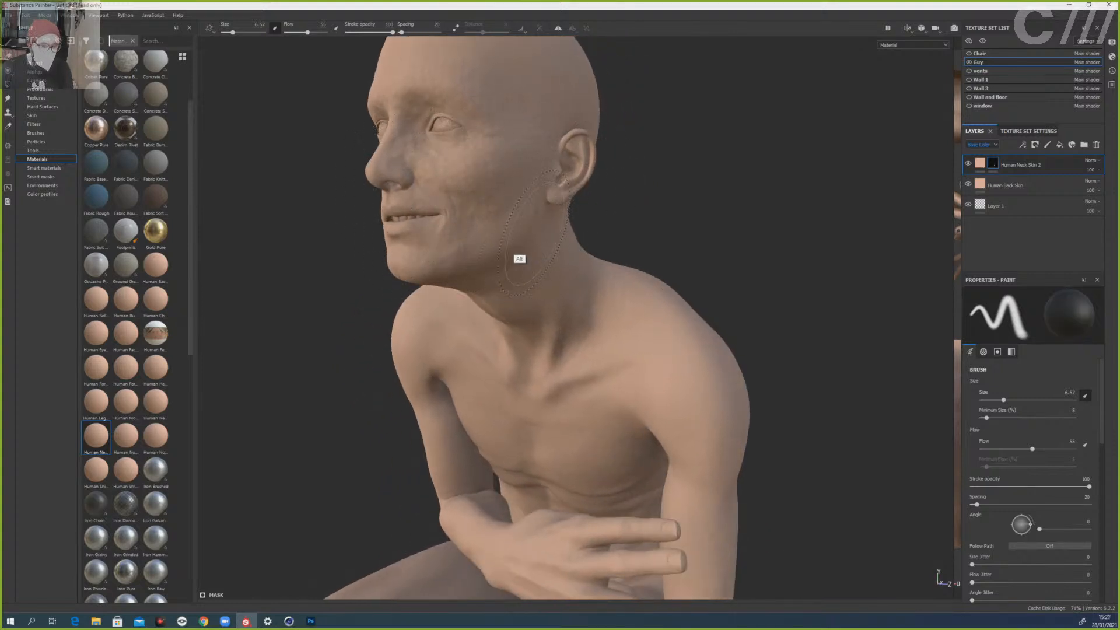
{"action": "left_click_drag", "start_coordinate": [516, 257], "coordinate": [604, 230], "text": "alt"}
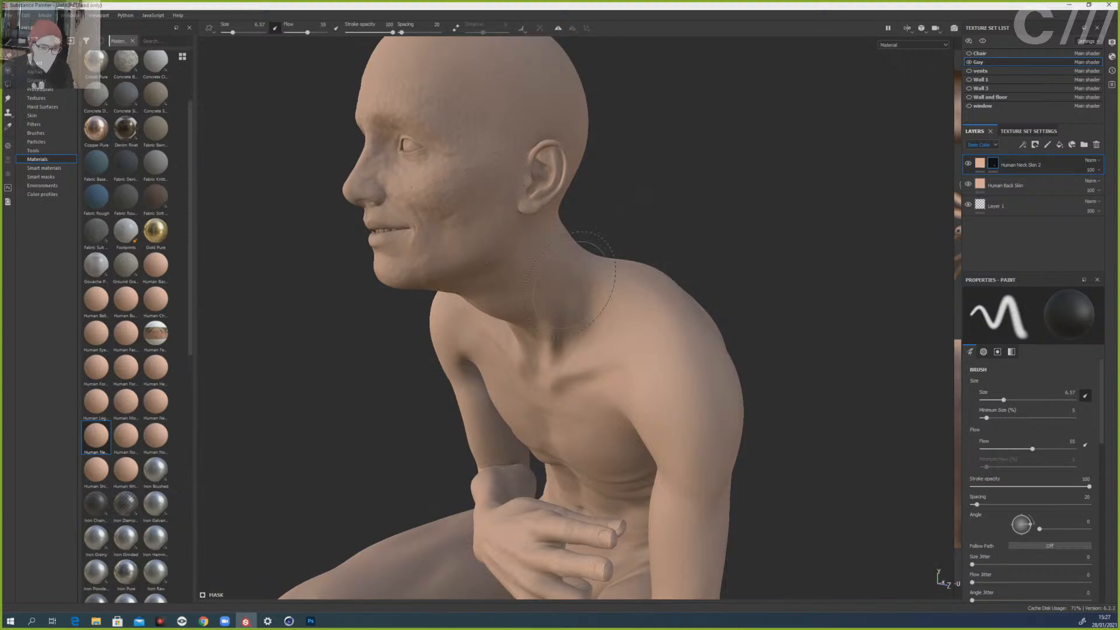
{"action": "mouse_move", "coordinate": [568, 283]}
{"action": "left_mouse_down", "text": "alt"}
{"action": "mouse_move", "coordinate": [380, 350]}
{"action": "mouse_move", "coordinate": [554, 393]}
{"action": "left_mouse_up", "text": "alt"}
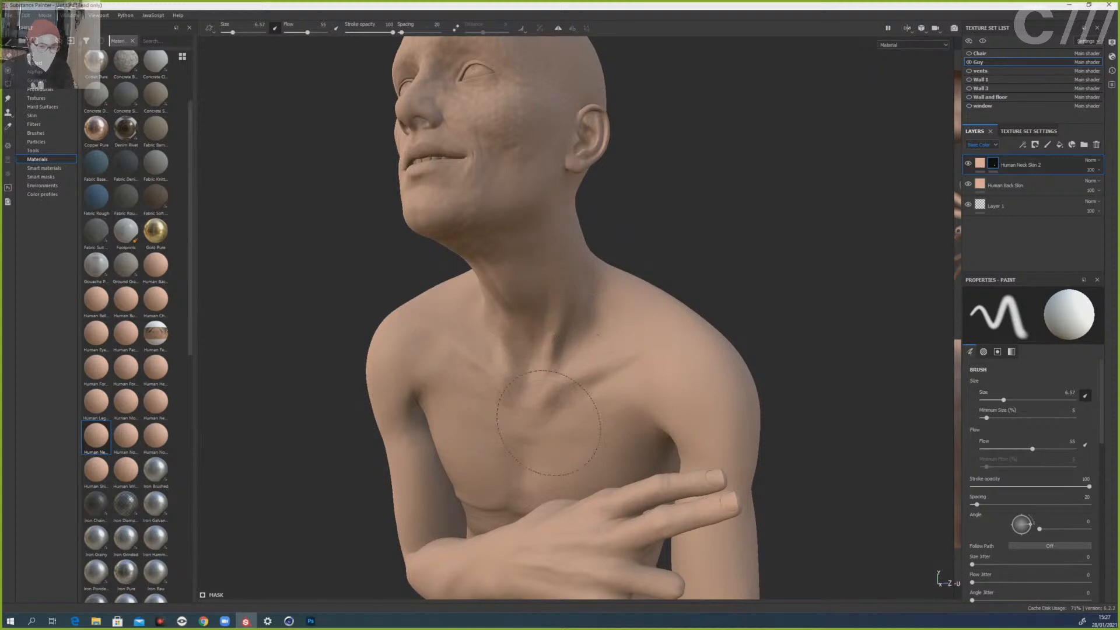
- Paint white on the neck skin mask over the figure's upper back and shoulder
{"action": "mouse_move", "coordinate": [812, 344]}
{"action": "left_mouse_down", "text": "alt"}
{"action": "mouse_move", "coordinate": [664, 393]}
{"action": "mouse_move", "coordinate": [790, 300]}
{"action": "mouse_move", "coordinate": [729, 319]}
{"action": "left_mouse_up", "text": "alt"}
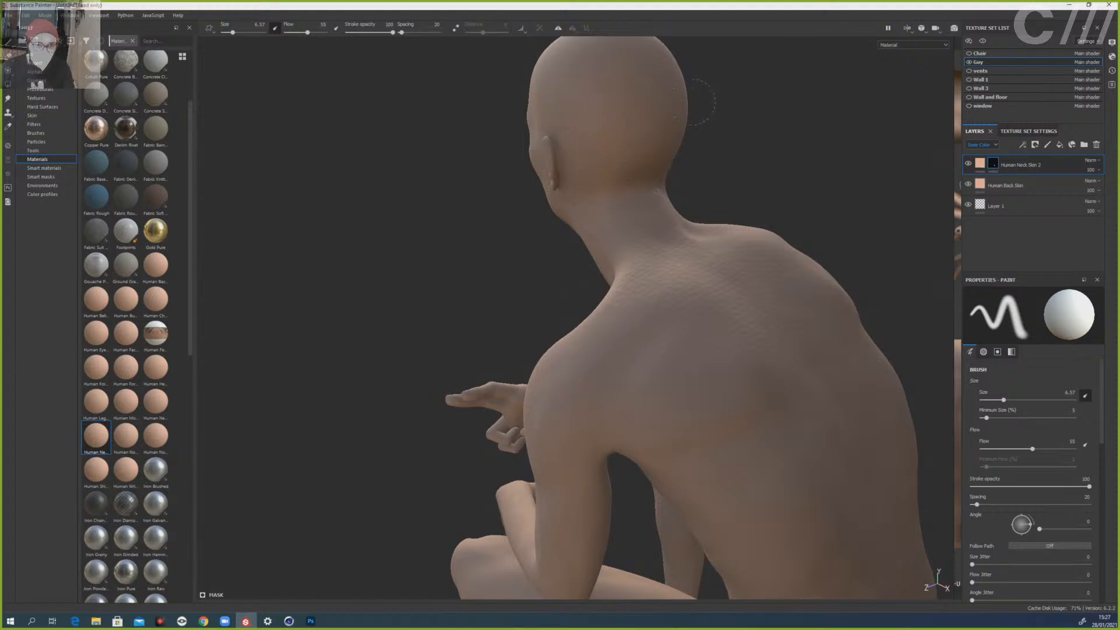
{"action": "left_click_drag", "start_coordinate": [419, 333], "coordinate": [608, 345], "text": "alt"}
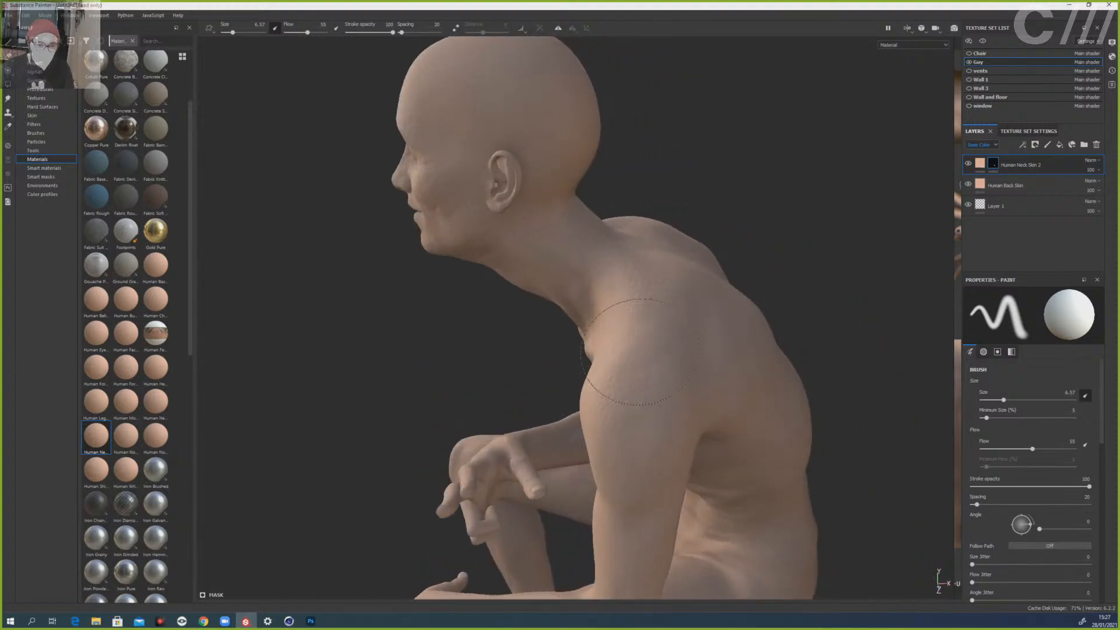
{"action": "left_click_drag", "start_coordinate": [461, 379], "coordinate": [538, 393], "text": "alt"}
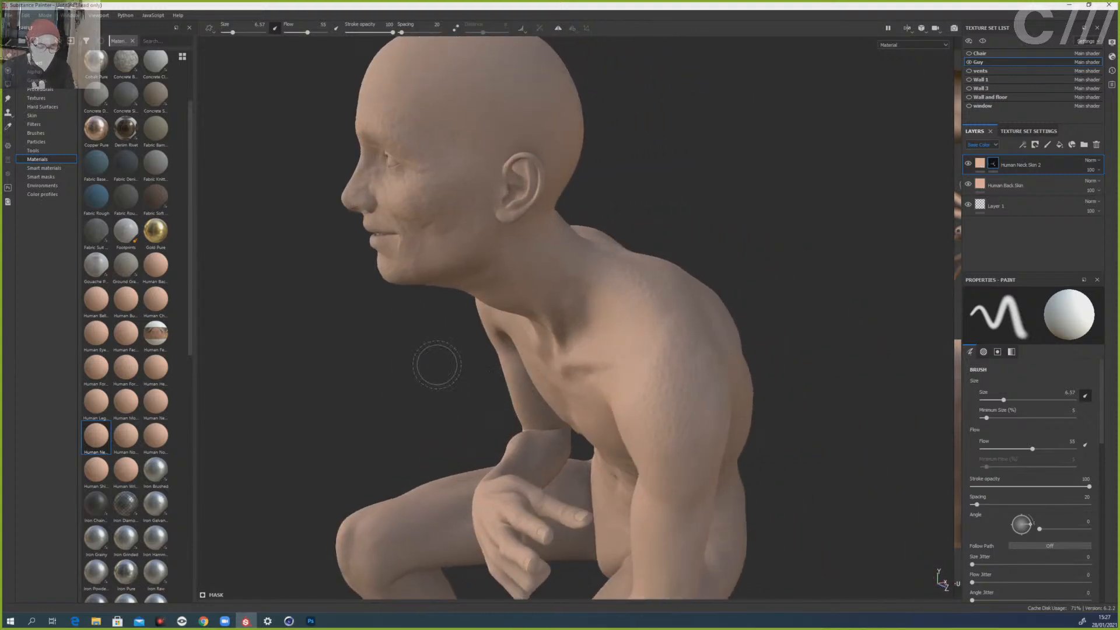
{"action": "mouse_move", "coordinate": [430, 417]}
{"action": "left_mouse_down", "text": "alt"}
{"action": "mouse_move", "coordinate": [402, 441]}
{"action": "mouse_move", "coordinate": [390, 370]}
{"action": "left_mouse_up", "text": "alt"}
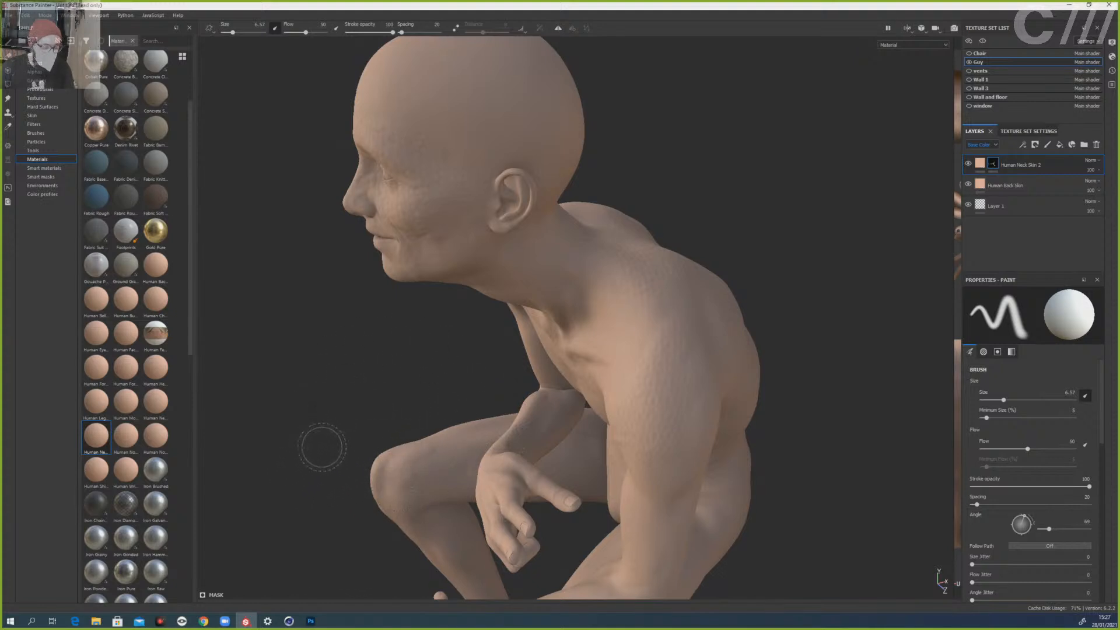
{"action": "mouse_move", "coordinate": [320, 450]}
{"action": "left_mouse_down", "text": "alt"}
{"action": "mouse_move", "coordinate": [325, 465]}
{"action": "mouse_move", "coordinate": [418, 475]}
{"action": "mouse_move", "coordinate": [434, 453]}
{"action": "left_mouse_up", "text": "alt"}
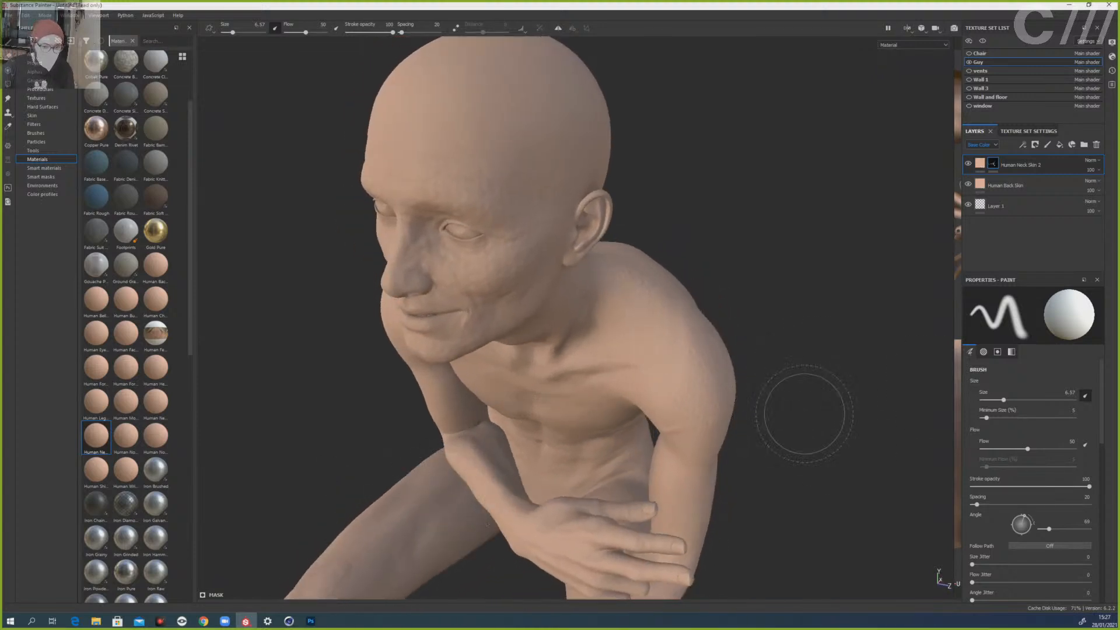
{"action": "mouse_move", "coordinate": [803, 414]}
{"action": "left_mouse_down", "text": "alt"}
{"action": "mouse_move", "coordinate": [807, 405]}
{"action": "mouse_move", "coordinate": [770, 463]}
{"action": "mouse_move", "coordinate": [805, 370]}
{"action": "mouse_move", "coordinate": [813, 267]}
{"action": "left_mouse_up", "text": "alt"}
- Continue painting white on the neck skin mask over the figure's lower body, including the legs and feet
{"action": "right_click", "coordinate": [770, 489]}
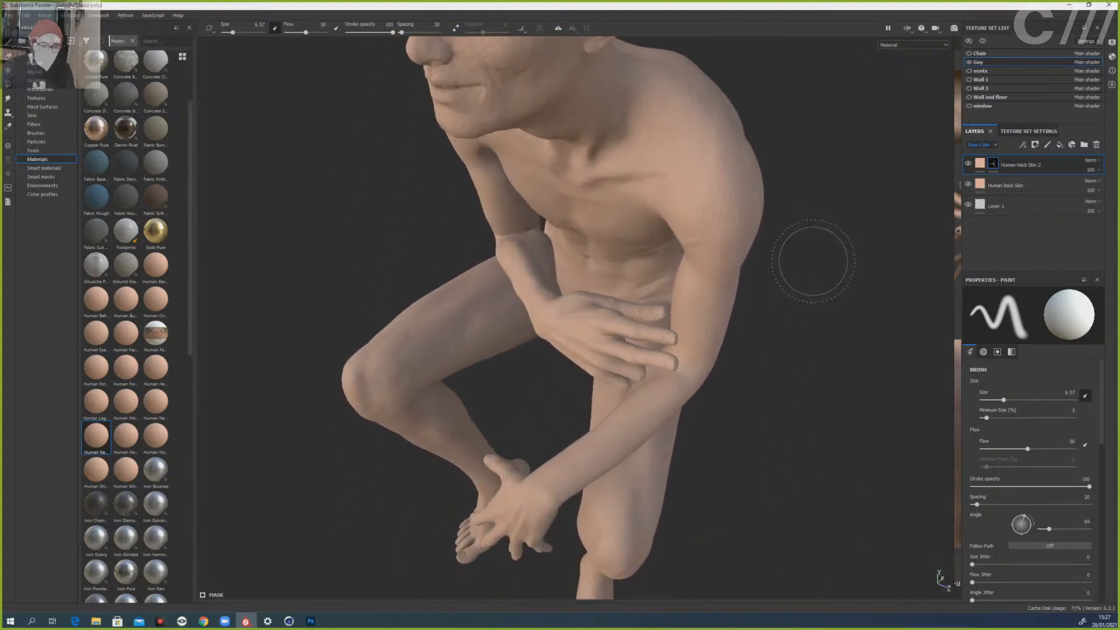
{"action": "scroll", "coordinate": [252, 521], "scroll_direction": "down", "scroll_amount": 8}
{"action": "scroll", "coordinate": [381, 364], "scroll_direction": "up", "scroll_amount": 1}
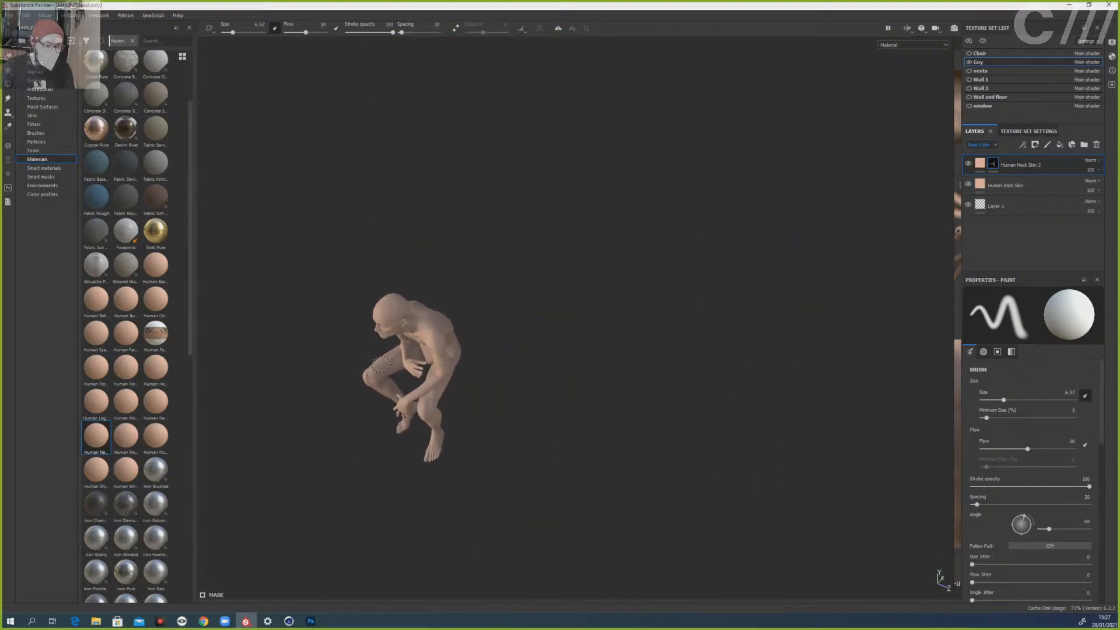
{"action": "scroll", "coordinate": [380, 364], "scroll_direction": "up", "scroll_amount": 5}
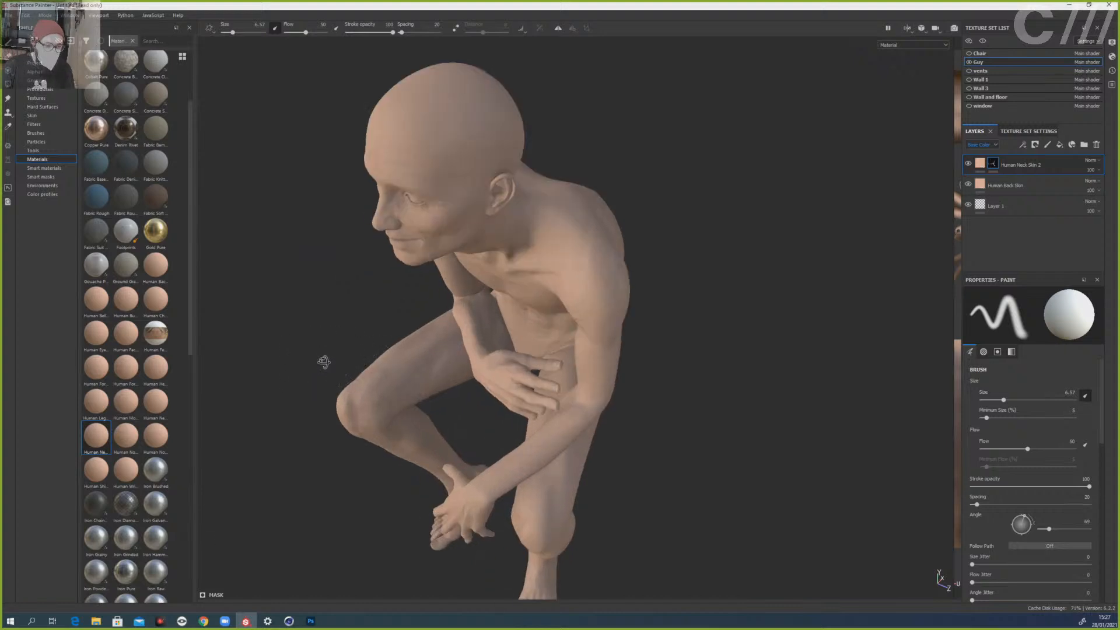
{"action": "left_click_drag", "start_coordinate": [323, 362], "coordinate": [356, 350], "text": "alt"}
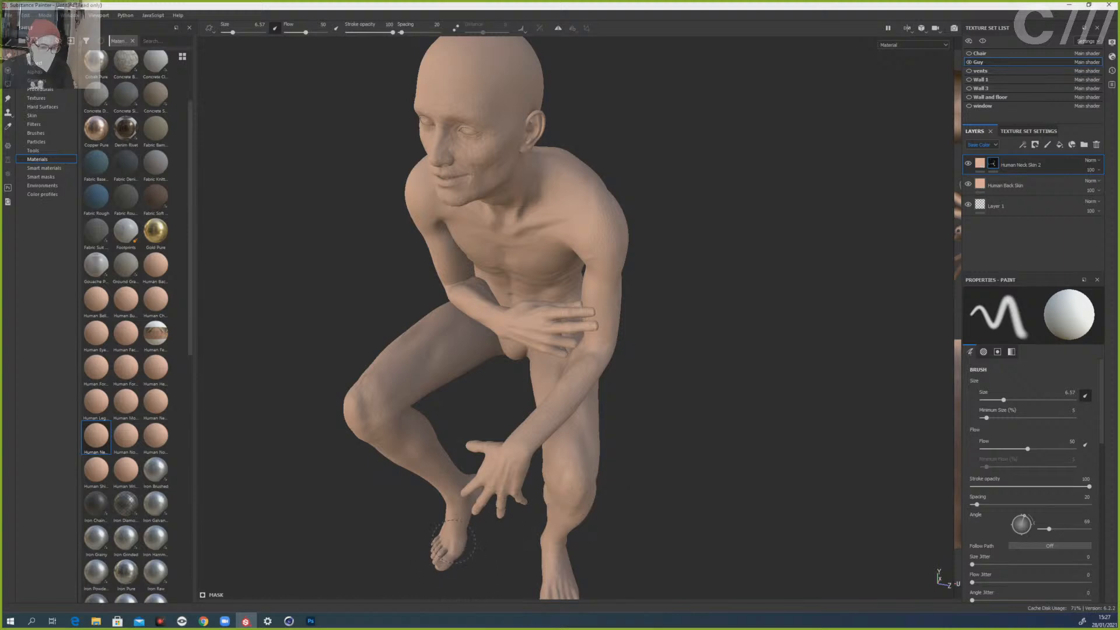
{"action": "mouse_move", "coordinate": [675, 461]}
{"action": "left_mouse_down", "text": "alt"}
{"action": "mouse_move", "coordinate": [663, 475]}
{"action": "mouse_move", "coordinate": [675, 500]}
{"action": "mouse_move", "coordinate": [694, 483]}
{"action": "left_mouse_up", "text": "alt"}
{"action": "middle_click_drag", "start_coordinate": [692, 488], "coordinate": [690, 342], "text": "alt"}
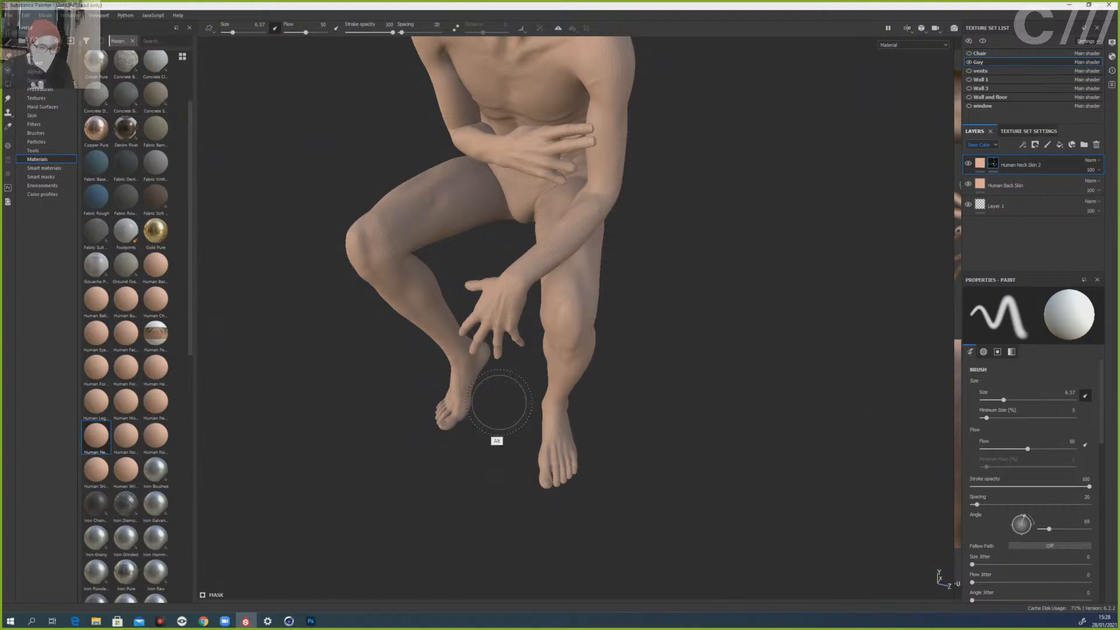
{"action": "mouse_move", "coordinate": [500, 400]}
{"action": "left_mouse_down", "text": "alt"}
{"action": "mouse_move", "coordinate": [592, 393]}
{"action": "mouse_move", "coordinate": [653, 307]}
{"action": "left_mouse_up", "text": "alt"}
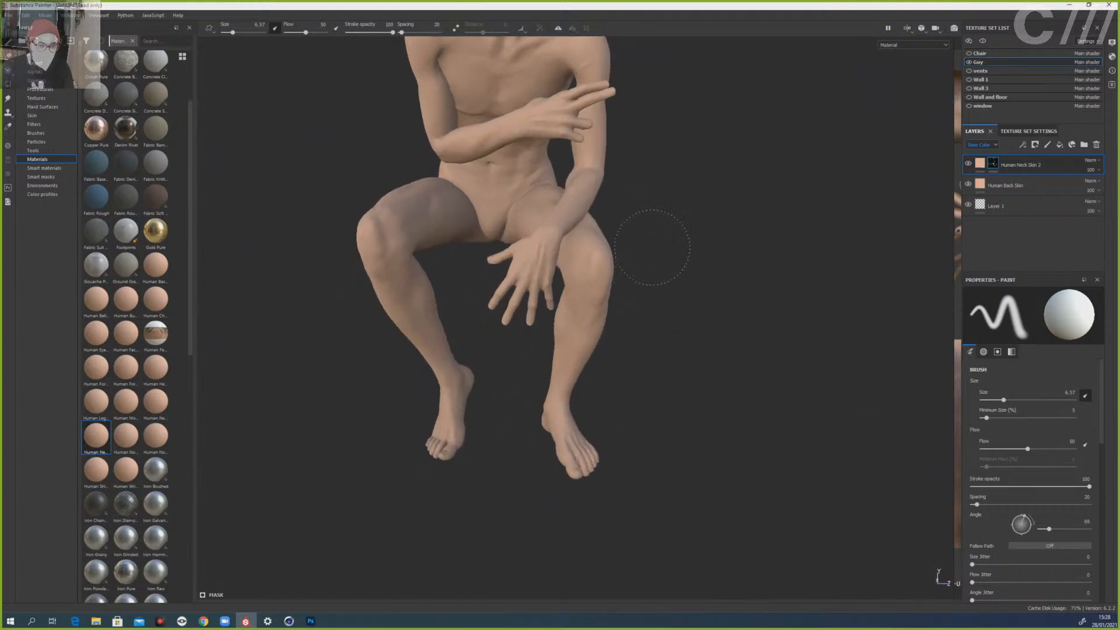
{"action": "mouse_move", "coordinate": [649, 250]}
{"action": "left_mouse_down", "text": "alt"}
{"action": "mouse_move", "coordinate": [665, 248]}
{"action": "mouse_move", "coordinate": [662, 162]}
{"action": "mouse_move", "coordinate": [670, 168]}
{"action": "left_mouse_up", "text": "alt"}
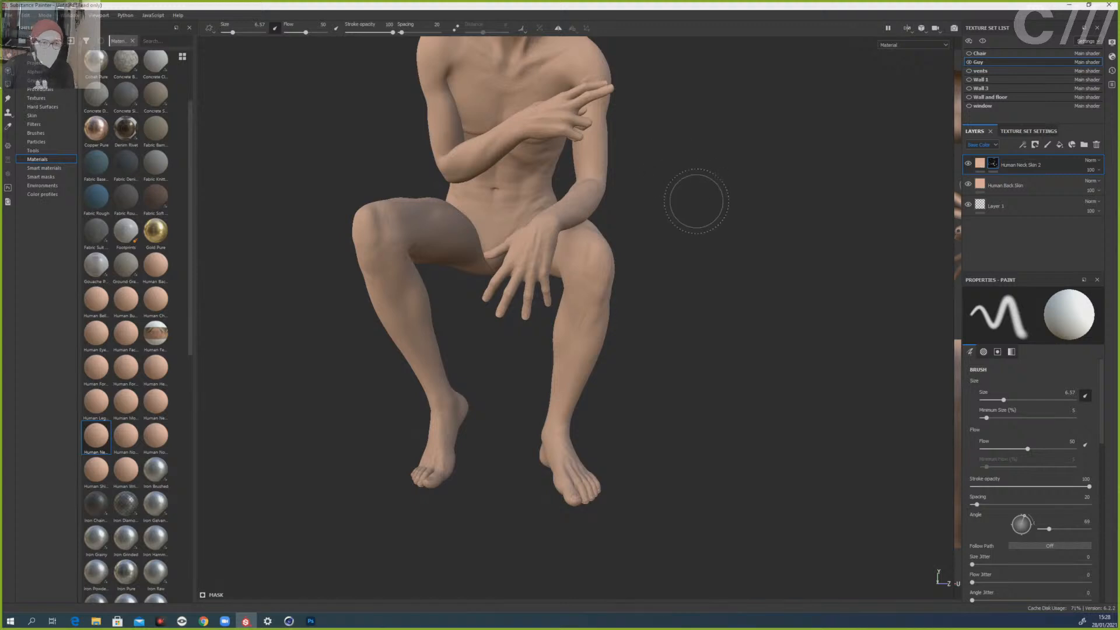
{"action": "middle_click_drag", "start_coordinate": [698, 217], "coordinate": [695, 406], "text": "alt"}
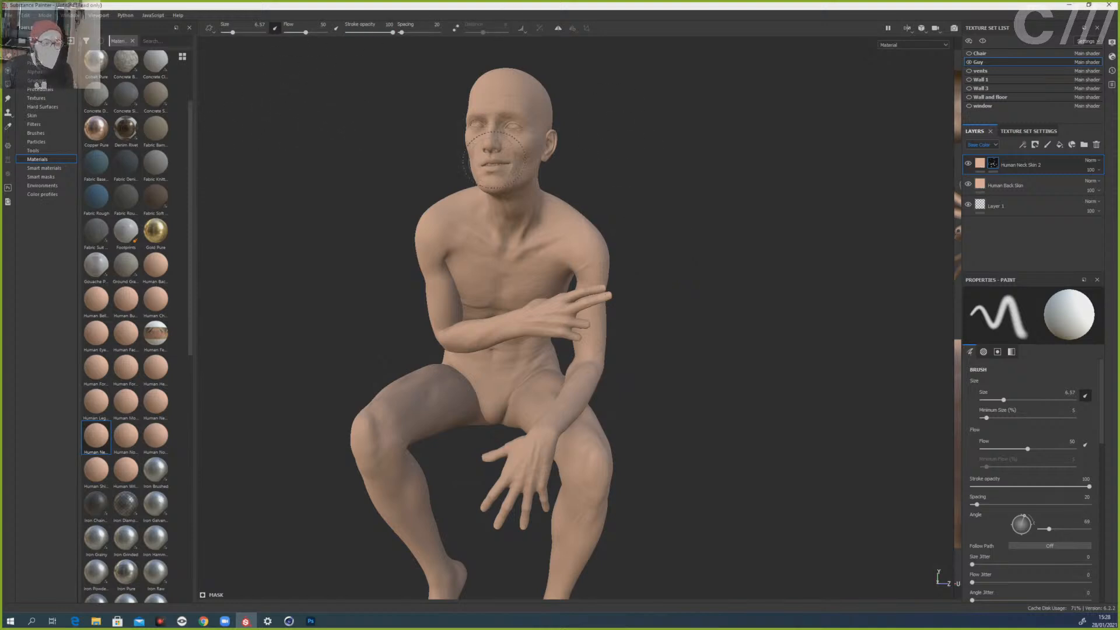
- Group the Human Neck Skin 2 and Human Back Skin layers into a folder and hide that folder
{"action": "left_click", "coordinate": [1008, 185]}
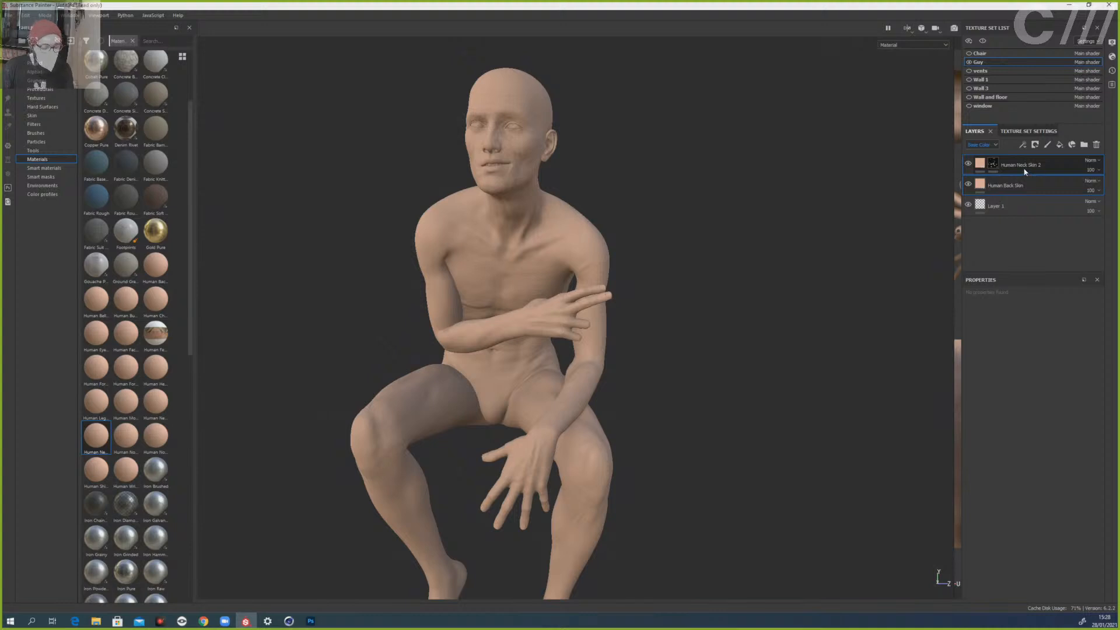
{"action": "key", "text": "ctrl+g"}
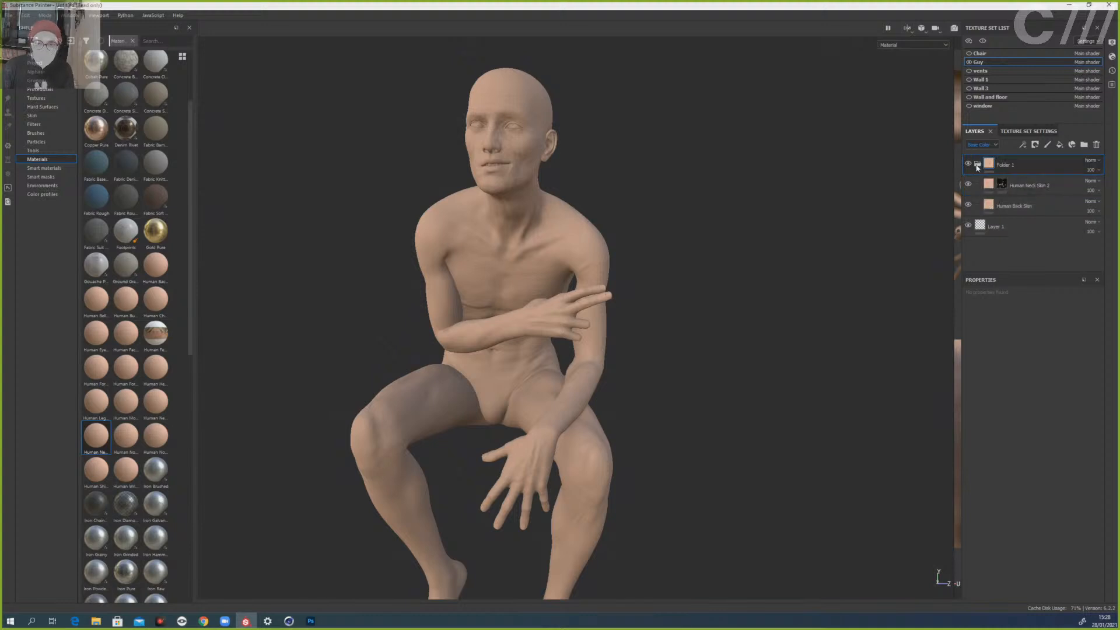
{"action": "left_click", "coordinate": [969, 165]}
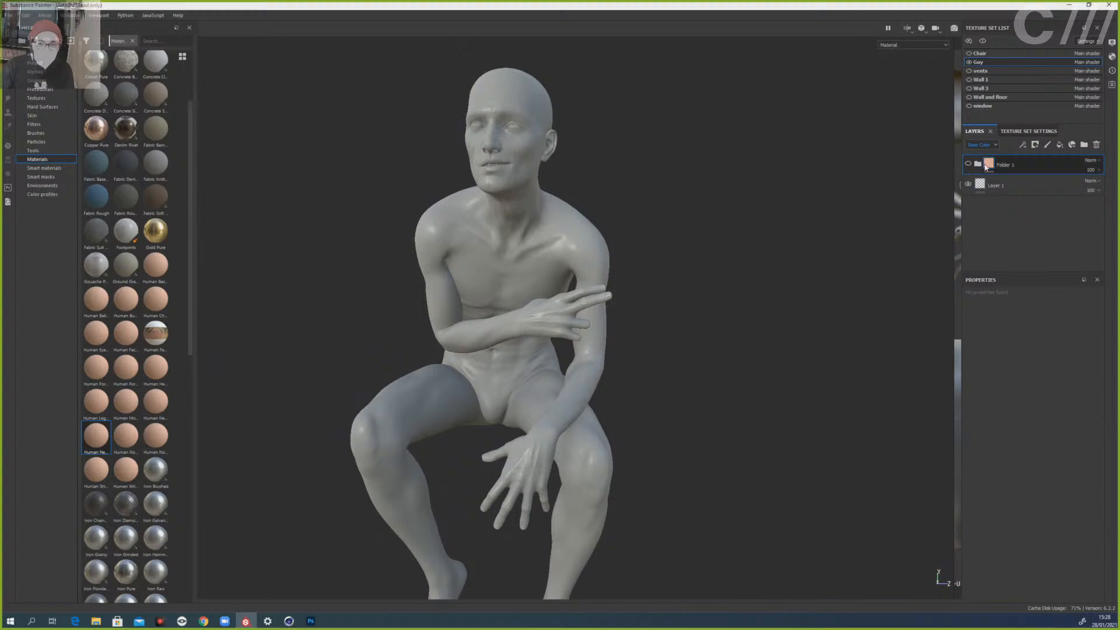
- Search the smart materials for "skin" and apply the Skin Face smart material to the figure
{"action": "left_click", "coordinate": [50, 169]}
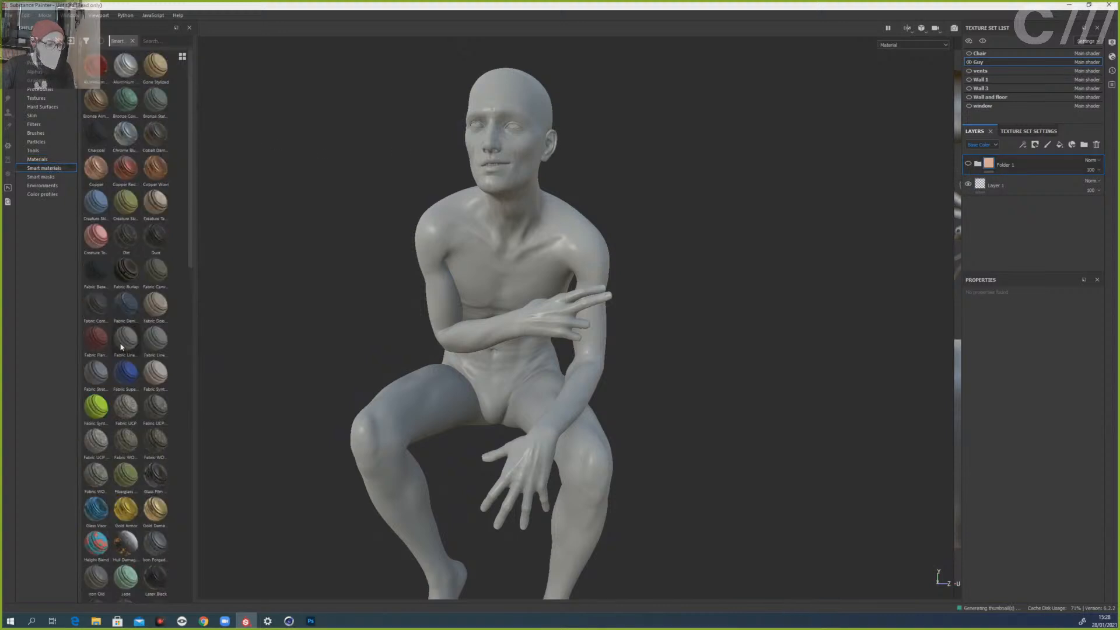
{"action": "scroll", "coordinate": [113, 282], "scroll_direction": "up", "scroll_amount": 5}
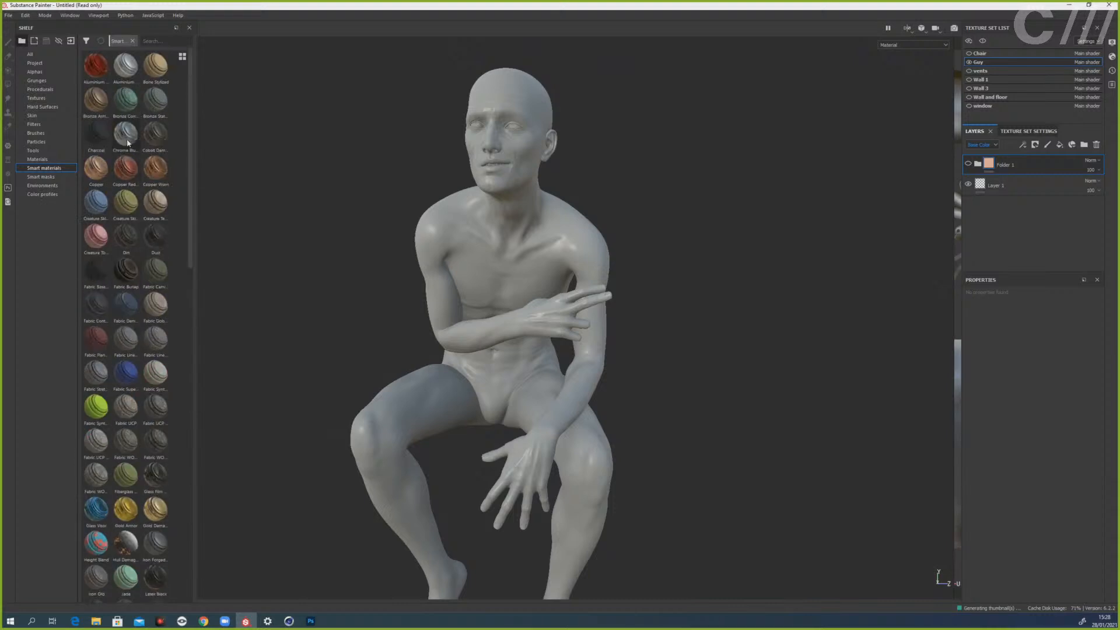
{"action": "left_click", "coordinate": [155, 46]}
{"action": "type", "text": "skin"}
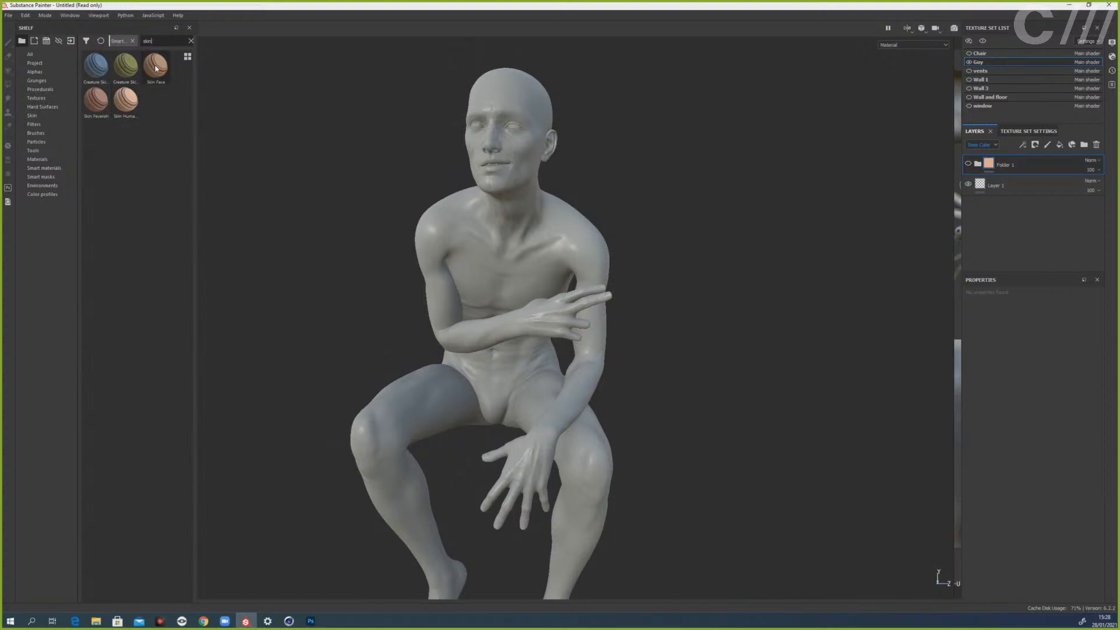
{"action": "mouse_move", "coordinate": [156, 68]}
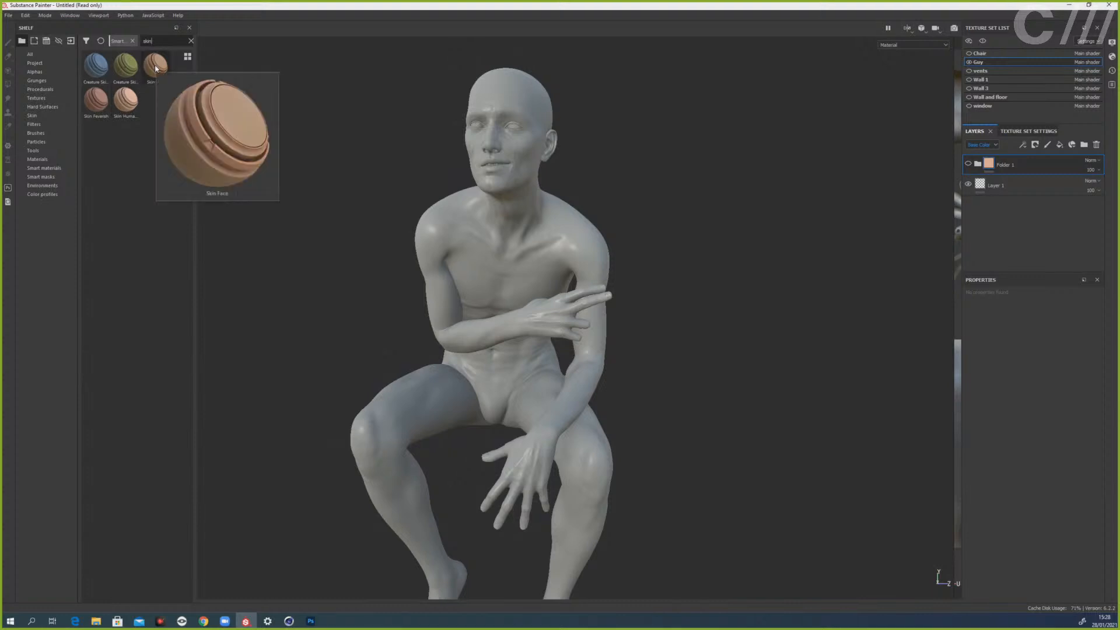
{"action": "left_click_drag", "start_coordinate": [155, 69], "coordinate": [493, 262]}
{"action": "left_click_drag", "start_coordinate": [704, 263], "coordinate": [654, 275], "text": "alt"}
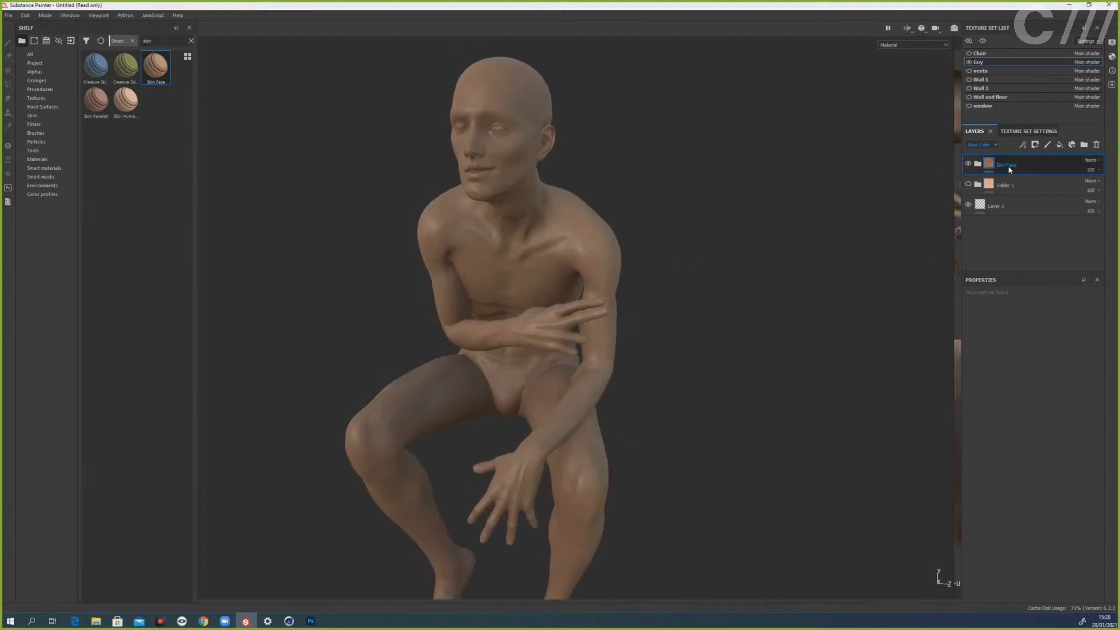
- Expand the Skin Face smart material's folder and examine its layers and their effect on the figure
{"action": "left_click", "coordinate": [979, 165]}
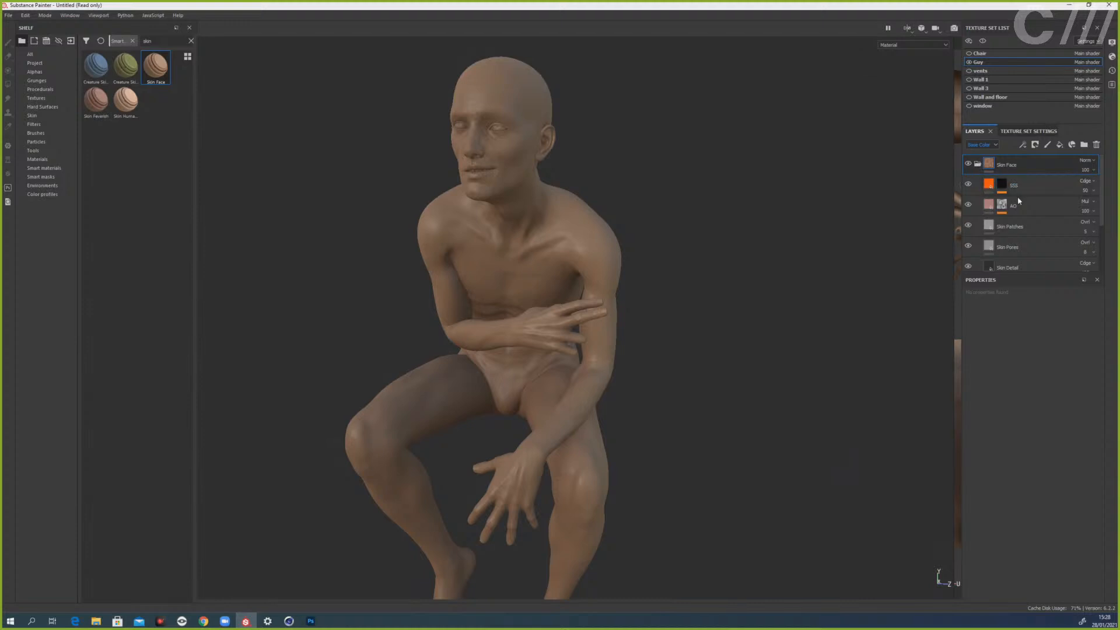
{"action": "scroll", "coordinate": [1017, 196], "scroll_direction": "down", "scroll_amount": 3}
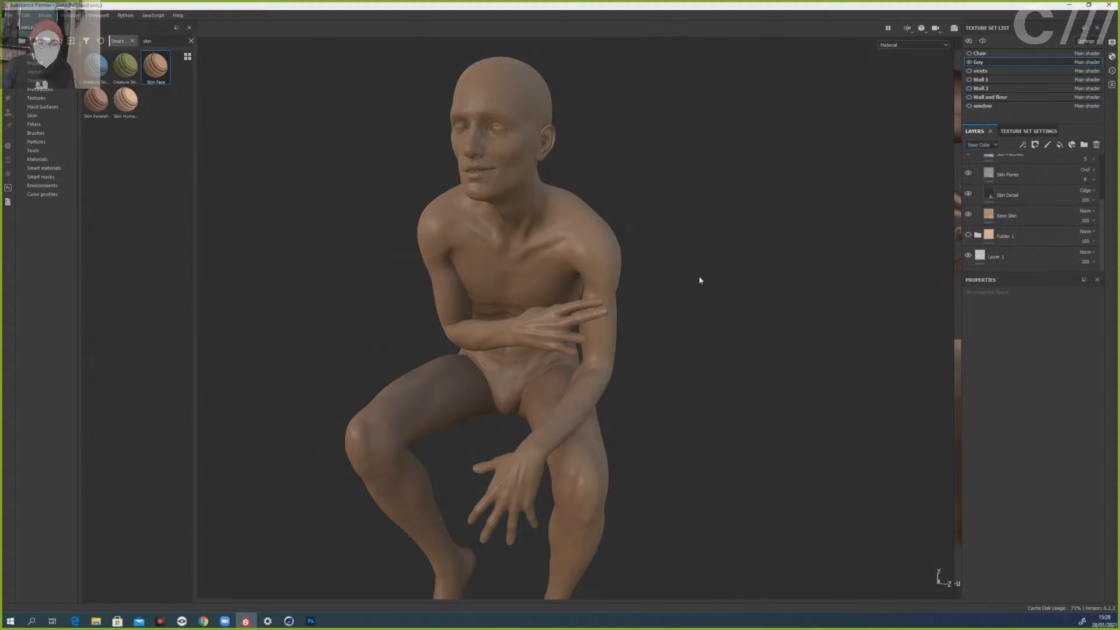
{"action": "left_click_drag", "start_coordinate": [703, 241], "coordinate": [665, 254], "text": "alt"}
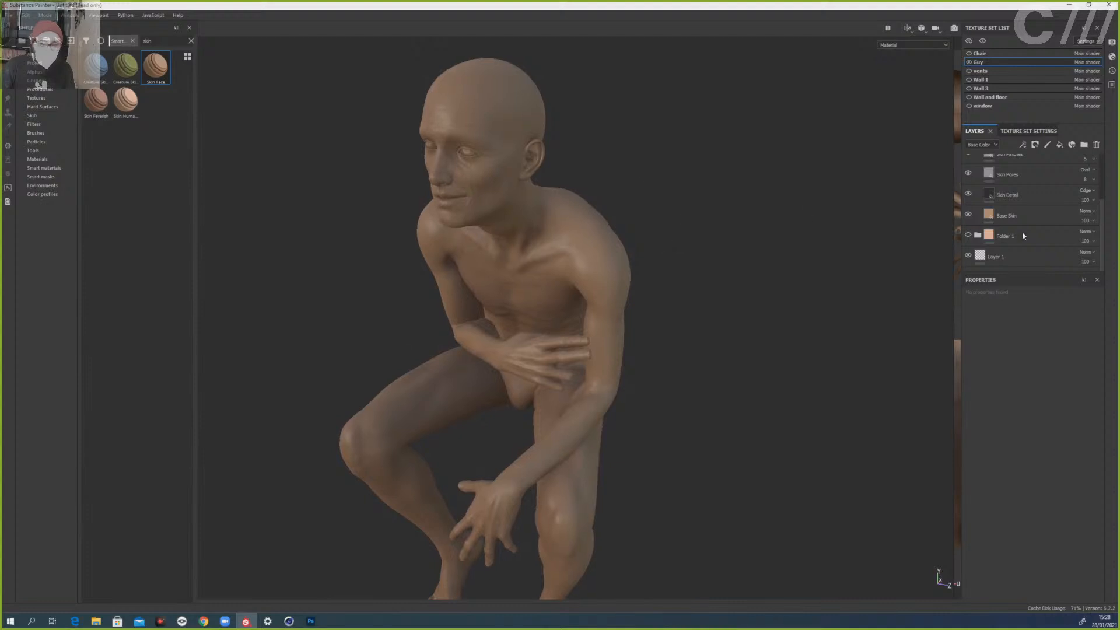
{"action": "left_click", "coordinate": [977, 235]}
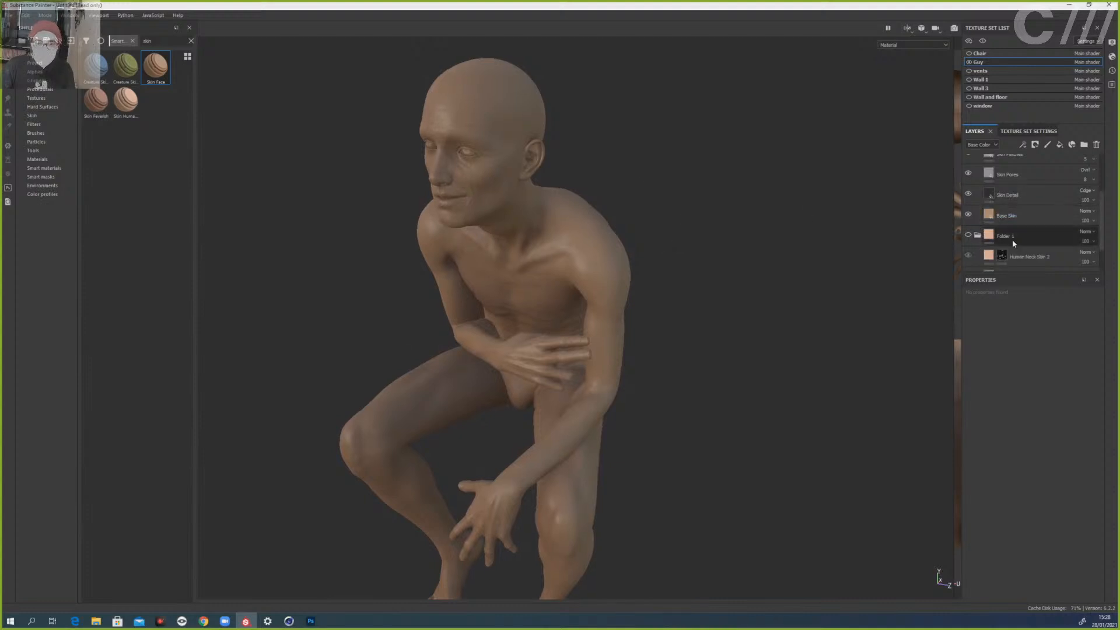
{"action": "left_click", "coordinate": [1010, 238]}
{"action": "left_click", "coordinate": [977, 235]}
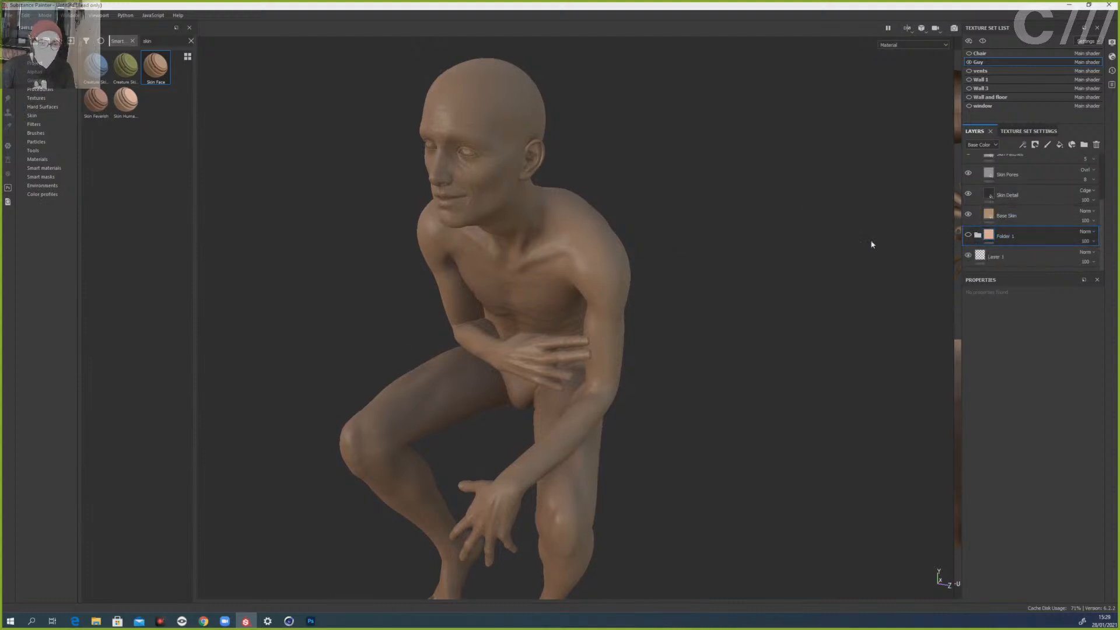
- Change the base color of the smart material's Base Skin layer to a lighter, paler beige
{"action": "mouse_move", "coordinate": [656, 228]}
{"action": "left_mouse_down", "text": "alt"}
{"action": "mouse_move", "coordinate": [624, 216]}
{"action": "mouse_move", "coordinate": [636, 222]}
{"action": "left_mouse_up", "text": "alt"}
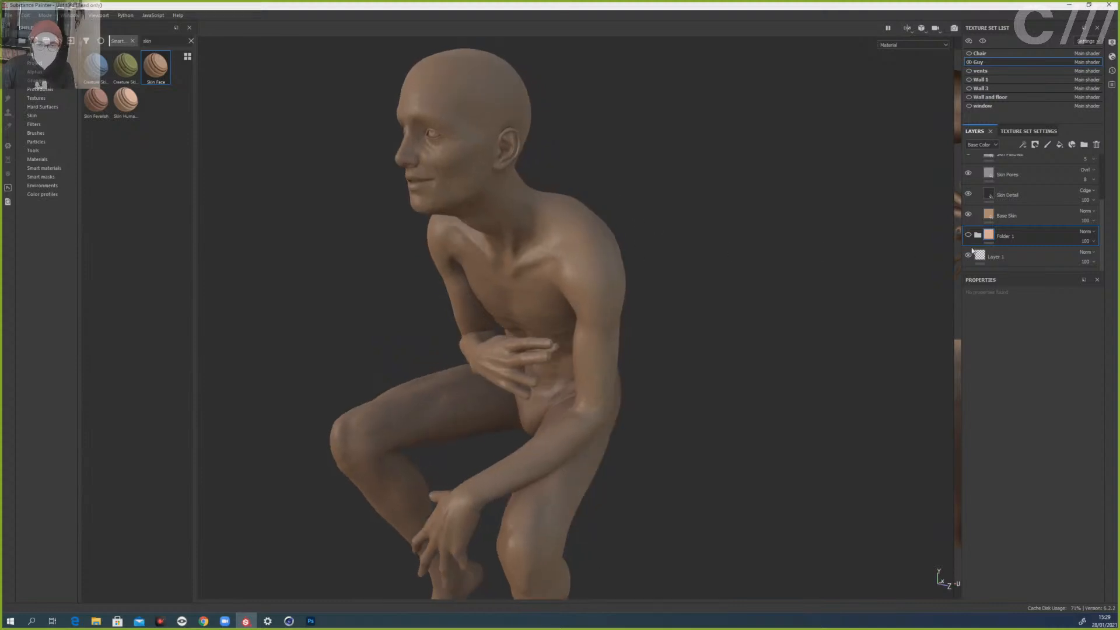
{"action": "left_click", "coordinate": [1007, 216]}
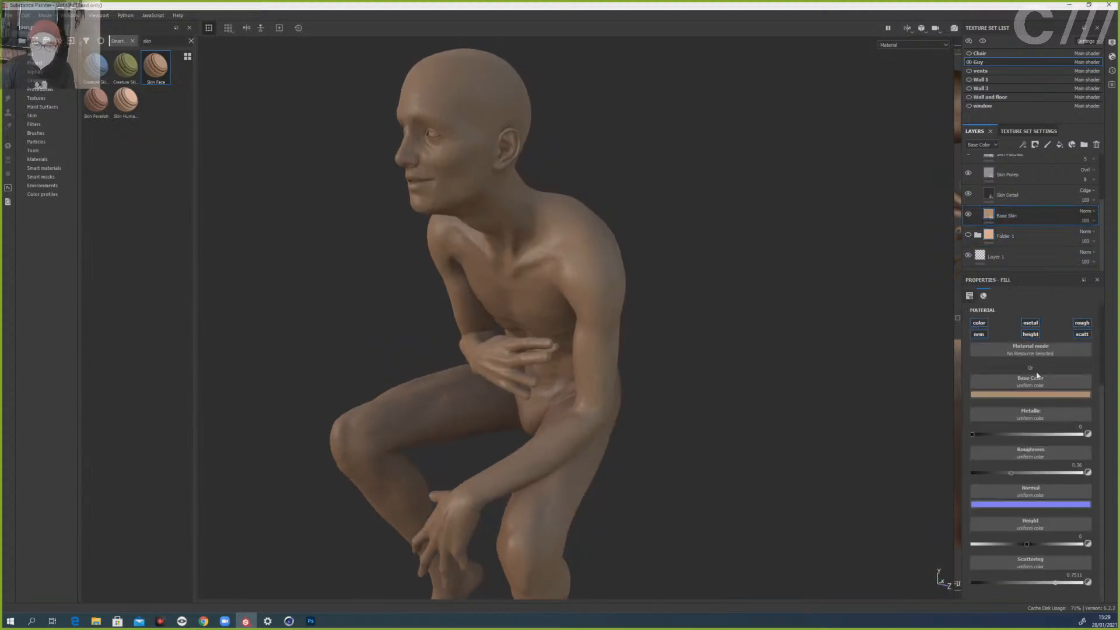
{"action": "left_click", "coordinate": [1031, 395]}
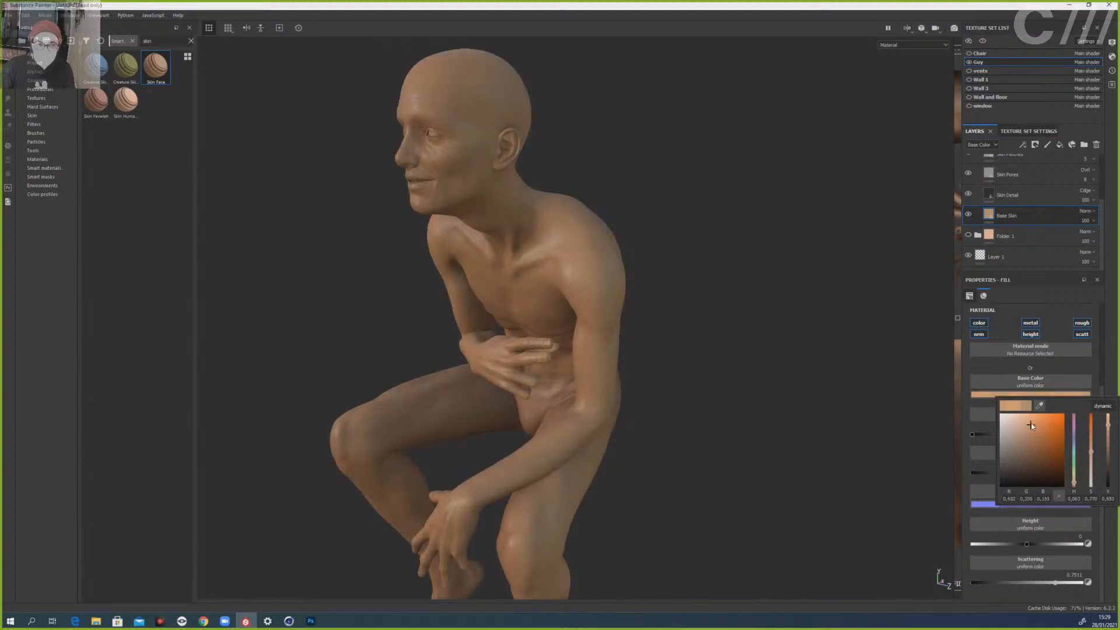
{"action": "left_click", "coordinate": [1019, 426]}
{"action": "left_click_drag", "start_coordinate": [1019, 427], "coordinate": [1017, 422]}
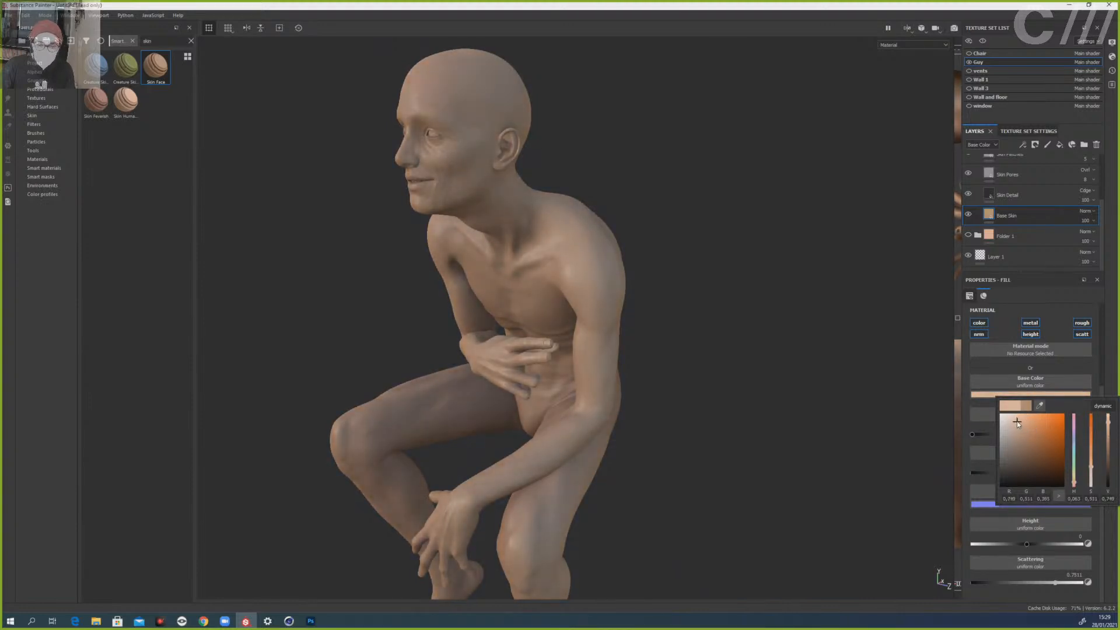
{"action": "left_click", "coordinate": [730, 236]}
{"action": "left_click_drag", "start_coordinate": [707, 233], "coordinate": [649, 260], "text": "alt"}
{"action": "right_click_drag", "start_coordinate": [649, 261], "coordinate": [690, 200], "text": "alt"}
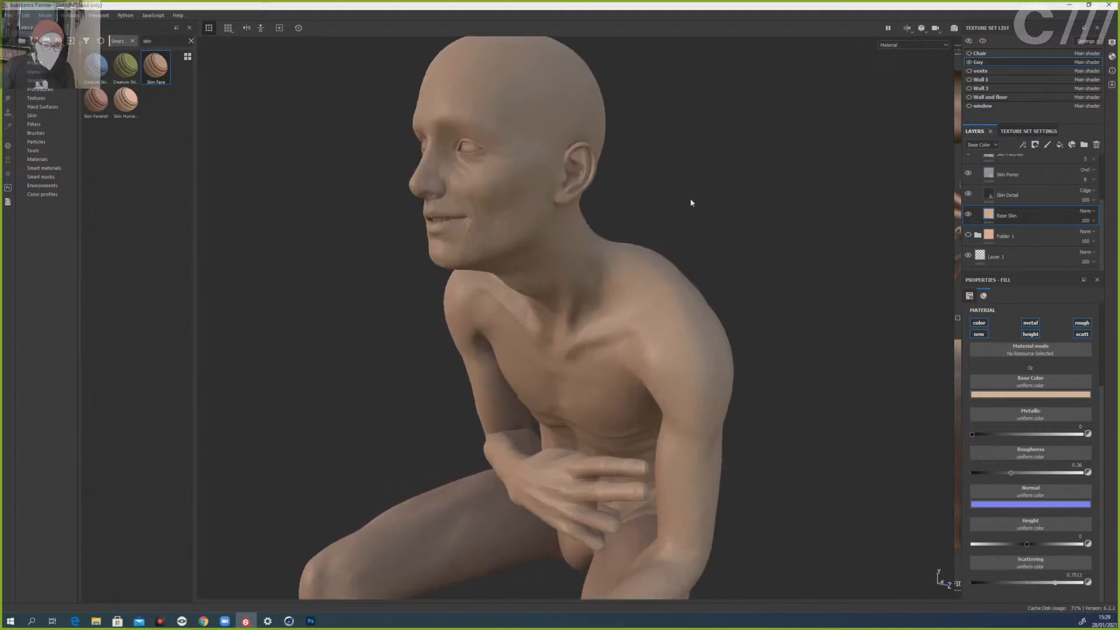
{"action": "middle_click_drag", "start_coordinate": [690, 201], "coordinate": [734, 251], "text": "alt"}
{"action": "scroll", "coordinate": [1004, 245], "scroll_direction": "up", "scroll_amount": 3}
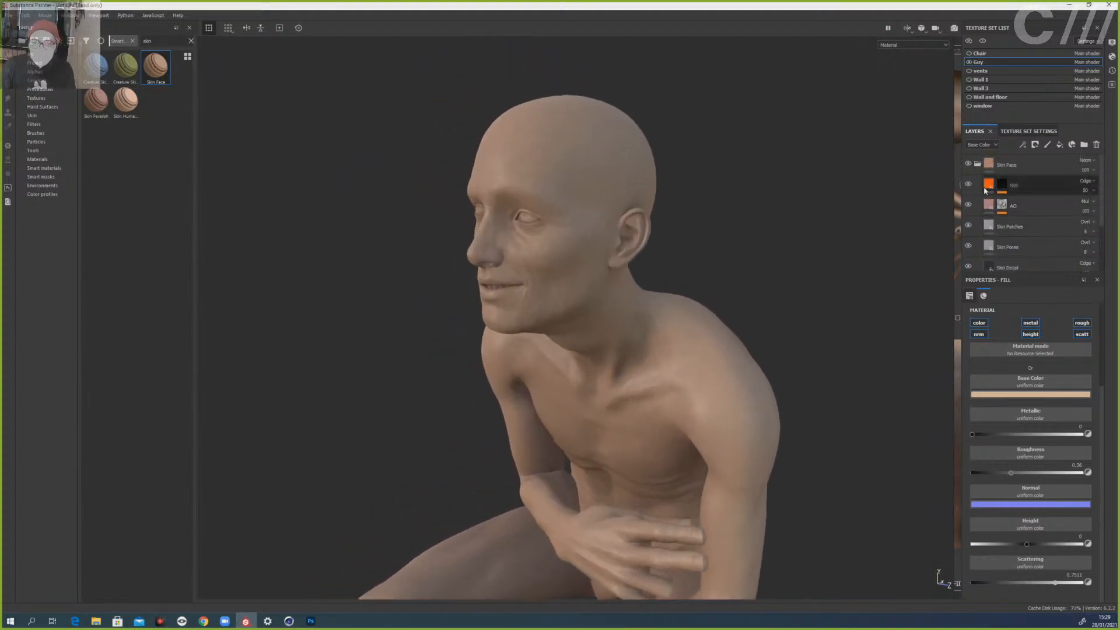
- Collapse the Skin Face folder and add a fill layer with a red base color above it
{"action": "left_click", "coordinate": [978, 164]}
{"action": "left_click", "coordinate": [1011, 165]}
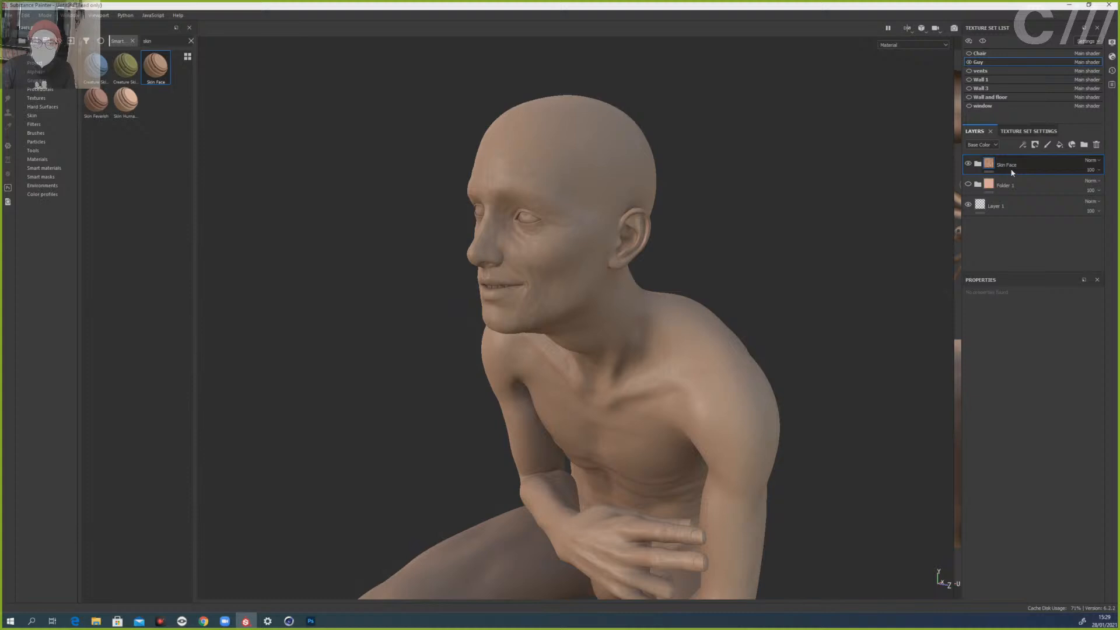
{"action": "left_click", "coordinate": [1059, 146]}
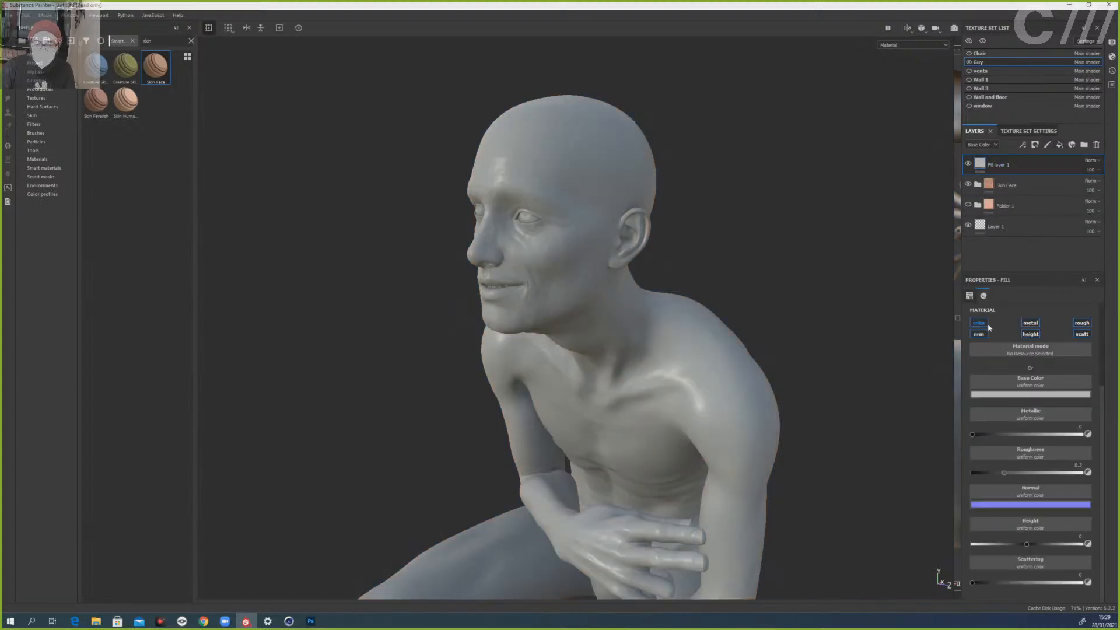
{"action": "left_click", "coordinate": [1002, 395]}
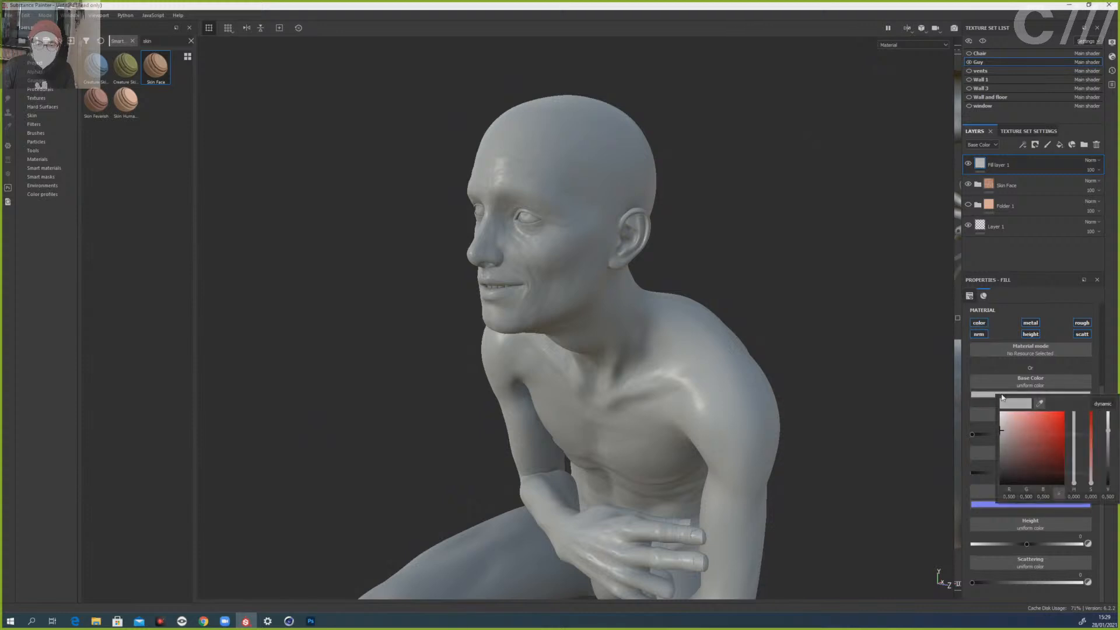
{"action": "left_click", "coordinate": [1008, 418]}
{"action": "left_click", "coordinate": [1031, 322]}
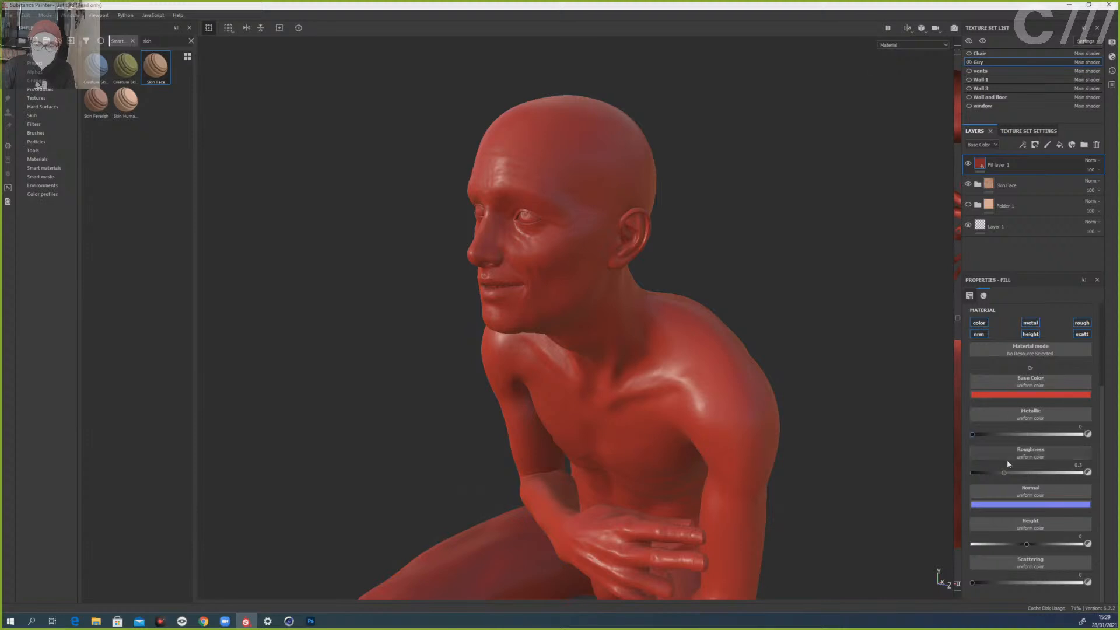
- Try the fill layer's material values, setting roughness to 0.2918 and scattering to 0.4864
{"action": "mouse_move", "coordinate": [972, 434]}
{"action": "left_mouse_down"}
{"action": "mouse_move", "coordinate": [1104, 439]}
{"action": "mouse_move", "coordinate": [965, 427]}
{"action": "left_mouse_up"}
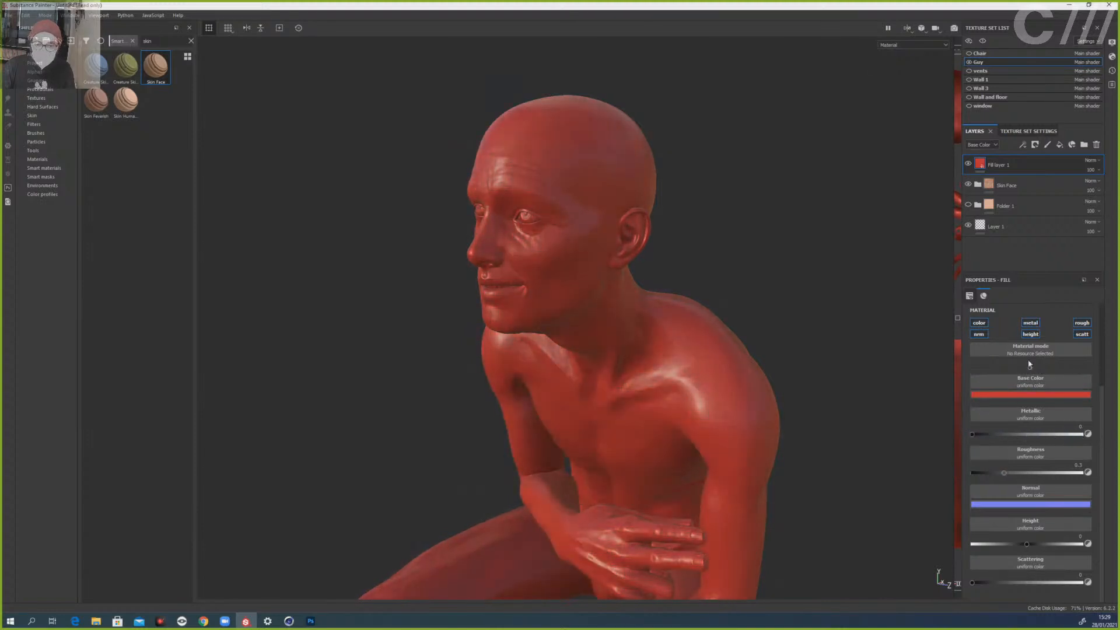
{"action": "mouse_move", "coordinate": [1004, 473]}
{"action": "left_mouse_down"}
{"action": "mouse_move", "coordinate": [977, 473]}
{"action": "mouse_move", "coordinate": [1003, 474]}
{"action": "left_mouse_up"}
{"action": "mouse_move", "coordinate": [1027, 544]}
{"action": "left_mouse_down"}
{"action": "mouse_move", "coordinate": [1065, 544]}
{"action": "mouse_move", "coordinate": [1027, 544]}
{"action": "left_mouse_up"}
{"action": "left_click", "coordinate": [1024, 582]}
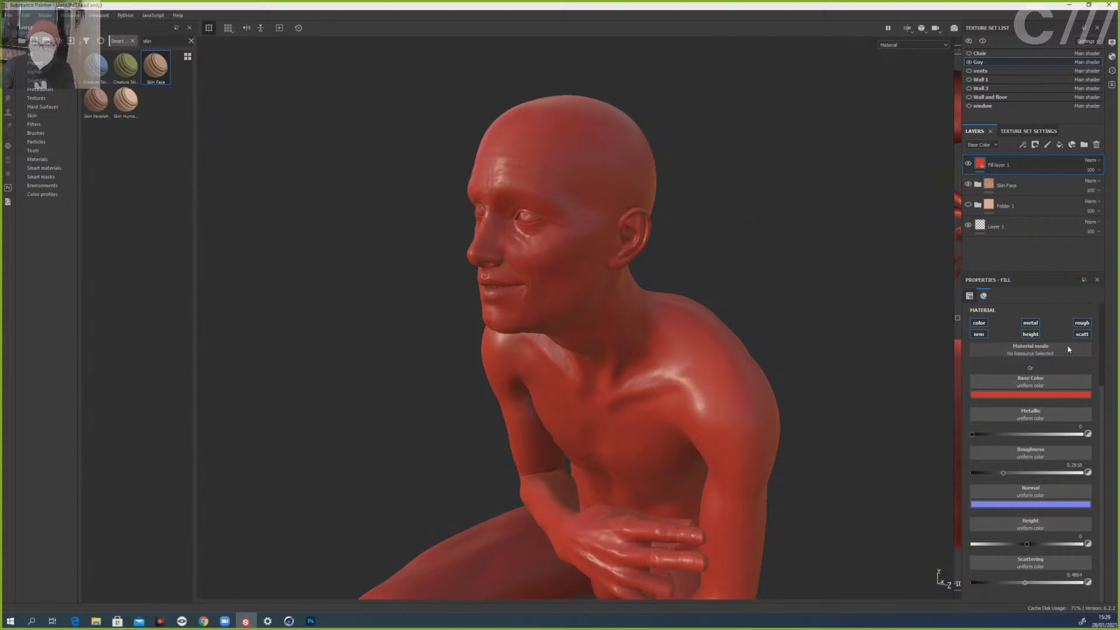
- Disable every channel of the fill layer except scattering and set its scattering to about 0.5
{"action": "left_click", "coordinate": [978, 322]}
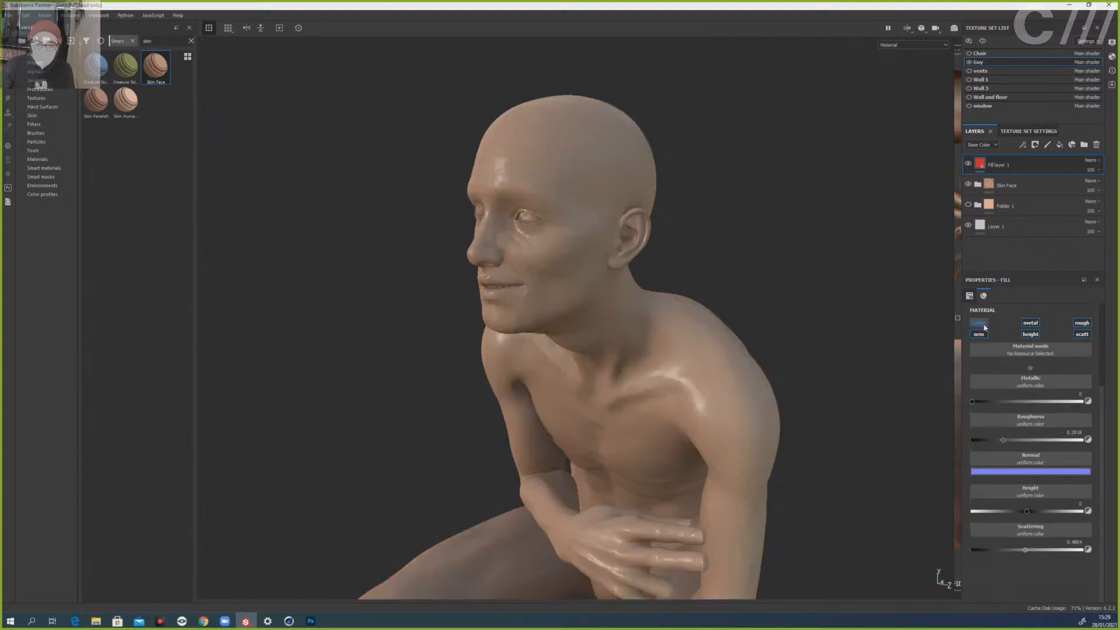
{"action": "left_click", "coordinate": [1030, 323]}
{"action": "left_click", "coordinate": [1082, 323]}
{"action": "left_click", "coordinate": [978, 334]}
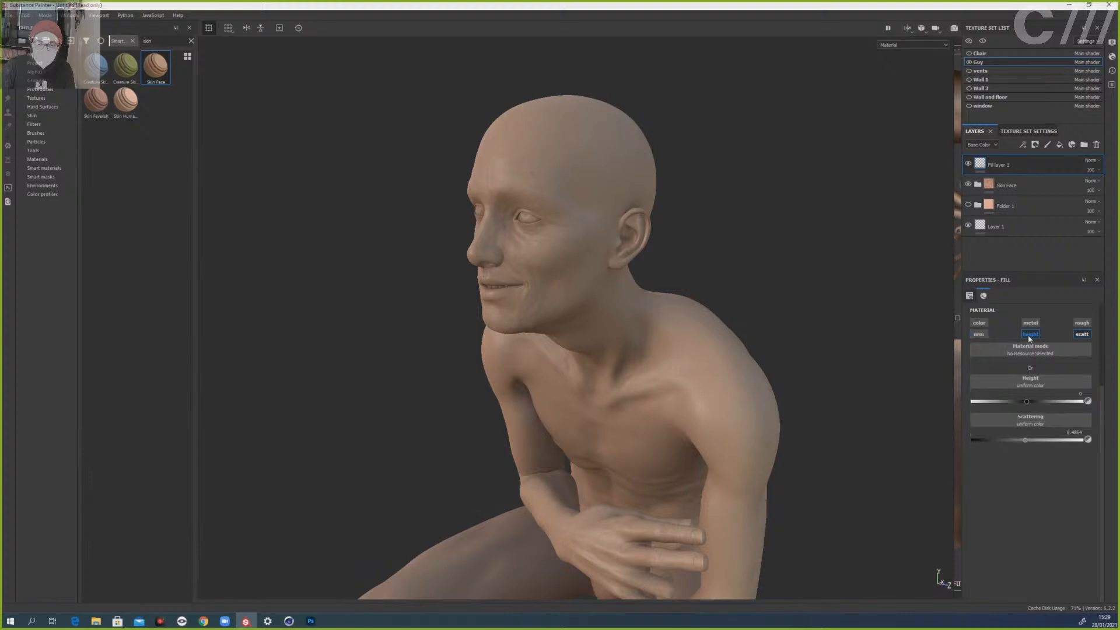
{"action": "left_click", "coordinate": [1030, 334]}
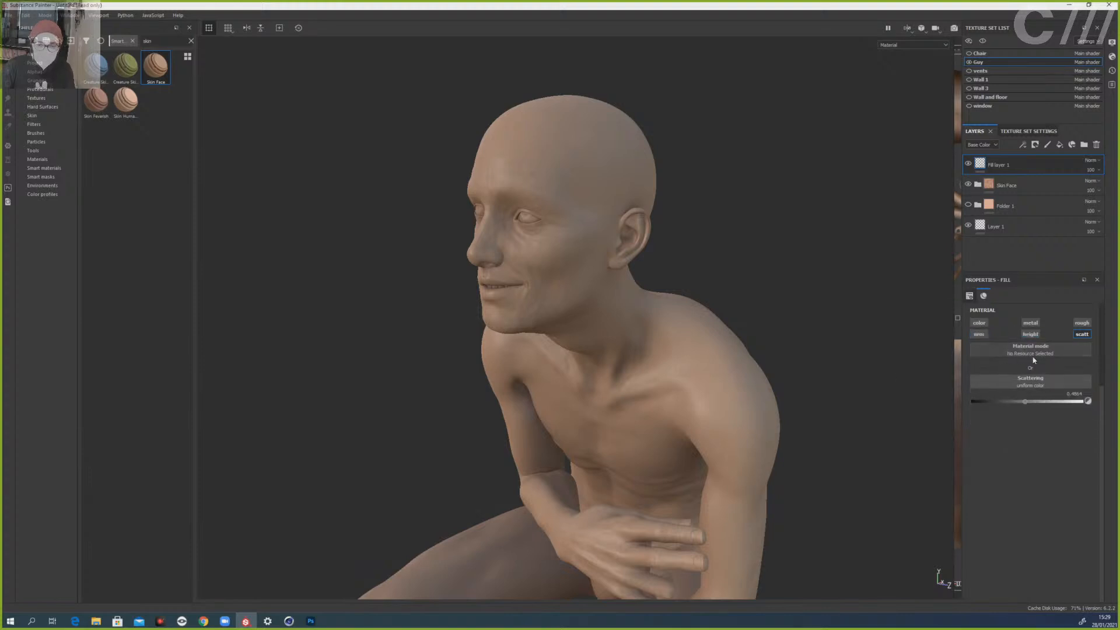
{"action": "mouse_move", "coordinate": [1025, 401]}
{"action": "left_mouse_down"}
{"action": "mouse_move", "coordinate": [995, 404]}
{"action": "mouse_move", "coordinate": [1028, 403]}
{"action": "left_mouse_up"}
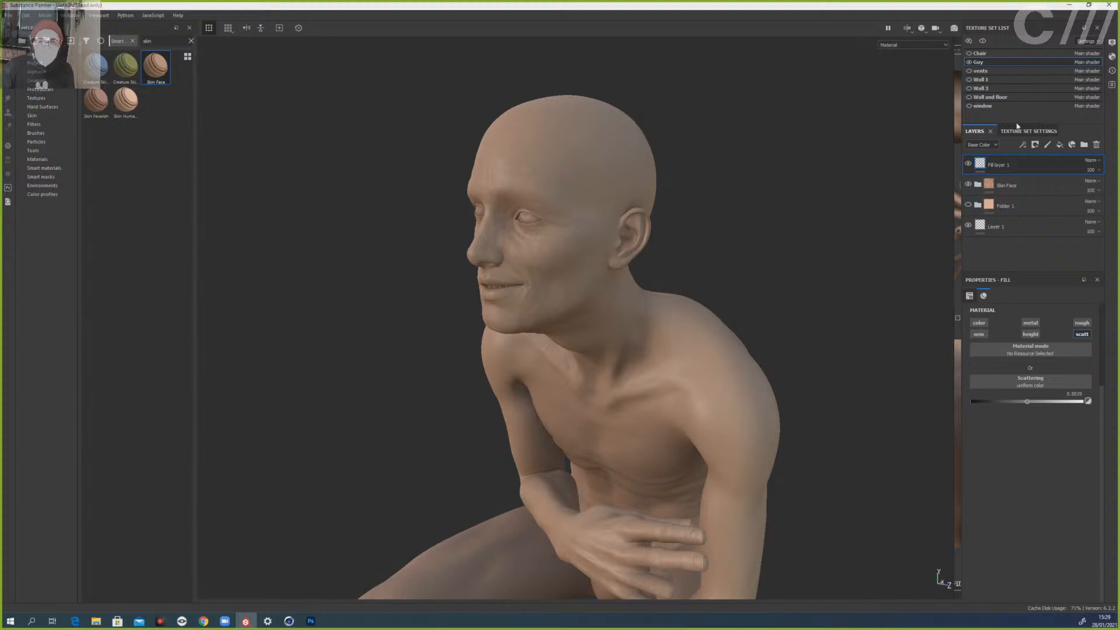
- Switch the main shader to pbr-metal-rough-with-alpha-test and review its subsurface scattering parameters
{"action": "left_click", "coordinate": [1112, 42]}
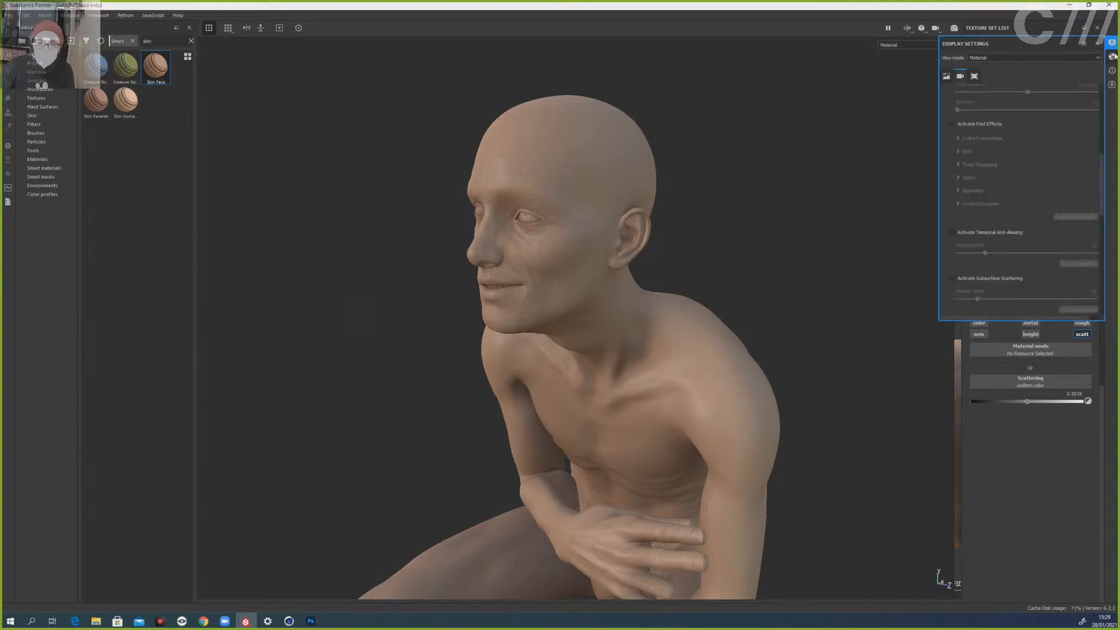
{"action": "left_click", "coordinate": [1113, 56]}
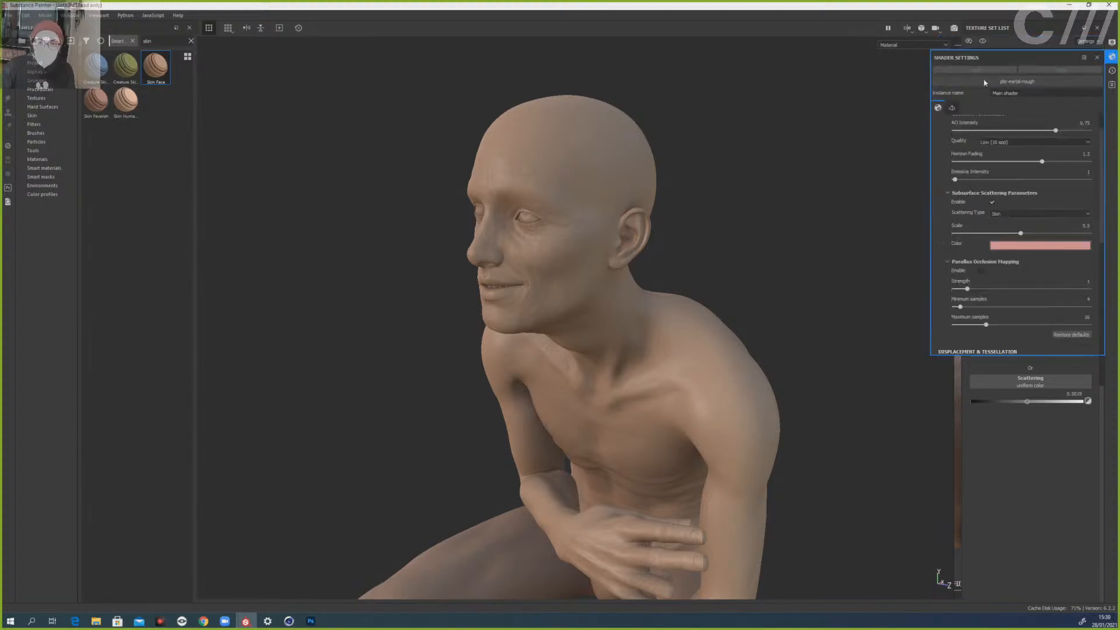
{"action": "left_click", "coordinate": [1020, 83]}
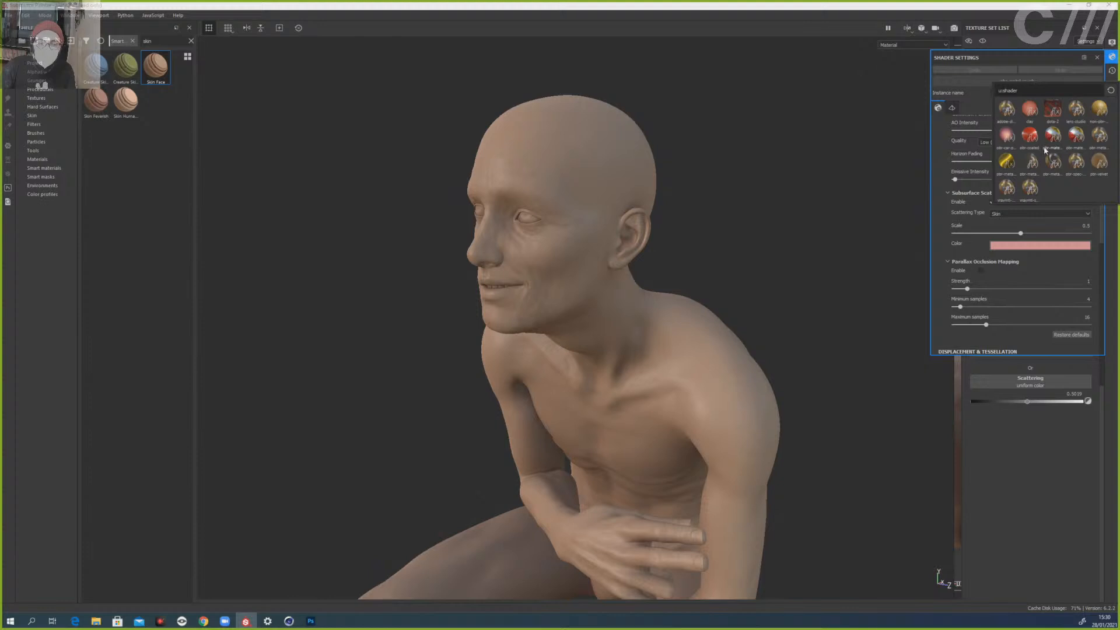
{"action": "left_click", "coordinate": [1052, 163]}
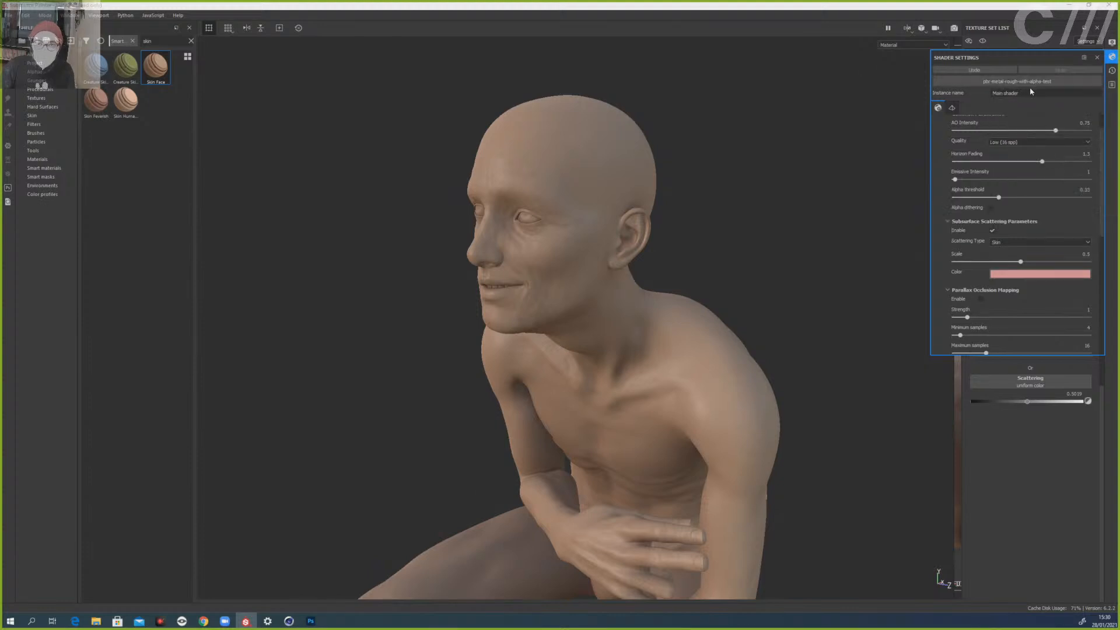
{"action": "scroll", "coordinate": [933, 242], "scroll_direction": "down", "scroll_amount": 4}
{"action": "scroll", "coordinate": [933, 242], "scroll_direction": "down", "scroll_amount": 2}
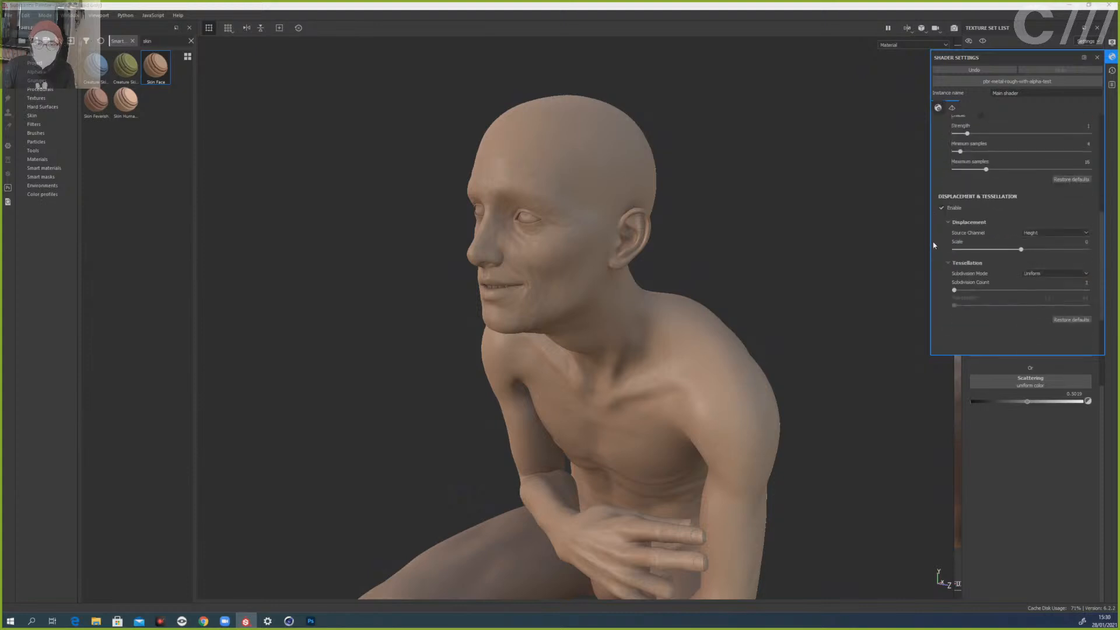
{"action": "scroll", "coordinate": [933, 242], "scroll_direction": "up", "scroll_amount": 2}
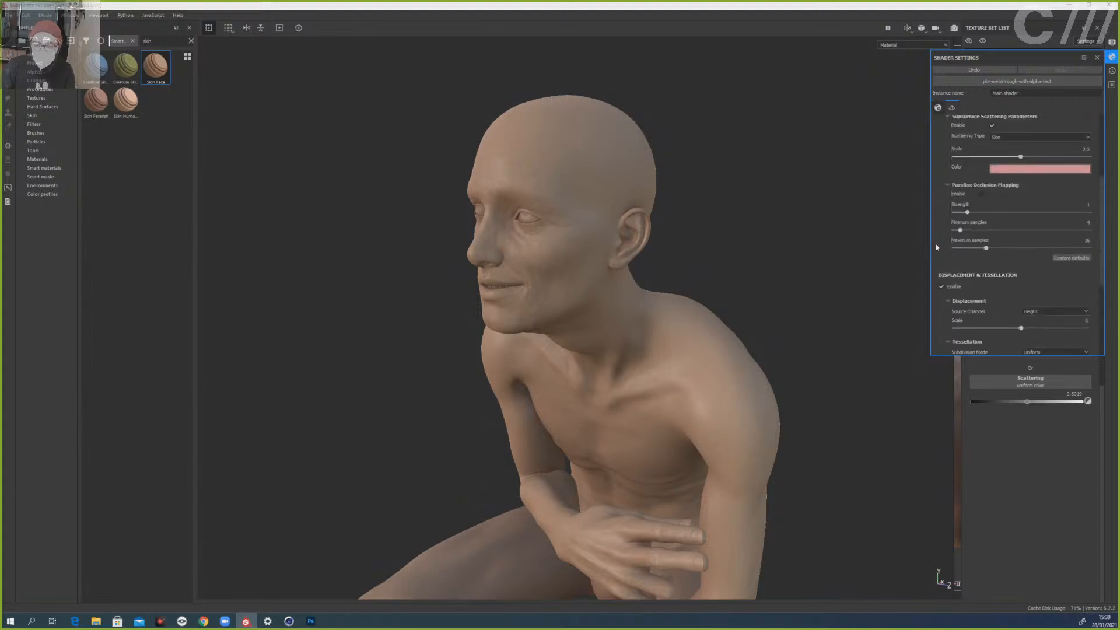
{"action": "scroll", "coordinate": [935, 242], "scroll_direction": "up", "scroll_amount": 3}
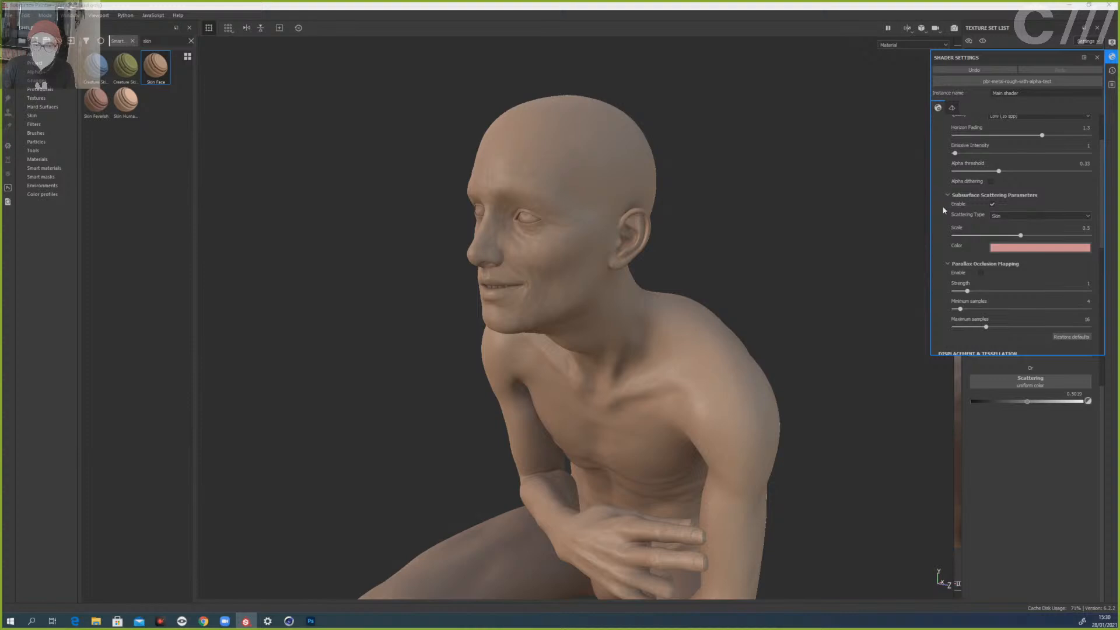
{"action": "scroll", "coordinate": [944, 250], "scroll_direction": "up", "scroll_amount": 1}
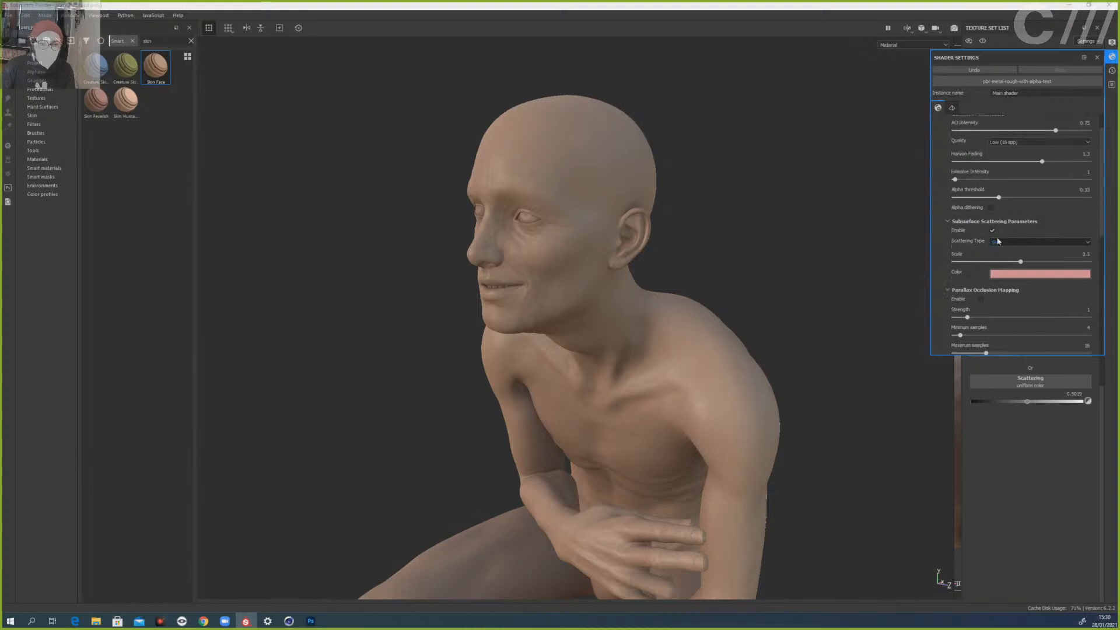
{"action": "left_click", "coordinate": [1112, 56]}
- Activate subsurface scattering in the viewport's display settings
{"action": "left_click", "coordinate": [1111, 43]}
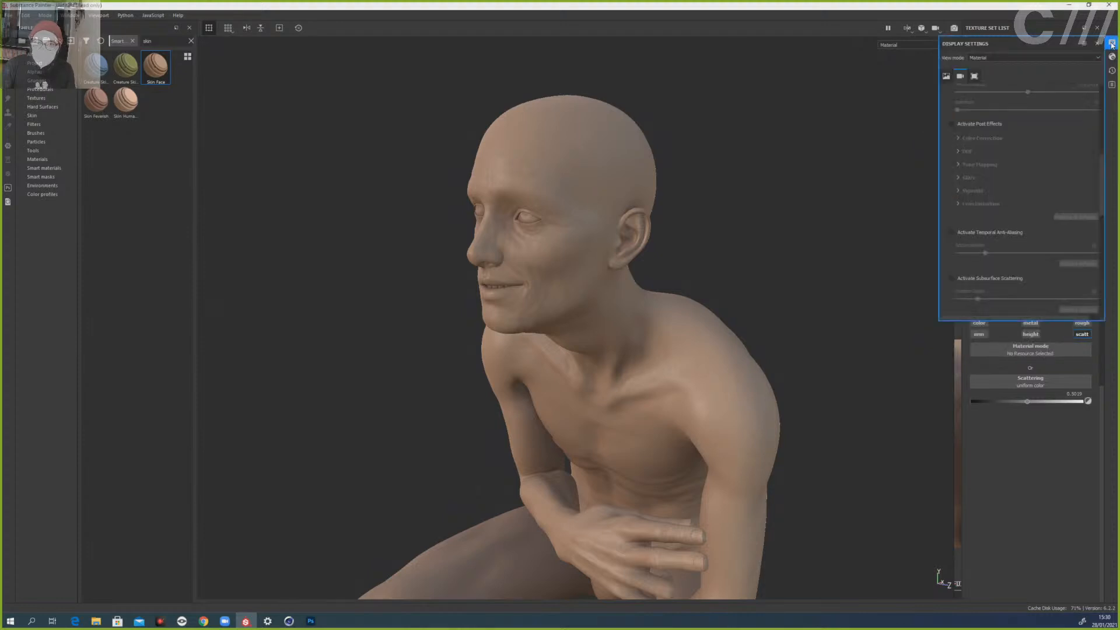
{"action": "scroll", "coordinate": [1071, 140], "scroll_direction": "down", "scroll_amount": 1}
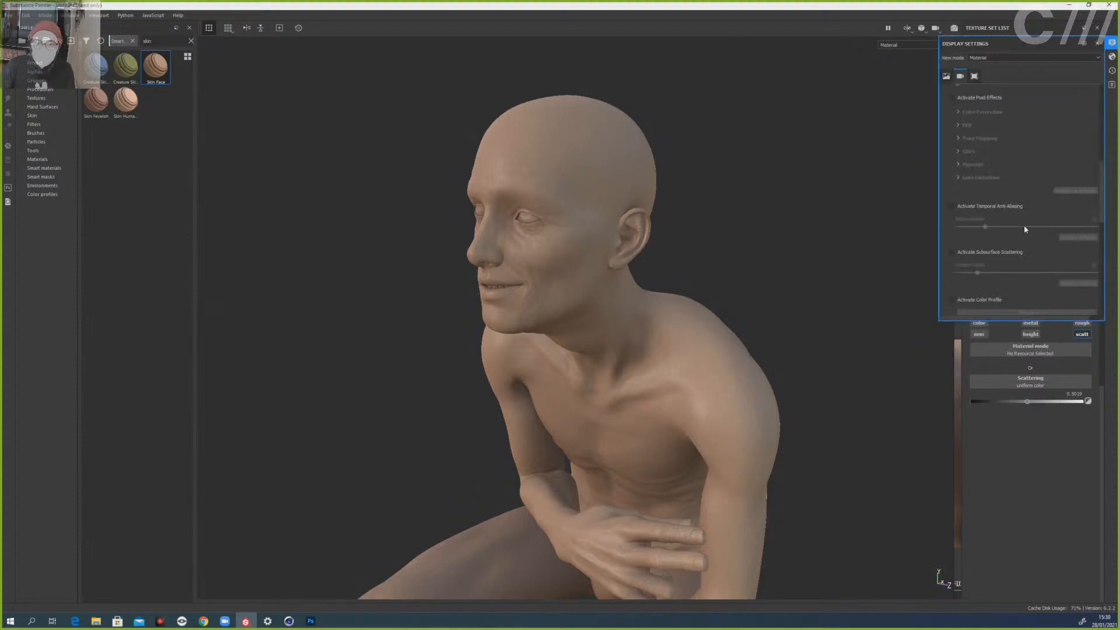
{"action": "left_click", "coordinate": [972, 254]}
{"action": "left_click", "coordinate": [970, 254]}
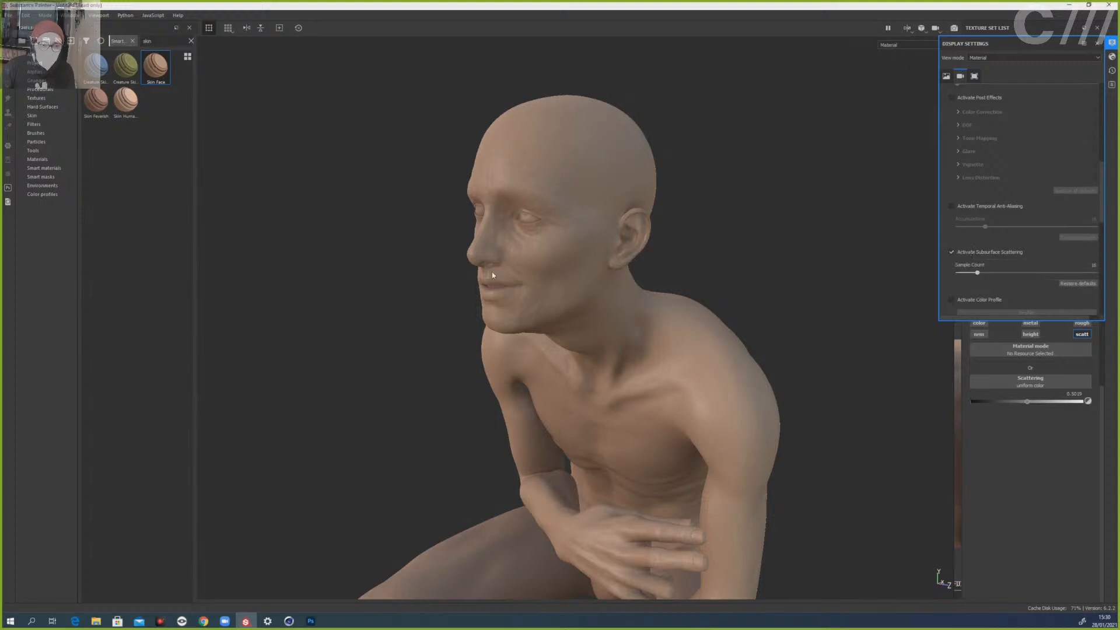
{"action": "left_click", "coordinate": [1111, 42]}
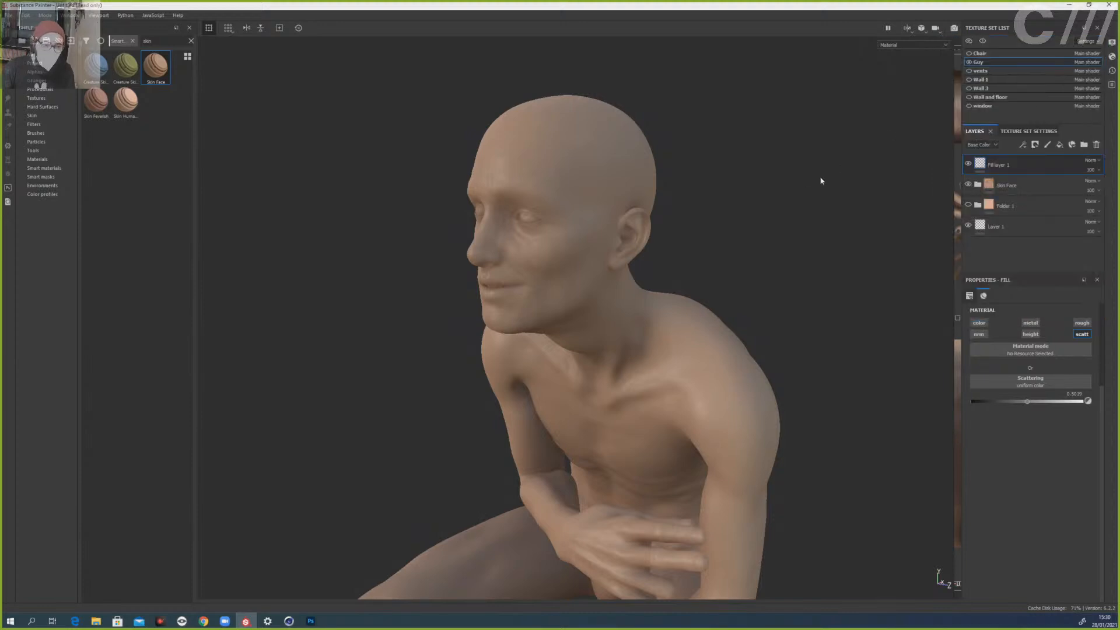
- Rotate the environment lighting around the figure to inspect the subsurface scattering on the skin
{"action": "mouse_move", "coordinate": [810, 203]}
{"action": "right_mouse_down", "text": "shift"}
{"action": "mouse_move", "coordinate": [782, 205]}
{"action": "mouse_move", "coordinate": [822, 205]}
{"action": "mouse_move", "coordinate": [803, 211]}
{"action": "right_mouse_up", "text": "shift"}
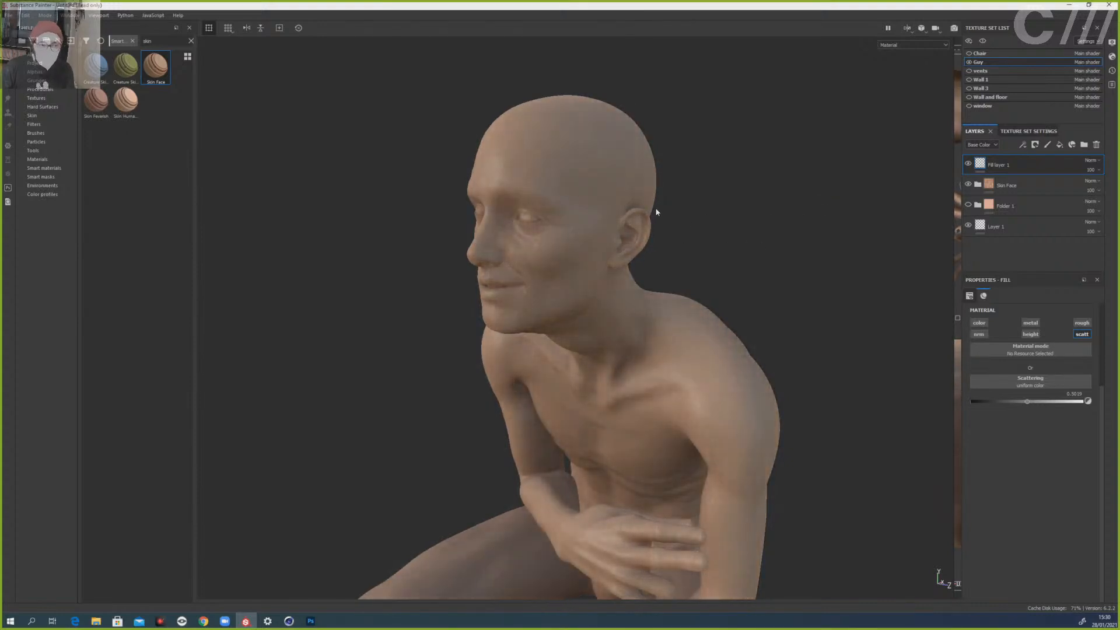
{"action": "right_click_drag", "start_coordinate": [656, 211], "coordinate": [691, 217], "text": "shift"}
{"action": "right_click_drag", "start_coordinate": [615, 172], "coordinate": [723, 227], "text": "shift"}
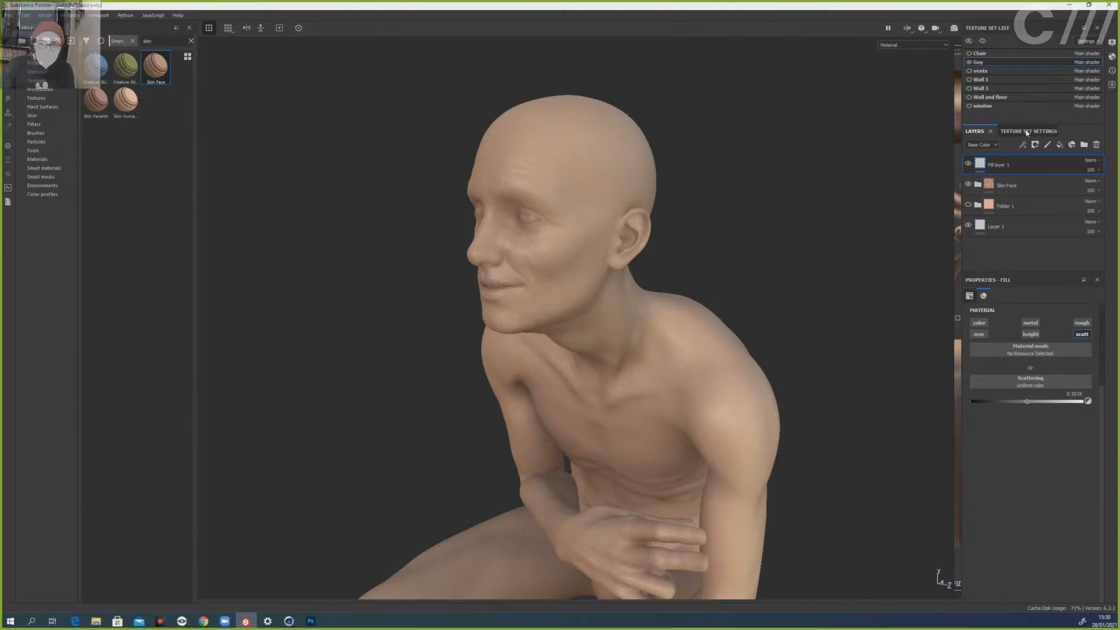
- Toggle subsurface scattering off and on for comparison, try a higher sample count, and restore its defaults
{"action": "left_click", "coordinate": [1111, 42]}
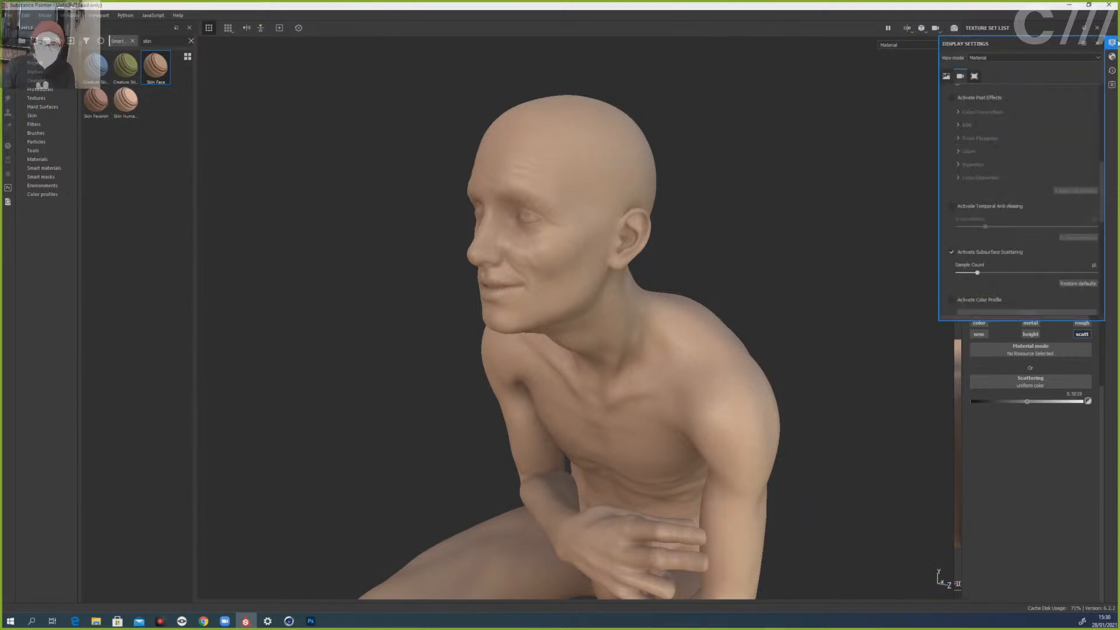
{"action": "left_click", "coordinate": [952, 252]}
{"action": "left_click", "coordinate": [952, 251]}
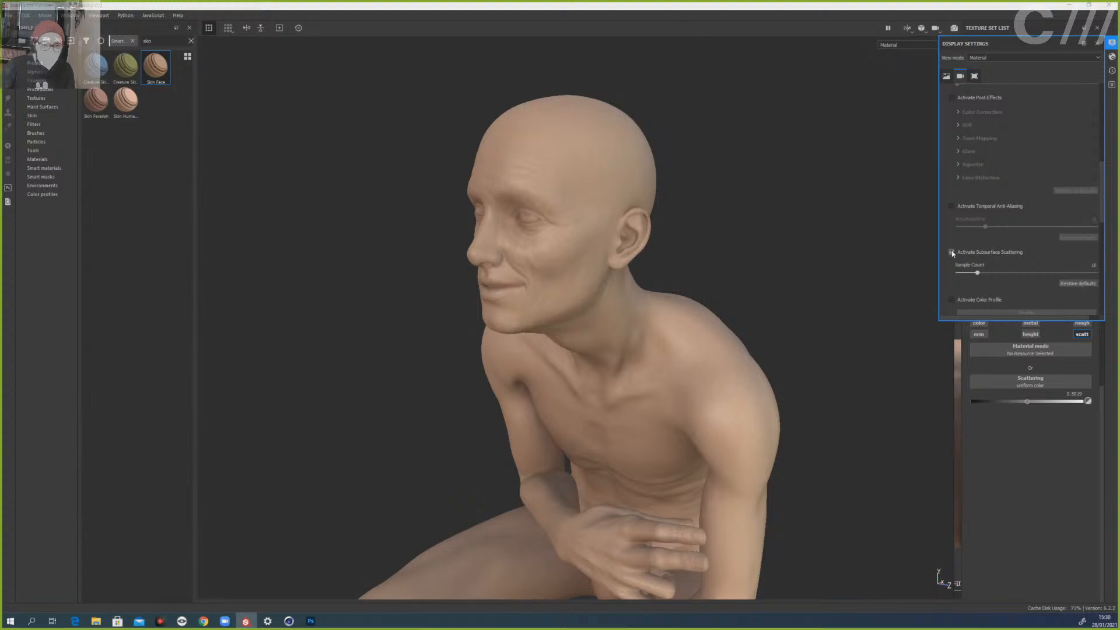
{"action": "mouse_move", "coordinate": [977, 273]}
{"action": "left_mouse_down"}
{"action": "mouse_move", "coordinate": [962, 274]}
{"action": "mouse_move", "coordinate": [985, 276]}
{"action": "left_mouse_up"}
{"action": "left_click", "coordinate": [1070, 284]}
{"action": "left_click", "coordinate": [1110, 44]}
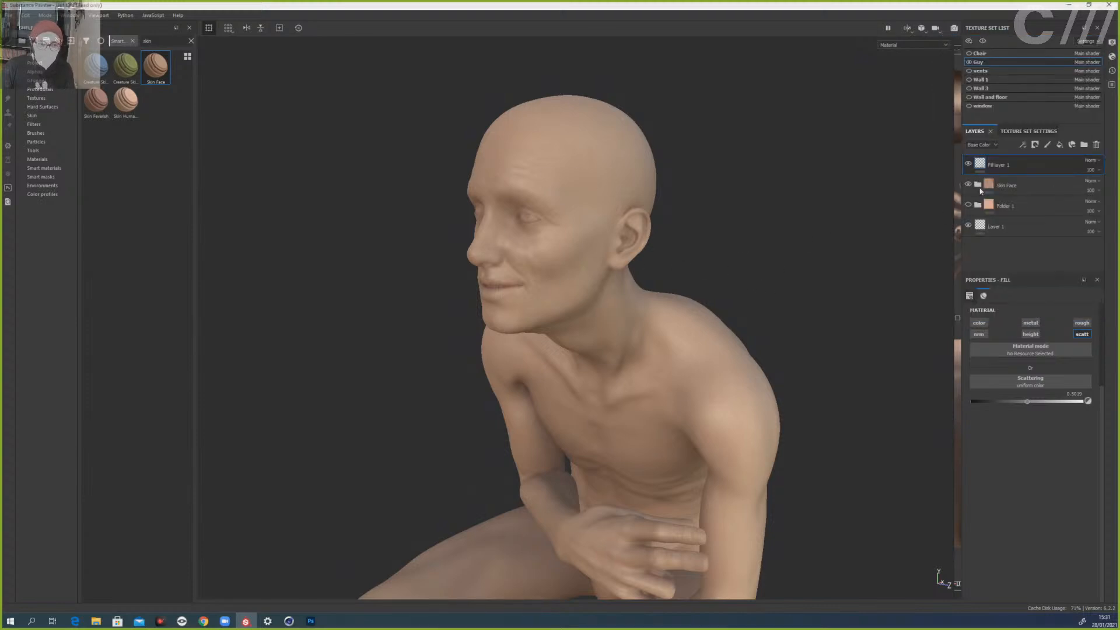
- Add a fill layer at the top of the Guy stack with roughness about 0.11 and metallic about 0.11
{"action": "left_click_drag", "start_coordinate": [473, 278], "coordinate": [580, 376], "text": "alt"}
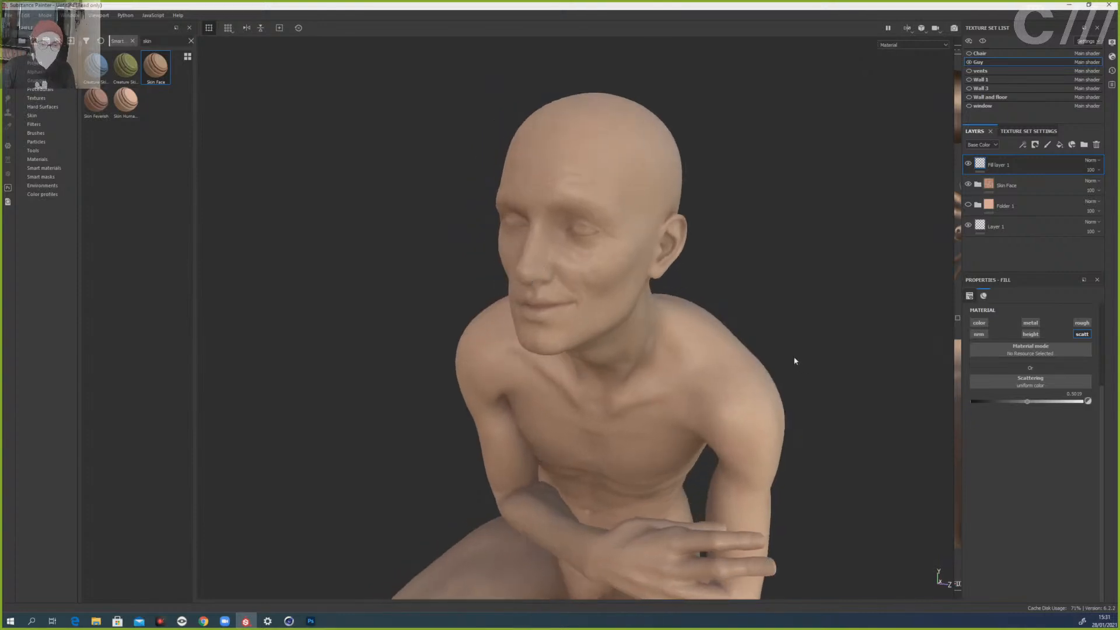
{"action": "left_click", "coordinate": [1059, 144]}
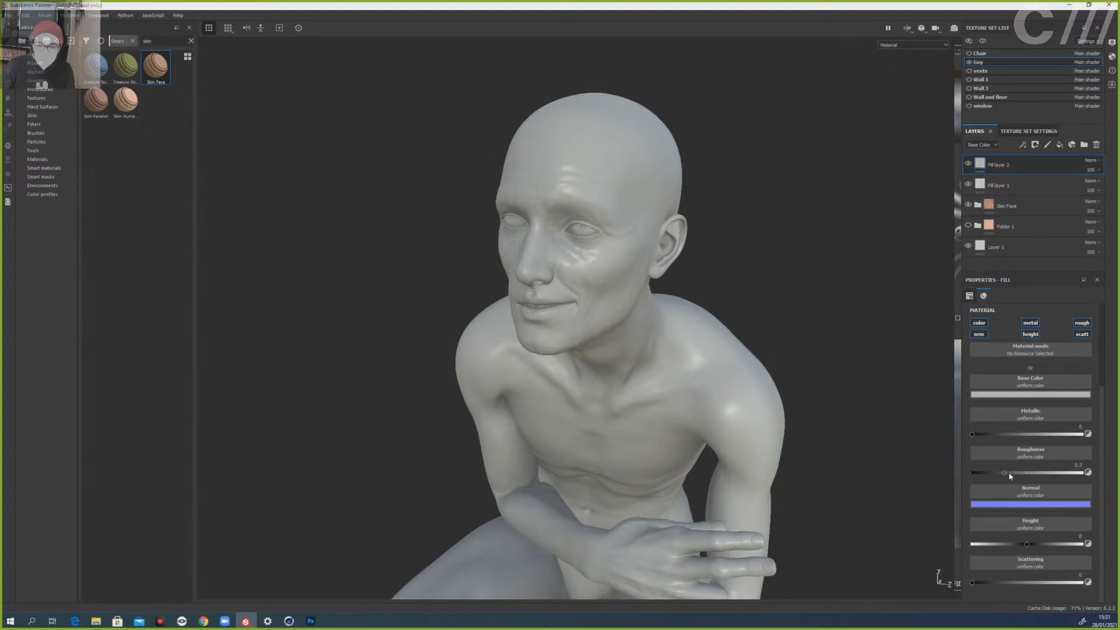
{"action": "left_click_drag", "start_coordinate": [1004, 472], "coordinate": [981, 472]}
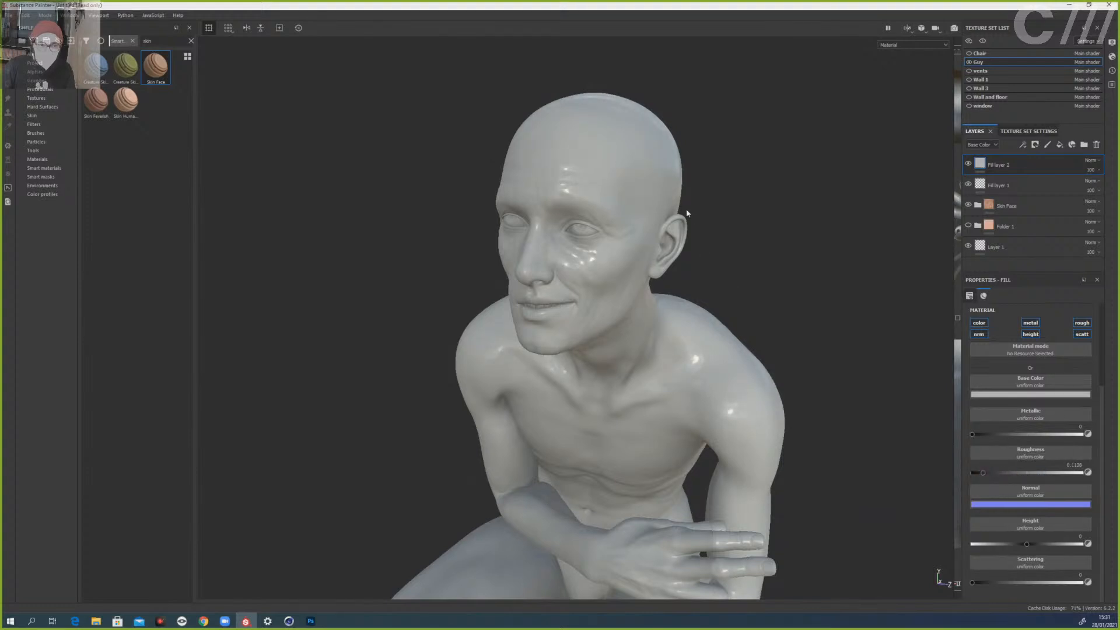
{"action": "scroll", "coordinate": [600, 217], "scroll_direction": "down", "scroll_amount": 1}
{"action": "scroll", "coordinate": [599, 218], "scroll_direction": "up", "scroll_amount": 6}
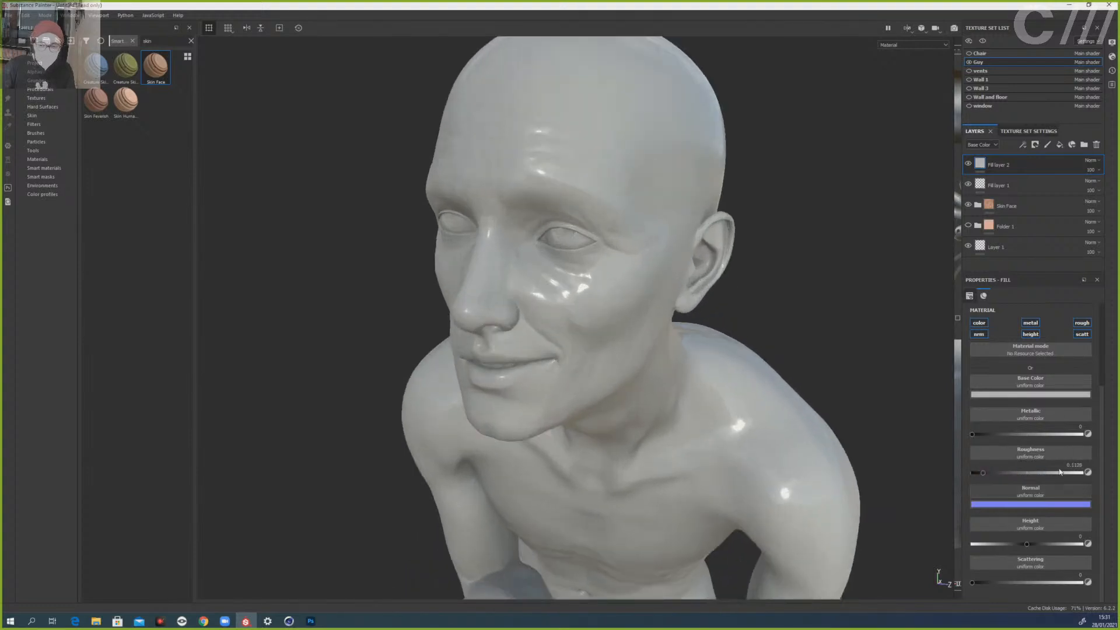
{"action": "mouse_move", "coordinate": [997, 434]}
{"action": "left_mouse_down"}
{"action": "mouse_move", "coordinate": [969, 433]}
{"action": "mouse_move", "coordinate": [982, 434]}
{"action": "left_mouse_up"}
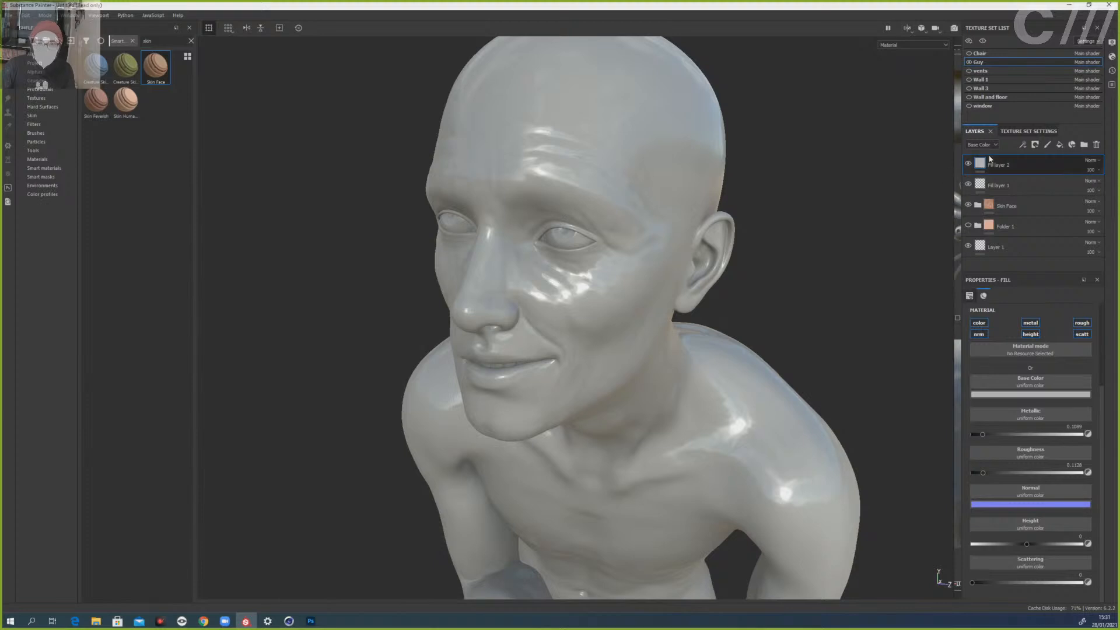
- Give the new fill layer a black mask and paint the figure's left eyeball into it with a small brush
{"action": "left_click", "coordinate": [1035, 145]}
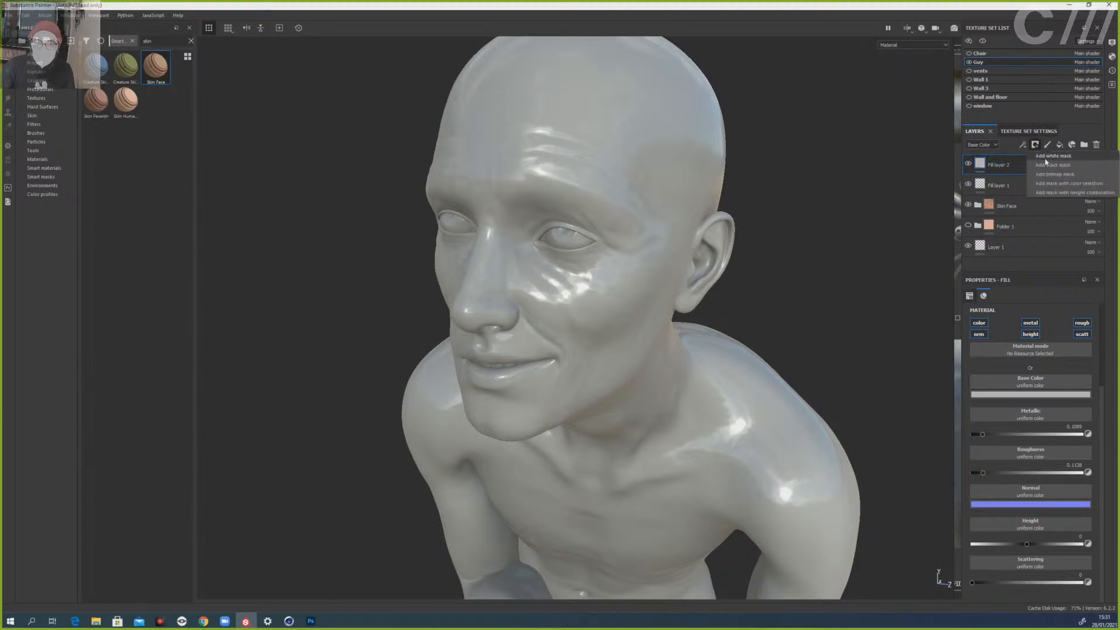
{"action": "left_click", "coordinate": [1053, 165]}
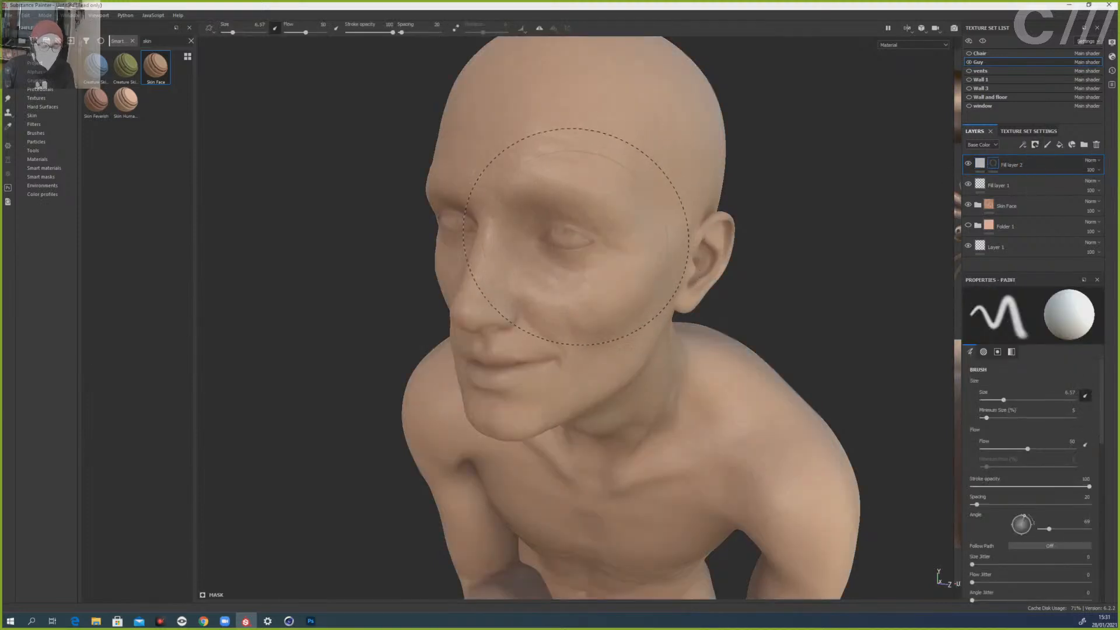
{"action": "scroll", "coordinate": [578, 235], "scroll_direction": "up", "scroll_amount": 5}
{"action": "right_click_drag", "start_coordinate": [593, 235], "coordinate": [558, 245], "text": "ctrl"}
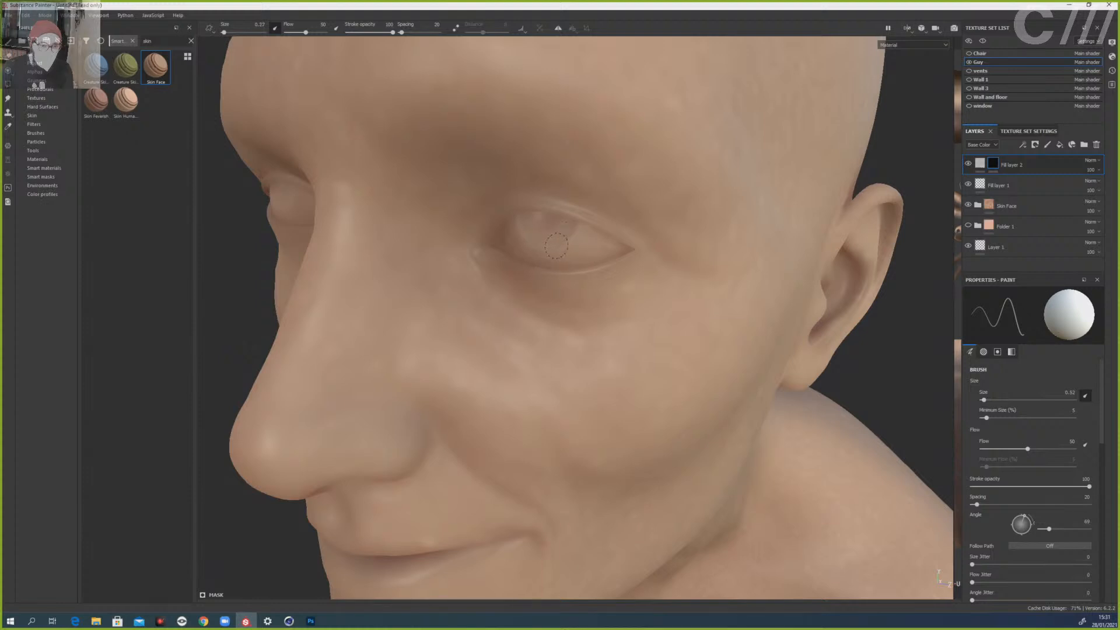
{"action": "mouse_move", "coordinate": [556, 246]}
{"action": "left_mouse_down"}
{"action": "mouse_move", "coordinate": [515, 229]}
{"action": "mouse_move", "coordinate": [583, 245]}
{"action": "mouse_move", "coordinate": [559, 250]}
{"action": "mouse_move", "coordinate": [554, 239]}
{"action": "mouse_move", "coordinate": [577, 235]}
{"action": "mouse_move", "coordinate": [541, 220]}
{"action": "left_mouse_up"}
{"action": "key", "text": "["}
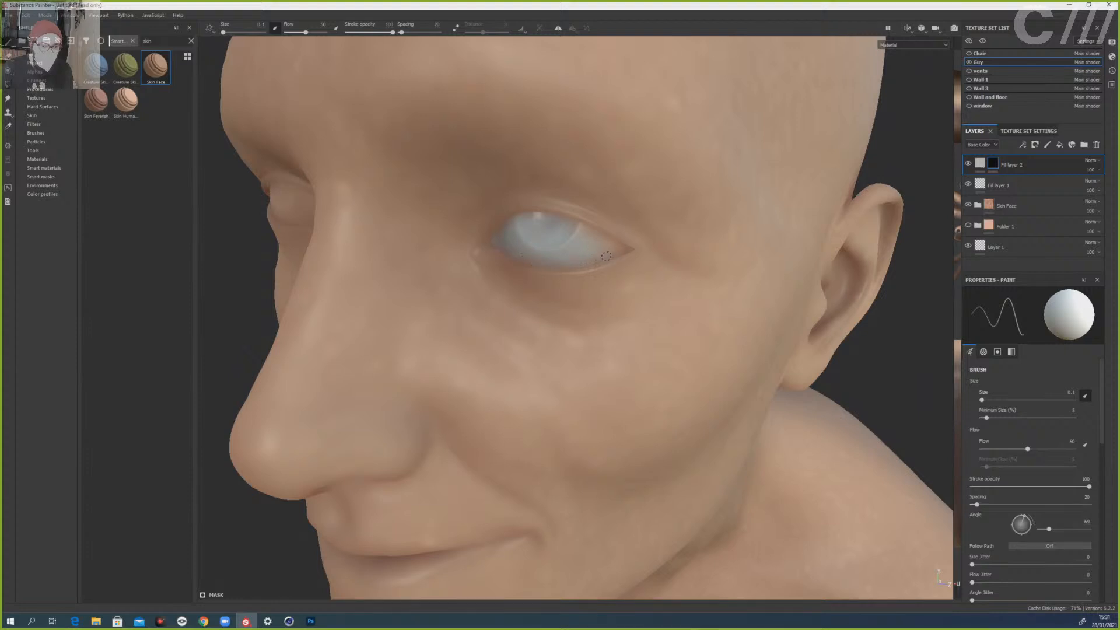
{"action": "mouse_move", "coordinate": [619, 247]}
{"action": "left_mouse_down"}
{"action": "mouse_move", "coordinate": [542, 239]}
{"action": "mouse_move", "coordinate": [602, 250]}
{"action": "left_mouse_up"}
- Paint the figure's right eyeball into the same mask, reducing the brush size to 0.1 for the corners
{"action": "left_click_drag", "start_coordinate": [253, 291], "coordinate": [299, 288], "text": "alt"}
{"action": "left_click_drag", "start_coordinate": [405, 295], "coordinate": [655, 315], "text": "alt"}
{"action": "mouse_move", "coordinate": [655, 315]}
{"action": "right_mouse_down", "text": "ctrl"}
{"action": "mouse_move", "coordinate": [828, 230]}
{"action": "mouse_move", "coordinate": [550, 233]}
{"action": "mouse_move", "coordinate": [383, 260]}
{"action": "right_mouse_up", "text": "ctrl"}
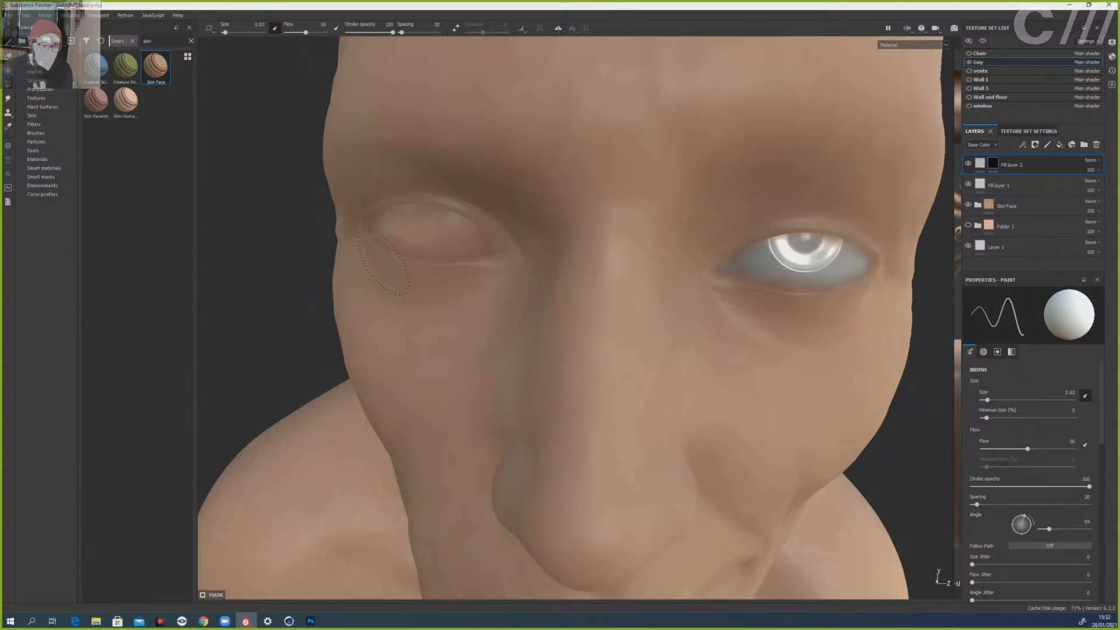
{"action": "left_click", "coordinate": [432, 236]}
{"action": "right_click_drag", "start_coordinate": [436, 232], "coordinate": [419, 232], "text": "ctrl"}
{"action": "left_click_drag", "start_coordinate": [429, 231], "coordinate": [412, 231]}
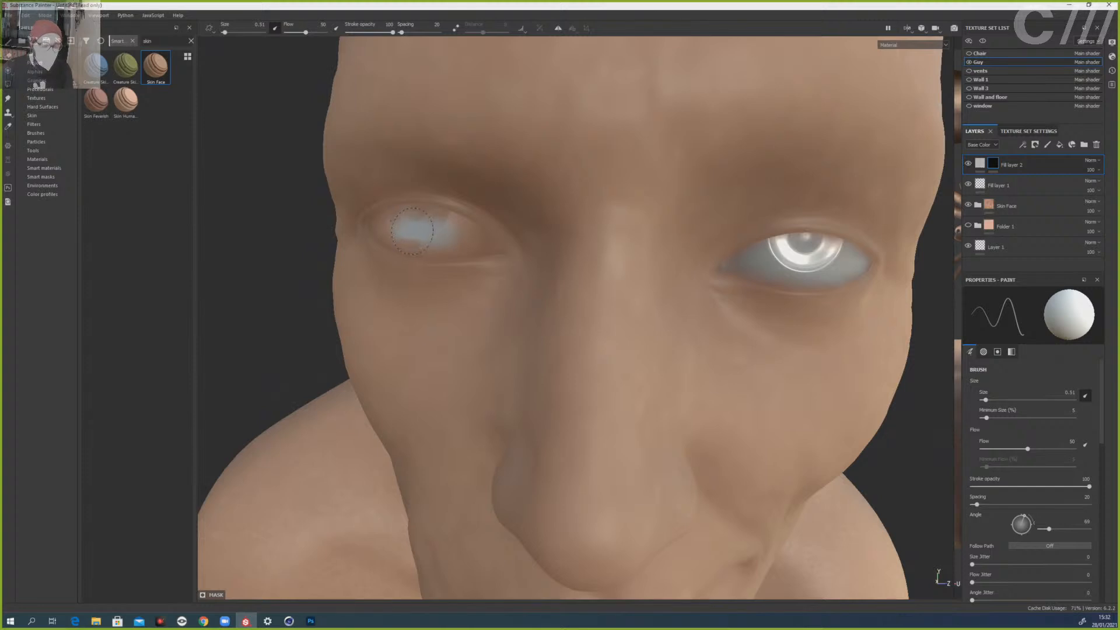
{"action": "mouse_move", "coordinate": [411, 230]}
{"action": "right_mouse_down", "text": "ctrl"}
{"action": "mouse_move", "coordinate": [397, 229]}
{"action": "mouse_move", "coordinate": [430, 211]}
{"action": "right_mouse_up", "text": "ctrl"}
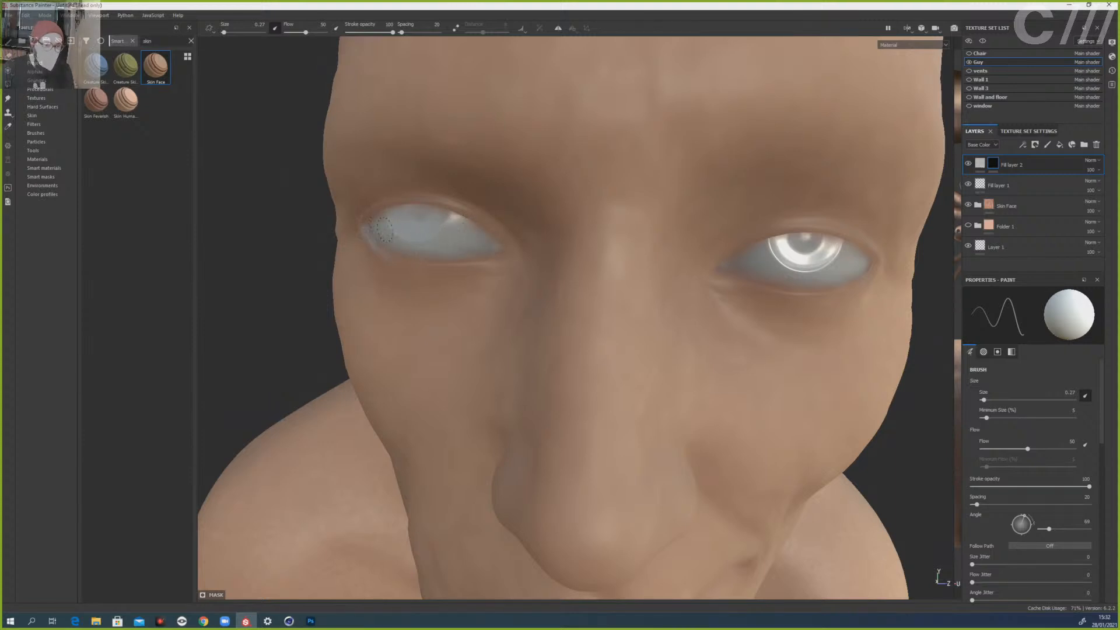
{"action": "key", "text": "x"}
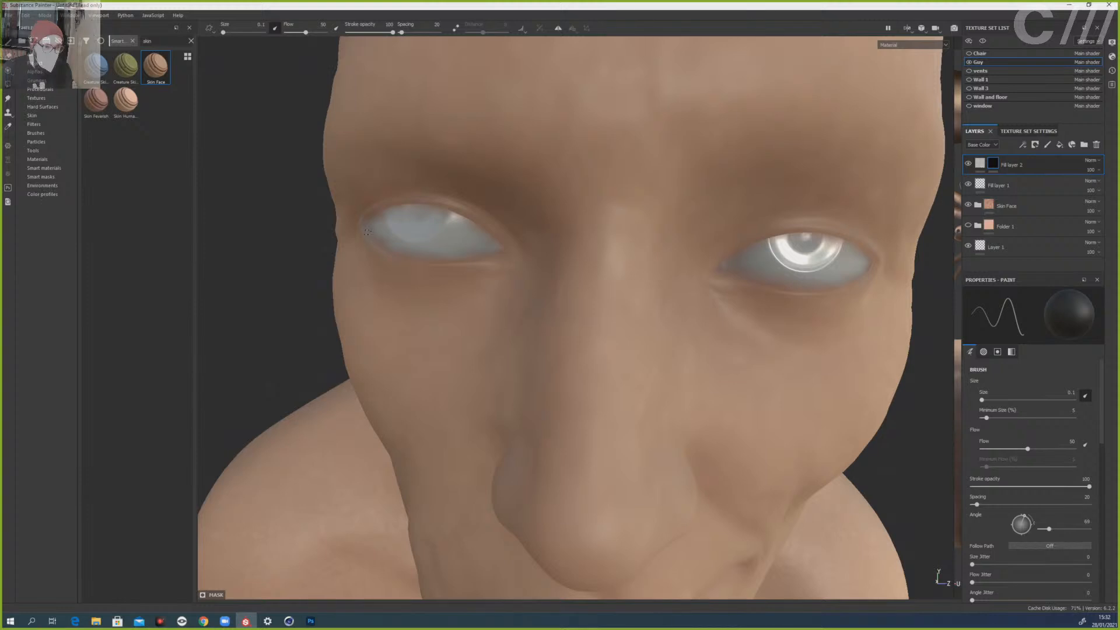
{"action": "mouse_move", "coordinate": [366, 243]}
{"action": "right_mouse_down", "text": "ctrl"}
{"action": "mouse_move", "coordinate": [491, 264]}
{"action": "mouse_move", "coordinate": [403, 245]}
{"action": "right_mouse_up", "text": "ctrl"}
{"action": "right_click_drag", "start_coordinate": [473, 245], "coordinate": [456, 246], "text": "ctrl"}
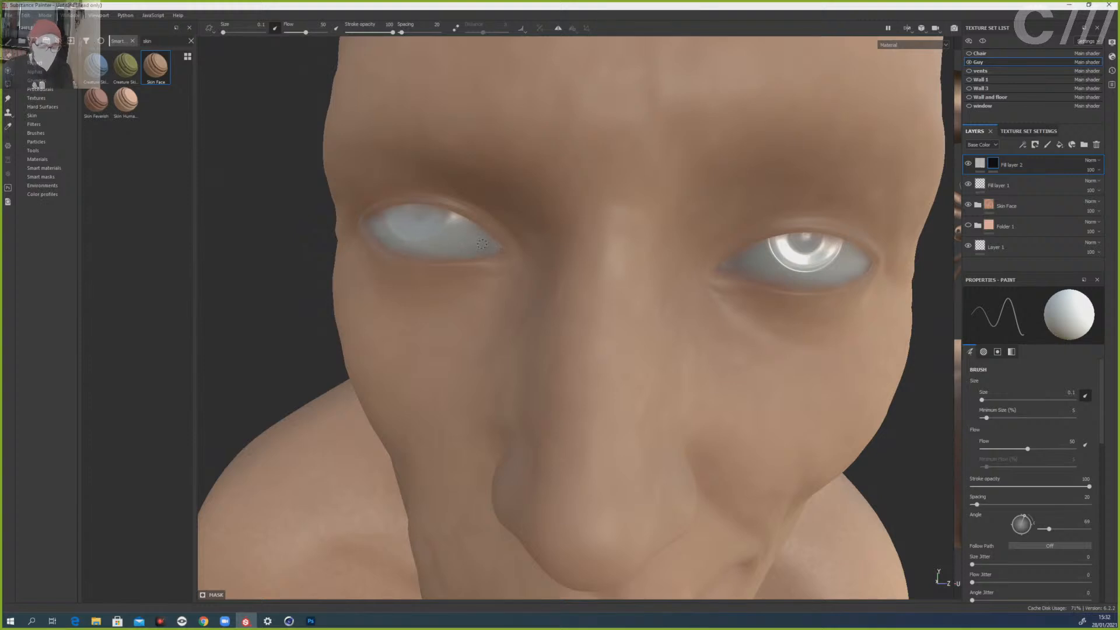
{"action": "scroll", "coordinate": [484, 257], "scroll_direction": "up", "scroll_amount": 3}
{"action": "scroll", "coordinate": [484, 258], "scroll_direction": "down", "scroll_amount": 8}
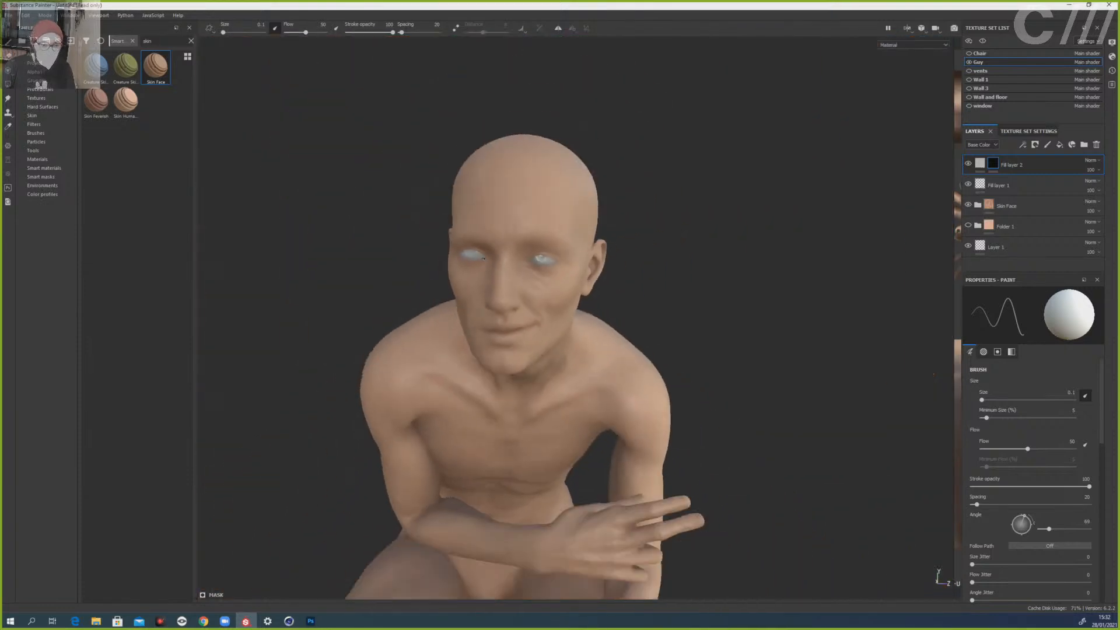
{"action": "scroll", "coordinate": [483, 258], "scroll_direction": "down", "scroll_amount": 2}
{"action": "mouse_move", "coordinate": [625, 280]}
{"action": "left_mouse_down", "text": "alt"}
{"action": "mouse_move", "coordinate": [562, 266]}
{"action": "mouse_move", "coordinate": [632, 271]}
{"action": "left_mouse_up", "text": "alt"}
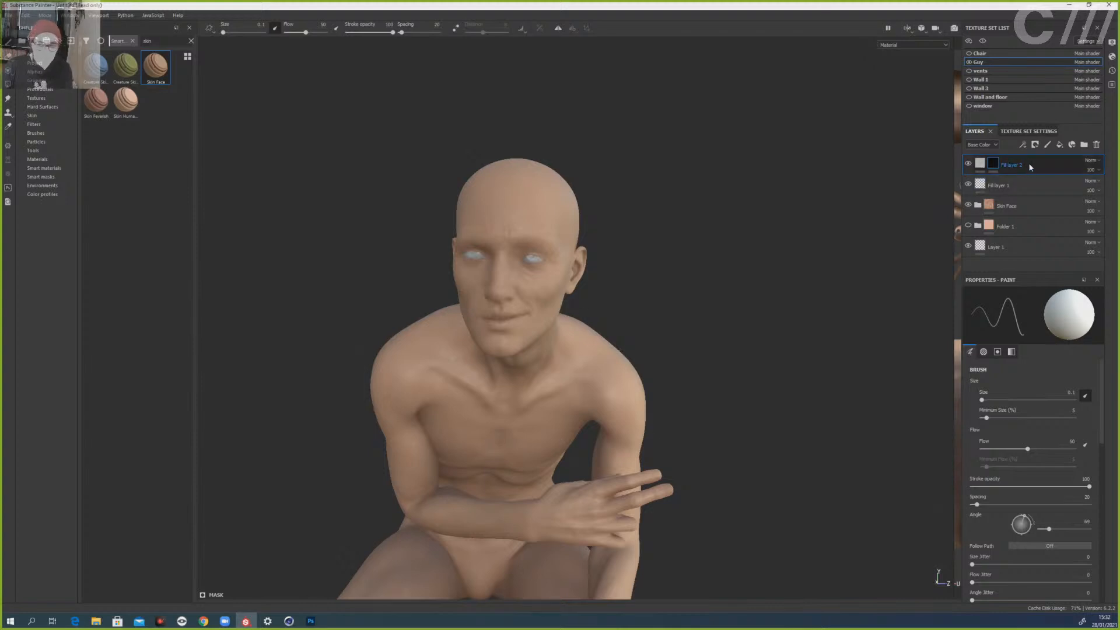
- Group the eye fill layer into a folder, add a black mask to the folder, and paste the fill layer's mask into it
{"action": "key", "text": "ctrl+g"}
{"action": "left_click", "coordinate": [1004, 186]}
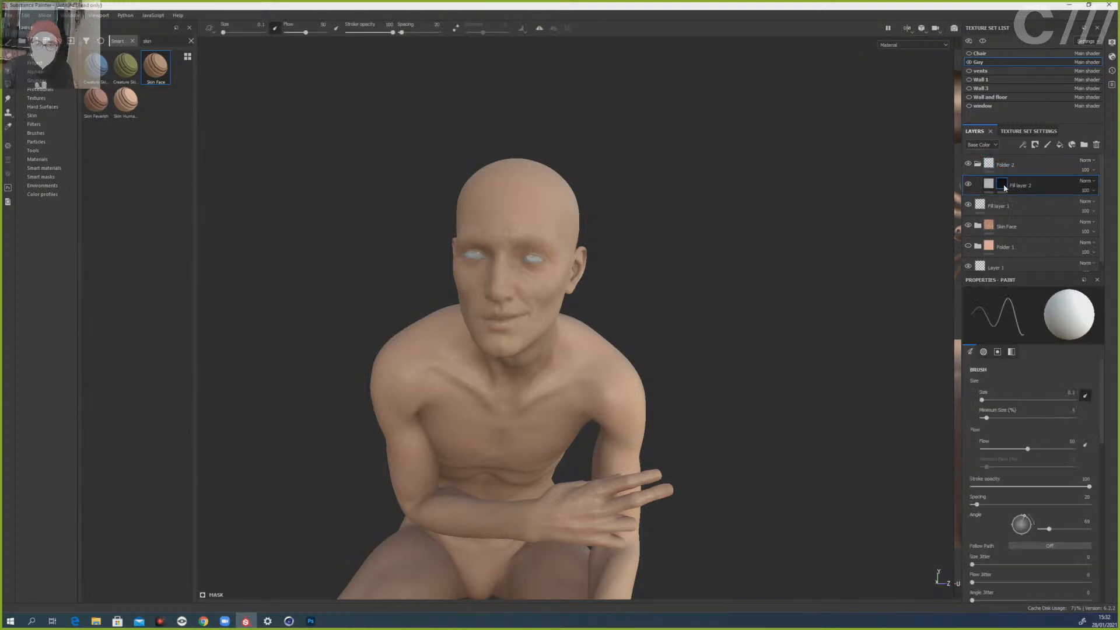
{"action": "right_click", "coordinate": [1003, 186]}
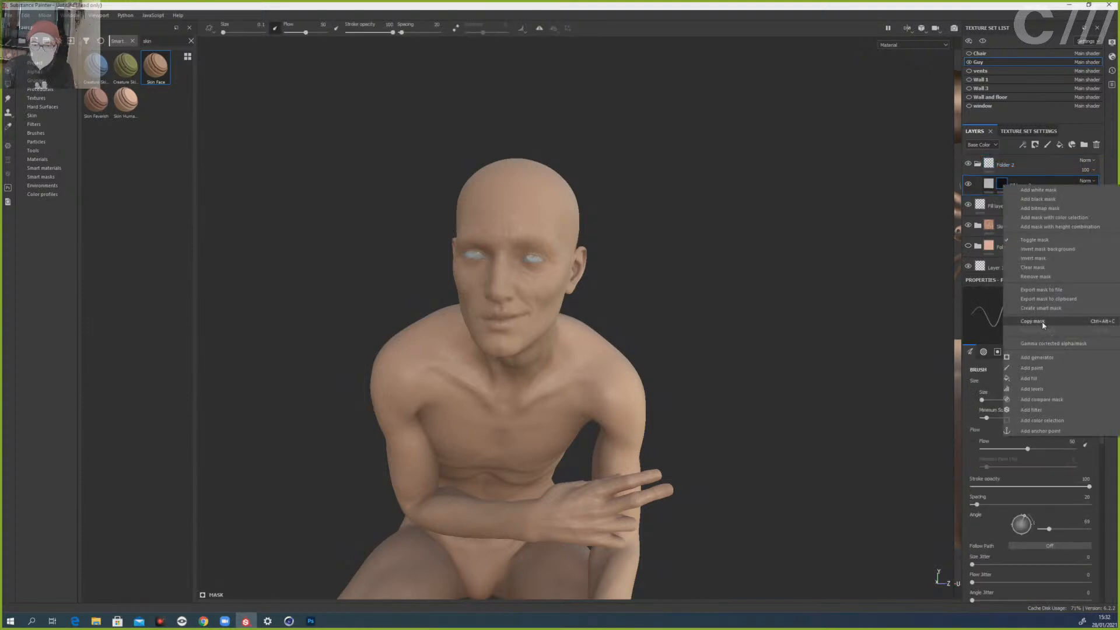
{"action": "left_click", "coordinate": [1044, 320]}
{"action": "right_click", "coordinate": [996, 164]}
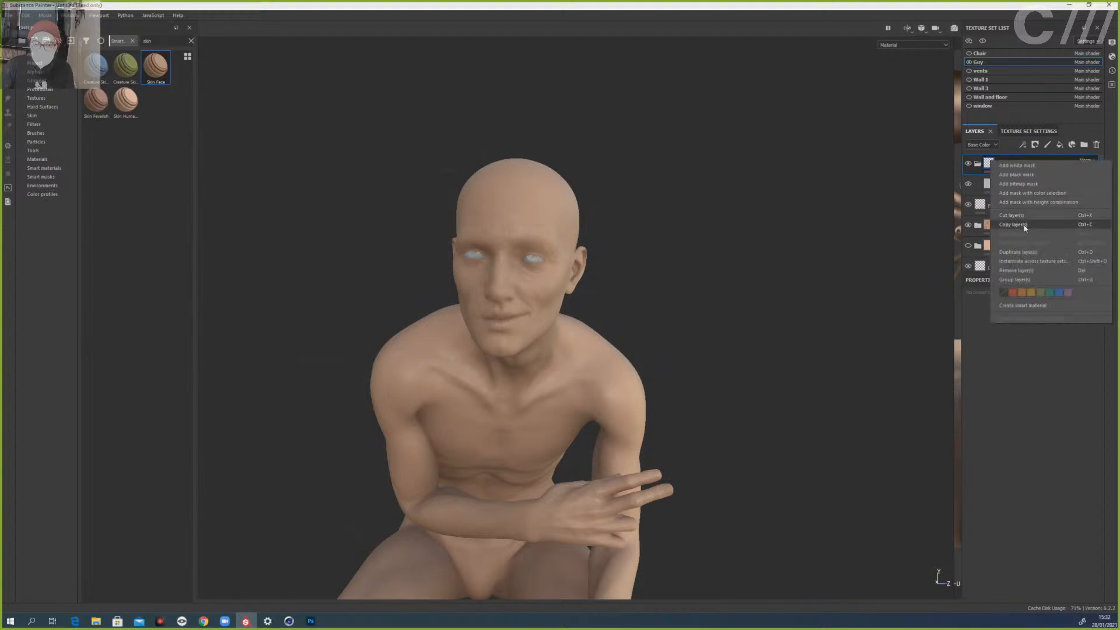
{"action": "left_click", "coordinate": [1018, 172]}
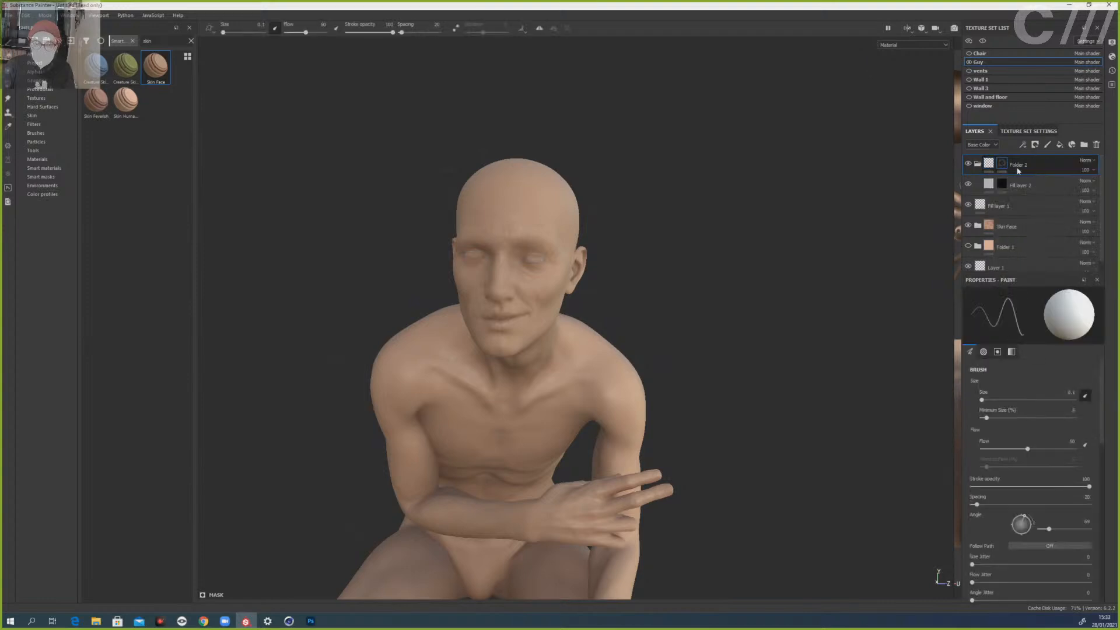
{"action": "right_click", "coordinate": [1002, 163]}
{"action": "left_click", "coordinate": [1051, 310]}
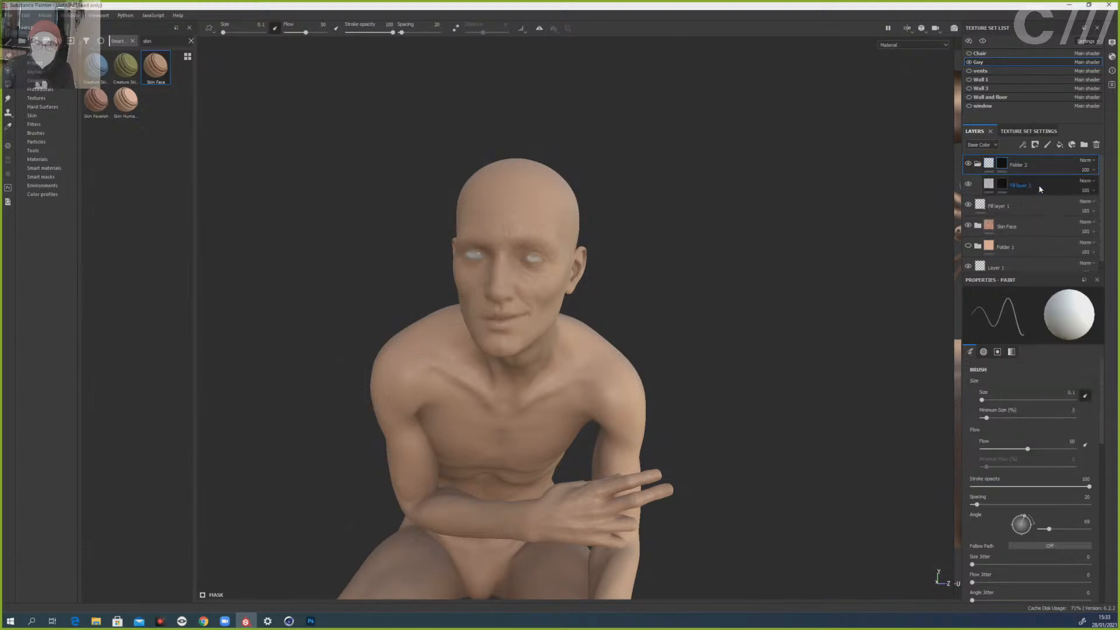
- Remove the mask from the fill layer inside the new folder
{"action": "left_click", "coordinate": [1019, 185]}
{"action": "right_click", "coordinate": [1003, 184]}
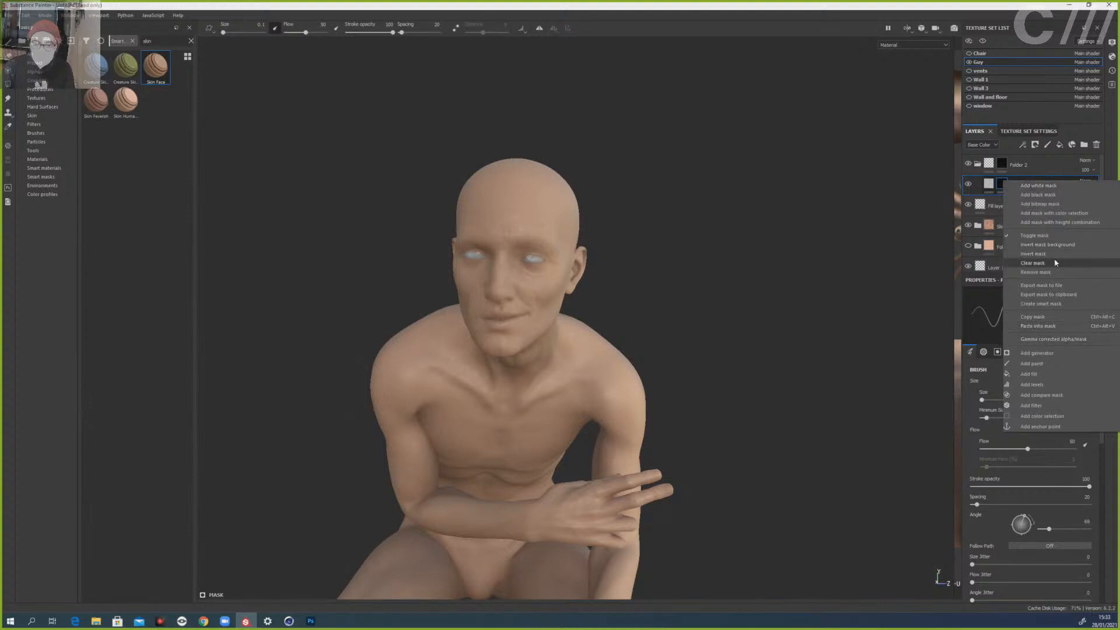
{"action": "left_click", "coordinate": [1049, 272]}
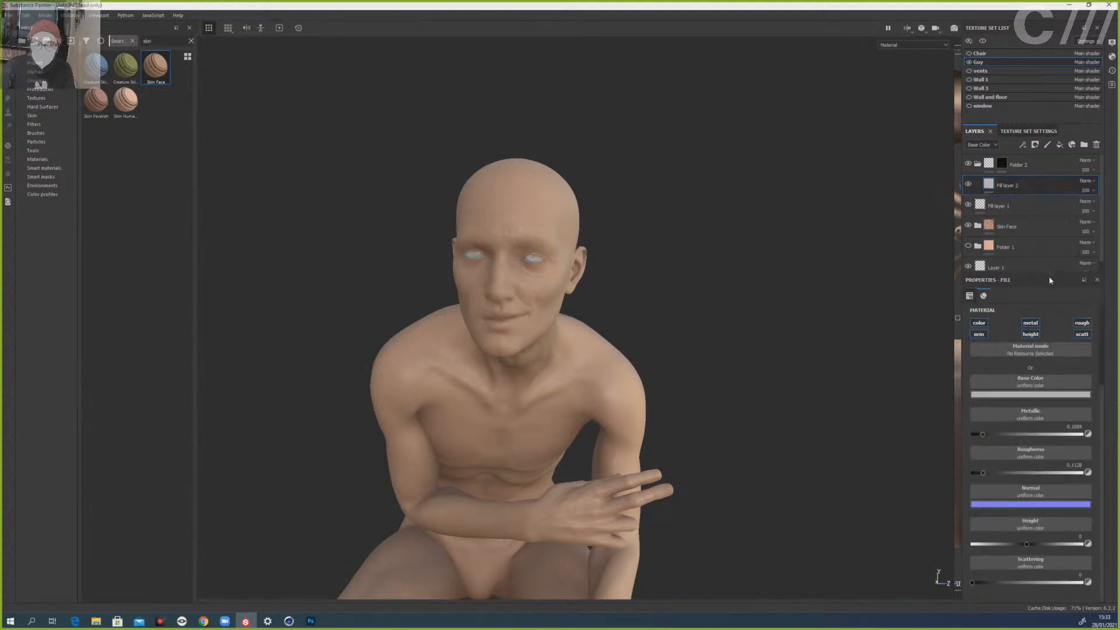
- Collapse the folder and rename it eyes, and rename the scattering fill layer below it sss
{"action": "left_click", "coordinate": [1001, 164]}
{"action": "left_click", "coordinate": [978, 164]}
{"action": "double_click", "coordinate": [1018, 165]}
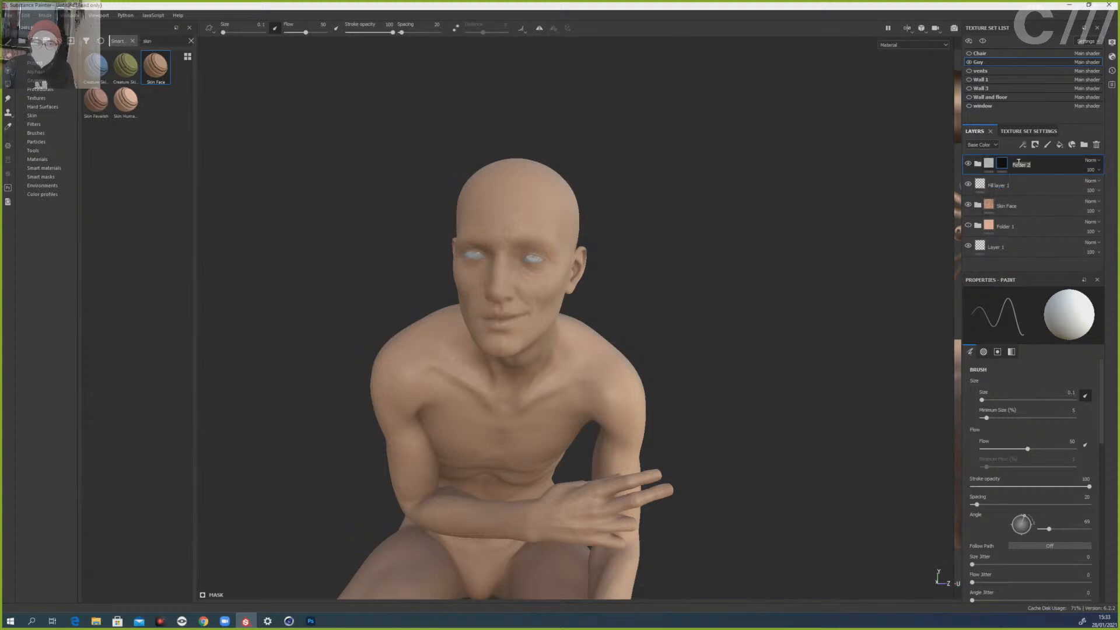
{"action": "type", "text": "eyes"}
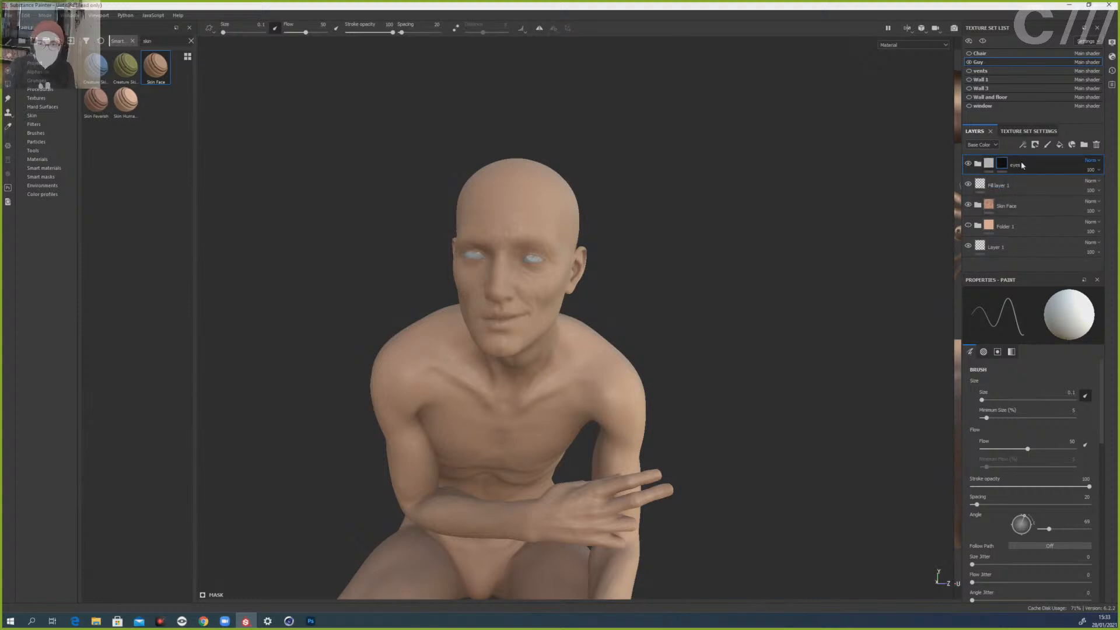
{"action": "double_click", "coordinate": [1011, 186]}
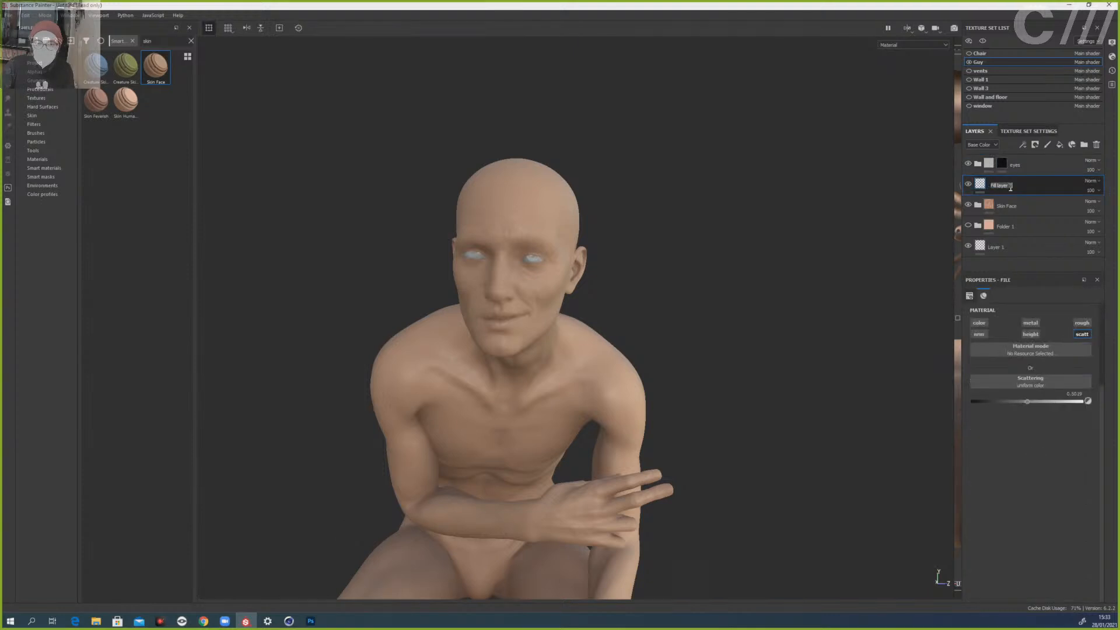
{"action": "type", "text": "sss"}
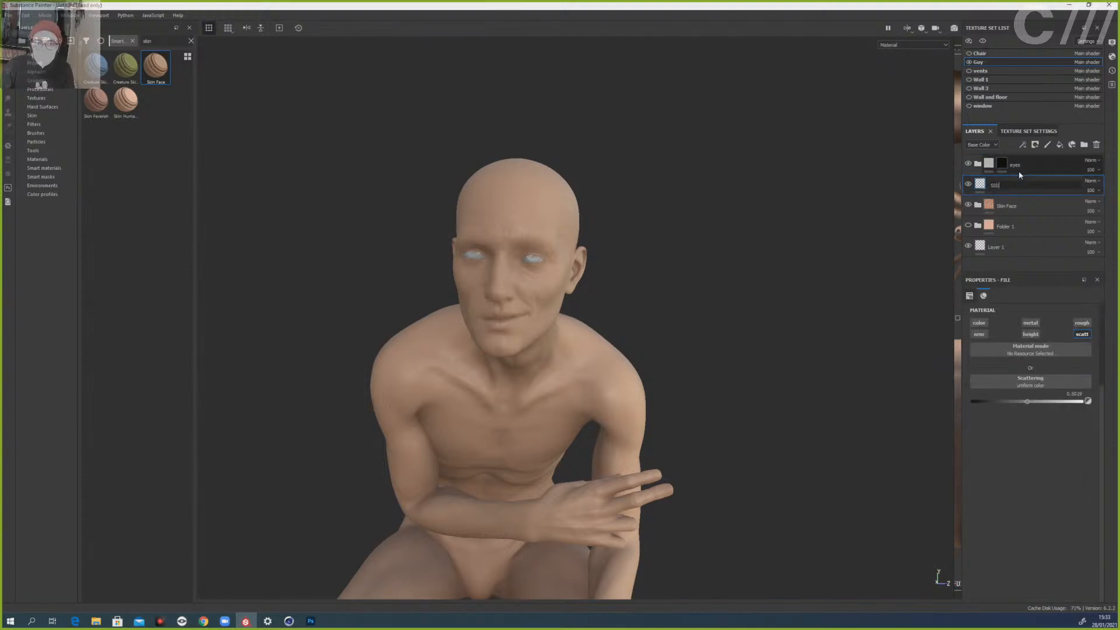
- Try placing the sss layer above the eyes folder and return it beneath the folder
{"action": "left_click", "coordinate": [1015, 174]}
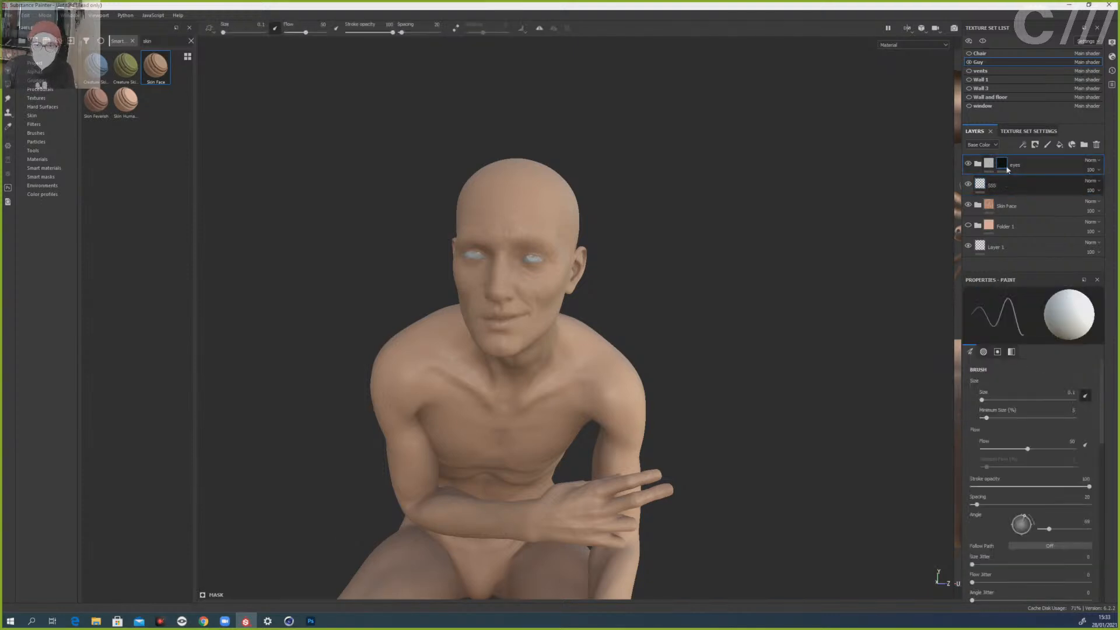
{"action": "mouse_move", "coordinate": [1014, 176]}
{"action": "left_mouse_down"}
{"action": "mouse_move", "coordinate": [1010, 159]}
{"action": "mouse_move", "coordinate": [1010, 184]}
{"action": "left_mouse_up"}
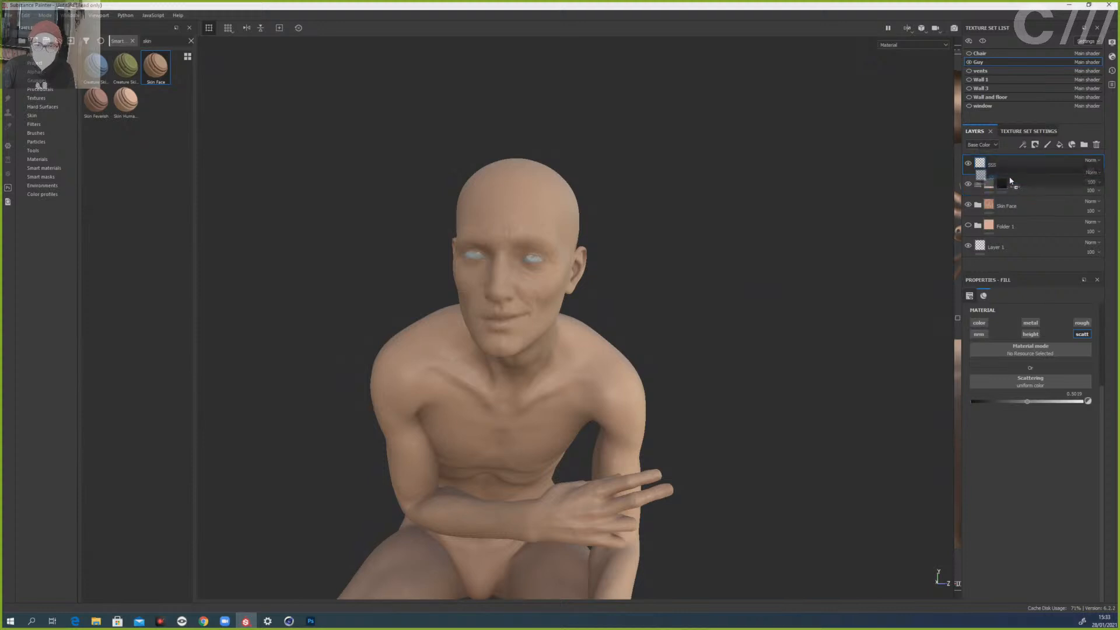
{"action": "left_click", "coordinate": [1015, 174]}
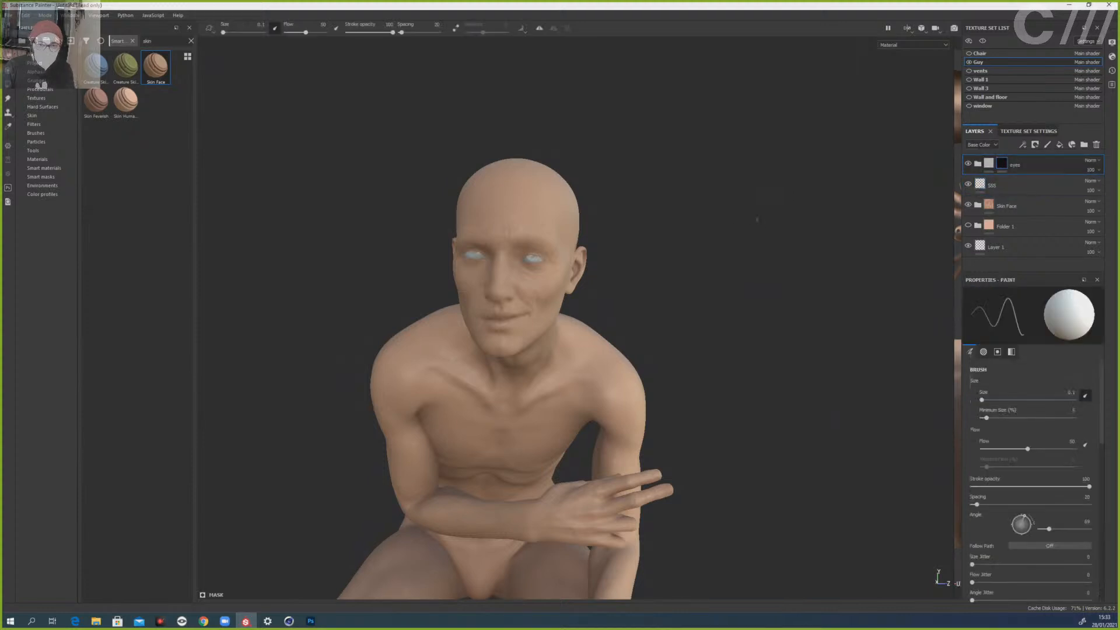
- Turn off the scattering channel on the fill layer inside the eyes folder
{"action": "scroll", "coordinate": [755, 219], "scroll_direction": "up", "scroll_amount": 2}
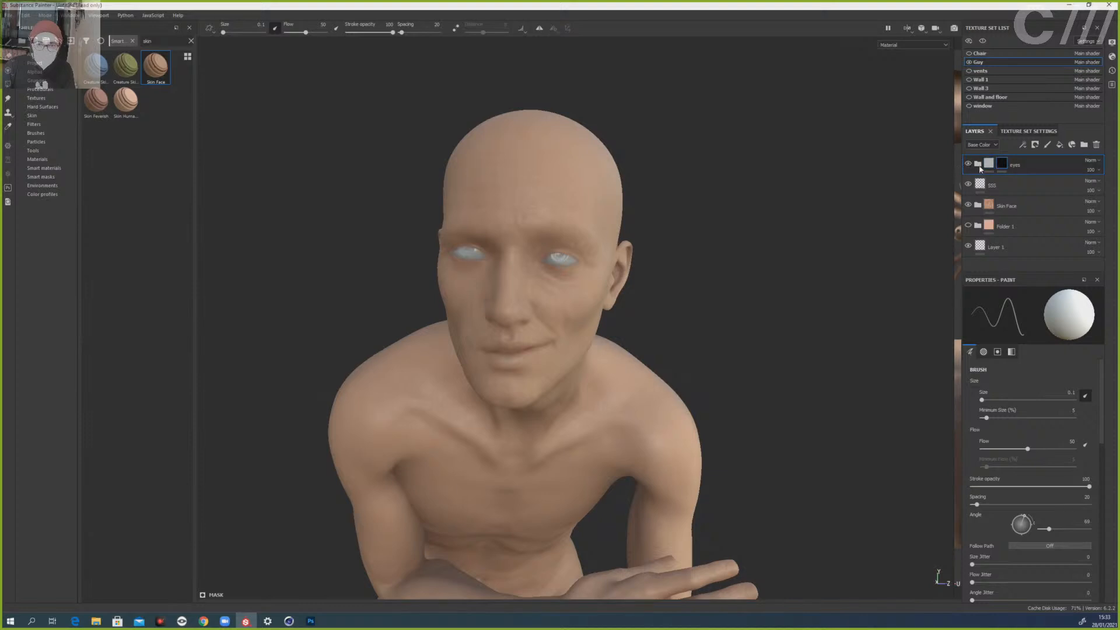
{"action": "left_click", "coordinate": [977, 164]}
{"action": "left_click", "coordinate": [1006, 186]}
{"action": "left_click", "coordinate": [1079, 336]}
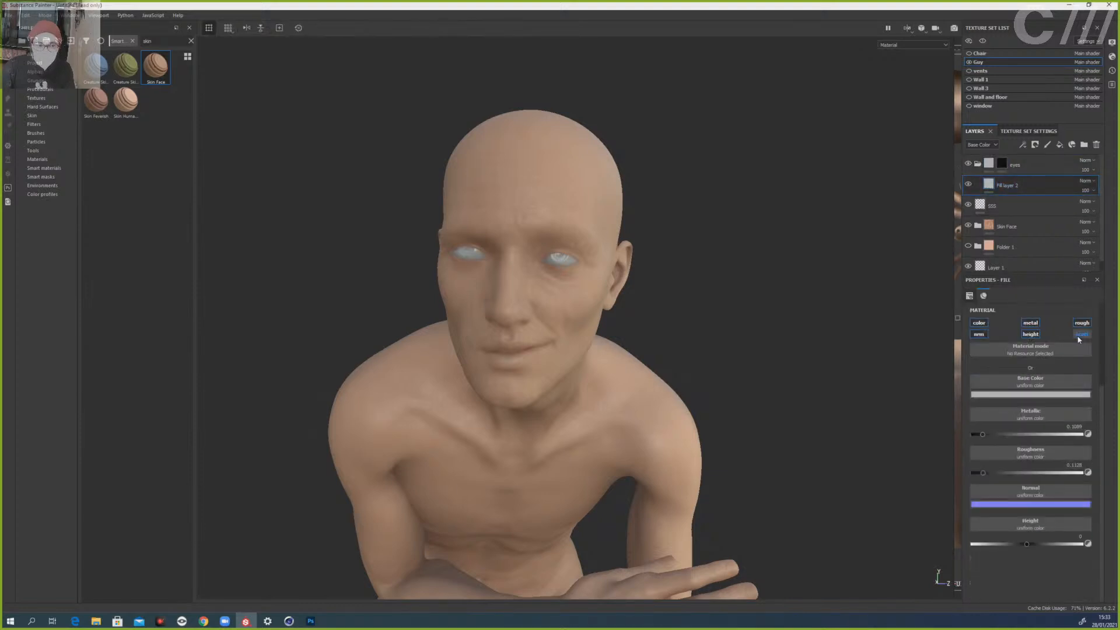
{"action": "mouse_move", "coordinate": [754, 323]}
{"action": "left_mouse_down", "text": "alt"}
{"action": "mouse_move", "coordinate": [655, 320]}
{"action": "mouse_move", "coordinate": [722, 325]}
{"action": "mouse_move", "coordinate": [805, 299]}
{"action": "mouse_move", "coordinate": [754, 313]}
{"action": "left_mouse_up", "text": "alt"}
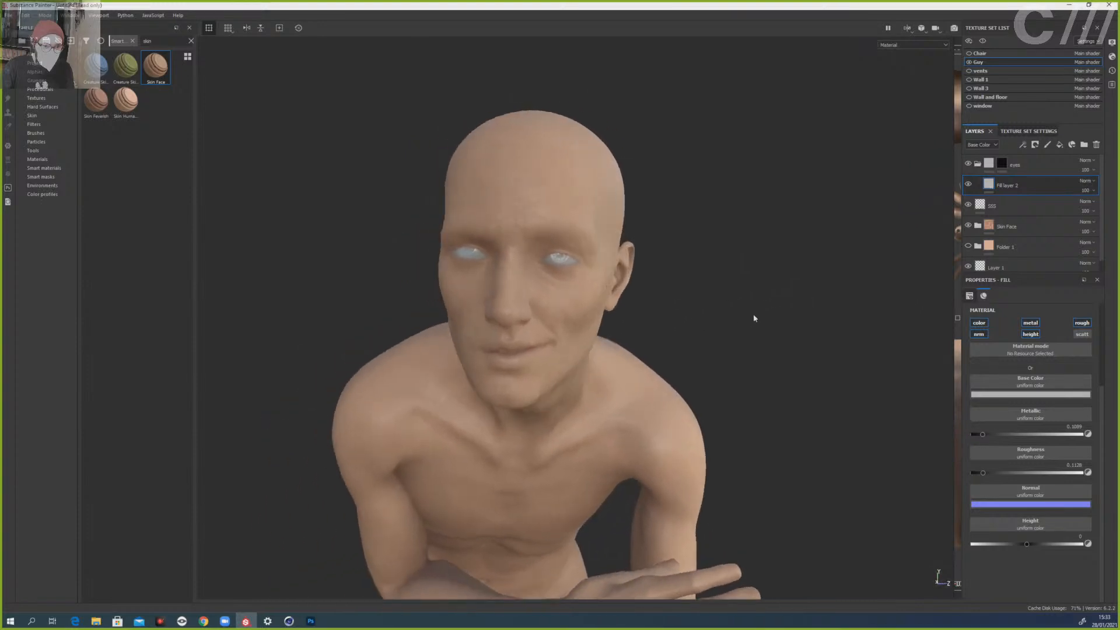
- Add a second fill layer above the existing one inside the eyes folder
{"action": "left_click", "coordinate": [1032, 170]}
{"action": "left_click", "coordinate": [1013, 183]}
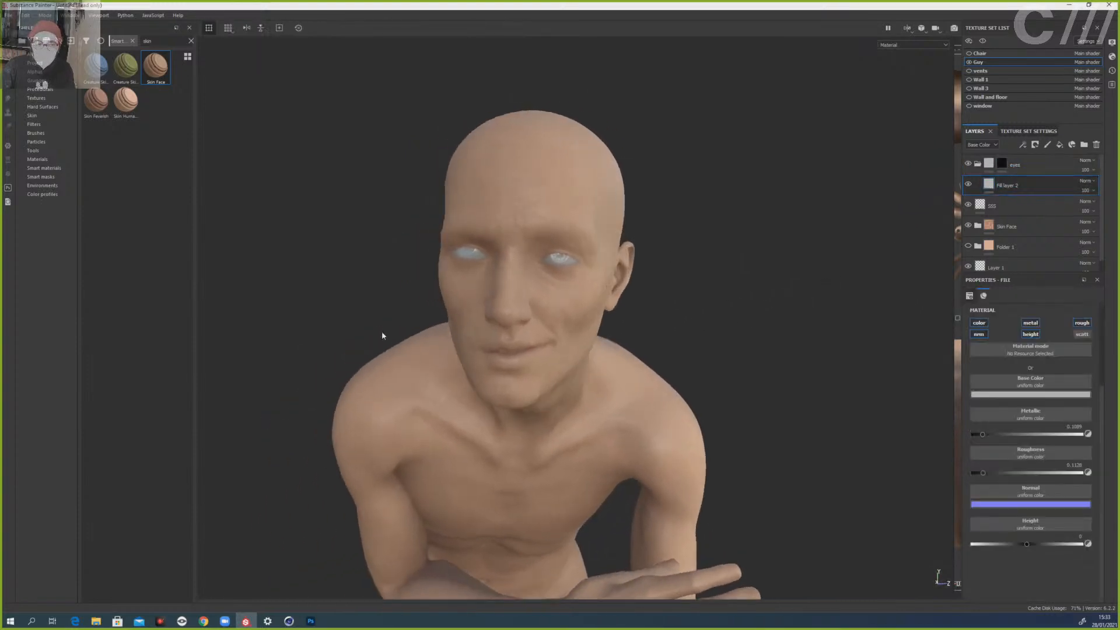
{"action": "left_click", "coordinate": [1059, 145]}
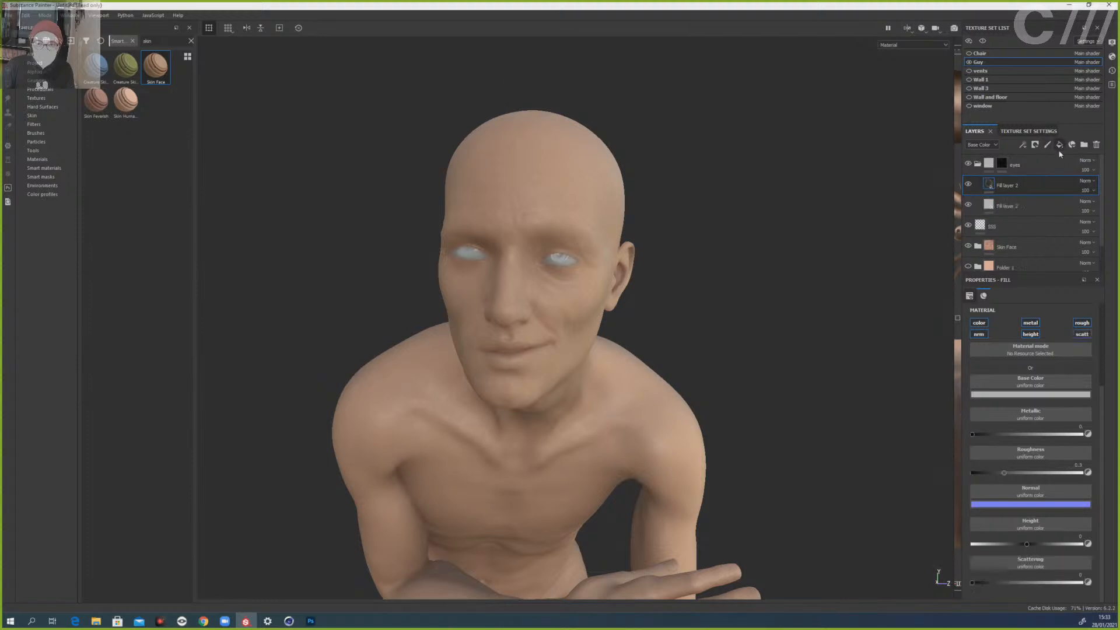
- Set the selected fill layer's base color to bright green and add a black mask to it
{"action": "left_click", "coordinate": [1028, 396]}
{"action": "mouse_move", "coordinate": [1052, 450]}
{"action": "left_mouse_down"}
{"action": "mouse_move", "coordinate": [1065, 414]}
{"action": "mouse_move", "coordinate": [1075, 474]}
{"action": "mouse_move", "coordinate": [1075, 426]}
{"action": "mouse_move", "coordinate": [1076, 465]}
{"action": "left_mouse_up"}
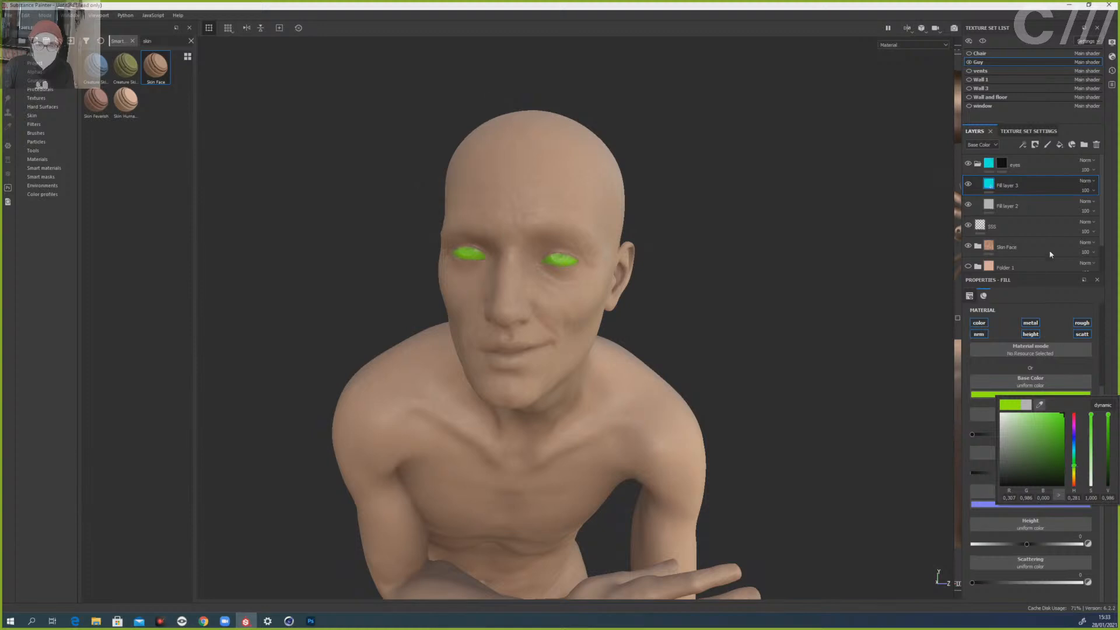
{"action": "left_click", "coordinate": [1034, 145]}
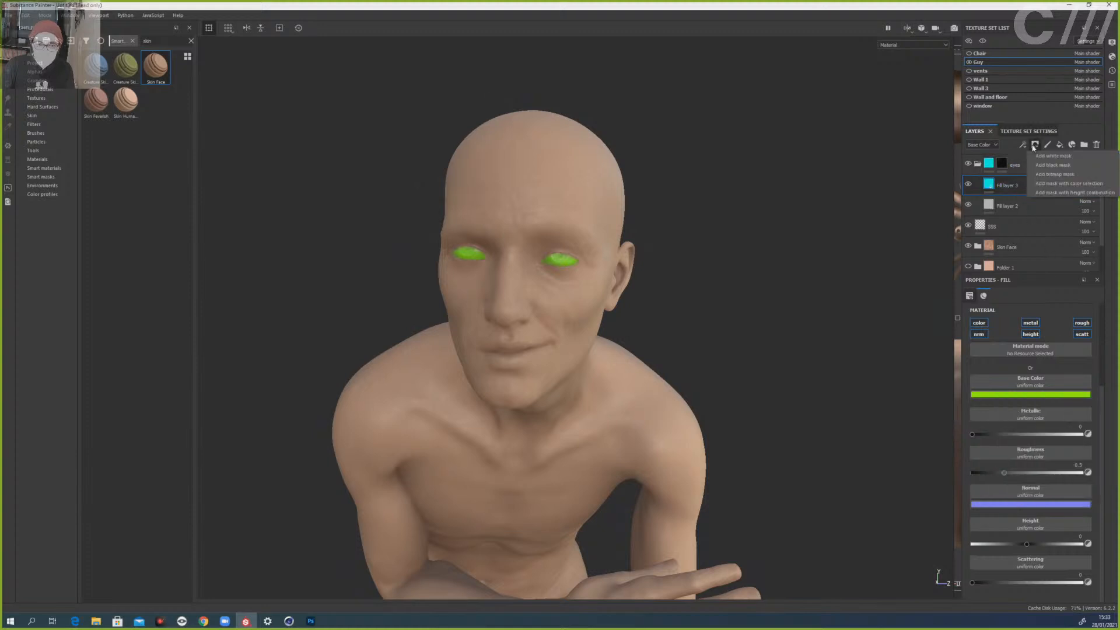
{"action": "left_click", "coordinate": [1052, 166]}
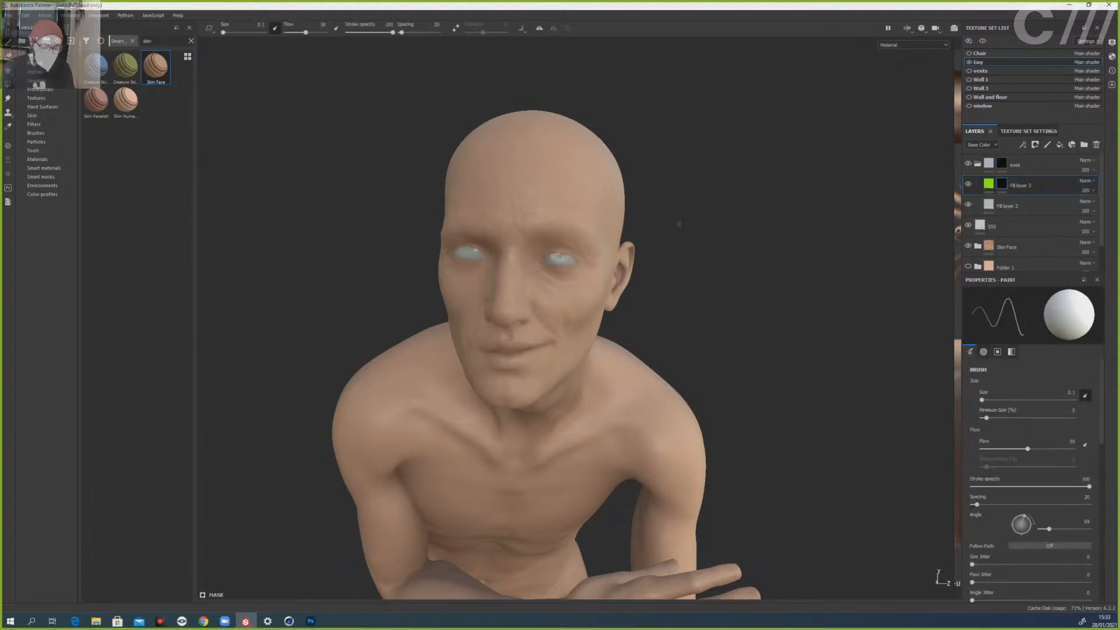
- Paint the iris of the character's left eye into the green fill's mask, using a brush size of about 0.32
{"action": "scroll", "coordinate": [541, 250], "scroll_direction": "up", "scroll_amount": 5}
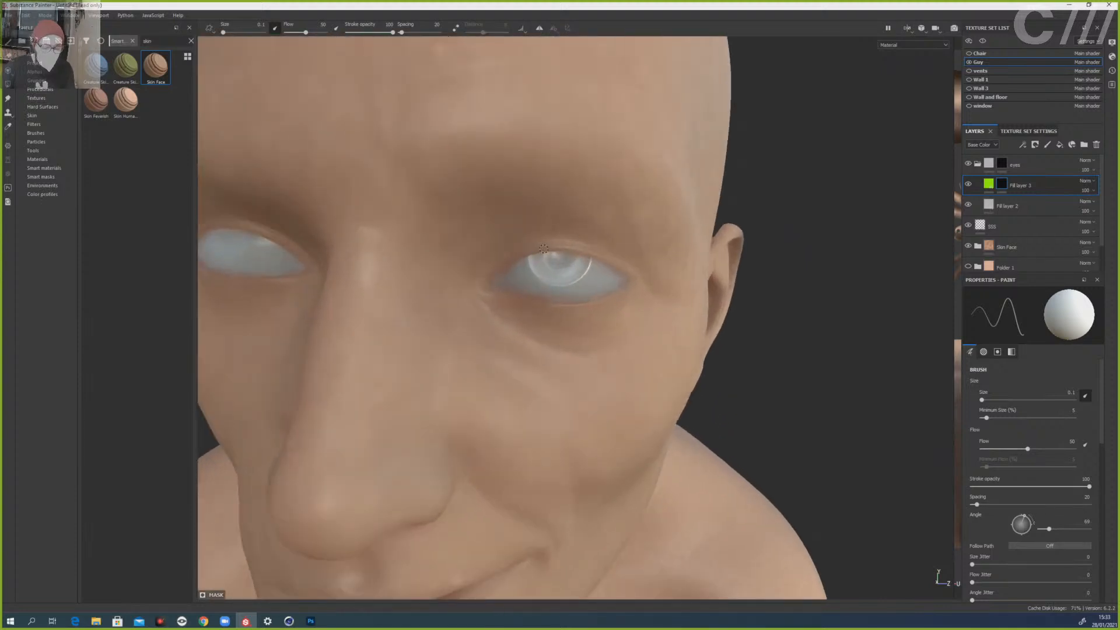
{"action": "right_click", "coordinate": [543, 249]}
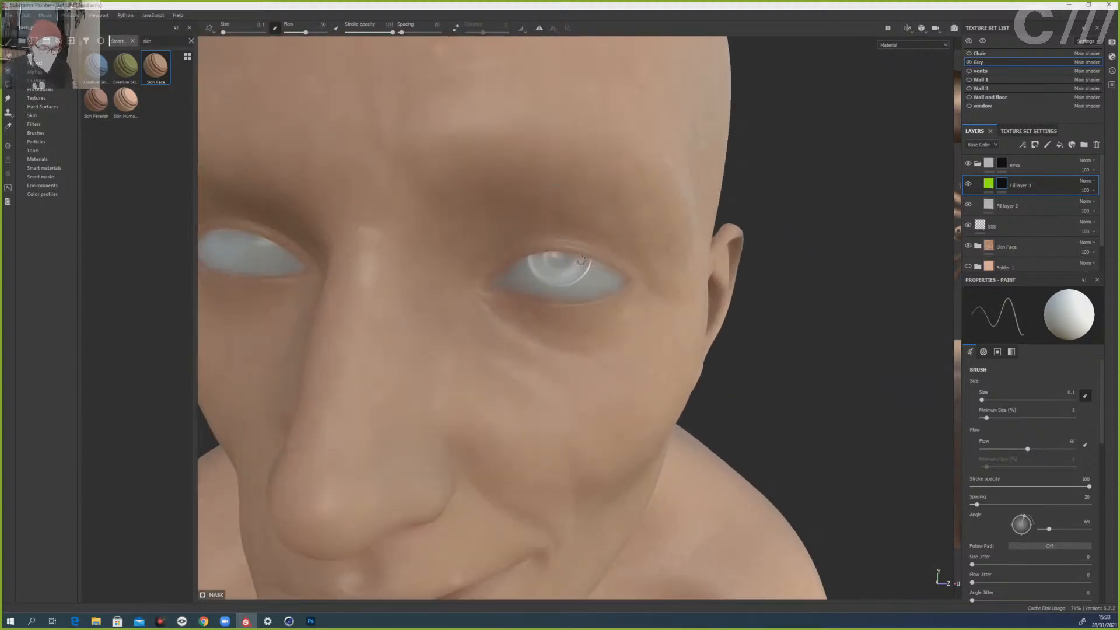
{"action": "right_click_drag", "start_coordinate": [570, 285], "coordinate": [590, 292], "text": "ctrl"}
{"action": "left_click_drag", "start_coordinate": [567, 266], "coordinate": [550, 263]}
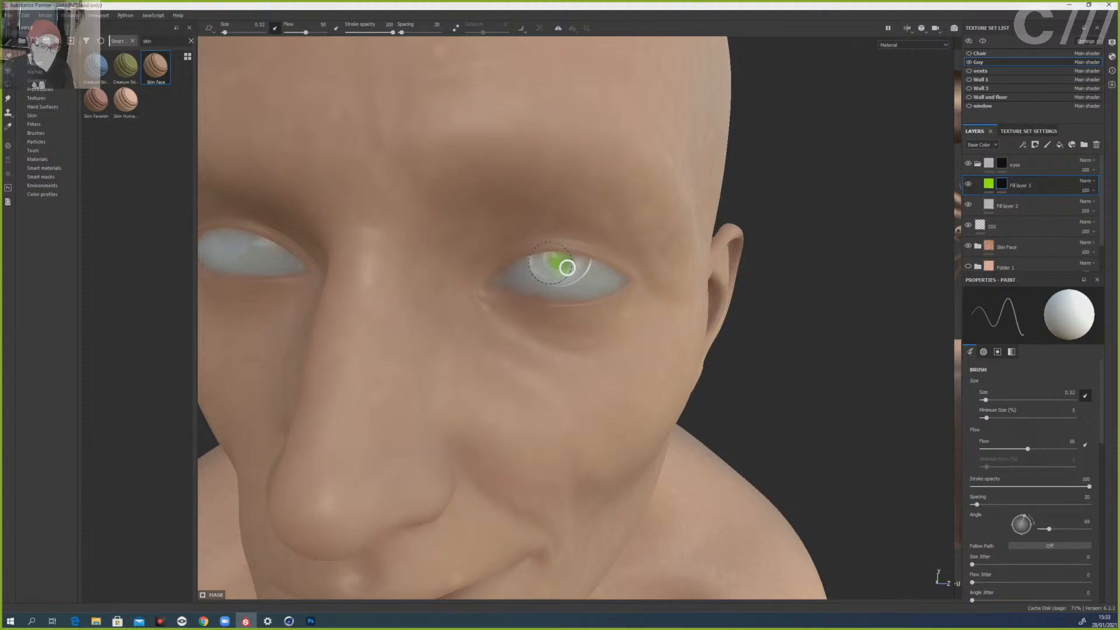
{"action": "right_click_drag", "start_coordinate": [567, 267], "coordinate": [546, 263], "text": "ctrl"}
{"action": "left_click_drag", "start_coordinate": [536, 259], "coordinate": [563, 279]}
{"action": "right_click_drag", "start_coordinate": [547, 269], "coordinate": [561, 265], "text": "ctrl"}
{"action": "left_click_drag", "start_coordinate": [558, 265], "coordinate": [575, 254]}
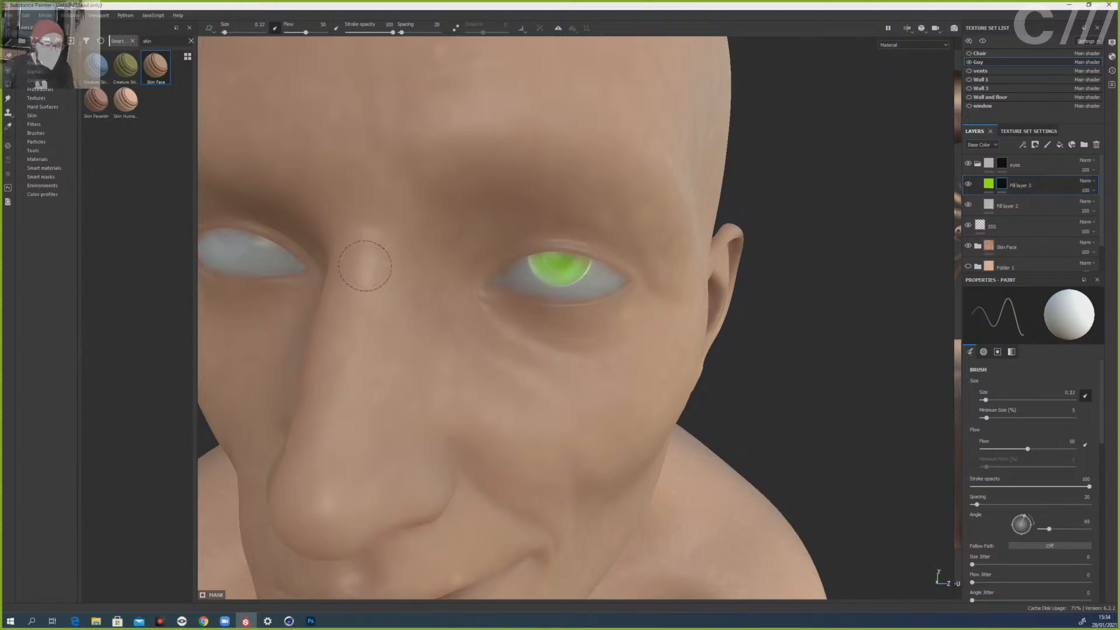
- Paint the iris of the character's right eye into the green fill's mask with an enlarged brush
{"action": "mouse_move", "coordinate": [396, 293]}
{"action": "middle_mouse_down", "text": "alt"}
{"action": "mouse_move", "coordinate": [492, 315]}
{"action": "mouse_move", "coordinate": [695, 297]}
{"action": "middle_mouse_up", "text": "alt"}
{"action": "right_click_drag", "start_coordinate": [697, 292], "coordinate": [732, 291], "text": "ctrl"}
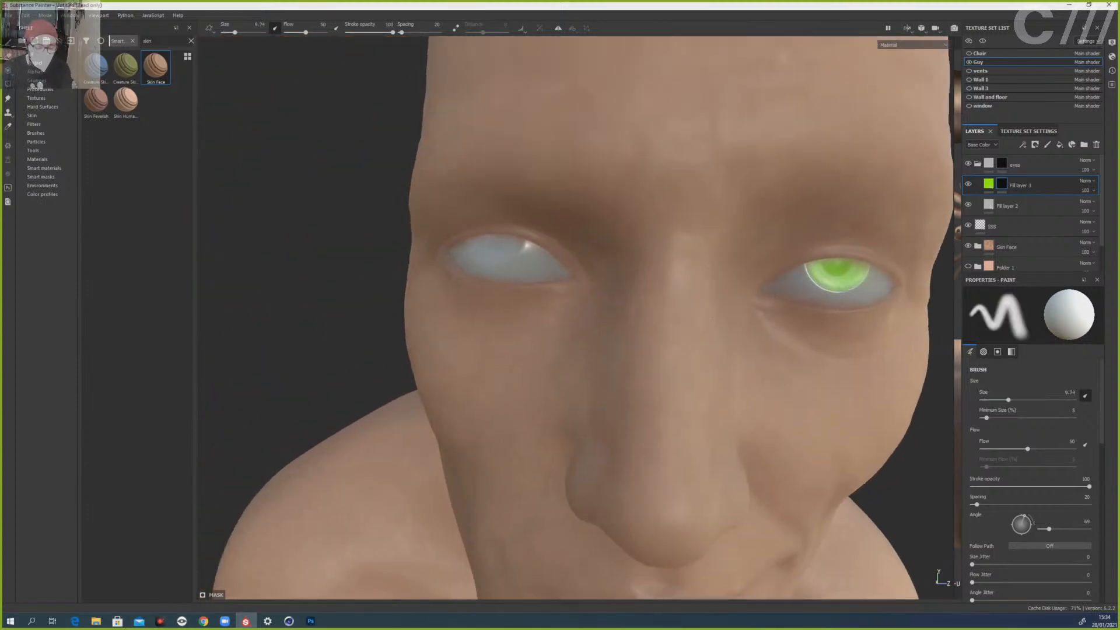
{"action": "right_click_drag", "start_coordinate": [527, 331], "coordinate": [466, 330], "text": "ctrl"}
{"action": "right_click_drag", "start_coordinate": [469, 258], "coordinate": [482, 258], "text": "ctrl"}
{"action": "left_click", "coordinate": [499, 247]}
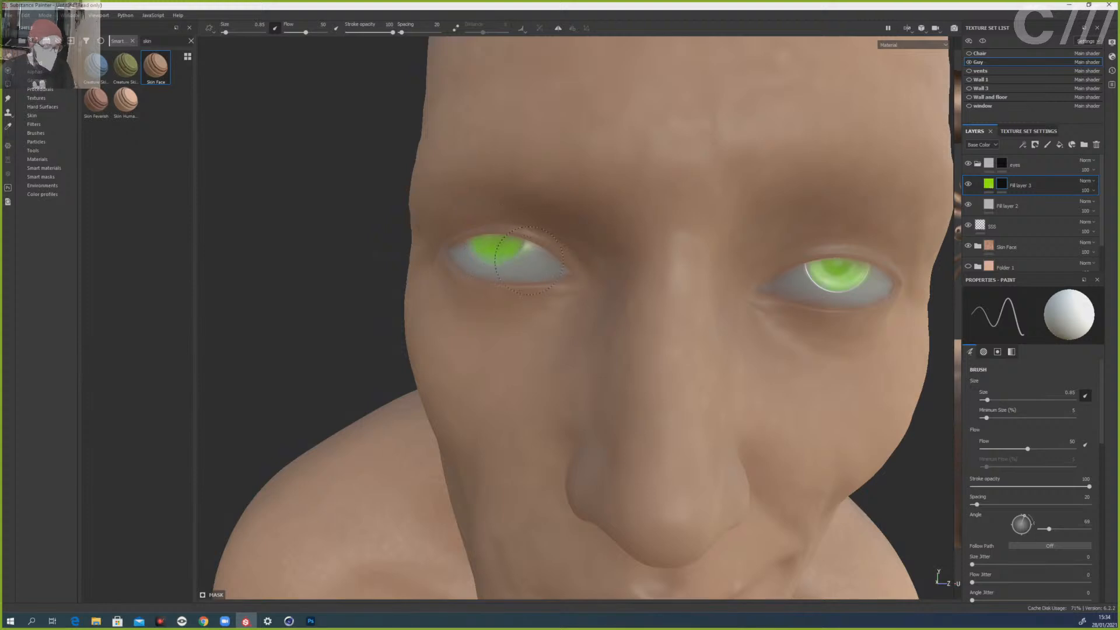
- Clean up the right iris's edge with black on the mask, using brush size 0.1, and set the flow to 100
{"action": "key", "text": "x"}
{"action": "right_click_drag", "start_coordinate": [565, 255], "coordinate": [557, 255], "text": "ctrl"}
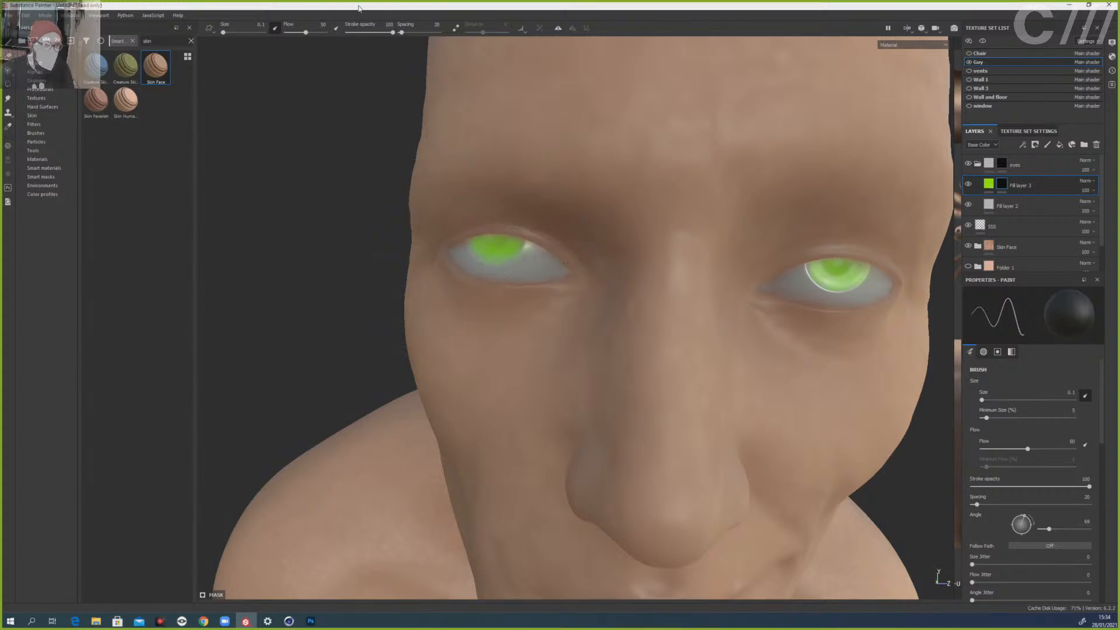
{"action": "left_click_drag", "start_coordinate": [306, 34], "coordinate": [325, 32]}
{"action": "key", "text": "x"}
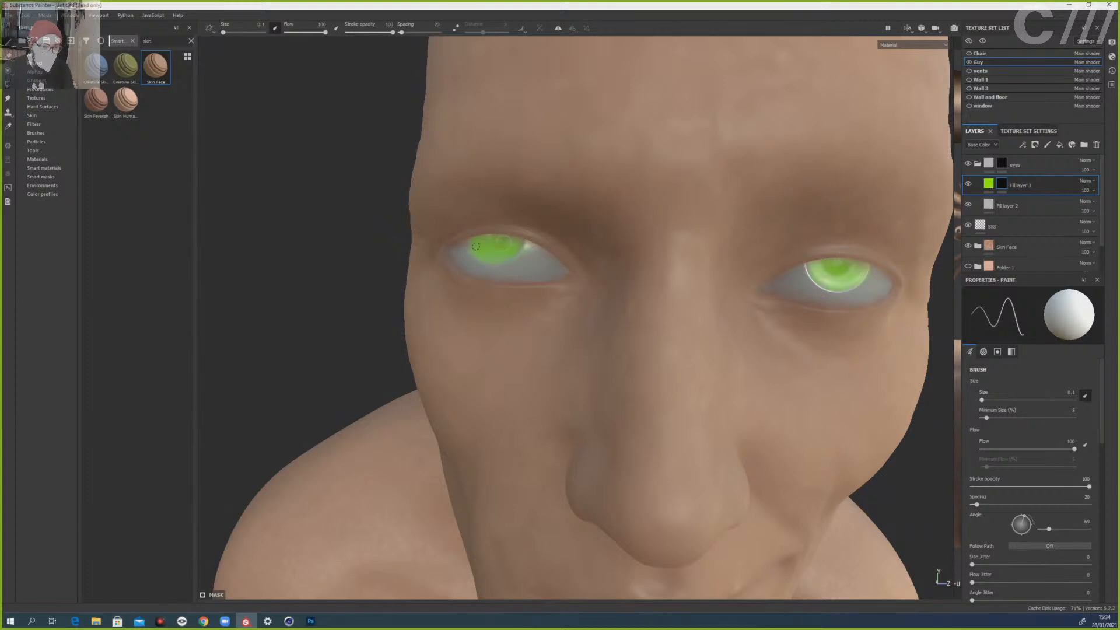
{"action": "key", "text": "x"}
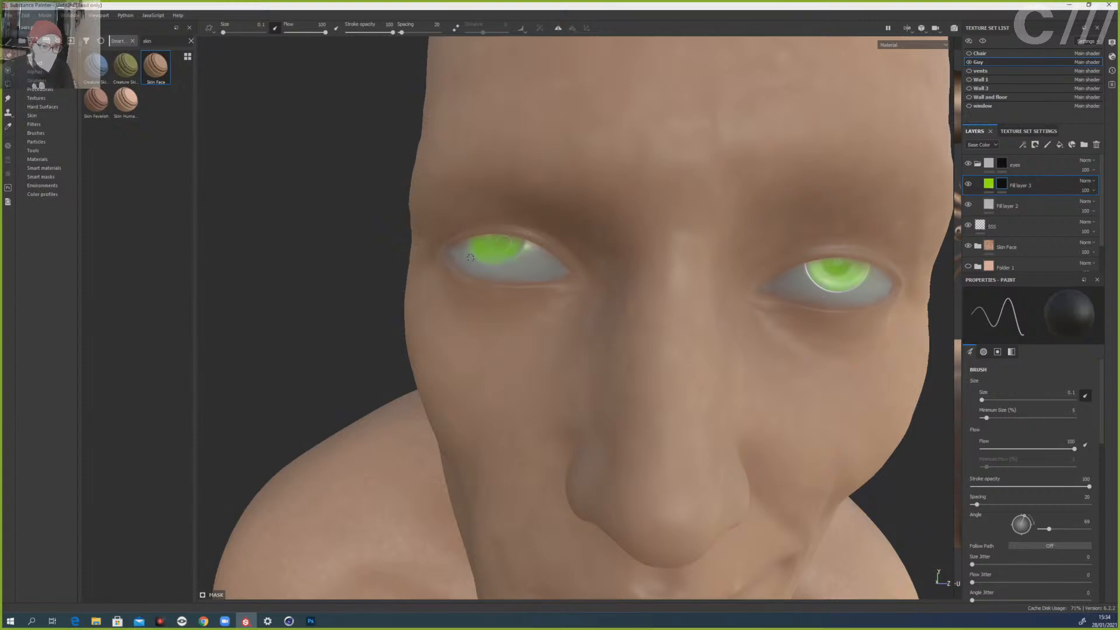
{"action": "scroll", "coordinate": [816, 239], "scroll_direction": "up", "scroll_amount": 2}
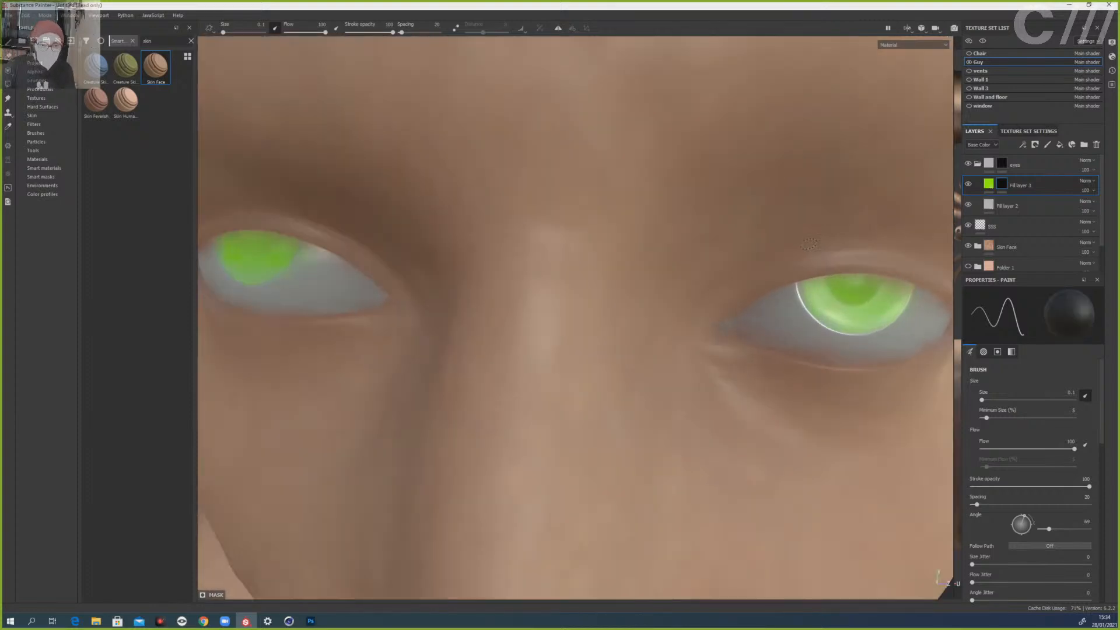
{"action": "scroll", "coordinate": [811, 243], "scroll_direction": "down", "scroll_amount": 8}
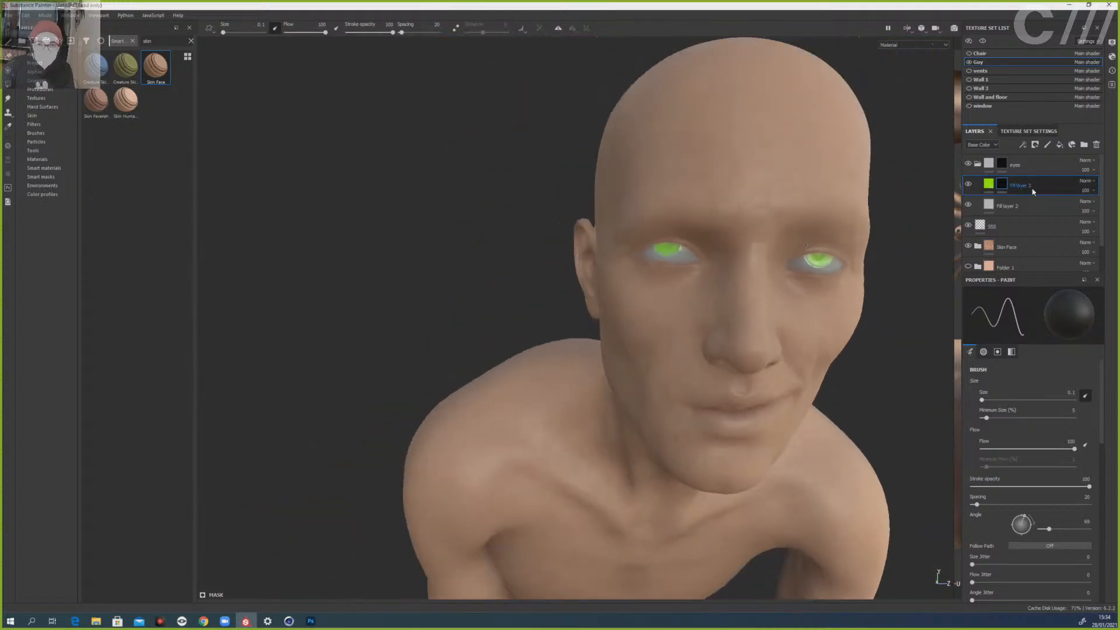
- Change the iris fill layer's base color to a dark yellowish brown
{"action": "left_click", "coordinate": [988, 183]}
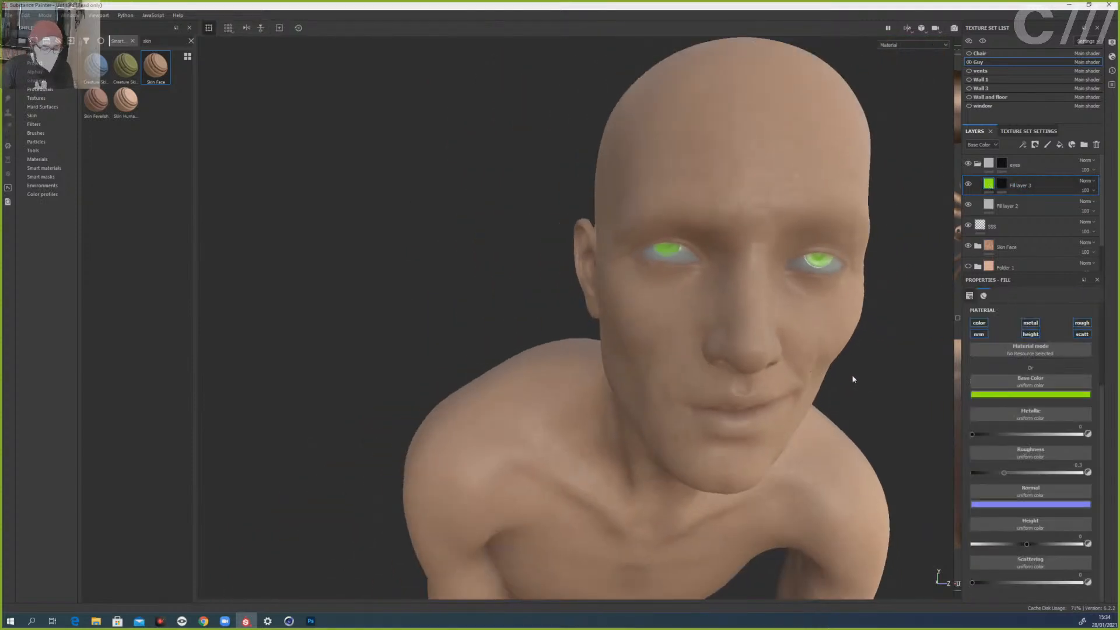
{"action": "left_click_drag", "start_coordinate": [849, 375], "coordinate": [756, 357], "text": "alt"}
{"action": "scroll", "coordinate": [758, 355], "scroll_direction": "up", "scroll_amount": 2}
{"action": "scroll", "coordinate": [763, 353], "scroll_direction": "down", "scroll_amount": 4}
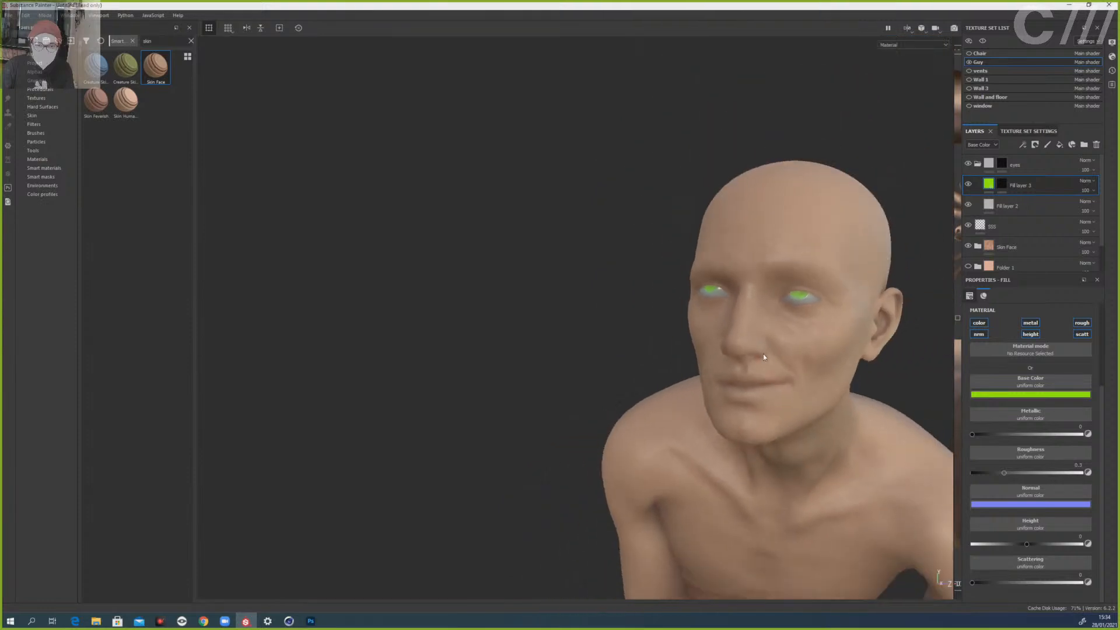
{"action": "scroll", "coordinate": [763, 356], "scroll_direction": "down", "scroll_amount": 2}
{"action": "left_click", "coordinate": [988, 395]}
{"action": "left_click", "coordinate": [1023, 456]}
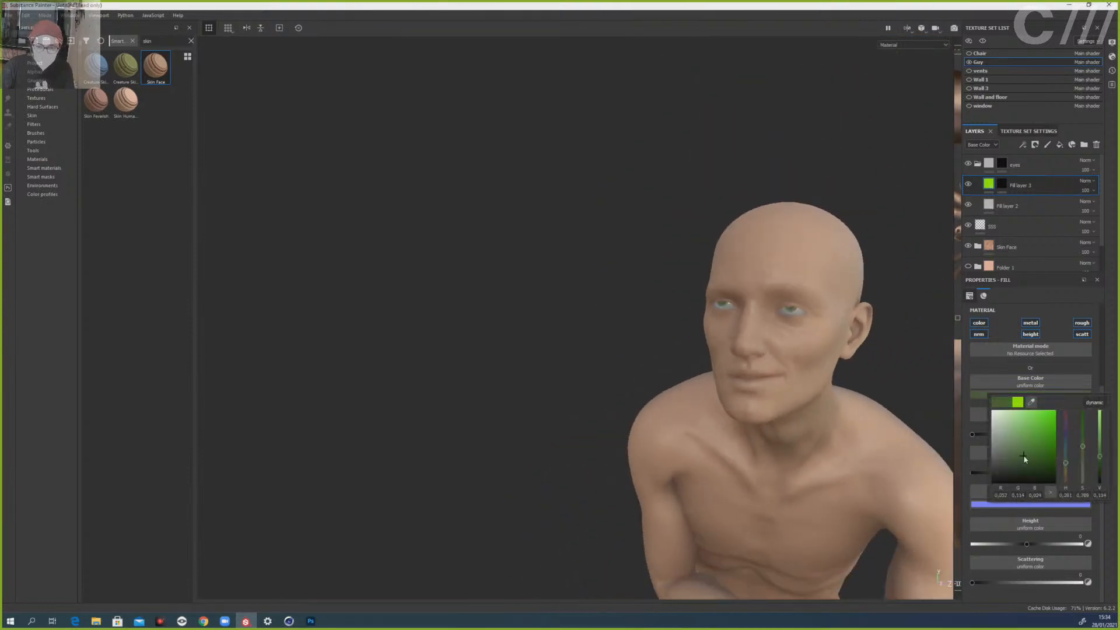
{"action": "left_click", "coordinate": [1048, 446]}
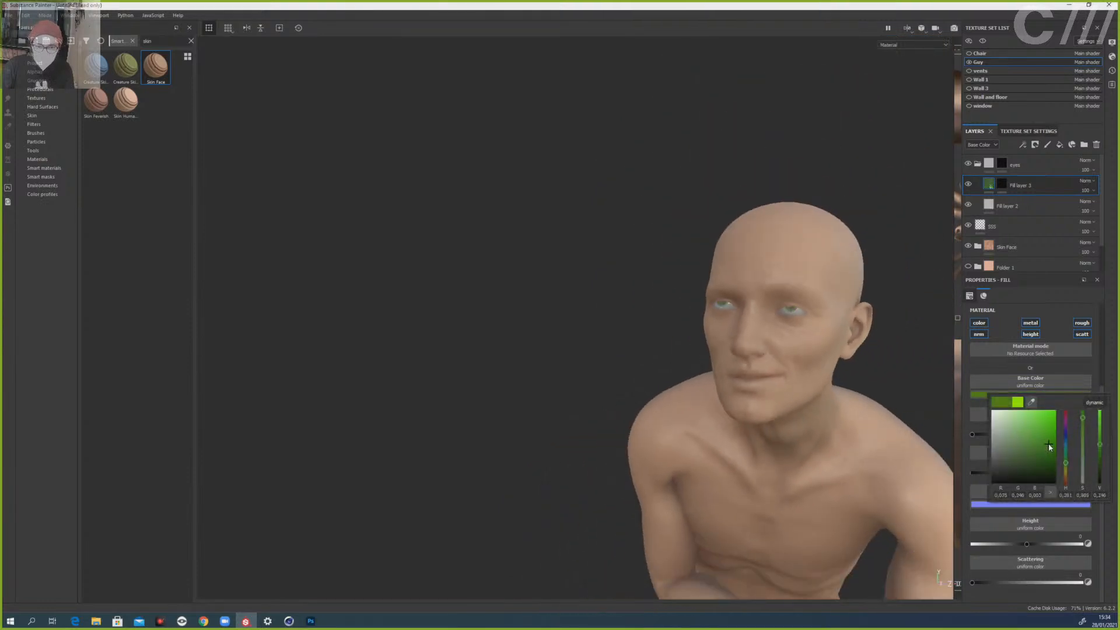
{"action": "left_click", "coordinate": [1044, 452]}
{"action": "left_click", "coordinate": [1066, 476]}
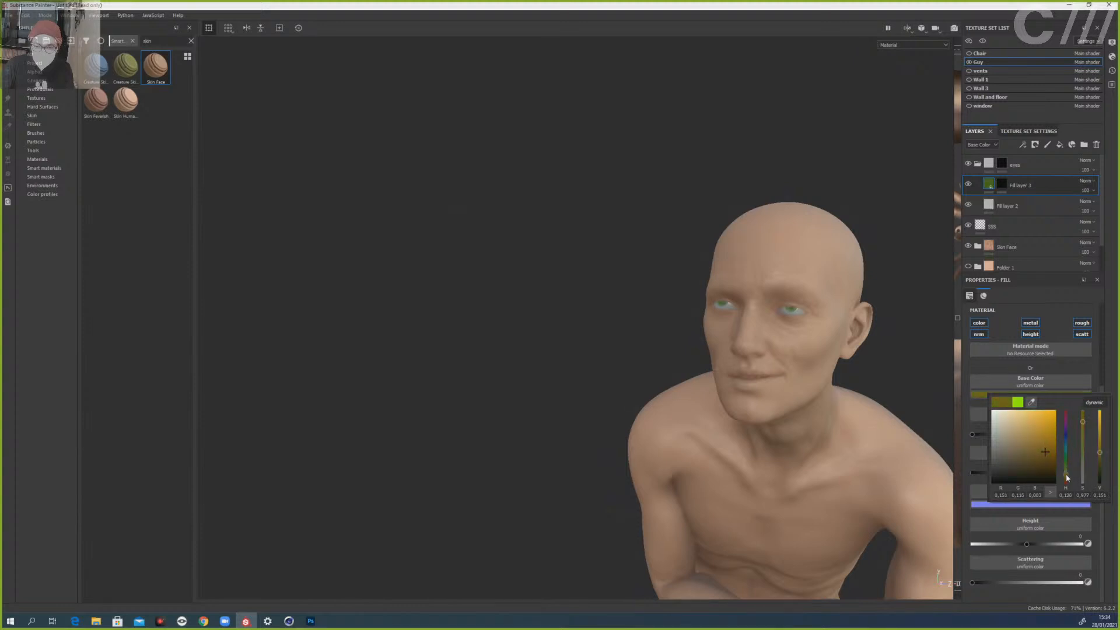
{"action": "left_click_drag", "start_coordinate": [1097, 458], "coordinate": [1099, 462]}
{"action": "left_click", "coordinate": [1047, 201]}
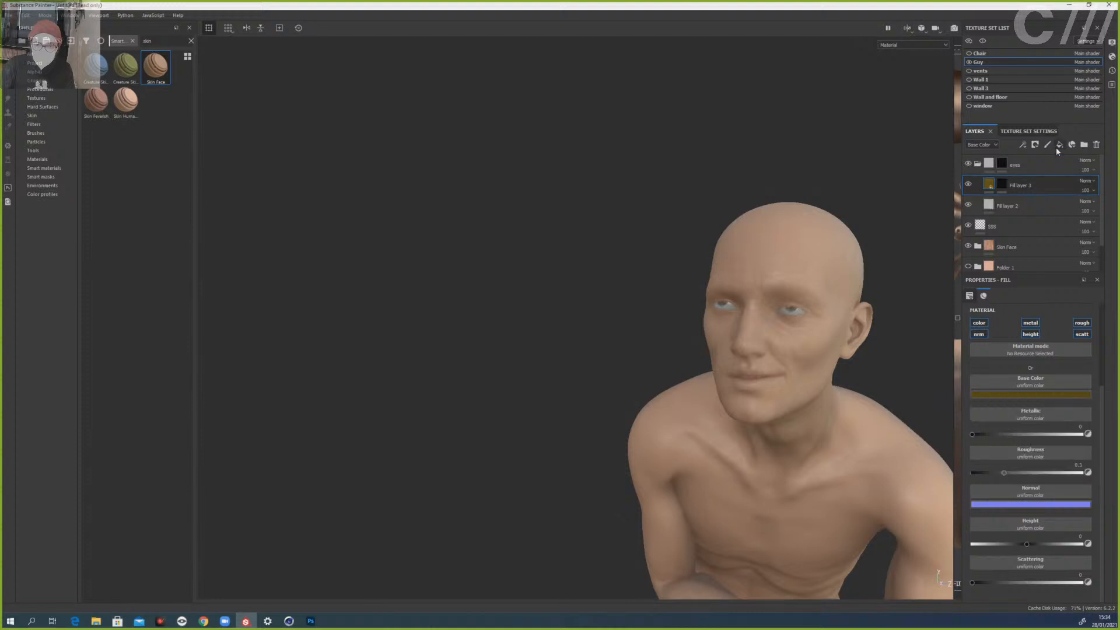
- Add a fill layer above the iris layer with a black base color and a black mask
{"action": "left_click", "coordinate": [1059, 144]}
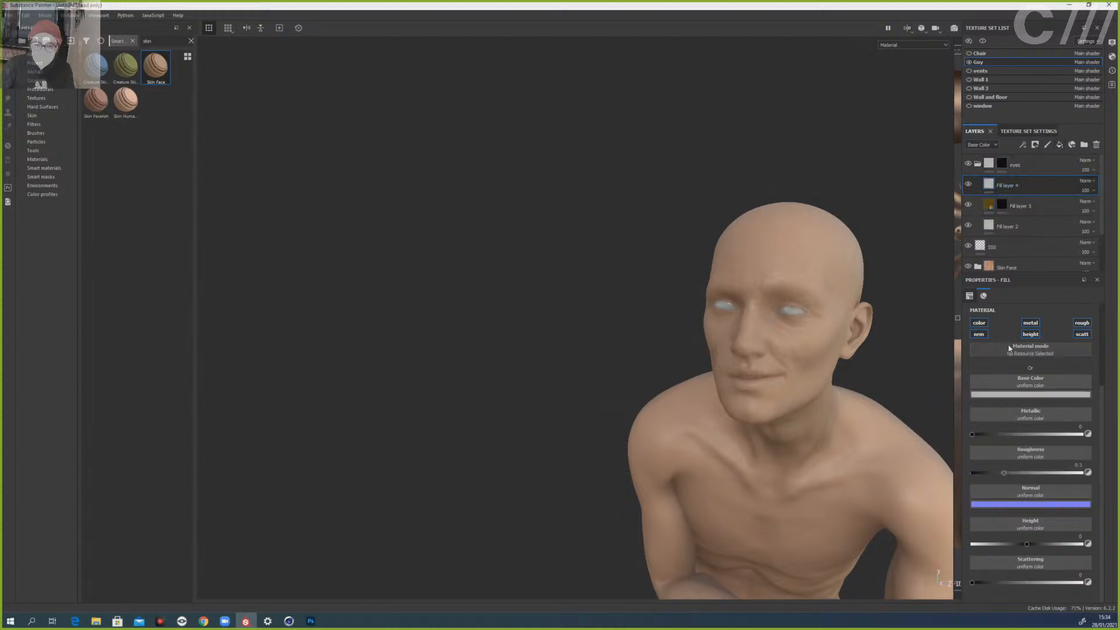
{"action": "left_click", "coordinate": [1030, 394]}
{"action": "left_click_drag", "start_coordinate": [1021, 435], "coordinate": [968, 500]}
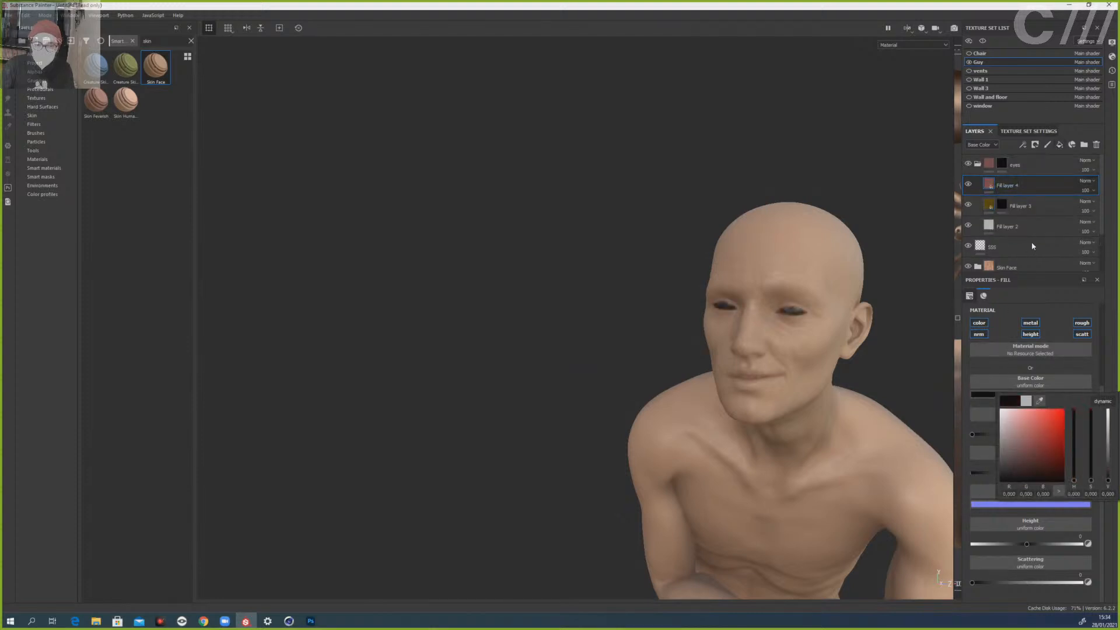
{"action": "scroll", "coordinate": [820, 325], "scroll_direction": "up", "scroll_amount": 10}
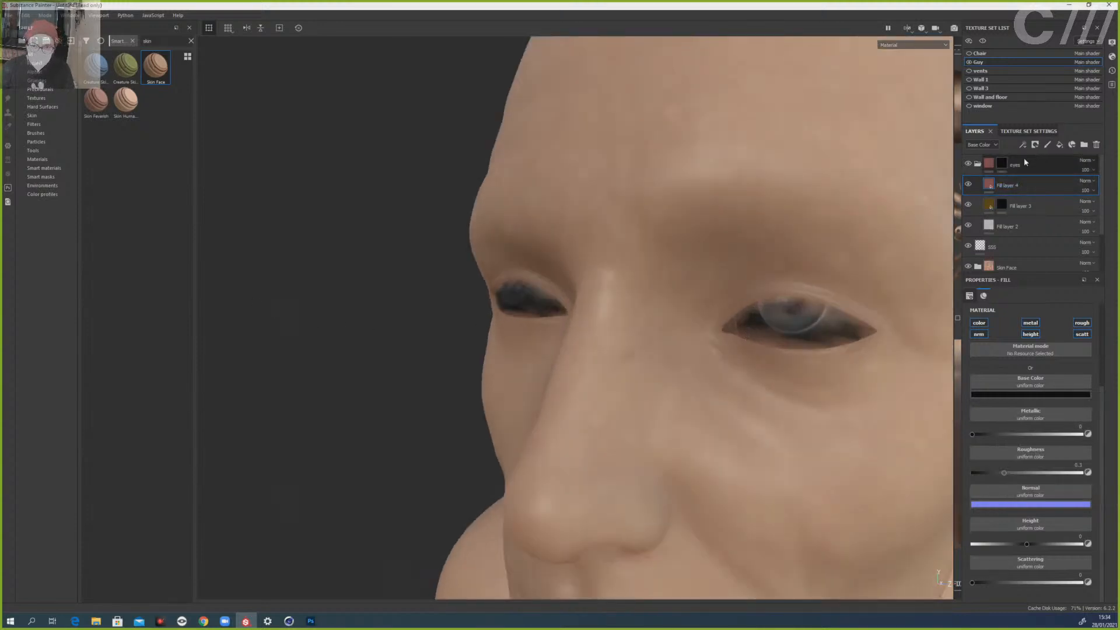
{"action": "left_click", "coordinate": [1054, 168]}
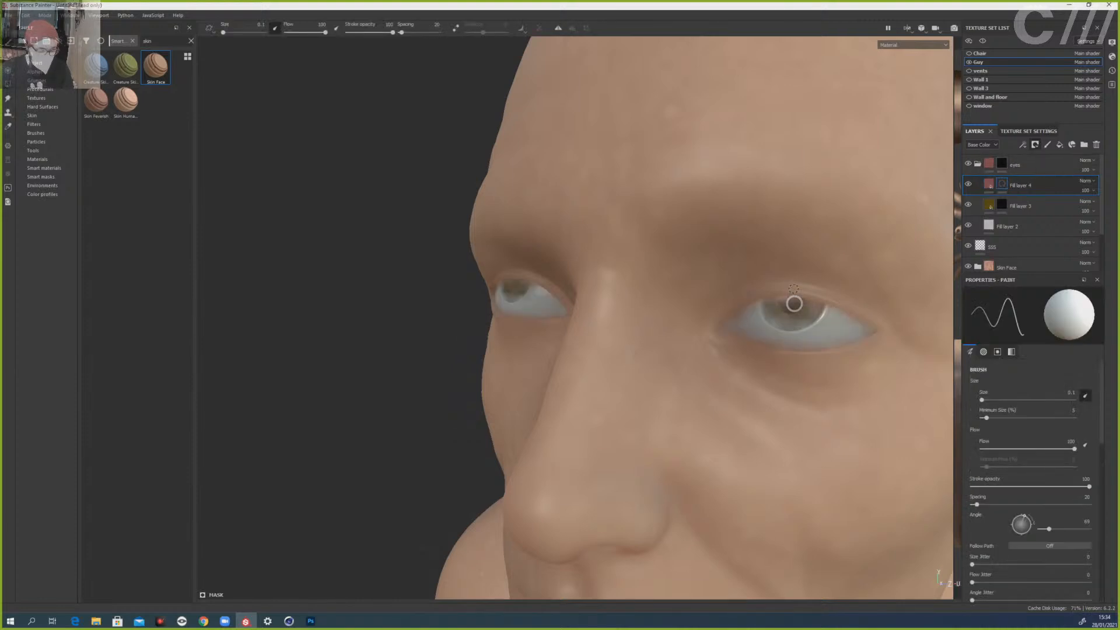
{"action": "key", "text": "b"}
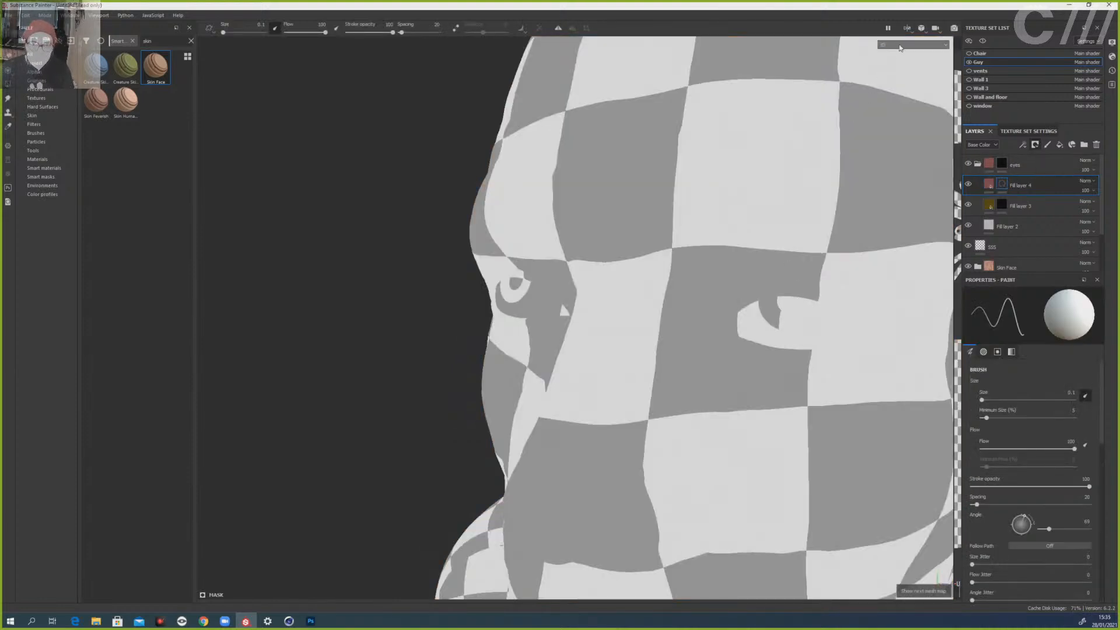
{"action": "left_click", "coordinate": [895, 47]}
{"action": "left_click", "coordinate": [900, 54]}
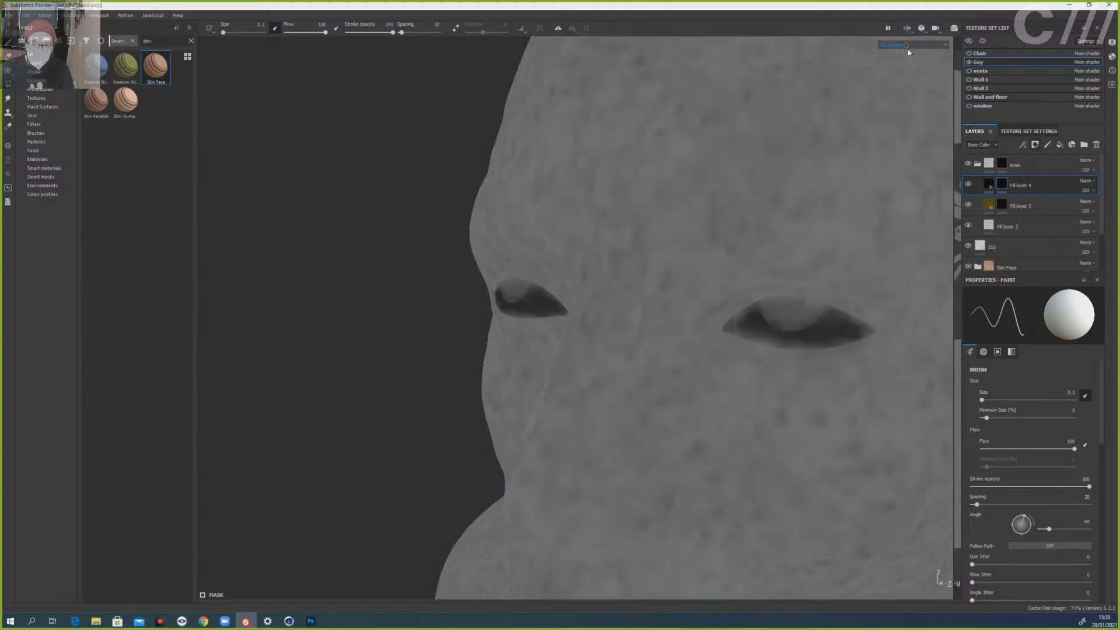
{"action": "left_click", "coordinate": [907, 46]}
{"action": "scroll", "coordinate": [945, 61], "scroll_direction": "up", "scroll_amount": 3}
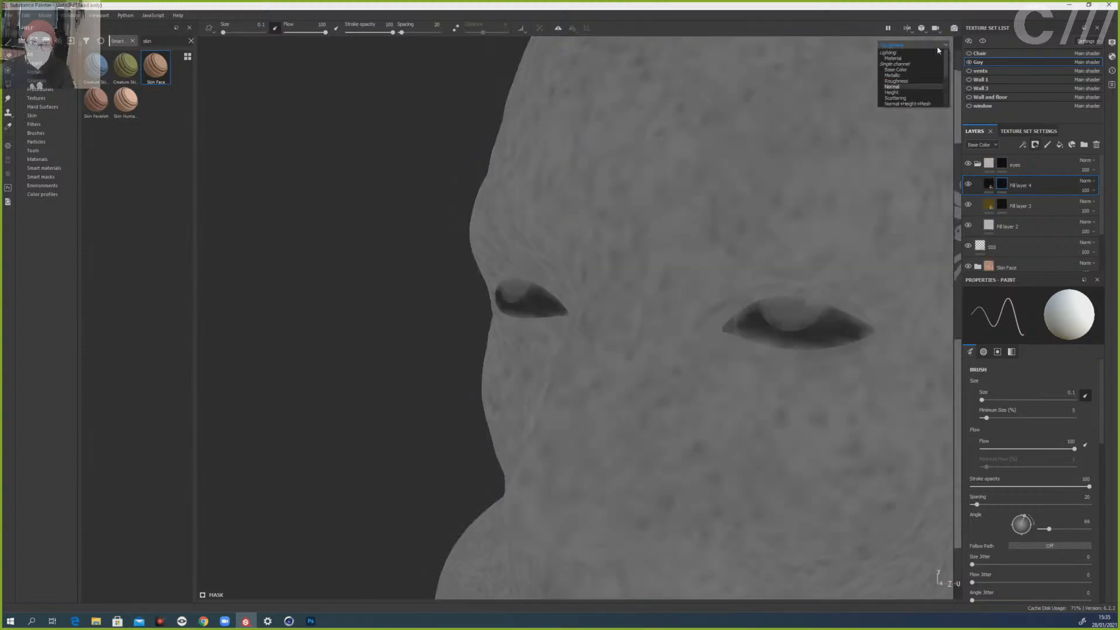
{"action": "left_click", "coordinate": [894, 57]}
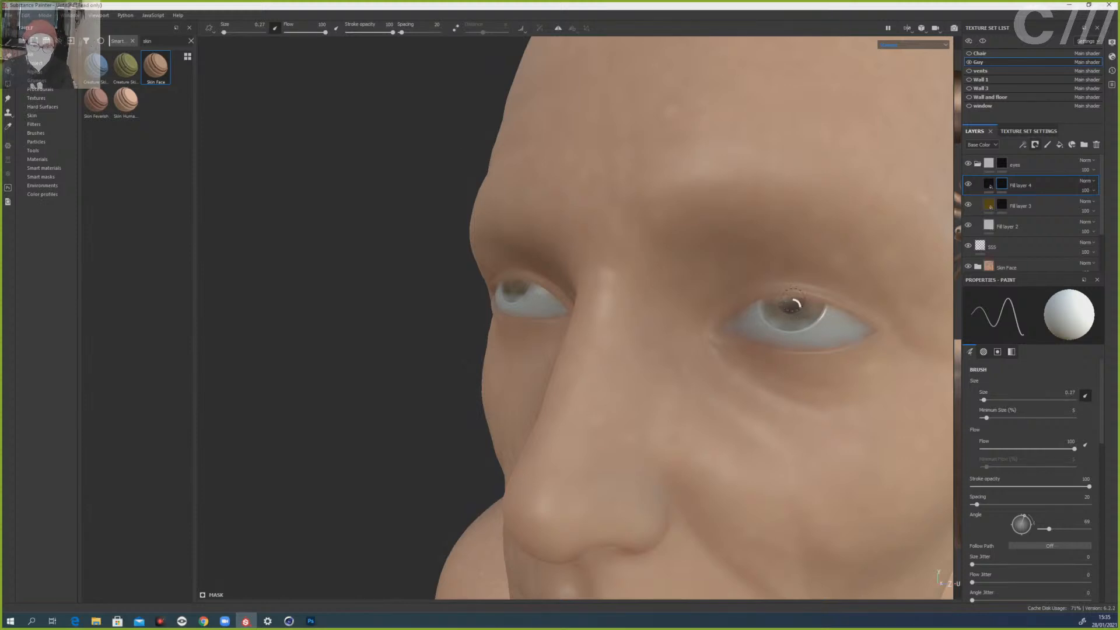
- Paint a pupil in the center of each iris on the black fill's mask, using brush size 0.27
{"action": "left_click_drag", "start_coordinate": [792, 307], "coordinate": [792, 302]}
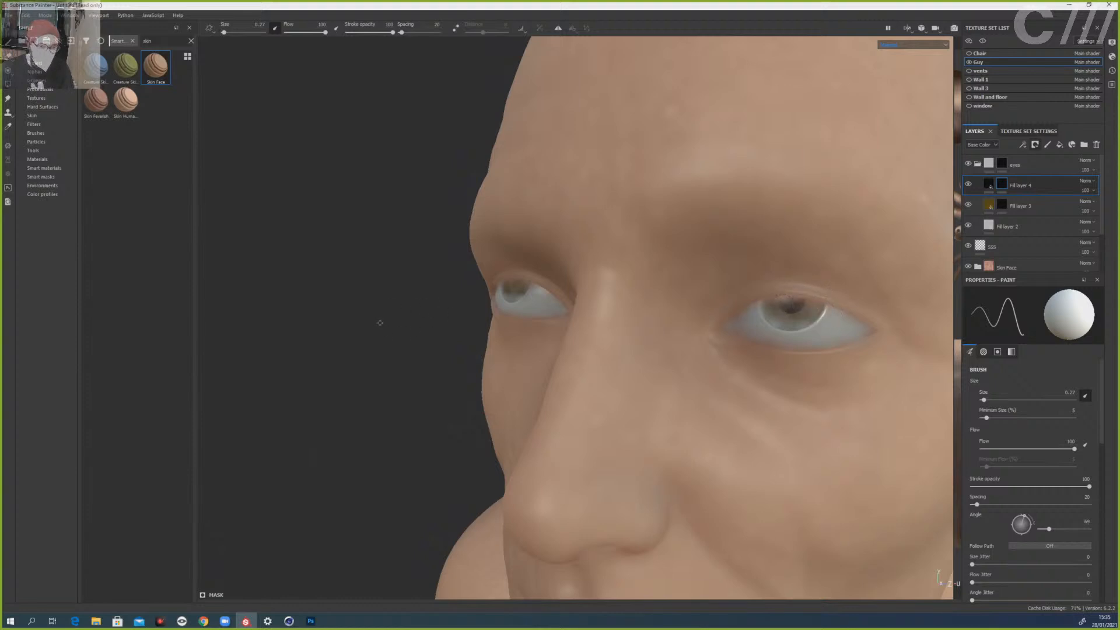
{"action": "mouse_move", "coordinate": [380, 323]}
{"action": "left_mouse_down", "text": "alt"}
{"action": "mouse_move", "coordinate": [450, 347]}
{"action": "mouse_move", "coordinate": [447, 284]}
{"action": "left_mouse_up", "text": "alt"}
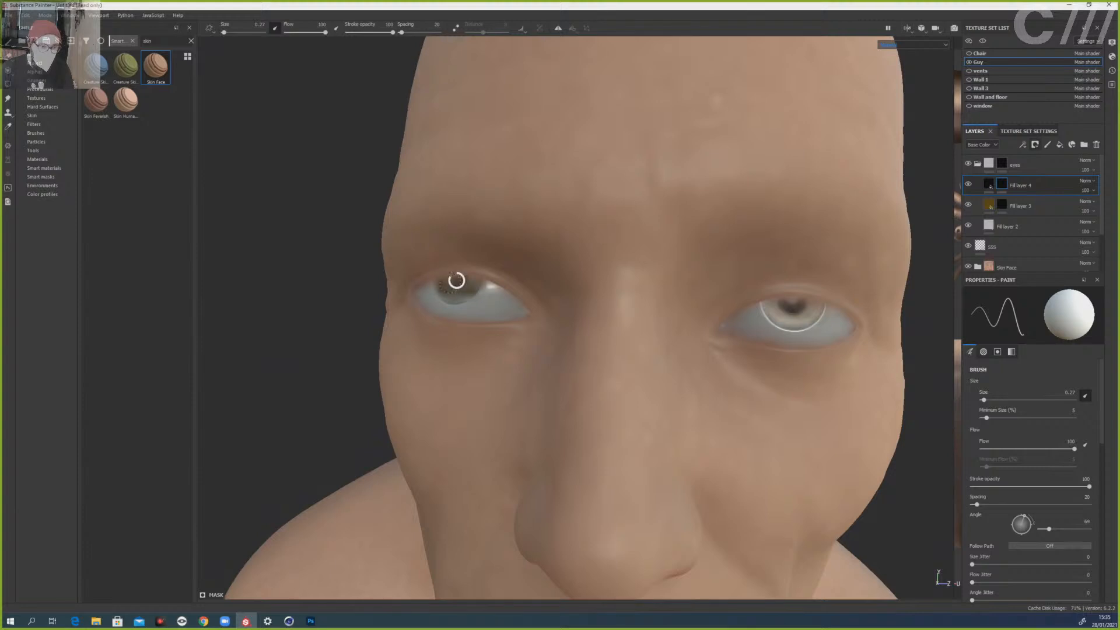
{"action": "left_click_drag", "start_coordinate": [362, 318], "coordinate": [303, 320], "text": "alt"}
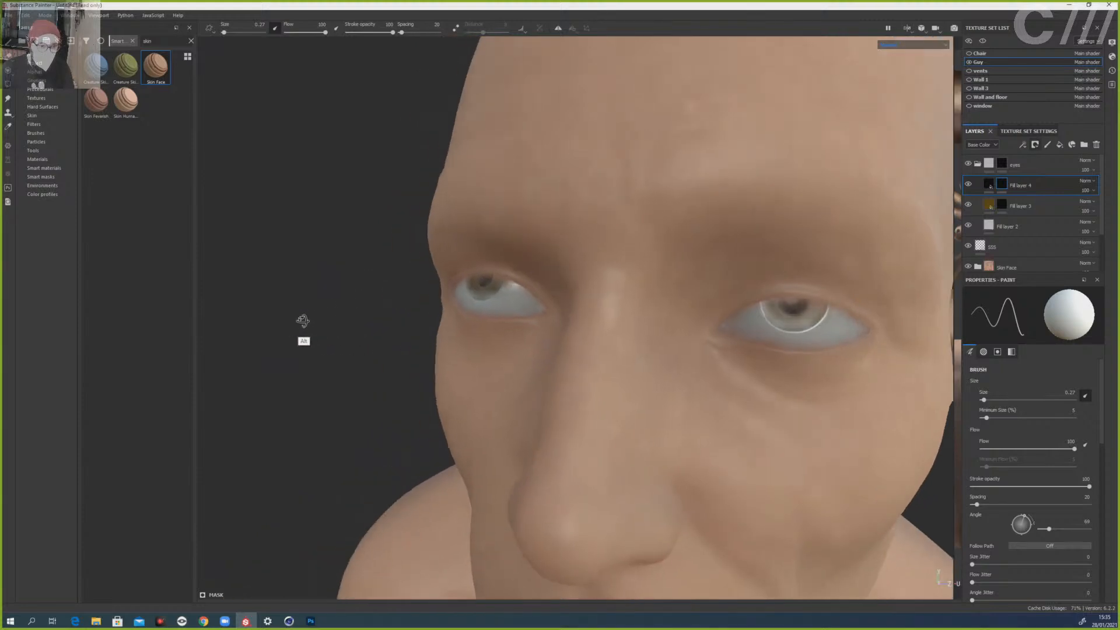
{"action": "scroll", "coordinate": [302, 321], "scroll_direction": "down", "scroll_amount": 6}
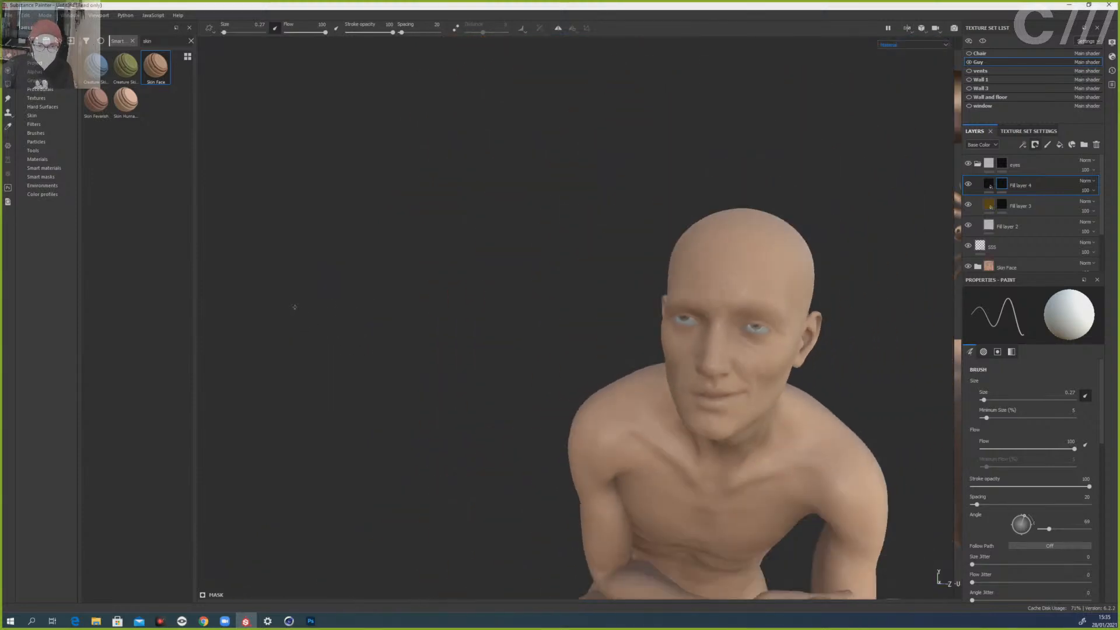
- Select the eyes folder and collapse it in the layer stack
{"action": "left_click_drag", "start_coordinate": [857, 350], "coordinate": [760, 275], "text": "alt"}
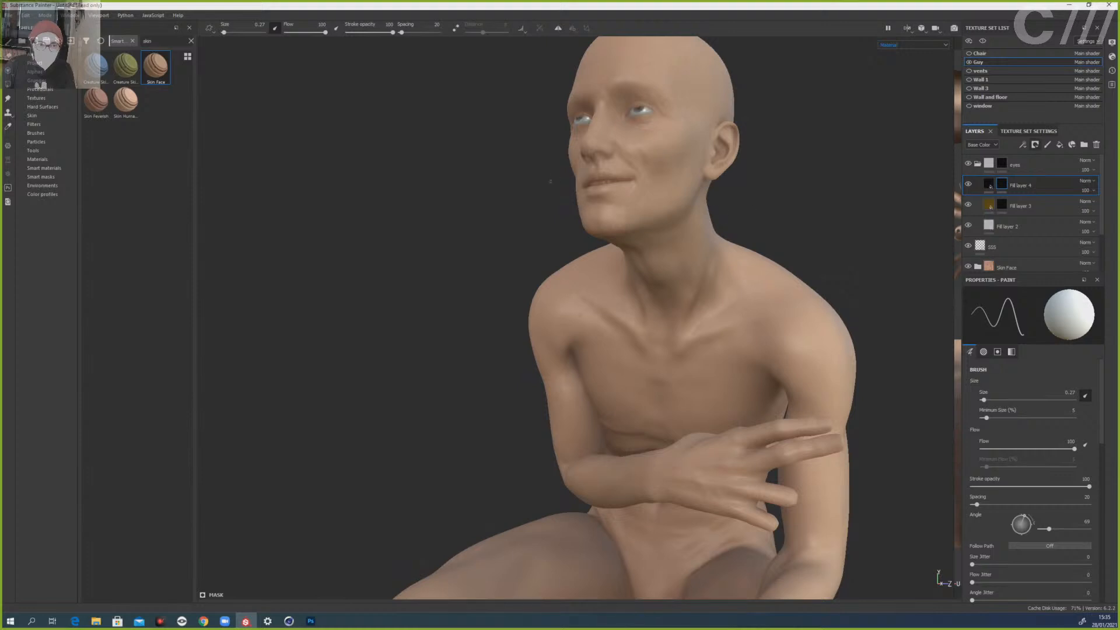
{"action": "scroll", "coordinate": [646, 231], "scroll_direction": "up", "scroll_amount": 8}
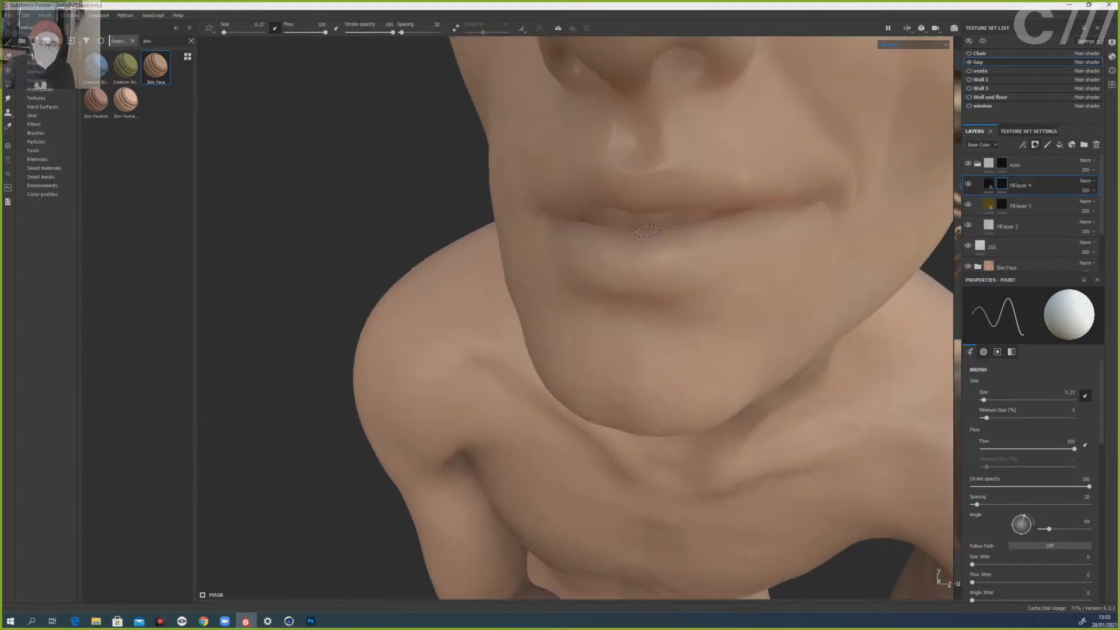
{"action": "left_click", "coordinate": [1017, 165]}
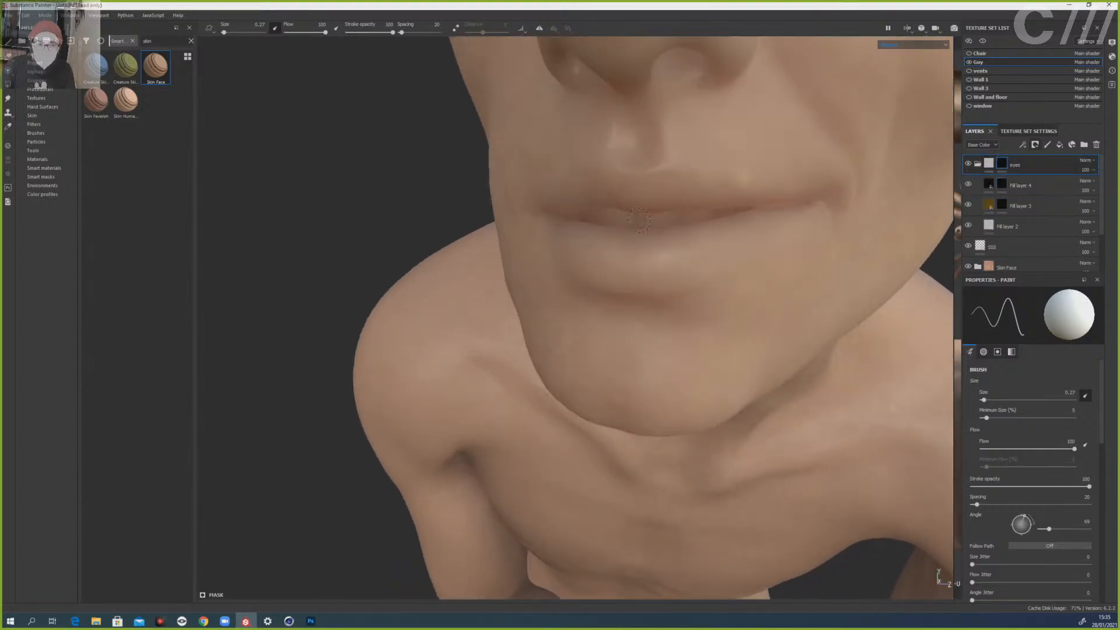
{"action": "scroll", "coordinate": [640, 221], "scroll_direction": "down", "scroll_amount": 2}
{"action": "scroll", "coordinate": [640, 223], "scroll_direction": "down", "scroll_amount": 8}
{"action": "middle_click_drag", "start_coordinate": [792, 392], "coordinate": [739, 313], "text": "alt"}
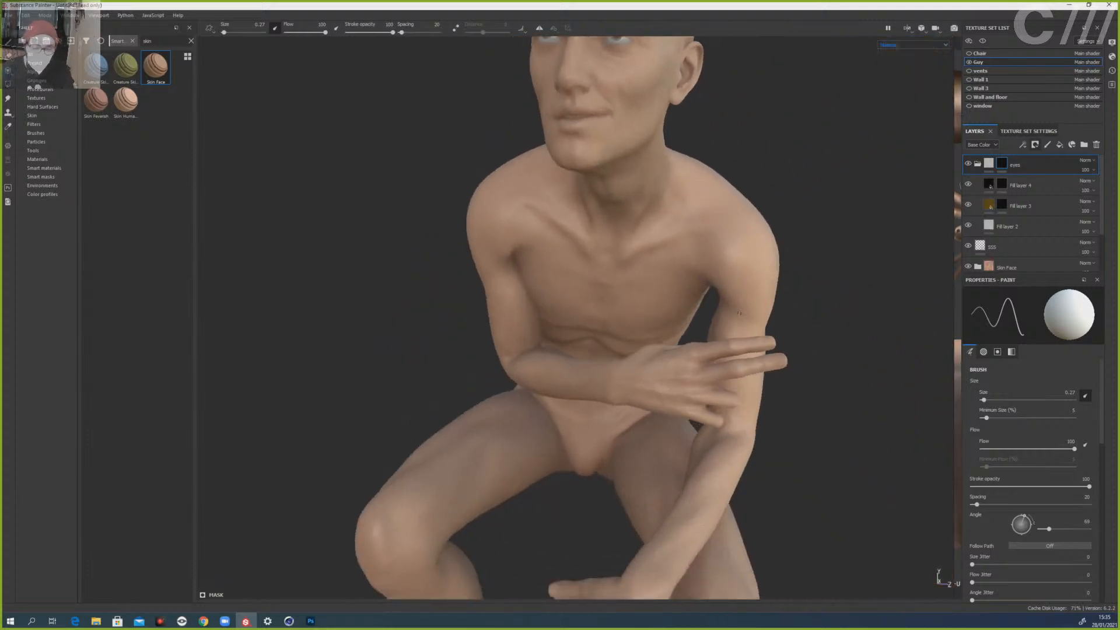
{"action": "left_click_drag", "start_coordinate": [822, 390], "coordinate": [783, 385], "text": "alt"}
{"action": "scroll", "coordinate": [777, 375], "scroll_direction": "down", "scroll_amount": 1}
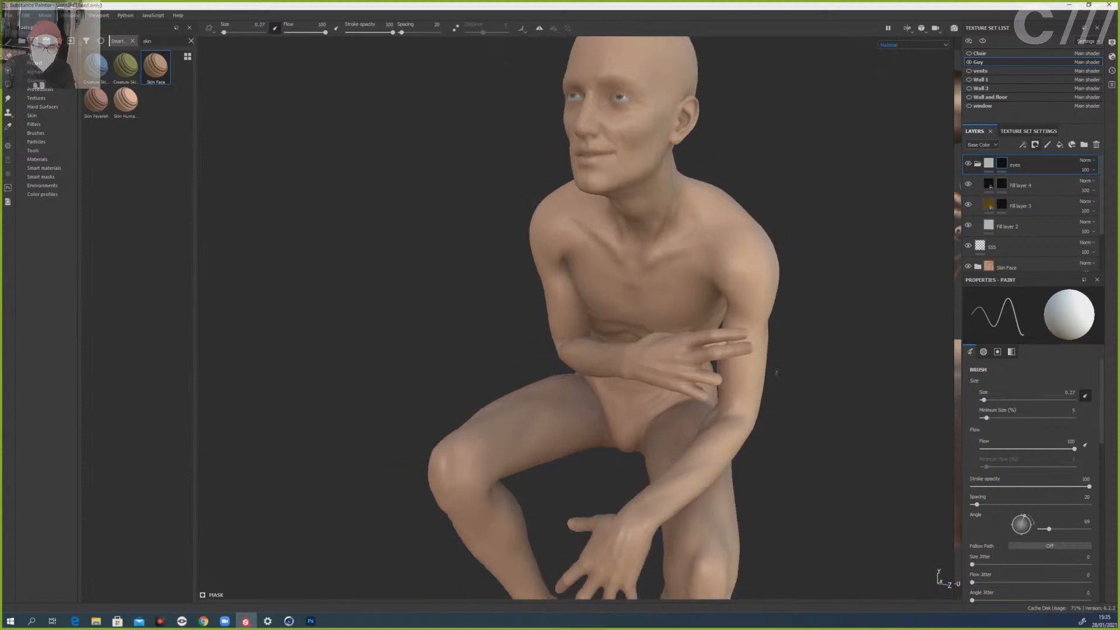
{"action": "scroll", "coordinate": [777, 375], "scroll_direction": "up", "scroll_amount": 1}
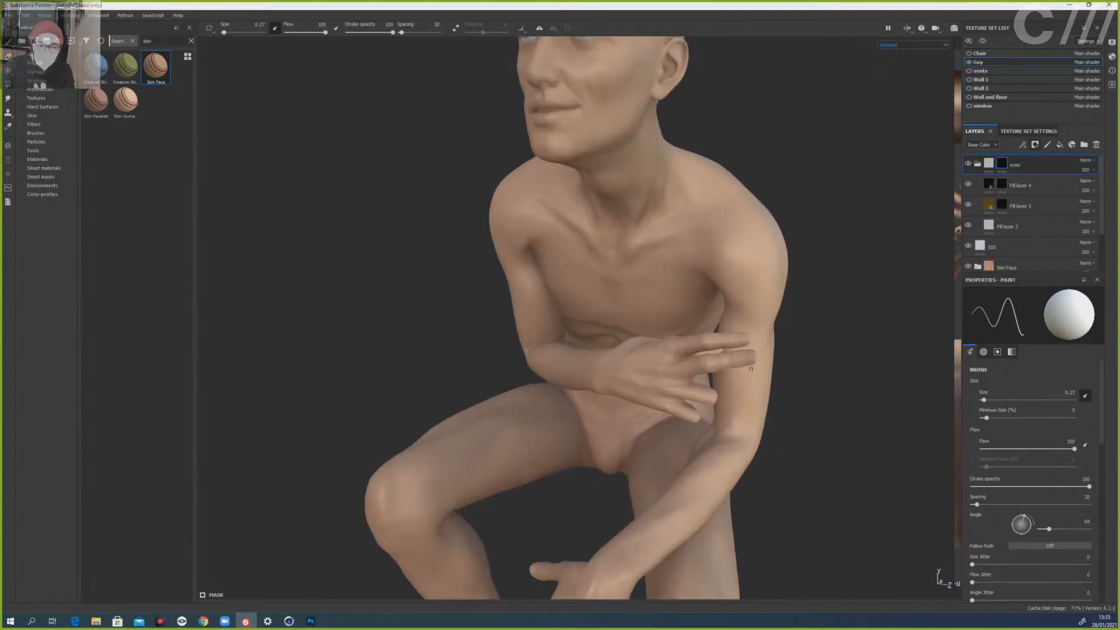
{"action": "left_click", "coordinate": [978, 163]}
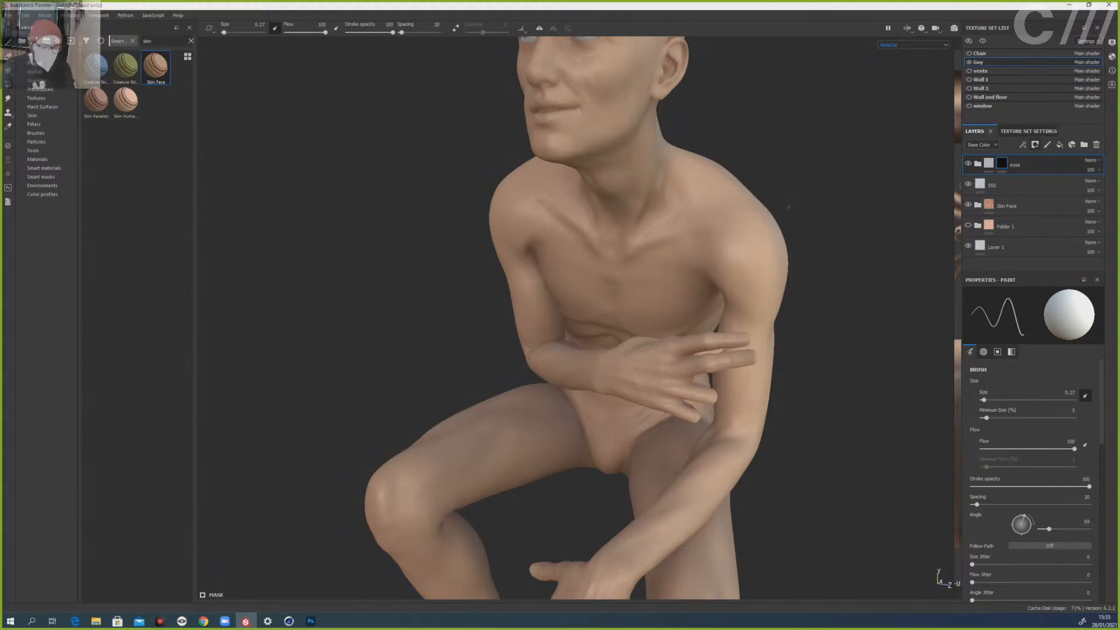
{"action": "left_click_drag", "start_coordinate": [786, 234], "coordinate": [740, 295], "text": "alt"}
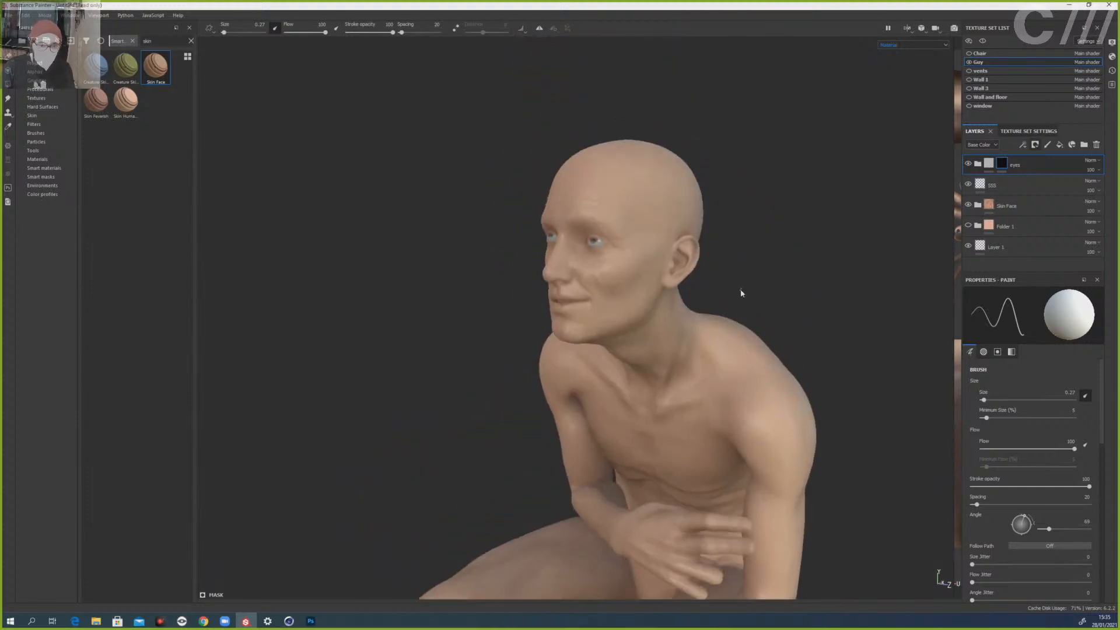
- Save the project over the existing Substance Demo file on the Desktop
{"action": "key", "text": "ctrl+s"}
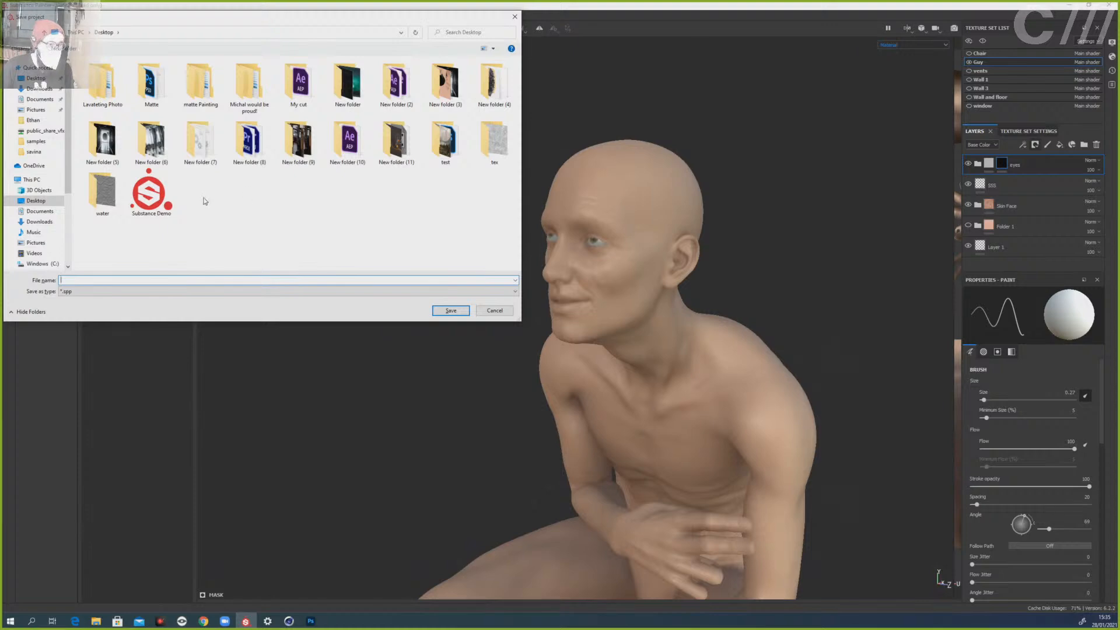
{"action": "key", "text": "Escape"}
{"action": "left_click", "coordinate": [8, 15]}
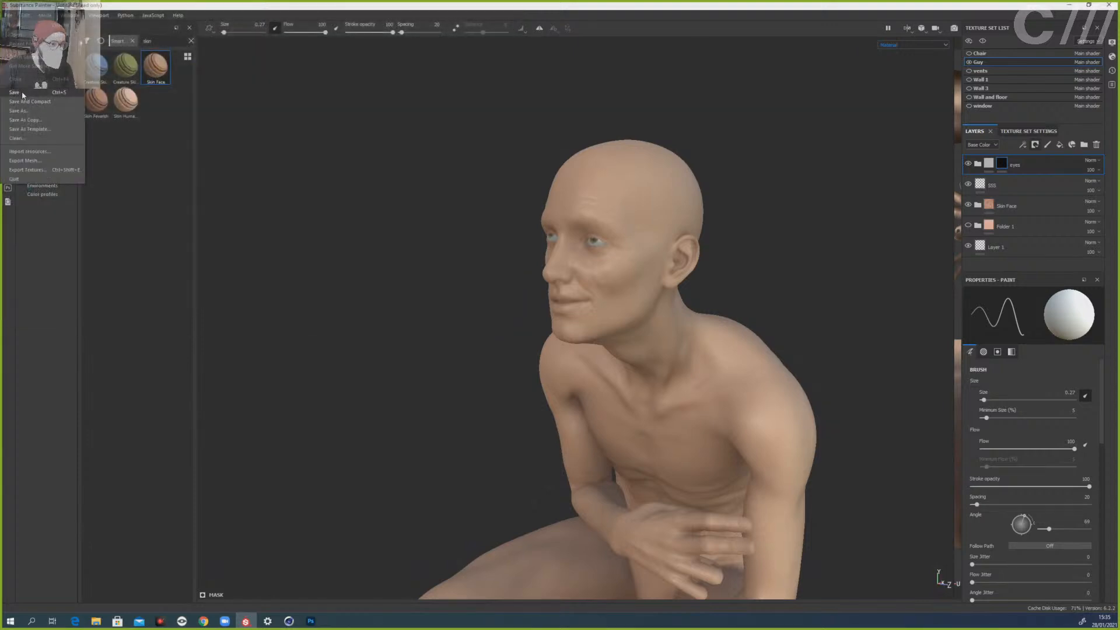
{"action": "left_click", "coordinate": [22, 94]}
{"action": "left_click", "coordinate": [152, 192]}
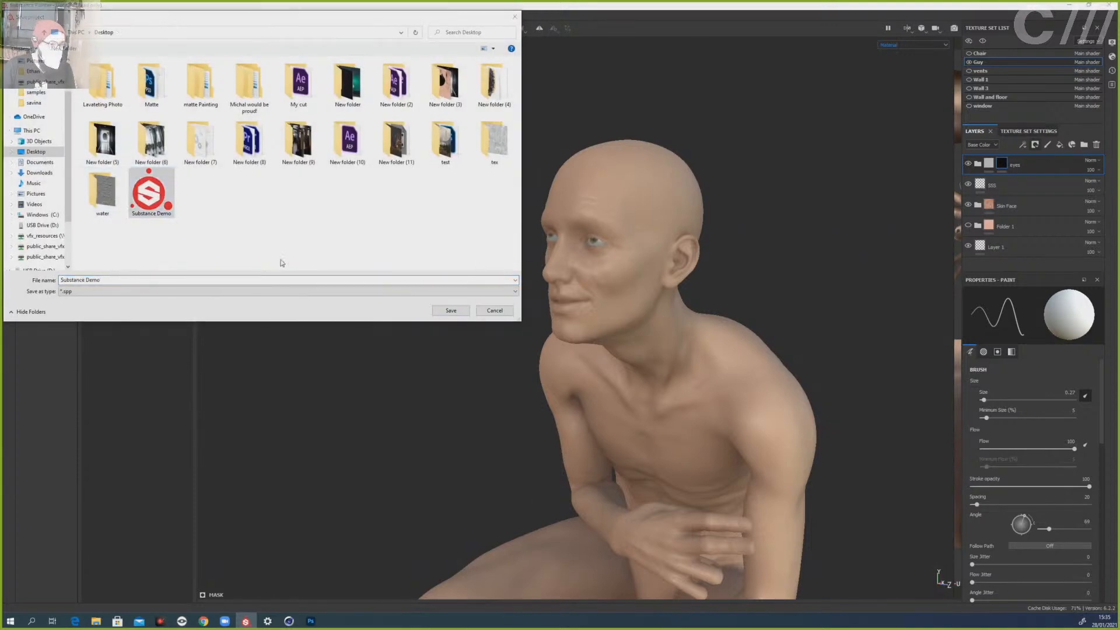
{"action": "left_click", "coordinate": [450, 310]}
{"action": "left_click", "coordinate": [580, 311]}
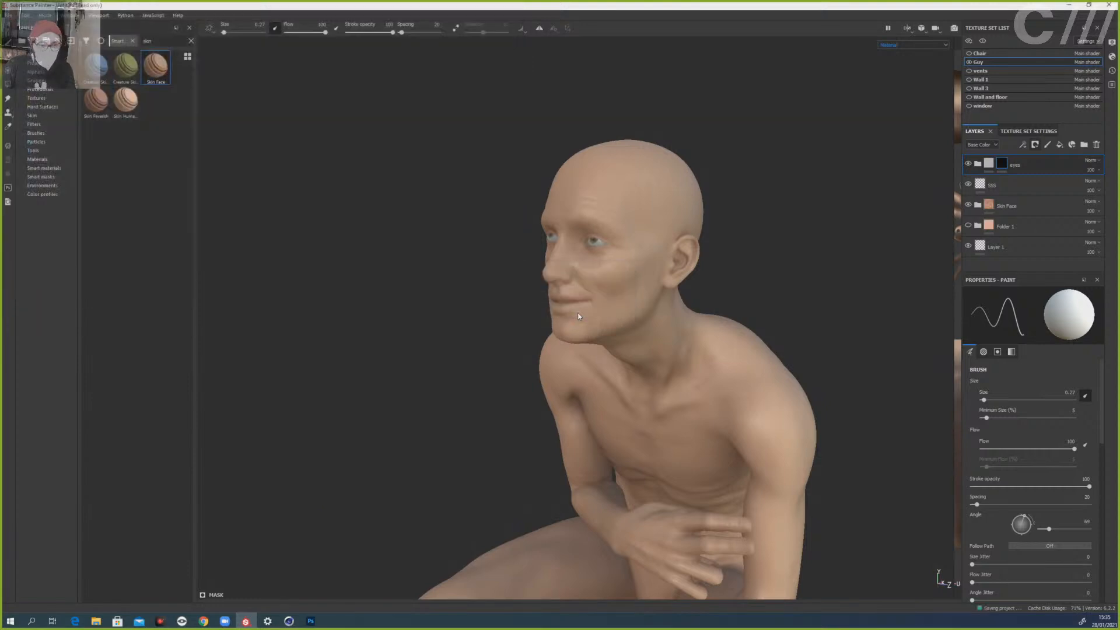
- Add a fill layer directly above the Skin Face folder
{"action": "left_click", "coordinate": [1002, 190]}
{"action": "left_click", "coordinate": [1008, 205]}
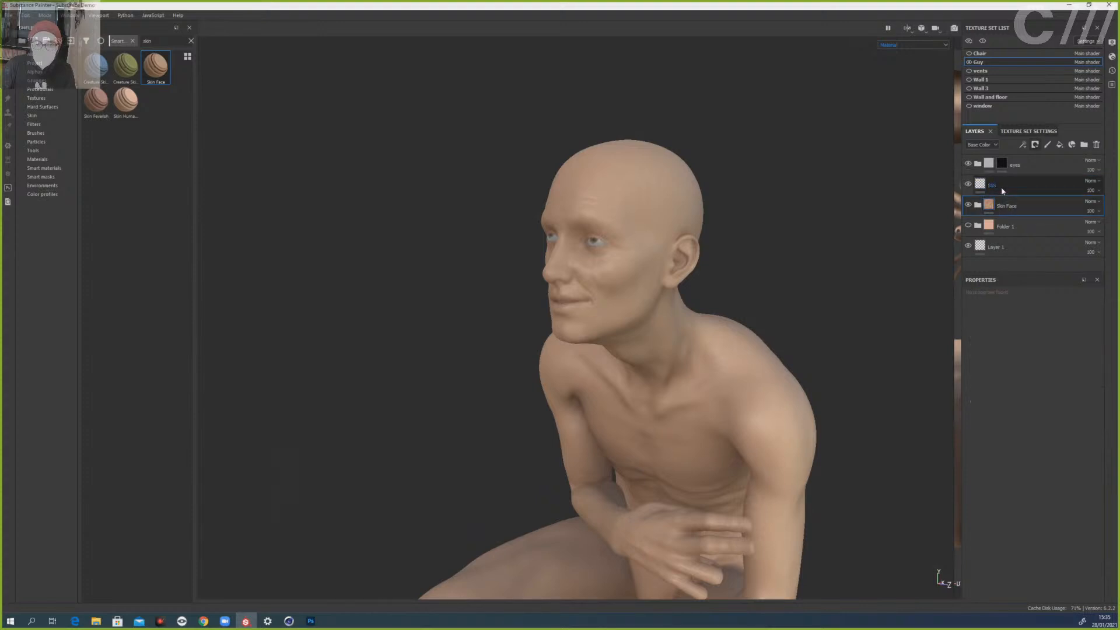
{"action": "double_click", "coordinate": [993, 186]}
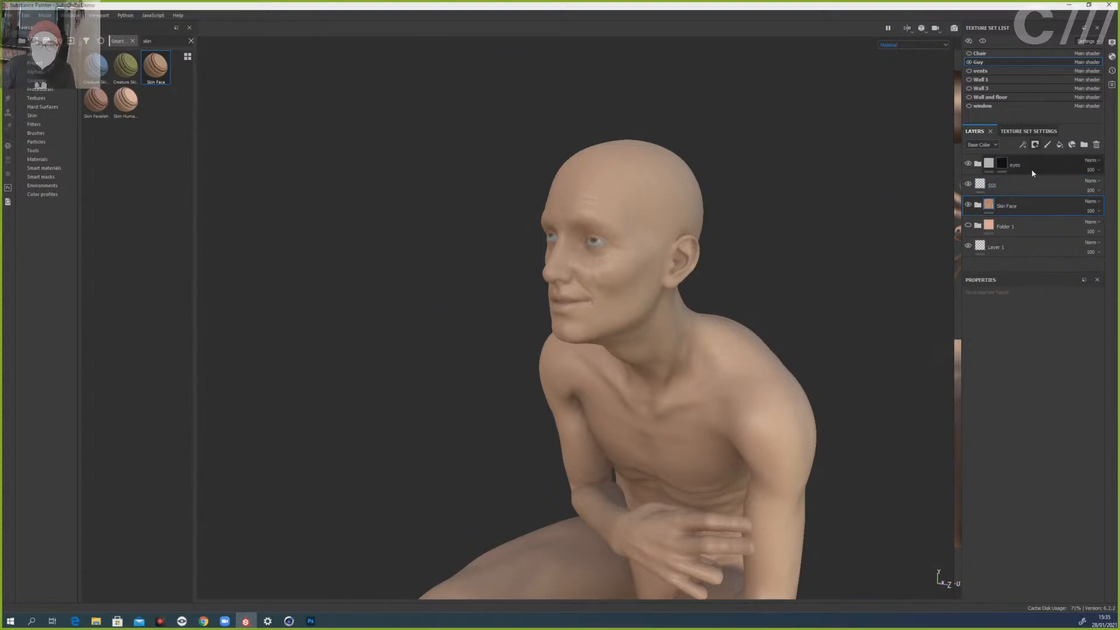
{"action": "left_click", "coordinate": [1060, 146]}
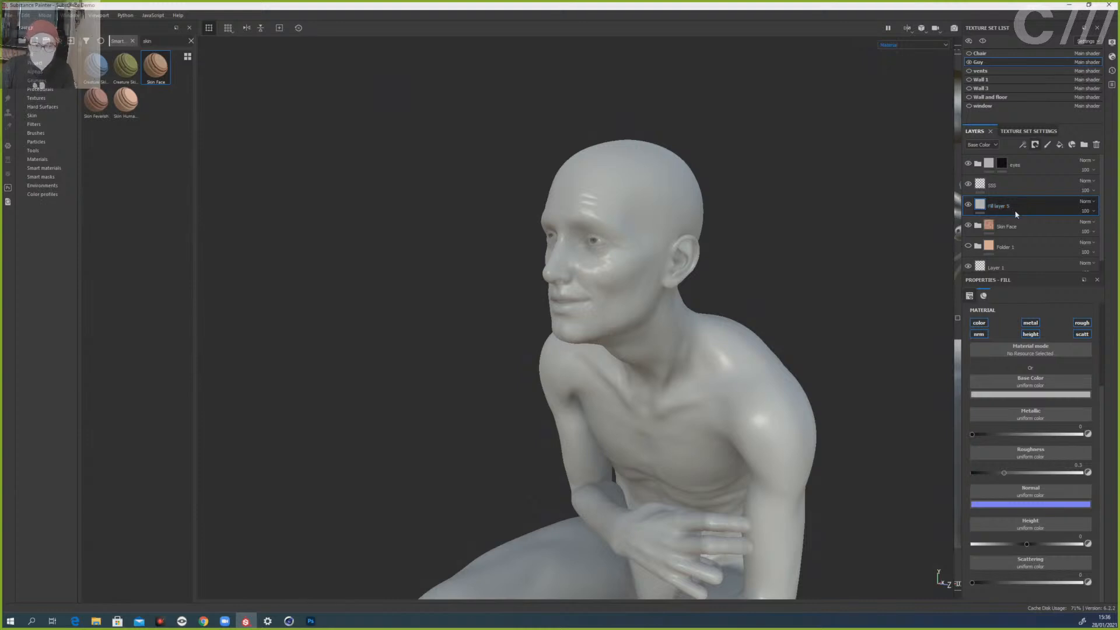
- Set the new fill layer's base color to a muted dark brown
{"action": "left_click", "coordinate": [1015, 395]}
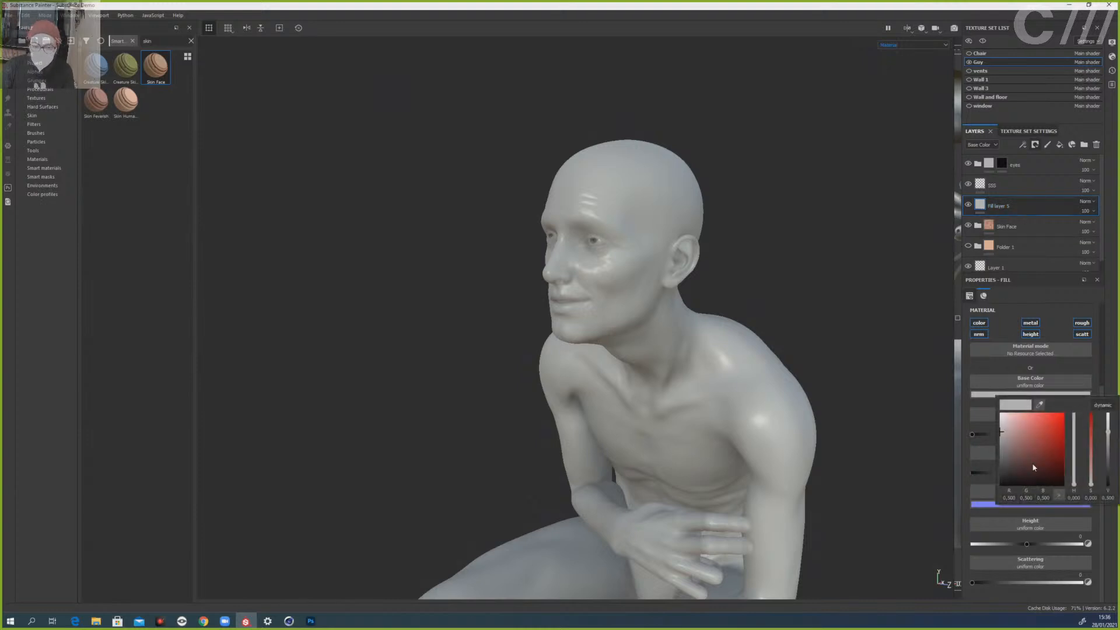
{"action": "left_click", "coordinate": [1031, 457]}
{"action": "left_click_drag", "start_coordinate": [1038, 461], "coordinate": [1033, 454]}
{"action": "left_click", "coordinate": [1075, 479]}
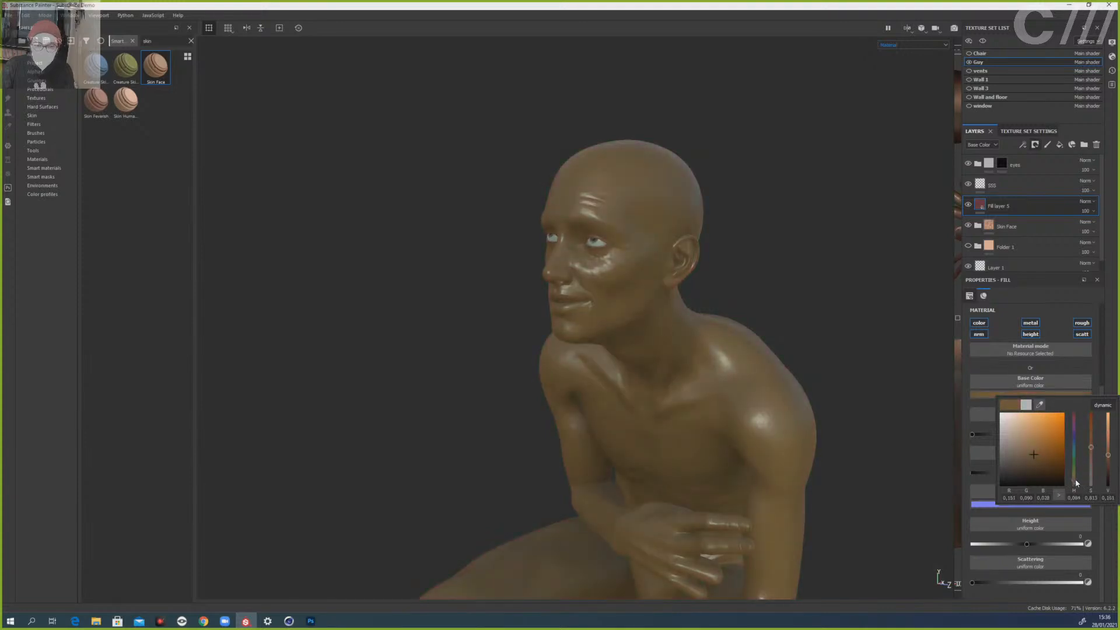
{"action": "left_click_drag", "start_coordinate": [1031, 456], "coordinate": [1019, 459]}
- Add a black mask to the brown fill layer and rename the layer Skin Details 1
{"action": "double_click", "coordinate": [1005, 207]}
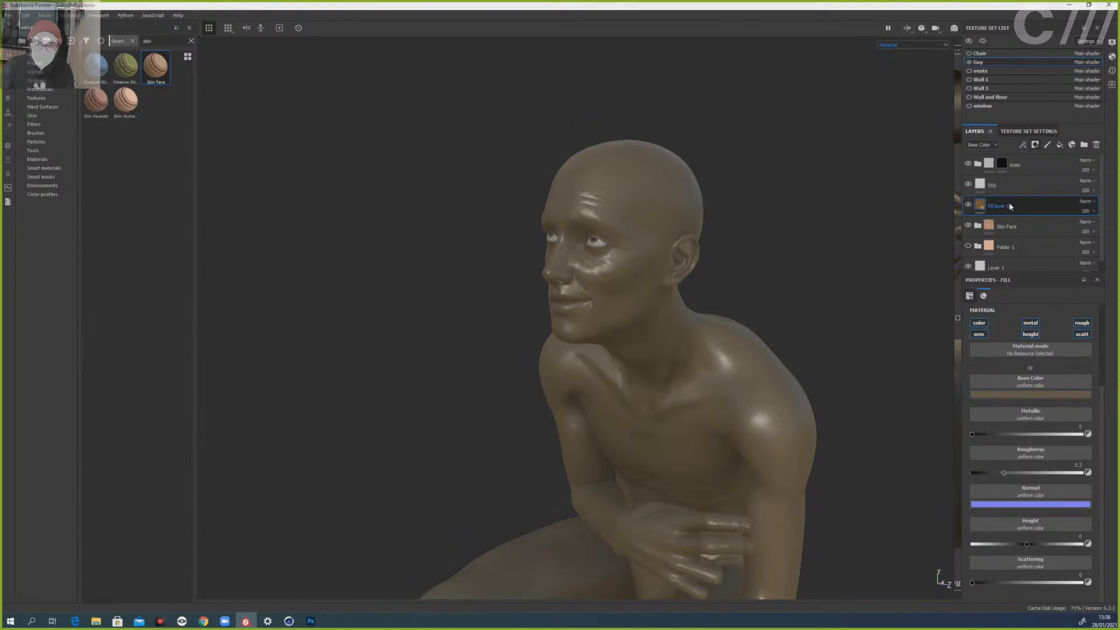
{"action": "left_click", "coordinate": [1034, 147]}
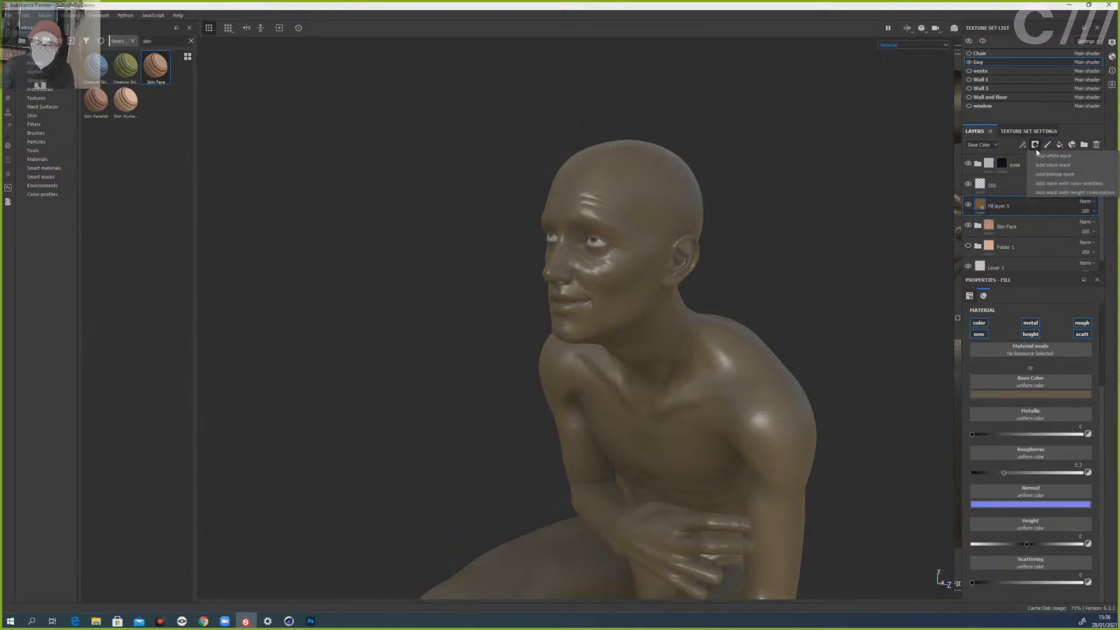
{"action": "left_click", "coordinate": [1039, 166]}
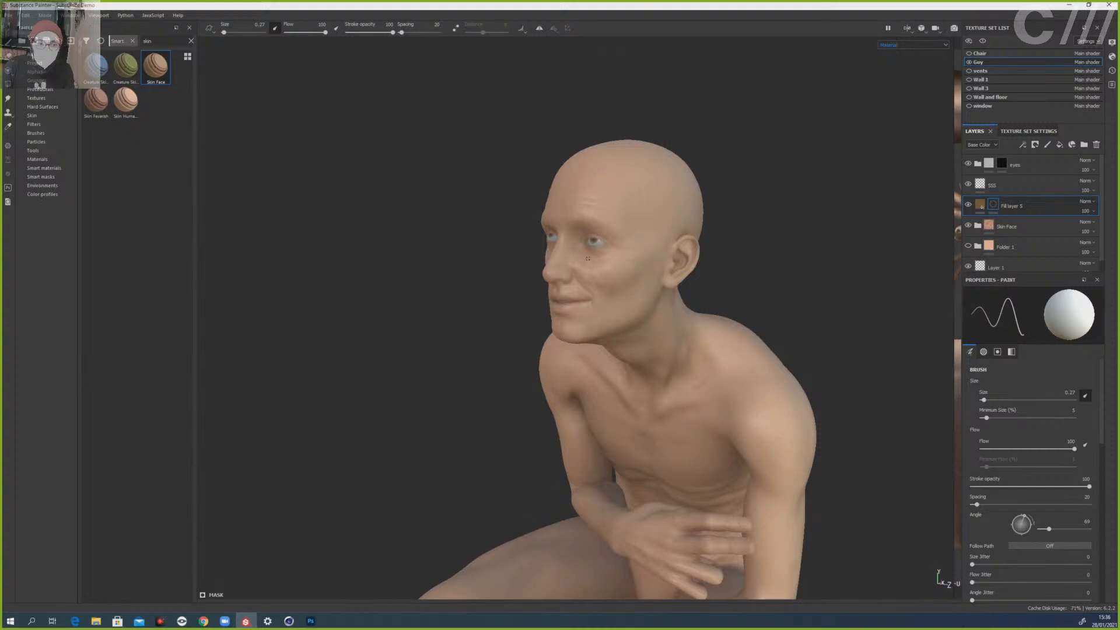
{"action": "double_click", "coordinate": [1013, 207]}
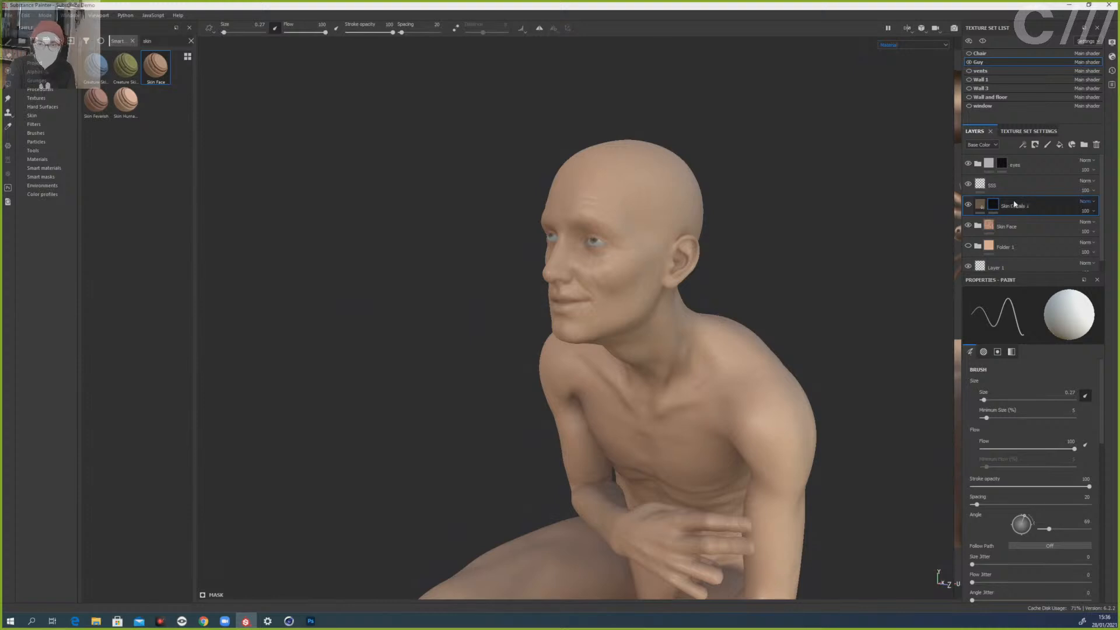
{"action": "key", "text": "Return"}
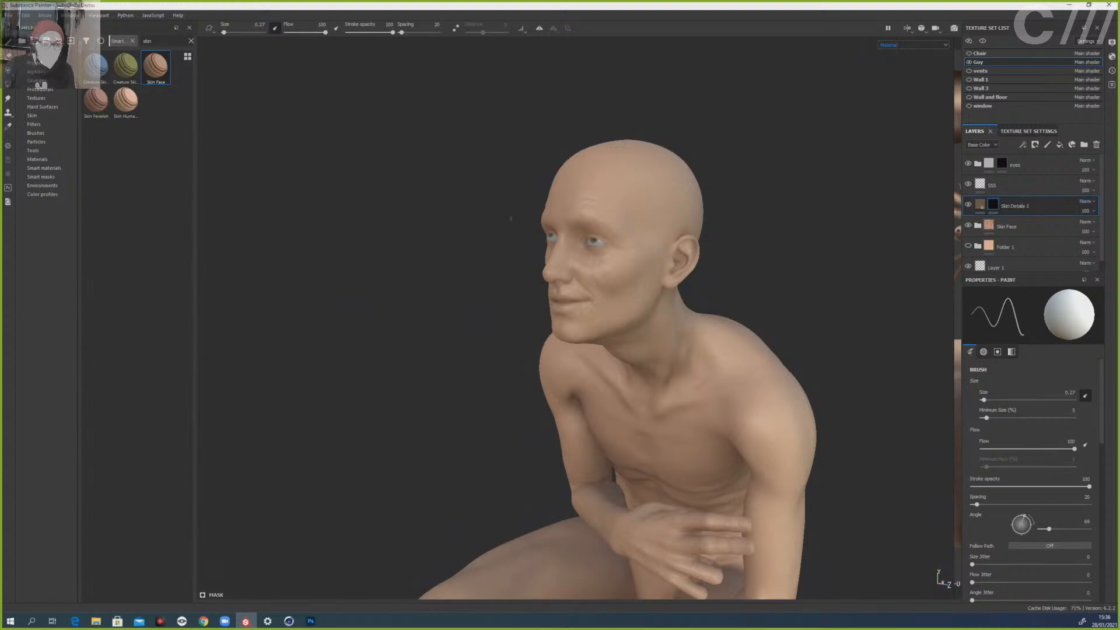
- Paint faint dark shading around the eyes on the Skin Details 1 mask, using an enlarged brush with flow 15 and stroke opacity 14
{"action": "right_click_drag", "start_coordinate": [611, 259], "coordinate": [642, 259], "text": "ctrl"}
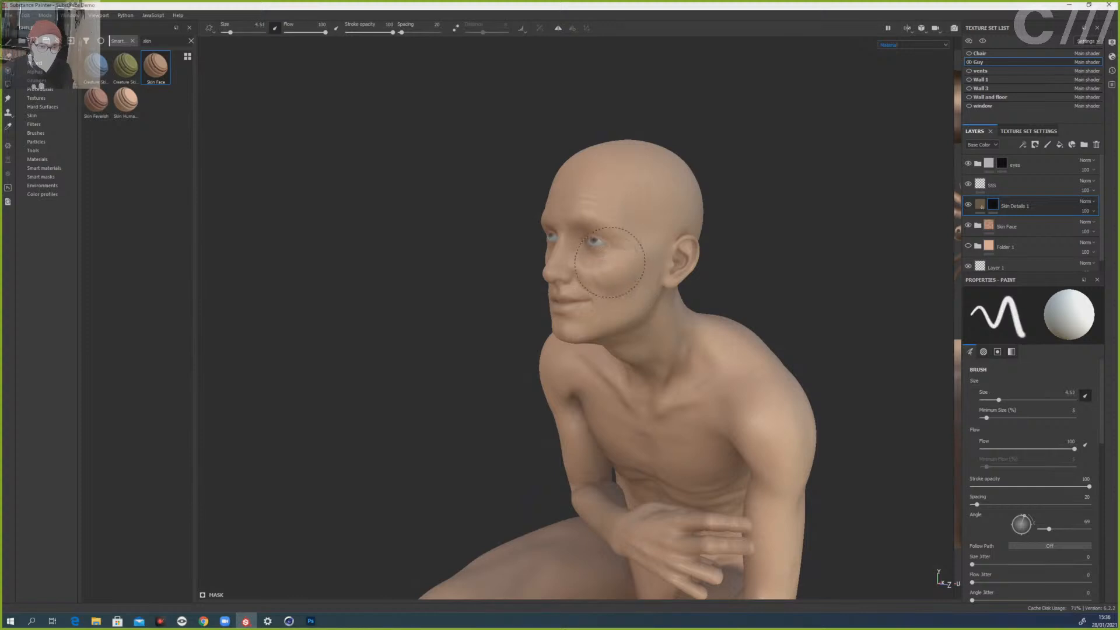
{"action": "left_click_drag", "start_coordinate": [586, 256], "coordinate": [616, 232]}
{"action": "key", "text": "ctrl+z"}
{"action": "left_click_drag", "start_coordinate": [325, 32], "coordinate": [293, 32]}
{"action": "left_click_drag", "start_coordinate": [371, 34], "coordinate": [353, 32]}
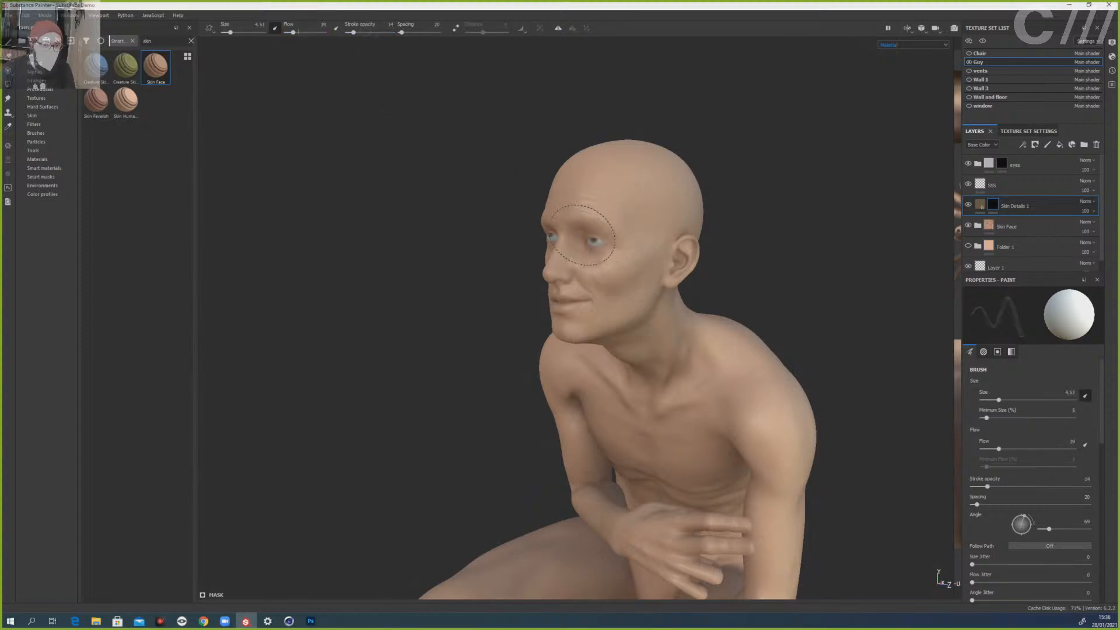
{"action": "mouse_move", "coordinate": [601, 242]}
{"action": "left_mouse_down"}
{"action": "mouse_move", "coordinate": [593, 250]}
{"action": "mouse_move", "coordinate": [575, 232]}
{"action": "left_mouse_up"}
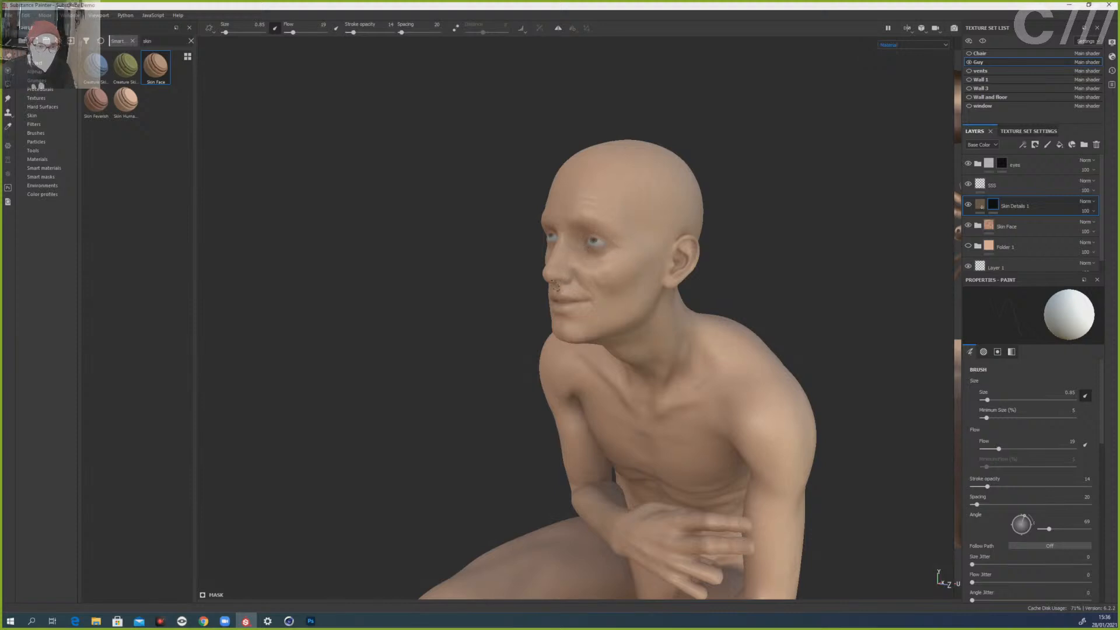
- Search the brush presets for "dirt" and choose the Cement 1 brush
{"action": "mouse_move", "coordinate": [531, 257]}
{"action": "left_mouse_down", "text": "alt"}
{"action": "mouse_move", "coordinate": [543, 295]}
{"action": "mouse_move", "coordinate": [612, 288]}
{"action": "left_mouse_up", "text": "alt"}
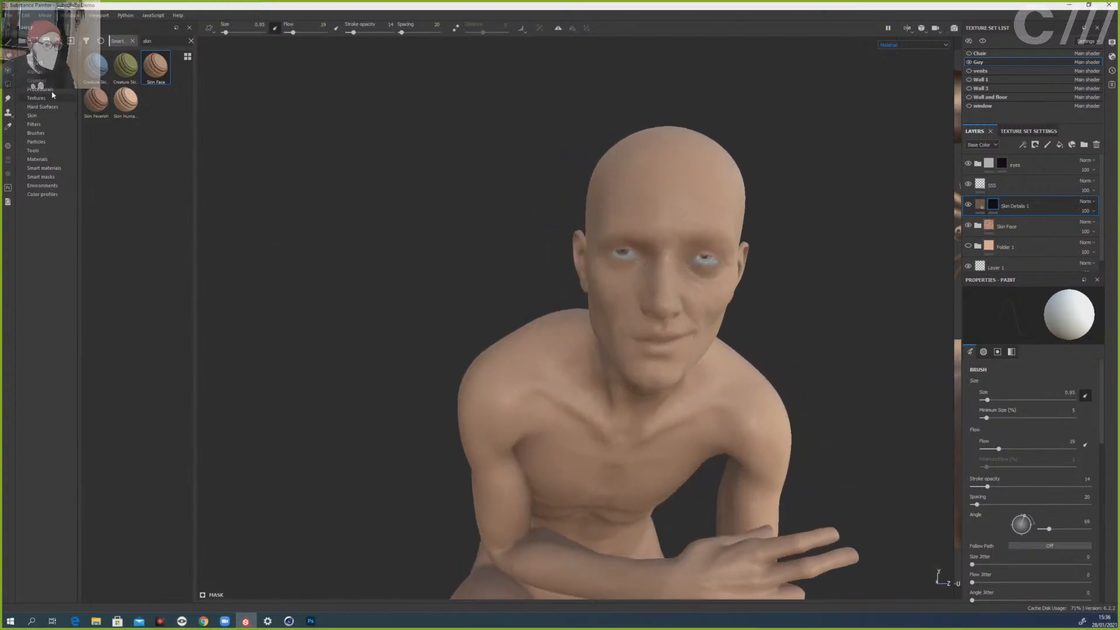
{"action": "left_click", "coordinate": [36, 81]}
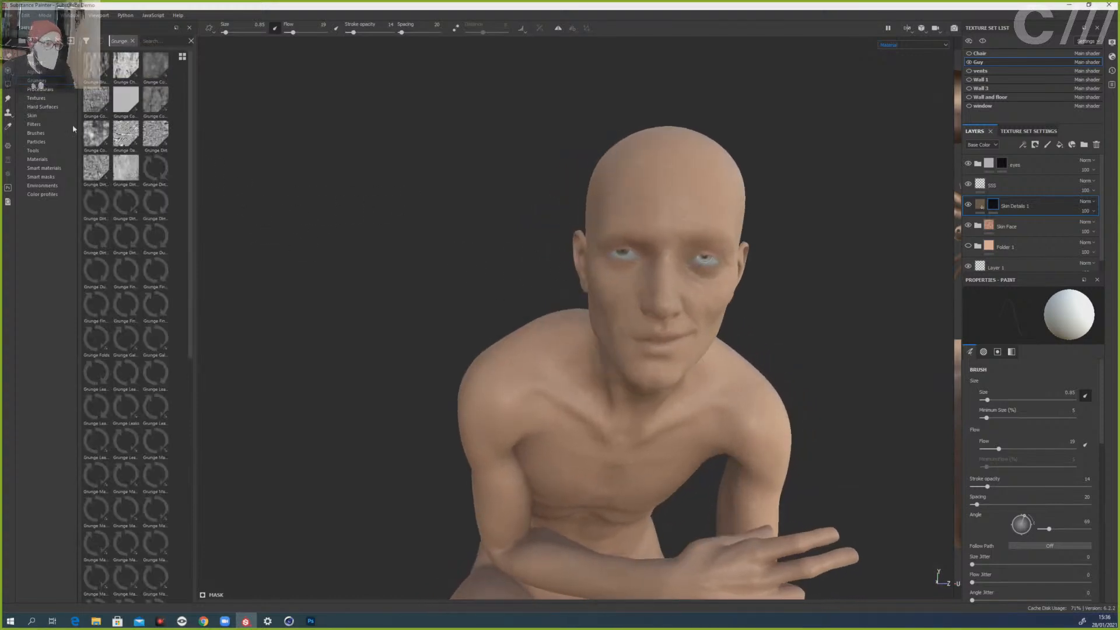
{"action": "left_click", "coordinate": [39, 99]}
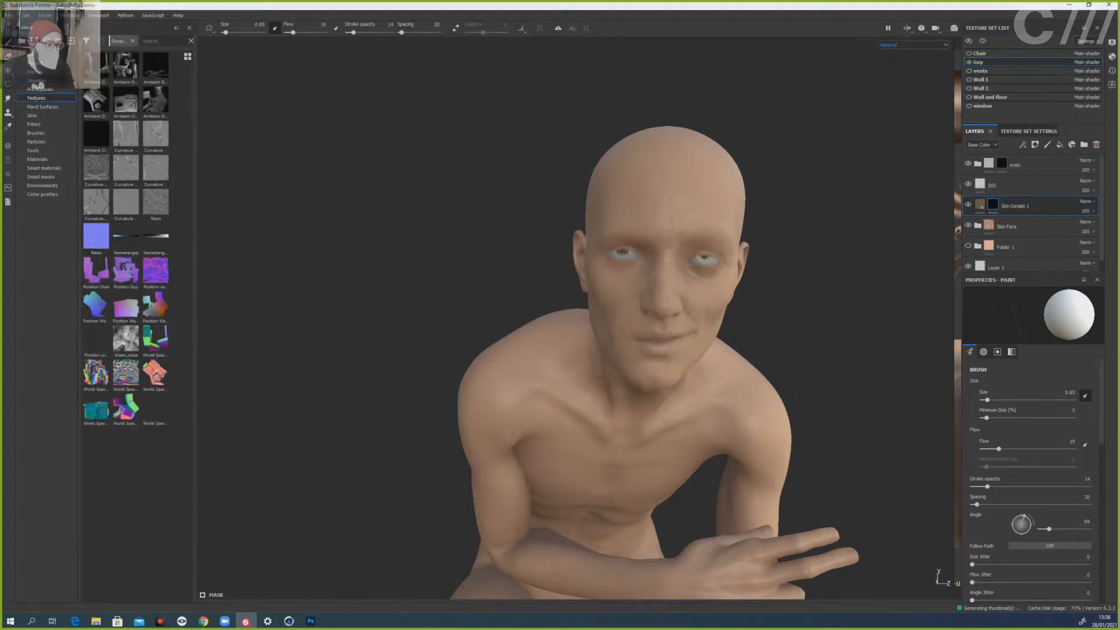
{"action": "left_click", "coordinate": [36, 133]}
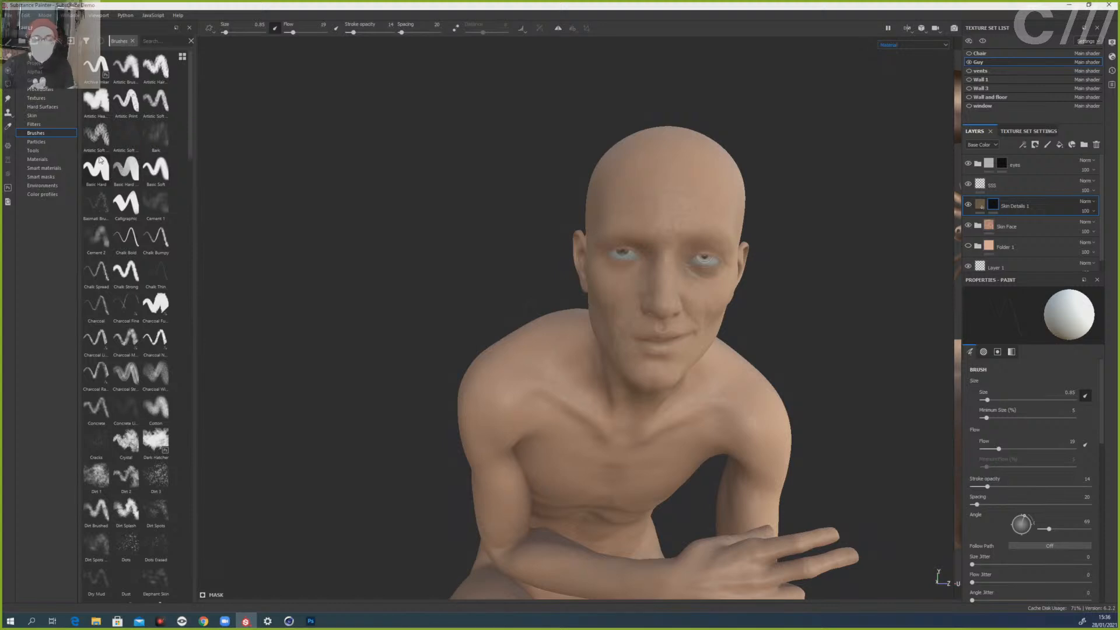
{"action": "mouse_move", "coordinate": [101, 161]}
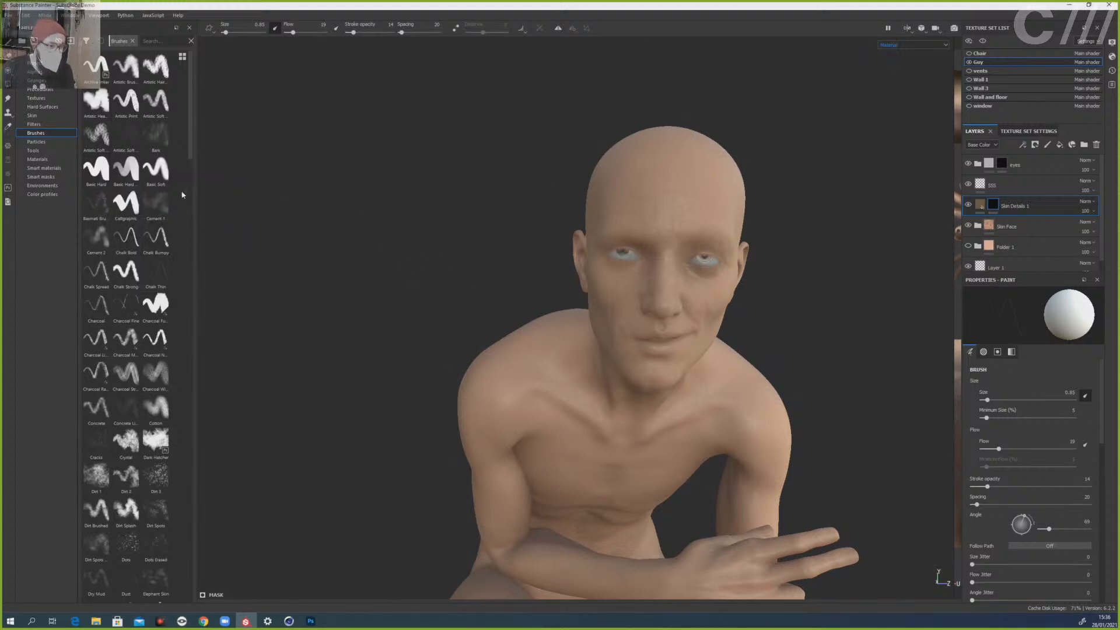
{"action": "left_click_drag", "start_coordinate": [189, 162], "coordinate": [188, 260]}
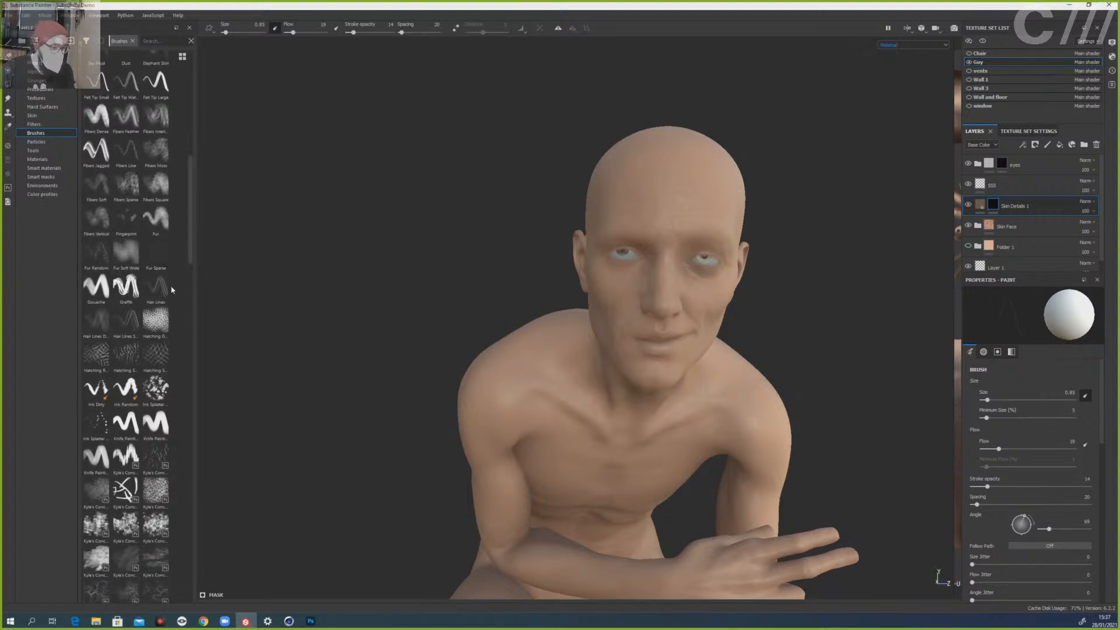
{"action": "left_click", "coordinate": [151, 43]}
{"action": "type", "text": "dirt"}
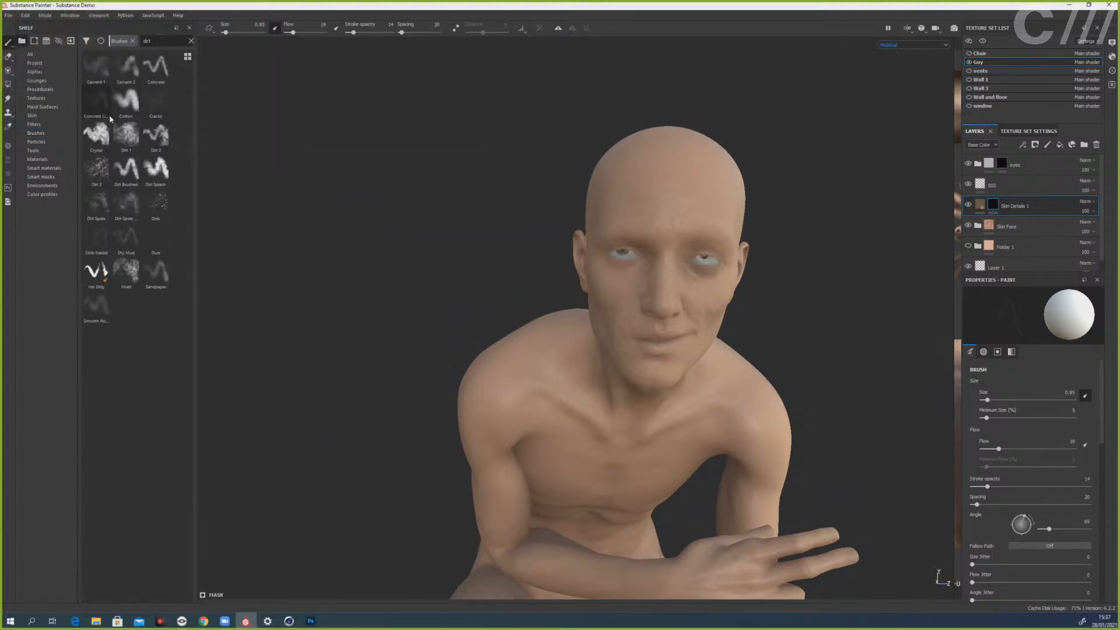
{"action": "left_click", "coordinate": [97, 73]}
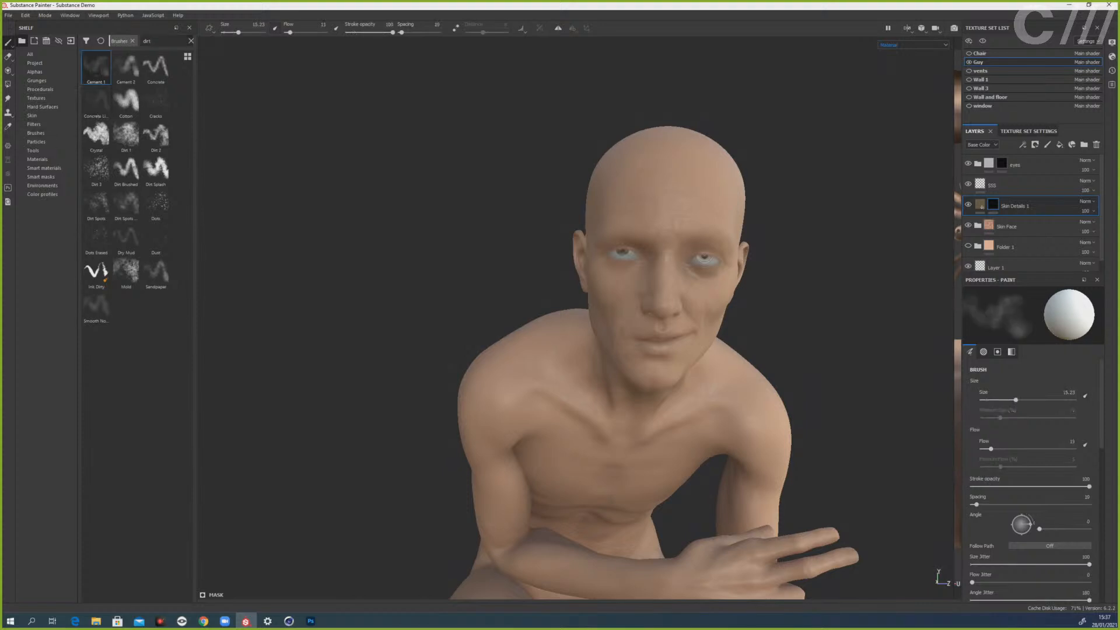
- Reduce the Cement 1 brush size to 5.31 for painting on the face
{"action": "key", "text": "["}
{"action": "key", "text": "["}
{"action": "key", "text": "["}
{"action": "key", "text": "["}
{"action": "key", "text": "["}
{"action": "key", "text": "["}
{"action": "key", "text": "["}
{"action": "key", "text": "["}
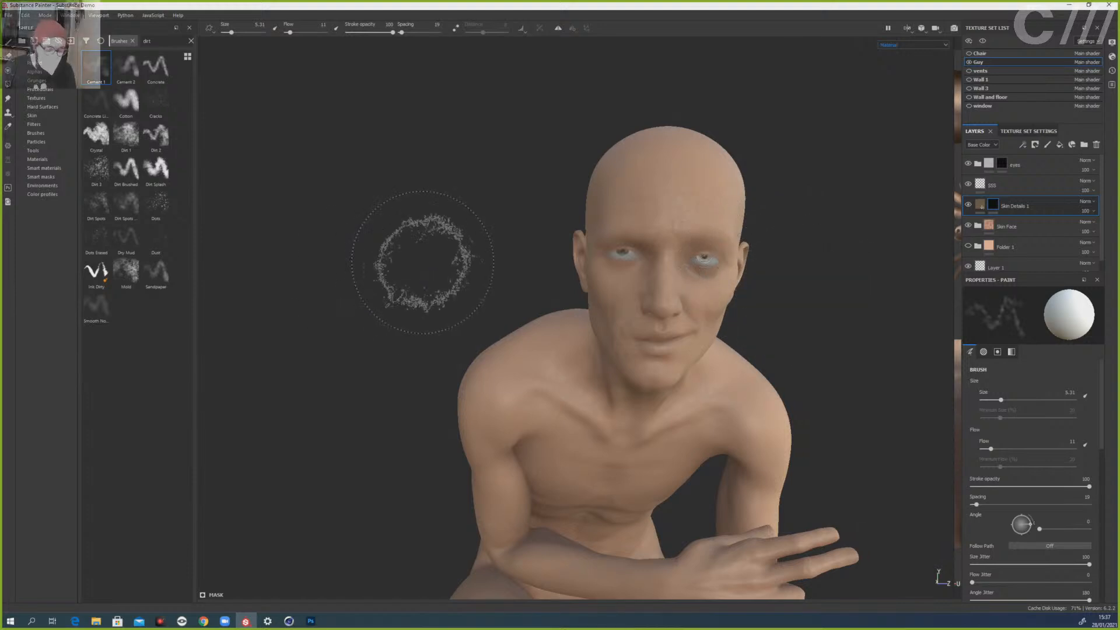
{"action": "left_click_drag", "start_coordinate": [758, 303], "coordinate": [725, 307], "text": "alt"}
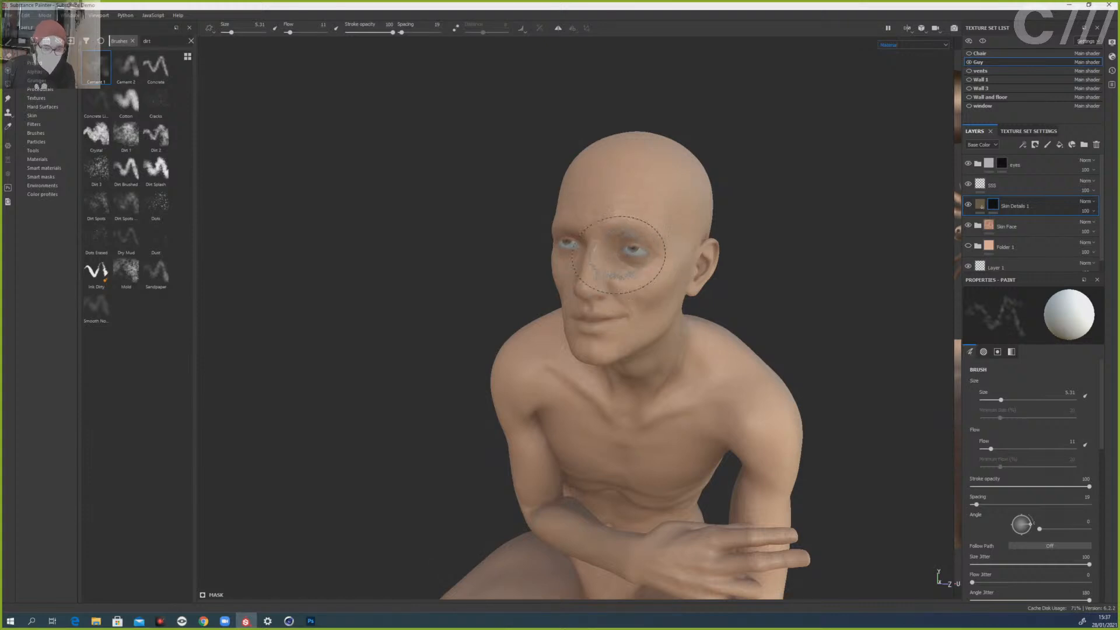
- Paint dark Cement 1 shading around both eyes and the nose bridge, with flow 28 and the brush size varied from about 1.71 to 3.63
{"action": "right_click_drag", "start_coordinate": [644, 253], "coordinate": [630, 254], "text": "ctrl"}
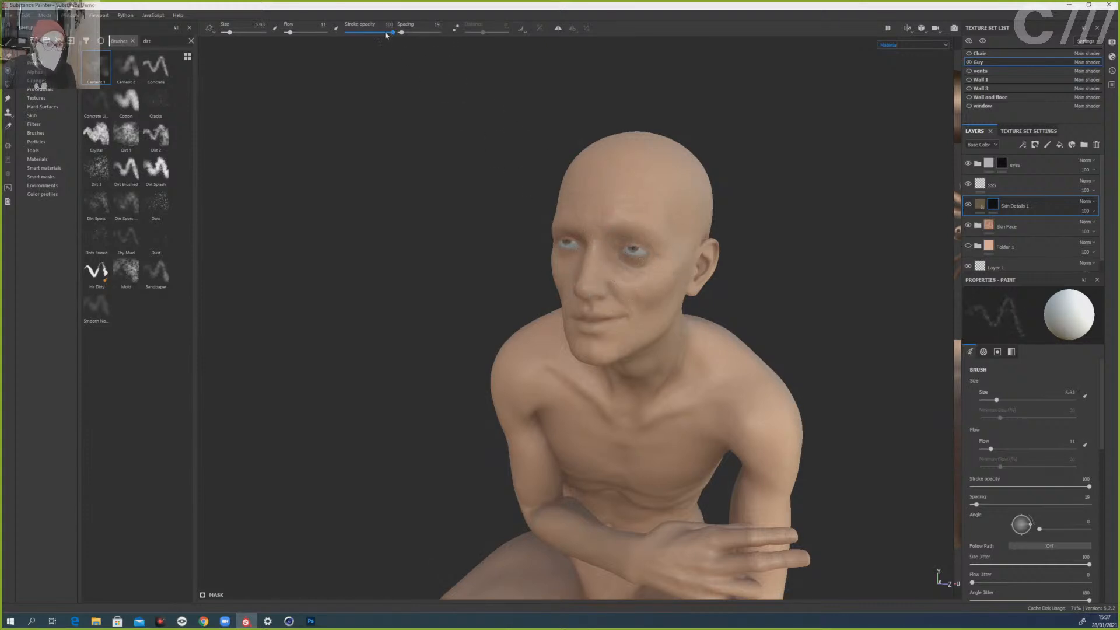
{"action": "left_click_drag", "start_coordinate": [290, 32], "coordinate": [297, 32]}
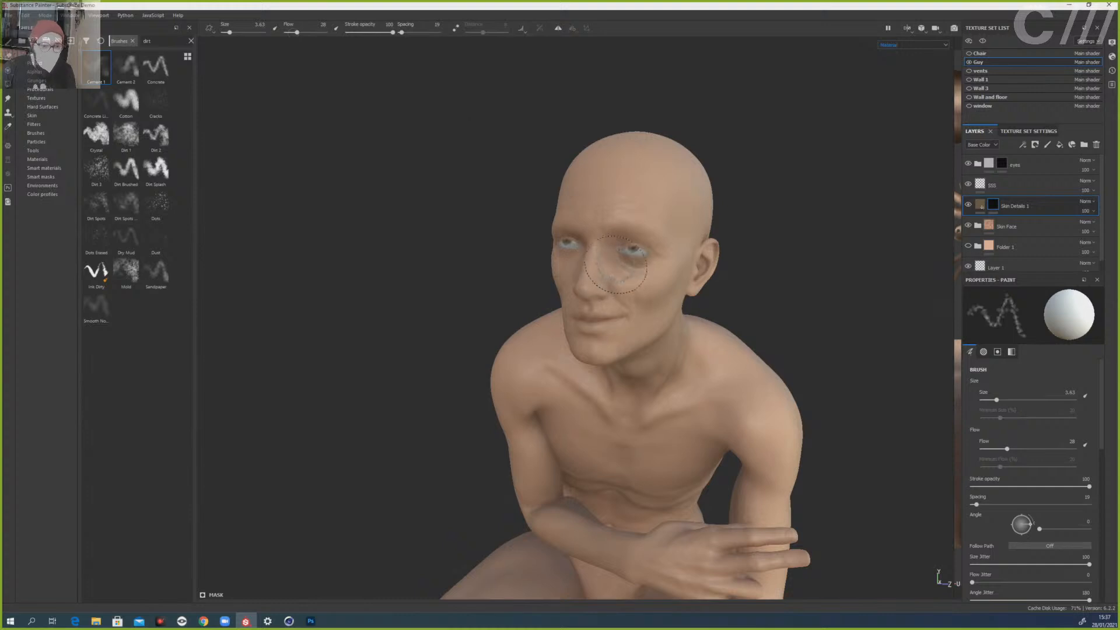
{"action": "right_click_drag", "start_coordinate": [671, 250], "coordinate": [638, 249], "text": "ctrl"}
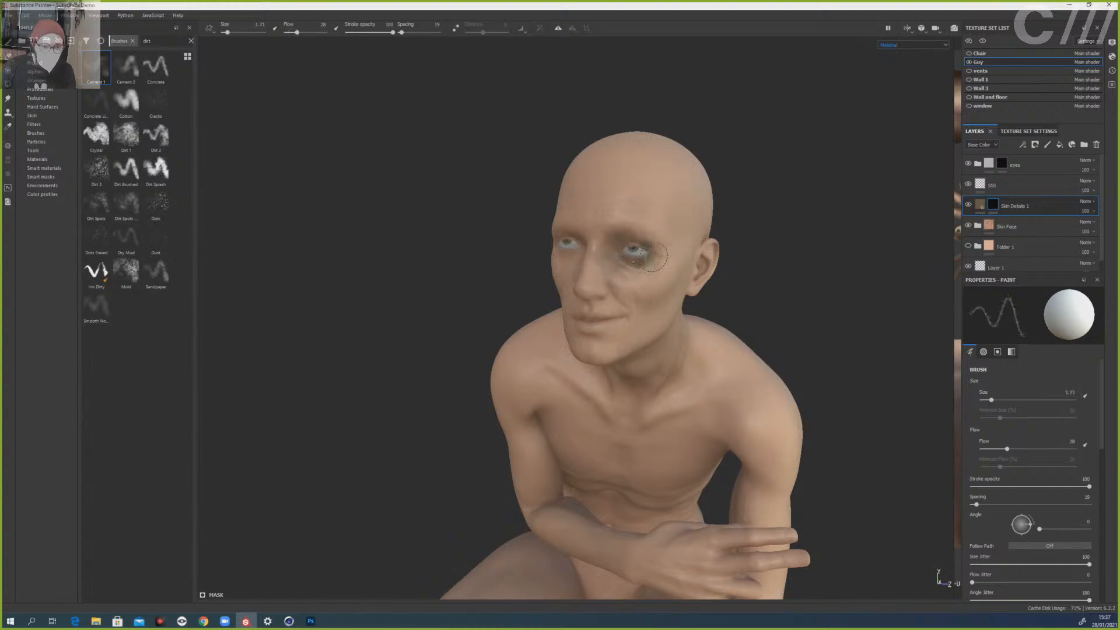
{"action": "left_click_drag", "start_coordinate": [462, 267], "coordinate": [493, 283], "text": "alt"}
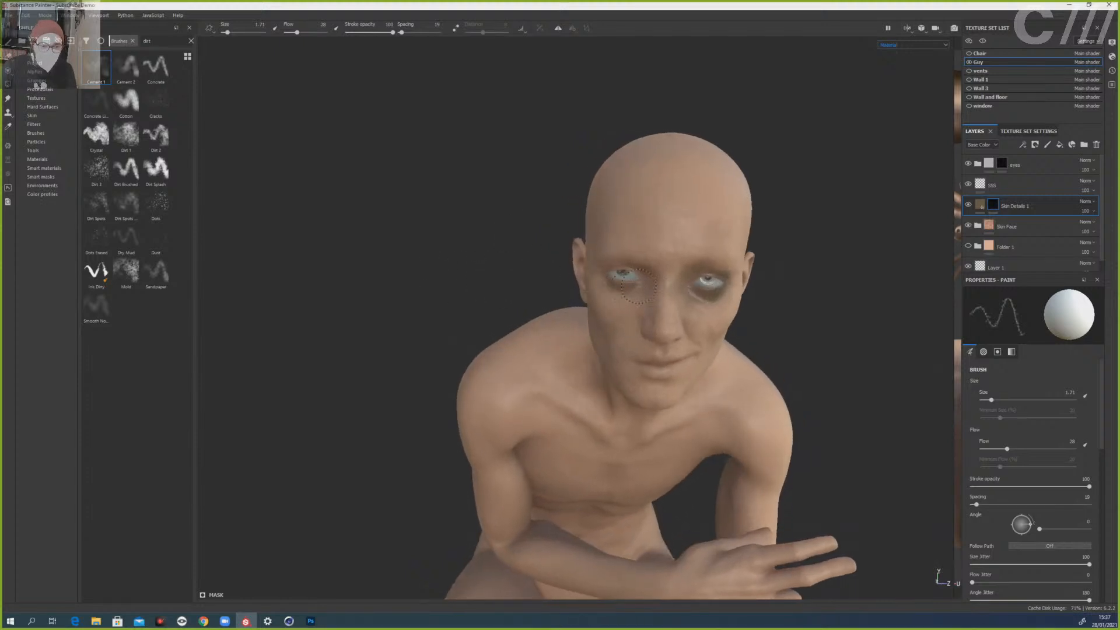
{"action": "left_click_drag", "start_coordinate": [590, 277], "coordinate": [503, 261], "text": "alt"}
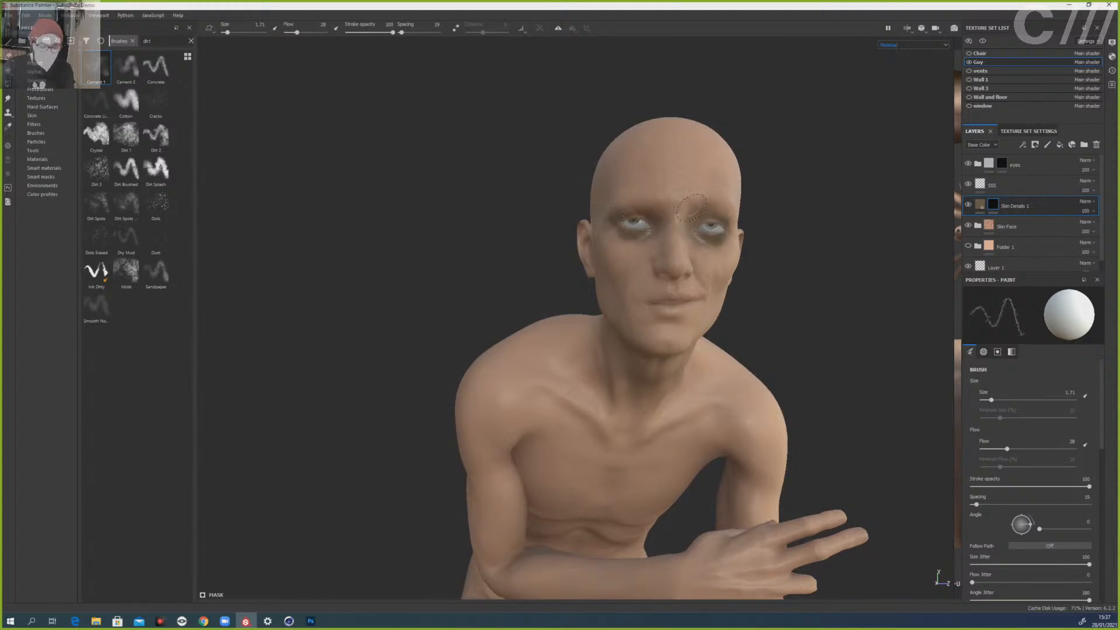
{"action": "right_click_drag", "start_coordinate": [662, 235], "coordinate": [684, 236], "text": "ctrl"}
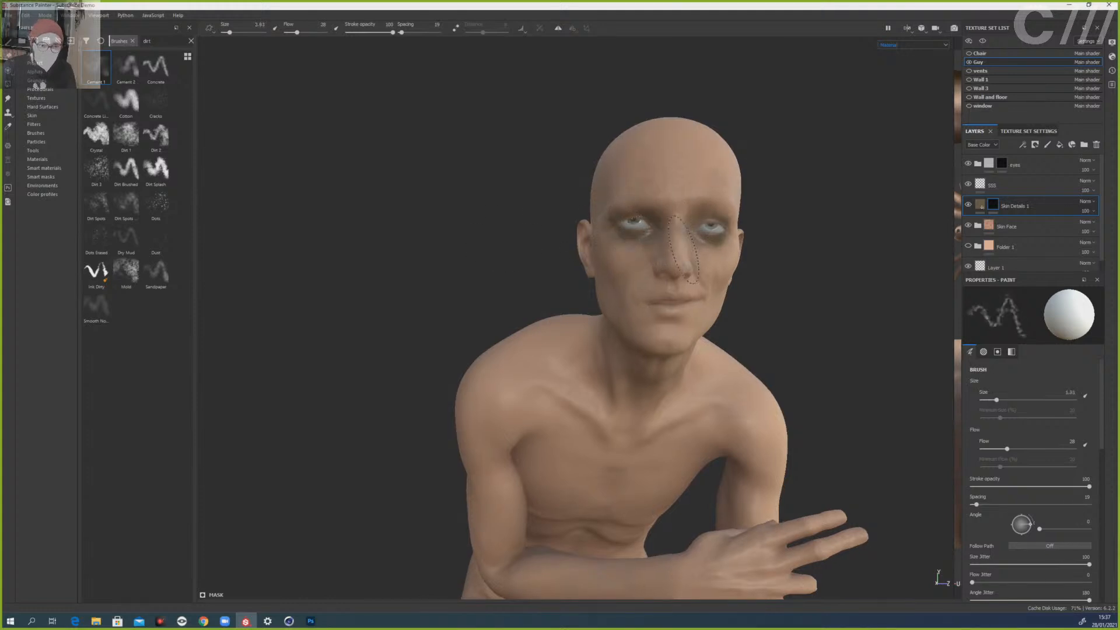
{"action": "left_click_drag", "start_coordinate": [838, 265], "coordinate": [793, 284], "text": "alt"}
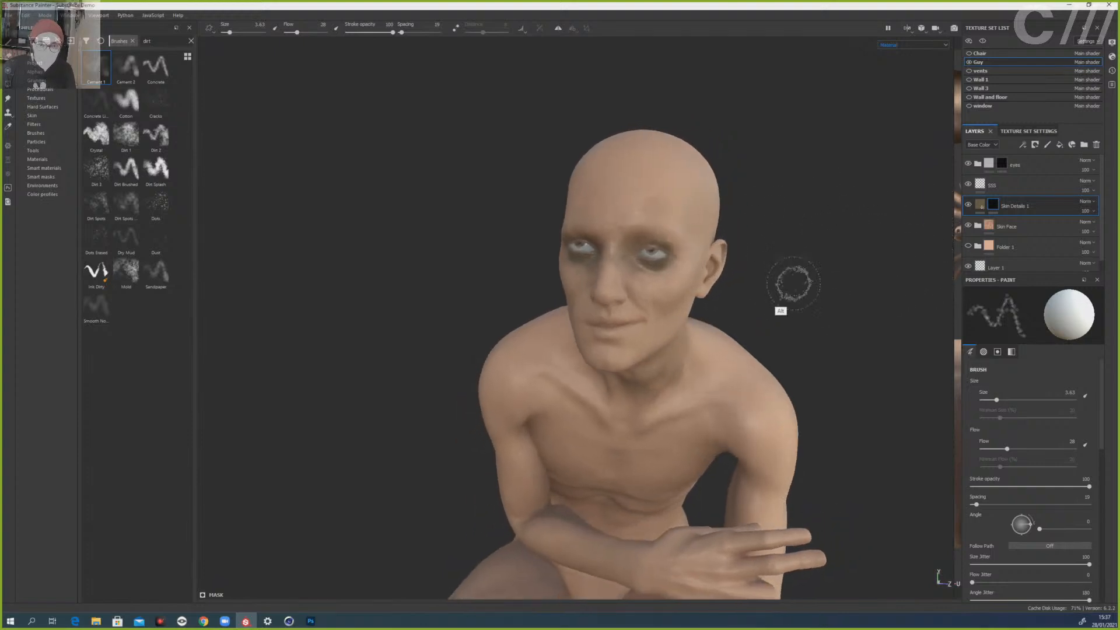
{"action": "left_click", "coordinate": [980, 207]}
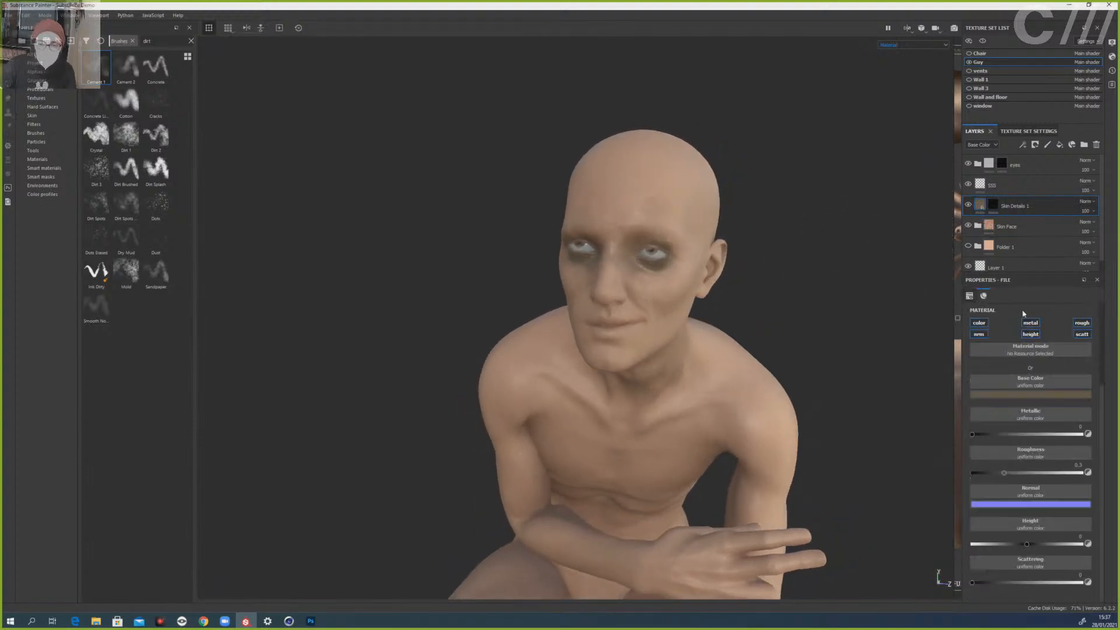
{"action": "left_click", "coordinate": [1026, 395]}
{"action": "left_click_drag", "start_coordinate": [1054, 460], "coordinate": [1034, 451]}
{"action": "key", "text": "ctrl+z"}
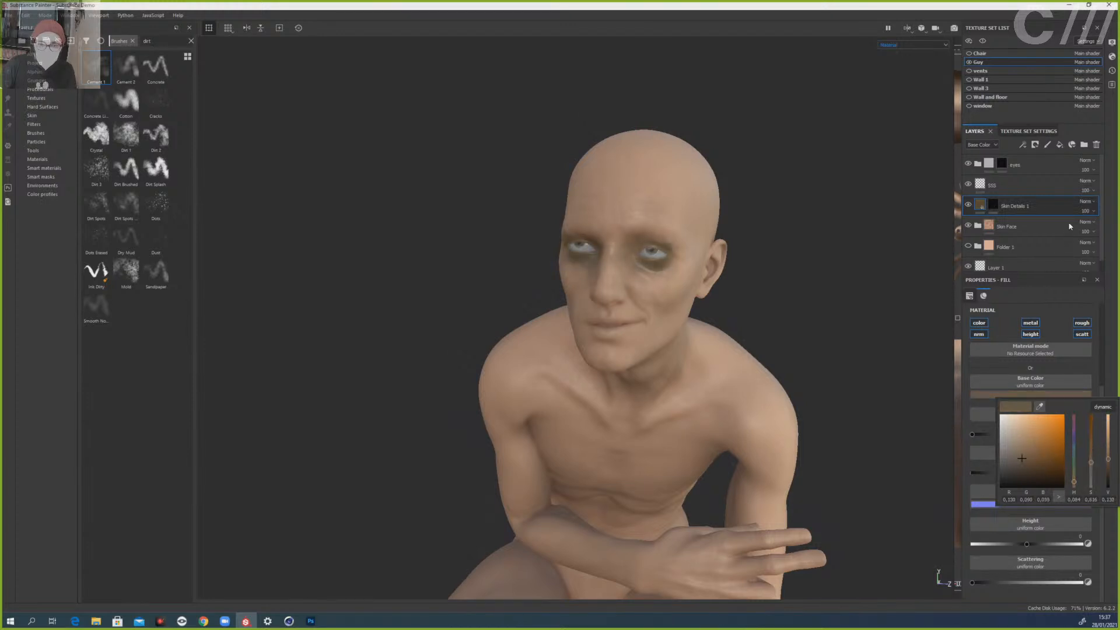
{"action": "left_click", "coordinate": [1095, 212]}
{"action": "left_click", "coordinate": [1086, 202]}
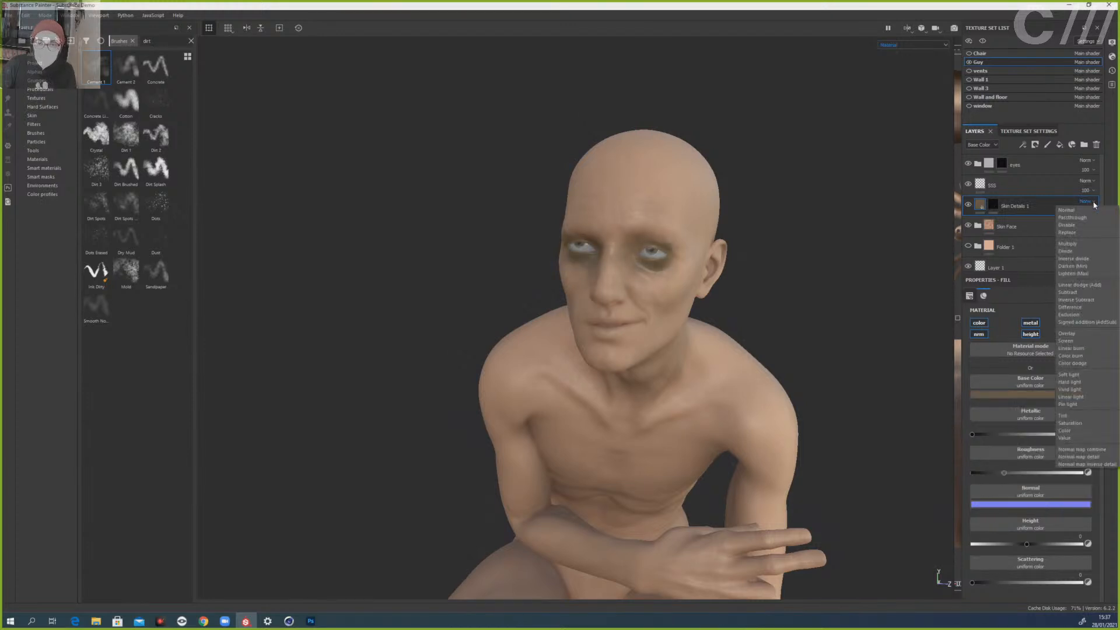
{"action": "left_click", "coordinate": [1068, 210]}
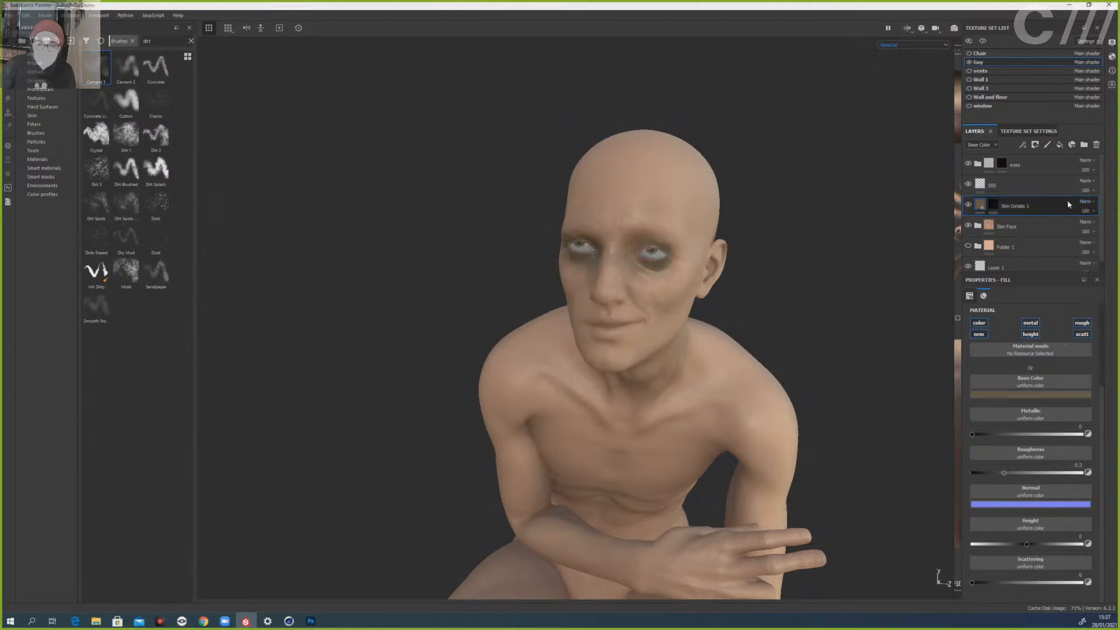
{"action": "left_click", "coordinate": [1094, 212]}
{"action": "mouse_move", "coordinate": [1099, 228]}
{"action": "left_mouse_down"}
{"action": "mouse_move", "coordinate": [1090, 228]}
{"action": "mouse_move", "coordinate": [1118, 228]}
{"action": "left_mouse_up"}
- Paint the smile line and cheek on the Skin Details 1 mask, first with a 0.83 brush and then a 4.43 brush
{"action": "left_click", "coordinate": [993, 205]}
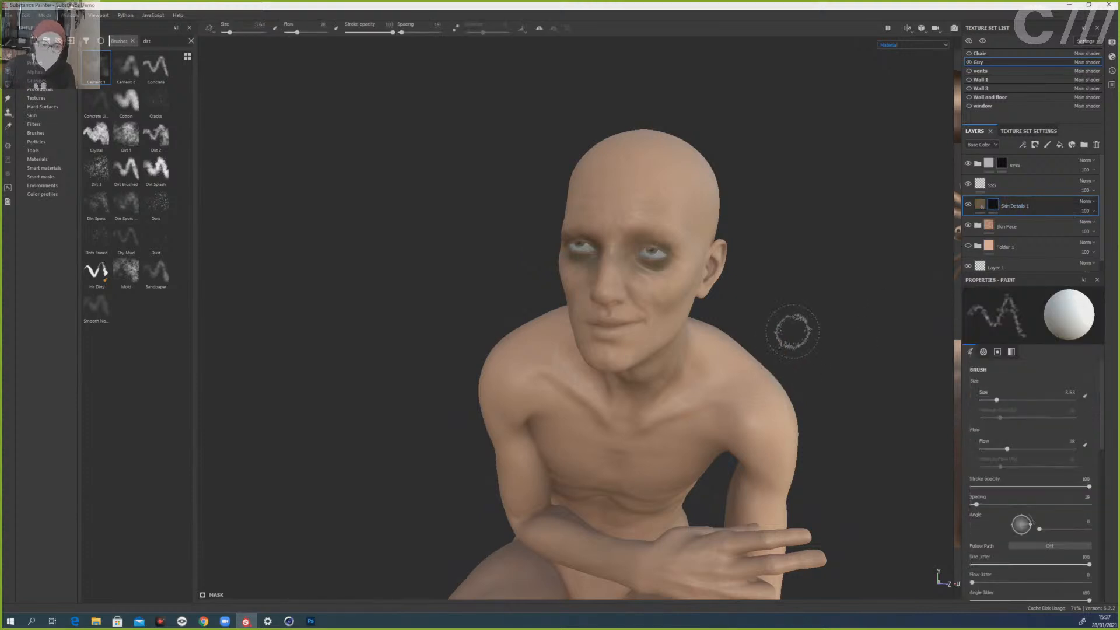
{"action": "key", "text": "bracketleft"}
{"action": "key", "text": "bracketleft"}
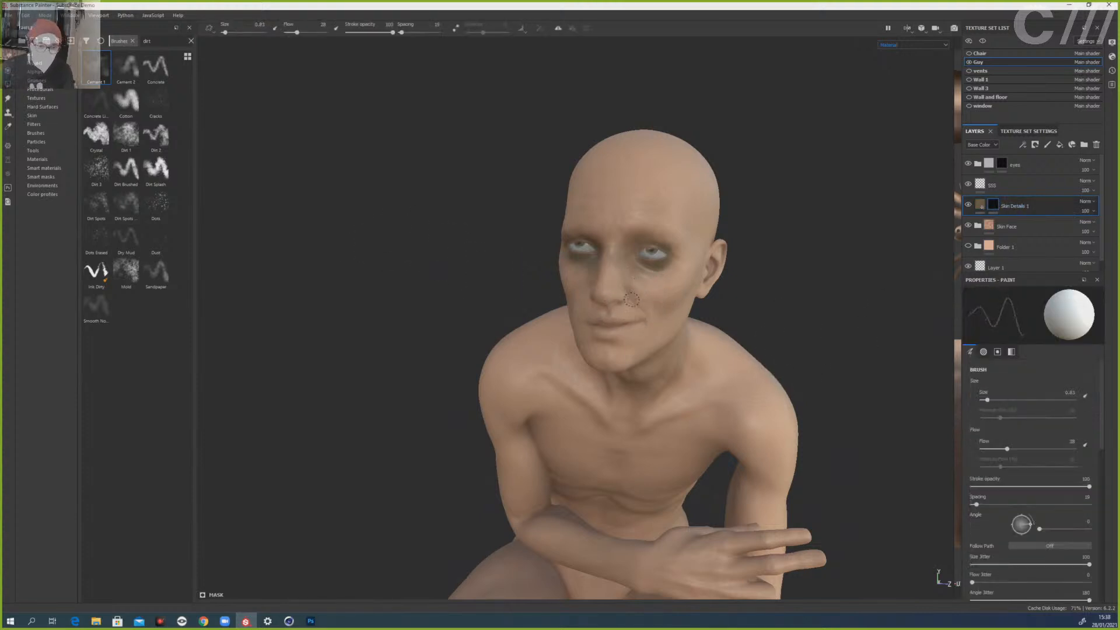
{"action": "left_click_drag", "start_coordinate": [805, 280], "coordinate": [566, 295], "text": "alt"}
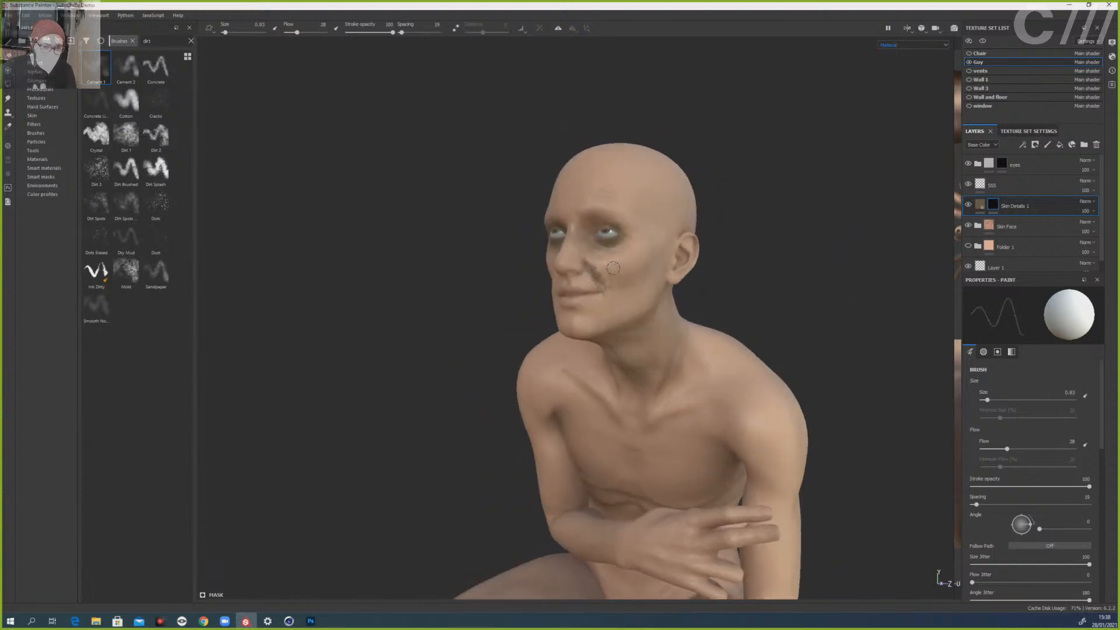
{"action": "key", "text": "bracketright"}
{"action": "key", "text": "bracketright"}
{"action": "key", "text": "bracketright"}
{"action": "key", "text": "bracketright"}
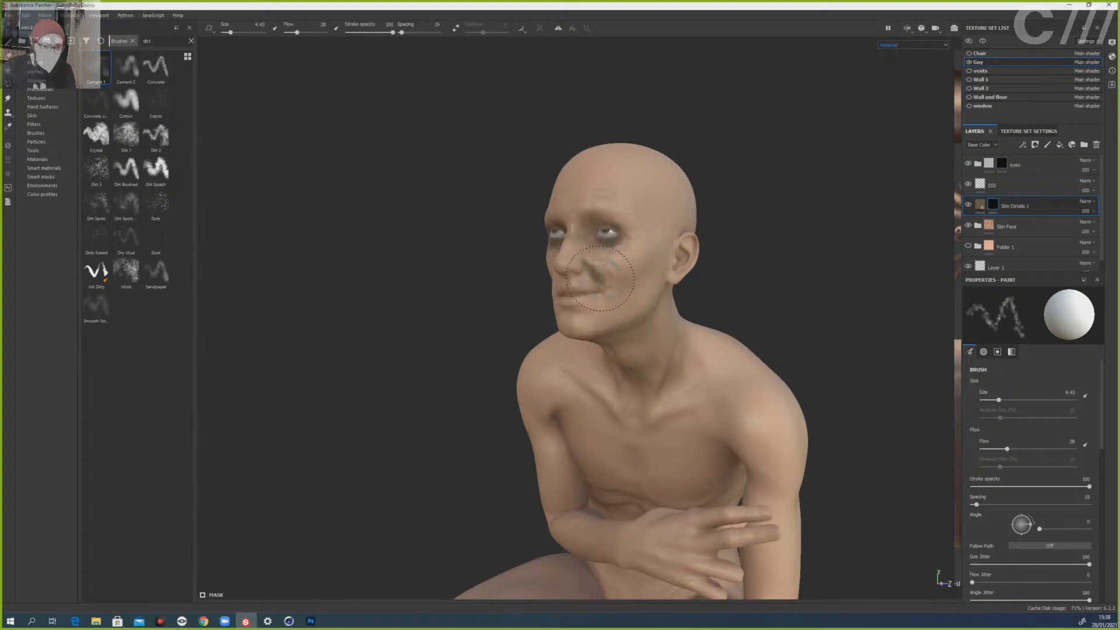
{"action": "mouse_move", "coordinate": [606, 294]}
{"action": "left_mouse_down"}
{"action": "mouse_move", "coordinate": [599, 281]}
{"action": "mouse_move", "coordinate": [605, 295]}
{"action": "left_mouse_up"}
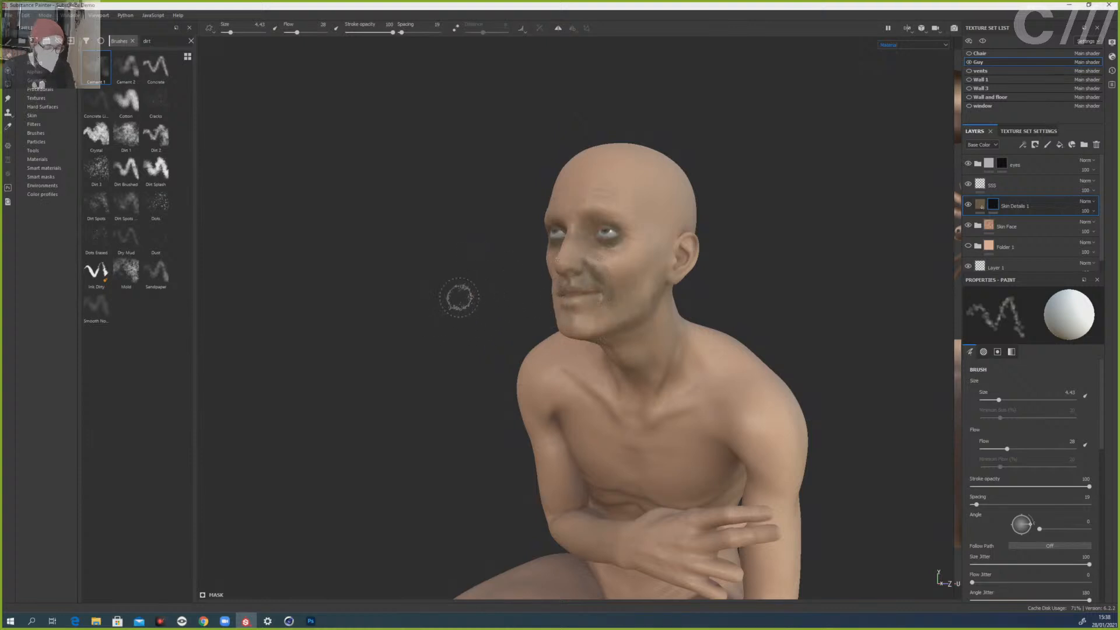
- Paint black on the mask to soften the shading around the mouth and chin, and switch back to white
{"action": "left_click_drag", "start_coordinate": [460, 297], "coordinate": [577, 320], "text": "alt"}
{"action": "mouse_move", "coordinate": [735, 344]}
{"action": "left_mouse_down"}
{"action": "mouse_move", "coordinate": [757, 379]}
{"action": "mouse_move", "coordinate": [798, 390]}
{"action": "mouse_move", "coordinate": [749, 382]}
{"action": "mouse_move", "coordinate": [840, 358]}
{"action": "mouse_move", "coordinate": [725, 365]}
{"action": "mouse_move", "coordinate": [569, 304]}
{"action": "mouse_move", "coordinate": [601, 297]}
{"action": "left_mouse_up"}
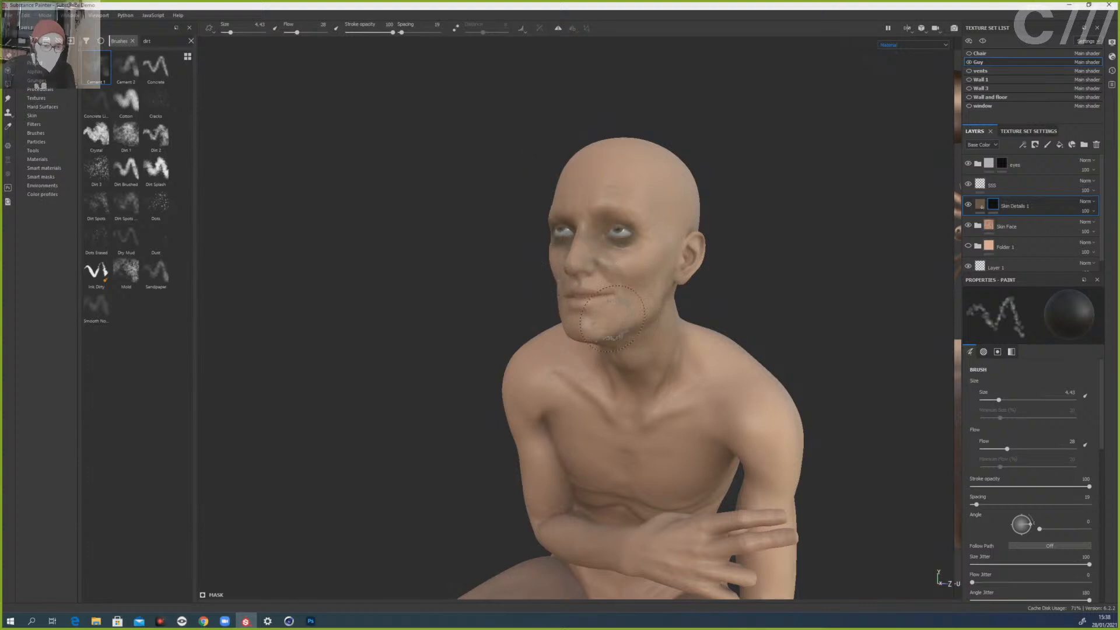
{"action": "key", "text": "x"}
- Set stroke opacity to 28 and paint faint shading along the jaw and cheek, starting at brush size 2.27 and enlarging to 5.31
{"action": "right_click_drag", "start_coordinate": [618, 265], "coordinate": [596, 266], "text": "ctrl"}
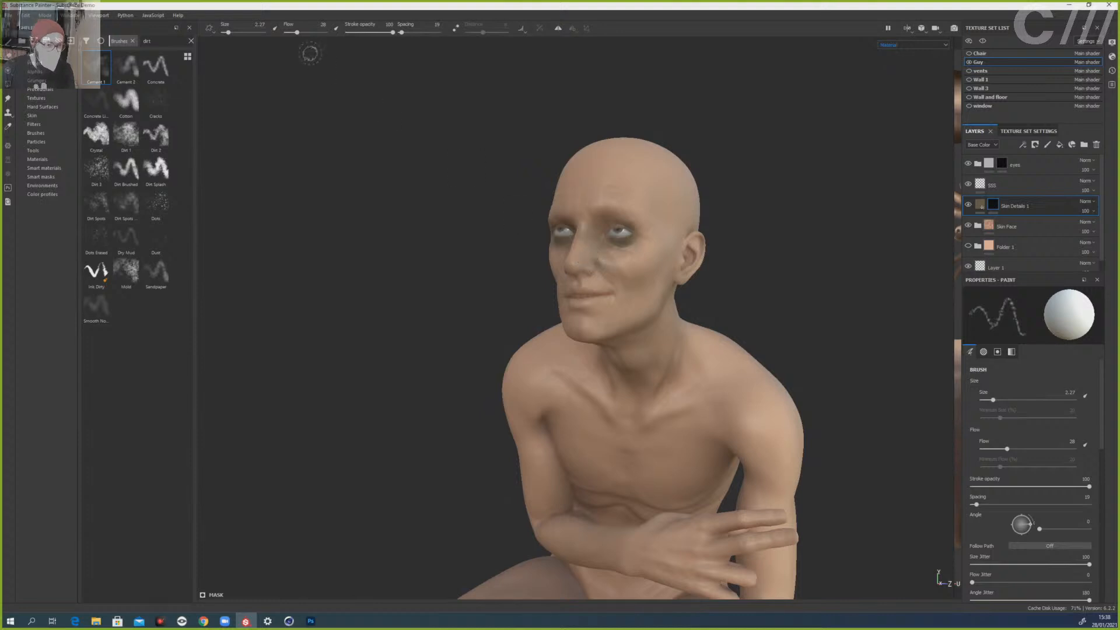
{"action": "left_click_drag", "start_coordinate": [393, 32], "coordinate": [349, 32]}
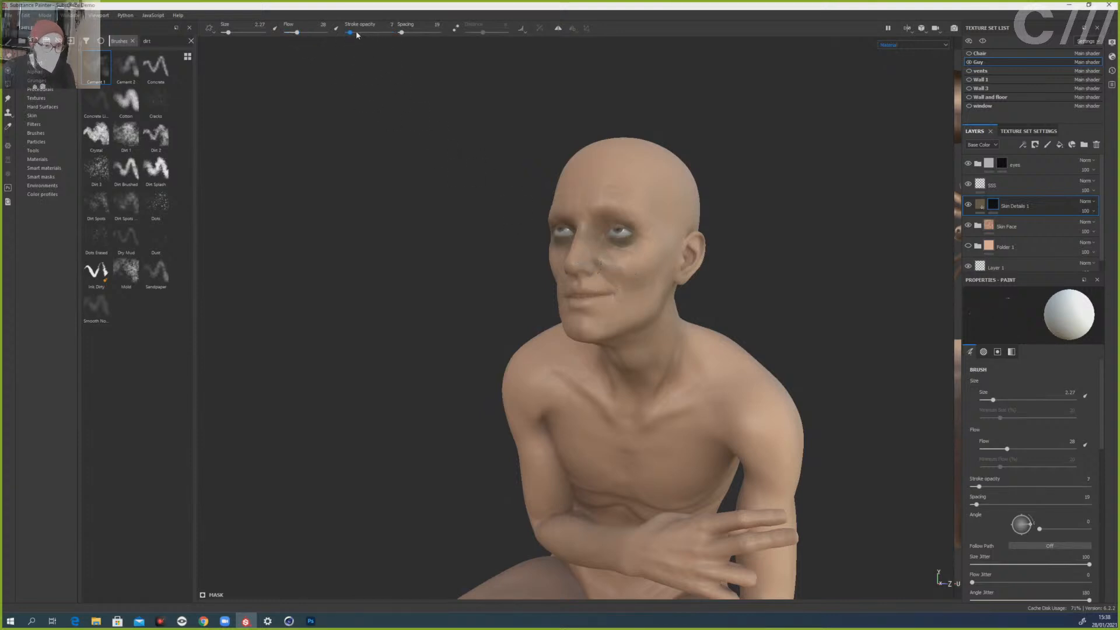
{"action": "left_click_drag", "start_coordinate": [359, 32], "coordinate": [360, 32]}
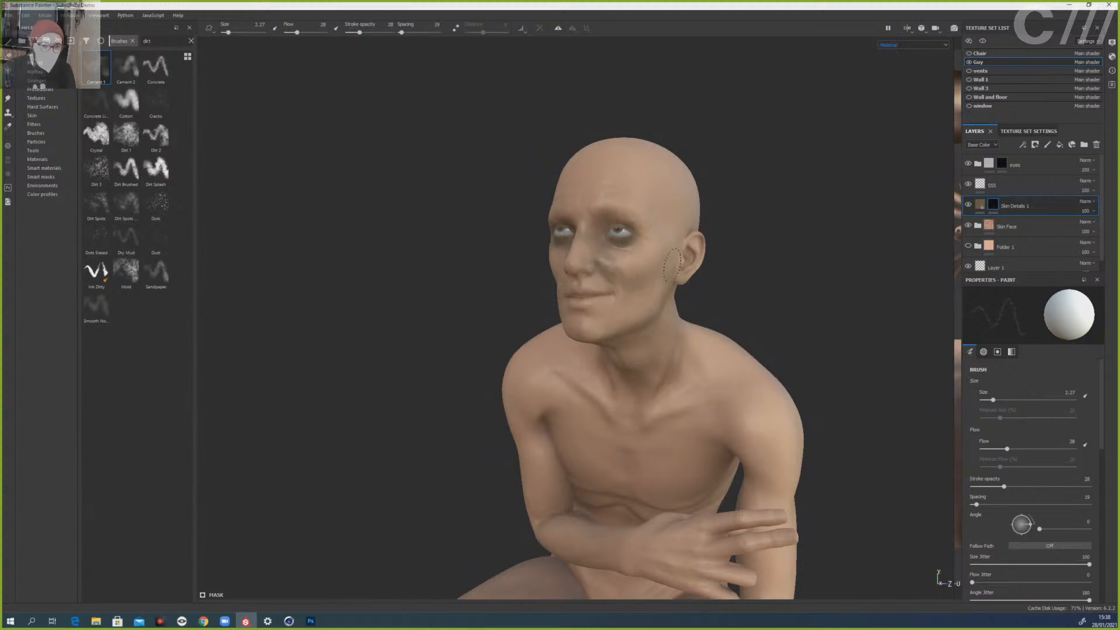
{"action": "left_click_drag", "start_coordinate": [779, 280], "coordinate": [680, 279], "text": "alt"}
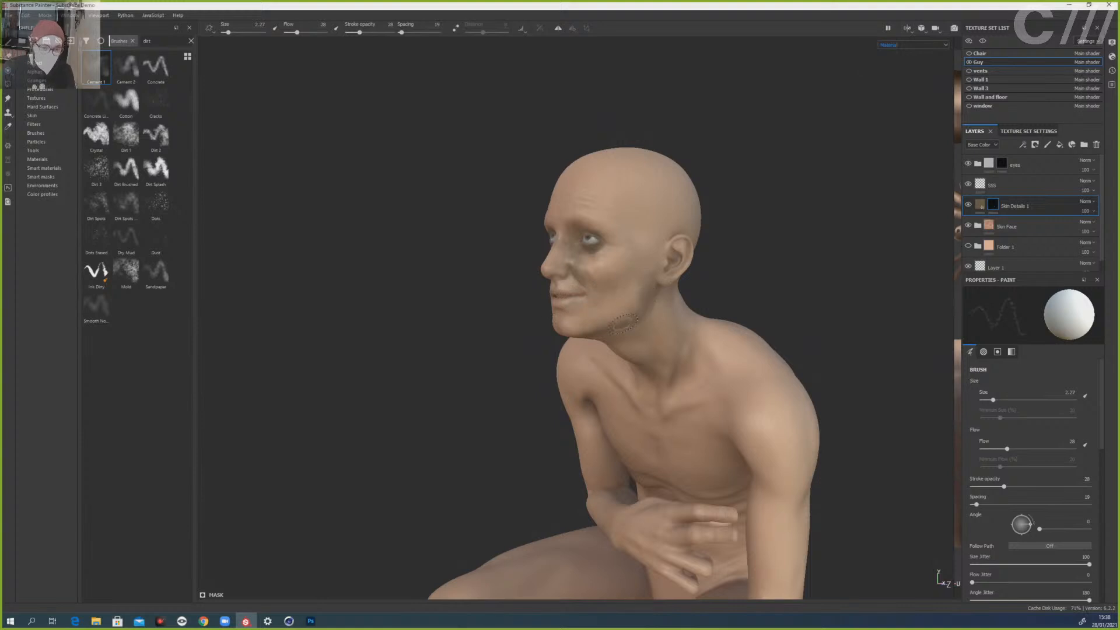
{"action": "right_click_drag", "start_coordinate": [660, 280], "coordinate": [679, 280], "text": "ctrl"}
{"action": "left_click_drag", "start_coordinate": [635, 300], "coordinate": [660, 263]}
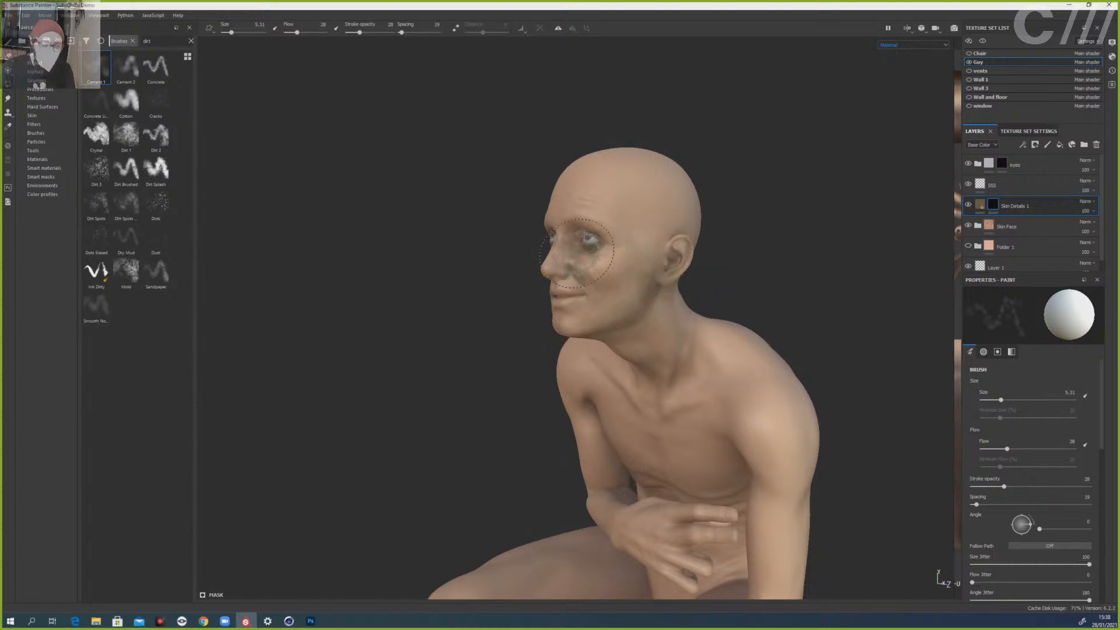
- Paint faint shading around the ear and down the neck on the other side of the head, with the brush reduced to about 2.91
{"action": "mouse_move", "coordinate": [457, 305]}
{"action": "left_mouse_down", "text": "alt"}
{"action": "mouse_move", "coordinate": [545, 357]}
{"action": "mouse_move", "coordinate": [670, 332]}
{"action": "mouse_move", "coordinate": [625, 306]}
{"action": "mouse_move", "coordinate": [589, 306]}
{"action": "left_mouse_up", "text": "alt"}
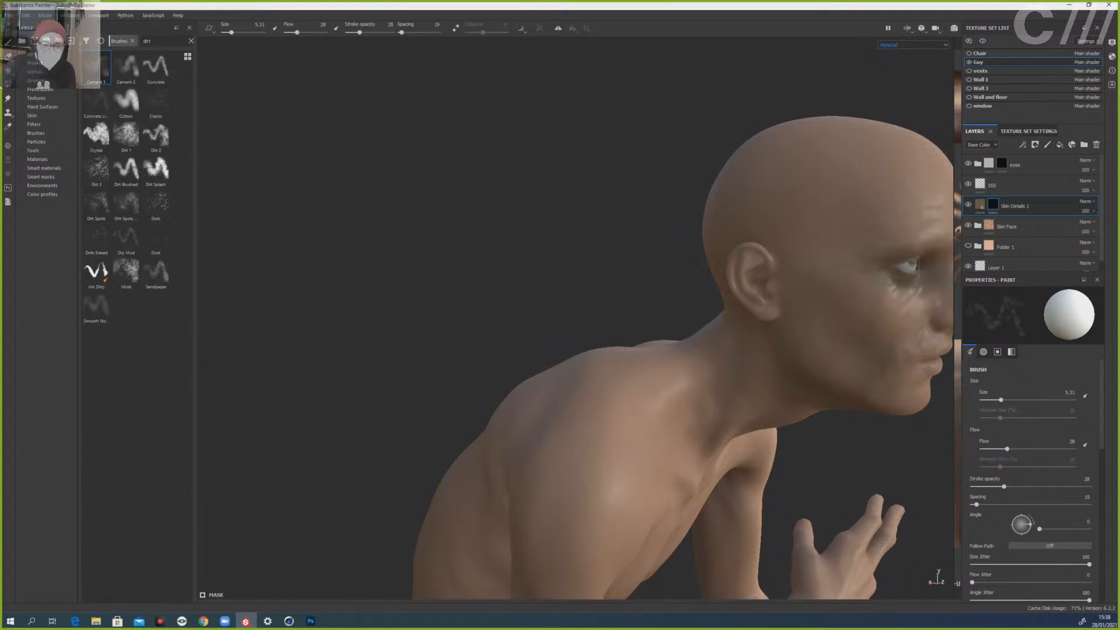
{"action": "middle_click_drag", "start_coordinate": [691, 279], "coordinate": [522, 137], "text": "alt"}
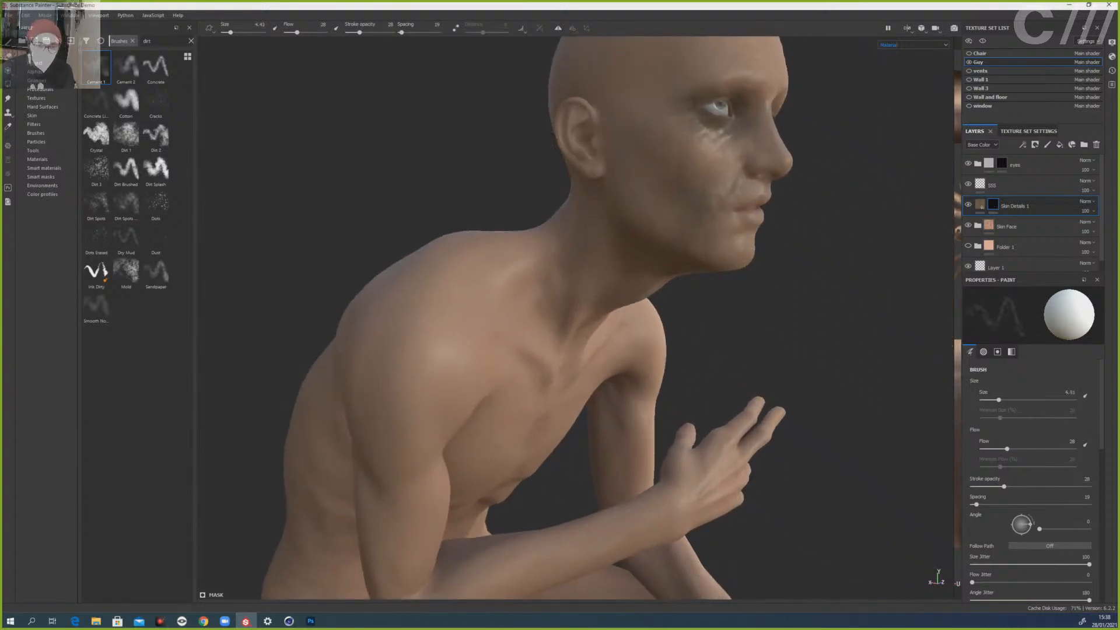
{"action": "key", "text": "bracketright"}
{"action": "key", "text": "bracketright"}
{"action": "key", "text": "bracketright"}
{"action": "key", "text": "bracketright"}
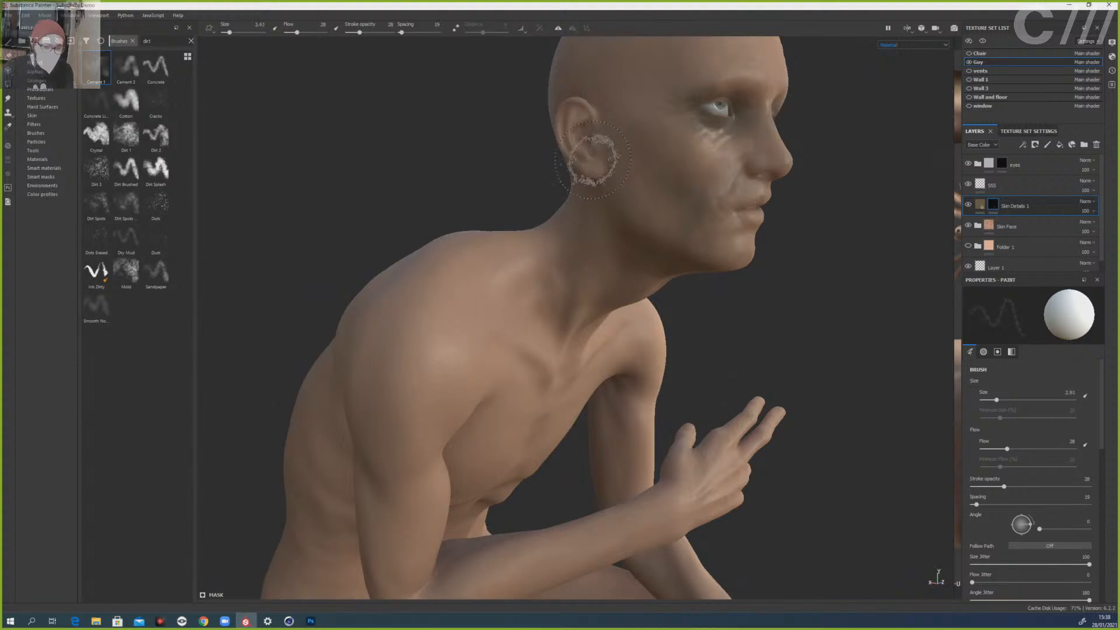
{"action": "key", "text": "bracketleft"}
{"action": "key", "text": "bracketleft"}
{"action": "key", "text": "bracketleft"}
{"action": "key", "text": "bracketleft"}
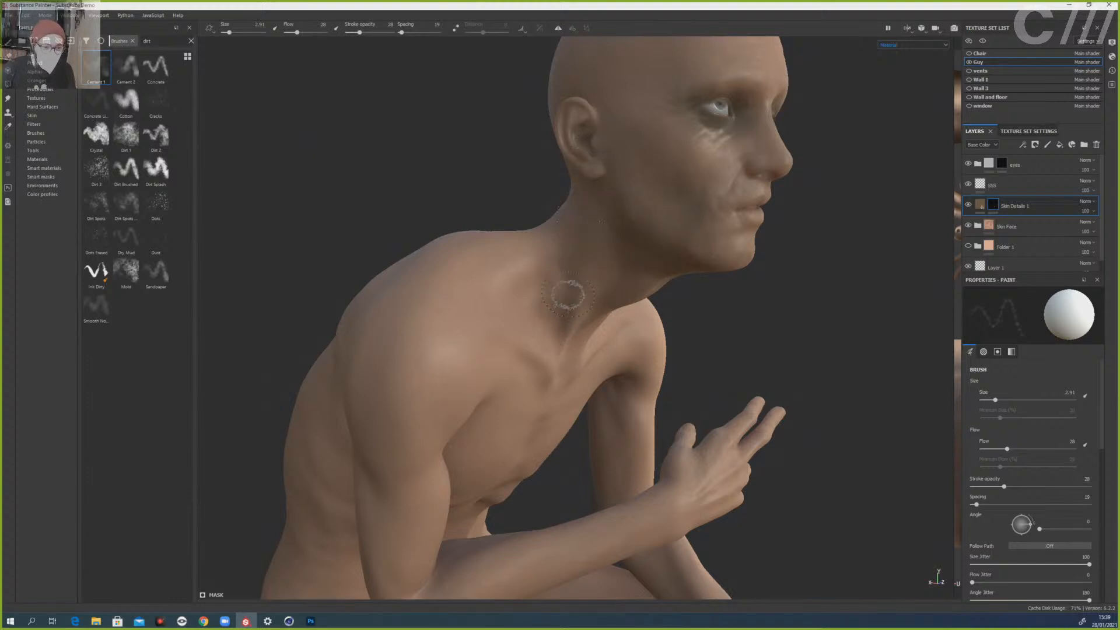
- Paint faint shading over the front of the neck, the chest and the shoulders with a brush size of 5.31
{"action": "mouse_move", "coordinate": [790, 296]}
{"action": "left_mouse_down", "text": "alt"}
{"action": "mouse_move", "coordinate": [692, 268]}
{"action": "mouse_move", "coordinate": [491, 293]}
{"action": "left_mouse_up", "text": "alt"}
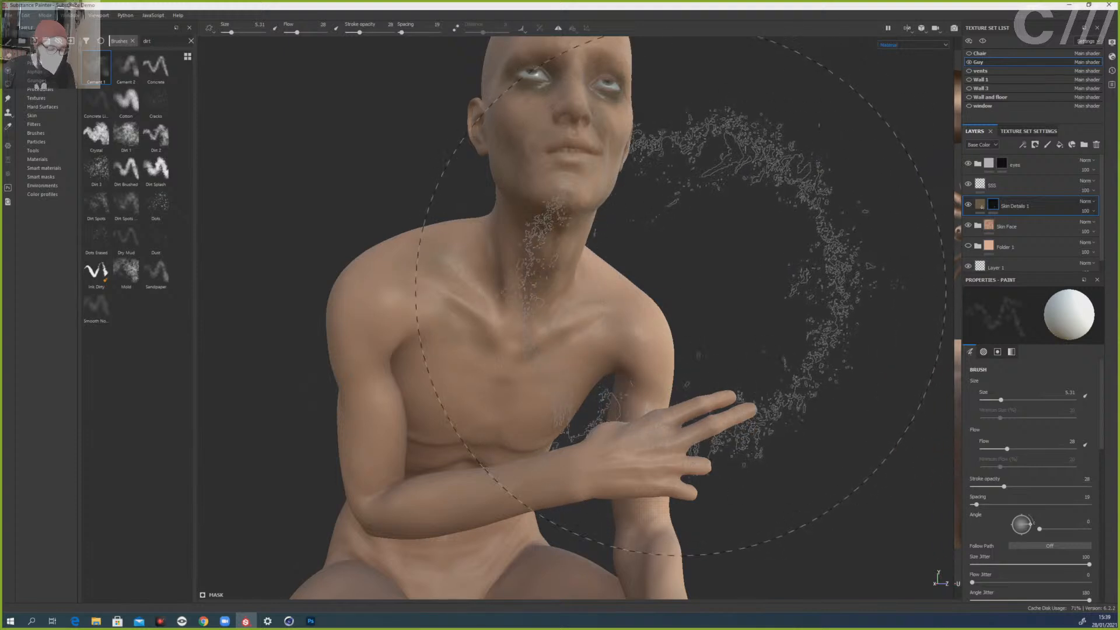
{"action": "mouse_move", "coordinate": [633, 318]}
{"action": "left_mouse_down", "text": "alt"}
{"action": "mouse_move", "coordinate": [579, 306]}
{"action": "mouse_move", "coordinate": [645, 320]}
{"action": "left_mouse_up", "text": "alt"}
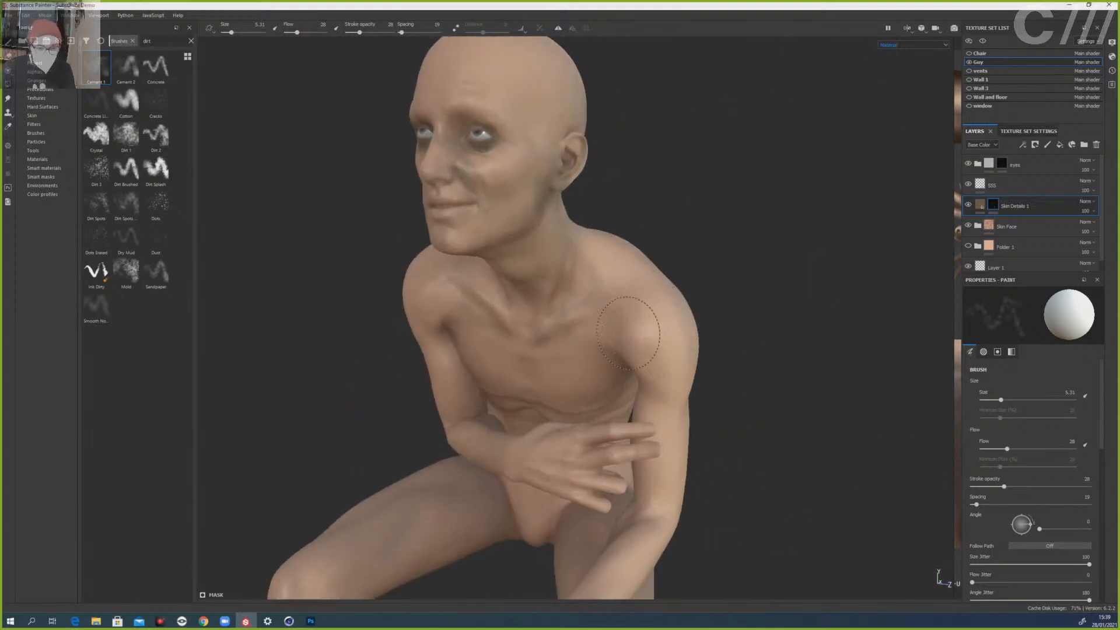
{"action": "mouse_move", "coordinate": [730, 338]}
{"action": "left_mouse_down", "text": "alt"}
{"action": "mouse_move", "coordinate": [677, 367]}
{"action": "mouse_move", "coordinate": [680, 415]}
{"action": "mouse_move", "coordinate": [697, 370]}
{"action": "mouse_move", "coordinate": [703, 385]}
{"action": "left_mouse_up", "text": "alt"}
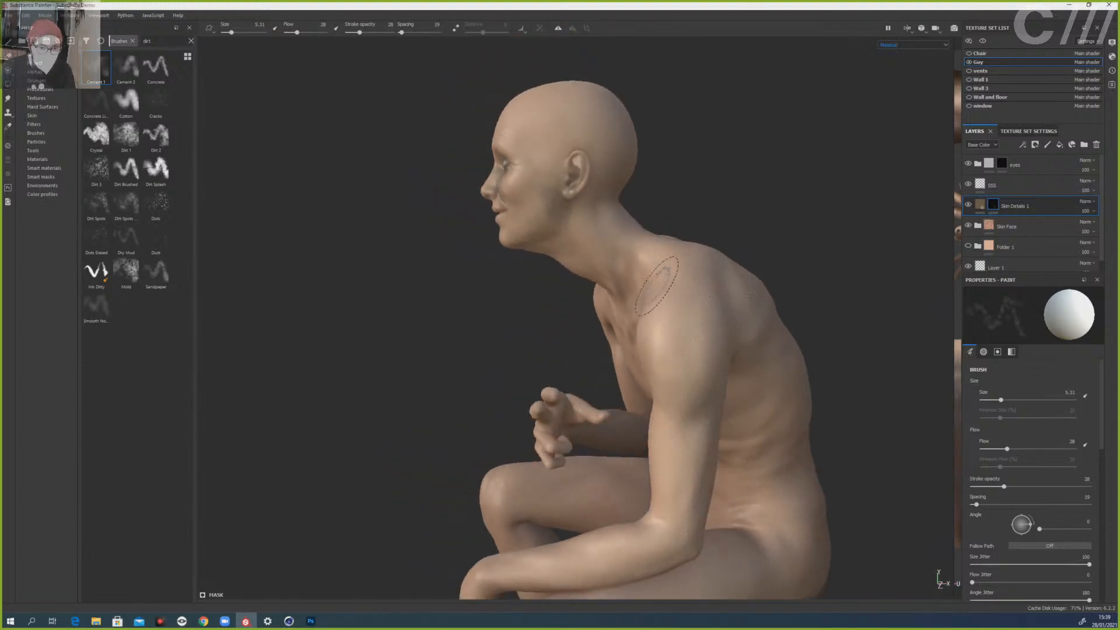
- Paint broad faint mottling across the back with an enlarged brush, and reduce the brush size to about 6.29
{"action": "mouse_move", "coordinate": [593, 217]}
{"action": "left_mouse_down", "text": "alt"}
{"action": "mouse_move", "coordinate": [688, 233]}
{"action": "mouse_move", "coordinate": [730, 190]}
{"action": "mouse_move", "coordinate": [784, 206]}
{"action": "mouse_move", "coordinate": [674, 193]}
{"action": "left_mouse_up", "text": "alt"}
{"action": "mouse_move", "coordinate": [666, 224]}
{"action": "right_mouse_down", "text": "ctrl"}
{"action": "mouse_move", "coordinate": [718, 224]}
{"action": "mouse_move", "coordinate": [598, 207]}
{"action": "right_mouse_up", "text": "ctrl"}
{"action": "left_click", "coordinate": [607, 206]}
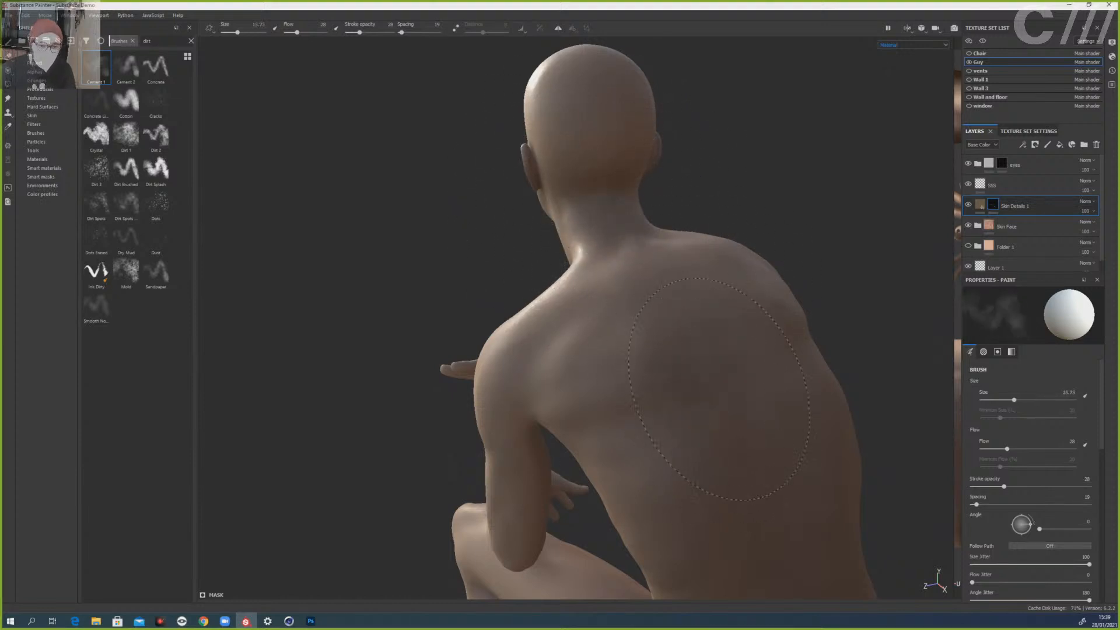
{"action": "right_click_drag", "start_coordinate": [666, 344], "coordinate": [663, 344], "text": "ctrl"}
{"action": "key", "text": "bracketleft"}
{"action": "key", "text": "bracketleft"}
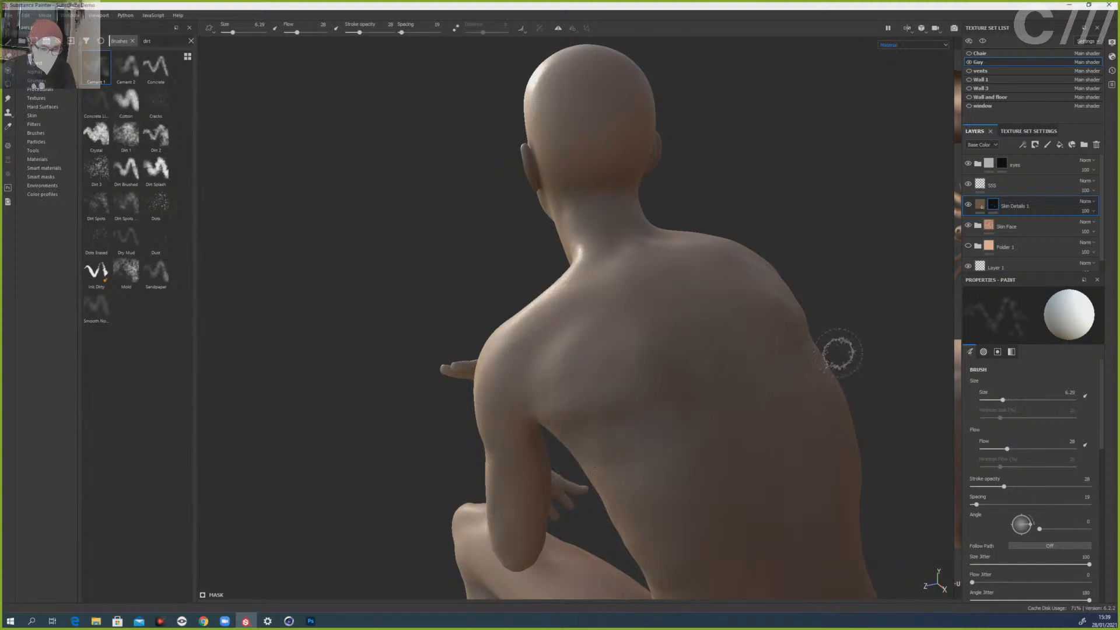
- Paint faint Skin Details 1 shading along the side of the torso, the hips and the thighs with a brush size of 6.29
{"action": "mouse_move", "coordinate": [840, 350]}
{"action": "left_mouse_down", "text": "alt"}
{"action": "mouse_move", "coordinate": [740, 383]}
{"action": "mouse_move", "coordinate": [784, 482]}
{"action": "left_mouse_up", "text": "alt"}
{"action": "mouse_move", "coordinate": [563, 411]}
{"action": "left_mouse_down", "text": "alt"}
{"action": "mouse_move", "coordinate": [437, 305]}
{"action": "mouse_move", "coordinate": [604, 296]}
{"action": "left_mouse_up", "text": "alt"}
{"action": "left_click_drag", "start_coordinate": [569, 378], "coordinate": [559, 399]}
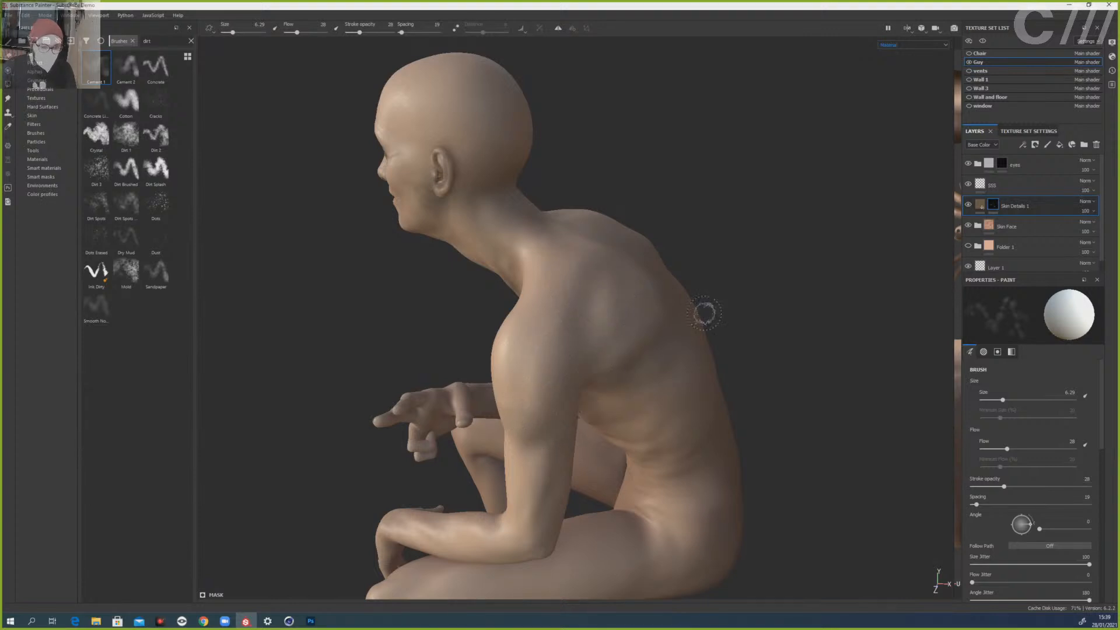
{"action": "middle_click_drag", "start_coordinate": [748, 344], "coordinate": [752, 138], "text": "alt"}
{"action": "right_click", "coordinate": [751, 138]}
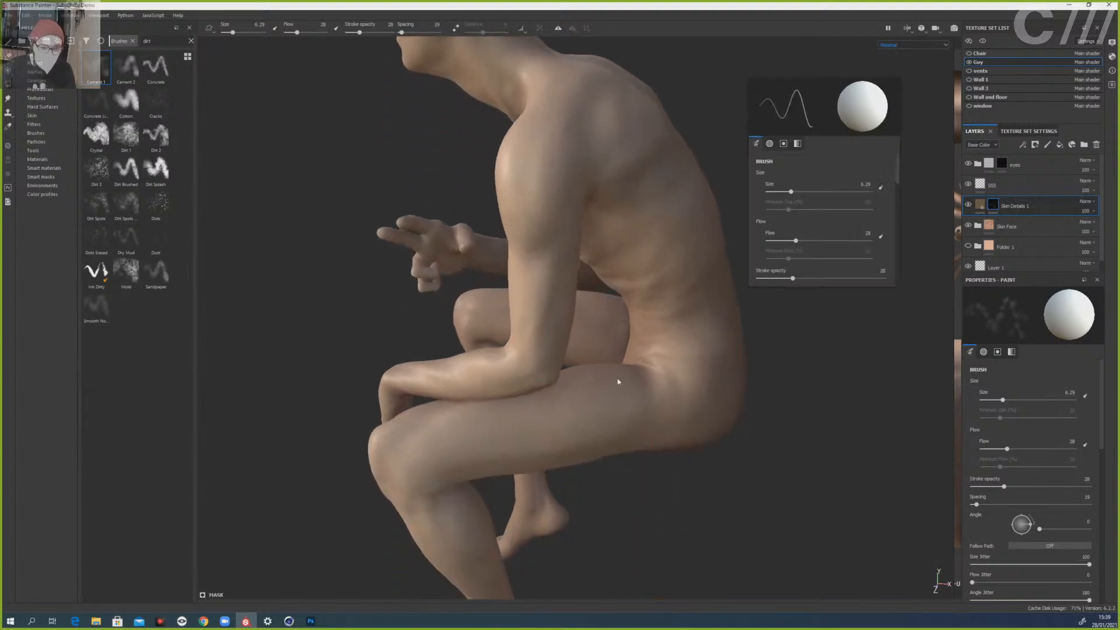
{"action": "left_click_drag", "start_coordinate": [338, 262], "coordinate": [519, 337], "text": "alt"}
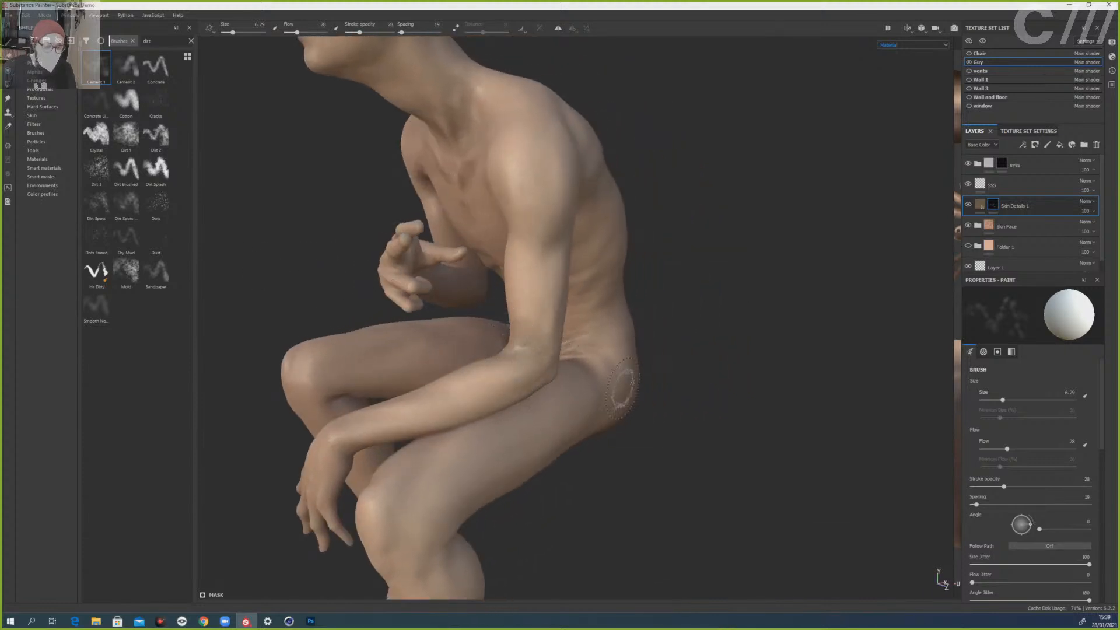
{"action": "left_click_drag", "start_coordinate": [390, 373], "coordinate": [419, 347], "text": "alt"}
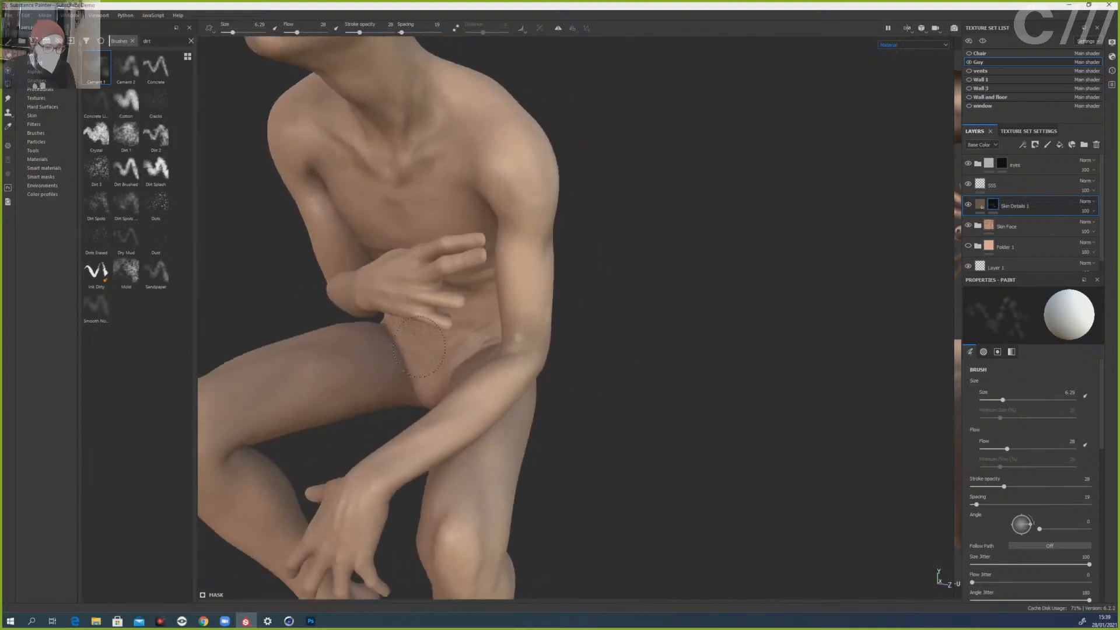
{"action": "mouse_move", "coordinate": [327, 375]}
{"action": "left_mouse_down", "text": "alt"}
{"action": "mouse_move", "coordinate": [350, 370]}
{"action": "mouse_move", "coordinate": [352, 343]}
{"action": "mouse_move", "coordinate": [492, 286]}
{"action": "left_mouse_up", "text": "alt"}
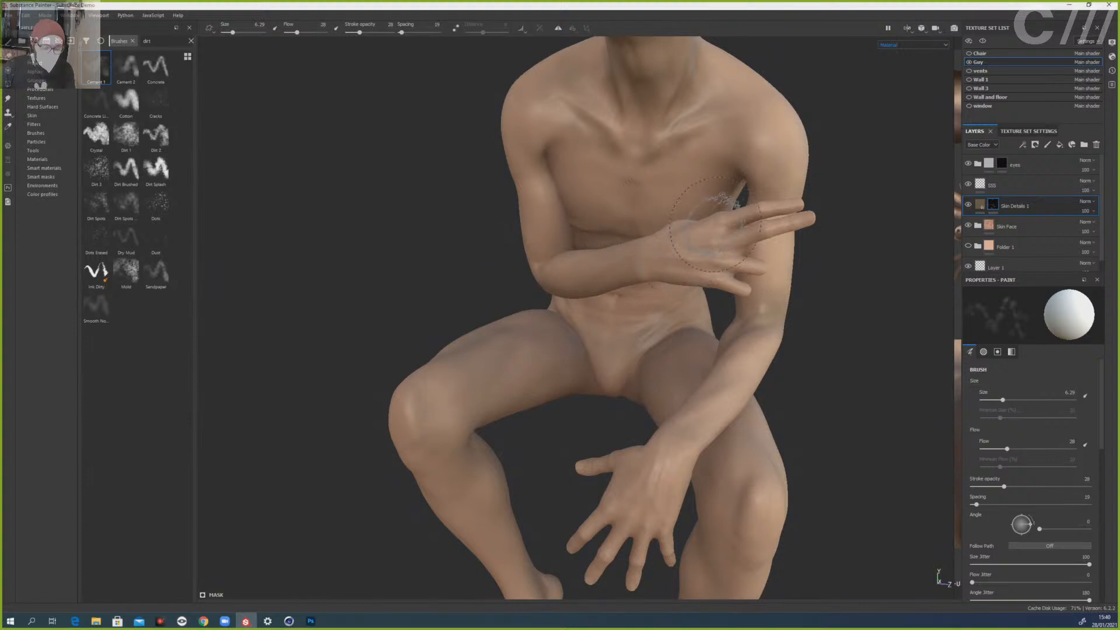
- Paint faint shading over both hands and their fingers, with the brush reduced to 1.24 and slightly enlarged to 1.73
{"action": "right_click_drag", "start_coordinate": [743, 255], "coordinate": [729, 252], "text": "ctrl"}
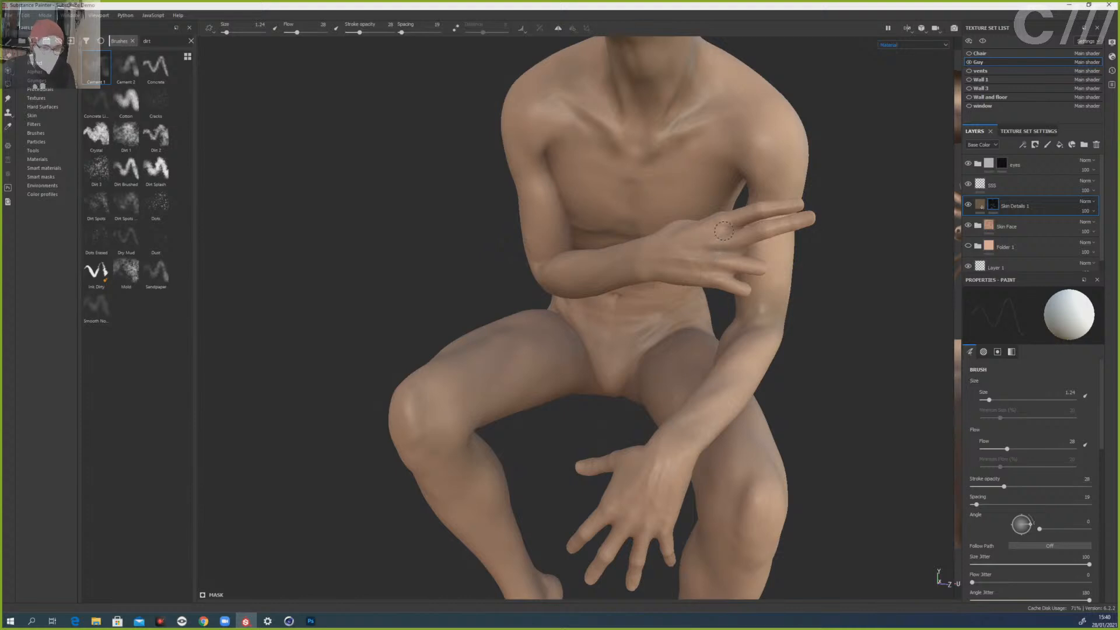
{"action": "left_click_drag", "start_coordinate": [723, 231], "coordinate": [739, 233], "text": "alt"}
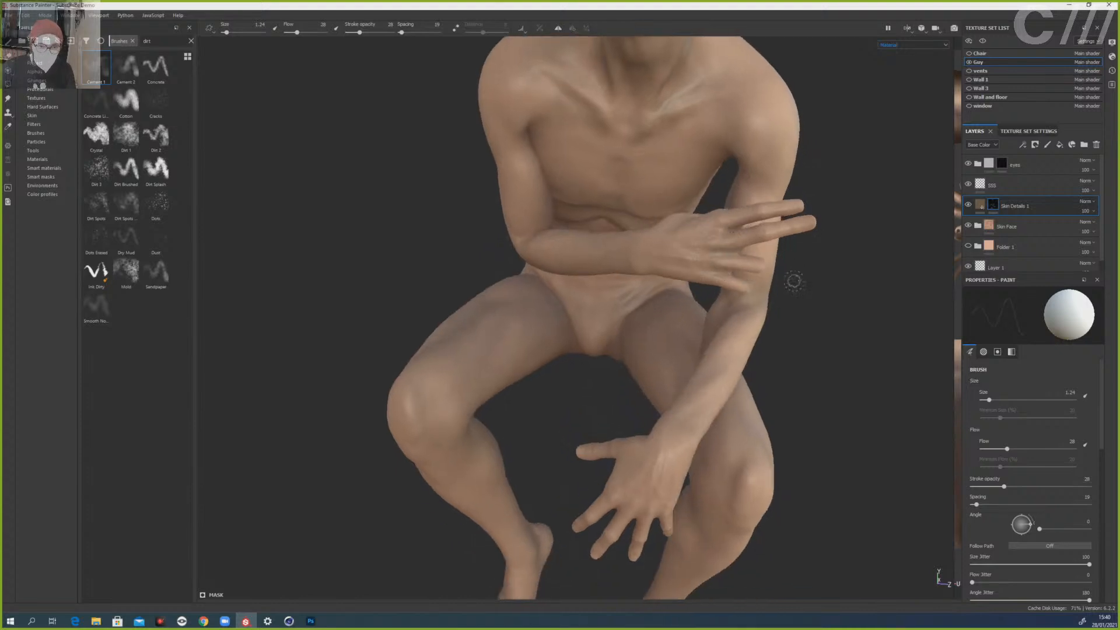
{"action": "left_click_drag", "start_coordinate": [794, 282], "coordinate": [738, 283], "text": "alt"}
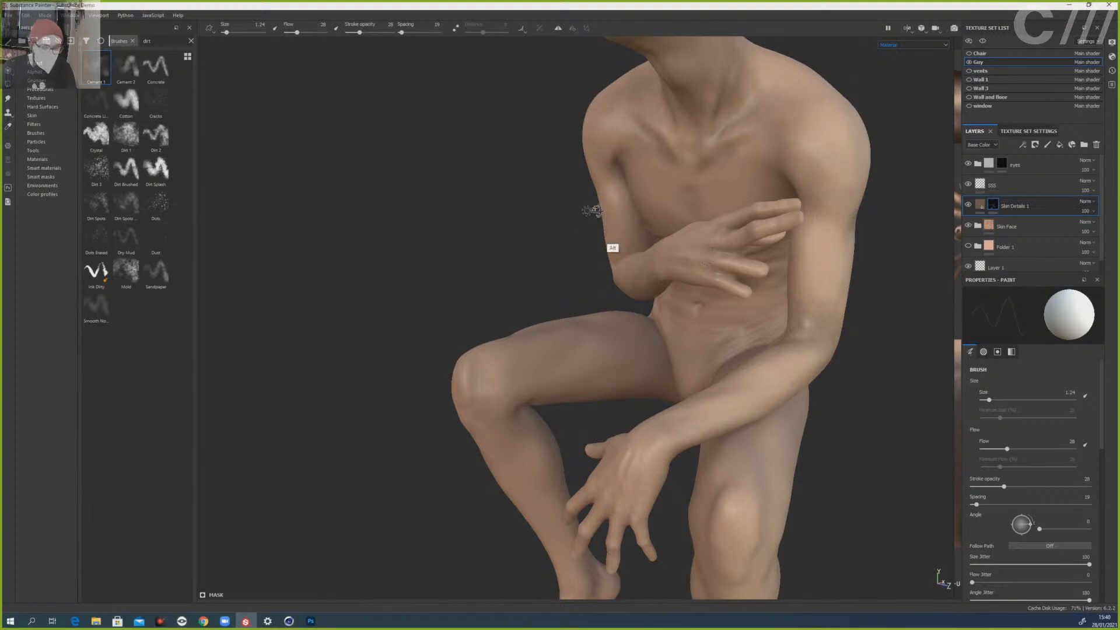
{"action": "left_click_drag", "start_coordinate": [615, 242], "coordinate": [707, 253], "text": "alt"}
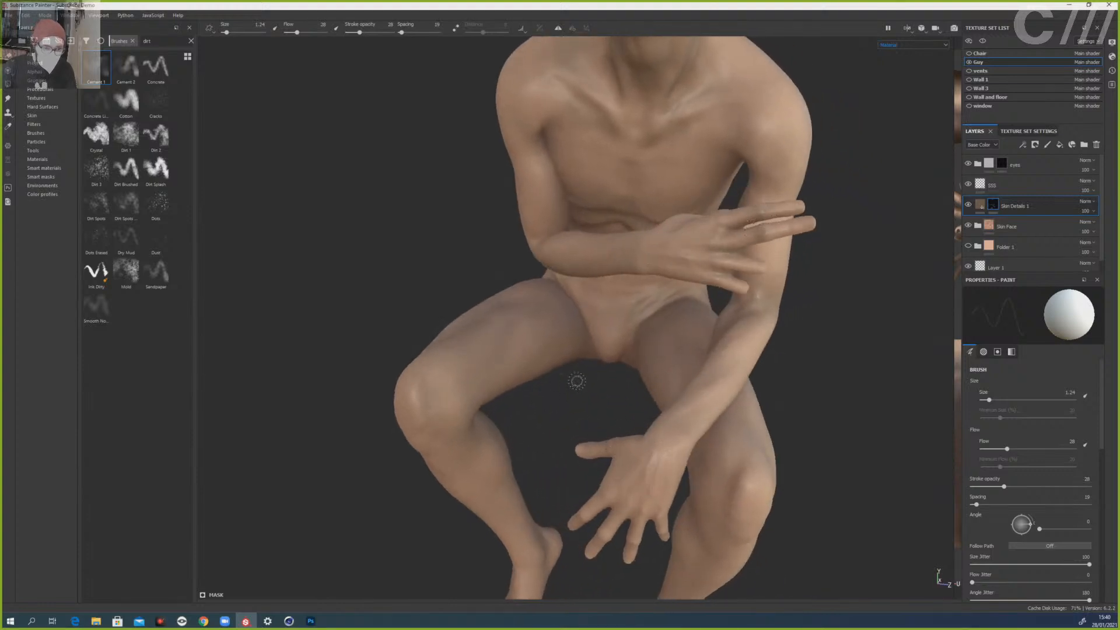
{"action": "middle_click_drag", "start_coordinate": [575, 379], "coordinate": [606, 296], "text": "alt"}
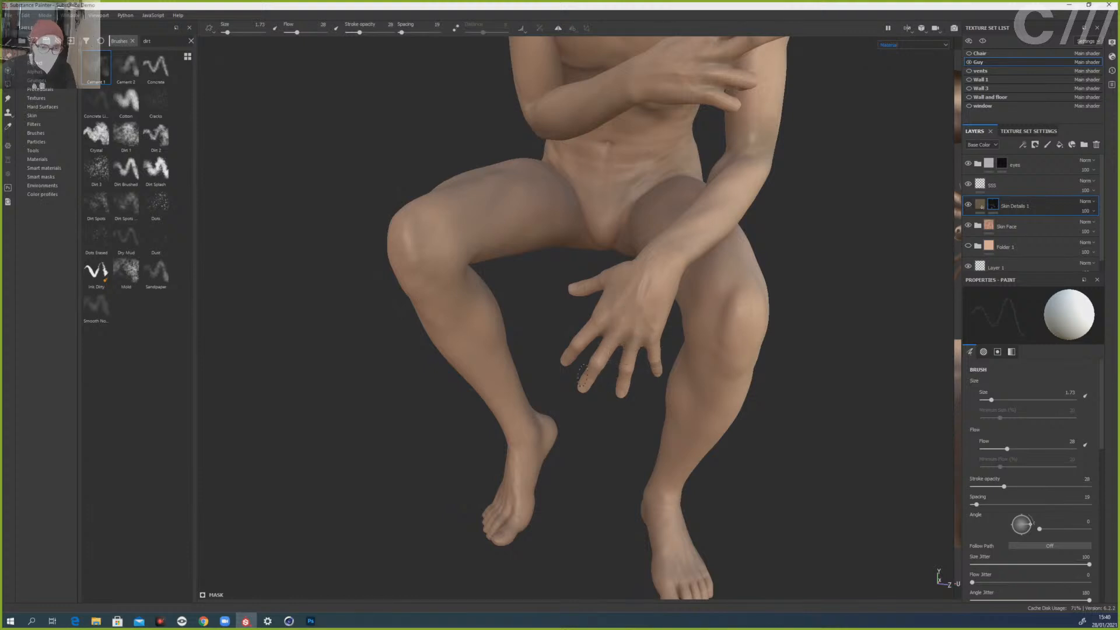
- Set stroke opacity to 40 and paint shading over the lower legs and around the knees, enlarging the brush from 3.68 to 9.74
{"action": "key", "text": "bracketright"}
{"action": "key", "text": "bracketright"}
{"action": "key", "text": "bracketright"}
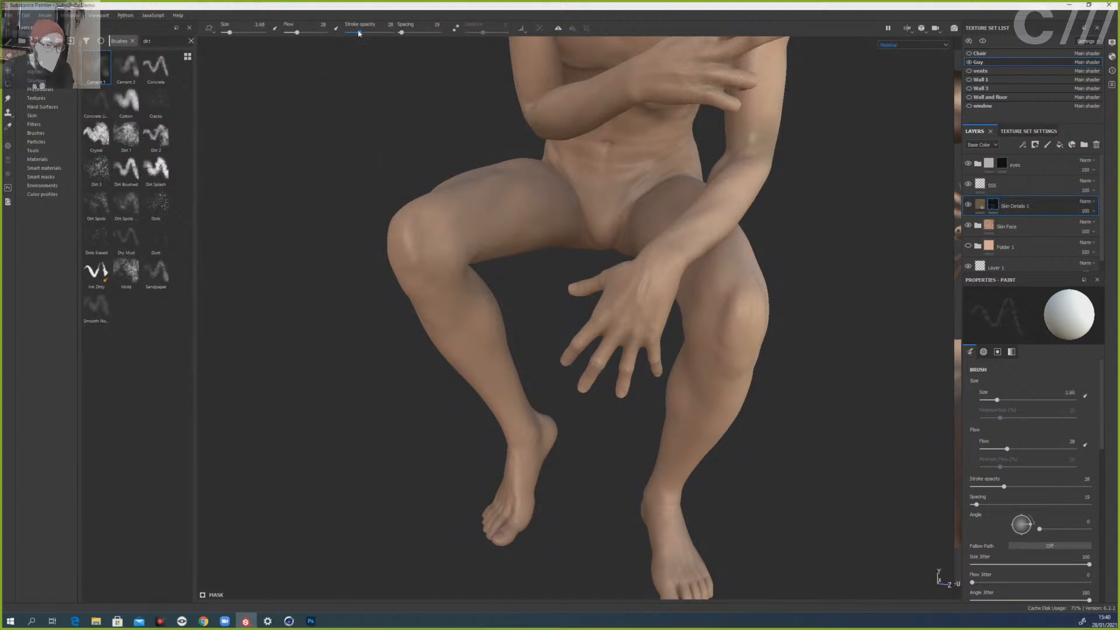
{"action": "left_click_drag", "start_coordinate": [359, 32], "coordinate": [365, 32]}
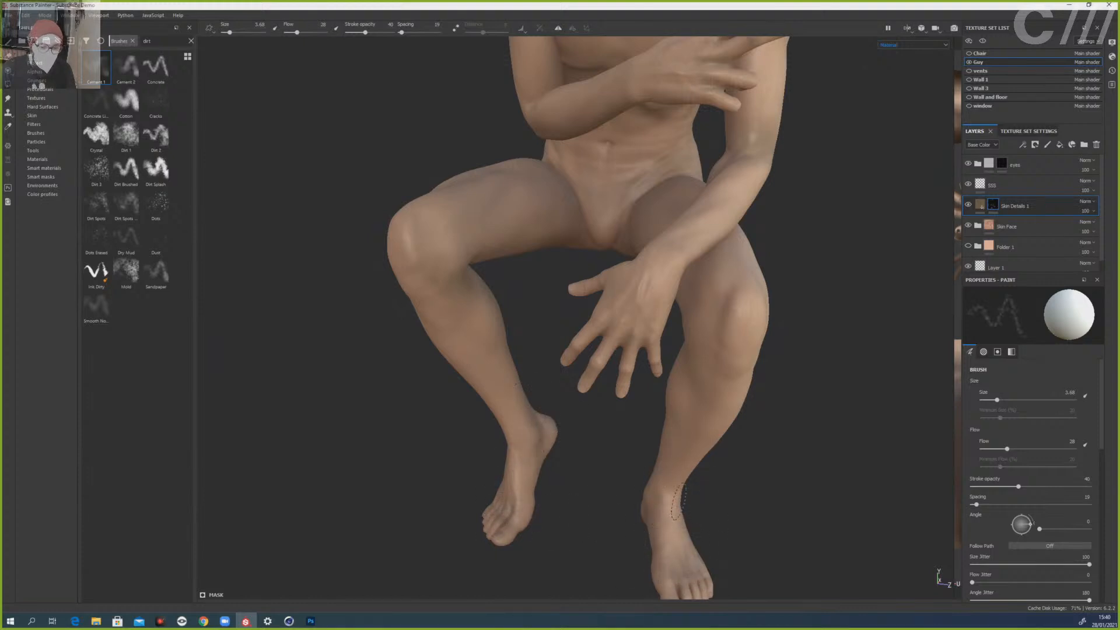
{"action": "left_click_drag", "start_coordinate": [757, 435], "coordinate": [730, 356], "text": "alt"}
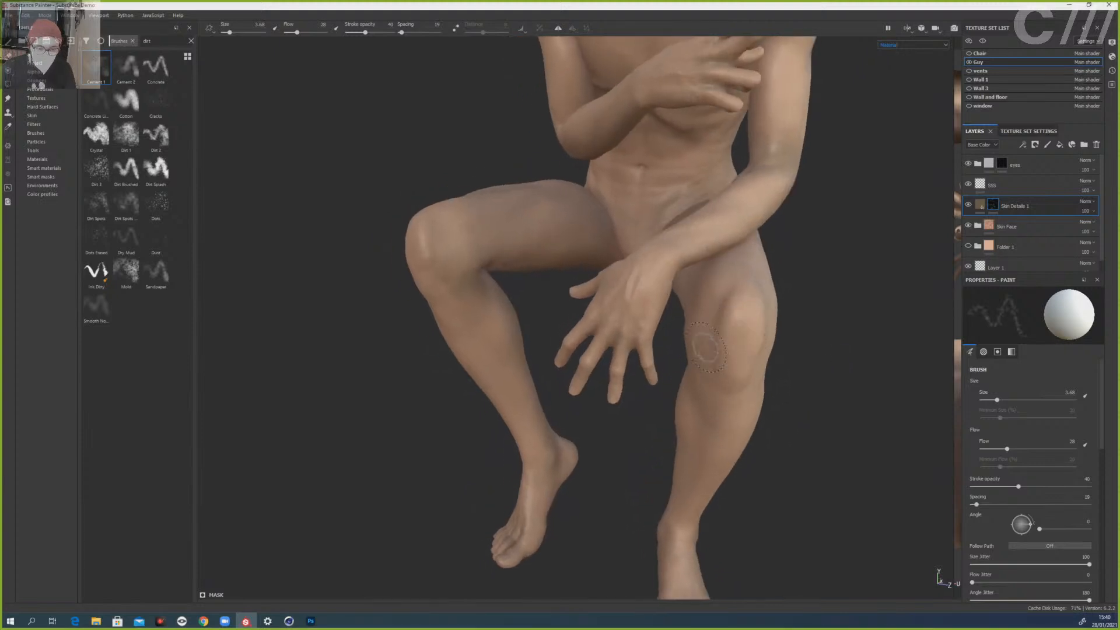
{"action": "mouse_move", "coordinate": [775, 392]}
{"action": "left_mouse_down", "text": "alt"}
{"action": "mouse_move", "coordinate": [719, 376]}
{"action": "mouse_move", "coordinate": [690, 387]}
{"action": "left_mouse_up", "text": "alt"}
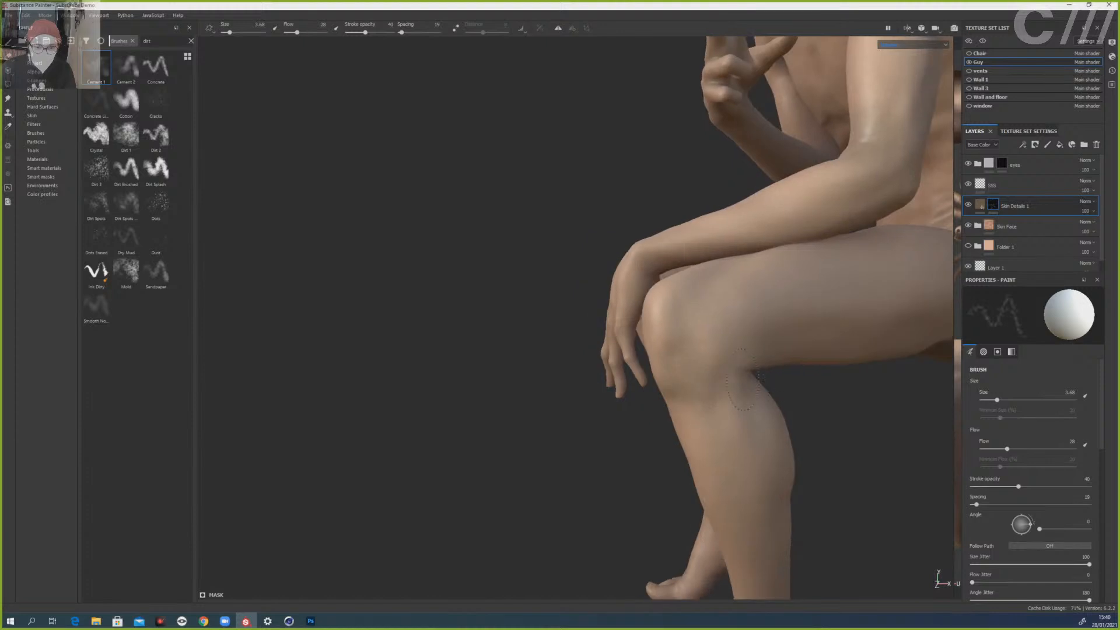
{"action": "mouse_move", "coordinate": [742, 354]}
{"action": "left_mouse_down"}
{"action": "mouse_move", "coordinate": [747, 305]}
{"action": "mouse_move", "coordinate": [738, 362]}
{"action": "left_mouse_up"}
{"action": "right_click_drag", "start_coordinate": [707, 362], "coordinate": [843, 345], "text": "ctrl"}
{"action": "scroll", "coordinate": [795, 382], "scroll_direction": "up", "scroll_amount": 3}
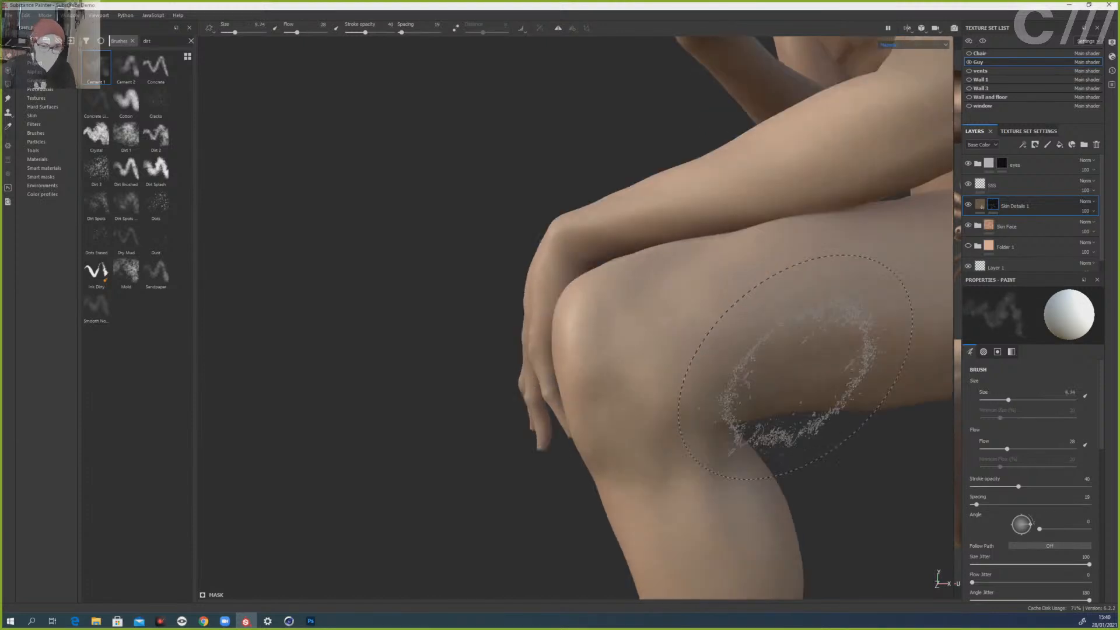
- Switch the mask brush to black, reduce its size to 1.74 and soften the dark shading on the face
{"action": "scroll", "coordinate": [794, 383], "scroll_direction": "down", "scroll_amount": 2}
{"action": "scroll", "coordinate": [794, 383], "scroll_direction": "down", "scroll_amount": 5}
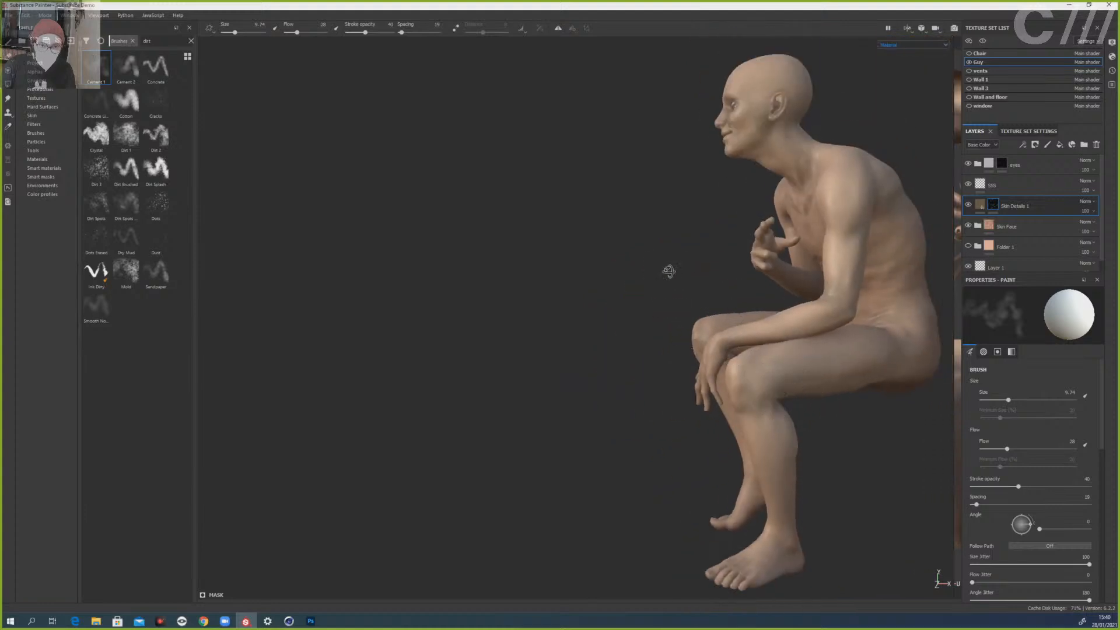
{"action": "left_click_drag", "start_coordinate": [667, 268], "coordinate": [796, 314], "text": "alt"}
{"action": "mouse_move", "coordinate": [885, 183]}
{"action": "middle_mouse_down", "text": "alt"}
{"action": "mouse_move", "coordinate": [825, 305]}
{"action": "mouse_move", "coordinate": [822, 293]}
{"action": "middle_mouse_up", "text": "alt"}
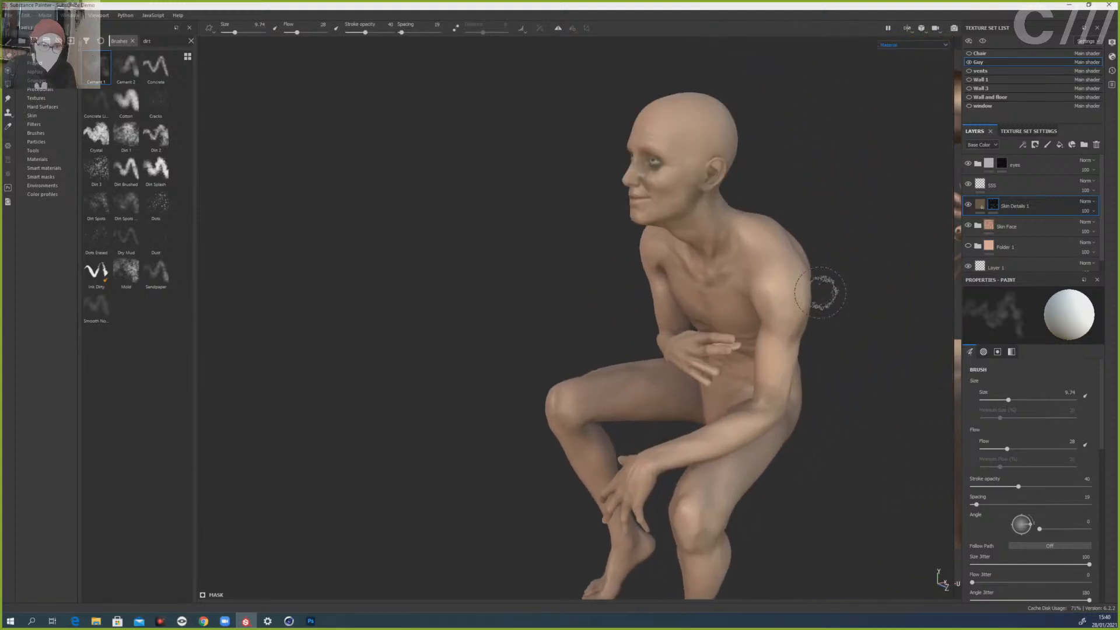
{"action": "mouse_move", "coordinate": [298, 241]}
{"action": "left_mouse_down", "text": "alt"}
{"action": "mouse_move", "coordinate": [602, 280]}
{"action": "mouse_move", "coordinate": [682, 201]}
{"action": "left_mouse_up", "text": "alt"}
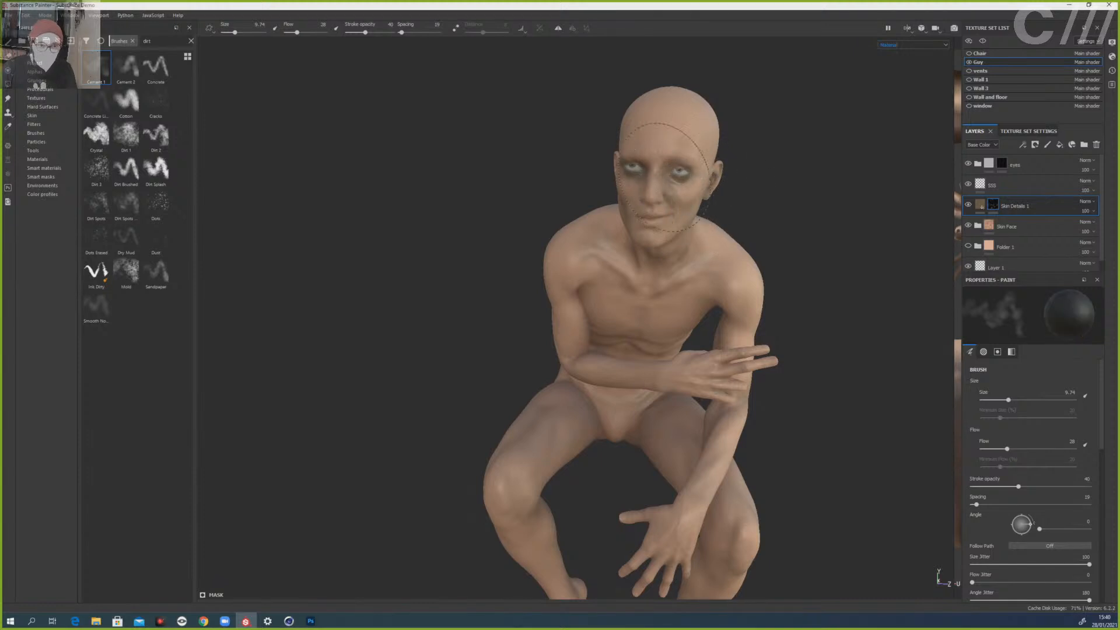
{"action": "key", "text": "x"}
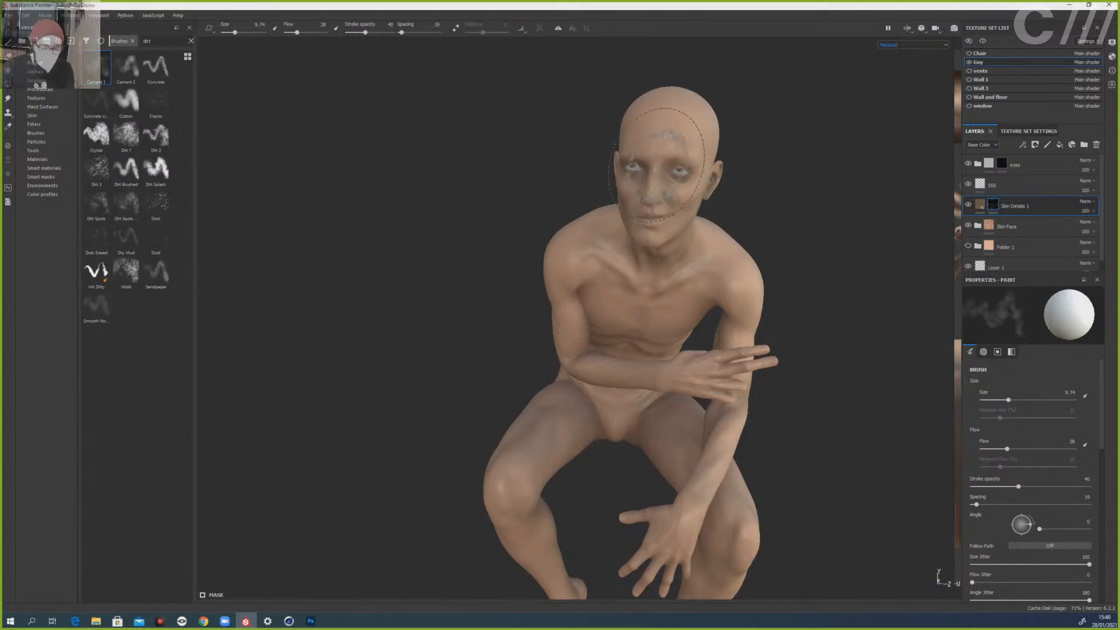
{"action": "mouse_move", "coordinate": [663, 184]}
{"action": "right_mouse_down", "text": "ctrl"}
{"action": "mouse_move", "coordinate": [632, 184]}
{"action": "mouse_move", "coordinate": [661, 203]}
{"action": "right_mouse_up", "text": "ctrl"}
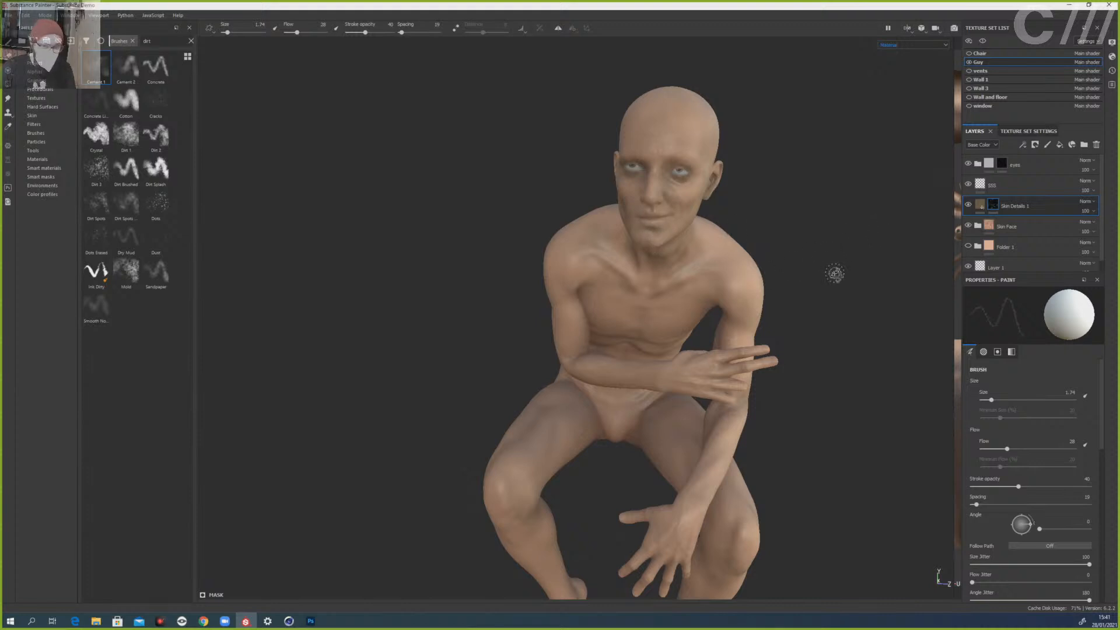
- Compare the body with Skin Details 1 hidden and shown, and set that layer's opacity to 86
{"action": "left_click_drag", "start_coordinate": [835, 272], "coordinate": [764, 272], "text": "alt"}
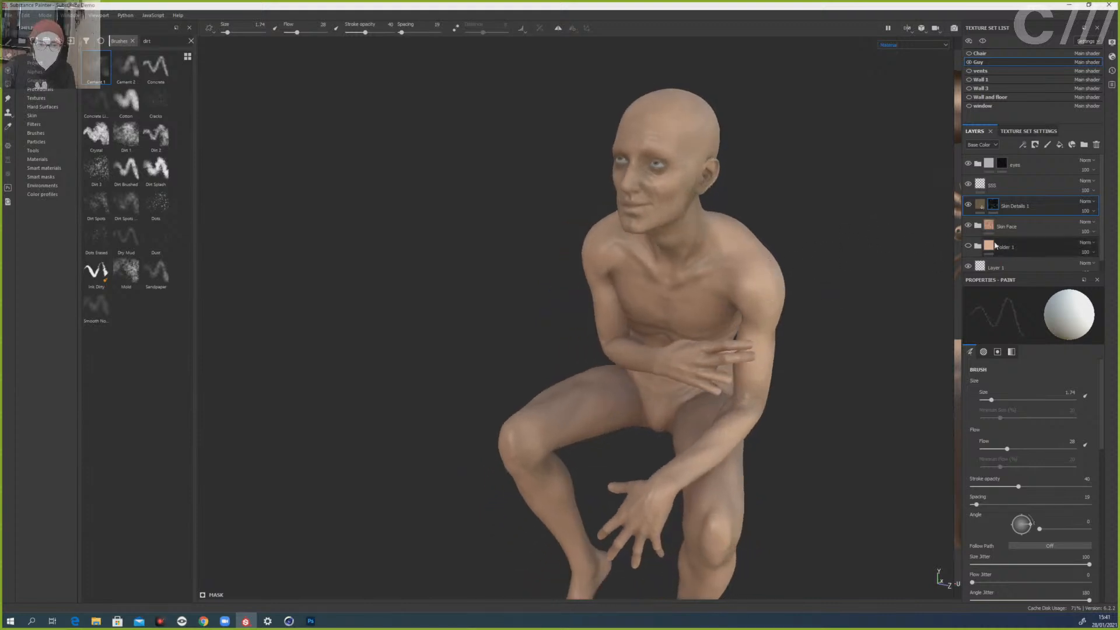
{"action": "left_click", "coordinate": [968, 206]}
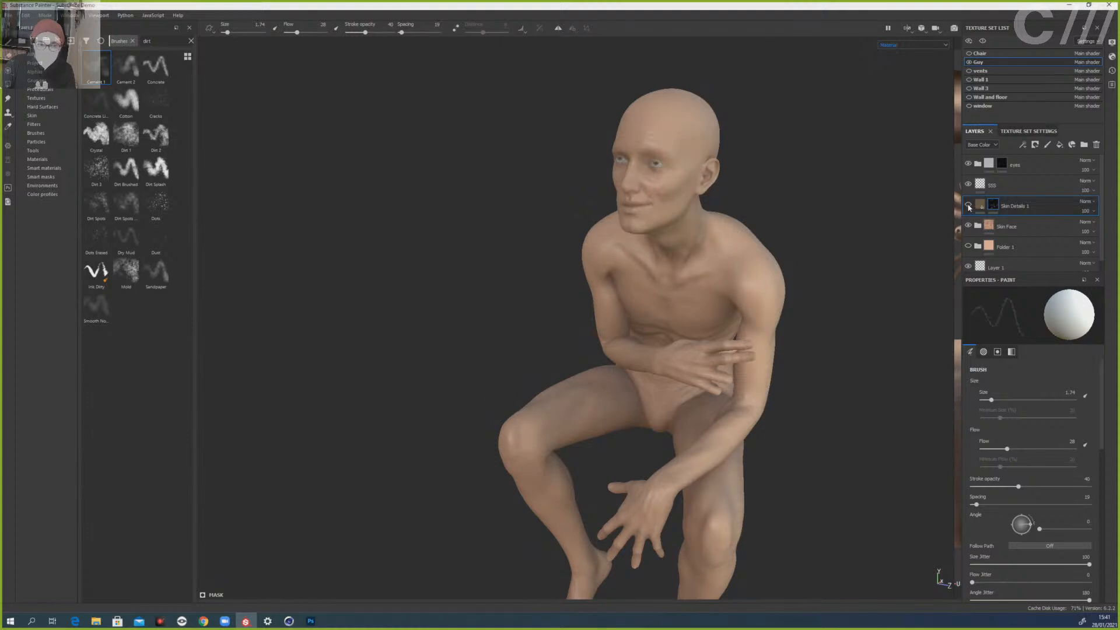
{"action": "left_click", "coordinate": [968, 206]}
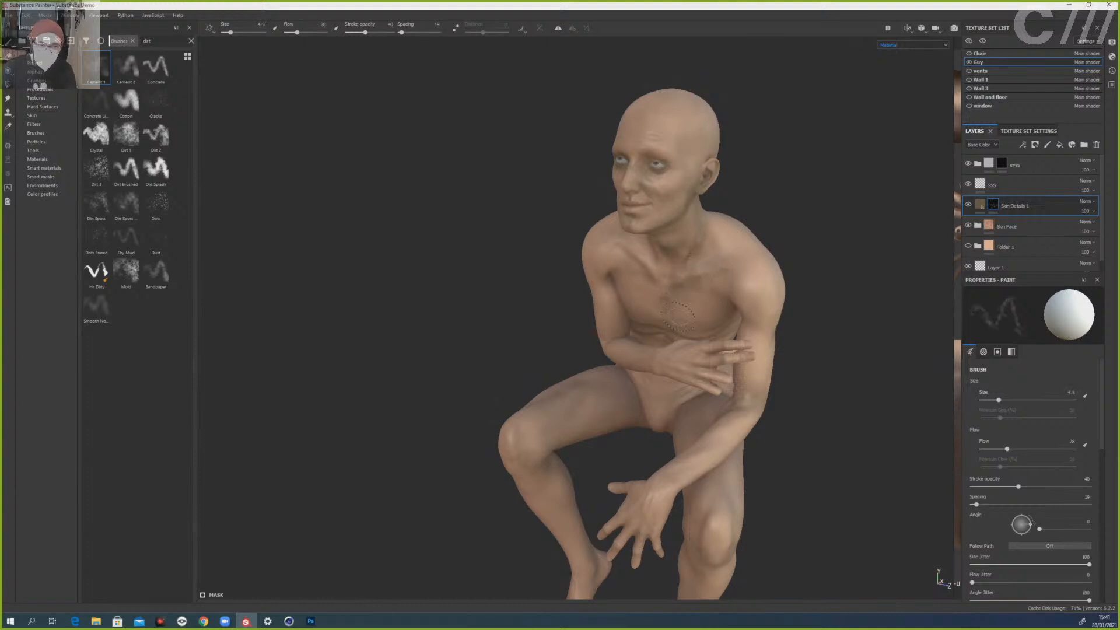
{"action": "left_click", "coordinate": [1092, 211]}
{"action": "left_click_drag", "start_coordinate": [1106, 226], "coordinate": [1112, 228]}
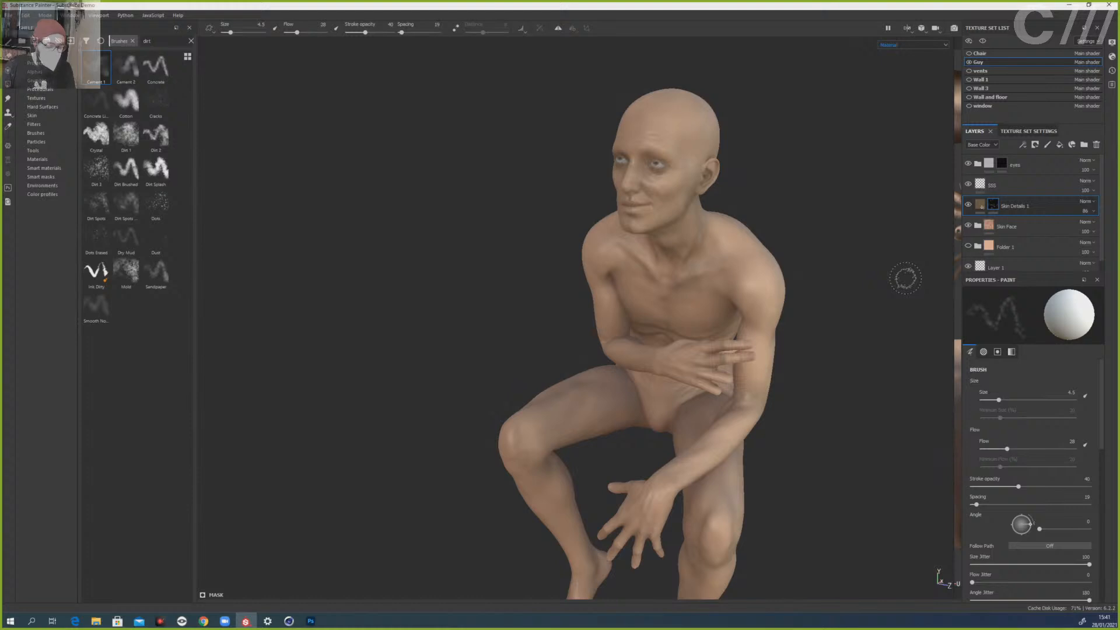
{"action": "left_click_drag", "start_coordinate": [908, 285], "coordinate": [807, 413], "text": "alt"}
{"action": "middle_click_drag", "start_coordinate": [827, 398], "coordinate": [775, 328], "text": "alt"}
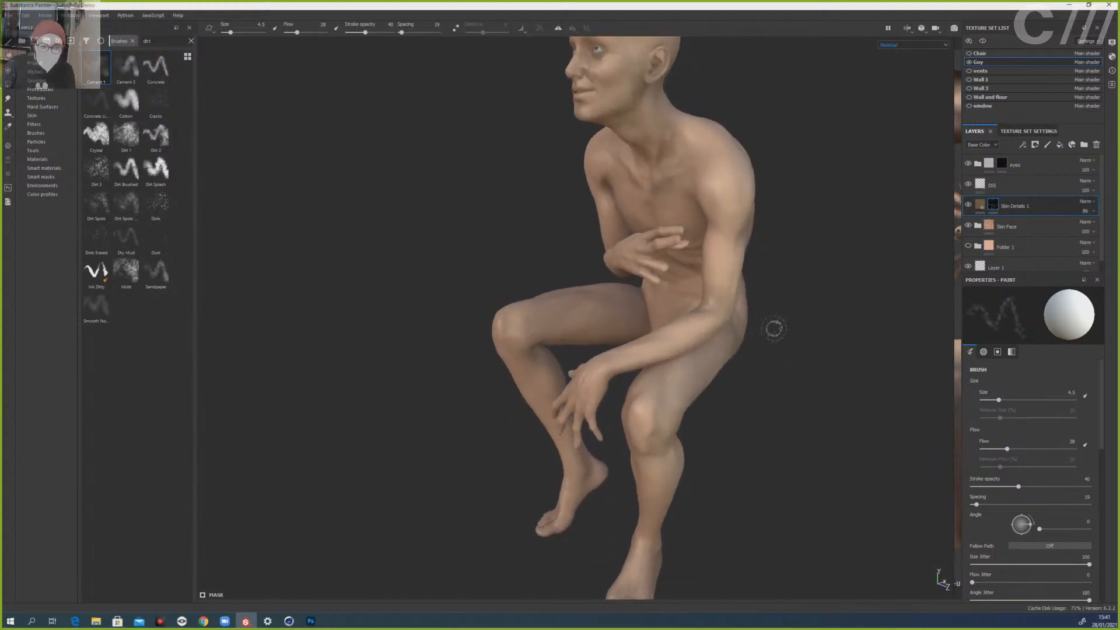
{"action": "left_click_drag", "start_coordinate": [782, 245], "coordinate": [844, 337], "text": "alt"}
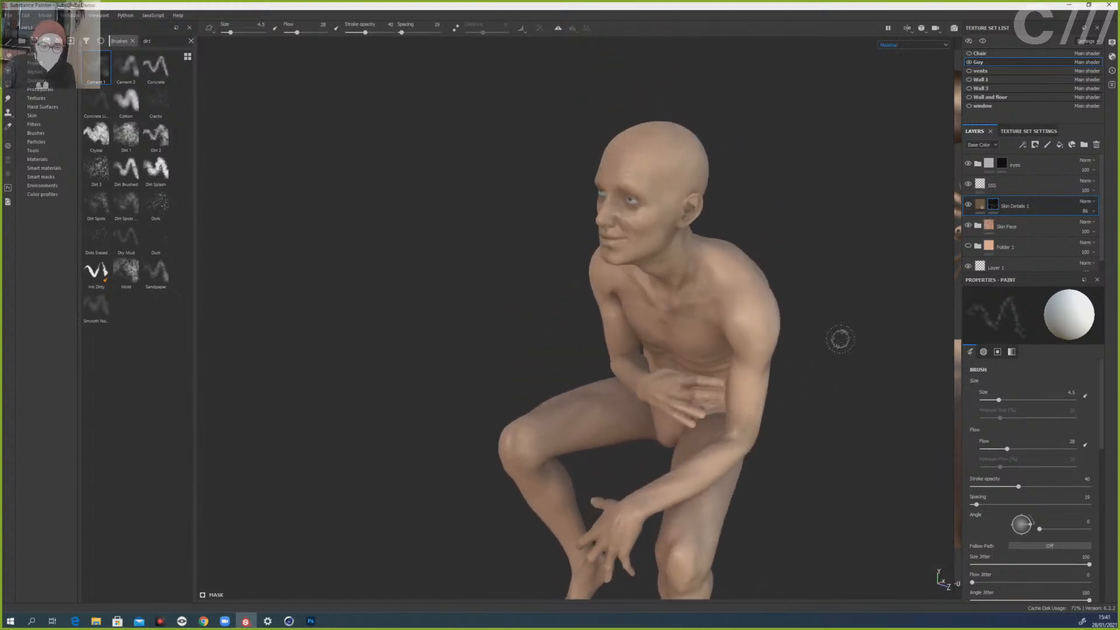
- Add a fill layer above Skin Details 1 and set its base color to a bright red
{"action": "left_click", "coordinate": [1059, 145]}
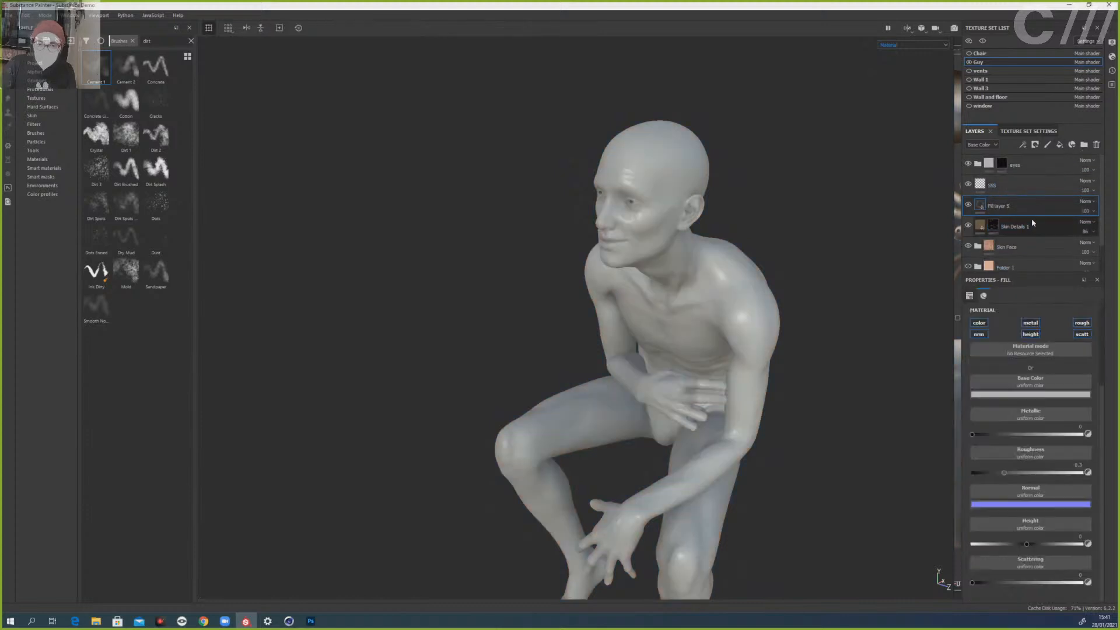
{"action": "left_click", "coordinate": [1043, 394]}
{"action": "left_click", "coordinate": [1052, 426]}
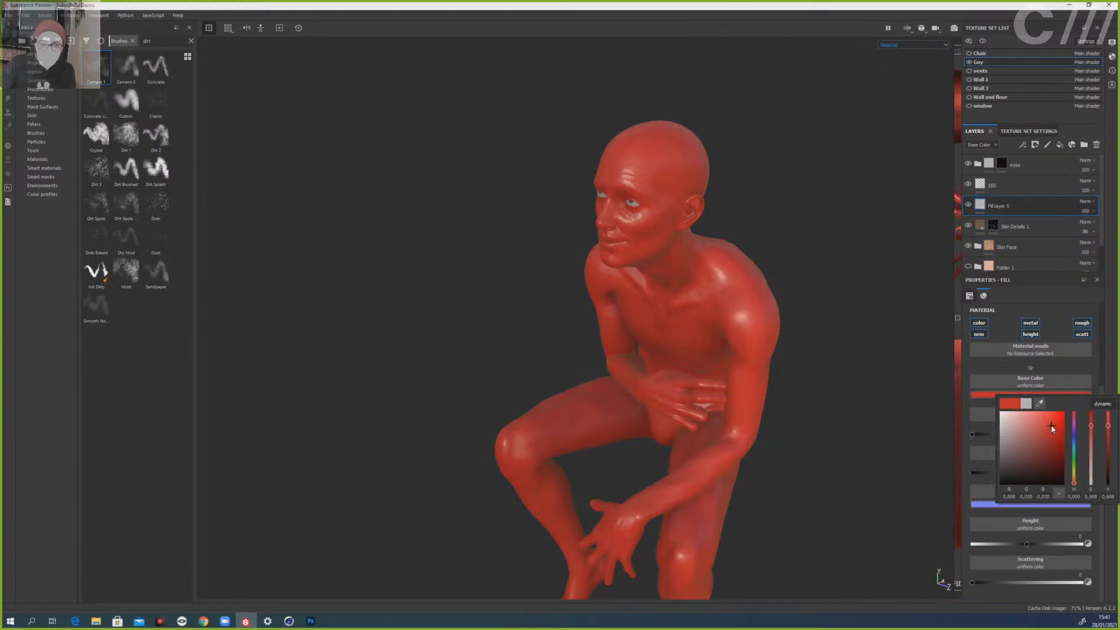
{"action": "left_click", "coordinate": [990, 208]}
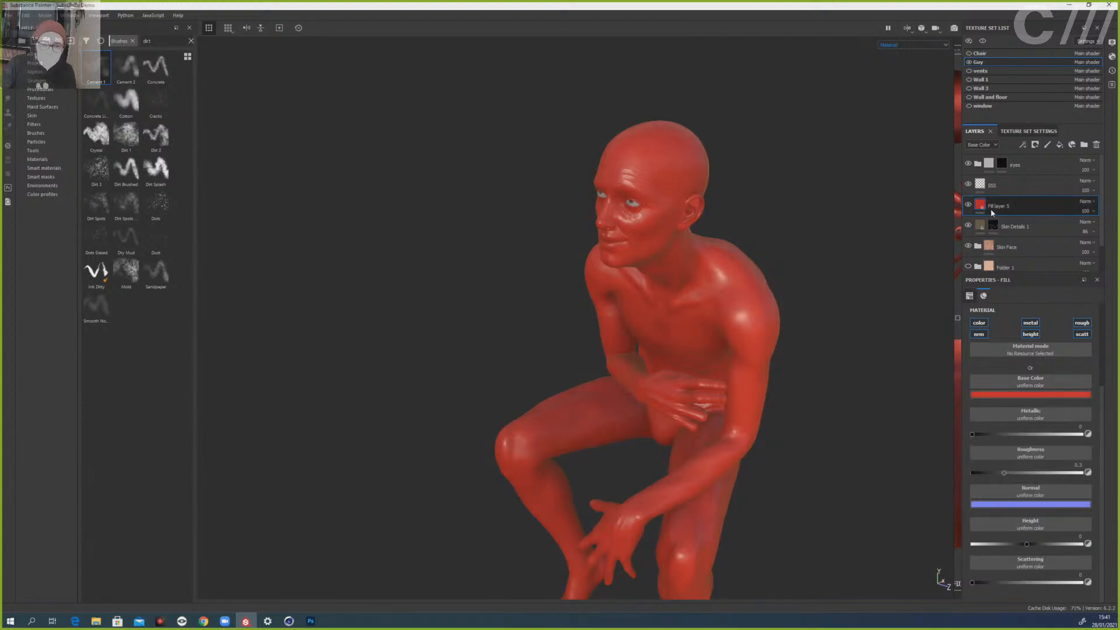
- Select the Cracks brush and add a black mask to the red fill layer
{"action": "mouse_move", "coordinate": [984, 230]}
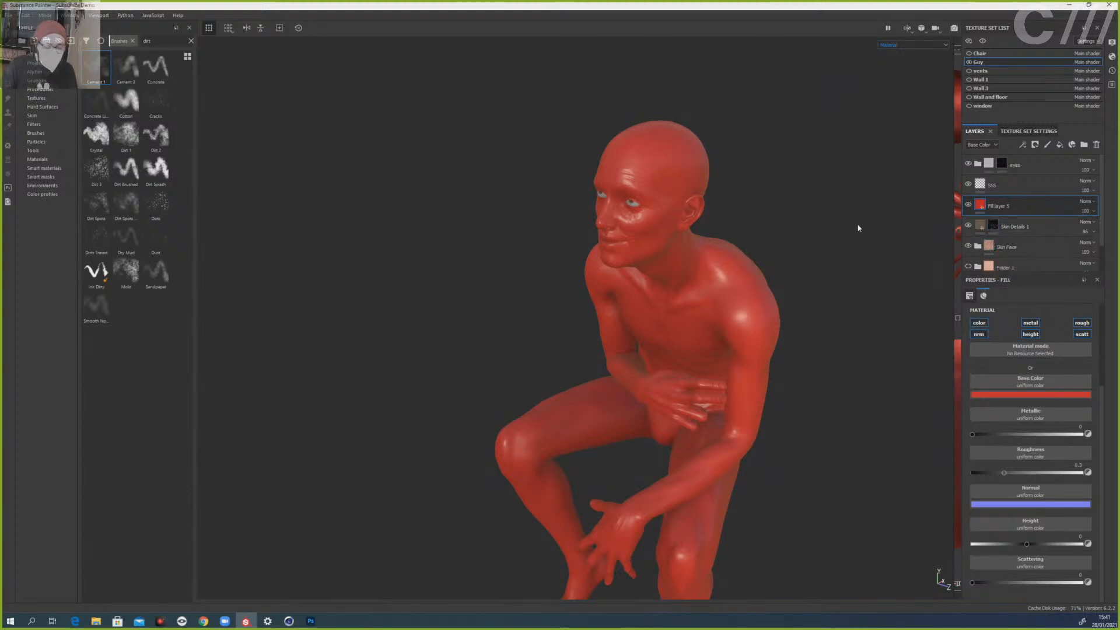
{"action": "scroll", "coordinate": [722, 203], "scroll_direction": "up", "scroll_amount": 3}
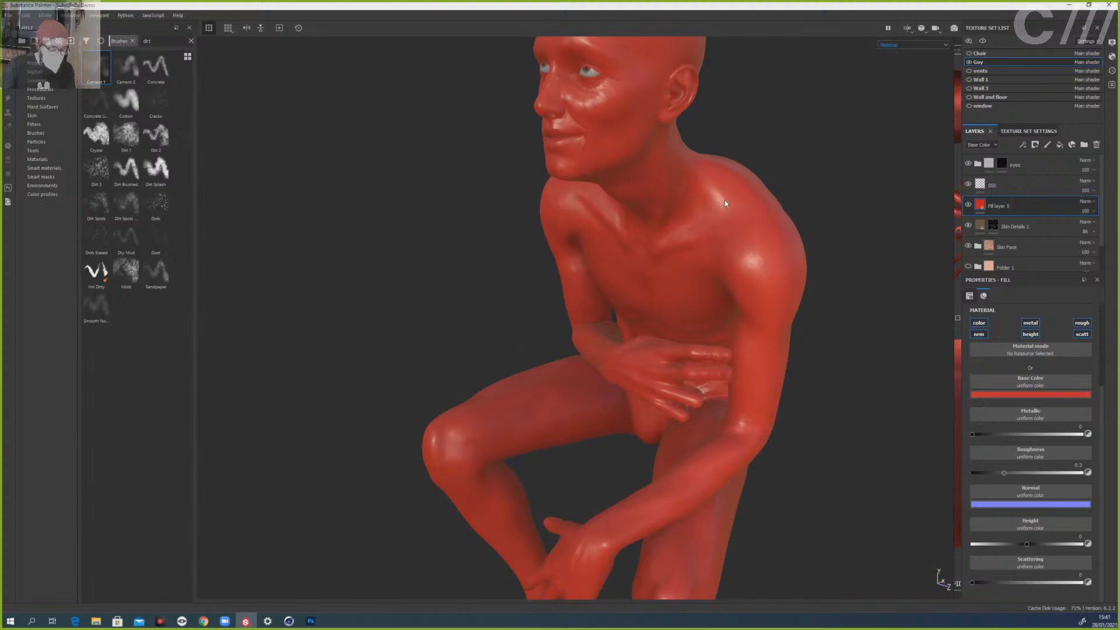
{"action": "left_click_drag", "start_coordinate": [708, 155], "coordinate": [790, 225], "text": "alt"}
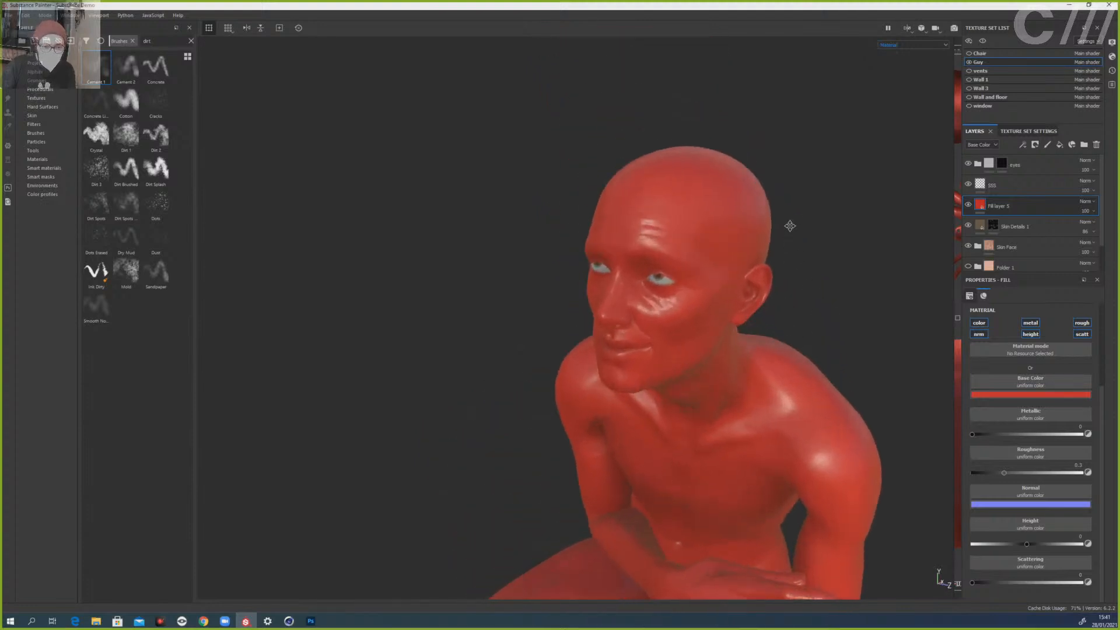
{"action": "left_click_drag", "start_coordinate": [729, 286], "coordinate": [670, 269], "text": "alt"}
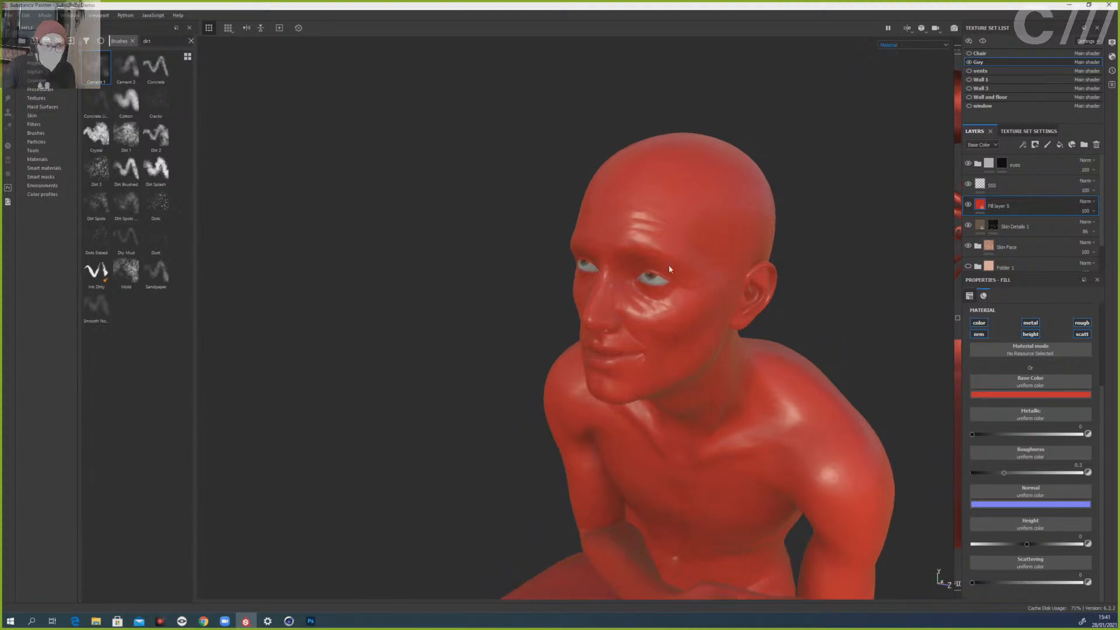
{"action": "left_click", "coordinate": [156, 97]}
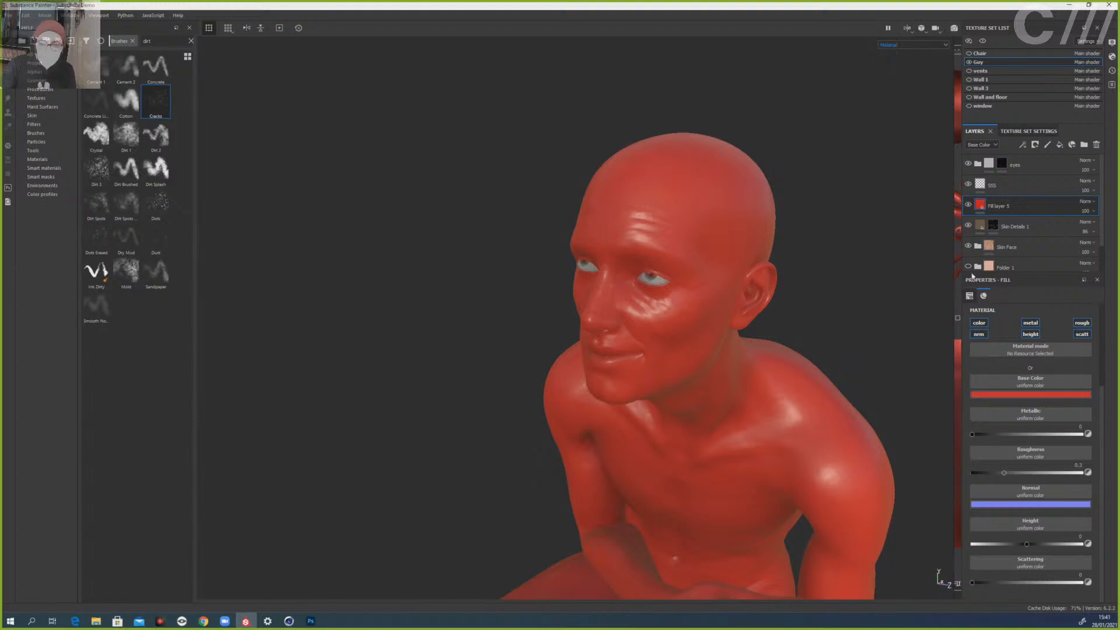
{"action": "left_click", "coordinate": [1035, 145]}
{"action": "left_click", "coordinate": [1049, 164]}
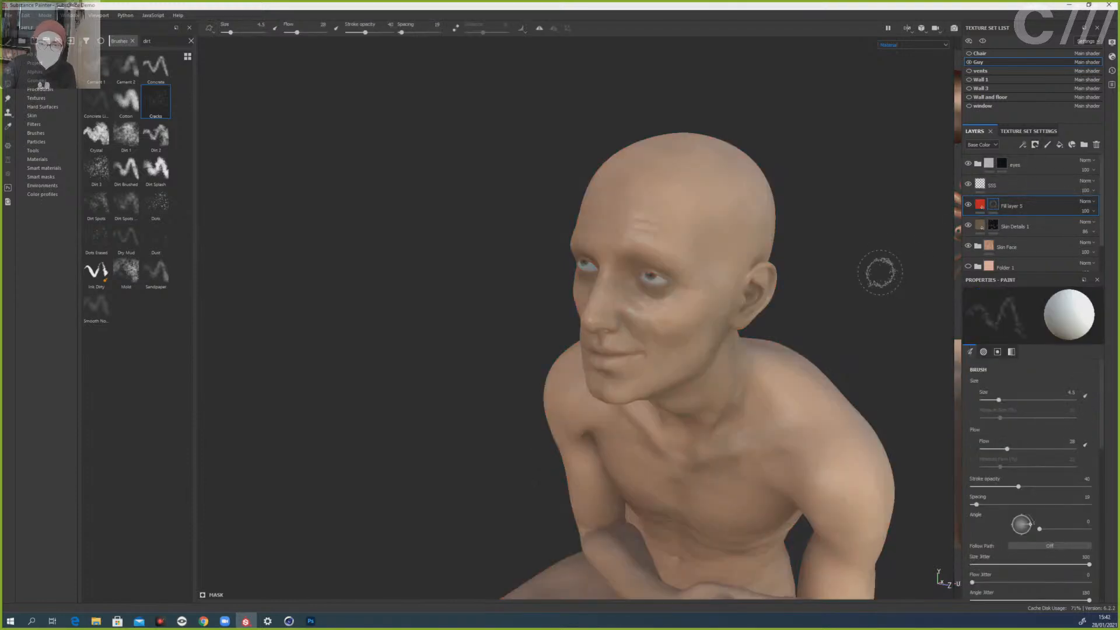
- Reduce the Cracks brush to 3.85 and paint subtle red skin detail on the cheek and forehead
{"action": "left_click", "coordinate": [155, 100]}
{"action": "right_click_drag", "start_coordinate": [637, 245], "coordinate": [542, 251], "text": "ctrl"}
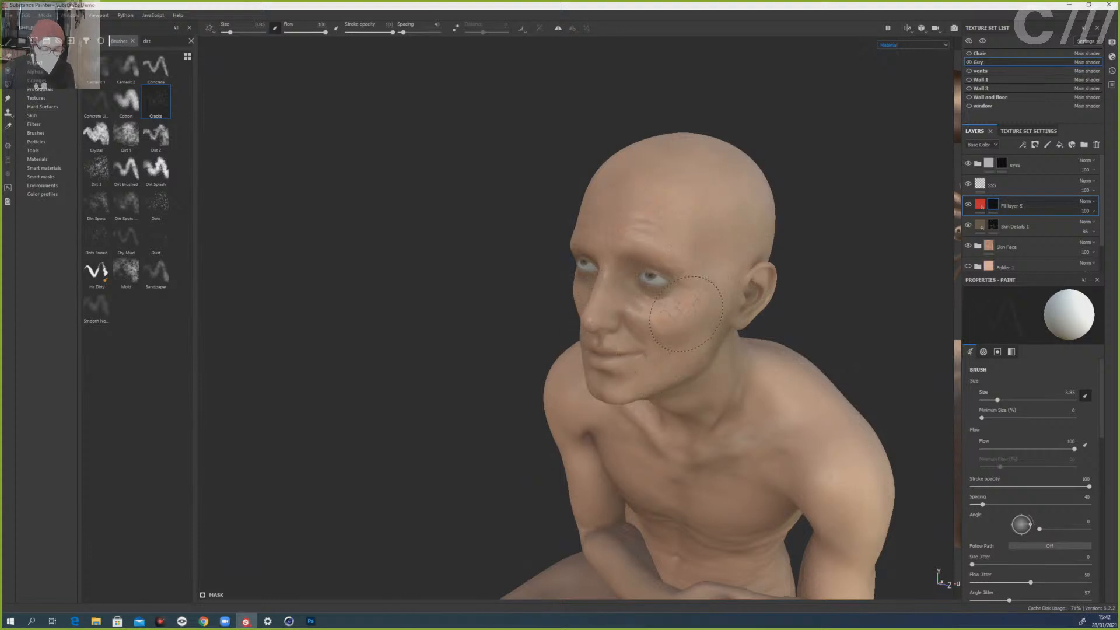
{"action": "mouse_move", "coordinate": [487, 289]}
{"action": "left_mouse_down", "text": "alt"}
{"action": "mouse_move", "coordinate": [465, 292]}
{"action": "mouse_move", "coordinate": [604, 323]}
{"action": "left_mouse_up", "text": "alt"}
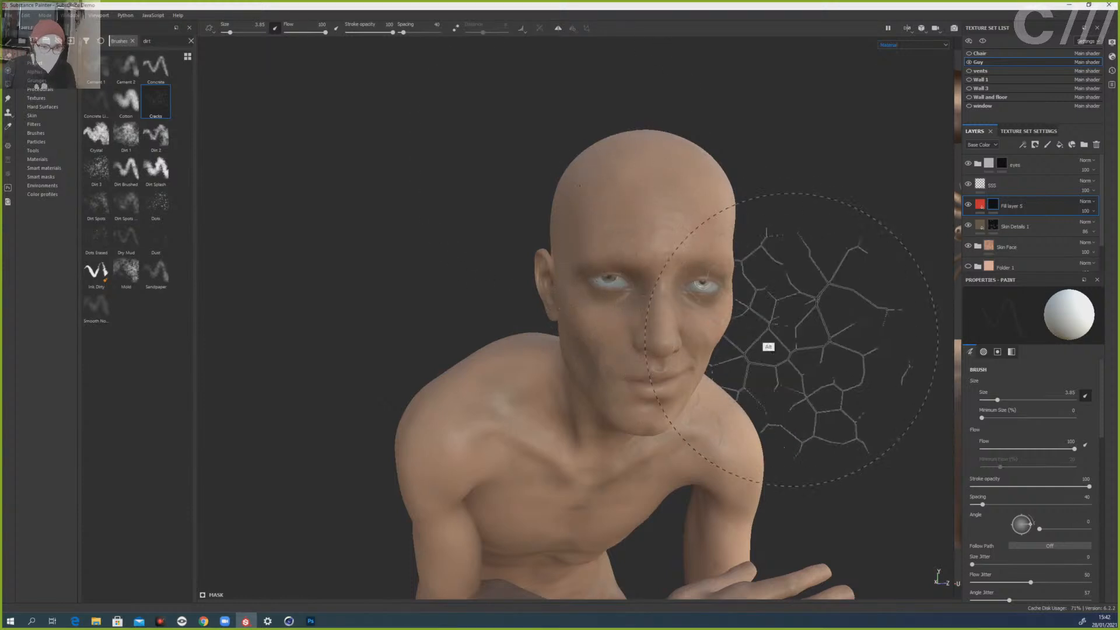
{"action": "left_click_drag", "start_coordinate": [763, 343], "coordinate": [737, 365], "text": "alt"}
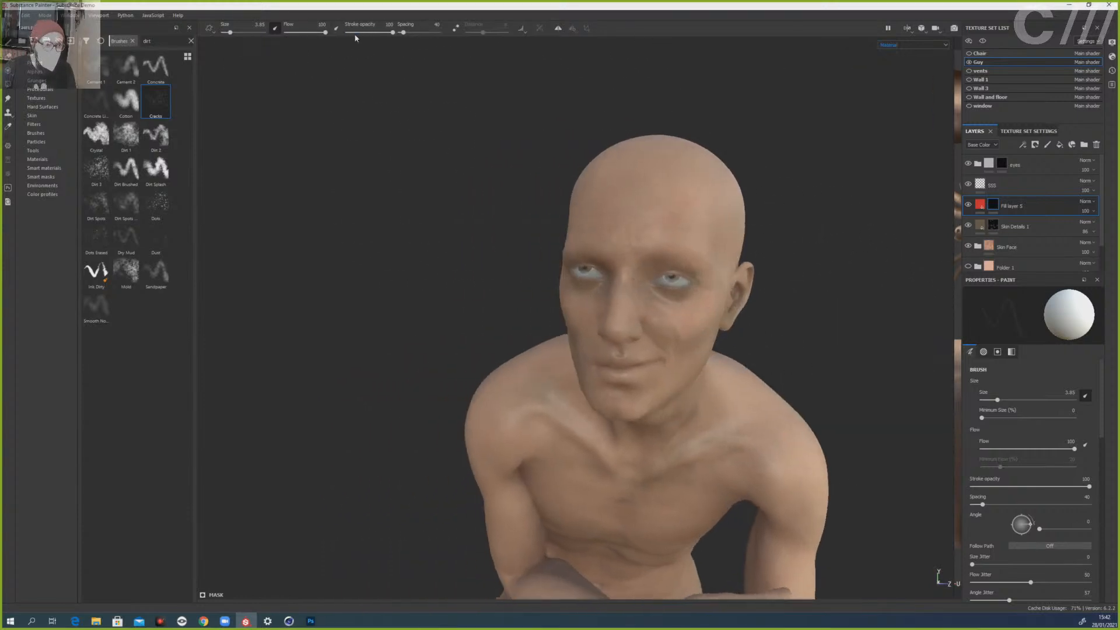
{"action": "left_click_drag", "start_coordinate": [761, 337], "coordinate": [720, 359], "text": "alt"}
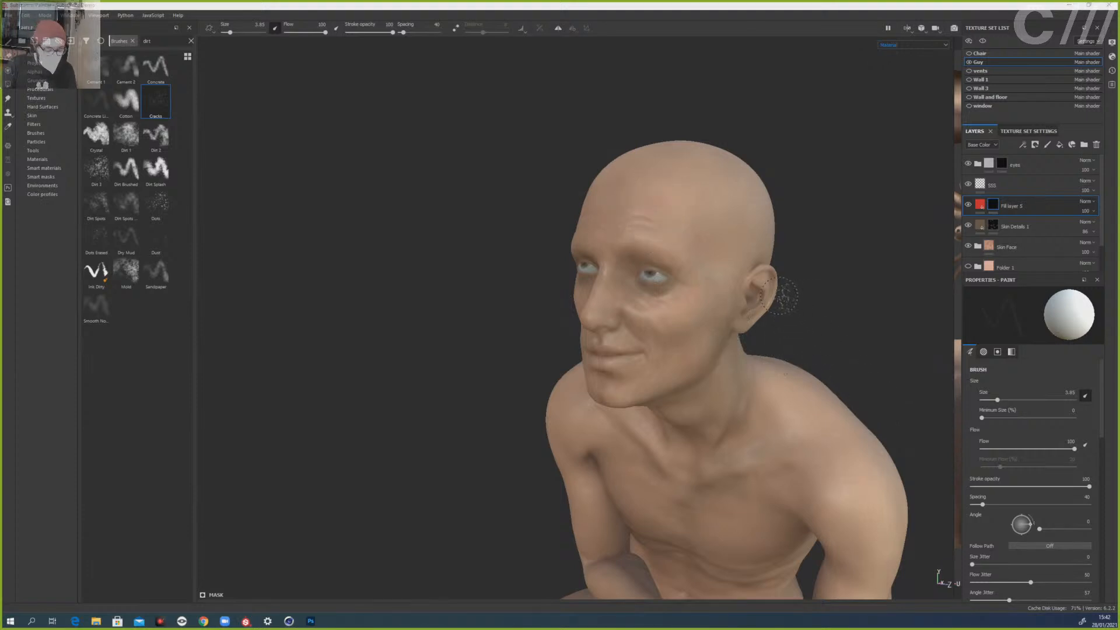
- Paint faint red detail across the neck, shoulder, upper arm and collarbone on one side of the body
{"action": "middle_click_drag", "start_coordinate": [846, 343], "coordinate": [746, 256], "text": "alt"}
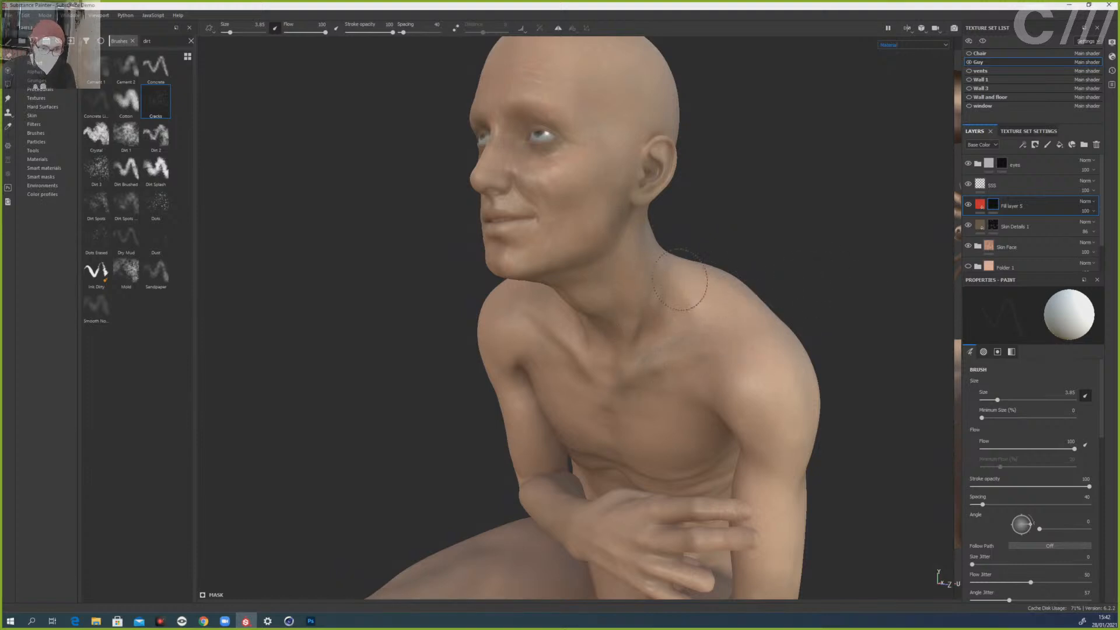
{"action": "mouse_move", "coordinate": [727, 334]}
{"action": "left_mouse_down"}
{"action": "mouse_move", "coordinate": [764, 414]}
{"action": "mouse_move", "coordinate": [752, 347]}
{"action": "left_mouse_up"}
{"action": "mouse_move", "coordinate": [782, 430]}
{"action": "left_mouse_down", "text": "alt"}
{"action": "mouse_move", "coordinate": [840, 345]}
{"action": "mouse_move", "coordinate": [809, 364]}
{"action": "left_mouse_up", "text": "alt"}
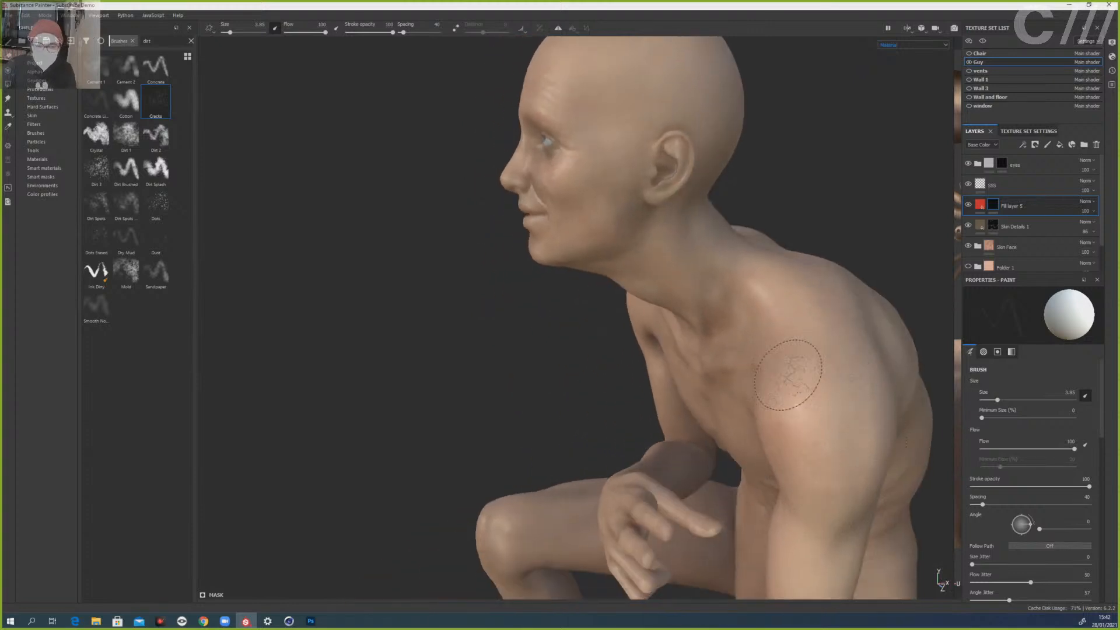
{"action": "left_click_drag", "start_coordinate": [833, 454], "coordinate": [712, 268], "text": "alt"}
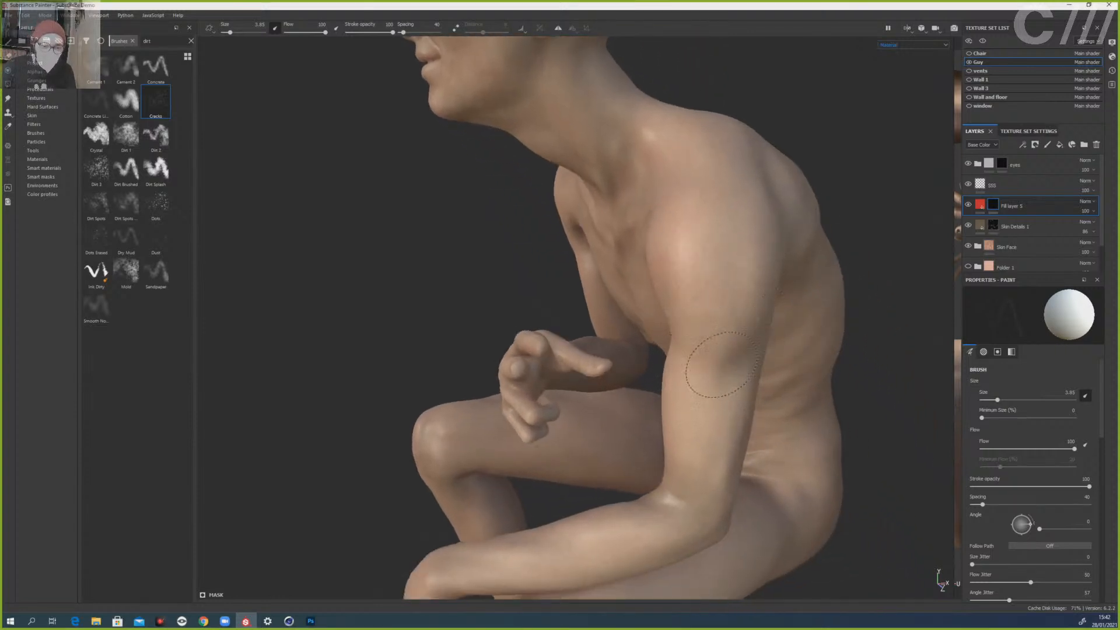
{"action": "mouse_move", "coordinate": [773, 248]}
{"action": "left_mouse_down", "text": "alt"}
{"action": "mouse_move", "coordinate": [767, 307]}
{"action": "mouse_move", "coordinate": [800, 249]}
{"action": "left_mouse_up", "text": "alt"}
{"action": "mouse_move", "coordinate": [465, 242]}
{"action": "left_mouse_down", "text": "alt"}
{"action": "mouse_move", "coordinate": [607, 237]}
{"action": "mouse_move", "coordinate": [402, 234]}
{"action": "mouse_move", "coordinate": [526, 227]}
{"action": "left_mouse_up", "text": "alt"}
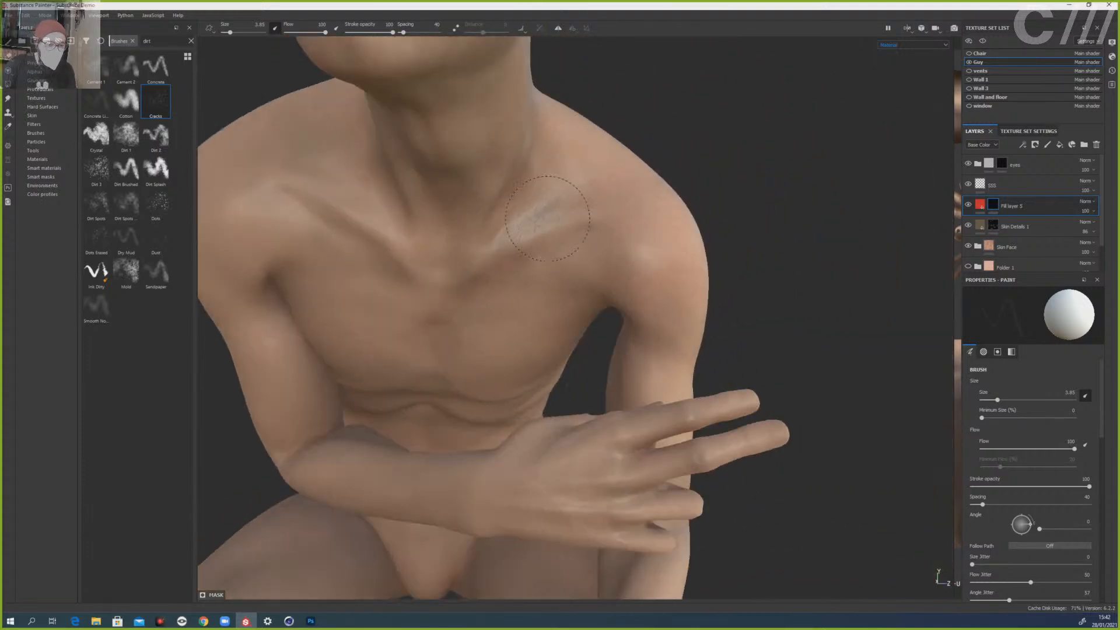
- Enlarge the Cracks brush to 6.57 and add red detail to the chest and the opposite shoulder
{"action": "mouse_move", "coordinate": [548, 245]}
{"action": "middle_mouse_down", "text": "alt"}
{"action": "mouse_move", "coordinate": [674, 297]}
{"action": "mouse_move", "coordinate": [729, 280]}
{"action": "middle_mouse_up", "text": "alt"}
{"action": "right_click_drag", "start_coordinate": [586, 175], "coordinate": [621, 175], "text": "ctrl"}
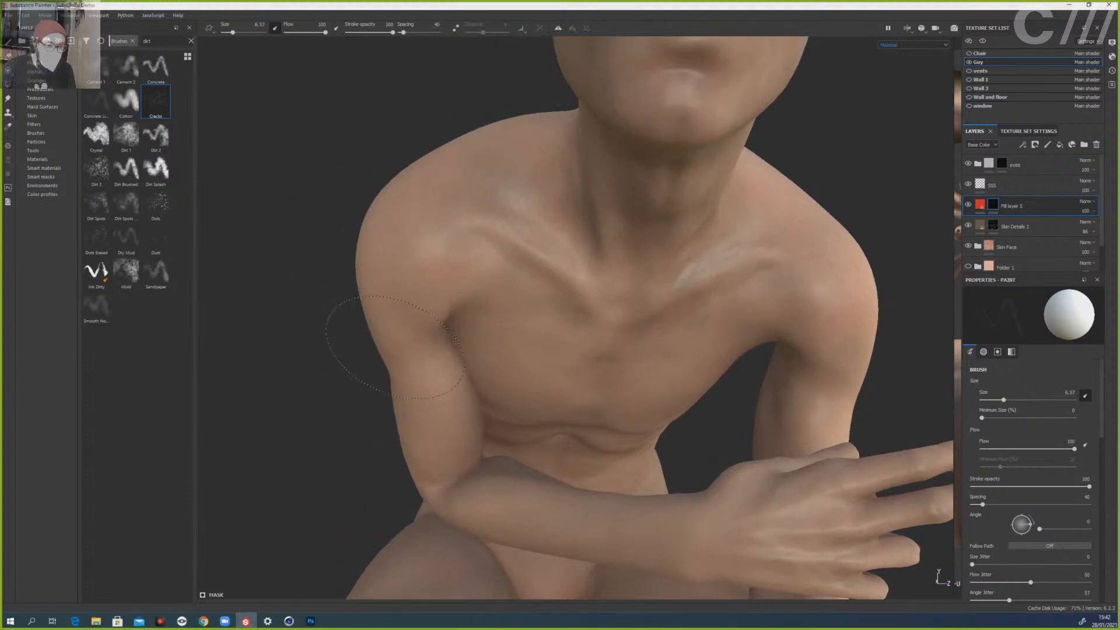
{"action": "left_click_drag", "start_coordinate": [368, 318], "coordinate": [485, 284], "text": "alt"}
{"action": "left_click", "coordinate": [361, 295]}
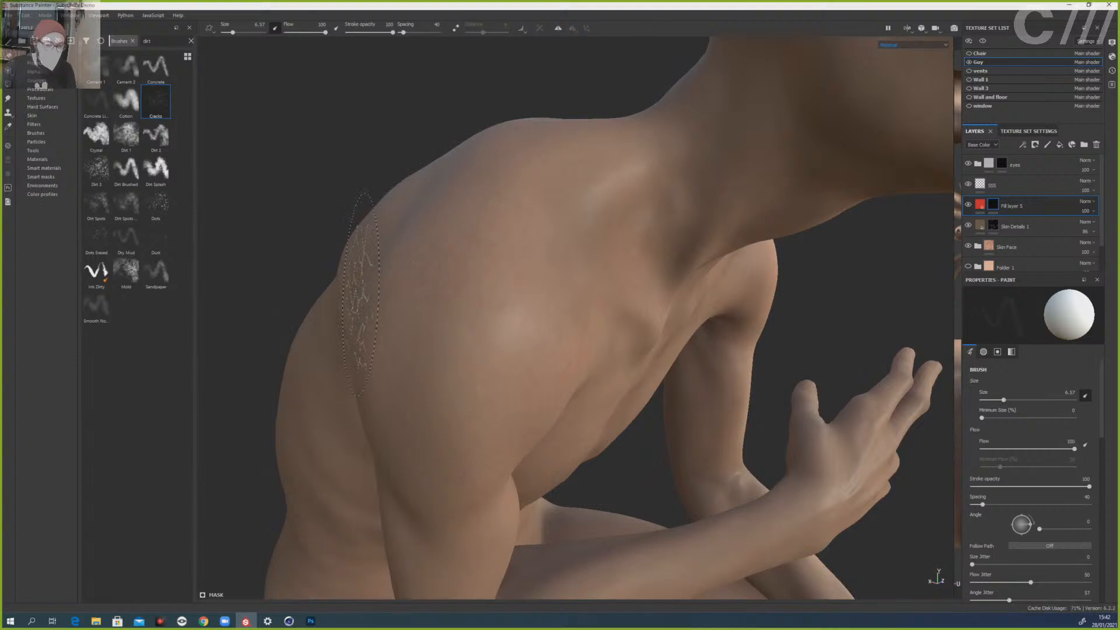
- Extend the red skin detail over the back and legs, concentrating it on the knees
{"action": "scroll", "coordinate": [362, 294], "scroll_direction": "down", "scroll_amount": 5}
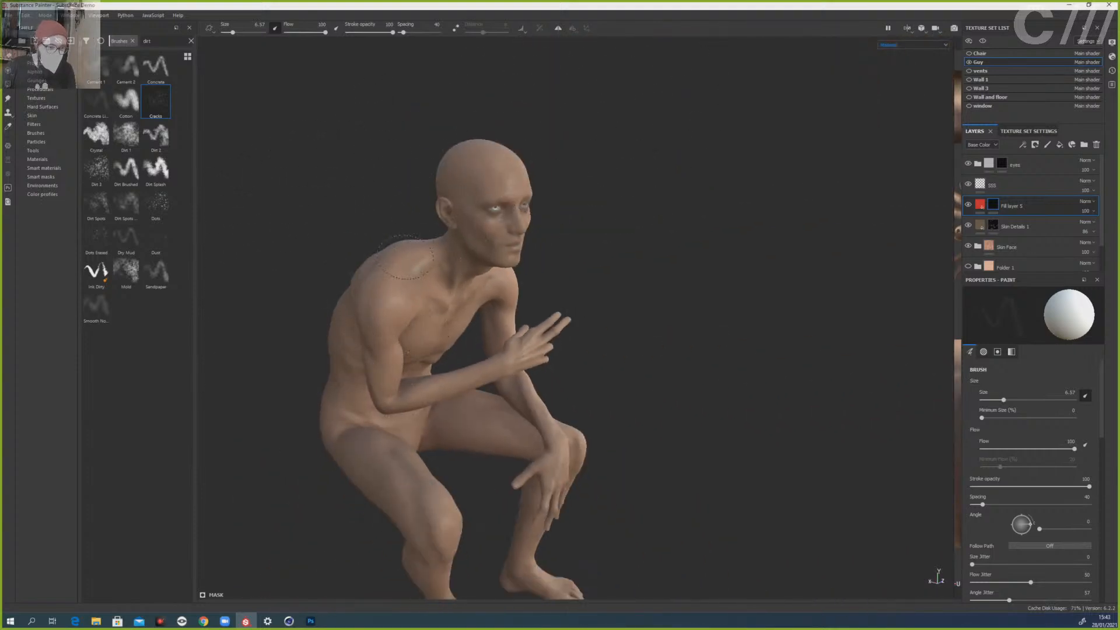
{"action": "left_click_drag", "start_coordinate": [406, 256], "coordinate": [295, 325], "text": "alt"}
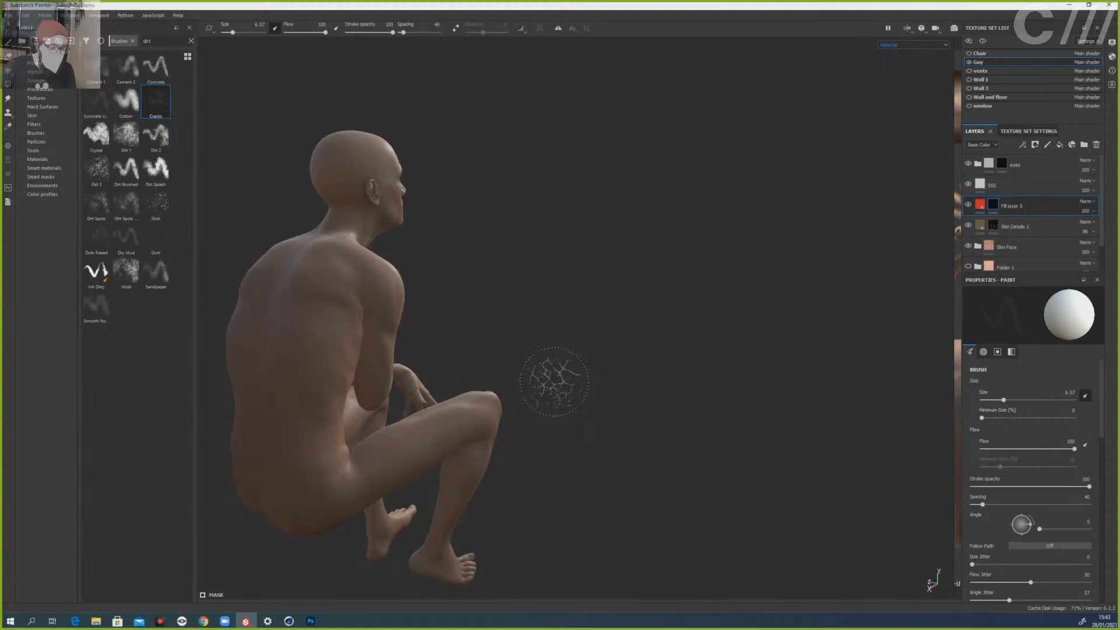
{"action": "left_click_drag", "start_coordinate": [555, 380], "coordinate": [480, 477], "text": "alt"}
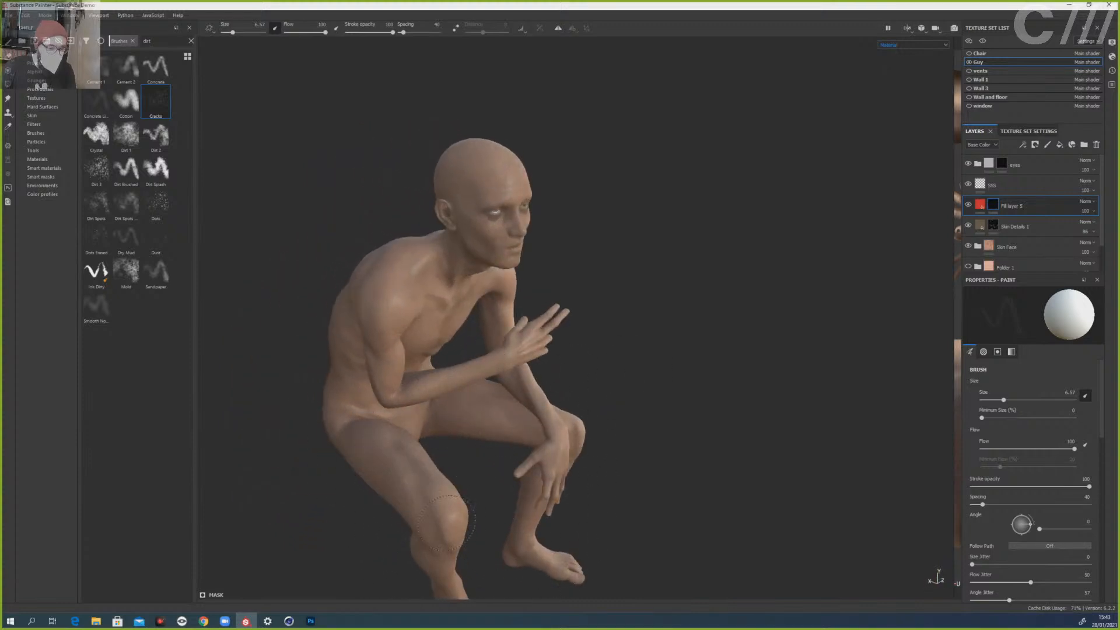
{"action": "middle_click_drag", "start_coordinate": [730, 361], "coordinate": [737, 249], "text": "alt"}
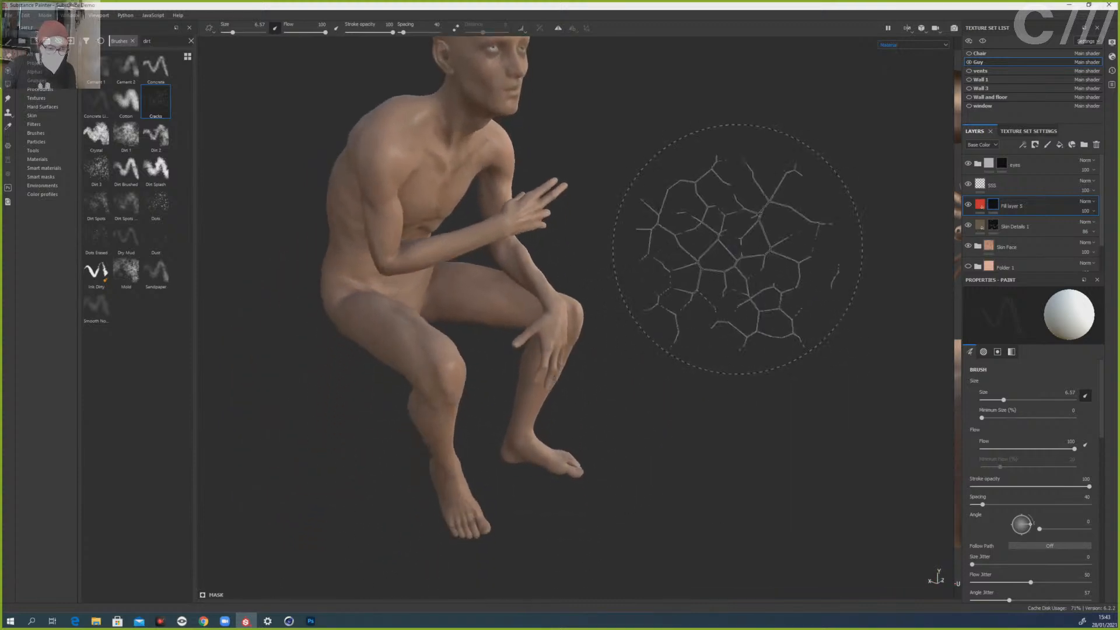
{"action": "scroll", "coordinate": [352, 300], "scroll_direction": "down", "scroll_amount": 1}
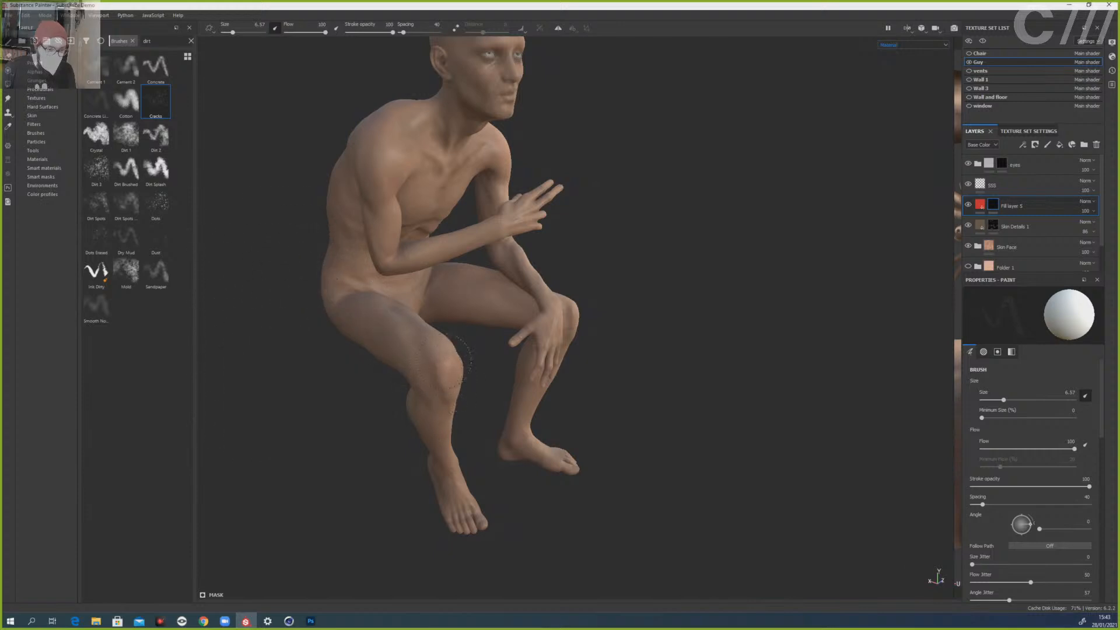
{"action": "mouse_move", "coordinate": [677, 346]}
{"action": "left_mouse_down", "text": "alt"}
{"action": "mouse_move", "coordinate": [589, 343]}
{"action": "mouse_move", "coordinate": [505, 375]}
{"action": "left_mouse_up", "text": "alt"}
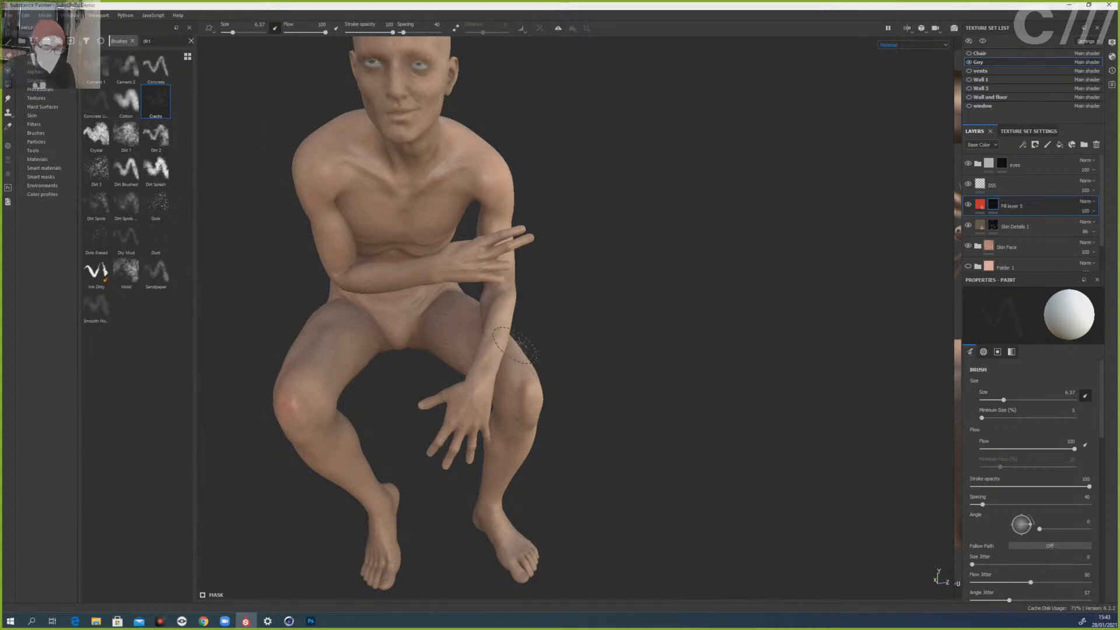
- Paint red detail on the hands, set the Cracks brush size to 10.64 and continue over the lower abdomen
{"action": "scroll", "coordinate": [490, 397], "scroll_direction": "up", "scroll_amount": 3}
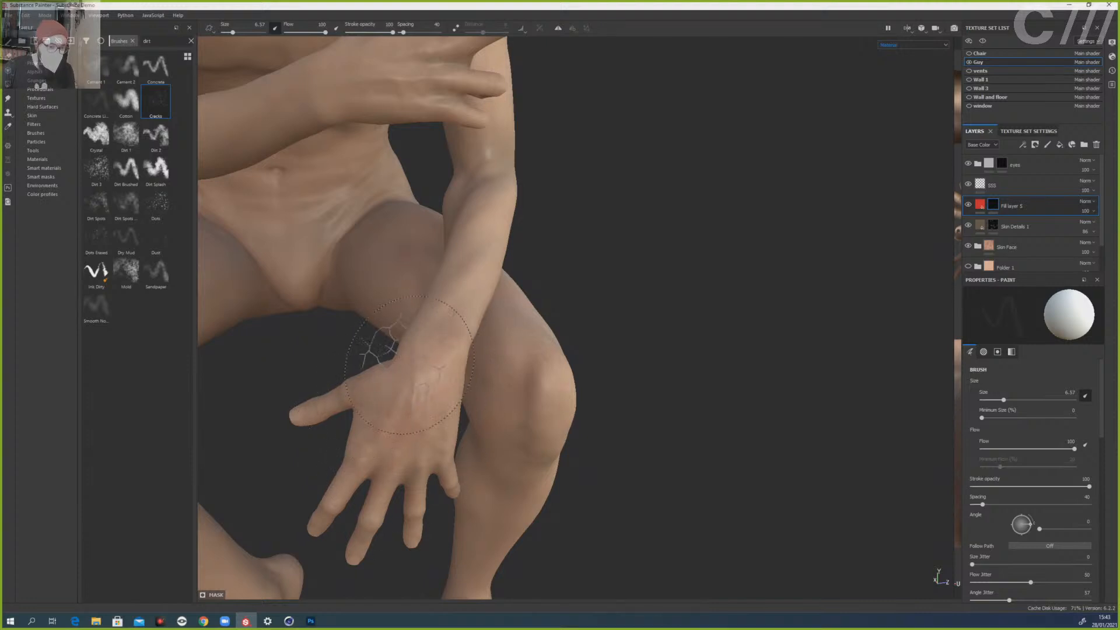
{"action": "middle_click_drag", "start_coordinate": [378, 70], "coordinate": [418, 158], "text": "alt"}
{"action": "right_click_drag", "start_coordinate": [452, 174], "coordinate": [513, 174], "text": "ctrl"}
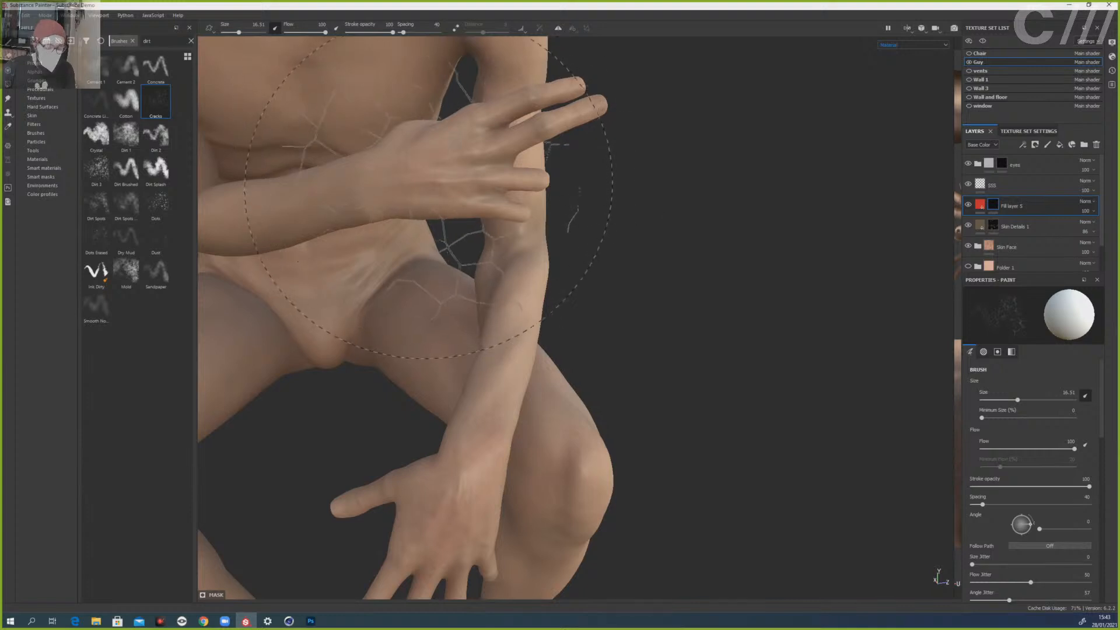
{"action": "right_click_drag", "start_coordinate": [445, 159], "coordinate": [408, 159], "text": "ctrl"}
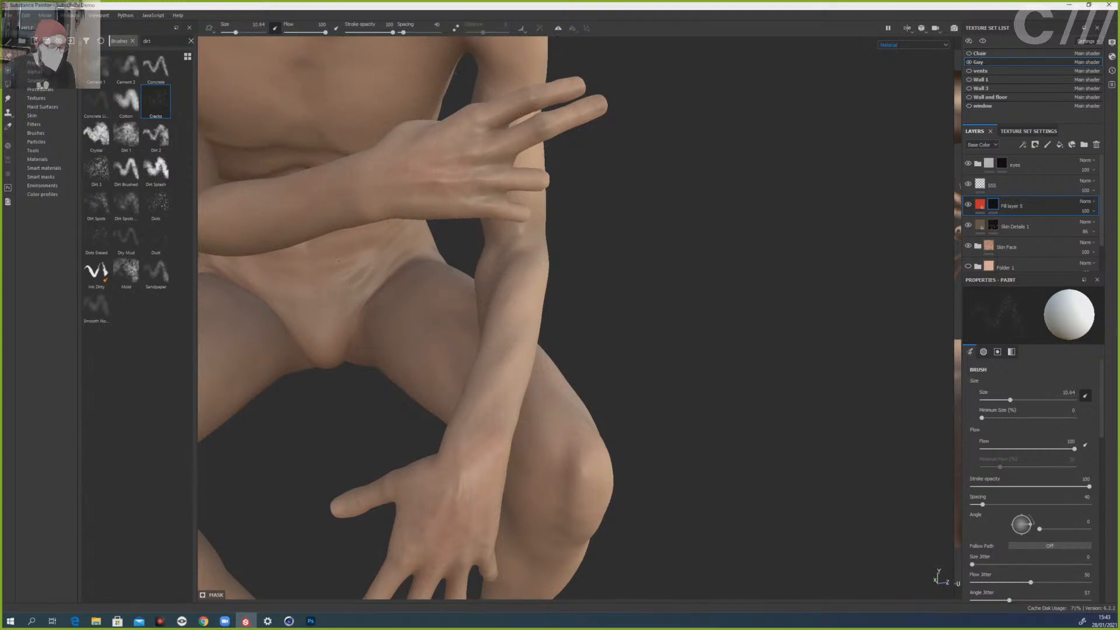
{"action": "mouse_move", "coordinate": [401, 190]}
{"action": "right_mouse_down", "text": "alt"}
{"action": "mouse_move", "coordinate": [315, 188]}
{"action": "mouse_move", "coordinate": [704, 165]}
{"action": "right_mouse_up", "text": "alt"}
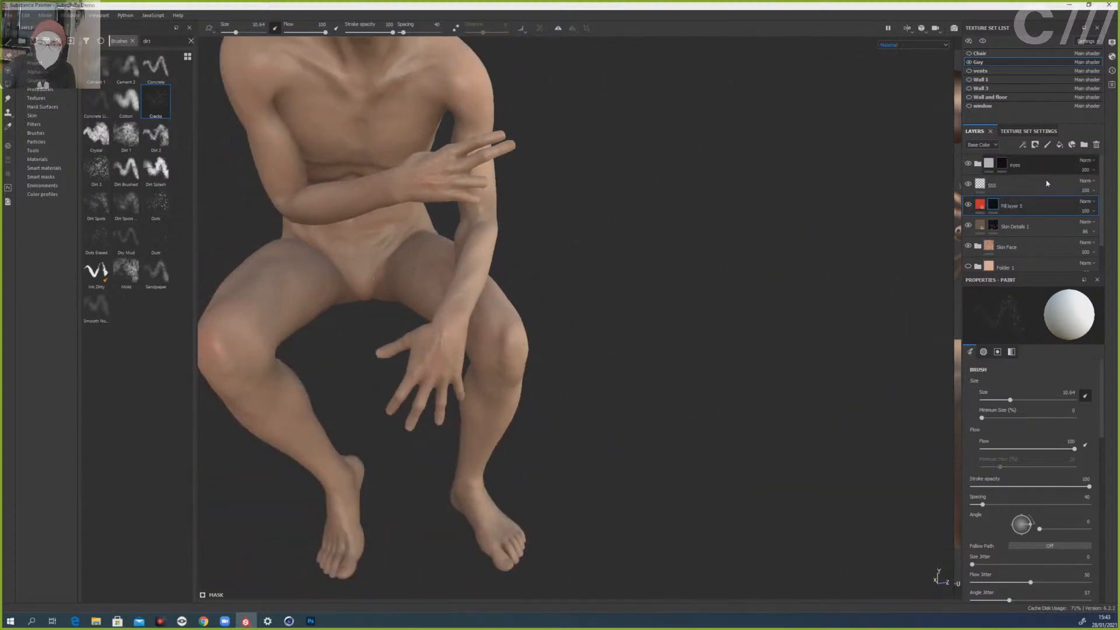
- Add a fill layer above the red one, set its base color to bright blue and give it a black mask
{"action": "left_click", "coordinate": [1059, 145]}
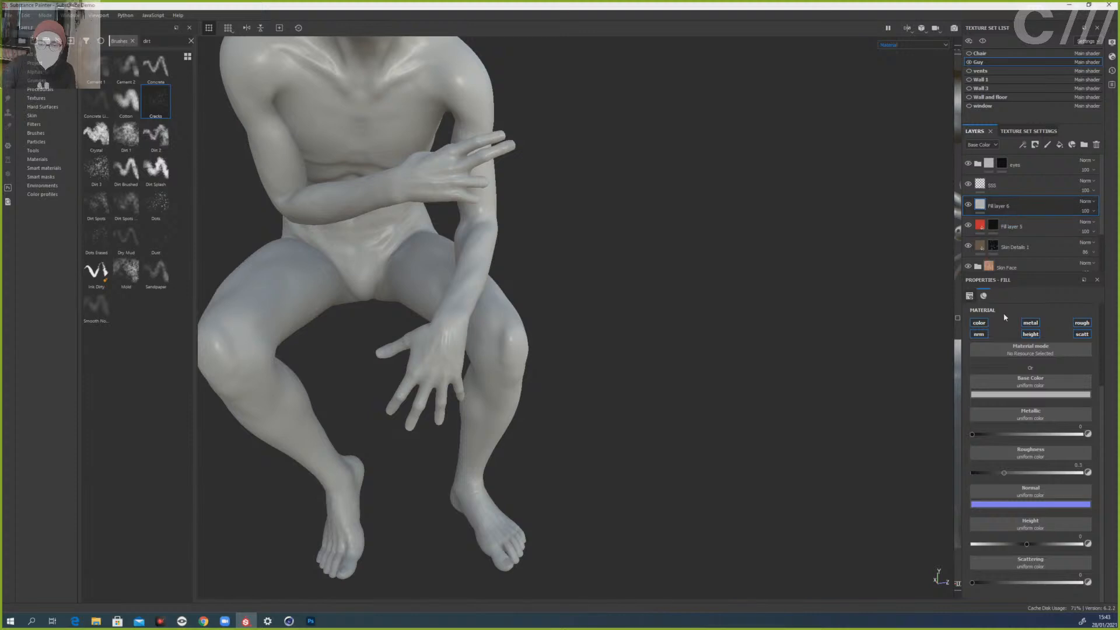
{"action": "left_click", "coordinate": [1011, 395]}
{"action": "left_click", "coordinate": [1060, 415]}
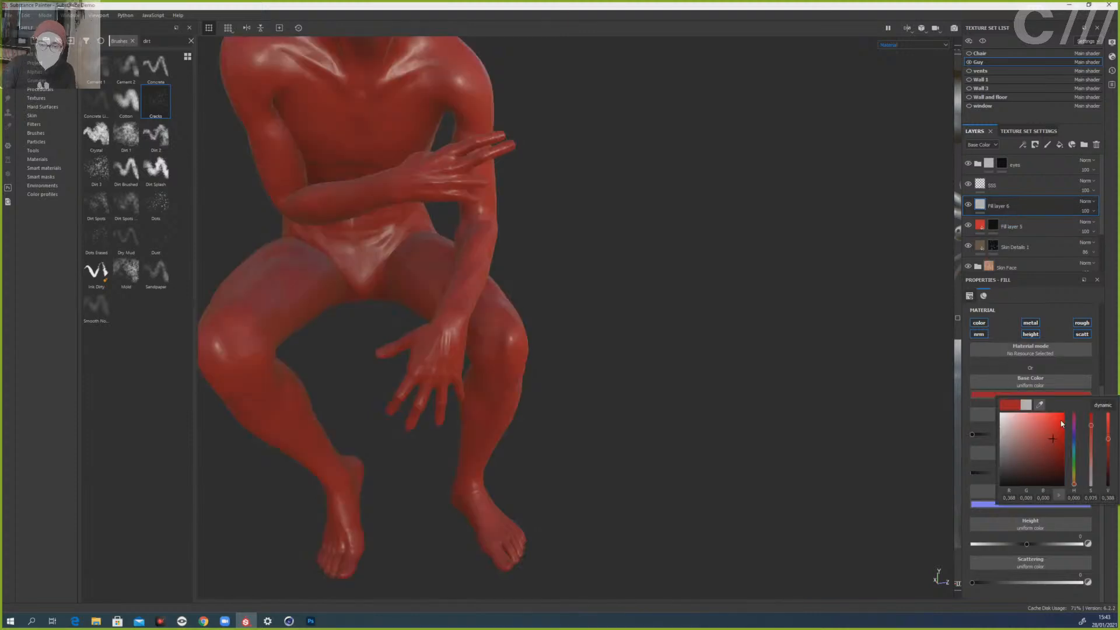
{"action": "left_click_drag", "start_coordinate": [1073, 483], "coordinate": [1078, 445]}
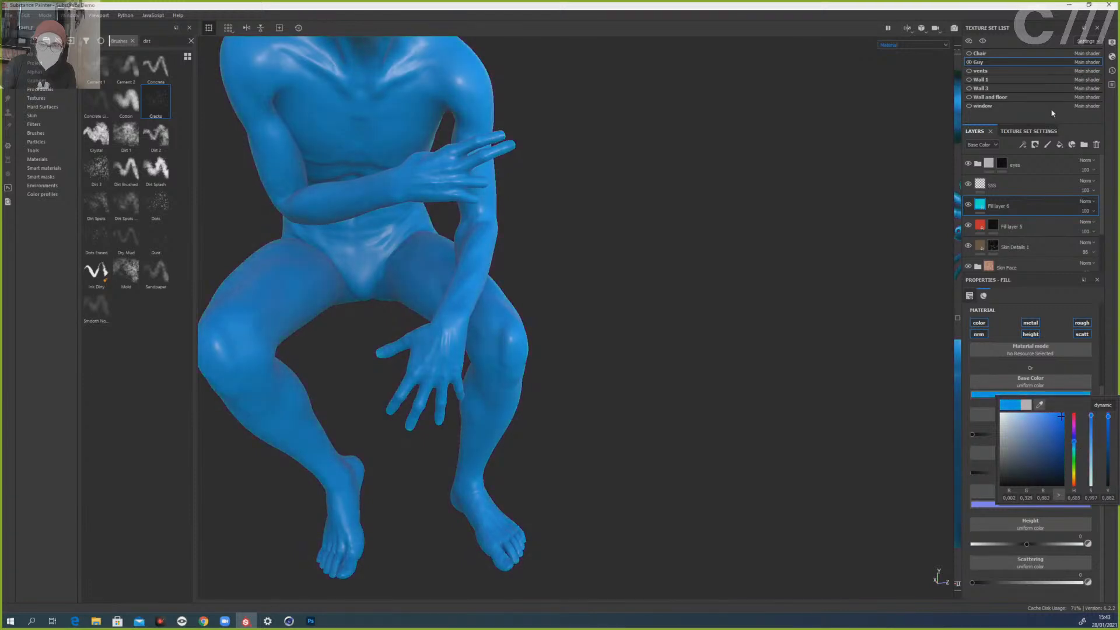
{"action": "left_click", "coordinate": [1035, 145]}
{"action": "left_click", "coordinate": [1046, 167]}
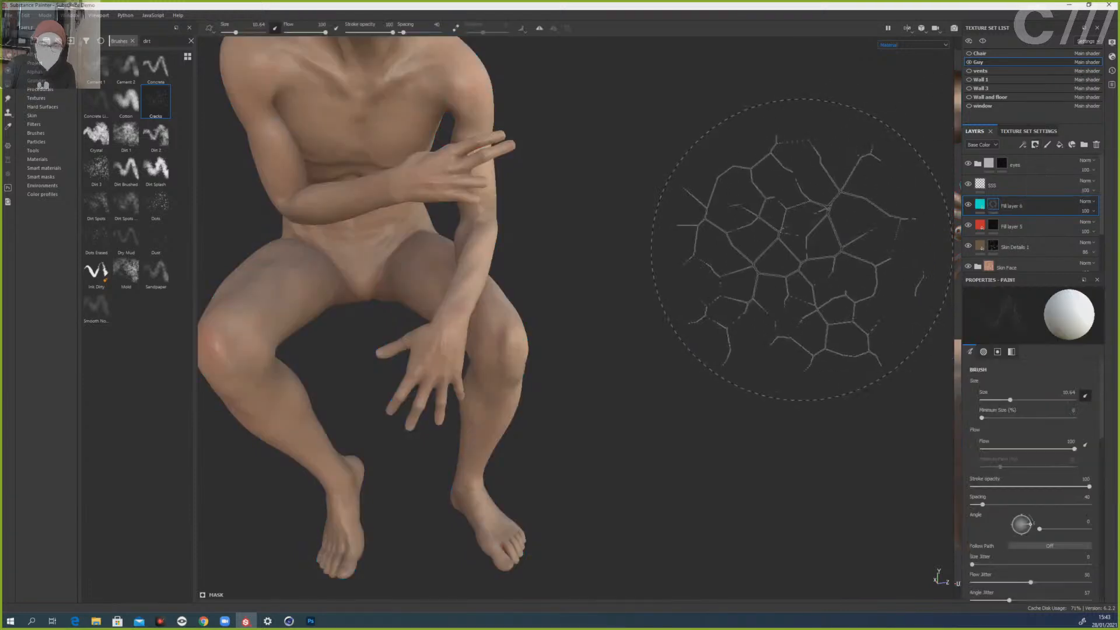
- Reduce the brush to about 4.25, paint faint blue detail on the cheek and forehead, and soften the cheek with black
{"action": "middle_click_drag", "start_coordinate": [574, 236], "coordinate": [716, 455], "text": "alt"}
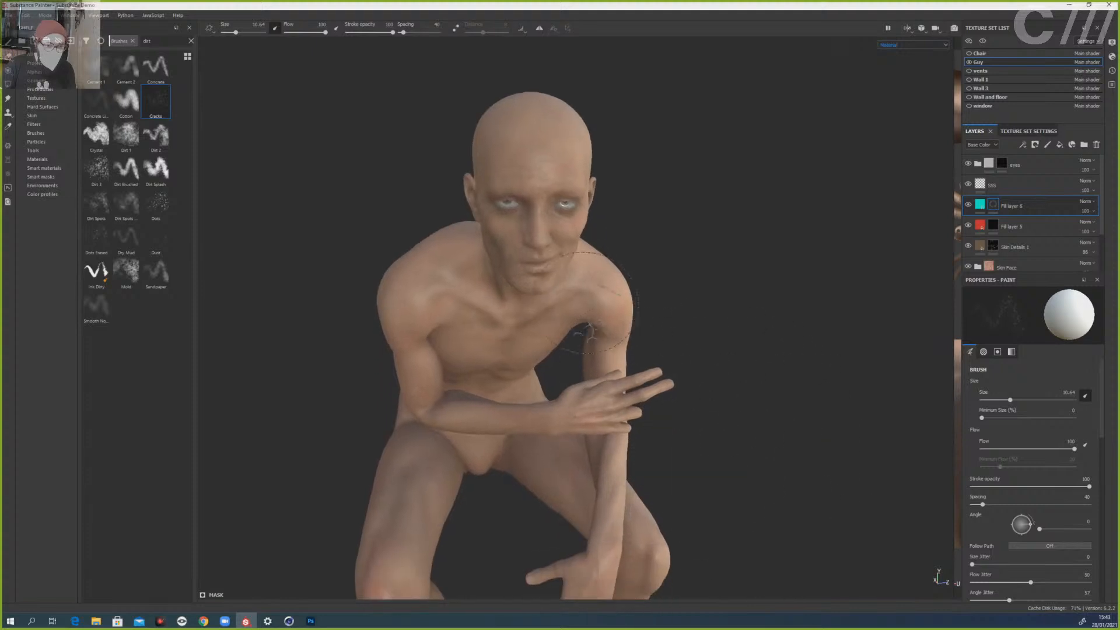
{"action": "scroll", "coordinate": [582, 329], "scroll_direction": "down", "scroll_amount": 1}
{"action": "scroll", "coordinate": [558, 252], "scroll_direction": "up", "scroll_amount": 5}
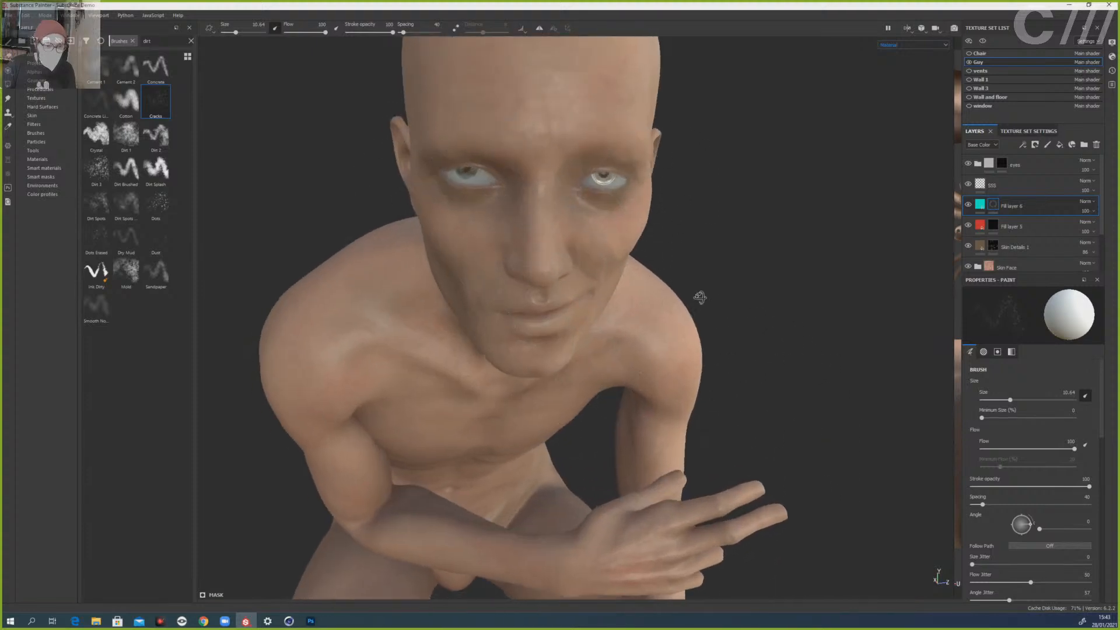
{"action": "scroll", "coordinate": [700, 295], "scroll_direction": "up", "scroll_amount": 3}
{"action": "mouse_move", "coordinate": [776, 285]}
{"action": "right_mouse_down", "text": "shift"}
{"action": "mouse_move", "coordinate": [719, 282]}
{"action": "mouse_move", "coordinate": [799, 289]}
{"action": "mouse_move", "coordinate": [727, 290]}
{"action": "mouse_move", "coordinate": [742, 291]}
{"action": "right_mouse_up", "text": "shift"}
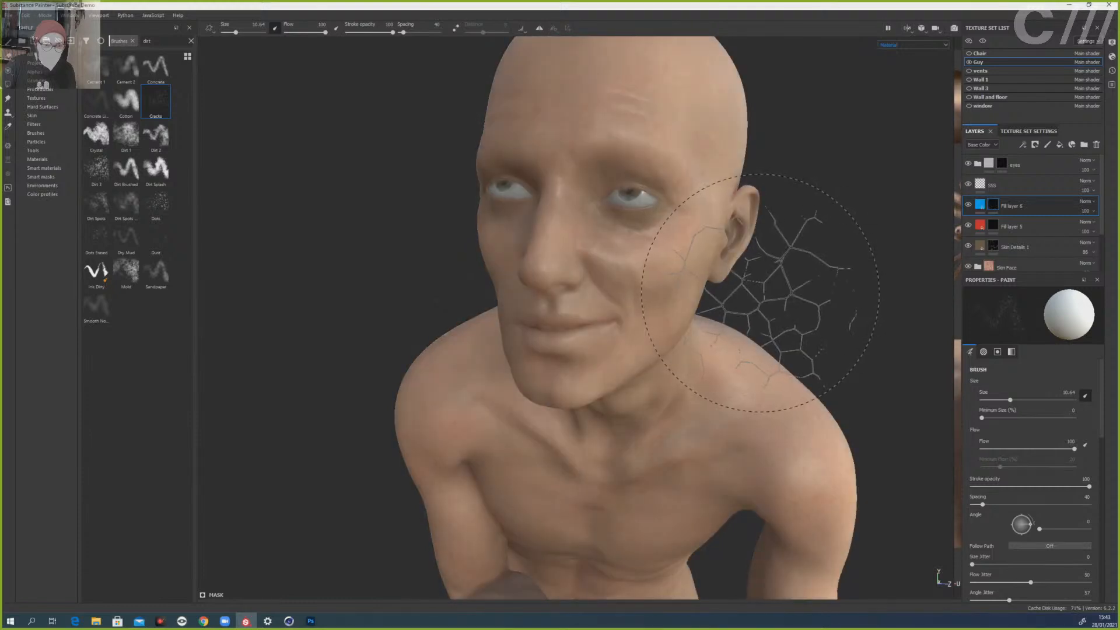
{"action": "key", "text": "bracketleft"}
{"action": "key", "text": "bracketleft"}
{"action": "key", "text": "bracketleft"}
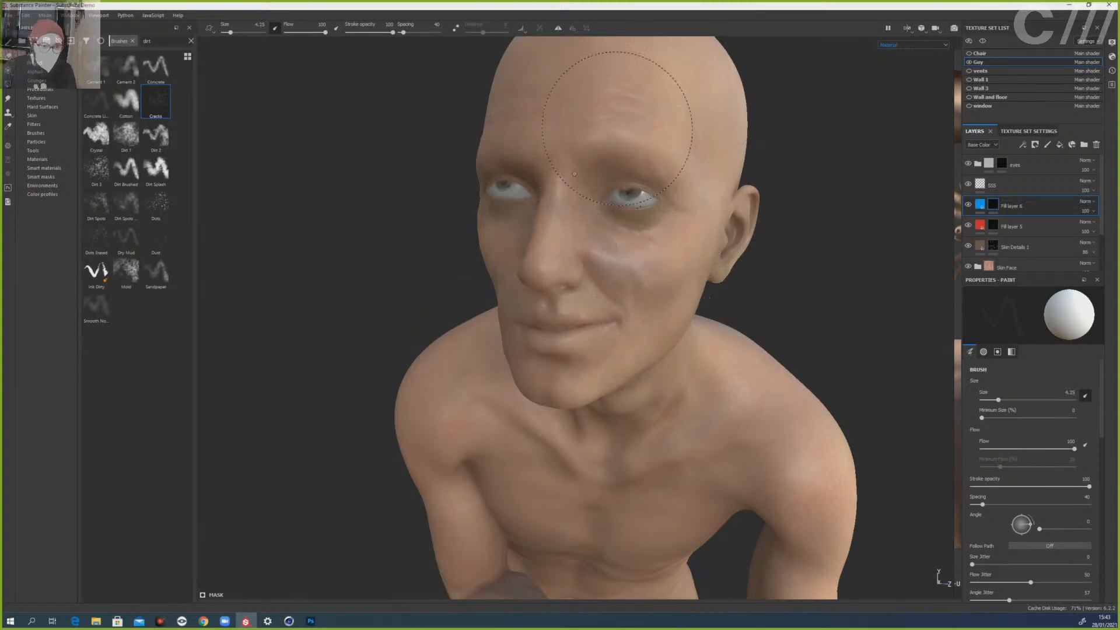
{"action": "left_click", "coordinate": [685, 240]}
{"action": "key", "text": "x"}
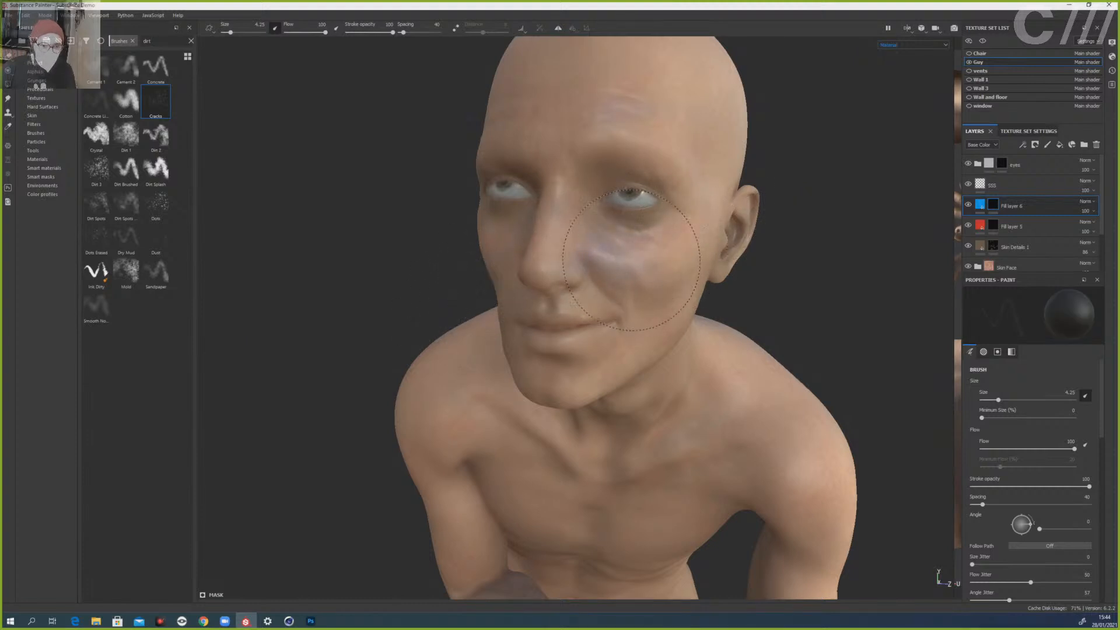
{"action": "key", "text": "x"}
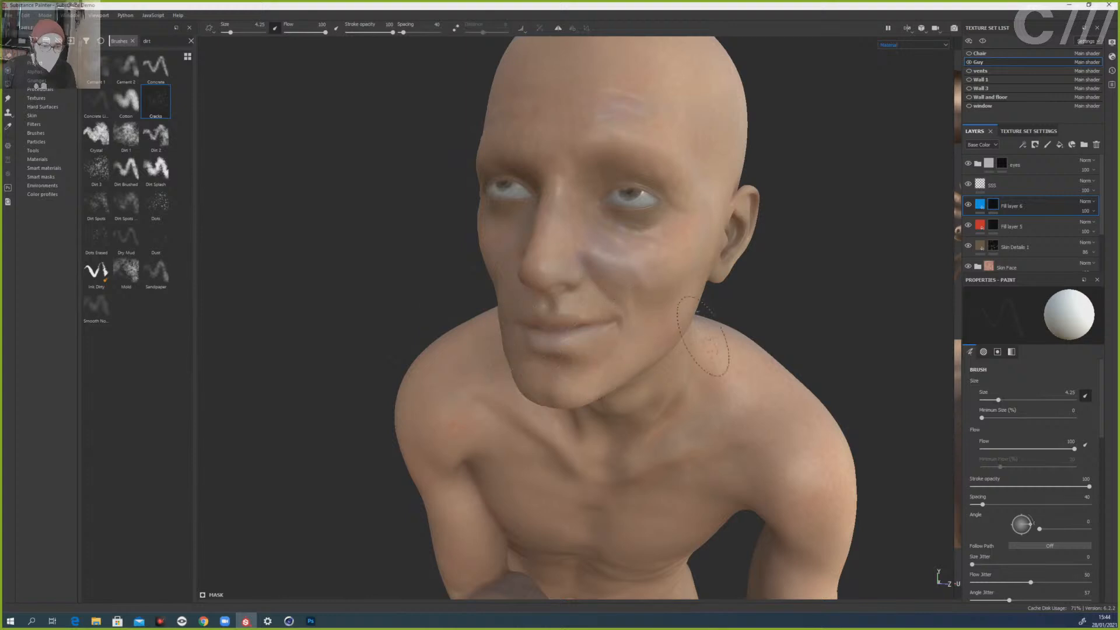
- Add blue tint around the lips, then enlarge the Cracks brush and brush faint blue over the neck, shoulders and torso
{"action": "mouse_move", "coordinate": [775, 300]}
{"action": "left_mouse_down", "text": "alt"}
{"action": "mouse_move", "coordinate": [818, 307]}
{"action": "mouse_move", "coordinate": [747, 312]}
{"action": "left_mouse_up", "text": "alt"}
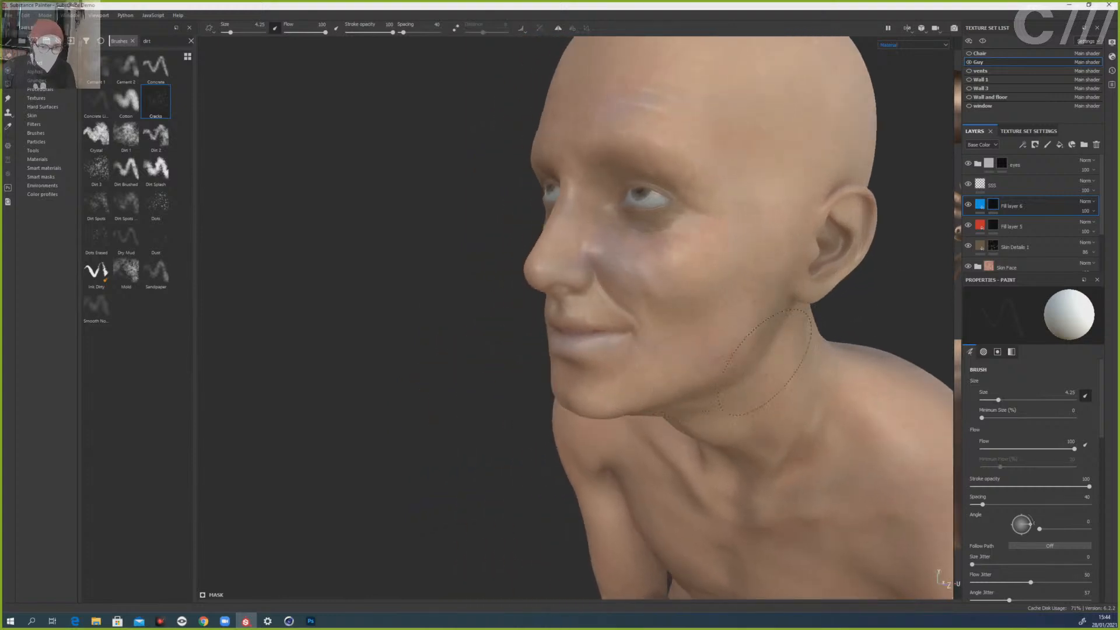
{"action": "scroll", "coordinate": [814, 285], "scroll_direction": "down", "scroll_amount": 5}
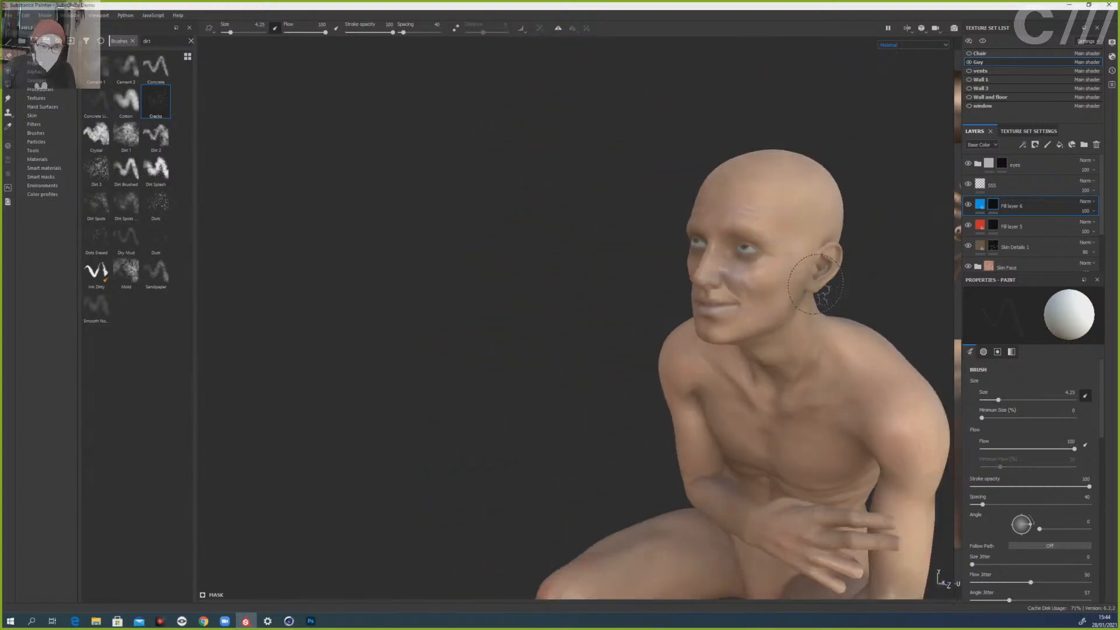
{"action": "left_click_drag", "start_coordinate": [542, 304], "coordinate": [668, 280], "text": "alt"}
{"action": "right_click_drag", "start_coordinate": [770, 227], "coordinate": [795, 227], "text": "ctrl"}
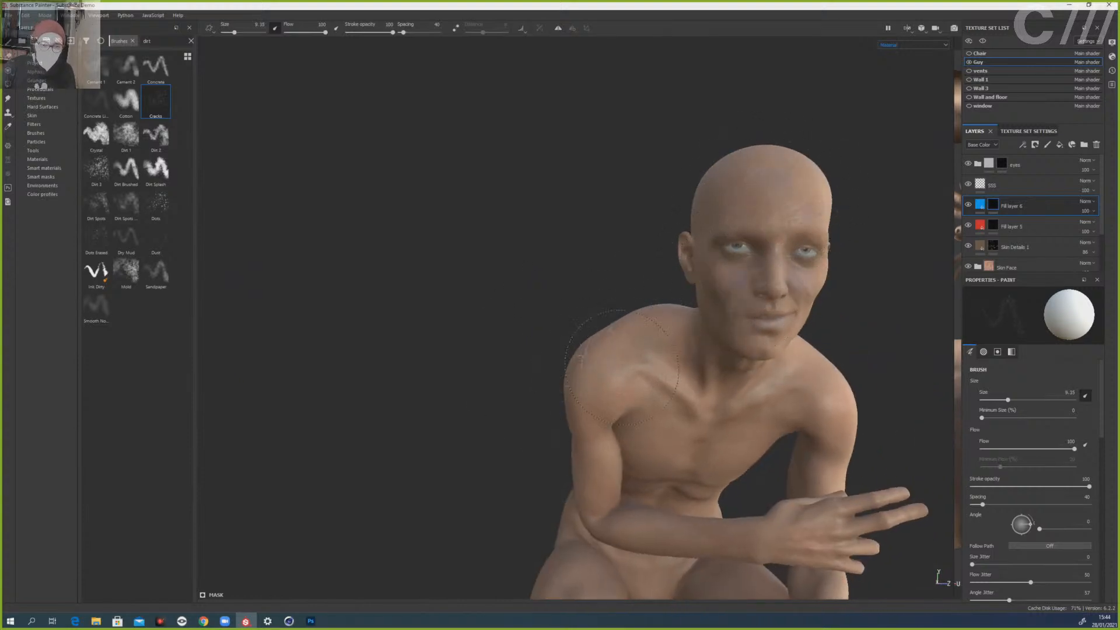
{"action": "left_click_drag", "start_coordinate": [879, 349], "coordinate": [753, 351], "text": "alt"}
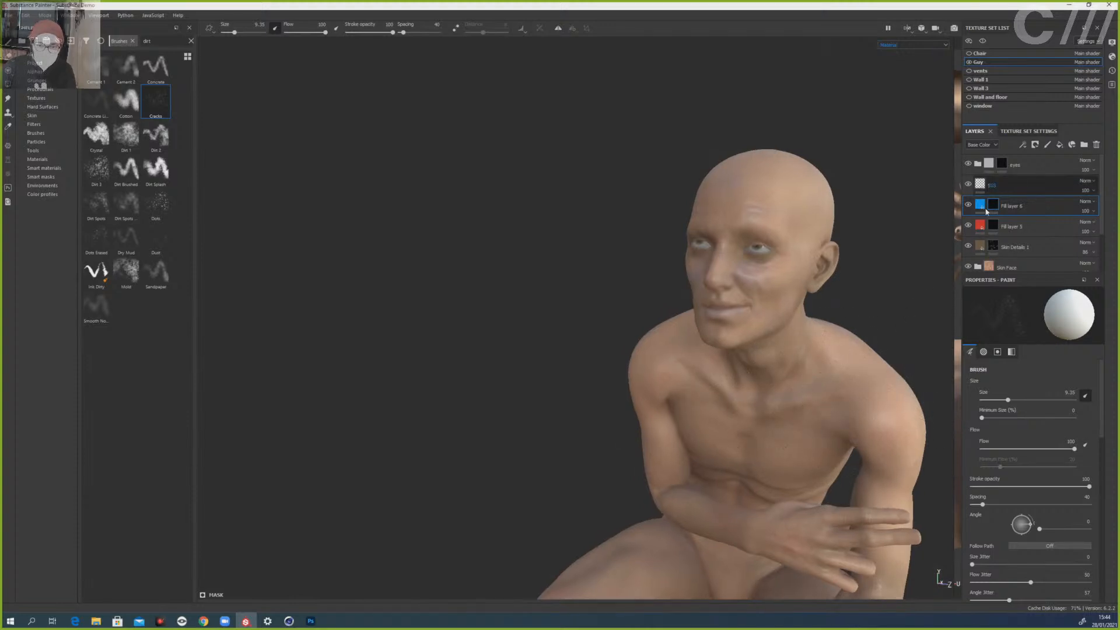
{"action": "left_click_drag", "start_coordinate": [867, 322], "coordinate": [887, 338], "text": "alt"}
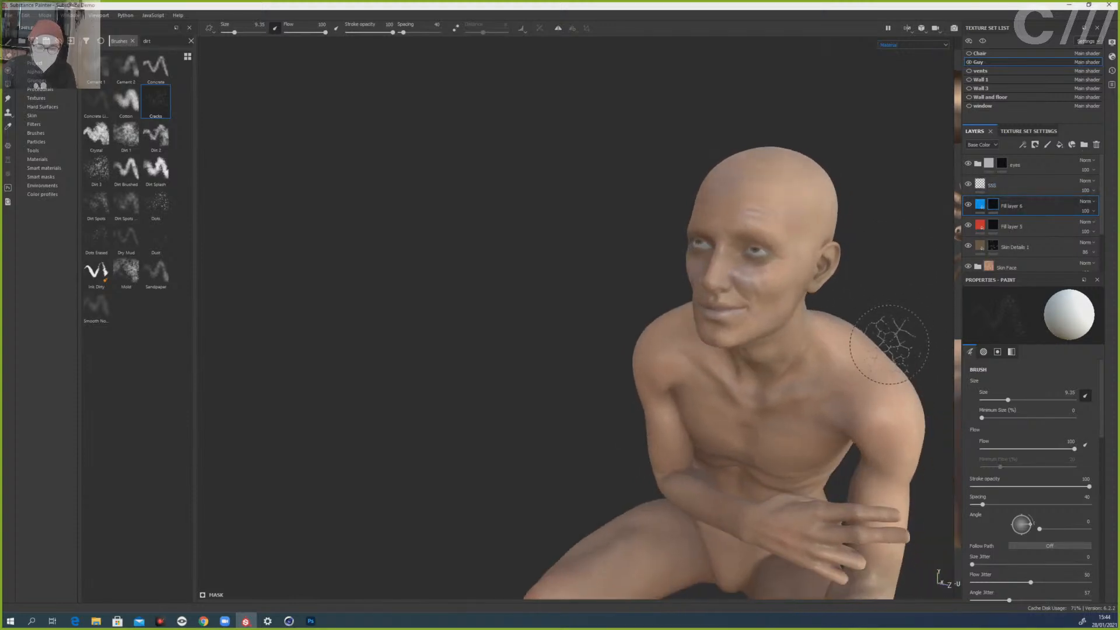
{"action": "middle_click_drag", "start_coordinate": [902, 373], "coordinate": [806, 232], "text": "alt"}
{"action": "mouse_move", "coordinate": [802, 241]}
{"action": "left_mouse_down"}
{"action": "mouse_move", "coordinate": [817, 309]}
{"action": "mouse_move", "coordinate": [801, 263]}
{"action": "mouse_move", "coordinate": [798, 273]}
{"action": "left_mouse_up"}
{"action": "key", "text": "ctrl+z"}
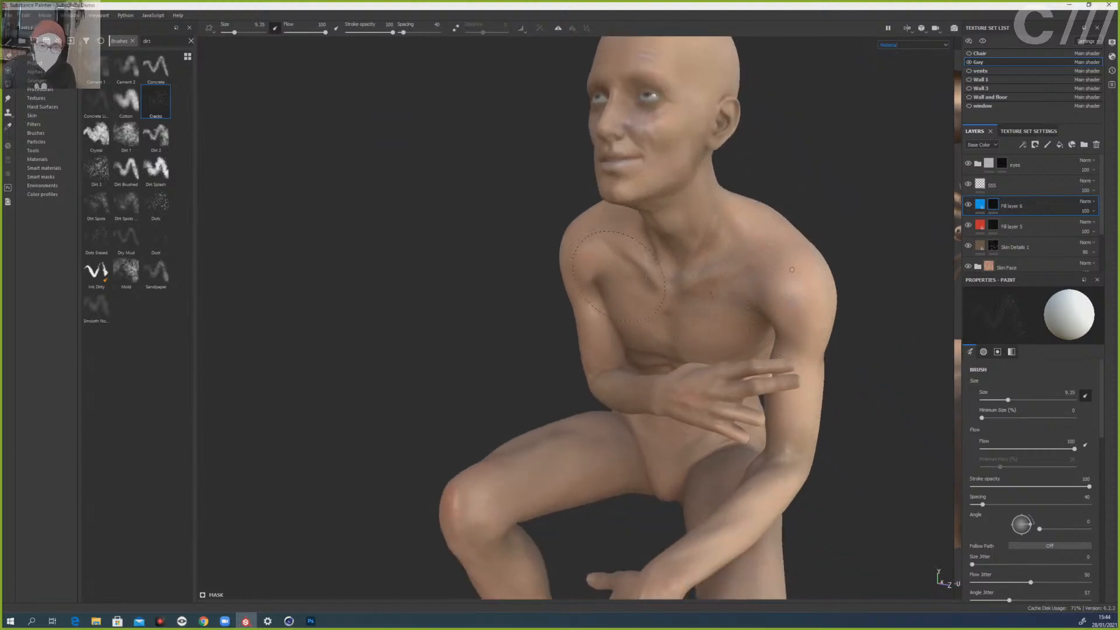
{"action": "left_click", "coordinate": [1047, 146]}
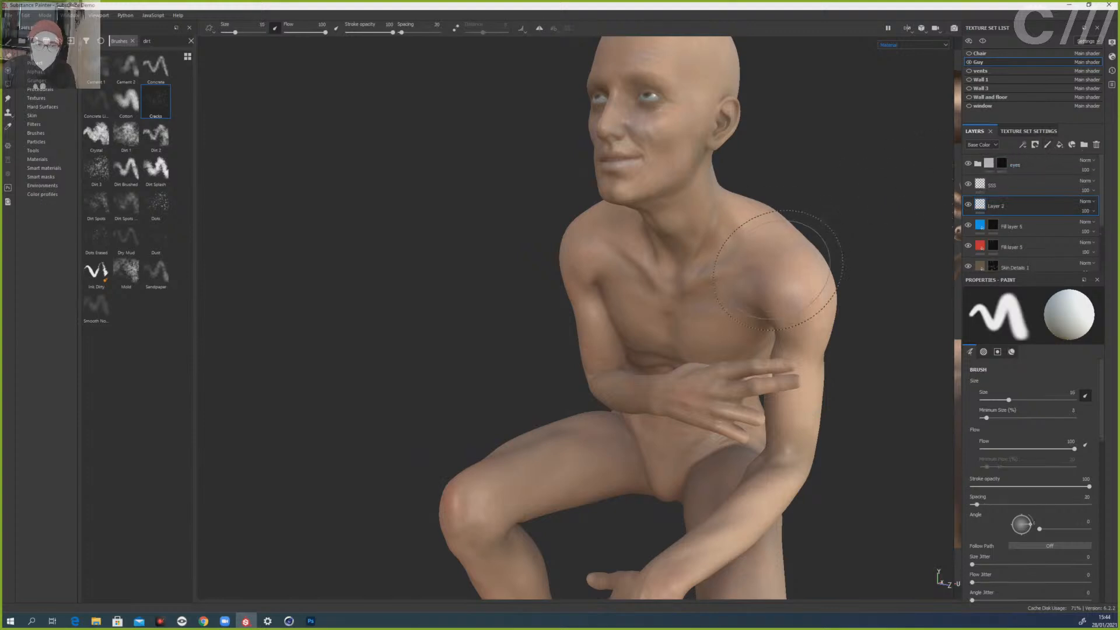
{"action": "left_click_drag", "start_coordinate": [775, 269], "coordinate": [618, 274]}
{"action": "key", "text": "ctrl+z"}
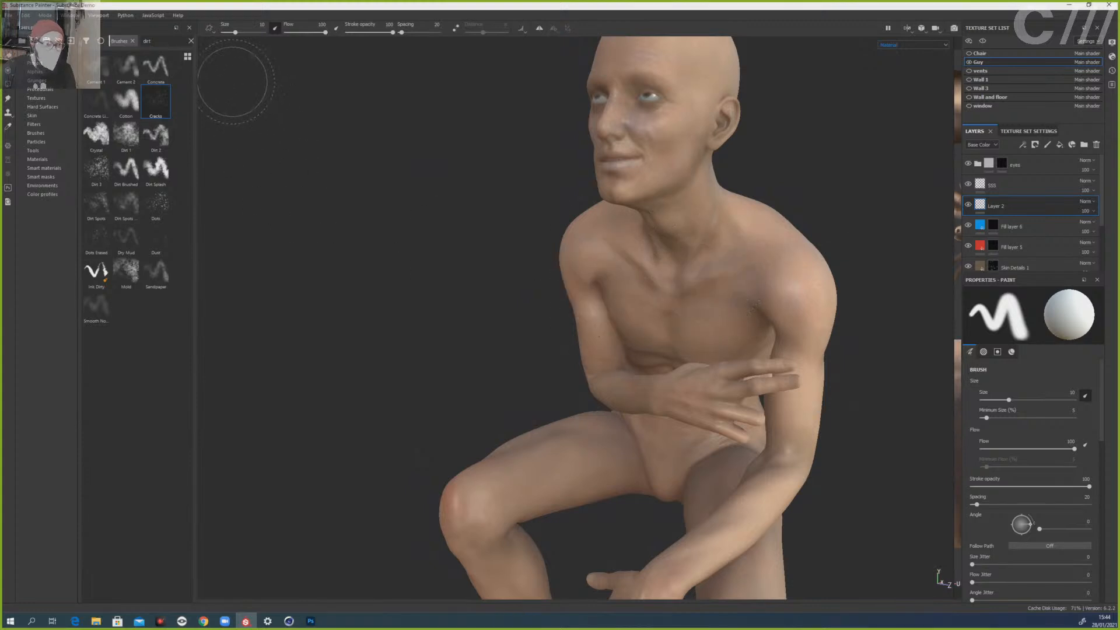
{"action": "left_click", "coordinate": [155, 102]}
{"action": "left_click", "coordinate": [680, 289]}
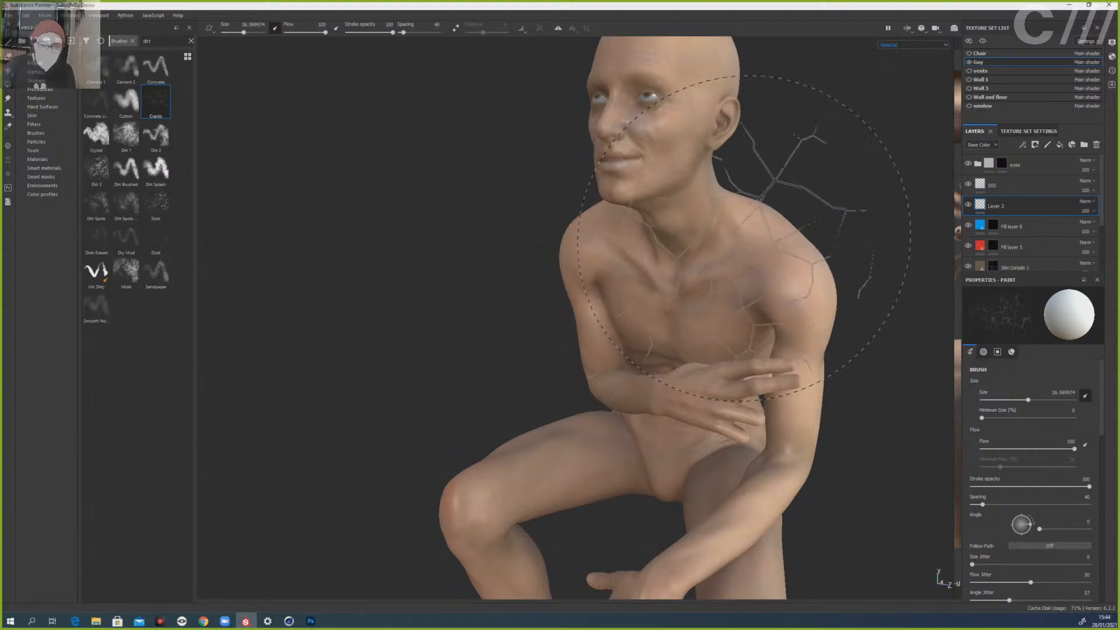
{"action": "key", "text": "Delete"}
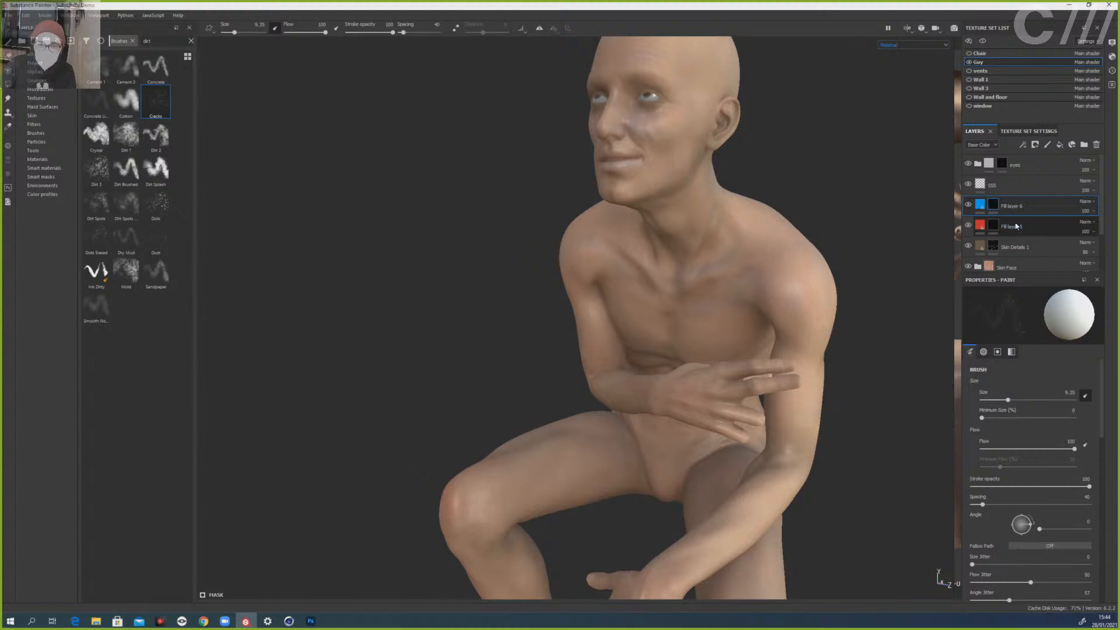
- Rename the red fill layer SD 2 and the blue fill layer SD 3
{"action": "double_click", "coordinate": [1014, 227]}
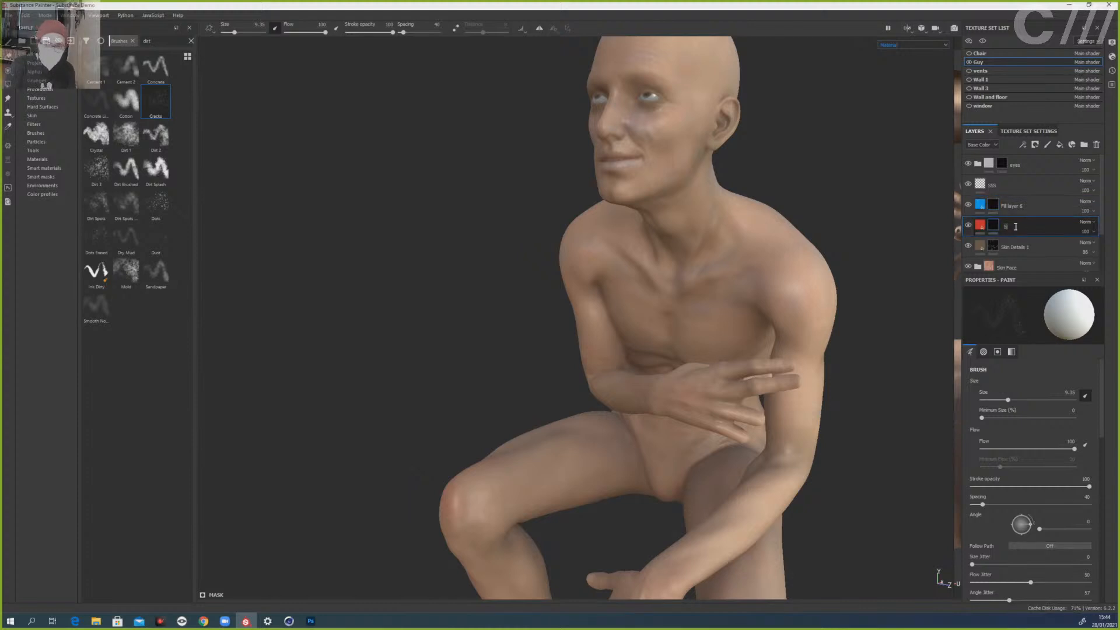
{"action": "type", "text": "SD 2"}
{"action": "key", "text": "Return"}
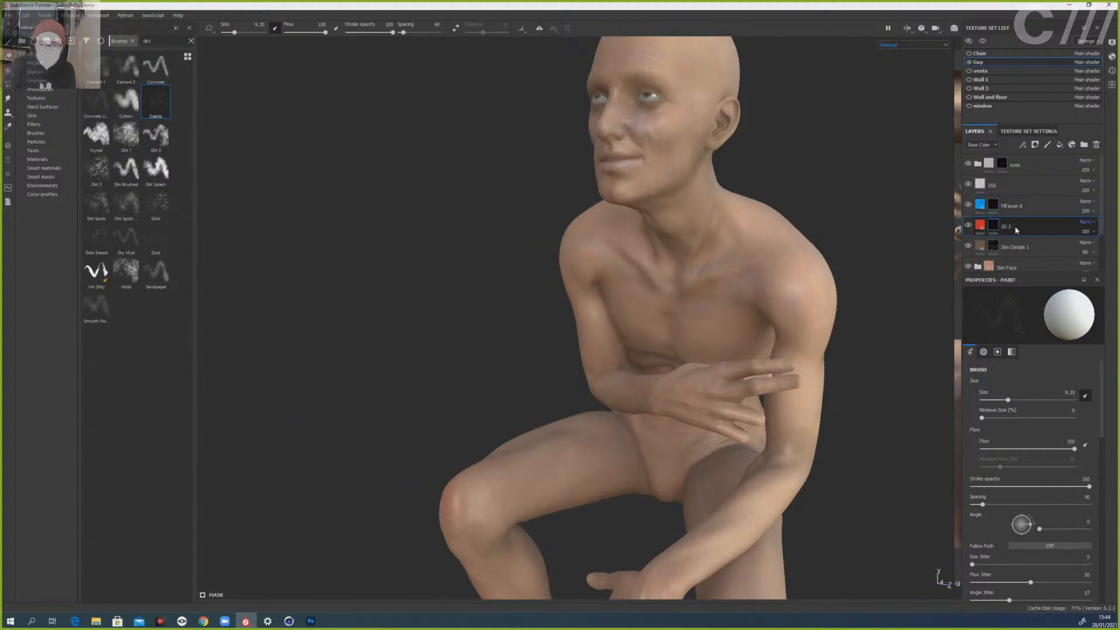
{"action": "double_click", "coordinate": [1017, 207]}
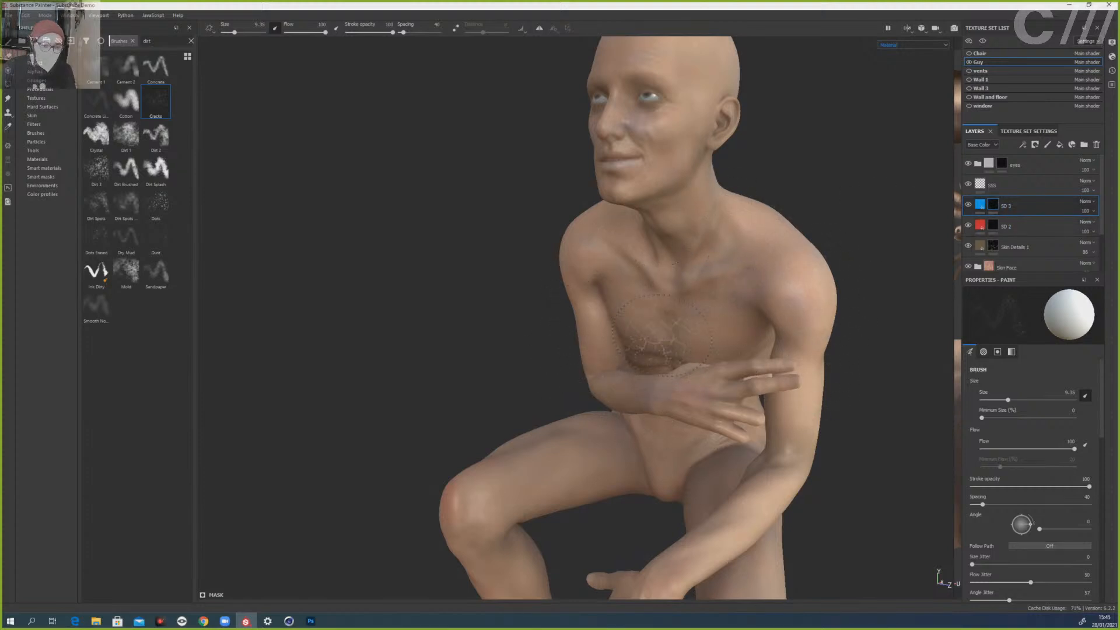
- Brush faint blue Cracks detail on the SD 3 mask over the forearm, hand, thighs and knees, and reduce the brush size
{"action": "mouse_move", "coordinate": [497, 290]}
{"action": "left_mouse_down", "text": "alt"}
{"action": "mouse_move", "coordinate": [569, 299]}
{"action": "mouse_move", "coordinate": [552, 249]}
{"action": "left_mouse_up", "text": "alt"}
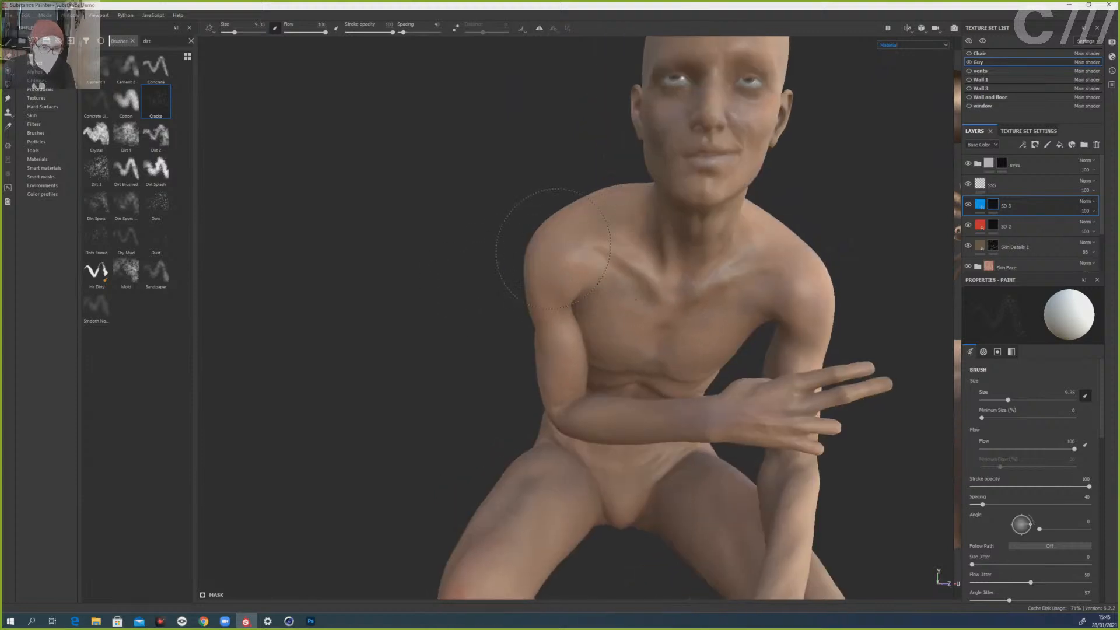
{"action": "mouse_move", "coordinate": [497, 484]}
{"action": "left_mouse_down", "text": "alt"}
{"action": "mouse_move", "coordinate": [385, 413]}
{"action": "mouse_move", "coordinate": [367, 469]}
{"action": "left_mouse_up", "text": "alt"}
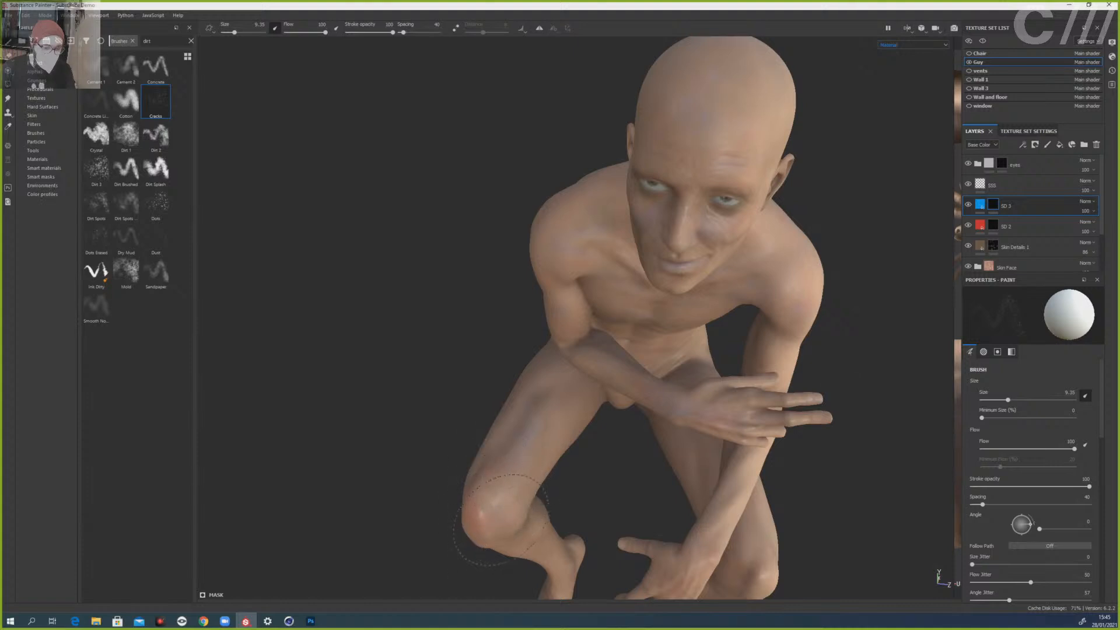
{"action": "left_click_drag", "start_coordinate": [808, 500], "coordinate": [787, 473], "text": "alt"}
{"action": "middle_click_drag", "start_coordinate": [786, 485], "coordinate": [799, 370], "text": "alt"}
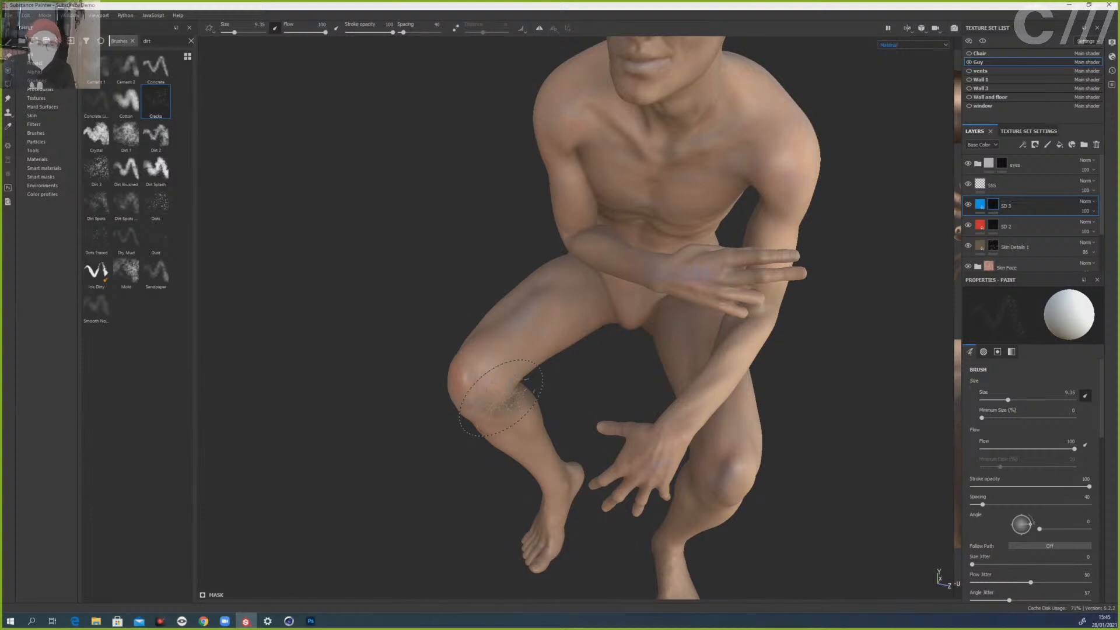
{"action": "mouse_move", "coordinate": [501, 397]}
{"action": "right_mouse_down", "text": "ctrl"}
{"action": "mouse_move", "coordinate": [461, 397]}
{"action": "mouse_move", "coordinate": [513, 398]}
{"action": "right_mouse_up", "text": "ctrl"}
- Change the SD 3 fill layer's base color to a darker blue
{"action": "left_click", "coordinate": [992, 205]}
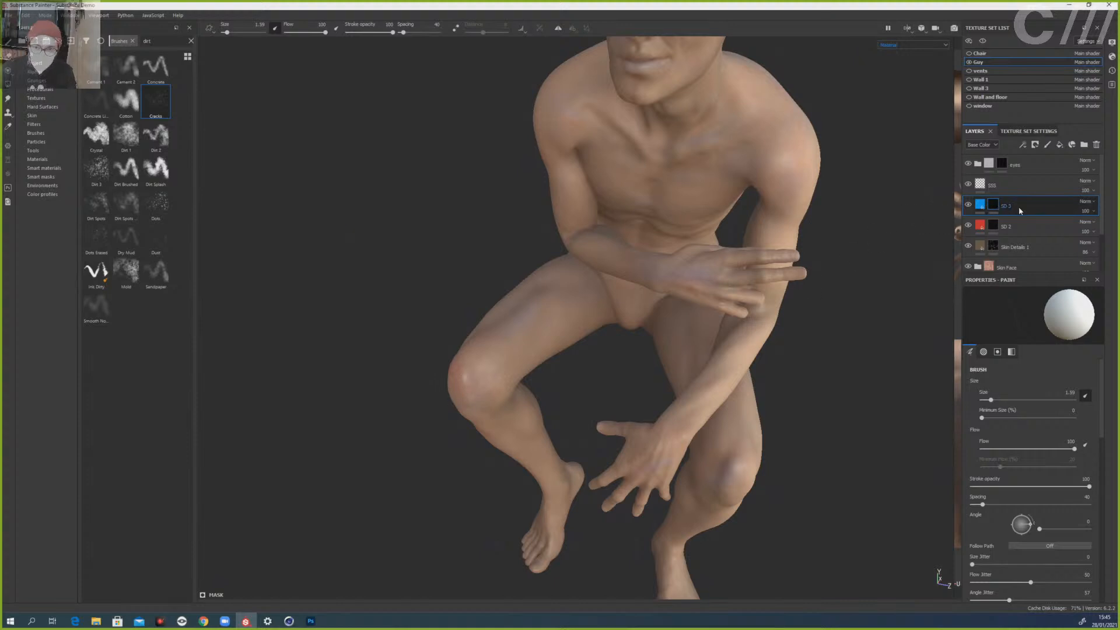
{"action": "left_click", "coordinate": [979, 205]}
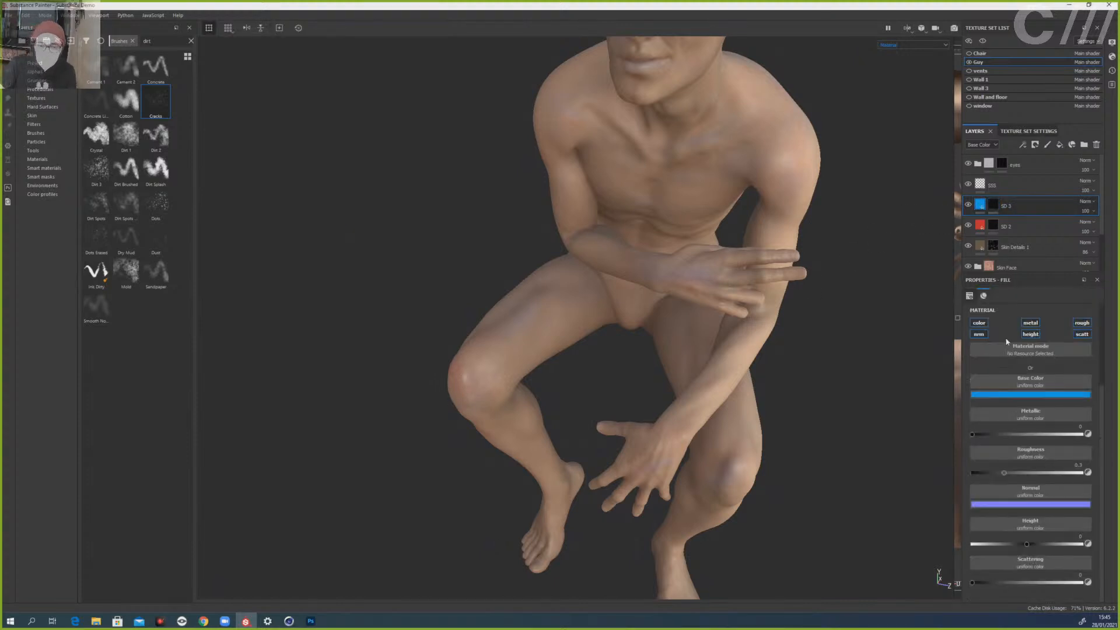
{"action": "left_click", "coordinate": [1019, 393]}
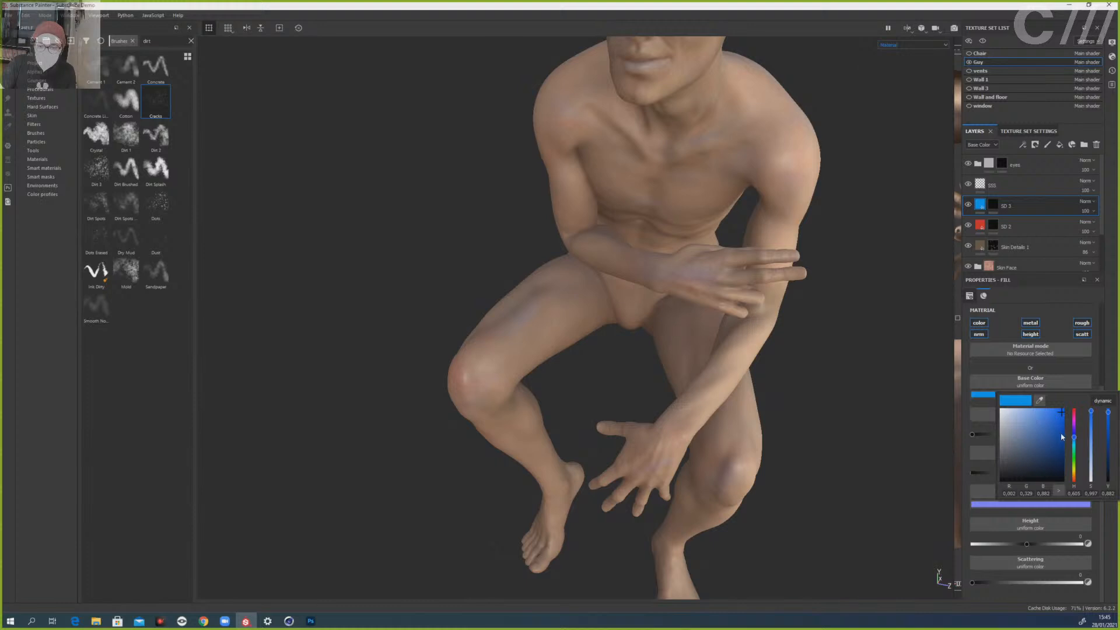
{"action": "left_click", "coordinate": [1058, 437]}
{"action": "left_click_drag", "start_coordinate": [1058, 439], "coordinate": [1057, 442]}
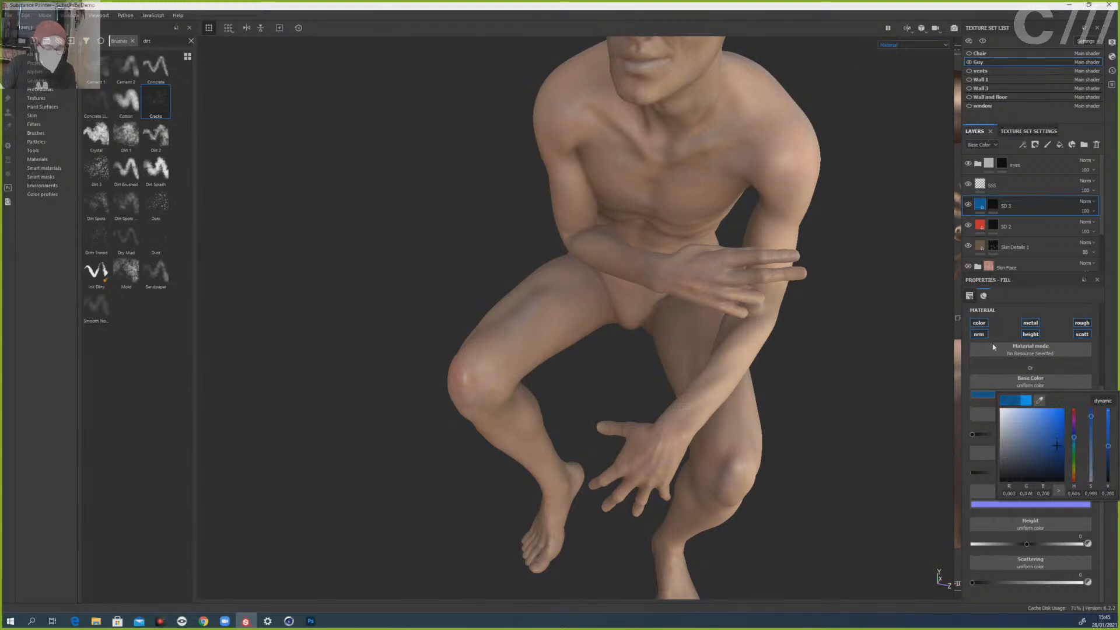
- Compare the character's skin with the SD 3, SD 2 and Skin Details 1 layers hidden and shown
{"action": "left_click_drag", "start_coordinate": [907, 226], "coordinate": [940, 341], "text": "alt"}
{"action": "scroll", "coordinate": [775, 300], "scroll_direction": "down", "scroll_amount": 3}
{"action": "scroll", "coordinate": [776, 309], "scroll_direction": "up", "scroll_amount": 4}
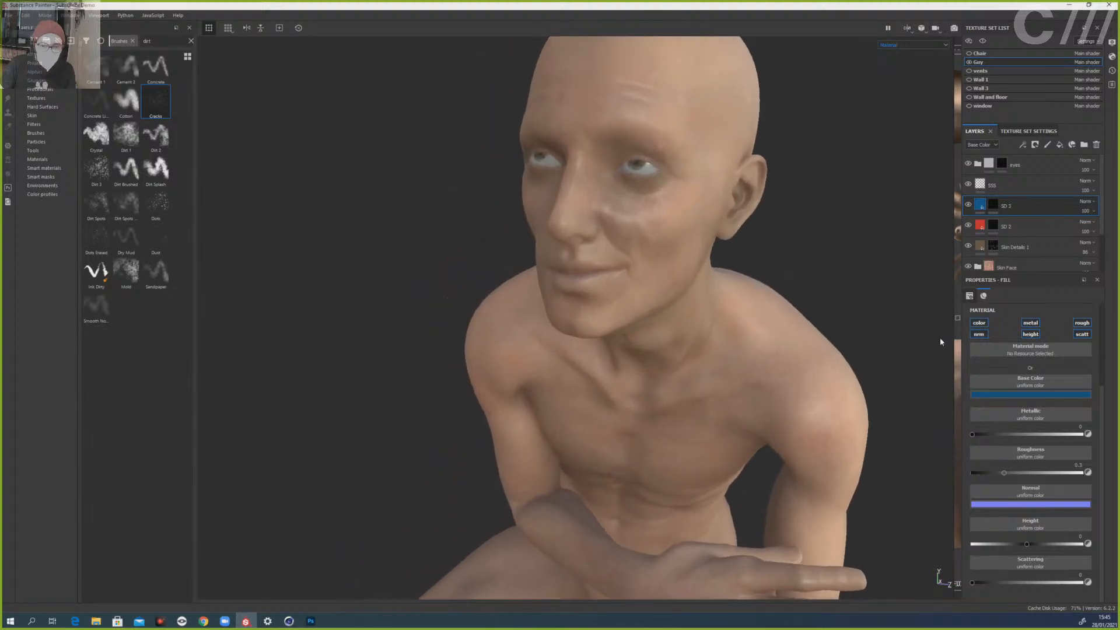
{"action": "left_click", "coordinate": [968, 204]}
{"action": "left_click", "coordinate": [968, 245]}
{"action": "left_click", "coordinate": [967, 245]}
{"action": "left_click", "coordinate": [967, 245]}
{"action": "scroll", "coordinate": [887, 327], "scroll_direction": "up", "scroll_amount": 3}
{"action": "scroll", "coordinate": [887, 328], "scroll_direction": "down", "scroll_amount": 6}
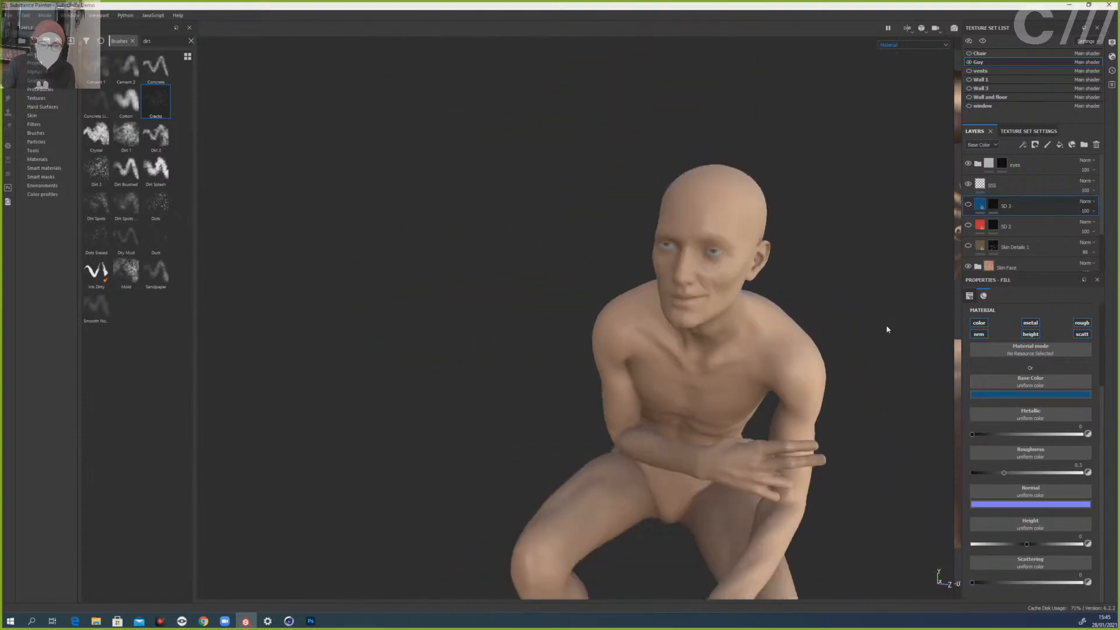
{"action": "left_click_drag", "start_coordinate": [887, 330], "coordinate": [835, 291], "text": "alt"}
{"action": "left_click", "coordinate": [968, 246]}
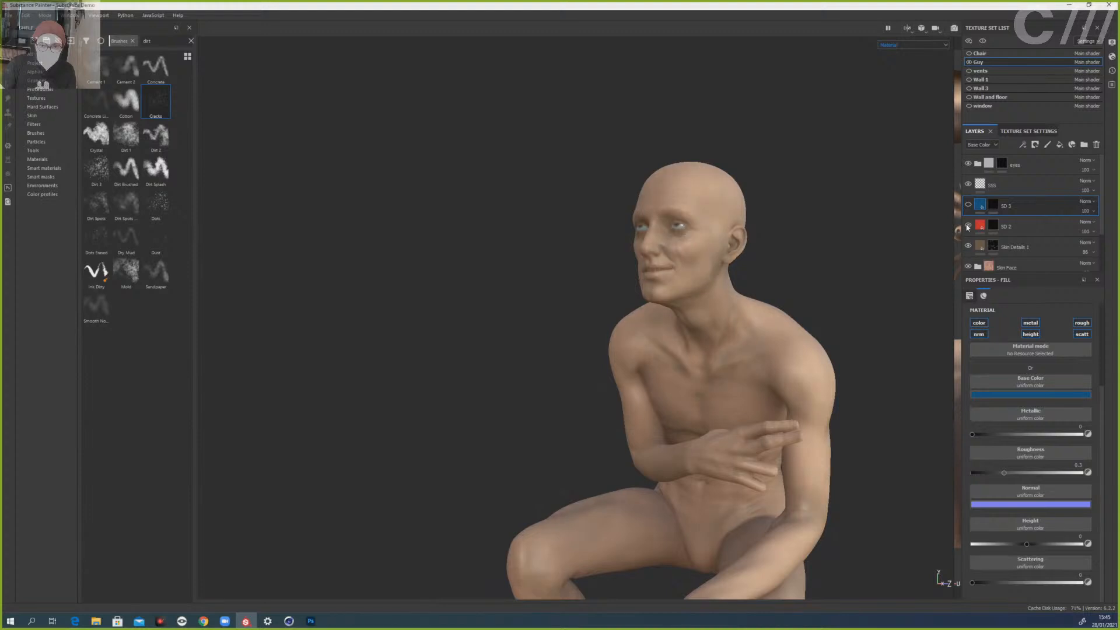
{"action": "left_click_drag", "start_coordinate": [917, 288], "coordinate": [763, 233], "text": "alt"}
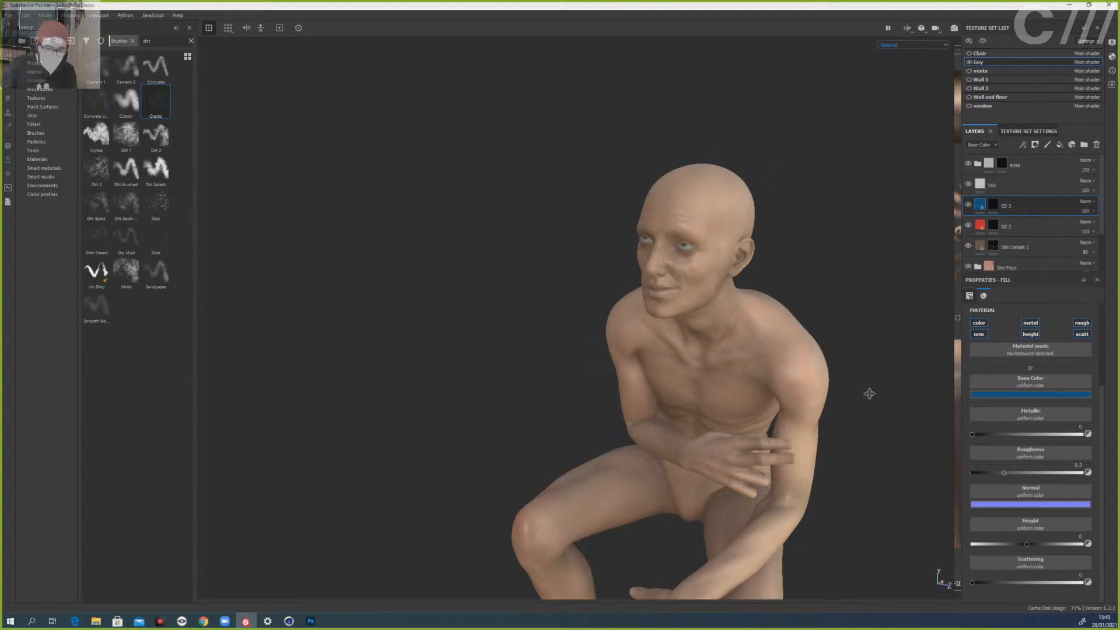
{"action": "middle_click_drag", "start_coordinate": [869, 393], "coordinate": [831, 292], "text": "alt"}
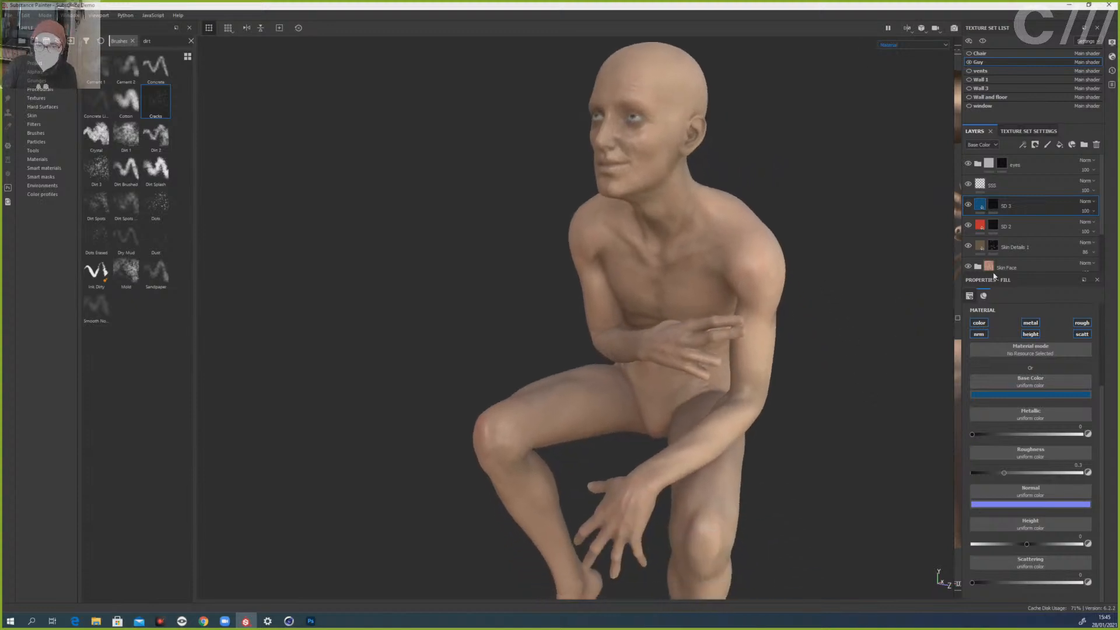
- Group the SD 3, SD 2 and Skin Details 1 layers into a folder named Details
{"action": "left_click", "coordinate": [1020, 247], "text": "shift"}
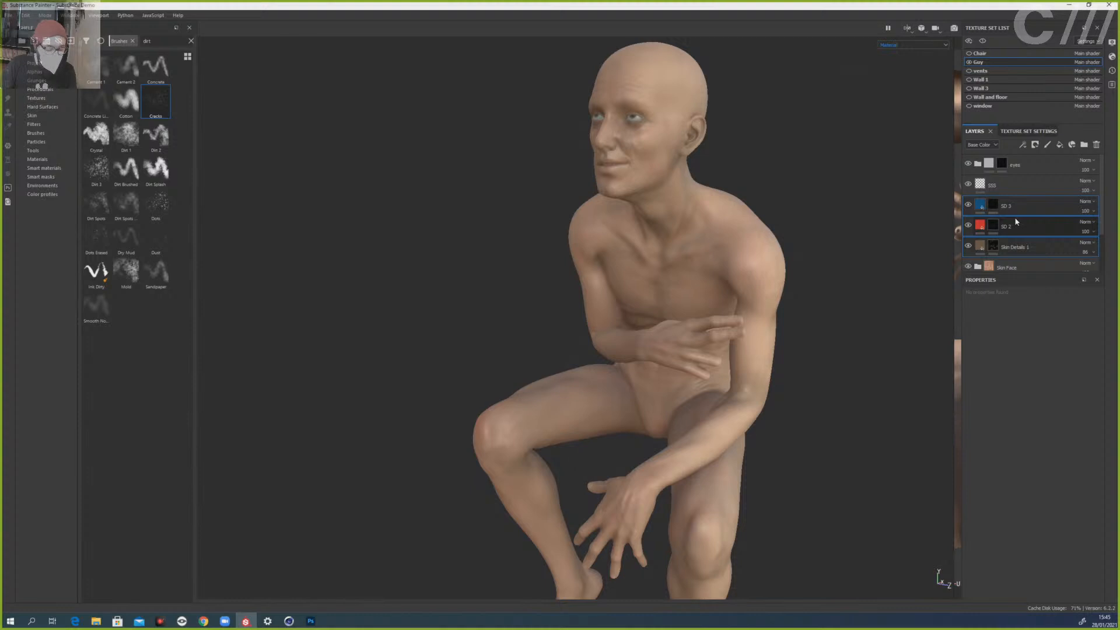
{"action": "key", "text": "ctrl+g"}
{"action": "double_click", "coordinate": [1004, 206]}
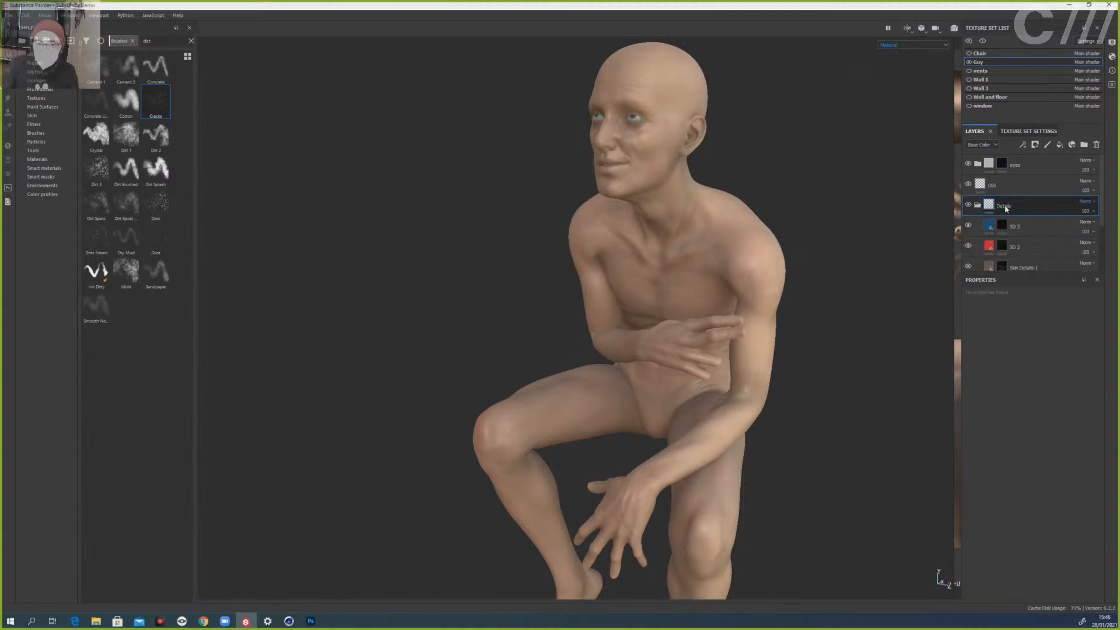
- Give the SD 3 fill layer a negative height so its painted detail sinks into the skin
{"action": "left_click", "coordinate": [1024, 225]}
{"action": "left_click", "coordinate": [1002, 227]}
{"action": "left_click", "coordinate": [989, 226]}
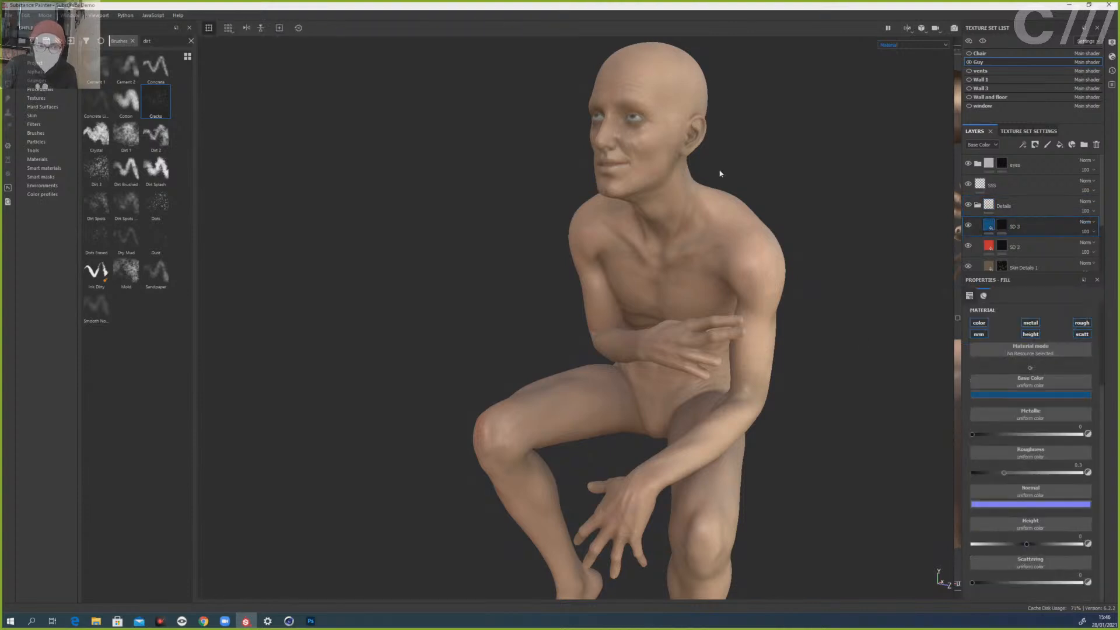
{"action": "scroll", "coordinate": [684, 130], "scroll_direction": "up", "scroll_amount": 4}
{"action": "scroll", "coordinate": [686, 153], "scroll_direction": "down", "scroll_amount": 1}
{"action": "middle_click_drag", "start_coordinate": [686, 155], "coordinate": [771, 210], "text": "alt"}
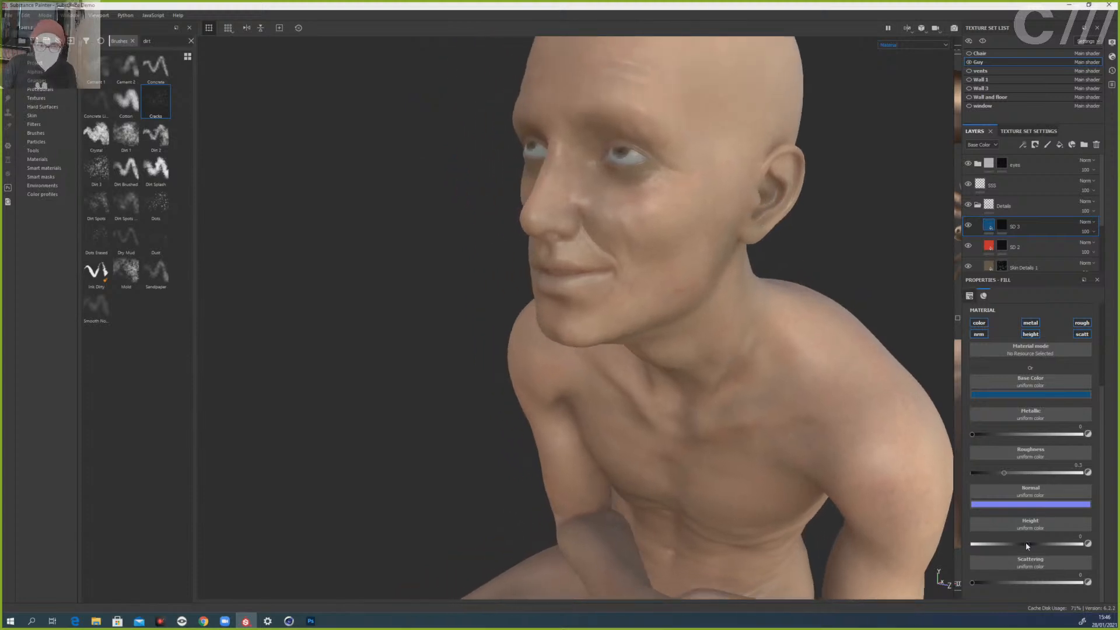
{"action": "left_click_drag", "start_coordinate": [1025, 544], "coordinate": [1013, 544]}
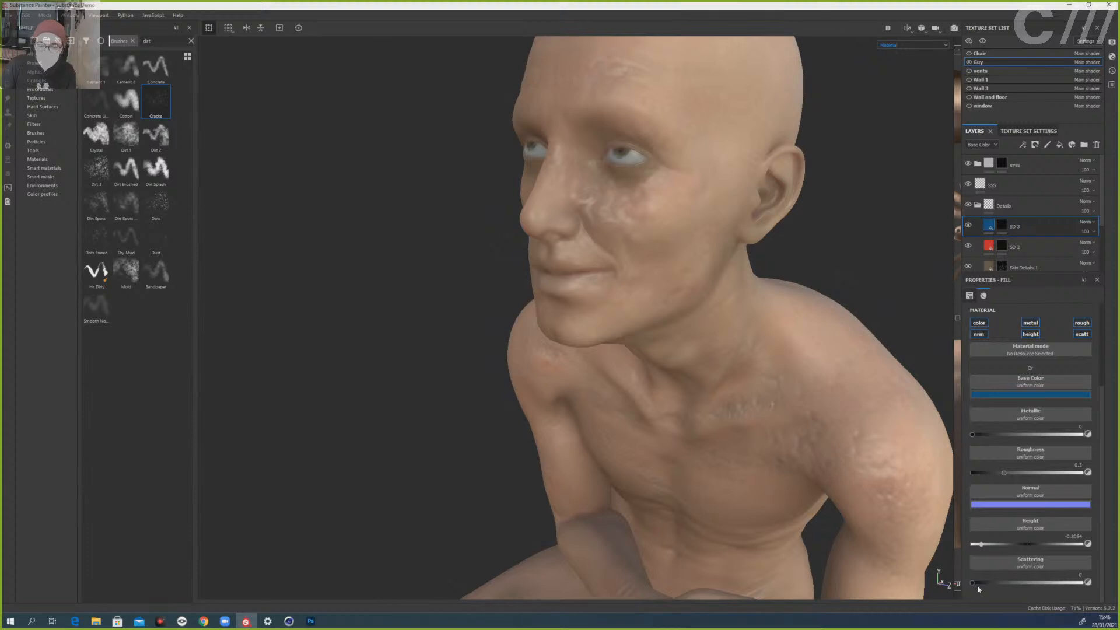
{"action": "left_click", "coordinate": [1004, 544]}
- Raise the SD 2 fill layer's height to about 0.28, check the relief around the body, and reduce it to about 0.04
{"action": "left_click", "coordinate": [1024, 252]}
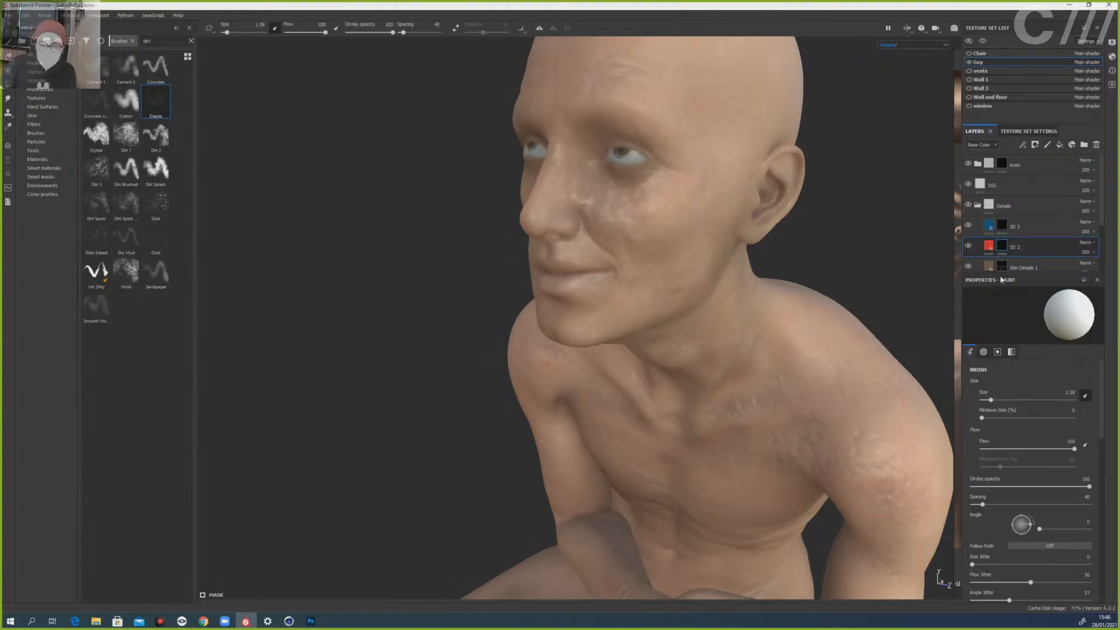
{"action": "left_click", "coordinate": [993, 245]}
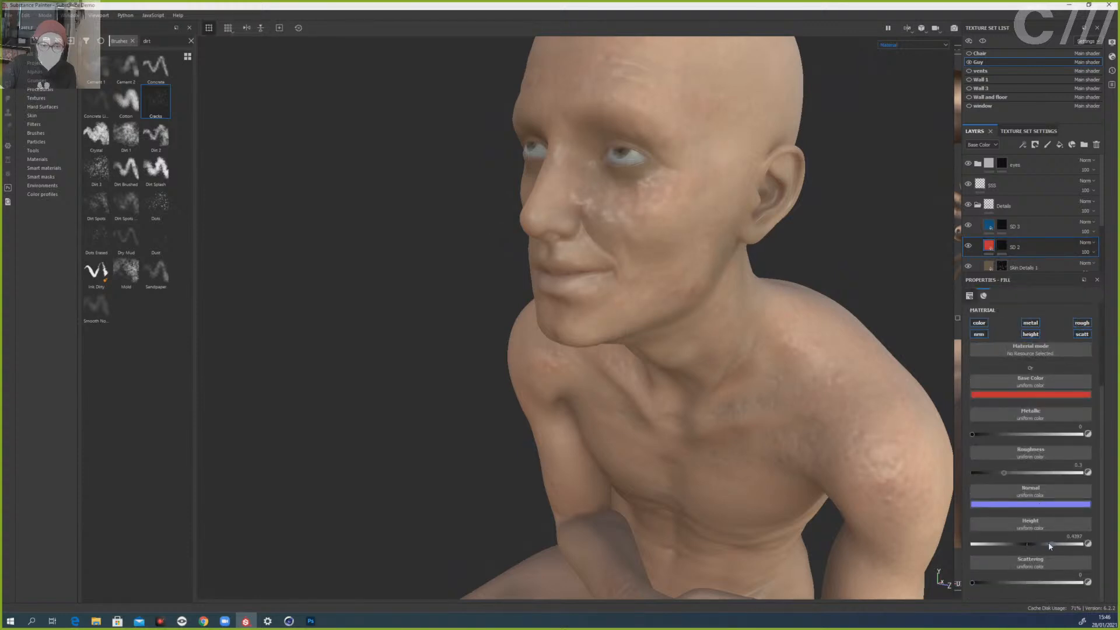
{"action": "scroll", "coordinate": [810, 373], "scroll_direction": "up", "scroll_amount": 2}
{"action": "scroll", "coordinate": [810, 384], "scroll_direction": "down", "scroll_amount": 7}
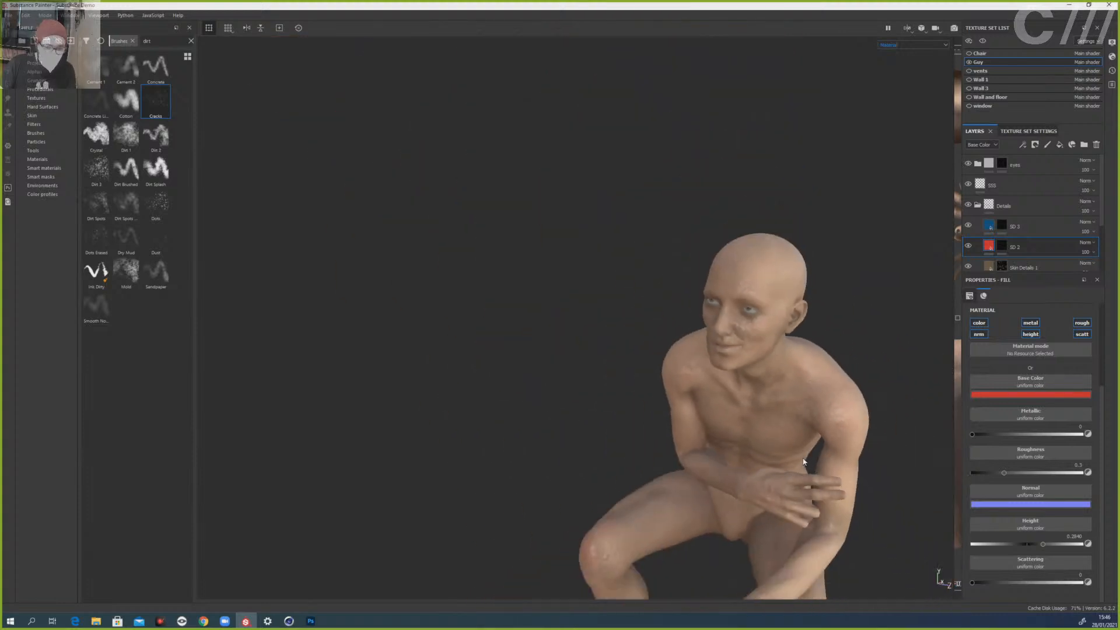
{"action": "left_click_drag", "start_coordinate": [803, 462], "coordinate": [890, 449], "text": "alt"}
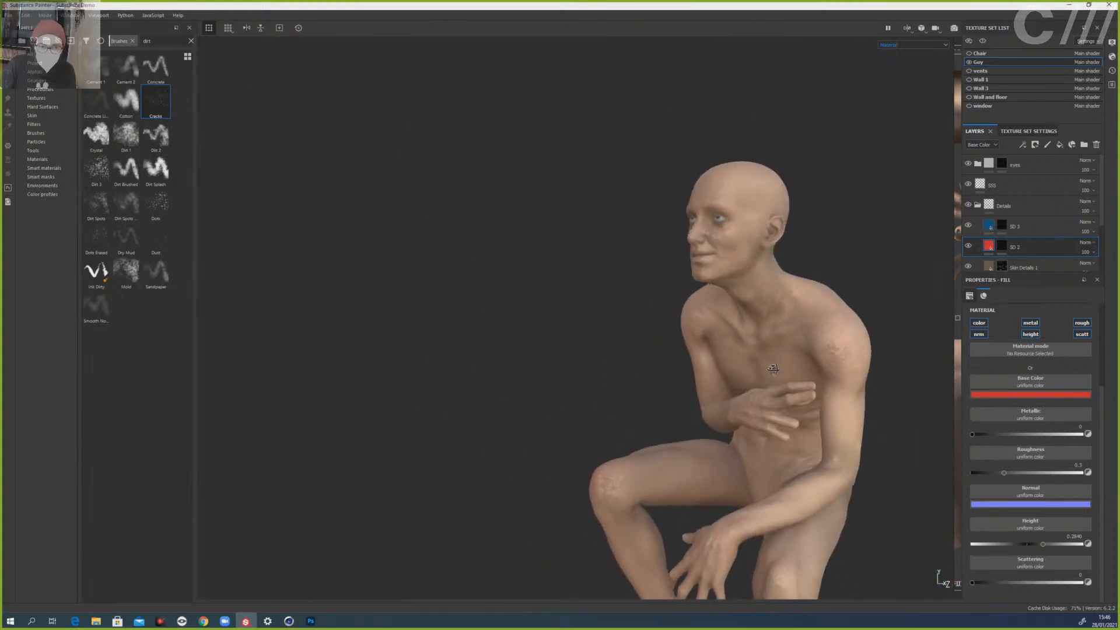
{"action": "left_click_drag", "start_coordinate": [773, 368], "coordinate": [737, 255], "text": "alt"}
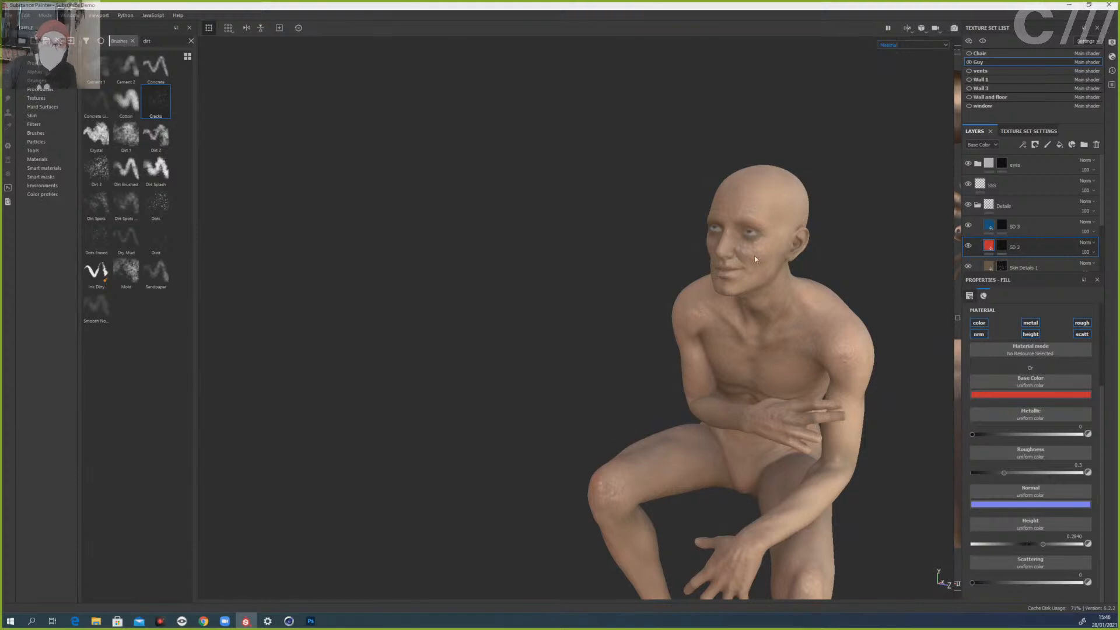
{"action": "scroll", "coordinate": [754, 255], "scroll_direction": "up", "scroll_amount": 5}
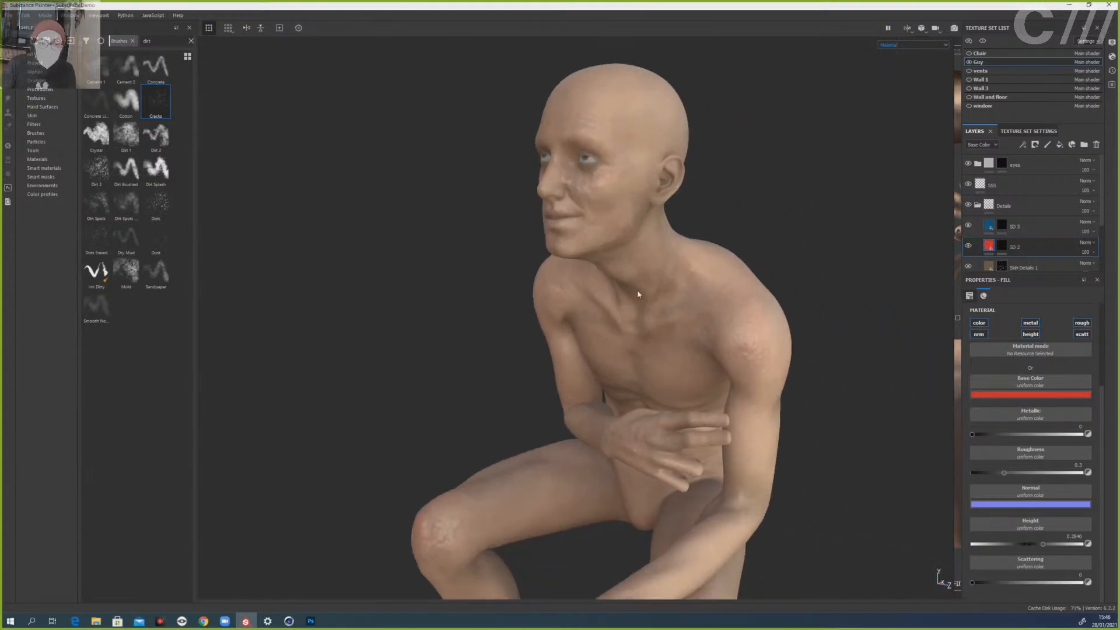
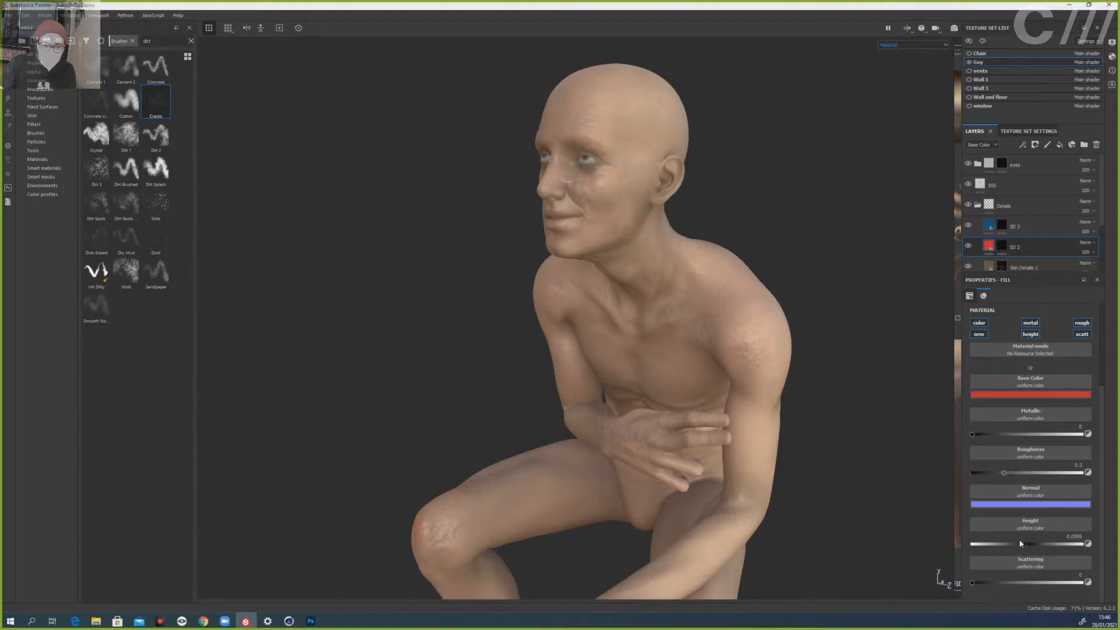
{"action": "left_click_drag", "start_coordinate": [1037, 534], "coordinate": [1029, 537]}
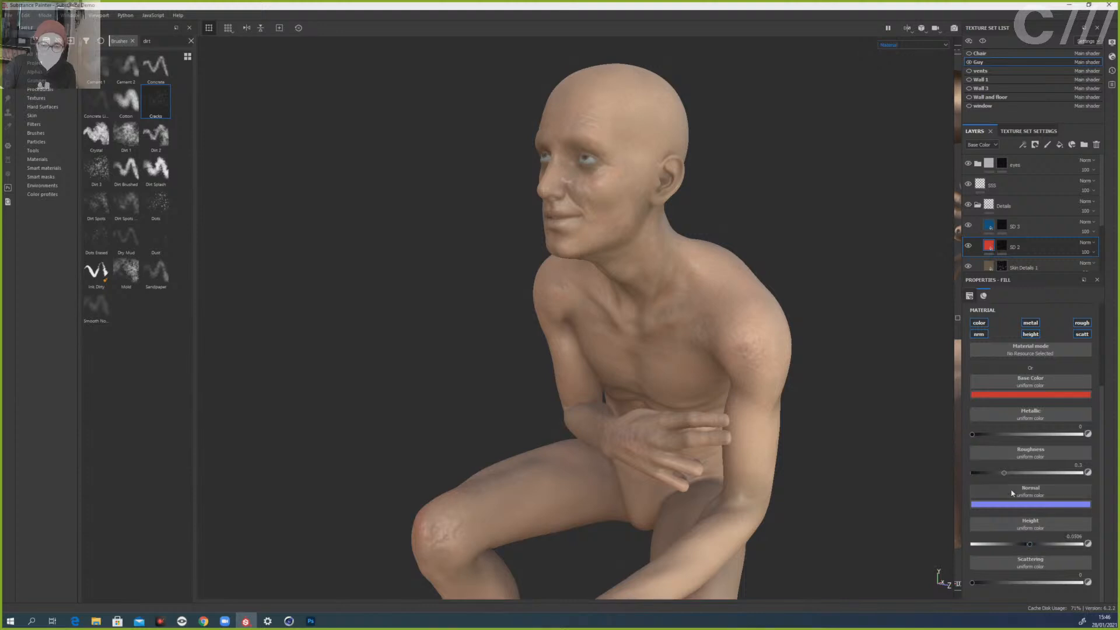
- Lower the SD 3 fill layer's height further below zero and set the SD 2 fill layer's height to about -0.24
{"action": "left_click", "coordinate": [993, 229]}
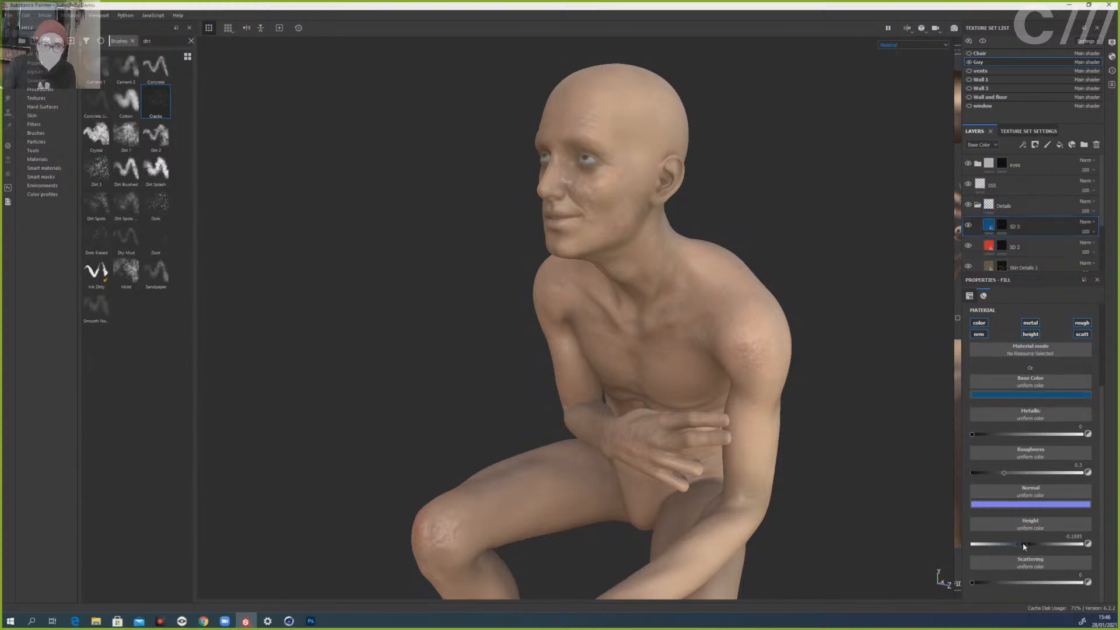
{"action": "mouse_move", "coordinate": [1023, 547]}
{"action": "left_mouse_down"}
{"action": "mouse_move", "coordinate": [1047, 545]}
{"action": "mouse_move", "coordinate": [1020, 549]}
{"action": "left_mouse_up"}
{"action": "left_click_drag", "start_coordinate": [997, 542], "coordinate": [996, 542]}
{"action": "left_click", "coordinate": [1014, 247]}
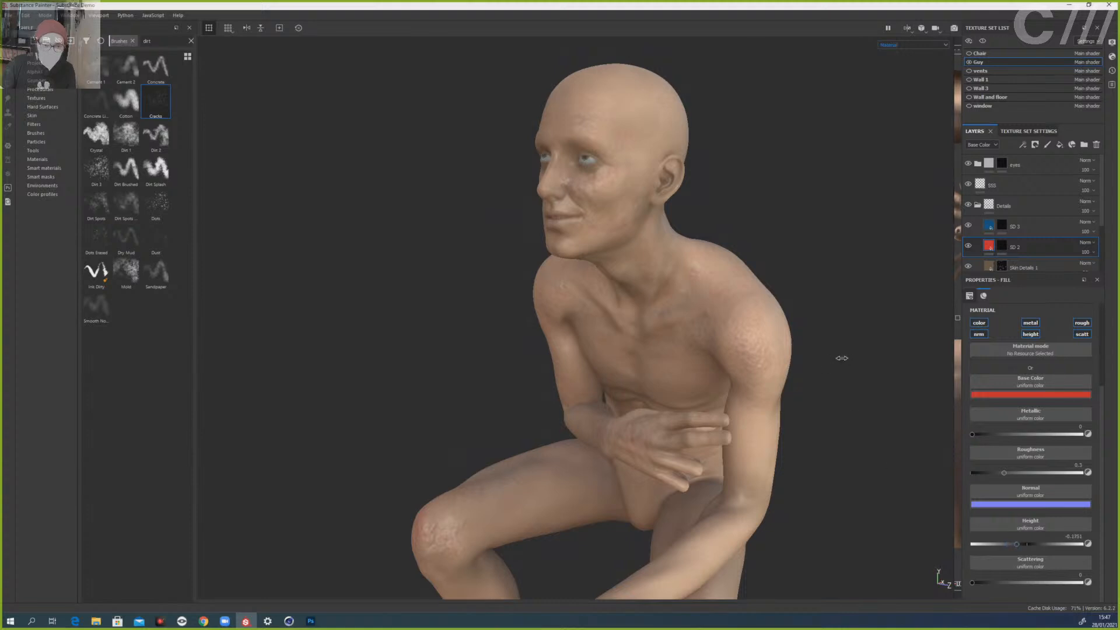
- Rotate the environment lighting around the Guy character and examine the skin relief on the shoulders and face
{"action": "right_click_drag", "start_coordinate": [841, 358], "coordinate": [768, 362], "text": "shift"}
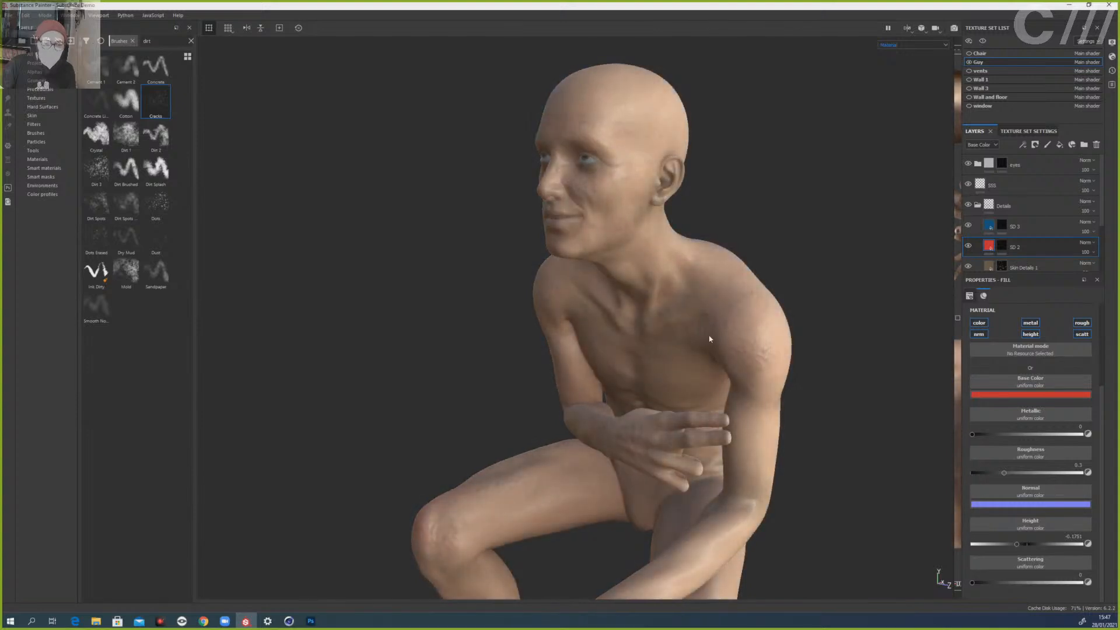
{"action": "right_click_drag", "start_coordinate": [710, 339], "coordinate": [831, 394], "text": "shift"}
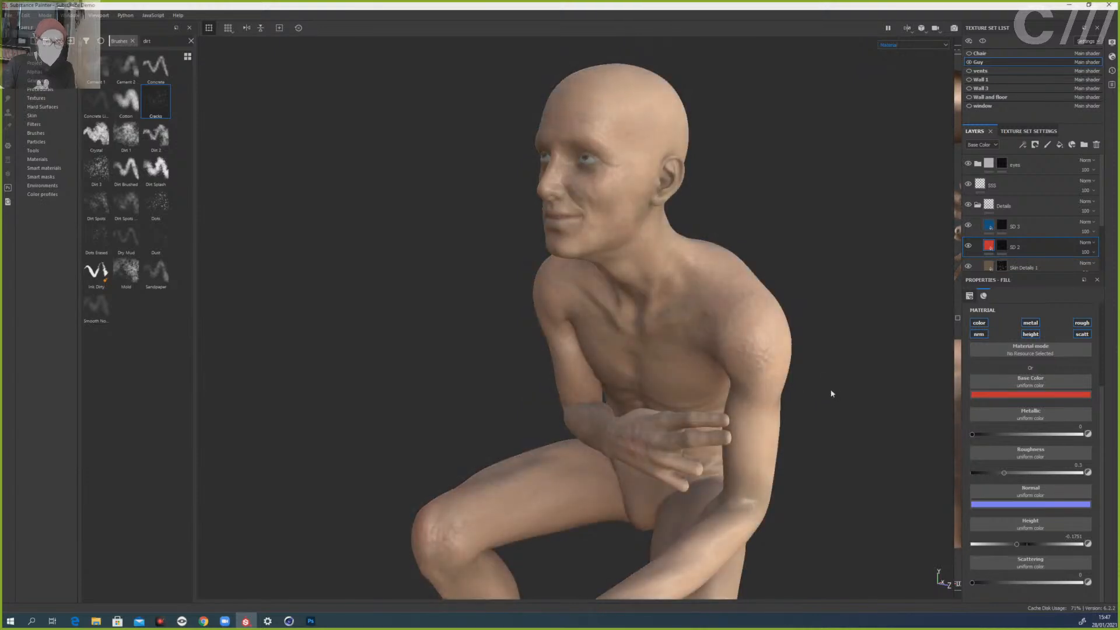
{"action": "left_click_drag", "start_coordinate": [831, 394], "coordinate": [724, 298], "text": "alt"}
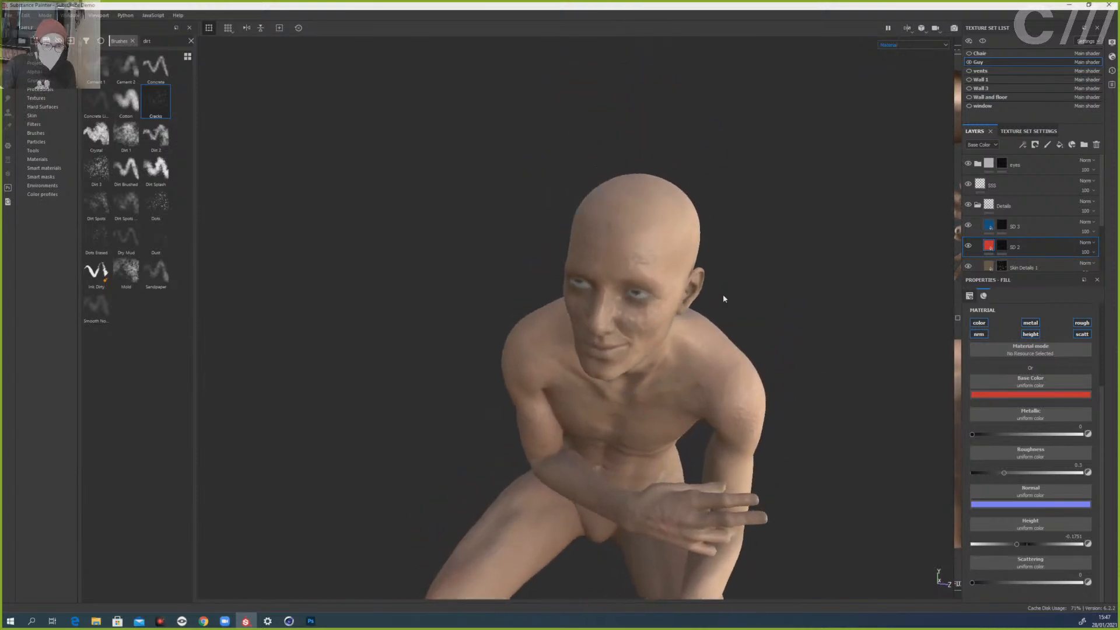
{"action": "scroll", "coordinate": [723, 294], "scroll_direction": "up", "scroll_amount": 3}
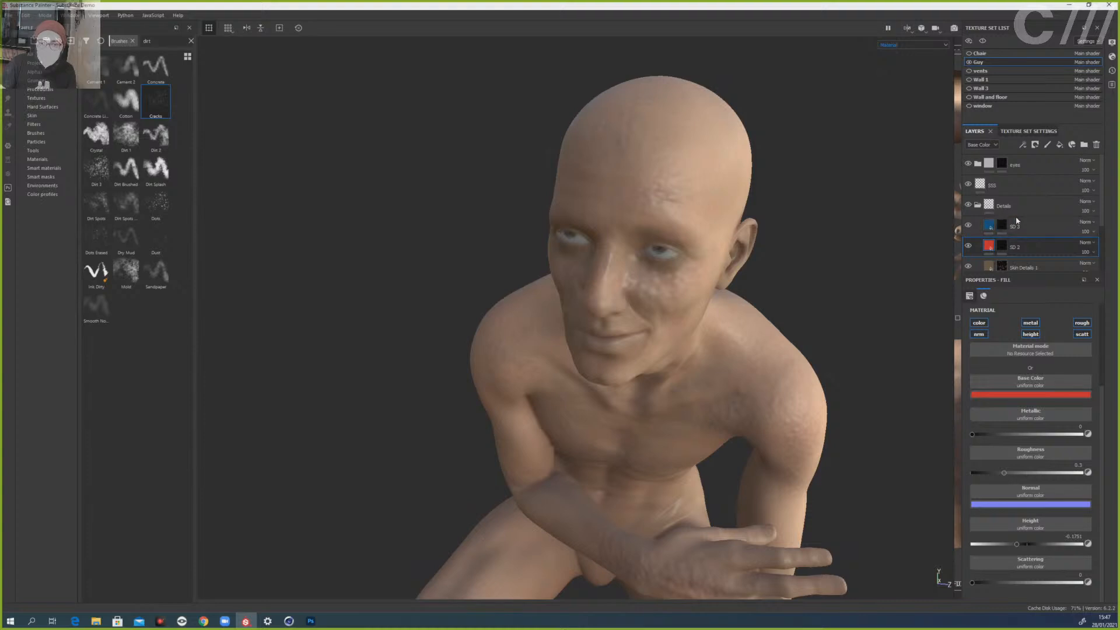
- Add a fill layer above SD 3 in the Details folder, turn its color channel off, set its height to about -0.63 and add a black mask
{"action": "left_click", "coordinate": [1035, 229]}
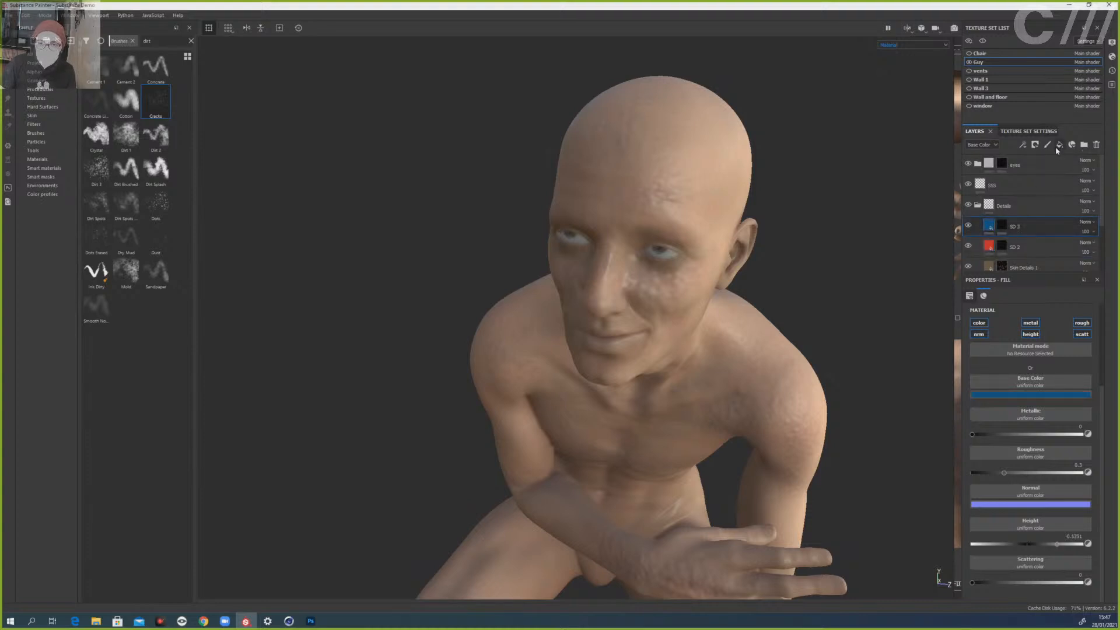
{"action": "left_click", "coordinate": [1048, 146]}
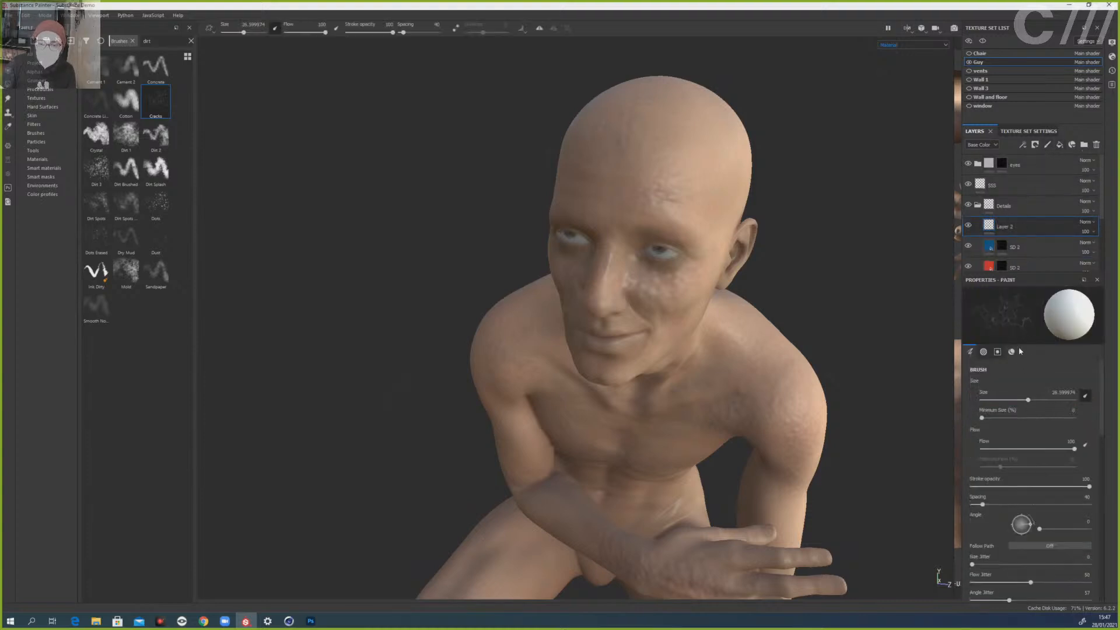
{"action": "key", "text": "ctrl+z"}
{"action": "left_click", "coordinate": [1060, 145]}
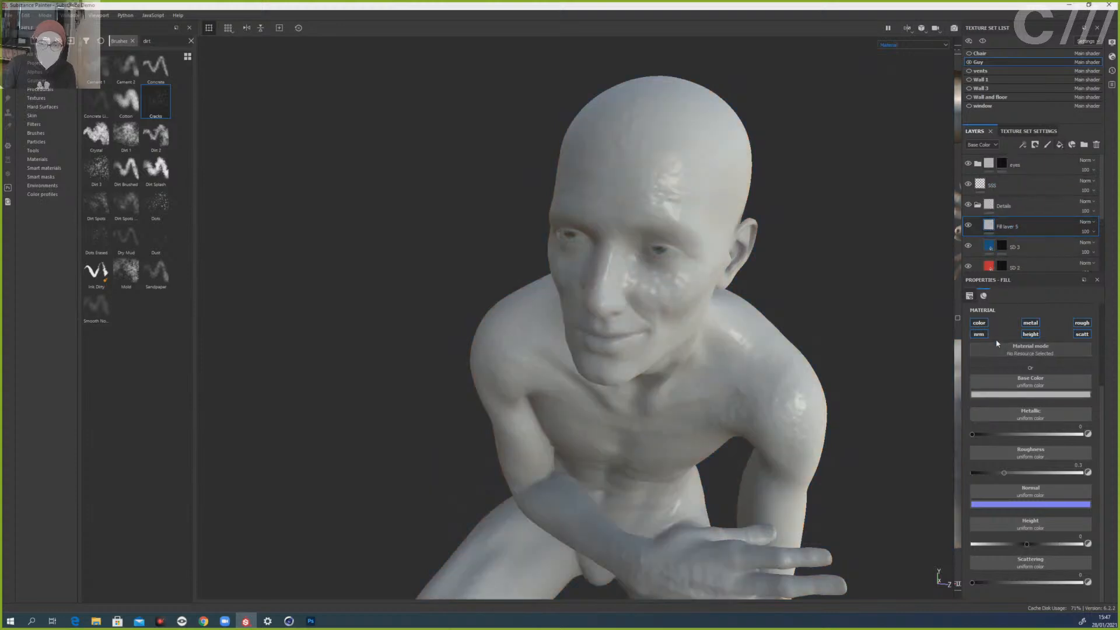
{"action": "left_click", "coordinate": [983, 326]}
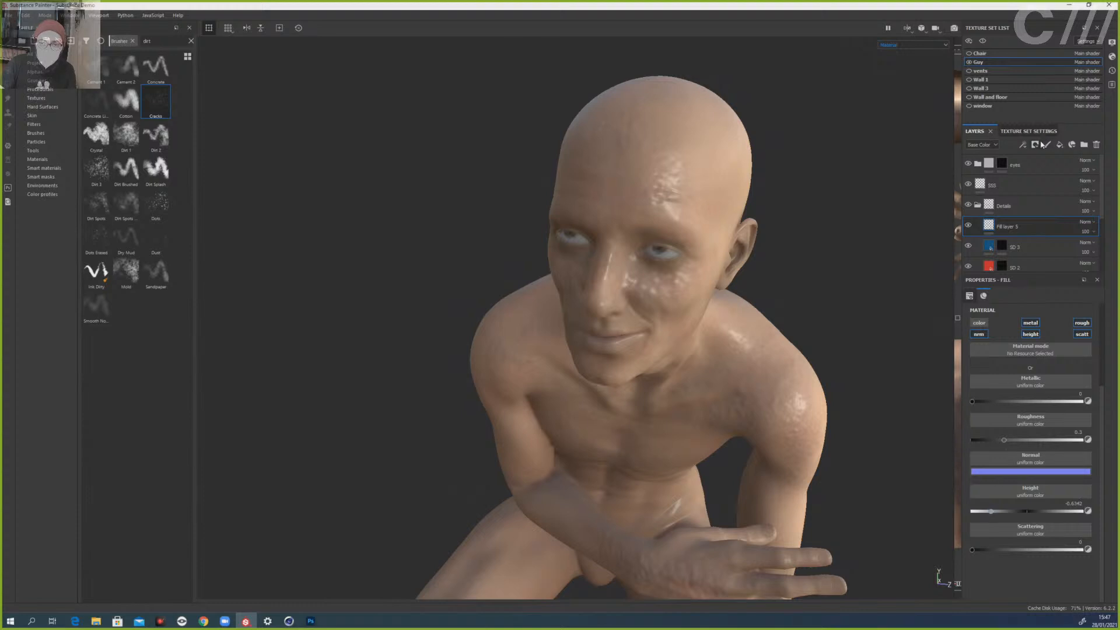
{"action": "left_click", "coordinate": [1035, 144]}
{"action": "left_click", "coordinate": [1044, 166]}
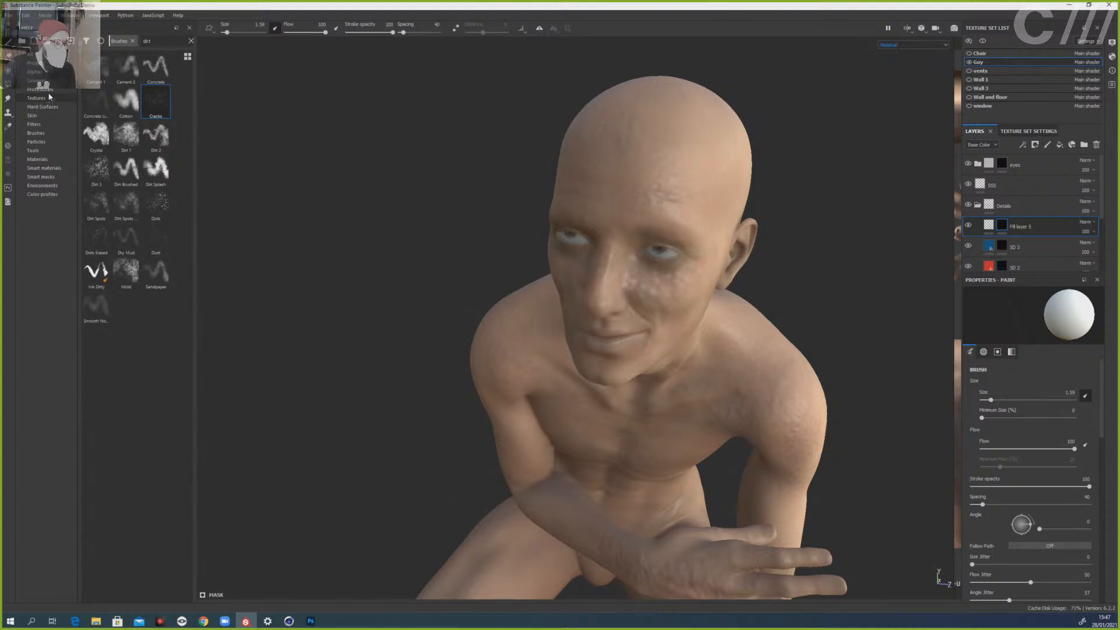
- Find a Kyle Brush Presets alpha with scattered short curved strokes in the alpha library and apply it to the mask brush
{"action": "left_click", "coordinate": [41, 72]}
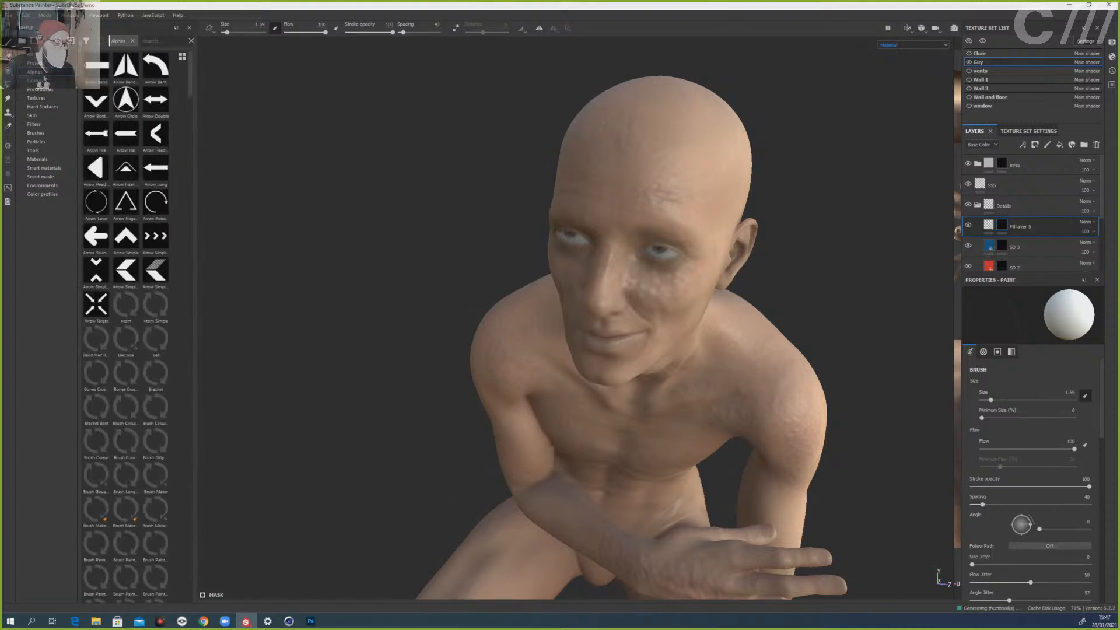
{"action": "scroll", "coordinate": [118, 222], "scroll_direction": "down", "scroll_amount": 5}
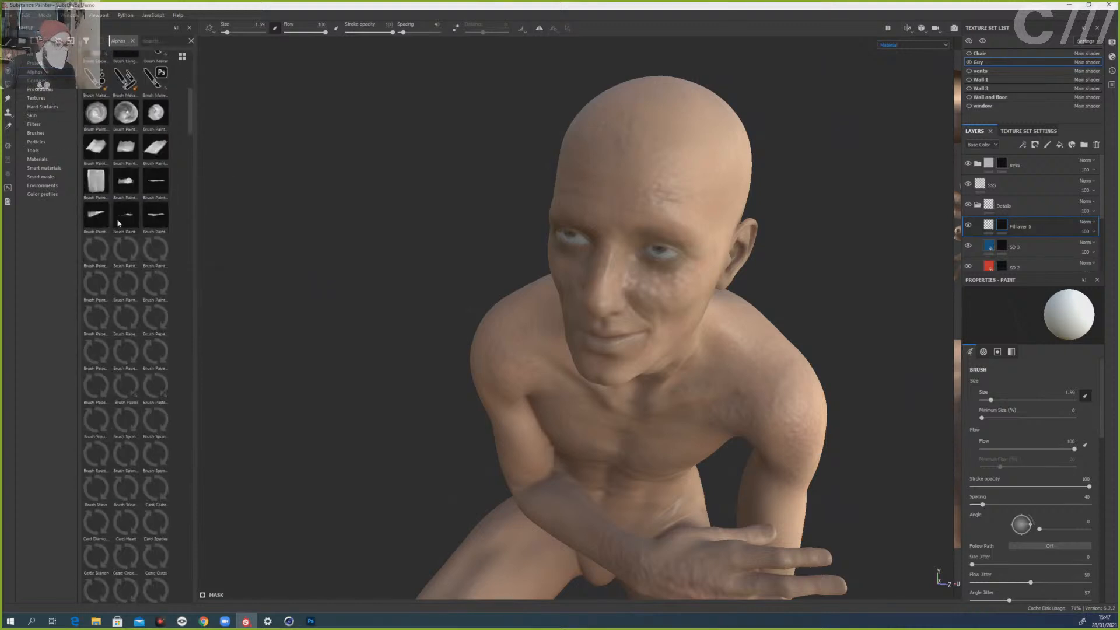
{"action": "scroll", "coordinate": [119, 221], "scroll_direction": "down", "scroll_amount": 5}
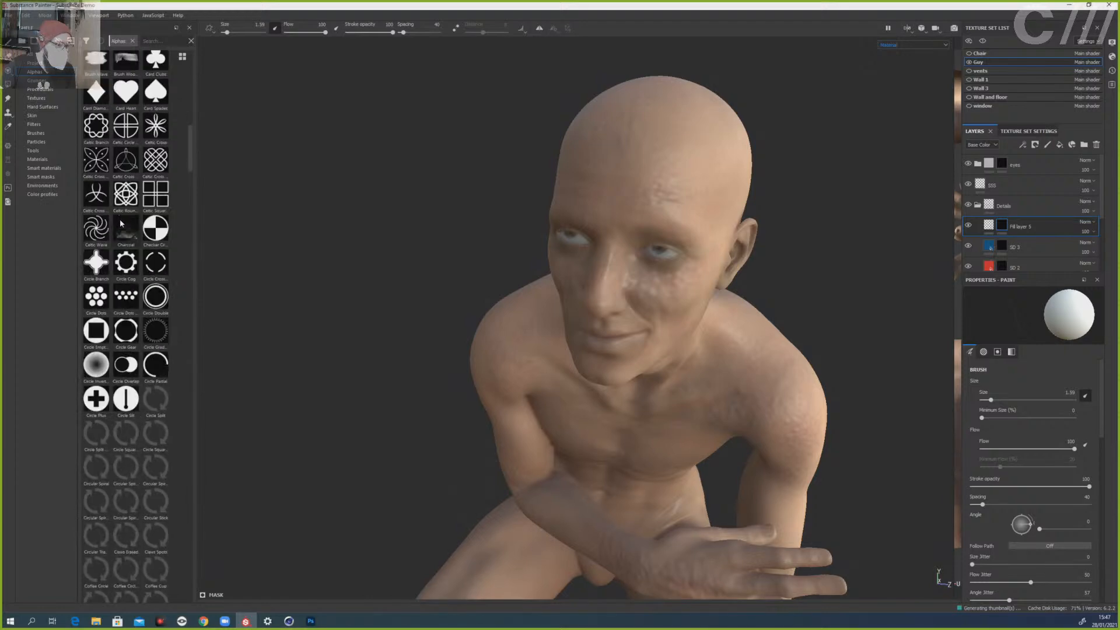
{"action": "scroll", "coordinate": [121, 219], "scroll_direction": "down", "scroll_amount": 3}
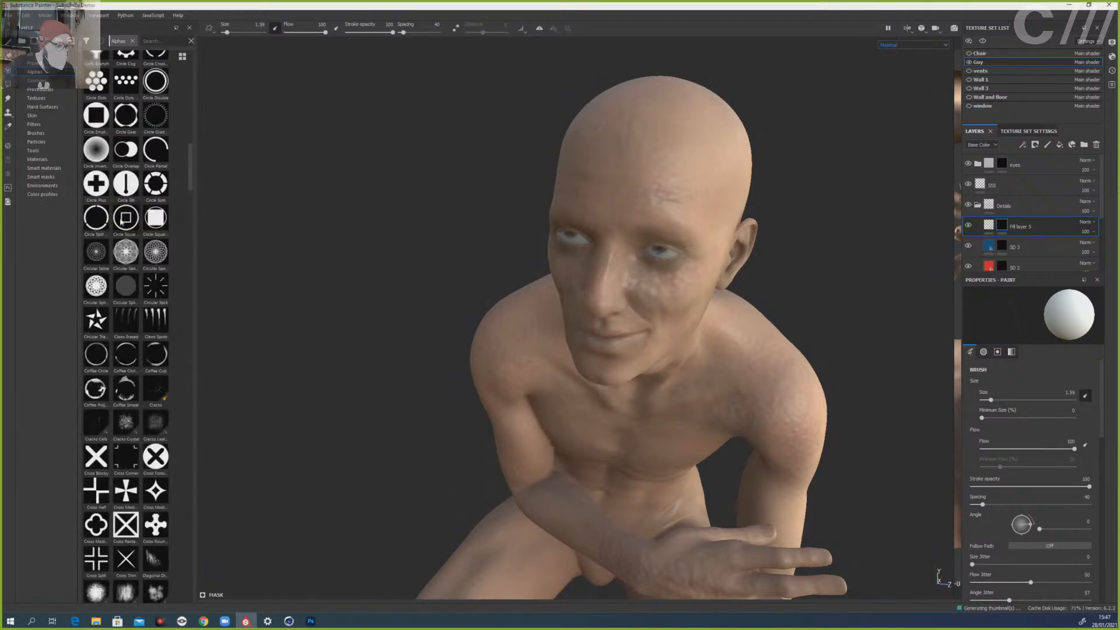
{"action": "scroll", "coordinate": [131, 390], "scroll_direction": "down", "scroll_amount": 4}
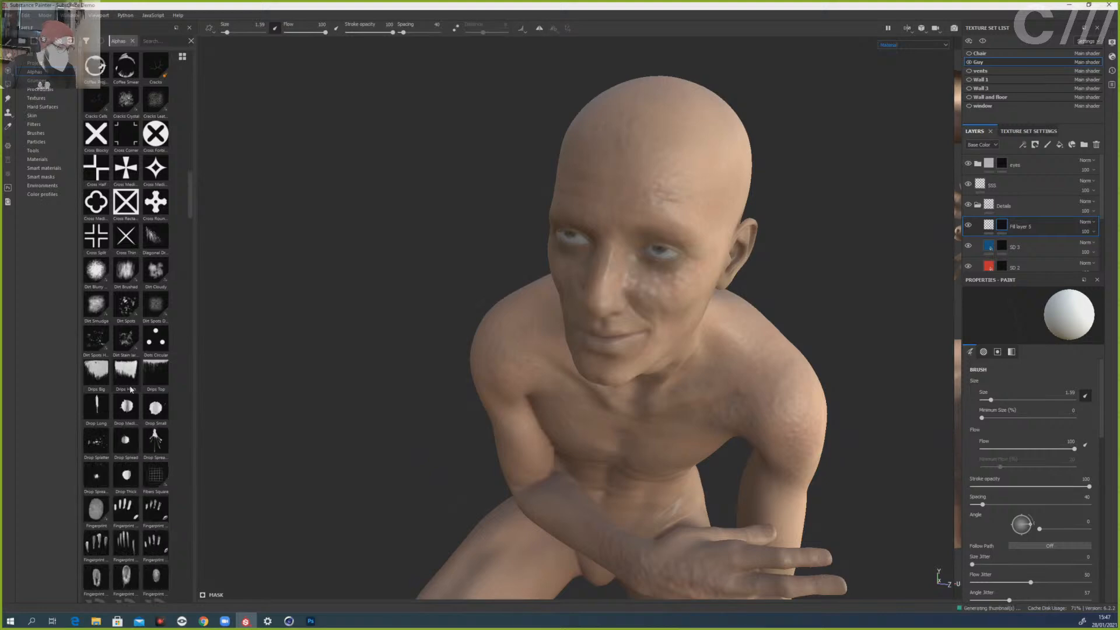
{"action": "scroll", "coordinate": [111, 399], "scroll_direction": "down", "scroll_amount": 4}
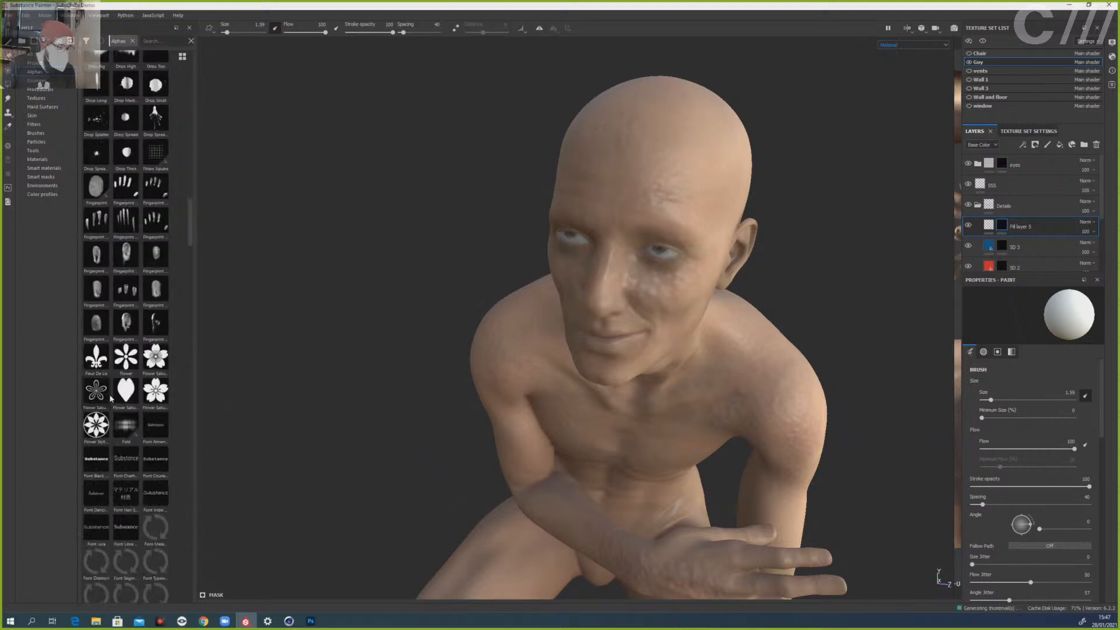
{"action": "scroll", "coordinate": [113, 372], "scroll_direction": "down", "scroll_amount": 8}
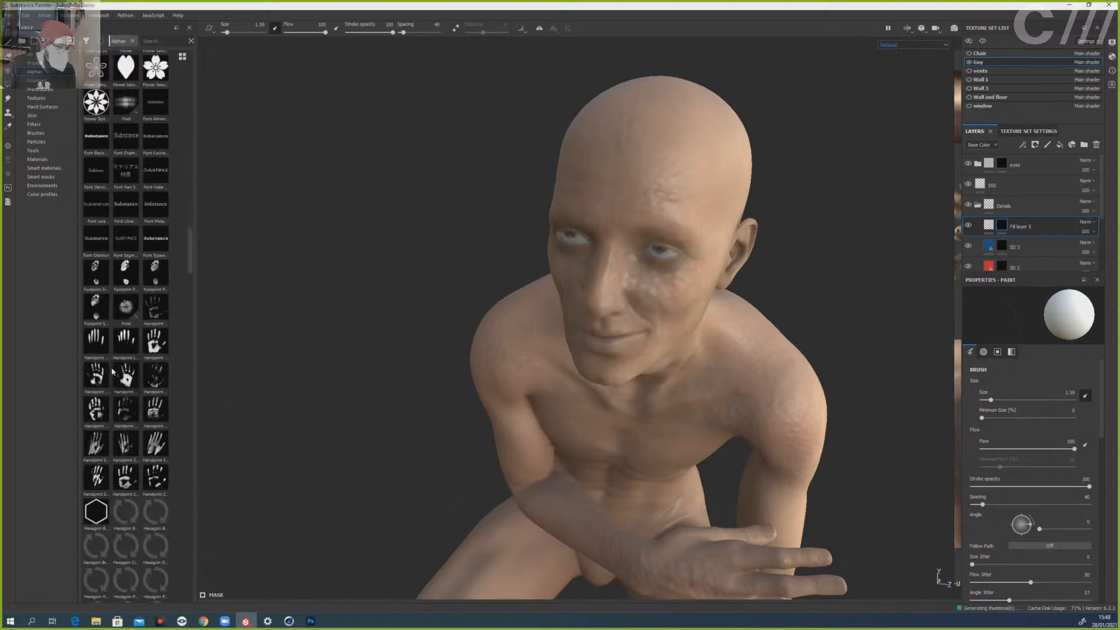
{"action": "scroll", "coordinate": [114, 385], "scroll_direction": "down", "scroll_amount": 3}
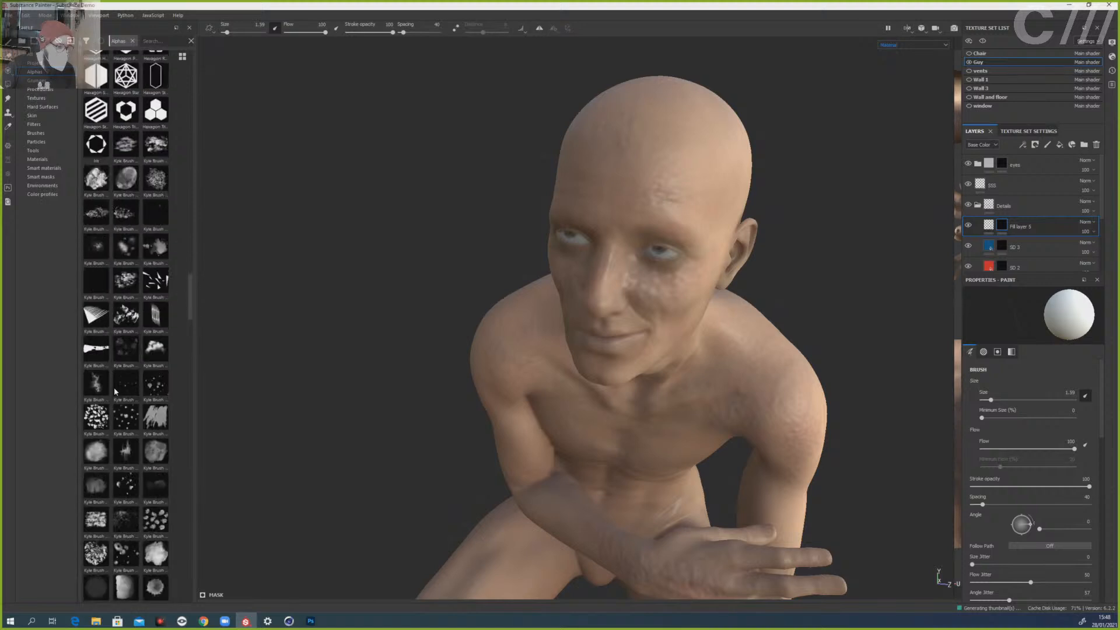
{"action": "scroll", "coordinate": [123, 399], "scroll_direction": "down", "scroll_amount": 3}
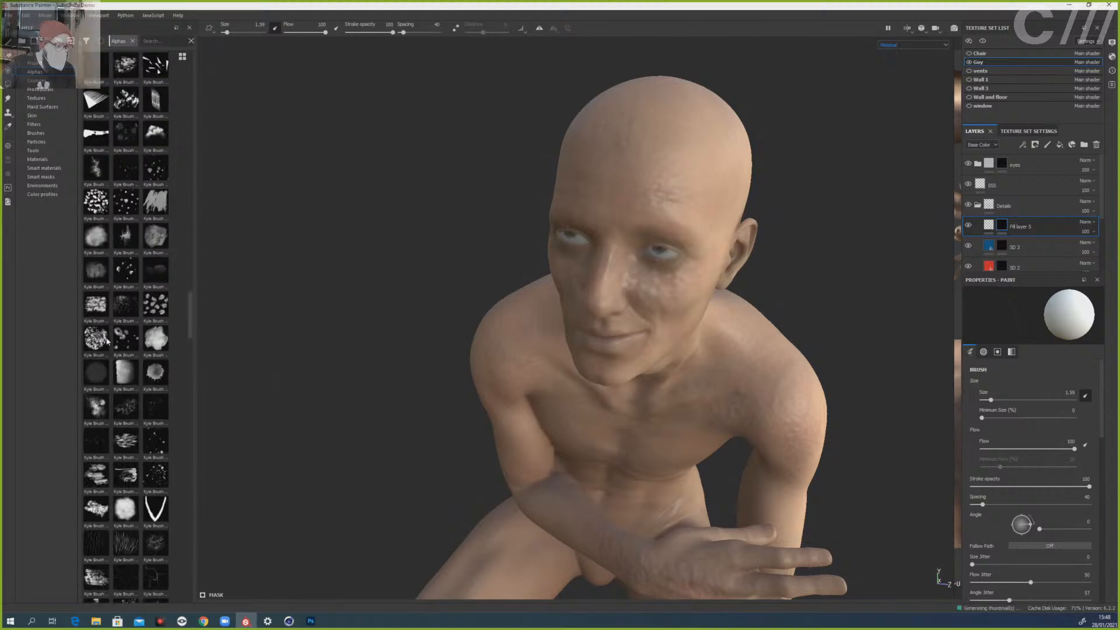
{"action": "scroll", "coordinate": [107, 350], "scroll_direction": "down", "scroll_amount": 2}
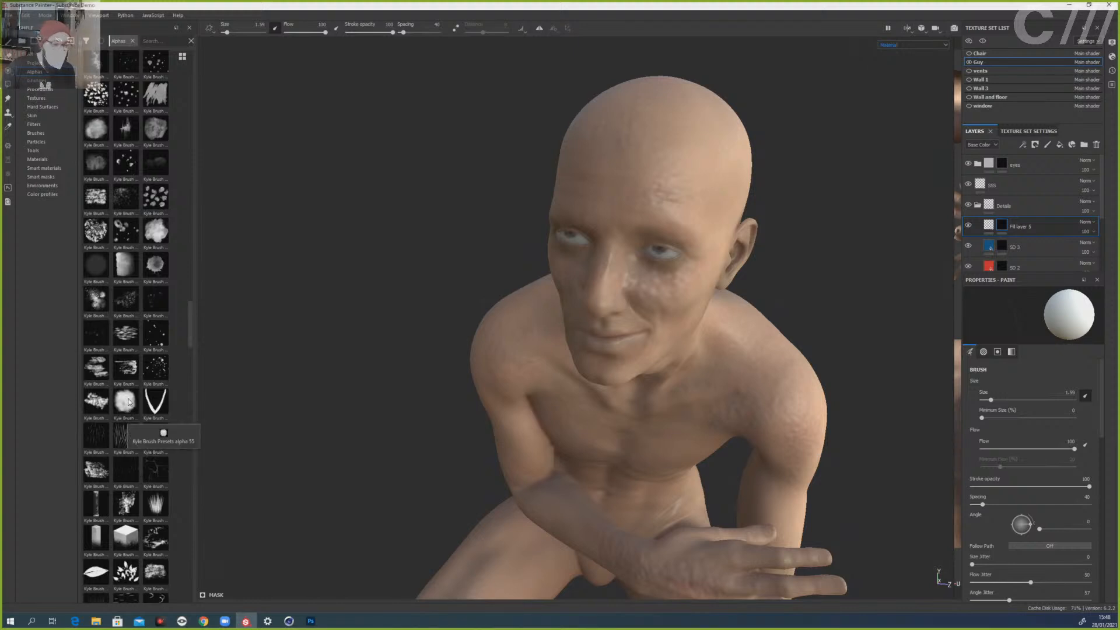
{"action": "scroll", "coordinate": [129, 400], "scroll_direction": "down", "scroll_amount": 6}
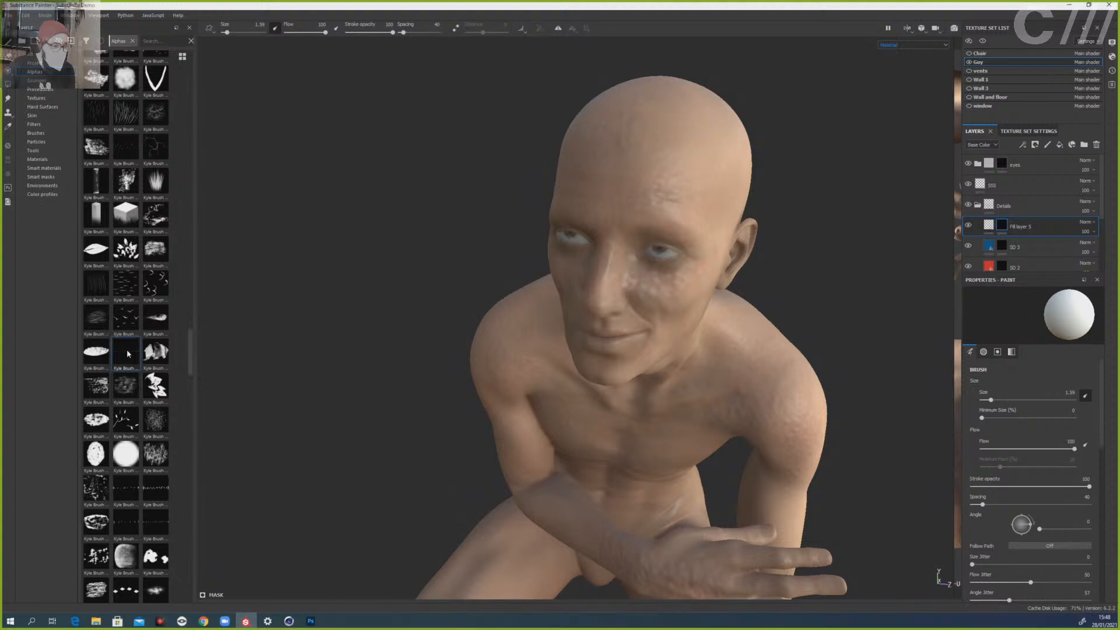
{"action": "mouse_move", "coordinate": [129, 289]}
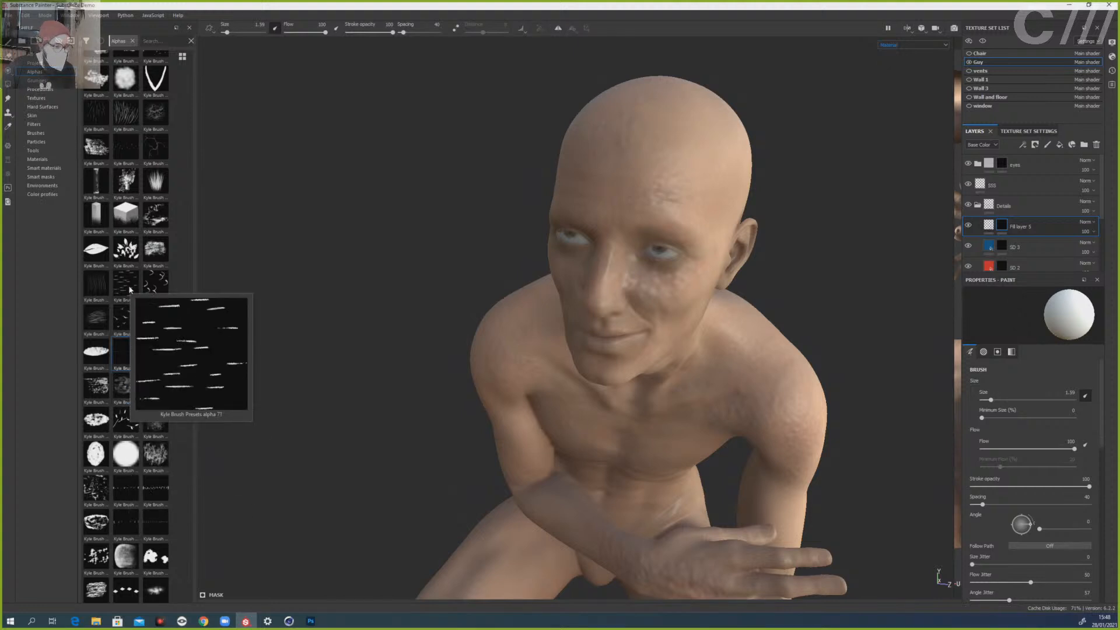
{"action": "scroll", "coordinate": [130, 290], "scroll_direction": "down", "scroll_amount": 5}
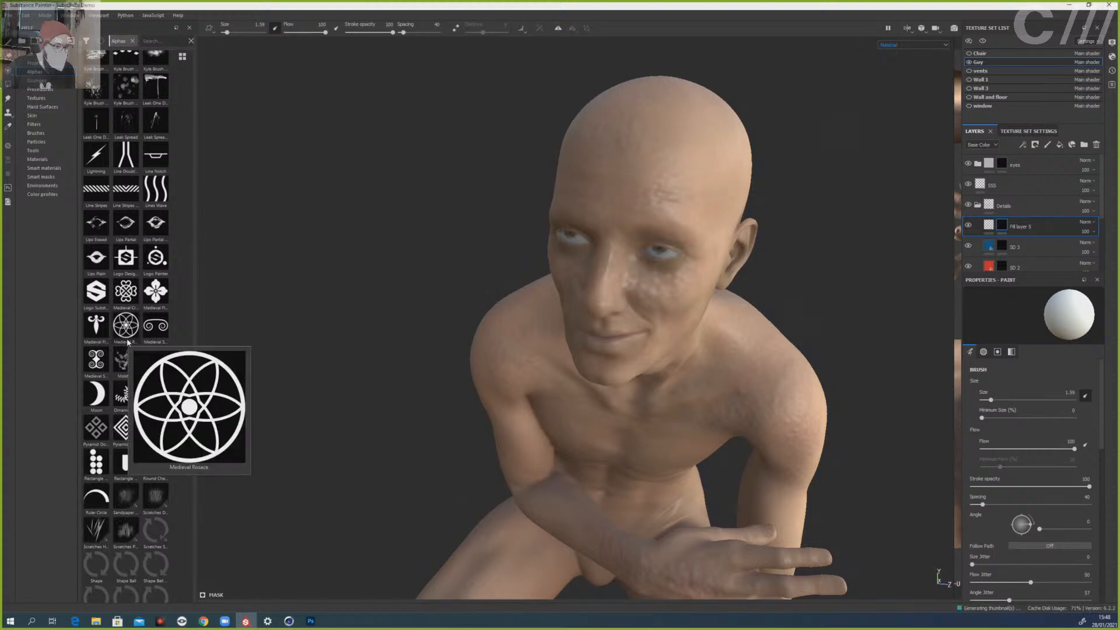
{"action": "scroll", "coordinate": [128, 341], "scroll_direction": "up", "scroll_amount": 5}
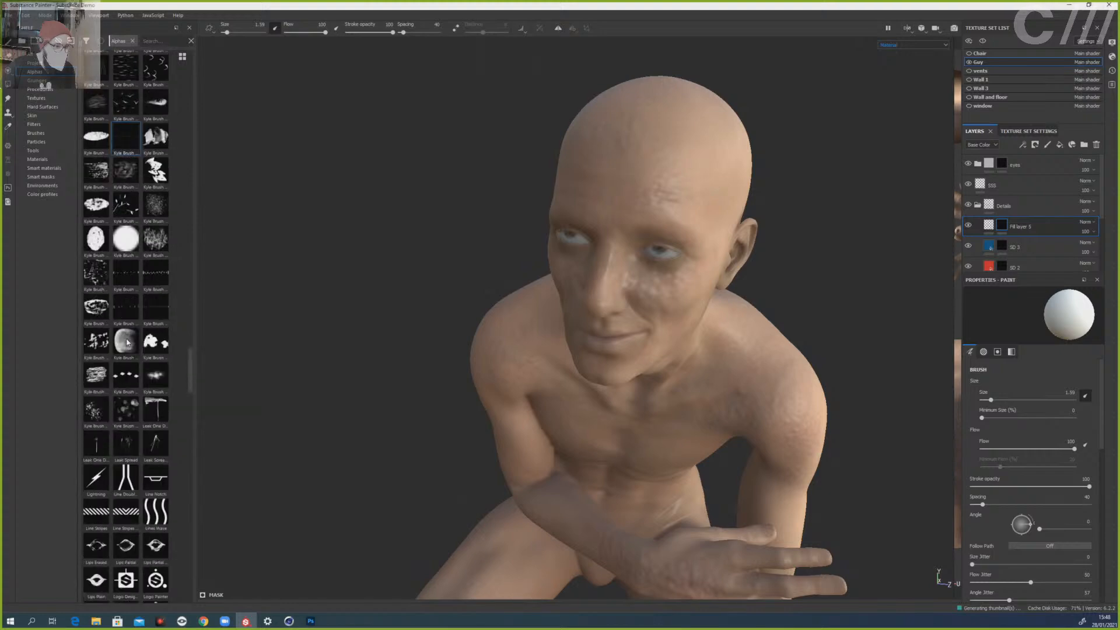
{"action": "left_click", "coordinate": [127, 100]}
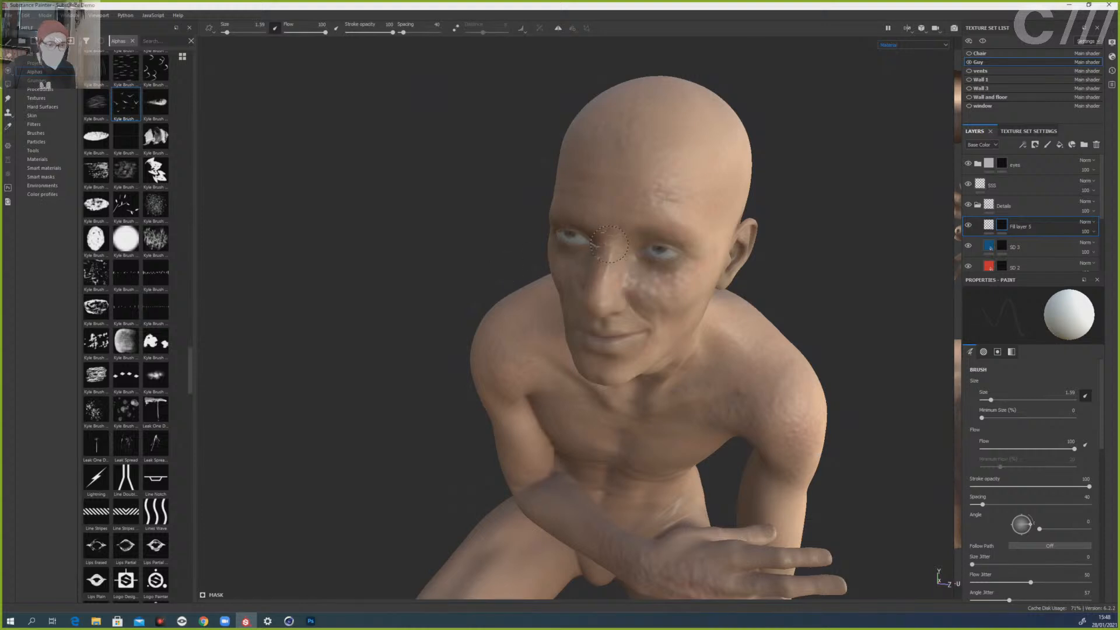
- Enlarge the mask brush to about 4.48, switch it to Kyle Brush Presets alpha 77 and try it over the eye area
{"action": "scroll", "coordinate": [659, 247], "scroll_direction": "down", "scroll_amount": 2}
{"action": "scroll", "coordinate": [659, 247], "scroll_direction": "up", "scroll_amount": 3}
{"action": "scroll", "coordinate": [660, 247], "scroll_direction": "down", "scroll_amount": 3}
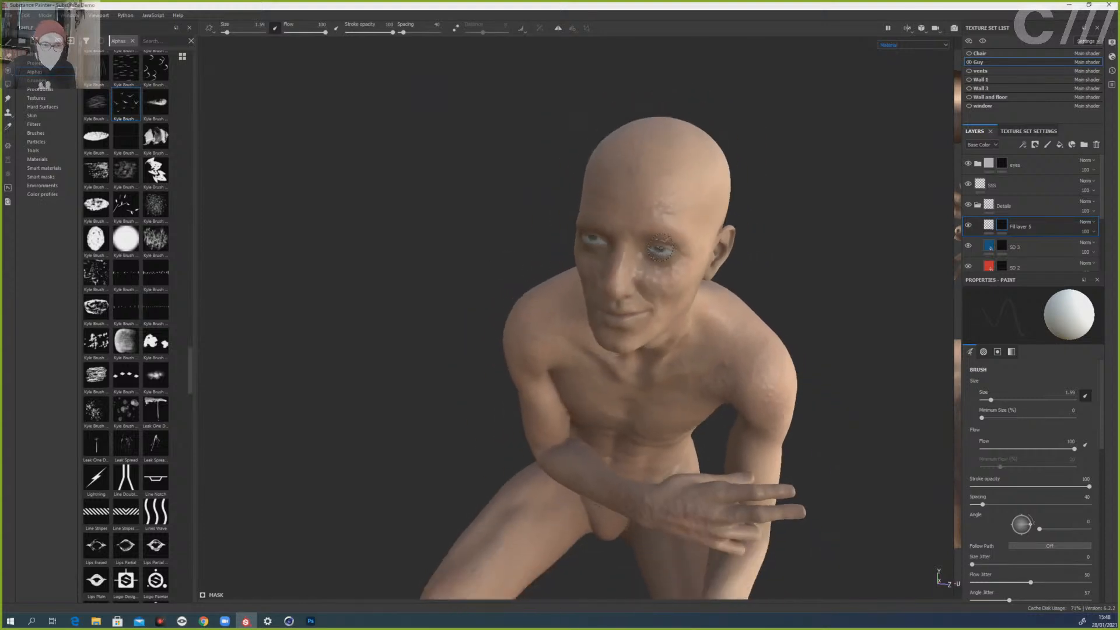
{"action": "scroll", "coordinate": [661, 248], "scroll_direction": "up", "scroll_amount": 3}
{"action": "right_click_drag", "start_coordinate": [661, 248], "coordinate": [664, 247], "text": "ctrl"}
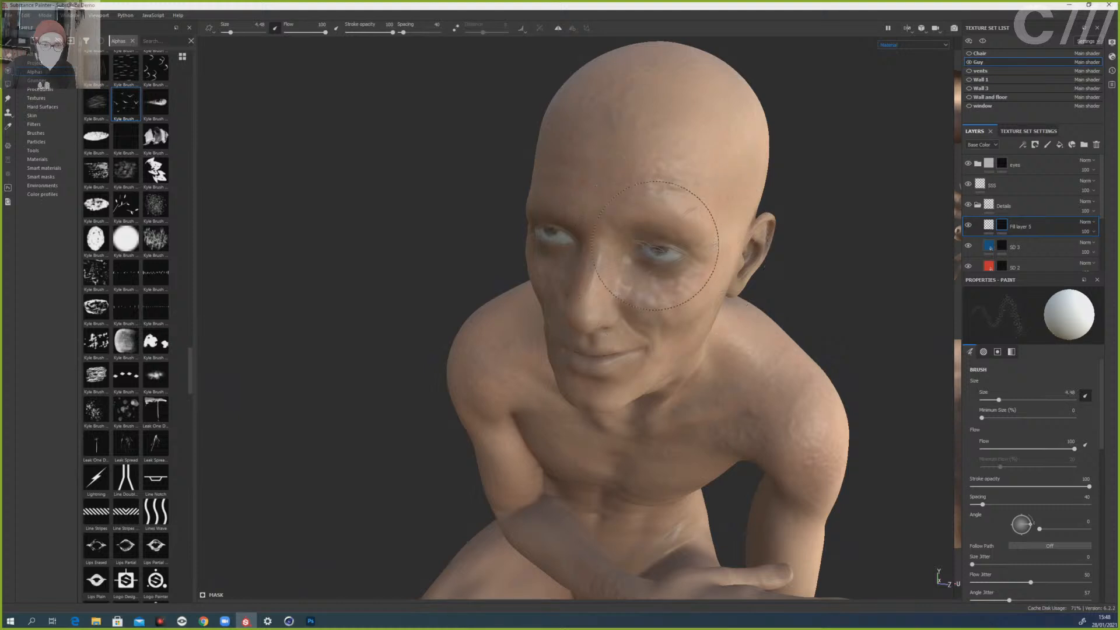
{"action": "left_click", "coordinate": [127, 71]}
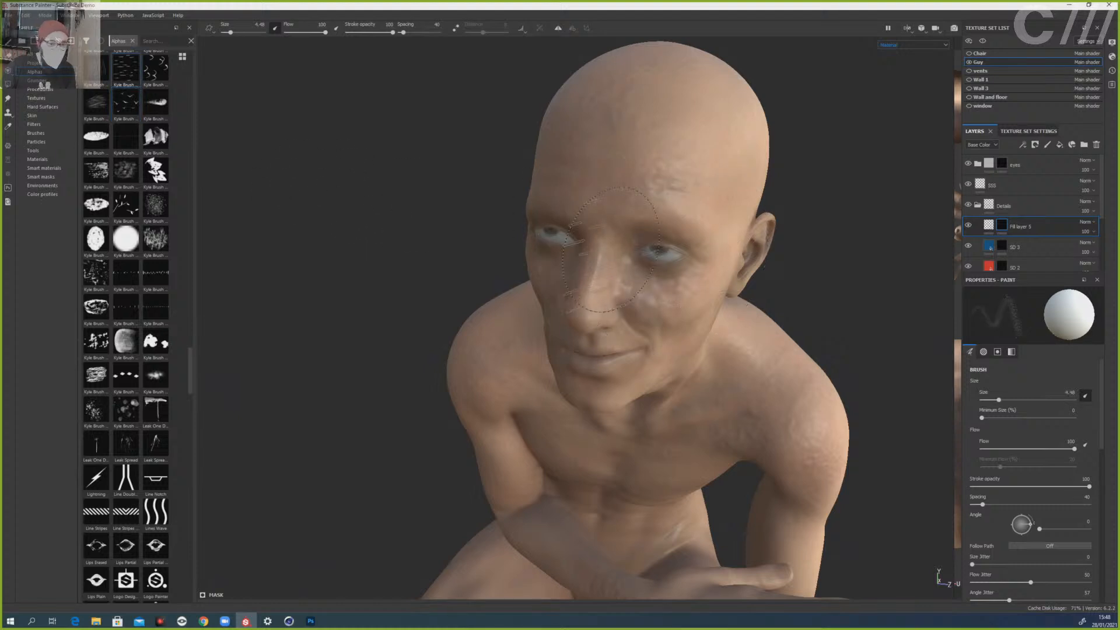
{"action": "scroll", "coordinate": [672, 251], "scroll_direction": "down", "scroll_amount": 1}
{"action": "scroll", "coordinate": [672, 250], "scroll_direction": "up", "scroll_amount": 2}
{"action": "right_click_drag", "start_coordinate": [677, 251], "coordinate": [677, 251], "text": "ctrl"}
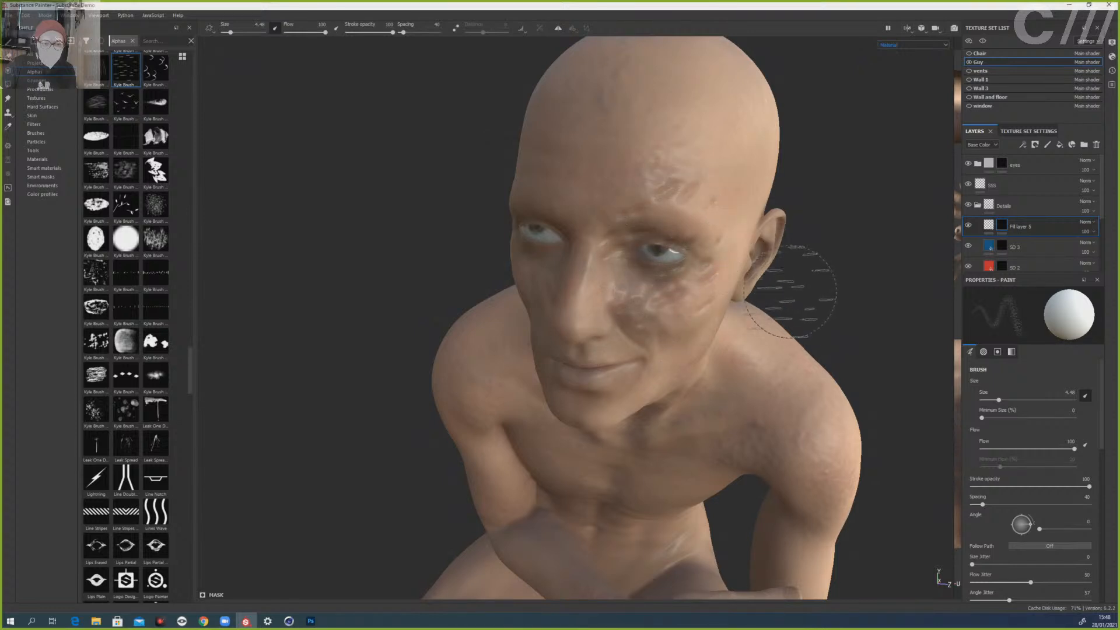
- Enlarge the mask brush to about 15 and rotate its angle so the alpha's dashes run vertically
{"action": "scroll", "coordinate": [782, 291], "scroll_direction": "down", "scroll_amount": 4}
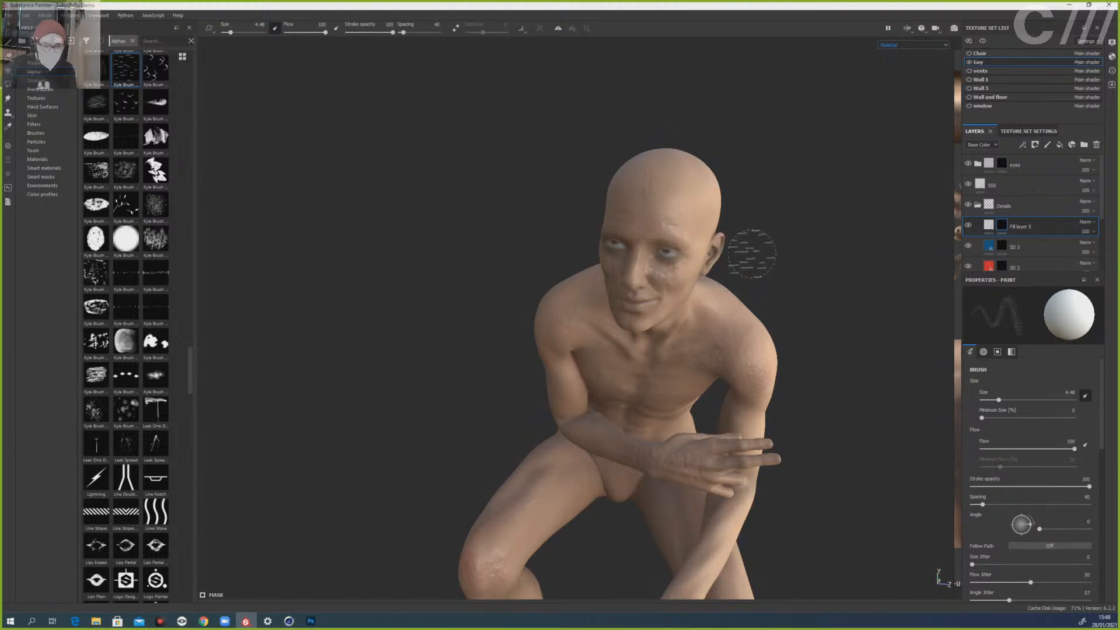
{"action": "key", "text": "ctrl"}
{"action": "mouse_move", "coordinate": [765, 253]}
{"action": "right_mouse_down", "text": "ctrl"}
{"action": "mouse_move", "coordinate": [875, 252]}
{"action": "mouse_move", "coordinate": [805, 252]}
{"action": "right_mouse_up", "text": "ctrl"}
{"action": "left_click_drag", "start_coordinate": [766, 252], "coordinate": [765, 195], "text": "ctrl"}
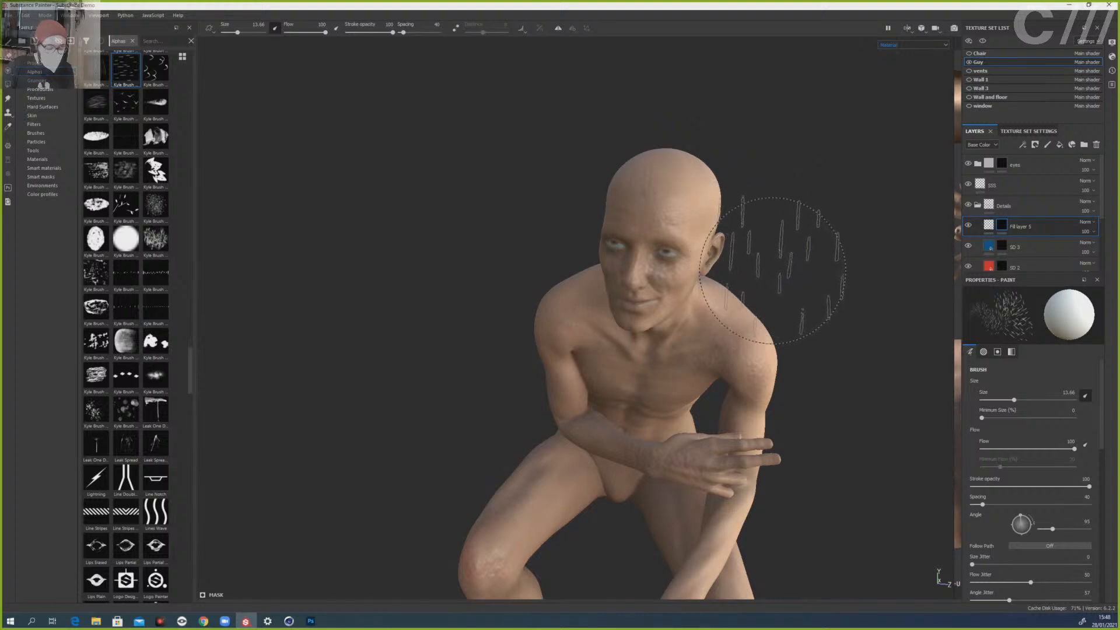
{"action": "key", "text": "ctrl"}
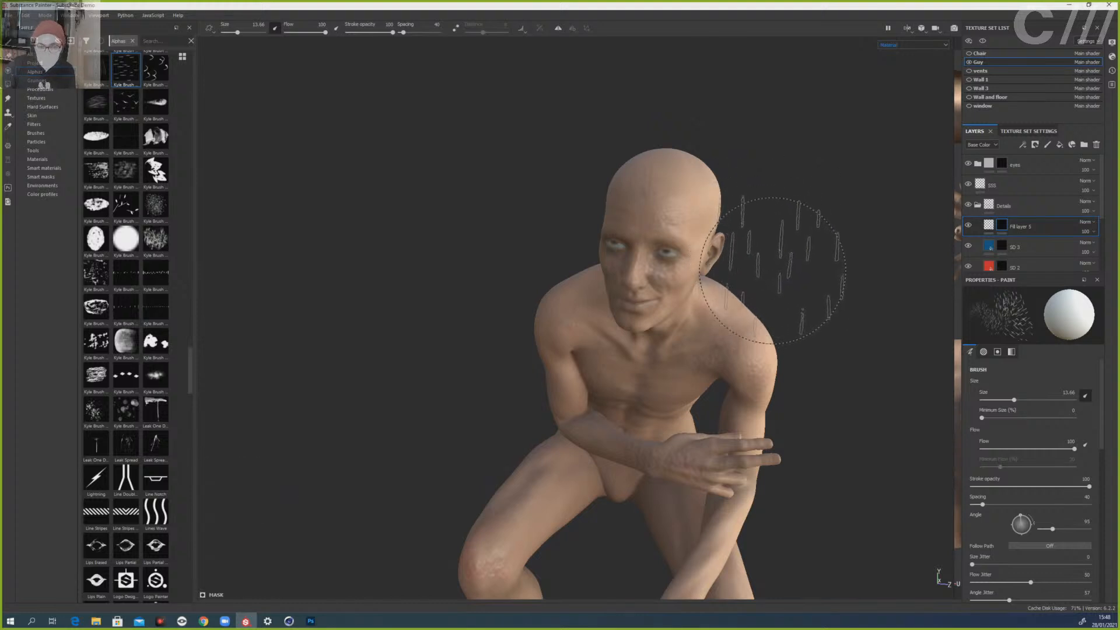
{"action": "mouse_move", "coordinate": [773, 270]}
{"action": "right_mouse_down", "text": "ctrl"}
{"action": "mouse_move", "coordinate": [796, 271]}
{"action": "mouse_move", "coordinate": [771, 270]}
{"action": "right_mouse_up", "text": "ctrl"}
{"action": "mouse_move", "coordinate": [771, 271]}
{"action": "left_mouse_down", "text": "ctrl"}
{"action": "mouse_move", "coordinate": [784, 275]}
{"action": "mouse_move", "coordinate": [787, 248]}
{"action": "mouse_move", "coordinate": [777, 244]}
{"action": "left_mouse_up", "text": "ctrl"}
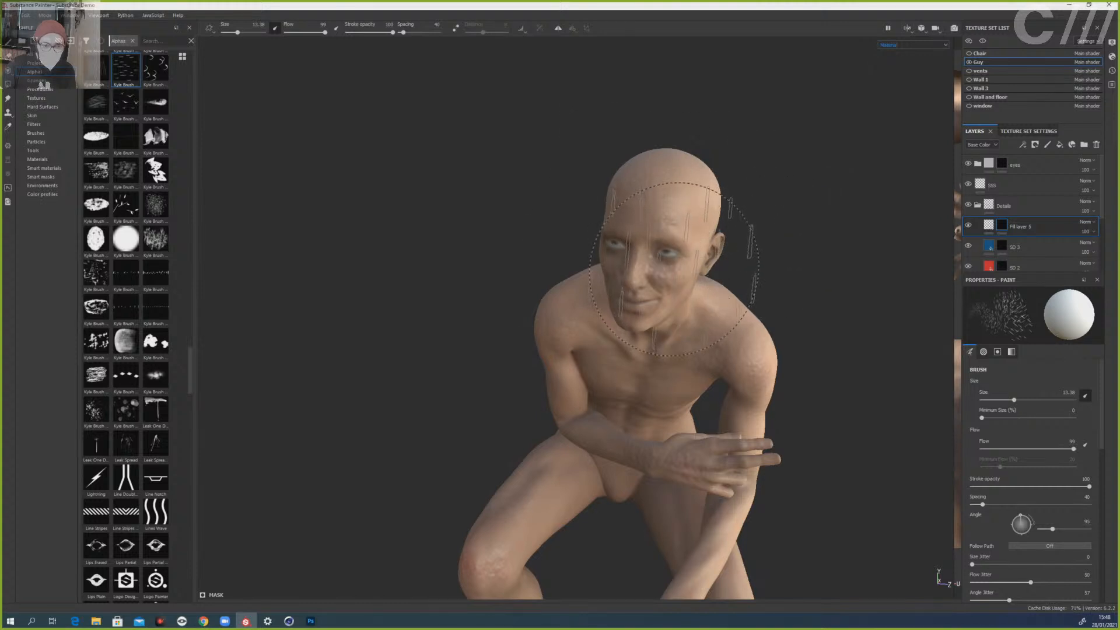
- Reduce the mask brush to about 9.3 and stamp scratch-like marks on the forehead, temple and cheek
{"action": "mouse_move", "coordinate": [674, 269]}
{"action": "right_mouse_down", "text": "ctrl"}
{"action": "mouse_move", "coordinate": [624, 269]}
{"action": "mouse_move", "coordinate": [702, 260]}
{"action": "right_mouse_up", "text": "ctrl"}
{"action": "scroll", "coordinate": [666, 274], "scroll_direction": "up", "scroll_amount": 1}
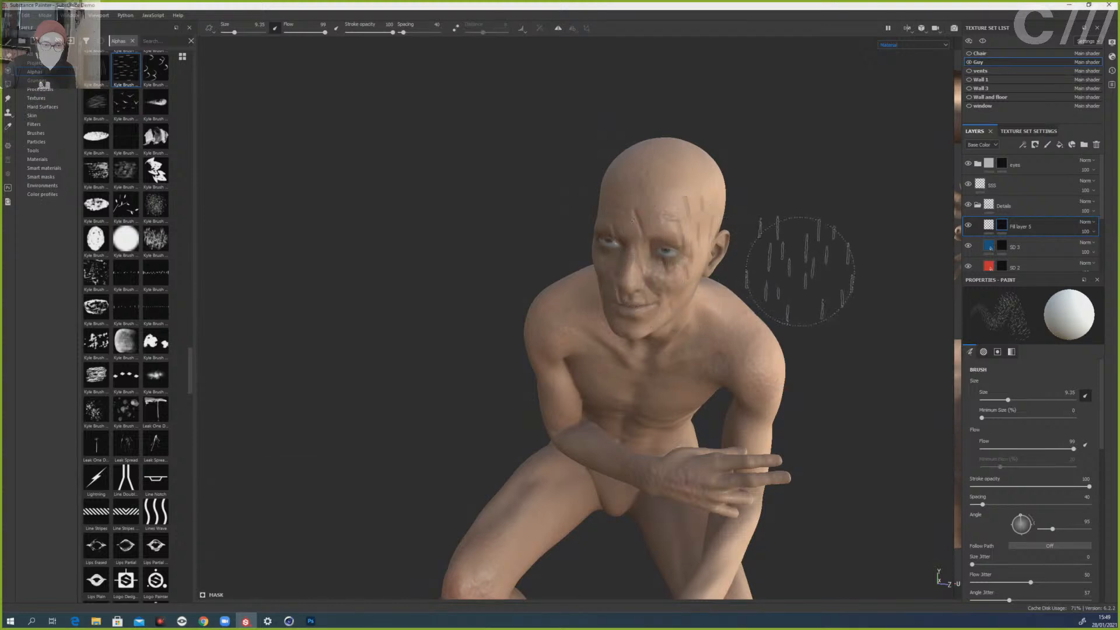
{"action": "scroll", "coordinate": [693, 261], "scroll_direction": "up", "scroll_amount": 3}
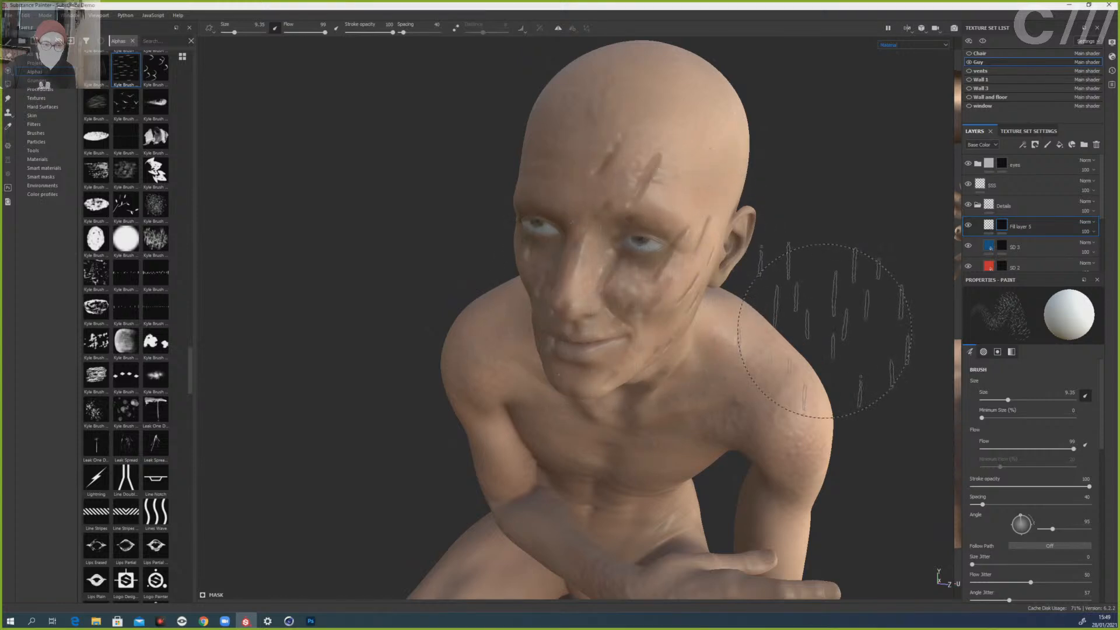
{"action": "left_click", "coordinate": [674, 276]}
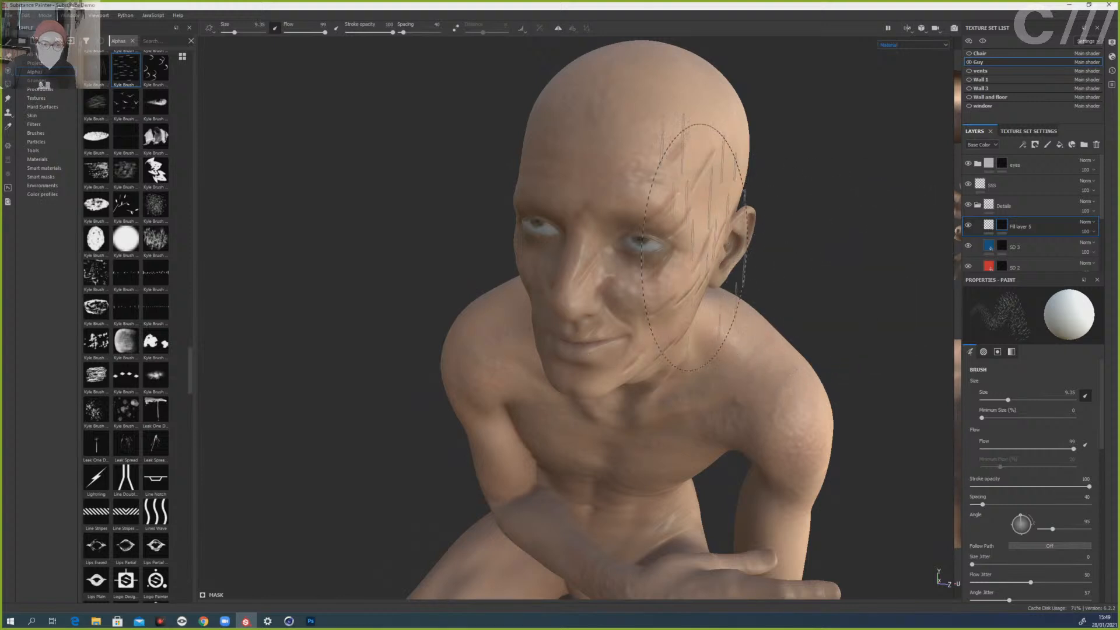
- Switch the mask brush to the Basic Hard pressure variant at size about 3.11, invert it to black and erase scratch marks on the temple
{"action": "scroll", "coordinate": [771, 280], "scroll_direction": "up", "scroll_amount": 2}
{"action": "scroll", "coordinate": [776, 277], "scroll_direction": "down", "scroll_amount": 3}
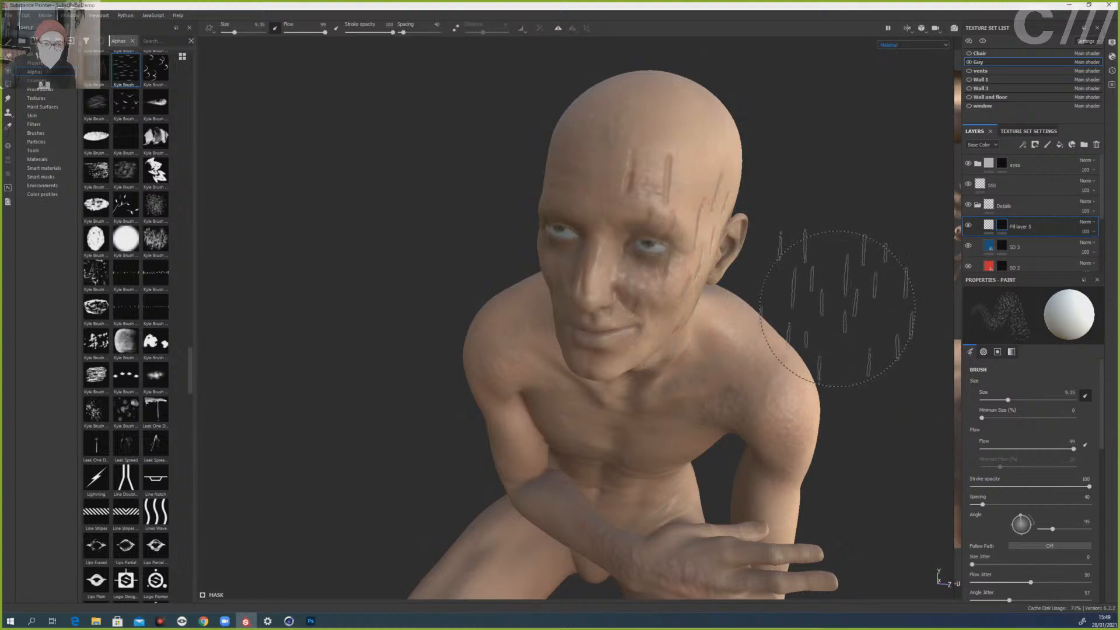
{"action": "scroll", "coordinate": [824, 294], "scroll_direction": "down", "scroll_amount": 2}
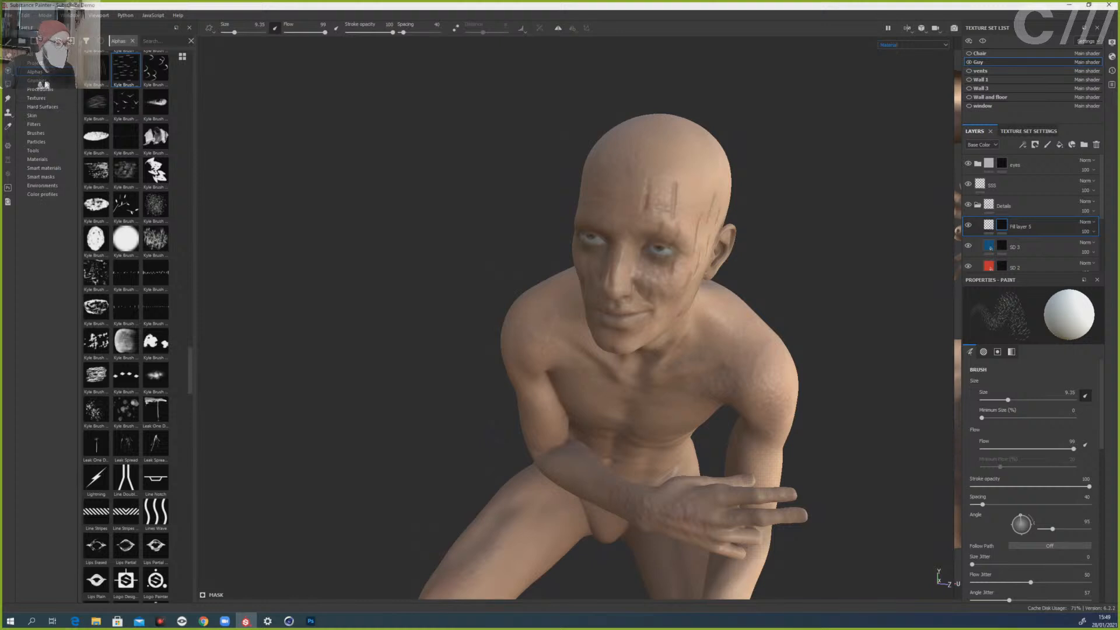
{"action": "left_click", "coordinate": [35, 133]}
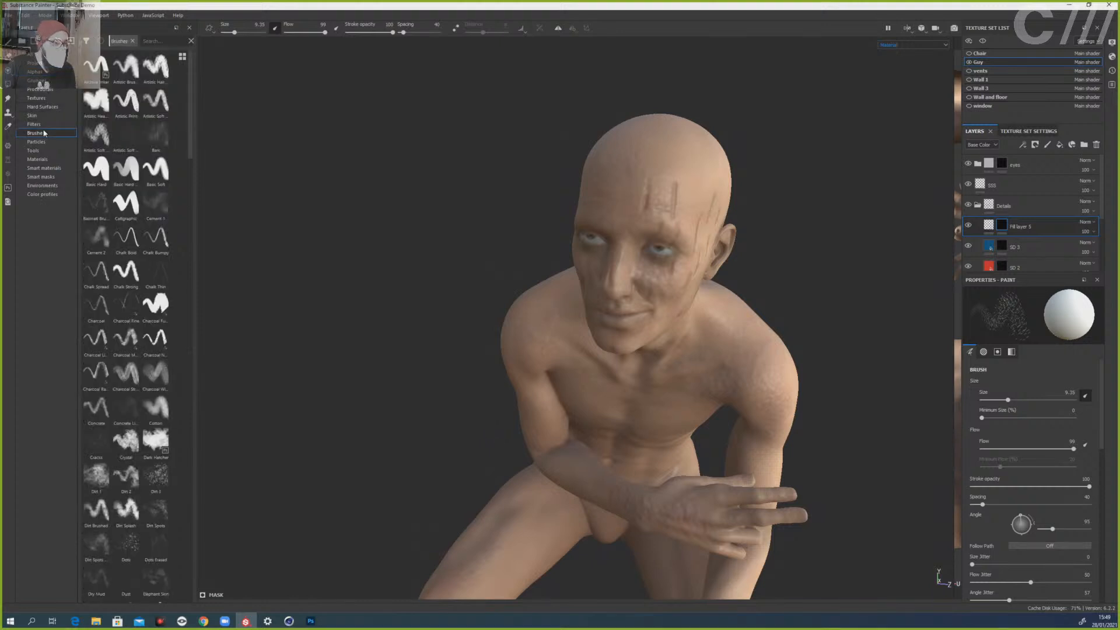
{"action": "left_click", "coordinate": [90, 79]}
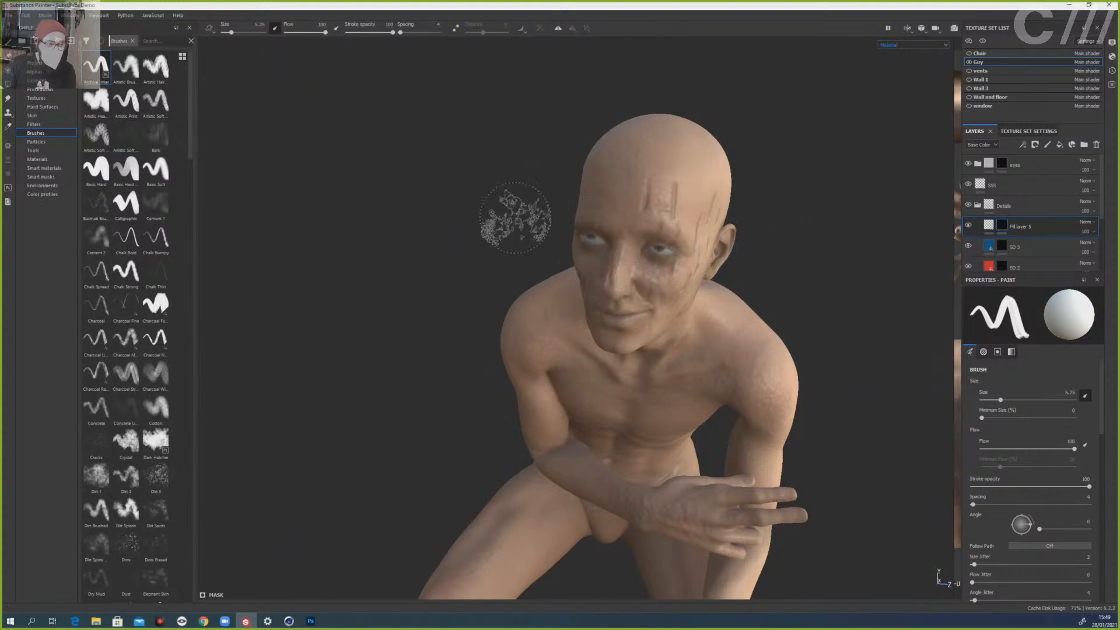
{"action": "left_click", "coordinate": [125, 169]}
{"action": "right_click_drag", "start_coordinate": [688, 237], "coordinate": [633, 237], "text": "ctrl"}
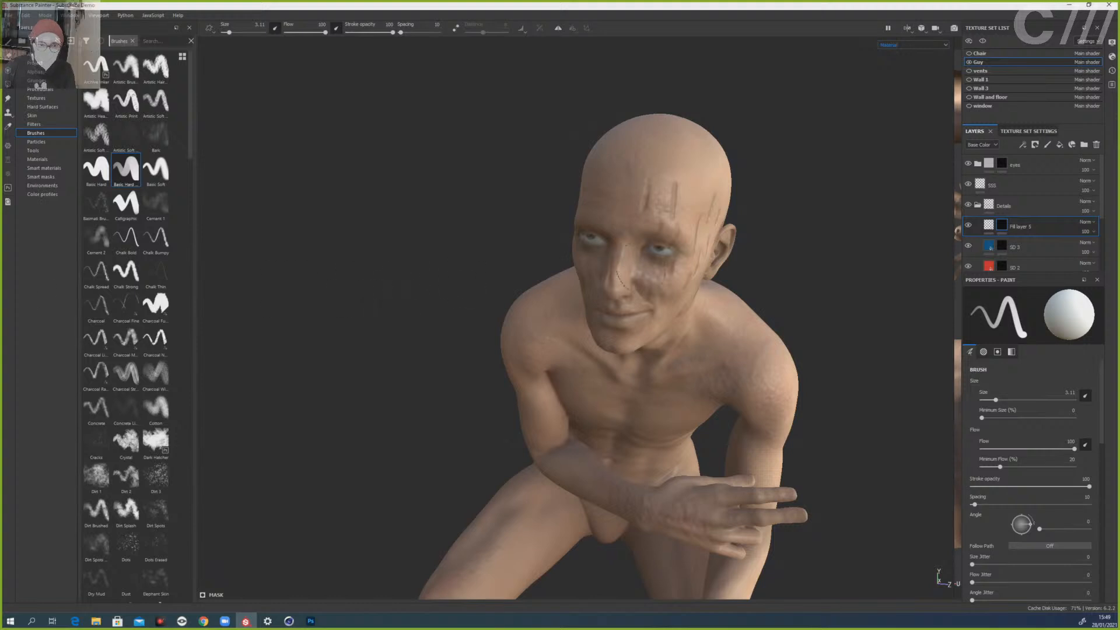
{"action": "left_click_drag", "start_coordinate": [789, 260], "coordinate": [720, 274], "text": "alt"}
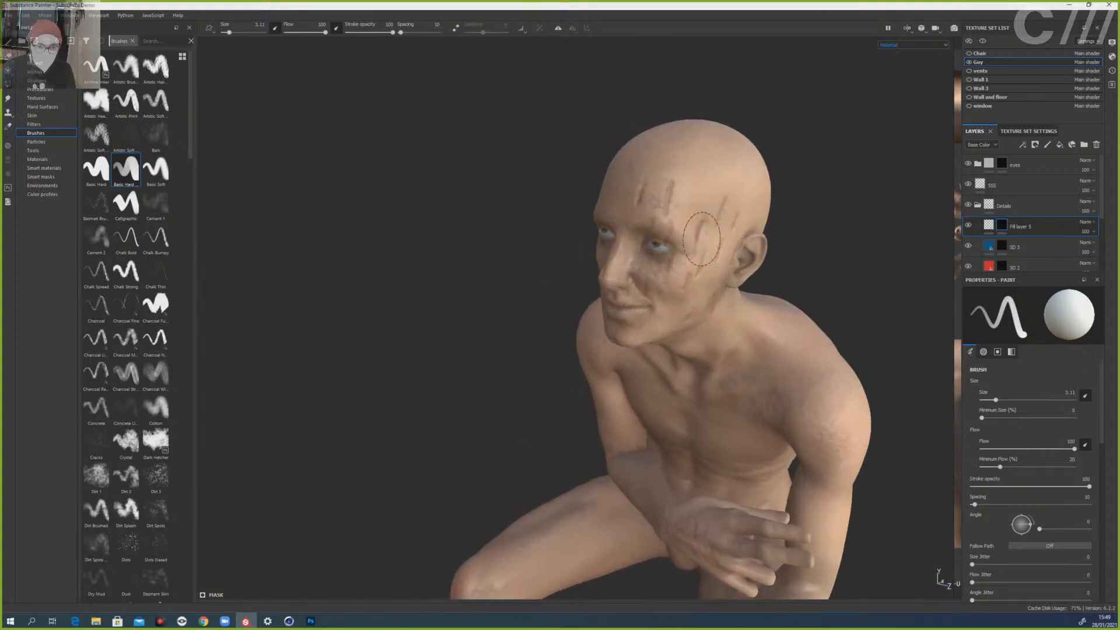
{"action": "key", "text": "x"}
{"action": "left_click_drag", "start_coordinate": [712, 226], "coordinate": [725, 220]}
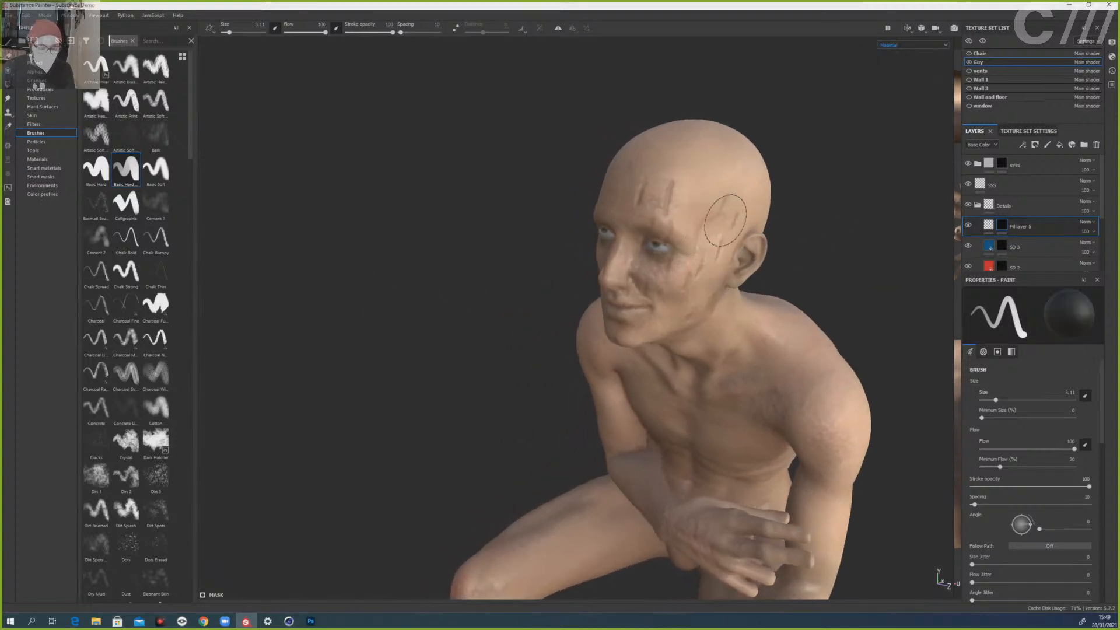
- Reduce the black brush to about 1.35 with spacing 1 and erase surplus scratch marks on the temple, cheek and forehead
{"action": "key", "text": "bracketleft"}
{"action": "key", "text": "bracketleft"}
{"action": "key", "text": "bracketleft"}
{"action": "key", "text": "bracketleft"}
{"action": "key", "text": "bracketleft"}
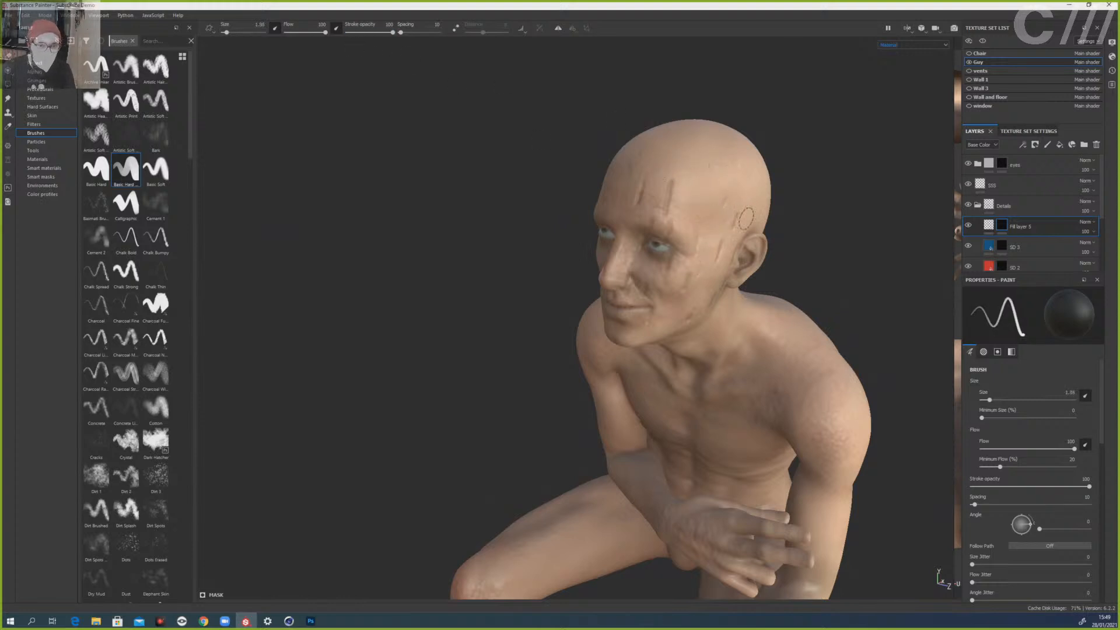
{"action": "left_click_drag", "start_coordinate": [420, 37], "coordinate": [568, 89]}
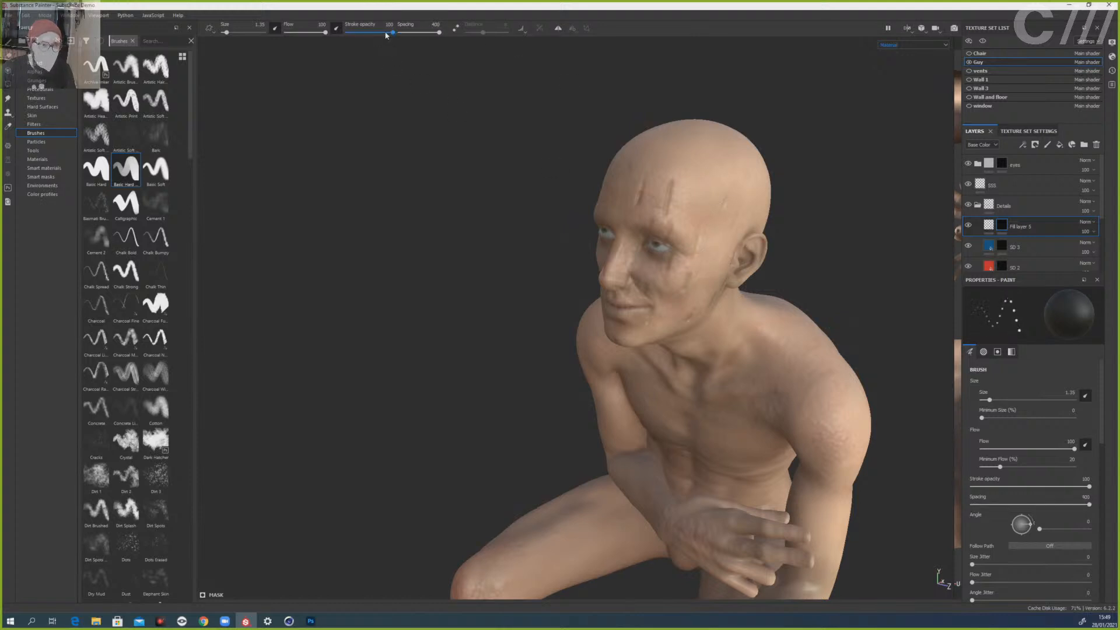
{"action": "left_click_drag", "start_coordinate": [408, 33], "coordinate": [392, 33]}
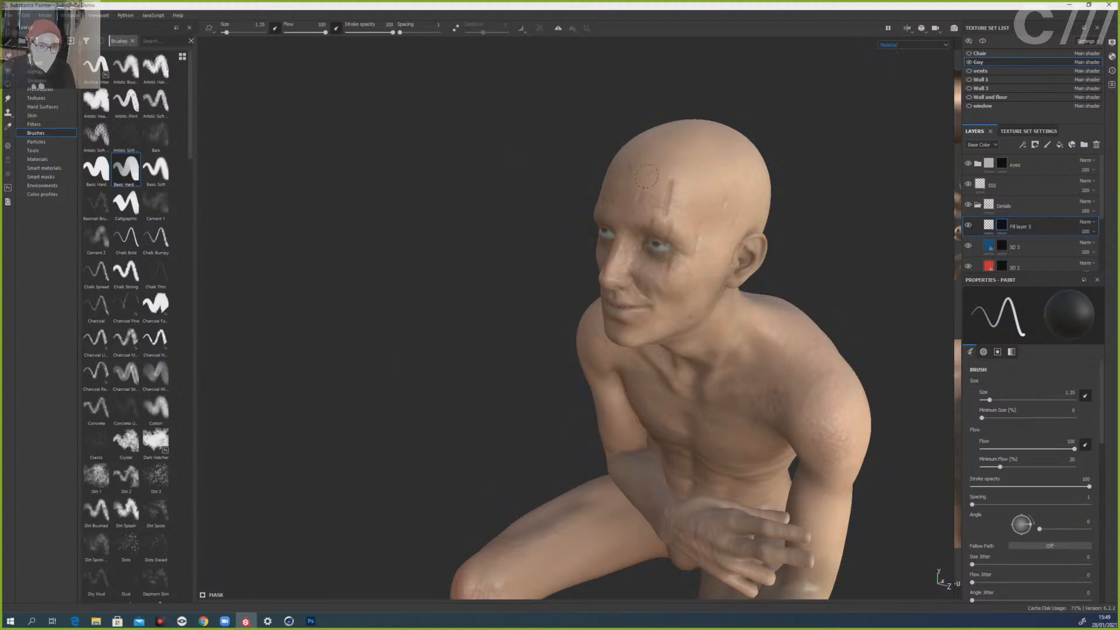
{"action": "left_click_drag", "start_coordinate": [500, 200], "coordinate": [466, 204], "text": "alt"}
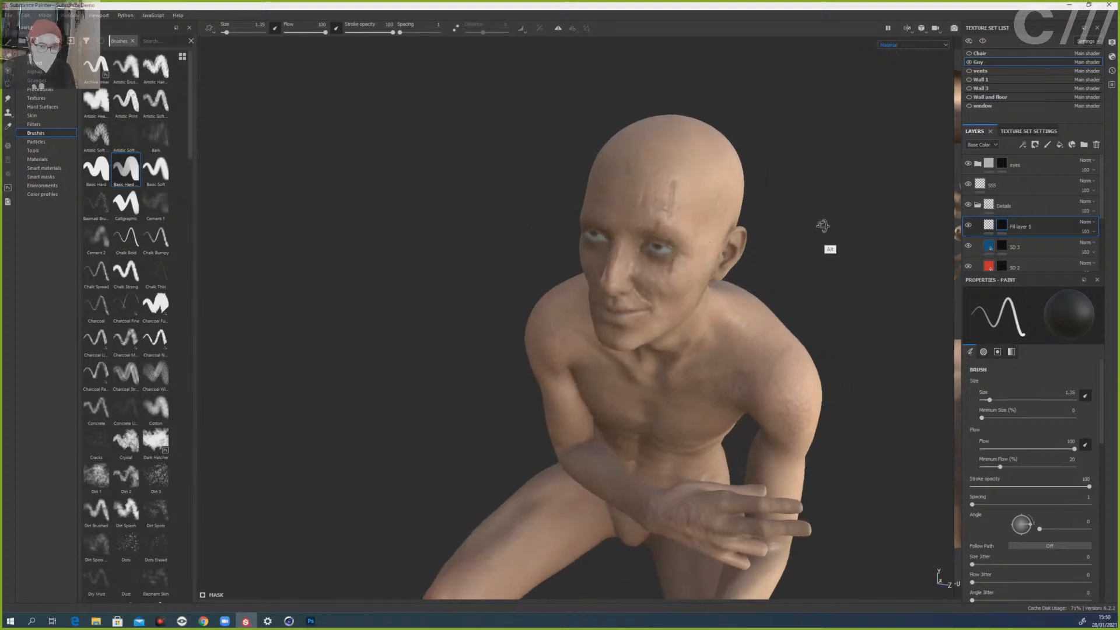
{"action": "mouse_move", "coordinate": [823, 225]}
{"action": "left_mouse_down", "text": "alt"}
{"action": "mouse_move", "coordinate": [665, 196]}
{"action": "mouse_move", "coordinate": [796, 197]}
{"action": "mouse_move", "coordinate": [722, 212]}
{"action": "mouse_move", "coordinate": [755, 190]}
{"action": "left_mouse_up", "text": "alt"}
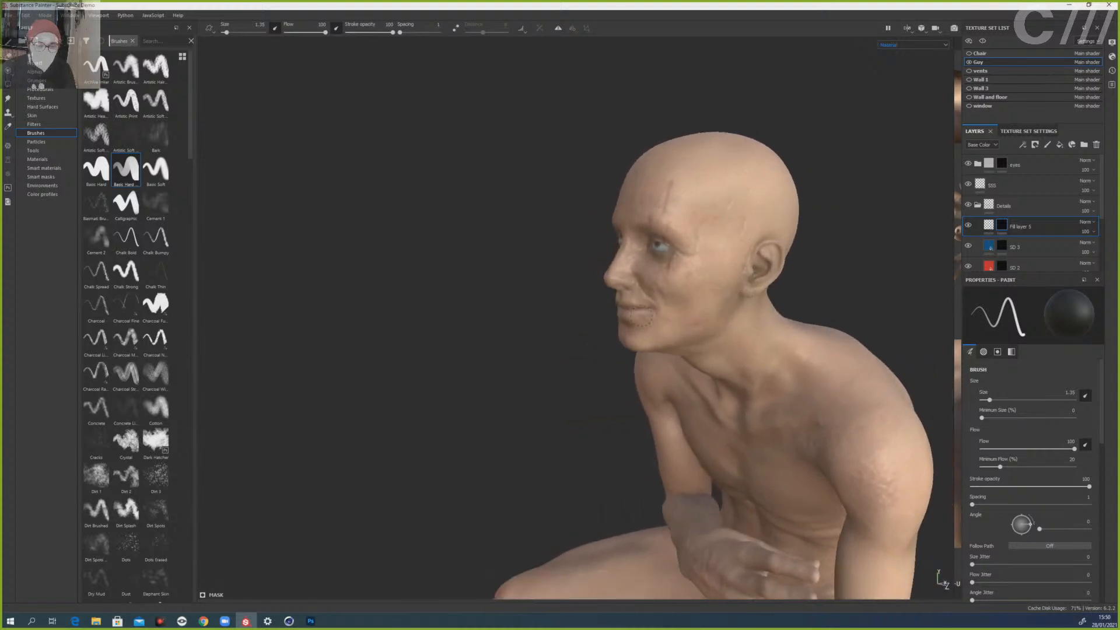
{"action": "left_click_drag", "start_coordinate": [642, 318], "coordinate": [513, 315], "text": "alt"}
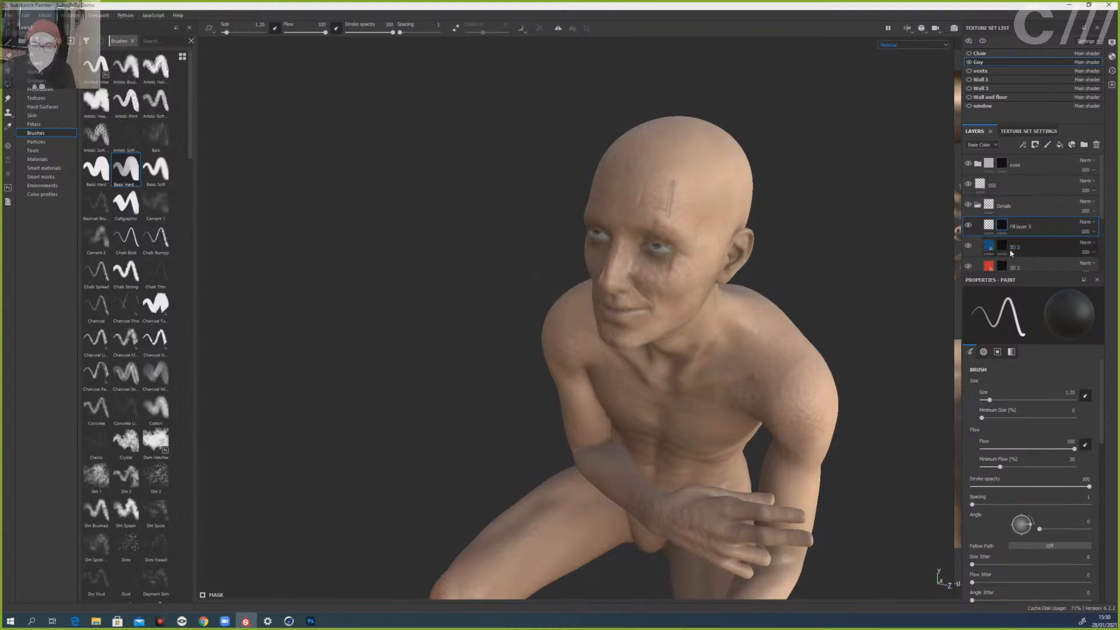
- Move the red fill layer to the top of the Details folder and activate its mask for painting
{"action": "left_click", "coordinate": [1032, 267]}
{"action": "left_click_drag", "start_coordinate": [1033, 267], "coordinate": [1029, 226]}
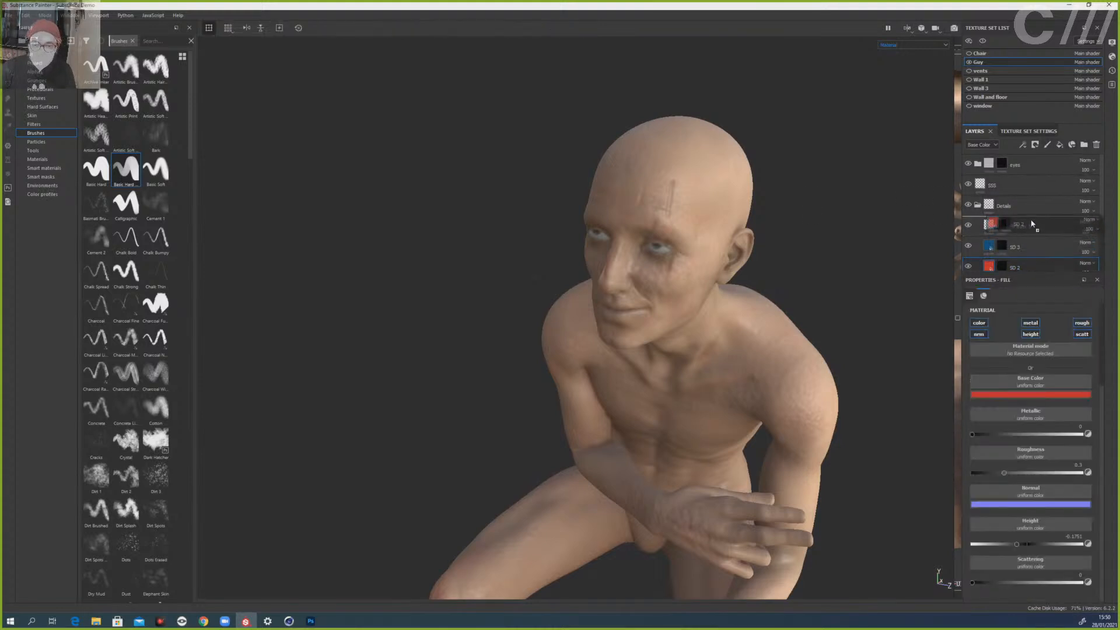
{"action": "left_click", "coordinate": [999, 228]}
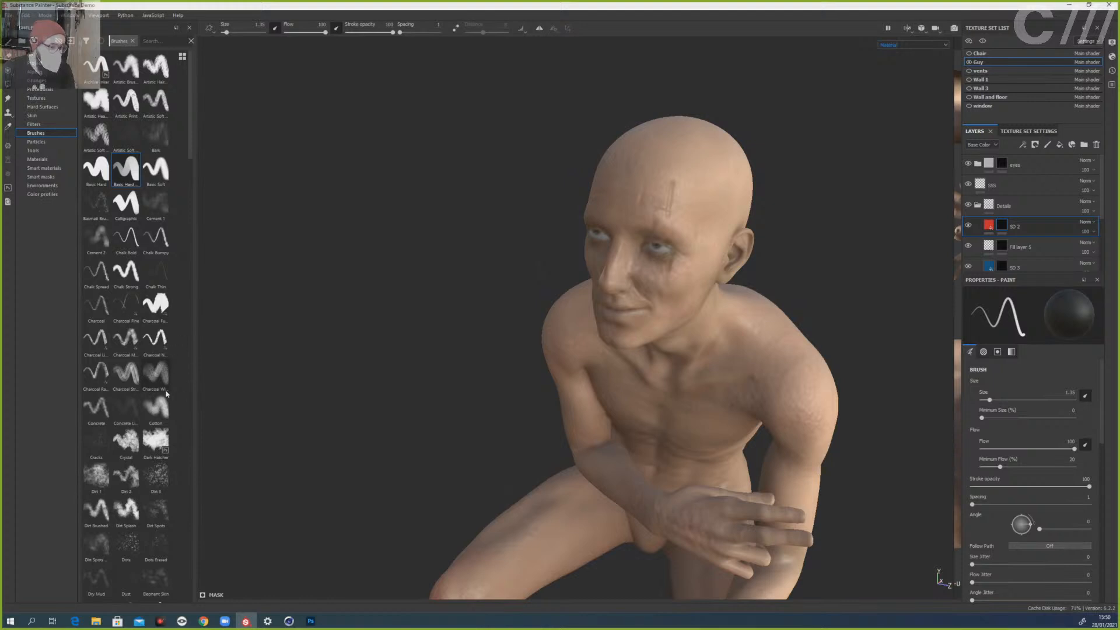
- With a white Crystal brush at about 0.8, paint a red cut over the long forehead scratch and one below the eye
{"action": "left_click", "coordinate": [126, 441]}
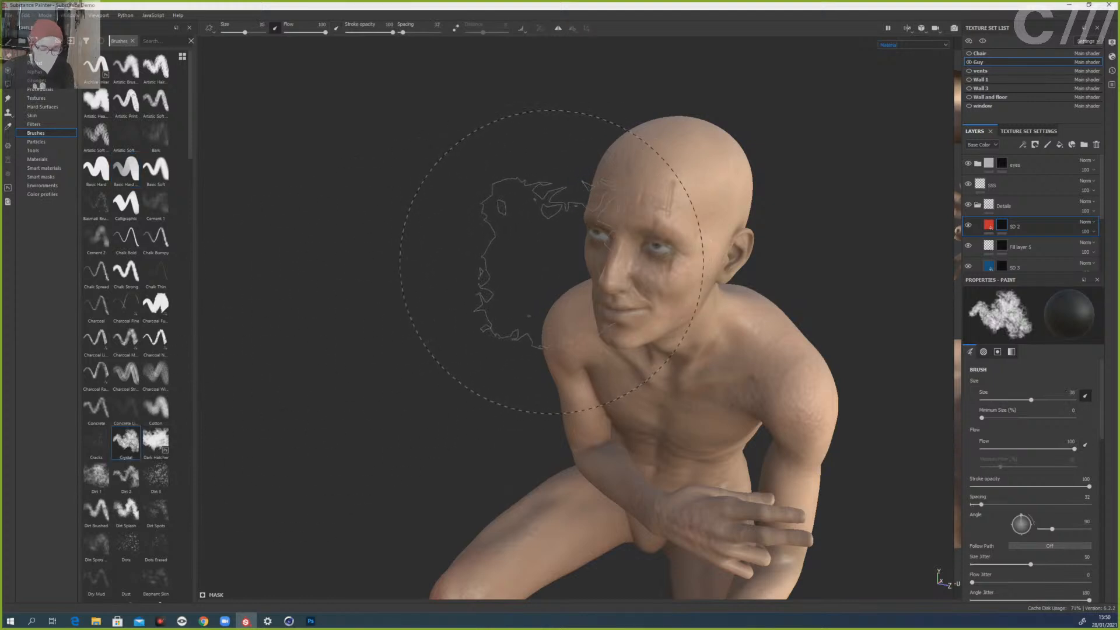
{"action": "right_click_drag", "start_coordinate": [673, 204], "coordinate": [582, 204], "text": "ctrl"}
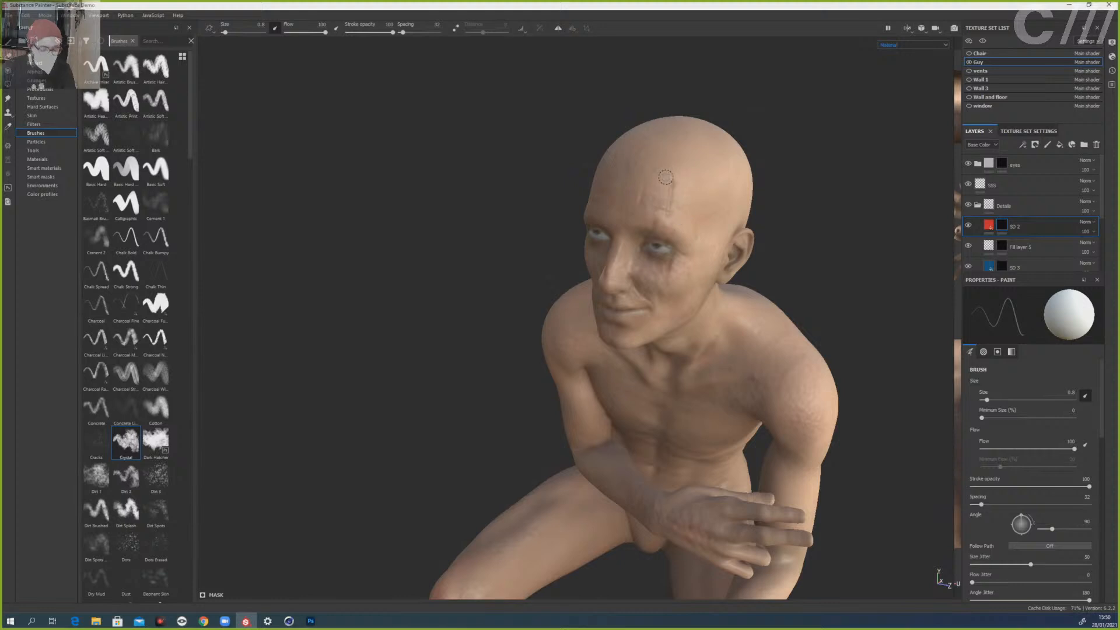
{"action": "scroll", "coordinate": [666, 170], "scroll_direction": "up", "scroll_amount": 3}
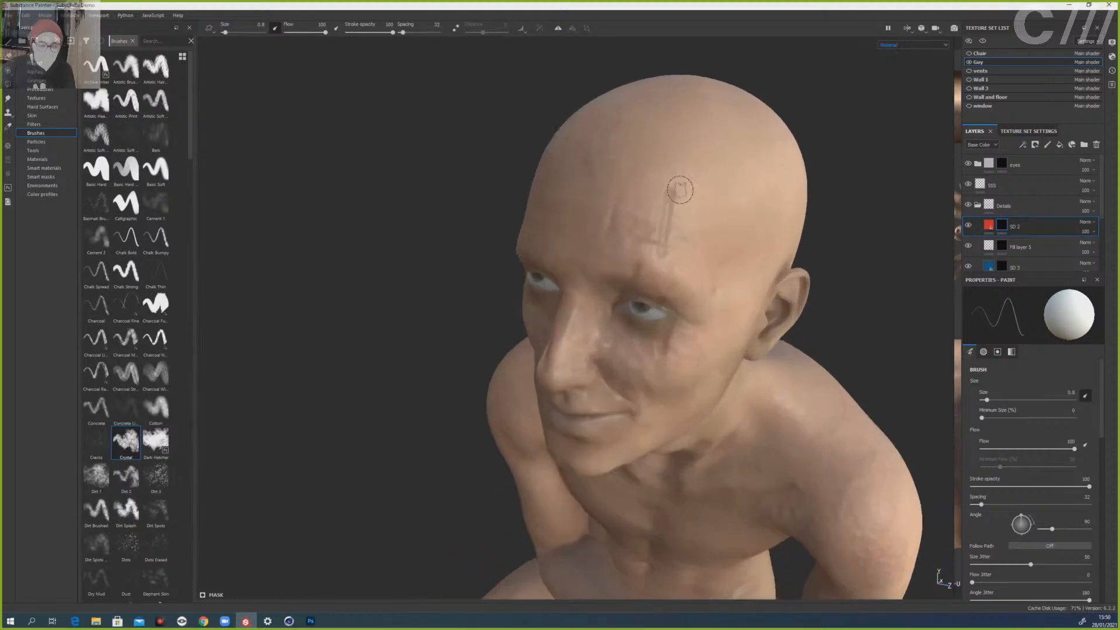
{"action": "mouse_move", "coordinate": [680, 189]}
{"action": "left_mouse_down"}
{"action": "mouse_move", "coordinate": [660, 254]}
{"action": "mouse_move", "coordinate": [682, 164]}
{"action": "mouse_move", "coordinate": [661, 253]}
{"action": "left_mouse_up"}
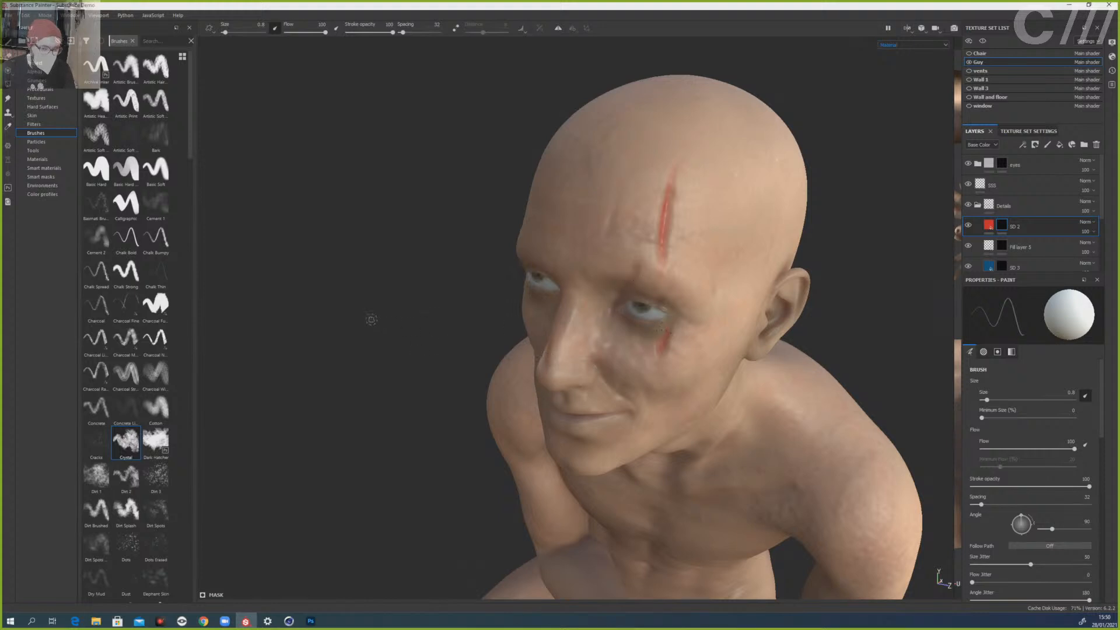
- Paint thinner red scratches over the remaining marks on the forehead, brow, temple and cheek
{"action": "mouse_move", "coordinate": [371, 319]}
{"action": "left_mouse_down", "text": "alt"}
{"action": "mouse_move", "coordinate": [457, 295]}
{"action": "mouse_move", "coordinate": [390, 317]}
{"action": "left_mouse_up", "text": "alt"}
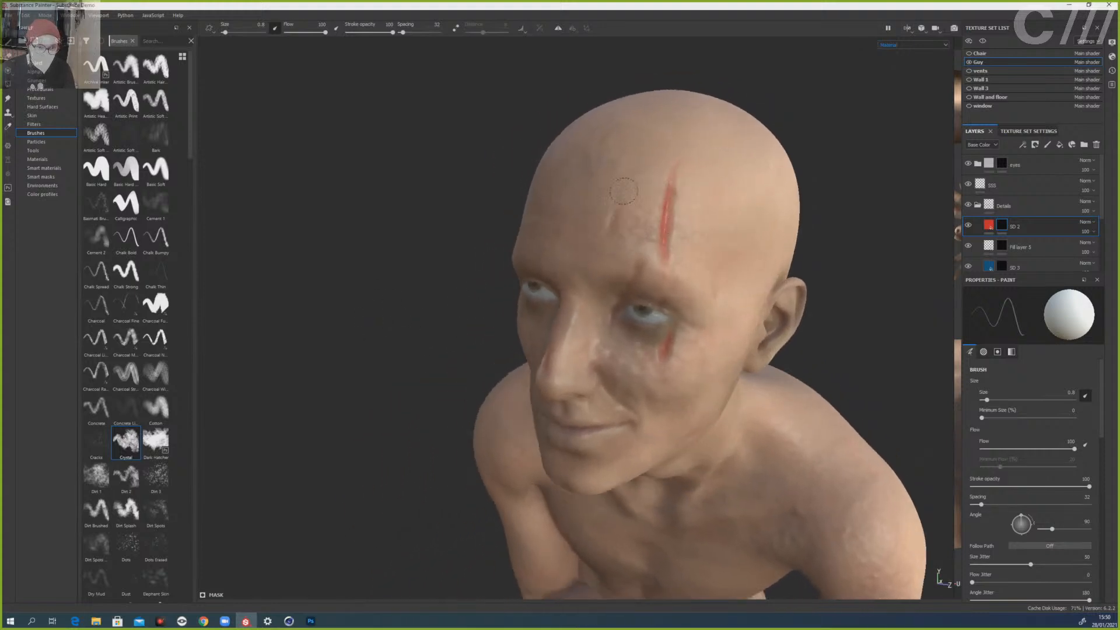
{"action": "left_click_drag", "start_coordinate": [832, 283], "coordinate": [730, 295], "text": "alt"}
{"action": "mouse_move", "coordinate": [779, 245]}
{"action": "left_mouse_down"}
{"action": "mouse_move", "coordinate": [767, 271]}
{"action": "mouse_move", "coordinate": [799, 280]}
{"action": "left_mouse_up"}
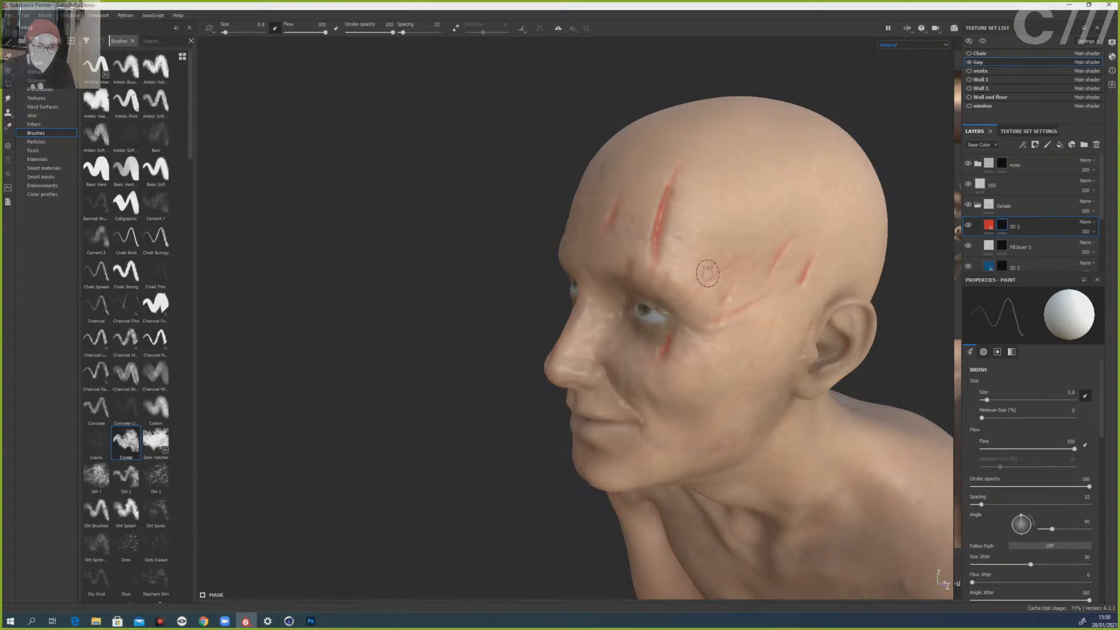
{"action": "left_click_drag", "start_coordinate": [683, 282], "coordinate": [704, 234]}
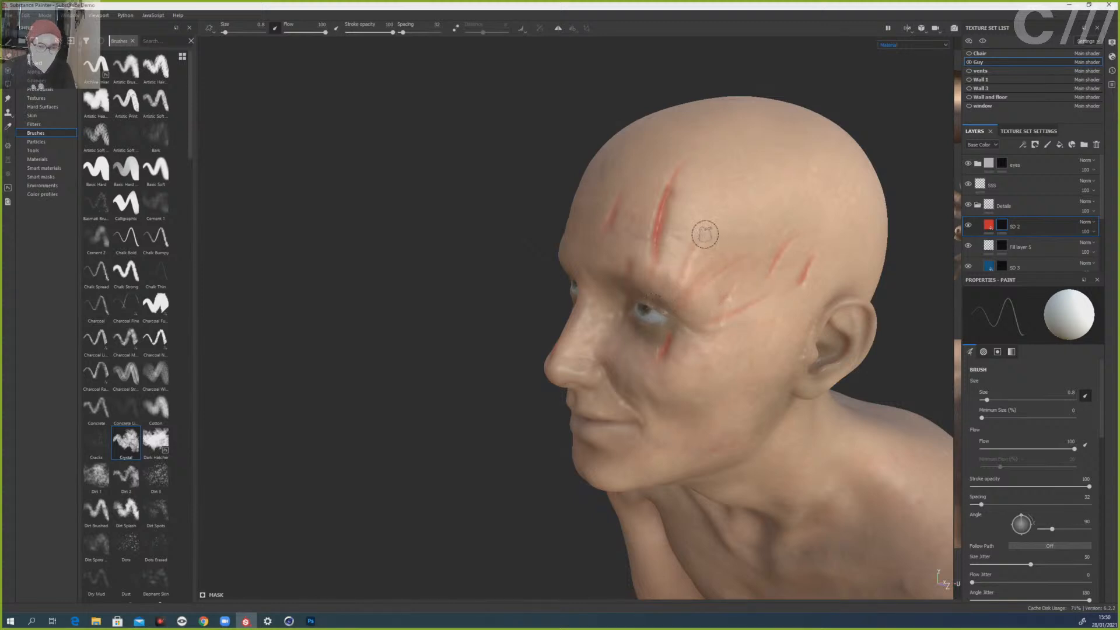
{"action": "mouse_move", "coordinate": [480, 312]}
{"action": "left_mouse_down", "text": "alt"}
{"action": "mouse_move", "coordinate": [469, 315]}
{"action": "mouse_move", "coordinate": [479, 327]}
{"action": "left_mouse_up", "text": "alt"}
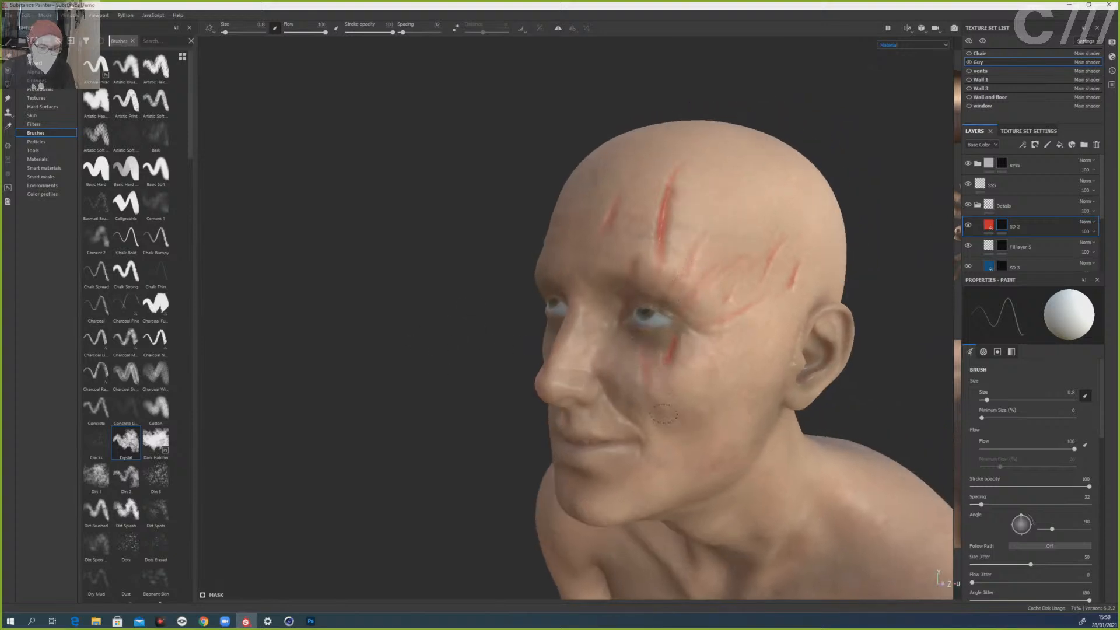
{"action": "left_click_drag", "start_coordinate": [675, 408], "coordinate": [442, 373], "text": "alt"}
{"action": "scroll", "coordinate": [440, 370], "scroll_direction": "down", "scroll_amount": 4}
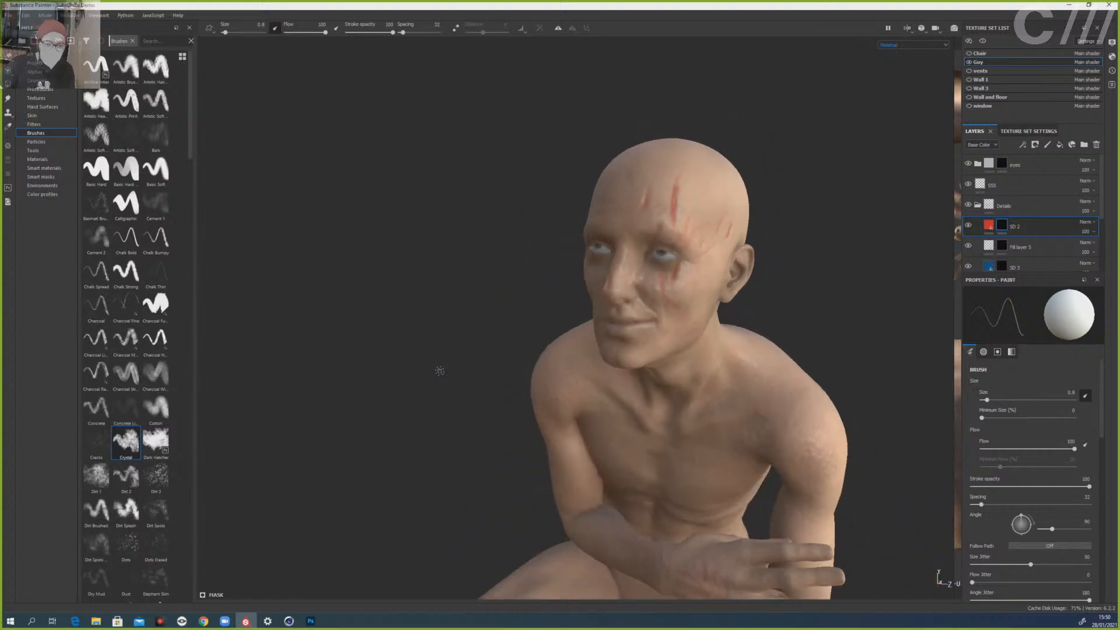
{"action": "right_click", "coordinate": [473, 217]}
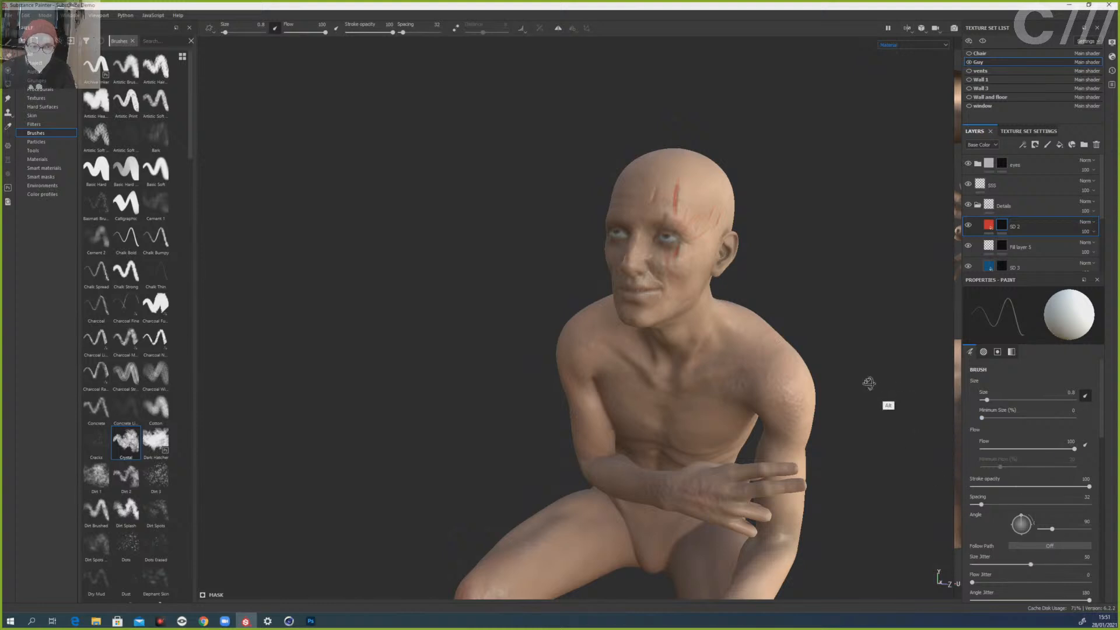
{"action": "left_click_drag", "start_coordinate": [869, 387], "coordinate": [810, 322], "text": "alt"}
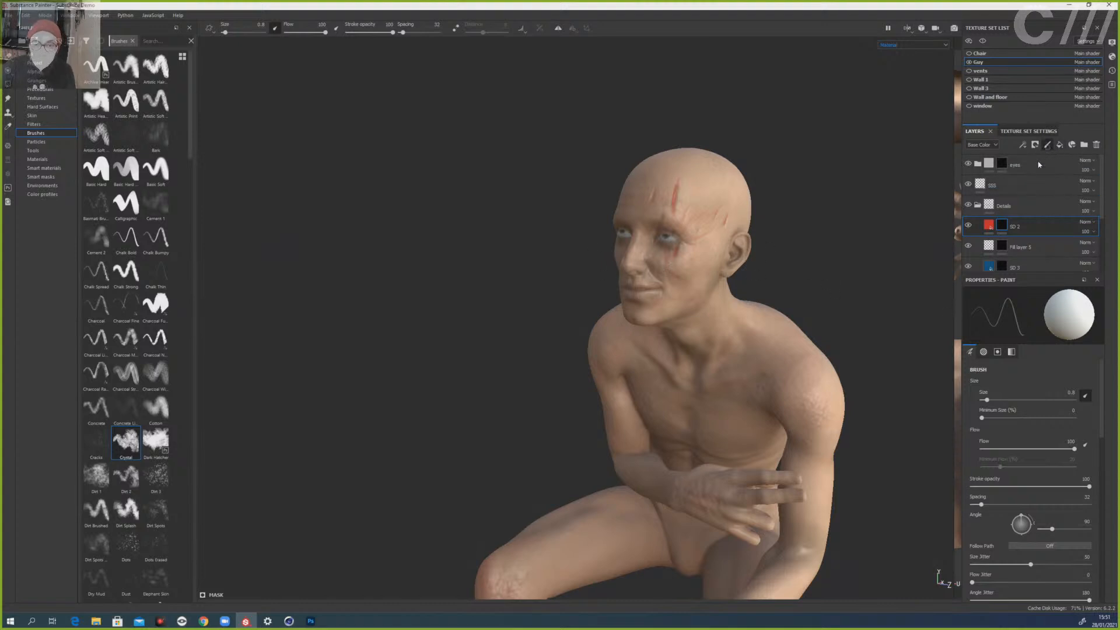
- Add a paint layer at the top of the Details folder, choose the Dirt 1 brush and undo a test stroke over the head
{"action": "left_click", "coordinate": [1048, 144]}
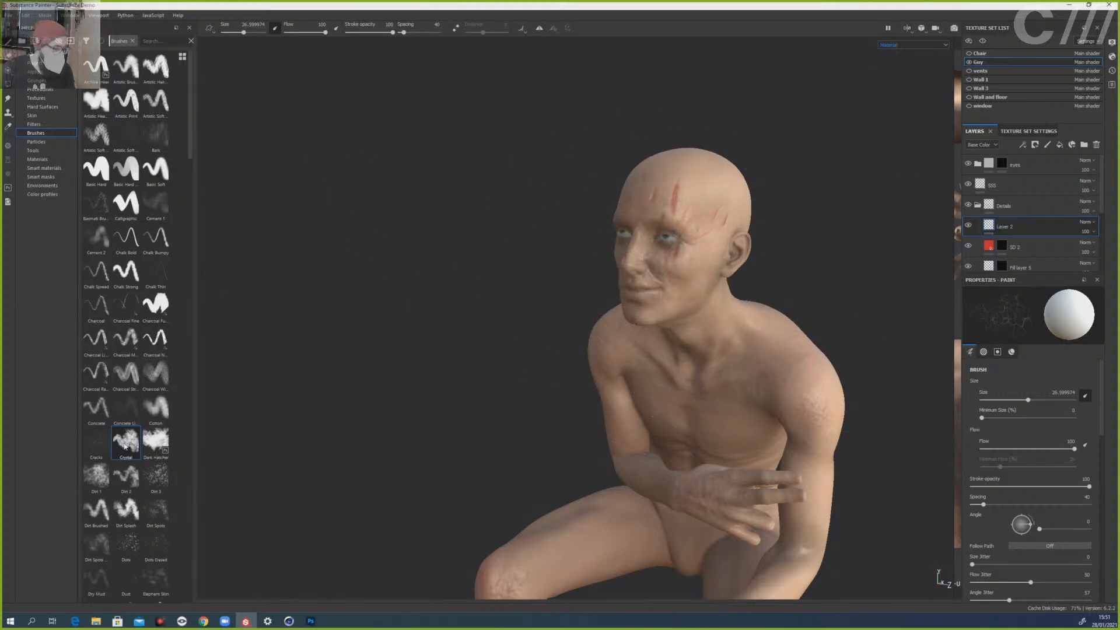
{"action": "left_click", "coordinate": [97, 476]}
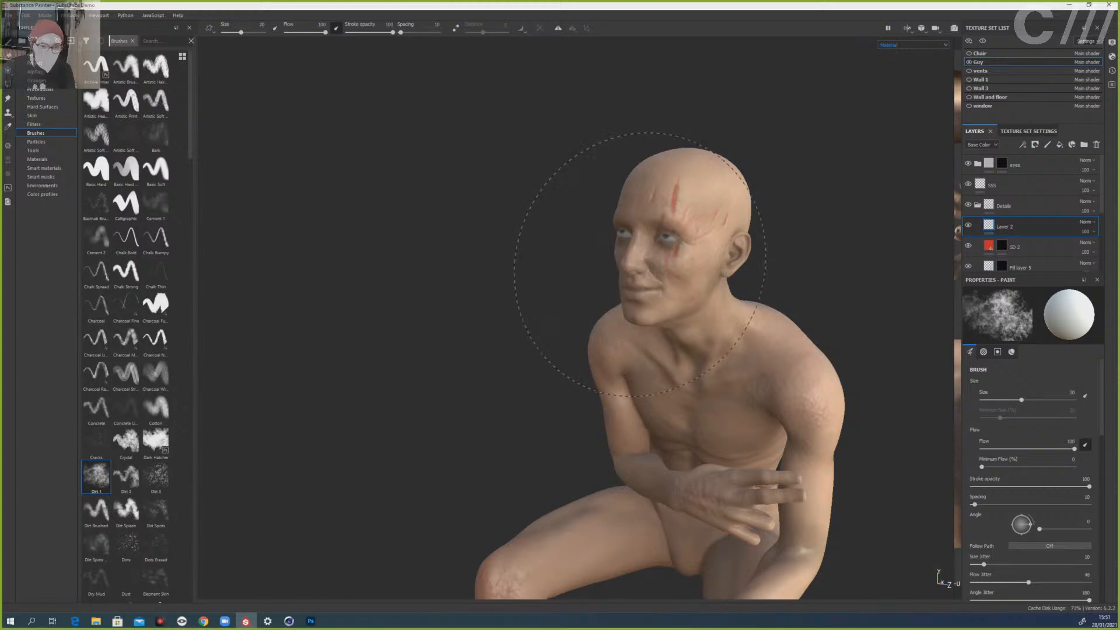
{"action": "left_click_drag", "start_coordinate": [640, 265], "coordinate": [718, 274]}
{"action": "key", "text": "ctrl+z"}
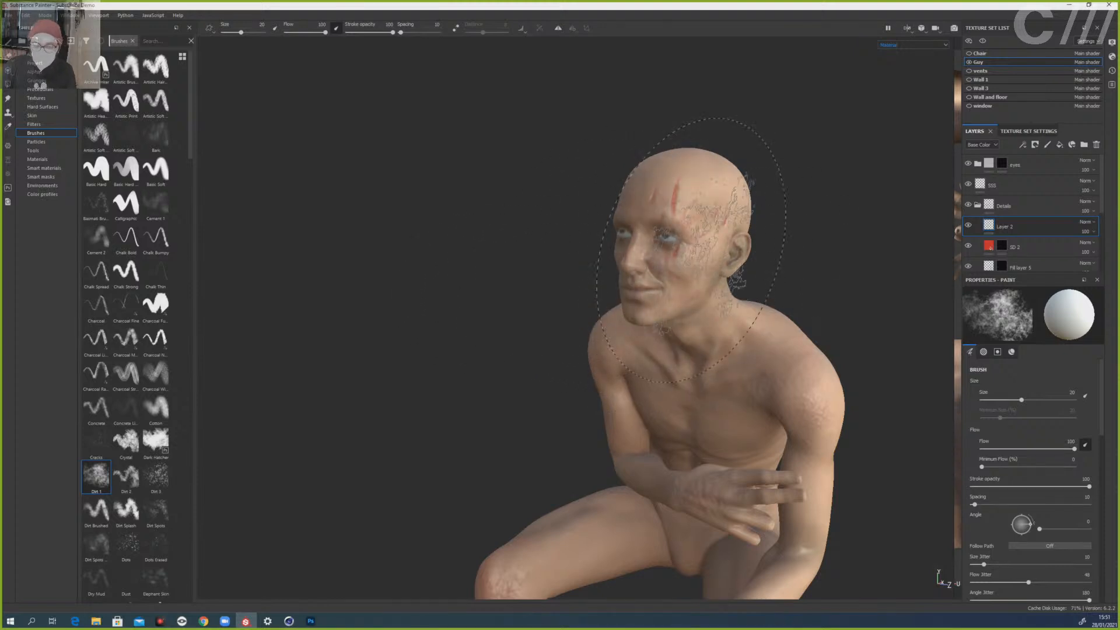
- Set the Dirt 1 brush's base color to a muted red and lower its stroke opacity to roughly a quarter
{"action": "scroll", "coordinate": [1058, 495], "scroll_direction": "down", "scroll_amount": 8}
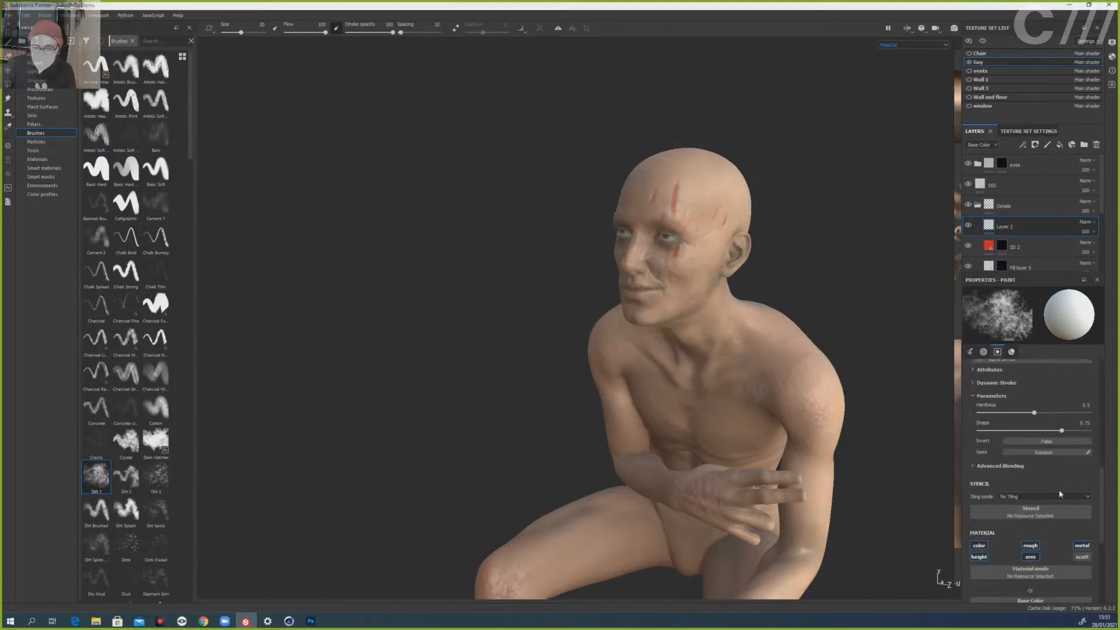
{"action": "scroll", "coordinate": [1059, 489], "scroll_direction": "down", "scroll_amount": 3}
{"action": "left_click", "coordinate": [1050, 486]}
{"action": "left_click", "coordinate": [1034, 519]}
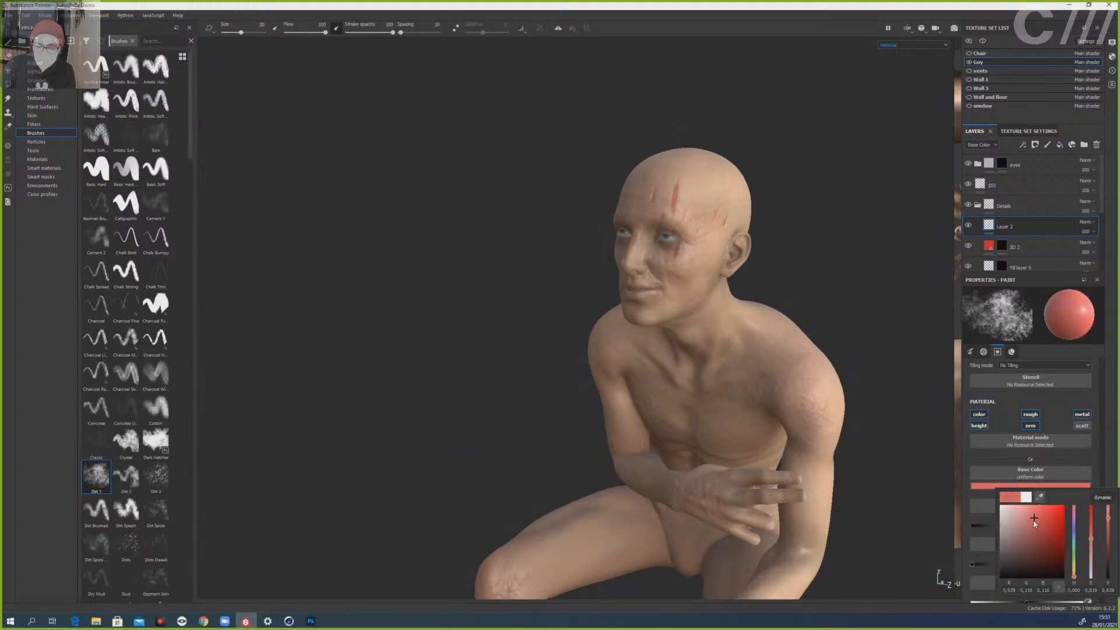
{"action": "left_click_drag", "start_coordinate": [1034, 519], "coordinate": [1036, 530]}
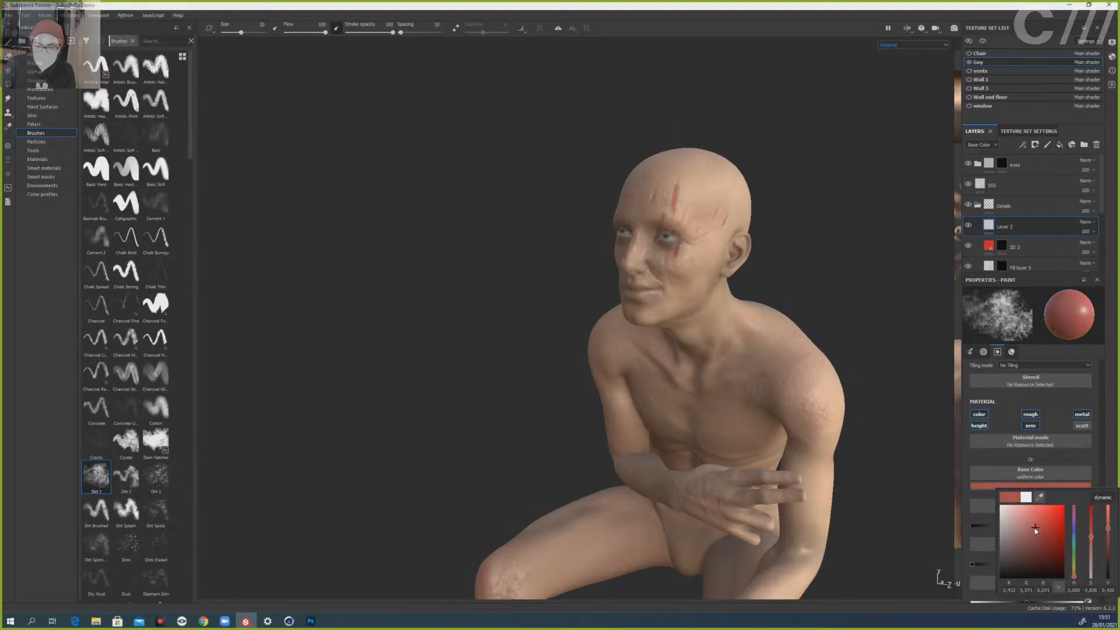
{"action": "left_click", "coordinate": [424, 244]}
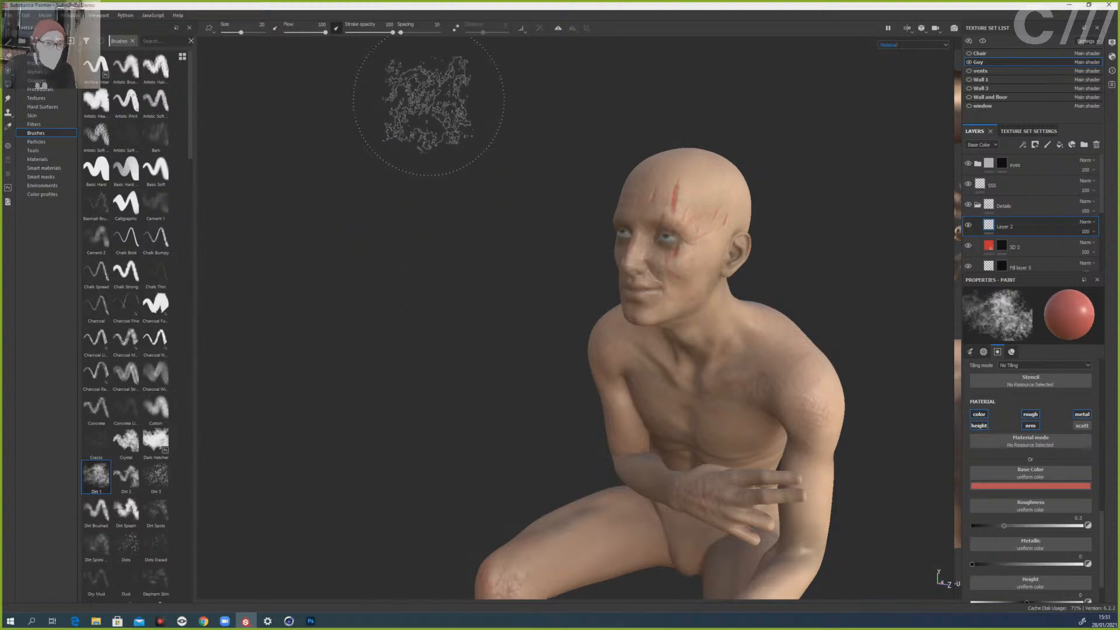
{"action": "left_click", "coordinate": [358, 33]}
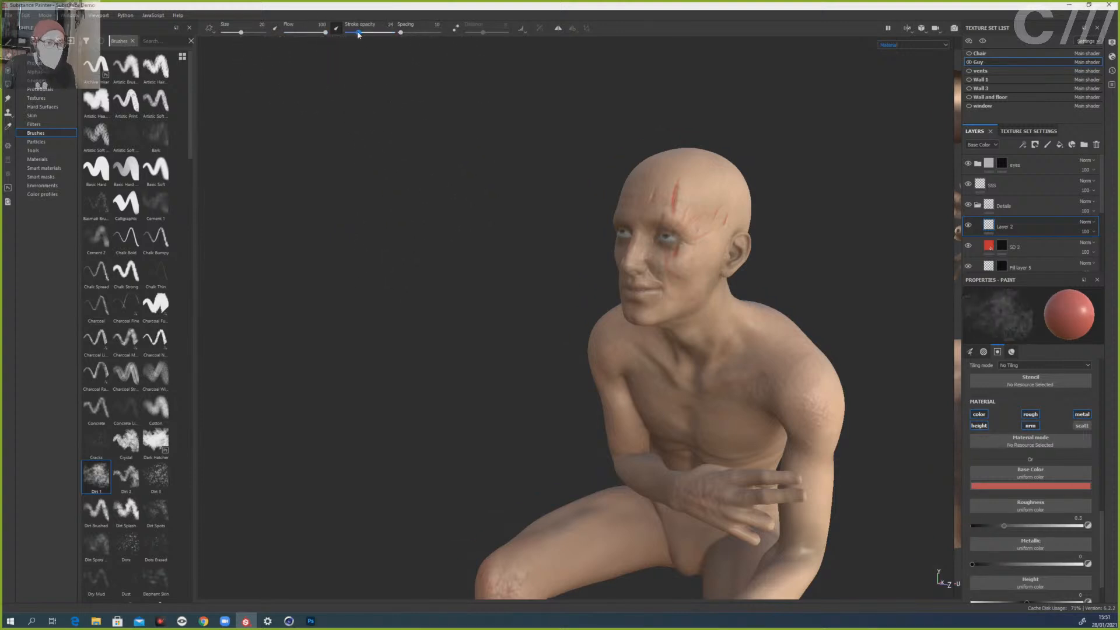
{"action": "left_click_drag", "start_coordinate": [357, 33], "coordinate": [355, 33]}
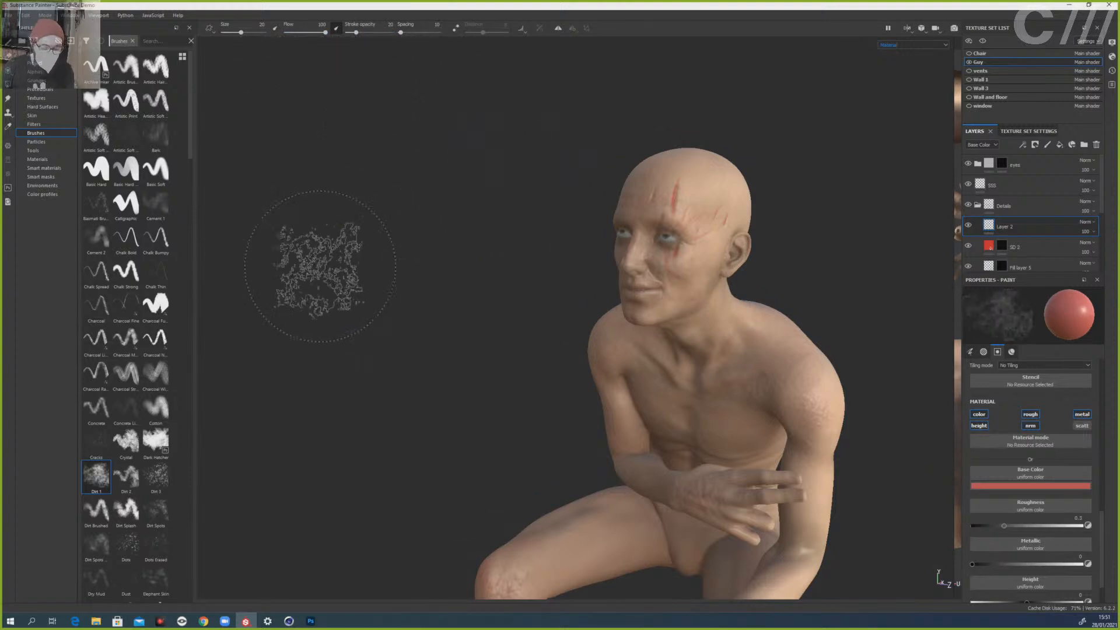
- Shrink the Dirt 1 brush and paint muted red over the nose from both sides of the face
{"action": "right_click_drag", "start_coordinate": [589, 321], "coordinate": [583, 321], "text": "ctrl"}
{"action": "key", "text": "bracketleft"}
{"action": "key", "text": "bracketleft"}
{"action": "key", "text": "bracketleft"}
{"action": "key", "text": "bracketleft"}
{"action": "key", "text": "bracketleft"}
{"action": "key", "text": "bracketleft"}
{"action": "key", "text": "bracketleft"}
{"action": "key", "text": "bracketleft"}
{"action": "key", "text": "bracketleft"}
{"action": "key", "text": "bracketleft"}
{"action": "key", "text": "bracketleft"}
{"action": "key", "text": "bracketleft"}
{"action": "key", "text": "bracketleft"}
{"action": "key", "text": "bracketleft"}
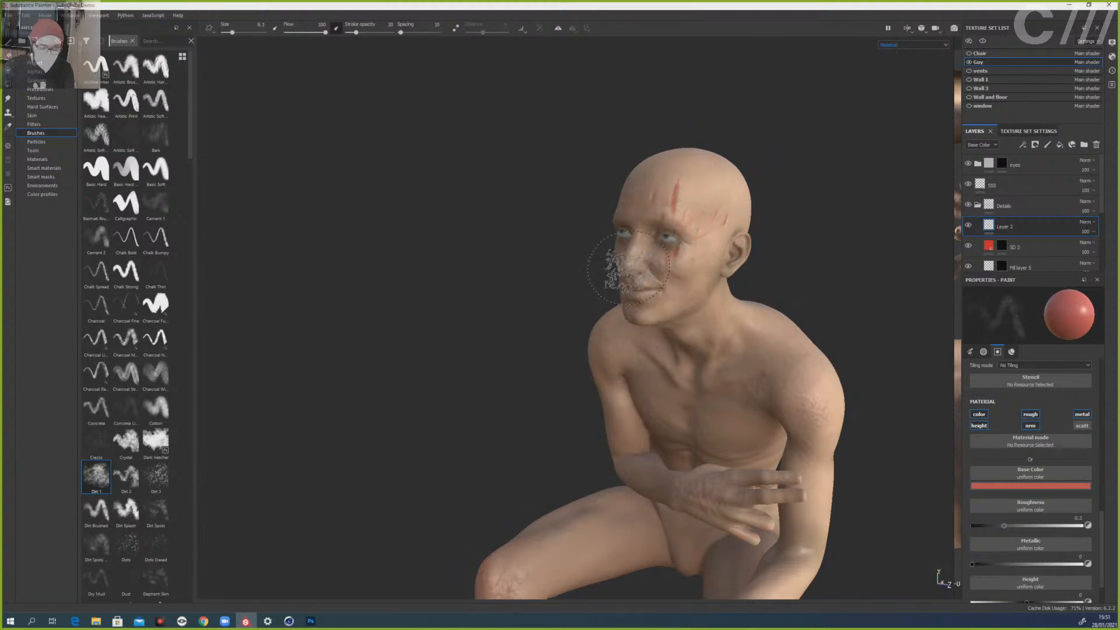
{"action": "scroll", "coordinate": [642, 262], "scroll_direction": "down", "scroll_amount": 2}
{"action": "scroll", "coordinate": [642, 261], "scroll_direction": "up", "scroll_amount": 4}
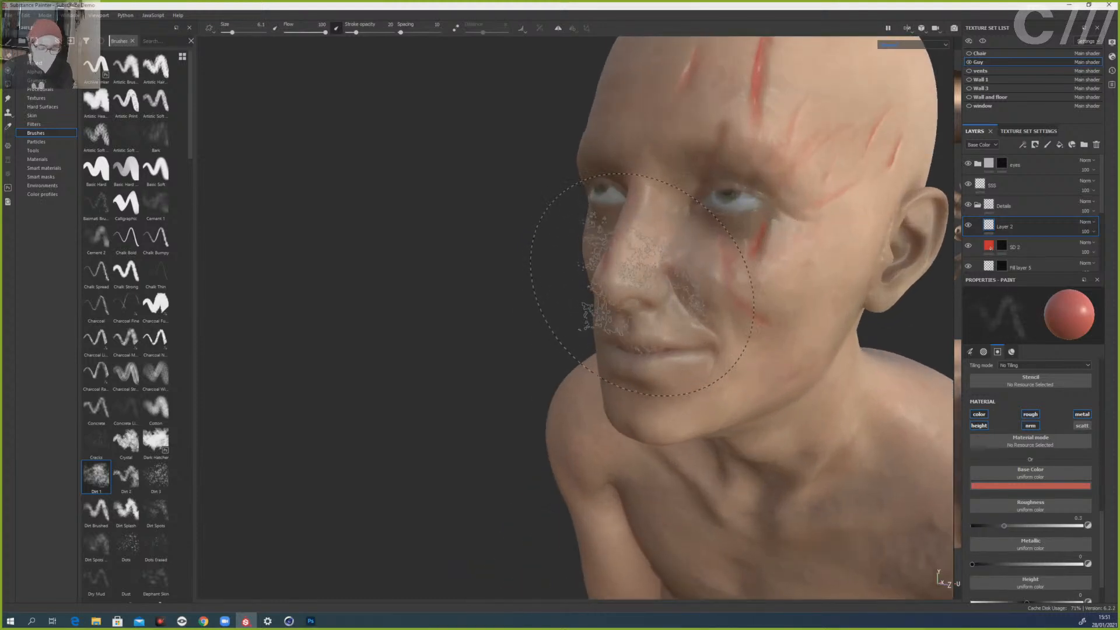
{"action": "right_click_drag", "start_coordinate": [634, 281], "coordinate": [610, 282], "text": "ctrl"}
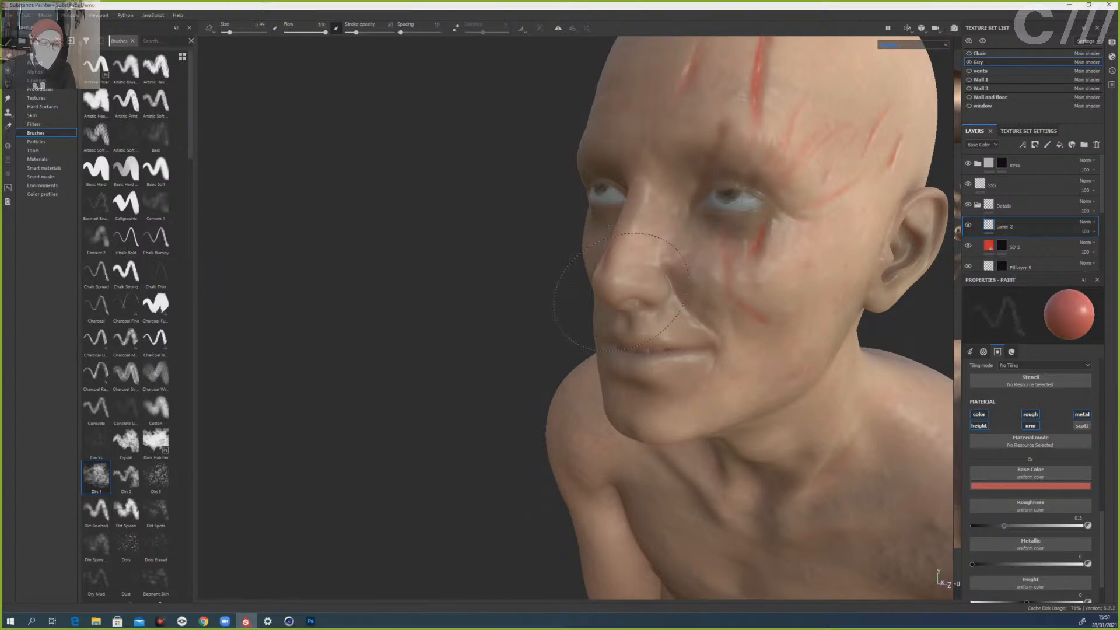
{"action": "left_click_drag", "start_coordinate": [467, 270], "coordinate": [500, 295], "text": "alt"}
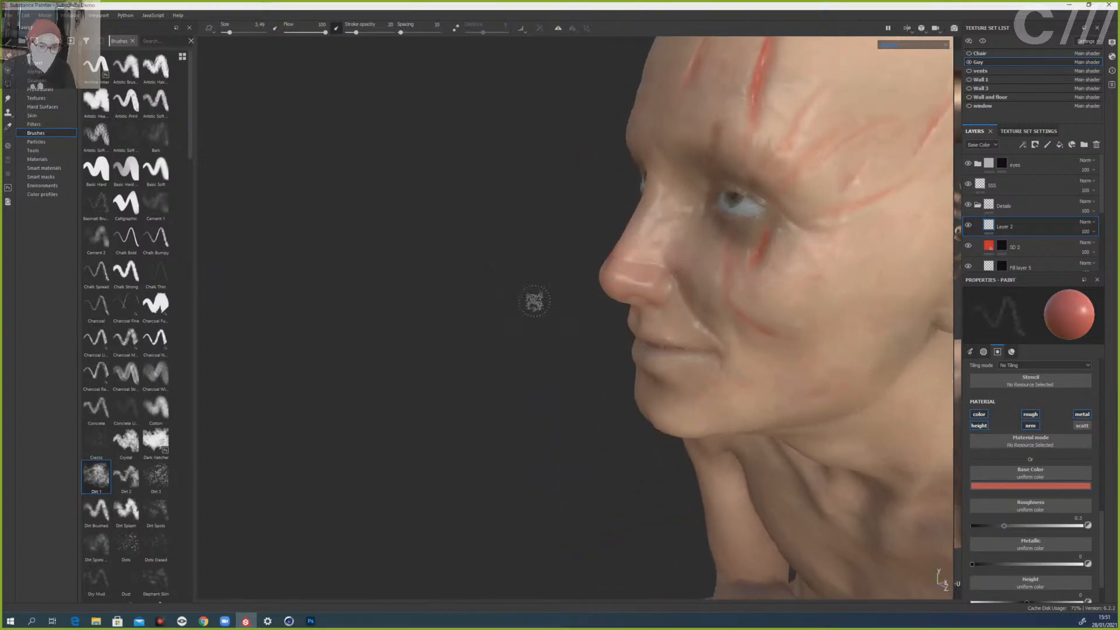
{"action": "left_click_drag", "start_coordinate": [534, 301], "coordinate": [804, 274], "text": "alt"}
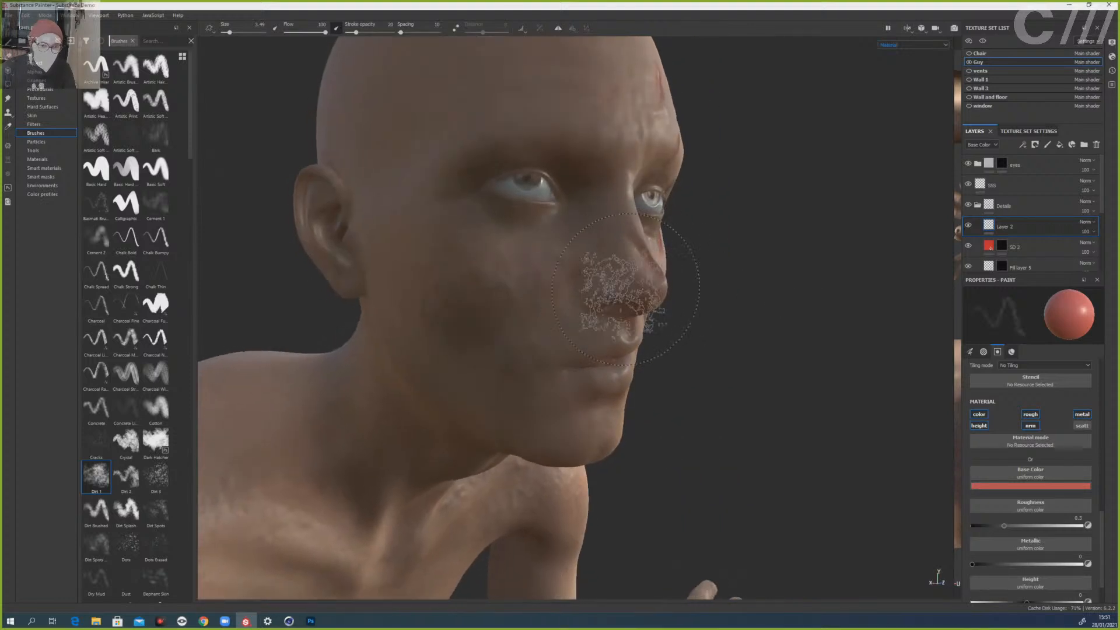
{"action": "left_click_drag", "start_coordinate": [639, 274], "coordinate": [622, 262]}
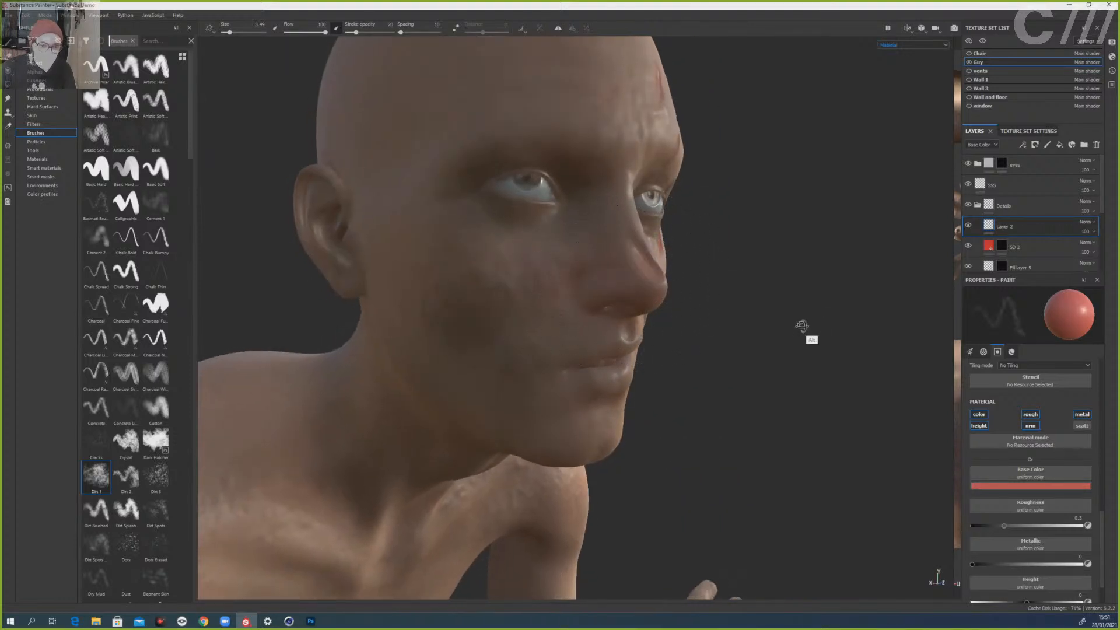
{"action": "mouse_move", "coordinate": [805, 325]}
{"action": "left_mouse_down", "text": "alt"}
{"action": "mouse_move", "coordinate": [645, 348]}
{"action": "mouse_move", "coordinate": [627, 302]}
{"action": "left_mouse_up", "text": "alt"}
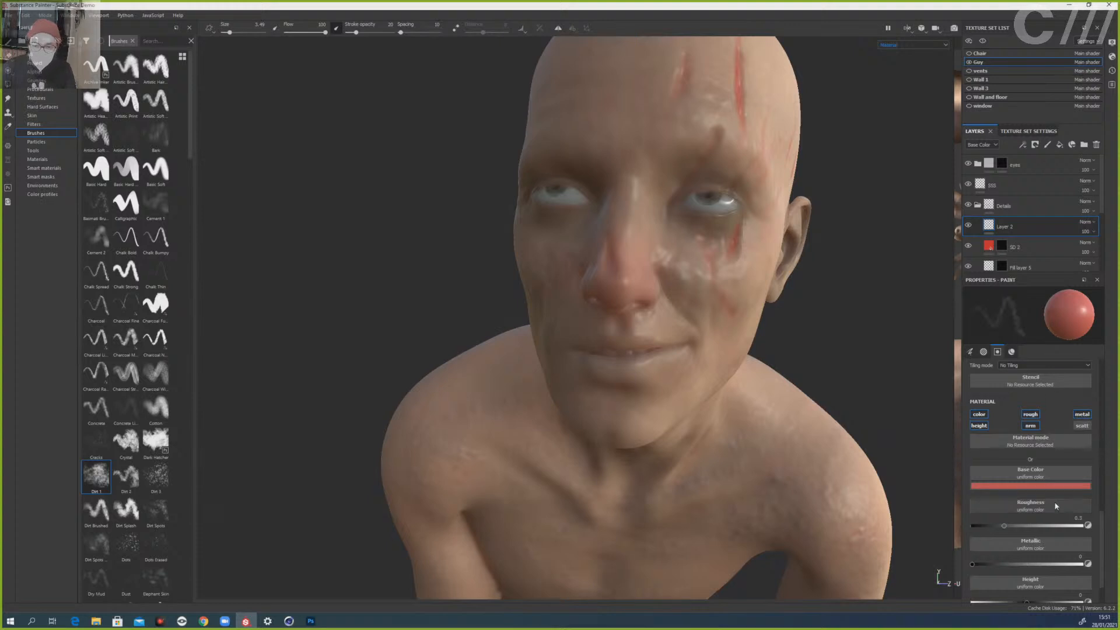
- Set the base color to a deeper, more saturated red and build up color on the nose and lips with a smaller brush
{"action": "left_click", "coordinate": [1030, 485]}
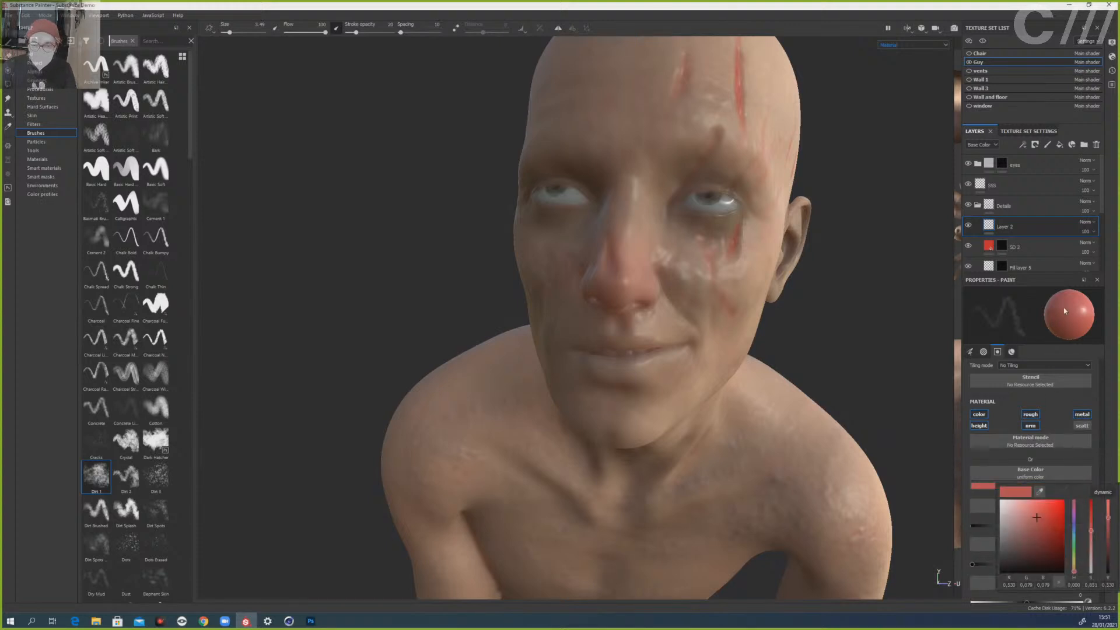
{"action": "left_click", "coordinate": [1045, 535]}
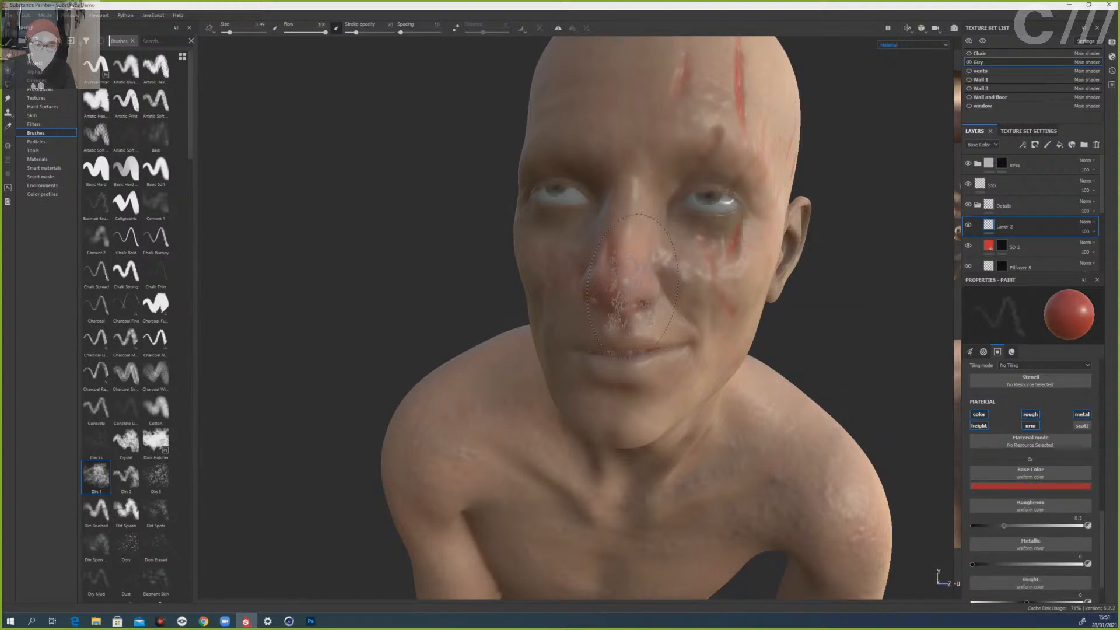
{"action": "right_click_drag", "start_coordinate": [618, 293], "coordinate": [584, 293], "text": "ctrl"}
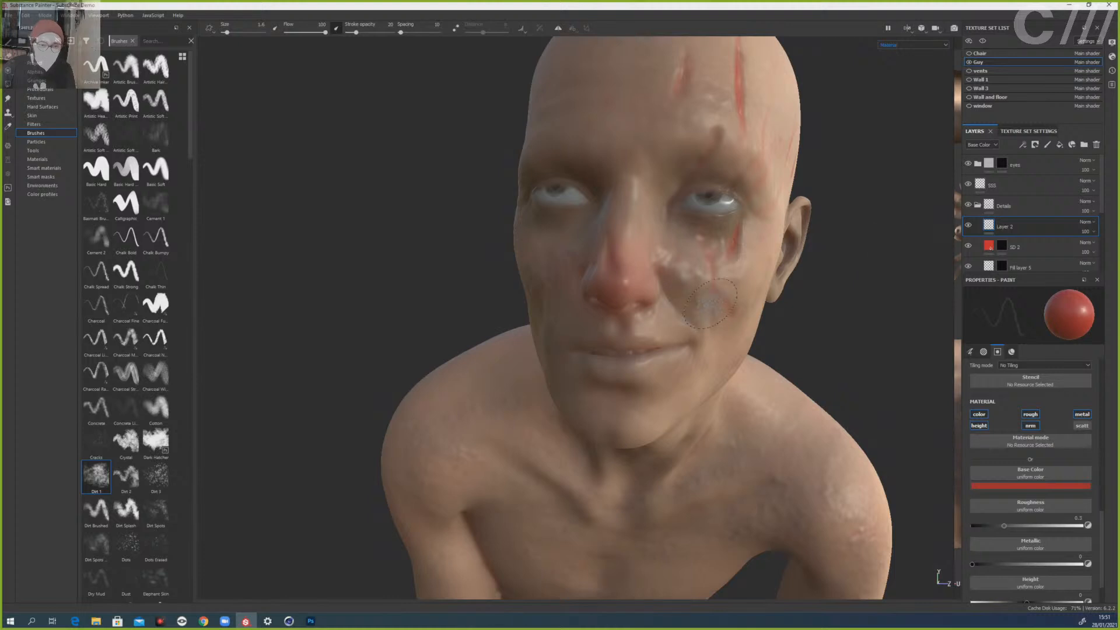
{"action": "mouse_move", "coordinate": [857, 330]}
{"action": "left_mouse_down", "text": "alt"}
{"action": "mouse_move", "coordinate": [688, 299]}
{"action": "mouse_move", "coordinate": [589, 317]}
{"action": "mouse_move", "coordinate": [616, 282]}
{"action": "left_mouse_up", "text": "alt"}
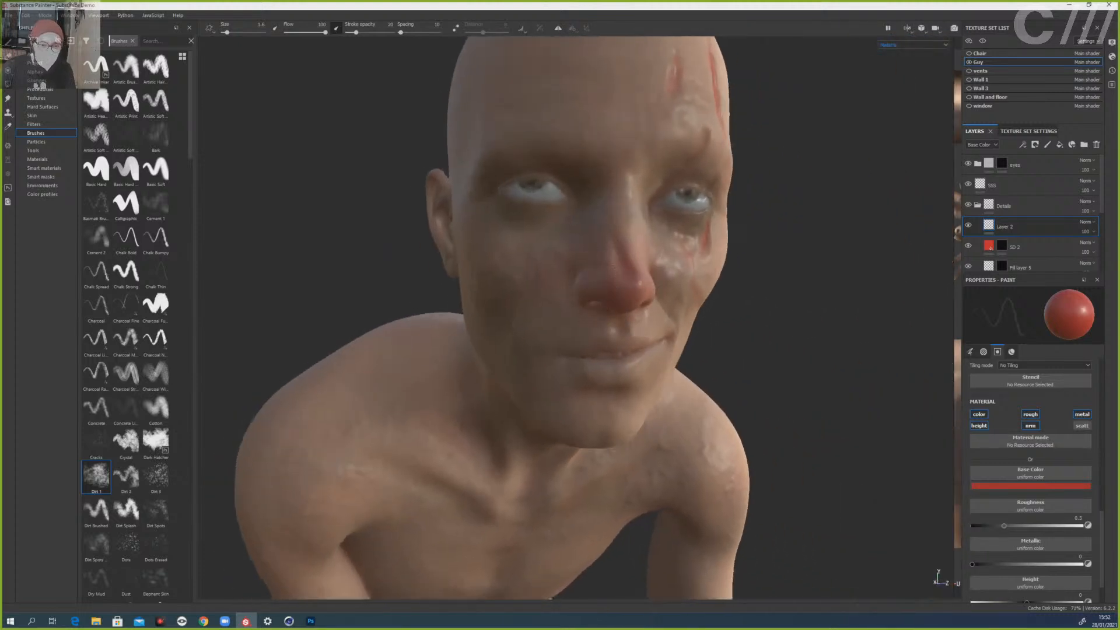
{"action": "left_click_drag", "start_coordinate": [744, 318], "coordinate": [623, 367], "text": "alt"}
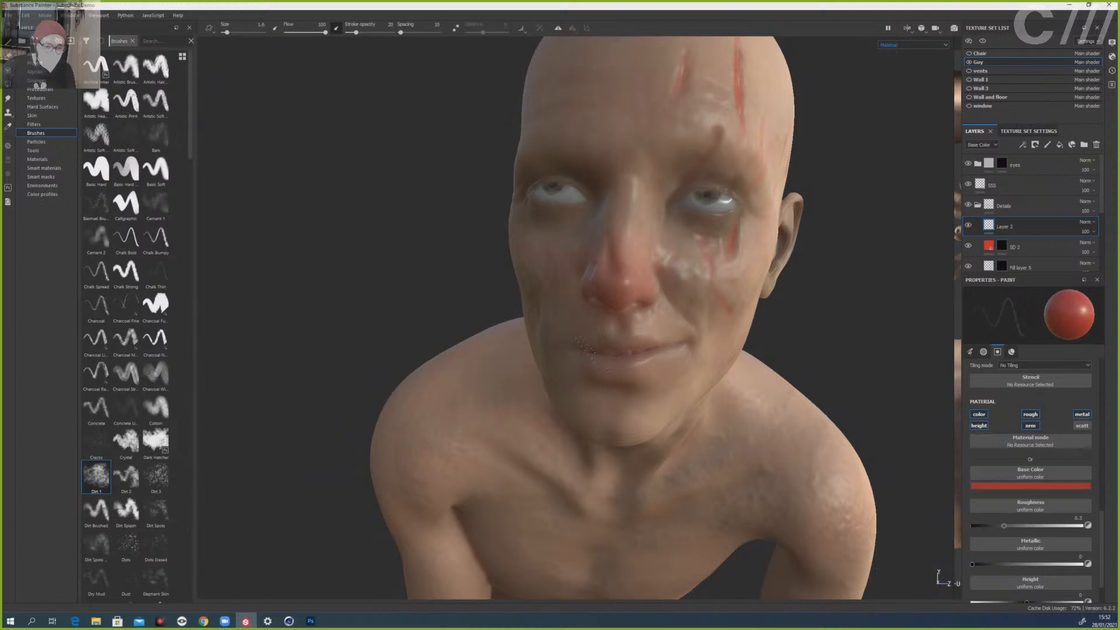
{"action": "left_click_drag", "start_coordinate": [375, 300], "coordinate": [531, 295], "text": "alt"}
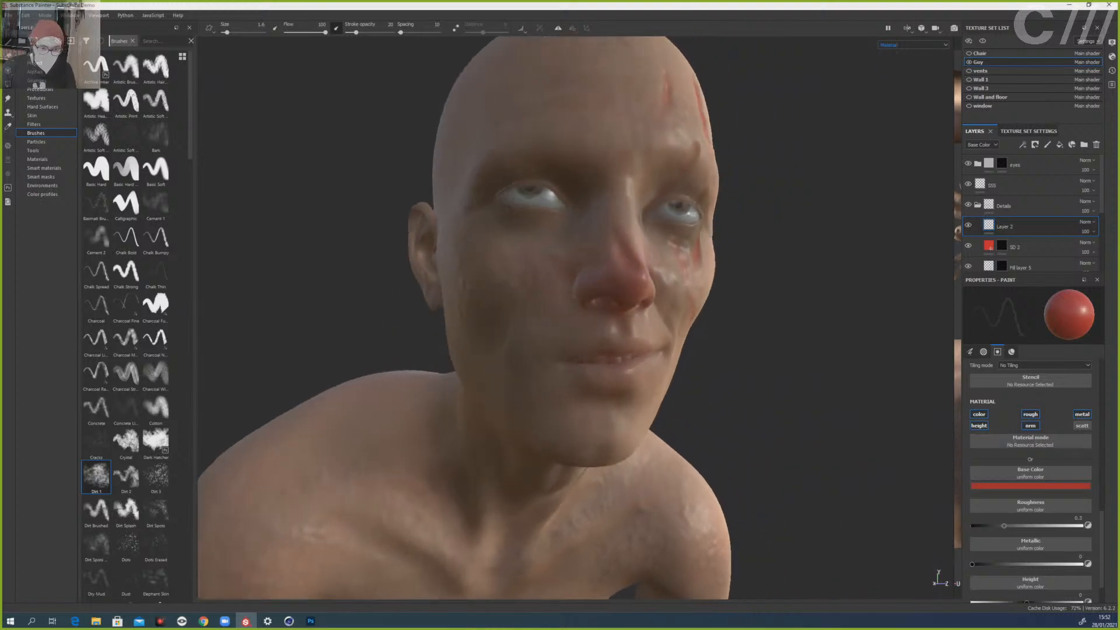
- Change the base color to a darker, duller red and paint the lips with a finer brush
{"action": "left_click", "coordinate": [1046, 487]}
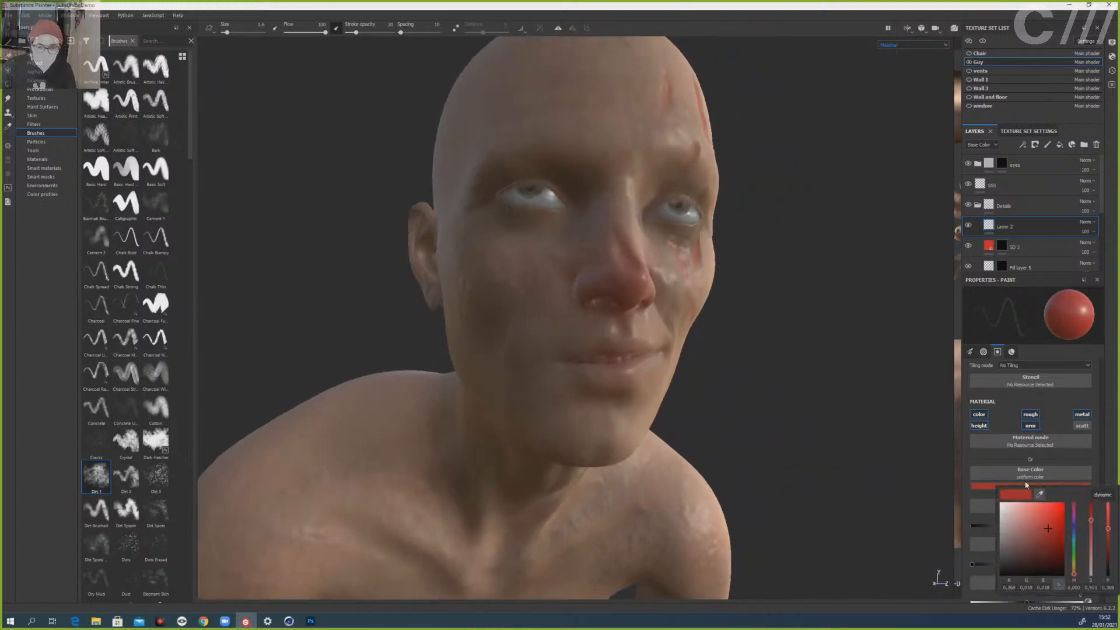
{"action": "left_click_drag", "start_coordinate": [1041, 525], "coordinate": [1030, 543]}
{"action": "left_click", "coordinate": [699, 359]}
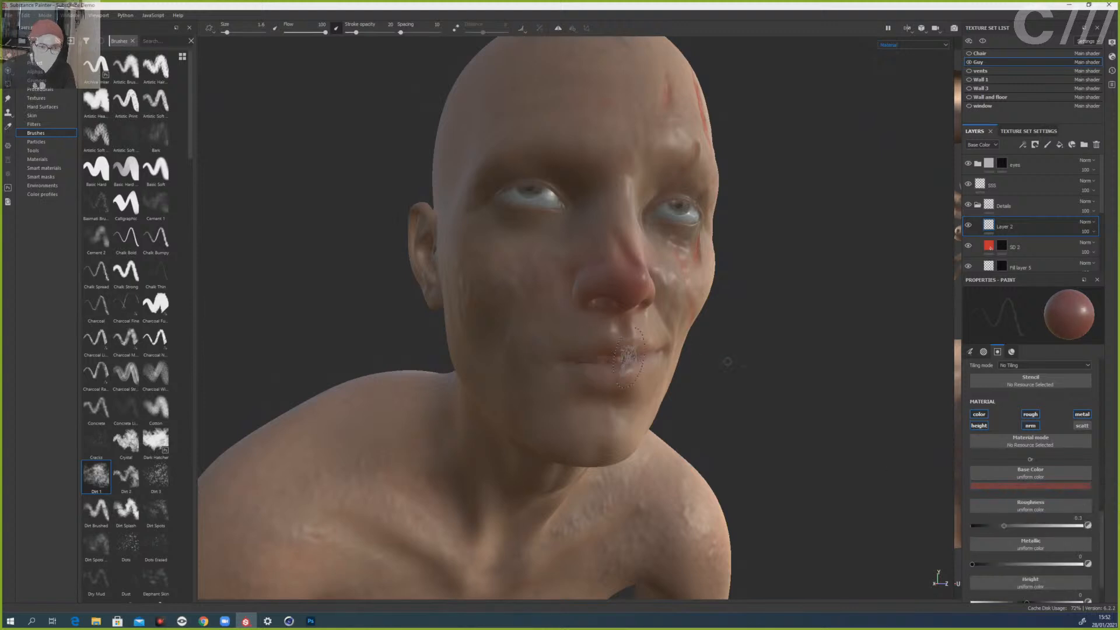
{"action": "key", "text": "["}
{"action": "left_click_drag", "start_coordinate": [601, 337], "coordinate": [624, 349]}
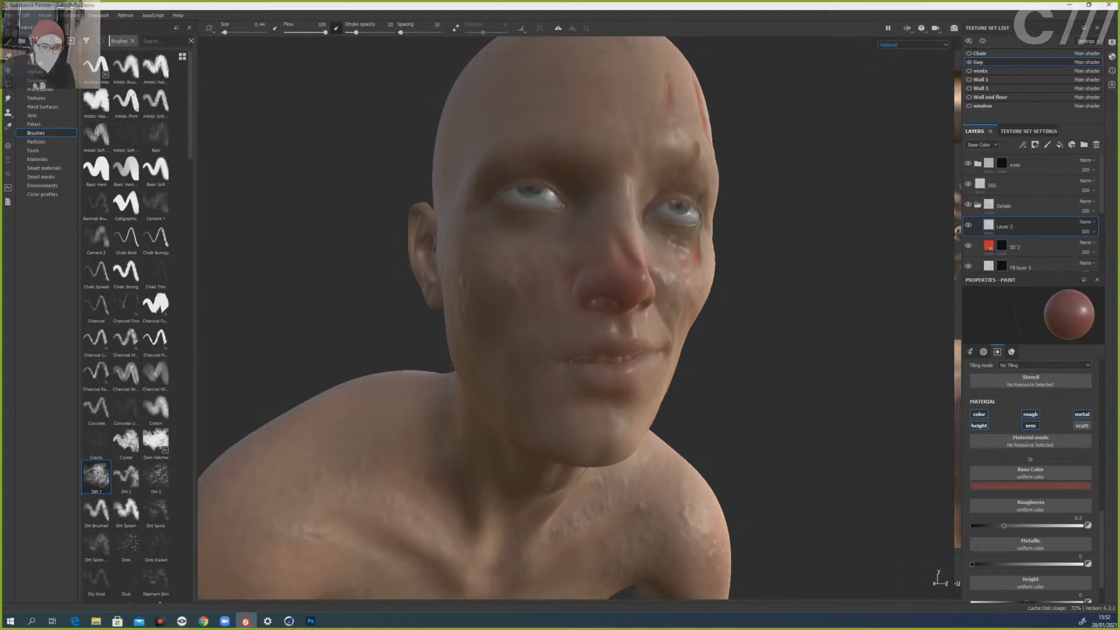
{"action": "mouse_move", "coordinate": [731, 391]}
{"action": "left_mouse_down", "text": "alt"}
{"action": "mouse_move", "coordinate": [675, 415]}
{"action": "mouse_move", "coordinate": [620, 370]}
{"action": "left_mouse_up", "text": "alt"}
{"action": "key", "text": "]"}
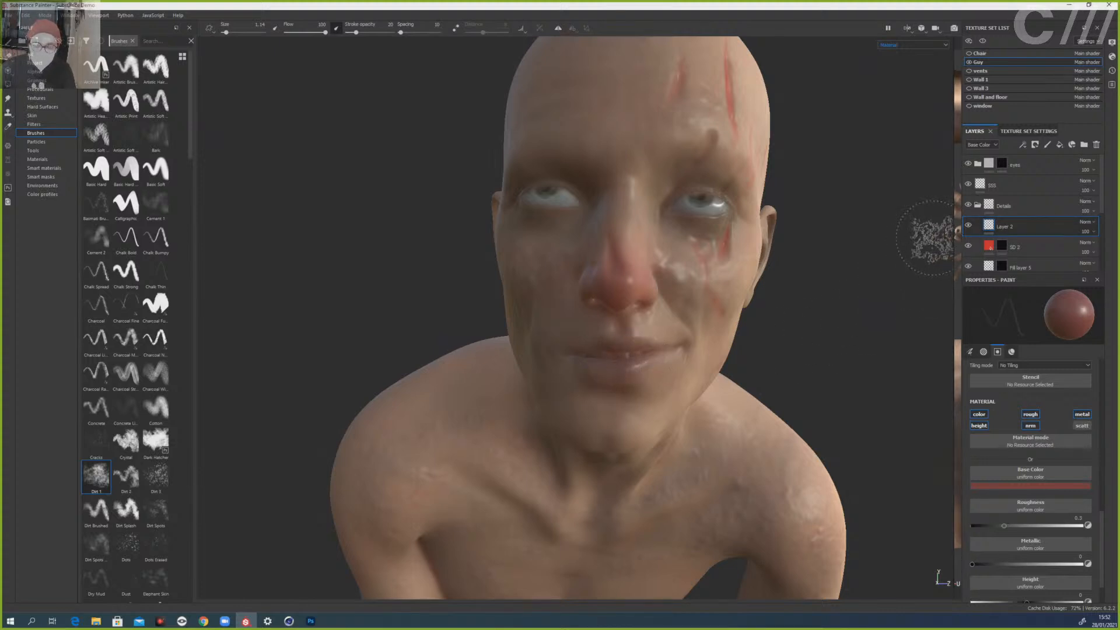
- Show the UV layout beside the model, add a black-masked fill layer above the Details folder, and choose the Charcoal Full brush
{"action": "left_click_drag", "start_coordinate": [954, 275], "coordinate": [642, 274]}
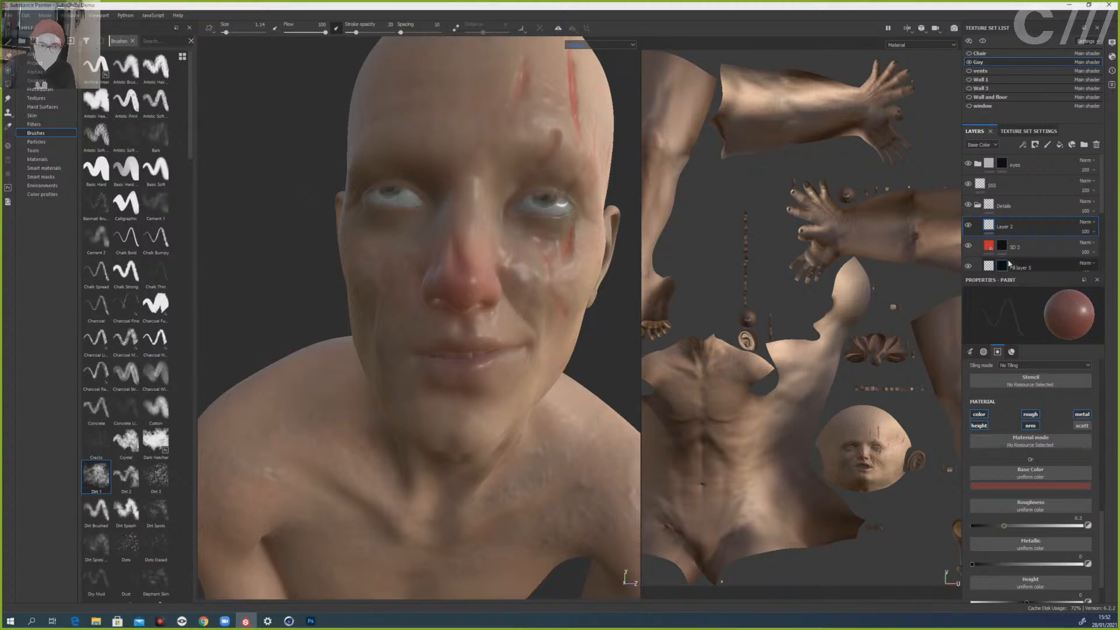
{"action": "left_click", "coordinate": [1030, 209]}
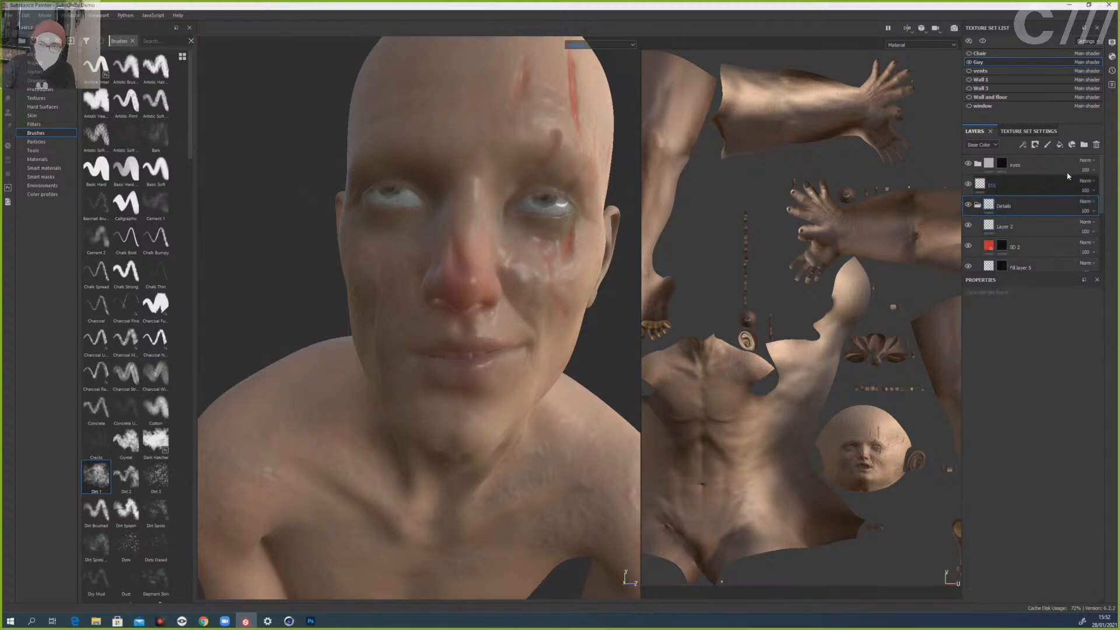
{"action": "left_click", "coordinate": [1061, 145]}
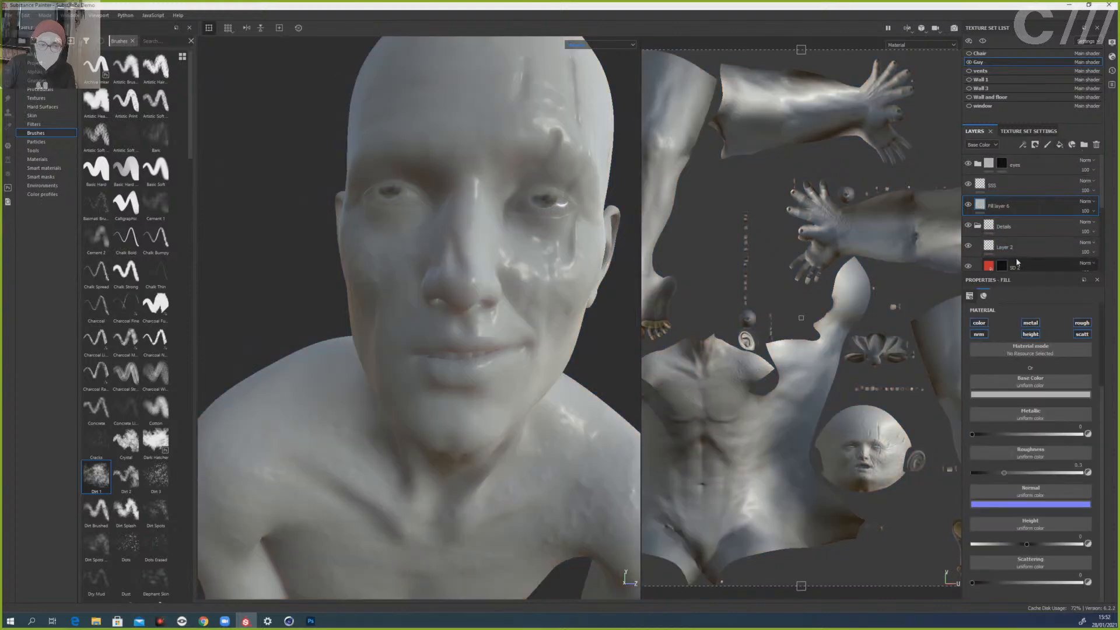
{"action": "left_click", "coordinate": [1034, 145]}
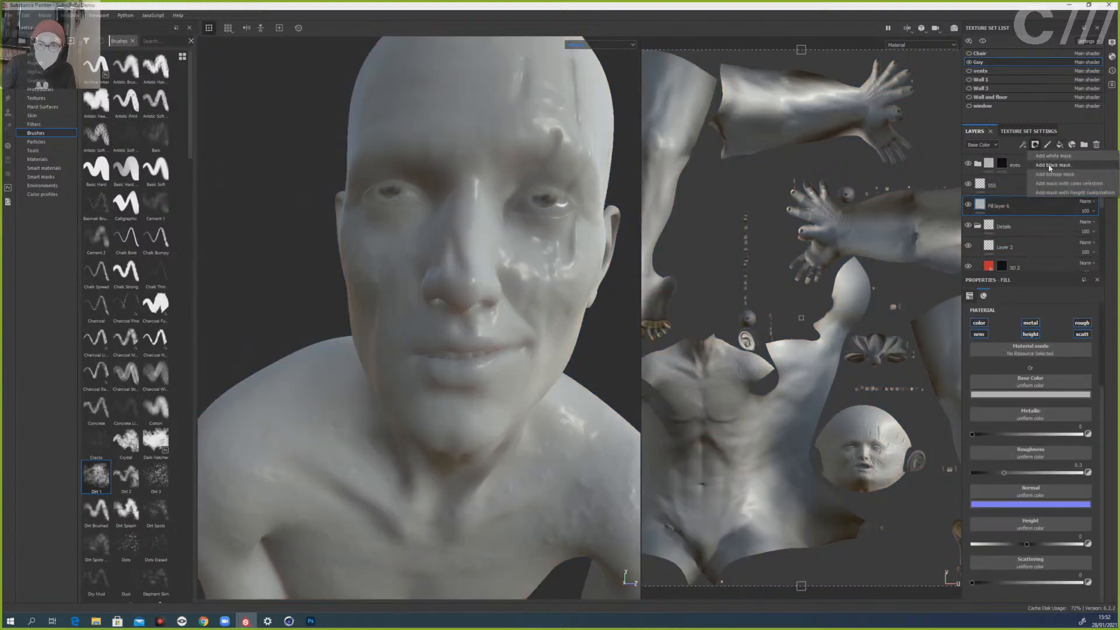
{"action": "left_click", "coordinate": [1041, 158]}
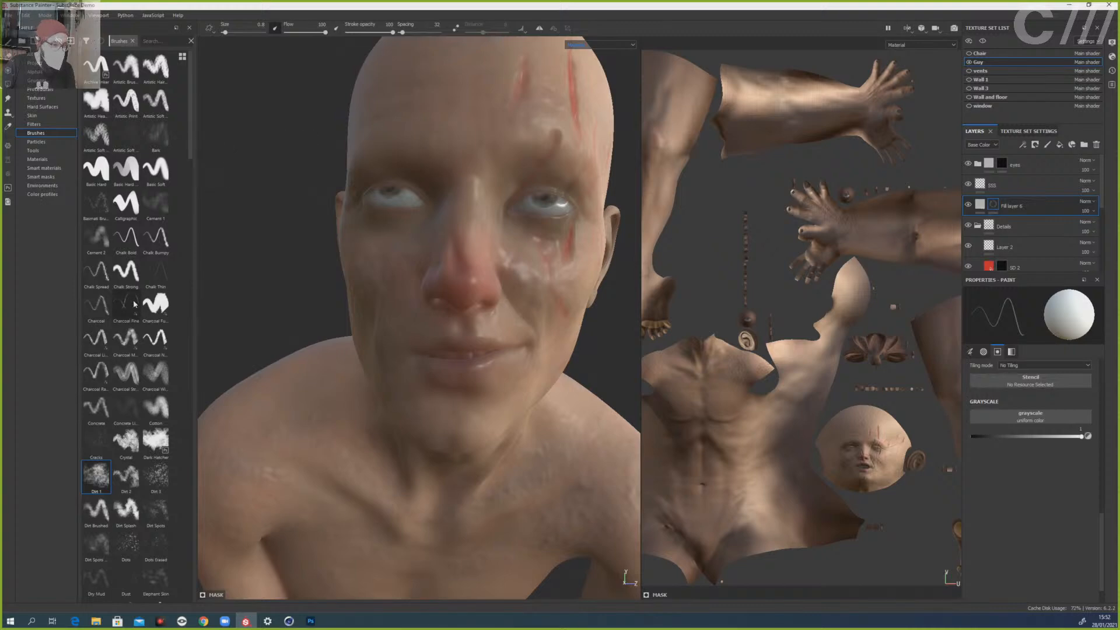
{"action": "left_click", "coordinate": [154, 304]}
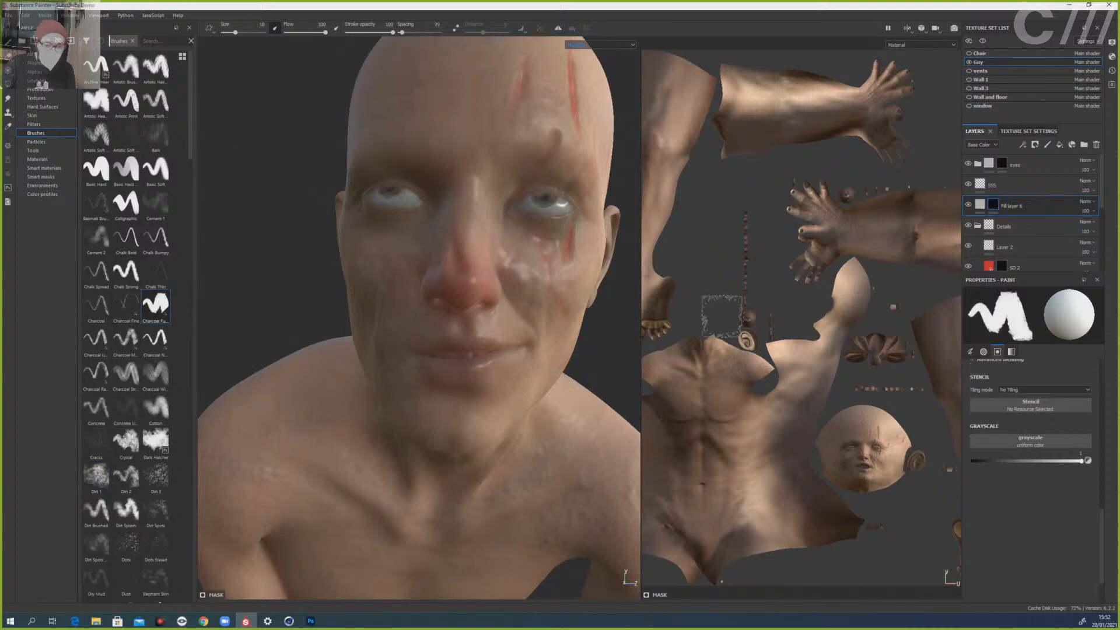
- Test the reduced brush on the fill layer's mask over small UV islands near the head, and delete that fill layer
{"action": "key", "text": "bracketleft"}
{"action": "key", "text": "bracketleft"}
{"action": "key", "text": "bracketleft"}
{"action": "key", "text": "bracketleft"}
{"action": "key", "text": "bracketleft"}
{"action": "key", "text": "bracketleft"}
{"action": "key", "text": "bracketleft"}
{"action": "key", "text": "bracketleft"}
{"action": "key", "text": "bracketleft"}
{"action": "key", "text": "bracketleft"}
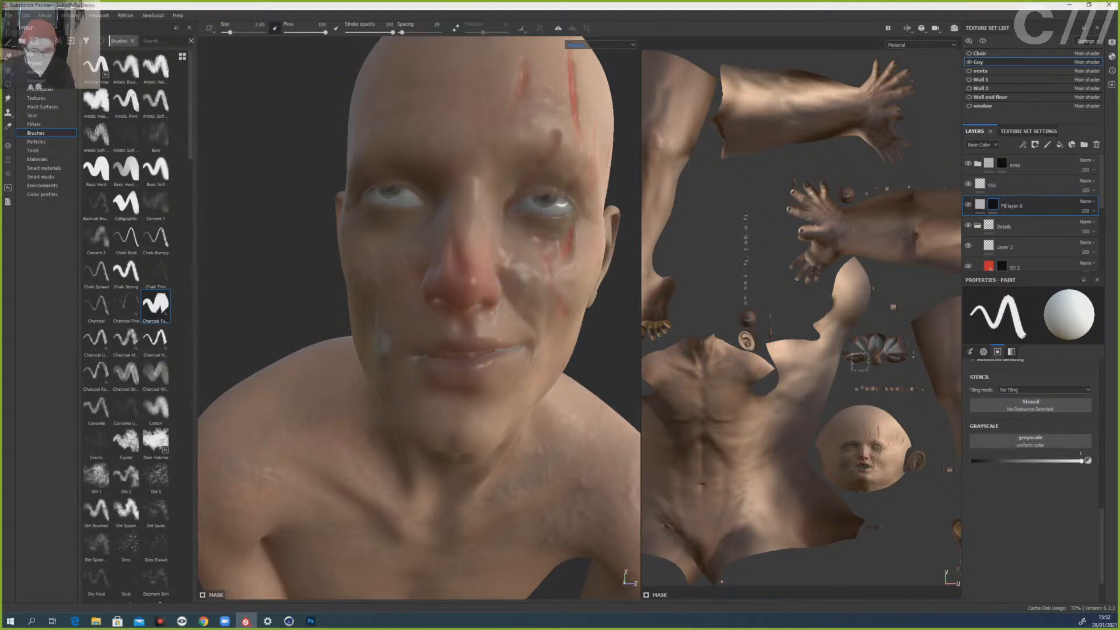
{"action": "mouse_move", "coordinate": [865, 382]}
{"action": "left_mouse_down", "text": "alt"}
{"action": "mouse_move", "coordinate": [902, 372]}
{"action": "mouse_move", "coordinate": [870, 373]}
{"action": "left_mouse_up", "text": "alt"}
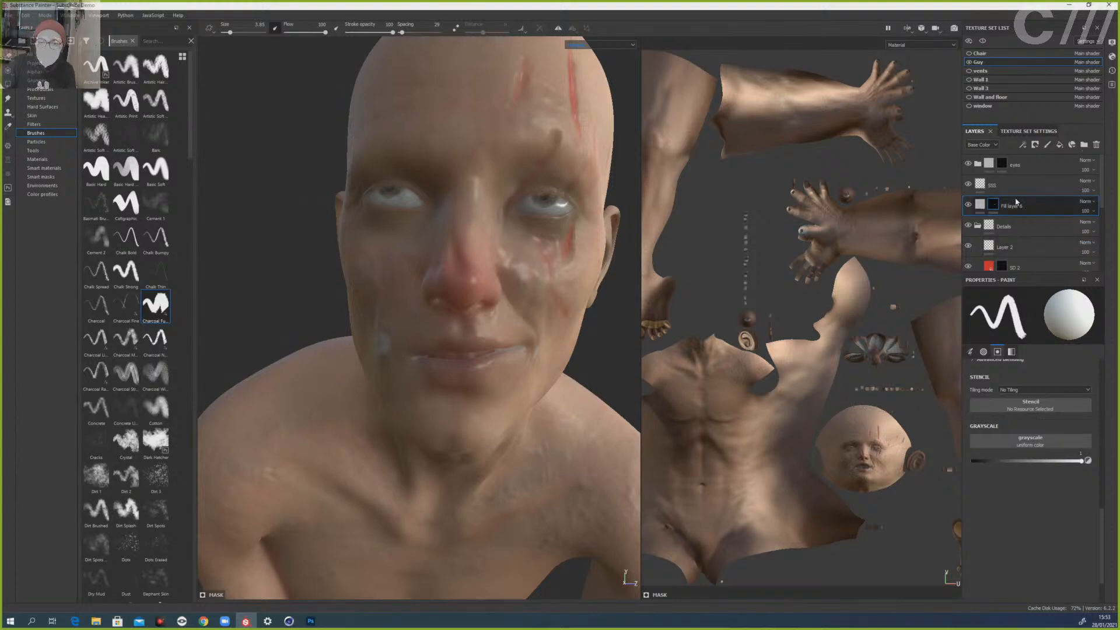
{"action": "key", "text": "Delete"}
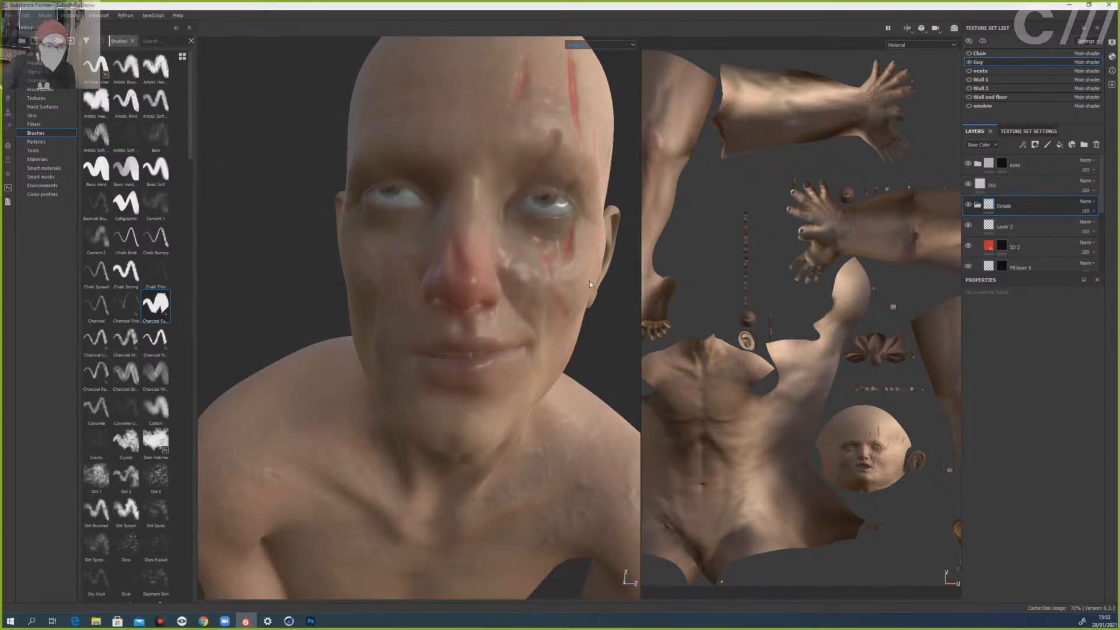
- Expand the eyes folder, try adding a fill layer inside it above Fill layer 4, and undo the addition
{"action": "scroll", "coordinate": [589, 281], "scroll_direction": "down", "scroll_amount": 5}
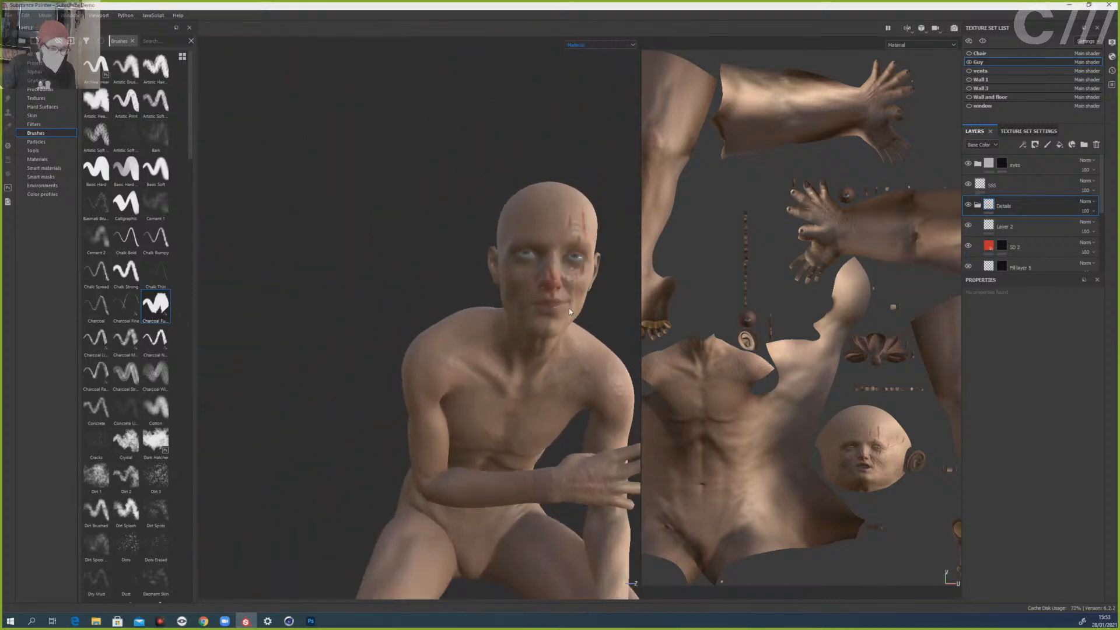
{"action": "left_click_drag", "start_coordinate": [568, 308], "coordinate": [531, 271], "text": "alt"}
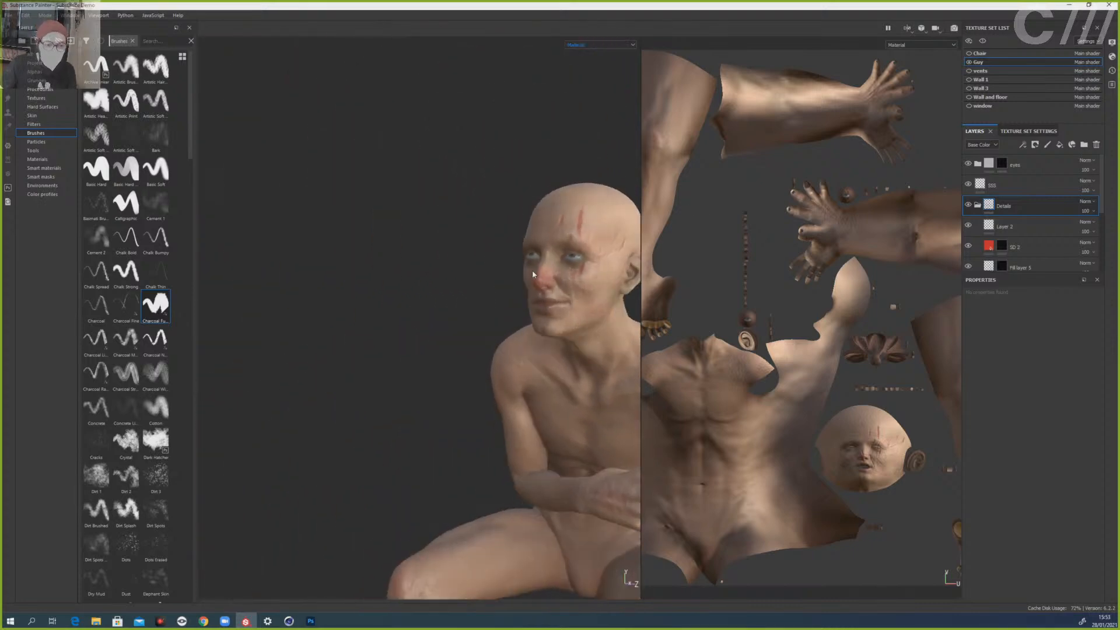
{"action": "scroll", "coordinate": [558, 249], "scroll_direction": "down", "scroll_amount": 2}
{"action": "scroll", "coordinate": [562, 249], "scroll_direction": "up", "scroll_amount": 5}
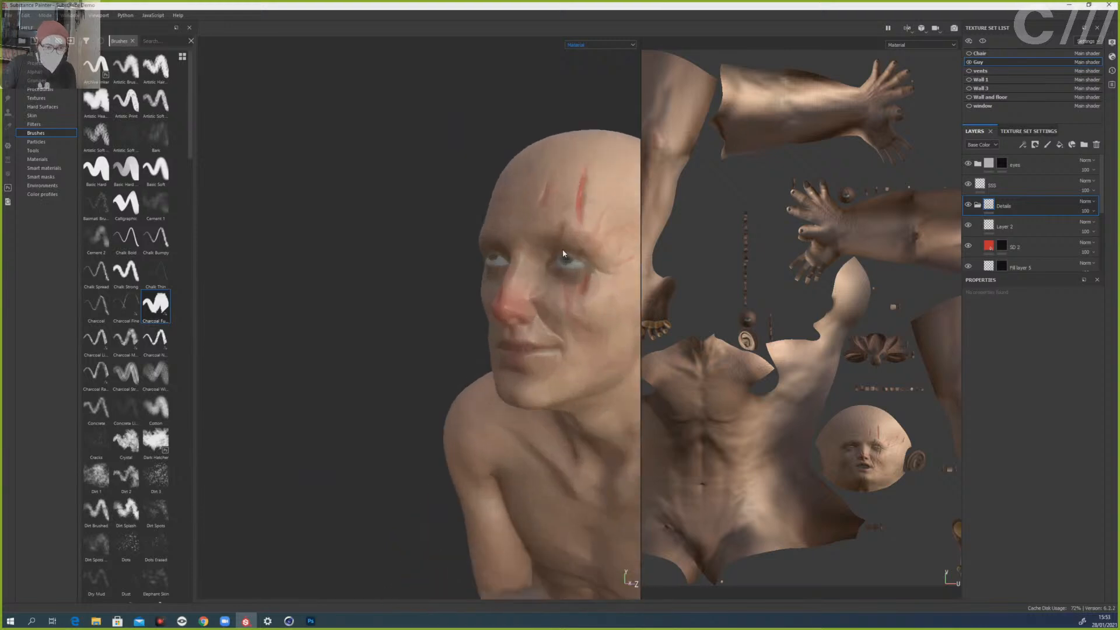
{"action": "left_click", "coordinate": [1015, 169]}
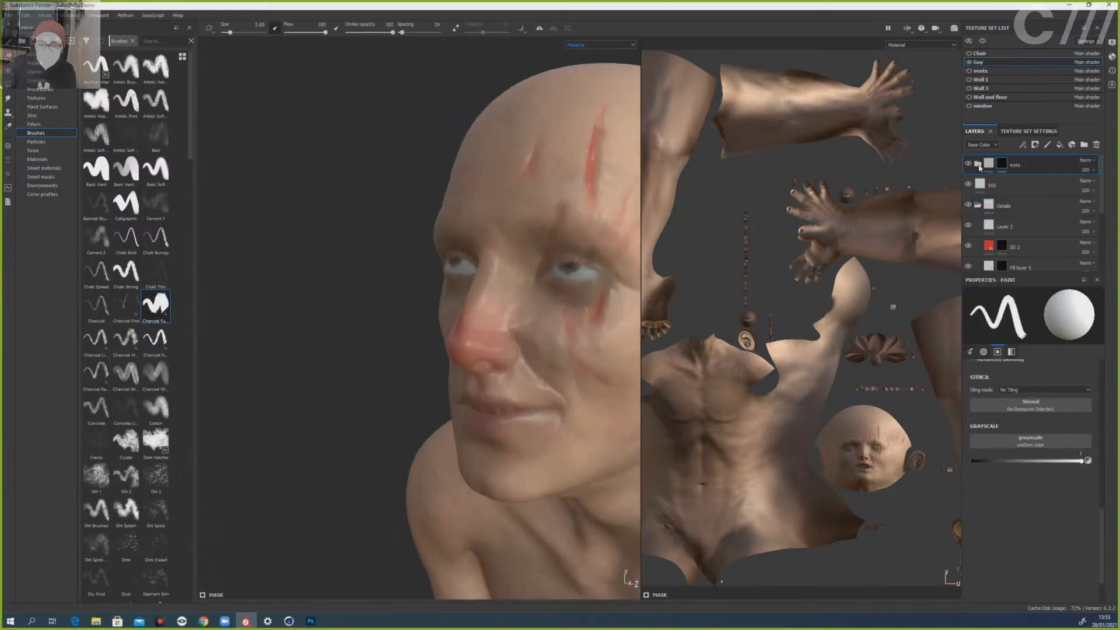
{"action": "left_click", "coordinate": [978, 164]}
{"action": "left_click", "coordinate": [1040, 190]}
{"action": "left_click", "coordinate": [1059, 145]}
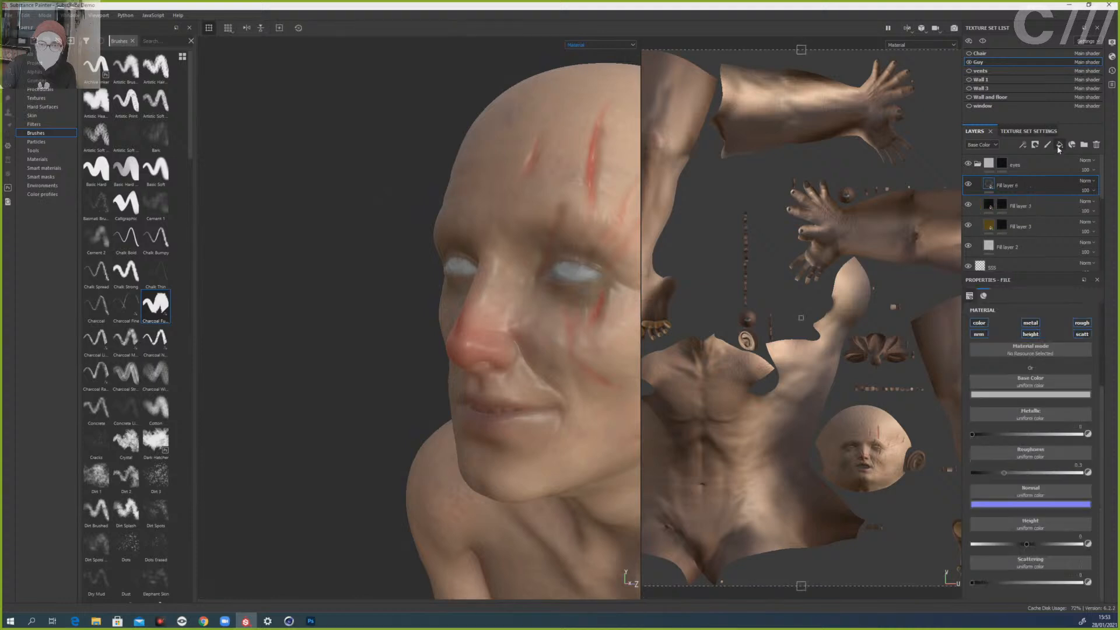
{"action": "key", "text": "ctrl+z"}
- Duplicate the red SD 2 layer, move the copy to the top of the eyes folder and clear its mask
{"action": "scroll", "coordinate": [1032, 210], "scroll_direction": "down", "scroll_amount": 5}
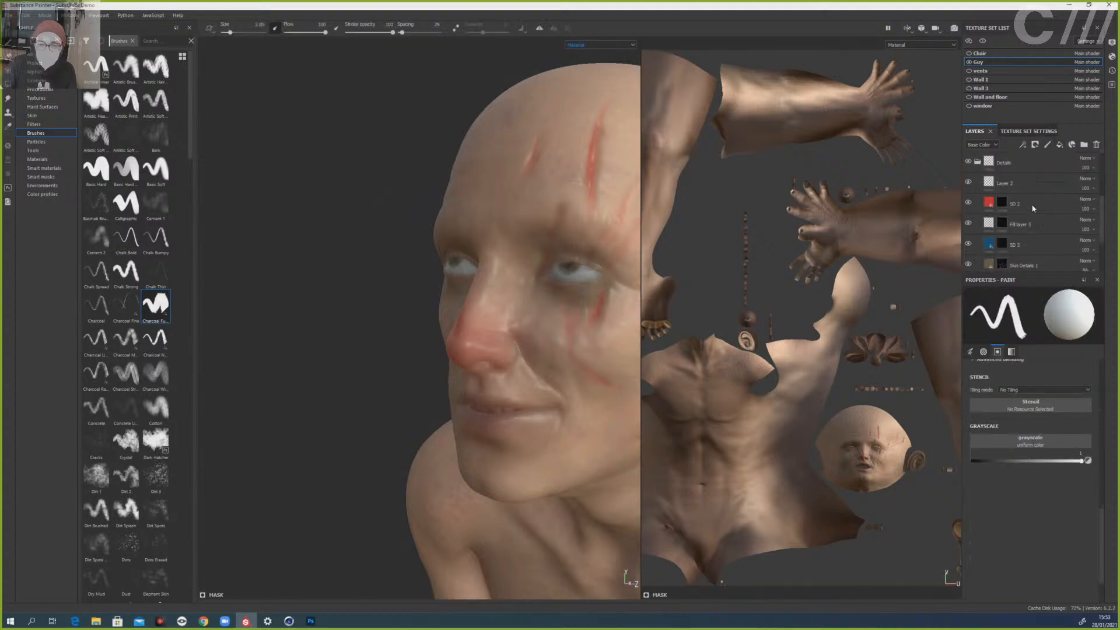
{"action": "scroll", "coordinate": [1033, 210], "scroll_direction": "up", "scroll_amount": 2}
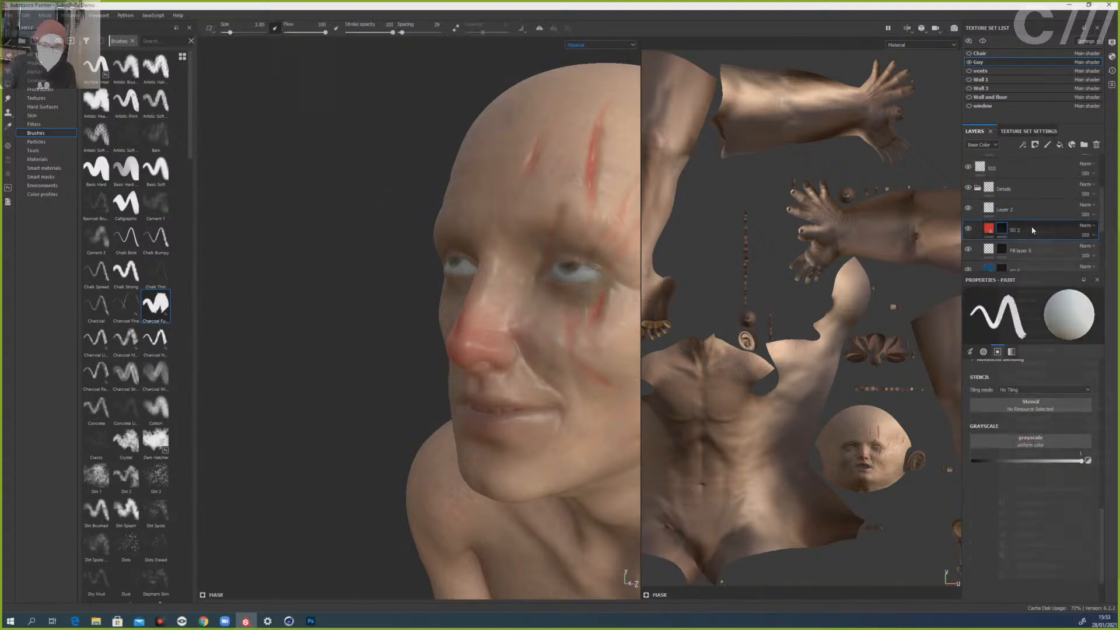
{"action": "right_click", "coordinate": [1031, 228]}
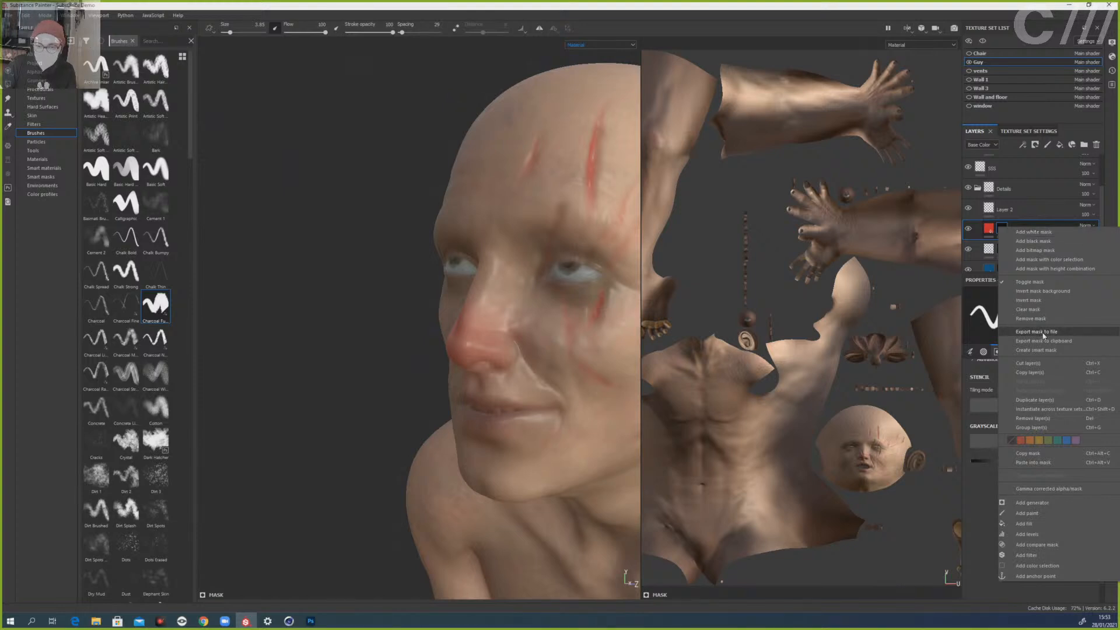
{"action": "left_click", "coordinate": [1031, 400]}
{"action": "left_click_drag", "start_coordinate": [1022, 230], "coordinate": [1019, 166]}
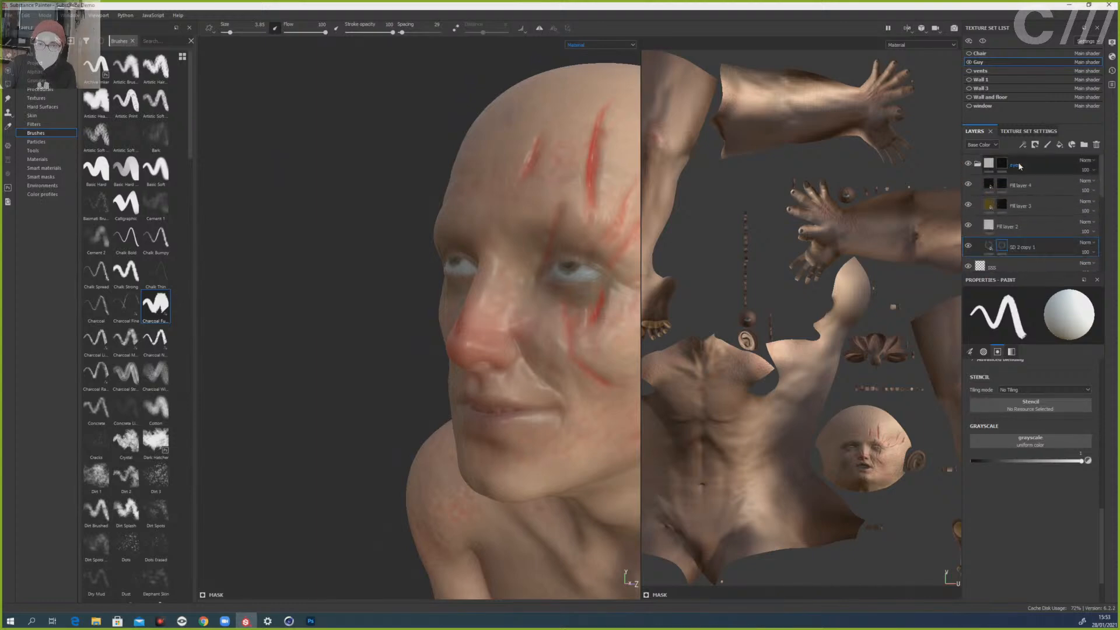
{"action": "left_click_drag", "start_coordinate": [1021, 241], "coordinate": [1019, 180]}
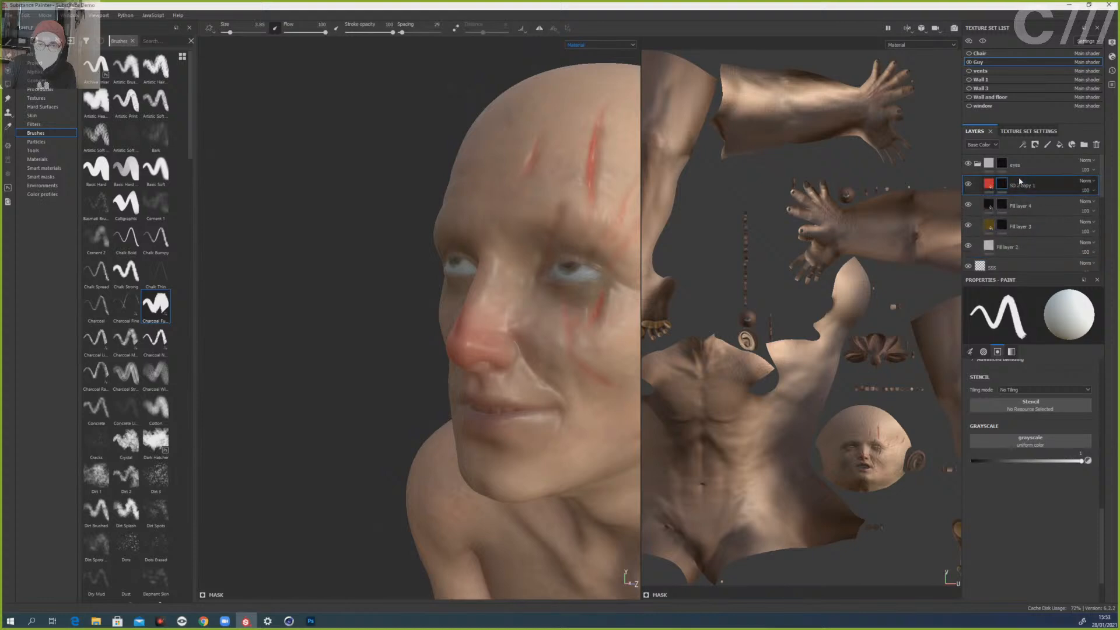
{"action": "right_click", "coordinate": [1003, 185]}
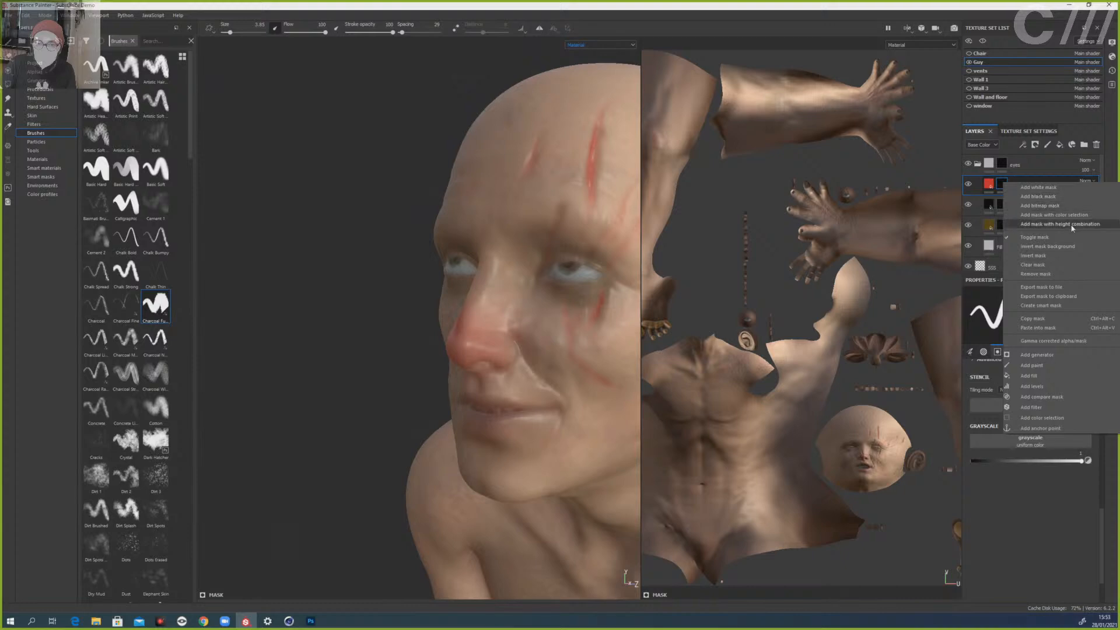
{"action": "left_click", "coordinate": [1059, 266]}
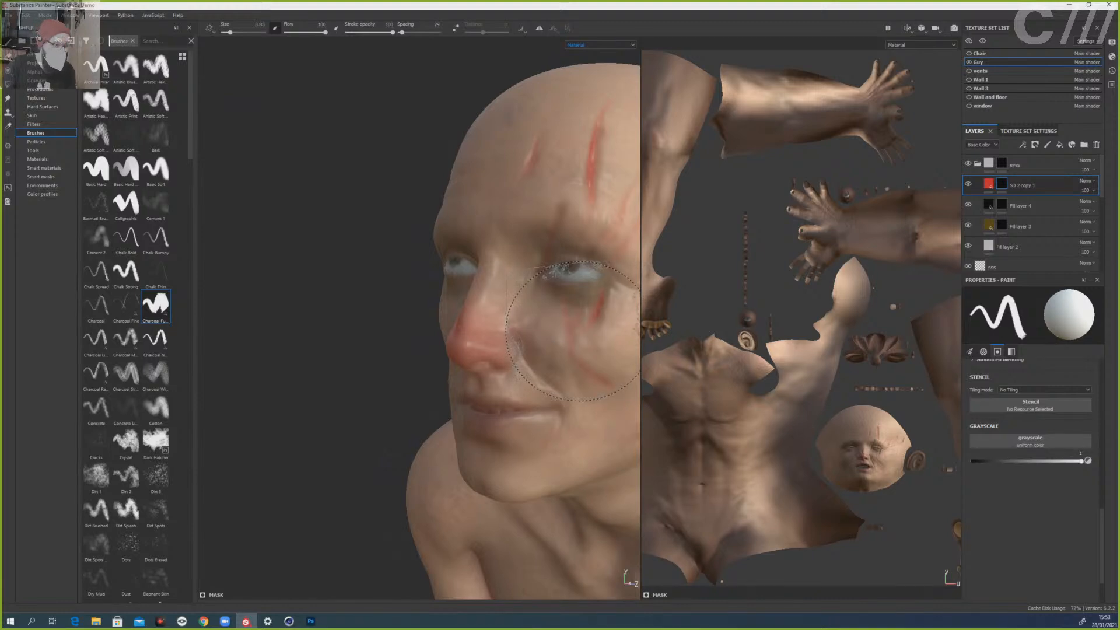
- Filter the brushes by "dir", choose the Cracks brush, and reduce its size to about 1.4 for detailing the face
{"action": "left_click", "coordinate": [172, 43]}
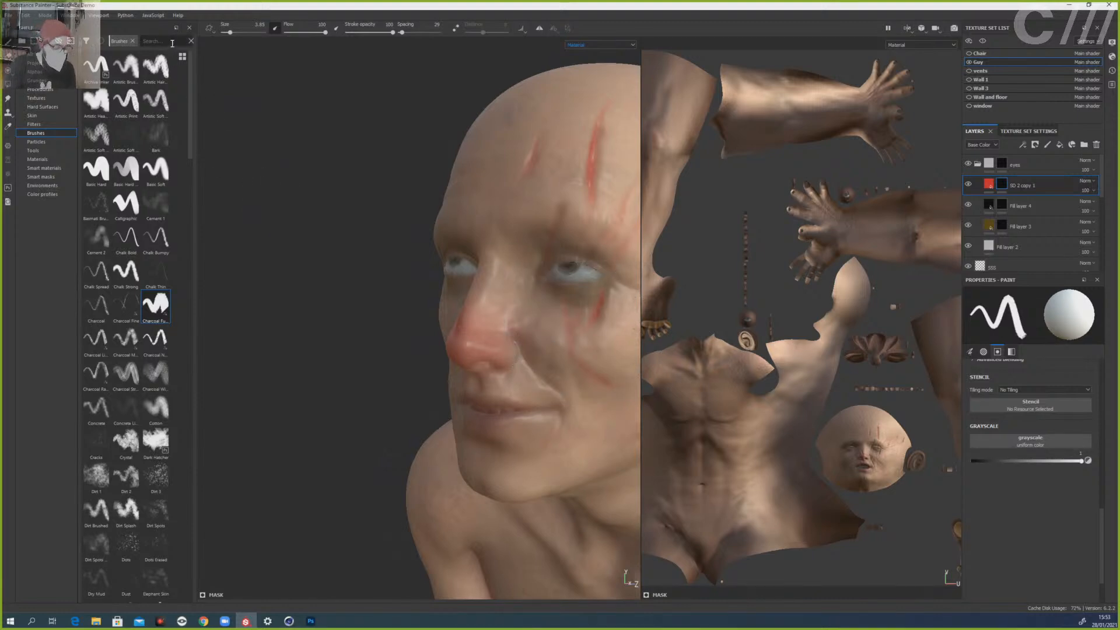
{"action": "type", "text": "dir"}
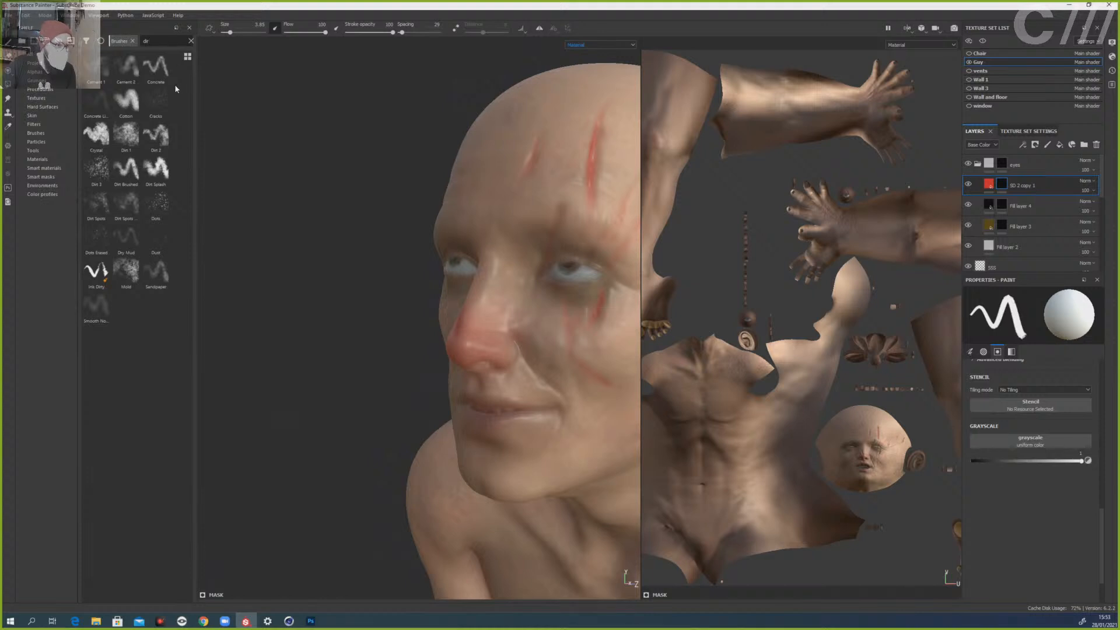
{"action": "left_click", "coordinate": [155, 101]}
{"action": "right_click_drag", "start_coordinate": [241, 220], "coordinate": [159, 225], "text": "ctrl"}
{"action": "right_click_drag", "start_coordinate": [598, 278], "coordinate": [573, 273], "text": "ctrl"}
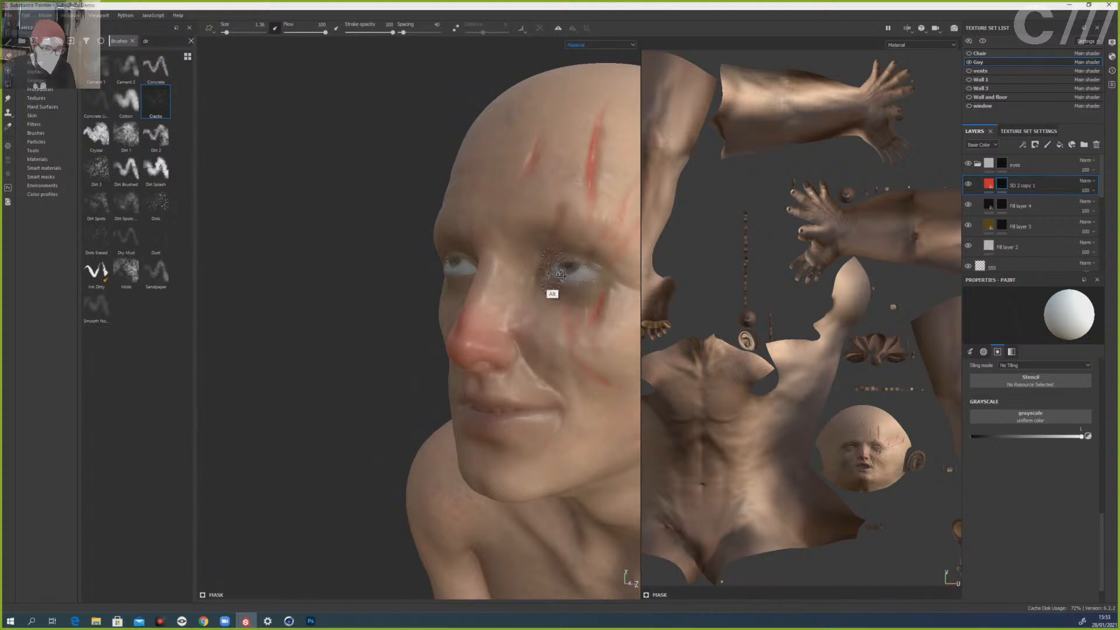
{"action": "left_click_drag", "start_coordinate": [550, 292], "coordinate": [549, 276], "text": "alt"}
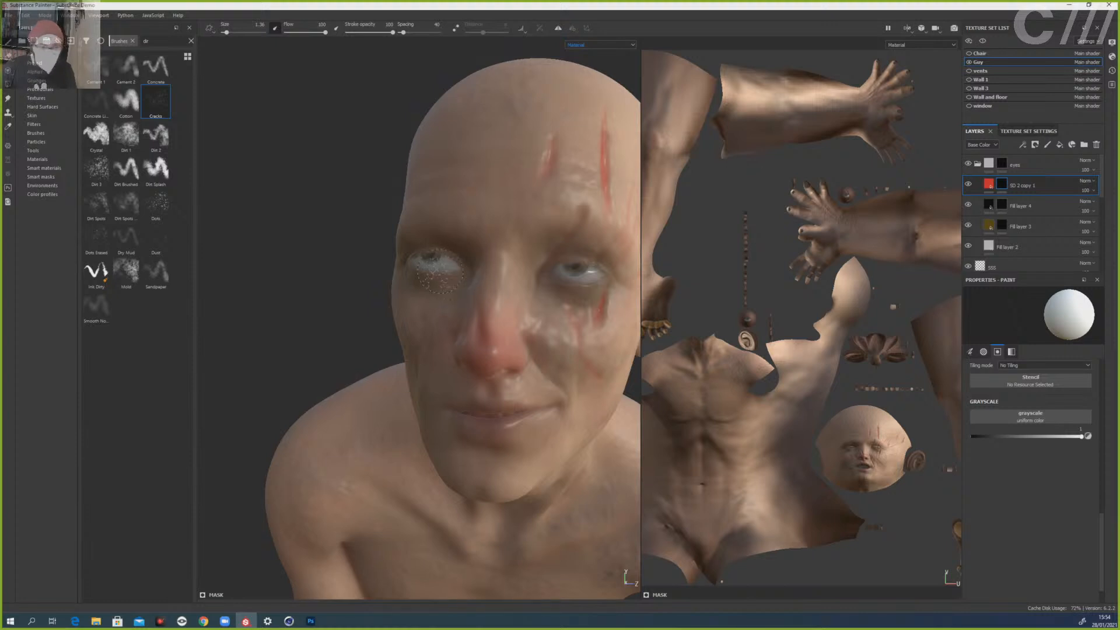
{"action": "mouse_move", "coordinate": [440, 271]}
{"action": "right_mouse_down", "text": "ctrl"}
{"action": "mouse_move", "coordinate": [465, 269]}
{"action": "mouse_move", "coordinate": [434, 277]}
{"action": "mouse_move", "coordinate": [449, 266]}
{"action": "right_mouse_up", "text": "ctrl"}
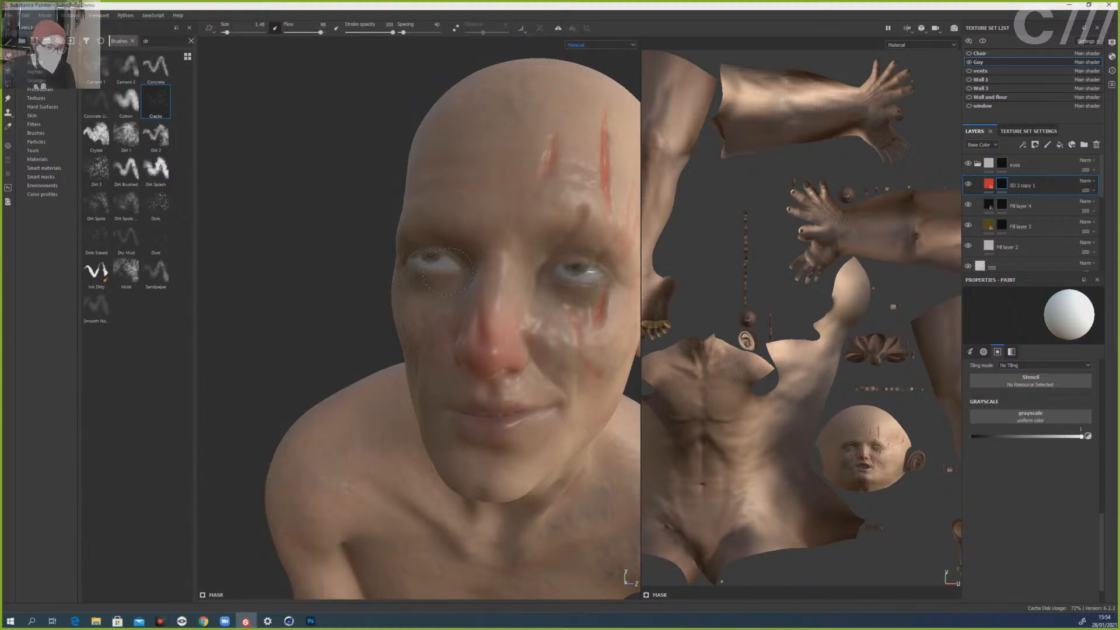
{"action": "mouse_move", "coordinate": [493, 265]}
{"action": "left_mouse_down", "text": "alt"}
{"action": "mouse_move", "coordinate": [400, 321]}
{"action": "mouse_move", "coordinate": [417, 265]}
{"action": "left_mouse_up", "text": "alt"}
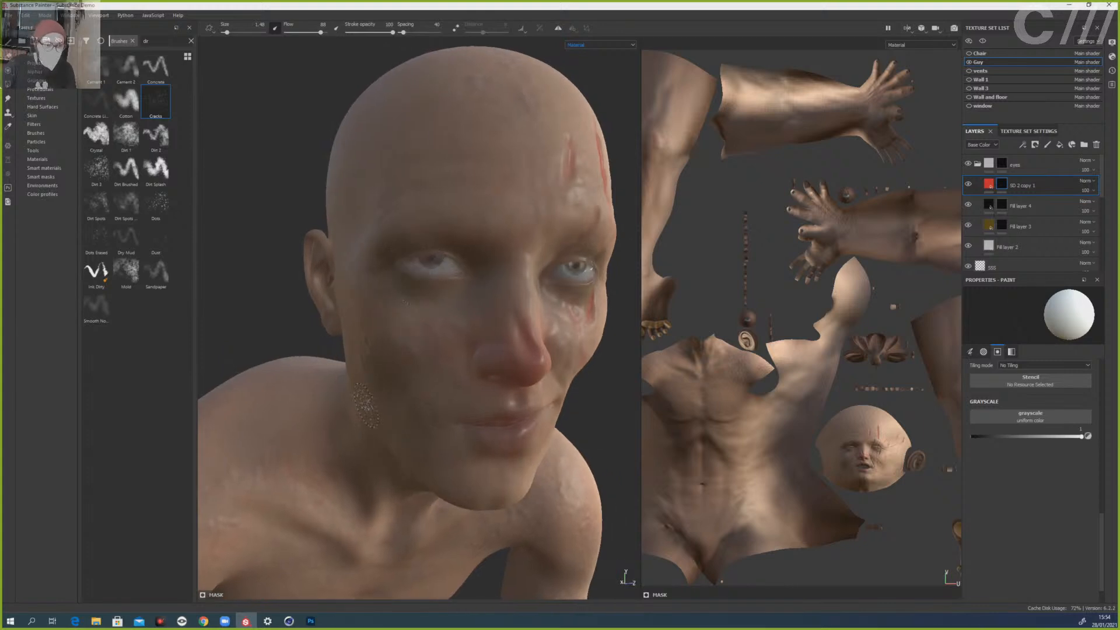
{"action": "left_click_drag", "start_coordinate": [505, 326], "coordinate": [455, 329], "text": "alt"}
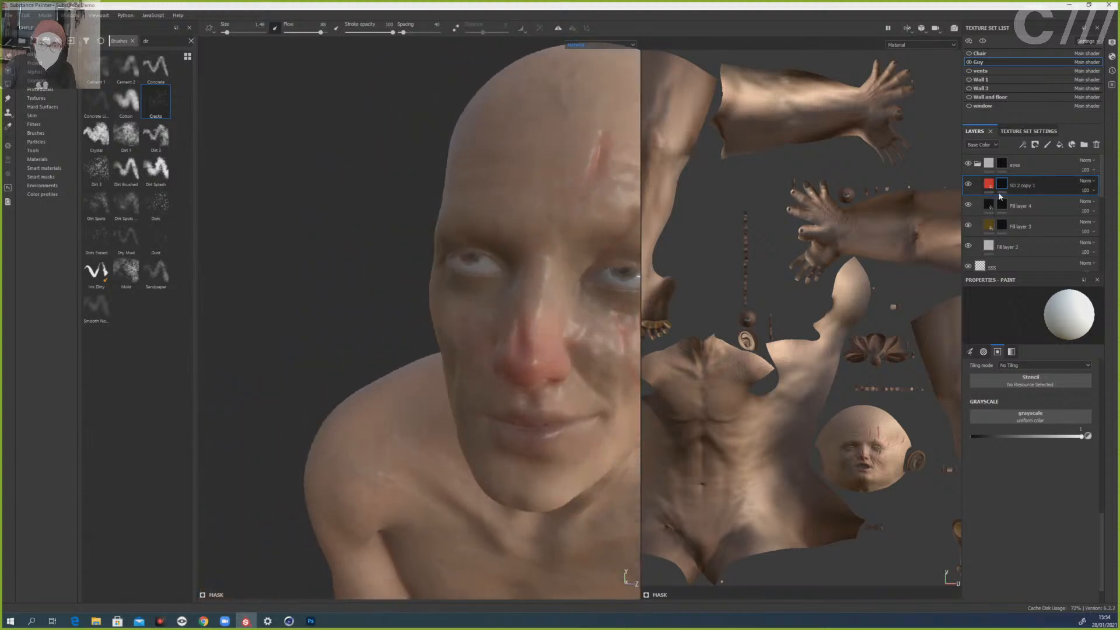
- Move the red copied layer below Fill layer 3 in the layer stack
{"action": "left_click_drag", "start_coordinate": [1019, 185], "coordinate": [1020, 229]}
{"action": "left_click_drag", "start_coordinate": [571, 319], "coordinate": [540, 324], "text": "alt"}
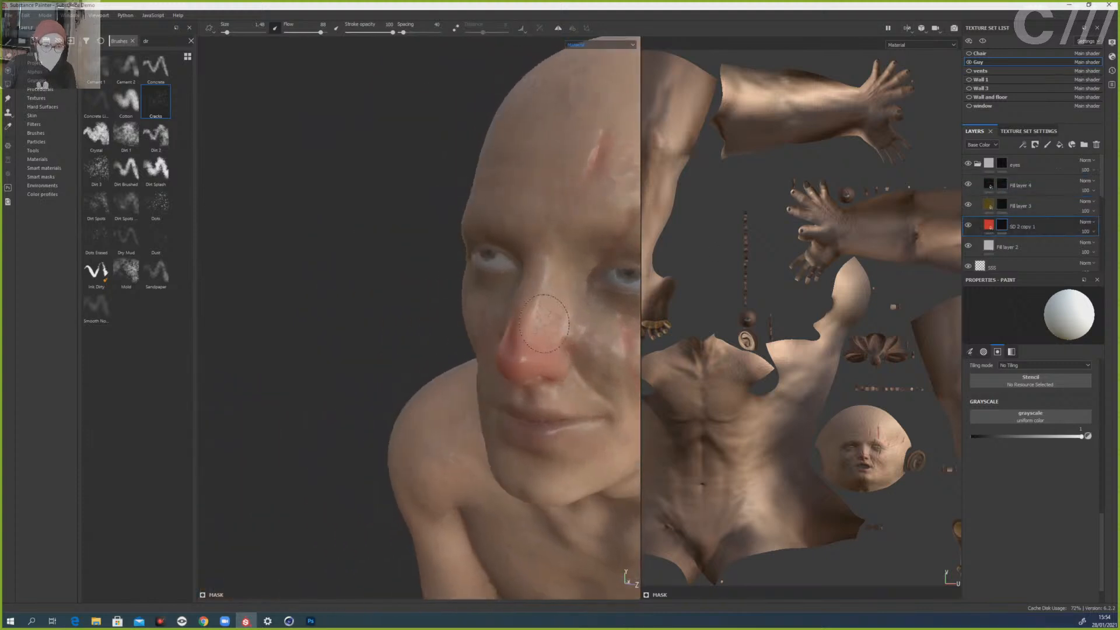
{"action": "scroll", "coordinate": [546, 321], "scroll_direction": "up", "scroll_amount": 2}
{"action": "scroll", "coordinate": [548, 319], "scroll_direction": "down", "scroll_amount": 5}
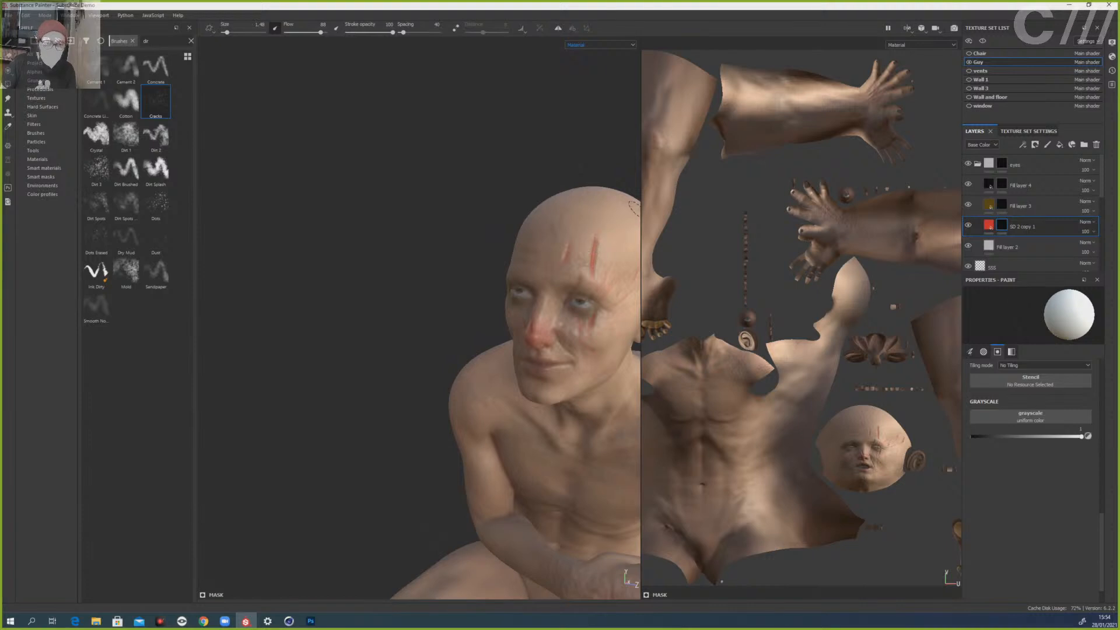
- Widen the 3D viewport to give the character more room and save the project
{"action": "left_click_drag", "start_coordinate": [640, 205], "coordinate": [884, 204]}
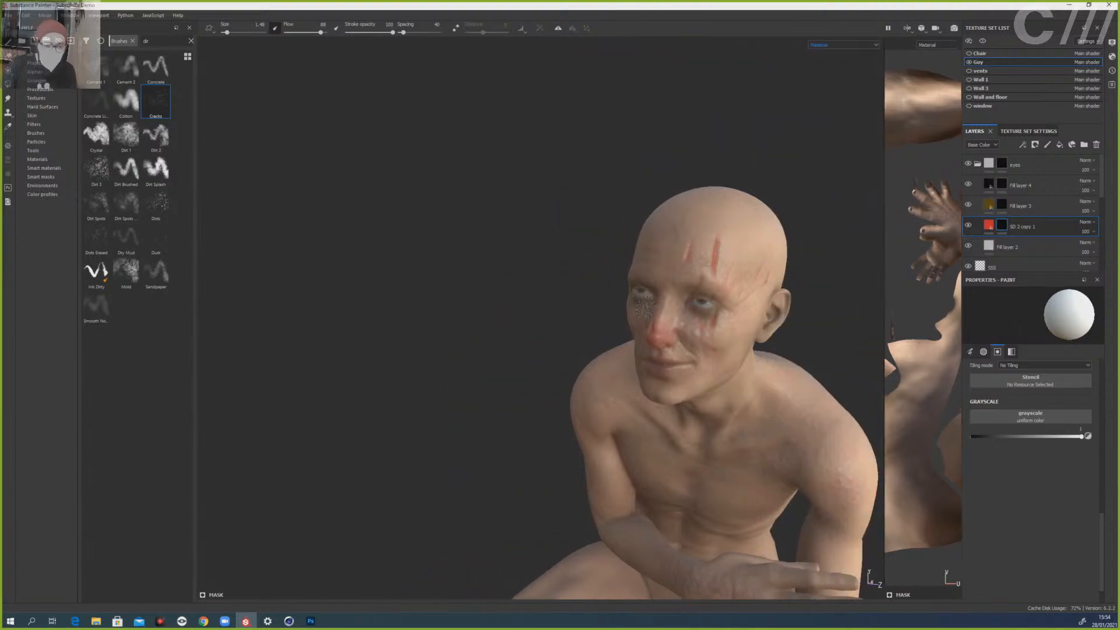
{"action": "middle_click_drag", "start_coordinate": [777, 311], "coordinate": [700, 227], "text": "alt"}
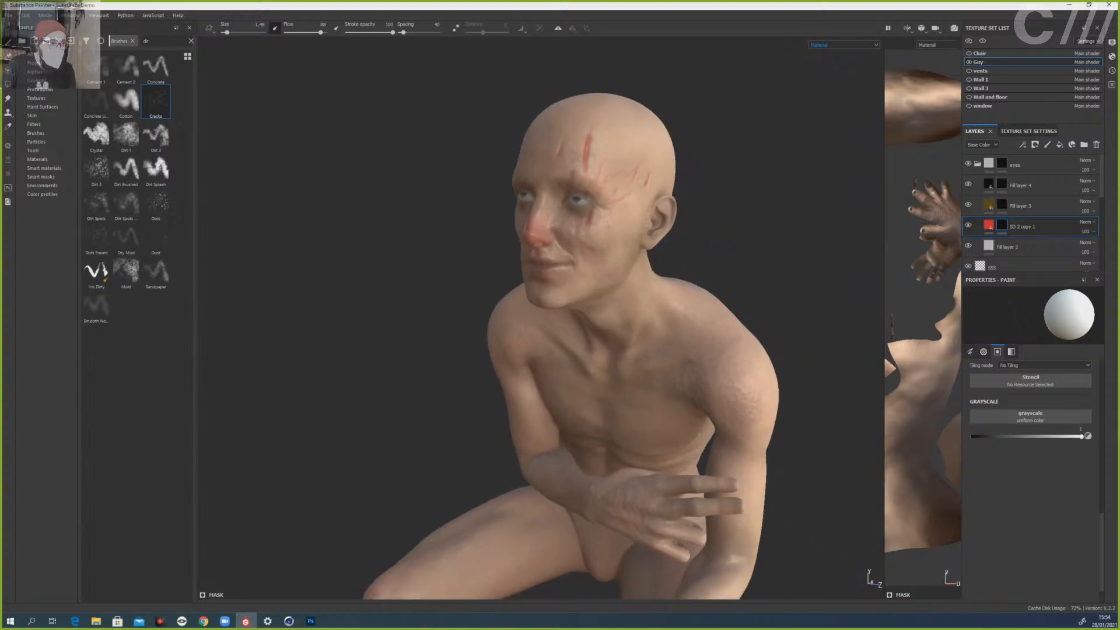
{"action": "left_click", "coordinate": [8, 15]}
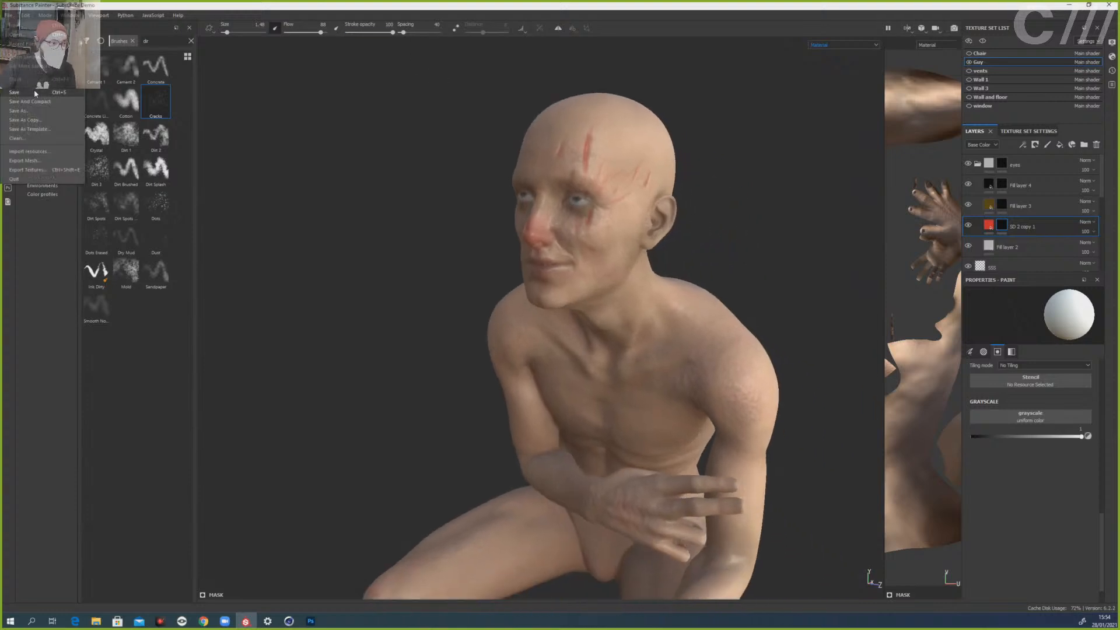
{"action": "left_click", "coordinate": [33, 93]}
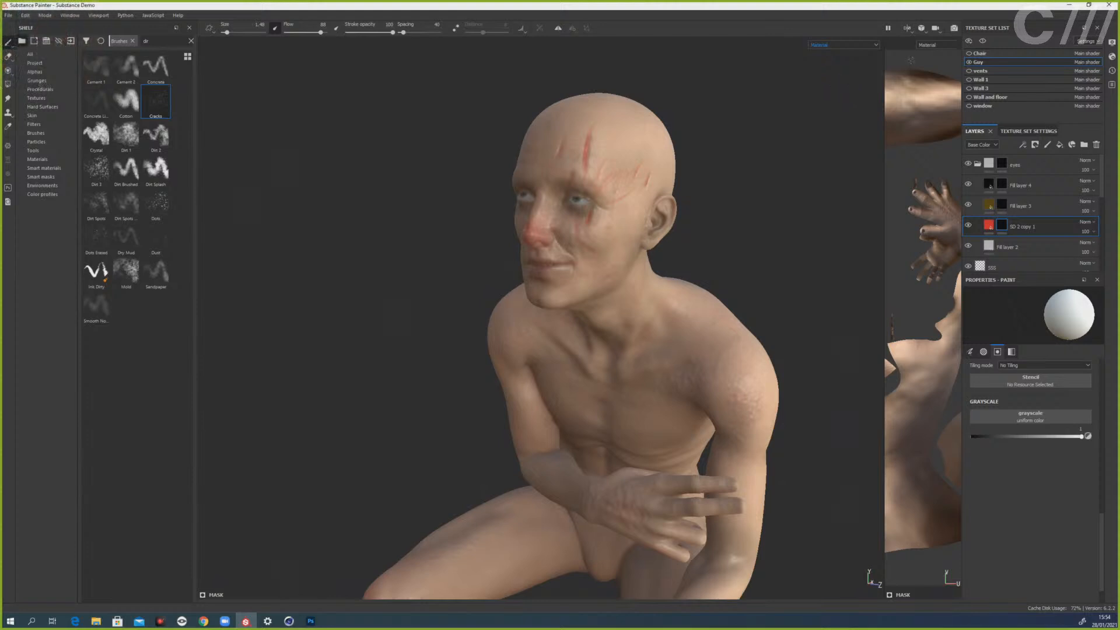
- Render the scene with Iray, examine the face close up and the whole seated figure, and return to painting mode
{"action": "left_click_drag", "start_coordinate": [739, 265], "coordinate": [725, 272], "text": "alt"}
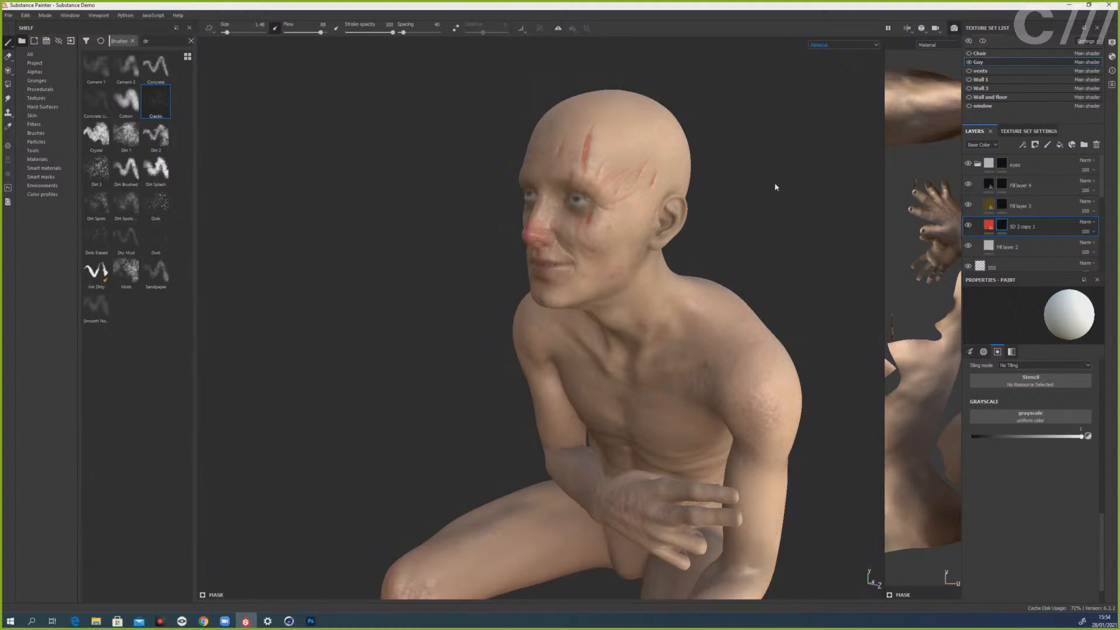
{"action": "key", "text": "F10"}
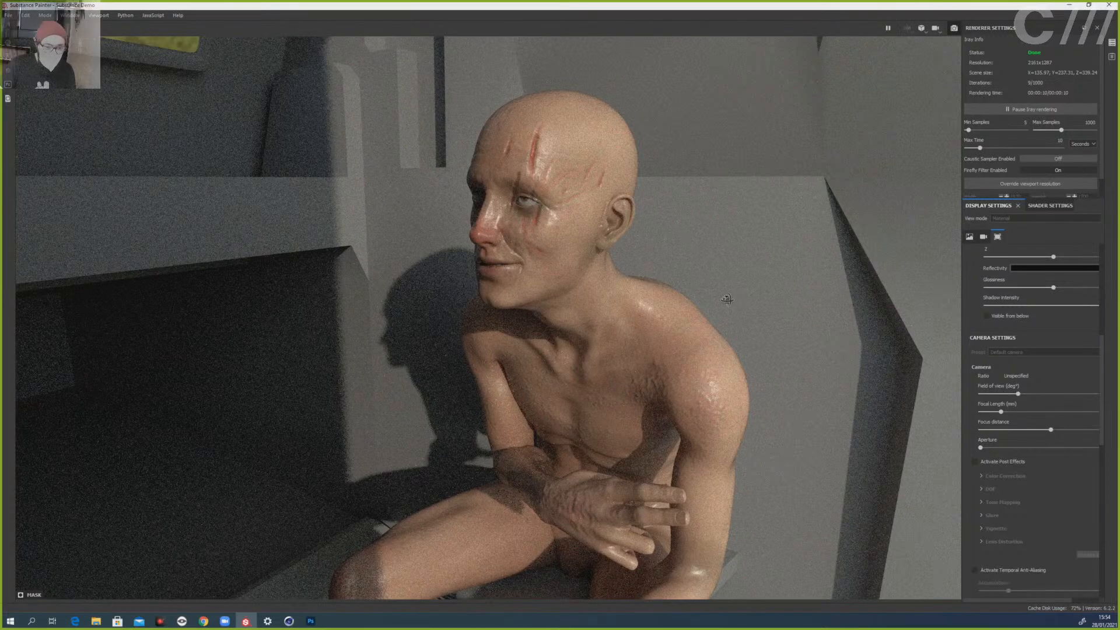
{"action": "mouse_move", "coordinate": [725, 296]}
{"action": "left_mouse_down", "text": "alt"}
{"action": "mouse_move", "coordinate": [676, 296]}
{"action": "mouse_move", "coordinate": [727, 302]}
{"action": "left_mouse_up", "text": "alt"}
{"action": "scroll", "coordinate": [726, 302], "scroll_direction": "down", "scroll_amount": 2}
{"action": "scroll", "coordinate": [725, 303], "scroll_direction": "up", "scroll_amount": 3}
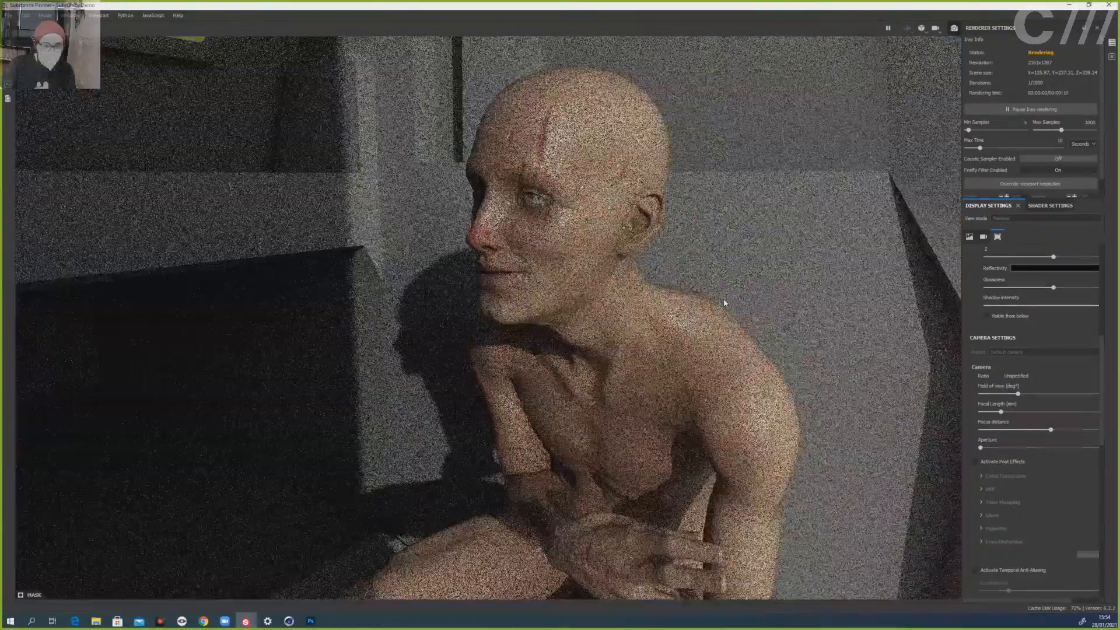
{"action": "scroll", "coordinate": [691, 330], "scroll_direction": "up", "scroll_amount": 6}
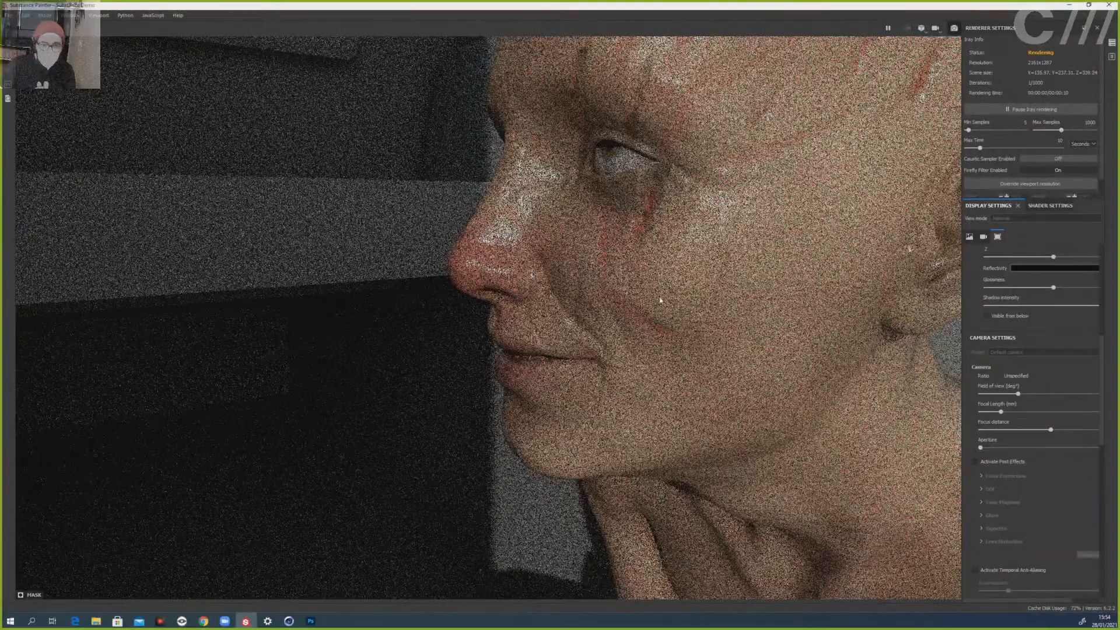
{"action": "scroll", "coordinate": [705, 333], "scroll_direction": "up", "scroll_amount": 2}
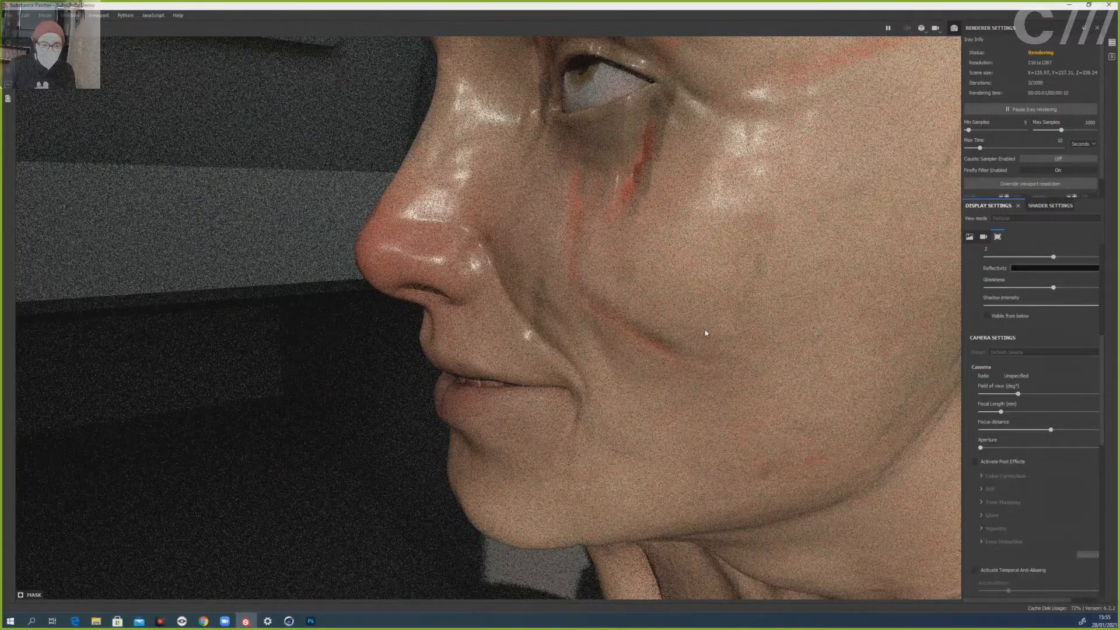
{"action": "scroll", "coordinate": [705, 330], "scroll_direction": "down", "scroll_amount": 2}
{"action": "scroll", "coordinate": [705, 330], "scroll_direction": "down", "scroll_amount": 2}
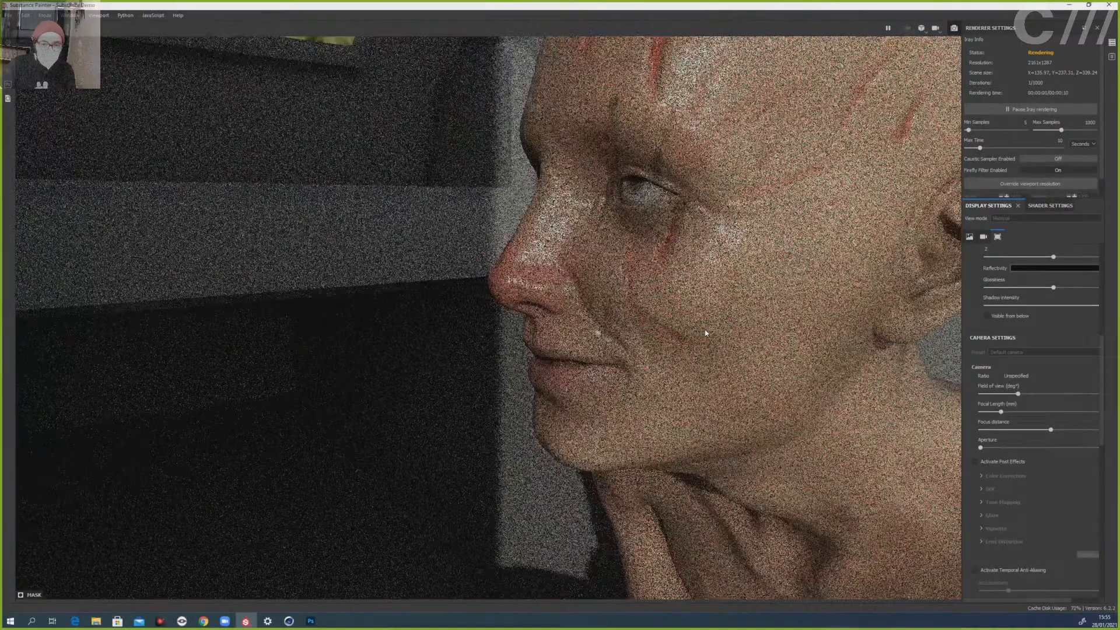
{"action": "scroll", "coordinate": [704, 328], "scroll_direction": "down", "scroll_amount": 4}
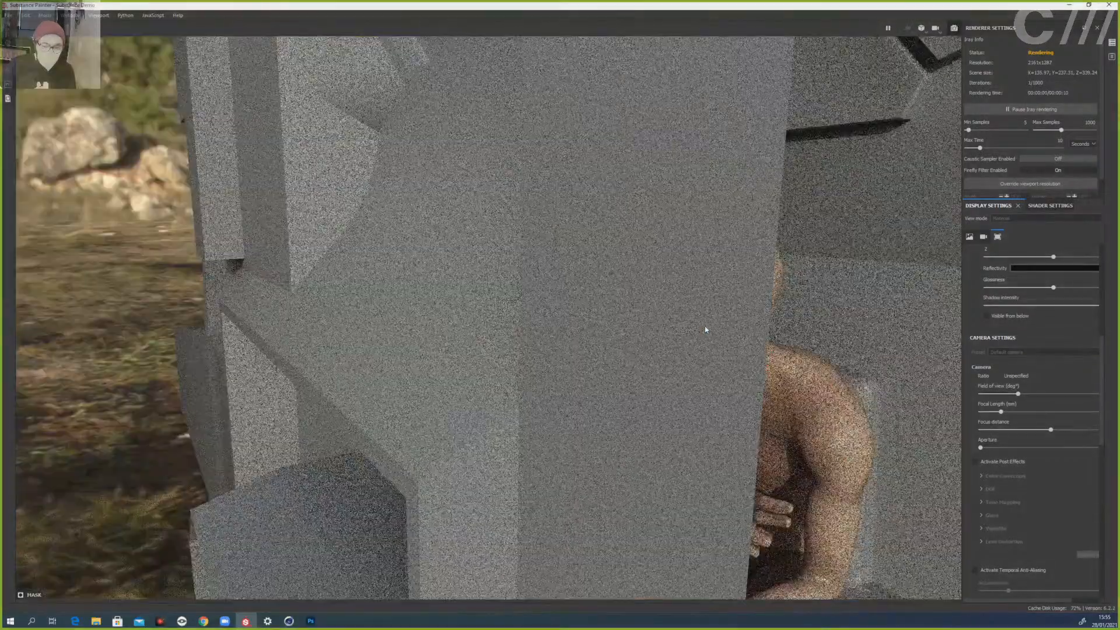
{"action": "left_click_drag", "start_coordinate": [702, 372], "coordinate": [647, 285], "text": "alt"}
{"action": "middle_click_drag", "start_coordinate": [642, 336], "coordinate": [477, 235], "text": "alt"}
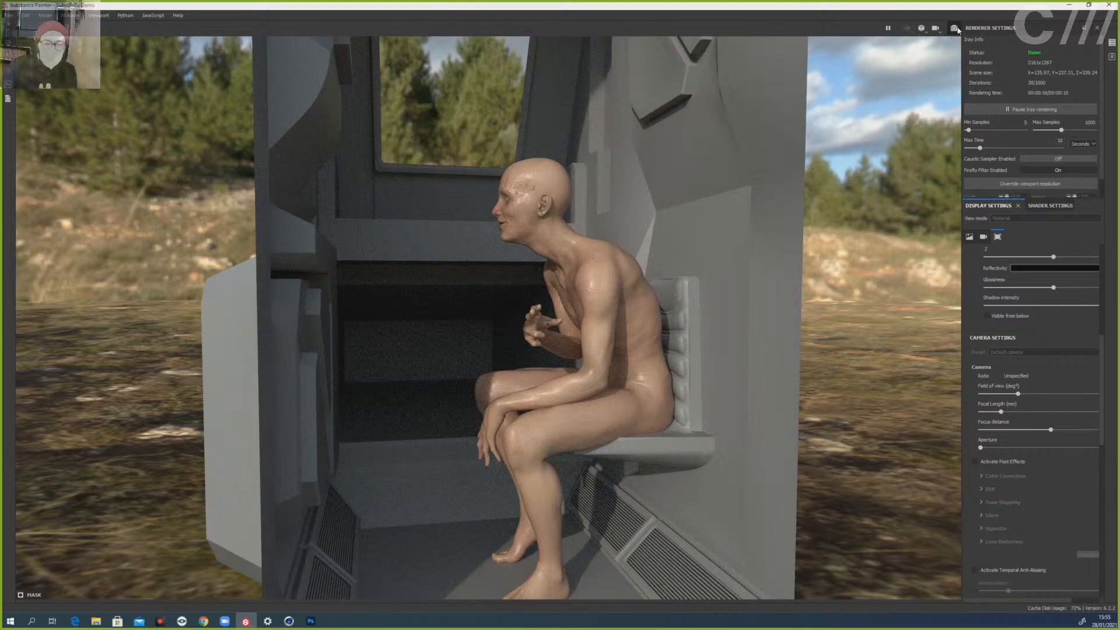
{"action": "left_click", "coordinate": [957, 27]}
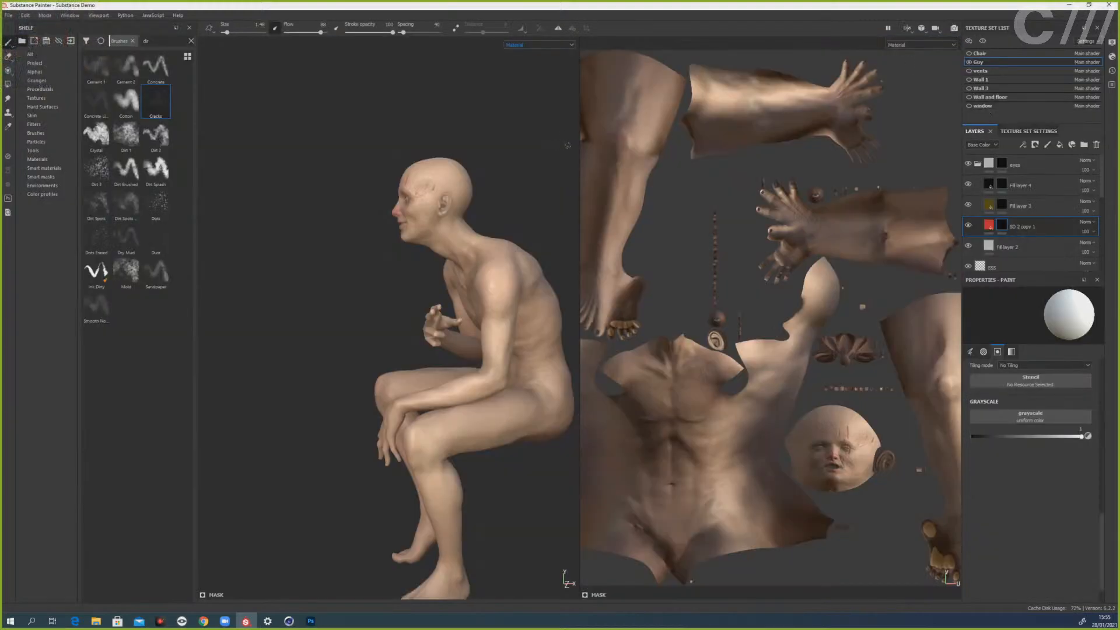
- Expand the 3D viewport over nearly all of the 2D view and save the project
{"action": "left_click_drag", "start_coordinate": [580, 155], "coordinate": [910, 156]}
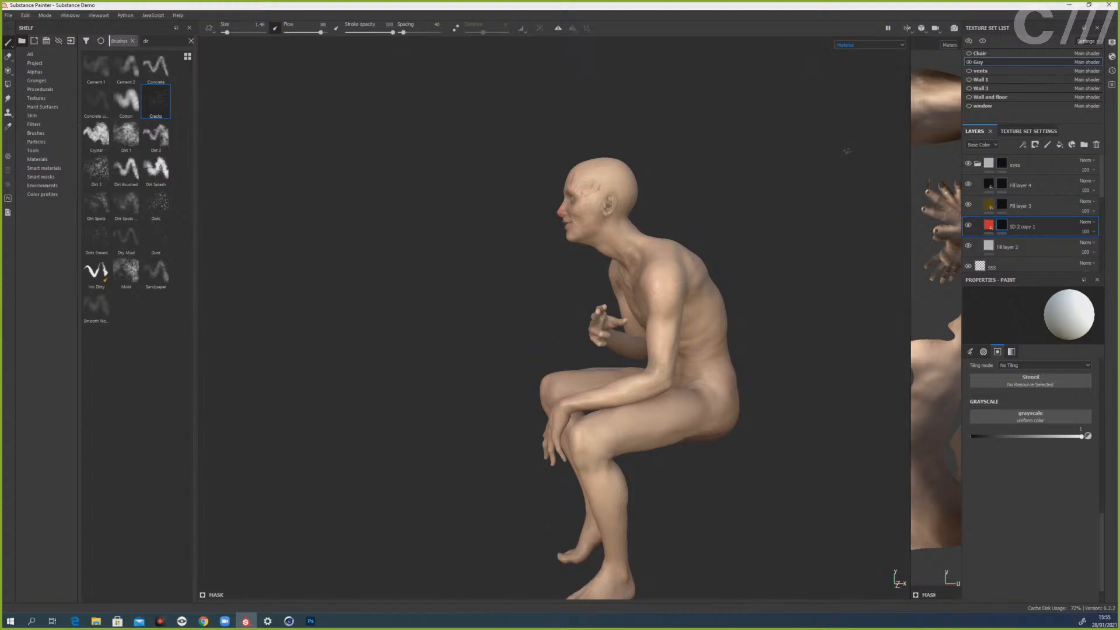
{"action": "left_click_drag", "start_coordinate": [912, 142], "coordinate": [946, 142]}
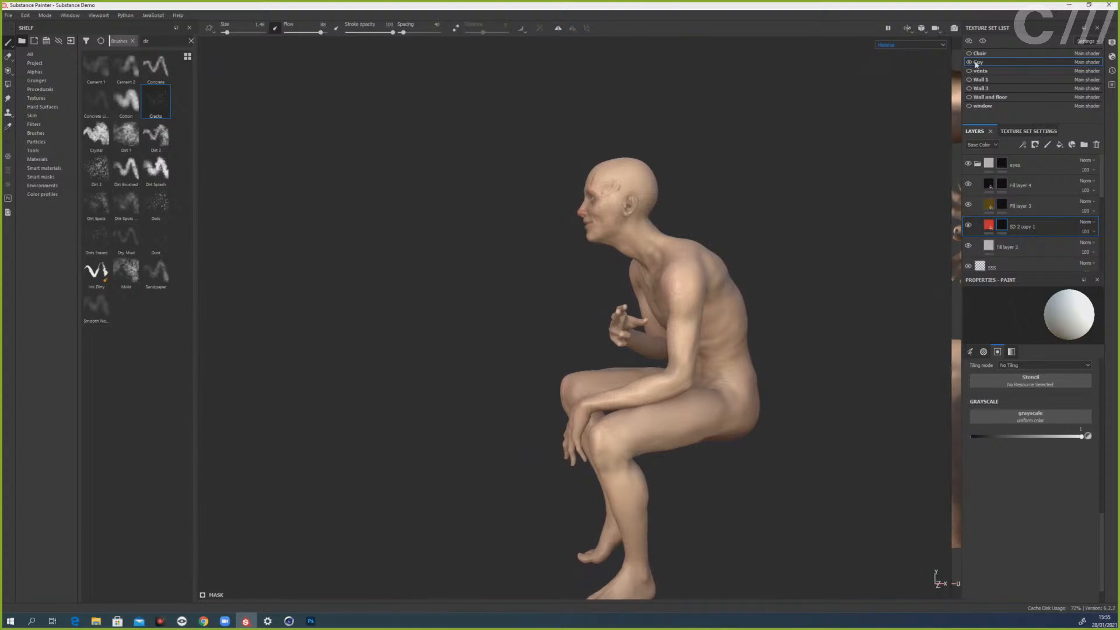
{"action": "left_click", "coordinate": [8, 15]}
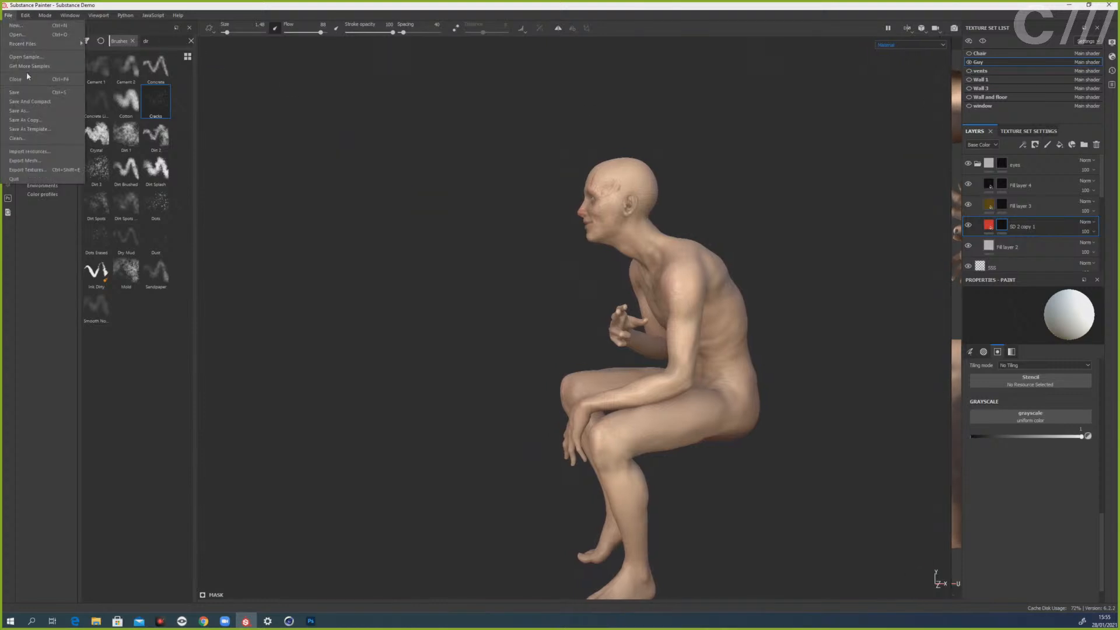
{"action": "left_click", "coordinate": [29, 92]}
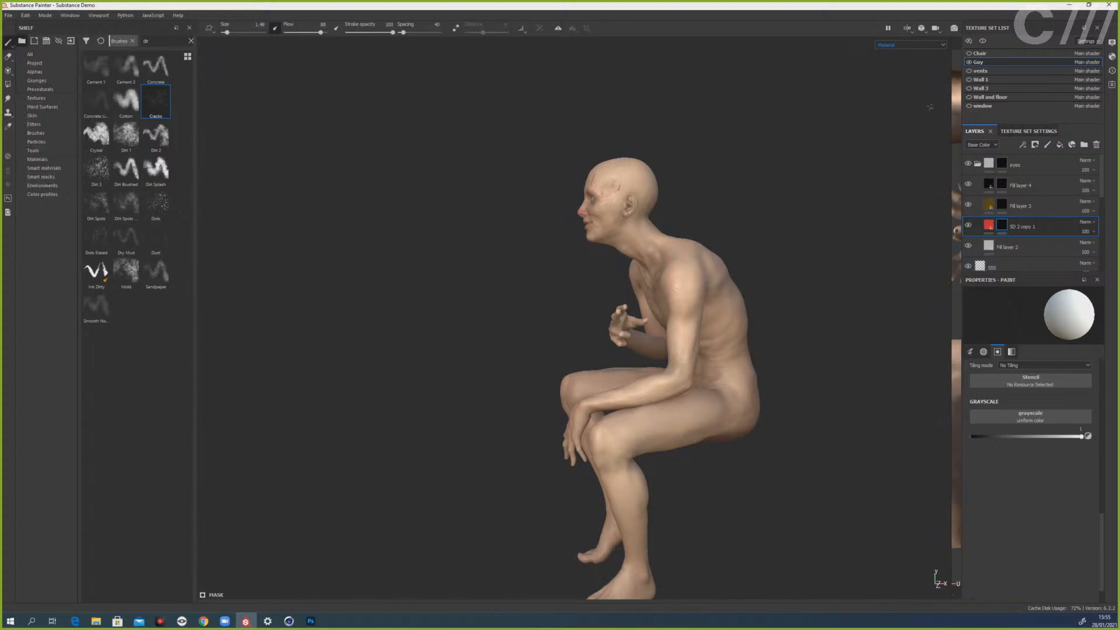
- Show the Wall 1 texture set beside the character, make it the active set, and keep the vents set hidden
{"action": "left_click", "coordinate": [979, 71]}
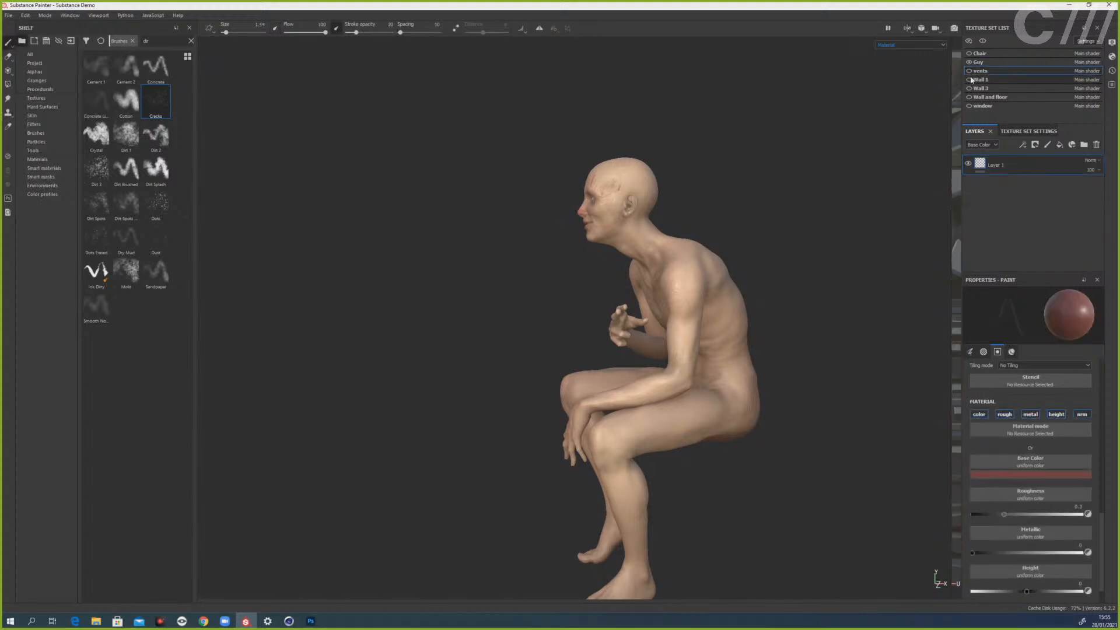
{"action": "left_click", "coordinate": [969, 71]}
{"action": "left_click", "coordinate": [969, 89]}
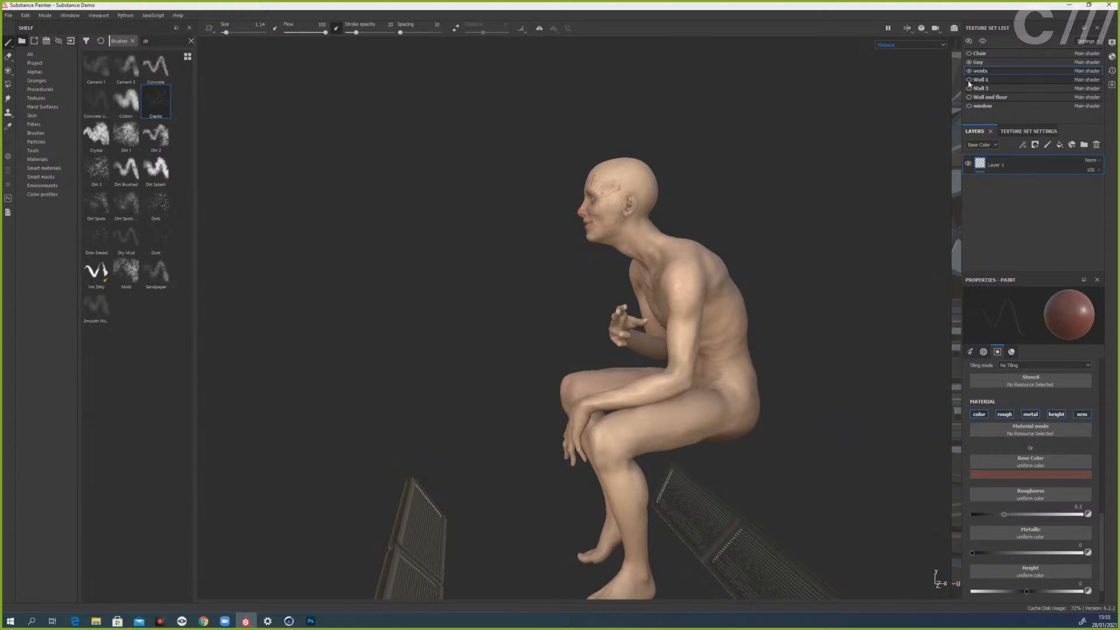
{"action": "left_click_drag", "start_coordinate": [482, 312], "coordinate": [397, 315], "text": "alt"}
{"action": "middle_click_drag", "start_coordinate": [528, 309], "coordinate": [551, 443], "text": "alt"}
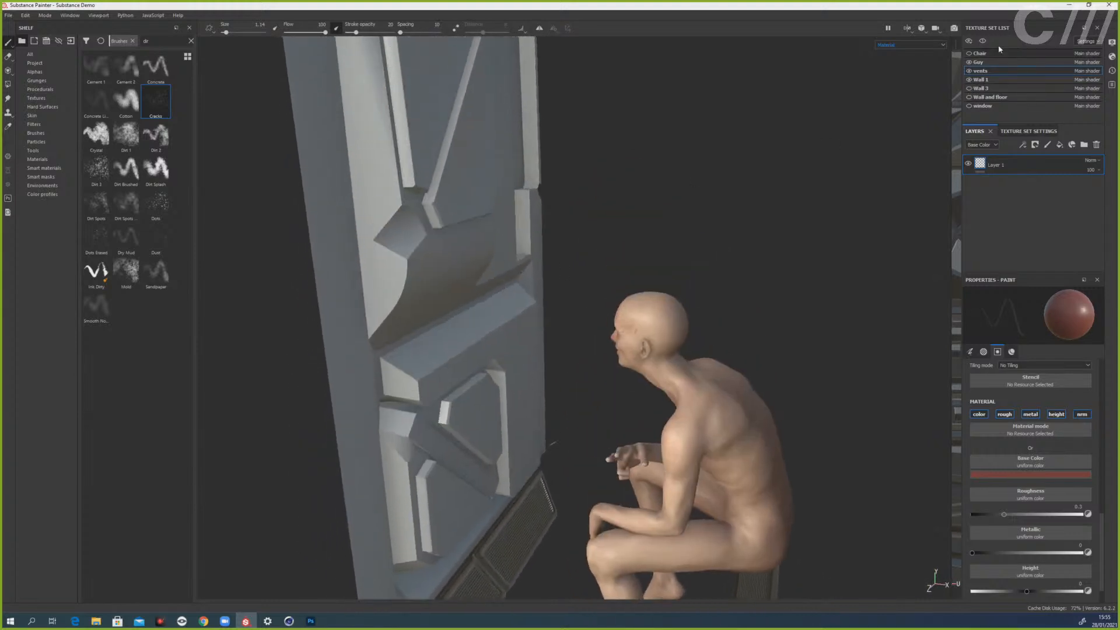
{"action": "left_click", "coordinate": [991, 80]}
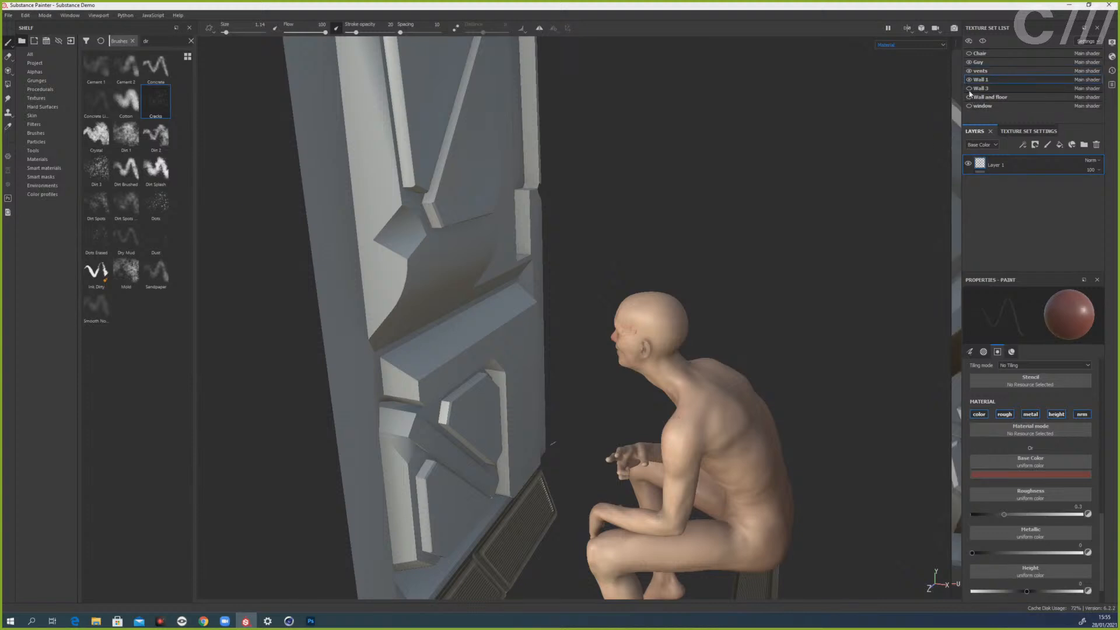
{"action": "left_click", "coordinate": [968, 71]}
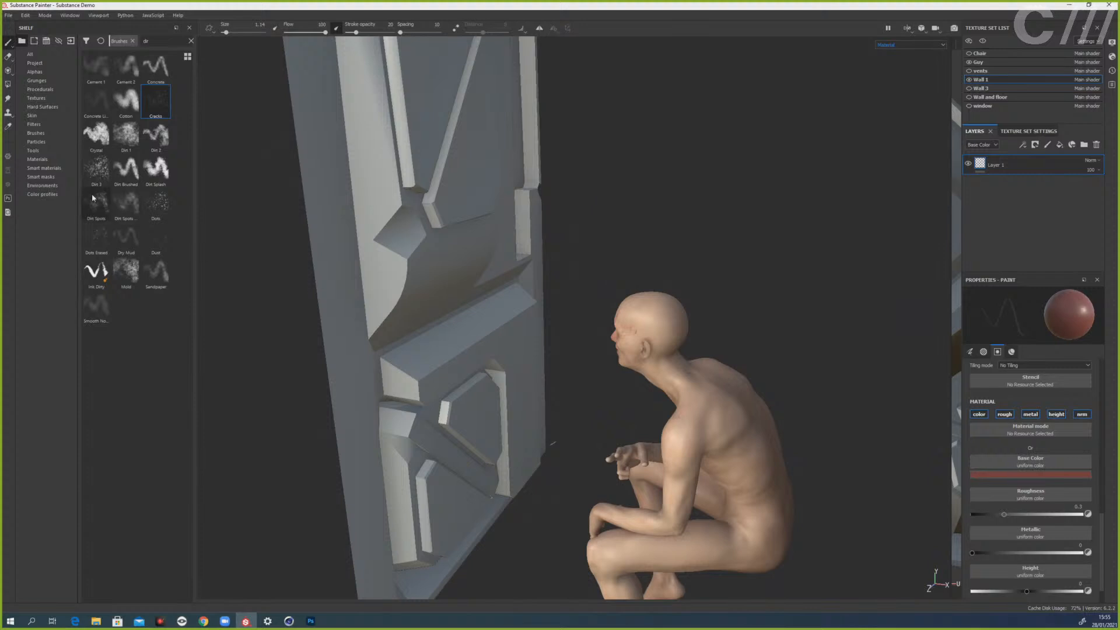
- Try the Machinery smart material on the Wall 1 panel and undo it
{"action": "left_click", "coordinate": [50, 168]}
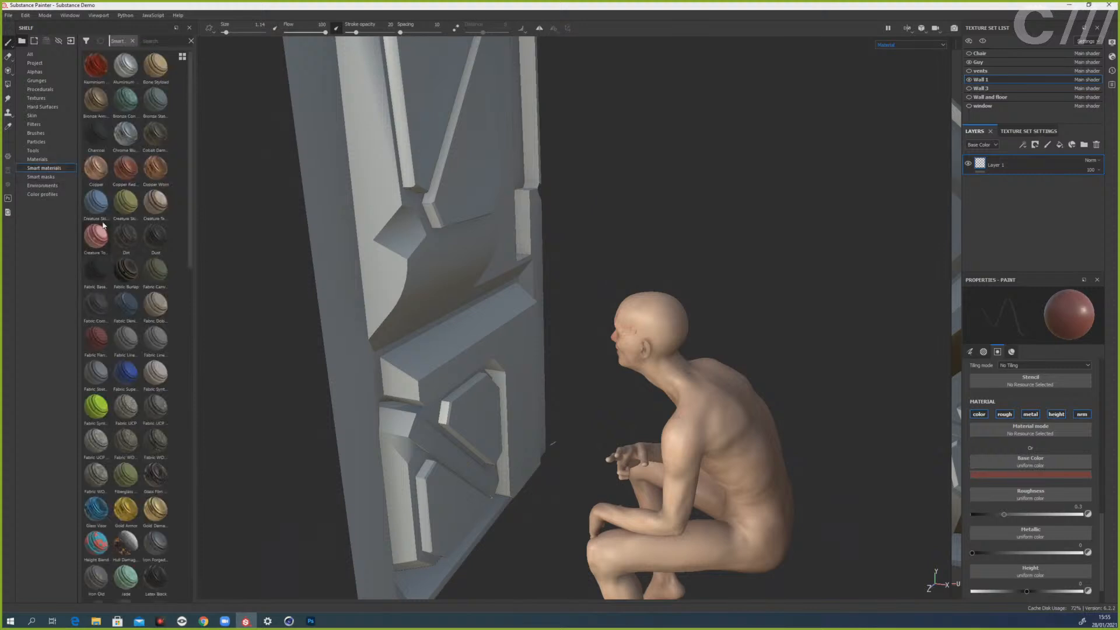
{"action": "mouse_move", "coordinate": [158, 206]}
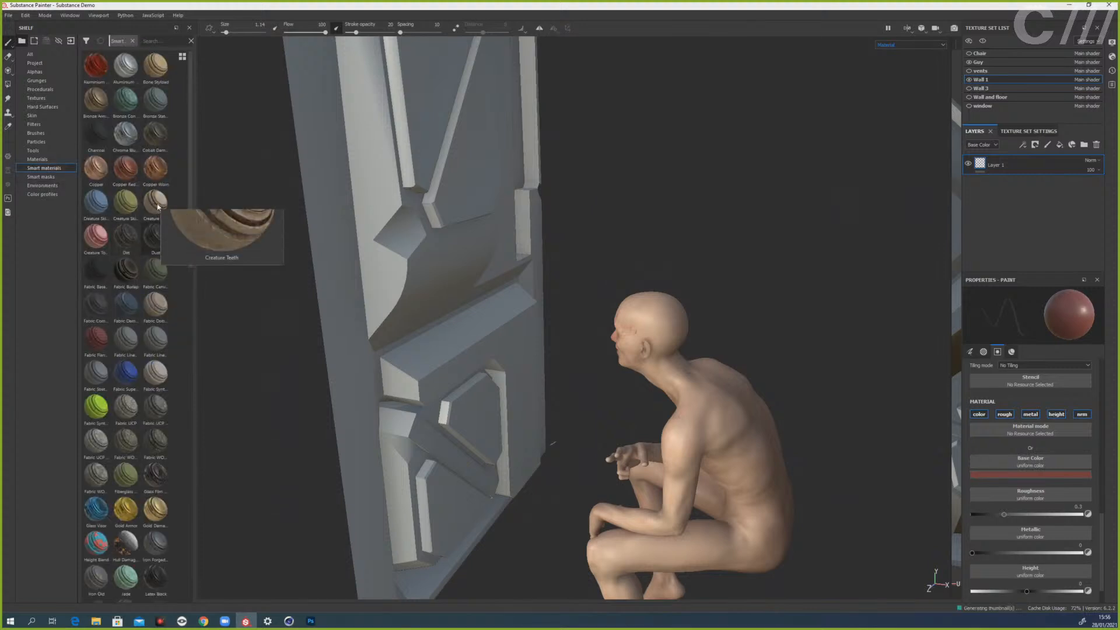
{"action": "scroll", "coordinate": [157, 206], "scroll_direction": "down", "scroll_amount": 5}
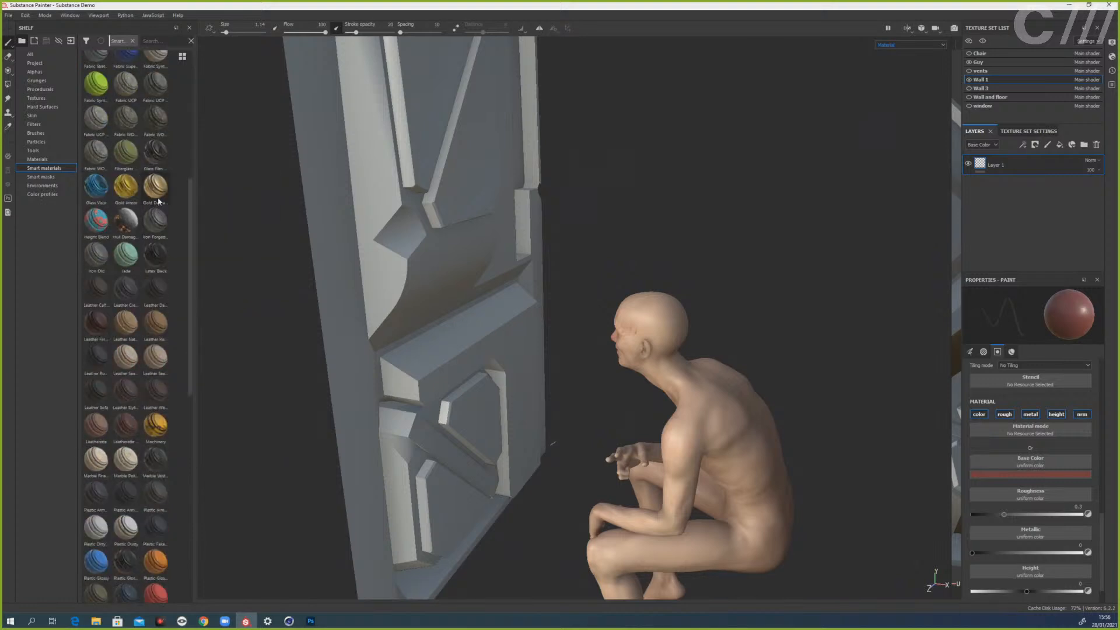
{"action": "scroll", "coordinate": [158, 201], "scroll_direction": "up", "scroll_amount": 5}
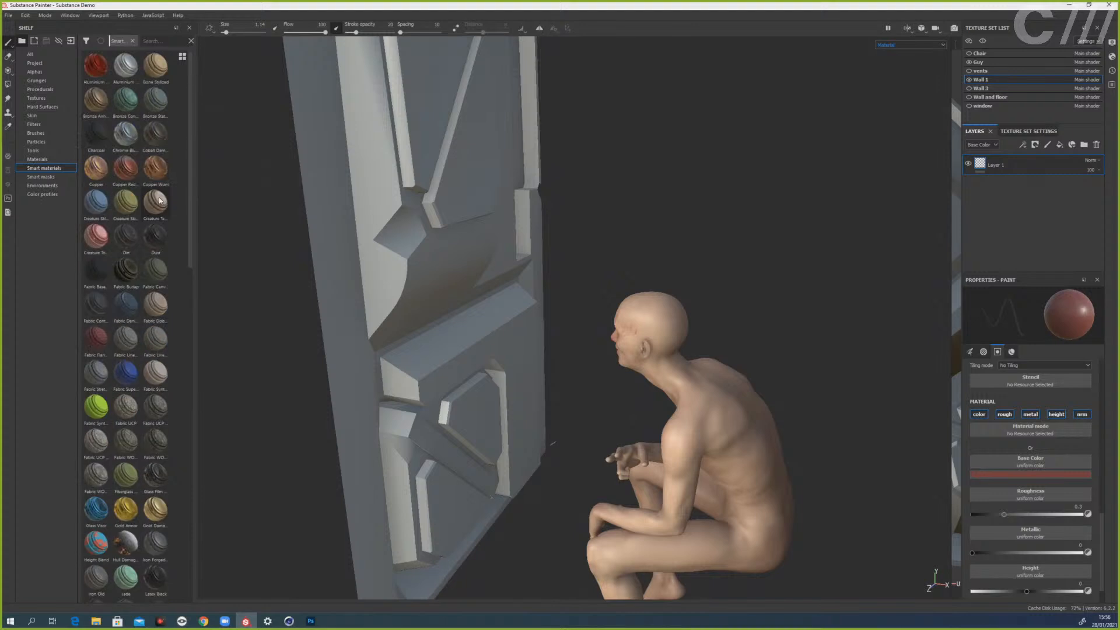
{"action": "scroll", "coordinate": [141, 181], "scroll_direction": "down", "scroll_amount": 5}
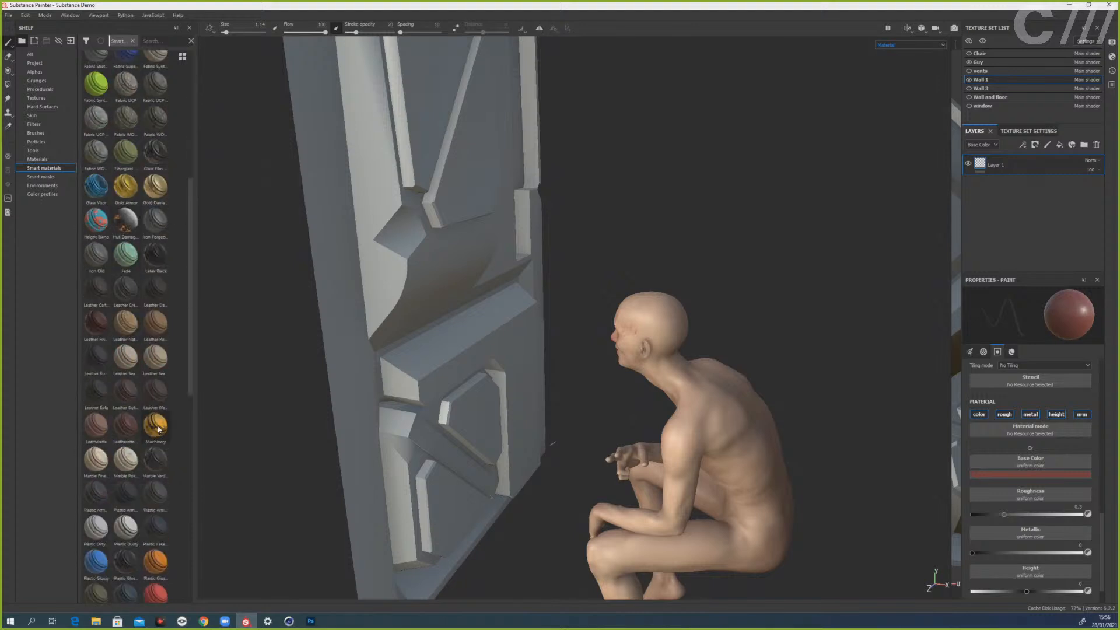
{"action": "left_click_drag", "start_coordinate": [158, 428], "coordinate": [382, 286]}
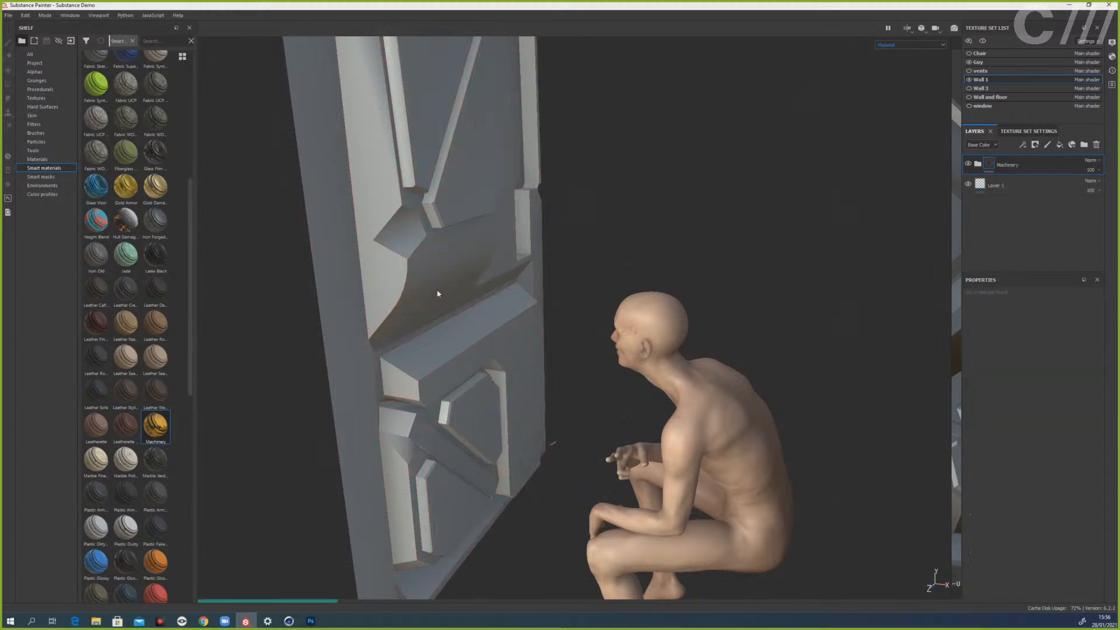
{"action": "scroll", "coordinate": [539, 270], "scroll_direction": "down", "scroll_amount": 6}
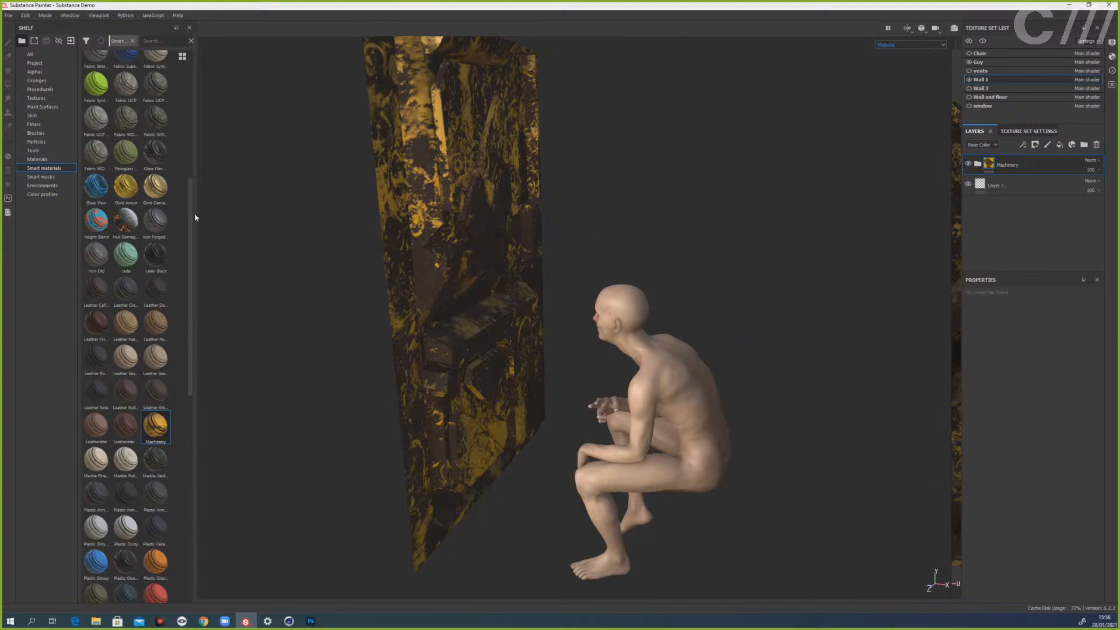
{"action": "key", "text": "ctrl+z"}
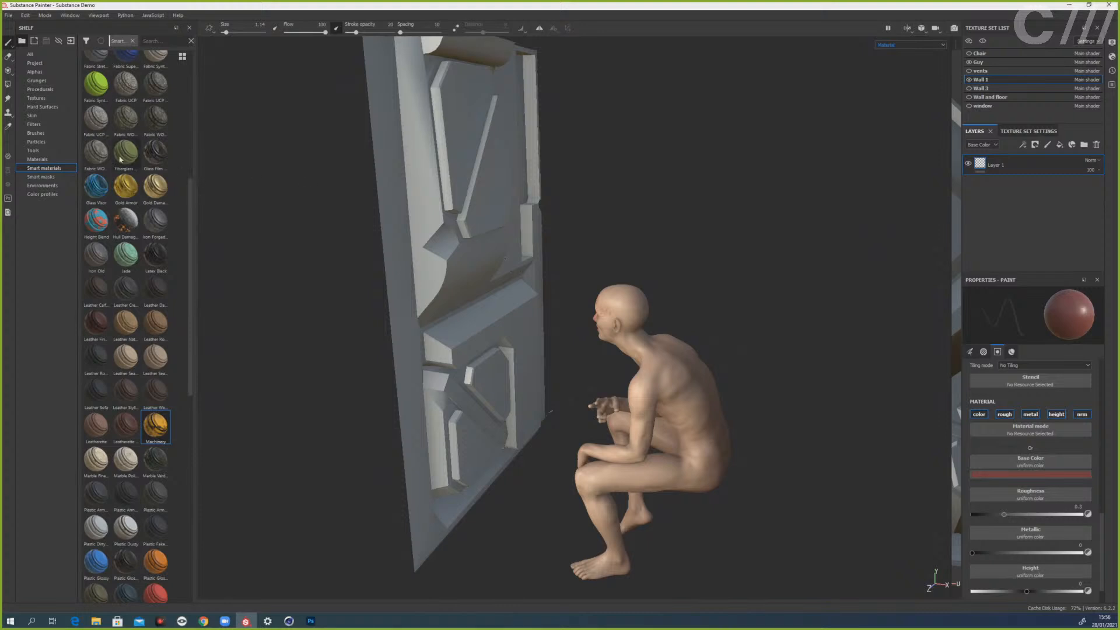
- Hide the Guy texture set, apply the Aluminium Pure material to Wall 1, and rotate the environment lighting to check its reflections
{"action": "left_click", "coordinate": [59, 159]}
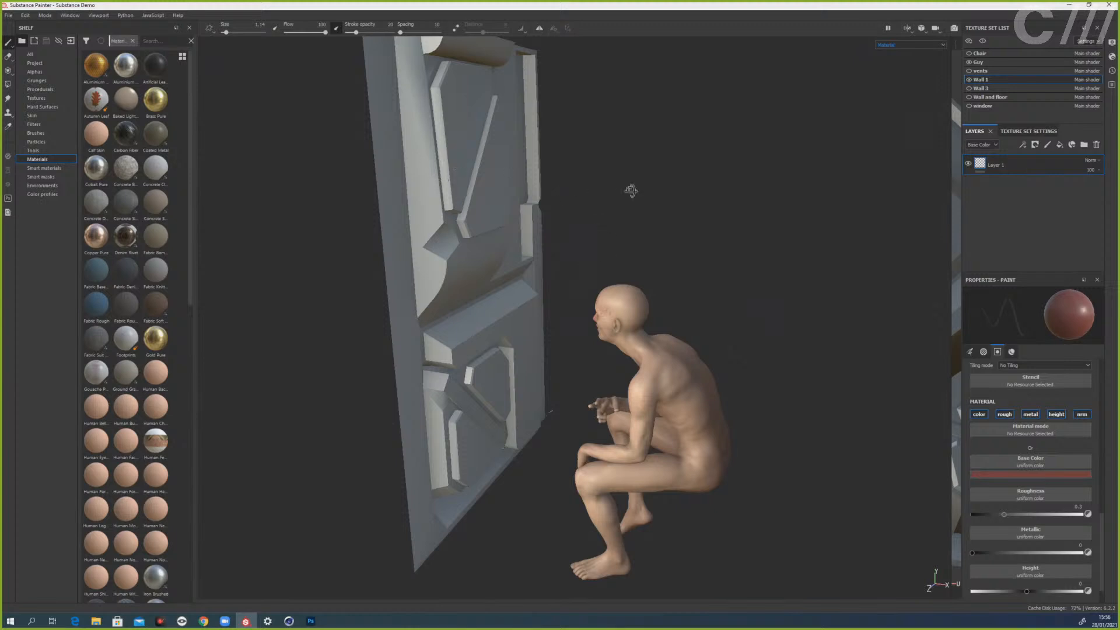
{"action": "left_click_drag", "start_coordinate": [631, 190], "coordinate": [602, 208], "text": "alt"}
{"action": "middle_click_drag", "start_coordinate": [598, 210], "coordinate": [661, 228], "text": "alt"}
{"action": "left_click_drag", "start_coordinate": [660, 227], "coordinate": [627, 228], "text": "alt"}
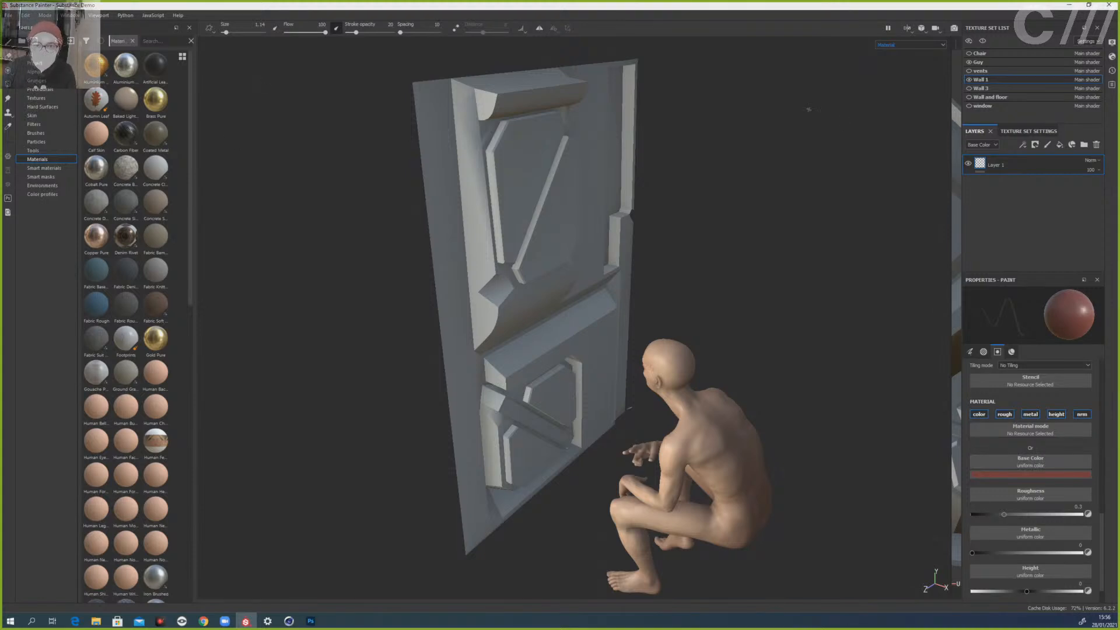
{"action": "left_click", "coordinate": [969, 62]}
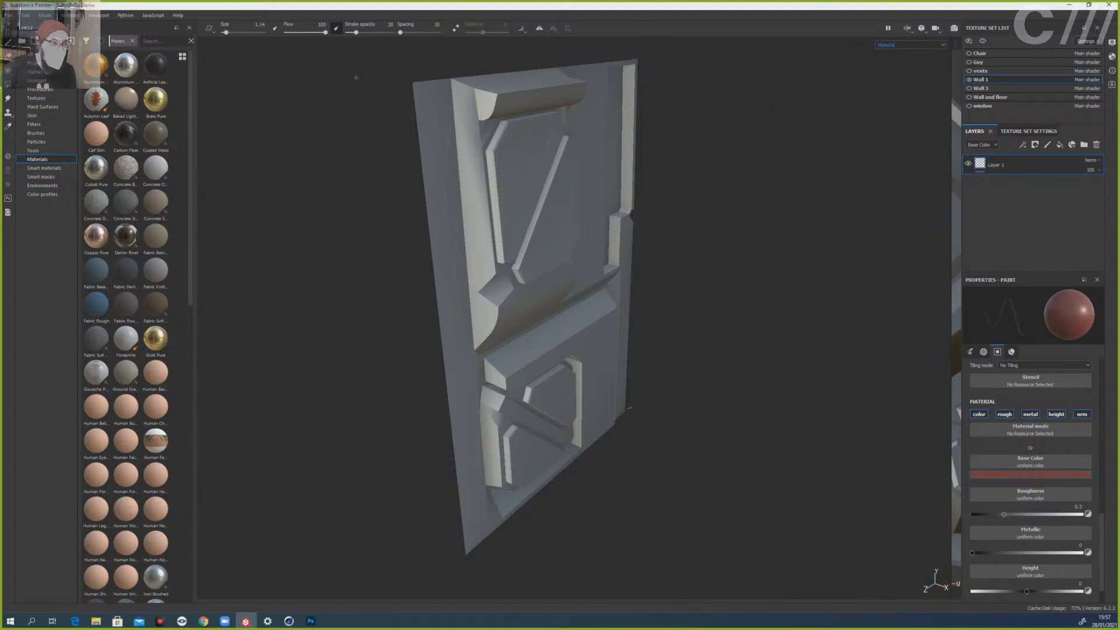
{"action": "left_click_drag", "start_coordinate": [125, 66], "coordinate": [455, 179]}
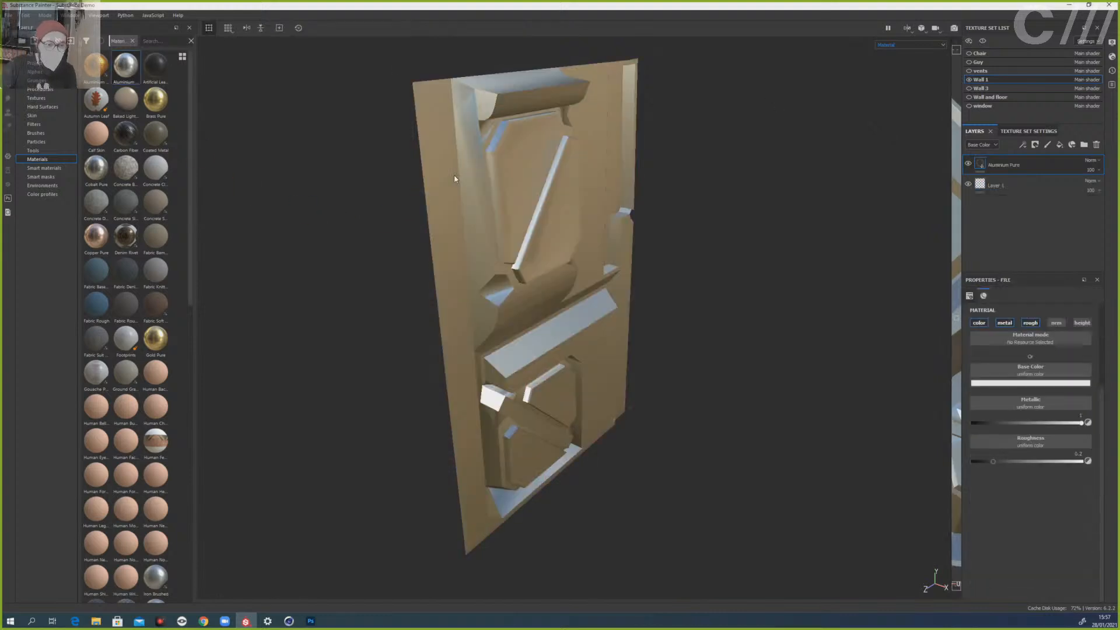
{"action": "left_click_drag", "start_coordinate": [496, 288], "coordinate": [479, 290], "text": "alt"}
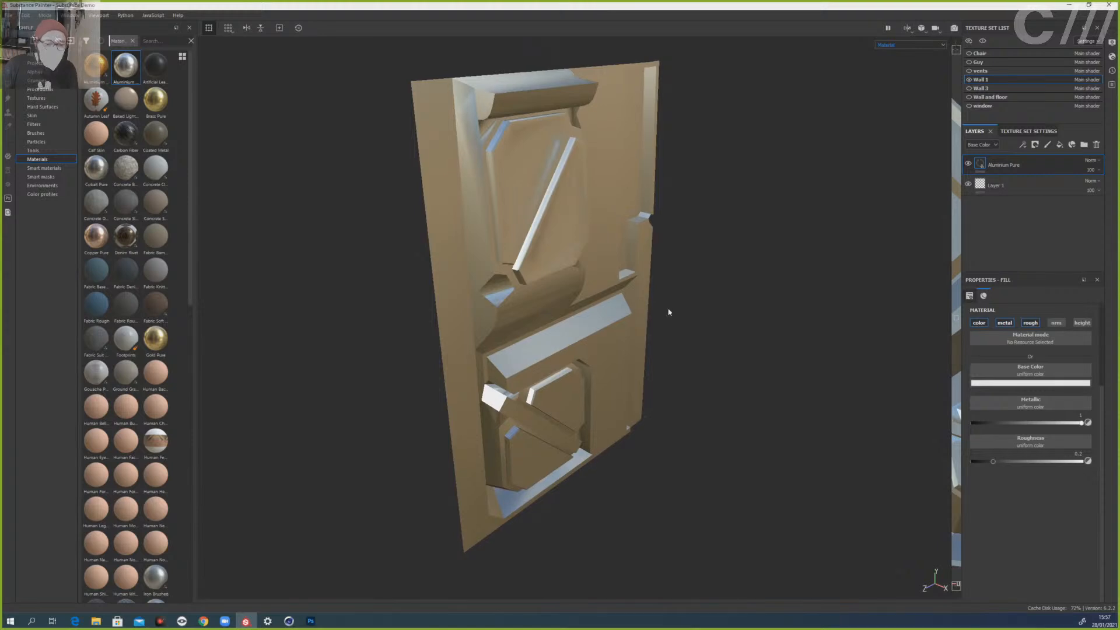
{"action": "right_click_drag", "start_coordinate": [669, 310], "coordinate": [733, 299], "text": "shift"}
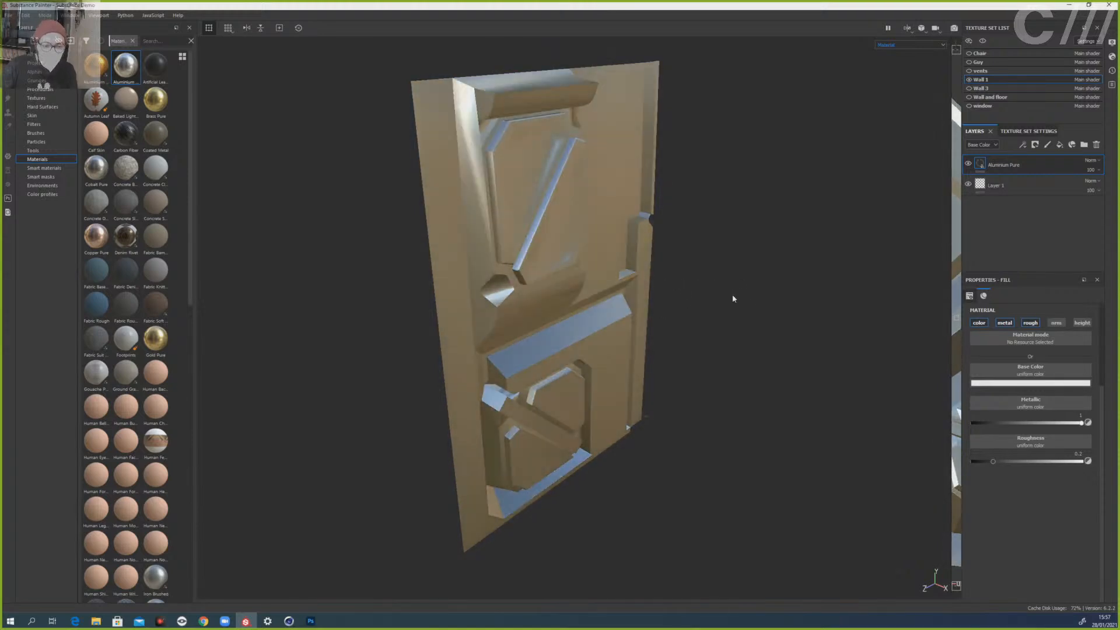
{"action": "left_click", "coordinate": [984, 384]}
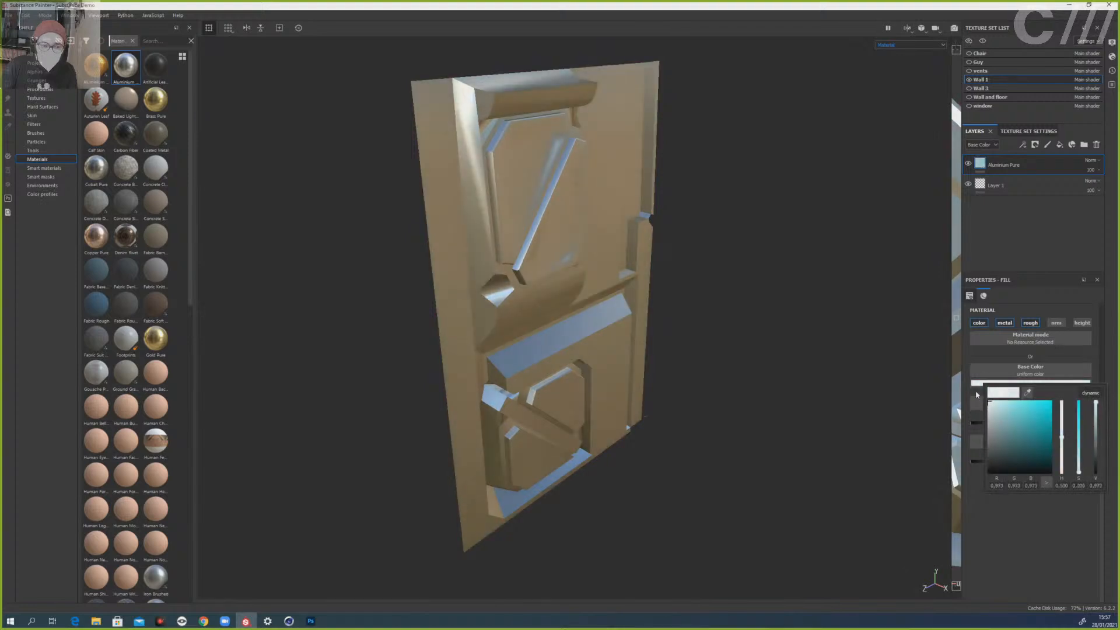
{"action": "left_click", "coordinate": [1001, 184]}
{"action": "left_click", "coordinate": [1000, 169]}
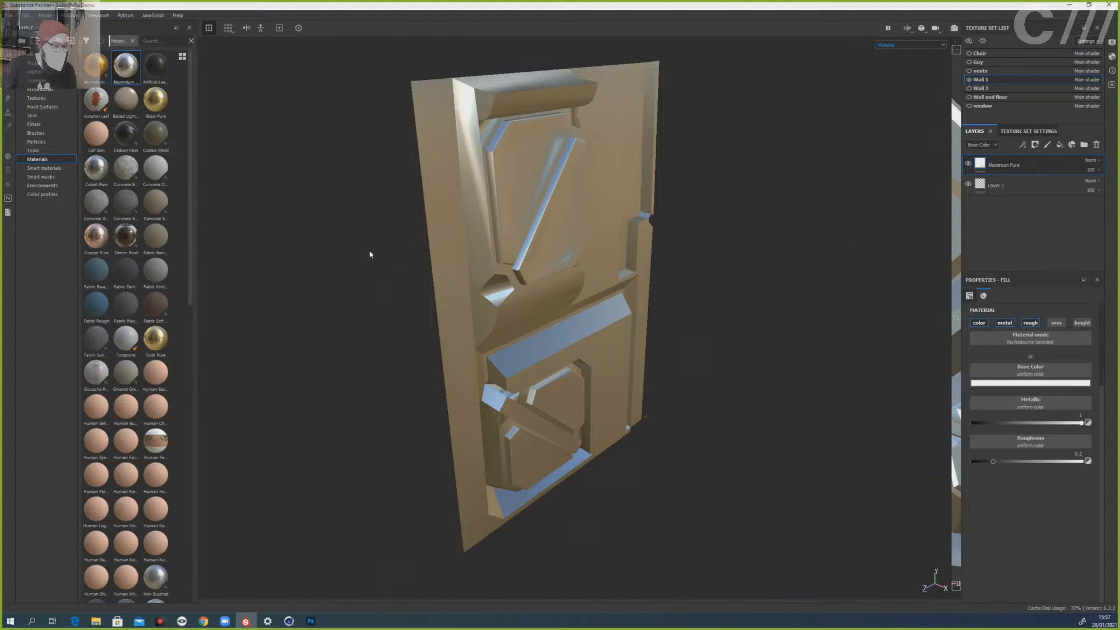
- Search the materials for "pla" and apply Plastic Matte Pure to the wall above the aluminium layer
{"action": "left_click", "coordinate": [152, 42]}
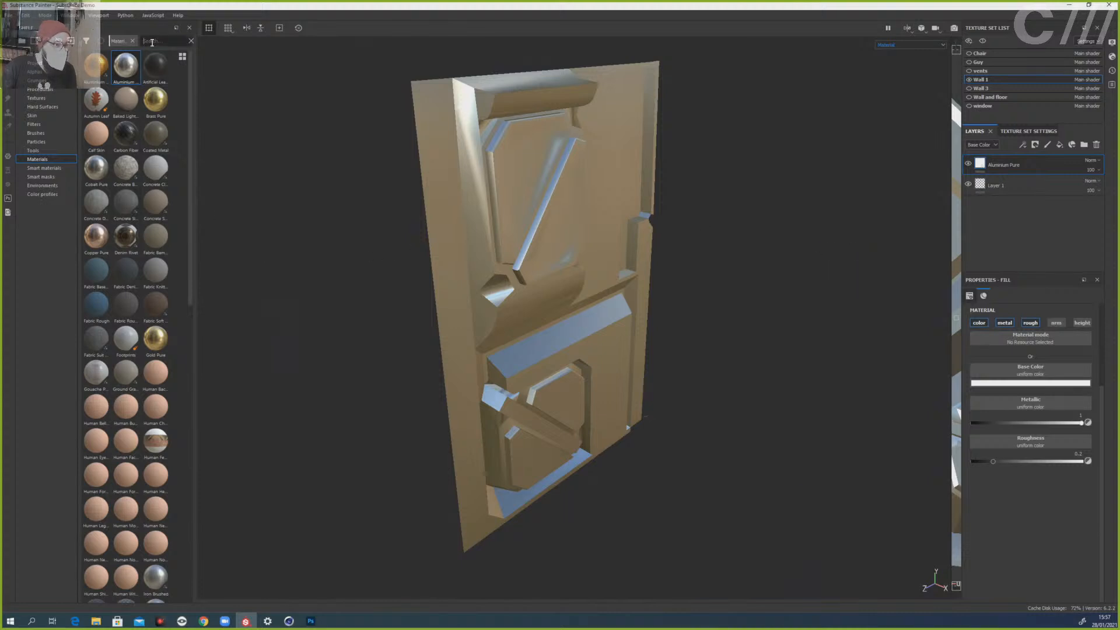
{"action": "type", "text": "pla"}
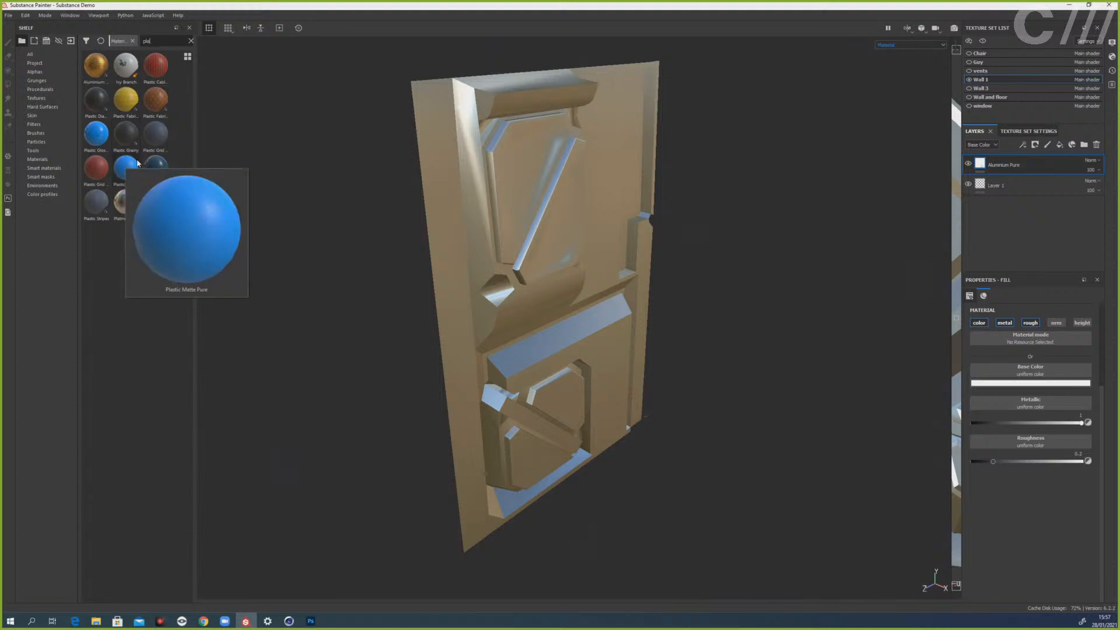
{"action": "mouse_move", "coordinate": [161, 162]}
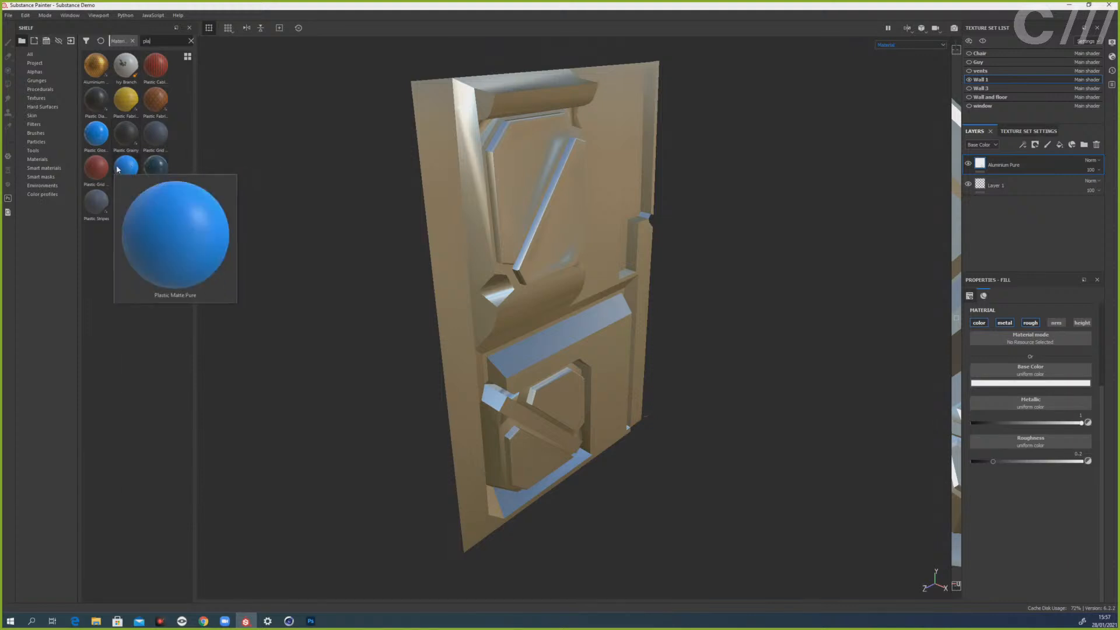
{"action": "left_click_drag", "start_coordinate": [126, 167], "coordinate": [543, 265]}
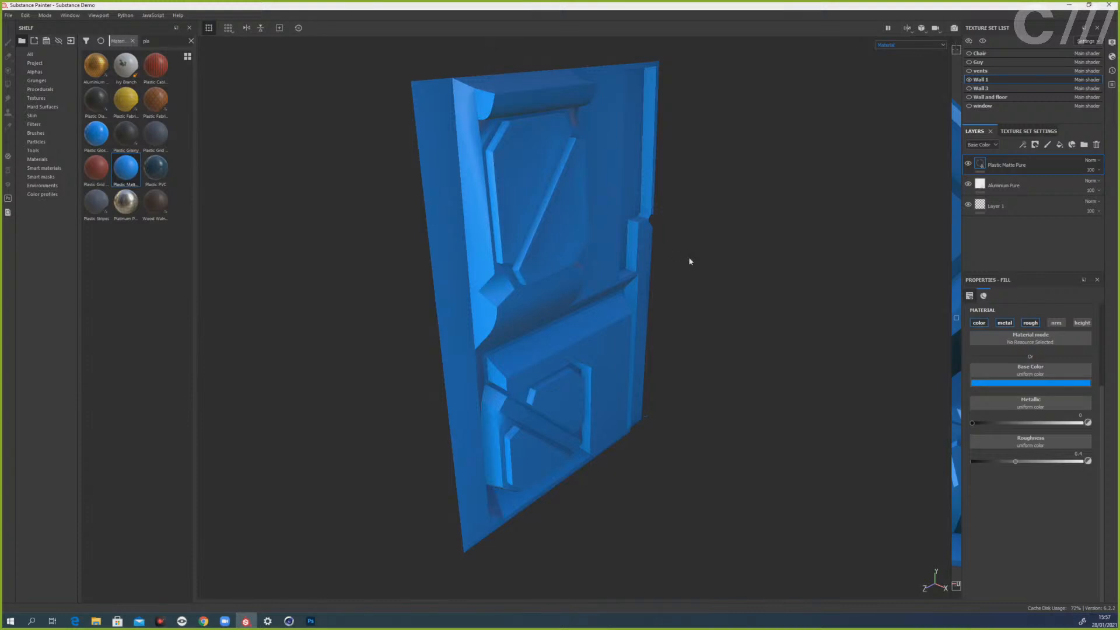
{"action": "left_click_drag", "start_coordinate": [712, 280], "coordinate": [680, 289], "text": "alt"}
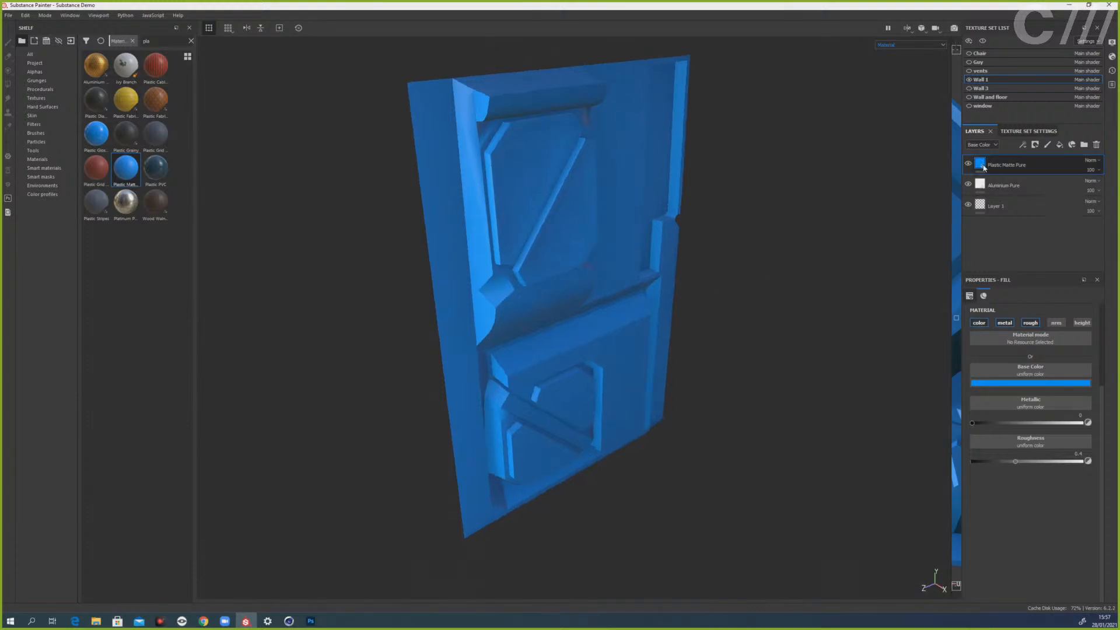
- Apply the Plastic Grainy material to the wall and delete the Plastic Matte Pure layer beneath it
{"action": "mouse_move", "coordinate": [983, 167]}
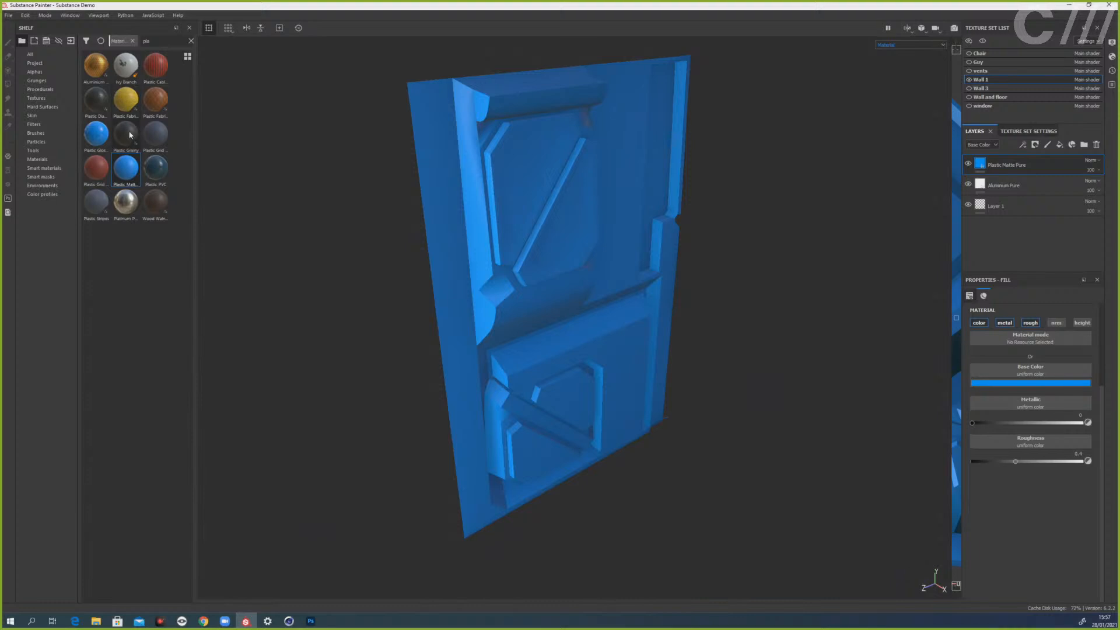
{"action": "left_click_drag", "start_coordinate": [130, 132], "coordinate": [534, 245]}
{"action": "key", "text": "ctrl+z"}
{"action": "left_click_drag", "start_coordinate": [134, 139], "coordinate": [528, 237]}
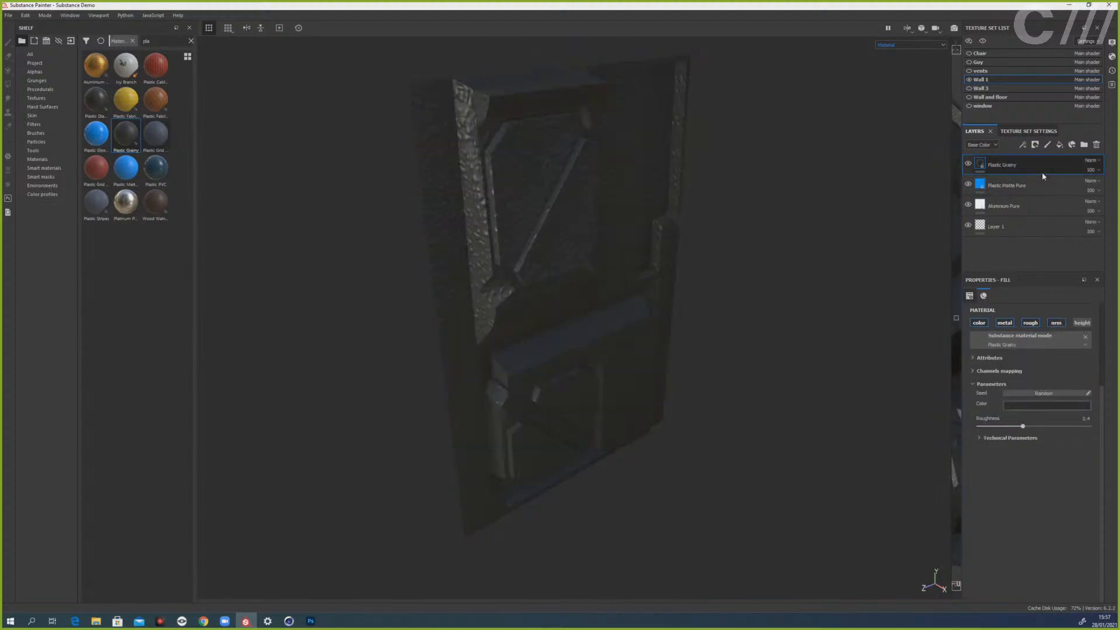
{"action": "left_click", "coordinate": [1026, 186]}
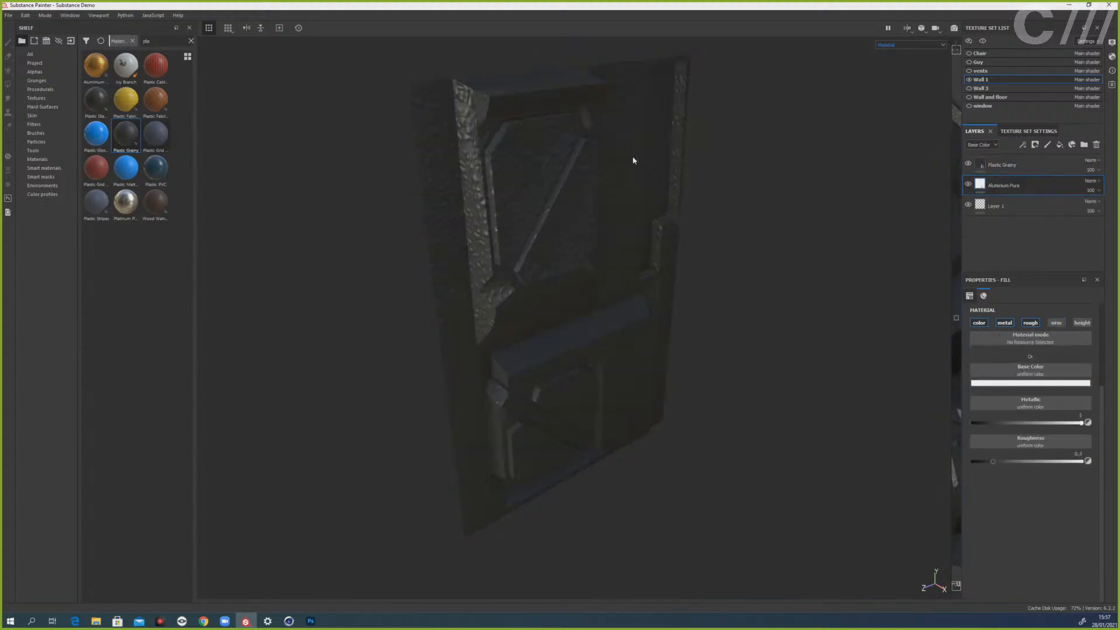
{"action": "key", "text": "Delete"}
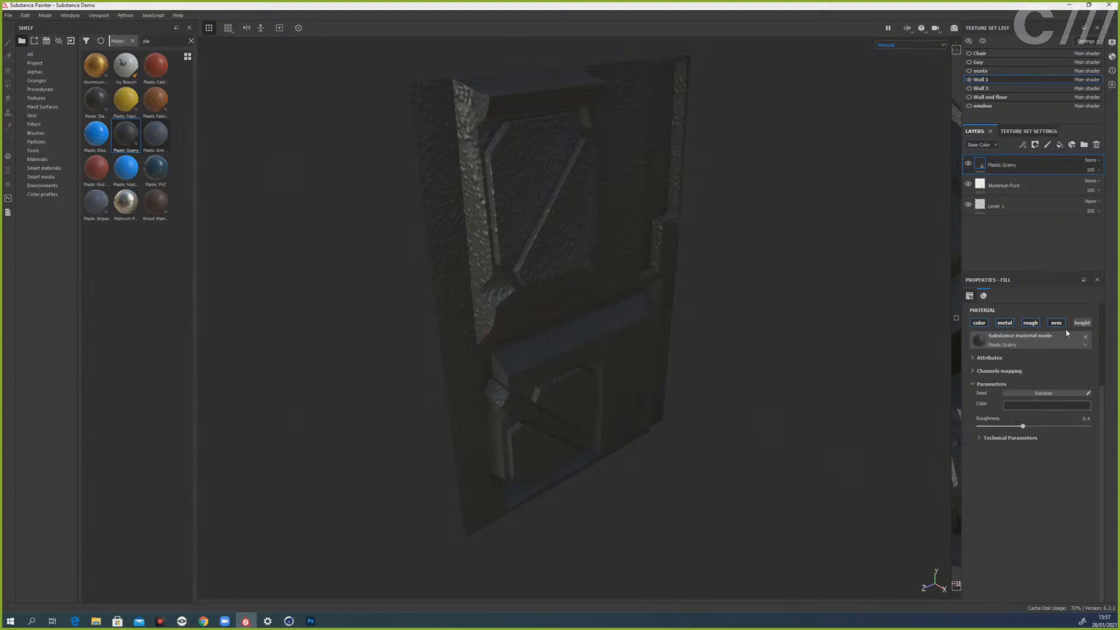
- Set the Plastic Grainy fill's UV scale to 15 and check the finer grain on the wall
{"action": "left_click", "coordinate": [991, 438]}
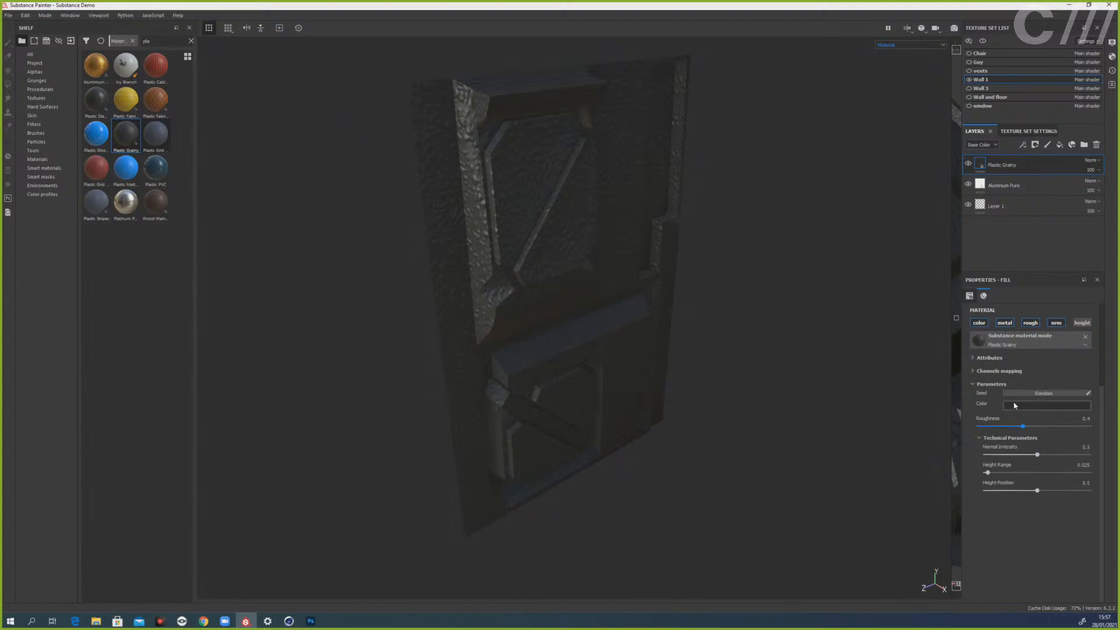
{"action": "scroll", "coordinate": [1013, 401], "scroll_direction": "up", "scroll_amount": 3}
{"action": "left_click", "coordinate": [1022, 368]}
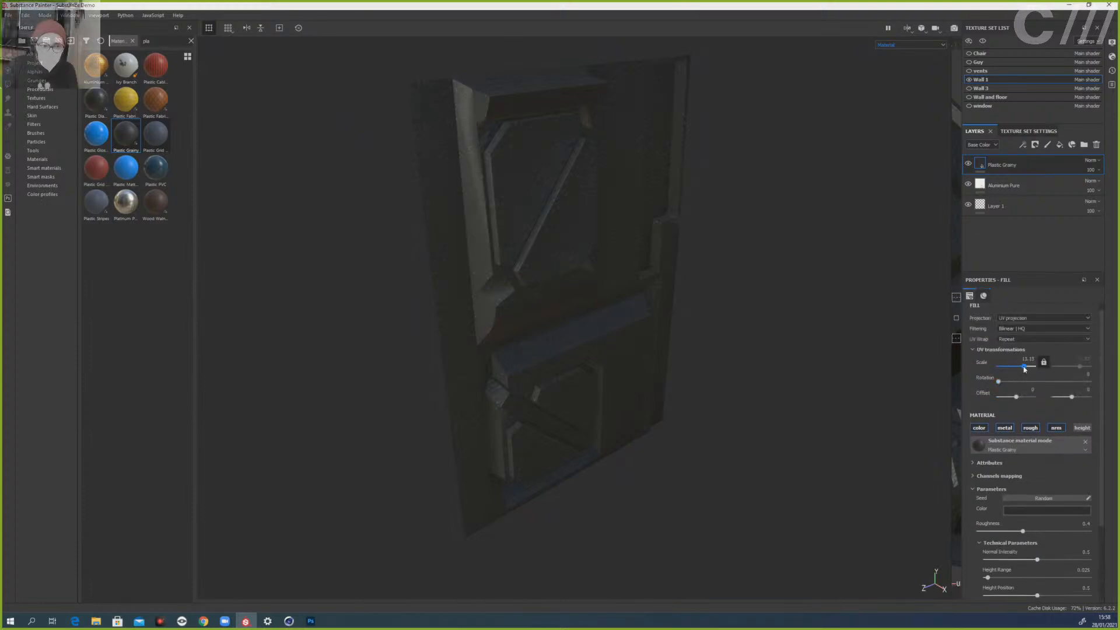
{"action": "scroll", "coordinate": [417, 208], "scroll_direction": "up", "scroll_amount": 3}
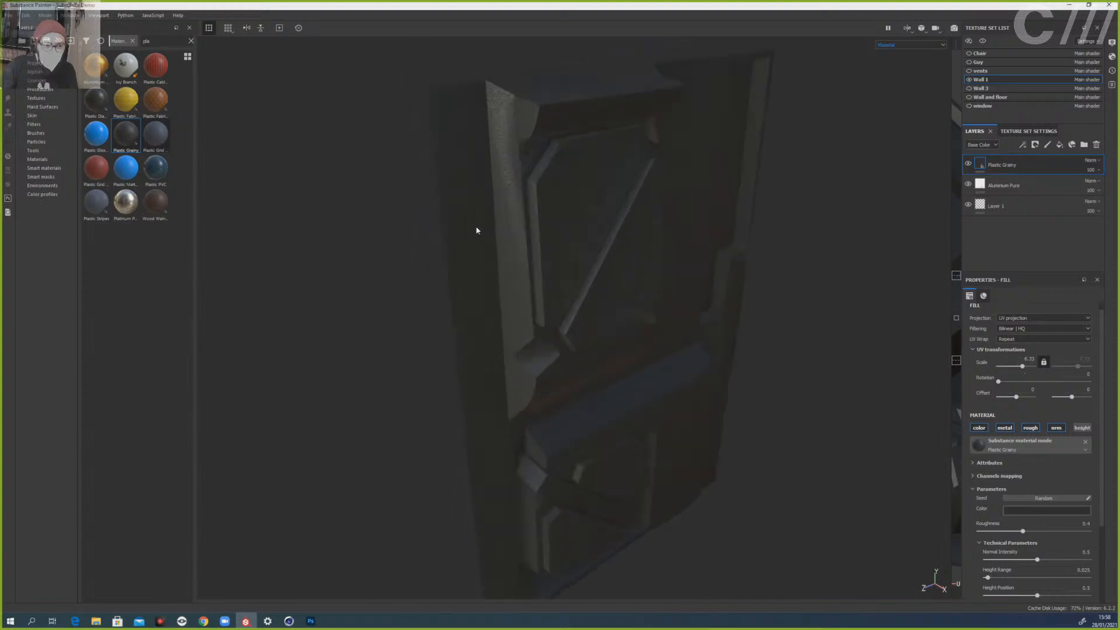
{"action": "right_click_drag", "start_coordinate": [512, 230], "coordinate": [624, 223], "text": "shift"}
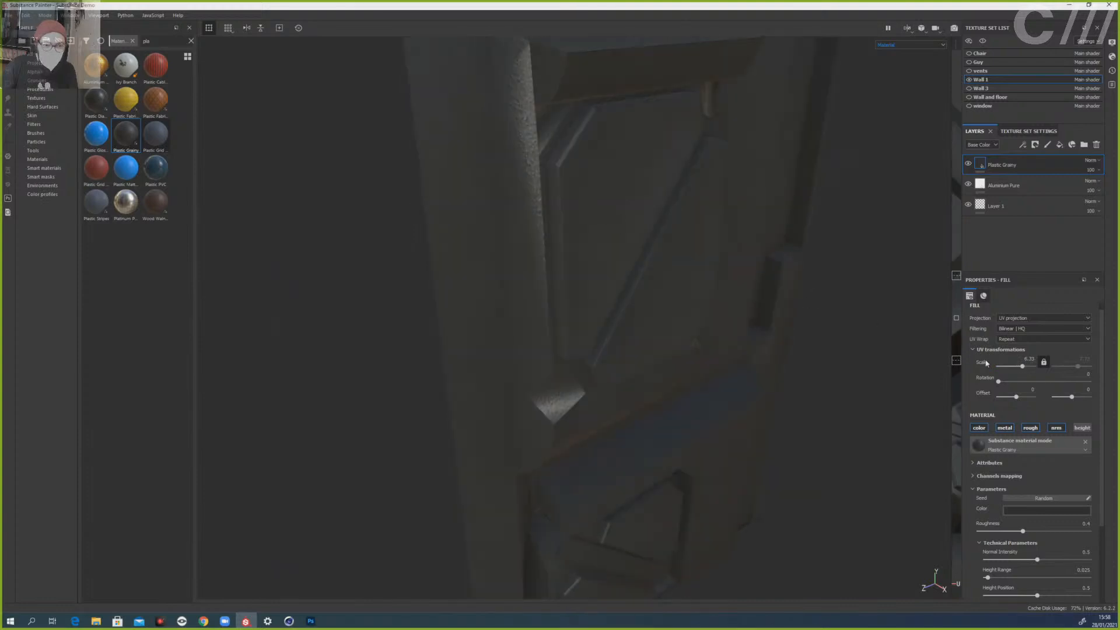
{"action": "left_click_drag", "start_coordinate": [1022, 367], "coordinate": [1025, 367]}
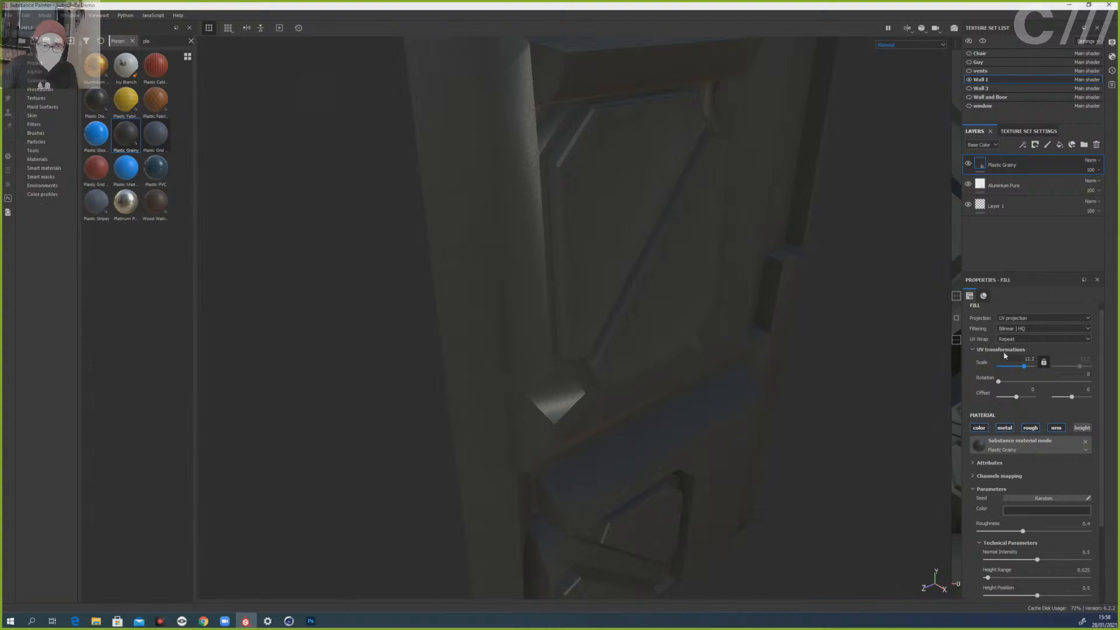
{"action": "scroll", "coordinate": [611, 289], "scroll_direction": "up", "scroll_amount": 2}
{"action": "type", "text": "15"}
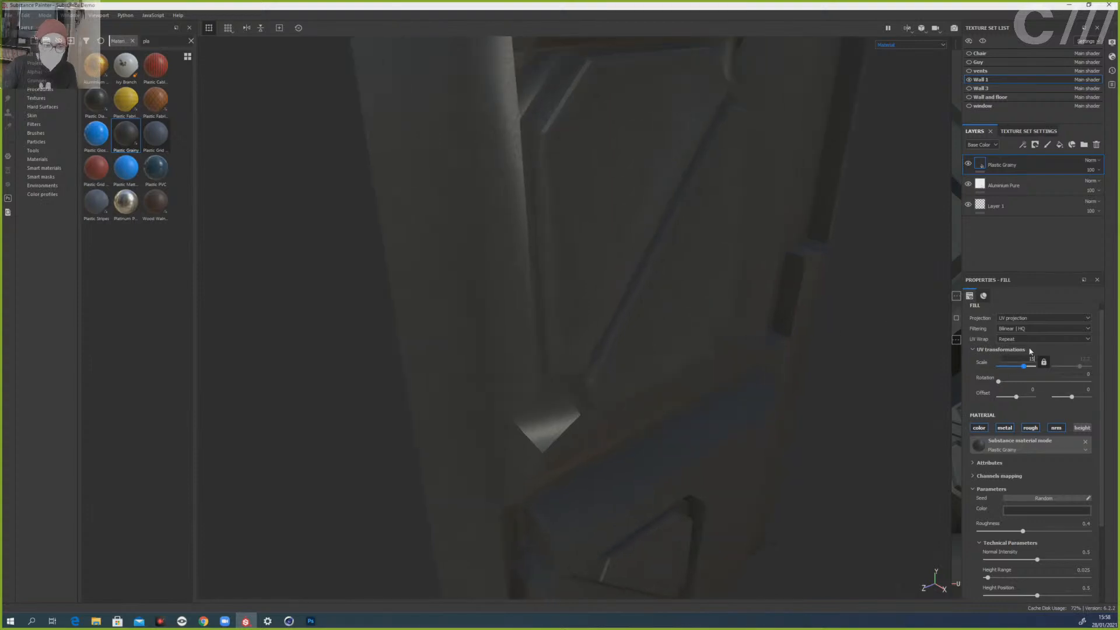
{"action": "key", "text": "Return"}
{"action": "scroll", "coordinate": [709, 374], "scroll_direction": "down", "scroll_amount": 3}
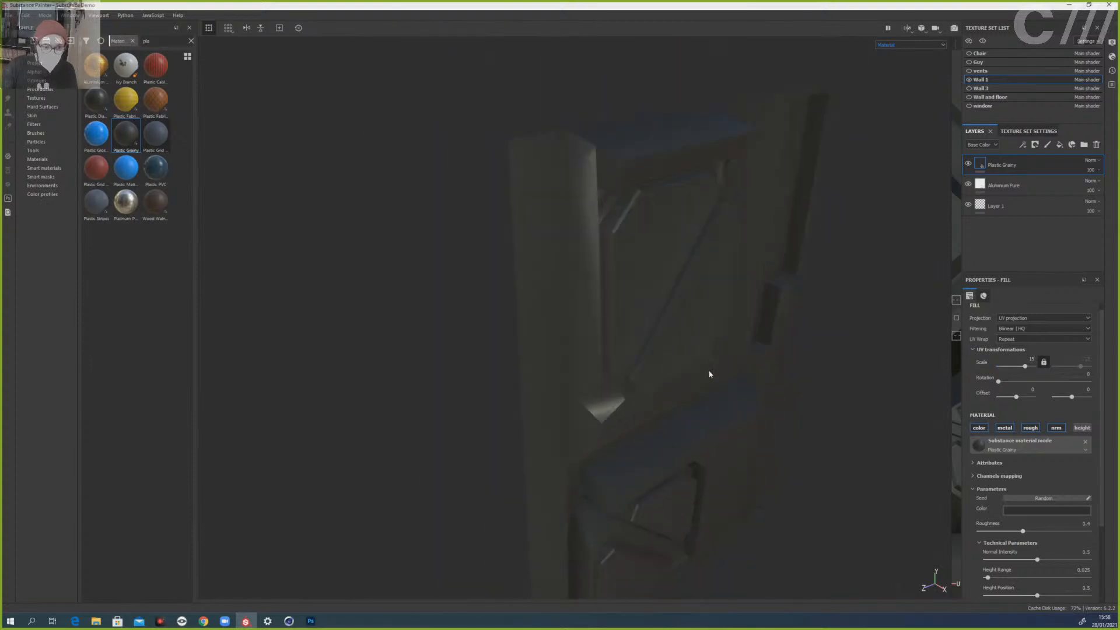
{"action": "left_click_drag", "start_coordinate": [708, 375], "coordinate": [618, 297], "text": "alt"}
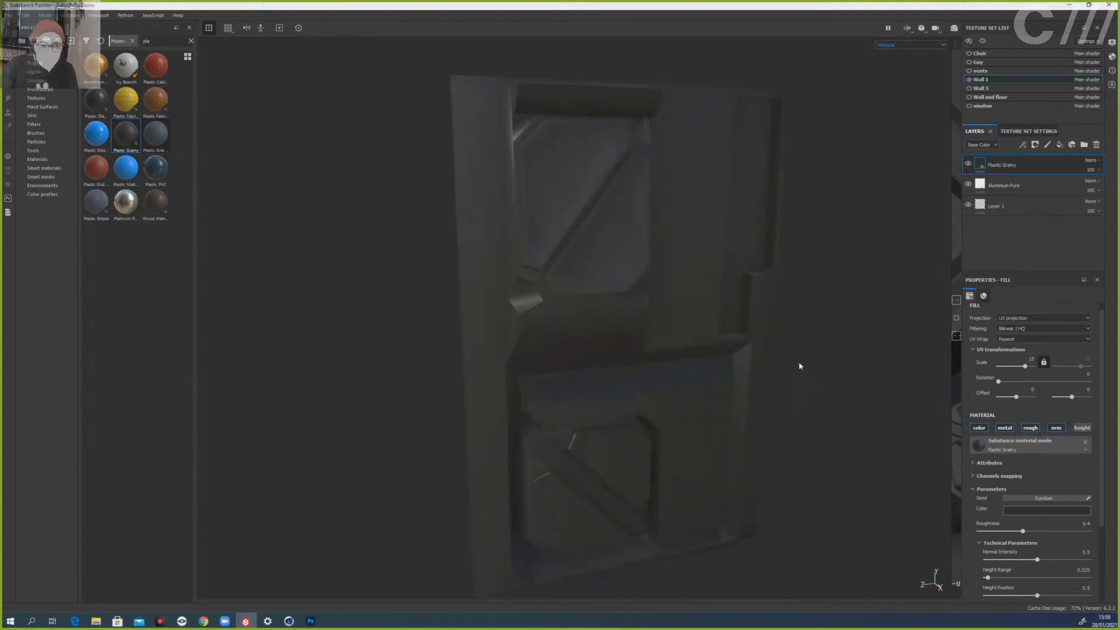
- Set the Plastic Grainy material's height range to 0.1 and add a black mask to its layer
{"action": "left_click", "coordinate": [995, 577]}
{"action": "left_click", "coordinate": [1035, 145]}
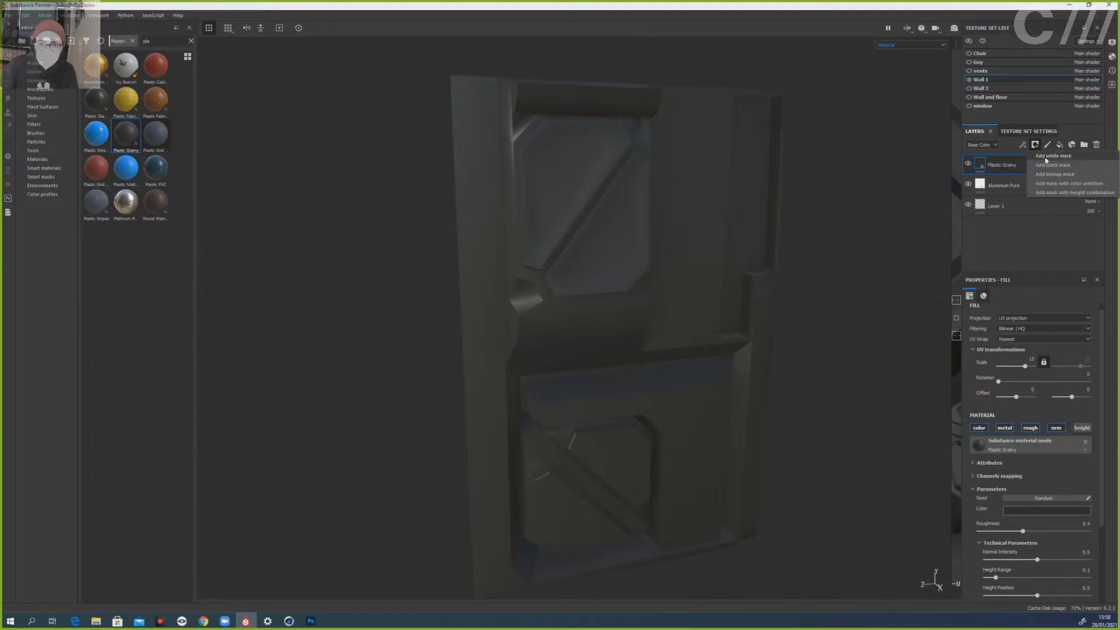
{"action": "left_click", "coordinate": [1053, 165]}
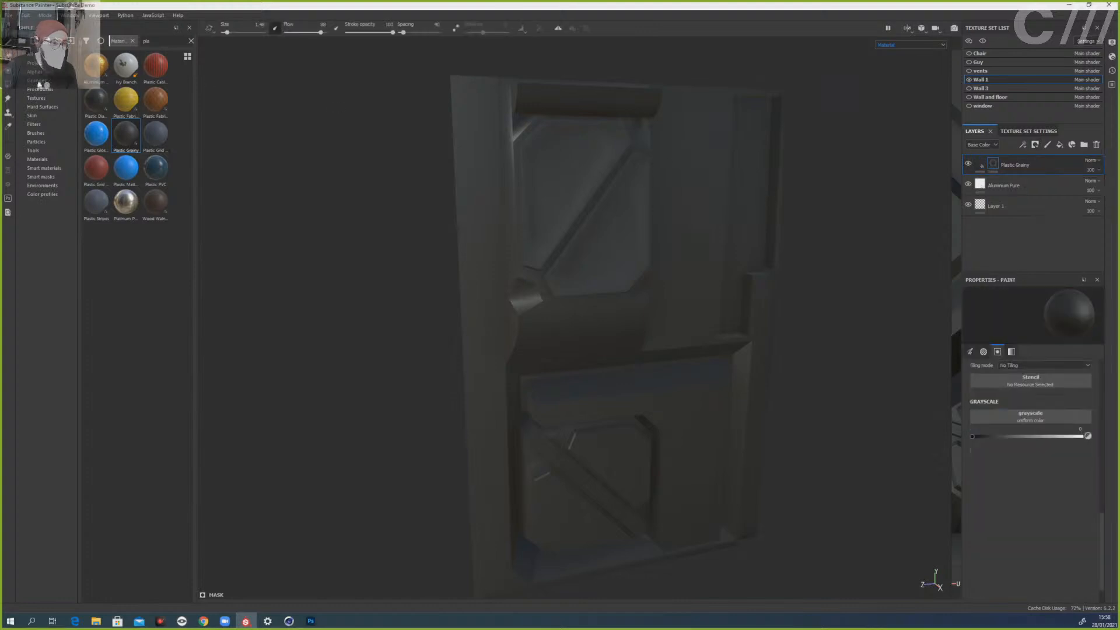
- Search the brushes for "dir" and choose the Dirt 1 brush for painting the Plastic Grainy mask
{"action": "left_click", "coordinate": [35, 133]}
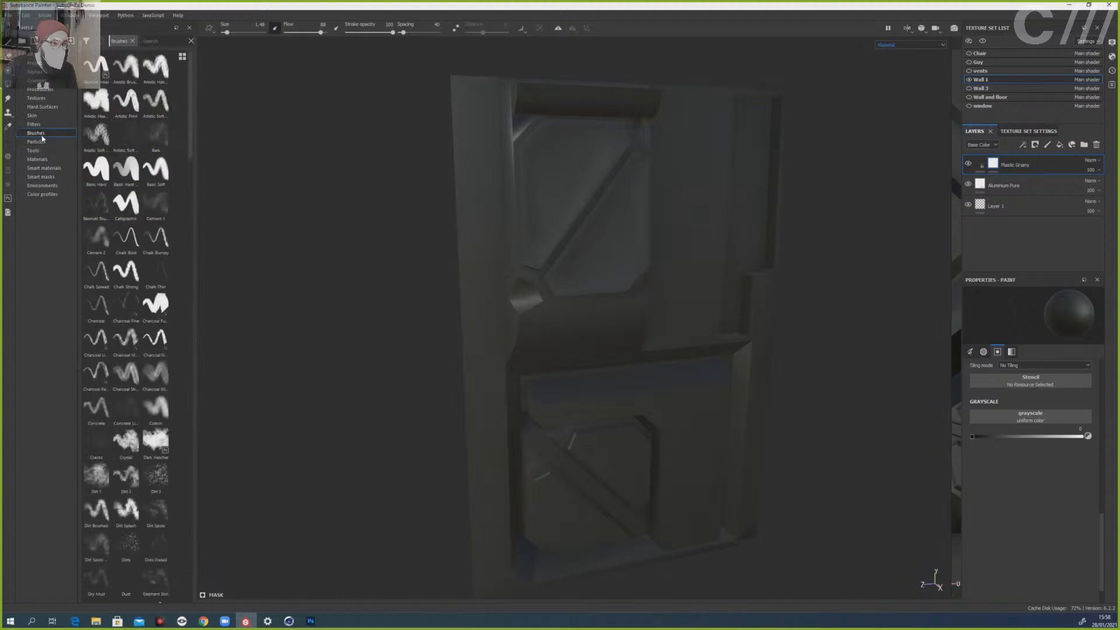
{"action": "left_click", "coordinate": [157, 41]}
{"action": "type", "text": "dir"}
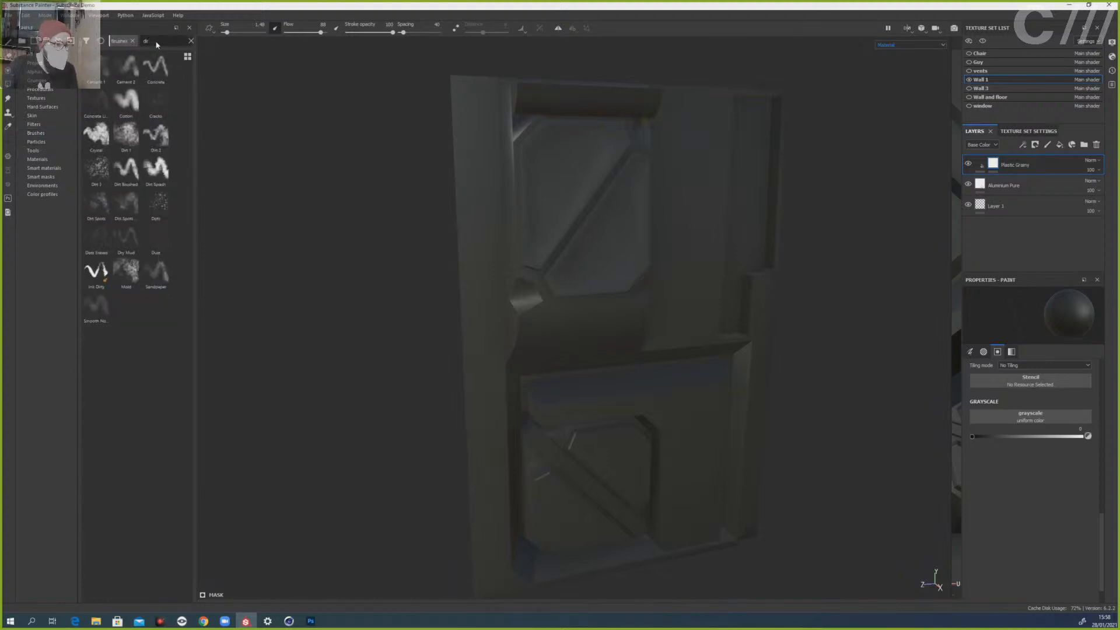
{"action": "left_click", "coordinate": [97, 67]}
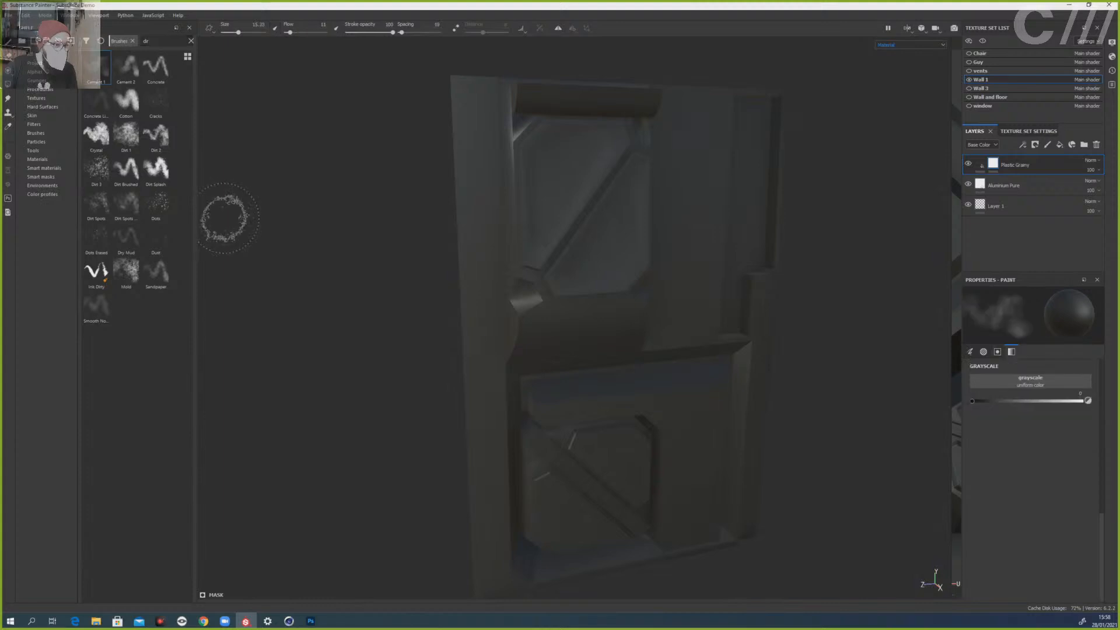
{"action": "left_click", "coordinate": [119, 136]}
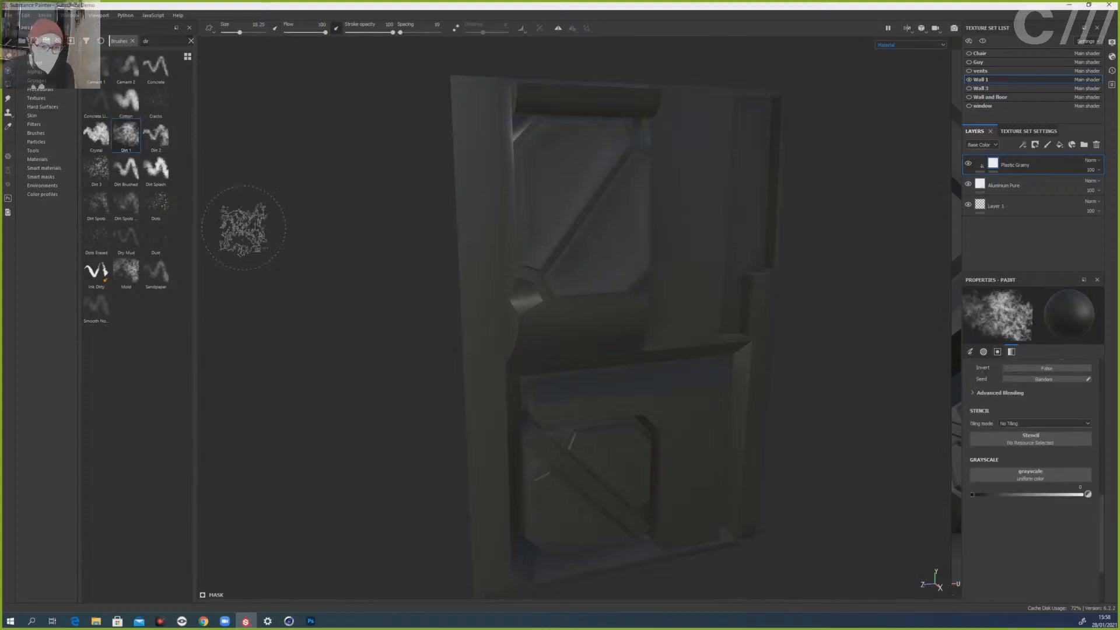
- Try a Dirt 1 stroke with a much smaller brush on the wall's upper inset panel, and undo it
{"action": "key", "text": "bracketleft"}
{"action": "key", "text": "bracketleft"}
{"action": "key", "text": "bracketleft"}
{"action": "key", "text": "bracketleft"}
{"action": "key", "text": "bracketleft"}
{"action": "key", "text": "bracketleft"}
{"action": "key", "text": "bracketleft"}
{"action": "key", "text": "bracketleft"}
{"action": "key", "text": "bracketleft"}
{"action": "key", "text": "bracketleft"}
{"action": "key", "text": "bracketleft"}
{"action": "key", "text": "bracketleft"}
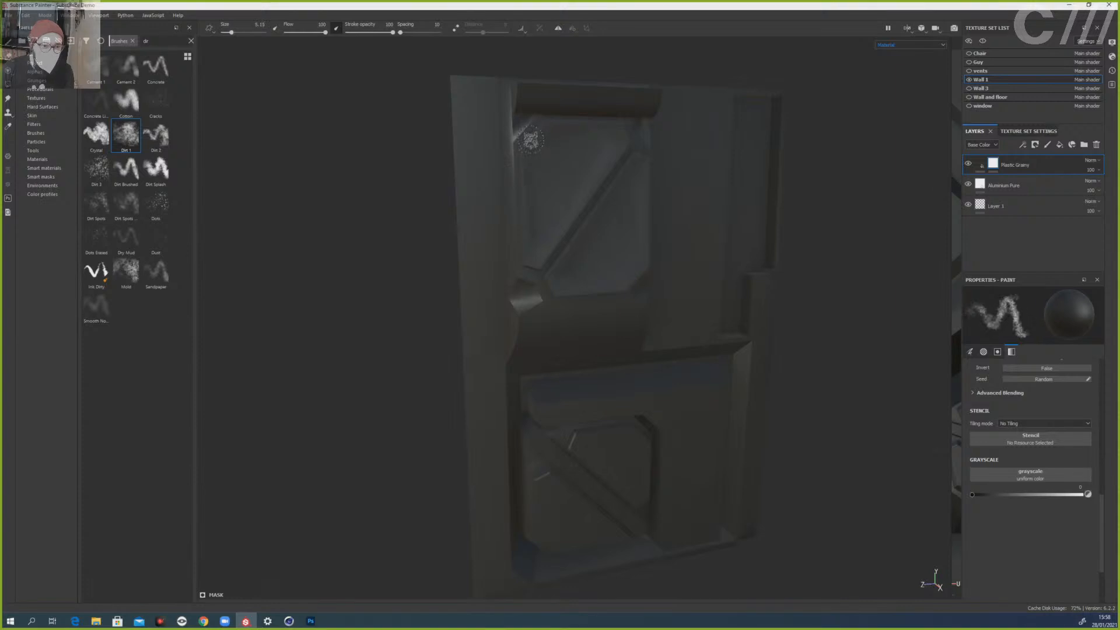
{"action": "key", "text": "bracketleft"}
{"action": "key", "text": "bracketleft"}
{"action": "key", "text": "bracketleft"}
{"action": "key", "text": "bracketleft"}
{"action": "mouse_move", "coordinate": [544, 126]}
{"action": "left_mouse_down"}
{"action": "mouse_move", "coordinate": [520, 154]}
{"action": "mouse_move", "coordinate": [527, 223]}
{"action": "left_mouse_up"}
{"action": "key", "text": "ctrl+z"}
{"action": "key", "text": "ctrl+z"}
{"action": "key", "text": "ctrl+z"}
{"action": "key", "text": "ctrl+z"}
{"action": "key", "text": "ctrl+z"}
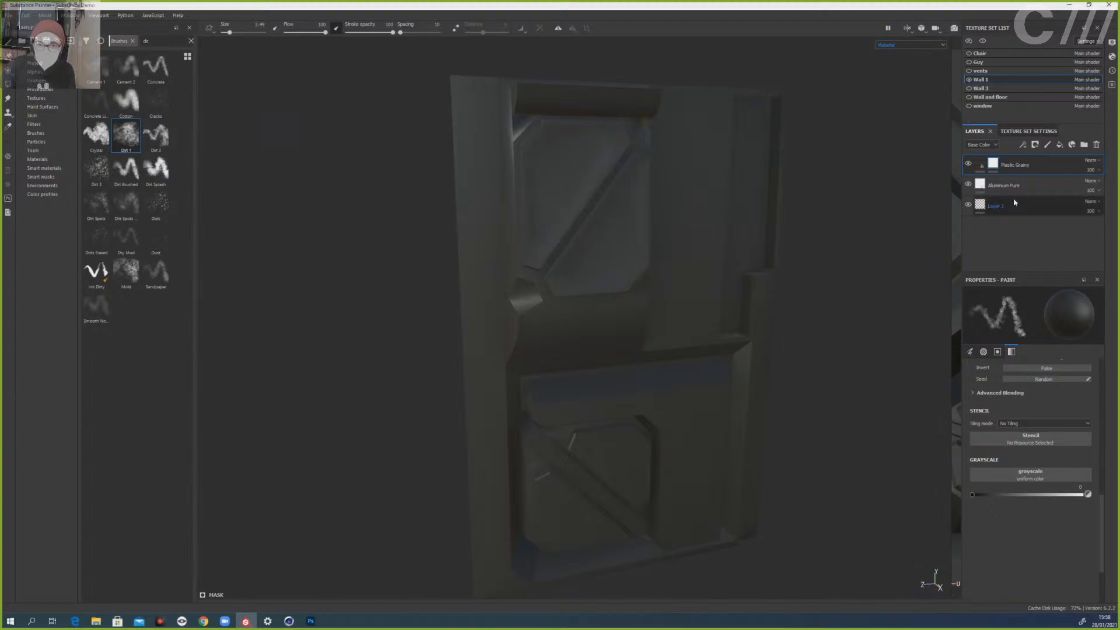
- Give the Plastic Grainy layer a fresh black mask and add a Dirt generator to it
{"action": "left_click", "coordinate": [997, 166]}
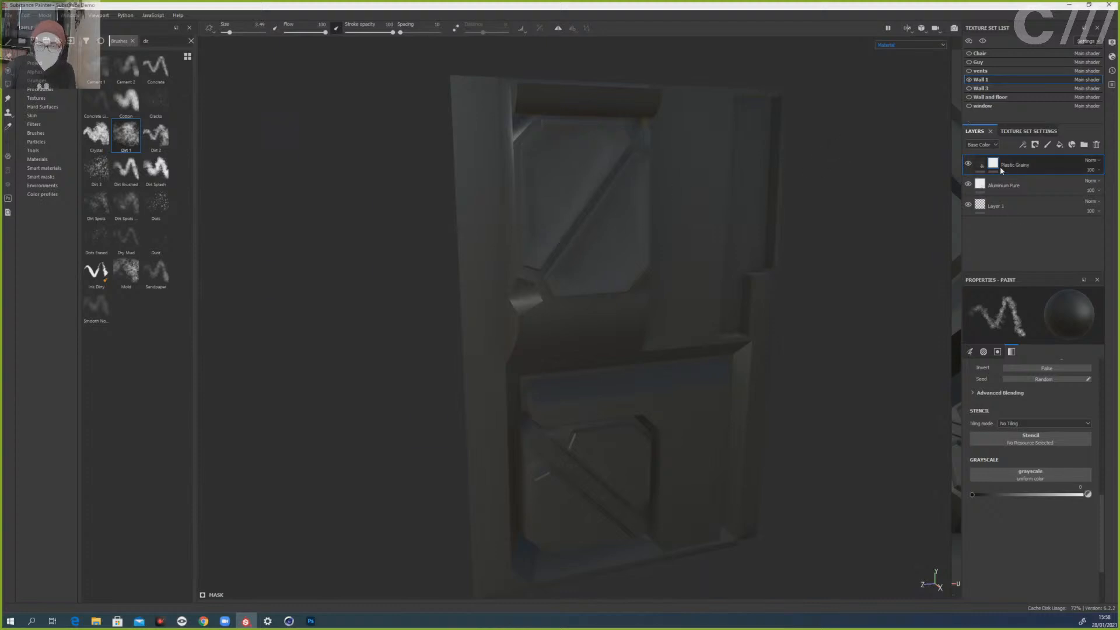
{"action": "left_click", "coordinate": [1034, 146]}
{"action": "left_click", "coordinate": [1049, 165]}
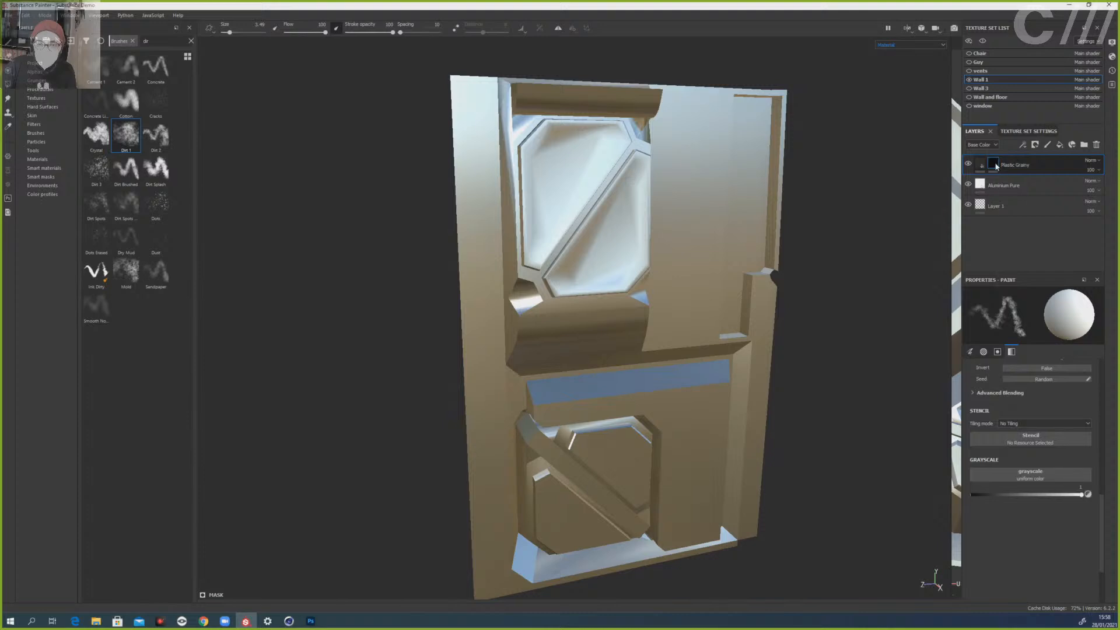
{"action": "right_click", "coordinate": [993, 164]}
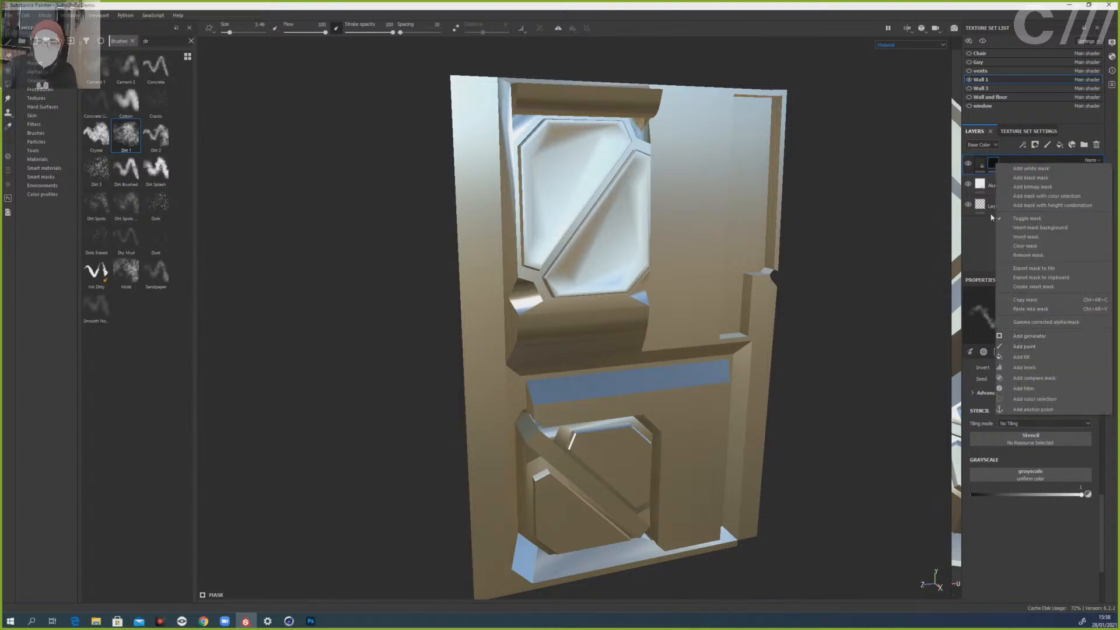
{"action": "left_click", "coordinate": [1044, 337]}
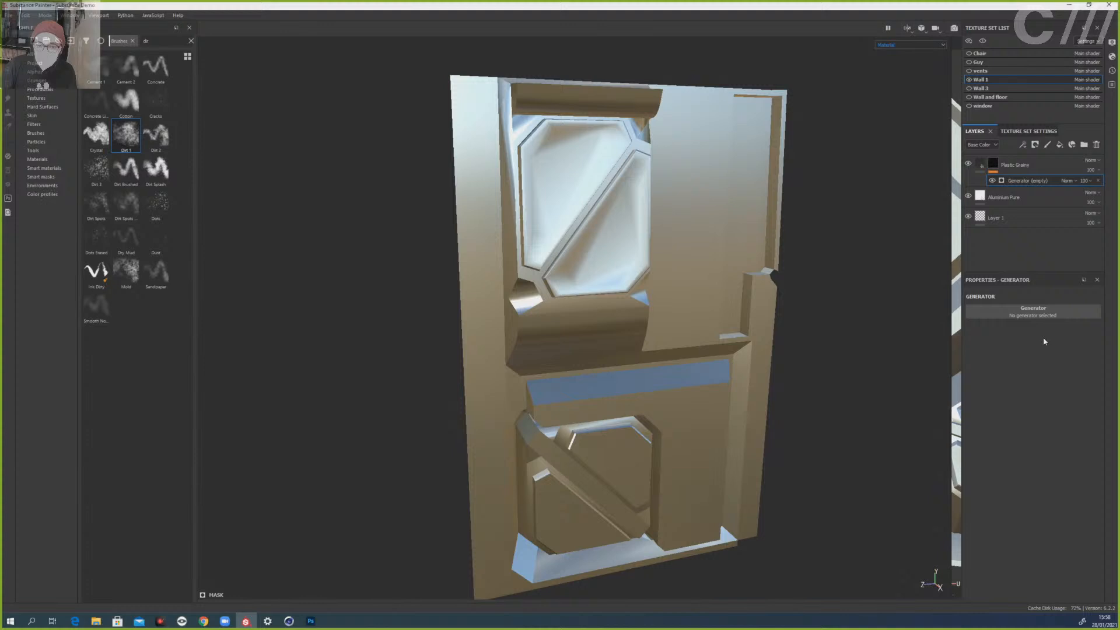
{"action": "left_click", "coordinate": [1018, 313]}
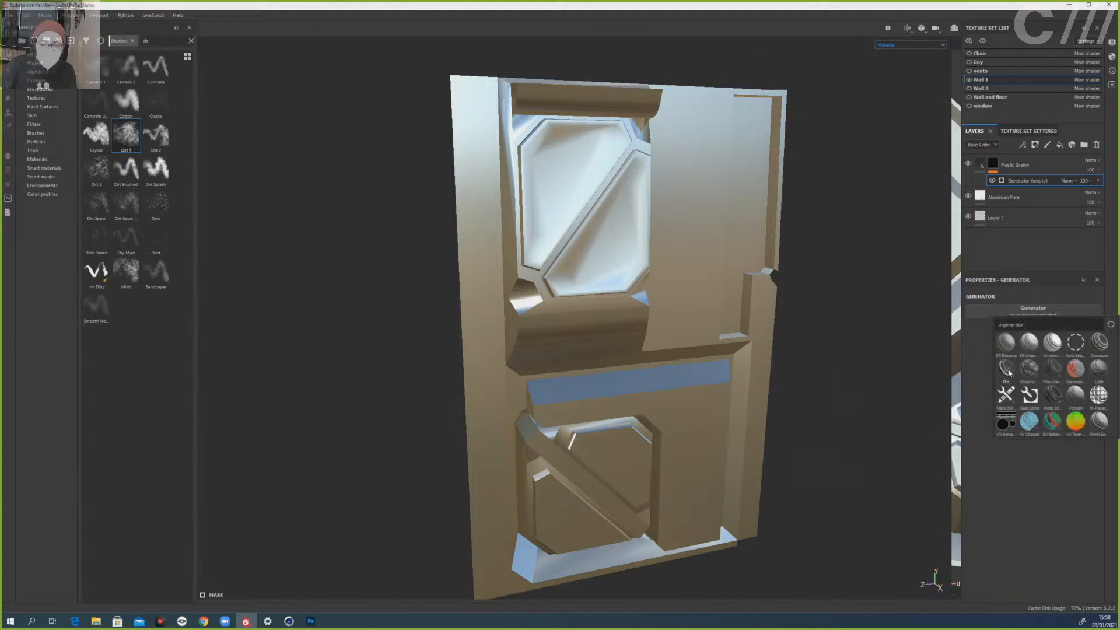
{"action": "left_click", "coordinate": [1006, 368]}
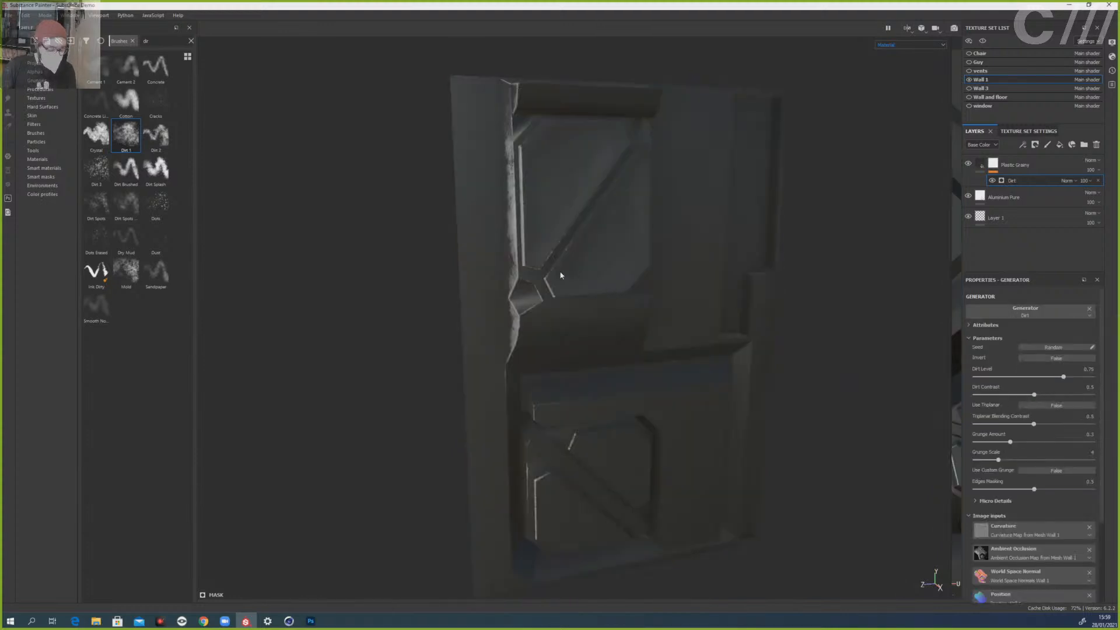
- Set the Dirt generator's level to 0.73, contrast to about 0.59, triplanar blending contrast to 0.43, grunge amount to 0.25 and grunge scale to 10
{"action": "left_click_drag", "start_coordinate": [492, 251], "coordinate": [537, 172], "text": "alt"}
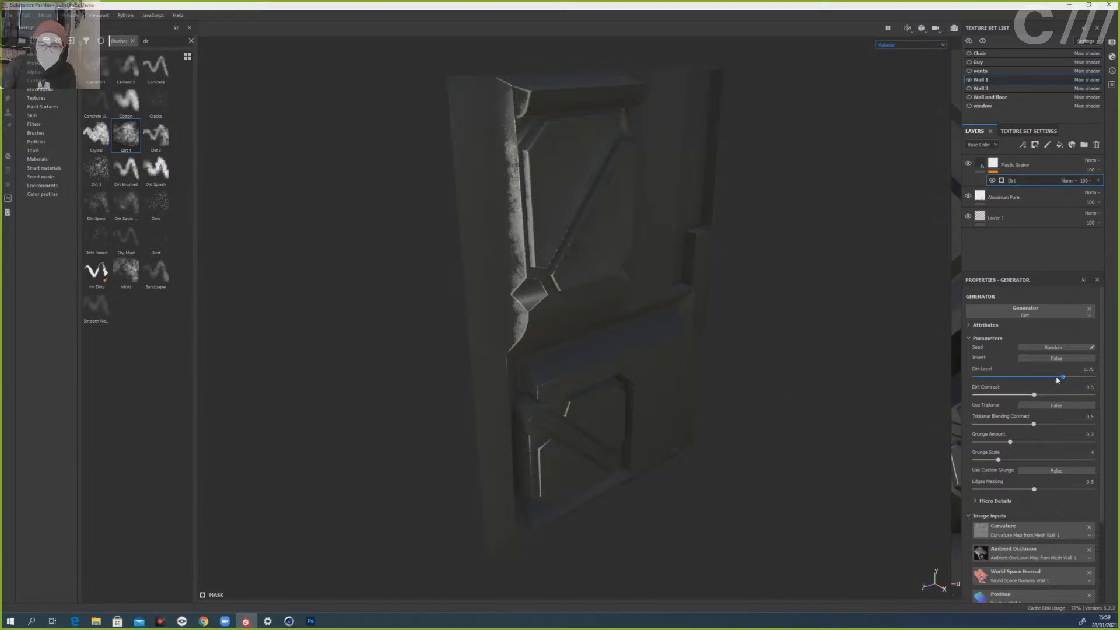
{"action": "left_click_drag", "start_coordinate": [1065, 379], "coordinate": [1026, 426]}
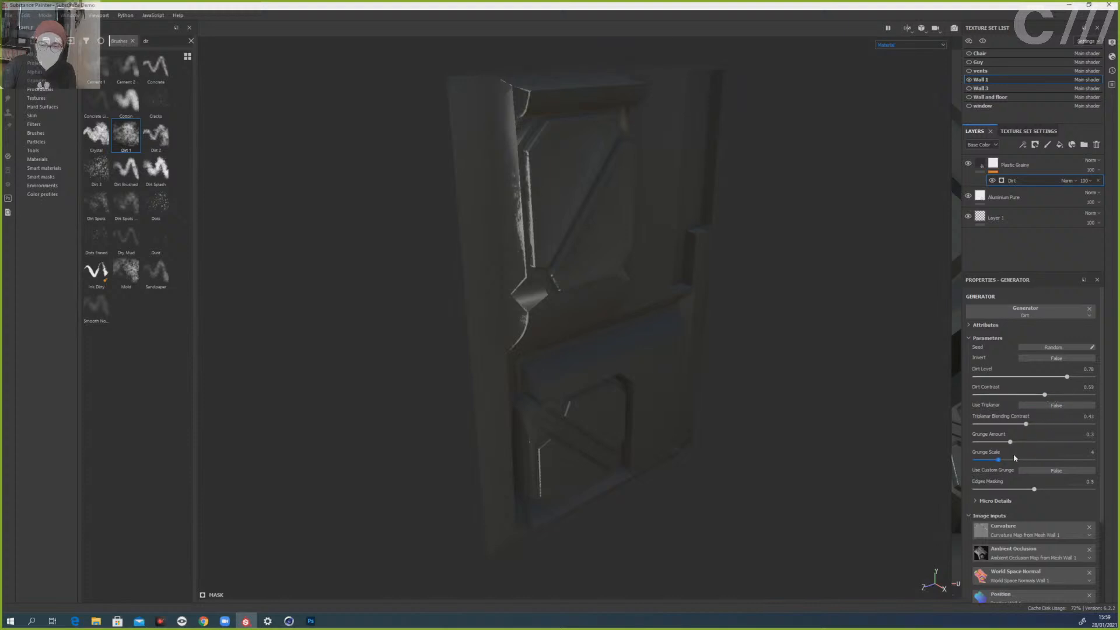
{"action": "mouse_move", "coordinate": [1003, 463]}
{"action": "left_mouse_down"}
{"action": "mouse_move", "coordinate": [990, 460]}
{"action": "mouse_move", "coordinate": [1041, 460]}
{"action": "mouse_move", "coordinate": [1018, 443]}
{"action": "mouse_move", "coordinate": [1029, 443]}
{"action": "mouse_move", "coordinate": [969, 443]}
{"action": "mouse_move", "coordinate": [1004, 443]}
{"action": "left_mouse_up"}
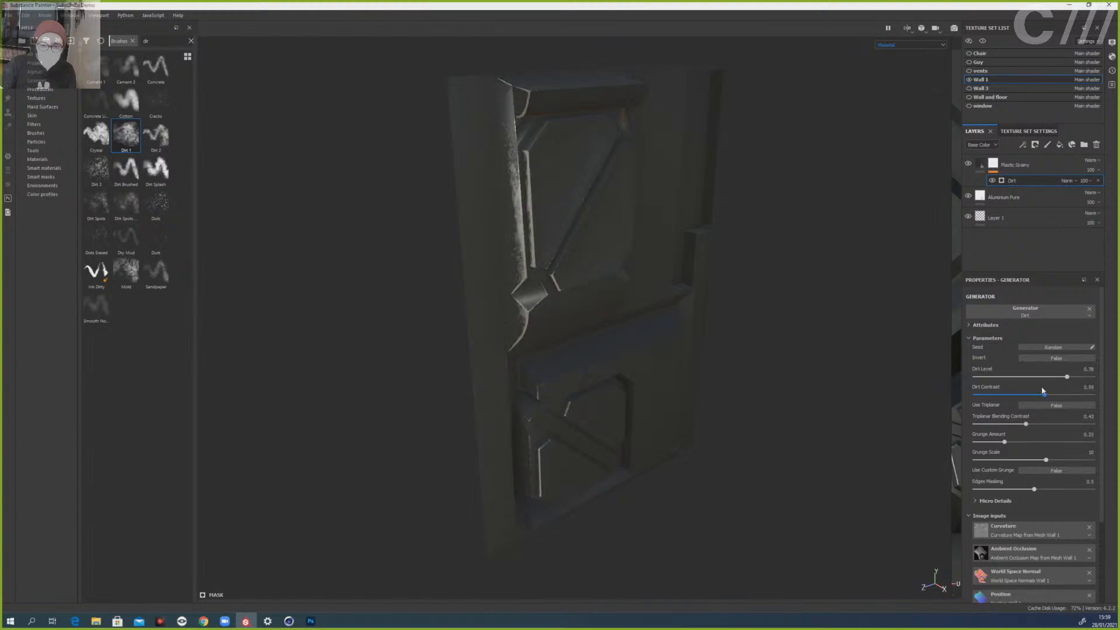
{"action": "mouse_move", "coordinate": [1066, 378]}
{"action": "left_mouse_down"}
{"action": "mouse_move", "coordinate": [1046, 379]}
{"action": "mouse_move", "coordinate": [1059, 376]}
{"action": "left_mouse_up"}
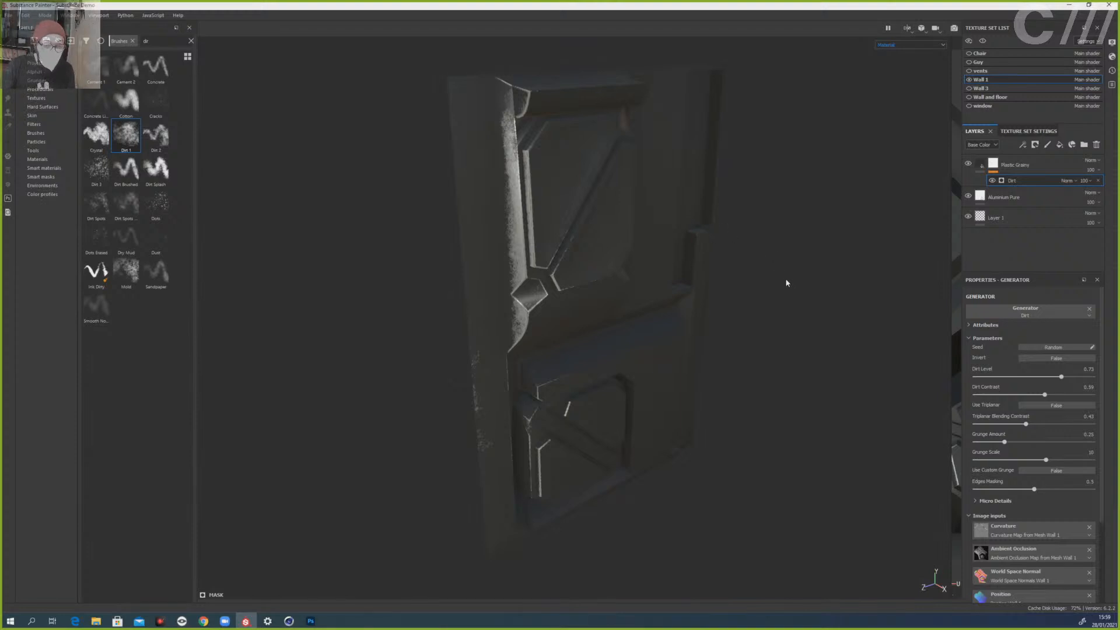
- Examine the dirt-masked plastic on the wall from several angles and across its UV layout
{"action": "left_click_drag", "start_coordinate": [786, 283], "coordinate": [747, 284], "text": "alt"}
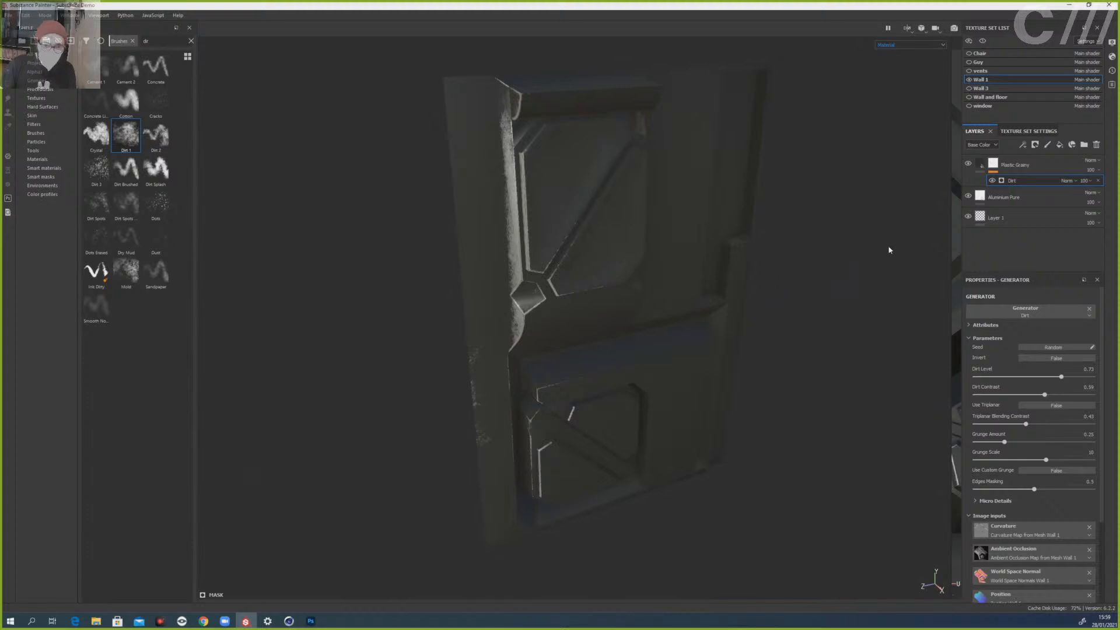
{"action": "left_click_drag", "start_coordinate": [951, 228], "coordinate": [547, 227]}
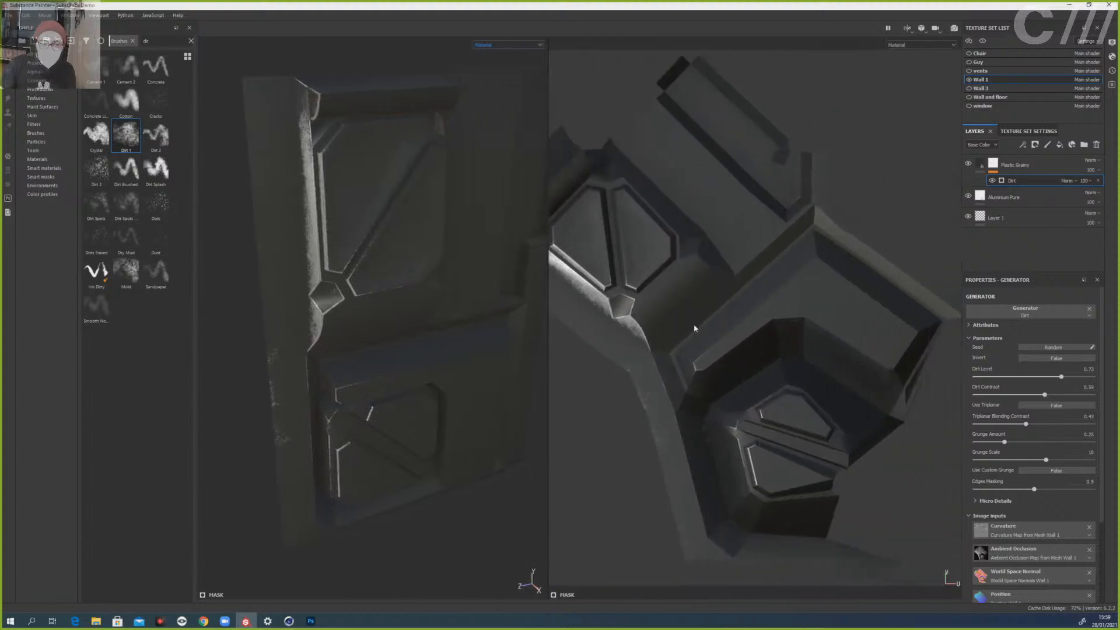
{"action": "scroll", "coordinate": [694, 326], "scroll_direction": "down", "scroll_amount": 2}
{"action": "scroll", "coordinate": [694, 329], "scroll_direction": "down", "scroll_amount": 3}
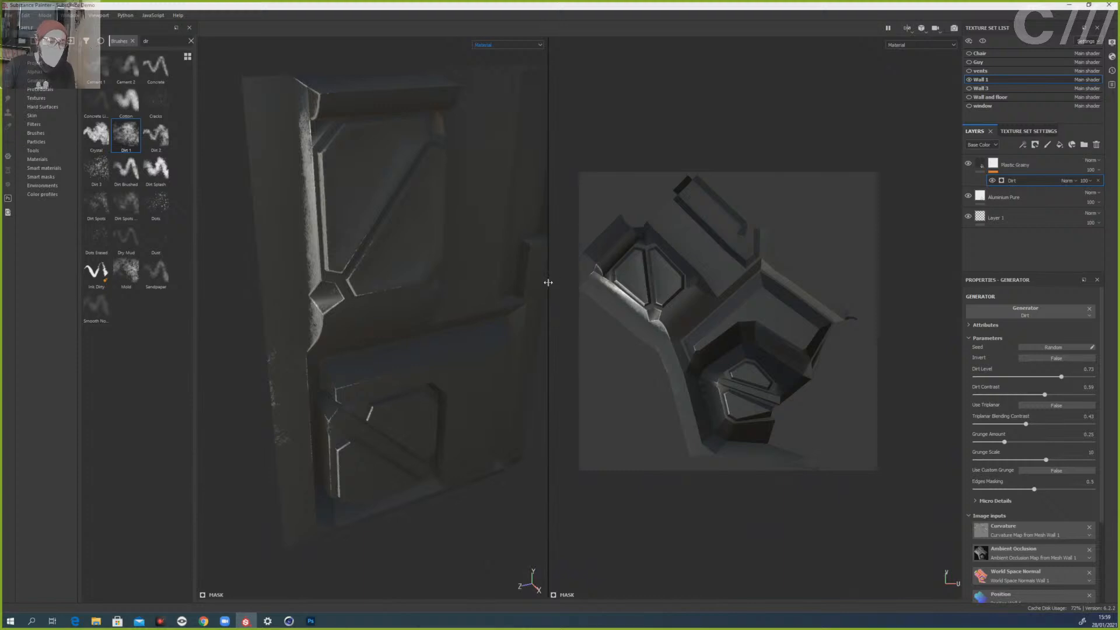
{"action": "left_click_drag", "start_coordinate": [546, 287], "coordinate": [889, 303]}
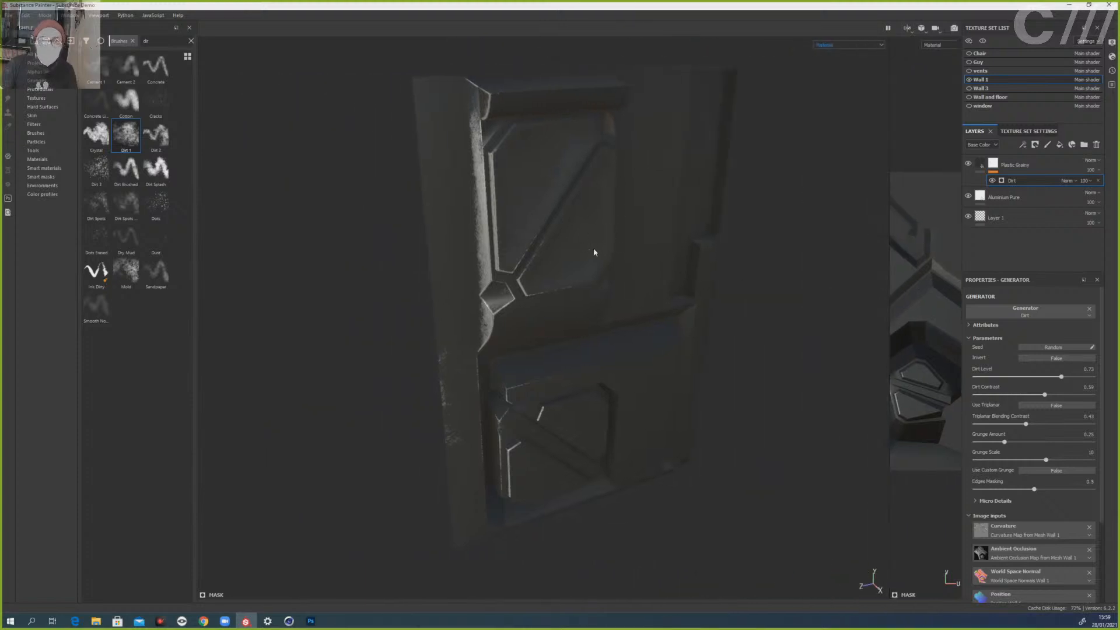
{"action": "left_click_drag", "start_coordinate": [692, 308], "coordinate": [673, 320], "text": "alt"}
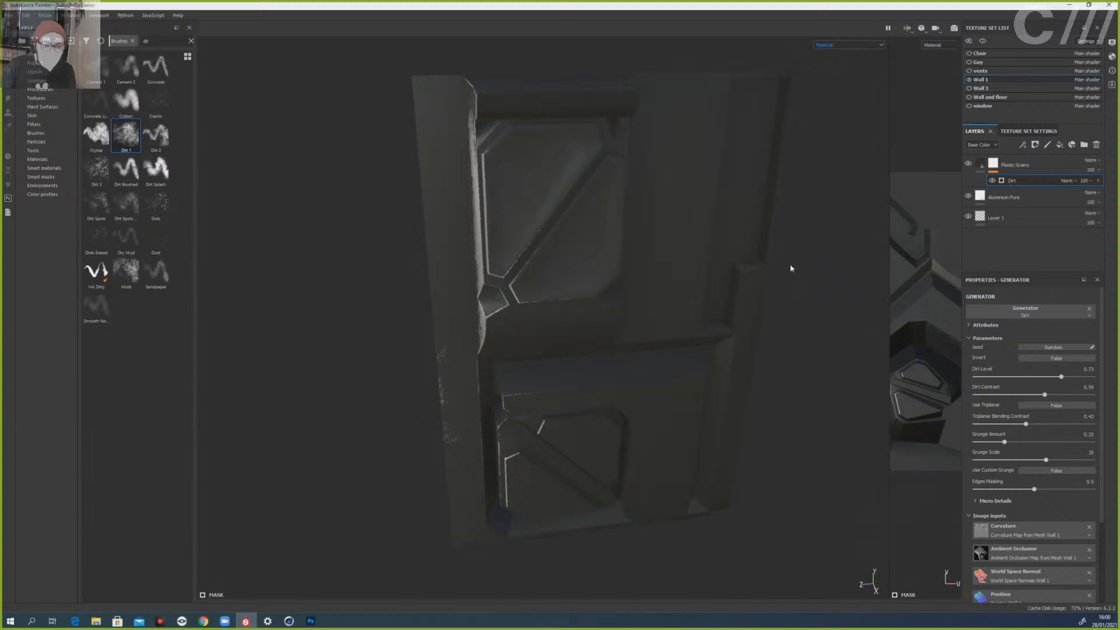
{"action": "left_click_drag", "start_coordinate": [671, 340], "coordinate": [690, 332], "text": "alt"}
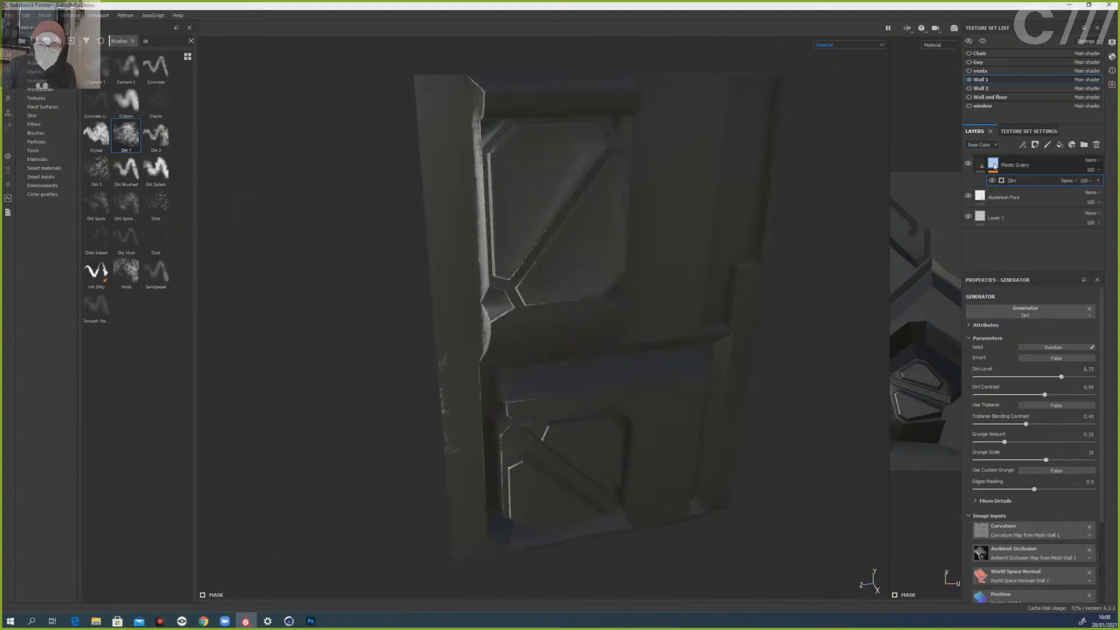
- Add a paint effect above the Dirt generator in the Plastic Grainy mask and clear the brush search
{"action": "right_click", "coordinate": [994, 166]}
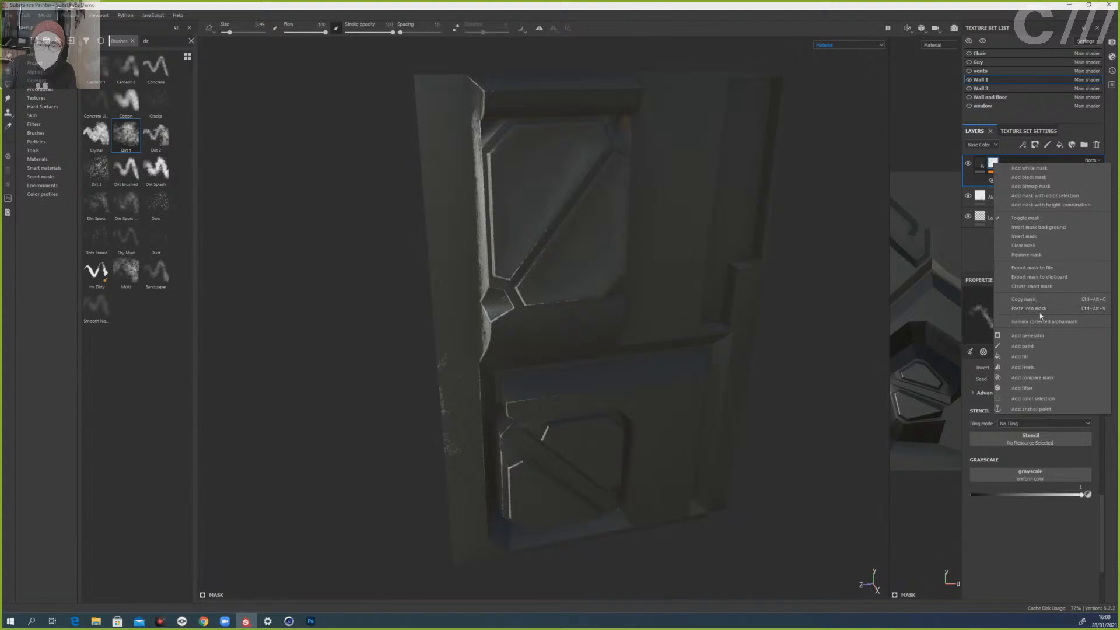
{"action": "left_click", "coordinate": [1050, 348]}
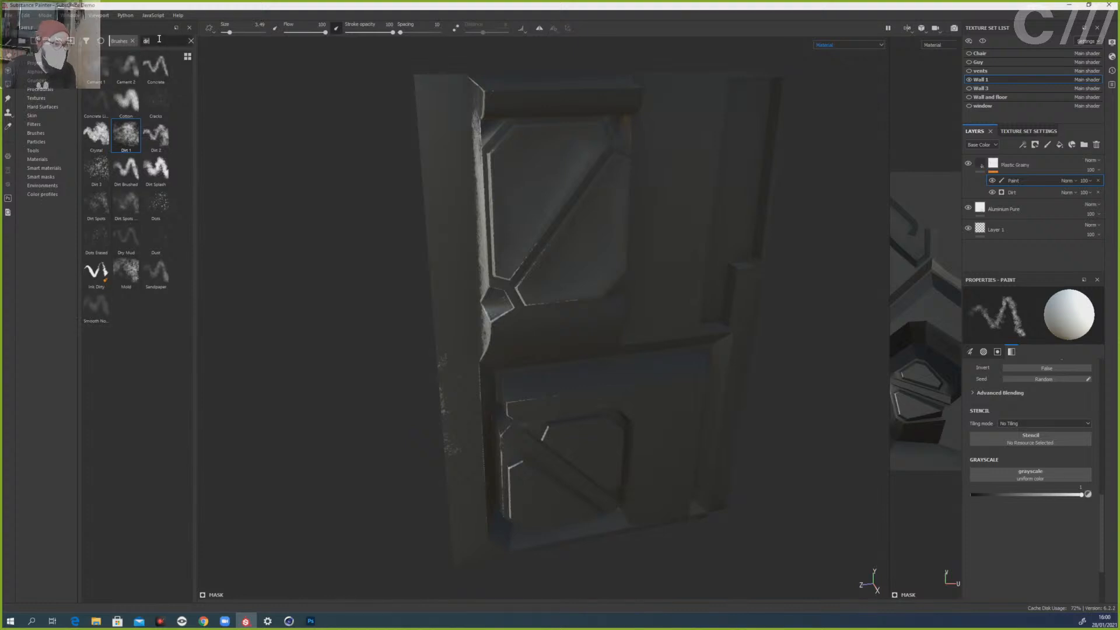
{"action": "key", "text": "BackSpace"}
{"action": "key", "text": "BackSpace"}
{"action": "key", "text": "BackSpace"}
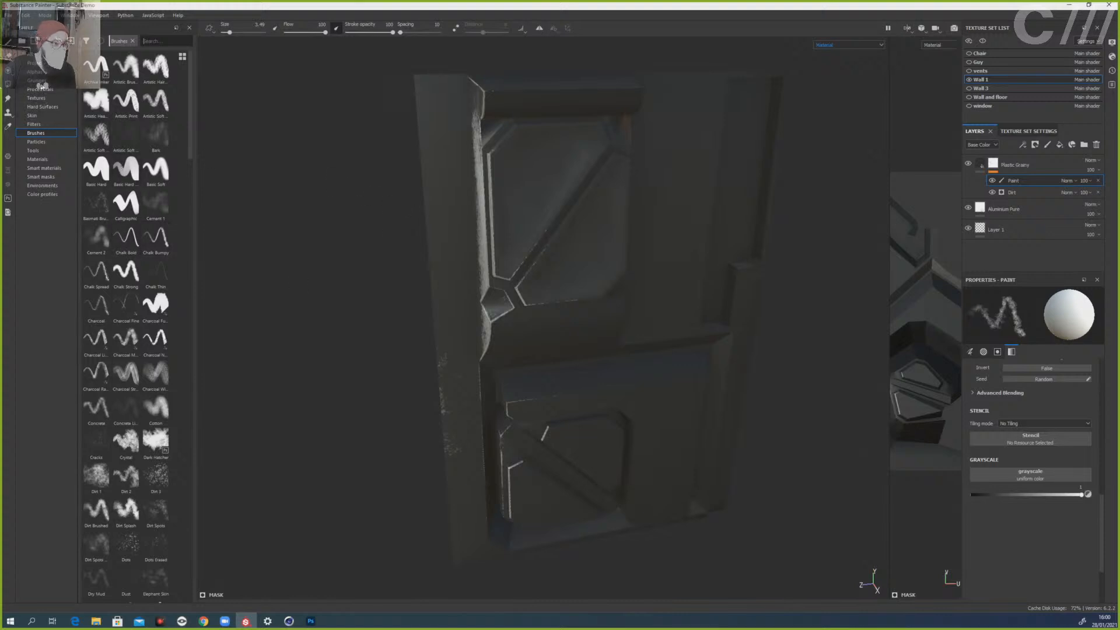
- Load the Drips Top alpha and enlarge the brush to suit the wall's upper flat section
{"action": "left_click", "coordinate": [36, 72]}
{"action": "scroll", "coordinate": [134, 294], "scroll_direction": "down", "scroll_amount": 5}
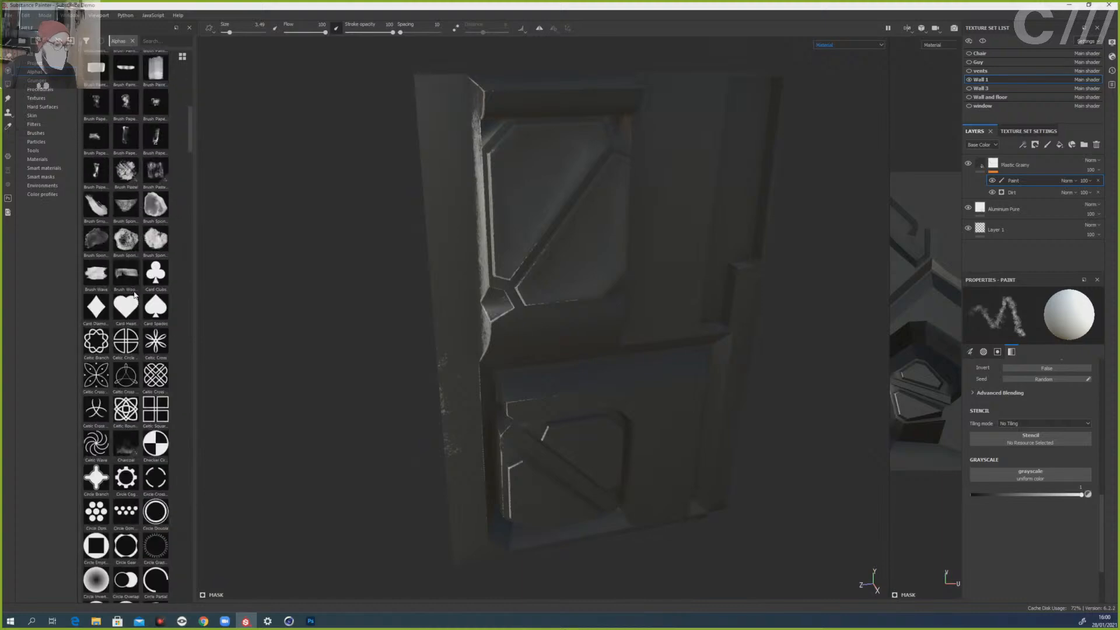
{"action": "scroll", "coordinate": [134, 295], "scroll_direction": "down", "scroll_amount": 10}
{"action": "left_click", "coordinate": [155, 158]}
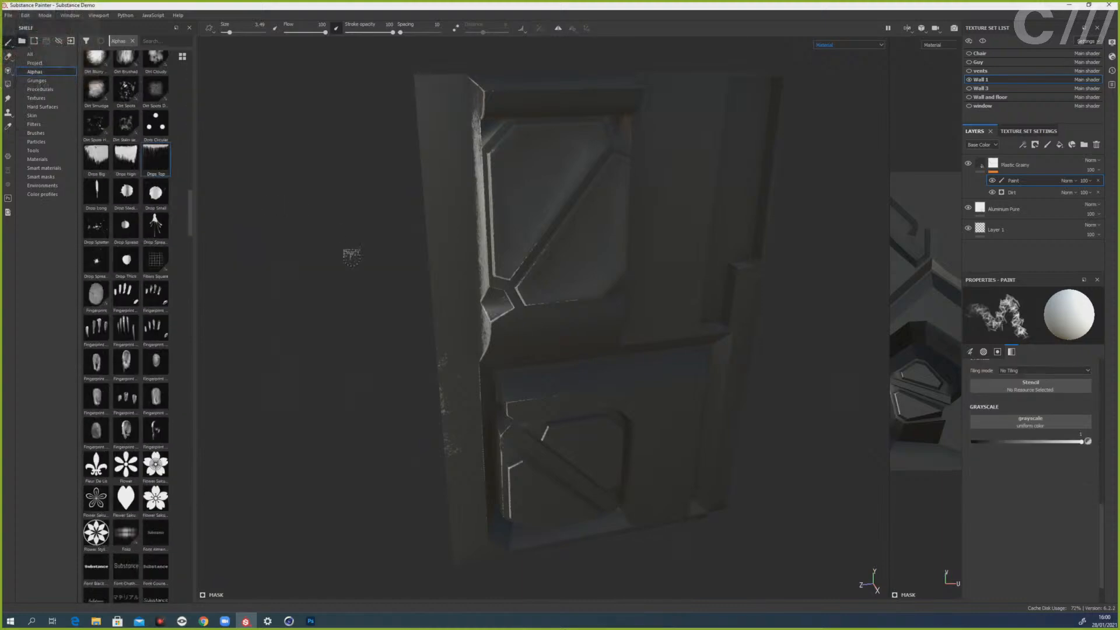
{"action": "key", "text": "bracketright"}
{"action": "key", "text": "bracketright"}
{"action": "key", "text": "bracketright"}
{"action": "key", "text": "bracketright"}
{"action": "key", "text": "bracketright"}
{"action": "key", "text": "bracketright"}
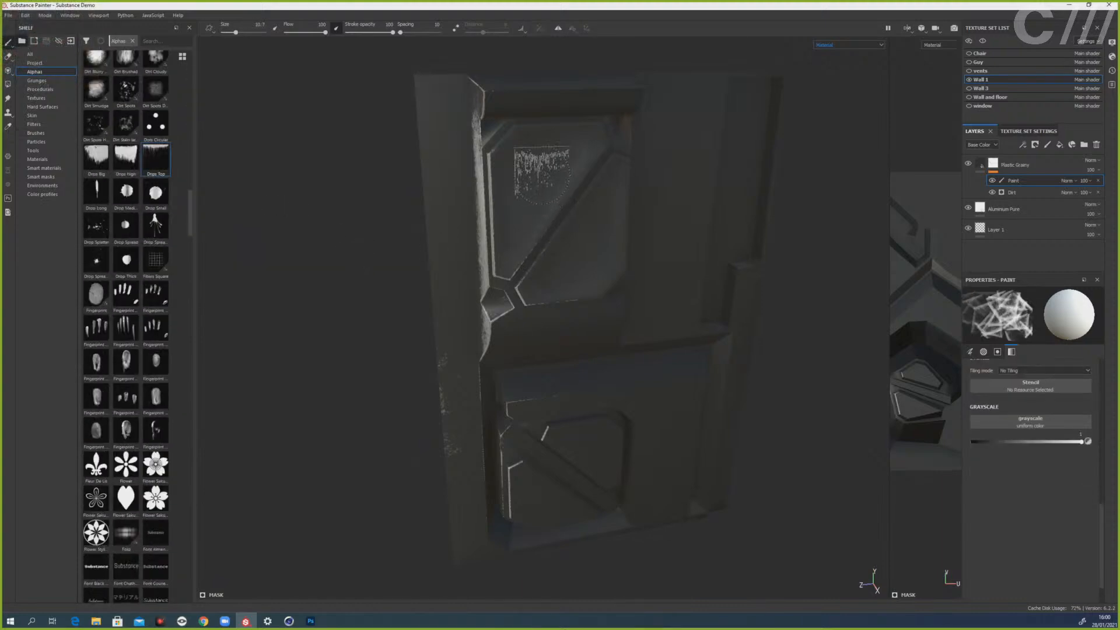
{"action": "key", "text": "bracketright"}
{"action": "key", "text": "bracketright"}
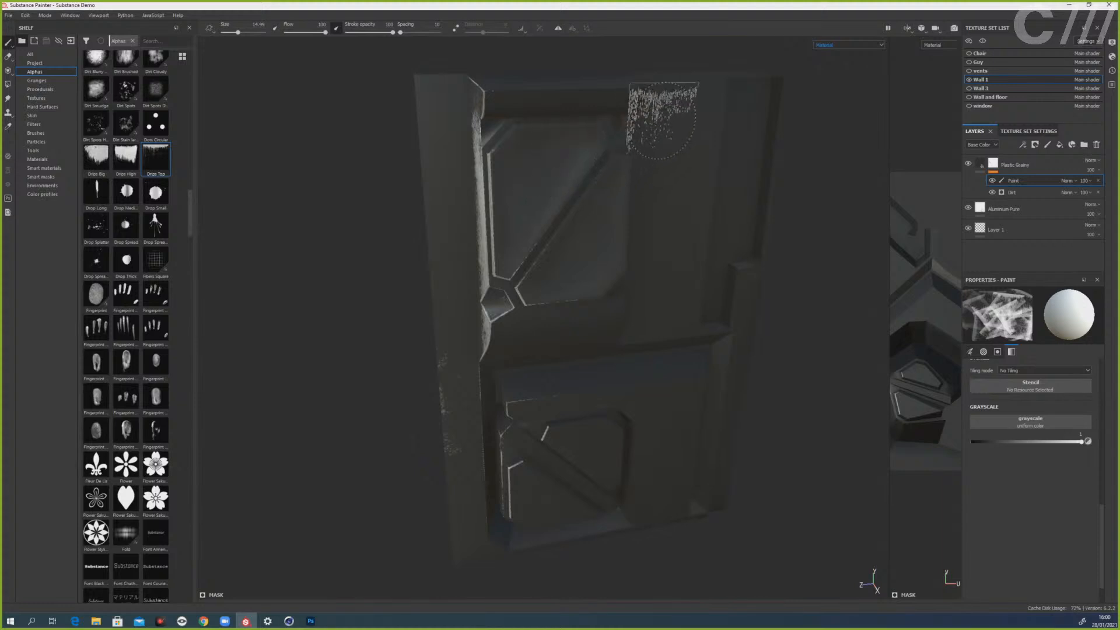
{"action": "key", "text": "bracketright"}
{"action": "key", "text": "bracketright"}
{"action": "mouse_move", "coordinate": [756, 273]}
{"action": "left_mouse_down", "text": "alt"}
{"action": "mouse_move", "coordinate": [737, 280]}
{"action": "mouse_move", "coordinate": [699, 251]}
{"action": "left_mouse_up", "text": "alt"}
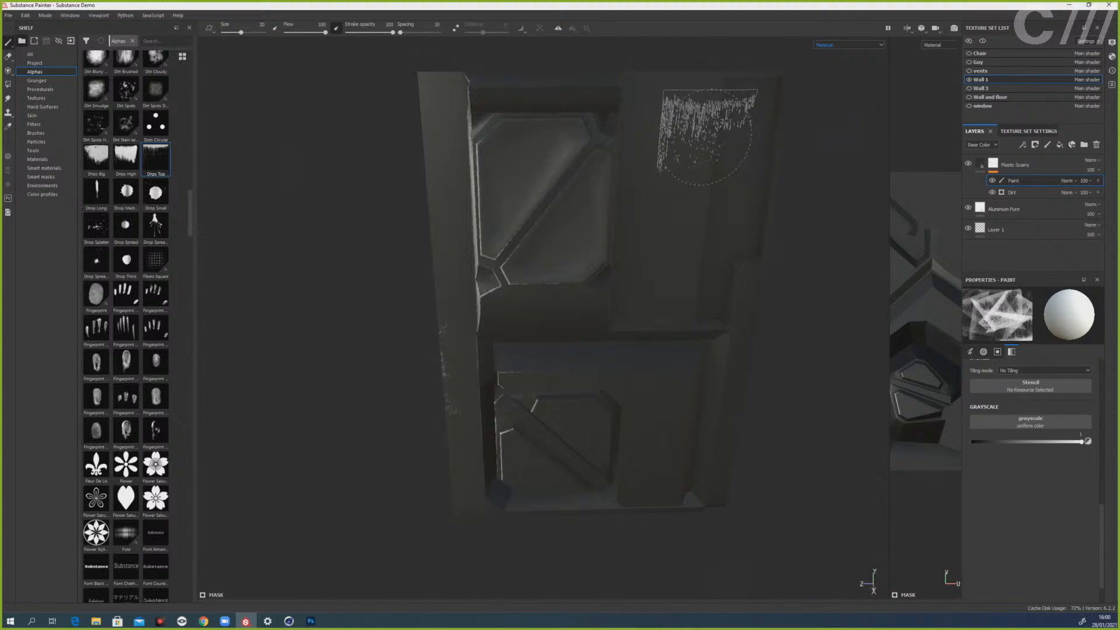
- Switch the mask paint to black and load the Bark brush
{"action": "key", "text": "x"}
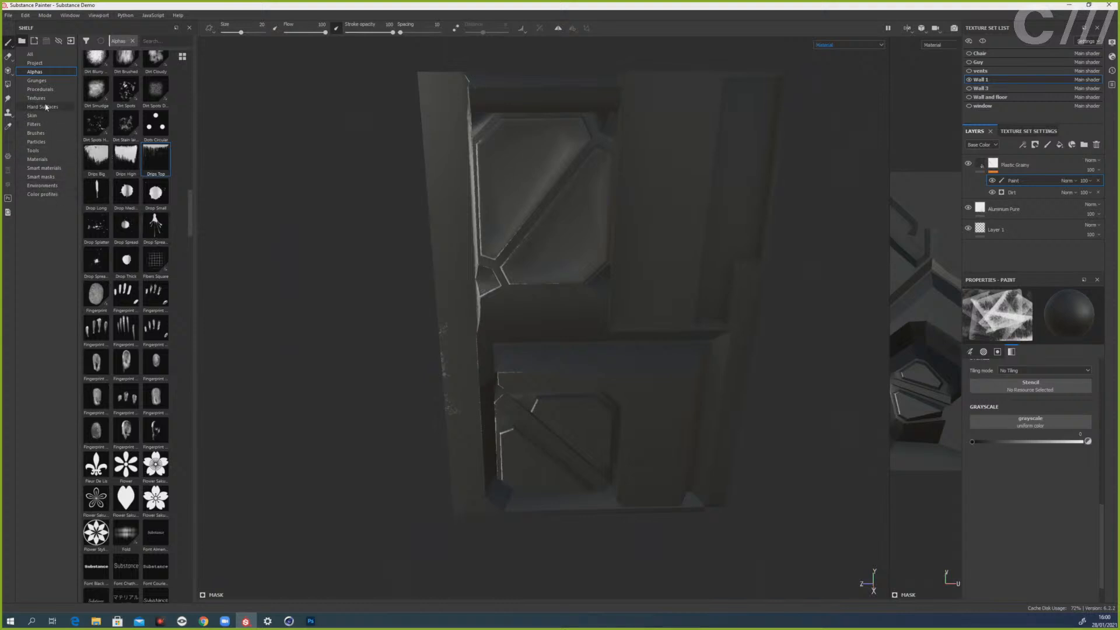
{"action": "left_click", "coordinate": [49, 133]}
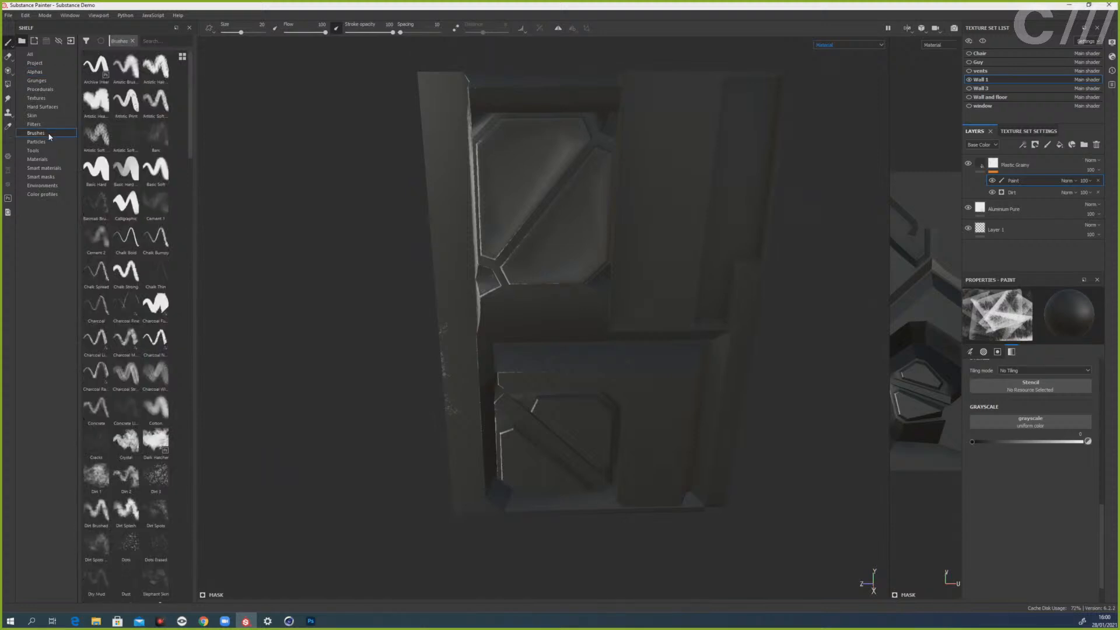
{"action": "scroll", "coordinate": [136, 162], "scroll_direction": "up", "scroll_amount": 3}
{"action": "left_click", "coordinate": [156, 136]}
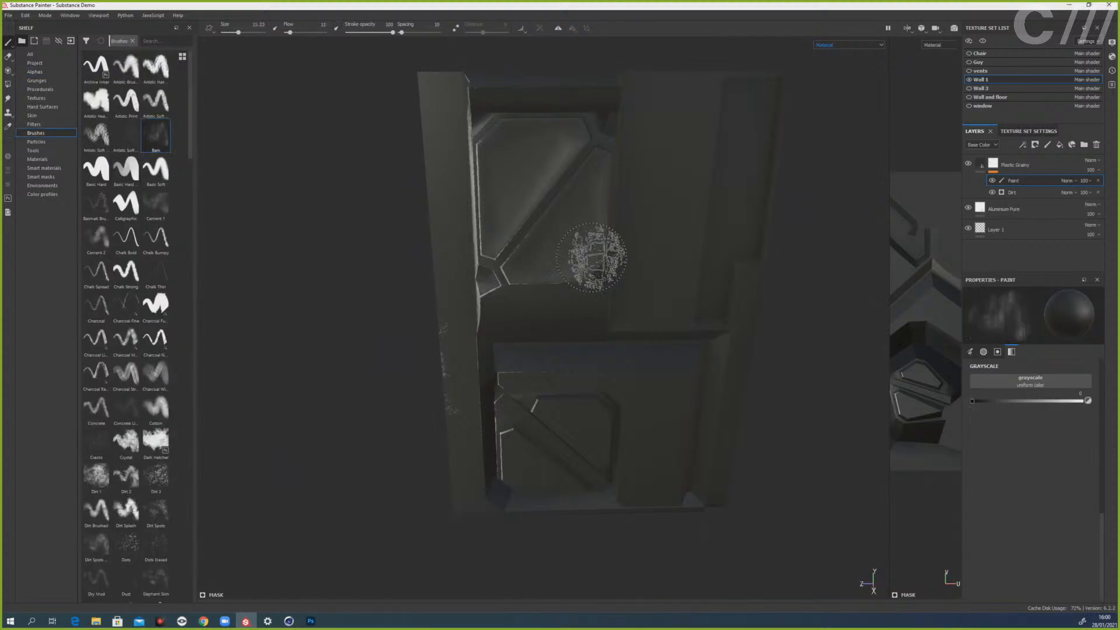
- Shrink the Bark brush to size 1.71 for detail work on the wall's upper recessed panel
{"action": "key", "text": "bracketleft"}
{"action": "key", "text": "bracketleft"}
{"action": "key", "text": "bracketleft"}
{"action": "key", "text": "bracketleft"}
{"action": "key", "text": "bracketleft"}
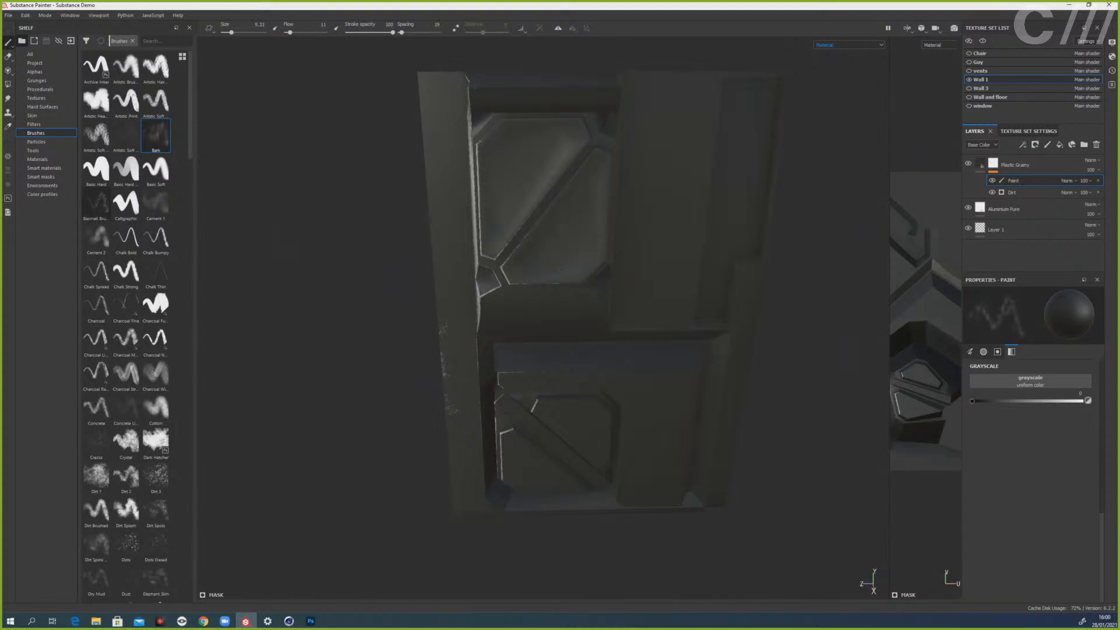
{"action": "key", "text": "bracketleft"}
{"action": "key", "text": "bracketleft"}
{"action": "key", "text": "bracketleft"}
{"action": "key", "text": "bracketleft"}
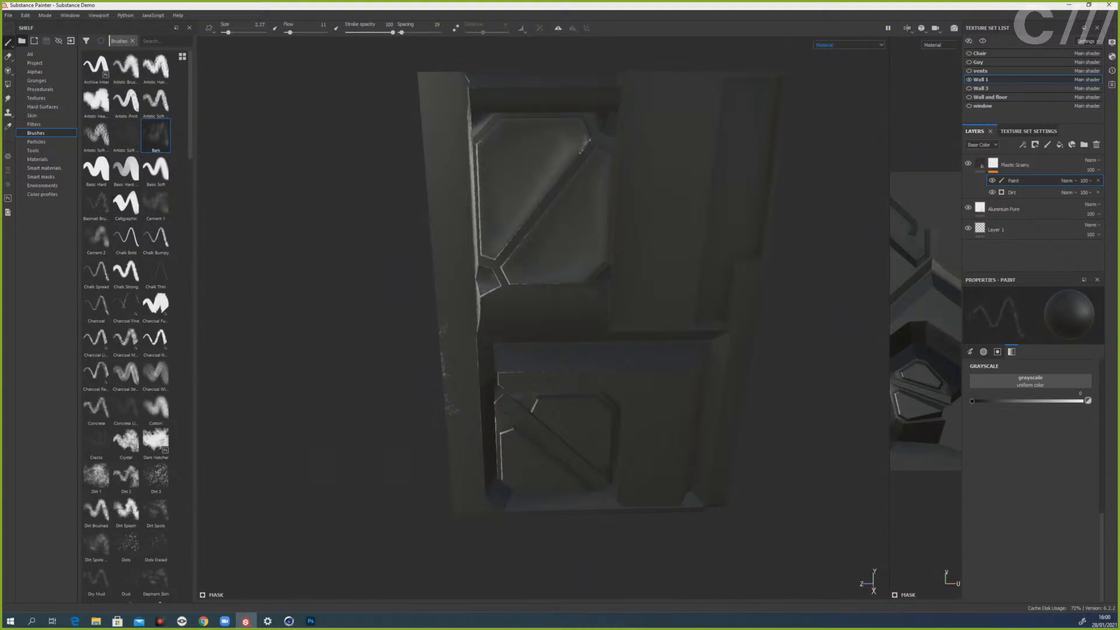
{"action": "key", "text": "bracketleft"}
{"action": "scroll", "coordinate": [574, 123], "scroll_direction": "up", "scroll_amount": 5}
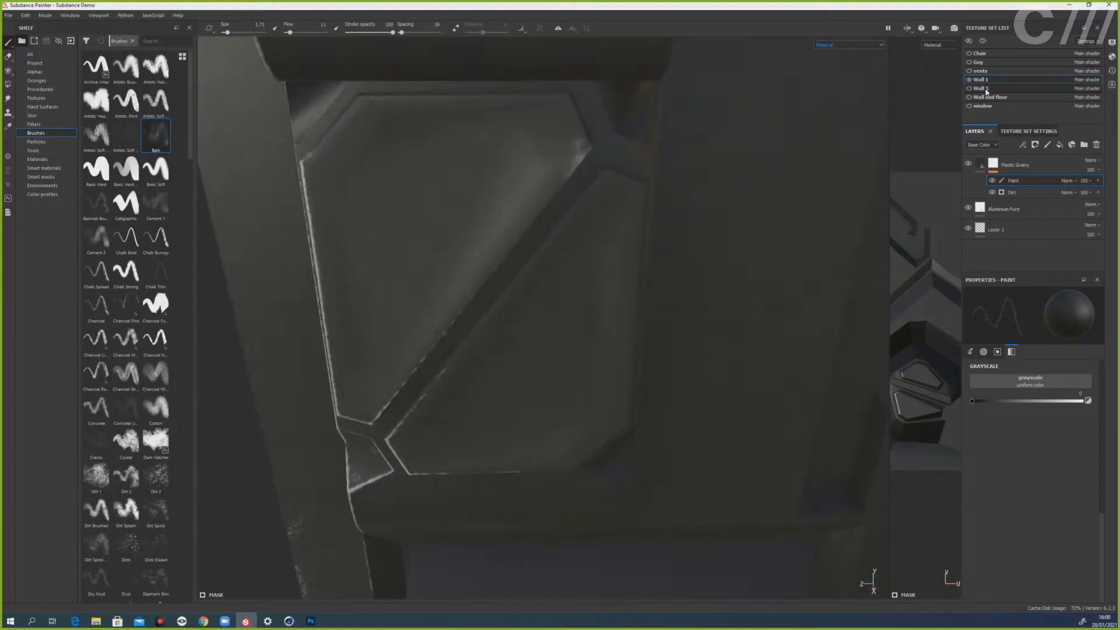
- Set the Plastic Grainy layer's height range to 0.11 and height position to 0.28
{"action": "left_click", "coordinate": [980, 164]}
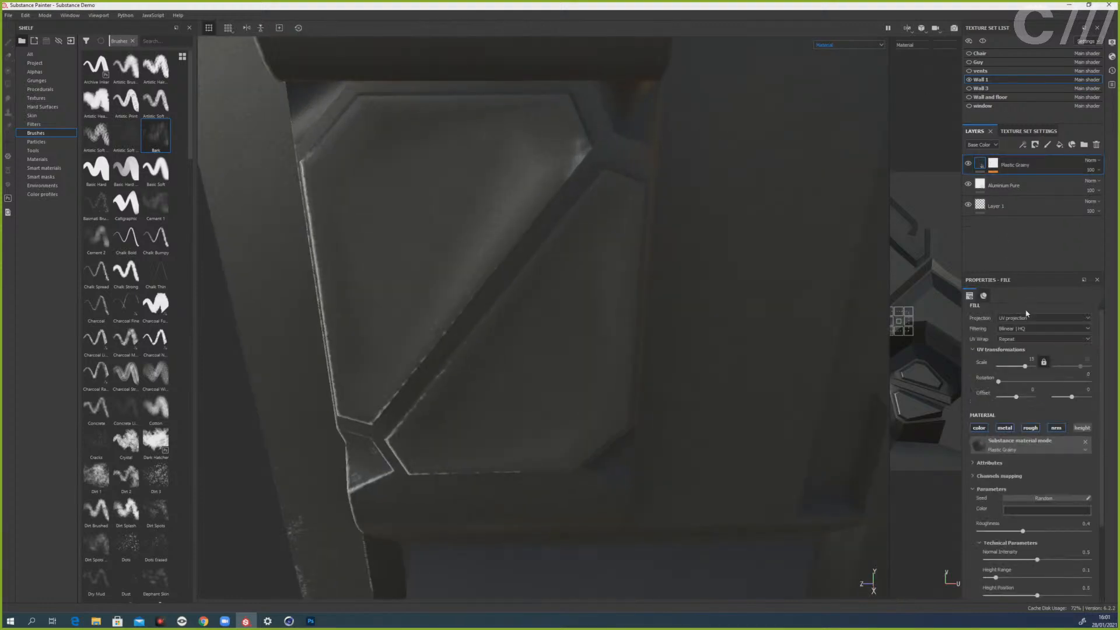
{"action": "left_click_drag", "start_coordinate": [995, 579], "coordinate": [1024, 595]}
{"action": "scroll", "coordinate": [630, 462], "scroll_direction": "up", "scroll_amount": 3}
{"action": "scroll", "coordinate": [629, 461], "scroll_direction": "down", "scroll_amount": 4}
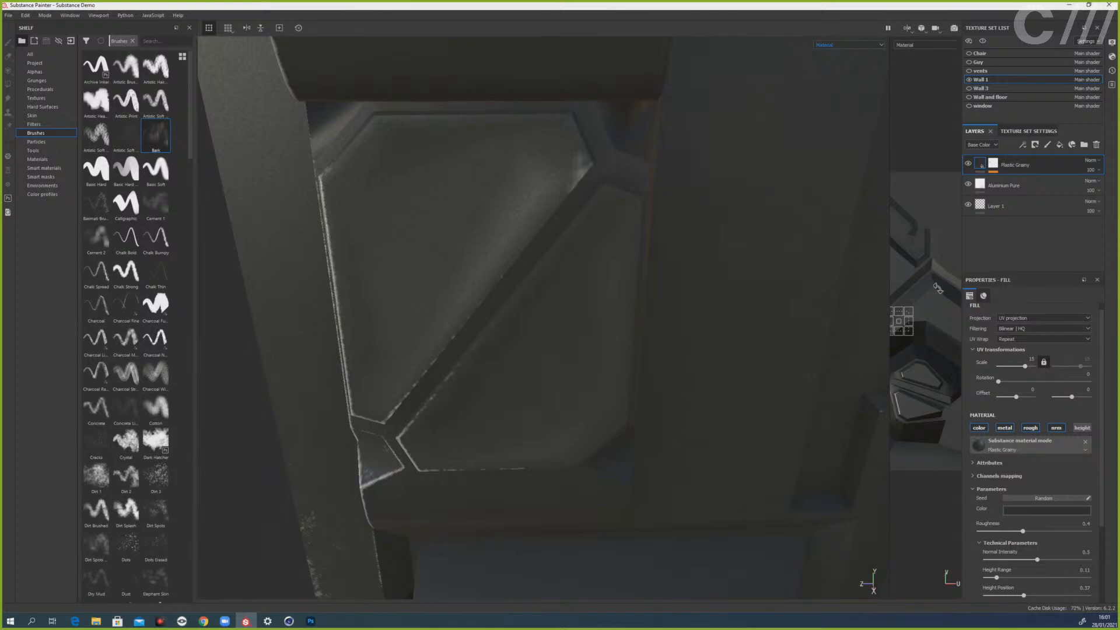
{"action": "left_click", "coordinate": [1011, 595]}
- Enable the normal and height channels on the Aluminium Pure layer and raise its height to about 0.14
{"action": "left_click", "coordinate": [1003, 185]}
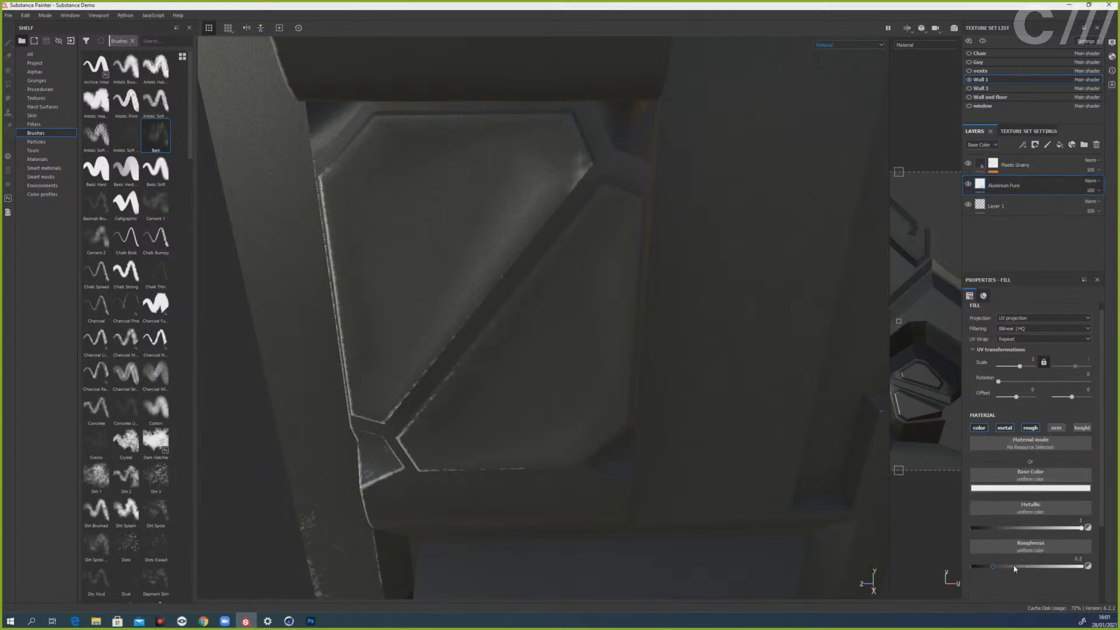
{"action": "left_click", "coordinate": [1056, 427]}
{"action": "left_click", "coordinate": [1082, 427]}
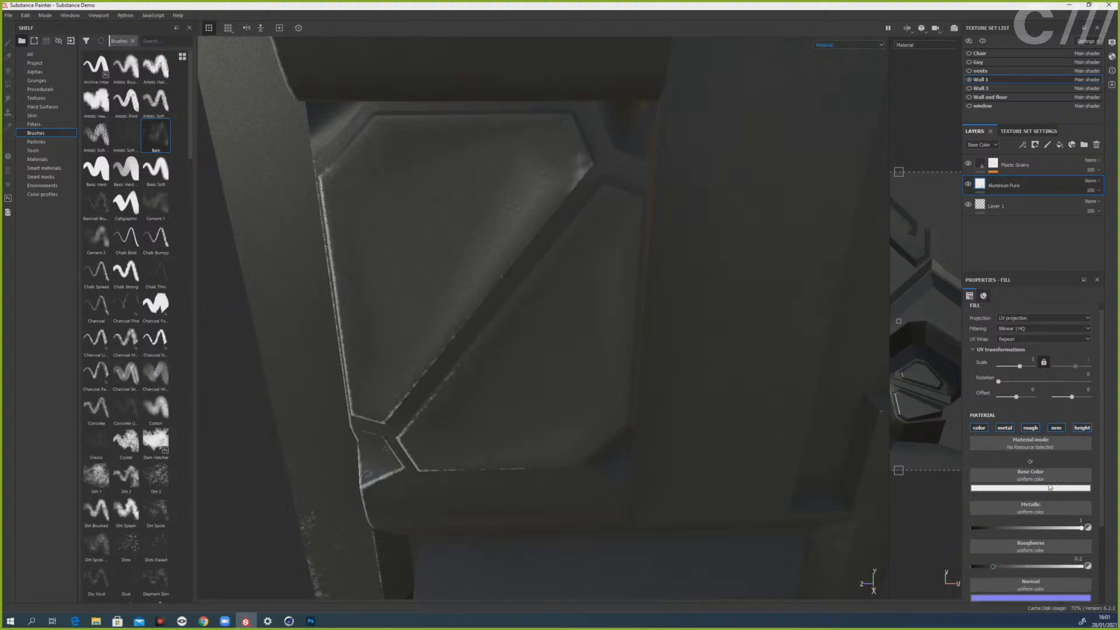
{"action": "scroll", "coordinate": [1013, 515], "scroll_direction": "down", "scroll_amount": 2}
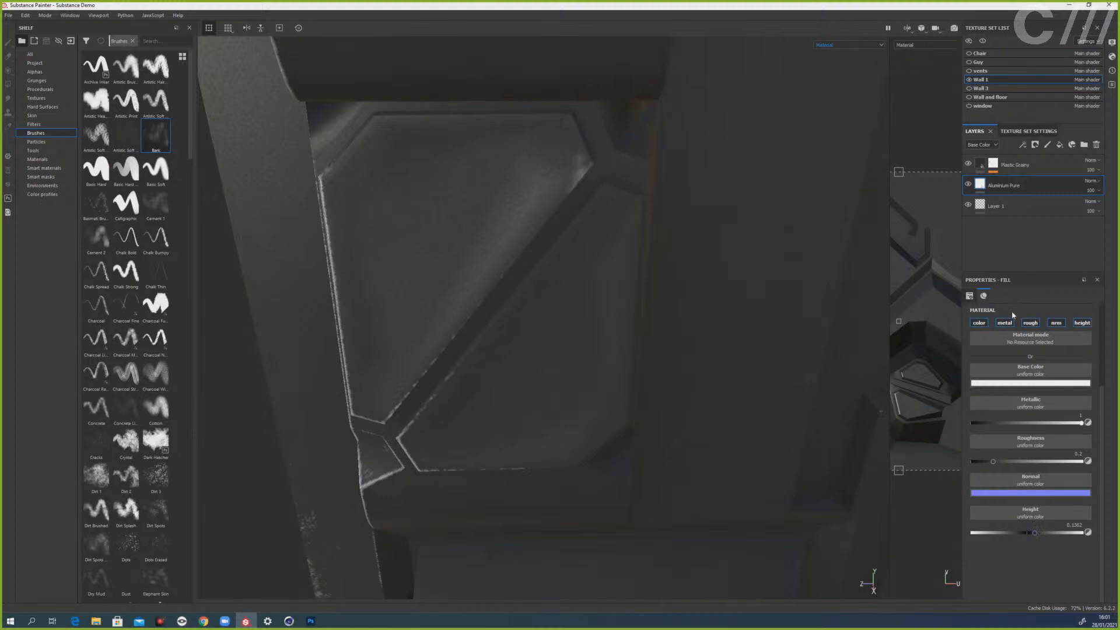
- Add a fill layer above Plastic Grainy and give it a black mask
{"action": "left_click", "coordinate": [1017, 159]}
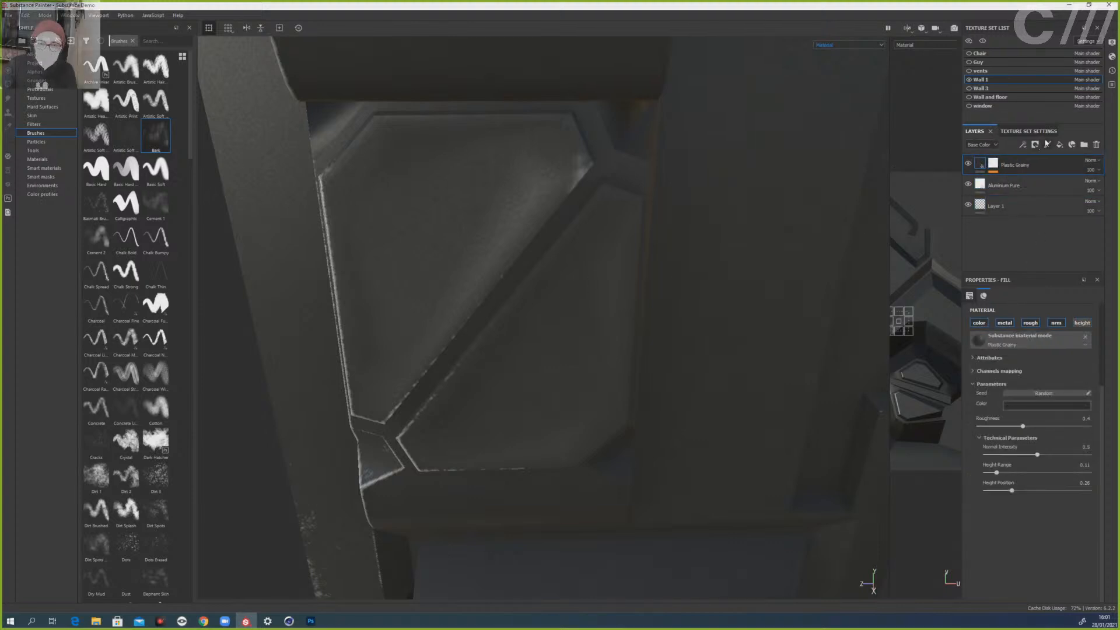
{"action": "left_click", "coordinate": [1059, 145]}
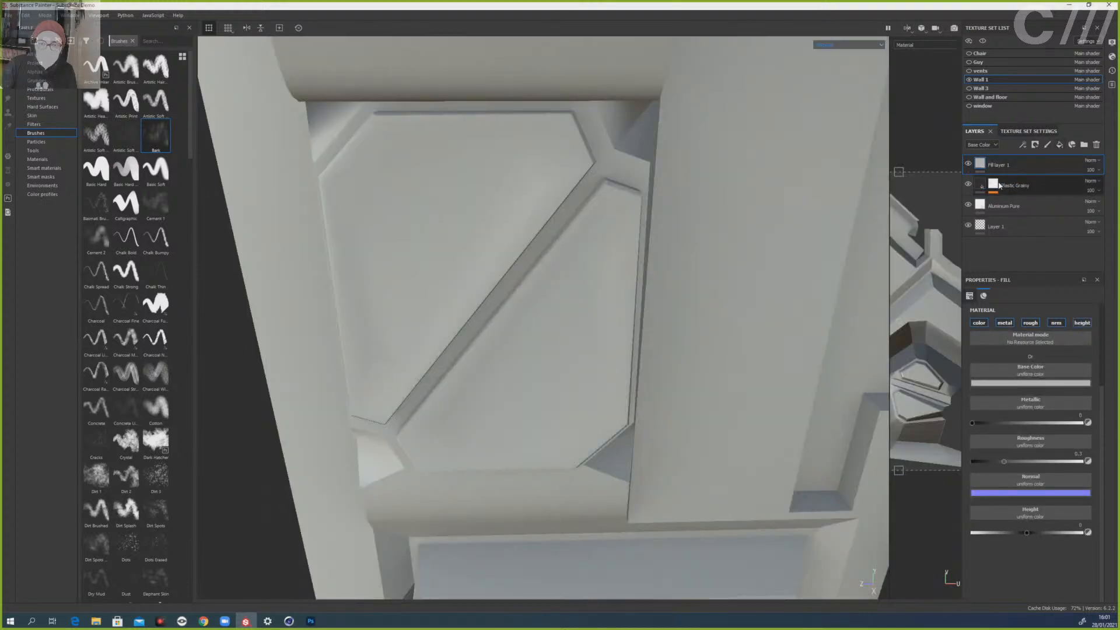
{"action": "left_click", "coordinate": [1035, 145]}
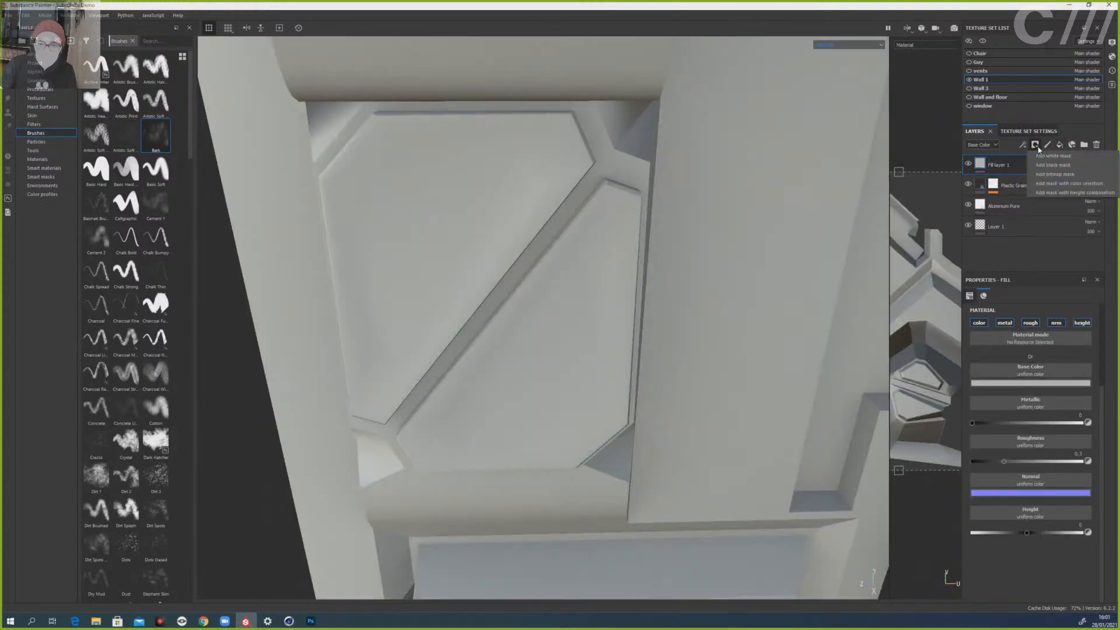
{"action": "left_click", "coordinate": [1047, 169]}
- Add a Metal Edge Wear generator to the new fill layer's mask
{"action": "right_click", "coordinate": [994, 166]}
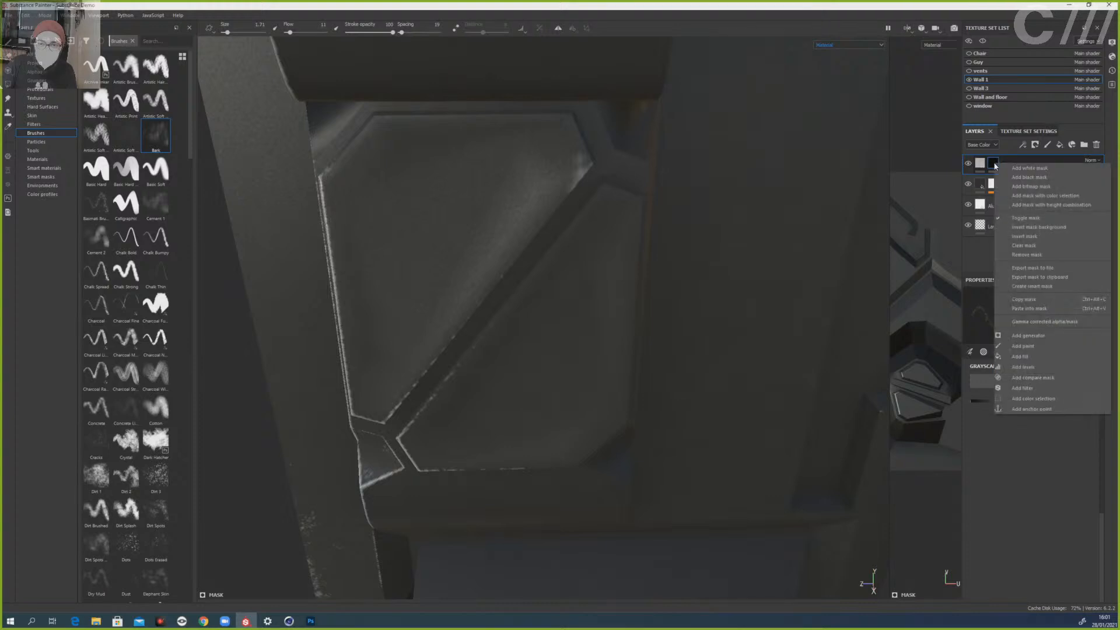
{"action": "left_click", "coordinate": [1028, 336]}
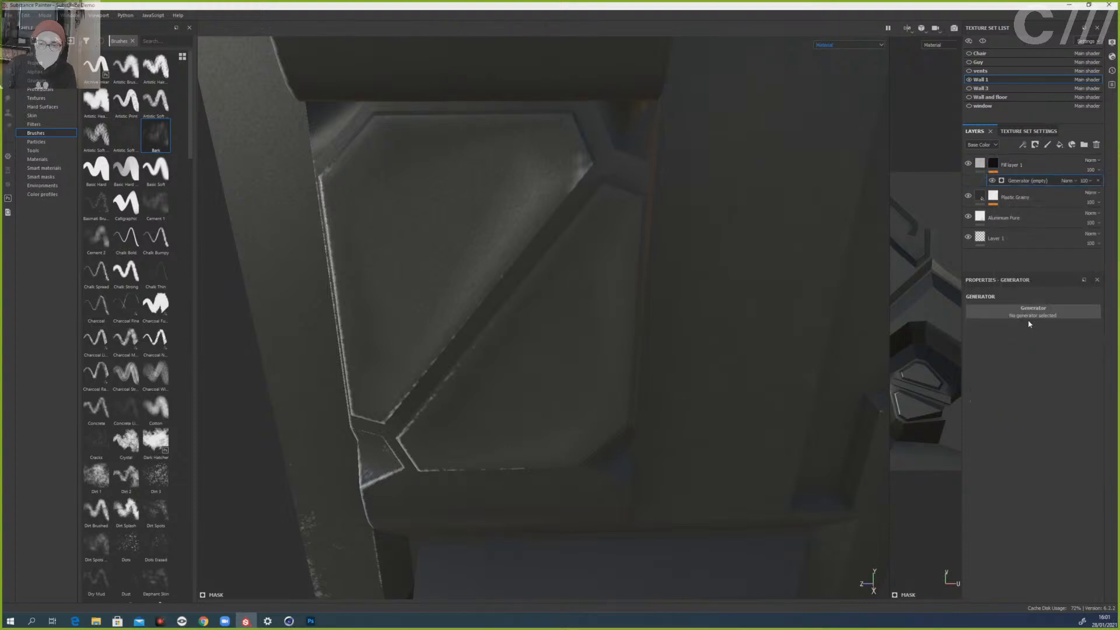
{"action": "left_click", "coordinate": [1030, 313]}
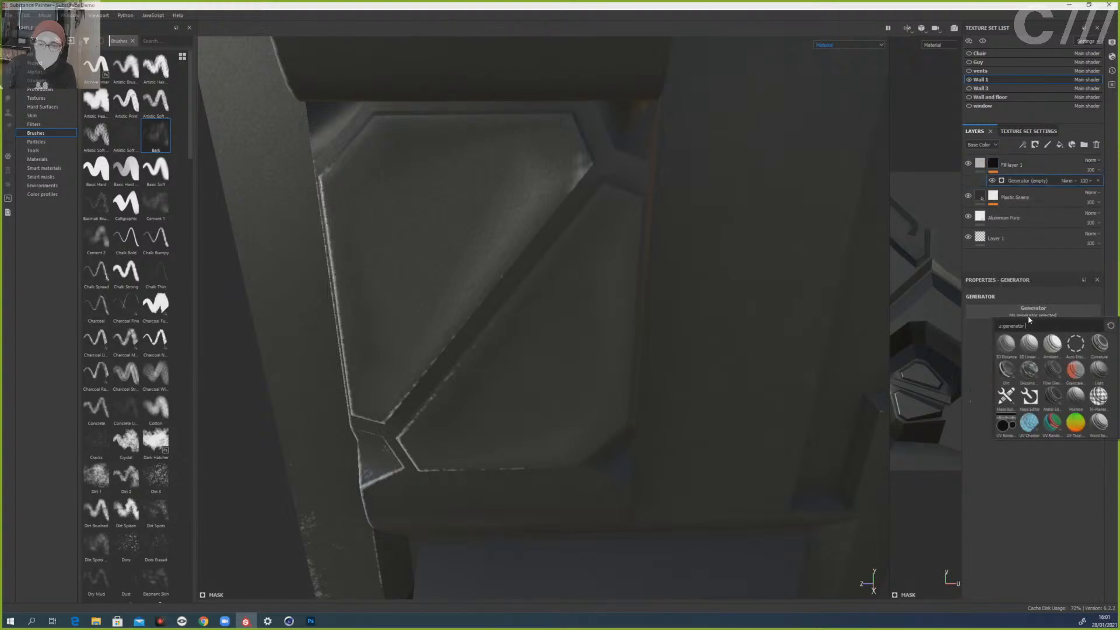
{"action": "left_click", "coordinate": [1054, 397]}
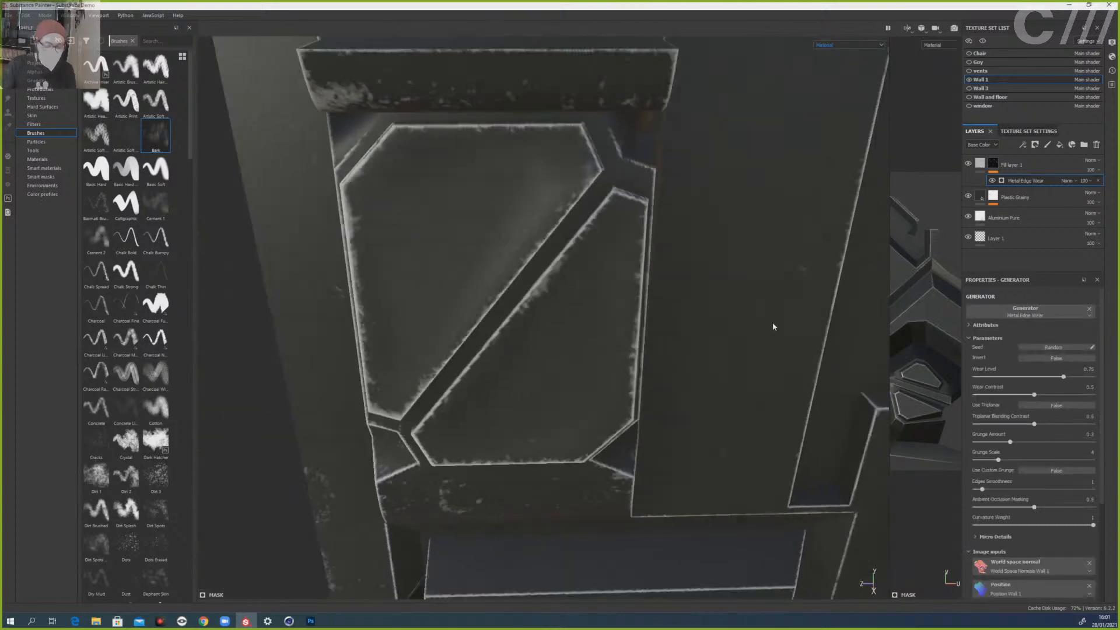
{"action": "scroll", "coordinate": [768, 324], "scroll_direction": "down", "scroll_amount": 3}
- Lower the edge-wear fill layer's height to about -0.22
{"action": "left_click", "coordinate": [980, 163]}
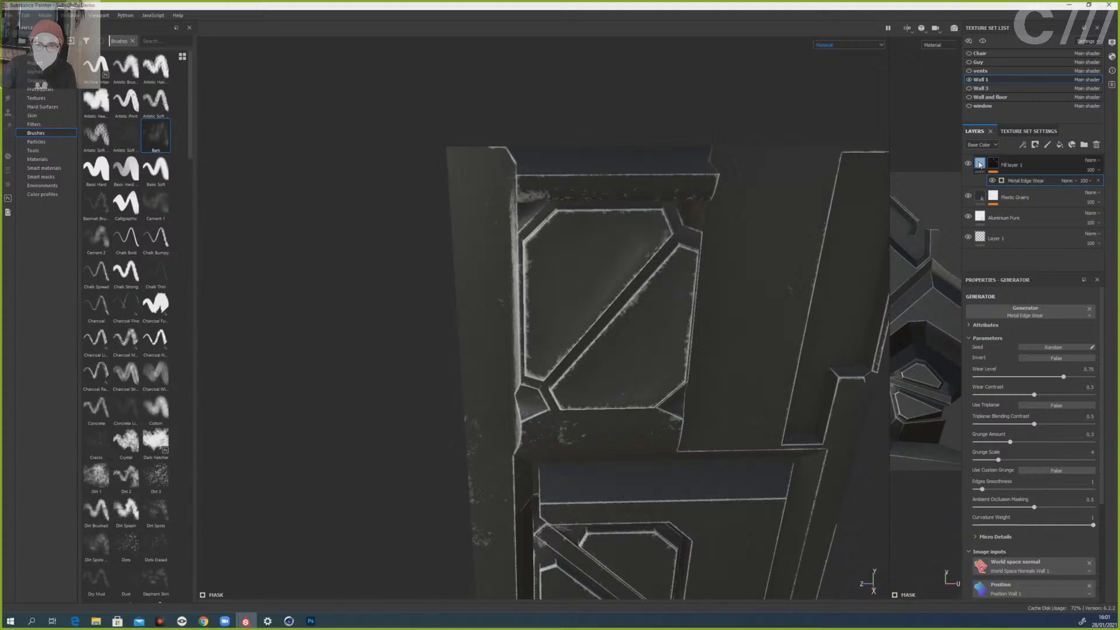
{"action": "left_click_drag", "start_coordinate": [1025, 532], "coordinate": [1011, 532]}
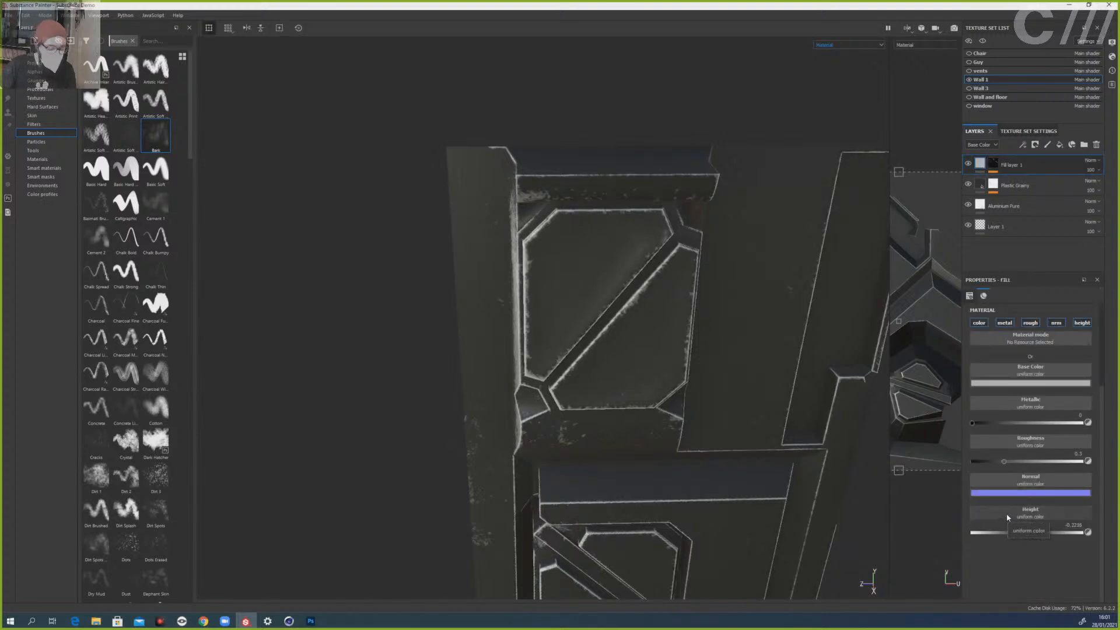
{"action": "scroll", "coordinate": [767, 418], "scroll_direction": "down", "scroll_amount": 2}
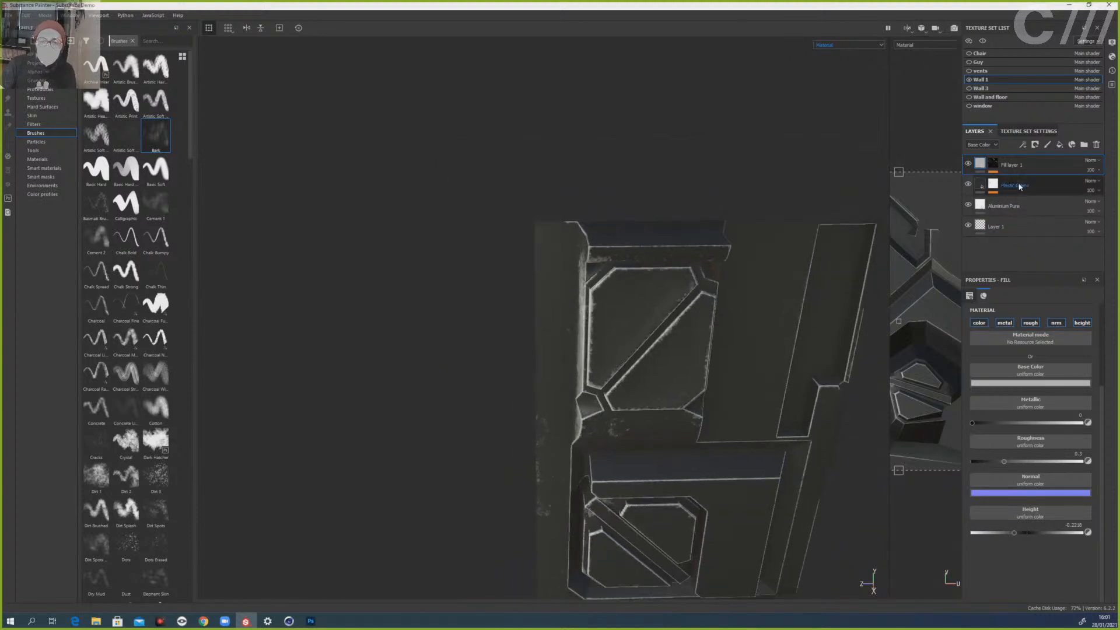
- Rename the edge-wear fill layer as Chipped paint
{"action": "double_click", "coordinate": [1012, 165]}
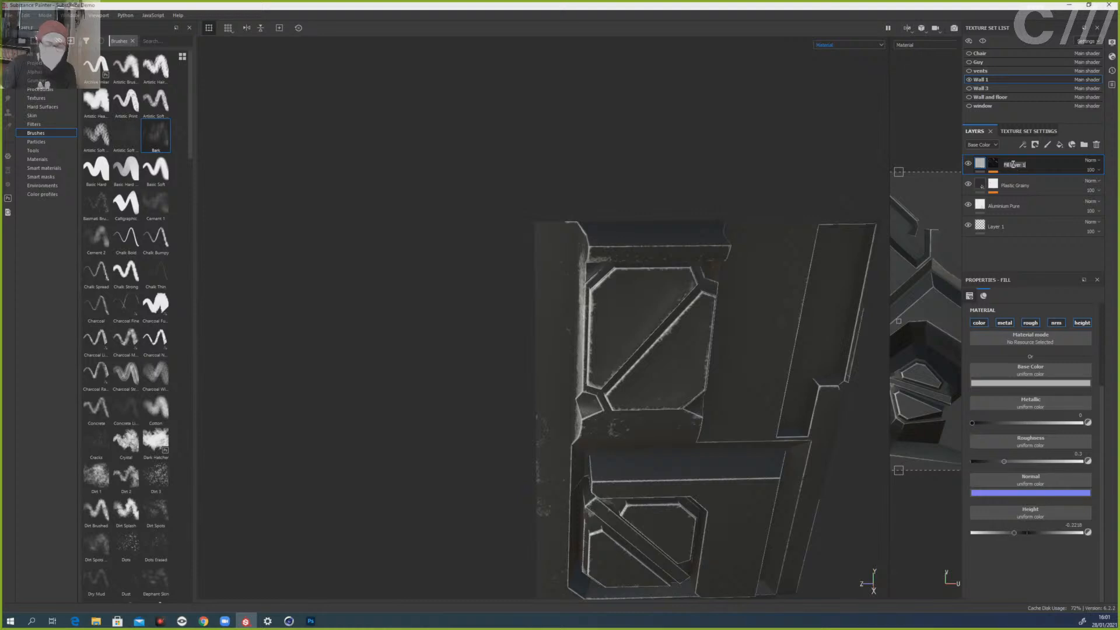
{"action": "type", "text": "s"}
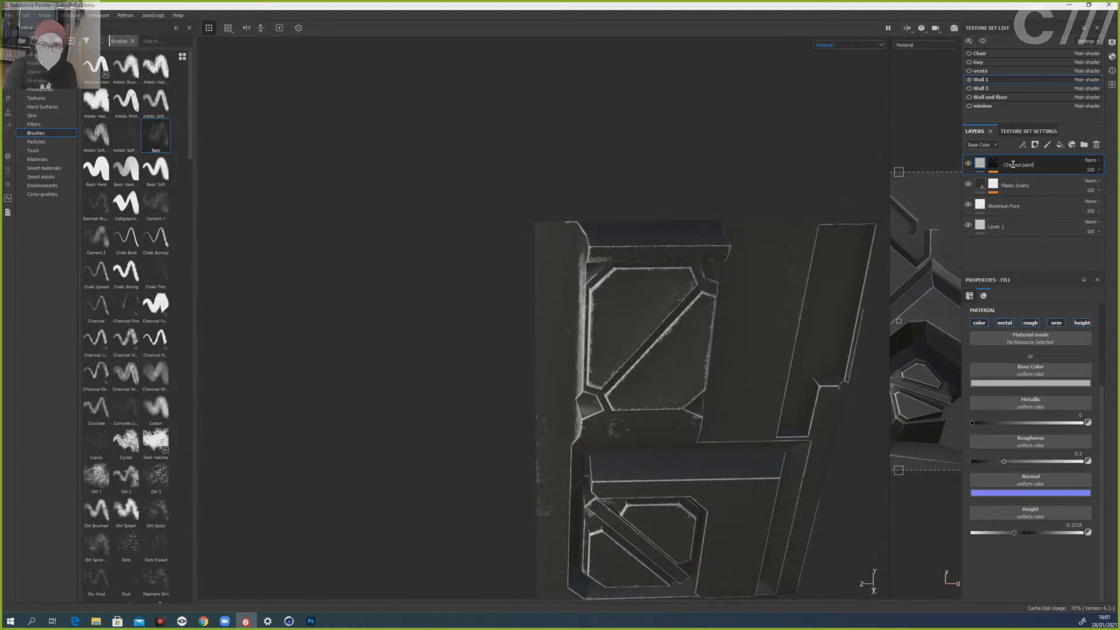
{"action": "key", "text": "Return"}
{"action": "left_click_drag", "start_coordinate": [604, 303], "coordinate": [651, 280], "text": "alt"}
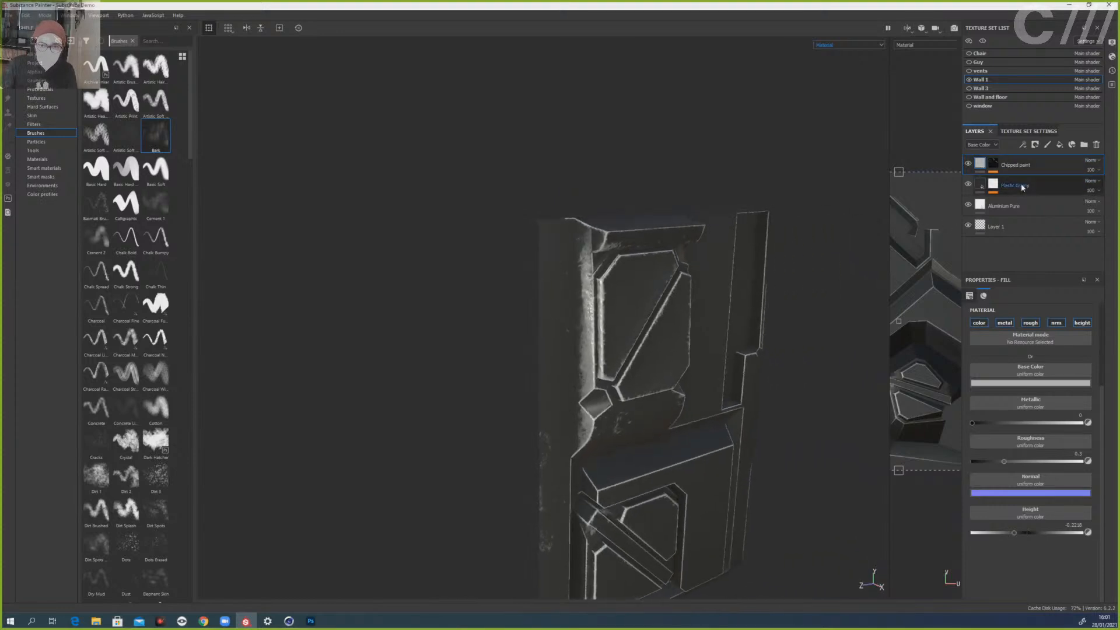
- Set the Metal Edge Wear generator's wear level to 0.85 and wear contrast to about 0.46
{"action": "left_click", "coordinate": [995, 167]}
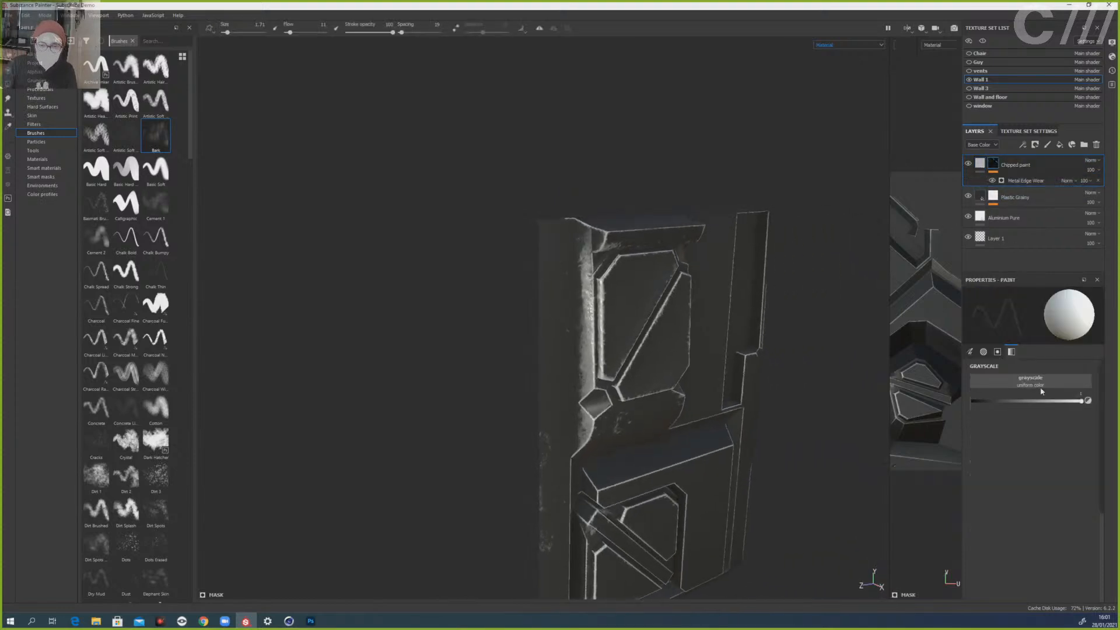
{"action": "left_click", "coordinate": [996, 169]}
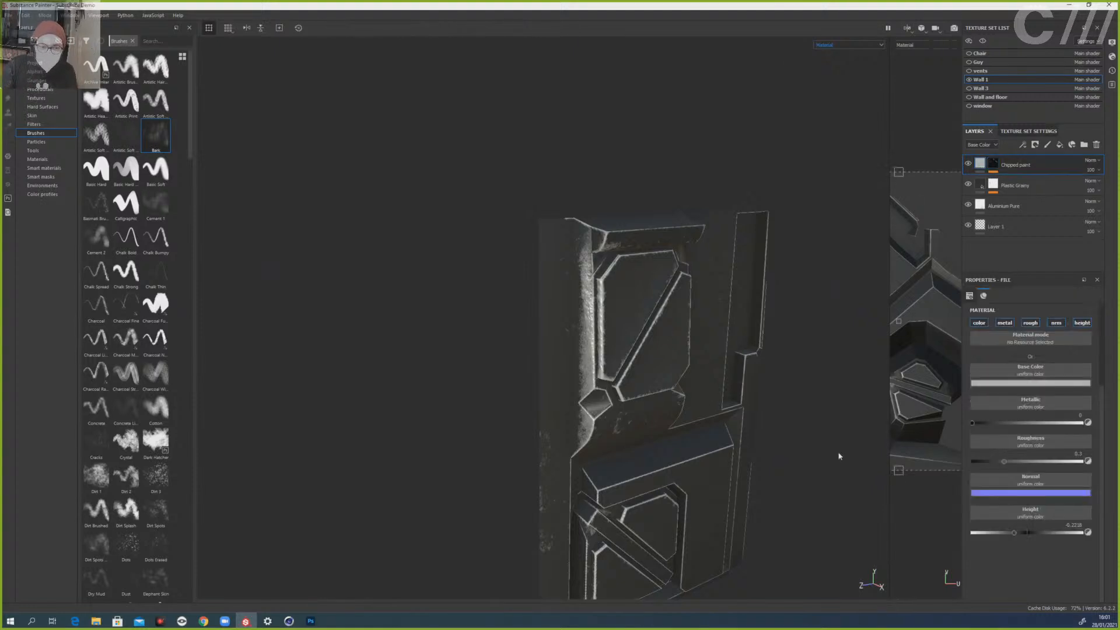
{"action": "left_click", "coordinate": [996, 168]}
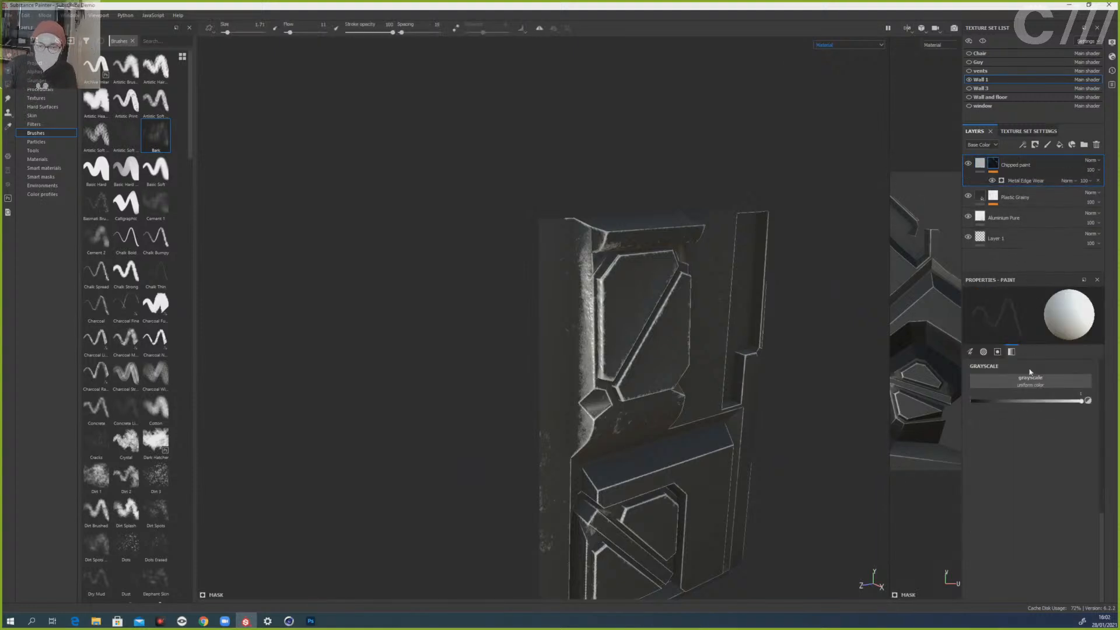
{"action": "left_click", "coordinate": [1018, 180]}
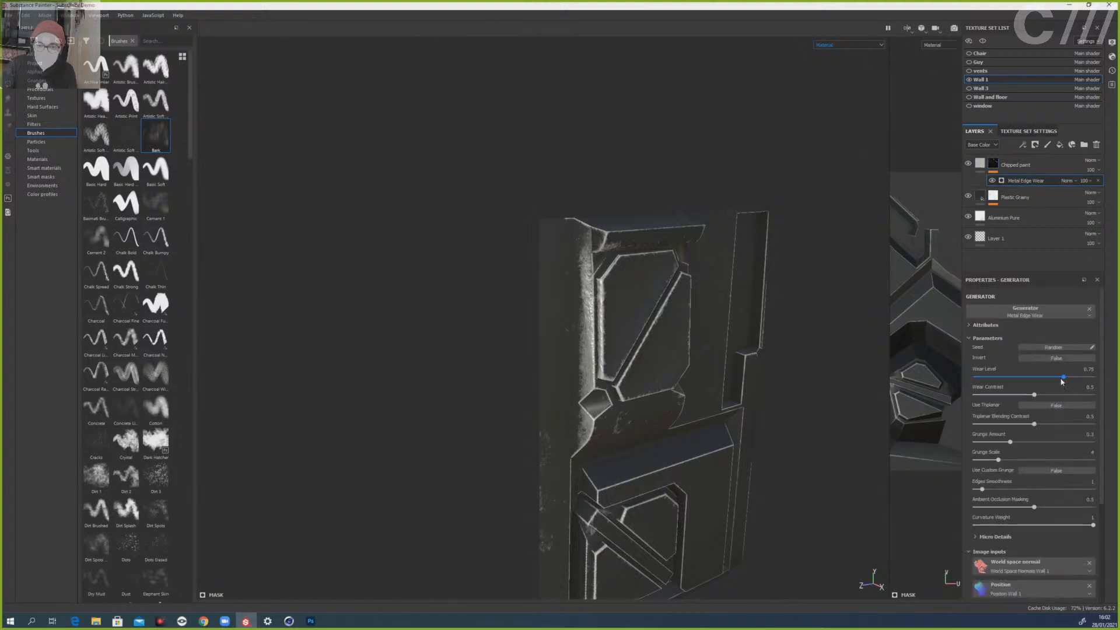
{"action": "left_click_drag", "start_coordinate": [1065, 378], "coordinate": [1072, 376]}
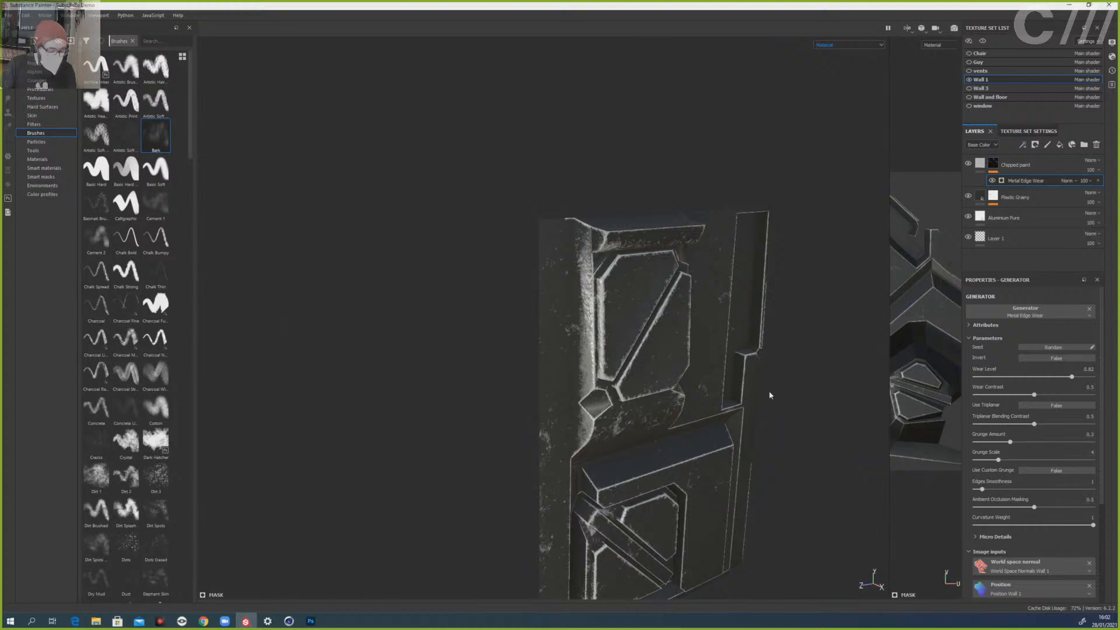
{"action": "left_click_drag", "start_coordinate": [770, 395], "coordinate": [727, 352], "text": "alt"}
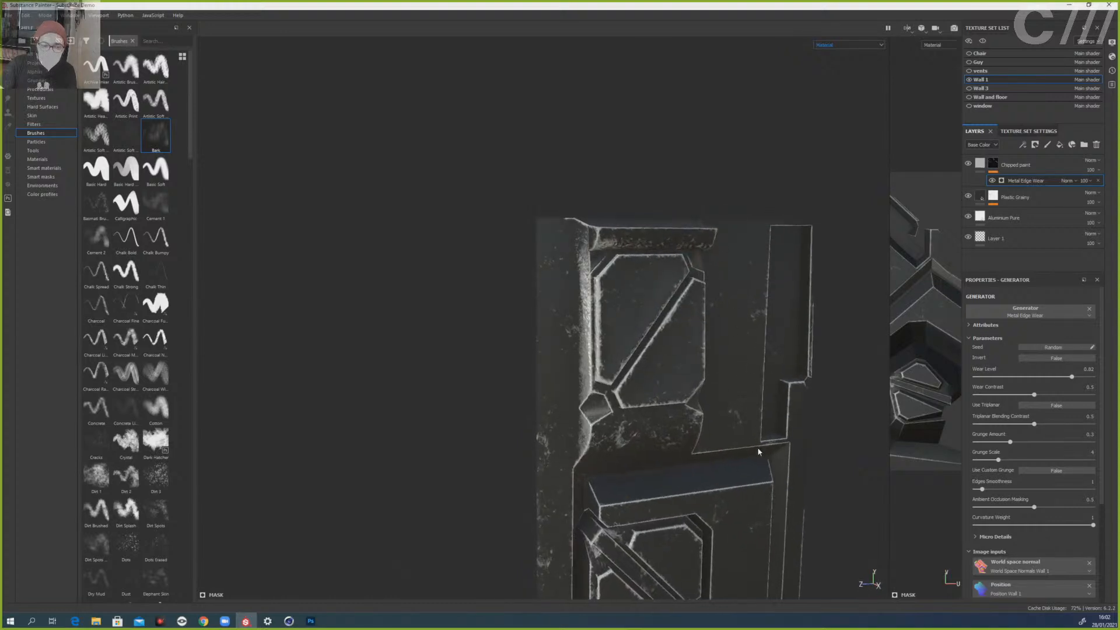
{"action": "left_click_drag", "start_coordinate": [758, 450], "coordinate": [684, 349], "text": "alt"}
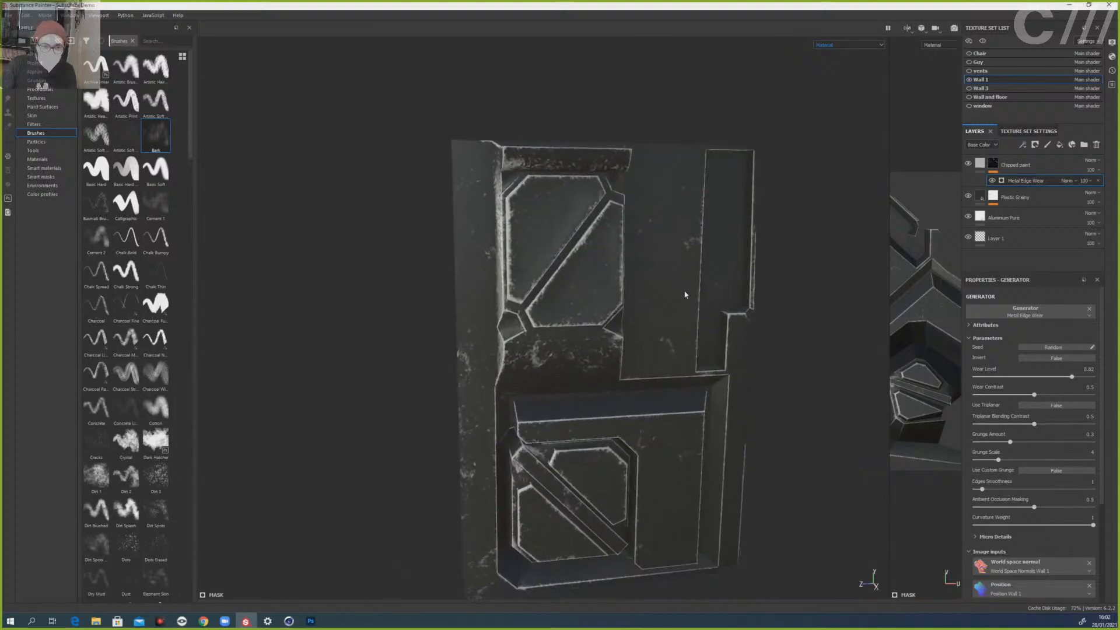
{"action": "left_click_drag", "start_coordinate": [1029, 395], "coordinate": [1075, 378]}
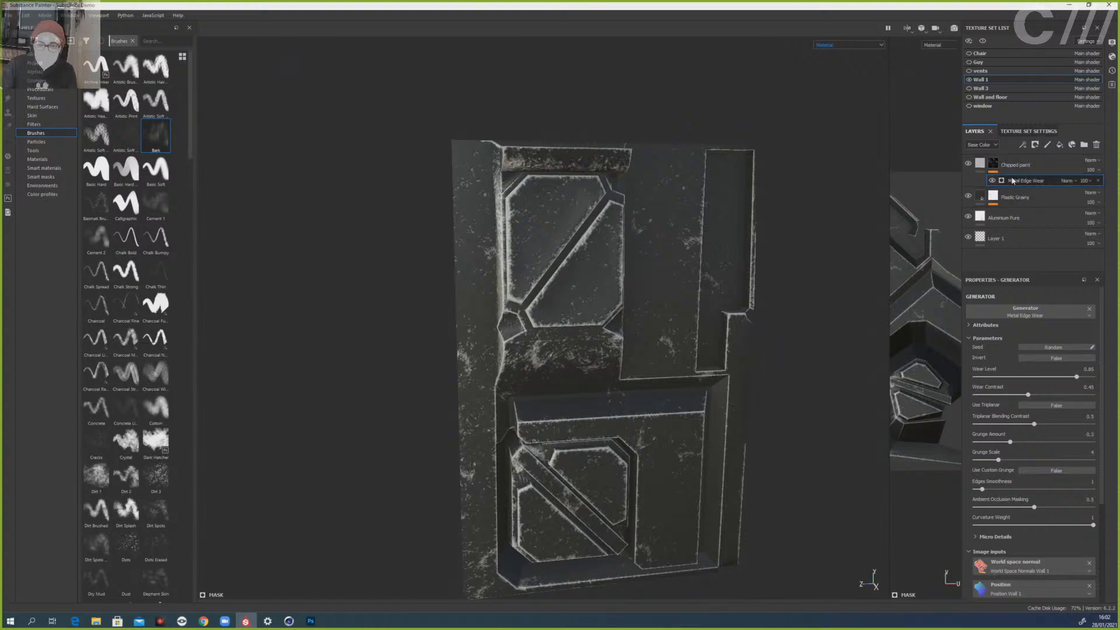
- Add a paint effect above the Metal Edge Wear generator in the Chipped paint mask
{"action": "left_click", "coordinate": [993, 164]}
{"action": "right_click", "coordinate": [993, 164]}
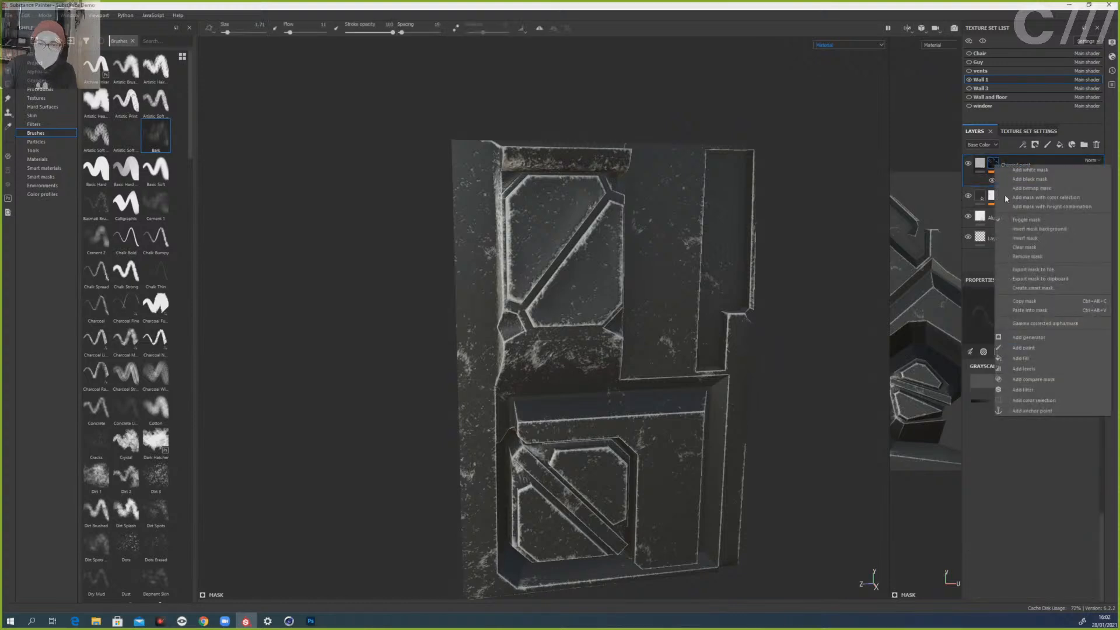
{"action": "left_click", "coordinate": [1034, 350]}
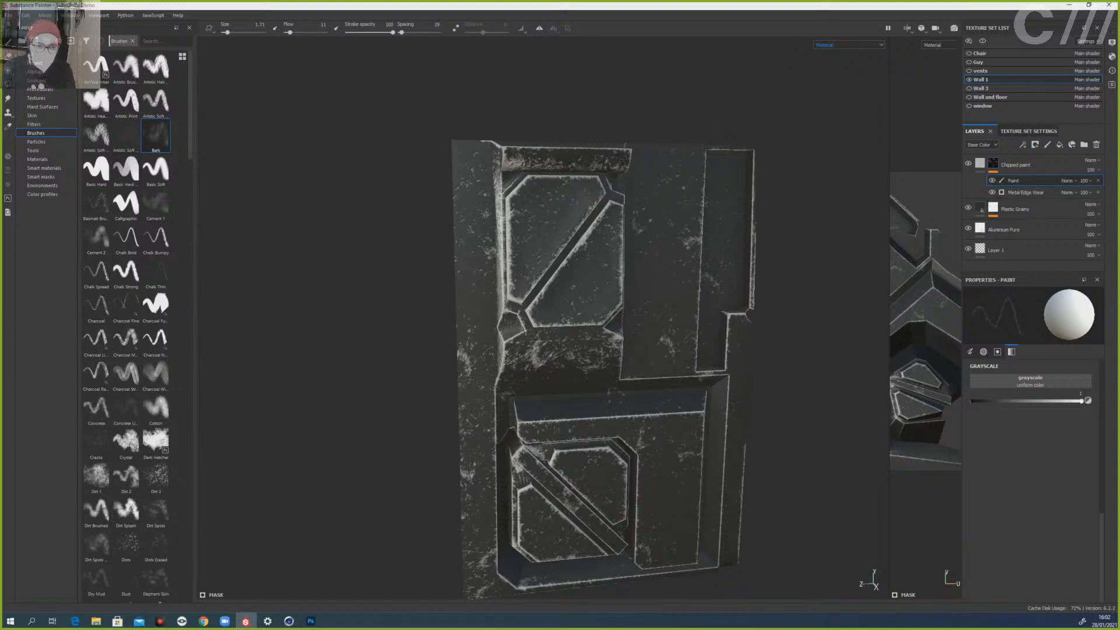
- Dab wear onto the wall's upper flat section with the Bark brush enlarged to about 6.27, and switch the paint to black
{"action": "mouse_move", "coordinate": [827, 257]}
{"action": "left_mouse_down", "text": "alt"}
{"action": "mouse_move", "coordinate": [773, 272]}
{"action": "mouse_move", "coordinate": [661, 200]}
{"action": "mouse_move", "coordinate": [661, 236]}
{"action": "left_mouse_up", "text": "alt"}
{"action": "key", "text": "bracketright"}
{"action": "key", "text": "bracketright"}
{"action": "key", "text": "bracketright"}
{"action": "key", "text": "bracketright"}
{"action": "key", "text": "x"}
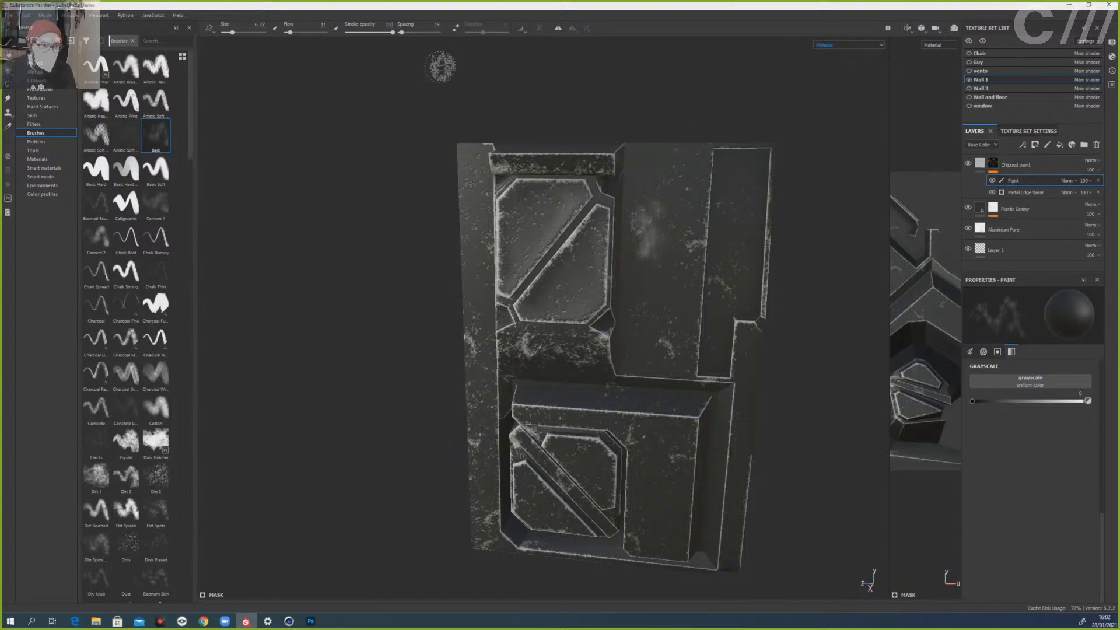
- Raise the brush flow to 100 and paint out the wear on the wall's upper flat section in black with the Bark brush
{"action": "left_click_drag", "start_coordinate": [299, 34], "coordinate": [325, 32]}
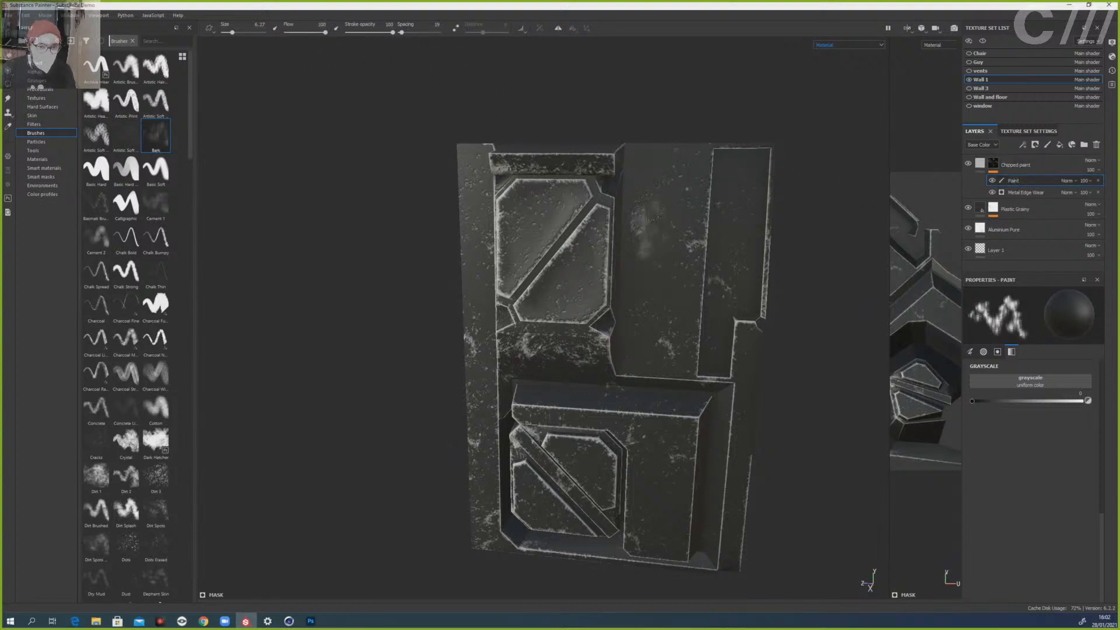
{"action": "left_click_drag", "start_coordinate": [645, 243], "coordinate": [640, 227]}
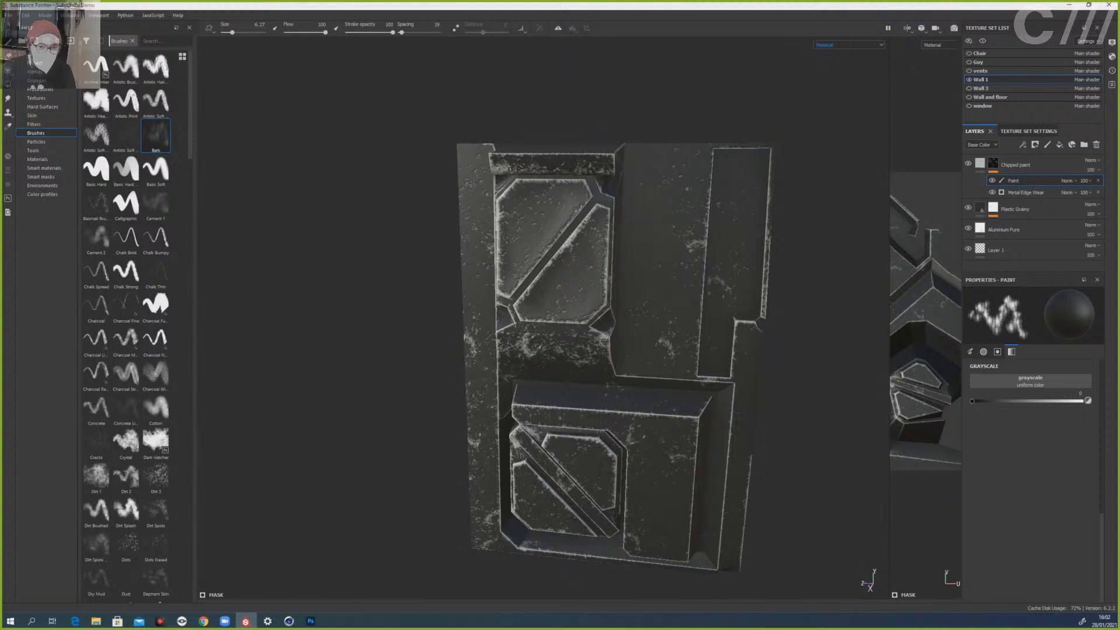
{"action": "key", "text": "bracketleft"}
{"action": "key", "text": "bracketleft"}
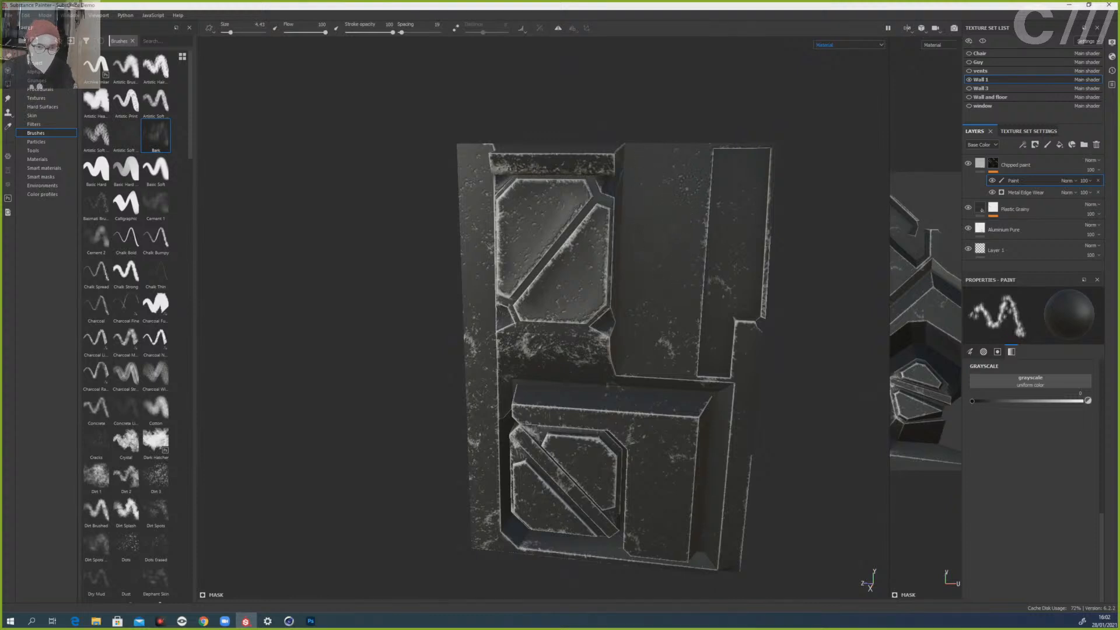
{"action": "key", "text": "bracketright"}
{"action": "key", "text": "bracketright"}
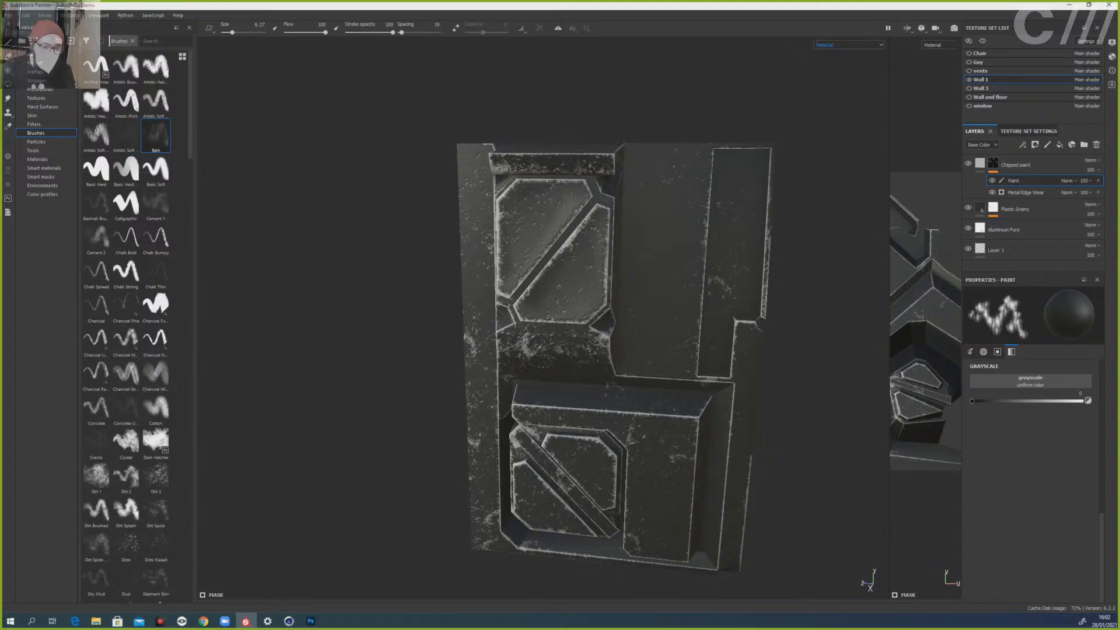
- Enlarge the brush to about 9.6 and paint out the wear on the curved band beneath the upper octagonal panel
{"action": "key", "text": "bracketright"}
{"action": "key", "text": "bracketright"}
{"action": "key", "text": "bracketright"}
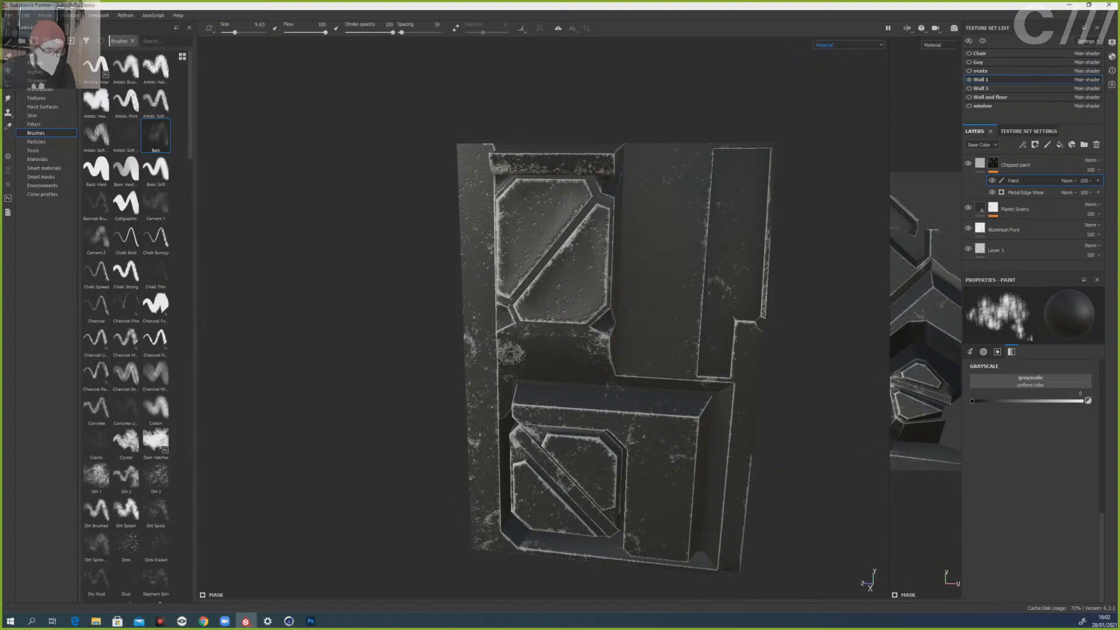
- Paint out the wear on the lower flat panel beside the diagonal strut, reducing the brush to about 4.42 near its corner
{"action": "left_click_drag", "start_coordinate": [397, 376], "coordinate": [575, 359], "text": "alt"}
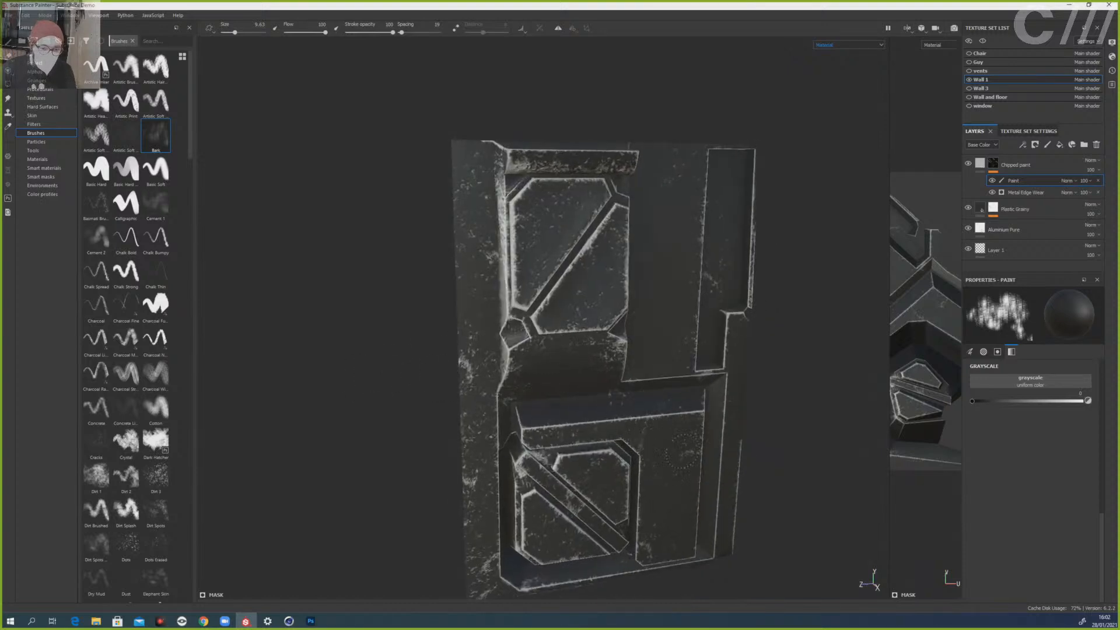
{"action": "left_click_drag", "start_coordinate": [714, 414], "coordinate": [691, 415], "text": "alt+shift"}
{"action": "key", "text": "["}
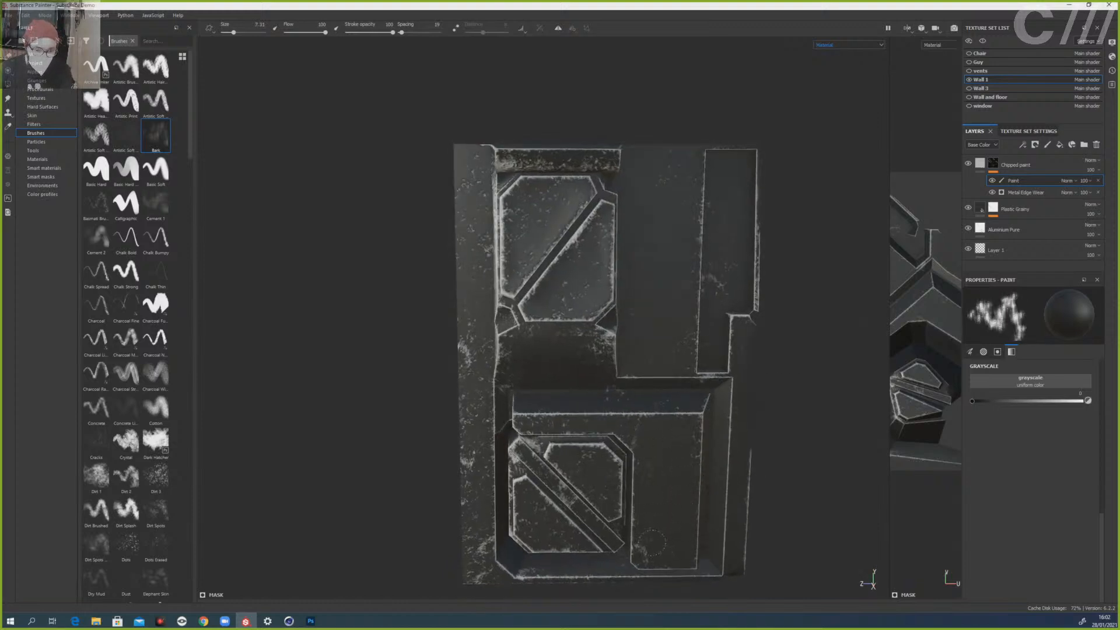
{"action": "key", "text": "["}
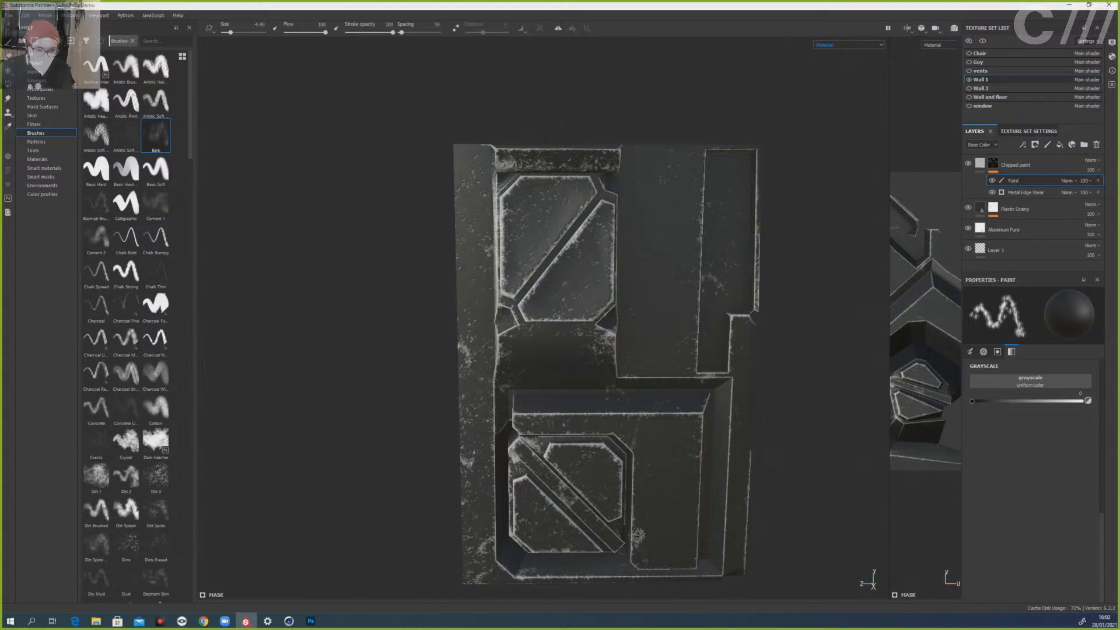
- Enlarge the brush to about 9.6 and paint out the wear along the wall's tall vertical side strip
{"action": "key", "text": "bracketright"}
{"action": "key", "text": "bracketright"}
{"action": "key", "text": "bracketright"}
{"action": "key", "text": "bracketright"}
{"action": "key", "text": "bracketright"}
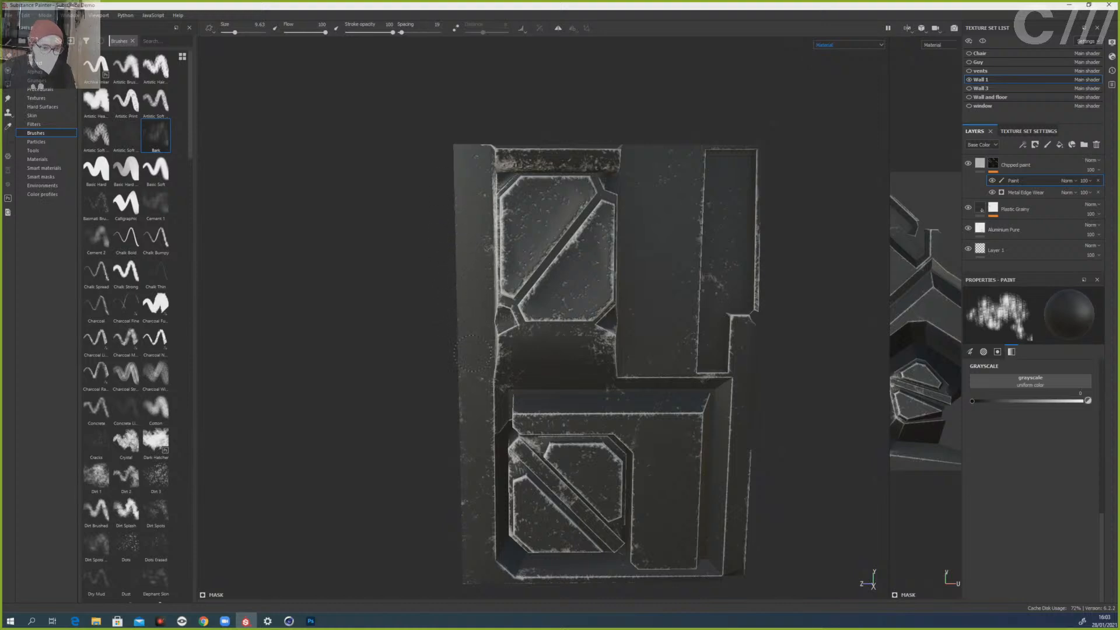
{"action": "left_click_drag", "start_coordinate": [408, 400], "coordinate": [470, 430], "text": "alt"}
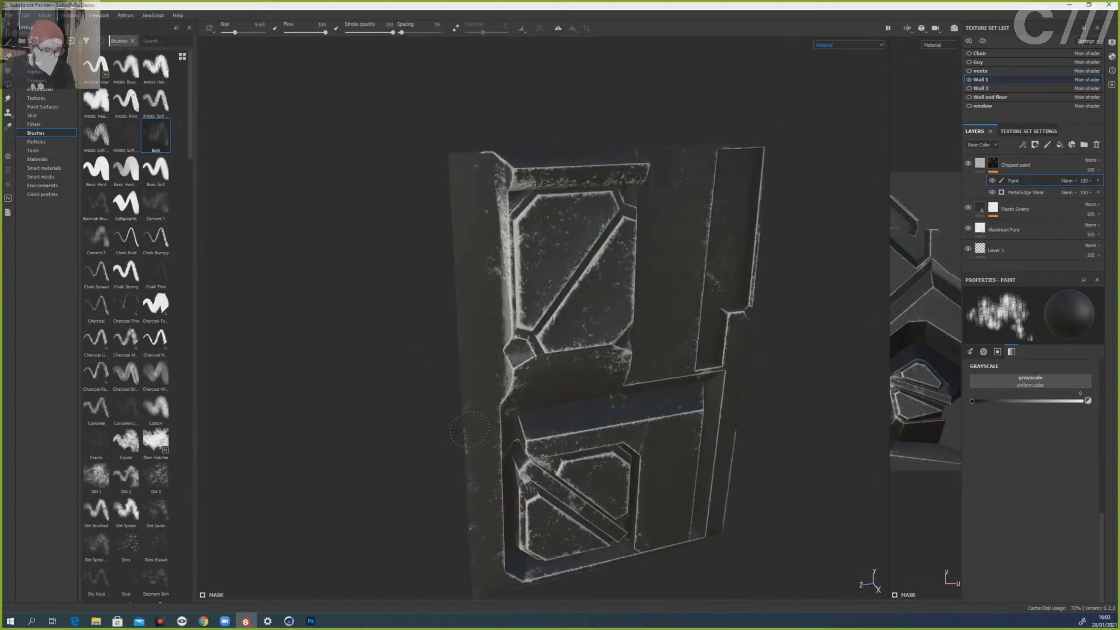
{"action": "left_click_drag", "start_coordinate": [443, 338], "coordinate": [536, 298], "text": "alt"}
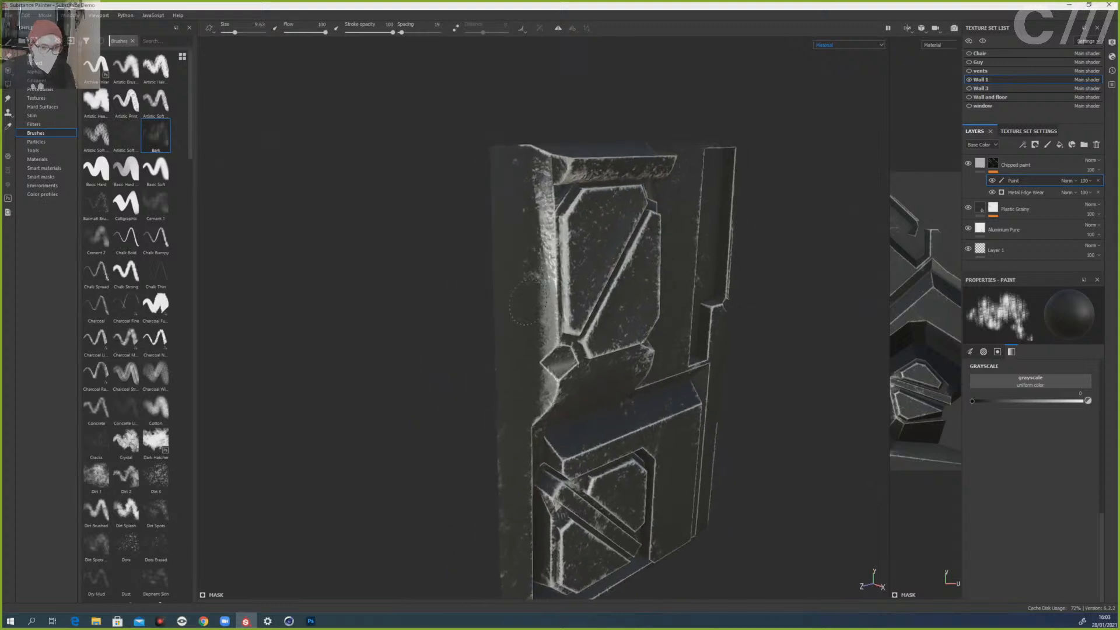
- Paint white in the Plastic Grainy mask's paint effect to bring the plastic back over the bevel beside the upper octagonal panel
{"action": "left_click", "coordinate": [1015, 210]}
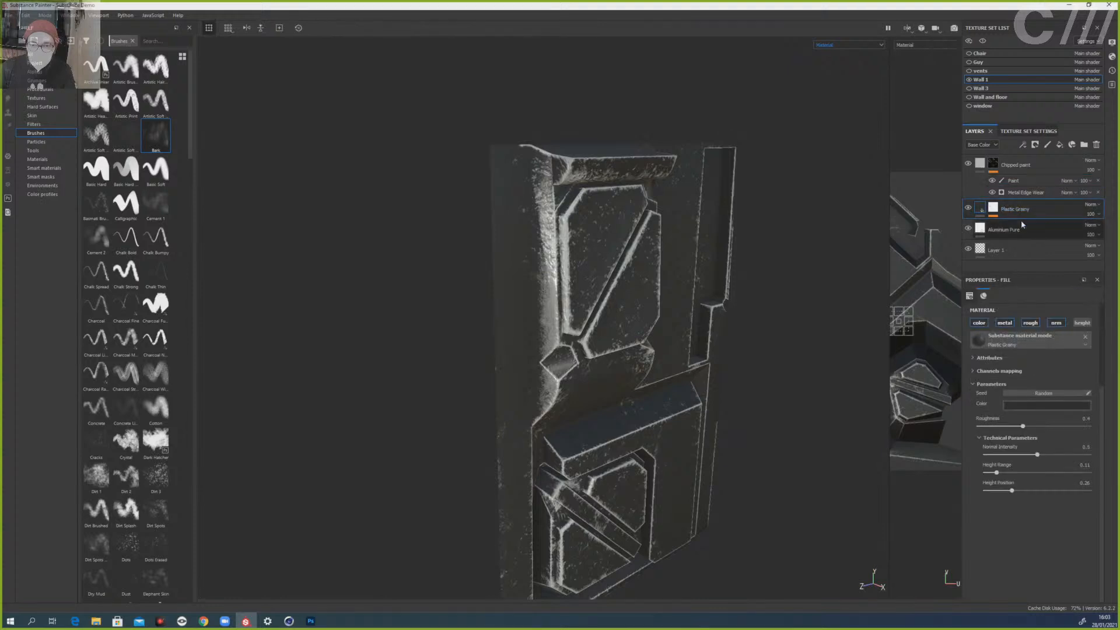
{"action": "left_click", "coordinate": [1028, 228]}
{"action": "left_click", "coordinate": [1017, 226]}
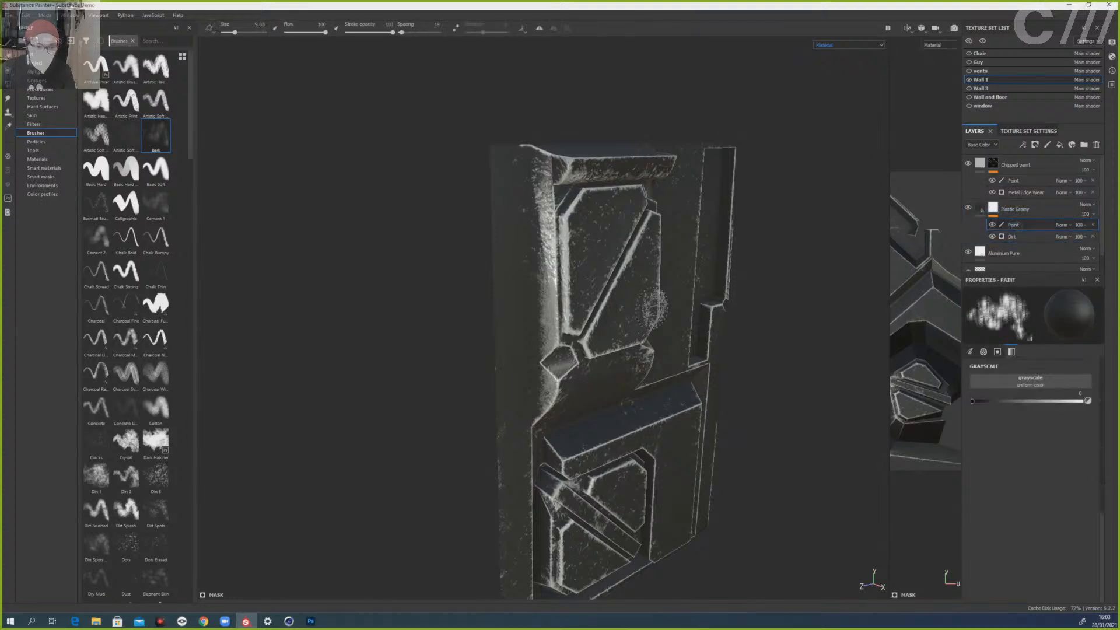
{"action": "key", "text": "x"}
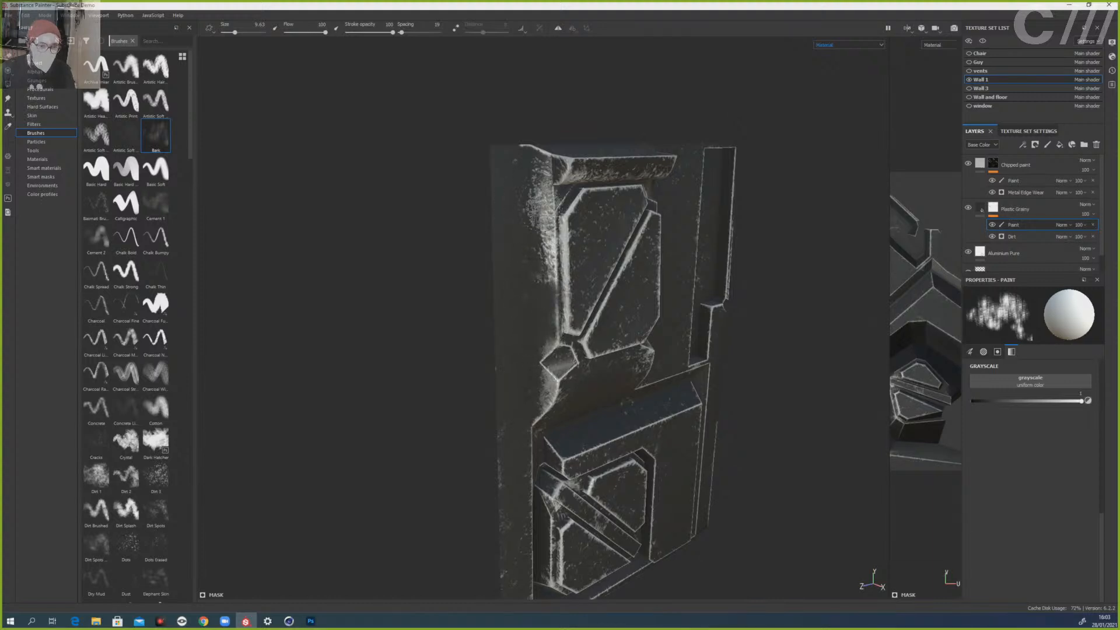
- Paint black in the Chipped paint mask's paint effect to remove wear from the bevel beside the upper octagonal panel
{"action": "left_click", "coordinate": [1018, 180]}
{"action": "key", "text": "x"}
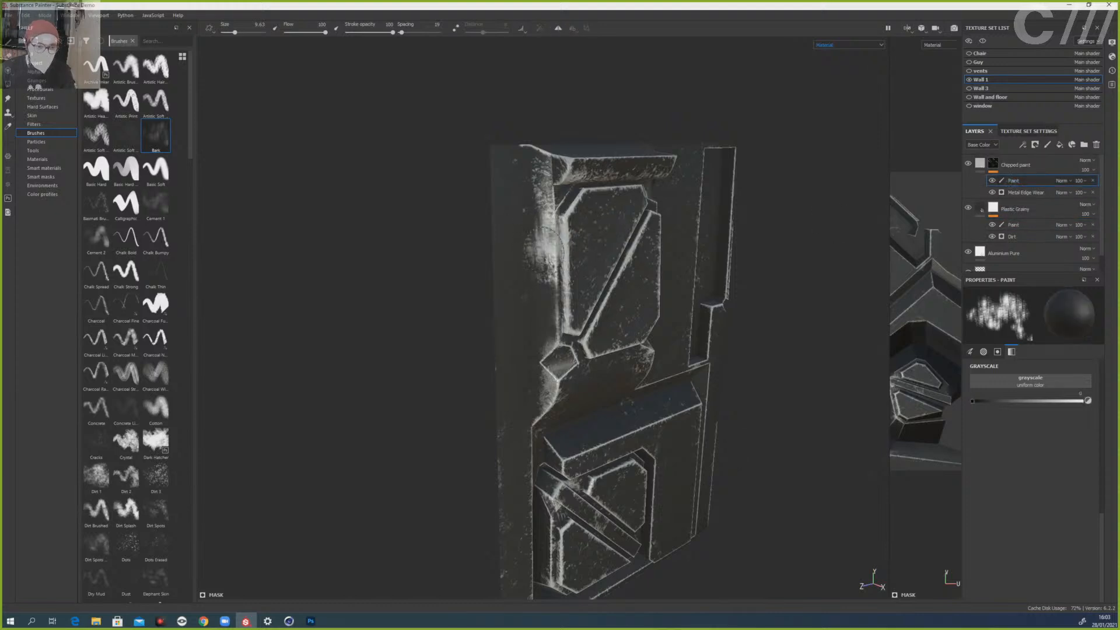
{"action": "mouse_move", "coordinate": [538, 203]}
{"action": "left_mouse_down"}
{"action": "mouse_move", "coordinate": [545, 210]}
{"action": "mouse_move", "coordinate": [548, 193]}
{"action": "mouse_move", "coordinate": [551, 256]}
{"action": "left_mouse_up"}
{"action": "left_click_drag", "start_coordinate": [470, 295], "coordinate": [800, 310], "text": "alt"}
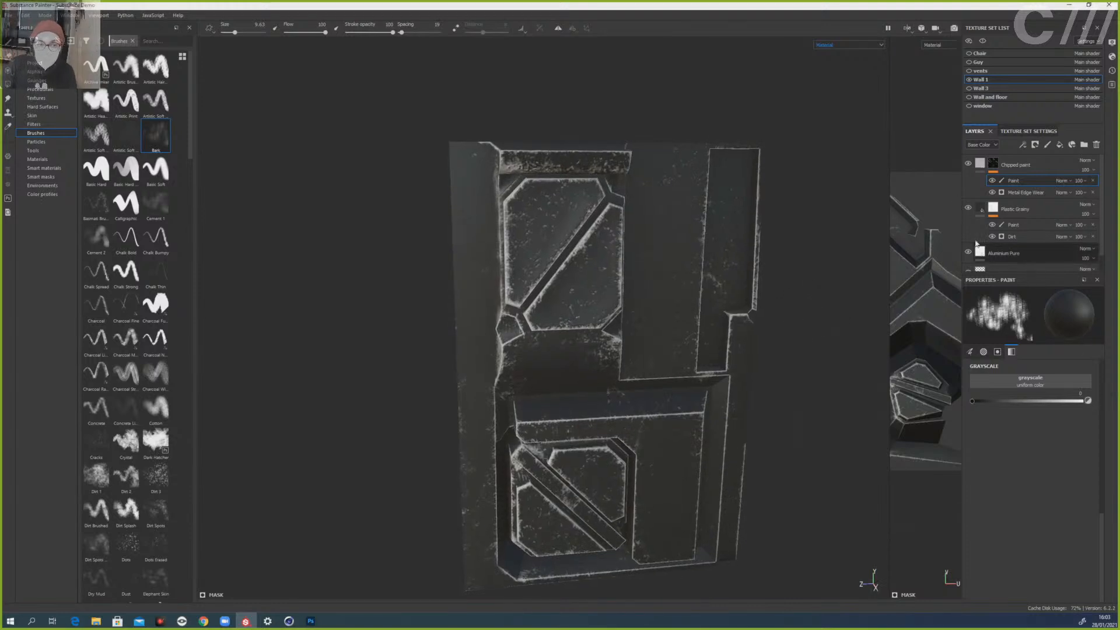
- Add a fill layer above Chipped paint with a dark brown base colour and a roughness of about 0.89
{"action": "left_click", "coordinate": [1059, 156]}
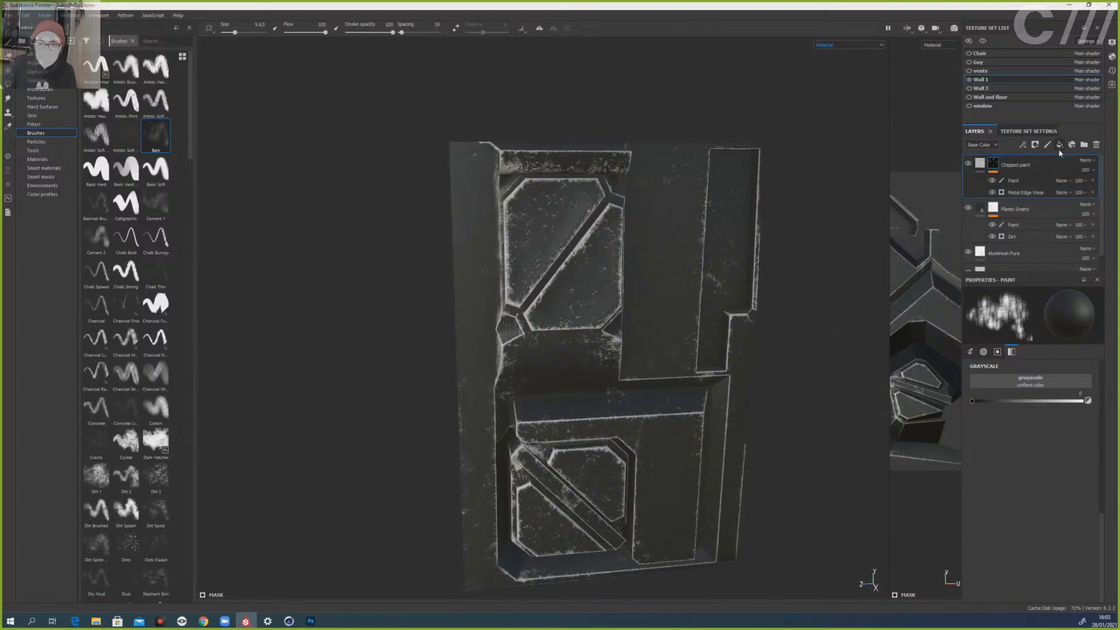
{"action": "left_click", "coordinate": [1059, 145]}
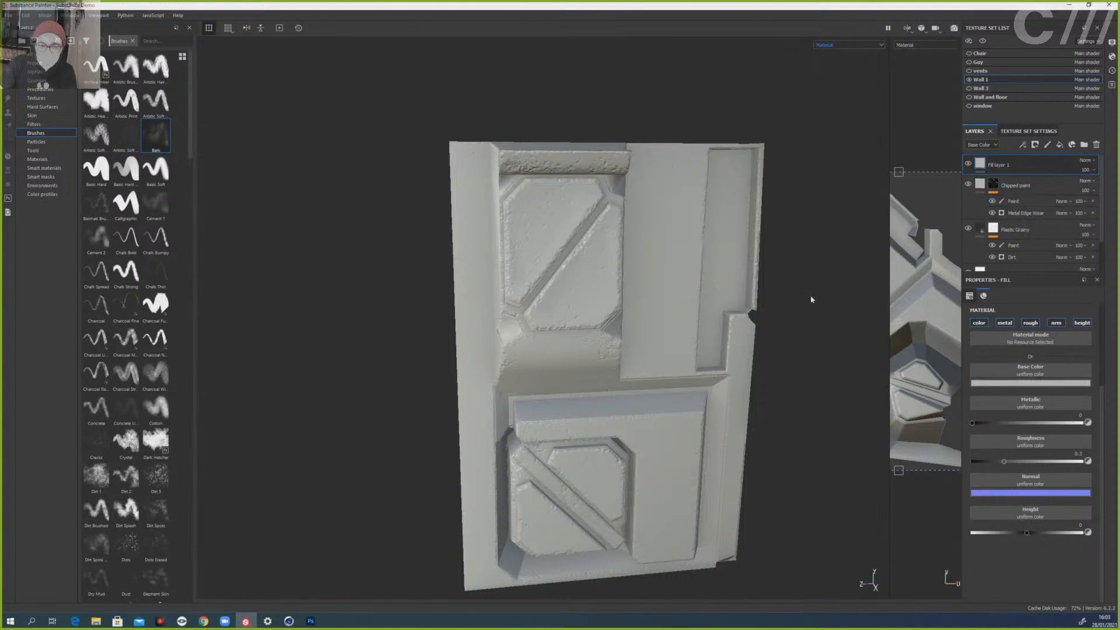
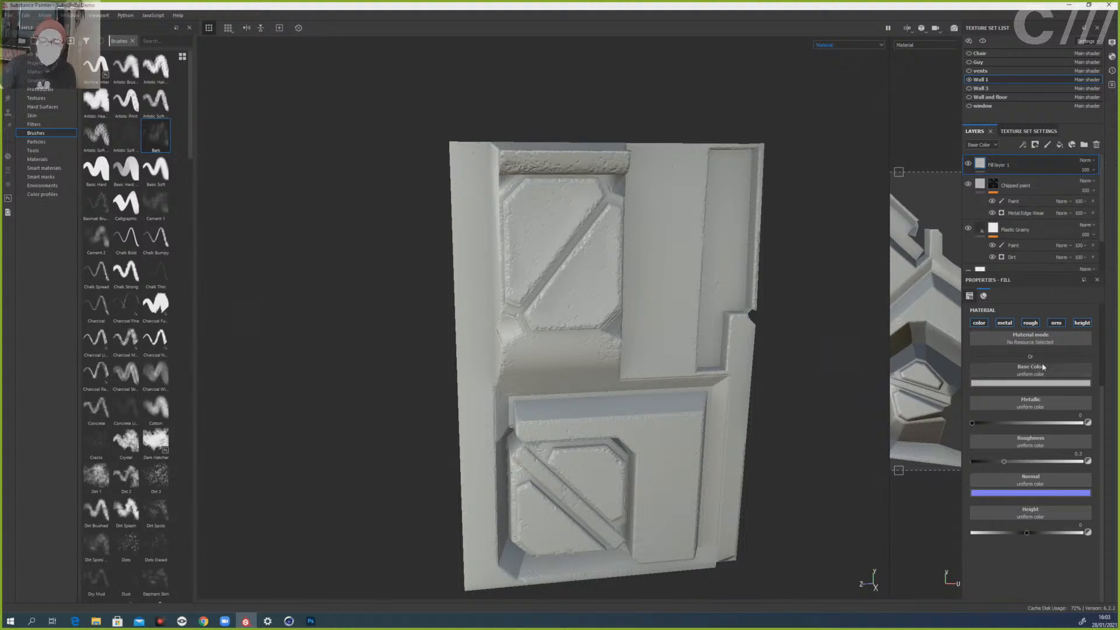
{"action": "left_click", "coordinate": [1030, 383]}
{"action": "left_click", "coordinate": [1049, 443]}
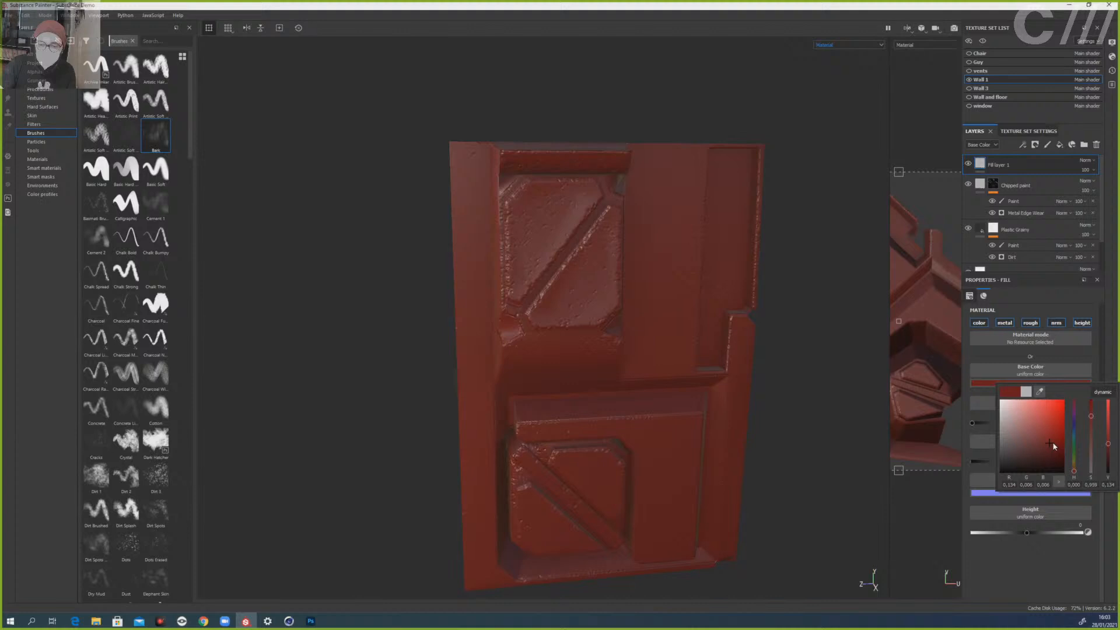
{"action": "left_click", "coordinate": [1075, 471]}
{"action": "left_click_drag", "start_coordinate": [1048, 447], "coordinate": [1048, 457]}
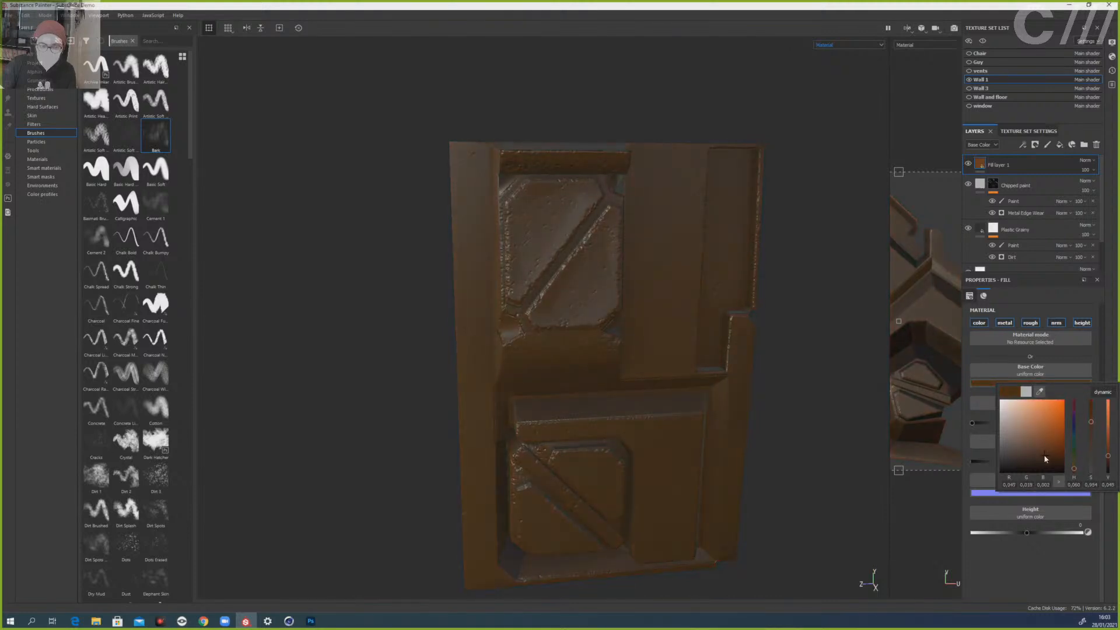
{"action": "left_click", "coordinate": [1020, 310]}
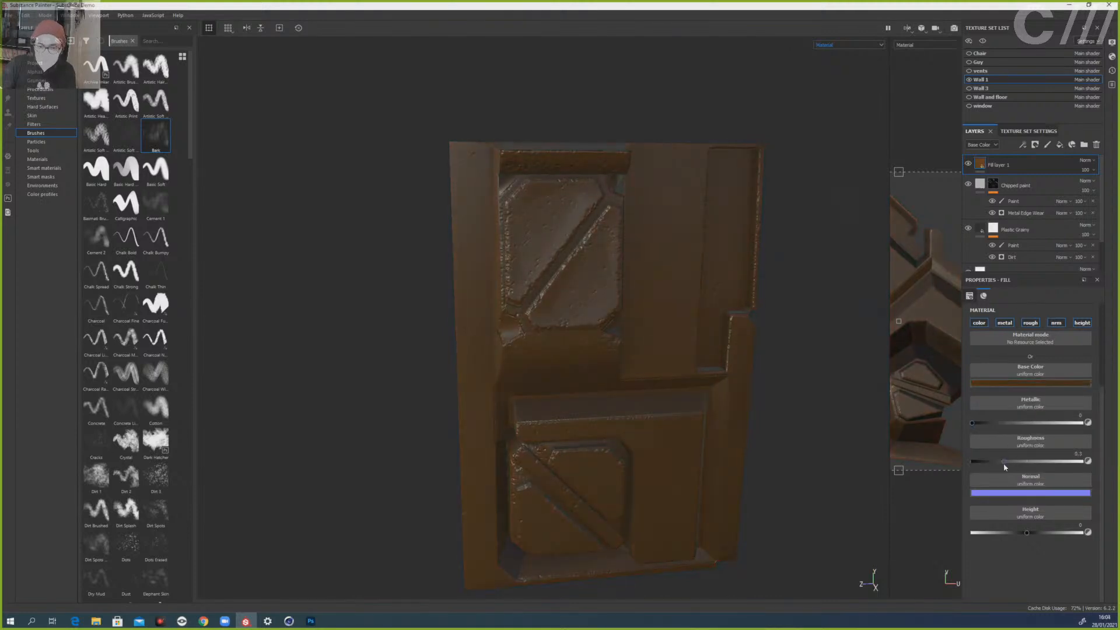
{"action": "left_click_drag", "start_coordinate": [979, 464], "coordinate": [1016, 461]}
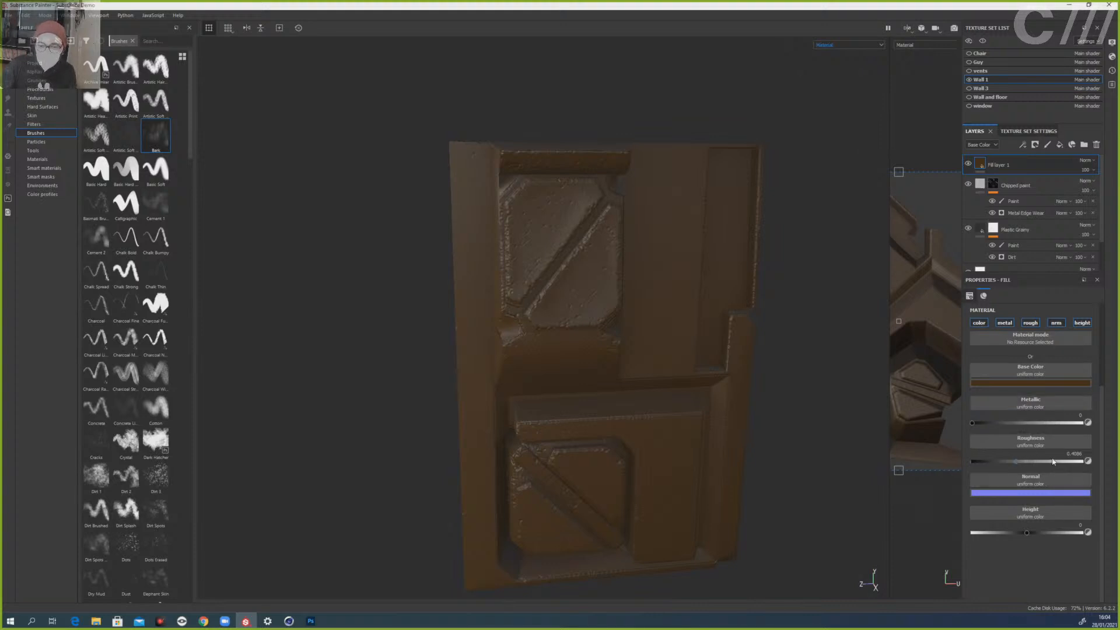
{"action": "left_click_drag", "start_coordinate": [1053, 461], "coordinate": [1056, 462]}
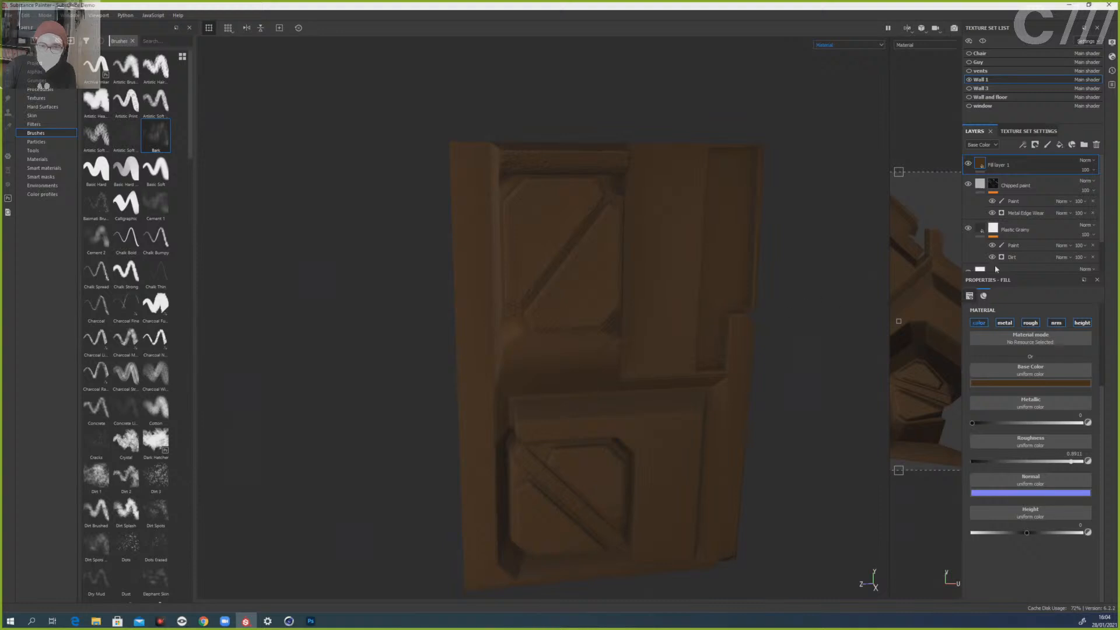
- Add a black mask to the brown fill layer and apply a Dirt generator to it
{"action": "left_click", "coordinate": [1034, 145]}
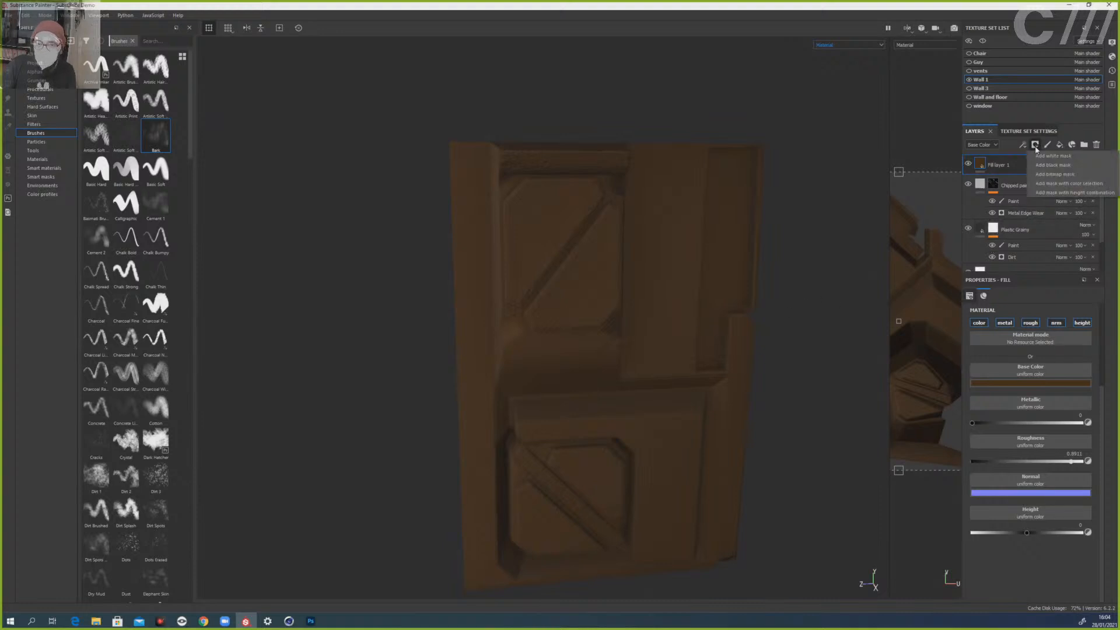
{"action": "left_click", "coordinate": [1053, 165]}
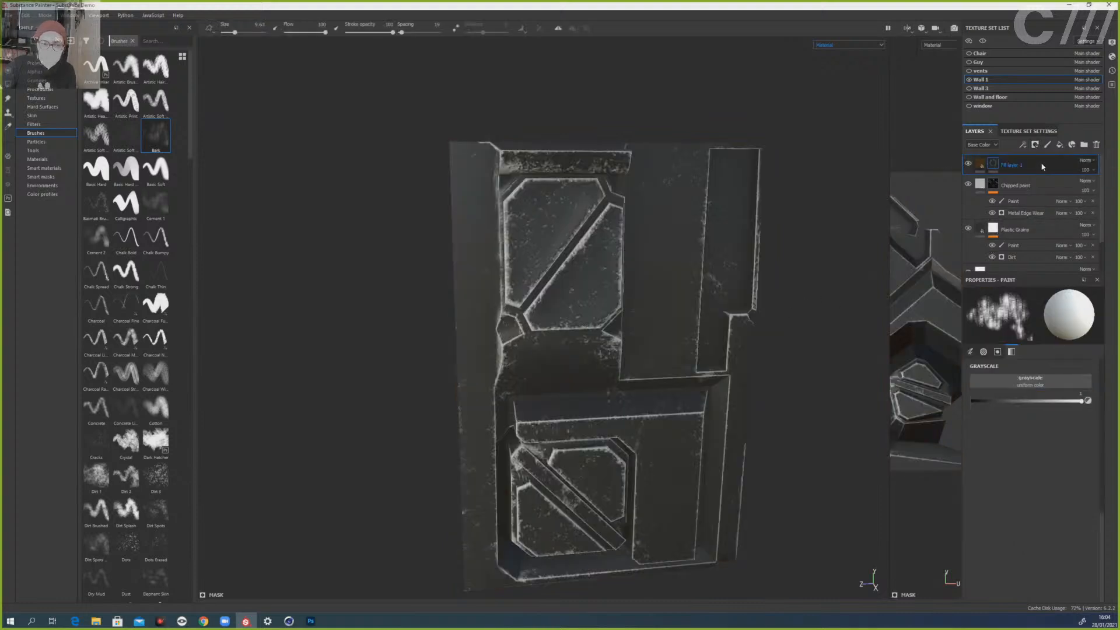
{"action": "right_click", "coordinate": [995, 164]}
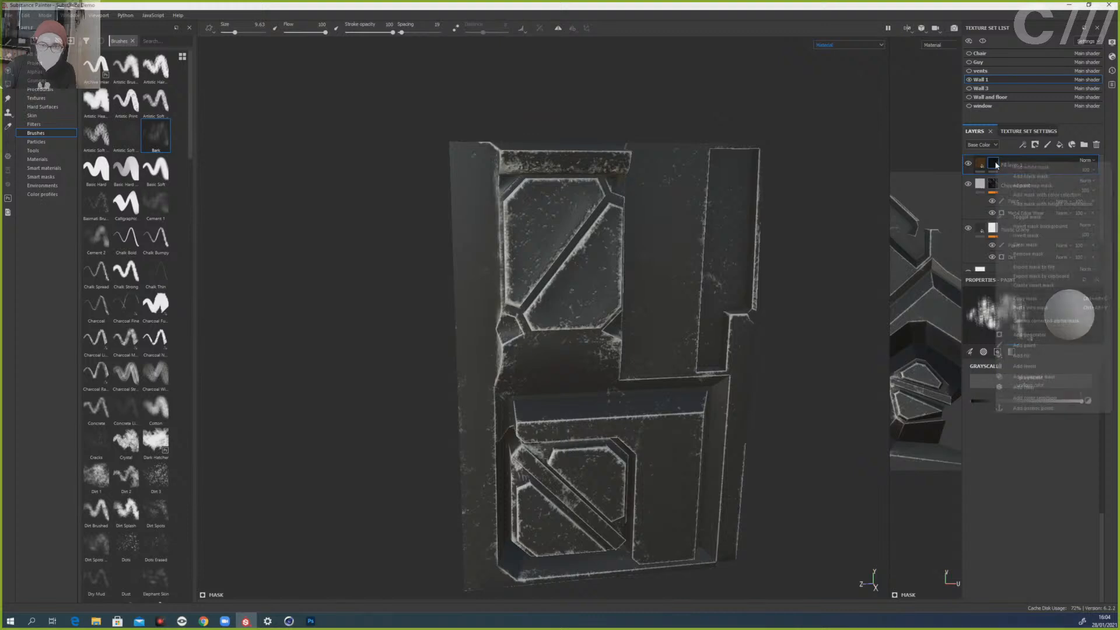
{"action": "left_click", "coordinate": [1052, 340]}
{"action": "left_click", "coordinate": [1042, 311]}
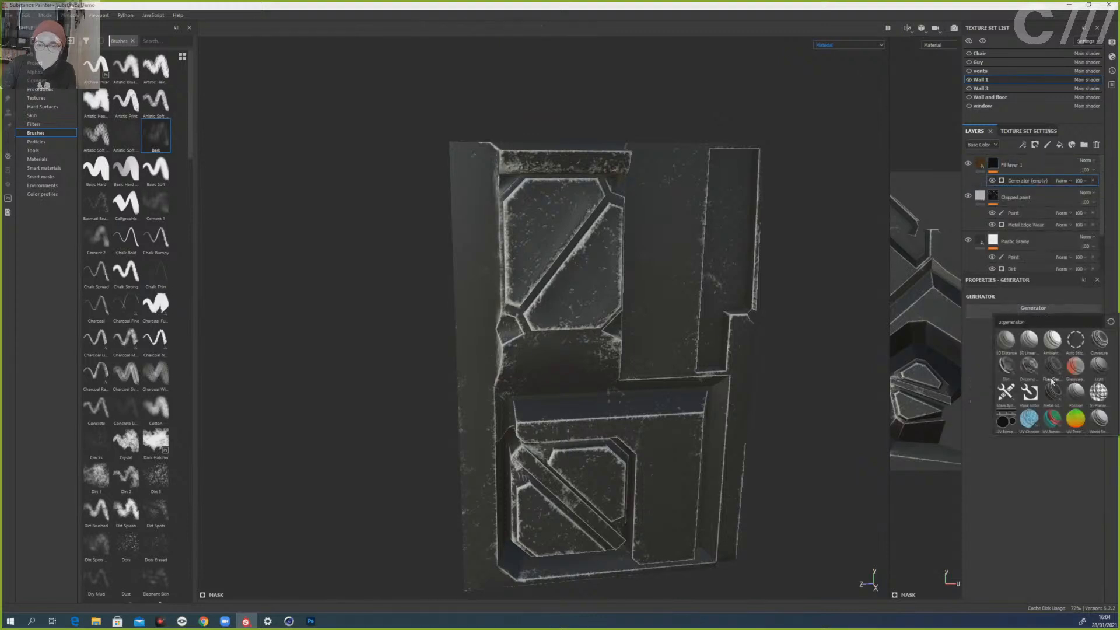
{"action": "left_click", "coordinate": [1005, 366]}
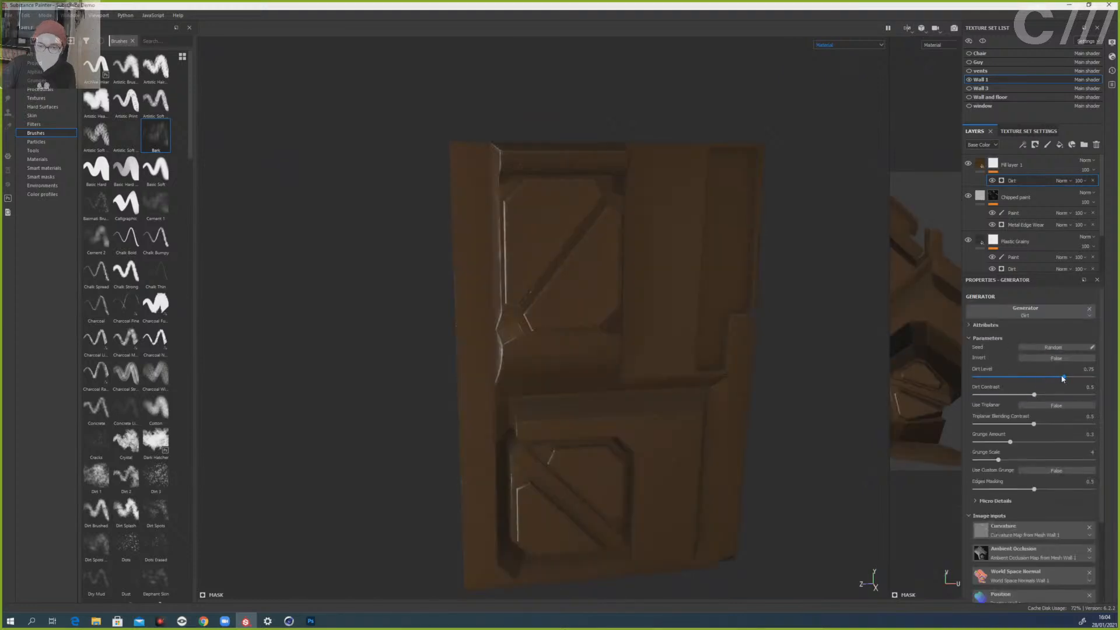
- Lower the Dirt generator's dirt level to slightly under 0.24 so the brown stays mainly in the recesses
{"action": "left_click_drag", "start_coordinate": [1063, 378], "coordinate": [1001, 368]}
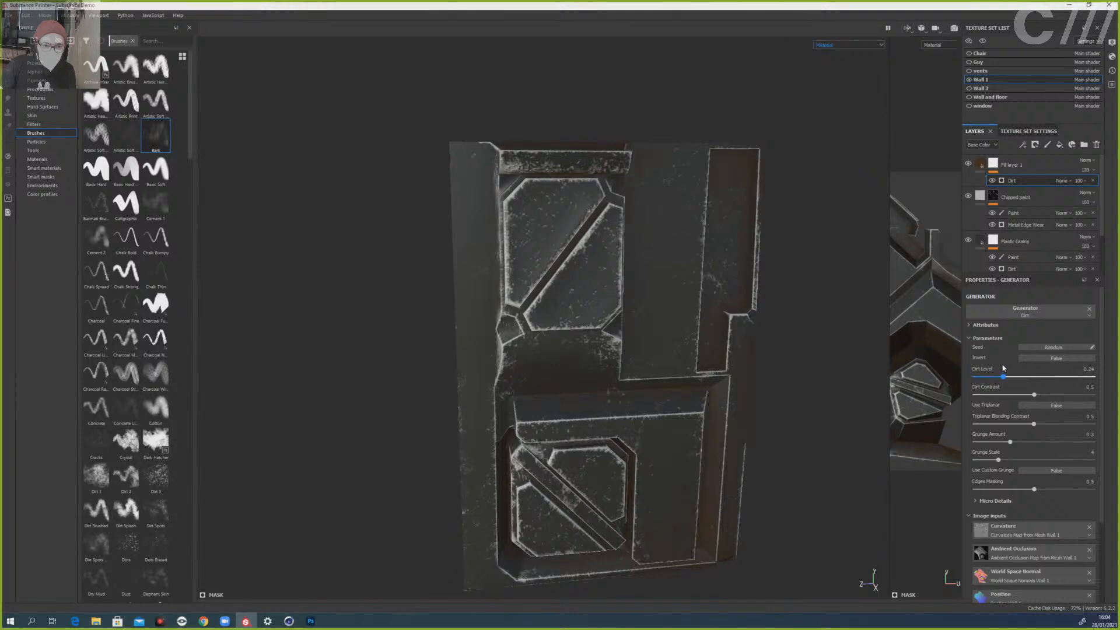
{"action": "left_click_drag", "start_coordinate": [840, 421], "coordinate": [909, 460], "text": "alt"}
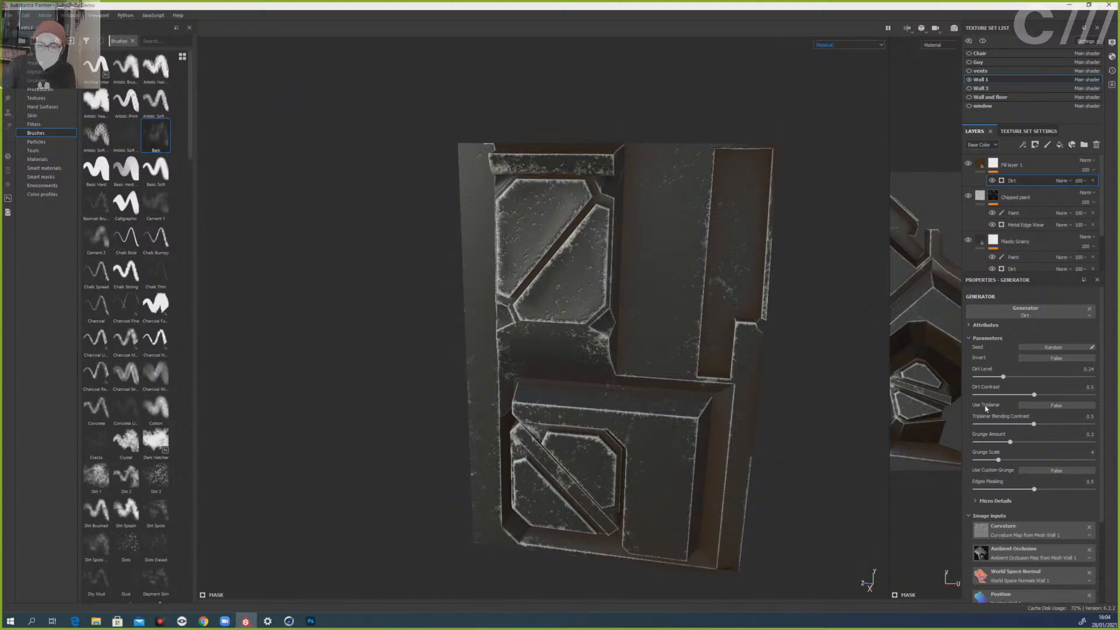
{"action": "left_click_drag", "start_coordinate": [1003, 377], "coordinate": [998, 377]}
- Set the brown fill layer's height to about 0.105
{"action": "left_click", "coordinate": [980, 164]}
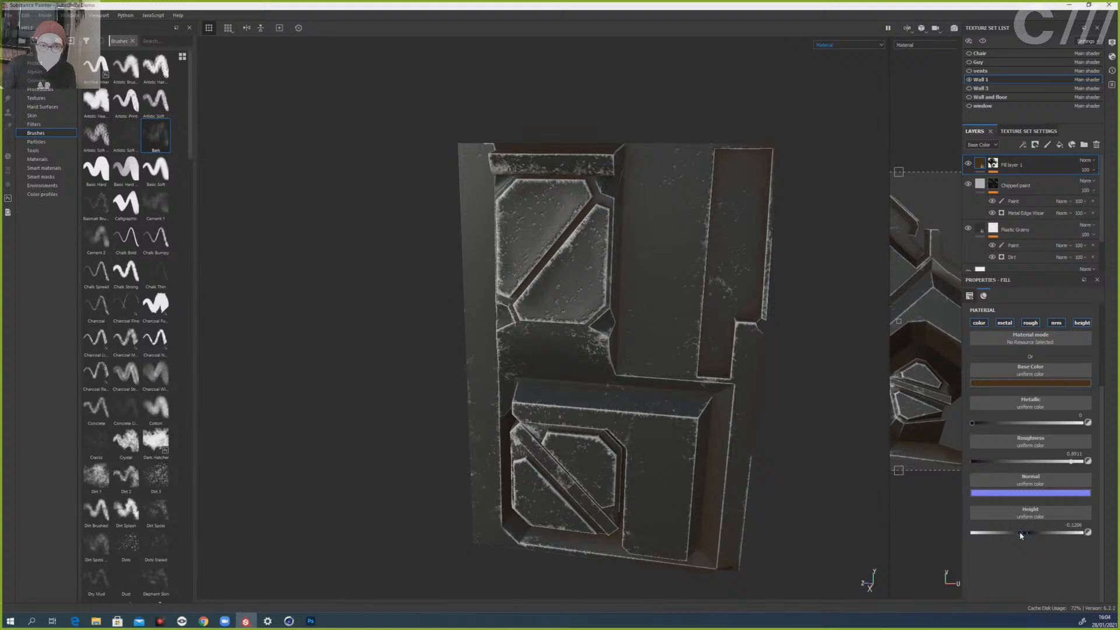
{"action": "left_click_drag", "start_coordinate": [1020, 535], "coordinate": [1031, 536]}
{"action": "scroll", "coordinate": [461, 391], "scroll_direction": "up", "scroll_amount": 2}
{"action": "scroll", "coordinate": [461, 391], "scroll_direction": "down", "scroll_amount": 3}
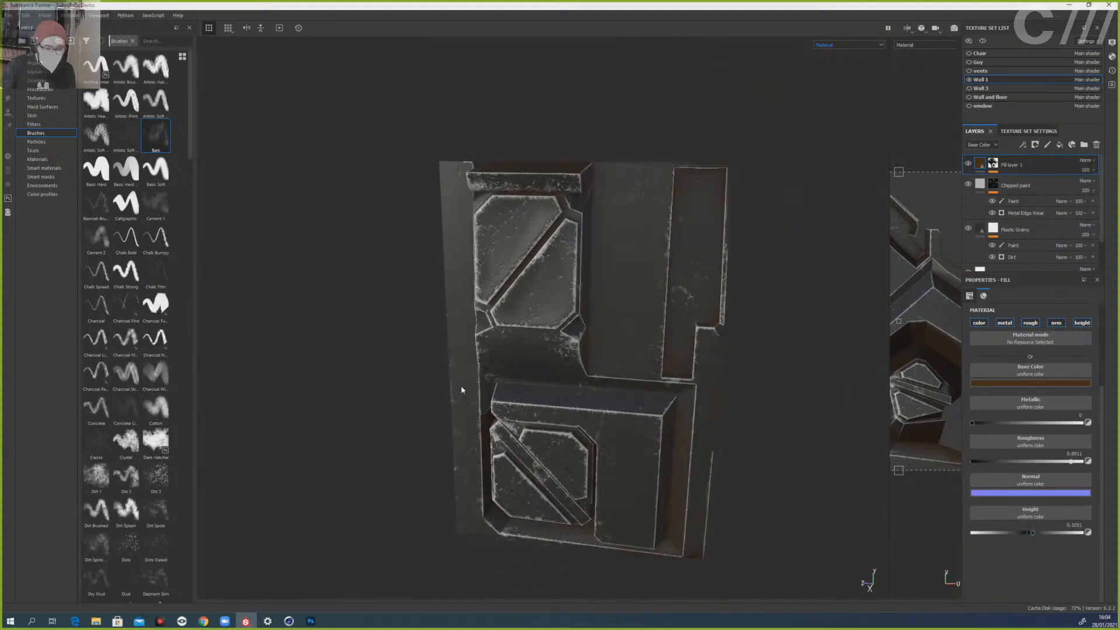
- Change the brown fill layer's base colour to a less saturated dark brown
{"action": "left_click", "coordinate": [984, 382]}
{"action": "left_click", "coordinate": [1024, 460]}
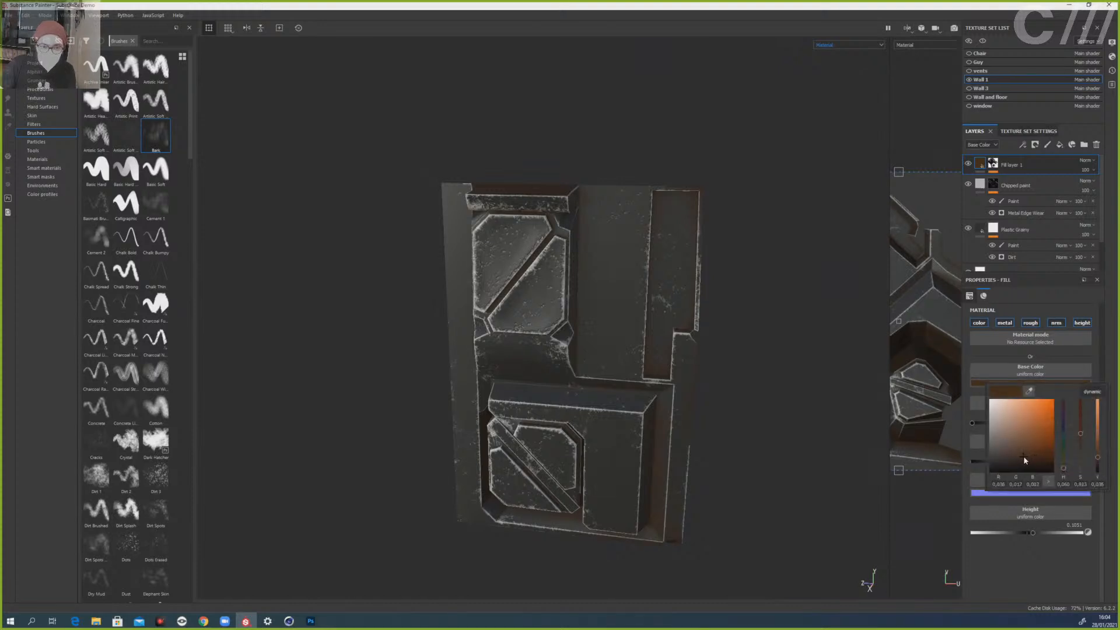
{"action": "mouse_move", "coordinate": [1023, 459]}
{"action": "left_mouse_down"}
{"action": "mouse_move", "coordinate": [1042, 457]}
{"action": "mouse_move", "coordinate": [1027, 460]}
{"action": "left_mouse_up"}
{"action": "left_click_drag", "start_coordinate": [803, 444], "coordinate": [778, 382], "text": "alt"}
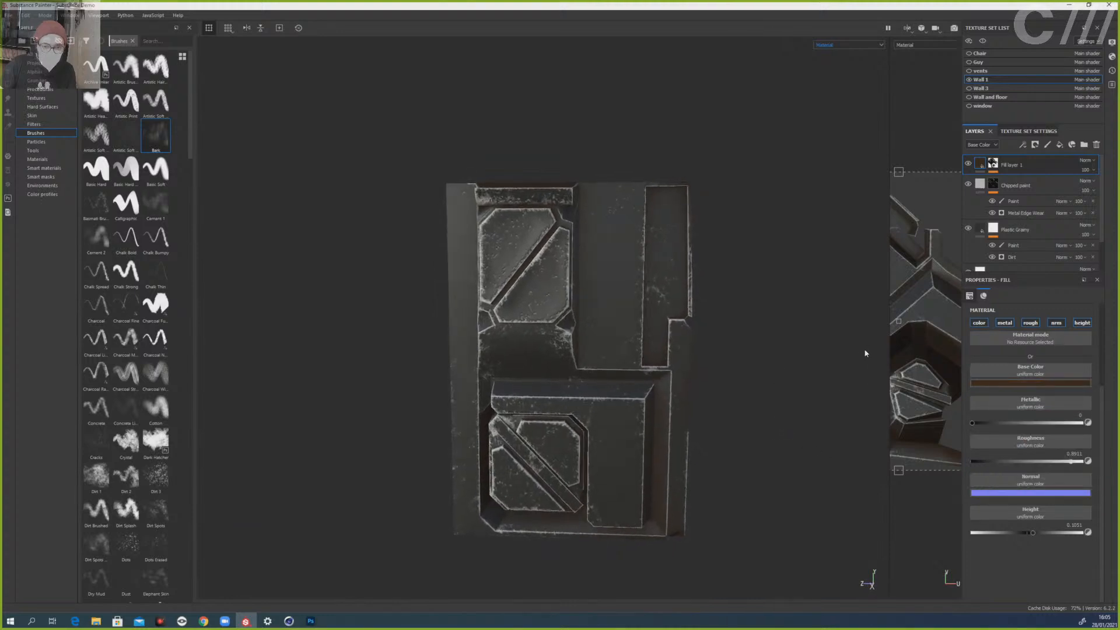
- Add a new fill layer above the brown one, disable its color channel and give it a black mask
{"action": "left_click_drag", "start_coordinate": [493, 404], "coordinate": [506, 418], "text": "alt"}
{"action": "right_click_drag", "start_coordinate": [682, 404], "coordinate": [645, 284], "text": "shift"}
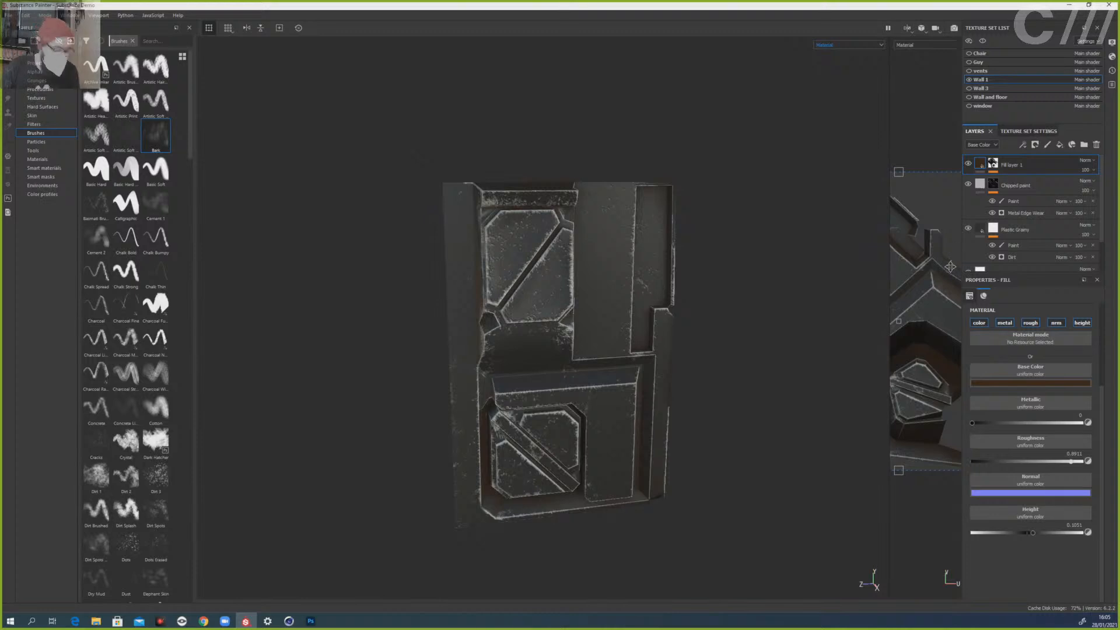
{"action": "double_click", "coordinate": [1024, 185]}
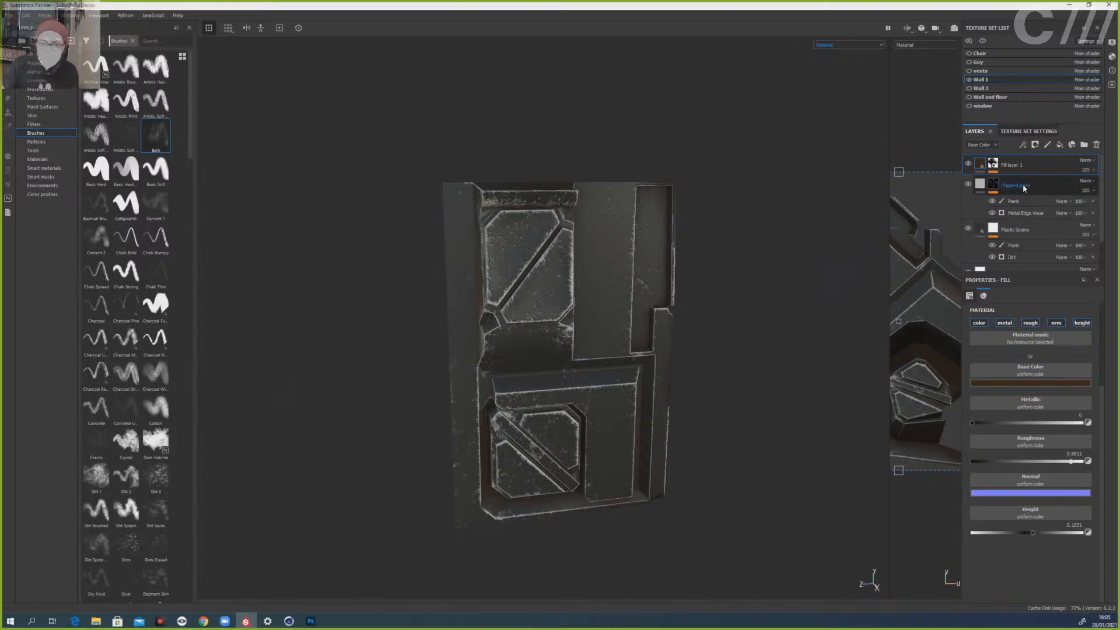
{"action": "left_click", "coordinate": [1059, 145]}
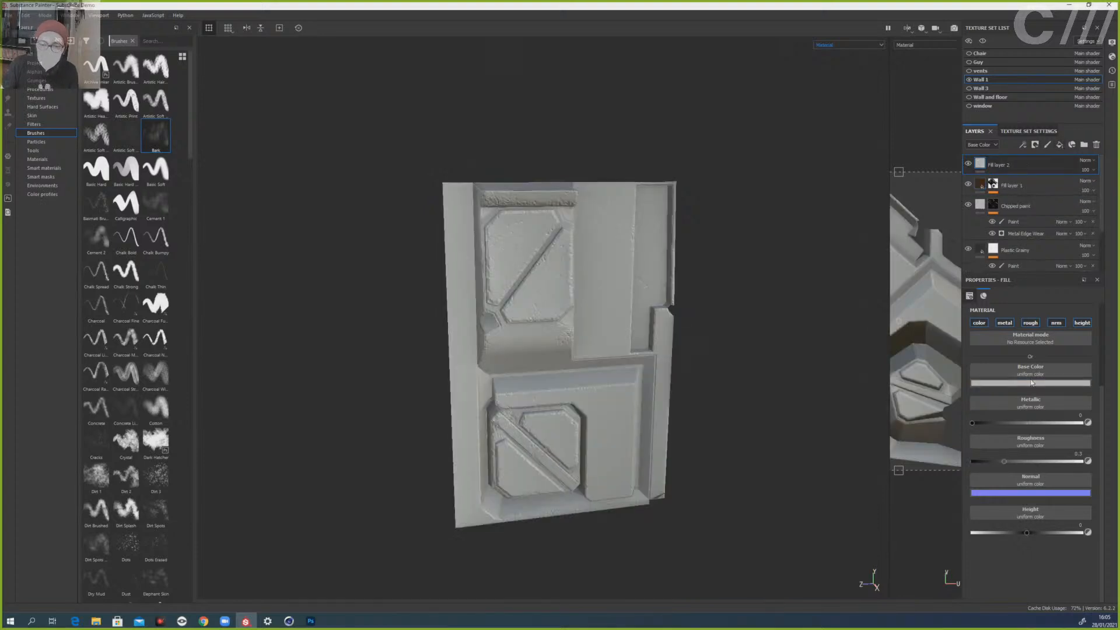
{"action": "left_click", "coordinate": [979, 323]}
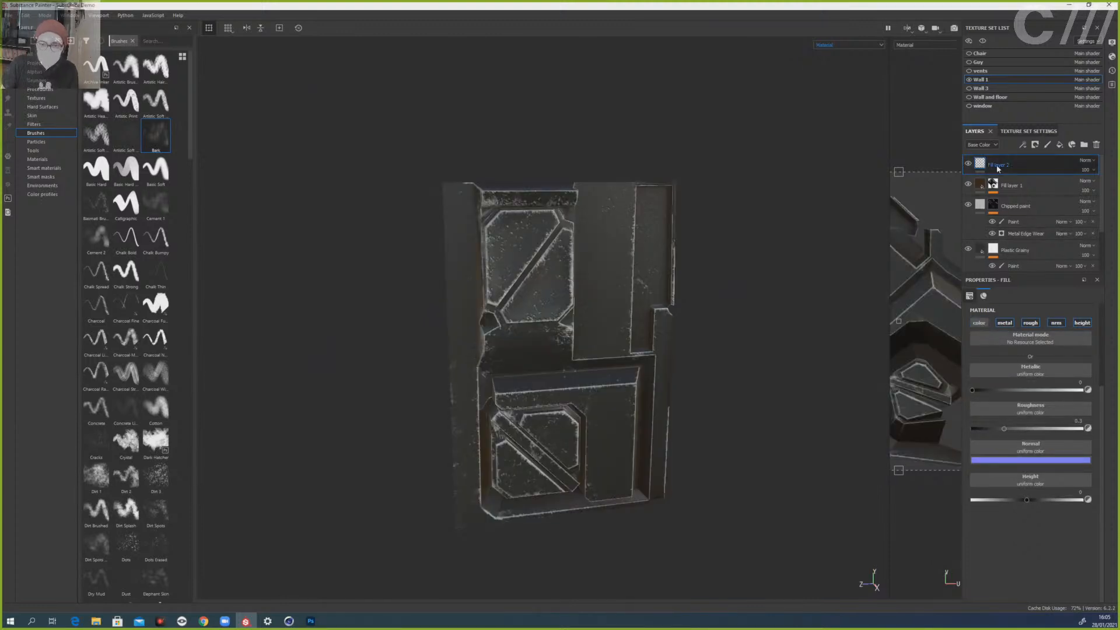
{"action": "left_click", "coordinate": [1035, 145]}
{"action": "left_click", "coordinate": [1055, 166]}
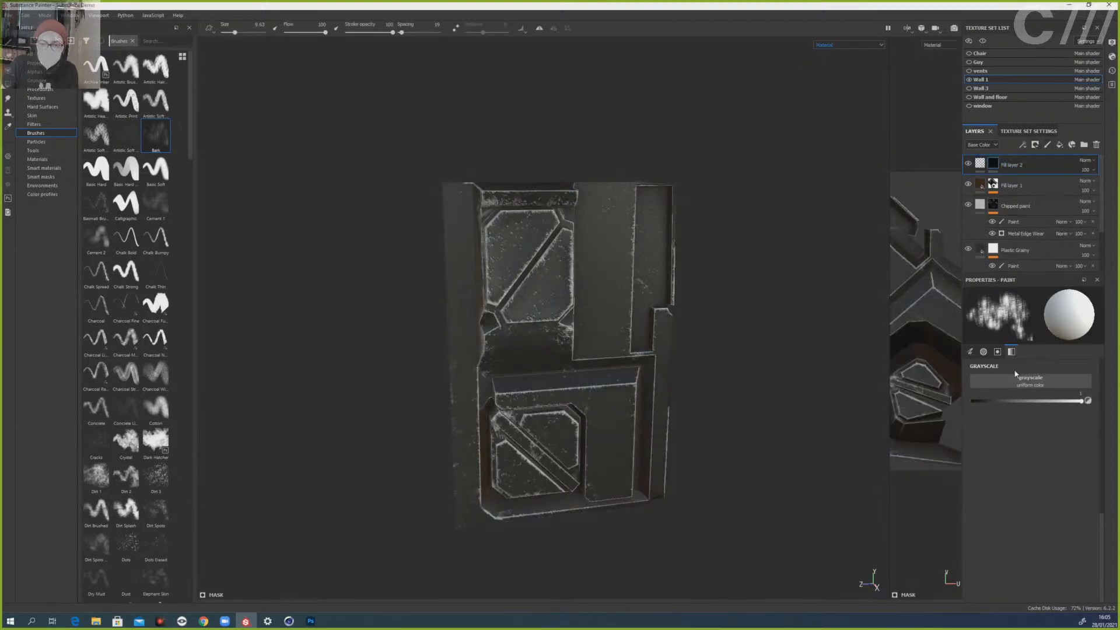
- Add a fill effect to the new layer's mask and assign the Grunge Leak Large texture to it
{"action": "right_click", "coordinate": [993, 163]}
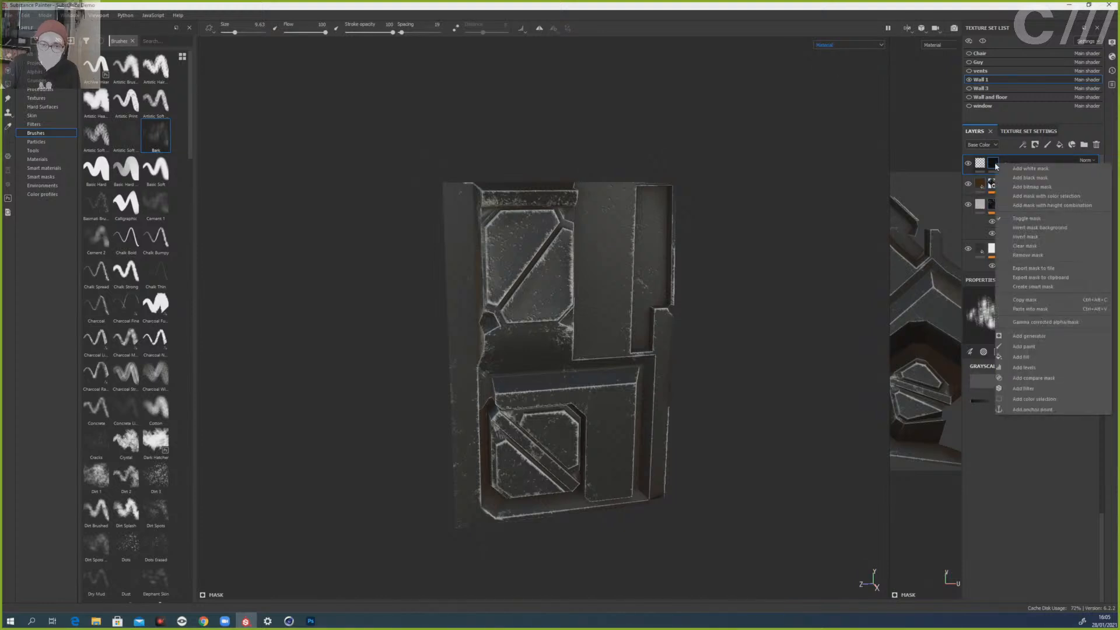
{"action": "left_click", "coordinate": [1036, 355]}
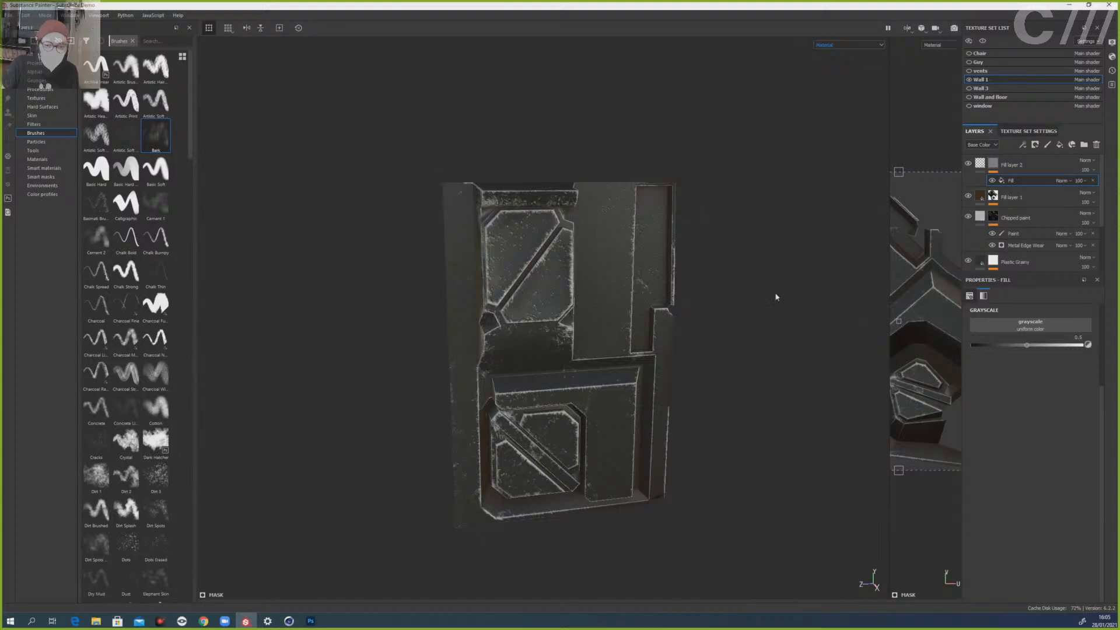
{"action": "left_click", "coordinate": [52, 80]}
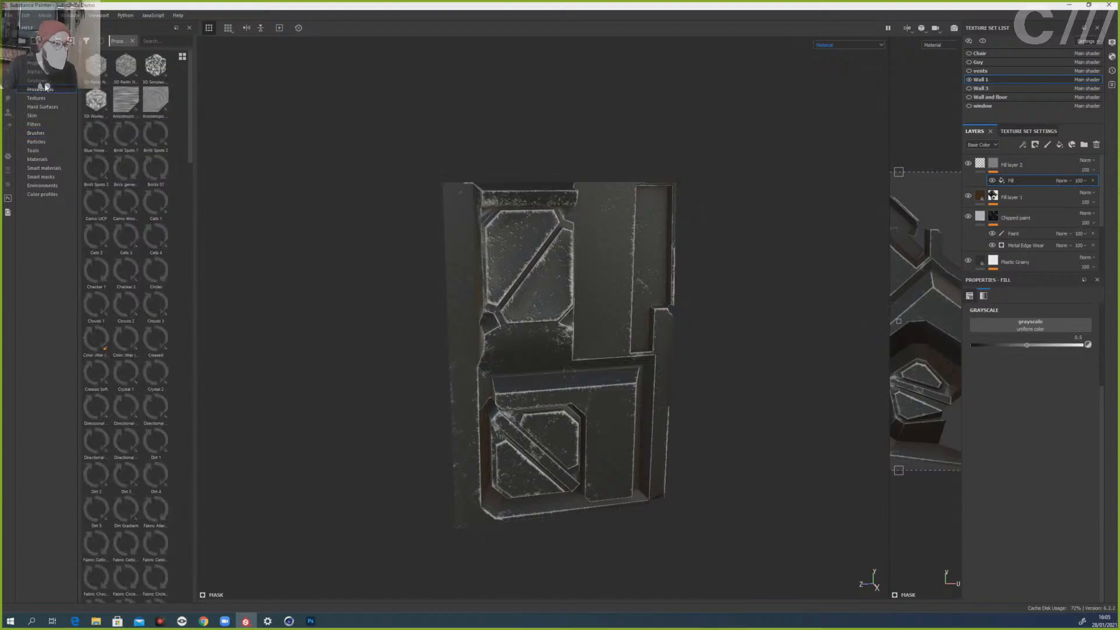
{"action": "scroll", "coordinate": [126, 272], "scroll_direction": "up", "scroll_amount": 5}
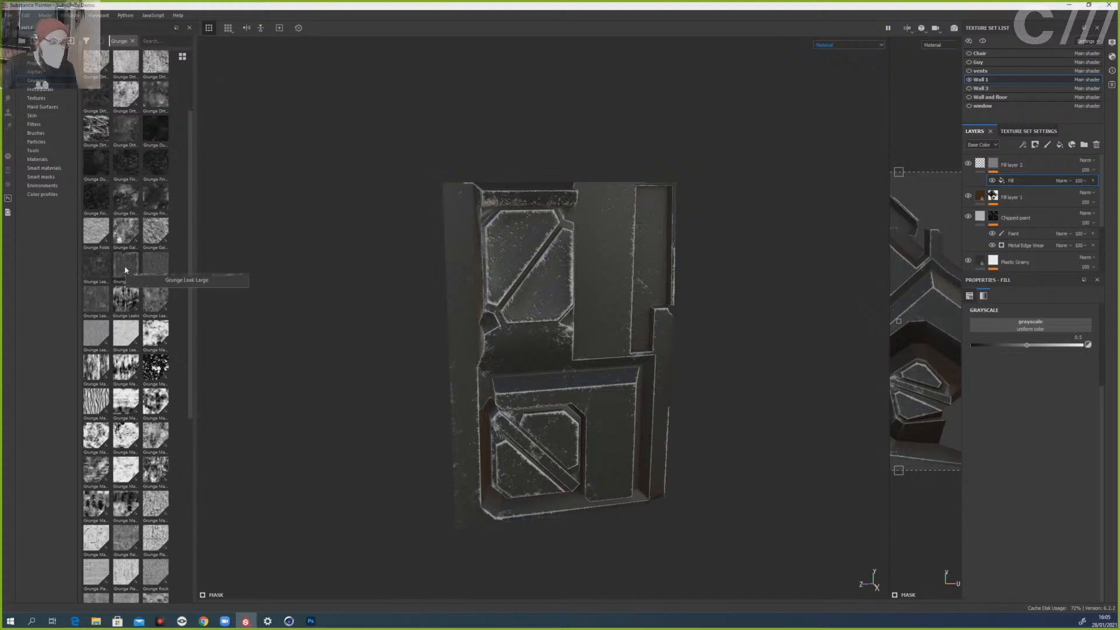
{"action": "mouse_move", "coordinate": [125, 267]}
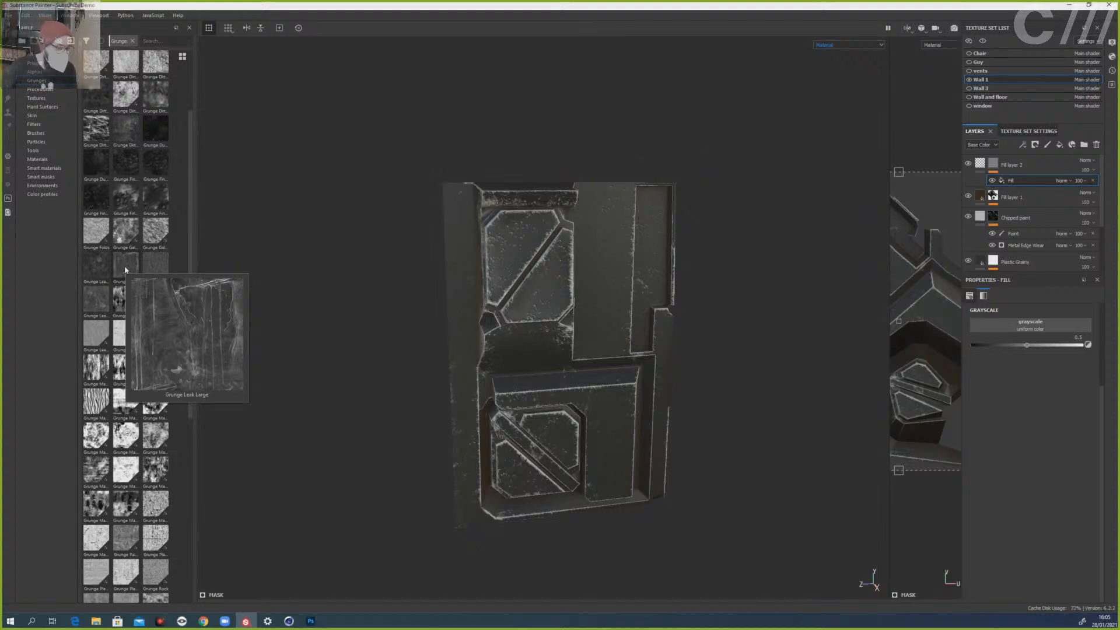
{"action": "left_click_drag", "start_coordinate": [126, 267], "coordinate": [998, 329]}
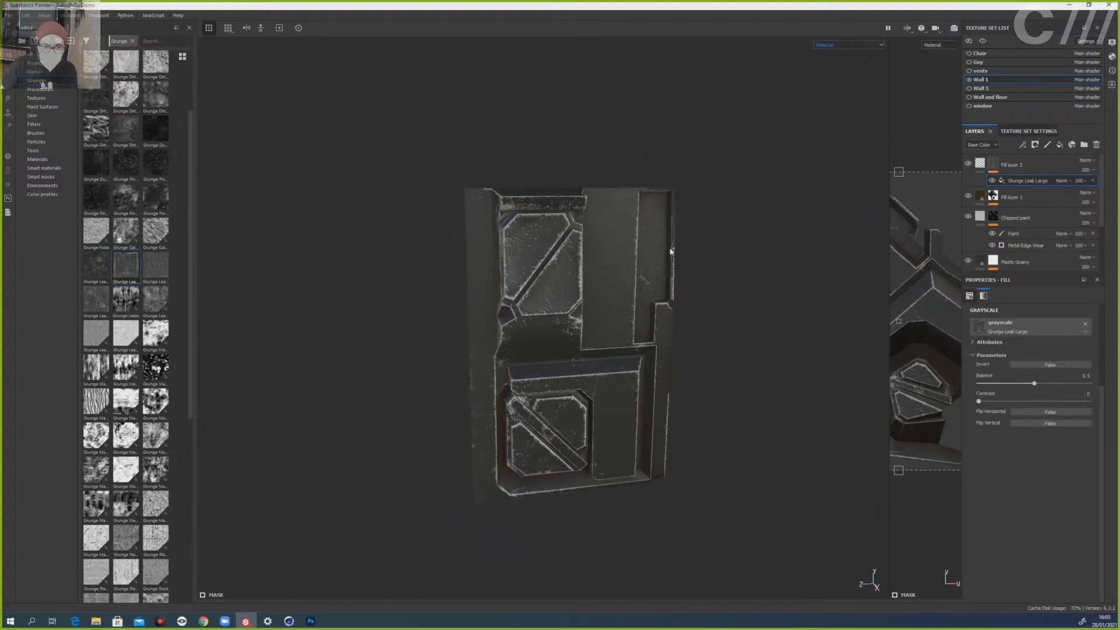
{"action": "scroll", "coordinate": [670, 252], "scroll_direction": "up", "scroll_amount": 3}
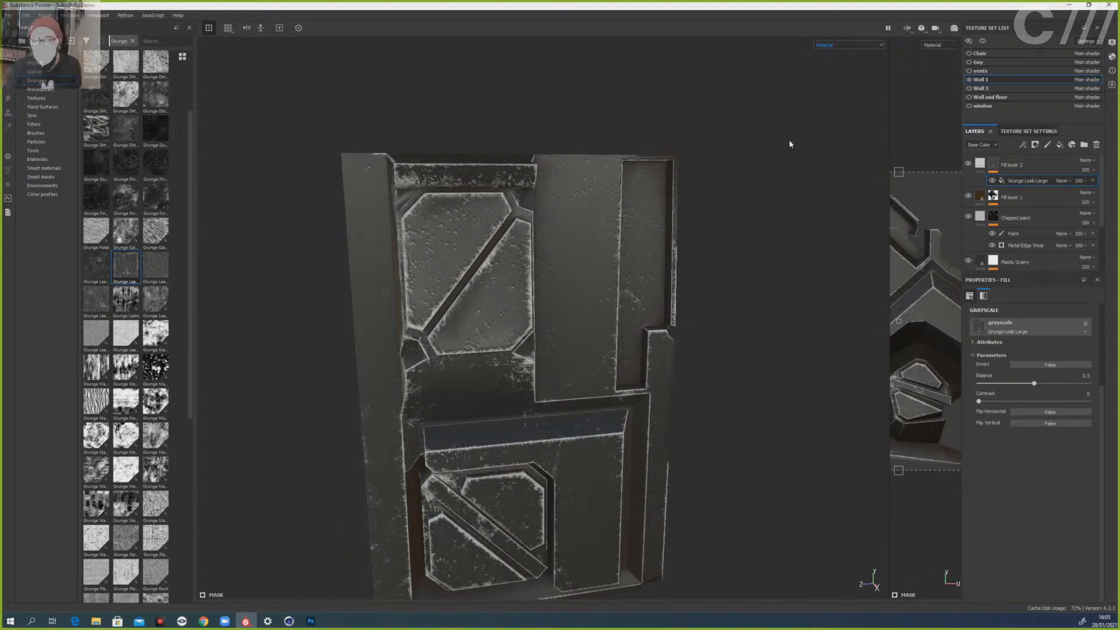
- Try different metallic and roughness values on Fill layer 2, bringing both down to 0
{"action": "left_click", "coordinate": [981, 164]}
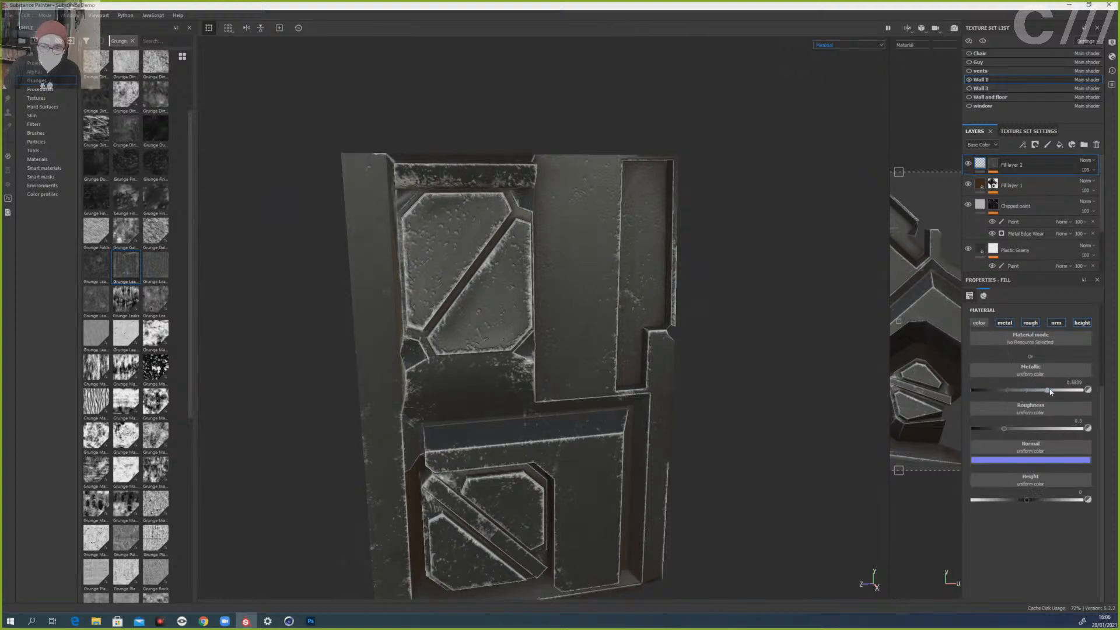
{"action": "left_click_drag", "start_coordinate": [1010, 430], "coordinate": [990, 428]}
{"action": "right_click_drag", "start_coordinate": [811, 360], "coordinate": [722, 345], "text": "shift"}
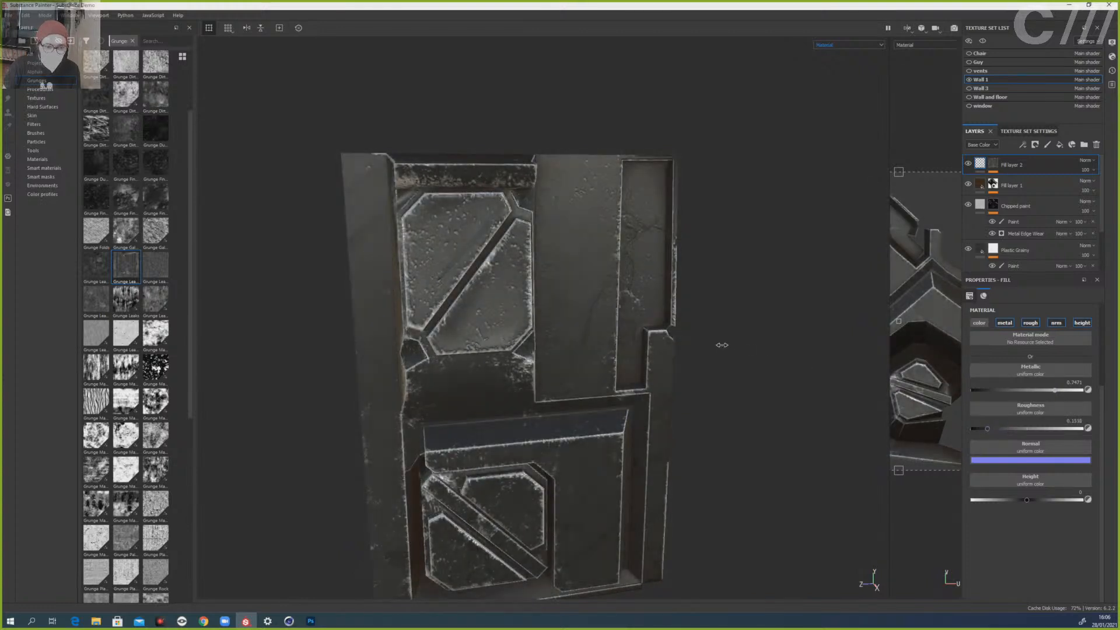
{"action": "left_click_drag", "start_coordinate": [967, 395], "coordinate": [960, 396]}
{"action": "left_click_drag", "start_coordinate": [1001, 429], "coordinate": [1053, 430]}
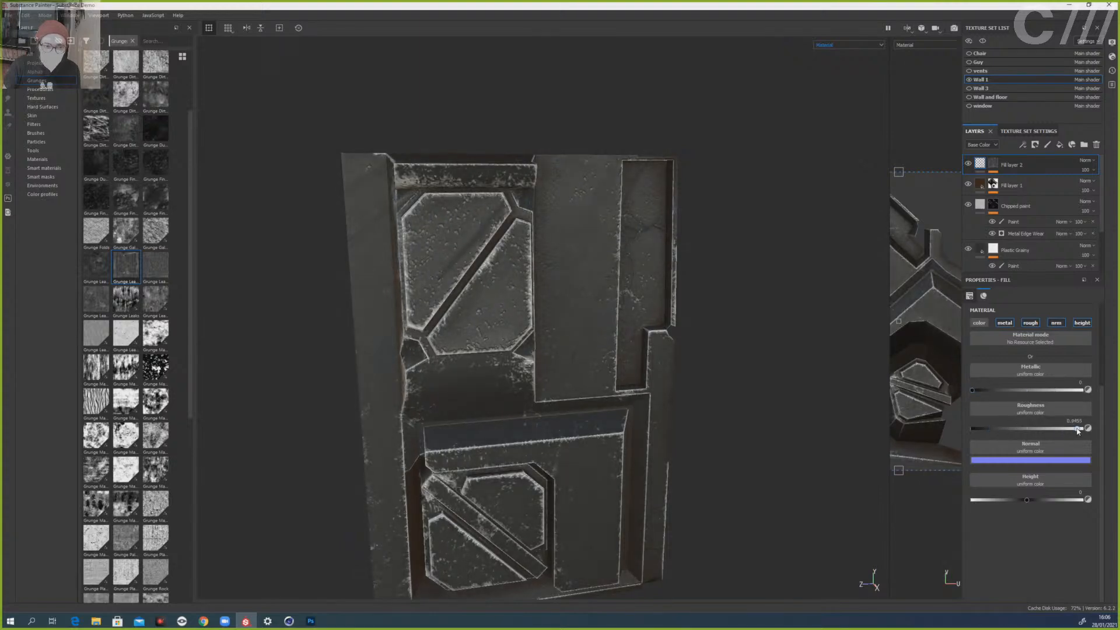
{"action": "right_click_drag", "start_coordinate": [742, 385], "coordinate": [718, 382], "text": "shift"}
{"action": "mouse_move", "coordinate": [649, 384]}
{"action": "right_mouse_down", "text": "shift"}
{"action": "mouse_move", "coordinate": [690, 387]}
{"action": "mouse_move", "coordinate": [657, 386]}
{"action": "right_mouse_up", "text": "shift"}
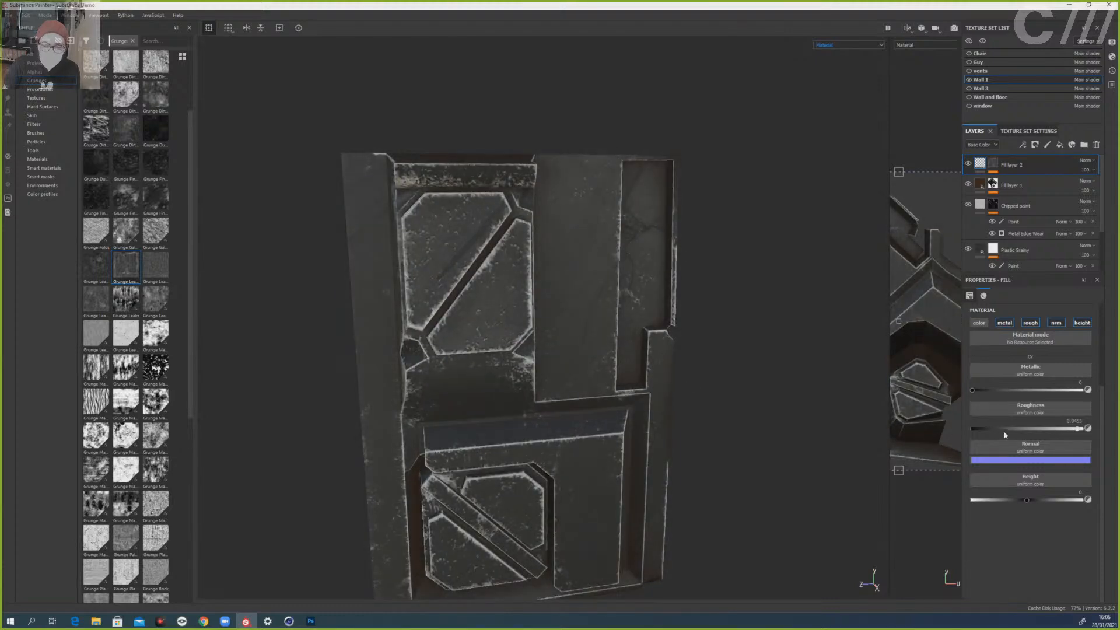
{"action": "left_click_drag", "start_coordinate": [1003, 429], "coordinate": [946, 431]}
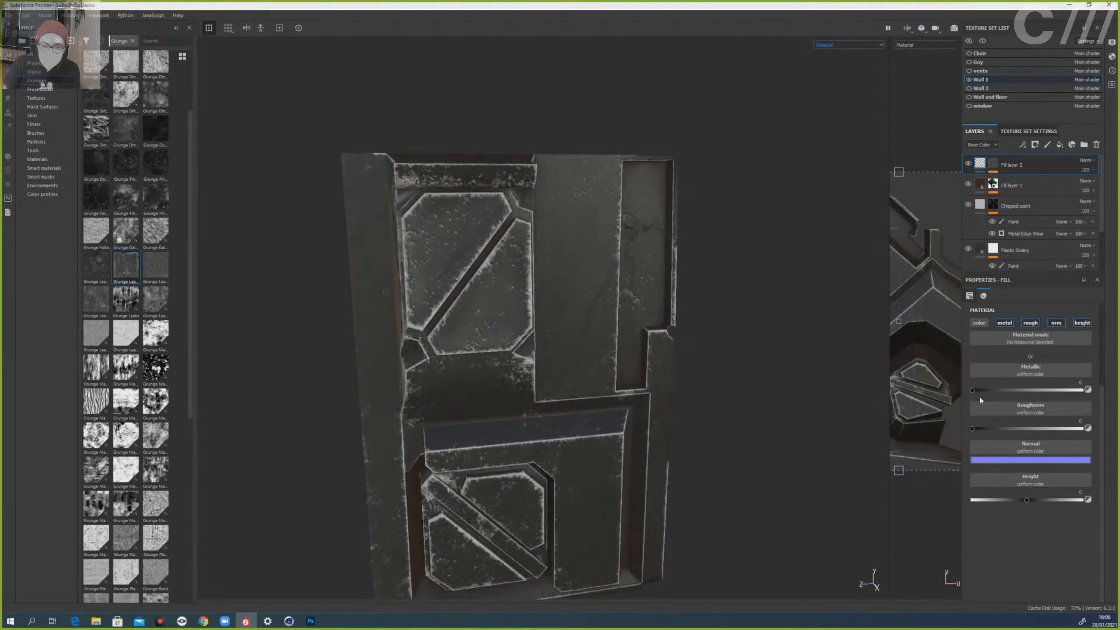
- Enable Fill layer 2's color channel, set its metallic to about 0.136 and lower the mask grunge's balance to 0.35
{"action": "left_click", "coordinate": [980, 323]}
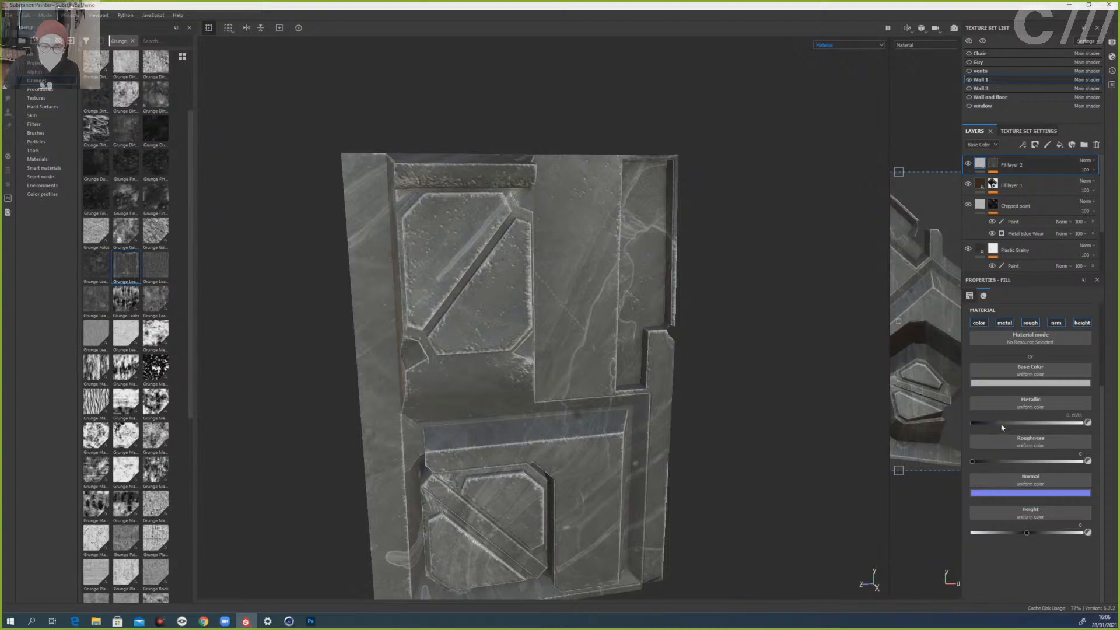
{"action": "left_click_drag", "start_coordinate": [1001, 424], "coordinate": [986, 422]}
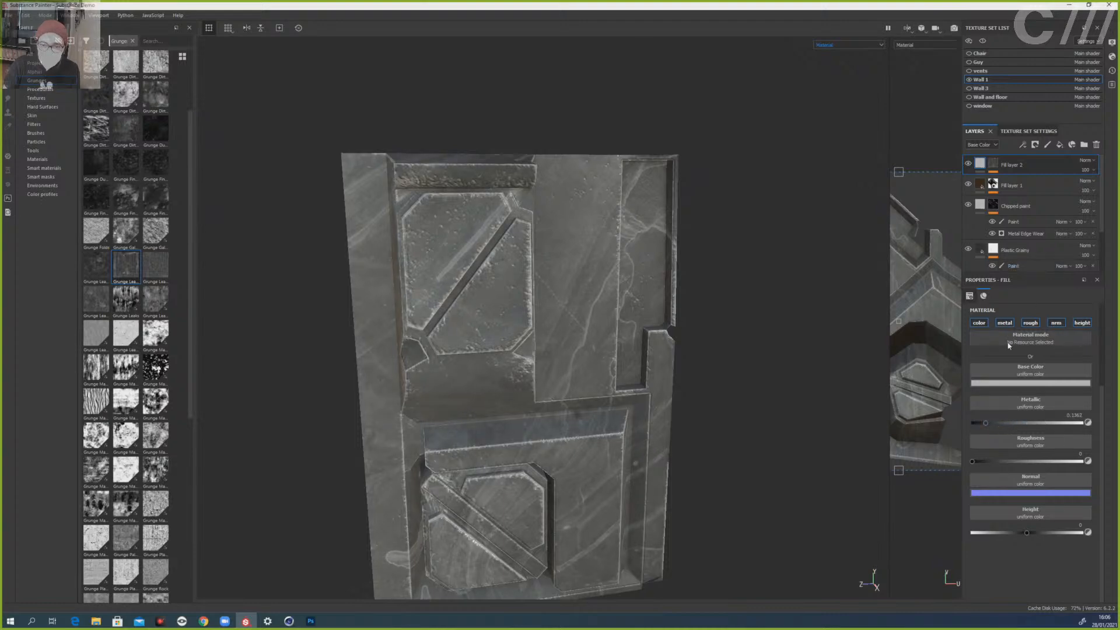
{"action": "left_click", "coordinate": [994, 166]}
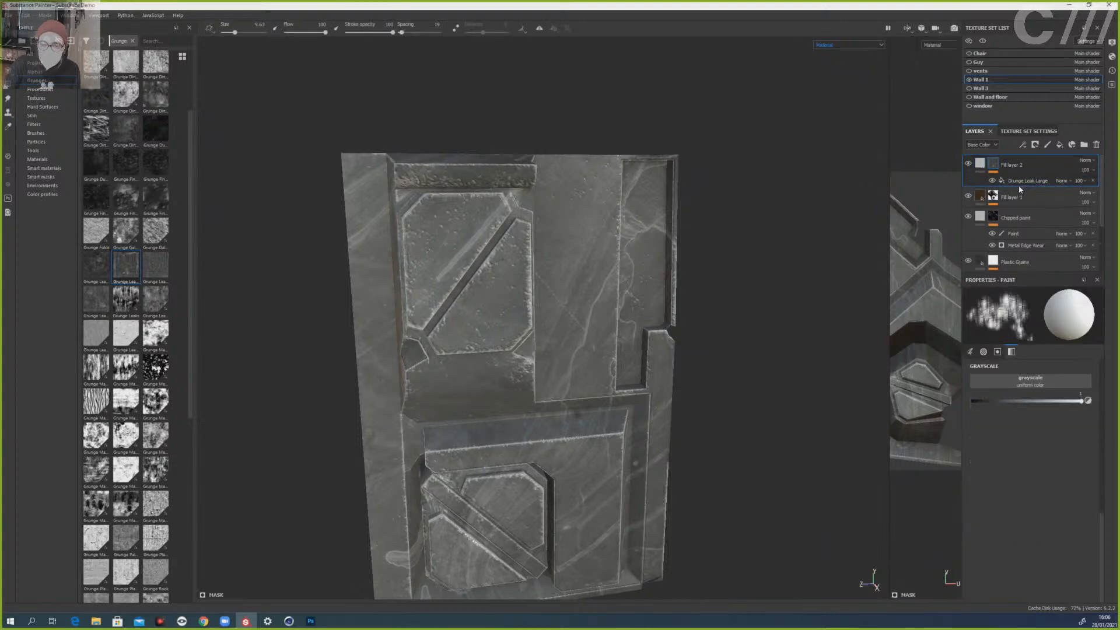
{"action": "left_click", "coordinate": [1020, 181]}
{"action": "left_click_drag", "start_coordinate": [1032, 384], "coordinate": [1018, 383]}
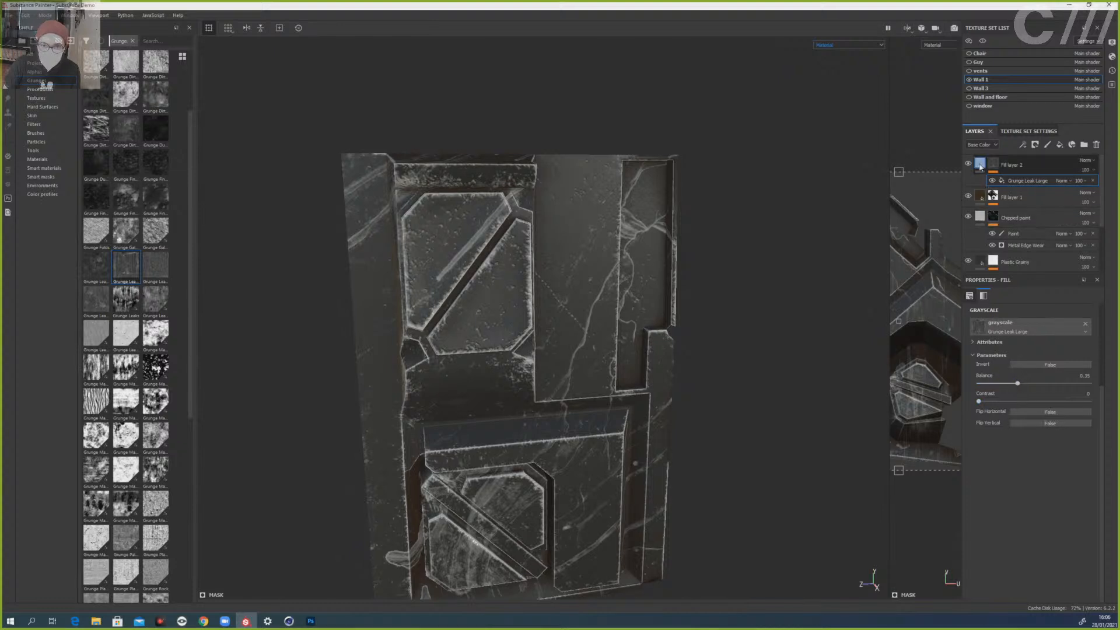
- Disable Fill layer 2's color channel again and raise its roughness to about 0.65
{"action": "left_click", "coordinate": [1014, 165]}
{"action": "scroll", "coordinate": [1015, 344], "scroll_direction": "up", "scroll_amount": 3}
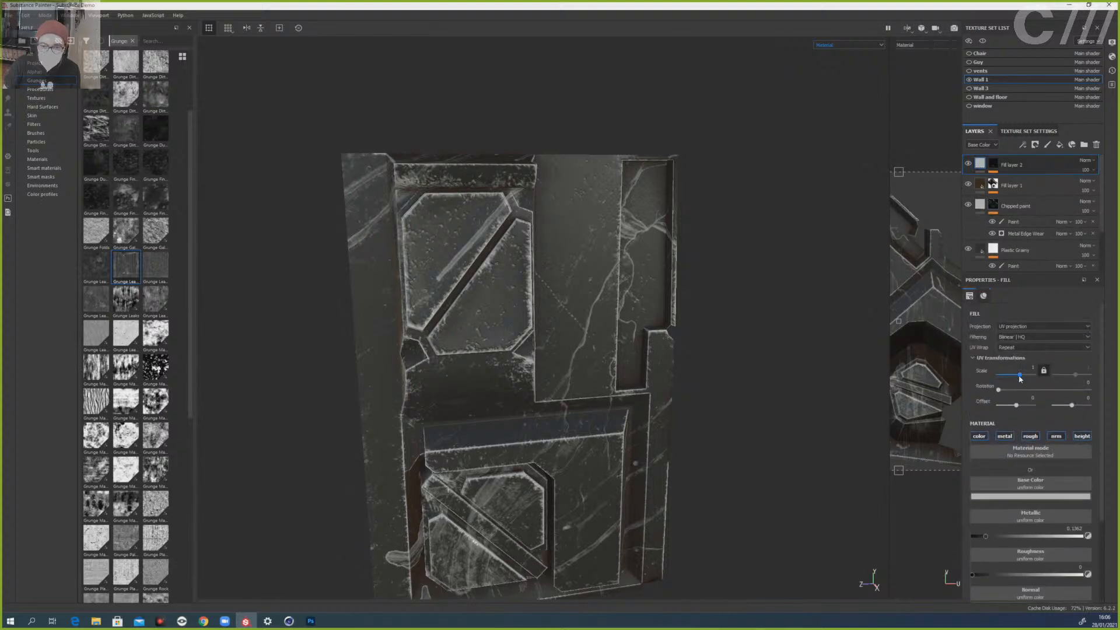
{"action": "left_click_drag", "start_coordinate": [1020, 378], "coordinate": [1019, 376]}
{"action": "scroll", "coordinate": [1007, 423], "scroll_direction": "down", "scroll_amount": 1}
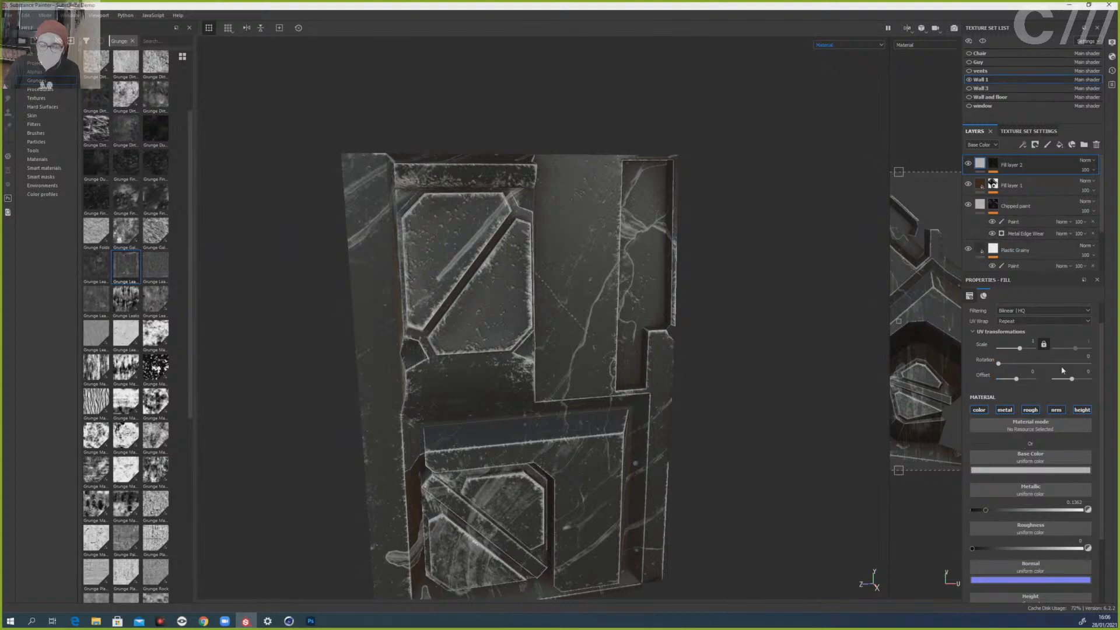
{"action": "left_click", "coordinate": [980, 411]}
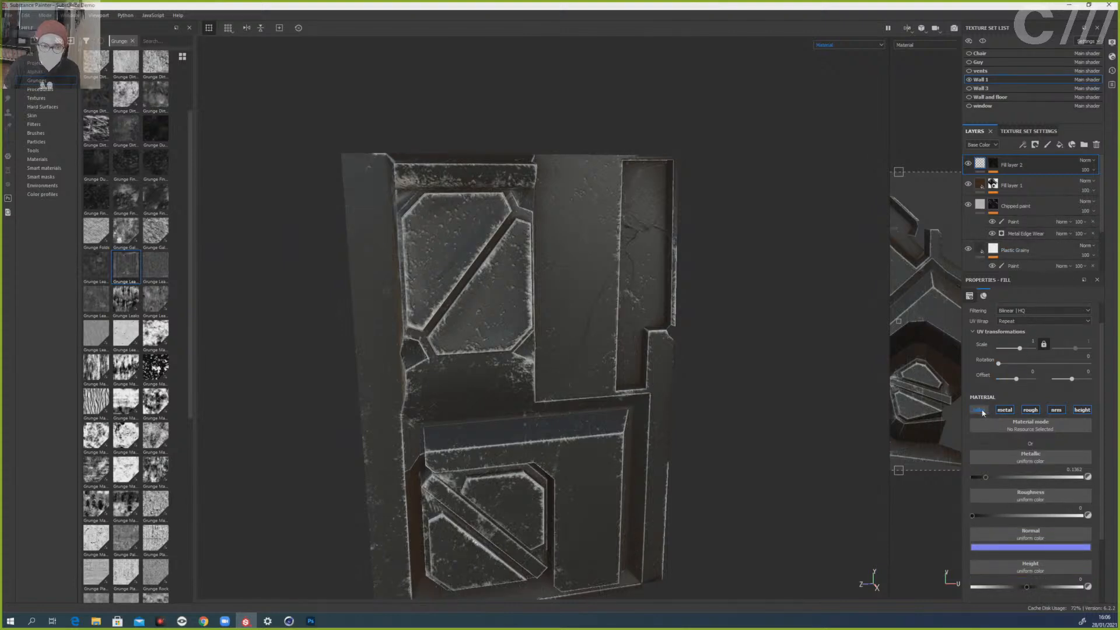
{"action": "left_click", "coordinate": [979, 410]}
{"action": "left_click", "coordinate": [980, 411]}
{"action": "scroll", "coordinate": [1017, 480], "scroll_direction": "down", "scroll_amount": 1}
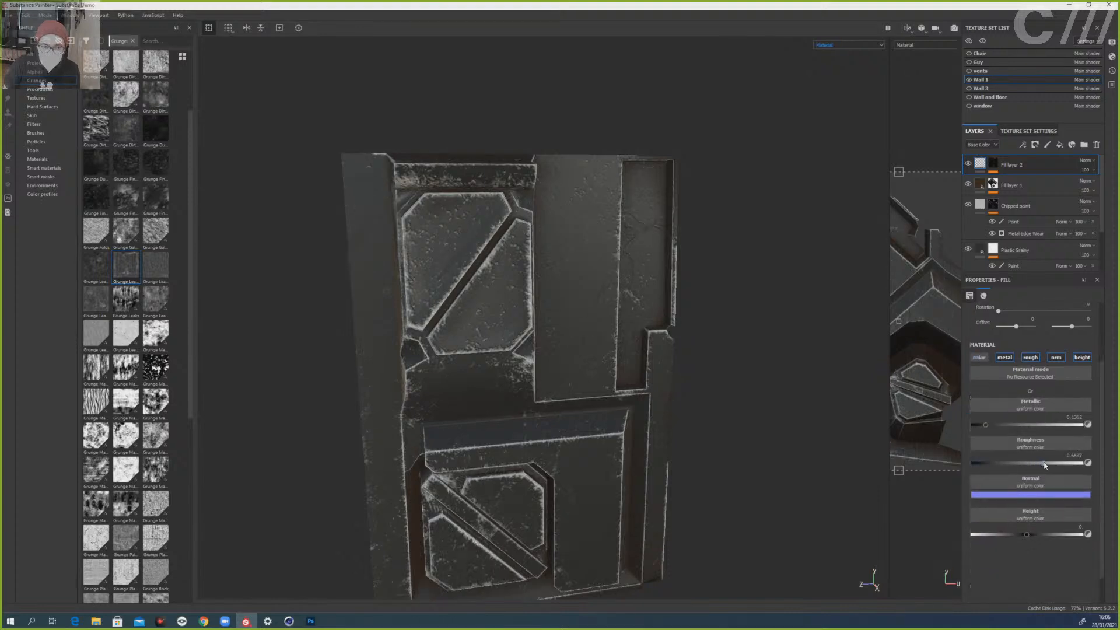
{"action": "right_click_drag", "start_coordinate": [793, 455], "coordinate": [671, 446], "text": "shift"}
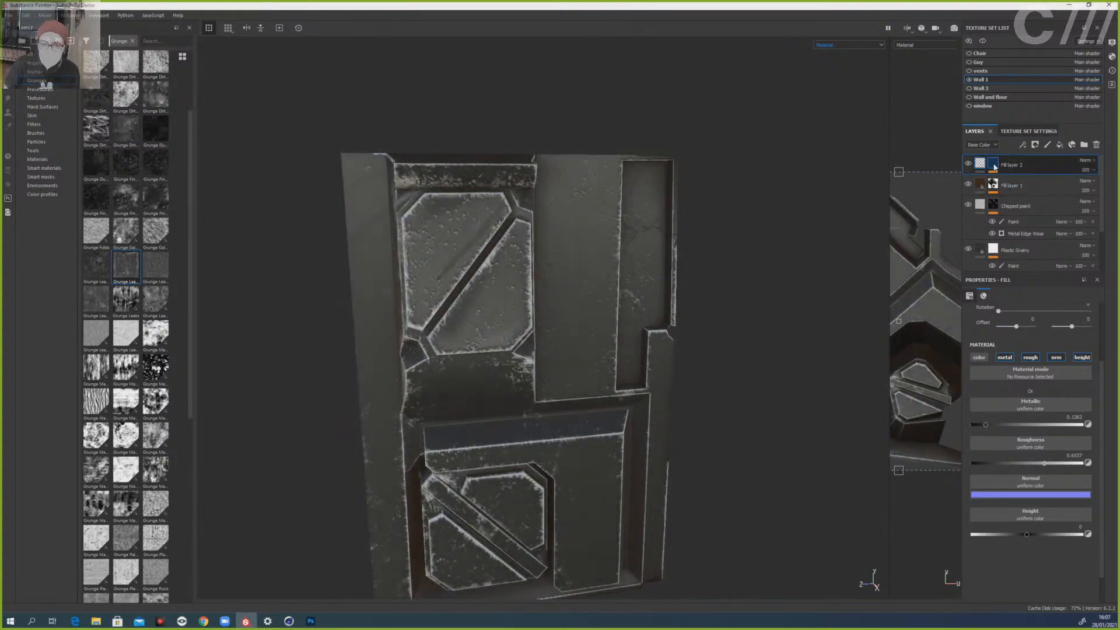
- Raise the UV scale of the Grunge Leak Large mask fill to about 6.3 and shift its horizontal offset
{"action": "left_click", "coordinate": [994, 165]}
{"action": "left_click", "coordinate": [1015, 183]}
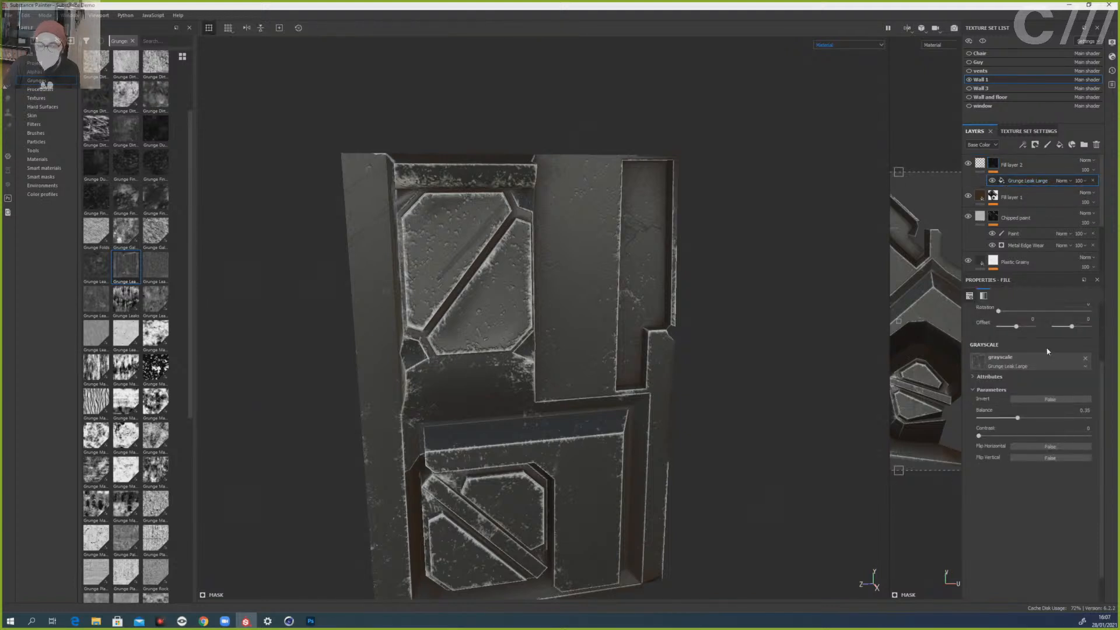
{"action": "scroll", "coordinate": [1047, 353], "scroll_direction": "up", "scroll_amount": 2}
{"action": "left_click", "coordinate": [1024, 349]}
{"action": "left_click_drag", "start_coordinate": [1025, 350], "coordinate": [1022, 379]}
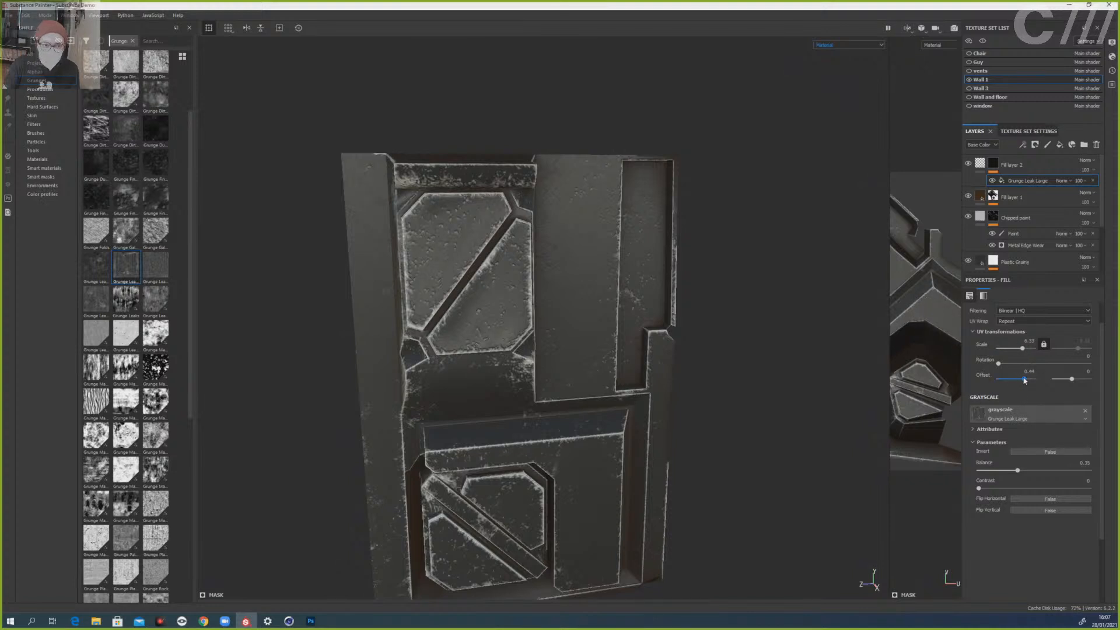
- Enable Fill layer 2's color channel and set its base colour to a dark, barely saturated reddish grey
{"action": "left_click", "coordinate": [979, 164]}
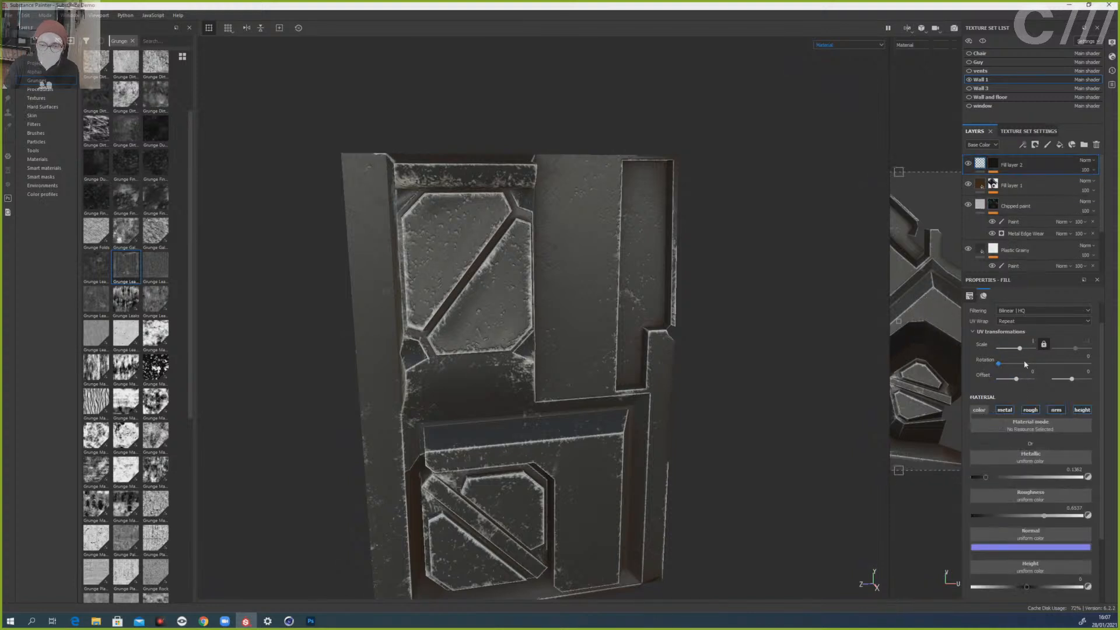
{"action": "left_click", "coordinate": [984, 410]}
{"action": "left_click", "coordinate": [1025, 471]}
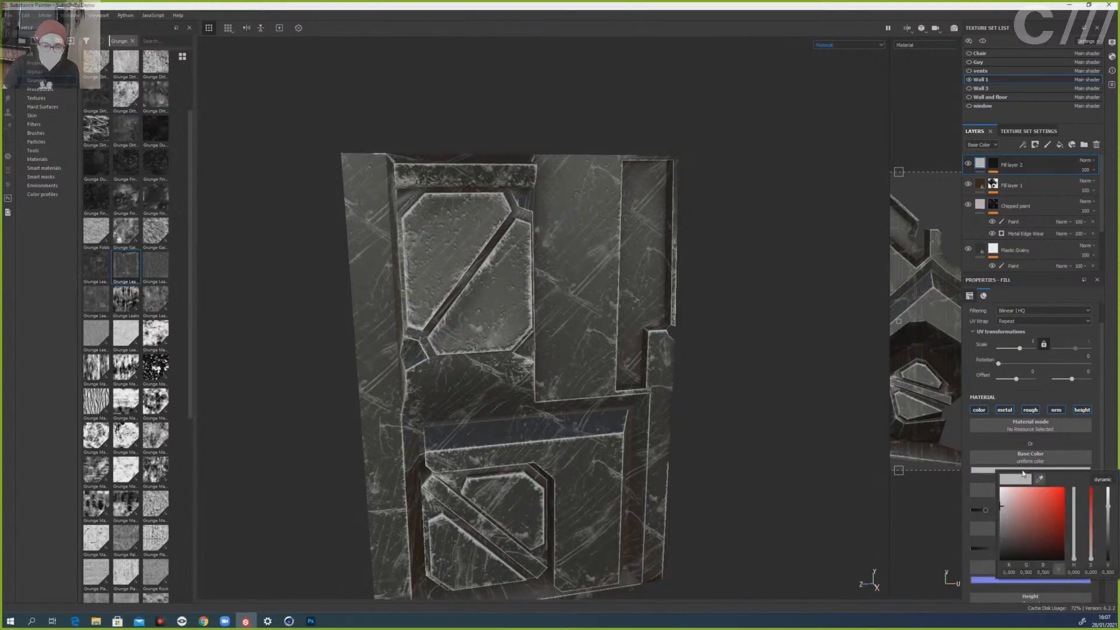
{"action": "left_click", "coordinate": [1009, 533]}
{"action": "left_click", "coordinate": [1011, 535]}
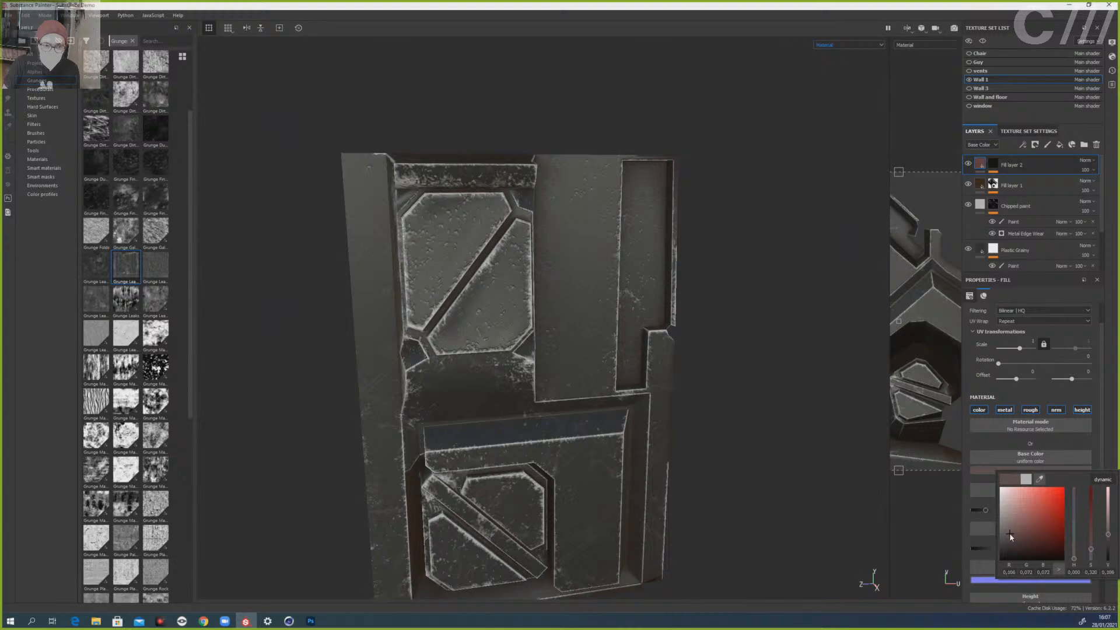
{"action": "left_click_drag", "start_coordinate": [1010, 535], "coordinate": [1005, 537]}
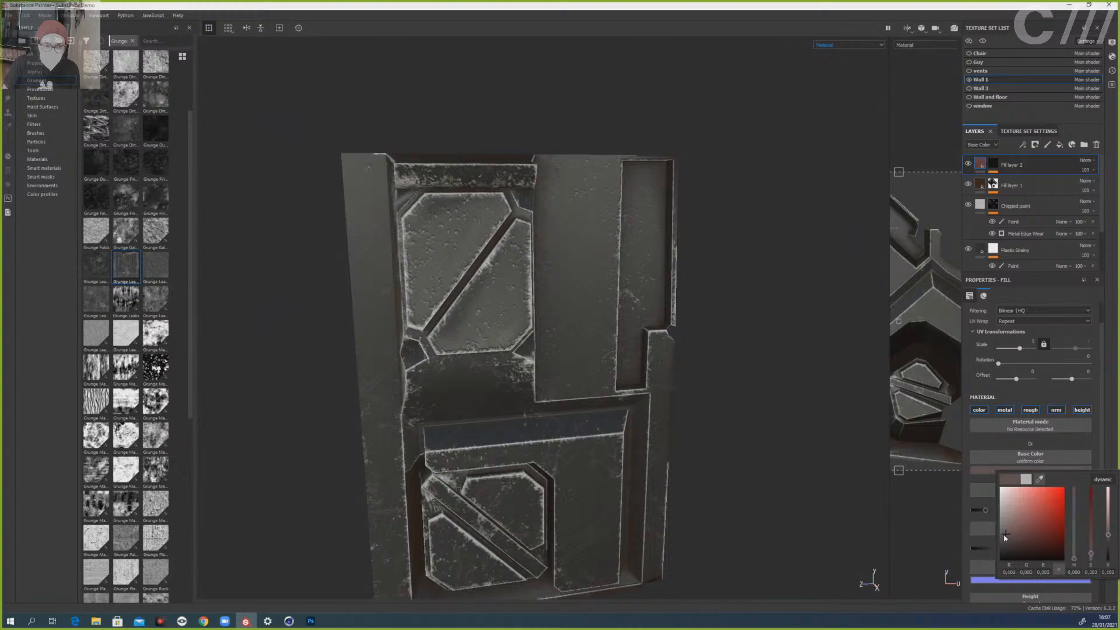
- Reset the Grunge Leak Large mask fill's horizontal offset to 0 and lower its UV scale to just over 3
{"action": "left_click", "coordinate": [1020, 168]}
{"action": "left_click", "coordinate": [994, 165]}
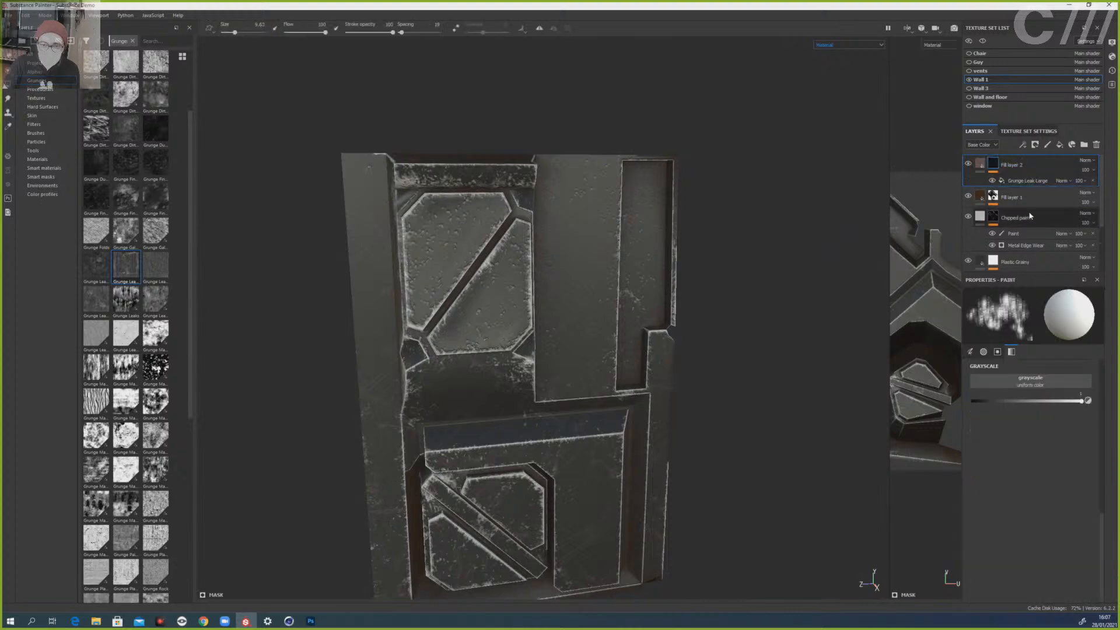
{"action": "left_click", "coordinate": [1015, 181]}
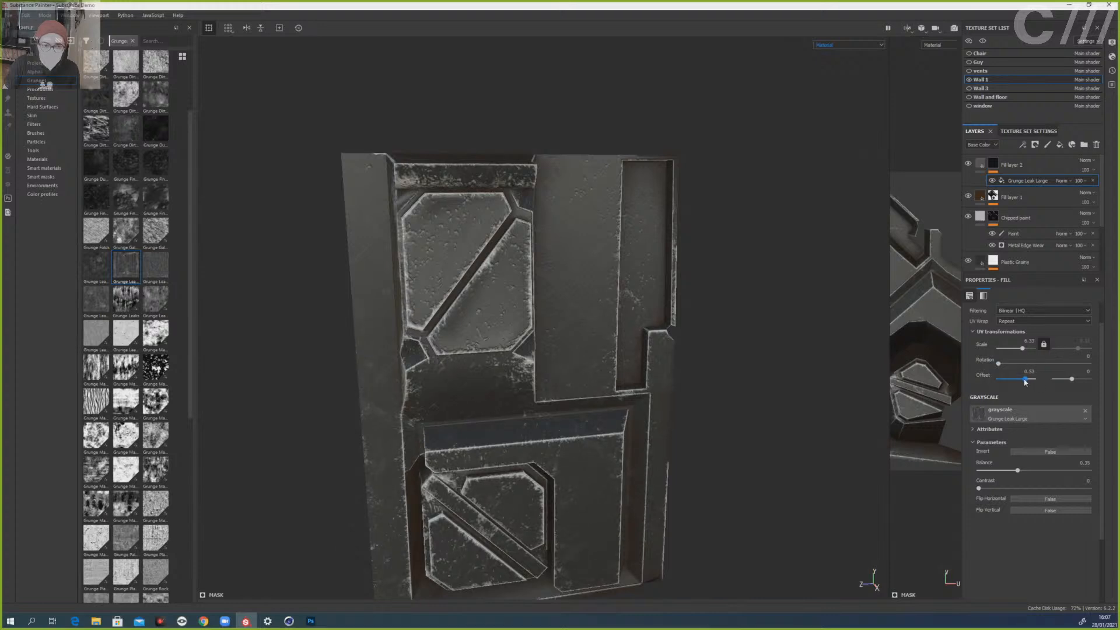
{"action": "mouse_move", "coordinate": [1025, 381]}
{"action": "left_mouse_down"}
{"action": "mouse_move", "coordinate": [1013, 382]}
{"action": "mouse_move", "coordinate": [1022, 350]}
{"action": "mouse_move", "coordinate": [1012, 380]}
{"action": "left_mouse_up"}
{"action": "type", "text": "0"}
{"action": "key", "text": "Return"}
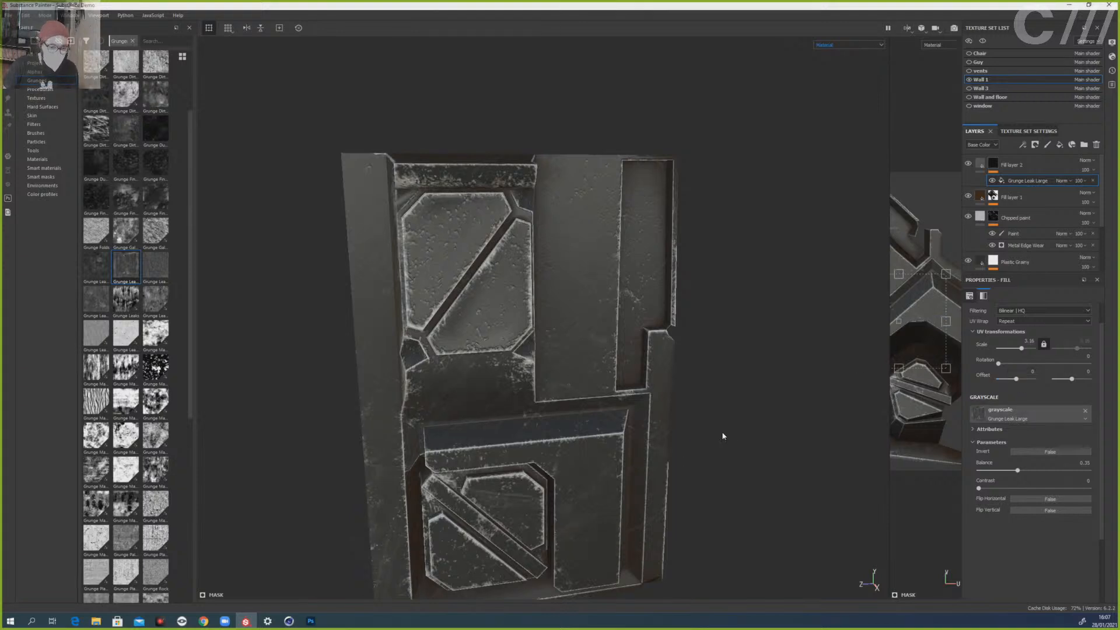
- Set Fill layer 2's metallic close to 1 and its roughness to about 0.23, checking the sheen under rotated lighting
{"action": "right_click_drag", "start_coordinate": [724, 436], "coordinate": [826, 413], "text": "shift"}
{"action": "left_click", "coordinate": [980, 164]}
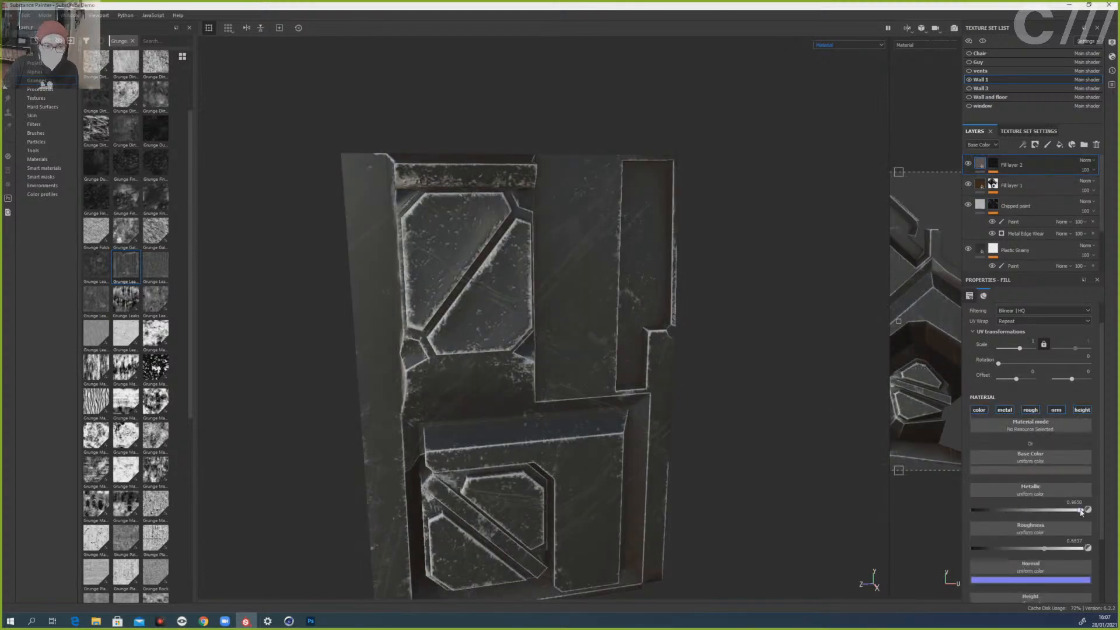
{"action": "mouse_move", "coordinate": [848, 420]}
{"action": "right_mouse_down", "text": "shift"}
{"action": "mouse_move", "coordinate": [813, 412]}
{"action": "mouse_move", "coordinate": [860, 420]}
{"action": "right_mouse_up", "text": "shift"}
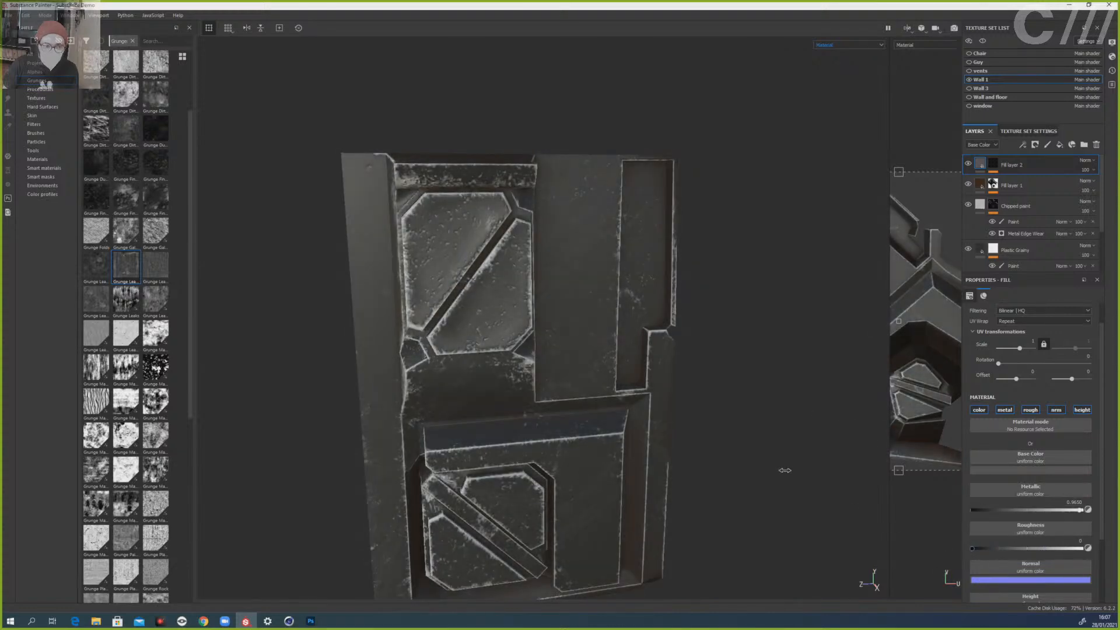
{"action": "right_click_drag", "start_coordinate": [784, 470], "coordinate": [905, 524], "text": "shift"}
{"action": "scroll", "coordinate": [986, 519], "scroll_direction": "up", "scroll_amount": 3}
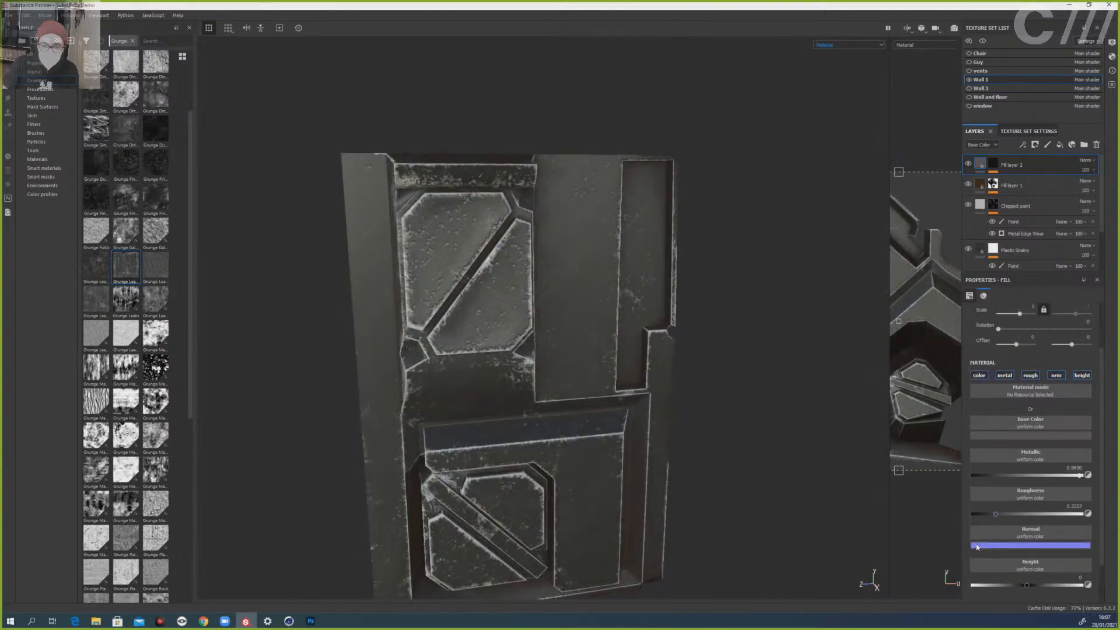
{"action": "mouse_move", "coordinate": [697, 446]}
{"action": "left_mouse_down", "text": "alt"}
{"action": "mouse_move", "coordinate": [712, 440]}
{"action": "mouse_move", "coordinate": [691, 426]}
{"action": "left_mouse_up", "text": "alt"}
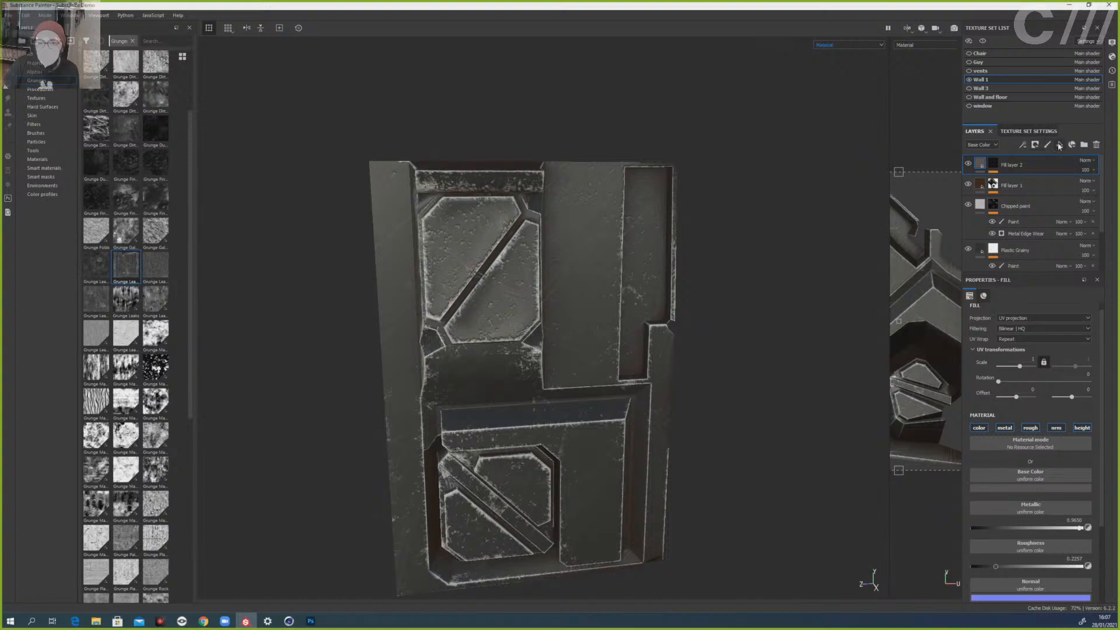
- Add a fill layer with a black mask above Fill layer 2 and search the grunge library for "scr"
{"action": "left_click", "coordinate": [1059, 145]}
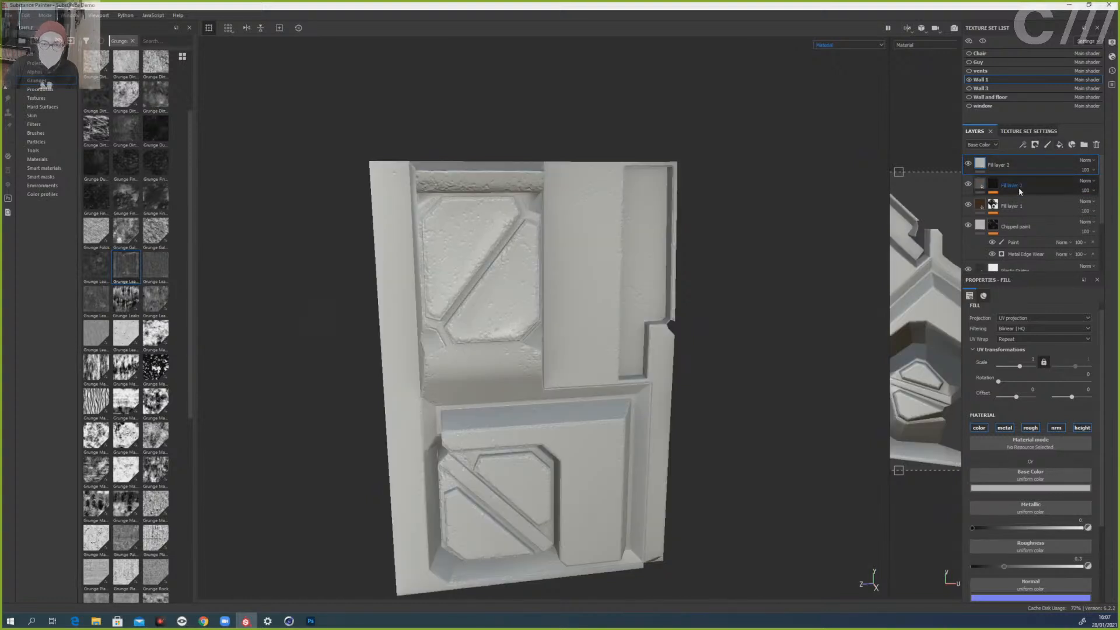
{"action": "left_click", "coordinate": [1035, 146]}
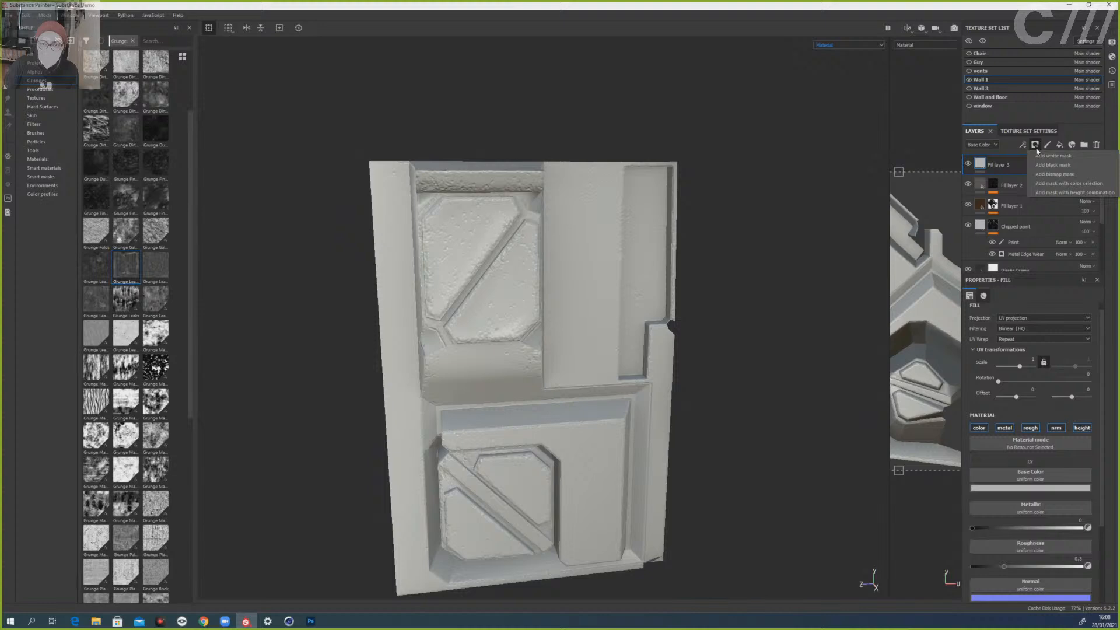
{"action": "left_click", "coordinate": [1053, 165]}
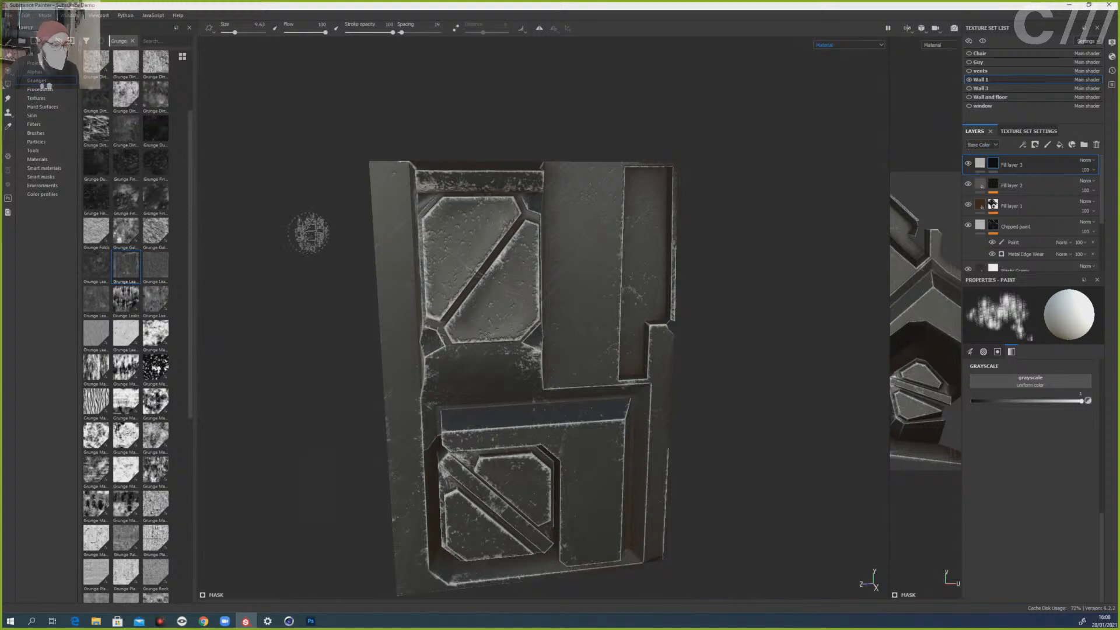
{"action": "left_click", "coordinate": [154, 41]}
{"action": "type", "text": "sc"}
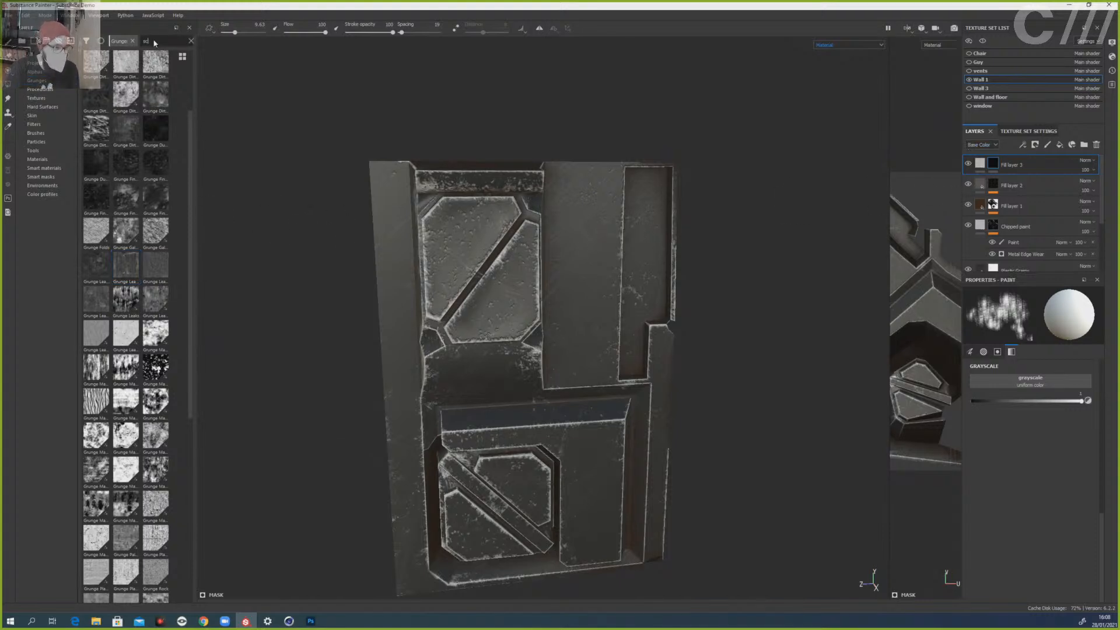
{"action": "type", "text": "r"}
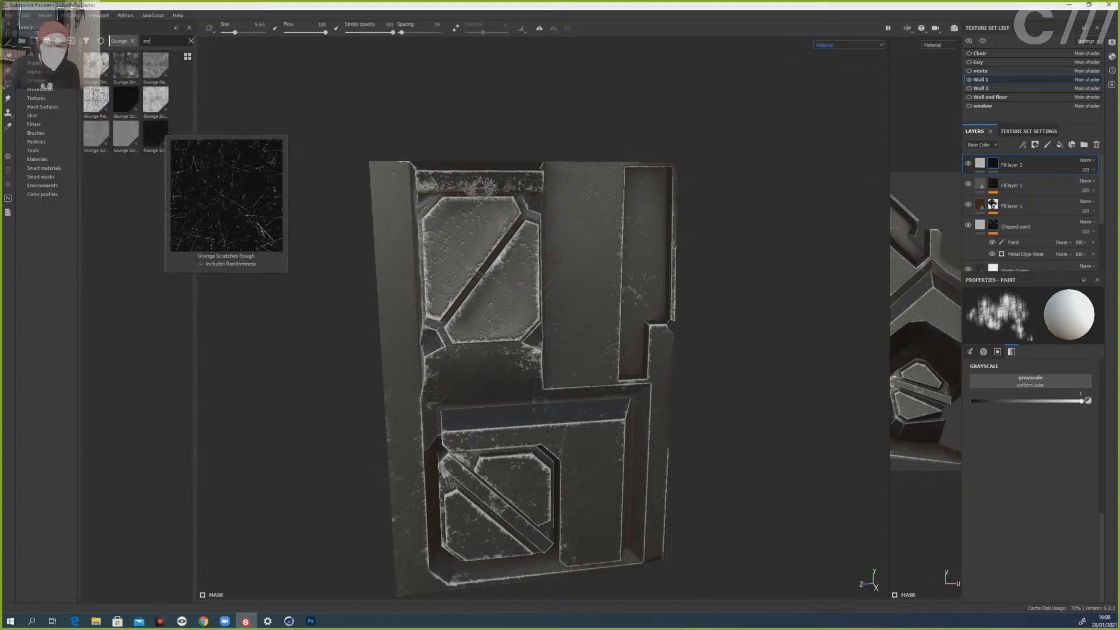
{"action": "right_click", "coordinate": [993, 164]}
{"action": "left_click", "coordinate": [1033, 333]}
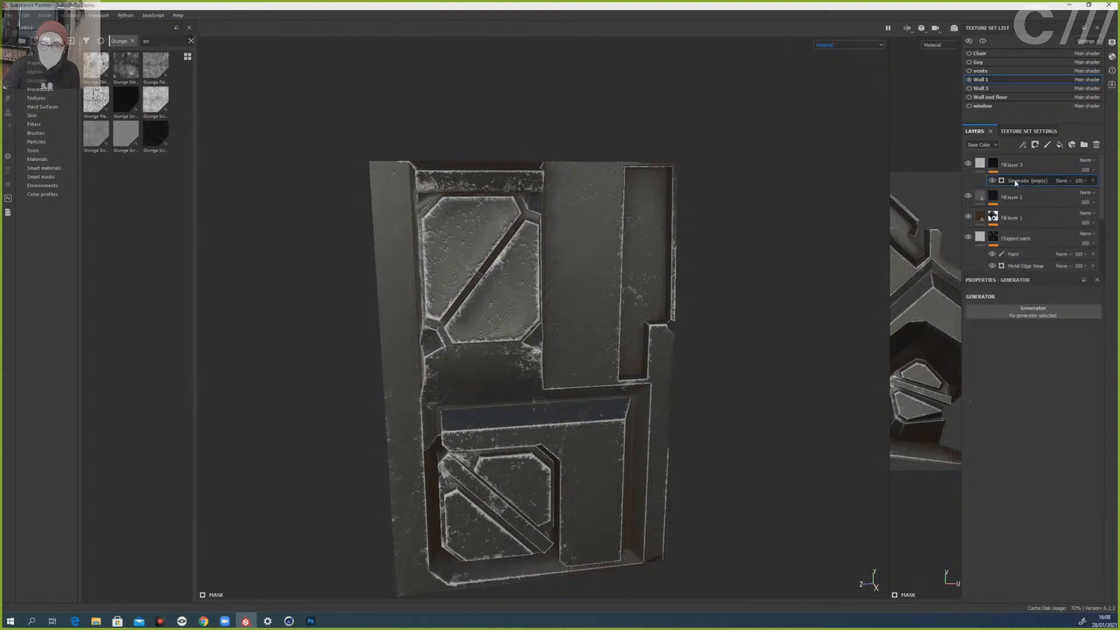
{"action": "right_click", "coordinate": [1016, 181]}
{"action": "left_click", "coordinate": [1023, 307]}
{"action": "left_click", "coordinate": [1023, 307]}
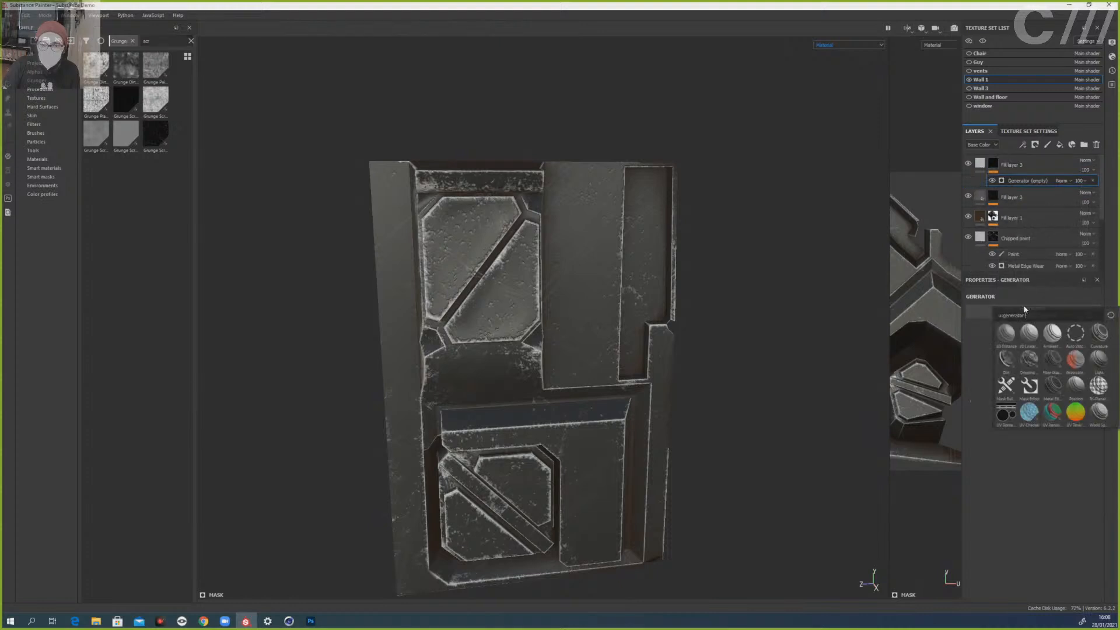
{"action": "left_click", "coordinate": [986, 352]}
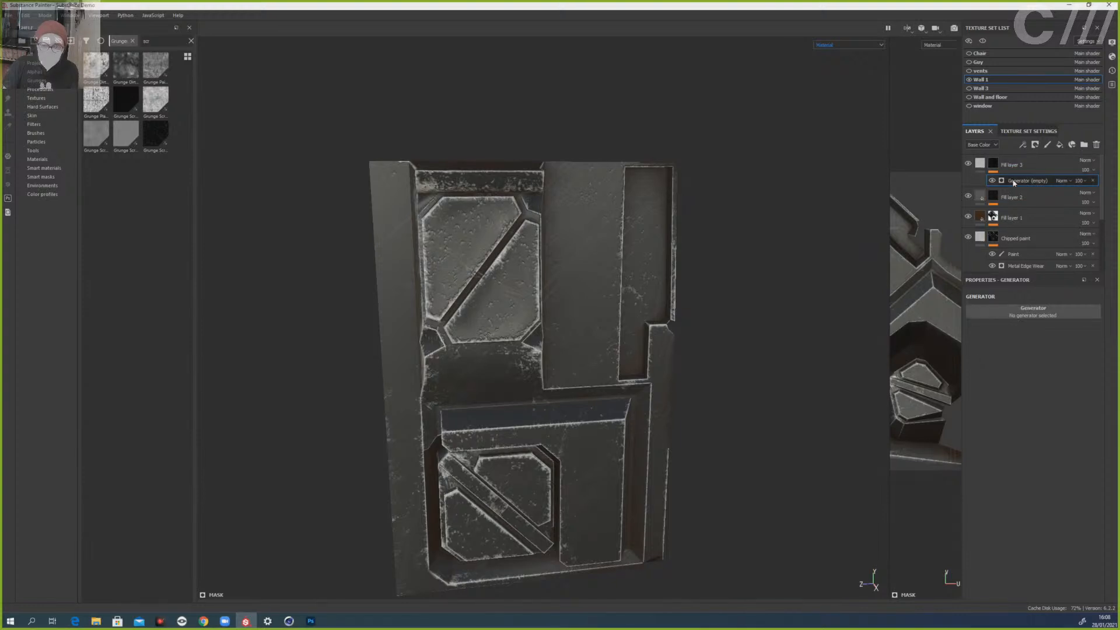
{"action": "key", "text": "Delete"}
- Add a fill to Fill layer 3's mask using Grunge Scratches Rough, with a UV scale of about 7.7
{"action": "right_click", "coordinate": [986, 160]}
{"action": "right_click", "coordinate": [994, 159]}
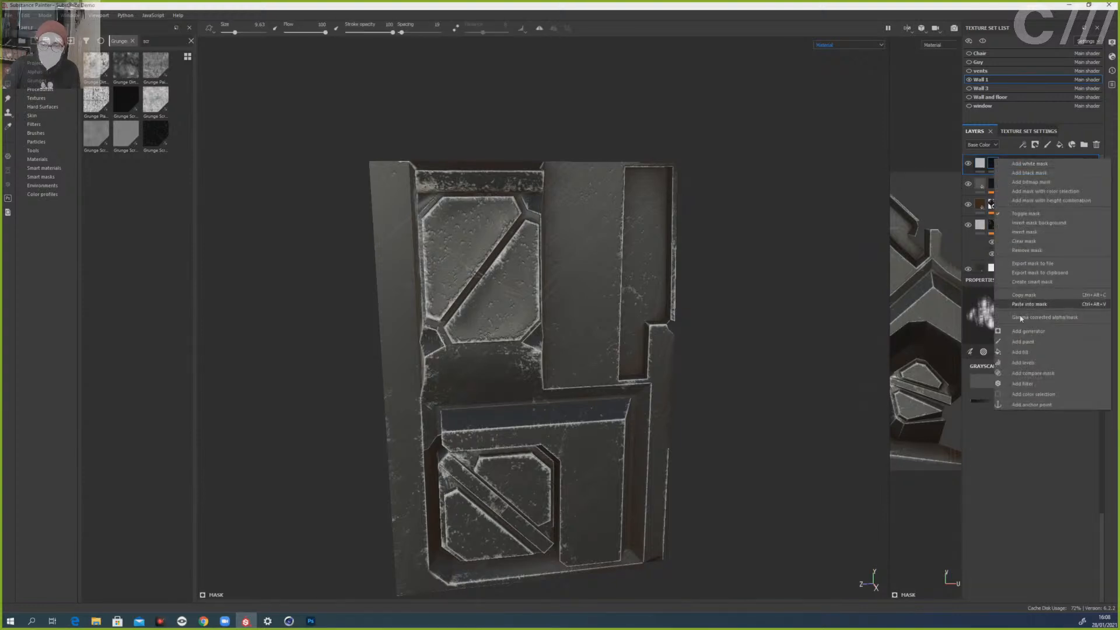
{"action": "left_click", "coordinate": [1020, 351]}
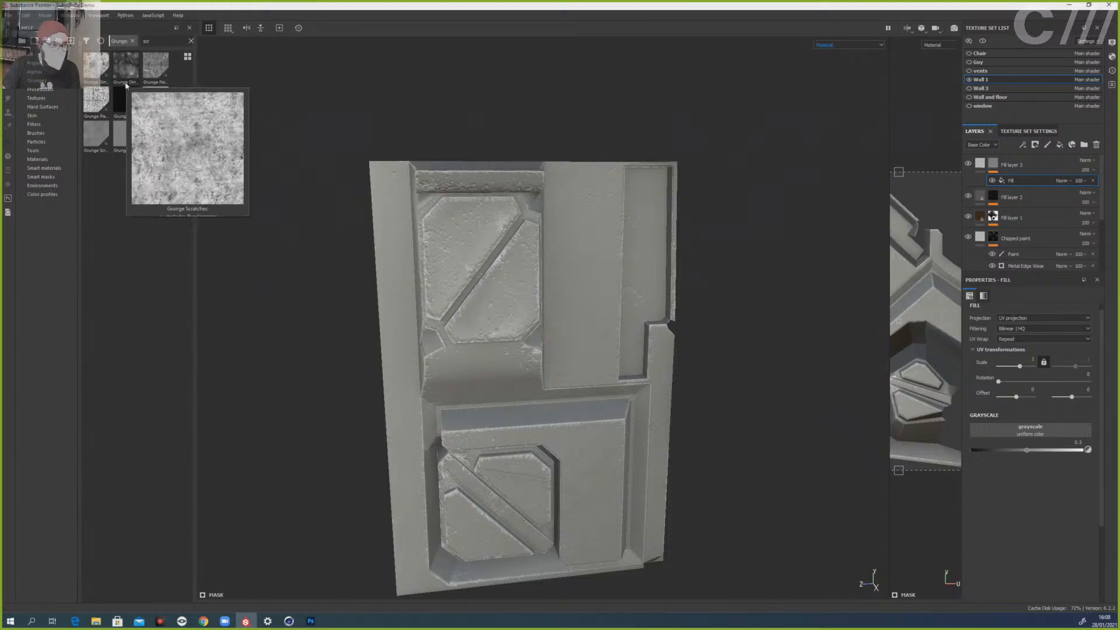
{"action": "left_click_drag", "start_coordinate": [148, 138], "coordinate": [1007, 432]}
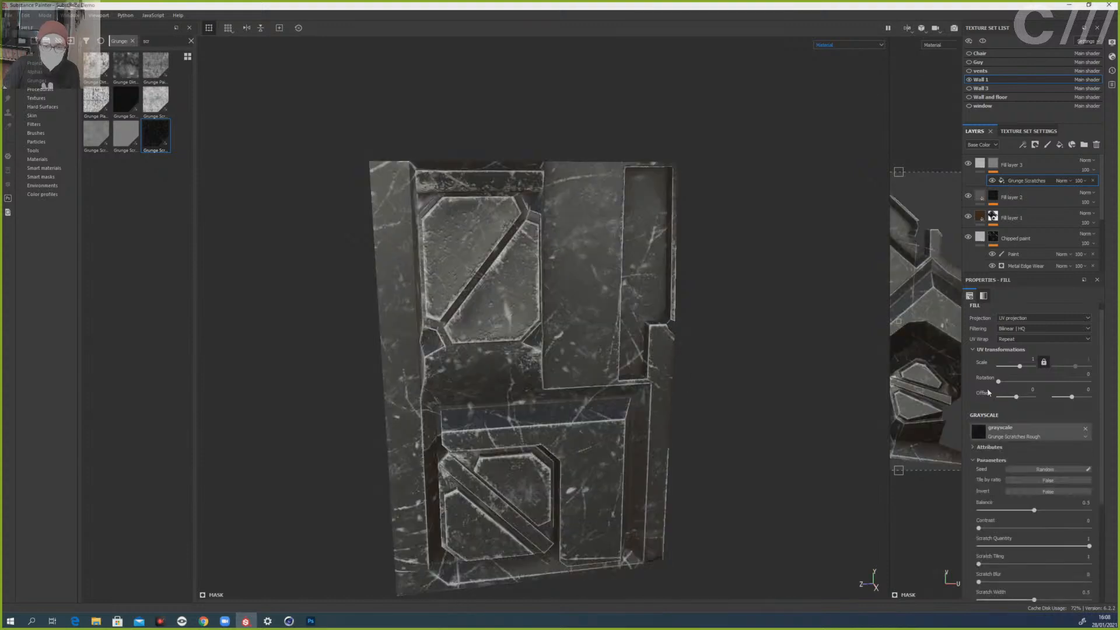
{"action": "left_click_drag", "start_coordinate": [1021, 367], "coordinate": [1022, 367]}
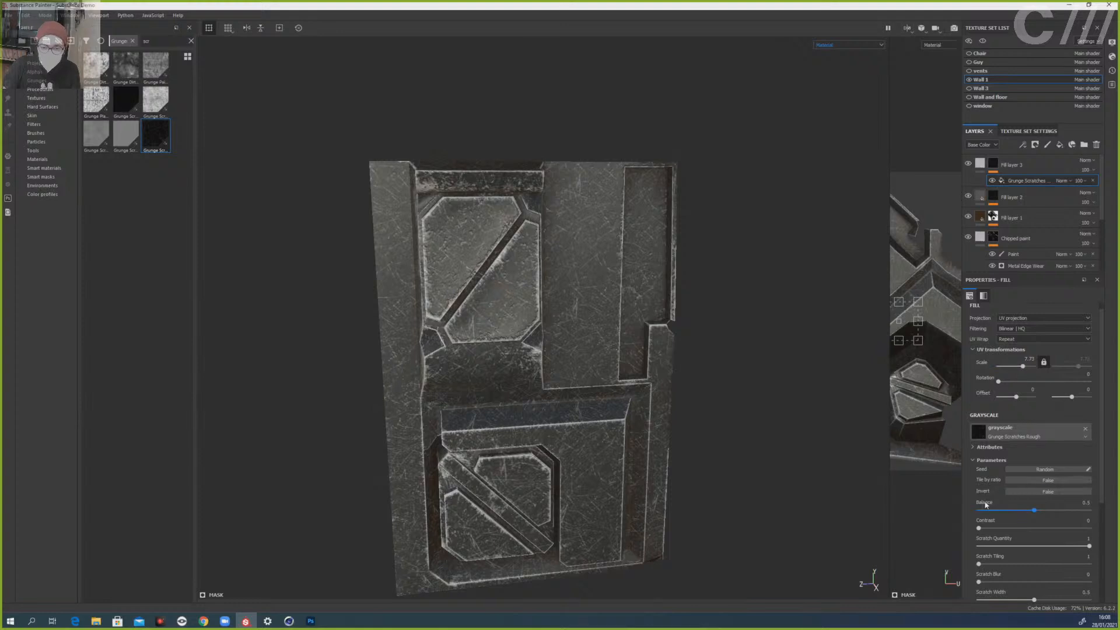
- Set the scratches' balance to 0.37, contrast to 0.25, quantity to 0.35, width to 0.6 and dirtiness to 0.52
{"action": "scroll", "coordinate": [974, 498], "scroll_direction": "down", "scroll_amount": 2}
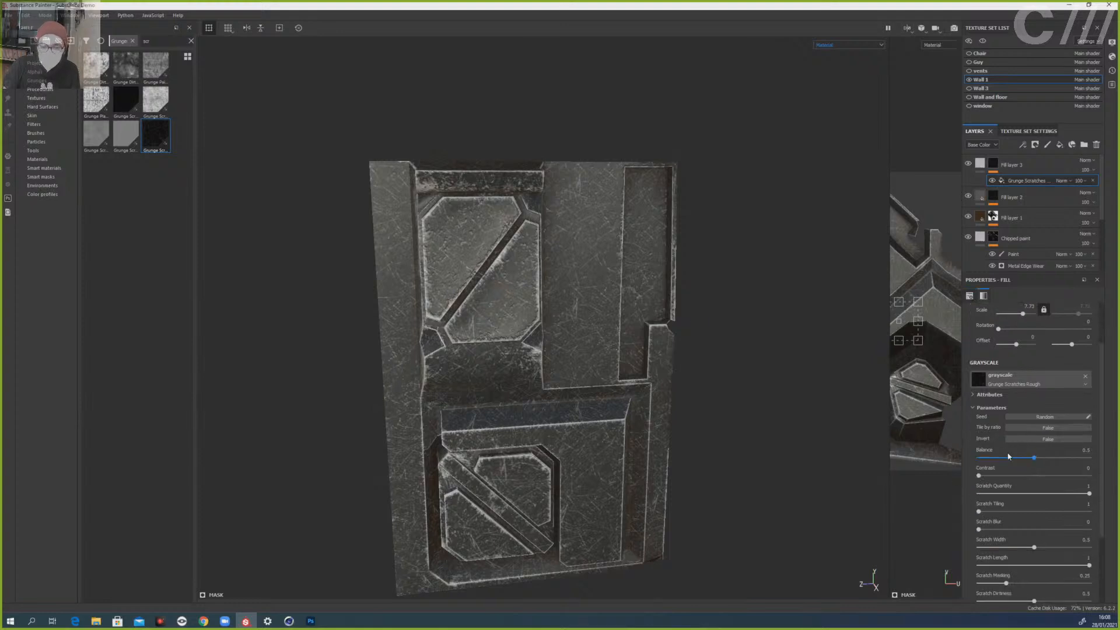
{"action": "left_click_drag", "start_coordinate": [1034, 459], "coordinate": [1017, 492]}
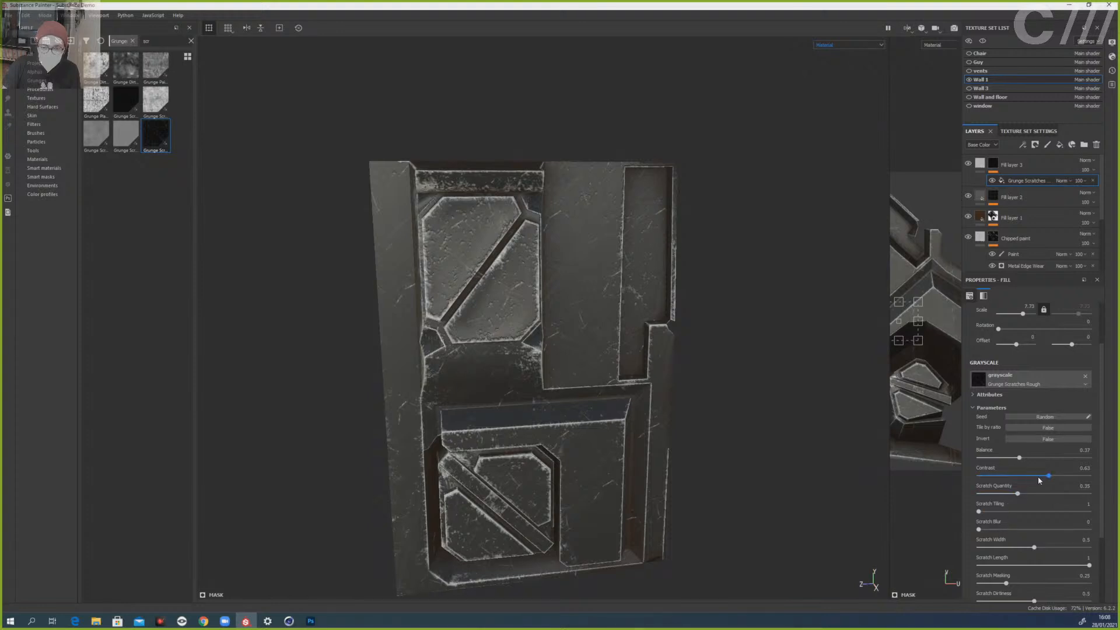
{"action": "left_click_drag", "start_coordinate": [1039, 480], "coordinate": [1006, 480]}
{"action": "mouse_move", "coordinate": [1037, 565]}
{"action": "left_mouse_down"}
{"action": "mouse_move", "coordinate": [982, 567]}
{"action": "mouse_move", "coordinate": [1086, 566]}
{"action": "mouse_move", "coordinate": [1046, 548]}
{"action": "left_mouse_up"}
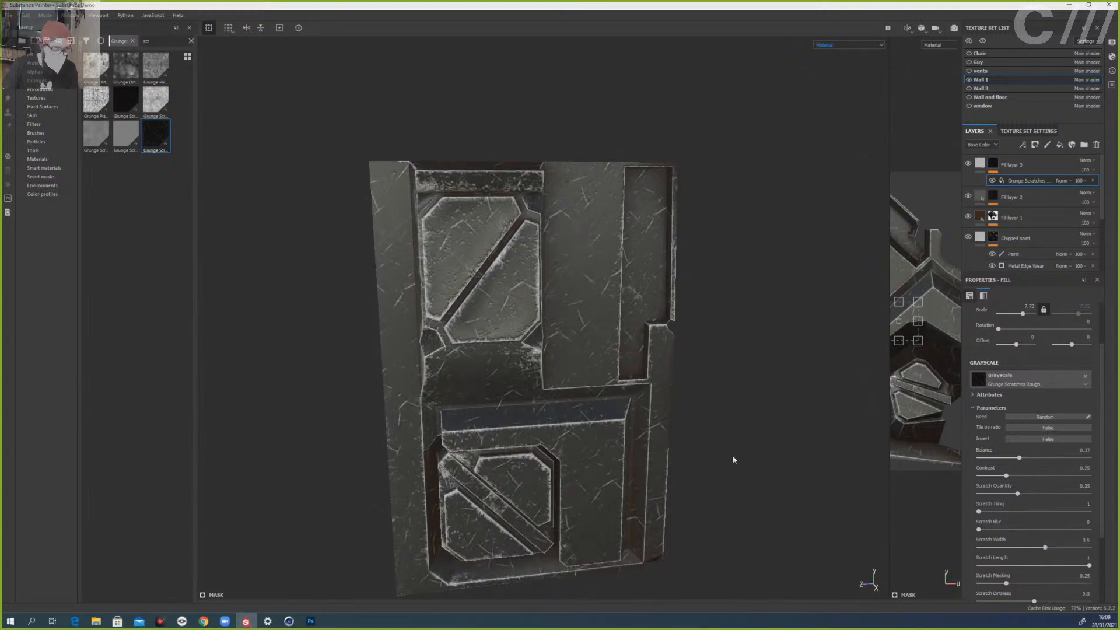
{"action": "left_click_drag", "start_coordinate": [732, 457], "coordinate": [732, 379], "text": "alt"}
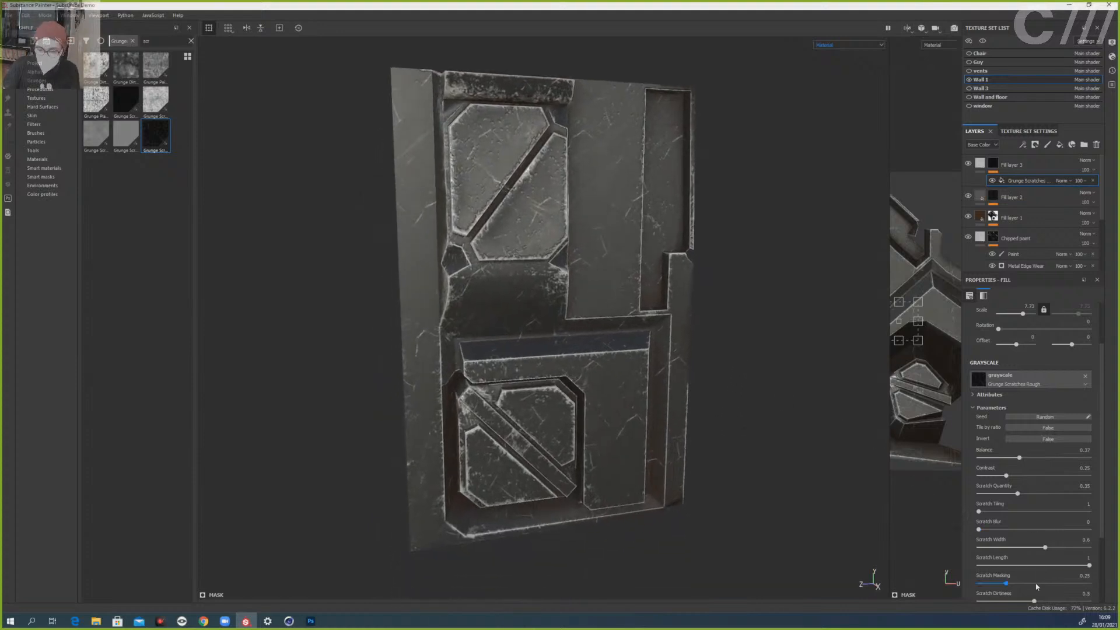
{"action": "mouse_move", "coordinate": [1033, 601]}
{"action": "left_mouse_down"}
{"action": "mouse_move", "coordinate": [1016, 602]}
{"action": "mouse_move", "coordinate": [1043, 602]}
{"action": "left_mouse_up"}
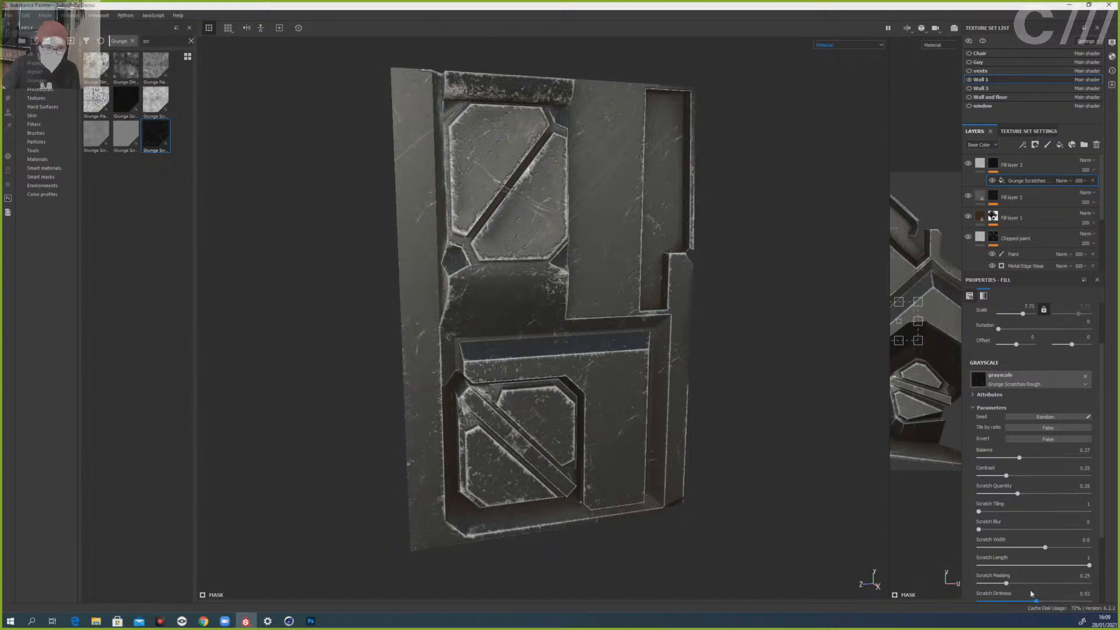
- Lower Fill layer 3's material height to a moderately negative value so the scratches cut into the wall
{"action": "left_click", "coordinate": [980, 165]}
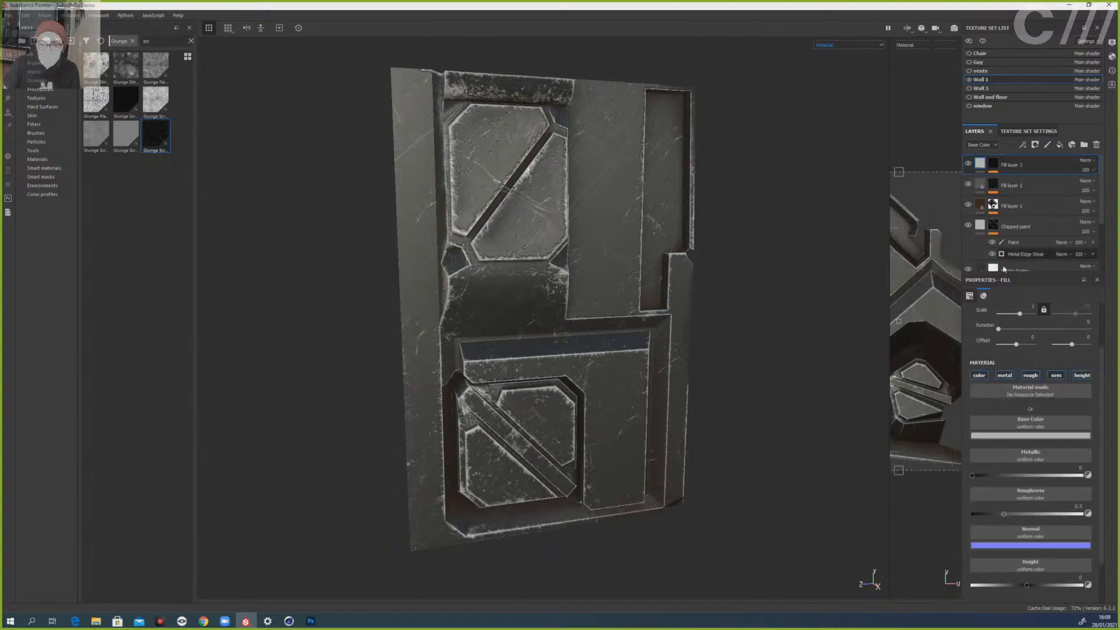
{"action": "scroll", "coordinate": [995, 528], "scroll_direction": "down", "scroll_amount": 2}
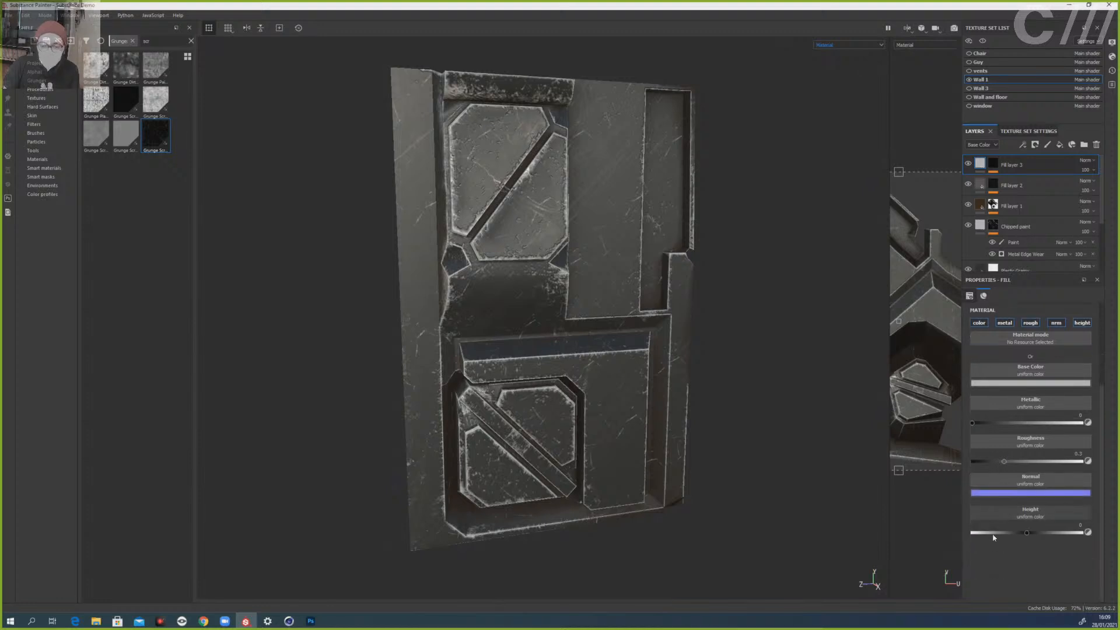
{"action": "left_click_drag", "start_coordinate": [1026, 532], "coordinate": [1011, 532]}
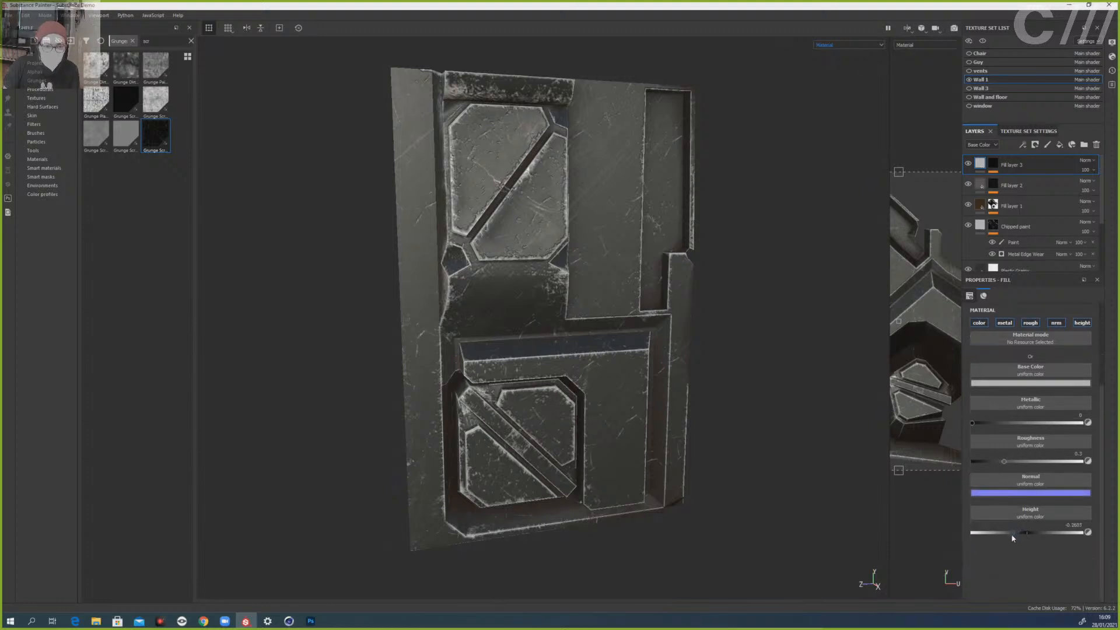
{"action": "scroll", "coordinate": [703, 418], "scroll_direction": "down", "scroll_amount": 1}
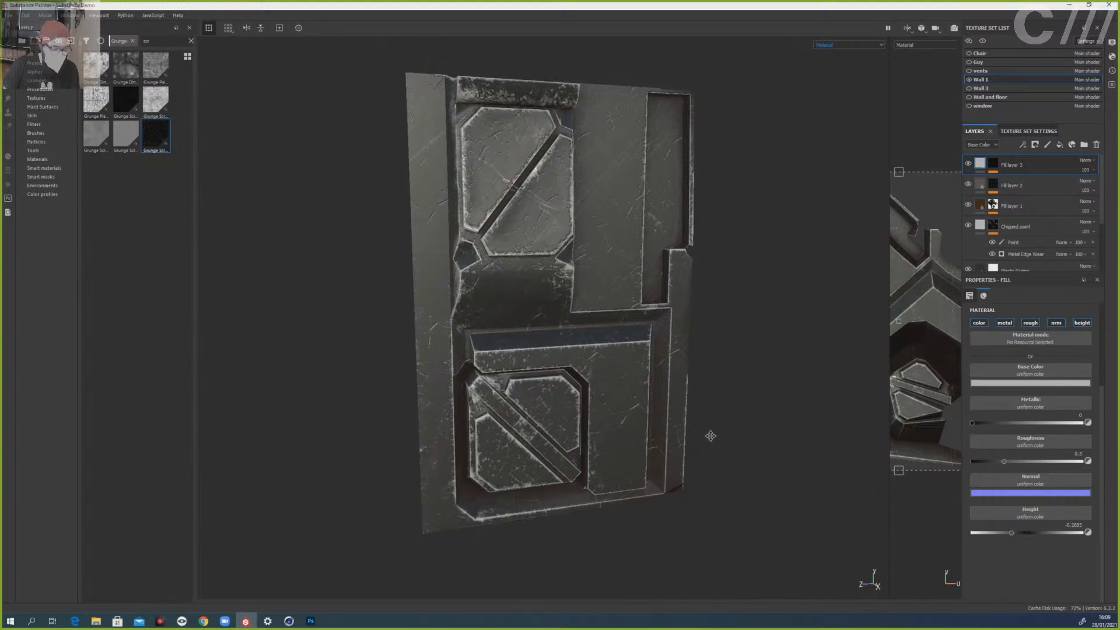
{"action": "scroll", "coordinate": [710, 439], "scroll_direction": "up", "scroll_amount": 1}
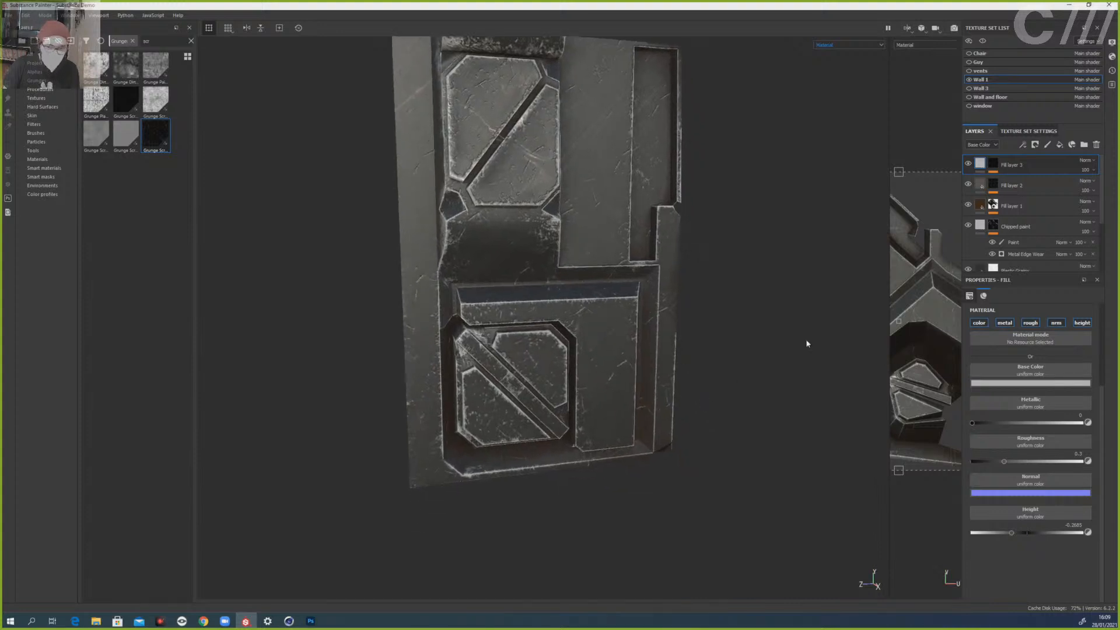
- Add a paint layer above Fill layer 3, search the brush library for "scr" and choose the Scratches 2 brush
{"action": "left_click", "coordinate": [1050, 146]}
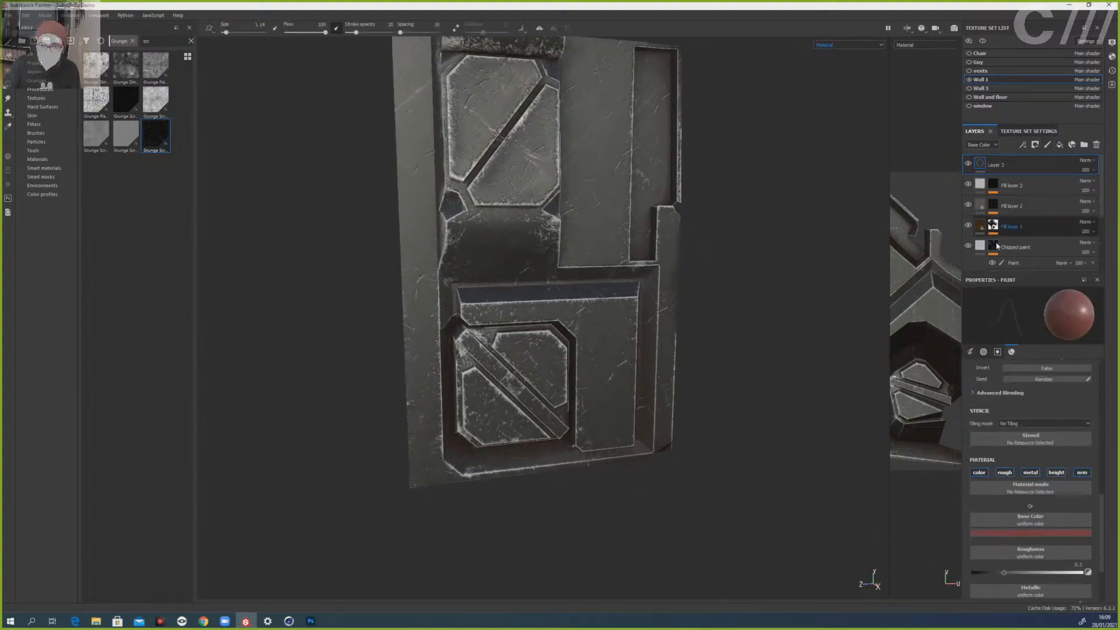
{"action": "left_click", "coordinate": [58, 133]}
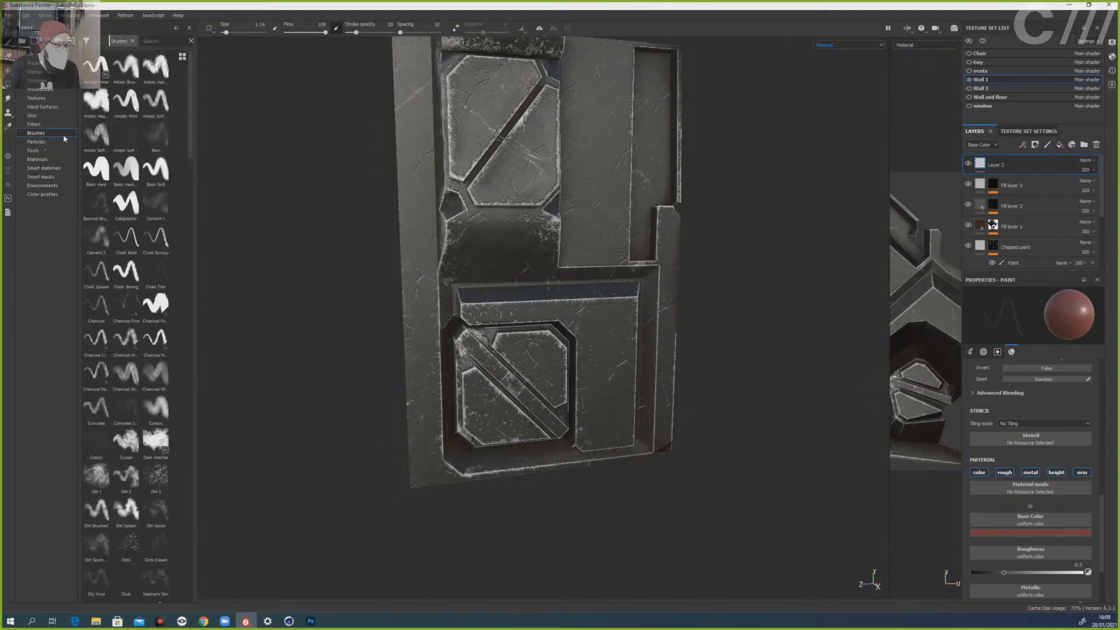
{"action": "left_click", "coordinate": [159, 42]}
{"action": "type", "text": "scr"}
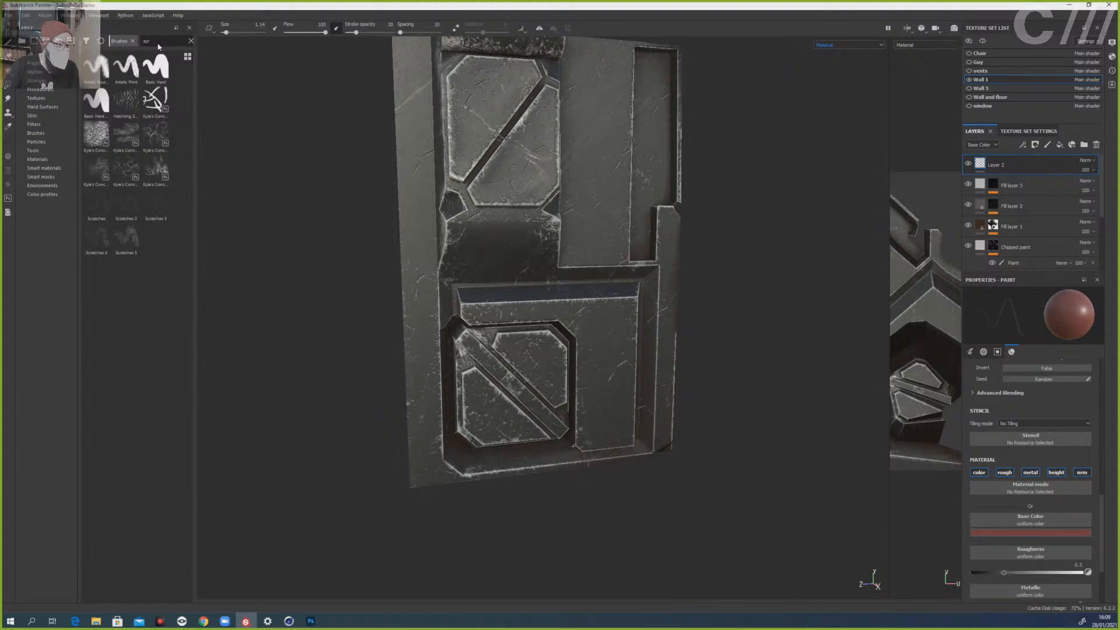
{"action": "left_click", "coordinate": [155, 134]}
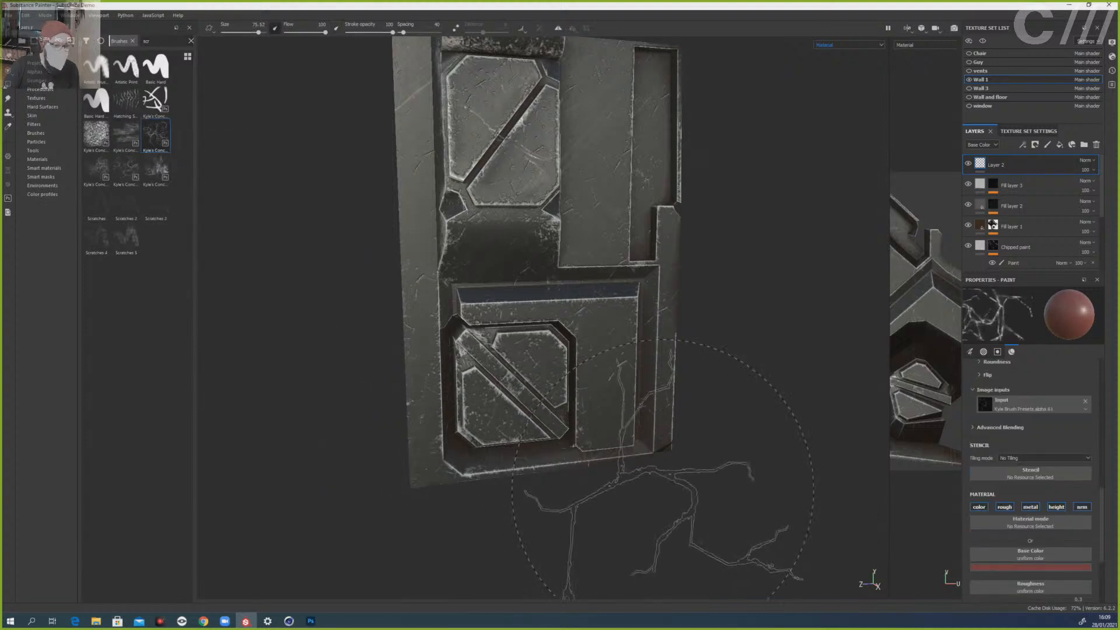
{"action": "mouse_move", "coordinate": [605, 437]}
{"action": "right_mouse_down", "text": "ctrl"}
{"action": "mouse_move", "coordinate": [558, 437]}
{"action": "mouse_move", "coordinate": [662, 433]}
{"action": "mouse_move", "coordinate": [645, 427]}
{"action": "right_mouse_up", "text": "ctrl"}
{"action": "left_click", "coordinate": [124, 205]}
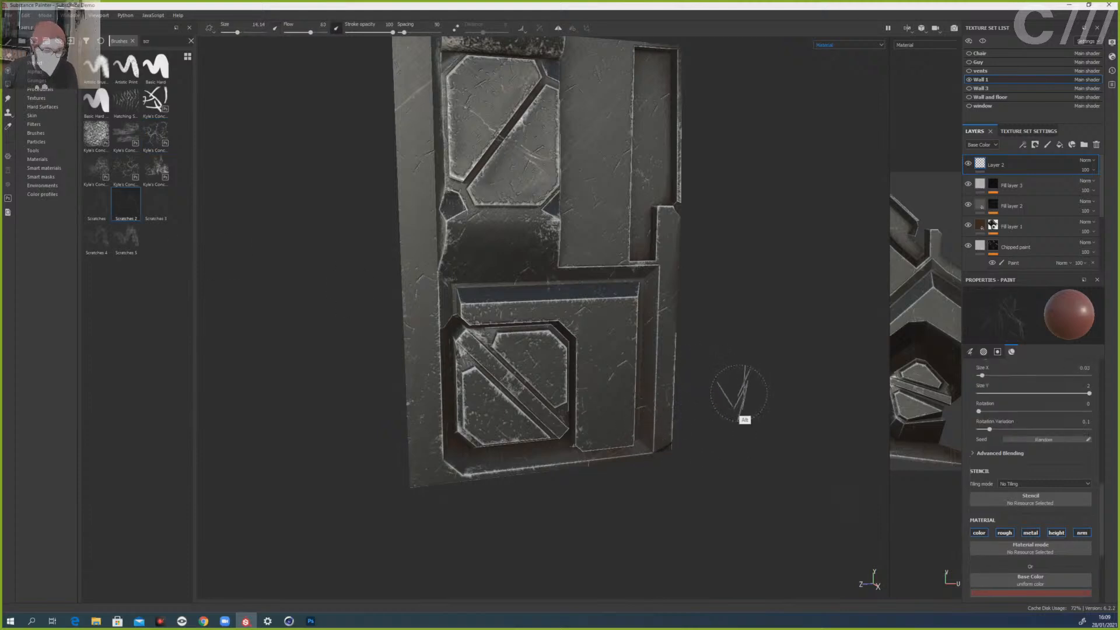
{"action": "left_click_drag", "start_coordinate": [742, 400], "coordinate": [695, 426], "text": "alt"}
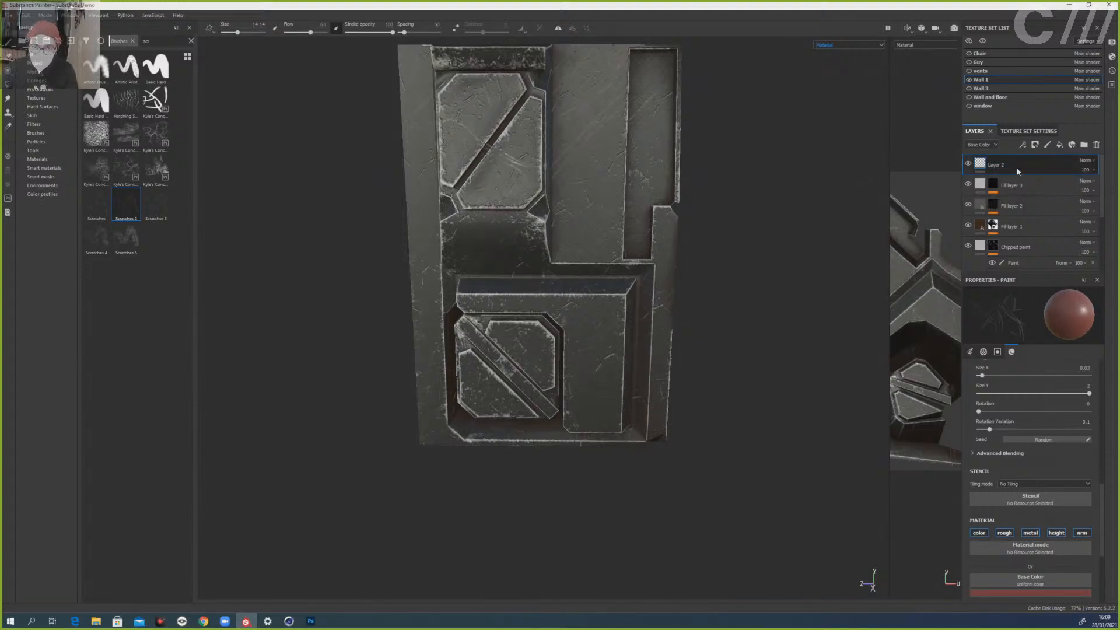
- Set the scratch brush's base colour to a pale pinkish grey and its height to about -0.13
{"action": "left_click", "coordinate": [1048, 592]}
{"action": "left_click", "coordinate": [1005, 517]}
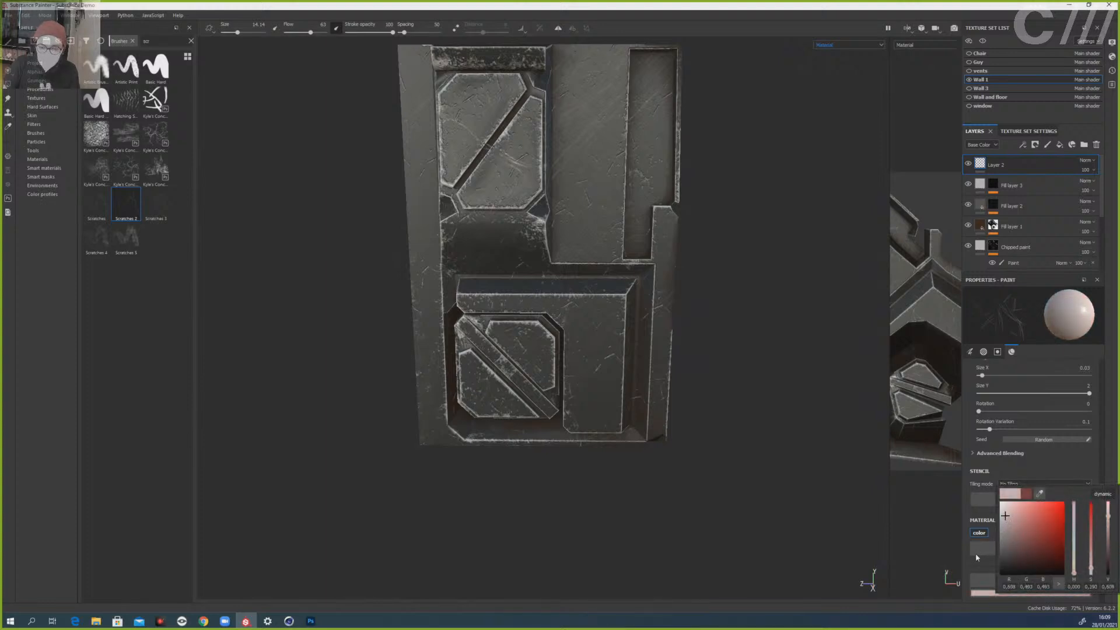
{"action": "left_click", "coordinate": [975, 552]}
{"action": "scroll", "coordinate": [1018, 532], "scroll_direction": "down", "scroll_amount": 5}
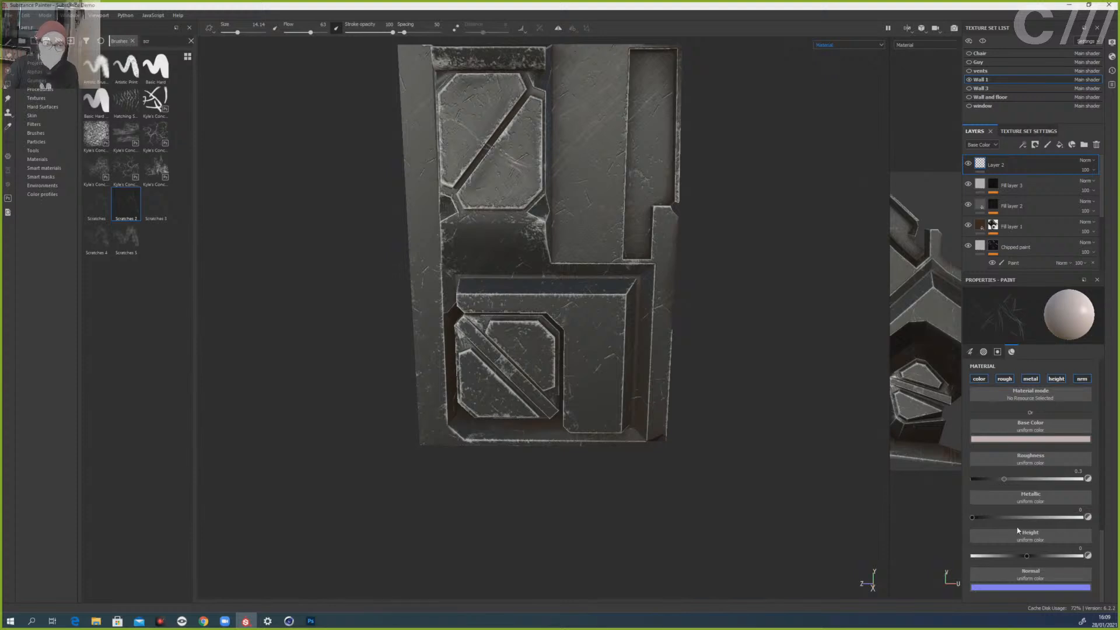
{"action": "left_click_drag", "start_coordinate": [1024, 555], "coordinate": [1021, 557]}
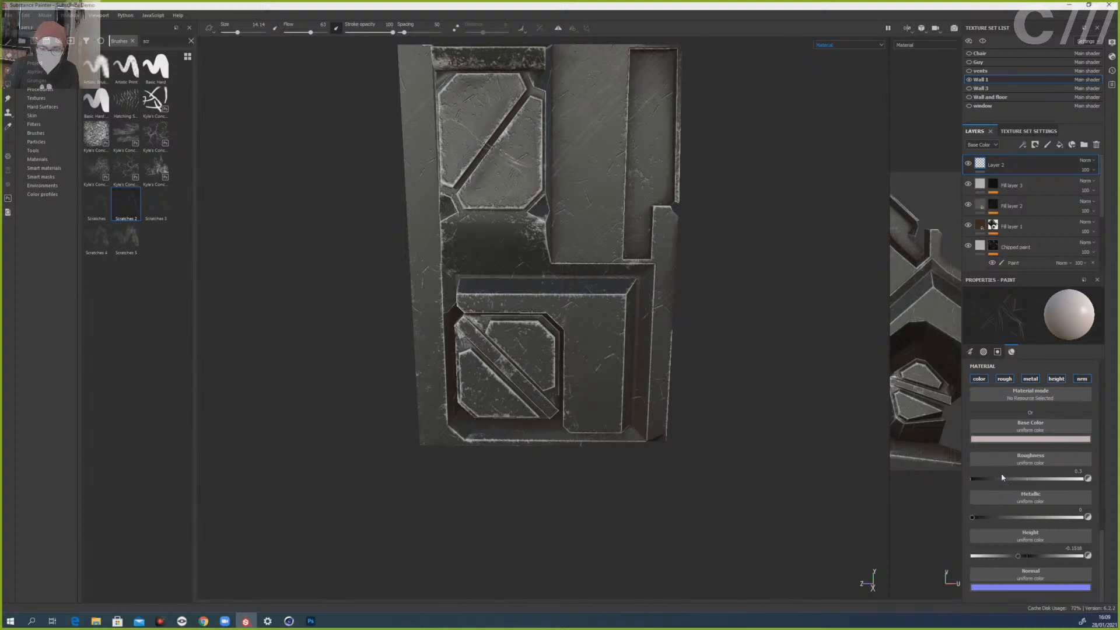
- Set the scratch brush's metallic to about 0.88 and height to about -0.38, and paint scratches on Wall 1's lower flat panel
{"action": "left_click", "coordinate": [1062, 518]}
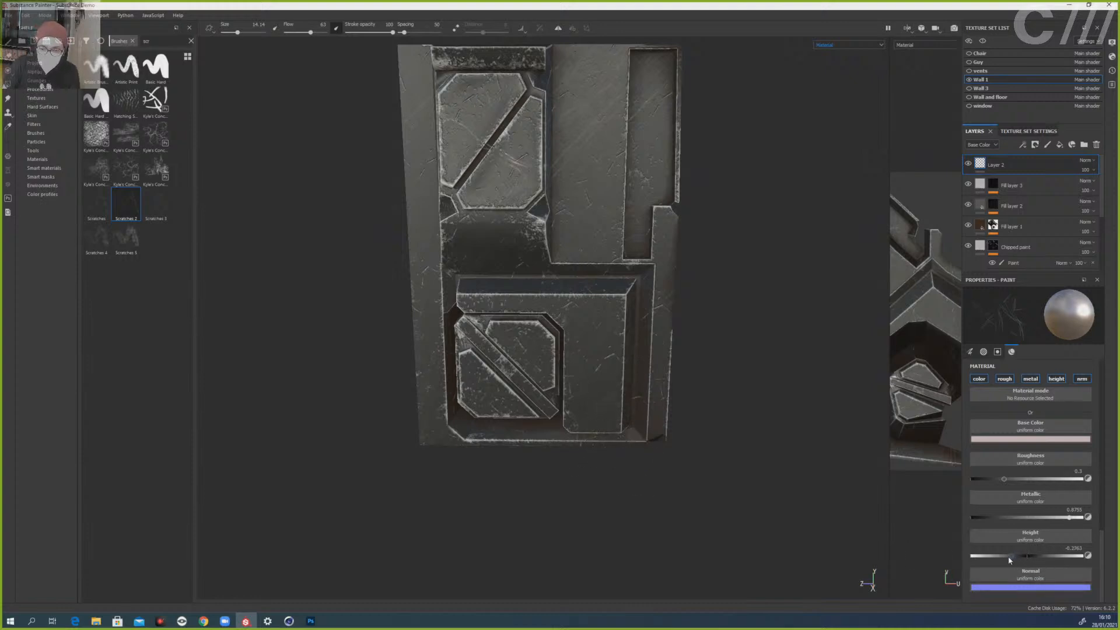
{"action": "left_click_drag", "start_coordinate": [1009, 557], "coordinate": [1005, 557]}
{"action": "key", "text": "bracketright"}
{"action": "left_click_drag", "start_coordinate": [602, 359], "coordinate": [591, 392]}
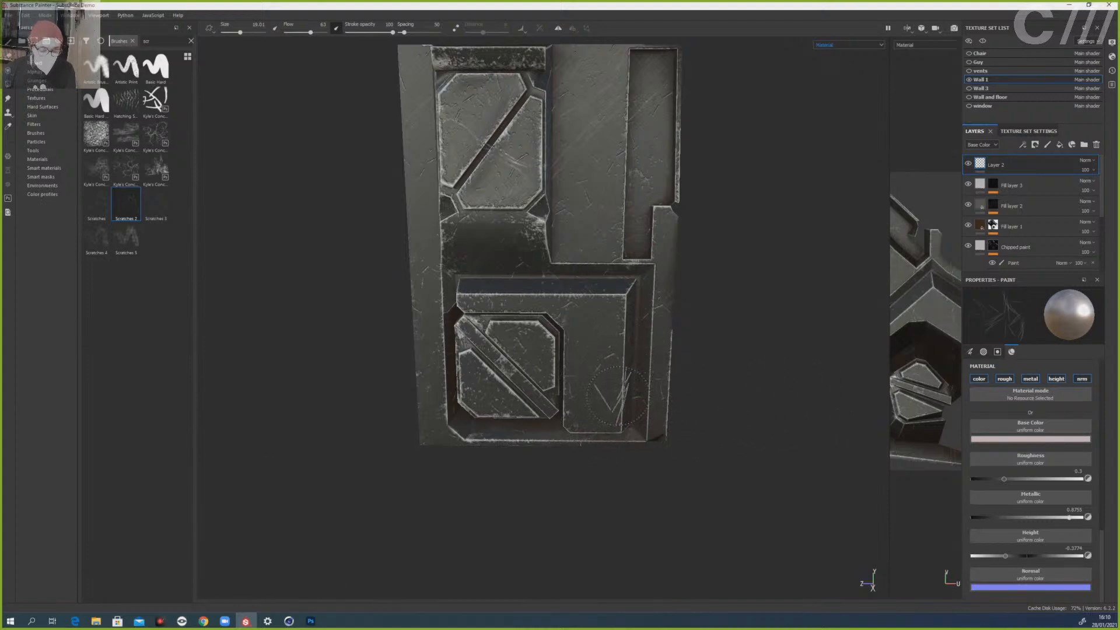
{"action": "key", "text": "bracketleft"}
{"action": "key", "text": "bracketleft"}
{"action": "left_click", "coordinate": [612, 398]}
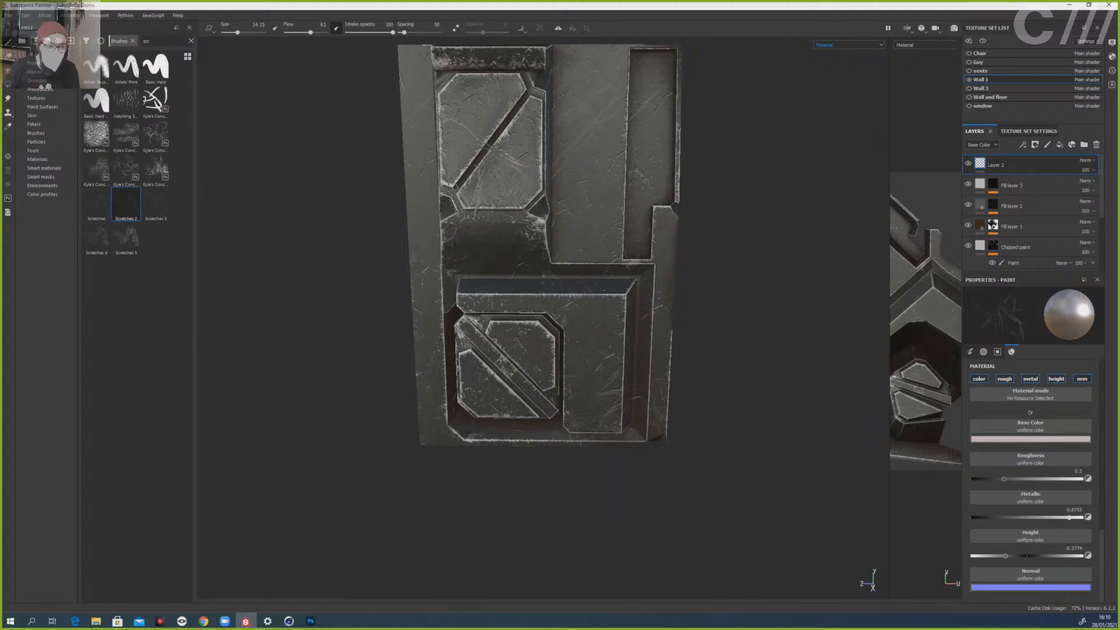
- Examine the painted scratches and surface wear on Wall 1 from several angles
{"action": "scroll", "coordinate": [534, 96], "scroll_direction": "down", "scroll_amount": 1}
{"action": "mouse_move", "coordinate": [533, 96]}
{"action": "left_mouse_down", "text": "alt"}
{"action": "mouse_move", "coordinate": [574, 193]}
{"action": "mouse_move", "coordinate": [583, 254]}
{"action": "left_mouse_up", "text": "alt"}
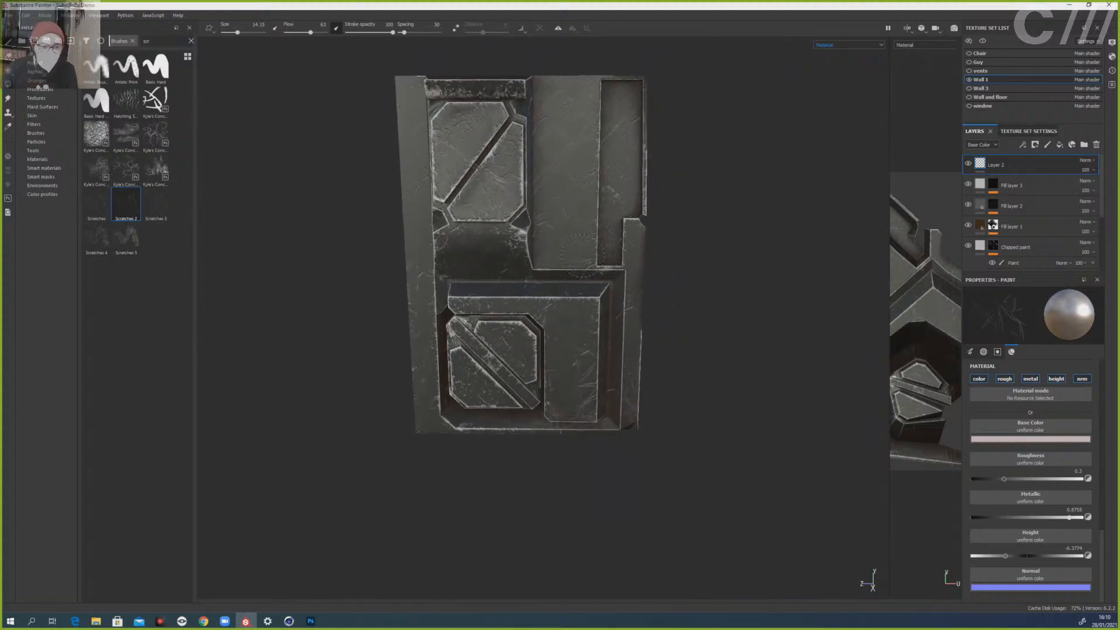
{"action": "scroll", "coordinate": [466, 390], "scroll_direction": "down", "scroll_amount": 1}
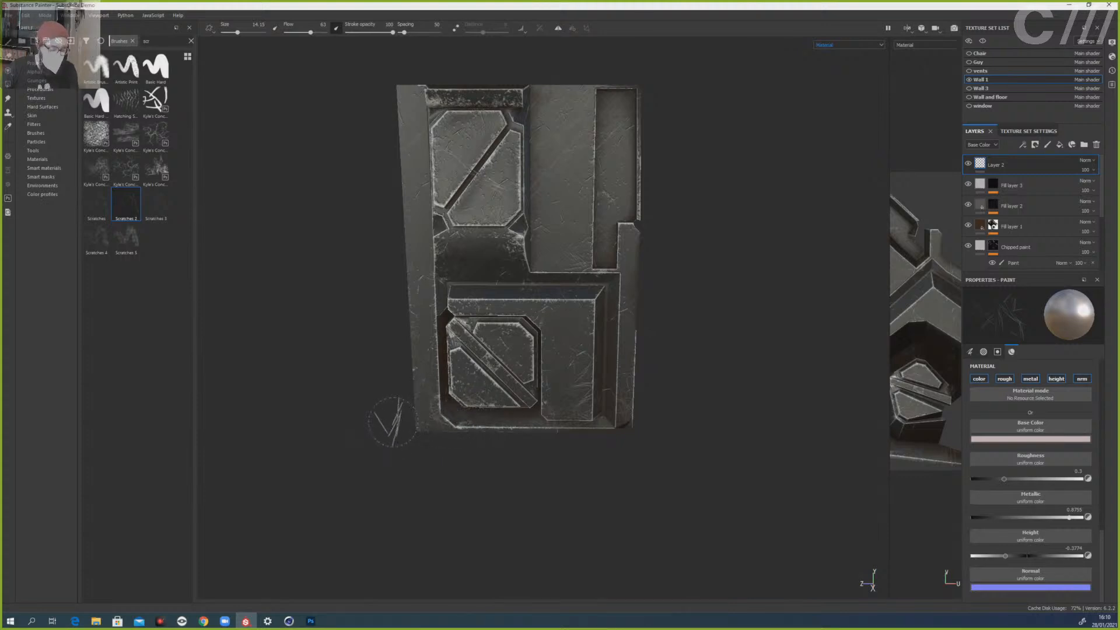
{"action": "mouse_move", "coordinate": [293, 385]}
{"action": "left_mouse_down", "text": "alt"}
{"action": "mouse_move", "coordinate": [400, 405]}
{"action": "mouse_move", "coordinate": [388, 400]}
{"action": "left_mouse_up", "text": "alt"}
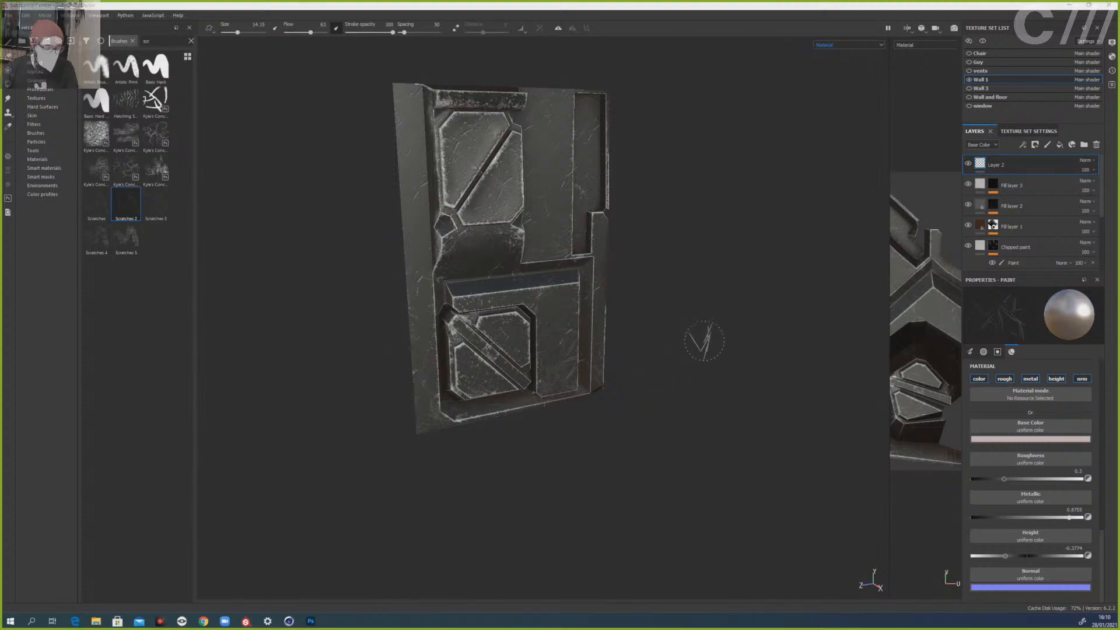
{"action": "left_click_drag", "start_coordinate": [670, 345], "coordinate": [671, 361], "text": "alt"}
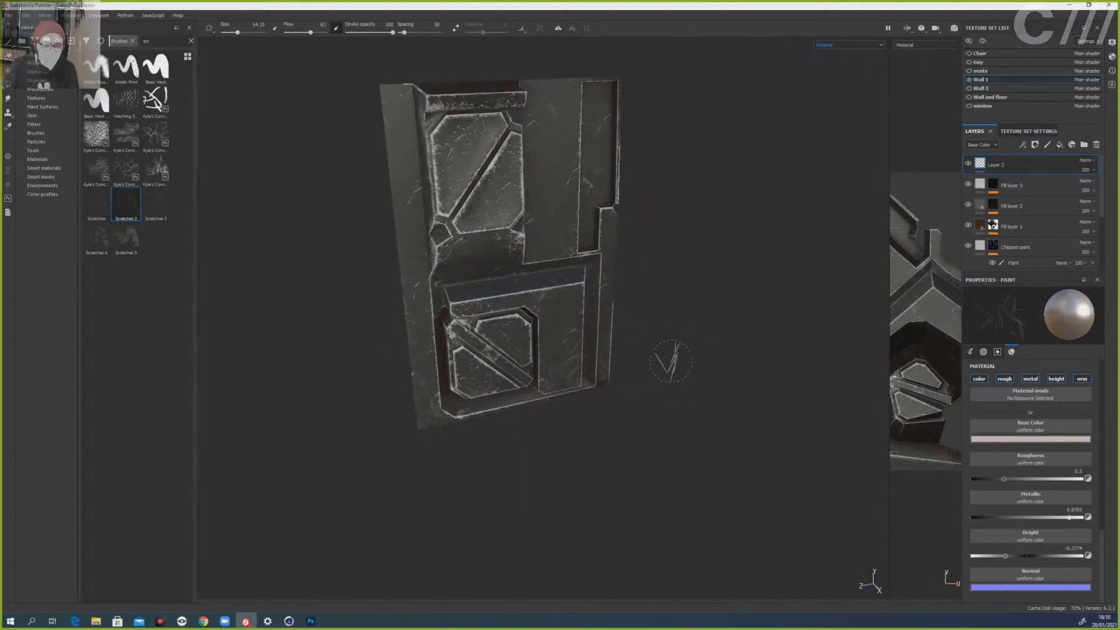
{"action": "scroll", "coordinate": [660, 360], "scroll_direction": "down", "scroll_amount": 1}
{"action": "scroll", "coordinate": [660, 360], "scroll_direction": "up", "scroll_amount": 2}
{"action": "left_click_drag", "start_coordinate": [665, 283], "coordinate": [721, 321], "text": "alt"}
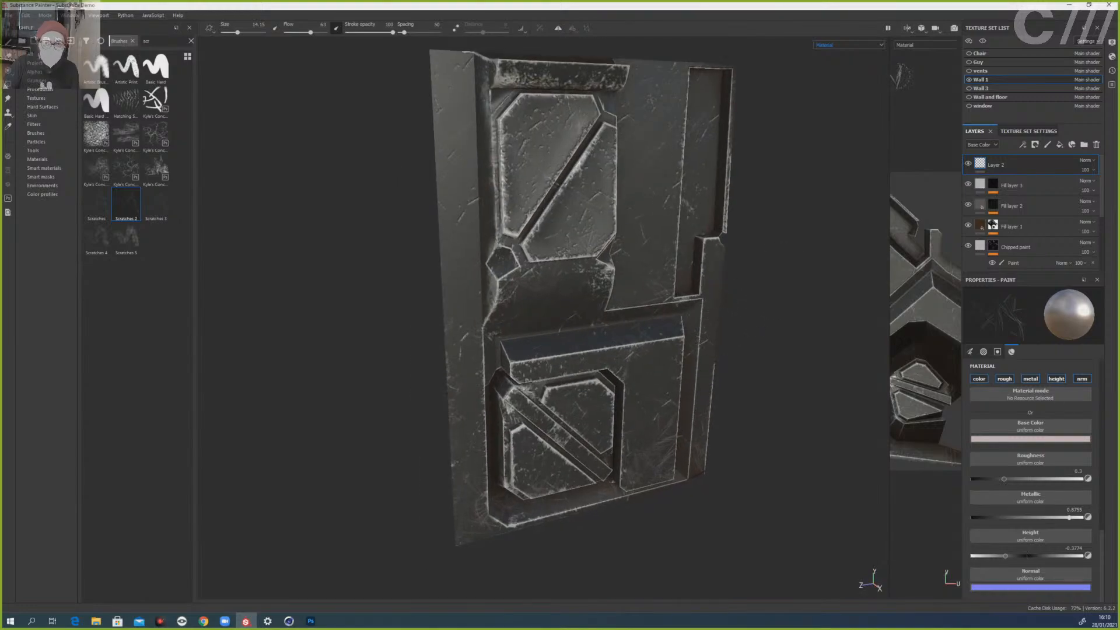
- Preview the scene in Iray with Wall 1 and the seated character in view, and rotate the environment lighting
{"action": "key", "text": "F10"}
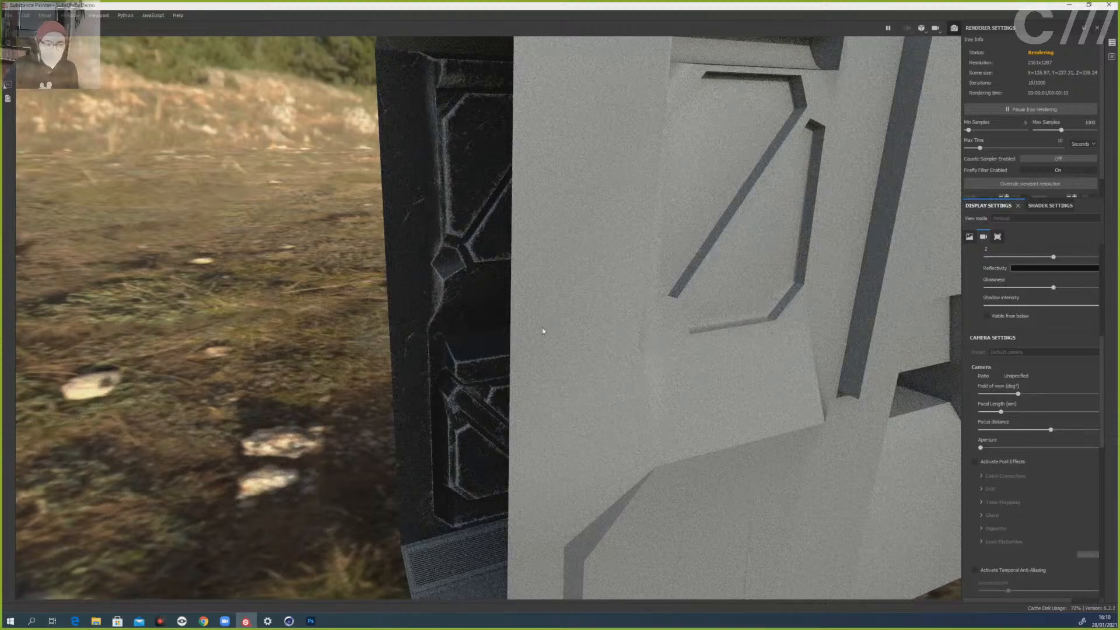
{"action": "left_click_drag", "start_coordinate": [570, 322], "coordinate": [643, 332], "text": "alt"}
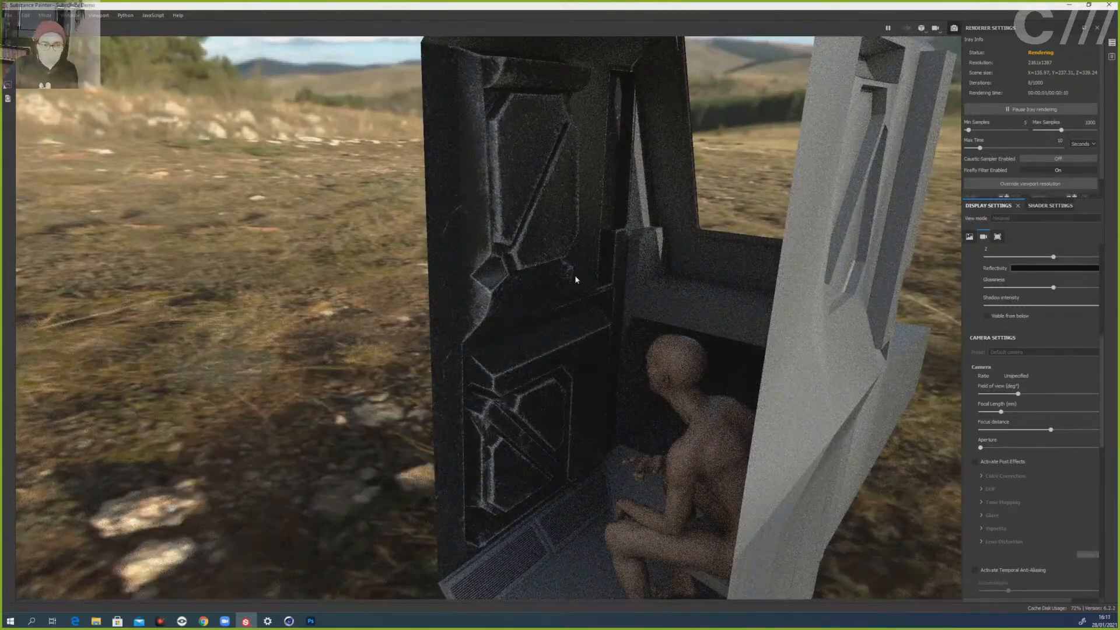
{"action": "right_click_drag", "start_coordinate": [572, 285], "coordinate": [611, 288], "text": "shift"}
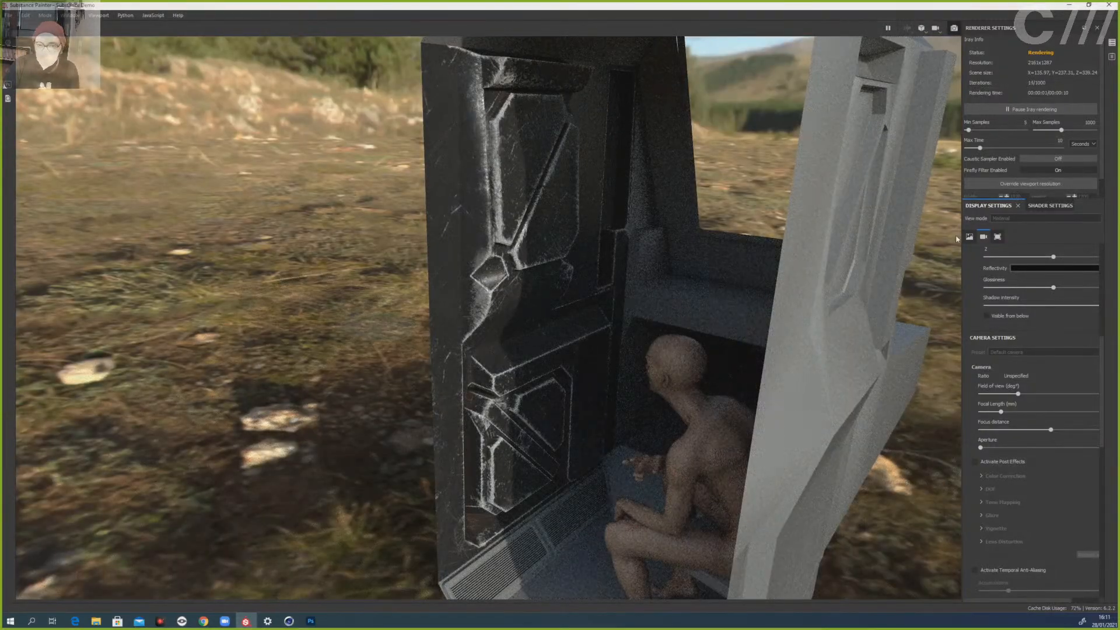
- Change the environment map to Over Clouds, rotate its lighting, and return from the Iray render to painting
{"action": "scroll", "coordinate": [990, 275], "scroll_direction": "up", "scroll_amount": 8}
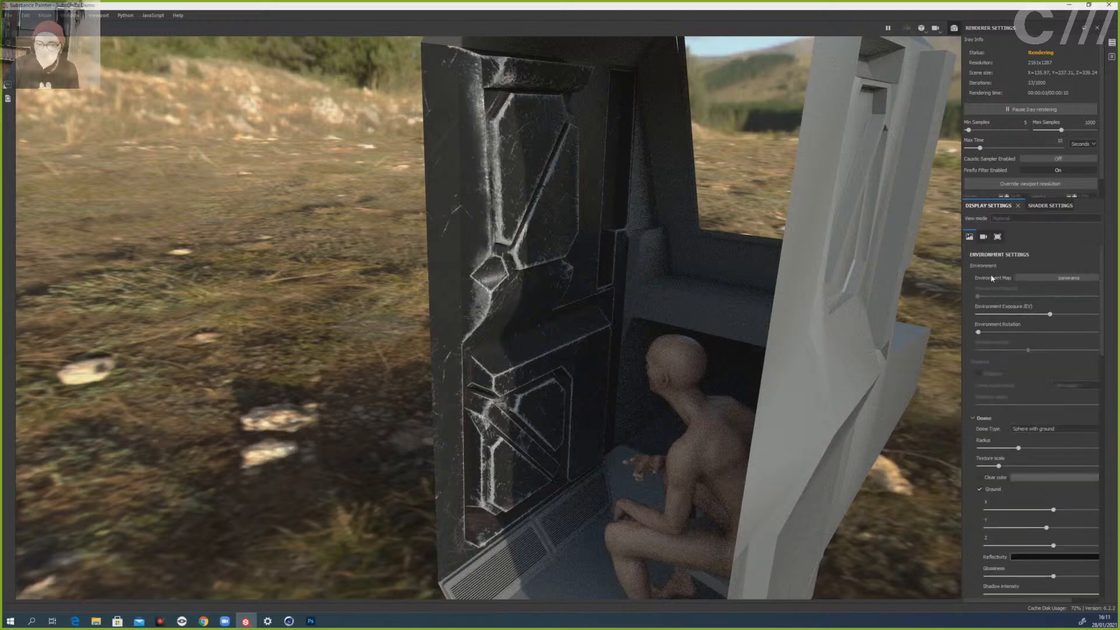
{"action": "left_click", "coordinate": [1027, 279]}
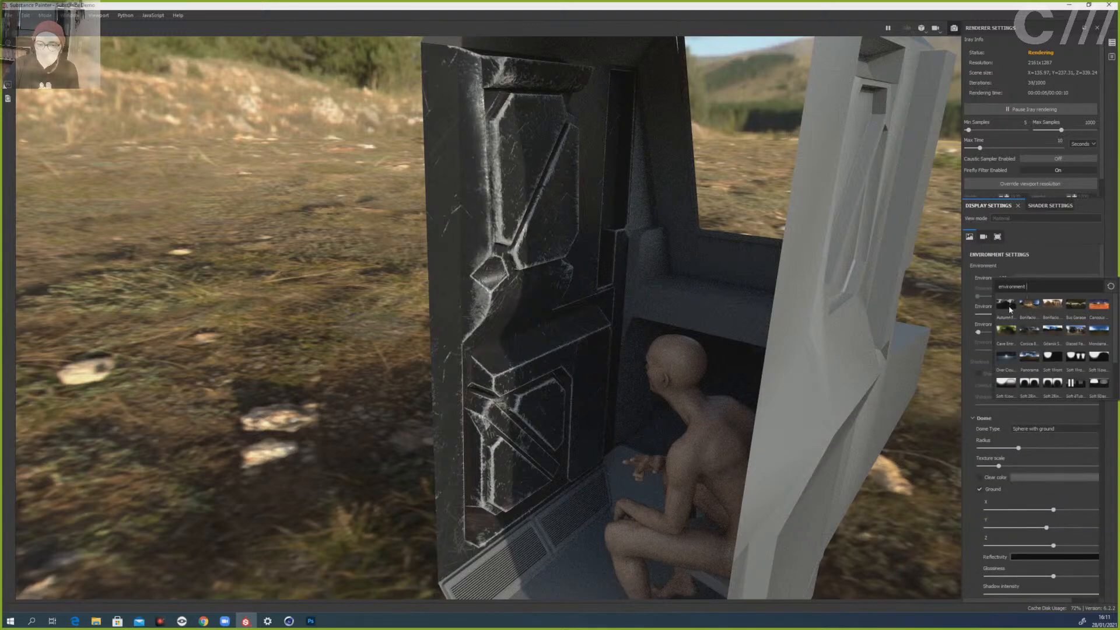
{"action": "left_click", "coordinate": [1009, 359]}
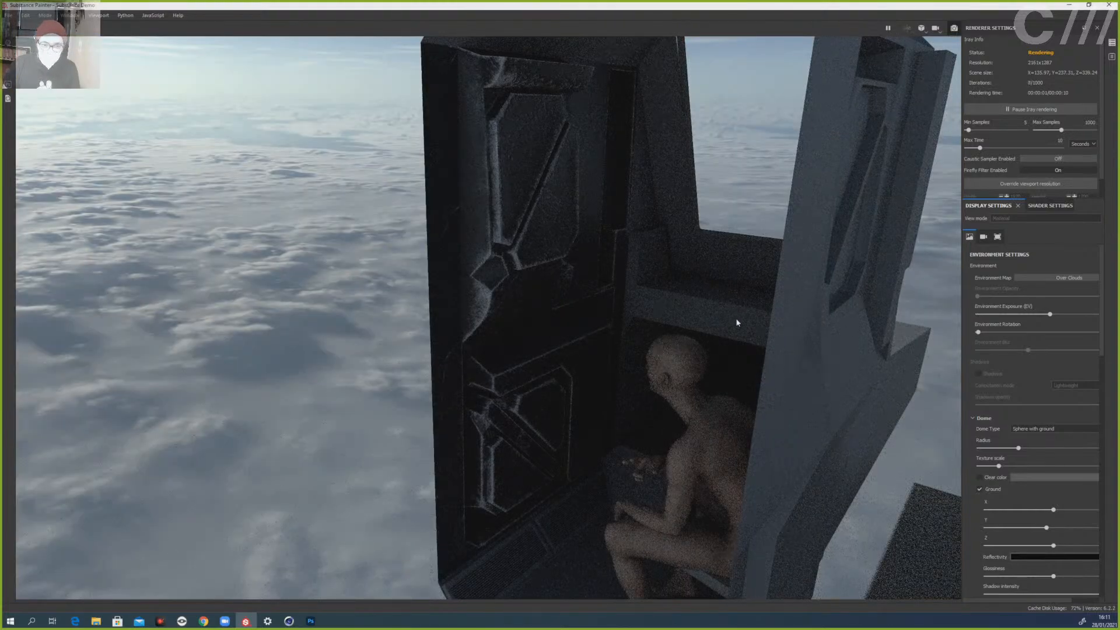
{"action": "right_click_drag", "start_coordinate": [720, 309], "coordinate": [695, 310], "text": "shift"}
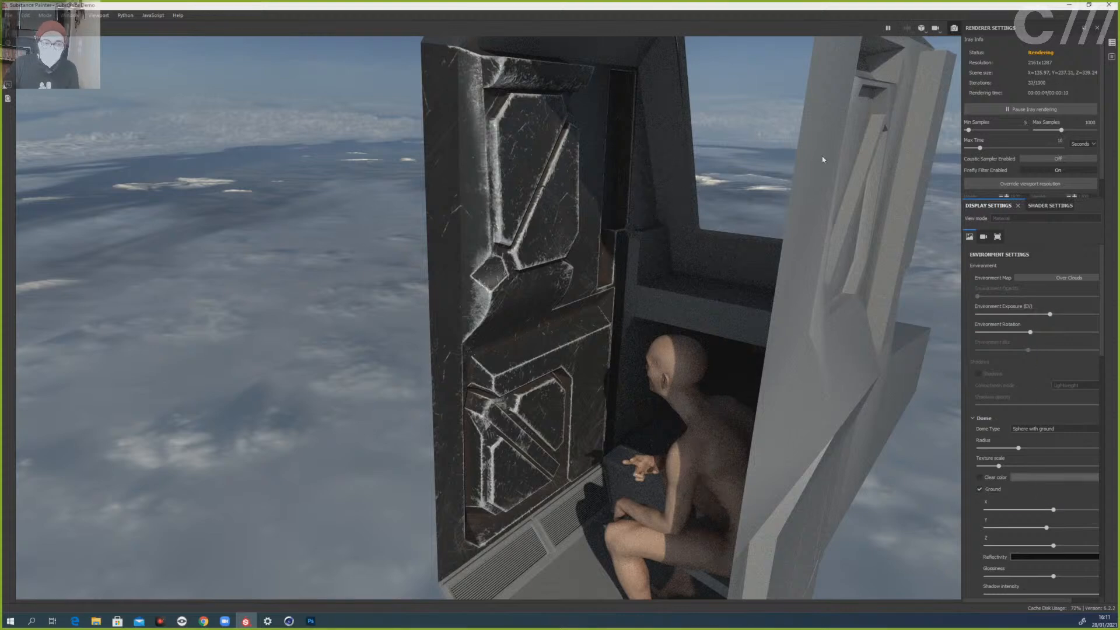
{"action": "left_click", "coordinate": [953, 28]}
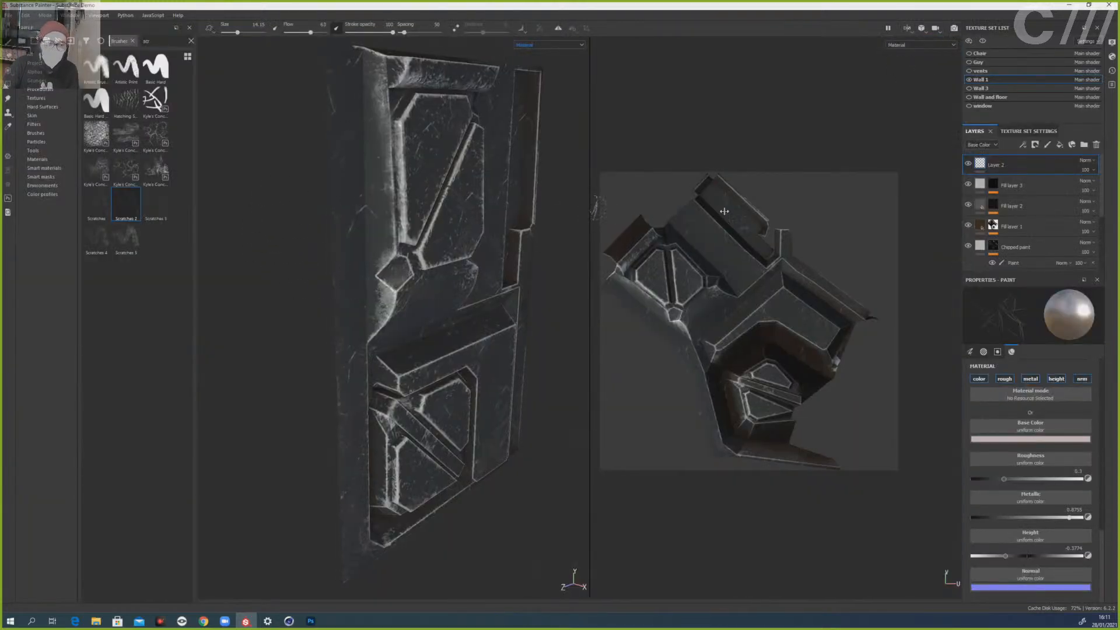
- Show only the 3D view and make the Wall 3 texture set visible alongside Wall 1
{"action": "key", "text": "F2"}
{"action": "left_click", "coordinate": [969, 88]}
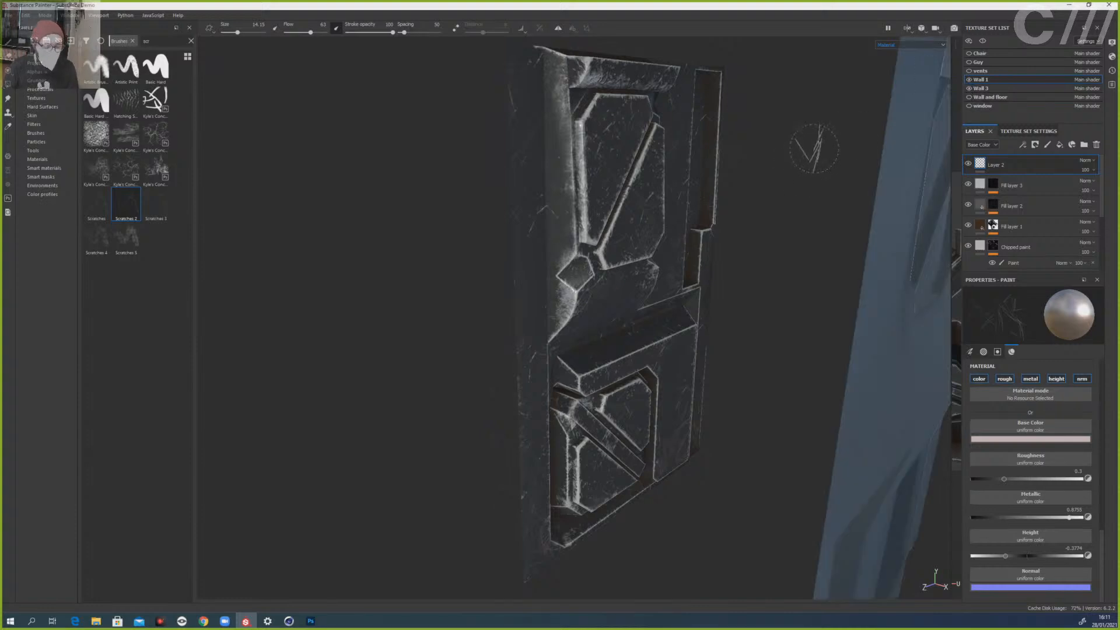
{"action": "scroll", "coordinate": [770, 234], "scroll_direction": "up", "scroll_amount": 1}
{"action": "scroll", "coordinate": [770, 234], "scroll_direction": "down", "scroll_amount": 4}
{"action": "left_click_drag", "start_coordinate": [771, 236], "coordinate": [831, 238], "text": "alt"}
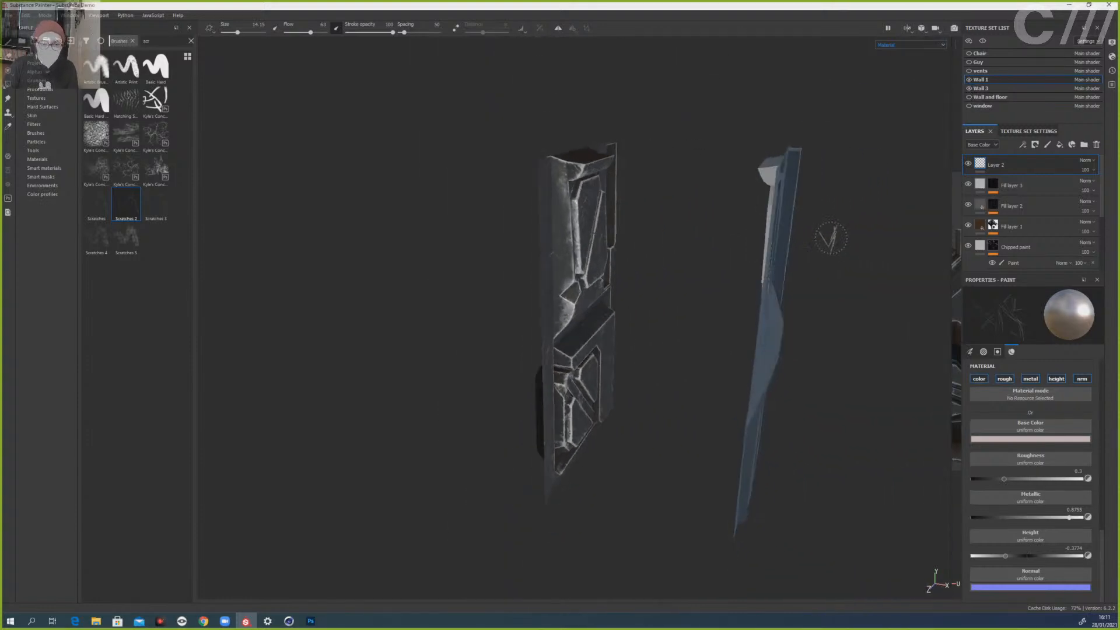
- Group all of Wall 1's layers into a folder and name it "My Amazing Wall Texture"
{"action": "scroll", "coordinate": [1007, 220], "scroll_direction": "down", "scroll_amount": 5}
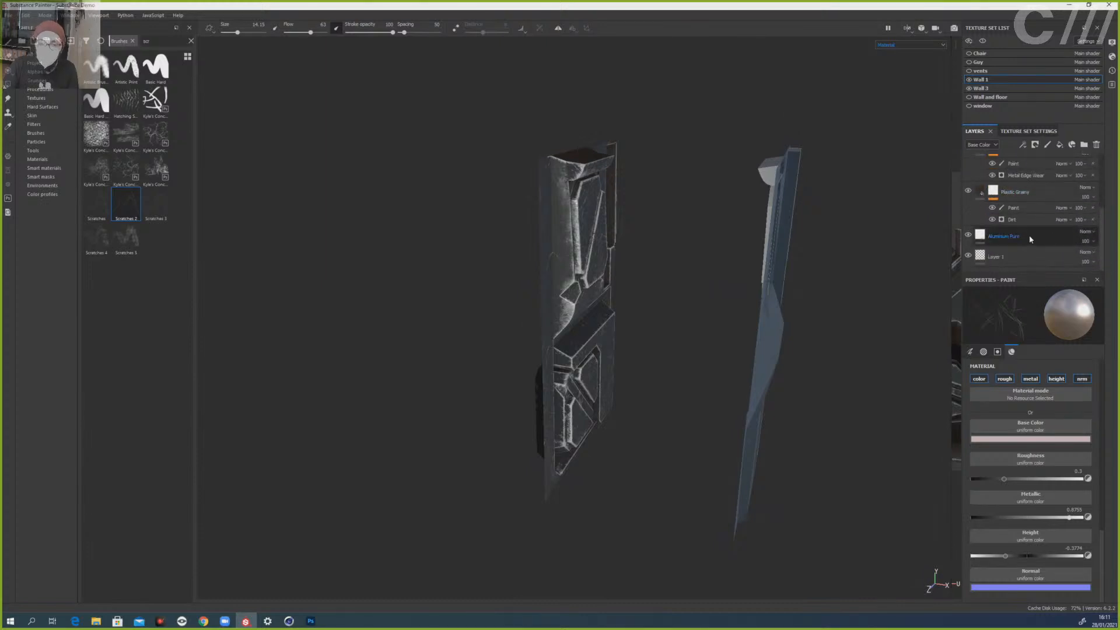
{"action": "left_click", "coordinate": [1026, 253], "text": "shift"}
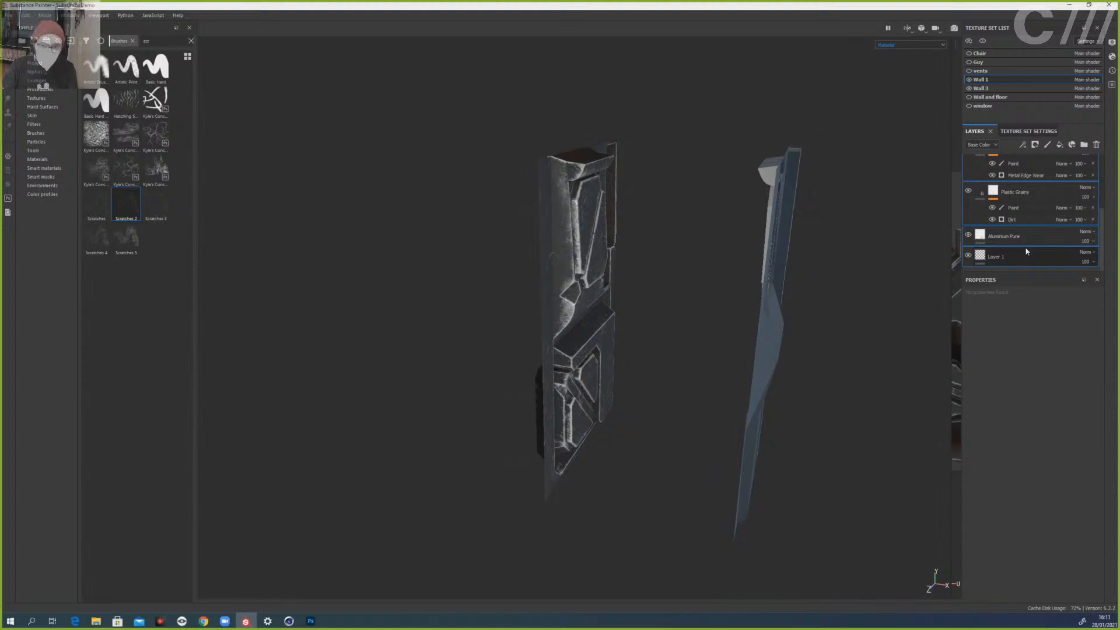
{"action": "key", "text": "ctrl+g"}
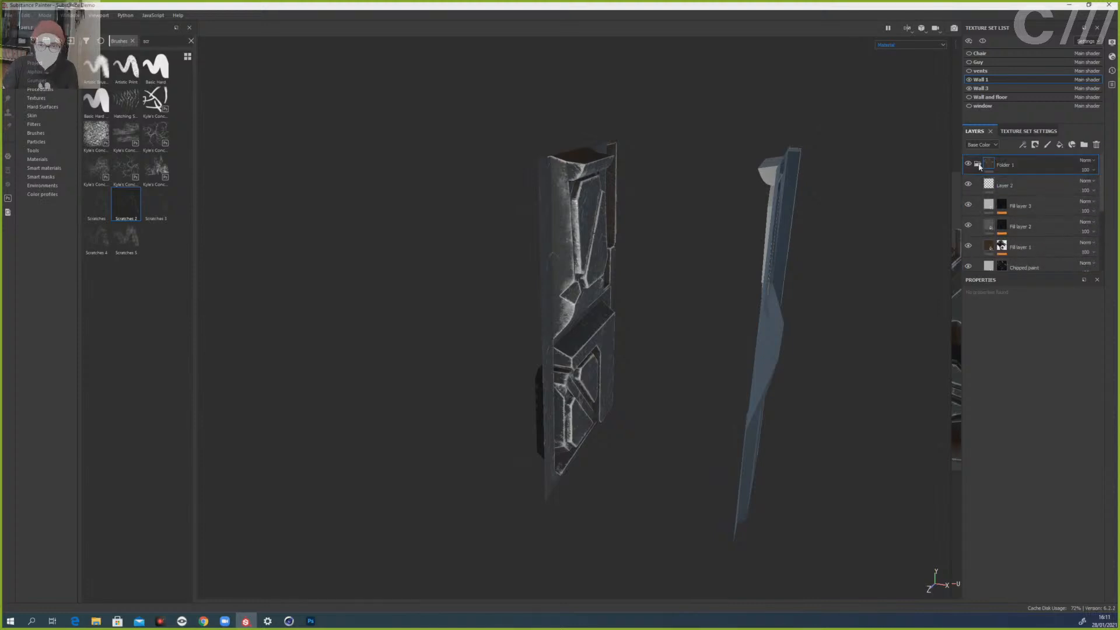
{"action": "left_click", "coordinate": [978, 167]}
{"action": "double_click", "coordinate": [1005, 167]}
{"action": "type", "text": "My Amazing Wall"}
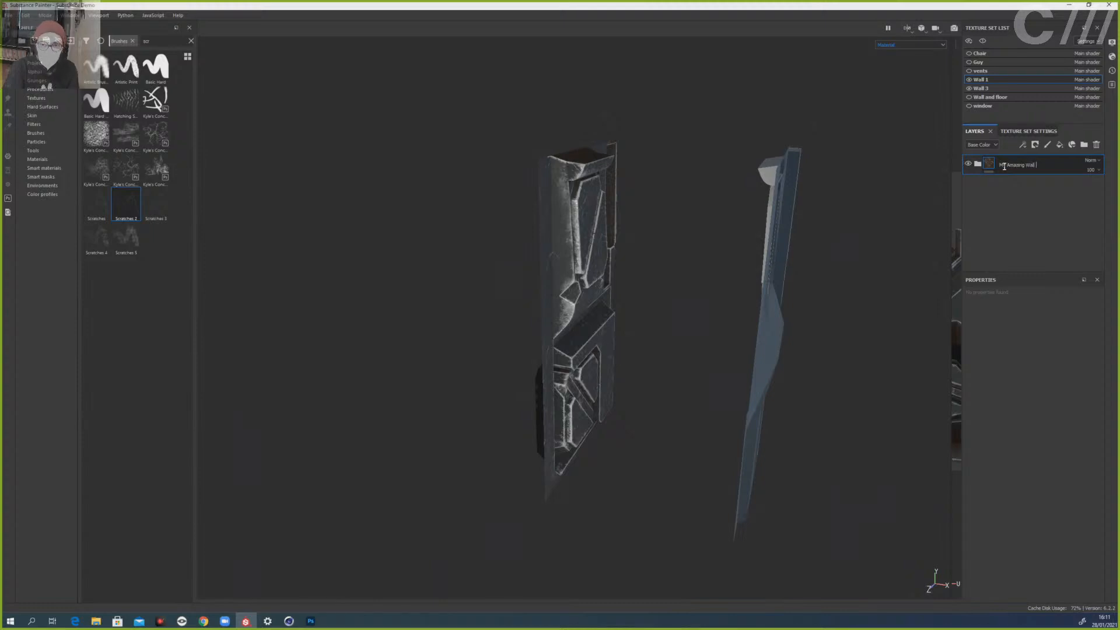
{"action": "type", "text": "extur"}
{"action": "key", "text": "Return"}
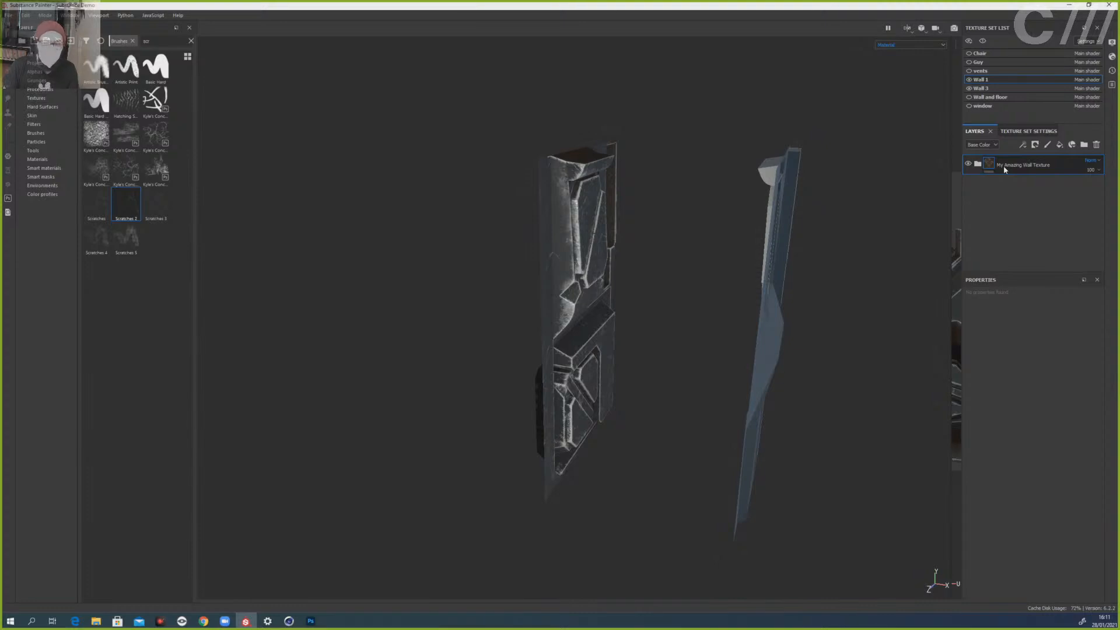
- Create a smart material from the My Amazing Wall Texture folder and delete it from the smart material library
{"action": "right_click", "coordinate": [1003, 165]}
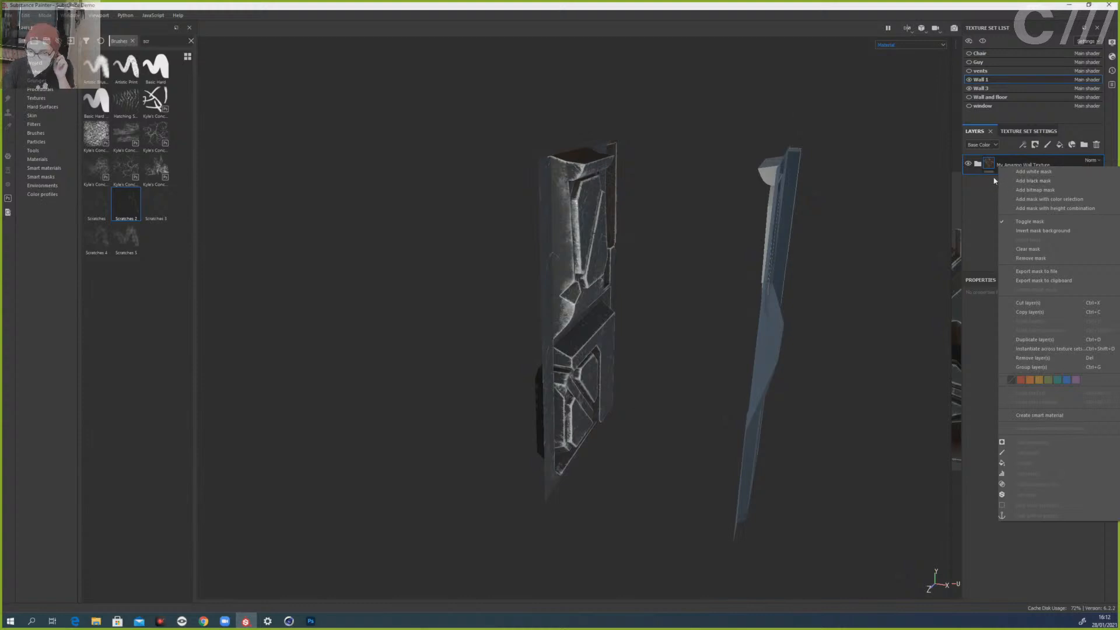
{"action": "left_click", "coordinate": [1044, 415]}
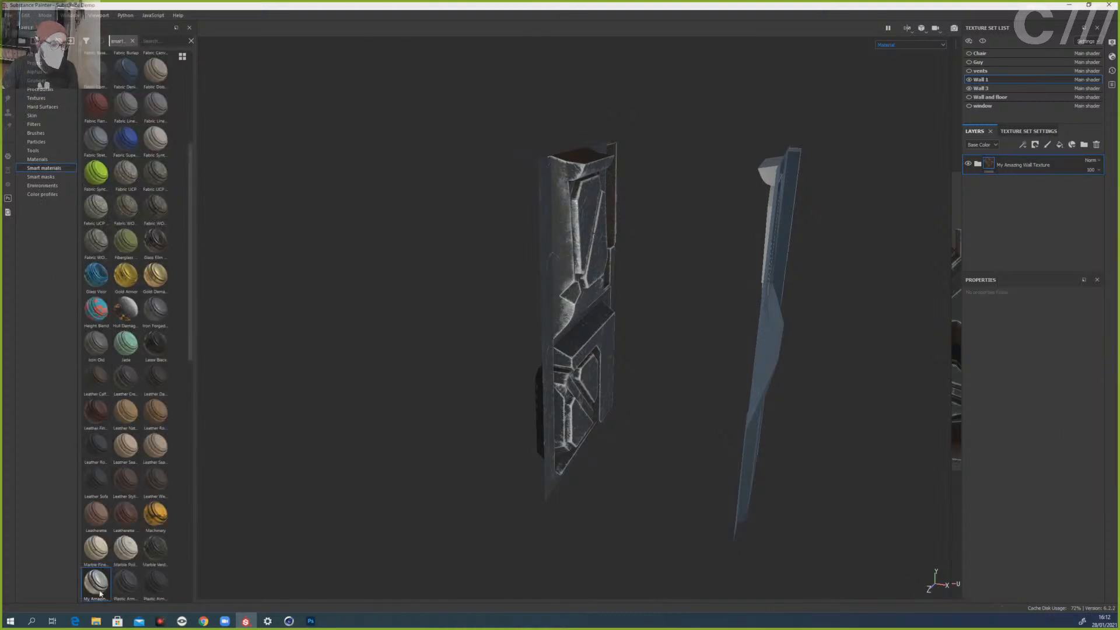
{"action": "scroll", "coordinate": [97, 583], "scroll_direction": "down", "scroll_amount": 5}
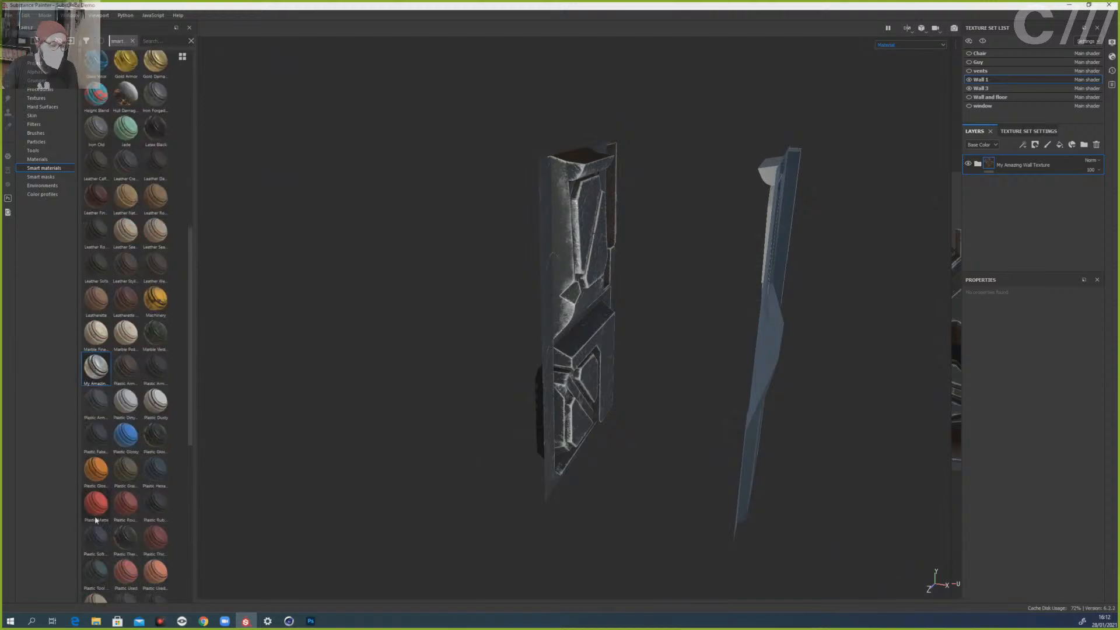
{"action": "right_click", "coordinate": [97, 372]}
{"action": "left_click", "coordinate": [107, 391]}
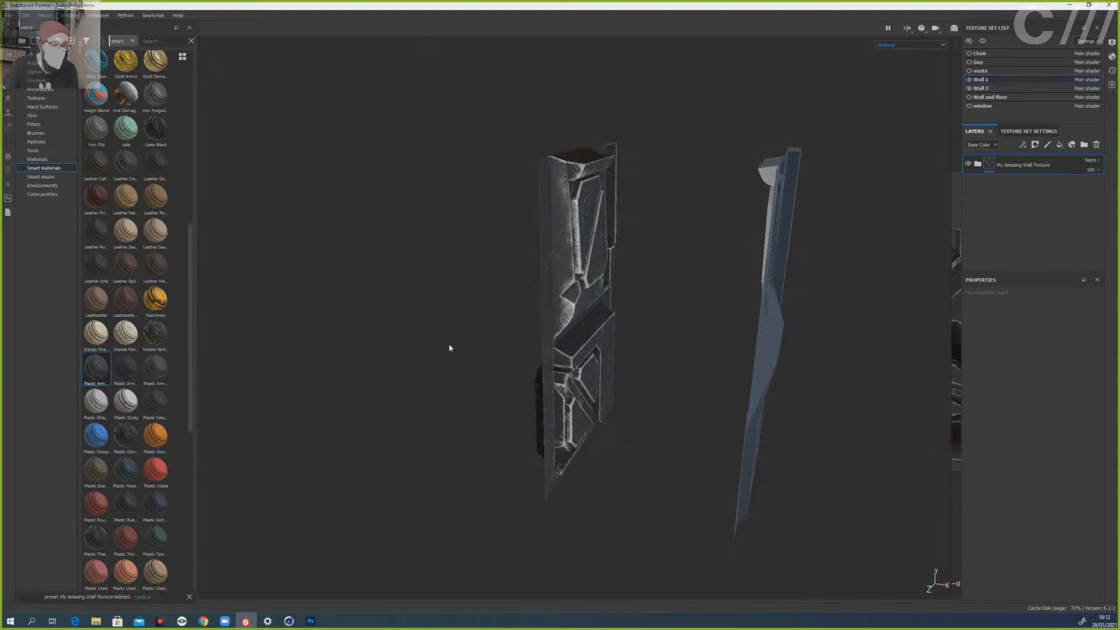
- Rename the layer folder to ">>> Wall Tex" and create a smart material from it
{"action": "double_click", "coordinate": [1009, 165]}
{"action": "left_click", "coordinate": [1010, 166]}
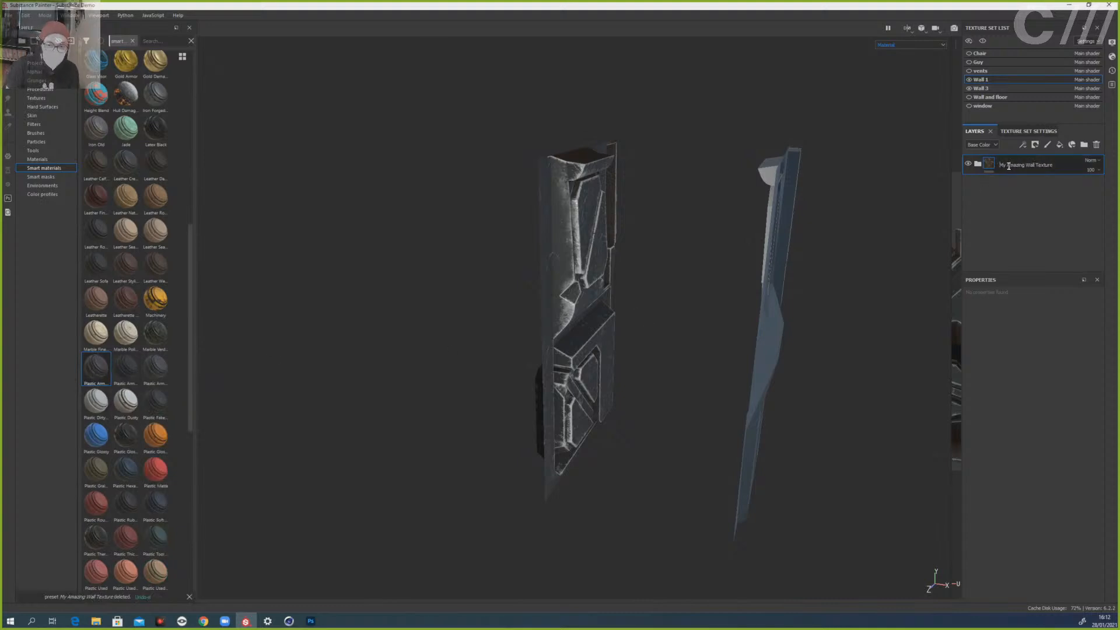
{"action": "key", "text": "ctrl+a"}
{"action": "type", "text": ">>>"}
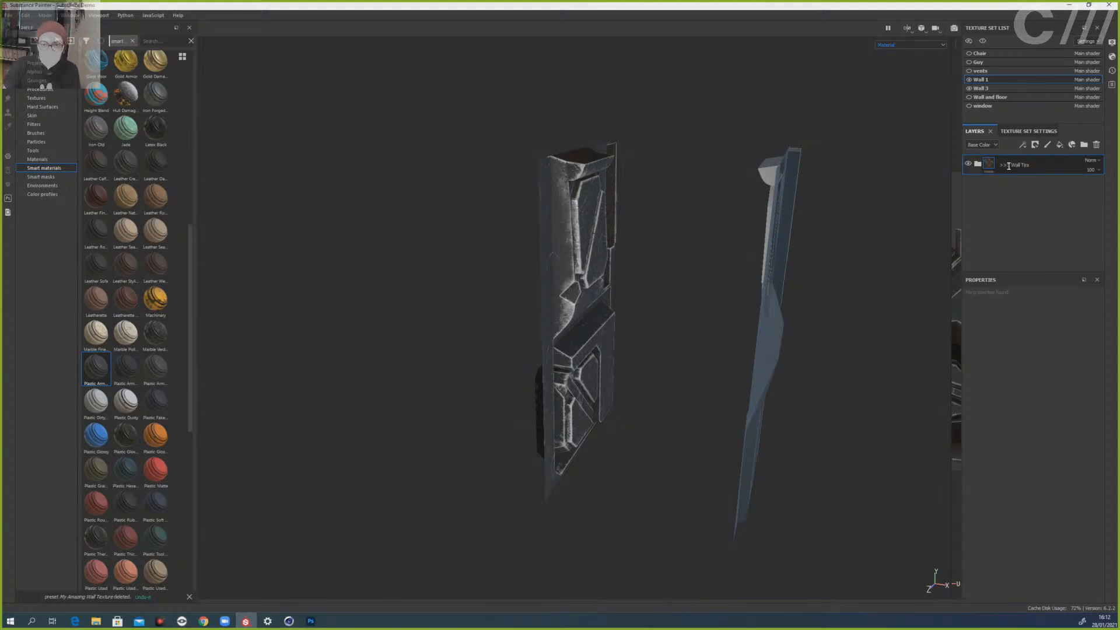
{"action": "left_click", "coordinate": [1019, 188]}
{"action": "right_click", "coordinate": [1020, 168]}
{"action": "left_click", "coordinate": [1059, 419]}
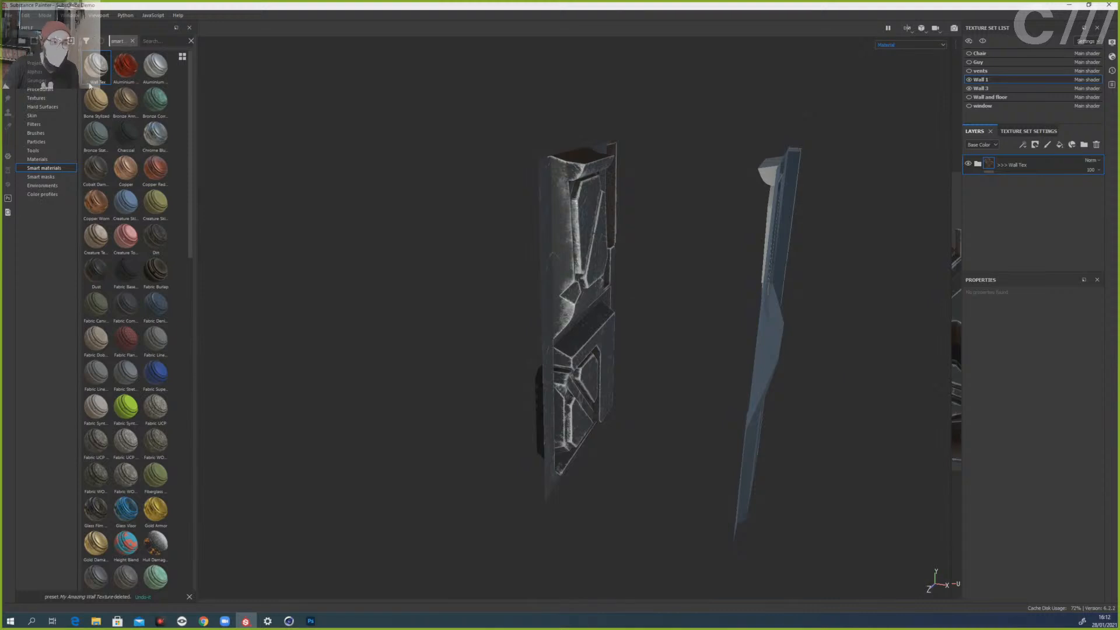
- Apply the Wall Tex smart material to the Wall 3 mesh
{"action": "mouse_move", "coordinate": [90, 85]}
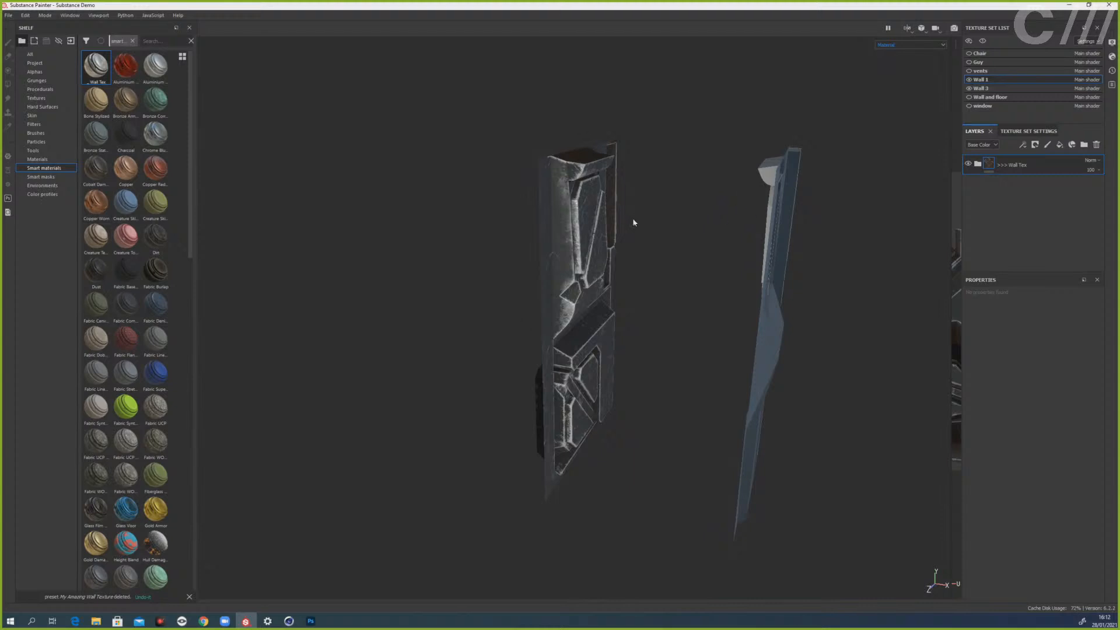
{"action": "left_click_drag", "start_coordinate": [683, 254], "coordinate": [766, 238], "text": "alt"}
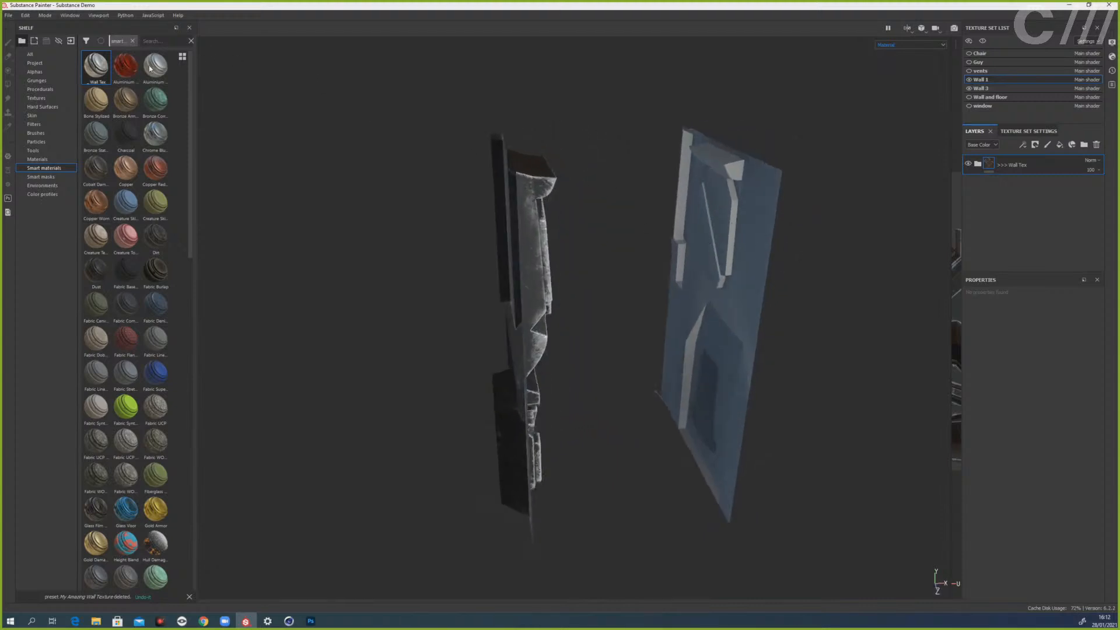
{"action": "left_click_drag", "start_coordinate": [150, 68], "coordinate": [801, 310]}
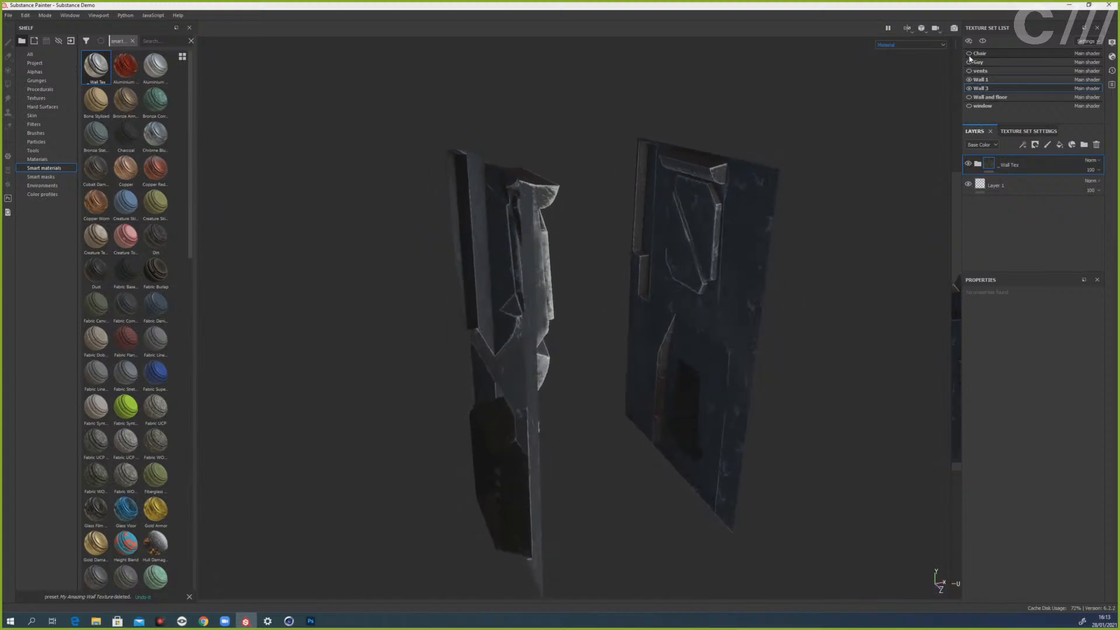
- Make the Wall and floor texture set visible and apply the Wall Tex smart material to it
{"action": "left_click", "coordinate": [969, 96]}
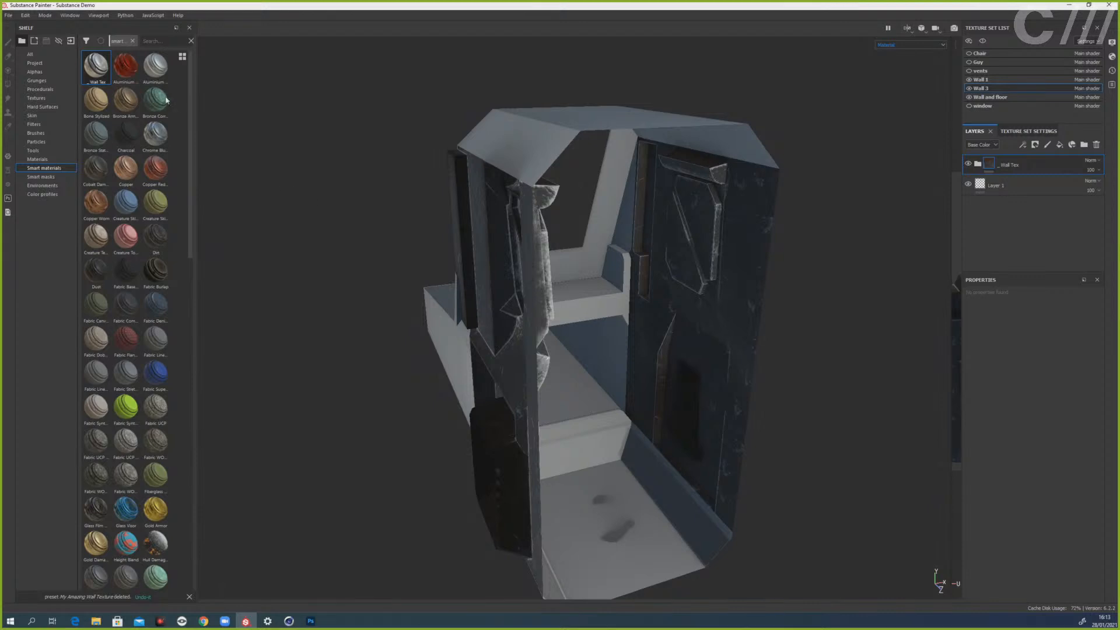
{"action": "left_click_drag", "start_coordinate": [99, 76], "coordinate": [559, 169]}
{"action": "left_click_drag", "start_coordinate": [670, 289], "coordinate": [668, 361], "text": "alt"}
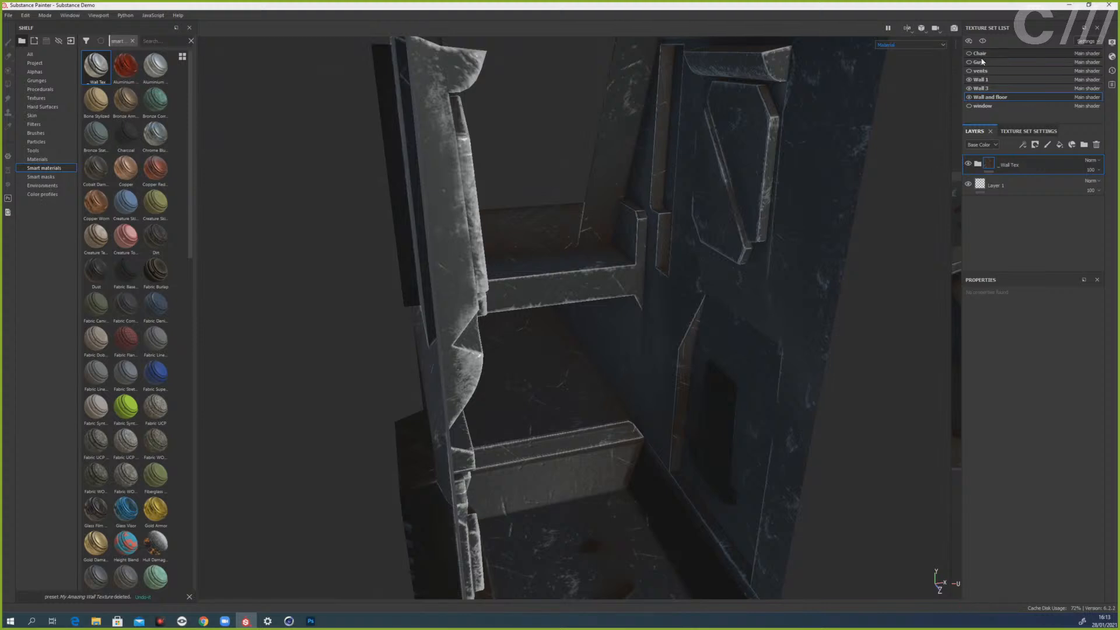
- Delete the painted Layer 2 from the Wall Tex folder of the Wall 3 texture set
{"action": "left_click_drag", "start_coordinate": [744, 304], "coordinate": [717, 324], "text": "alt"}
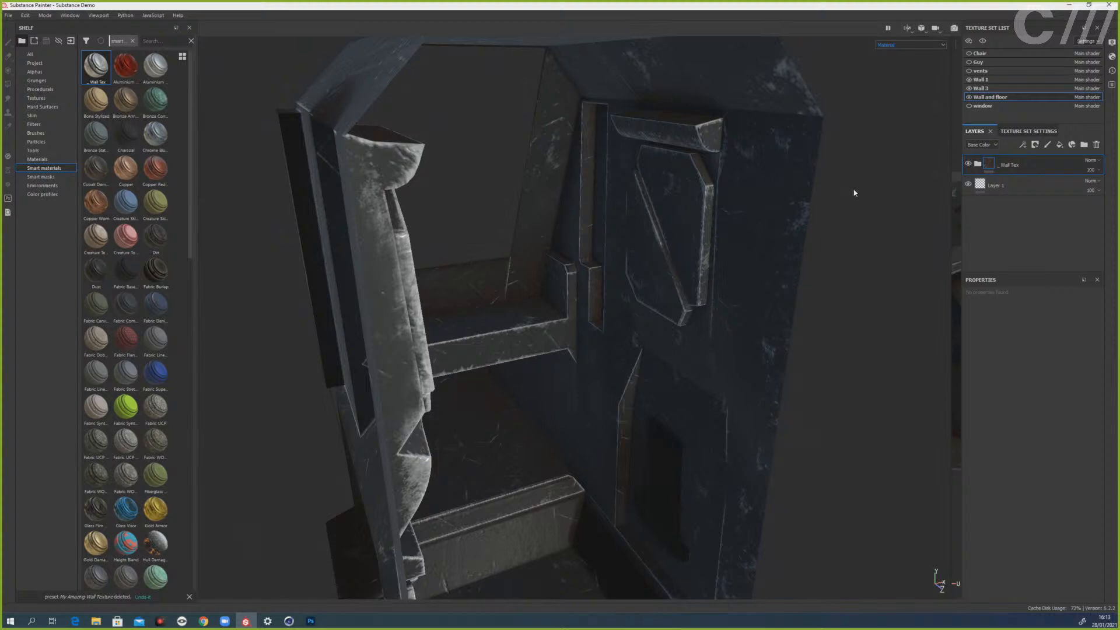
{"action": "left_click", "coordinate": [985, 90]}
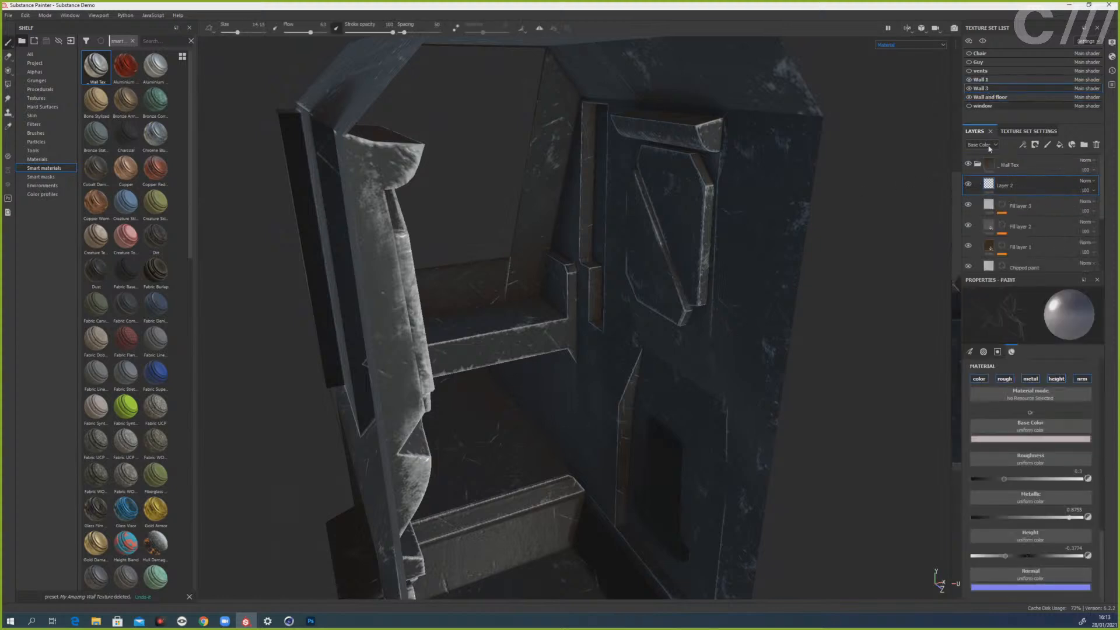
{"action": "double_click", "coordinate": [1013, 187]}
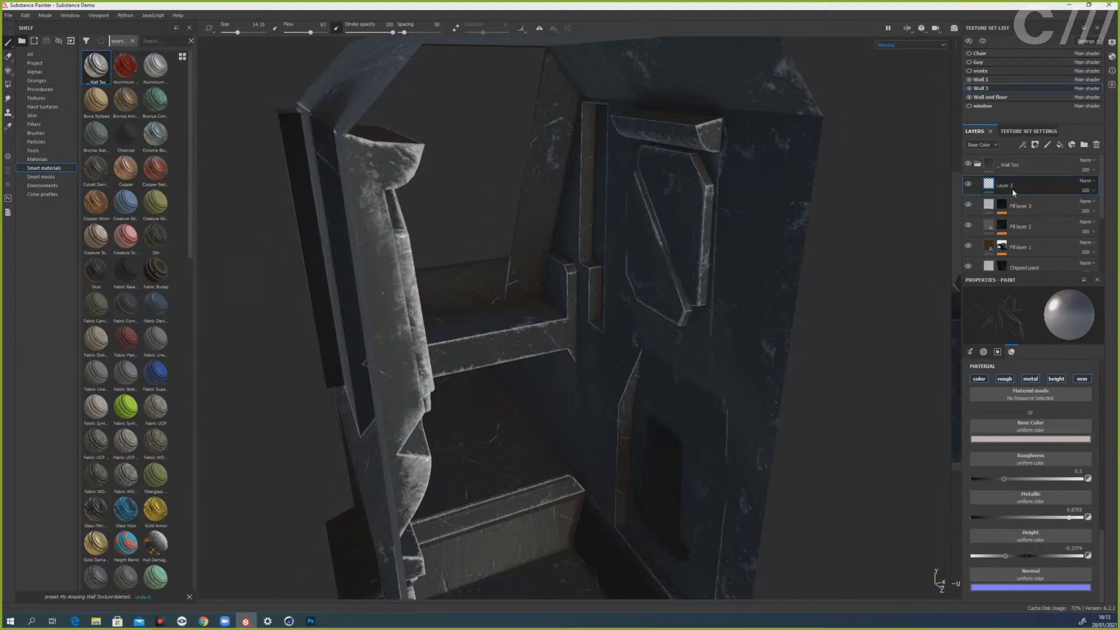
{"action": "key", "text": "Delete"}
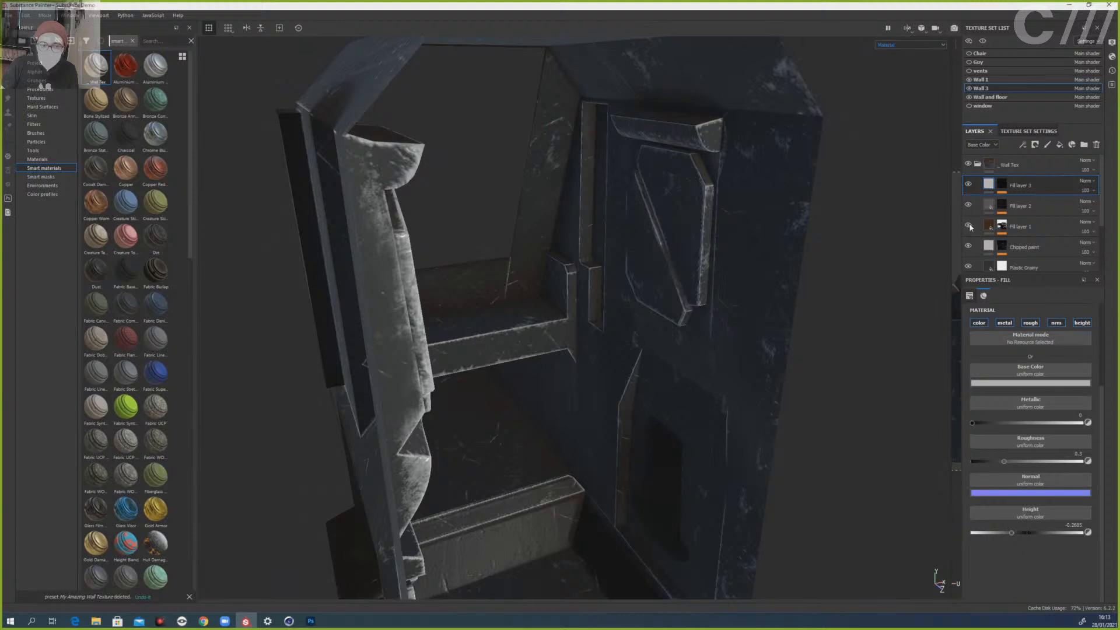
- Remove the paint effect from Wall 3's Chipped paint mask and set its Metal Edge Wear generator's wear level to 0.91
{"action": "left_click", "coordinate": [1002, 245]}
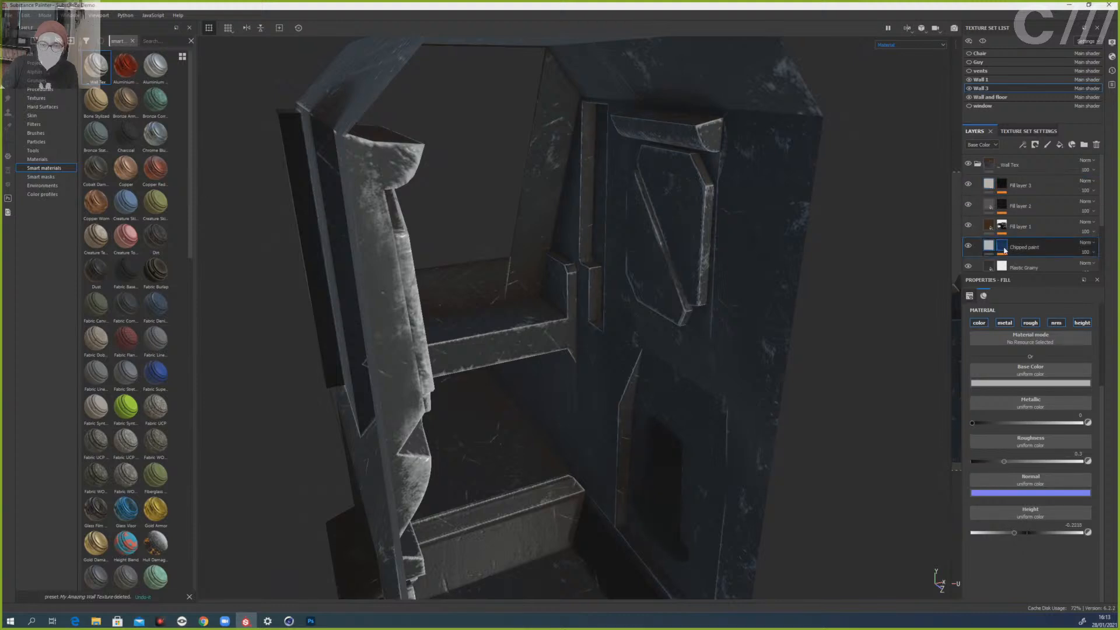
{"action": "scroll", "coordinate": [1026, 251], "scroll_direction": "down", "scroll_amount": 2}
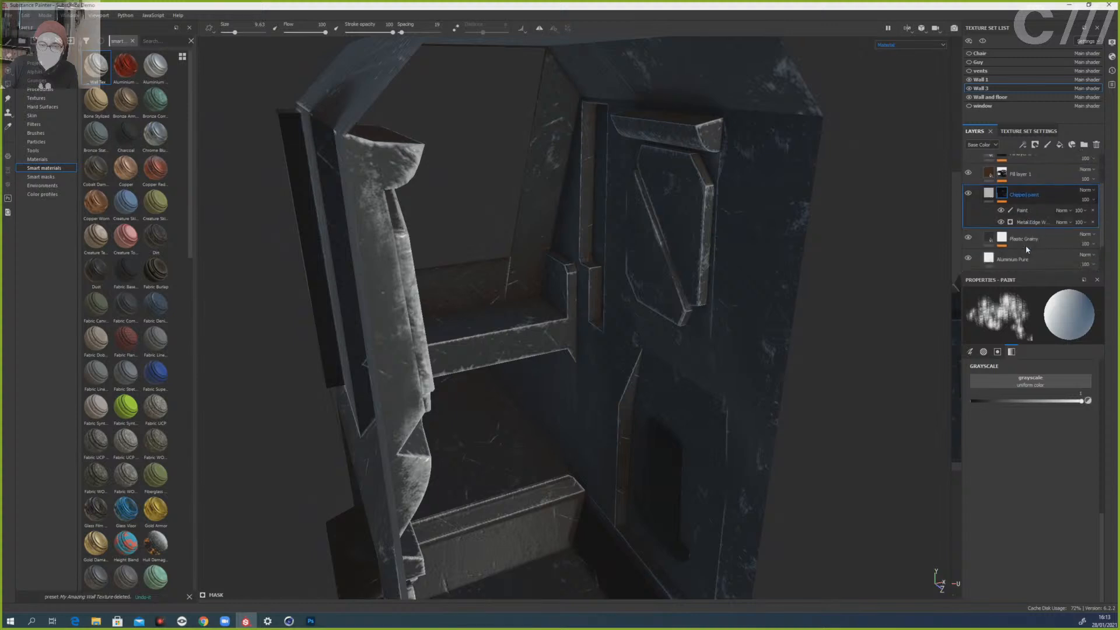
{"action": "left_click", "coordinate": [1025, 221]}
{"action": "left_click", "coordinate": [1040, 210]}
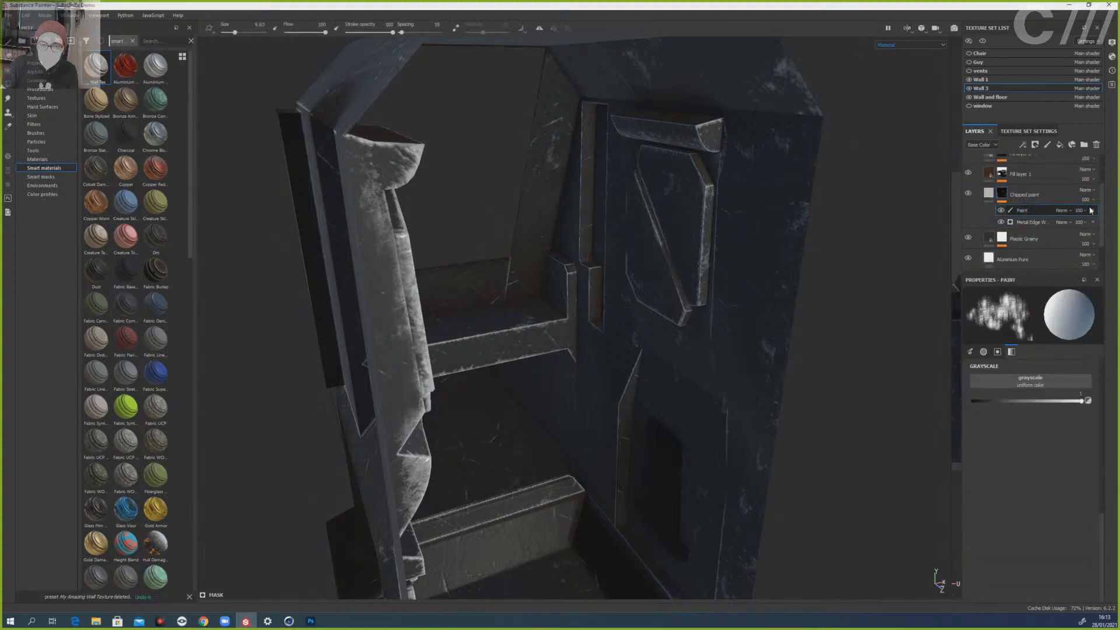
{"action": "left_click", "coordinate": [1093, 210]}
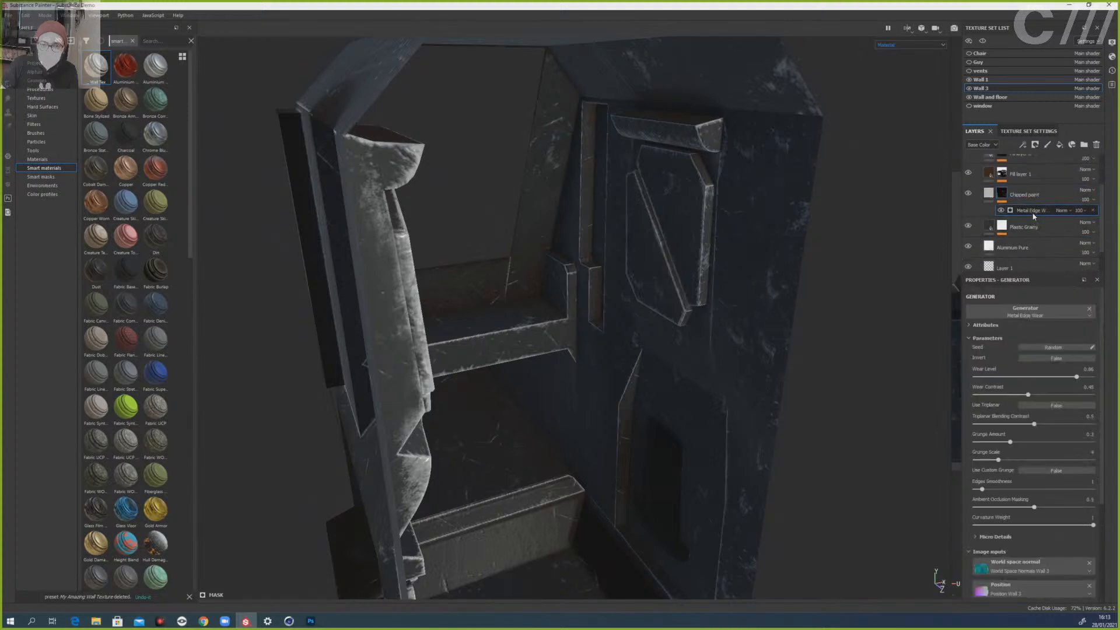
{"action": "mouse_move", "coordinate": [1067, 377]}
{"action": "left_mouse_down"}
{"action": "mouse_move", "coordinate": [1042, 377]}
{"action": "mouse_move", "coordinate": [1083, 377]}
{"action": "left_mouse_up"}
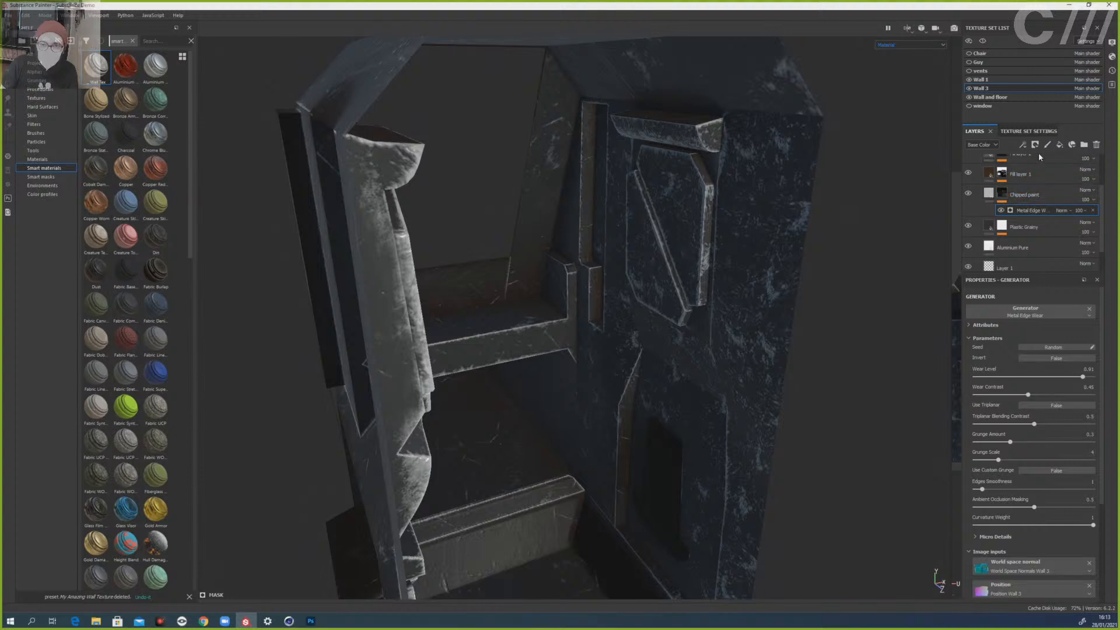
- Isolate Wall 3 by hiding Wall 1 and Wall and floor, and add a paint effect to the Chipped paint mask
{"action": "left_click", "coordinate": [969, 97]}
{"action": "left_click", "coordinate": [969, 79]}
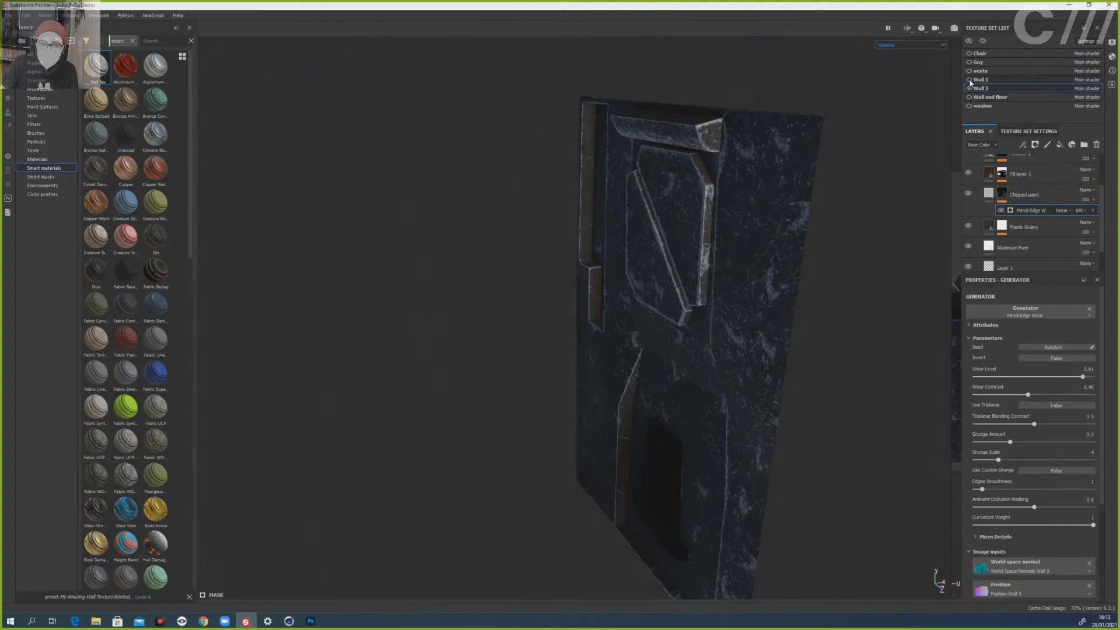
{"action": "left_click_drag", "start_coordinate": [603, 295], "coordinate": [707, 282], "text": "alt"}
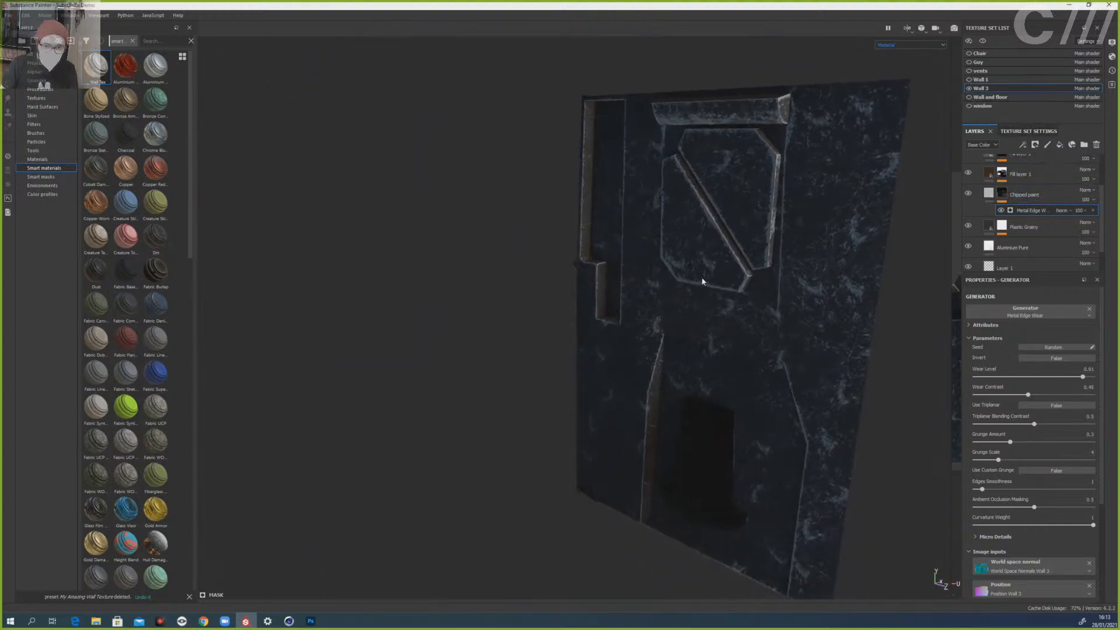
{"action": "right_click", "coordinate": [1013, 199]}
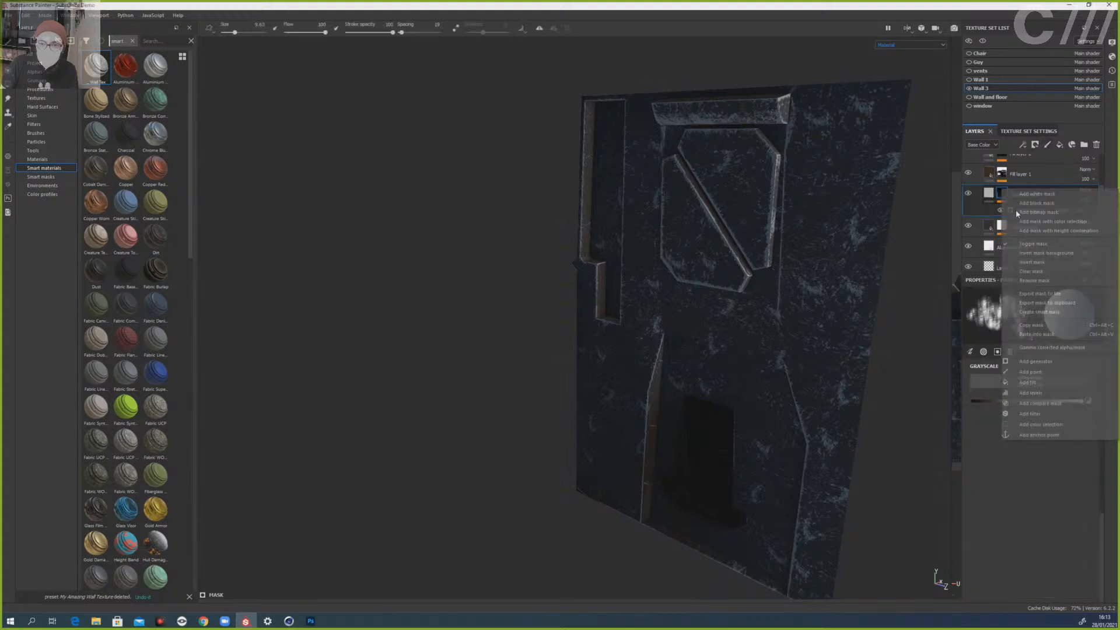
{"action": "left_click", "coordinate": [1050, 373]}
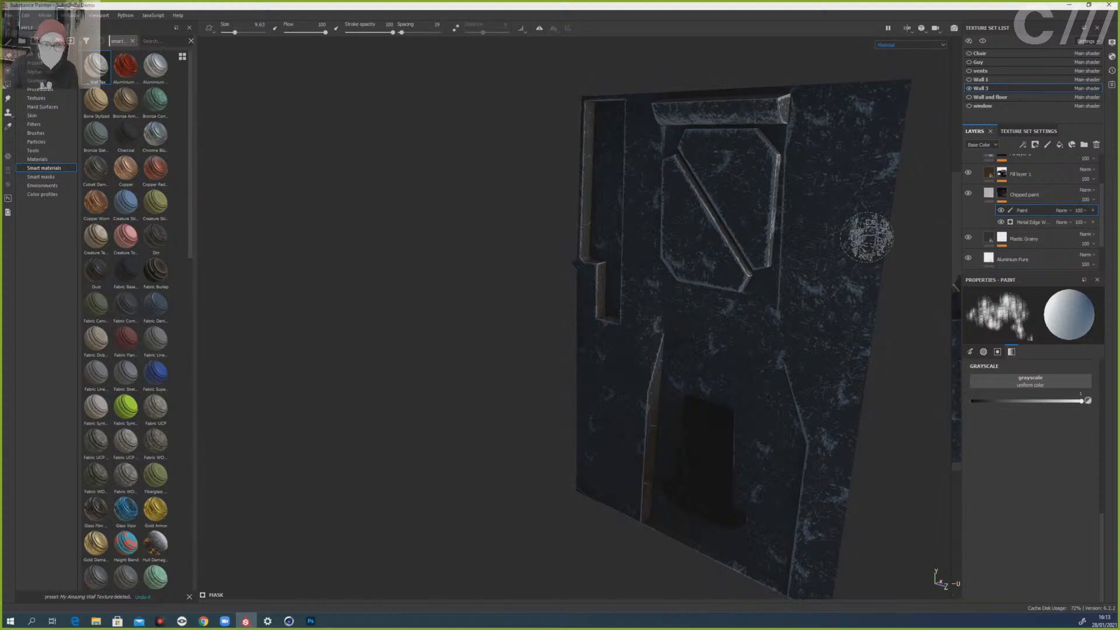
- Paint black with a scratchy brush of varying size on the Chipped paint mask to reduce wear on Wall 3's flat upper surfaces
{"action": "mouse_move", "coordinate": [426, 352]}
{"action": "left_mouse_down", "text": "alt"}
{"action": "mouse_move", "coordinate": [543, 342]}
{"action": "mouse_move", "coordinate": [621, 410]}
{"action": "mouse_move", "coordinate": [615, 421]}
{"action": "mouse_move", "coordinate": [597, 365]}
{"action": "left_mouse_up", "text": "alt"}
{"action": "key", "text": "x"}
{"action": "key", "text": "bracketright"}
{"action": "key", "text": "bracketright"}
{"action": "key", "text": "bracketright"}
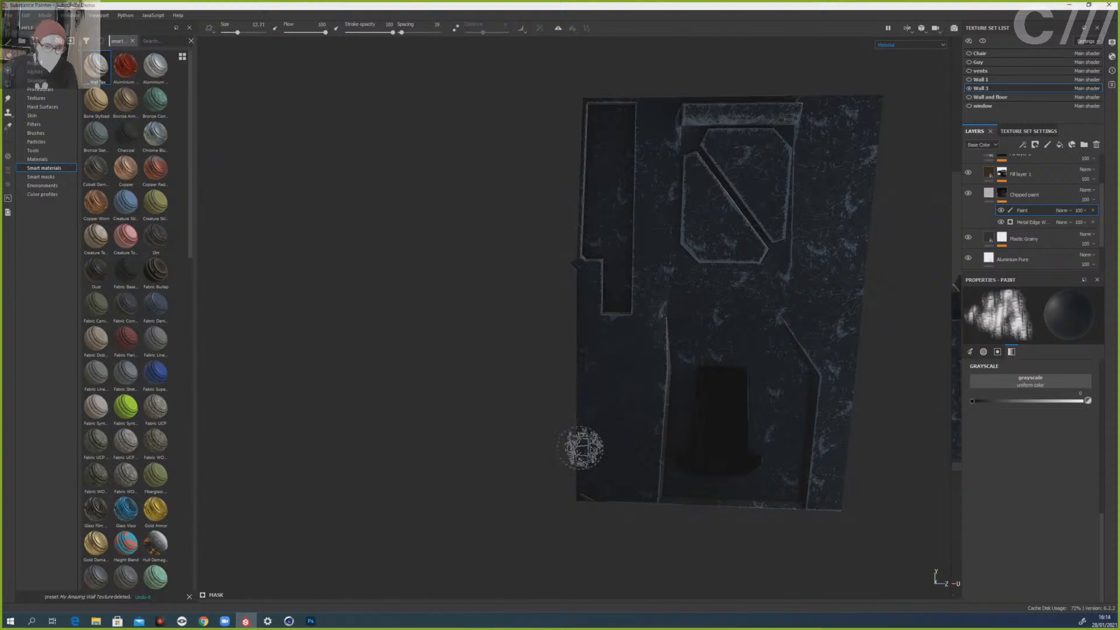
{"action": "key", "text": "bracketleft"}
{"action": "key", "text": "bracketleft"}
{"action": "key", "text": "bracketleft"}
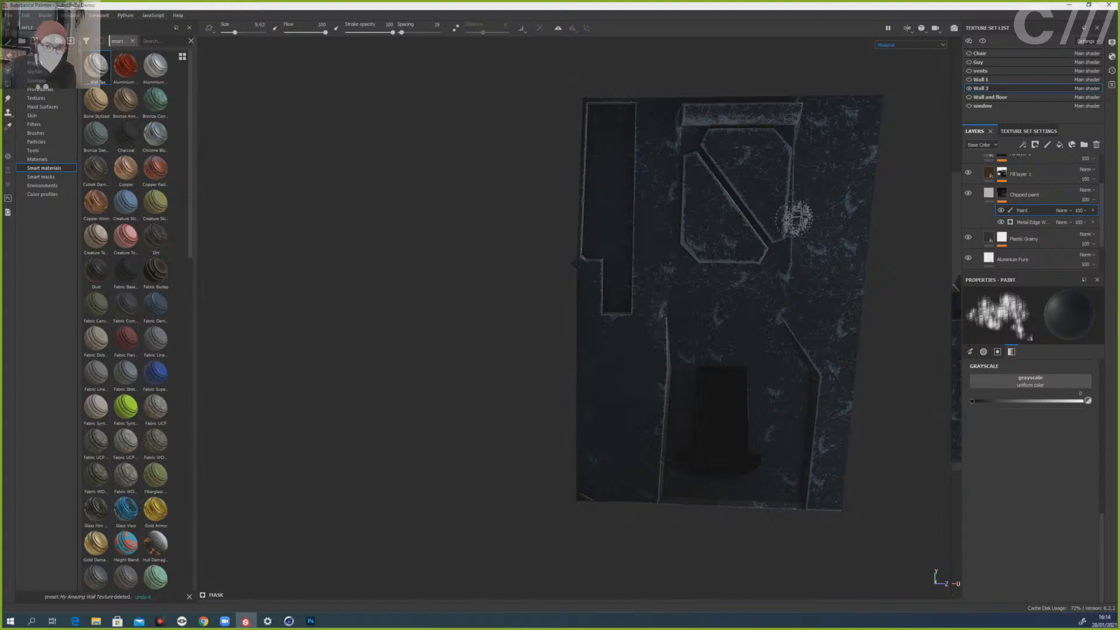
{"action": "key", "text": "bracketright"}
{"action": "key", "text": "bracketright"}
{"action": "key", "text": "bracketright"}
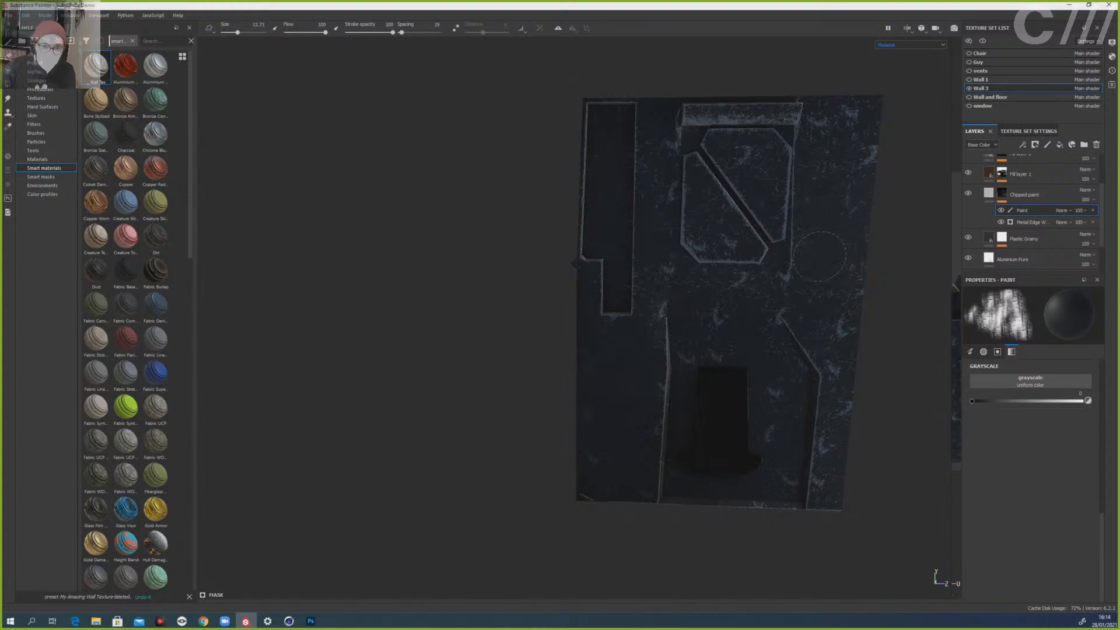
{"action": "key", "text": "bracketleft"}
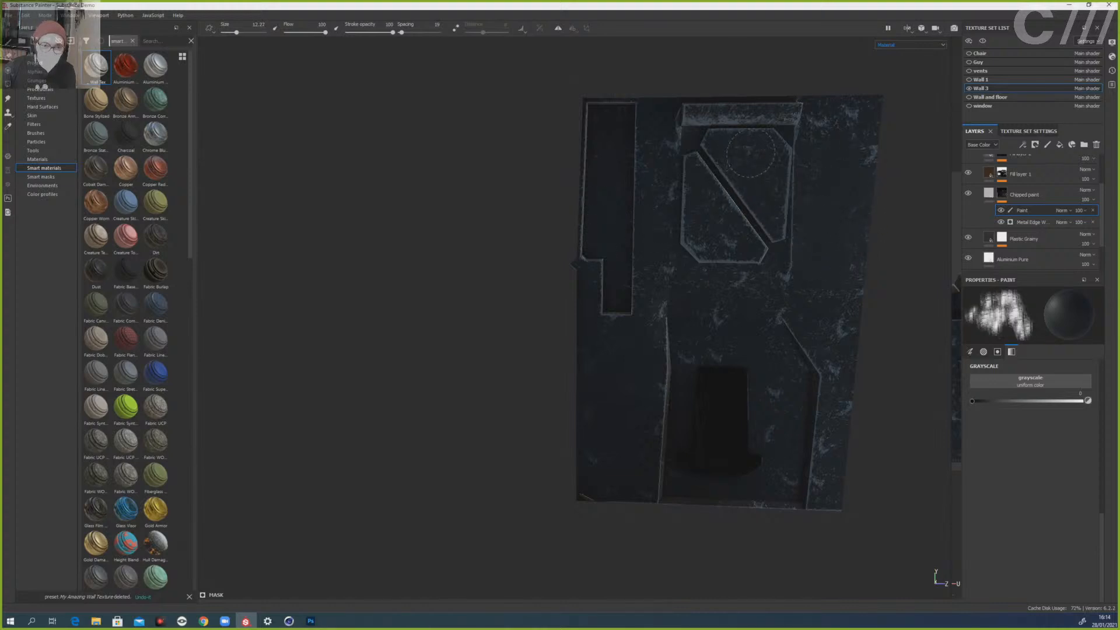
{"action": "key", "text": "bracketleft"}
{"action": "key", "text": "bracketleft"}
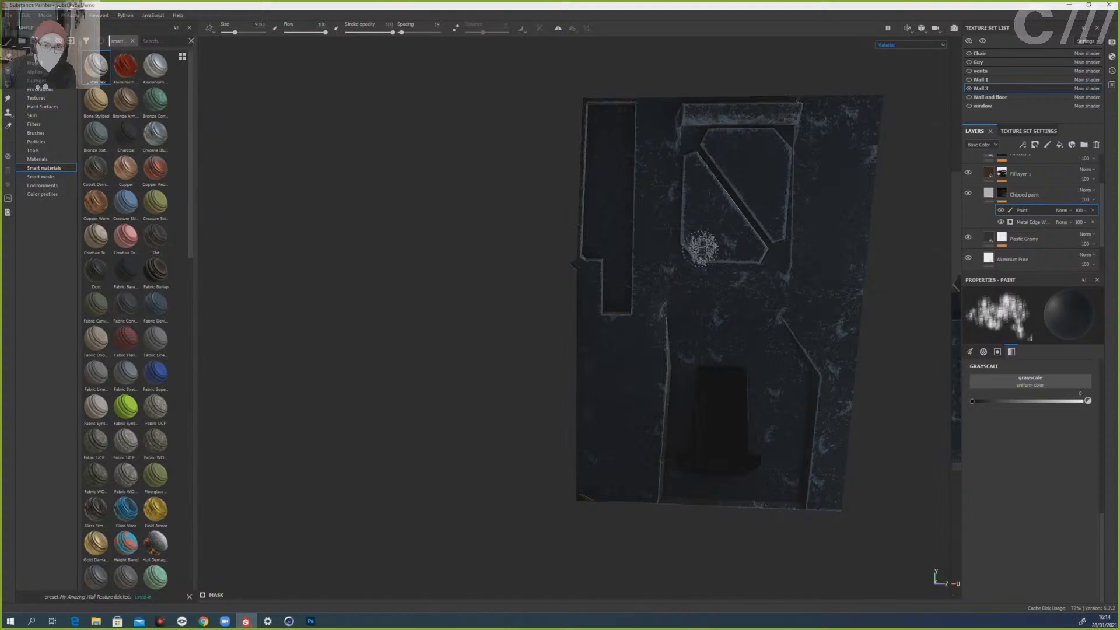
- Paint out the remaining excess chipping on Wall 3's lower and outer surfaces, keeping the wear along the panel edges
{"action": "key", "text": "bracketleft"}
{"action": "key", "text": "bracketleft"}
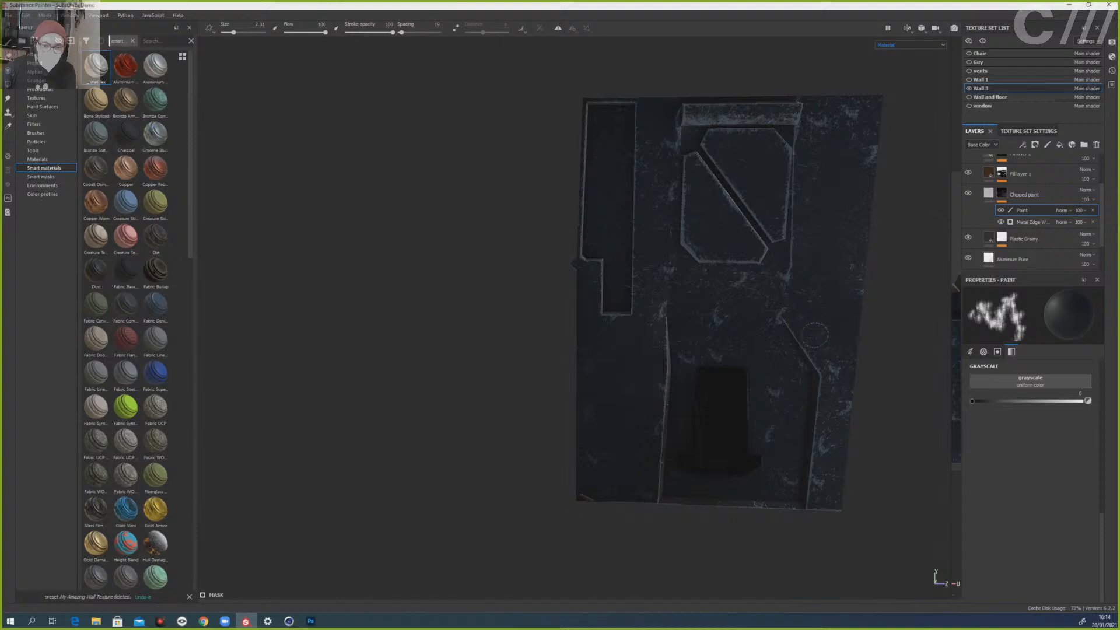
{"action": "key", "text": "bracketright"}
{"action": "key", "text": "bracketright"}
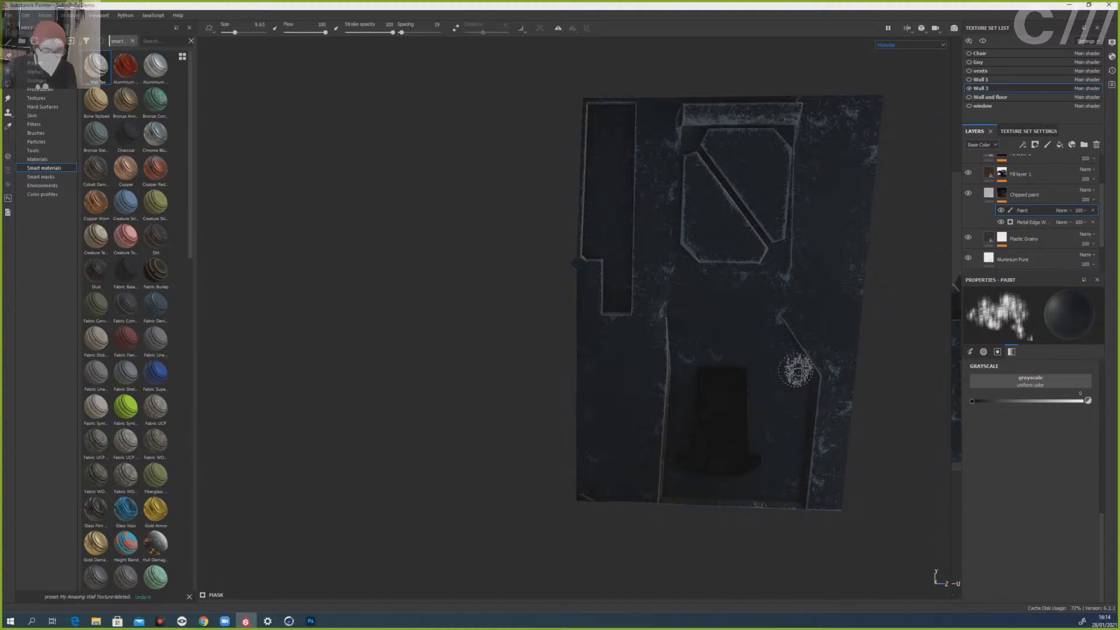
{"action": "key", "text": "alt"}
{"action": "mouse_move", "coordinate": [752, 367]}
{"action": "left_mouse_down", "text": "alt"}
{"action": "mouse_move", "coordinate": [743, 378]}
{"action": "mouse_move", "coordinate": [728, 338]}
{"action": "left_mouse_up", "text": "alt"}
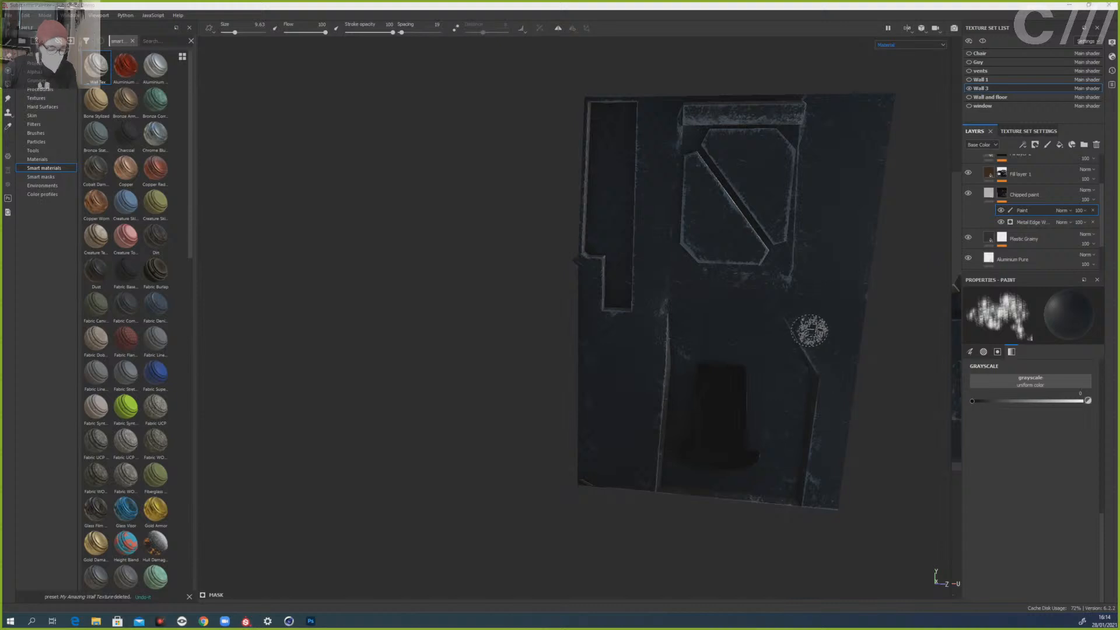
{"action": "left_click_drag", "start_coordinate": [796, 336], "coordinate": [758, 327], "text": "alt"}
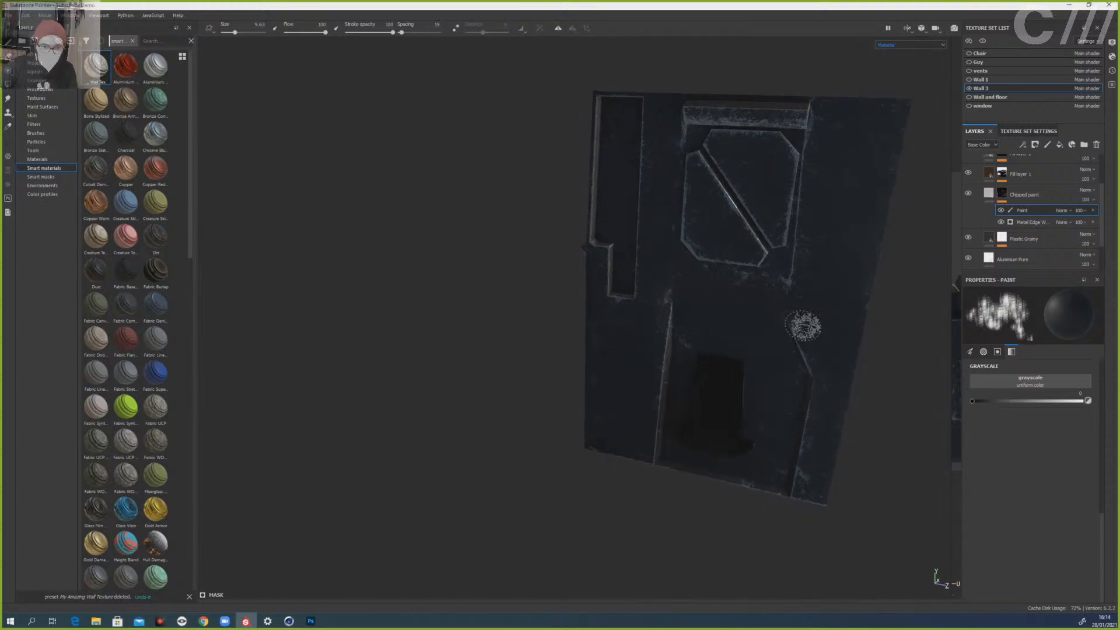
{"action": "right_click_drag", "start_coordinate": [787, 324], "coordinate": [756, 323], "text": "shift"}
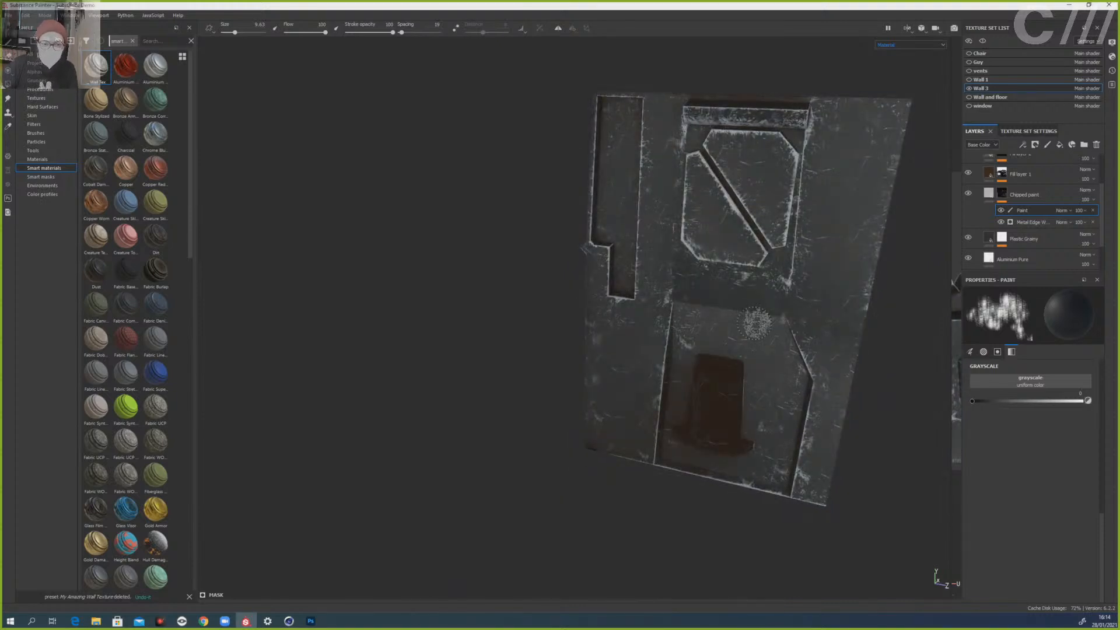
- Try a much larger brush on Wall 3's Chipped paint mask and return the brush to its previous size
{"action": "left_click_drag", "start_coordinate": [235, 32], "coordinate": [245, 32]}
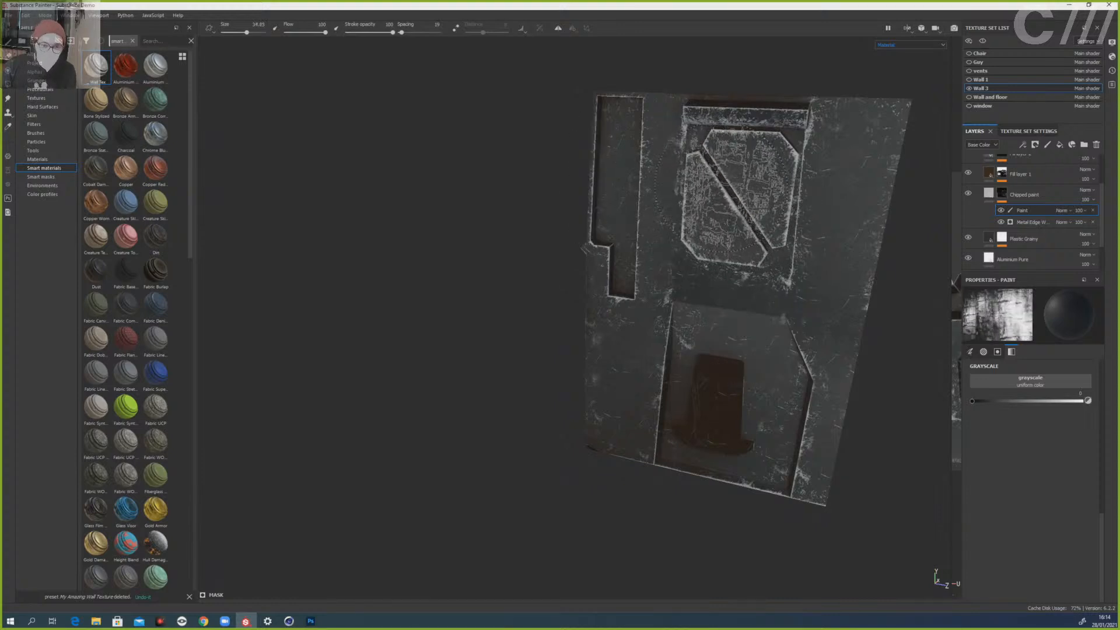
{"action": "key", "text": "bracketleft"}
{"action": "key", "text": "bracketleft"}
{"action": "key", "text": "bracketleft"}
{"action": "key", "text": "bracketleft"}
{"action": "key", "text": "bracketleft"}
{"action": "key", "text": "bracketleft"}
{"action": "key", "text": "bracketleft"}
{"action": "key", "text": "bracketleft"}
{"action": "key", "text": "bracketleft"}
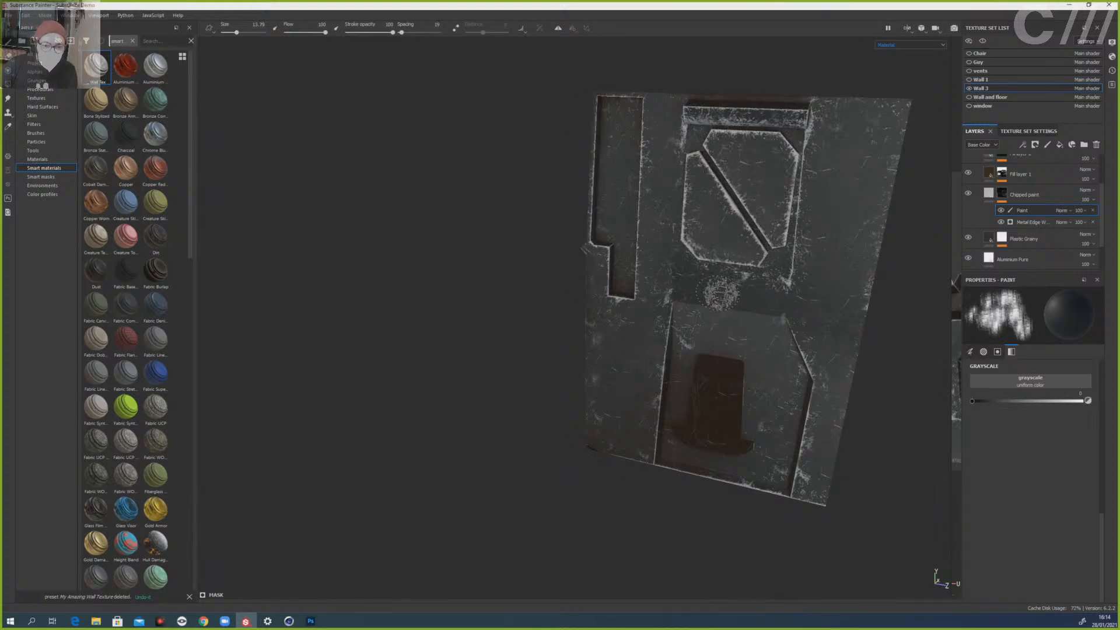
{"action": "key", "text": "bracketleft"}
{"action": "key", "text": "bracketleft"}
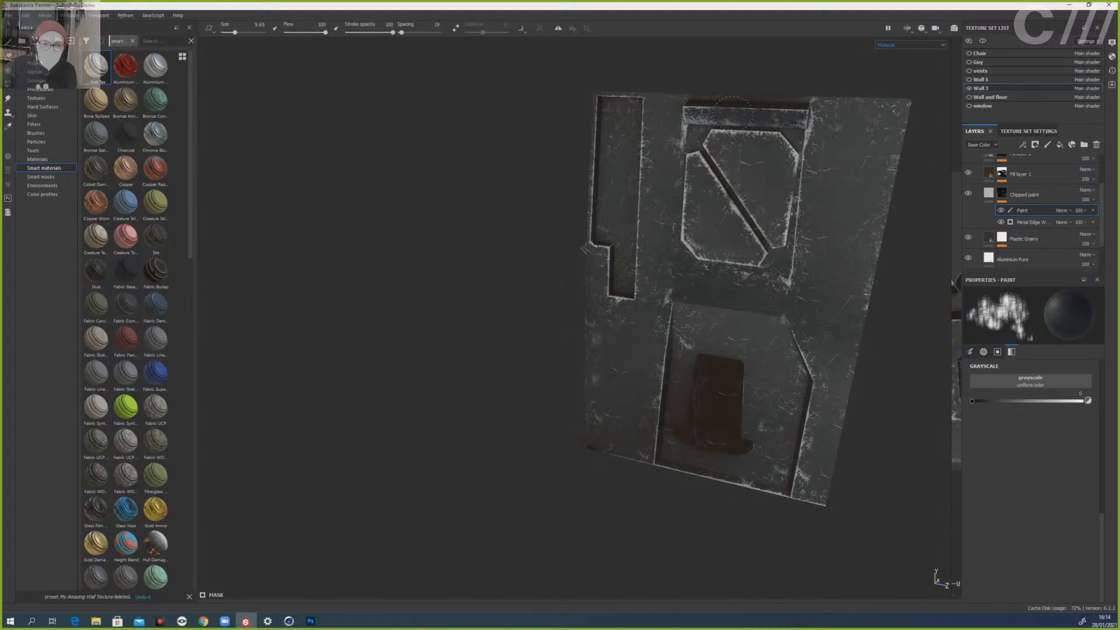
- Set Fill layer 1's Dirt generator to dirt level 0.28, dirt contrast 0.85 and triplanar blending contrast 0.61
{"action": "left_click", "coordinate": [1009, 178]}
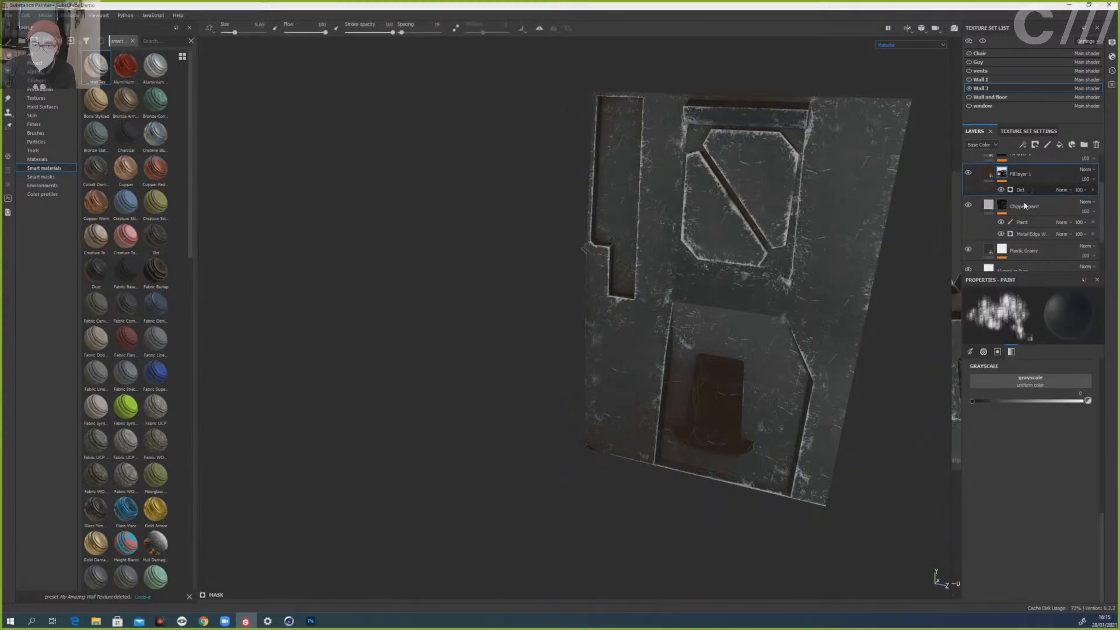
{"action": "left_click", "coordinate": [1022, 189]}
{"action": "left_click_drag", "start_coordinate": [998, 377], "coordinate": [1076, 397]}
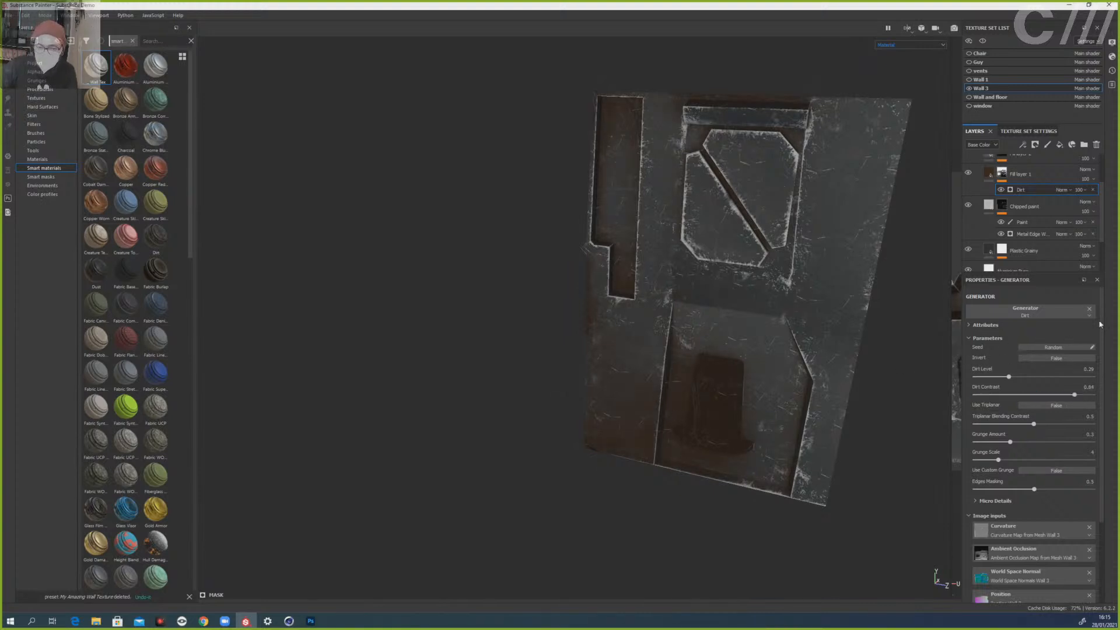
{"action": "left_click_drag", "start_coordinate": [1009, 377], "coordinate": [1007, 377]}
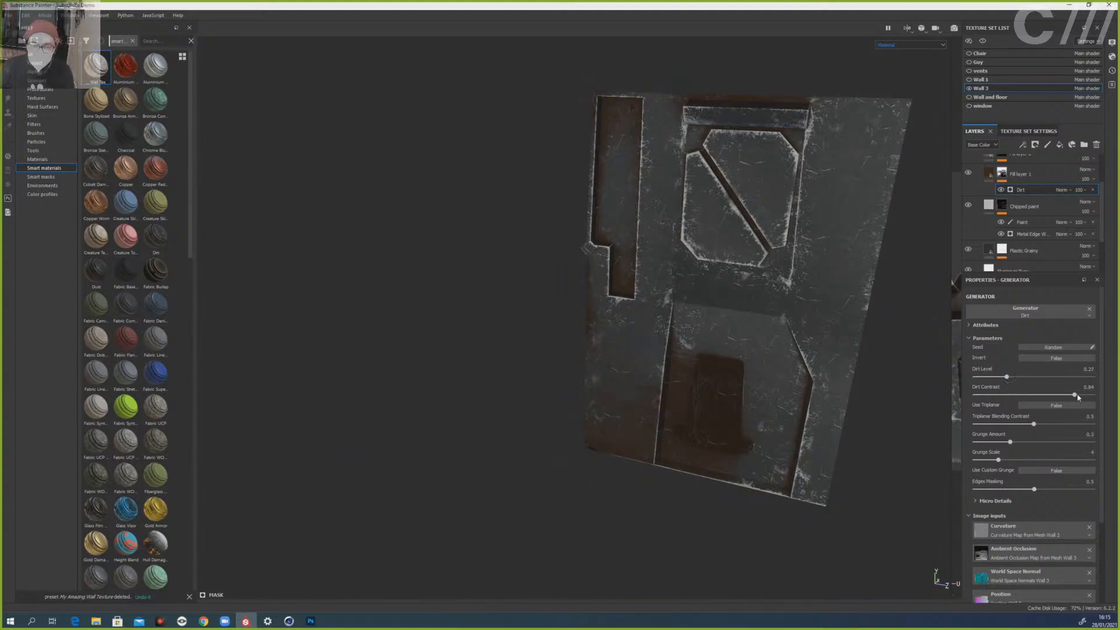
{"action": "left_click_drag", "start_coordinate": [1006, 376], "coordinate": [1008, 376]}
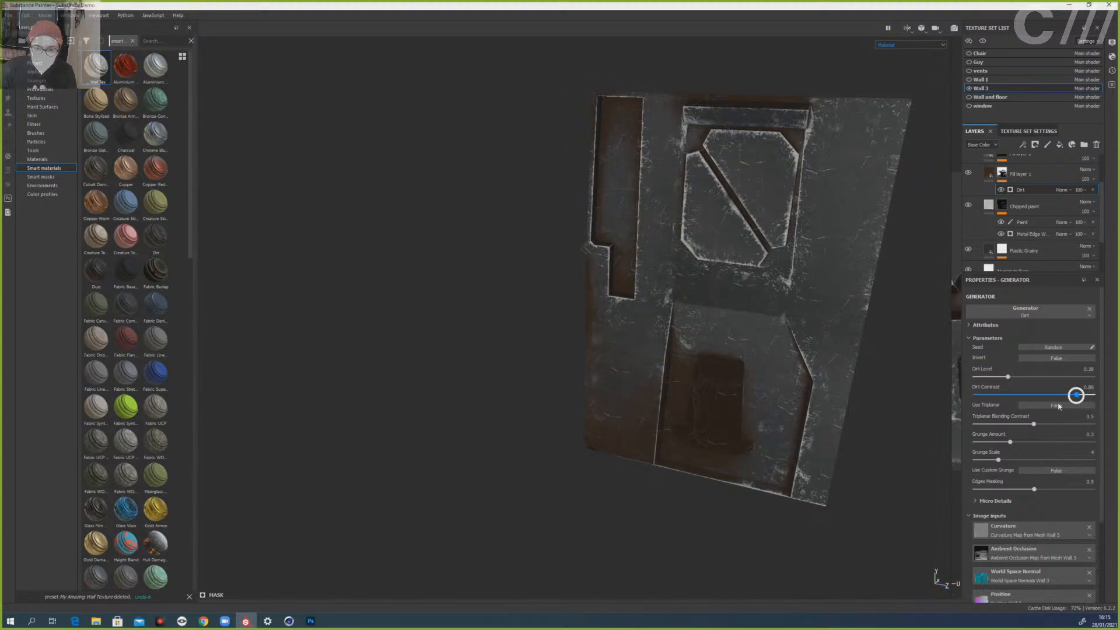
{"action": "left_click_drag", "start_coordinate": [1033, 424], "coordinate": [1058, 424]}
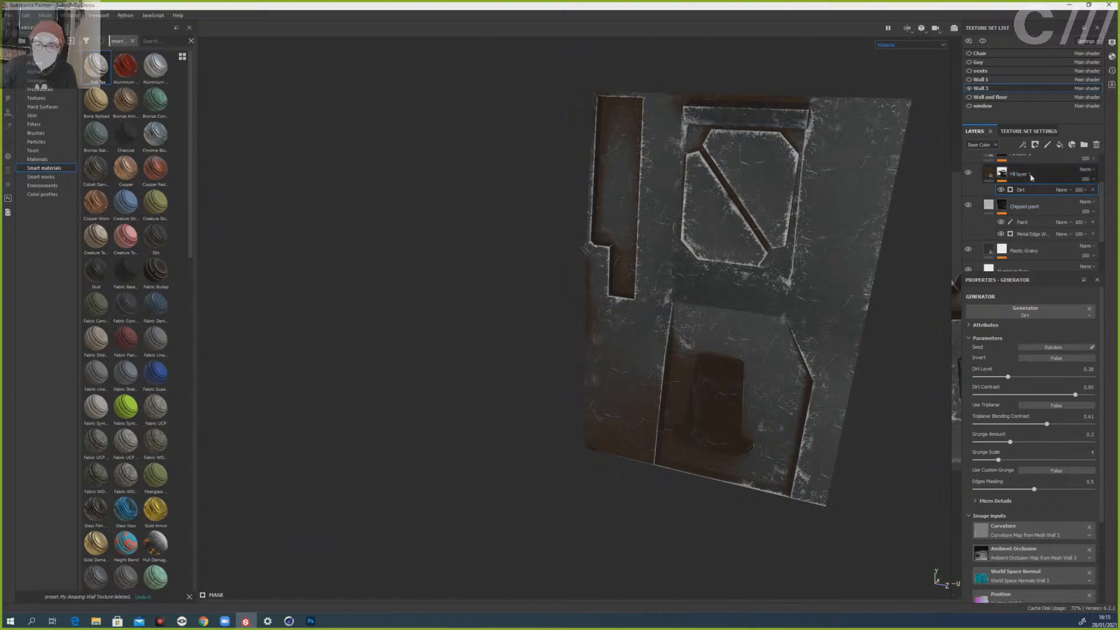
- Set the Grunge Scratches Rough fill in Fill layer 3's mask to balance 0.24 and scratch quantity 0.25
{"action": "left_click", "coordinate": [1004, 175]}
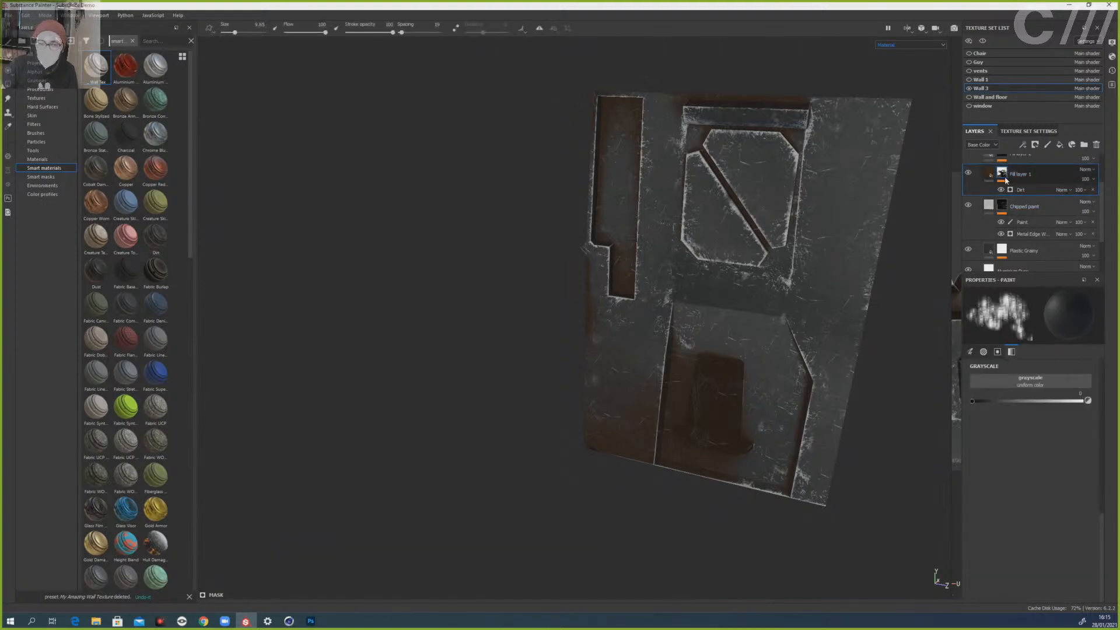
{"action": "scroll", "coordinate": [1006, 184], "scroll_direction": "up", "scroll_amount": 2}
{"action": "left_click", "coordinate": [1009, 187]}
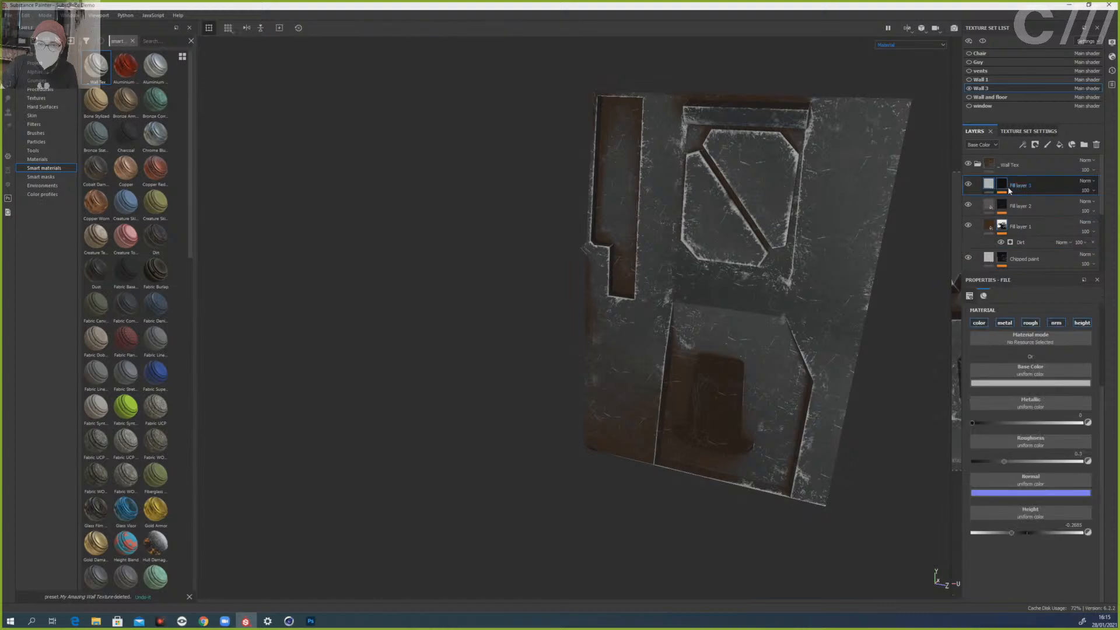
{"action": "left_click", "coordinate": [1001, 185]}
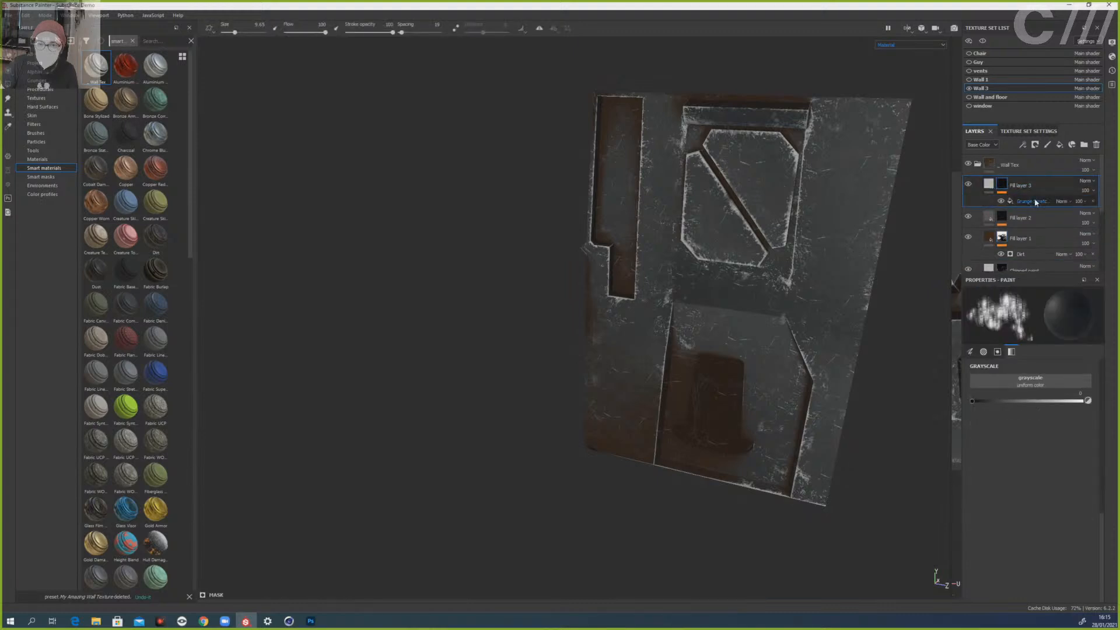
{"action": "left_click", "coordinate": [1036, 201]}
{"action": "left_click_drag", "start_coordinate": [1025, 408], "coordinate": [1003, 440]}
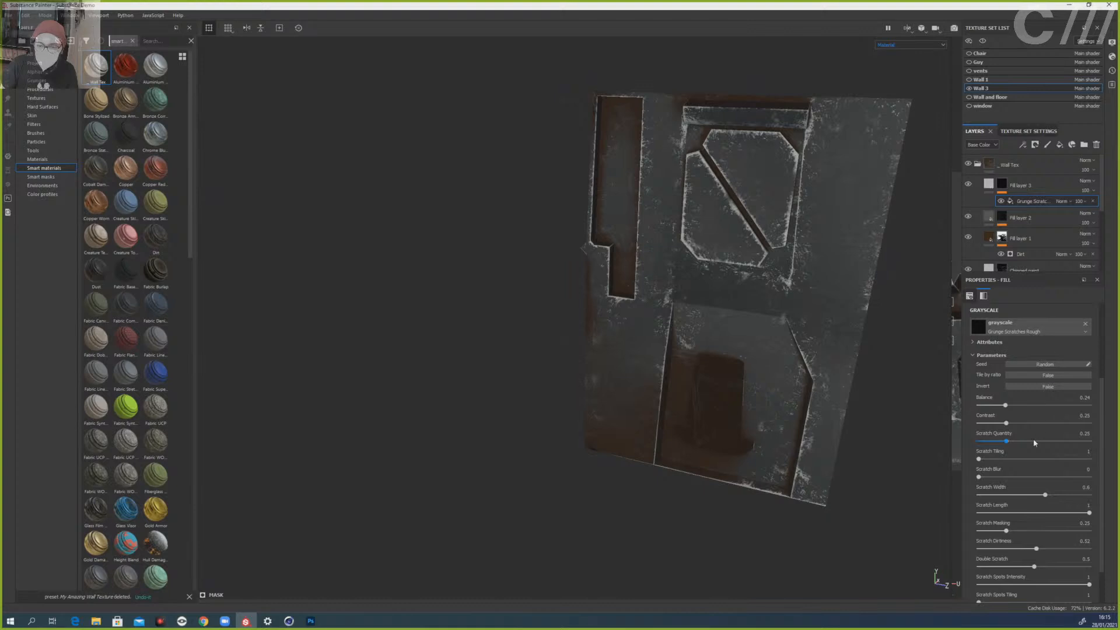
- Show Wall 1 beside Wall 3 to compare their wear under changed lighting, and hide both texture sets
{"action": "left_click_drag", "start_coordinate": [716, 467], "coordinate": [728, 448], "text": "alt"}
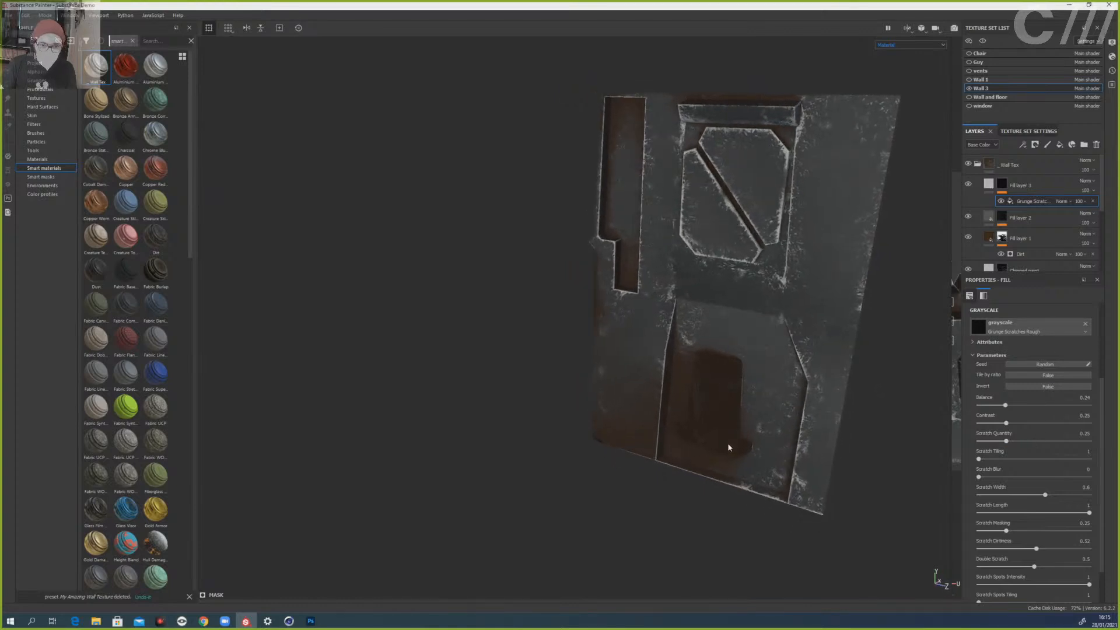
{"action": "mouse_move", "coordinate": [665, 477]}
{"action": "right_mouse_down", "text": "shift"}
{"action": "mouse_move", "coordinate": [630, 465]}
{"action": "mouse_move", "coordinate": [684, 475]}
{"action": "right_mouse_up", "text": "shift"}
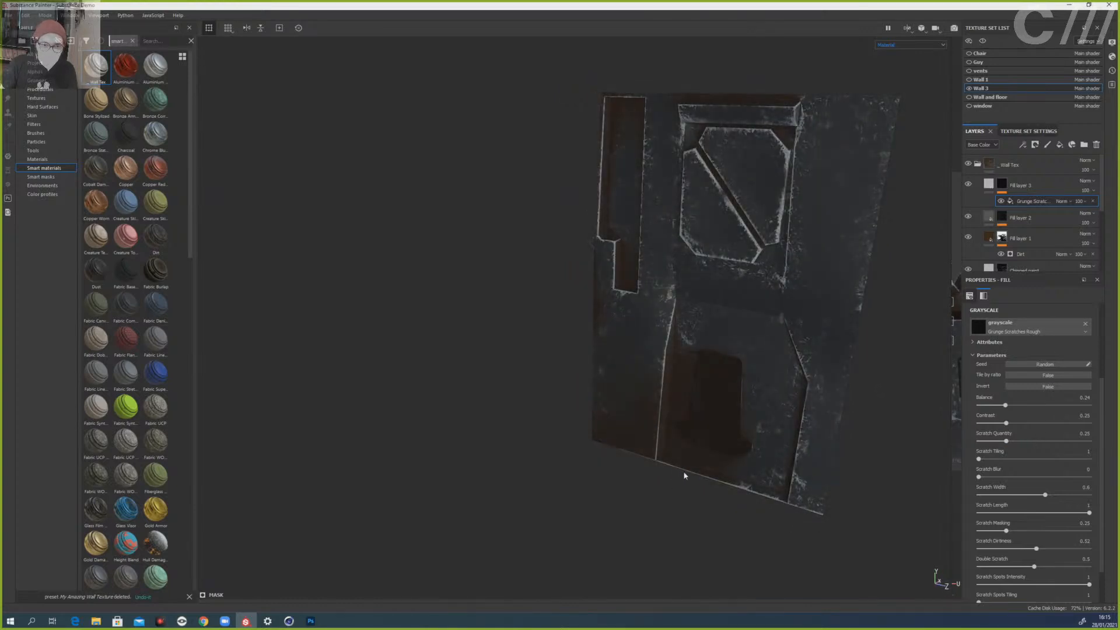
{"action": "right_click_drag", "start_coordinate": [781, 440], "coordinate": [799, 438], "text": "shift"}
{"action": "left_click", "coordinate": [968, 80]}
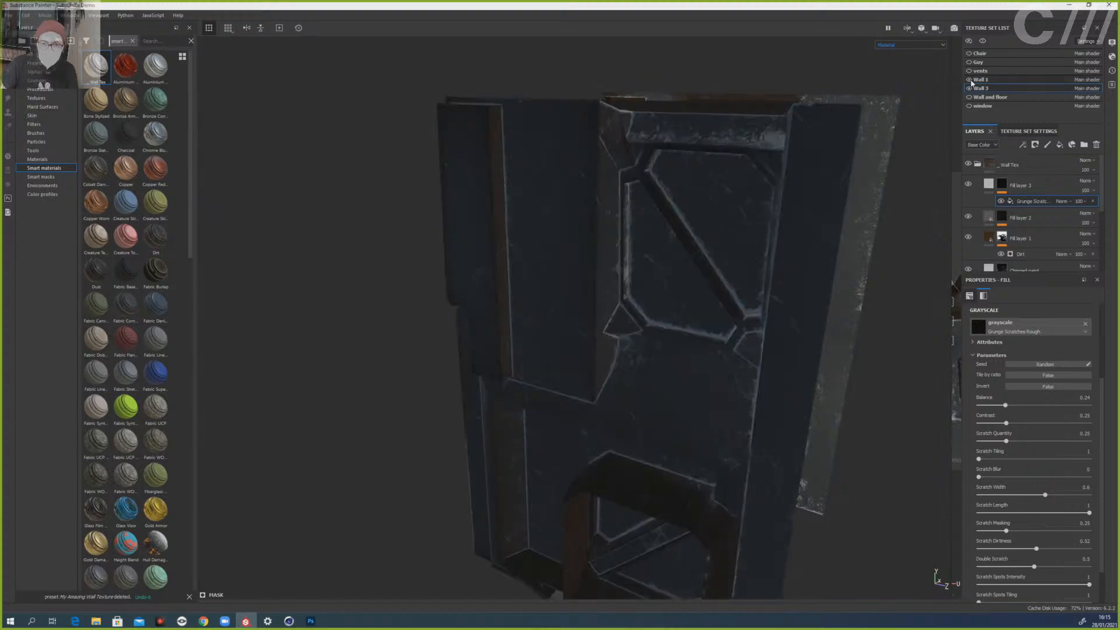
{"action": "left_click_drag", "start_coordinate": [833, 386], "coordinate": [917, 207], "text": "alt"}
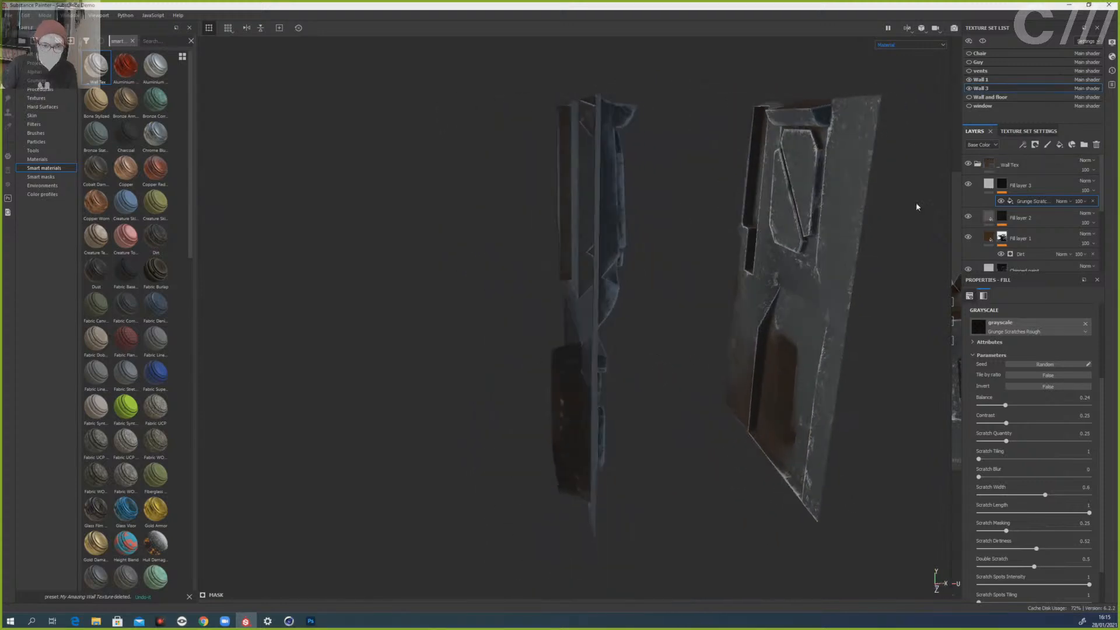
{"action": "left_click", "coordinate": [968, 88]}
{"action": "left_click", "coordinate": [969, 79]}
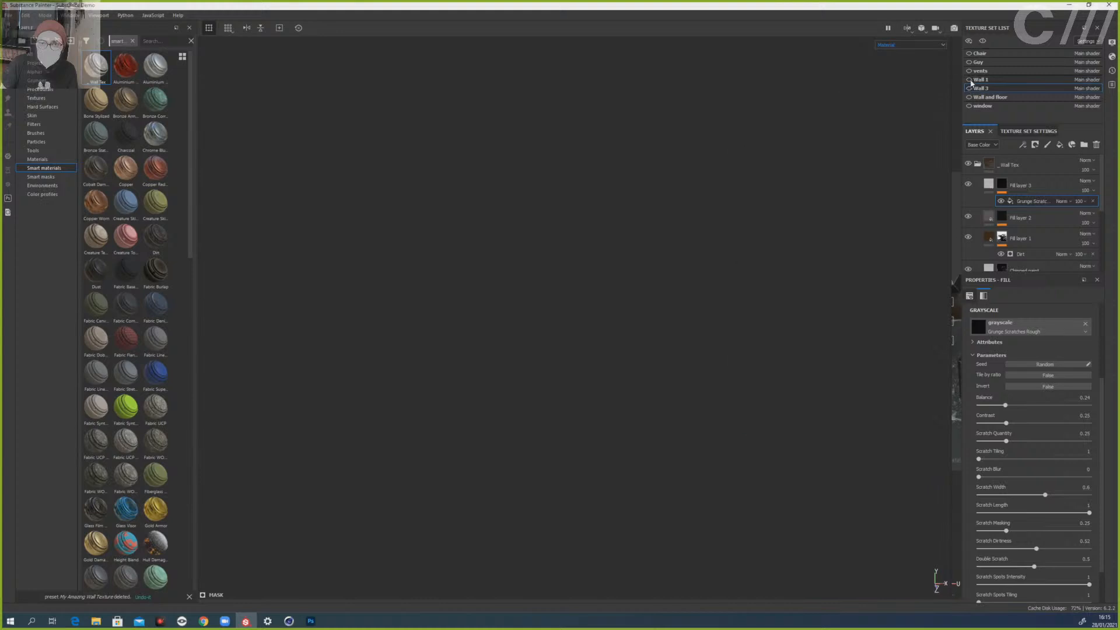
- Show and activate the Wall and floor texture set, and delete the empty paint layer Layer 2 from its Wall Tex folder
{"action": "left_click", "coordinate": [969, 97]}
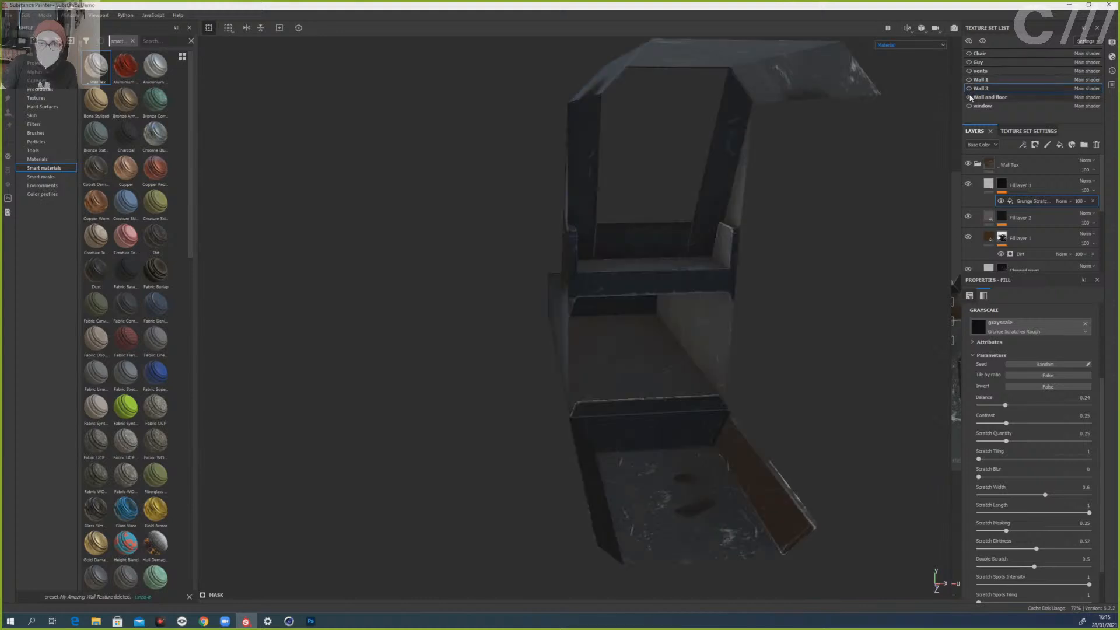
{"action": "scroll", "coordinate": [690, 388], "scroll_direction": "down", "scroll_amount": 2}
{"action": "scroll", "coordinate": [692, 384], "scroll_direction": "up", "scroll_amount": 5}
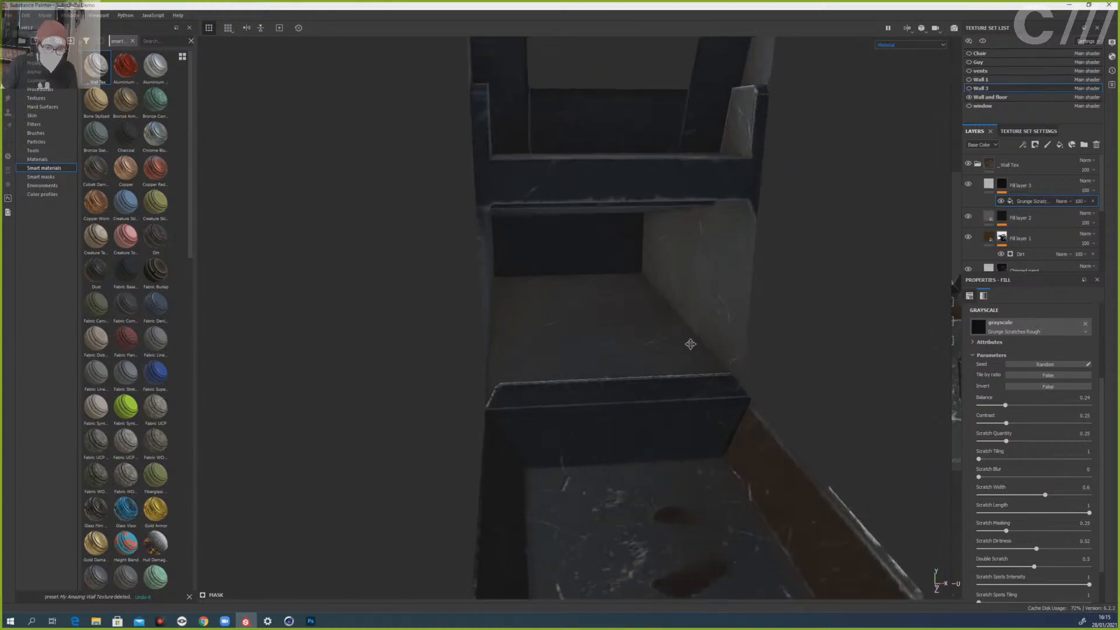
{"action": "left_click_drag", "start_coordinate": [699, 340], "coordinate": [697, 370], "text": "alt"}
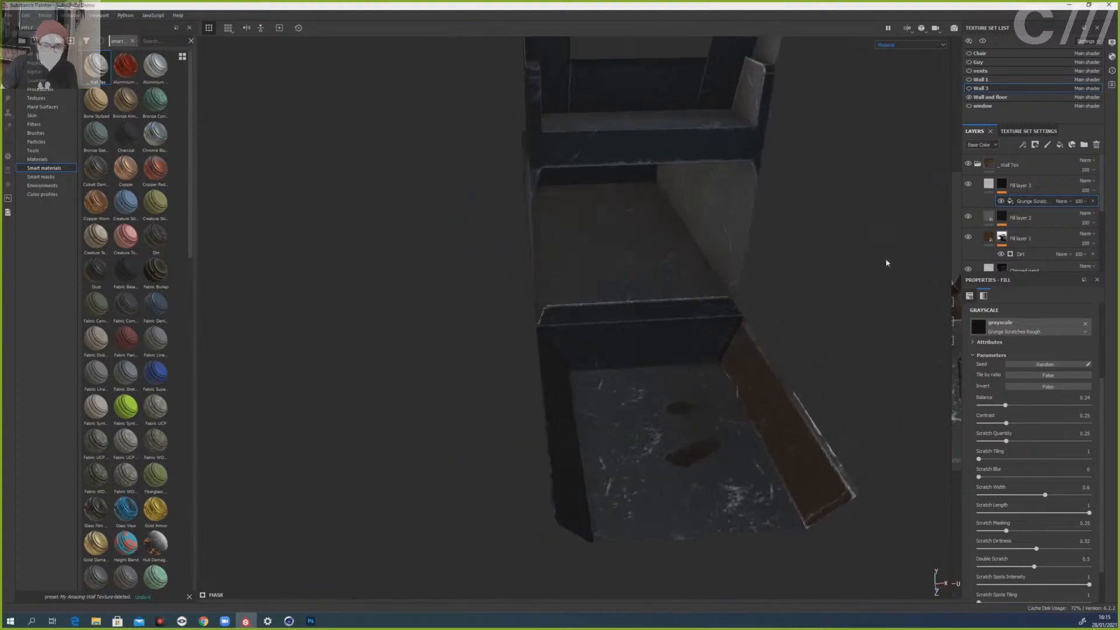
{"action": "left_click", "coordinate": [991, 98]}
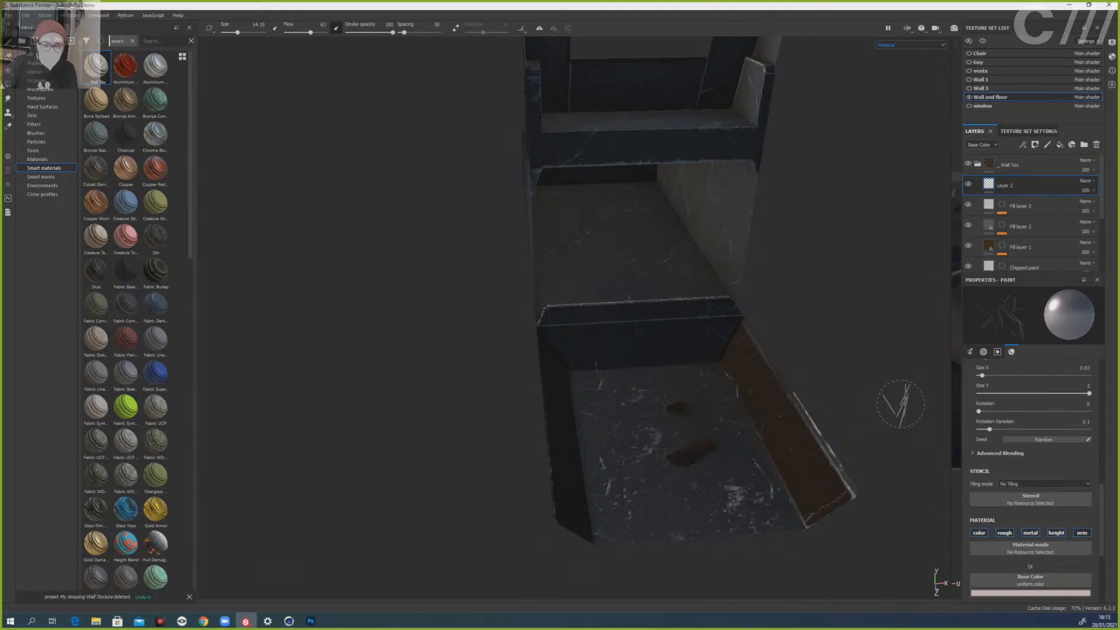
{"action": "key", "text": "Delete"}
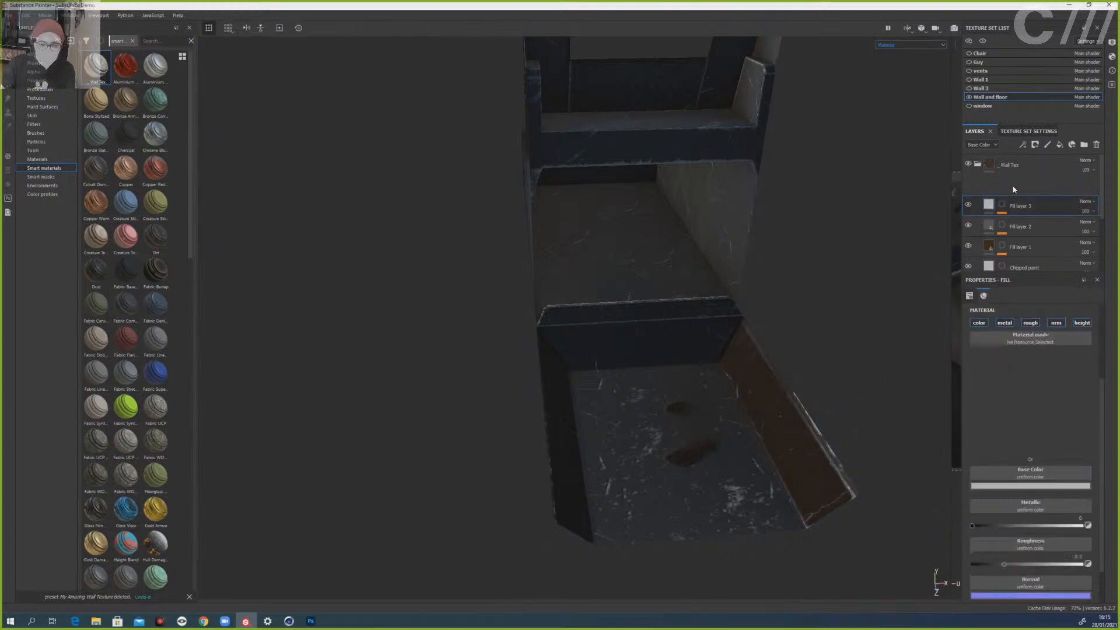
- In Fill layer 1's Dirt generator, set Dirt Level to 0.2, Dirt Contrast to 0.83 and Triplanar Blending Contrast to 0.36
{"action": "left_click", "coordinate": [1018, 227]}
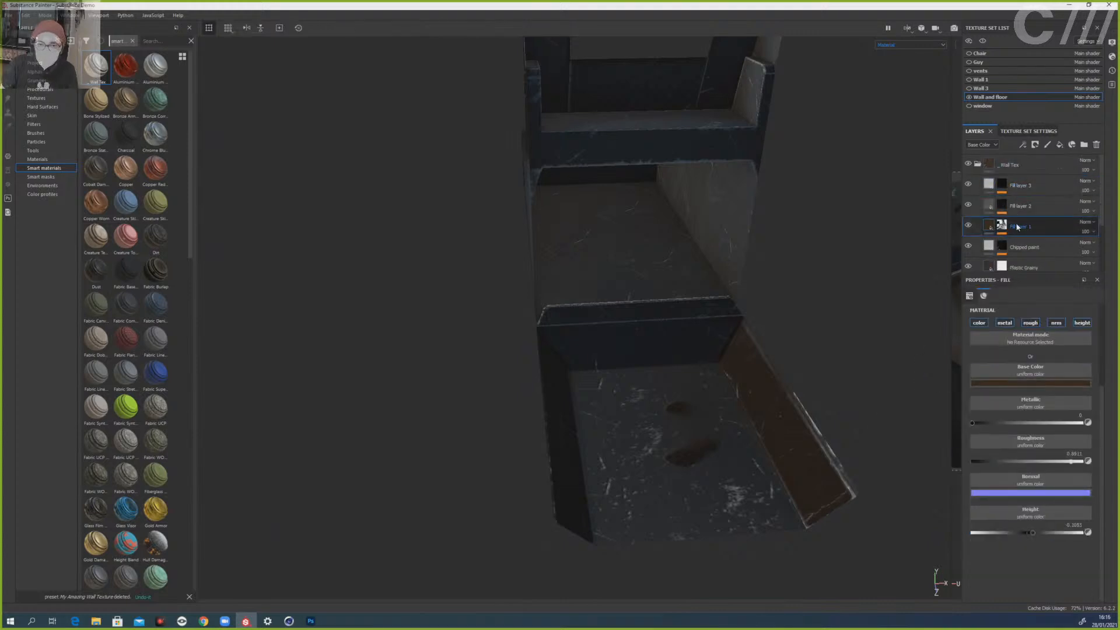
{"action": "left_click", "coordinate": [1006, 226]}
{"action": "left_click", "coordinate": [1022, 243]}
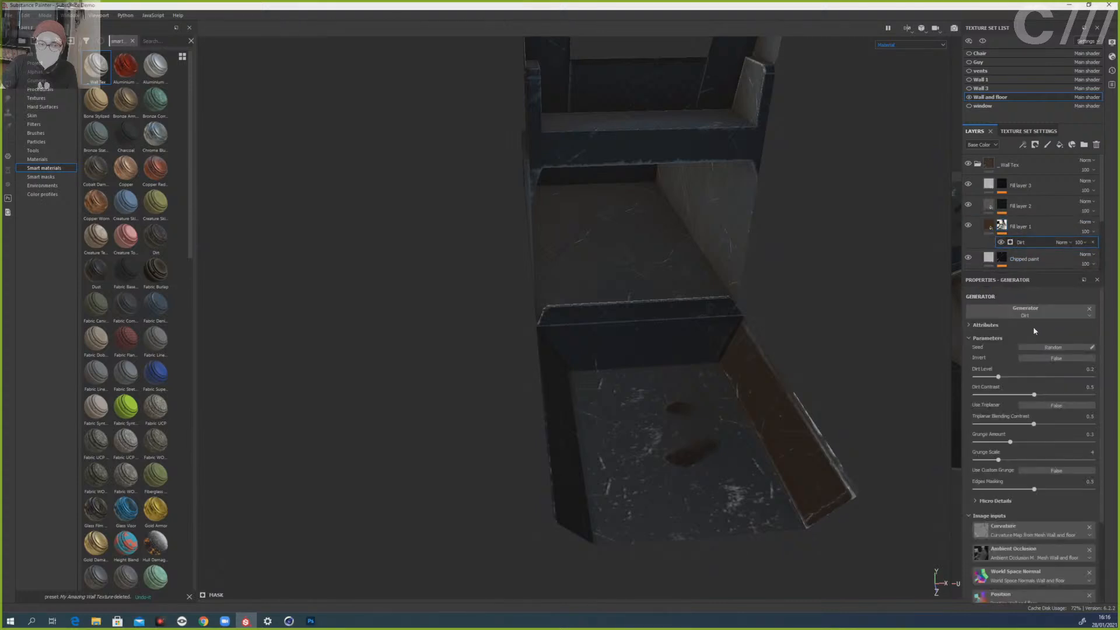
{"action": "mouse_move", "coordinate": [998, 377]}
{"action": "left_mouse_down"}
{"action": "mouse_move", "coordinate": [1028, 377]}
{"action": "mouse_move", "coordinate": [993, 378]}
{"action": "left_mouse_up"}
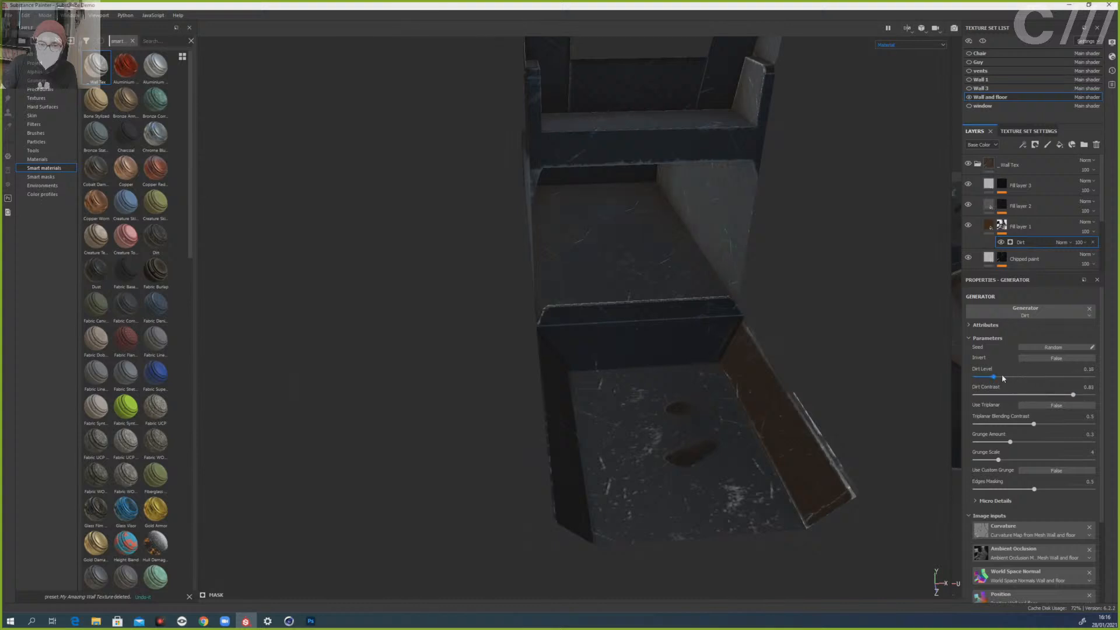
{"action": "left_click_drag", "start_coordinate": [993, 377], "coordinate": [1006, 377]}
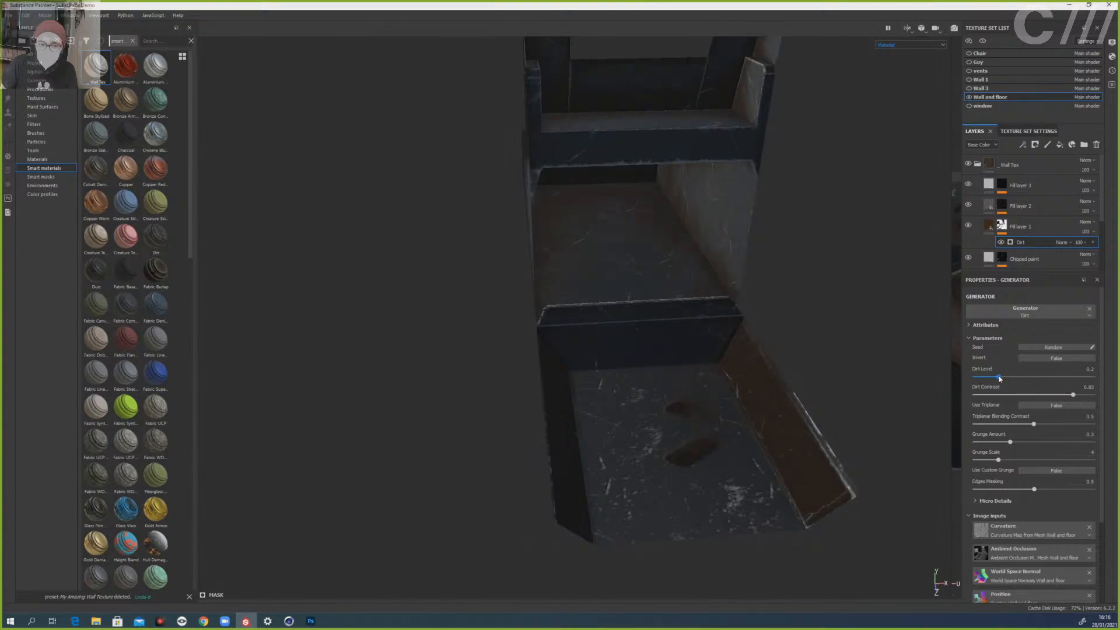
{"action": "left_click", "coordinate": [1017, 424]}
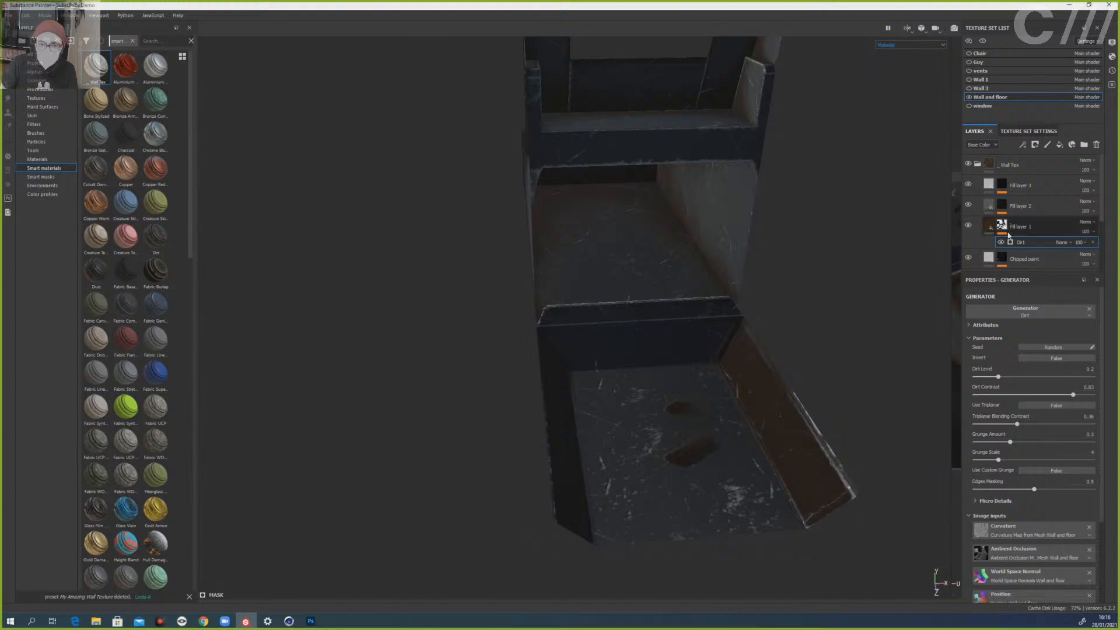
- Adjust the Wear Level of the Metal Edge Wear generator on the Chipped paint layer's mask
{"action": "left_click", "coordinate": [1023, 258]}
{"action": "scroll", "coordinate": [1010, 210], "scroll_direction": "down", "scroll_amount": 3}
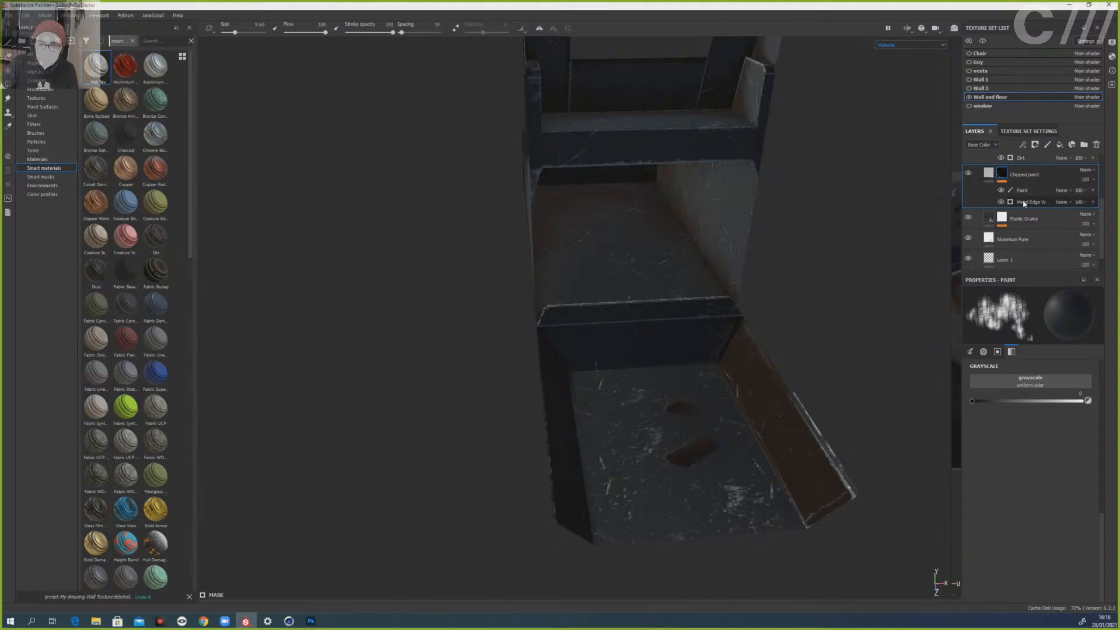
{"action": "left_click", "coordinate": [1024, 201]}
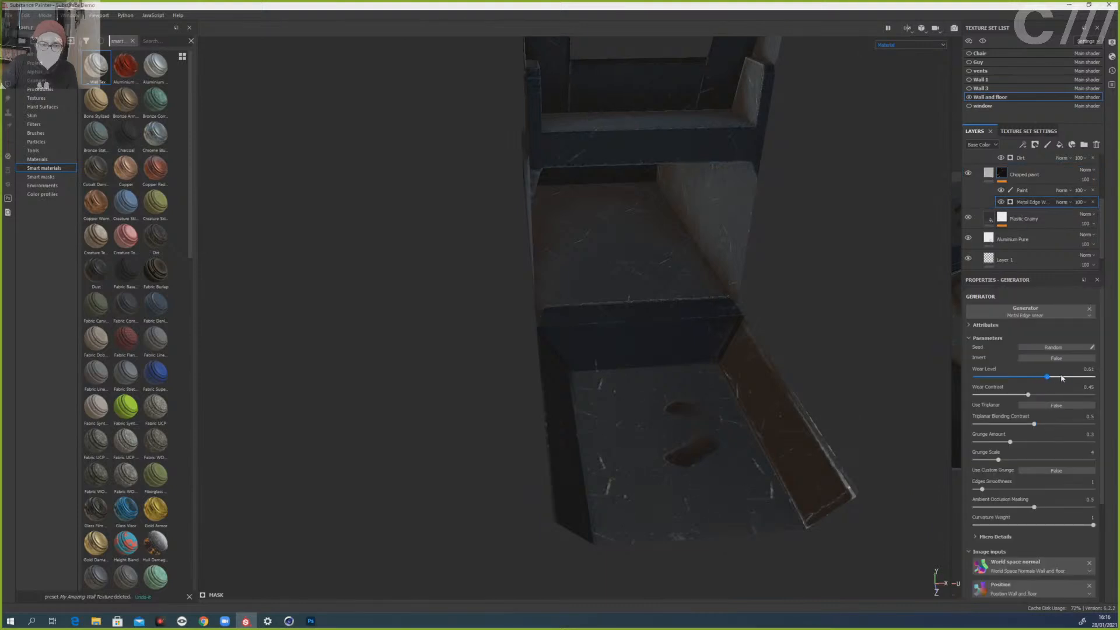
{"action": "mouse_move", "coordinate": [1061, 378]}
{"action": "left_mouse_down"}
{"action": "mouse_move", "coordinate": [1087, 376]}
{"action": "mouse_move", "coordinate": [1073, 376]}
{"action": "left_mouse_up"}
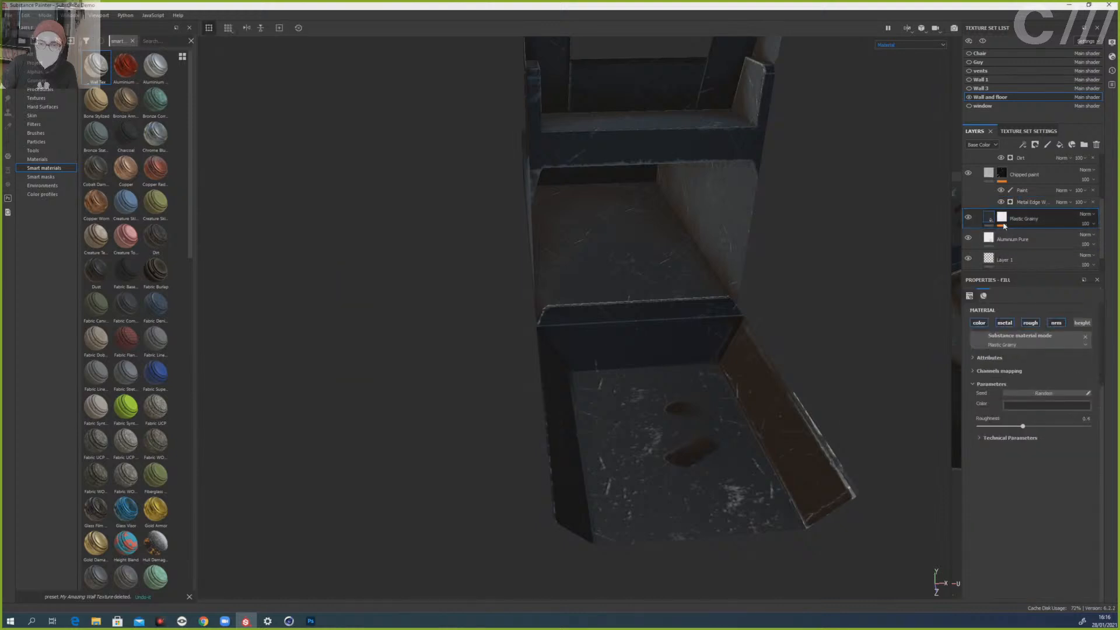
- Set the Dirt generator on the Plastic Grainy mask to Dirt Level 0.59 and Dirt Contrast 0.44, and inspect the model
{"action": "left_click", "coordinate": [1015, 231]}
{"action": "left_click", "coordinate": [1021, 245]}
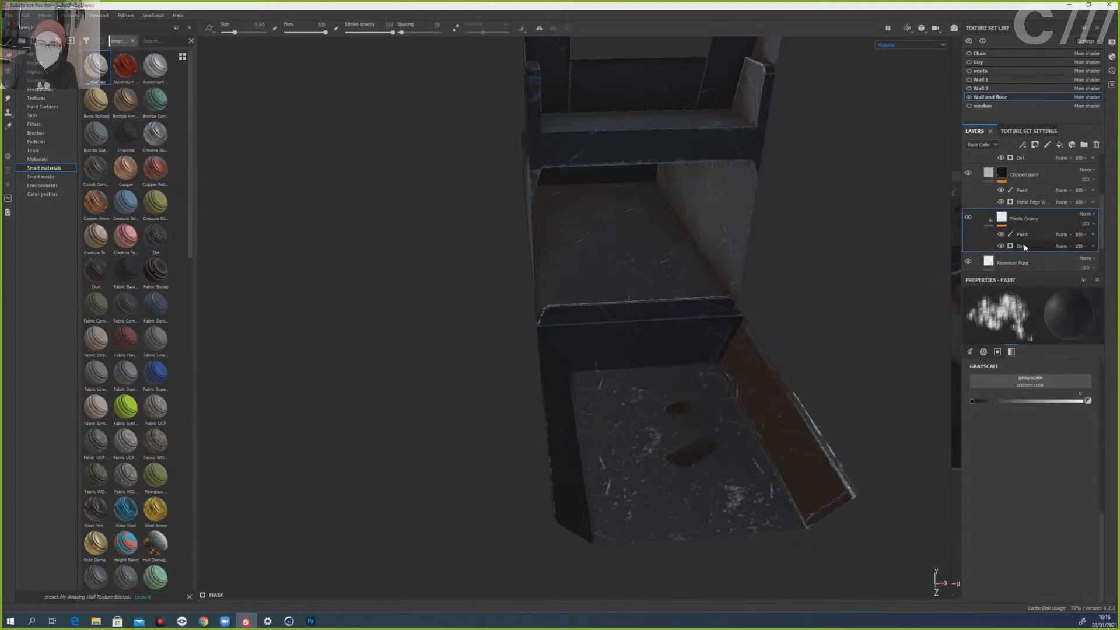
{"action": "mouse_move", "coordinate": [1048, 376]}
{"action": "left_mouse_down"}
{"action": "mouse_move", "coordinate": [1050, 395]}
{"action": "mouse_move", "coordinate": [1028, 395]}
{"action": "left_mouse_up"}
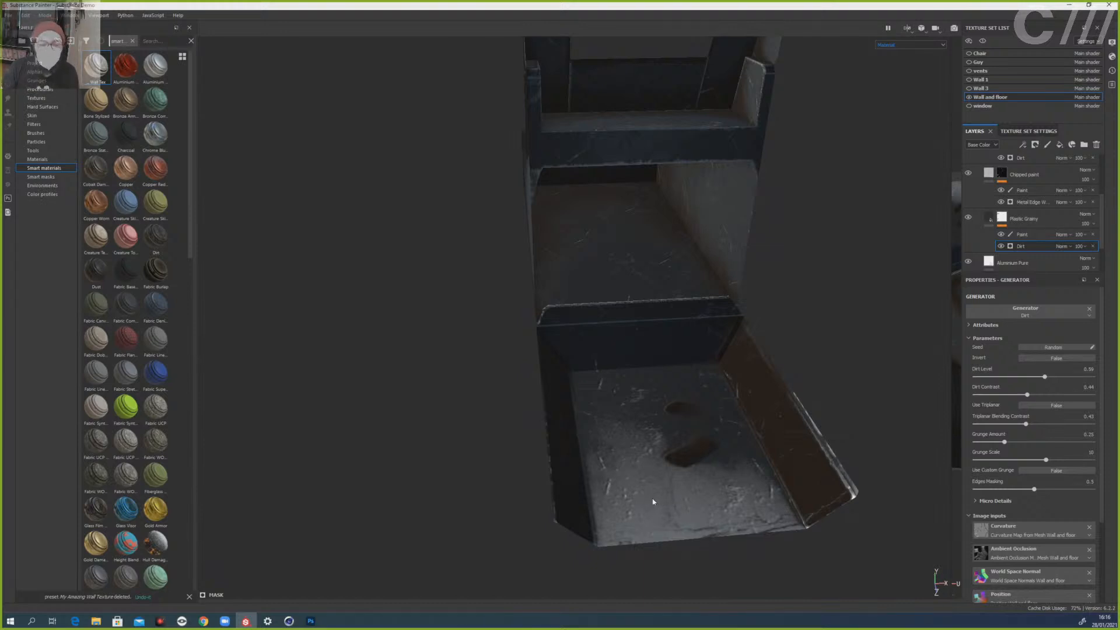
{"action": "scroll", "coordinate": [654, 502], "scroll_direction": "up", "scroll_amount": 2}
{"action": "scroll", "coordinate": [653, 502], "scroll_direction": "down", "scroll_amount": 4}
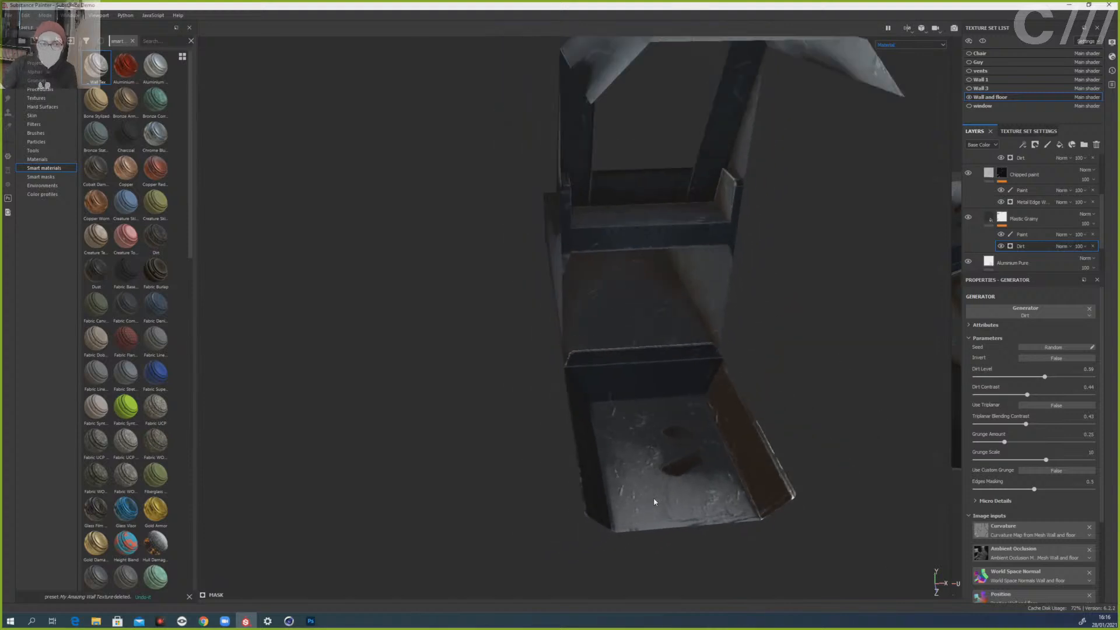
{"action": "scroll", "coordinate": [654, 502], "scroll_direction": "down", "scroll_amount": 3}
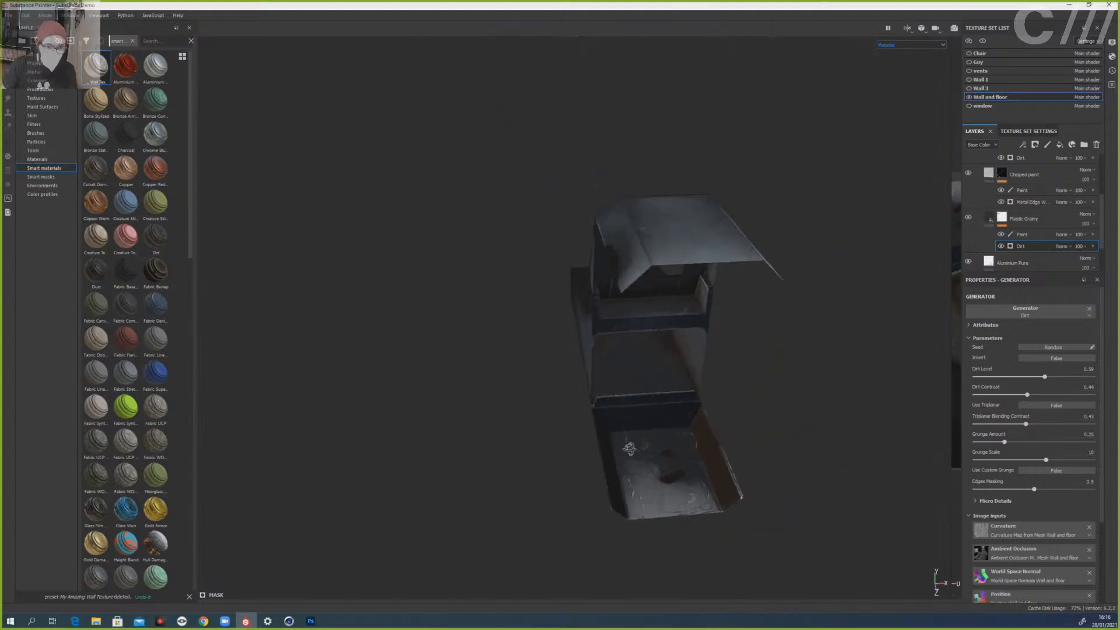
{"action": "left_click_drag", "start_coordinate": [628, 448], "coordinate": [664, 342], "text": "alt"}
{"action": "scroll", "coordinate": [656, 381], "scroll_direction": "up", "scroll_amount": 3}
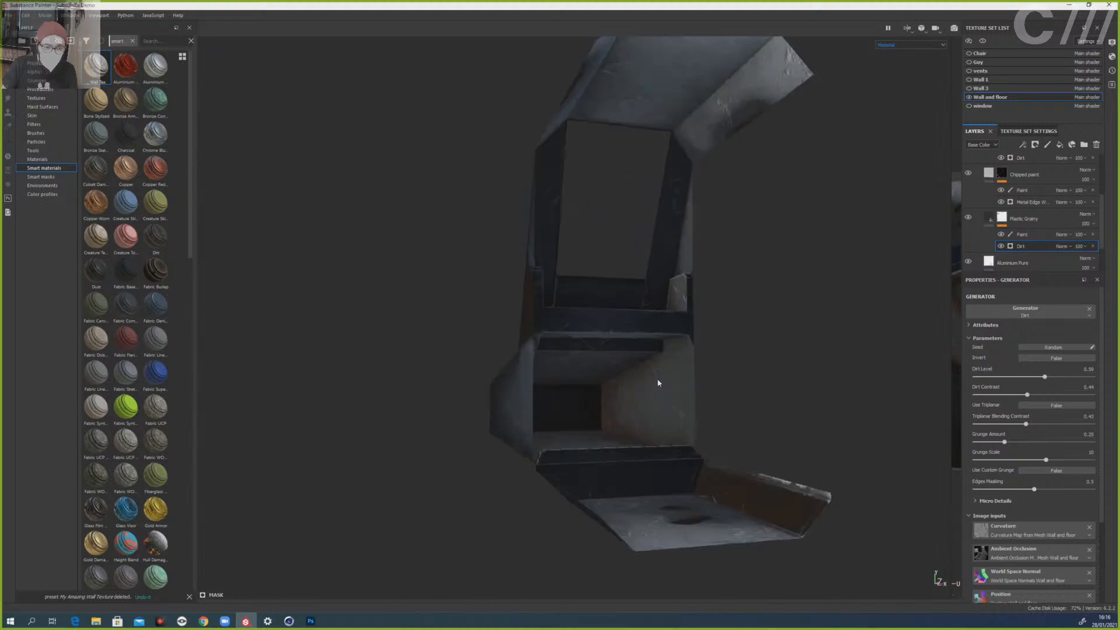
{"action": "left_click_drag", "start_coordinate": [658, 383], "coordinate": [738, 256], "text": "alt"}
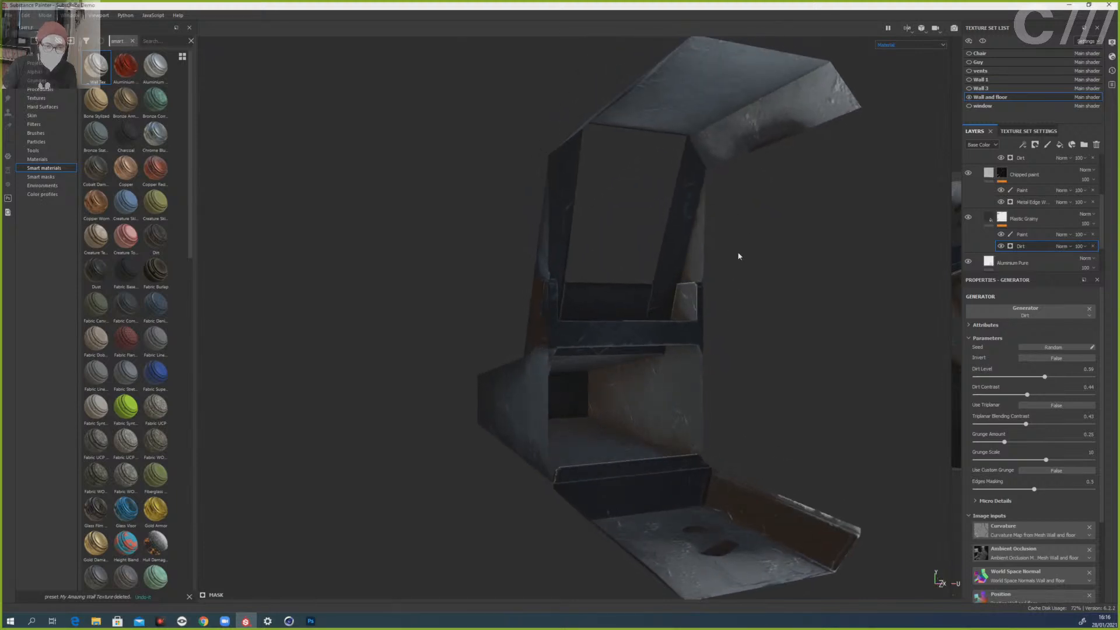
- Replace the Paint effect on the Plastic Grainy layer's mask with a new one above the Dirt generator
{"action": "left_click", "coordinate": [1024, 235]}
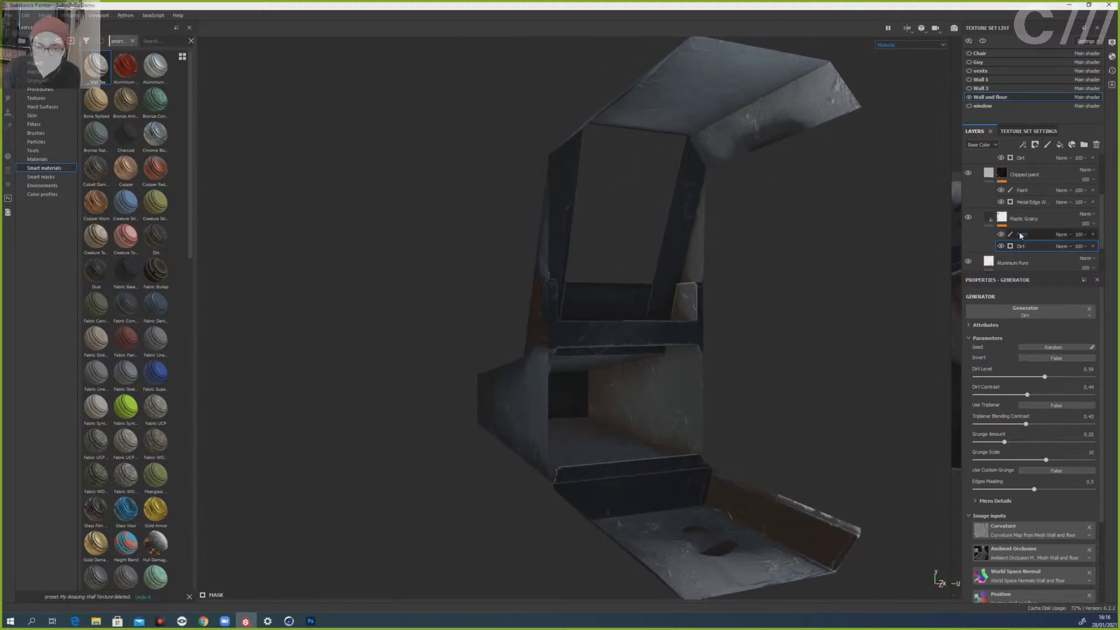
{"action": "left_click", "coordinate": [1093, 235]}
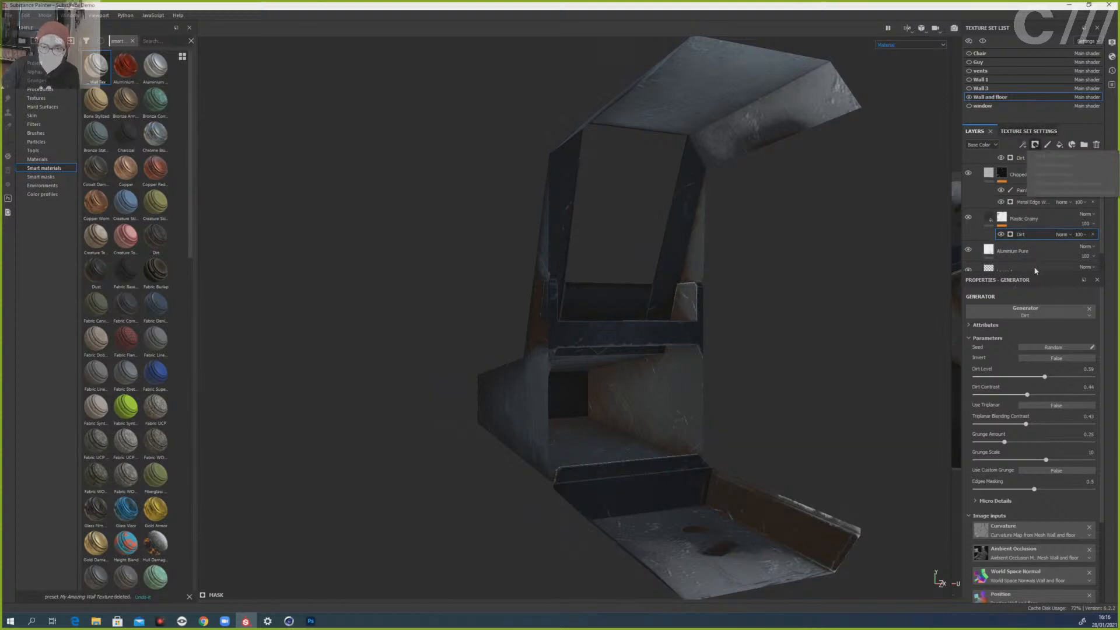
{"action": "left_click", "coordinate": [1002, 220]}
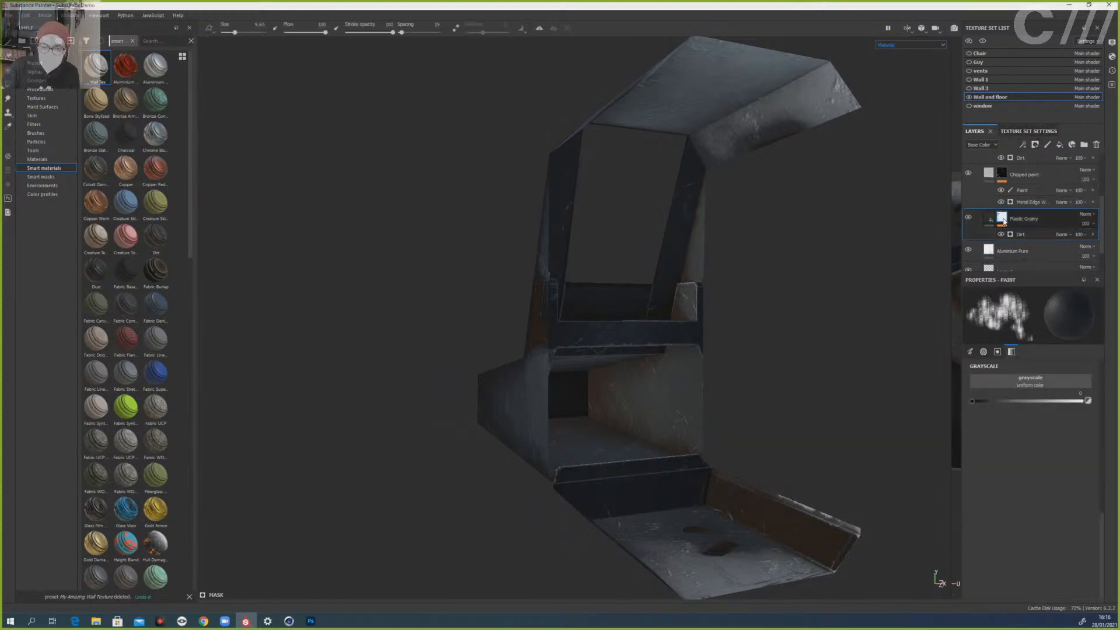
{"action": "left_click", "coordinate": [1036, 145]}
{"action": "key", "text": "ctrl+z"}
{"action": "right_click", "coordinate": [1002, 218]}
{"action": "left_click", "coordinate": [1057, 505]}
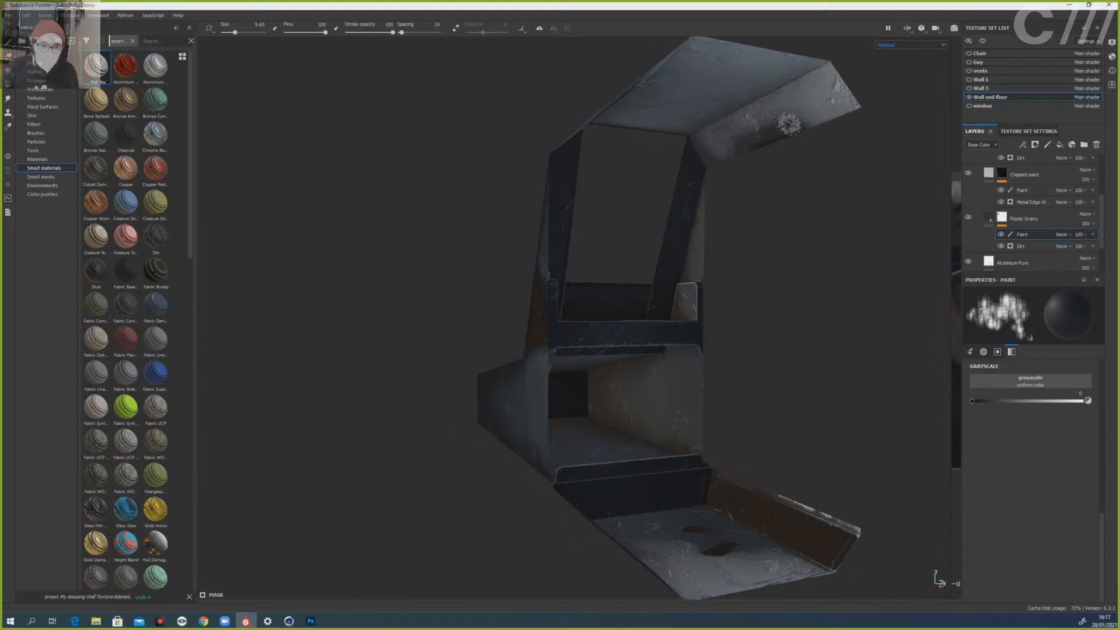
- View the ambient occlusion mesh map on the model and return to the Material display
{"action": "key", "text": "b"}
{"action": "key", "text": "b"}
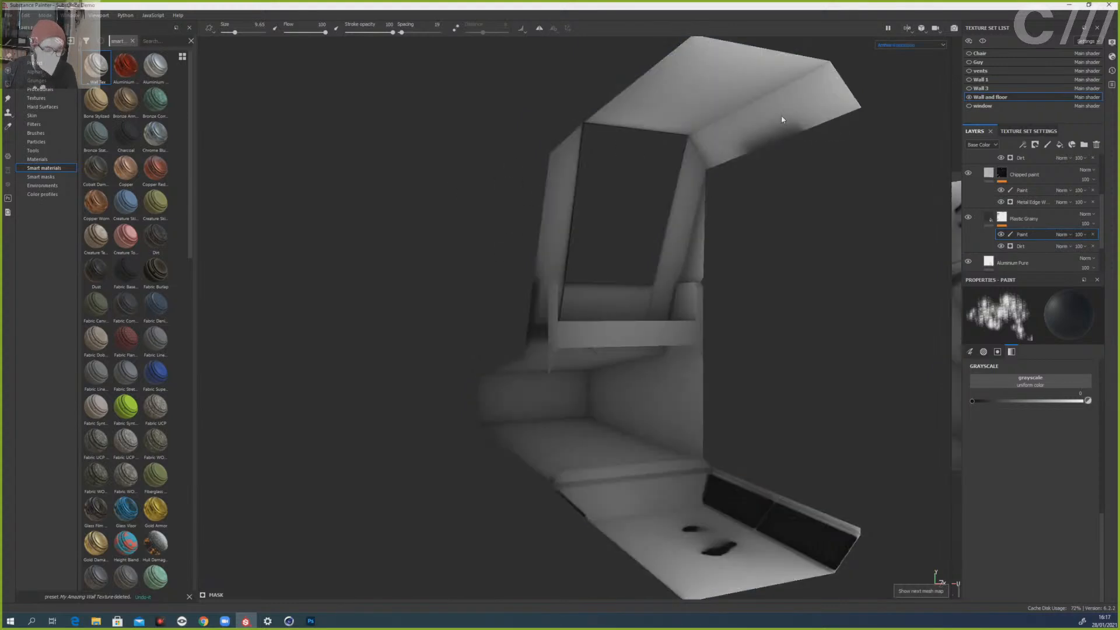
{"action": "left_click", "coordinate": [920, 44]}
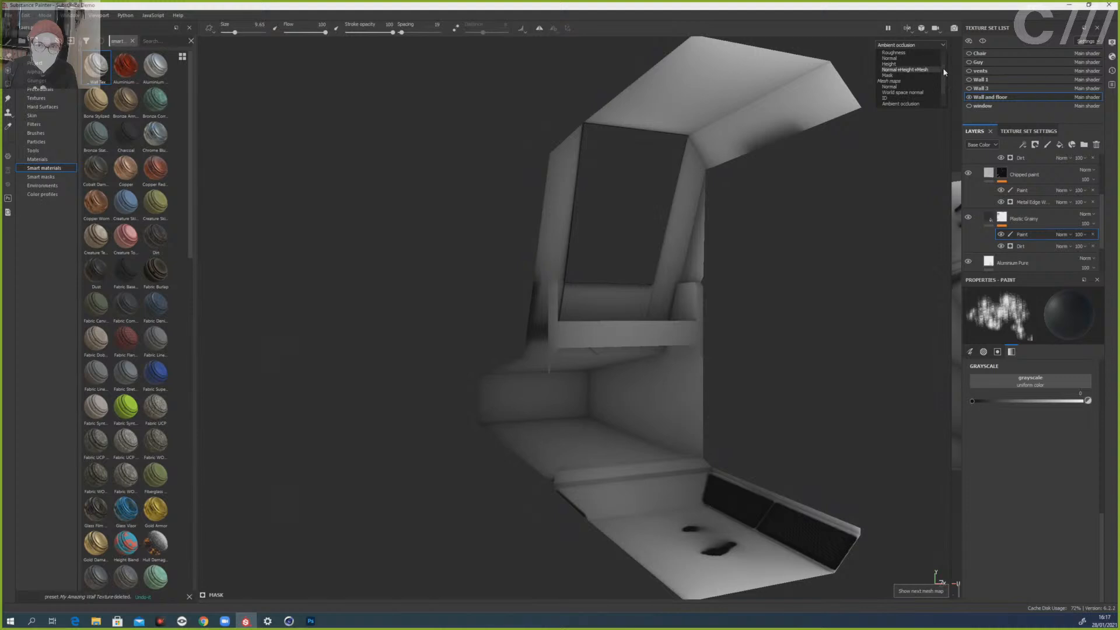
{"action": "left_click", "coordinate": [897, 58]}
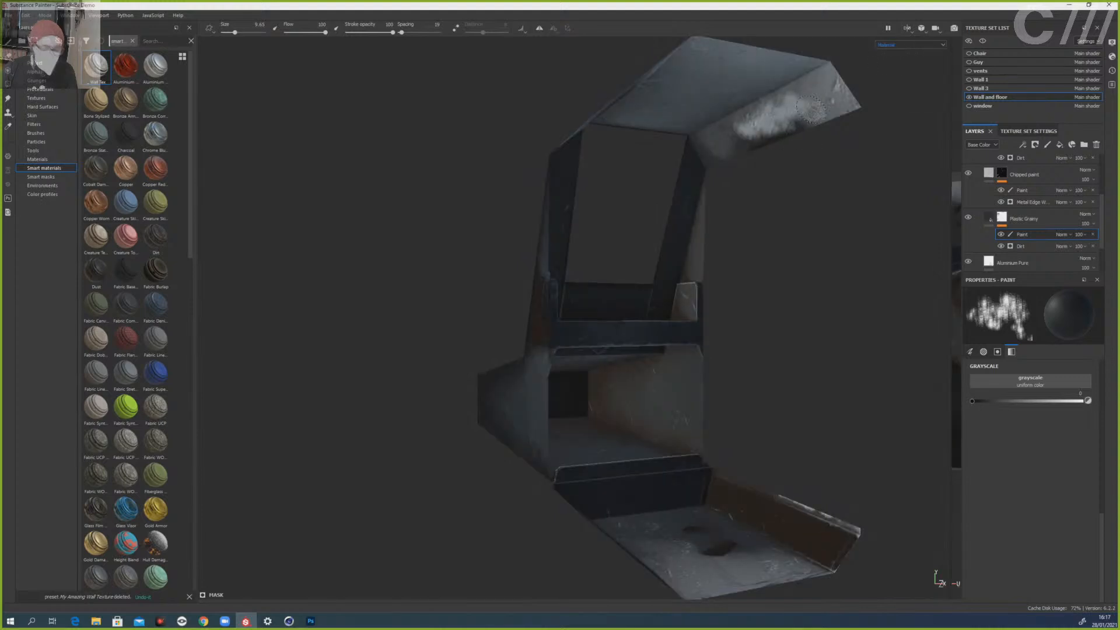
- Paint the Plastic Grainy mask across the canopy's underside, enlarging the brush to about 24 and using grayscale 1 to restore the coating
{"action": "mouse_move", "coordinate": [788, 120]}
{"action": "left_mouse_down"}
{"action": "mouse_move", "coordinate": [828, 99]}
{"action": "mouse_move", "coordinate": [708, 146]}
{"action": "mouse_move", "coordinate": [817, 93]}
{"action": "mouse_move", "coordinate": [700, 73]}
{"action": "mouse_move", "coordinate": [752, 62]}
{"action": "left_mouse_up"}
{"action": "key", "text": "]"}
{"action": "key", "text": "]"}
{"action": "key", "text": "]"}
{"action": "key", "text": "]"}
{"action": "key", "text": "]"}
{"action": "key", "text": "]"}
{"action": "key", "text": "]"}
{"action": "key", "text": "]"}
{"action": "key", "text": "]"}
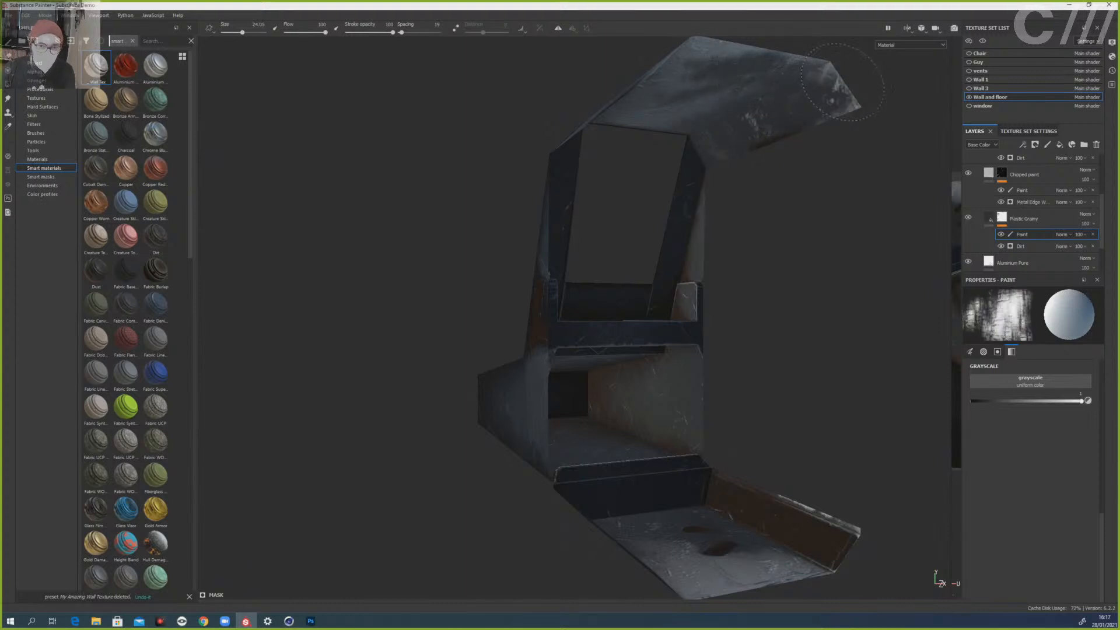
{"action": "mouse_move", "coordinate": [870, 175]}
{"action": "left_mouse_down", "text": "alt"}
{"action": "mouse_move", "coordinate": [725, 138]}
{"action": "mouse_move", "coordinate": [740, 220]}
{"action": "left_mouse_up", "text": "alt"}
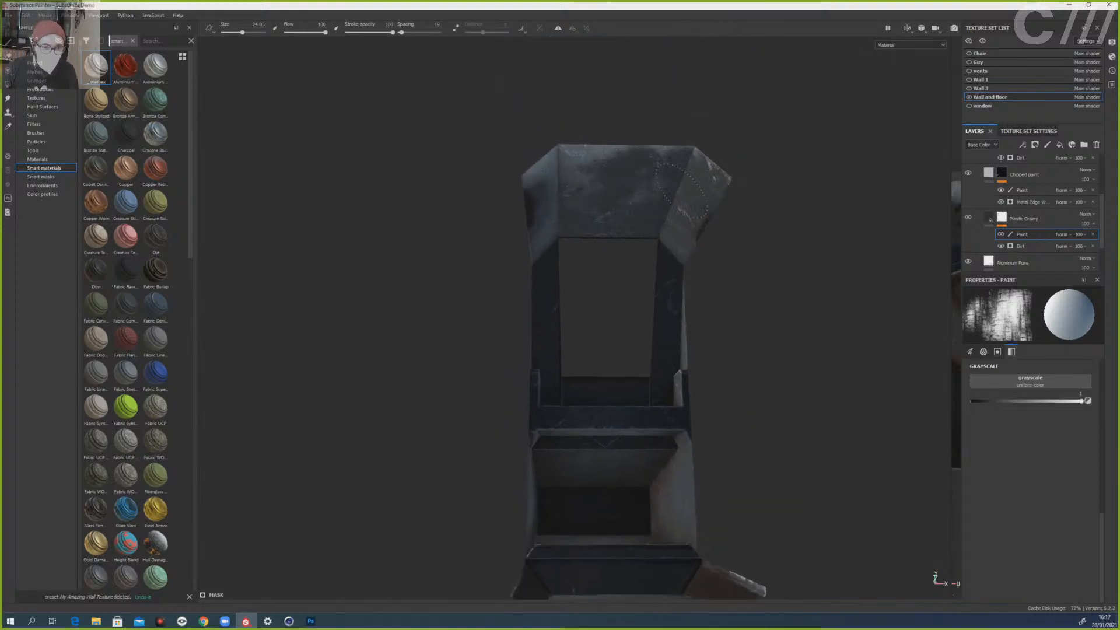
{"action": "left_click_drag", "start_coordinate": [535, 192], "coordinate": [596, 140]}
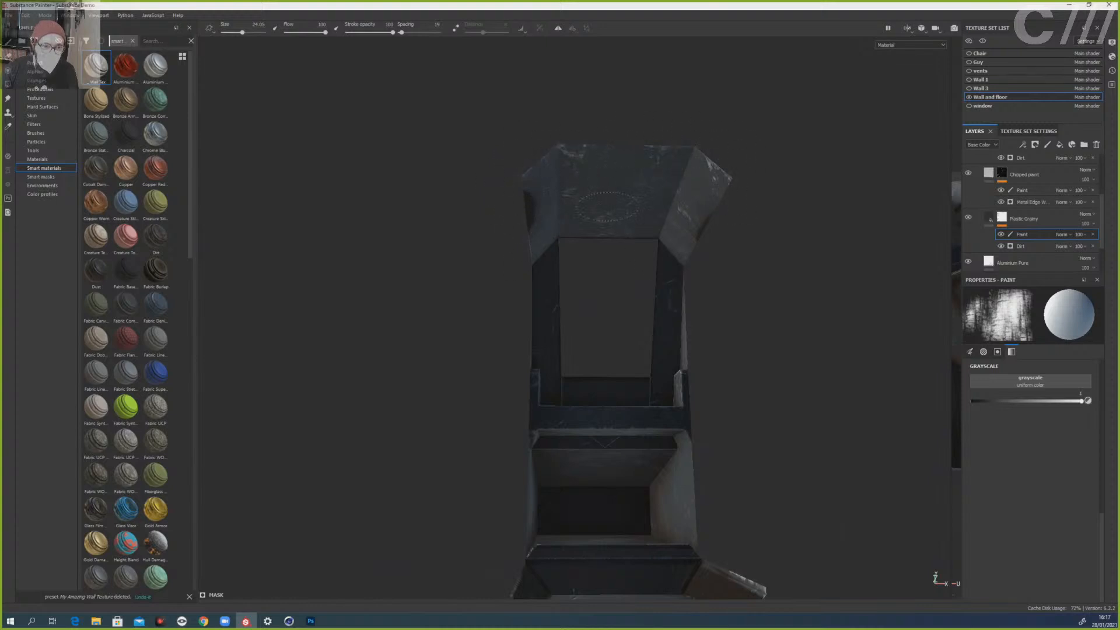
- Collapse the Wall Tex folder, then hide it and show it again to compare the model with and without the material
{"action": "mouse_move", "coordinate": [698, 243]}
{"action": "left_mouse_down", "text": "alt"}
{"action": "mouse_move", "coordinate": [769, 290]}
{"action": "mouse_move", "coordinate": [667, 315]}
{"action": "mouse_move", "coordinate": [782, 353]}
{"action": "mouse_move", "coordinate": [749, 373]}
{"action": "mouse_move", "coordinate": [847, 328]}
{"action": "mouse_move", "coordinate": [784, 347]}
{"action": "mouse_move", "coordinate": [792, 365]}
{"action": "mouse_move", "coordinate": [740, 359]}
{"action": "mouse_move", "coordinate": [776, 396]}
{"action": "mouse_move", "coordinate": [733, 325]}
{"action": "mouse_move", "coordinate": [712, 370]}
{"action": "mouse_move", "coordinate": [737, 362]}
{"action": "mouse_move", "coordinate": [740, 375]}
{"action": "left_mouse_up", "text": "alt"}
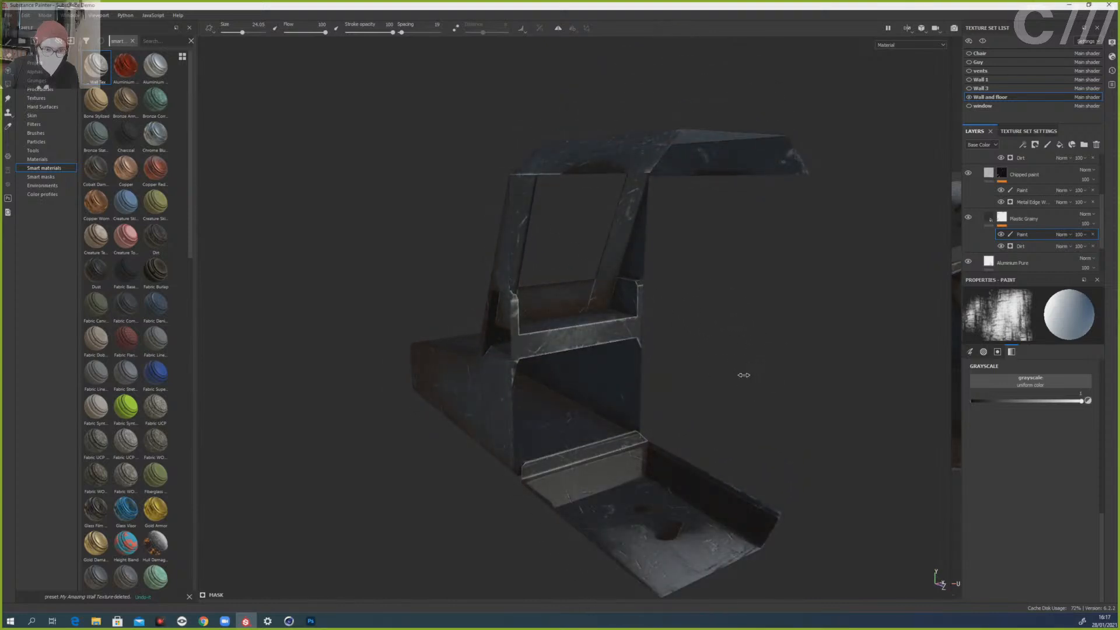
{"action": "left_click", "coordinate": [1008, 219]}
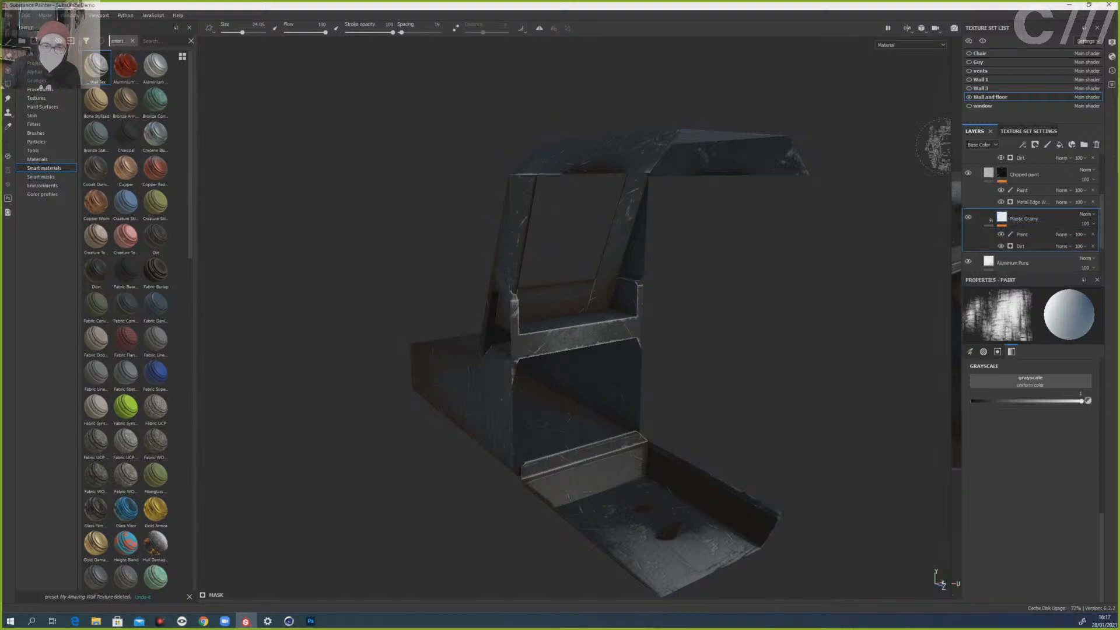
{"action": "scroll", "coordinate": [967, 168], "scroll_direction": "up", "scroll_amount": 3}
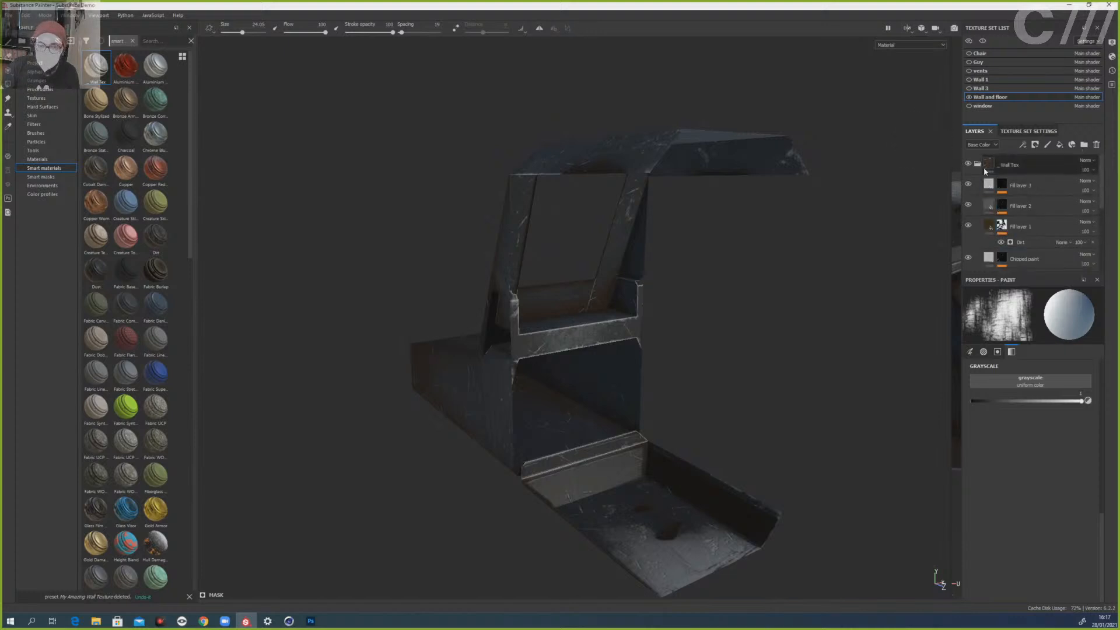
{"action": "left_click", "coordinate": [978, 164]}
{"action": "left_click", "coordinate": [970, 165]}
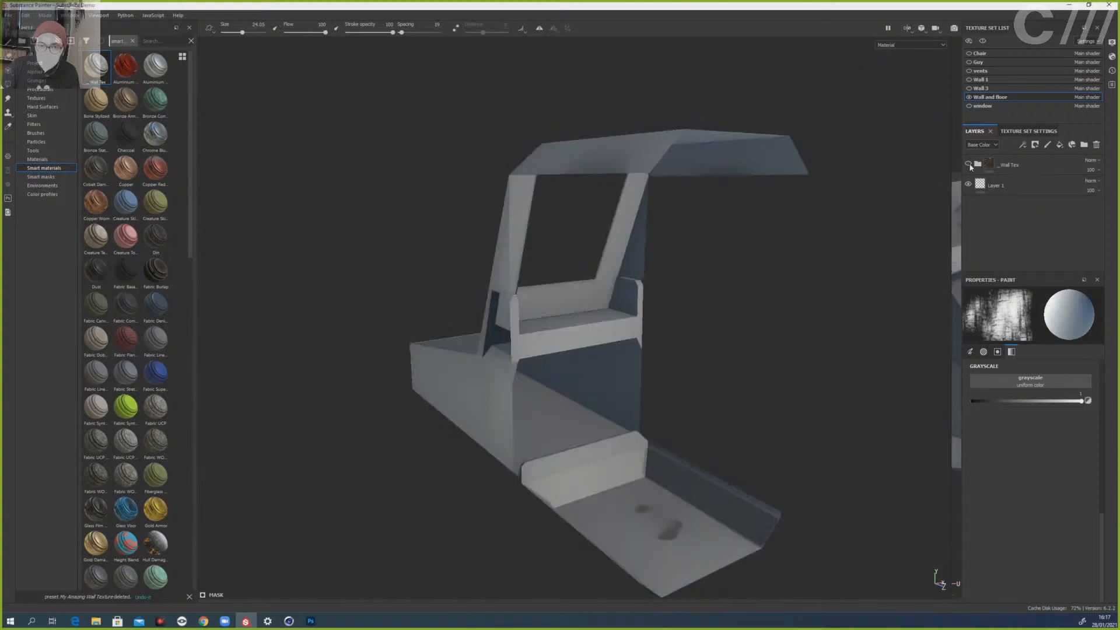
{"action": "left_click", "coordinate": [969, 165]}
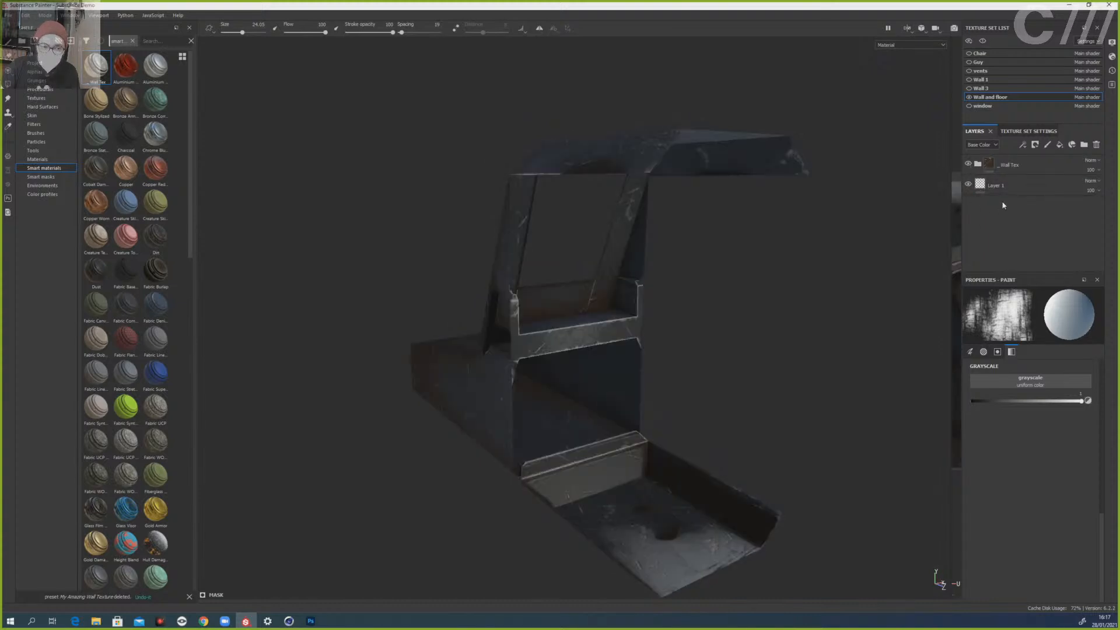
- Show the Wall 3, Wall 1 and Chair texture sets together with Wall and floor, and look at the chair up close
{"action": "left_click", "coordinate": [969, 88]}
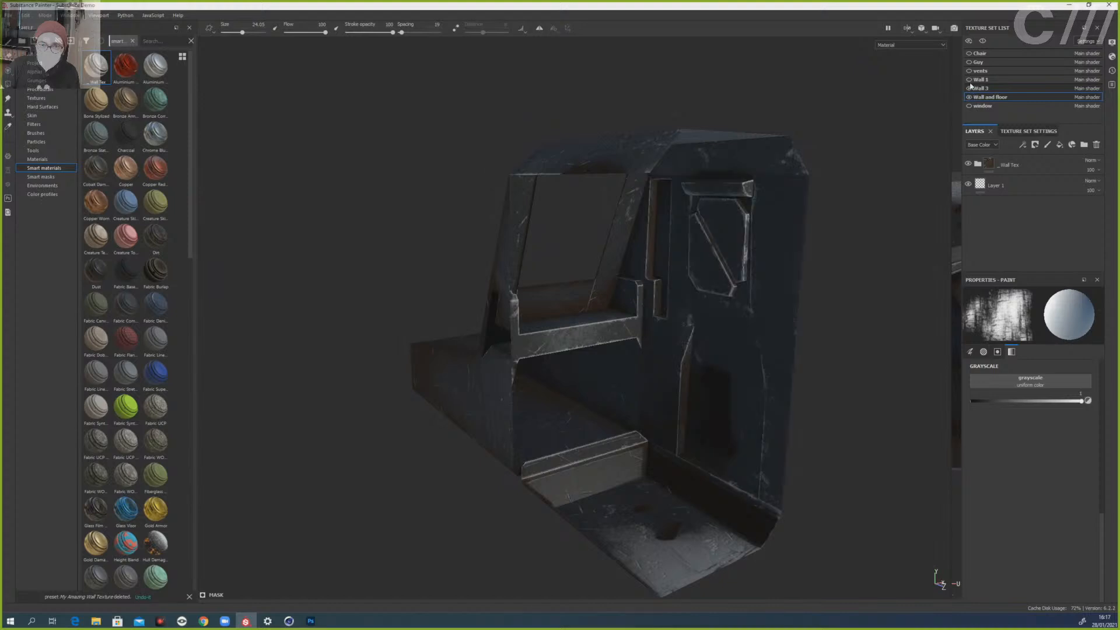
{"action": "left_click", "coordinate": [970, 80]}
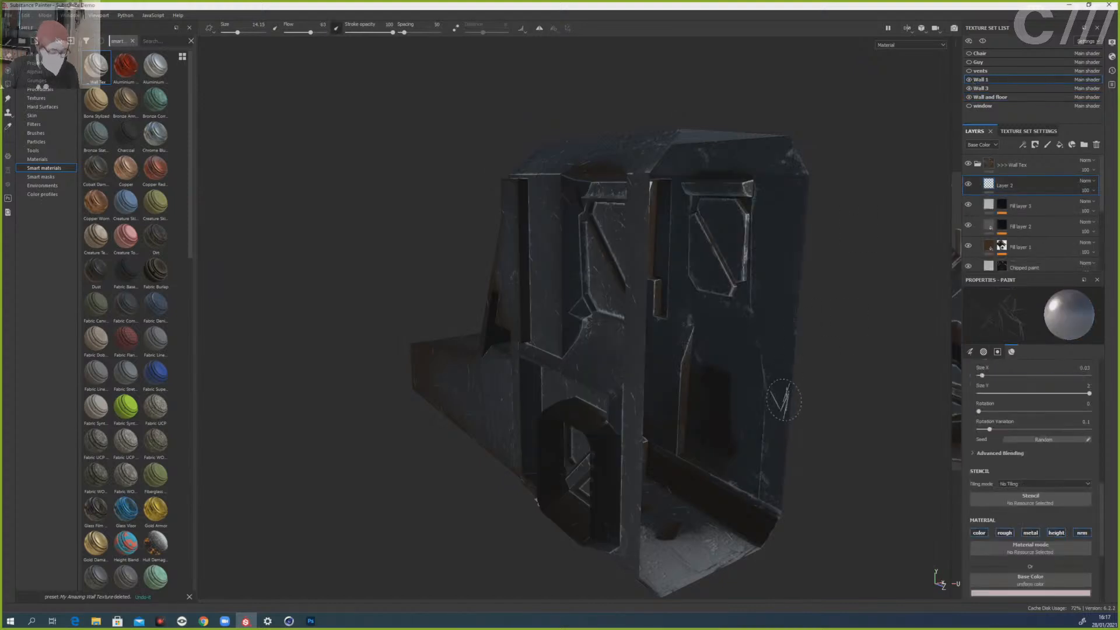
{"action": "left_click", "coordinate": [969, 53]}
{"action": "scroll", "coordinate": [732, 471], "scroll_direction": "down", "scroll_amount": 3}
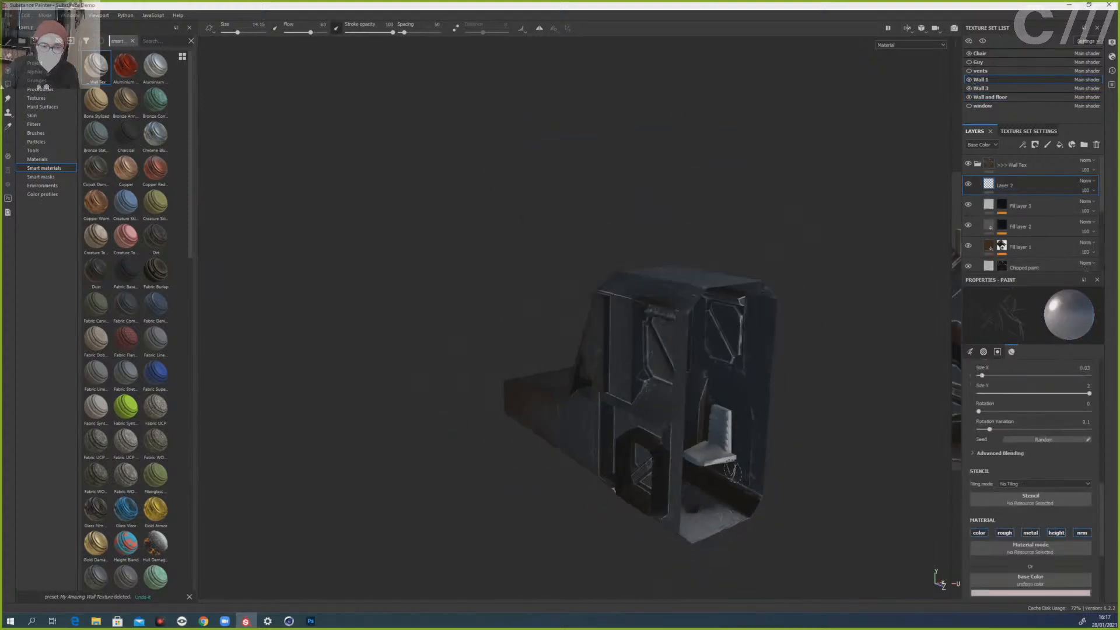
{"action": "scroll", "coordinate": [732, 471], "scroll_direction": "up", "scroll_amount": 5}
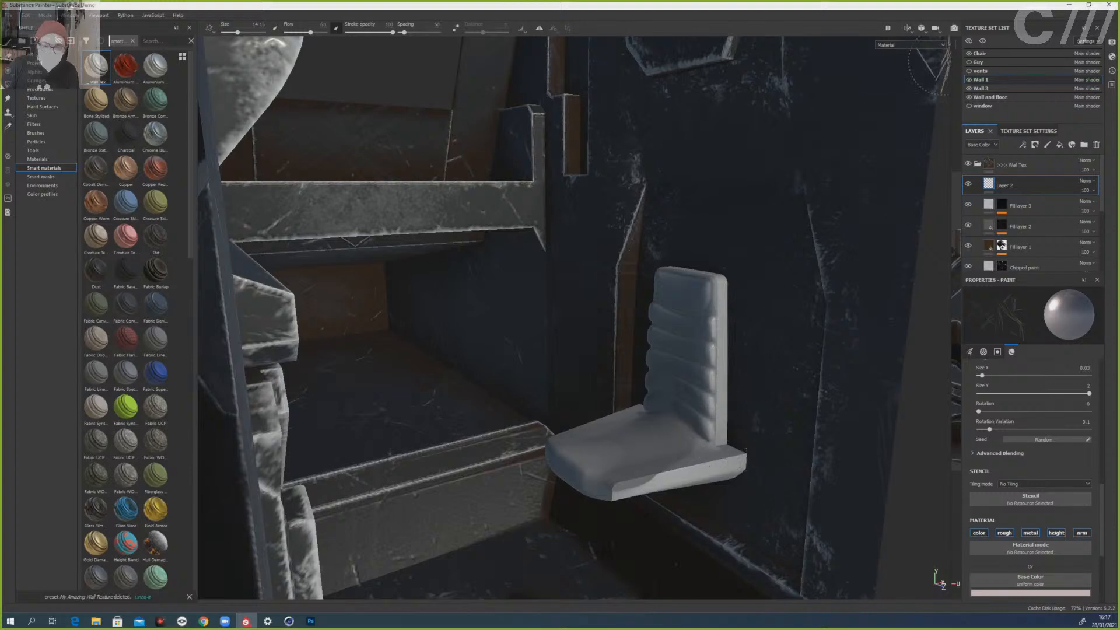
- Select the Chair texture set and apply the Brass Pure material to the chair
{"action": "left_click", "coordinate": [986, 55]}
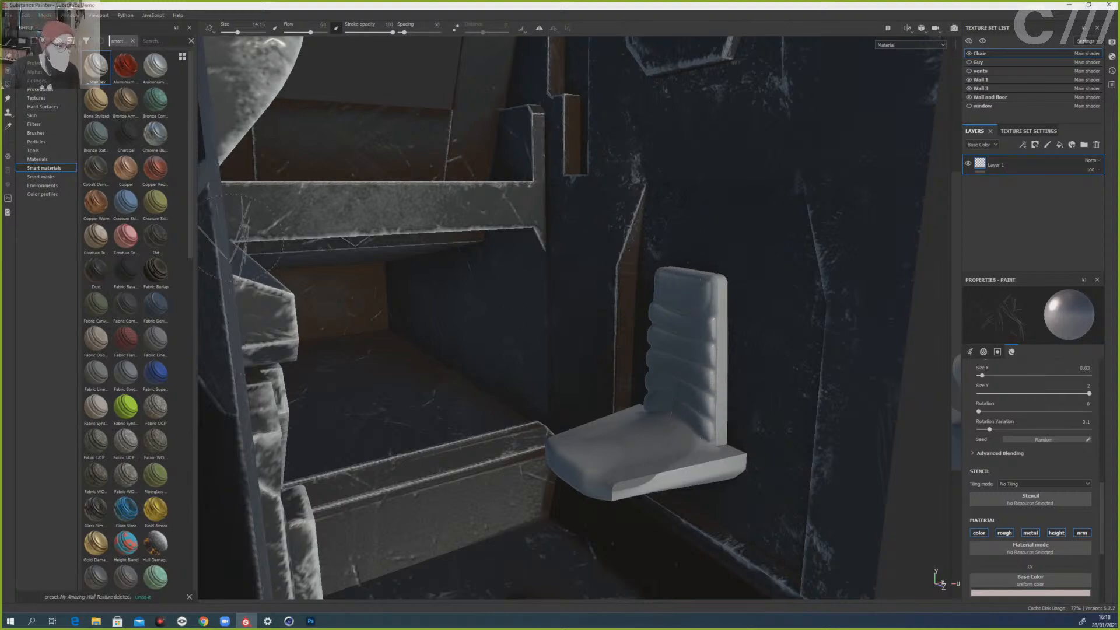
{"action": "left_click", "coordinate": [51, 161]}
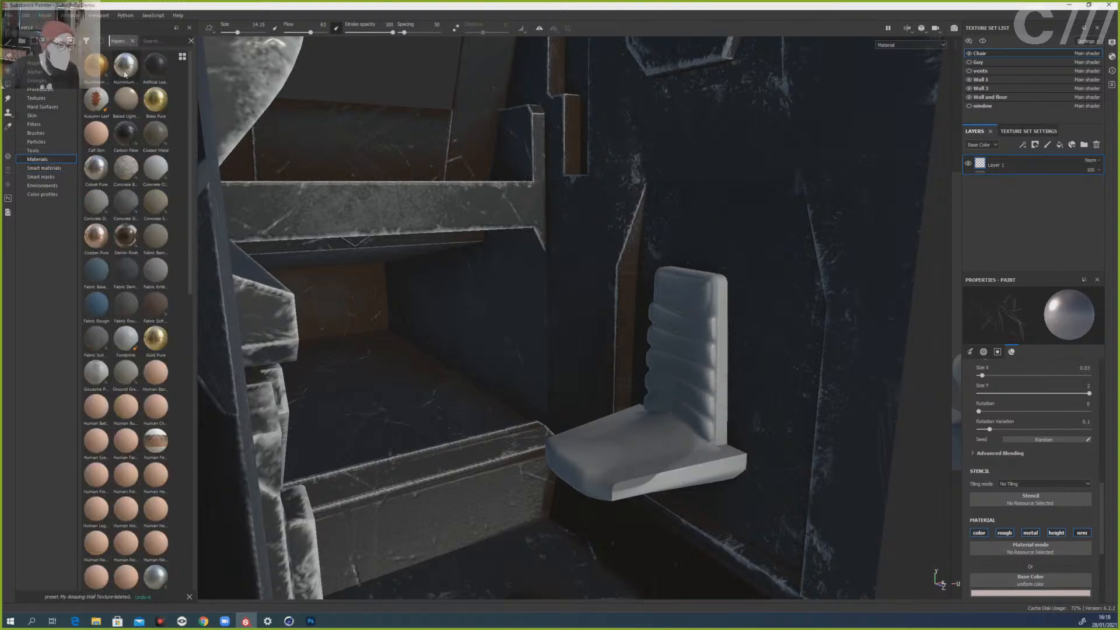
{"action": "left_click_drag", "start_coordinate": [155, 99], "coordinate": [624, 430]}
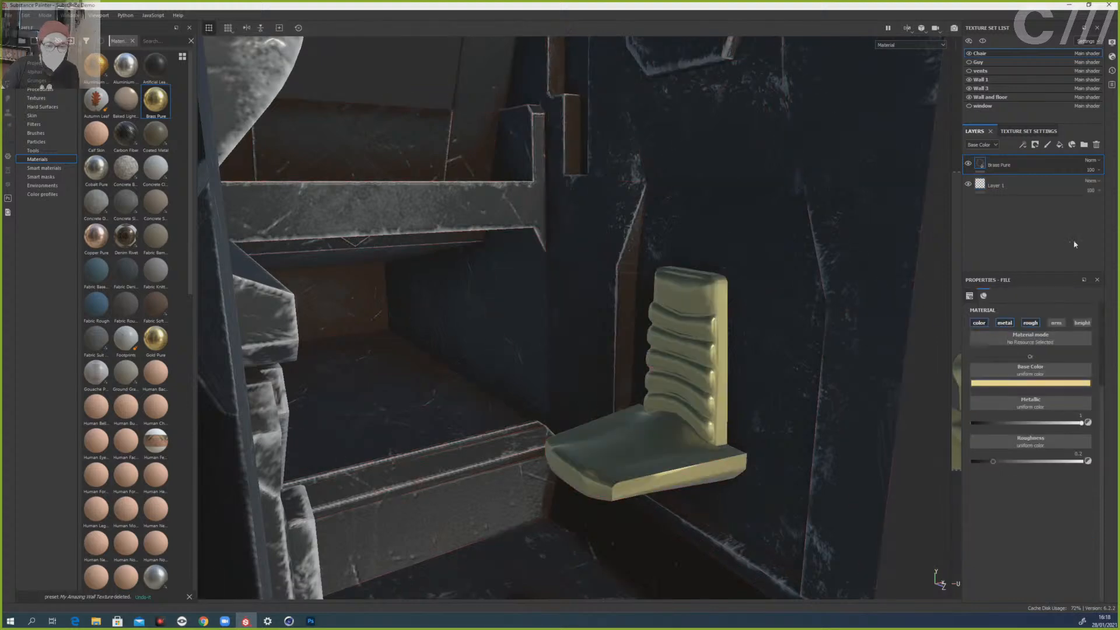
- Add a fill layer above Brass Pure on the chair and set its base color to a saturated yellow-orange
{"action": "left_click", "coordinate": [1060, 145]}
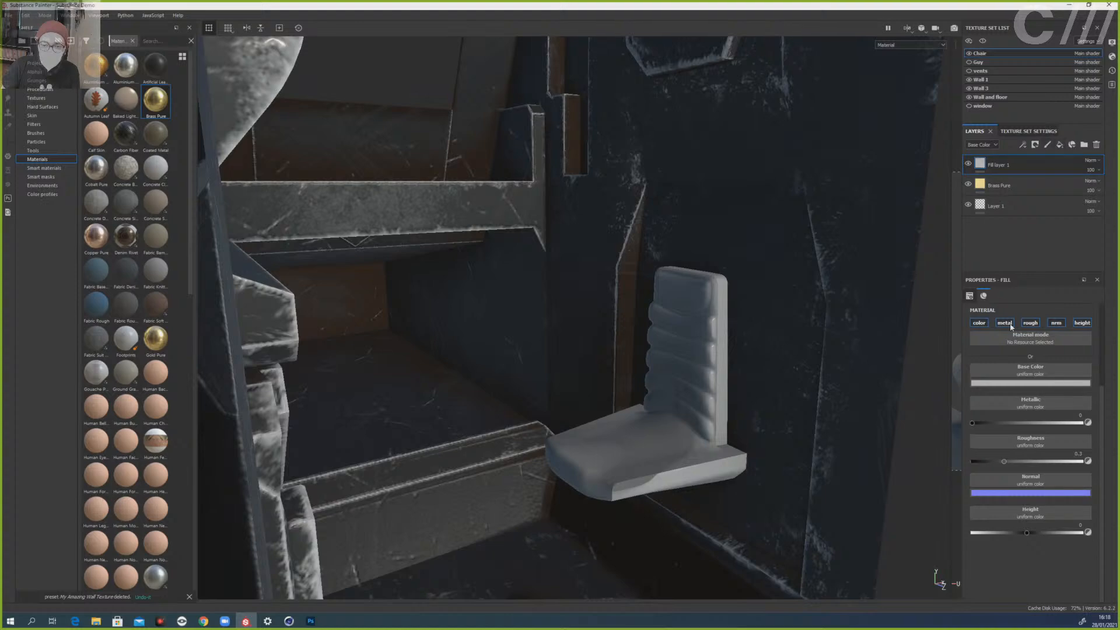
{"action": "left_click", "coordinate": [1027, 384]}
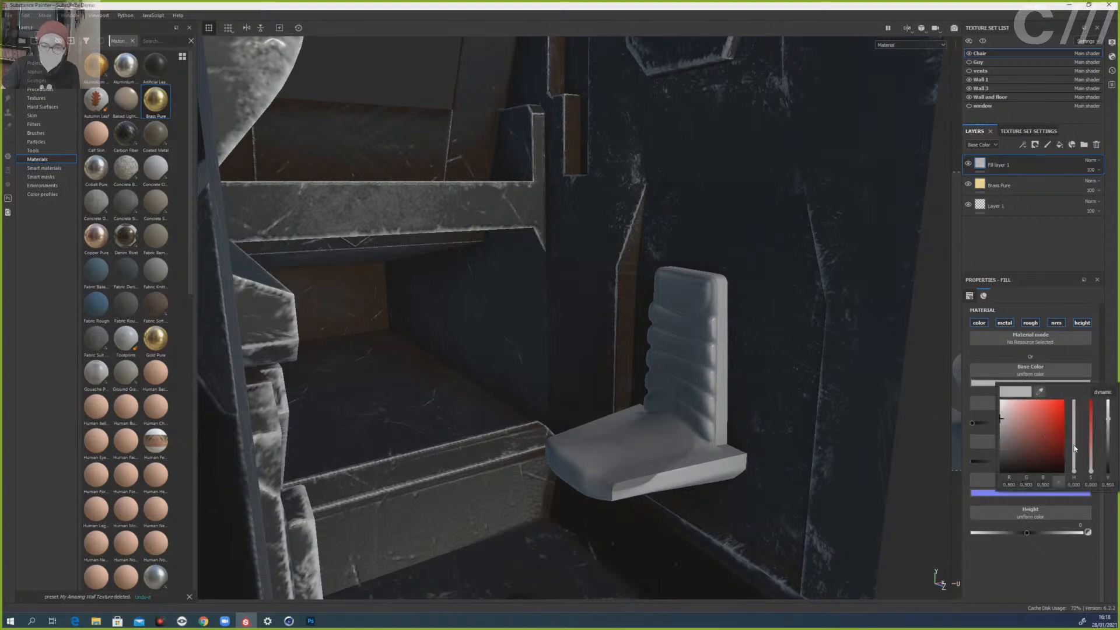
{"action": "left_click", "coordinate": [1051, 425]}
{"action": "left_click_drag", "start_coordinate": [1074, 455], "coordinate": [1073, 465]}
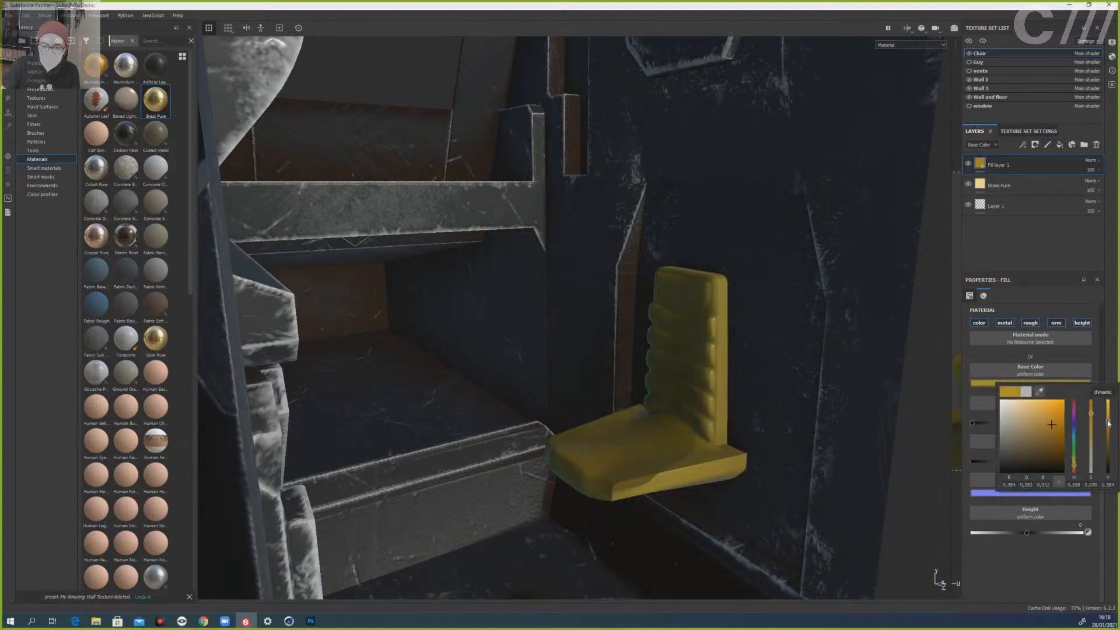
{"action": "left_click_drag", "start_coordinate": [1108, 424], "coordinate": [1107, 401]}
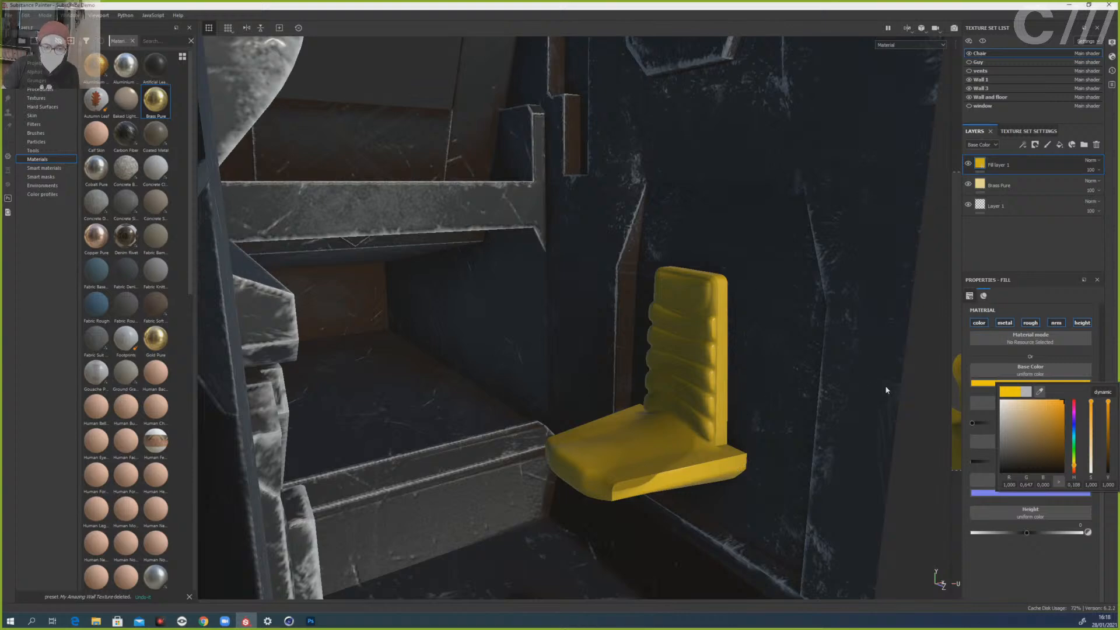
{"action": "left_click_drag", "start_coordinate": [1073, 464], "coordinate": [1076, 471]}
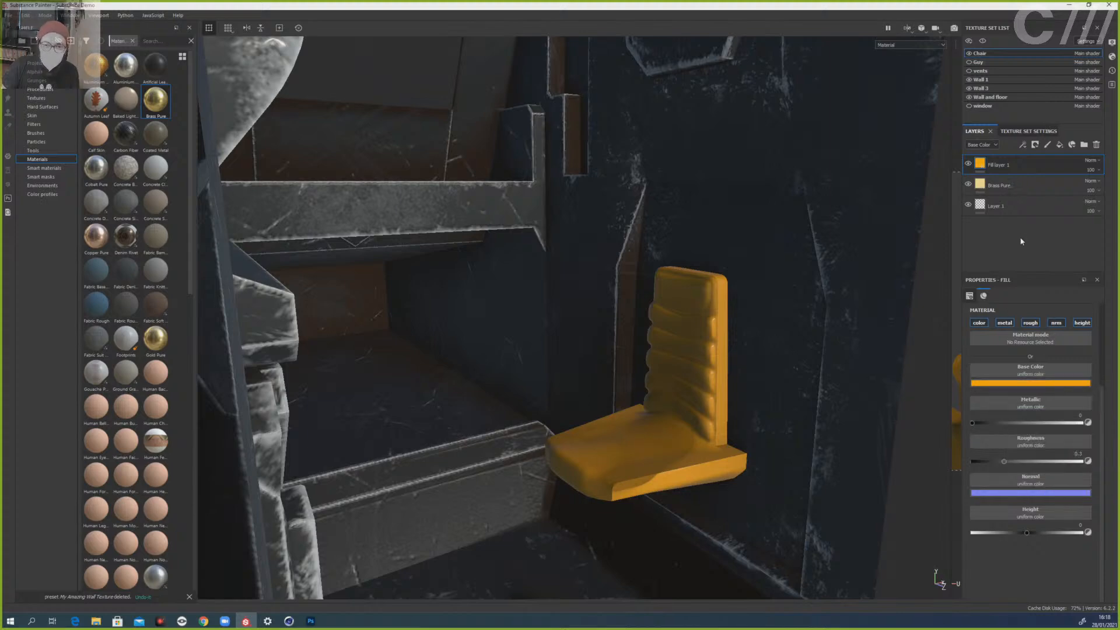
- Lower the orange fill layer's height value slightly below zero
{"action": "left_click", "coordinate": [1035, 145]}
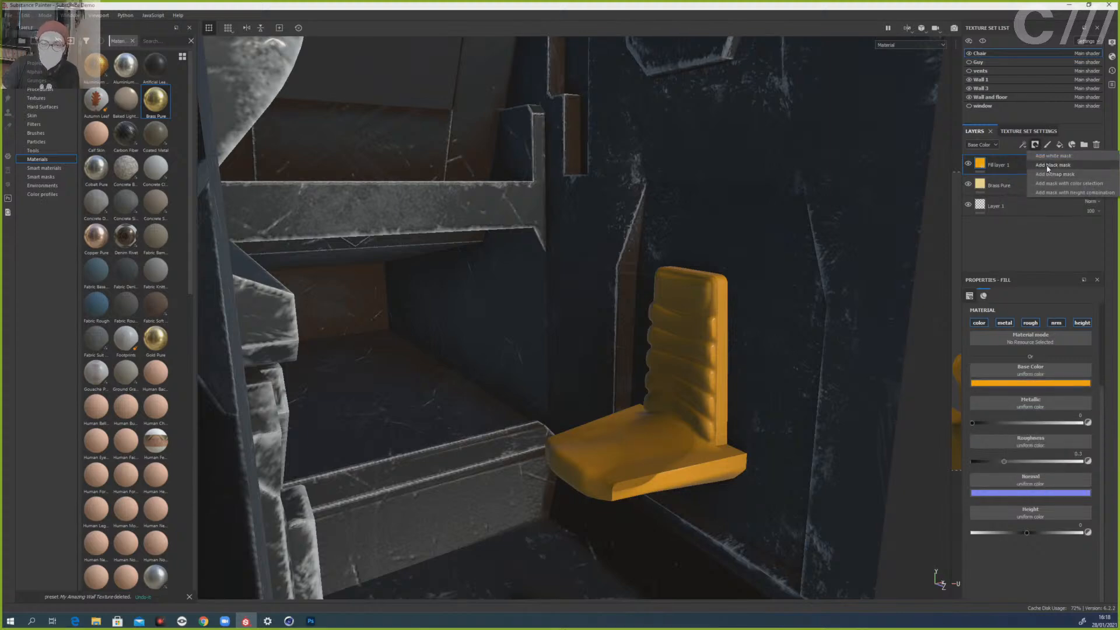
{"action": "left_click", "coordinate": [996, 165]}
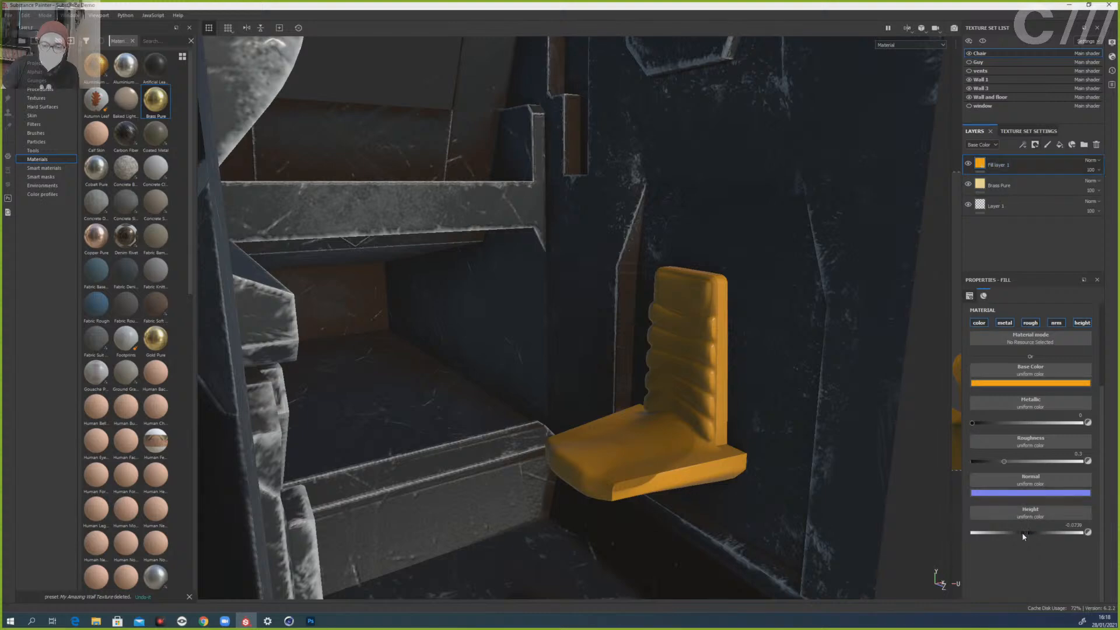
{"action": "left_click_drag", "start_coordinate": [1022, 536], "coordinate": [1026, 537]}
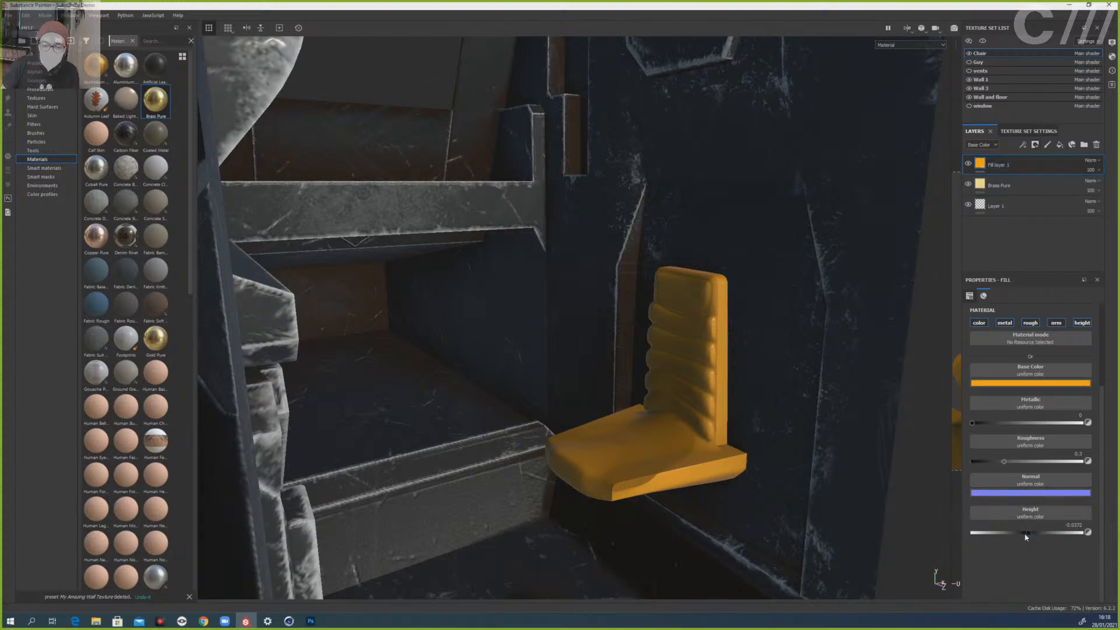
- Add a black mask with a Metal Edge Wear generator to the orange fill layer
{"action": "right_click", "coordinate": [1025, 165]}
{"action": "left_click", "coordinate": [1025, 176]}
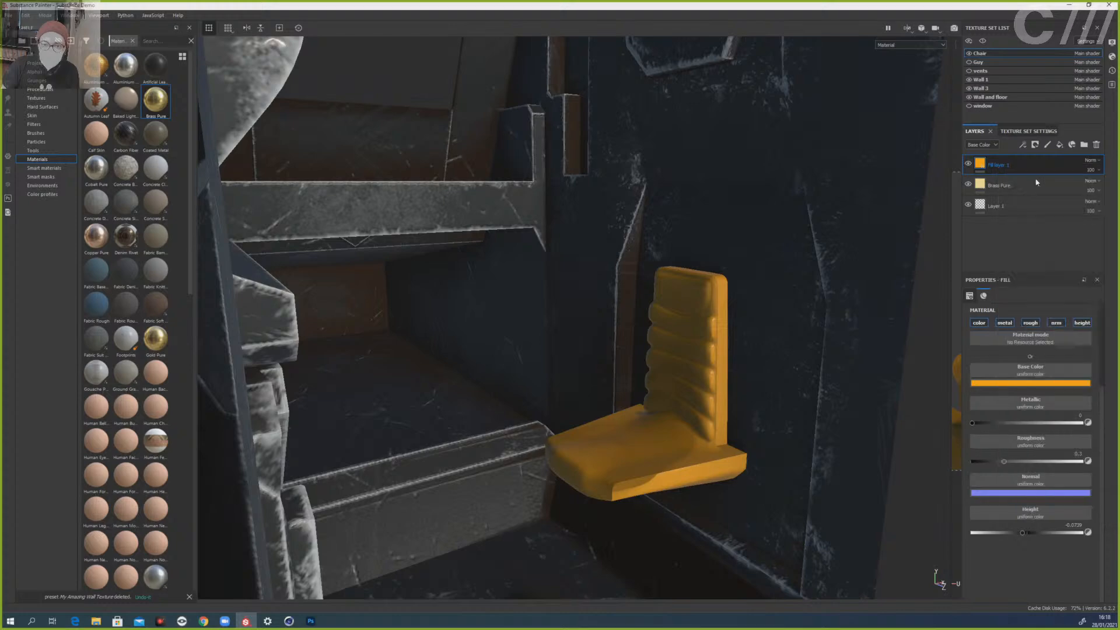
{"action": "right_click", "coordinate": [996, 164]}
{"action": "left_click", "coordinate": [1031, 337]}
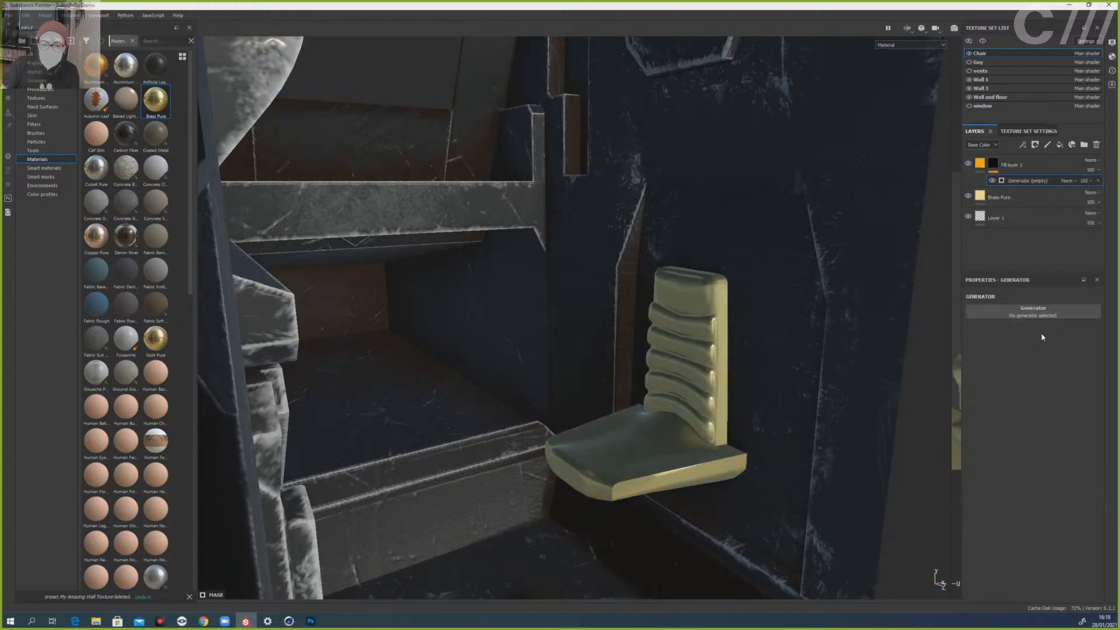
{"action": "left_click", "coordinate": [1033, 311]}
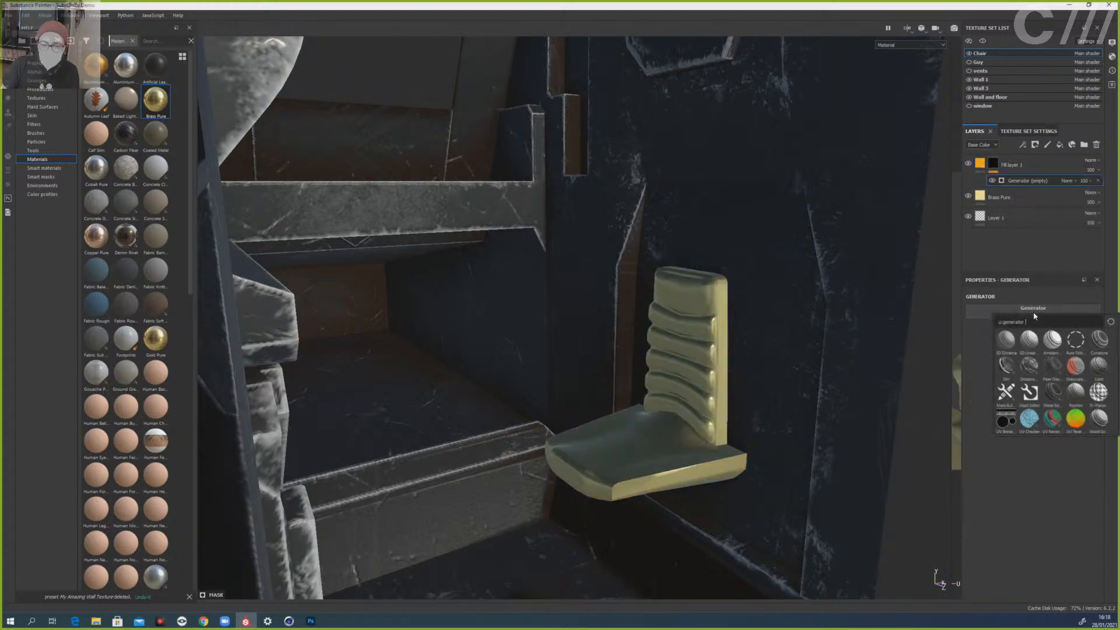
{"action": "left_click", "coordinate": [1052, 394]}
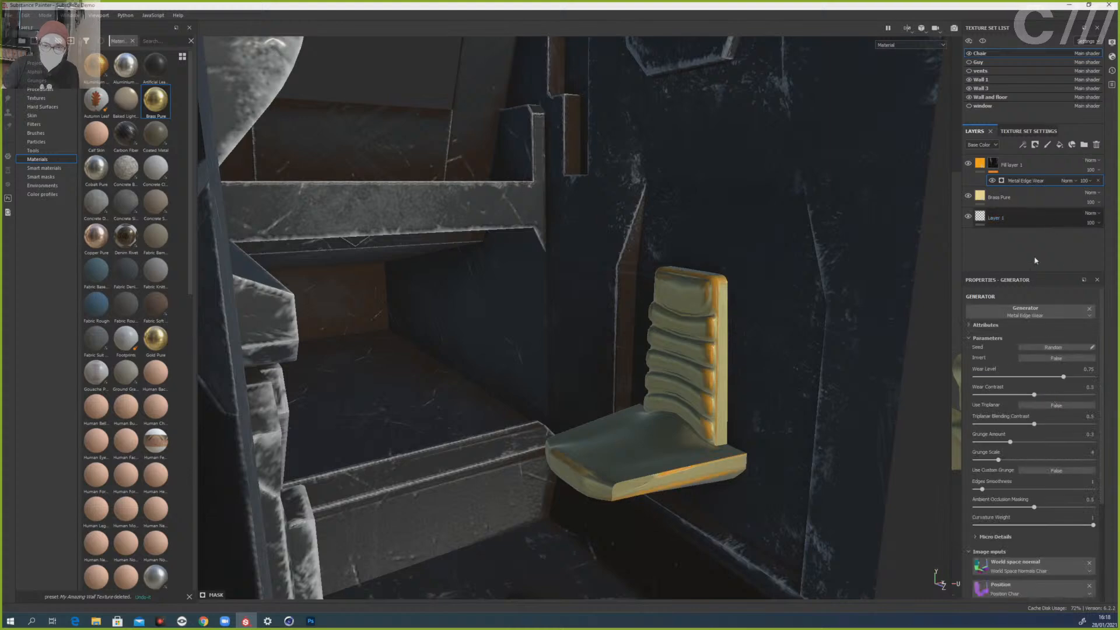
- Set the Metal Edge Wear generator to wear level 0.93 and wear contrast about 0.38, and raise the orange fill's height to about 0.0165
{"action": "left_click_drag", "start_coordinate": [1063, 377], "coordinate": [1100, 378]}
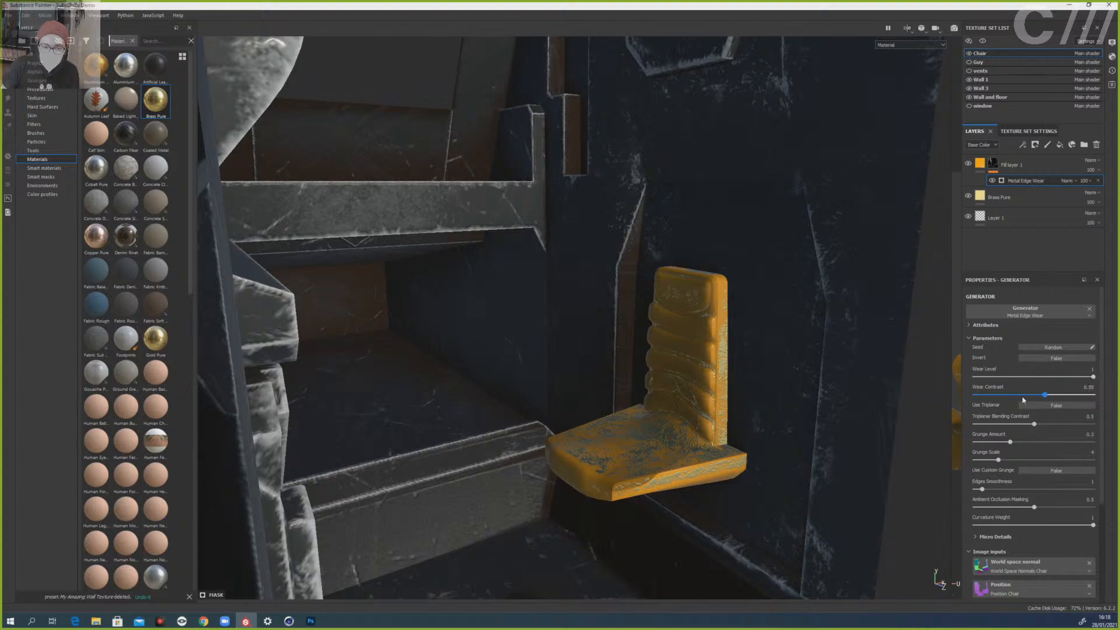
{"action": "mouse_move", "coordinate": [1075, 379]}
{"action": "left_mouse_down"}
{"action": "mouse_move", "coordinate": [1099, 372]}
{"action": "mouse_move", "coordinate": [1086, 375]}
{"action": "left_mouse_up"}
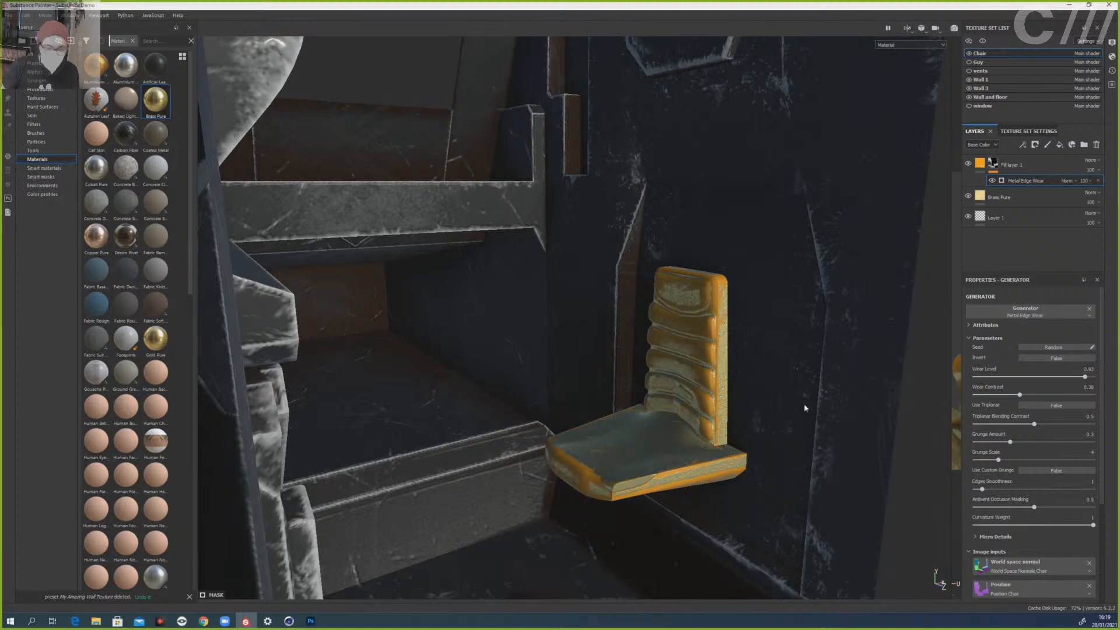
{"action": "middle_click_drag", "start_coordinate": [740, 490], "coordinate": [738, 411], "text": "alt"}
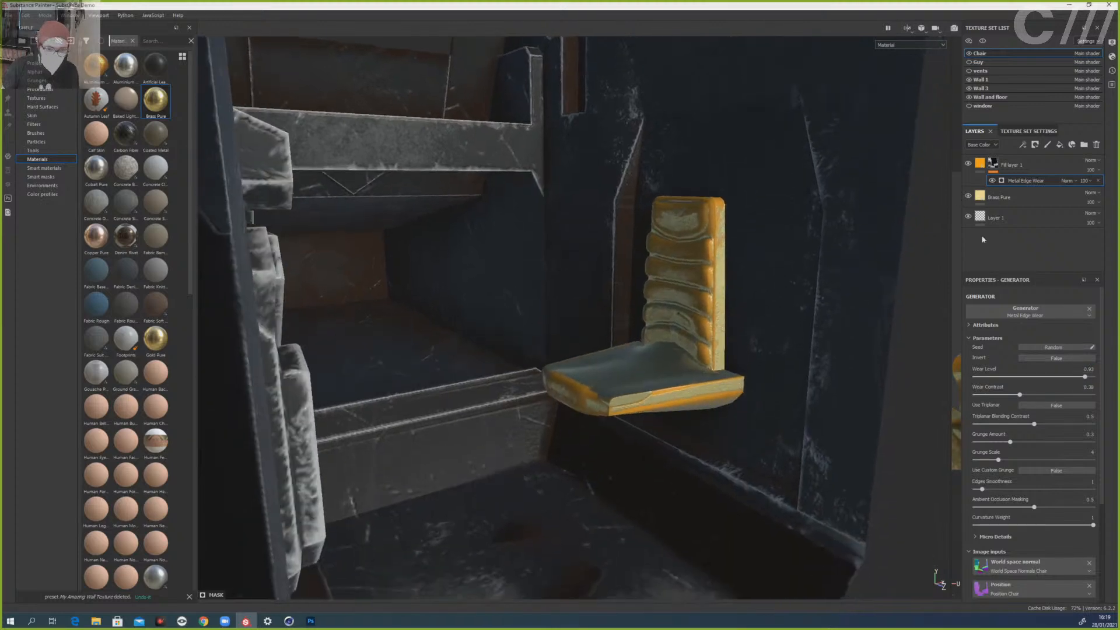
{"action": "left_click", "coordinate": [980, 164]}
{"action": "left_click_drag", "start_coordinate": [1022, 535], "coordinate": [1033, 534]}
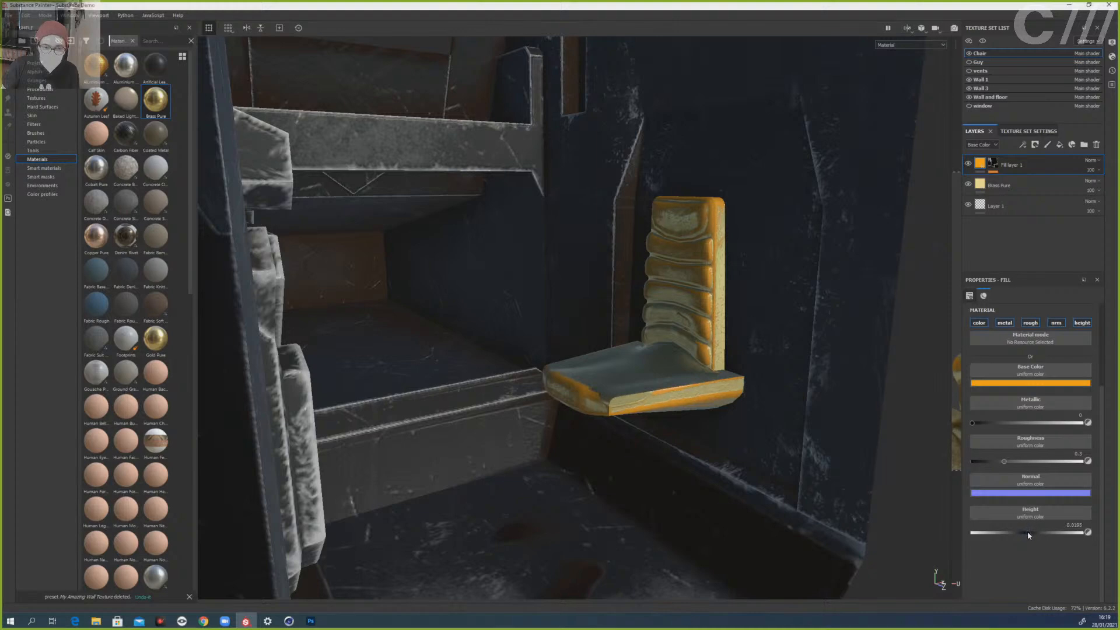
- Add a Paint effect above the Metal Edge Wear generator in the orange fill layer's mask
{"action": "left_click", "coordinate": [993, 163]}
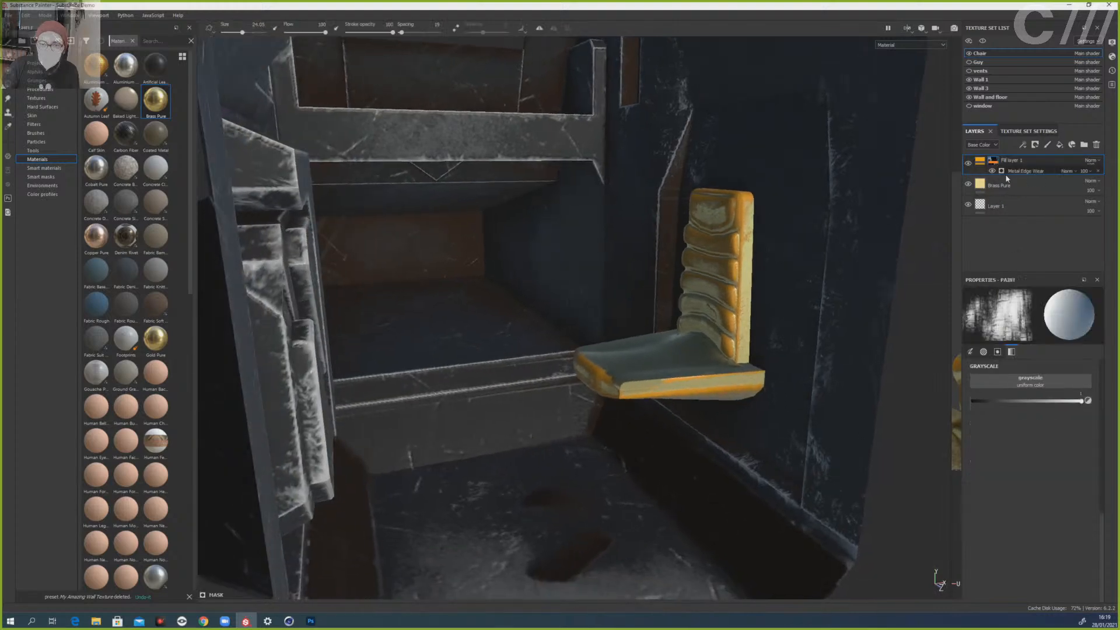
{"action": "left_click", "coordinate": [1010, 183]}
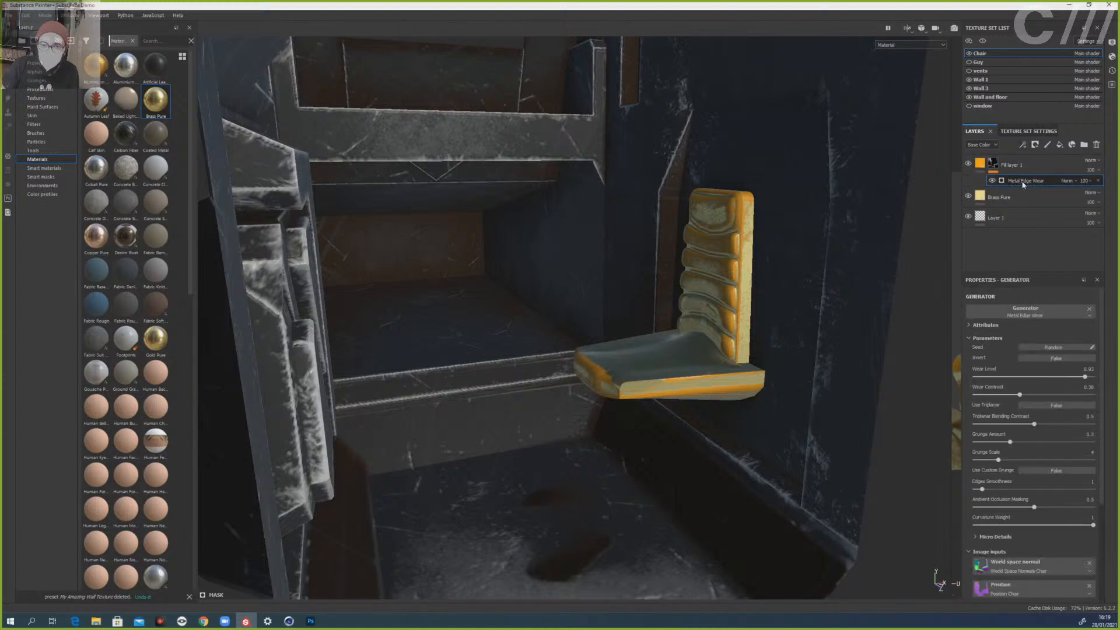
{"action": "right_click", "coordinate": [1023, 184]}
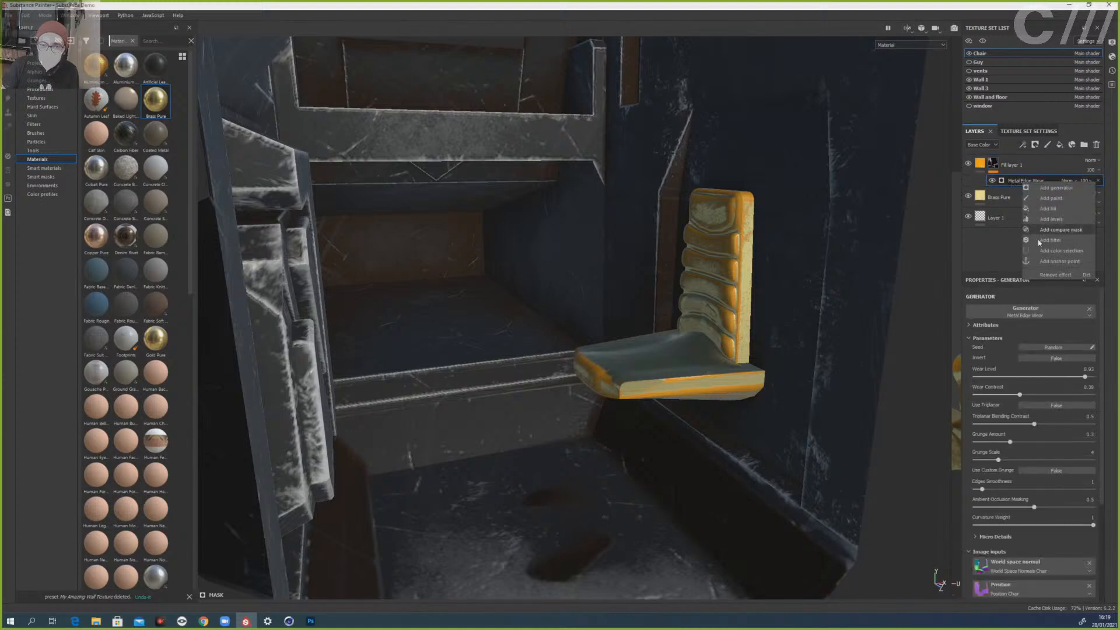
{"action": "left_click", "coordinate": [1049, 200]}
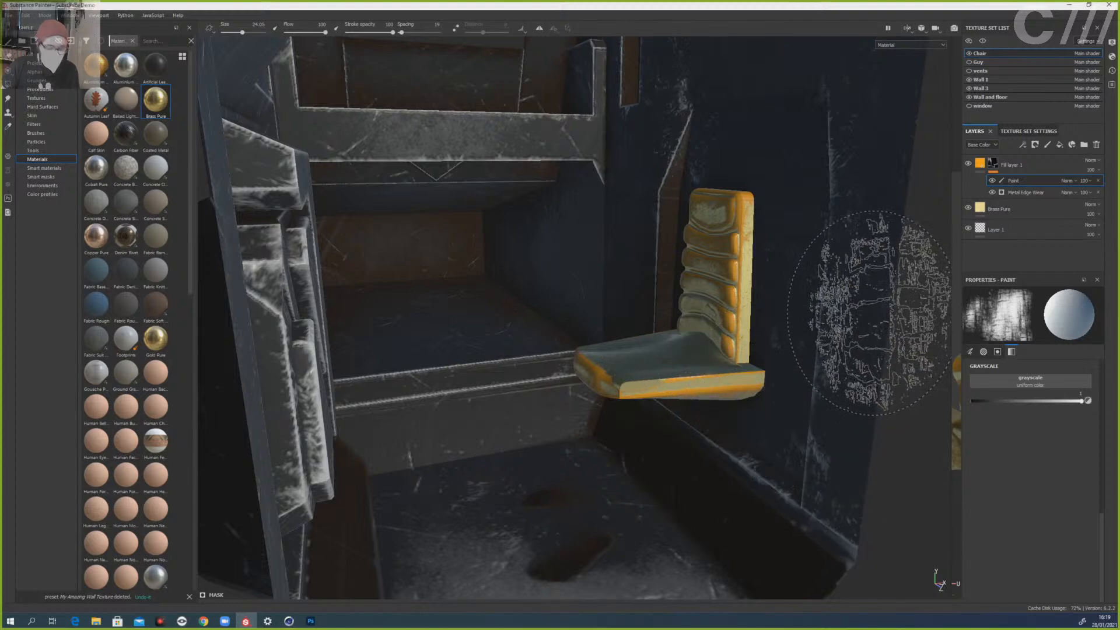
- Paint more orange coating along the chair's side edges in the mask, using grayscale 1 and a brush size of about 4.4
{"action": "key", "text": "x"}
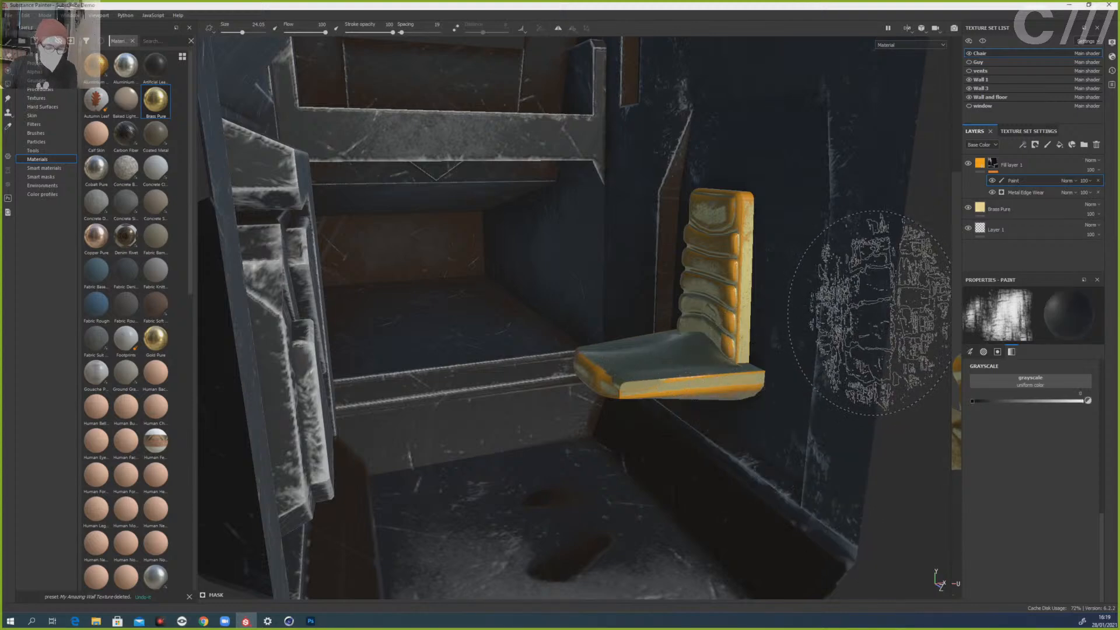
{"action": "key", "text": "bracketleft"}
{"action": "key", "text": "bracketleft"}
{"action": "key", "text": "bracketleft"}
{"action": "key", "text": "bracketleft"}
{"action": "key", "text": "bracketleft"}
{"action": "key", "text": "bracketleft"}
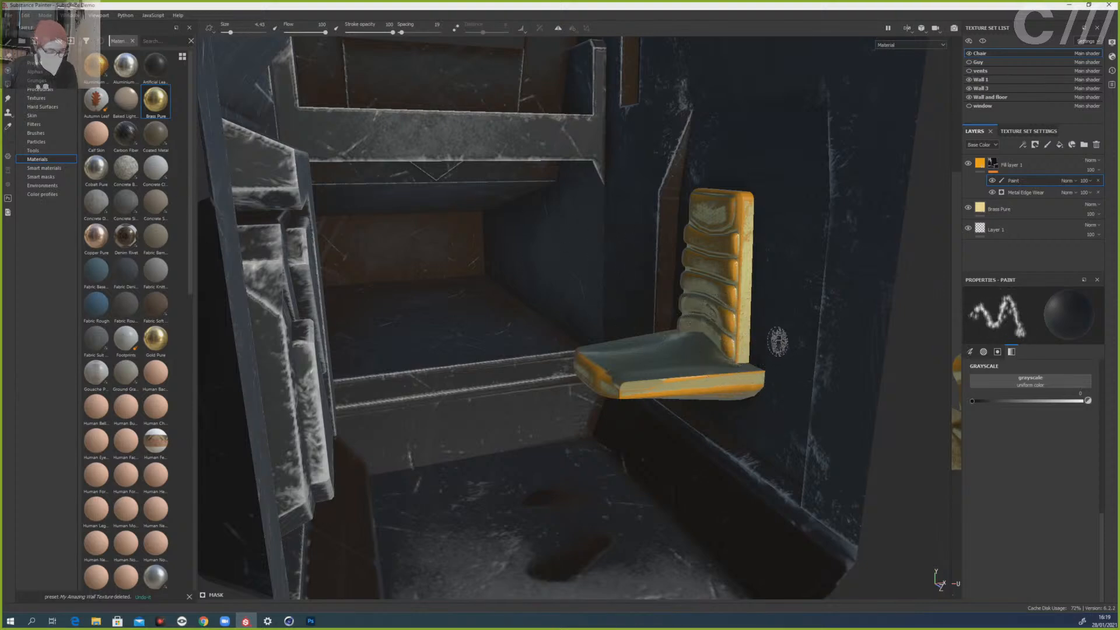
{"action": "left_click_drag", "start_coordinate": [782, 330], "coordinate": [751, 357], "text": "alt"}
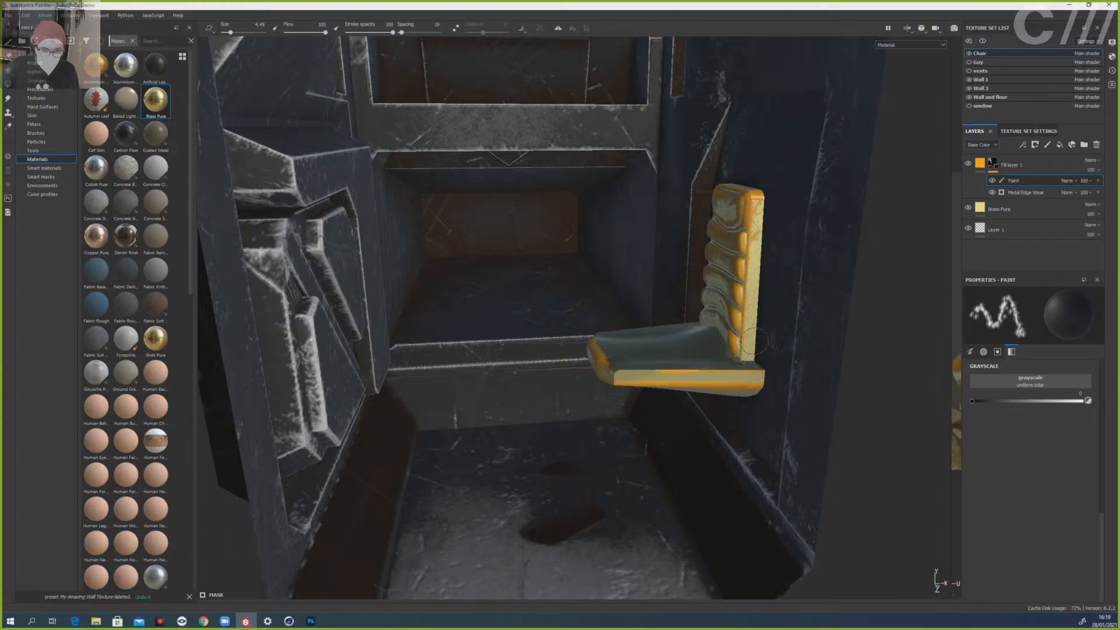
{"action": "key", "text": "x"}
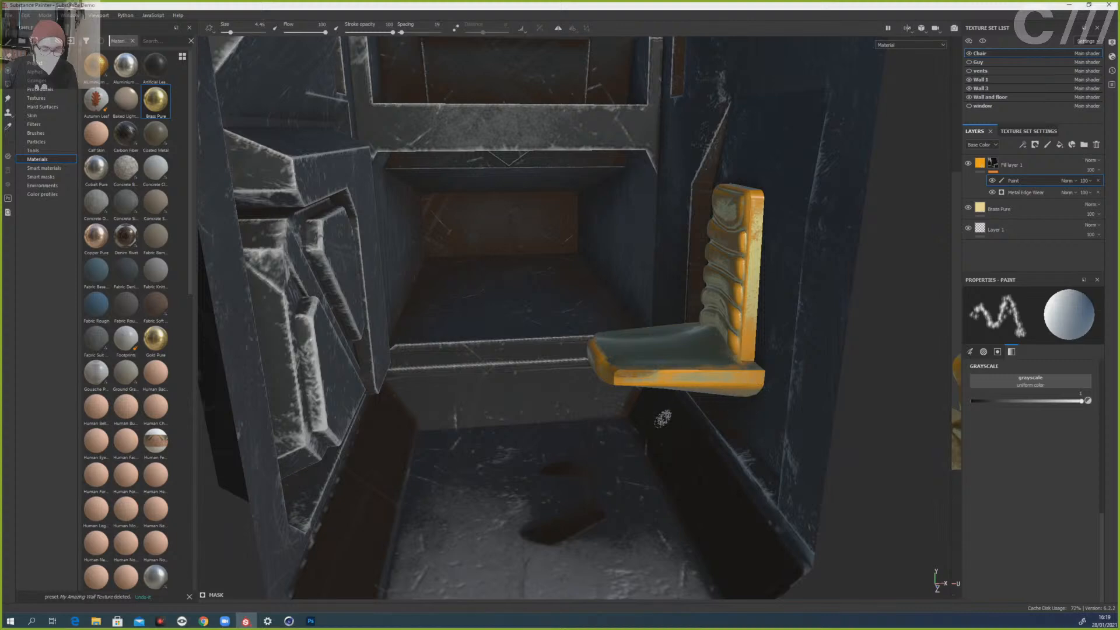
- Enlarge the brush to about 9.6 and paint the orange coating onto the underside of the chair's seat
{"action": "mouse_move", "coordinate": [662, 412]}
{"action": "left_mouse_down", "text": "alt"}
{"action": "mouse_move", "coordinate": [679, 349]}
{"action": "mouse_move", "coordinate": [723, 305]}
{"action": "mouse_move", "coordinate": [665, 300]}
{"action": "mouse_move", "coordinate": [708, 326]}
{"action": "mouse_move", "coordinate": [736, 307]}
{"action": "left_mouse_up", "text": "alt"}
{"action": "right_click_drag", "start_coordinate": [710, 314], "coordinate": [739, 316], "text": "ctrl"}
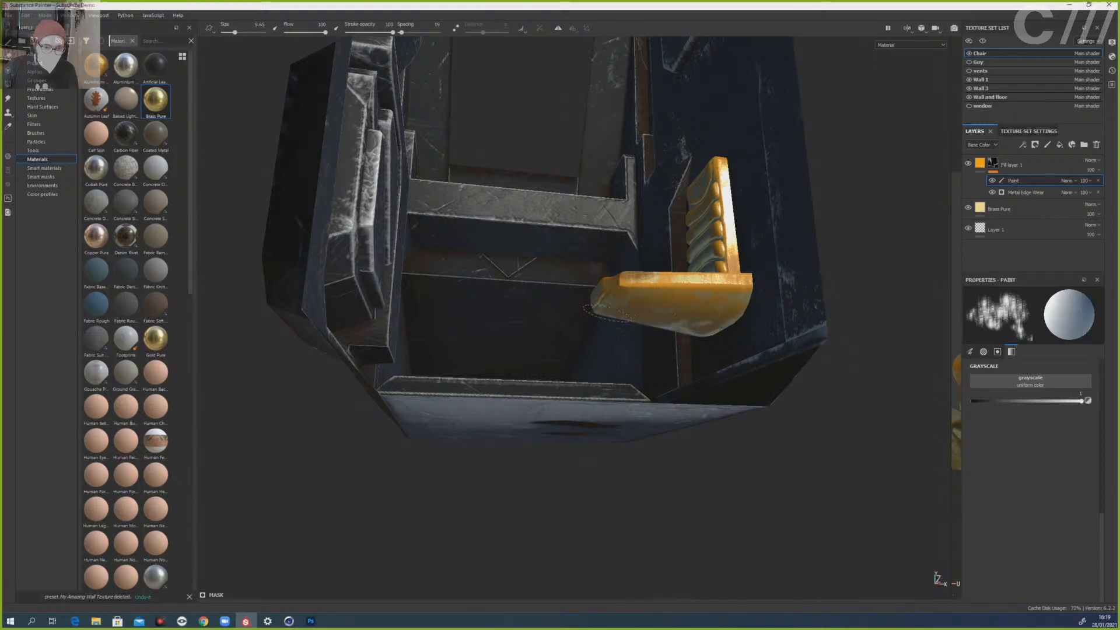
{"action": "mouse_move", "coordinate": [663, 301]}
{"action": "left_mouse_down", "text": "alt"}
{"action": "mouse_move", "coordinate": [645, 380]}
{"action": "mouse_move", "coordinate": [664, 438]}
{"action": "mouse_move", "coordinate": [670, 417]}
{"action": "left_mouse_up", "text": "alt"}
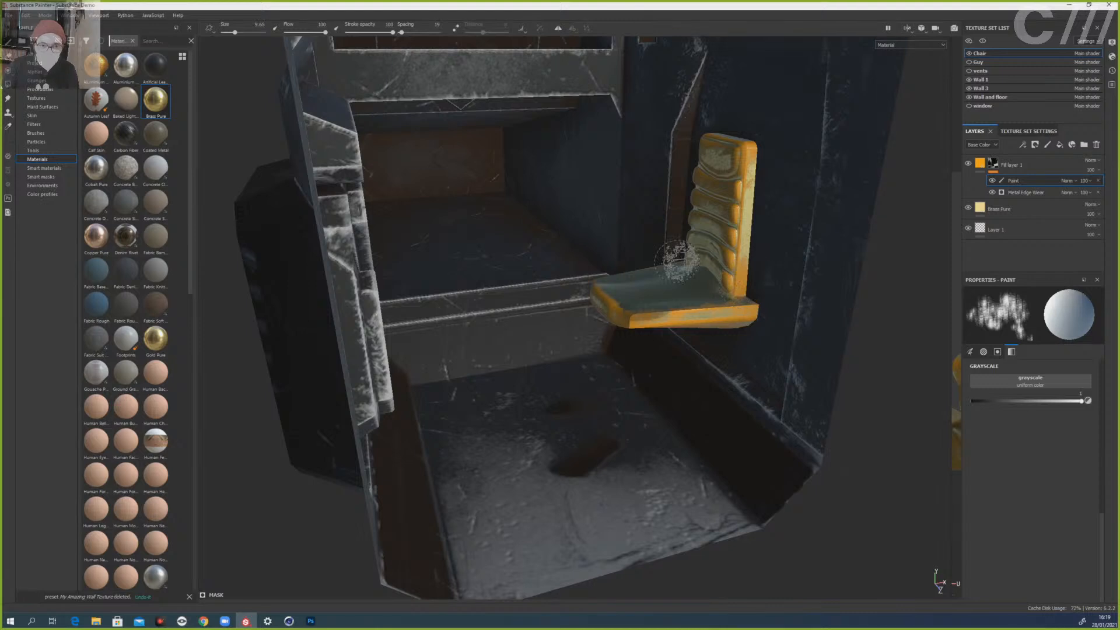
- Darken the Brass Pure layer's base color to a brightness value of about 0.09
{"action": "left_click", "coordinate": [1015, 210]}
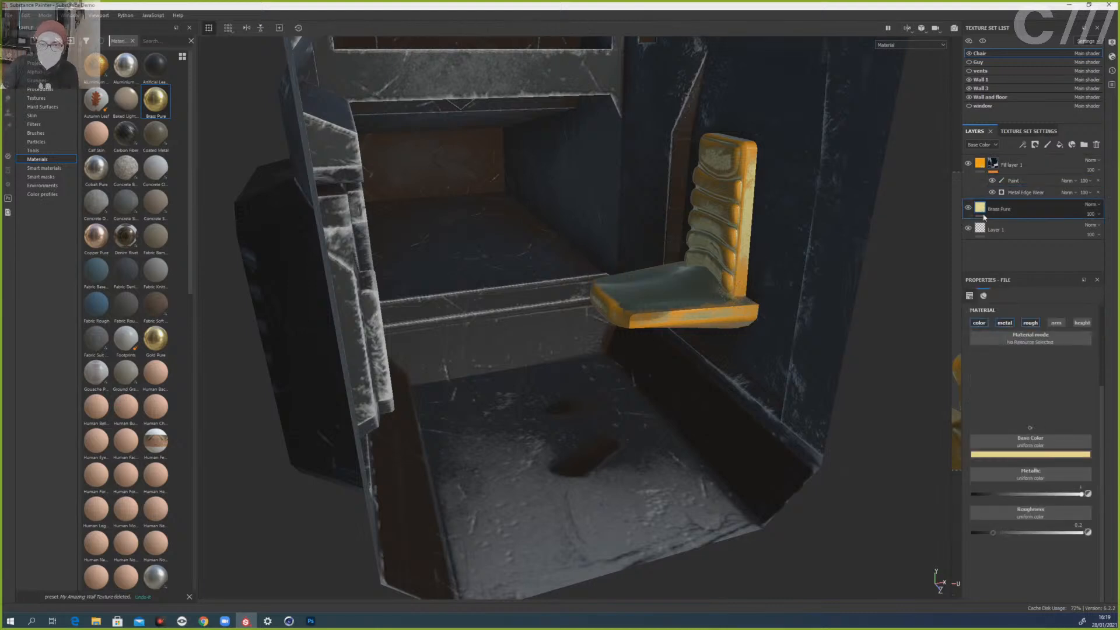
{"action": "left_click", "coordinate": [1003, 382]}
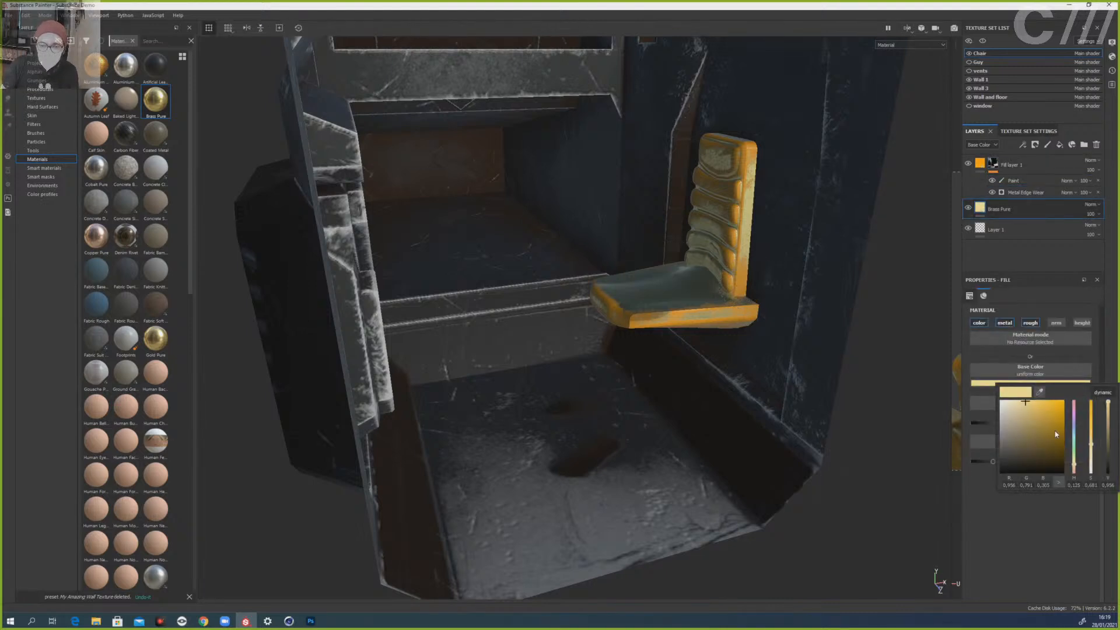
{"action": "mouse_move", "coordinate": [1102, 428]}
{"action": "left_mouse_down"}
{"action": "mouse_move", "coordinate": [1108, 471]}
{"action": "mouse_move", "coordinate": [1108, 450]}
{"action": "left_mouse_up"}
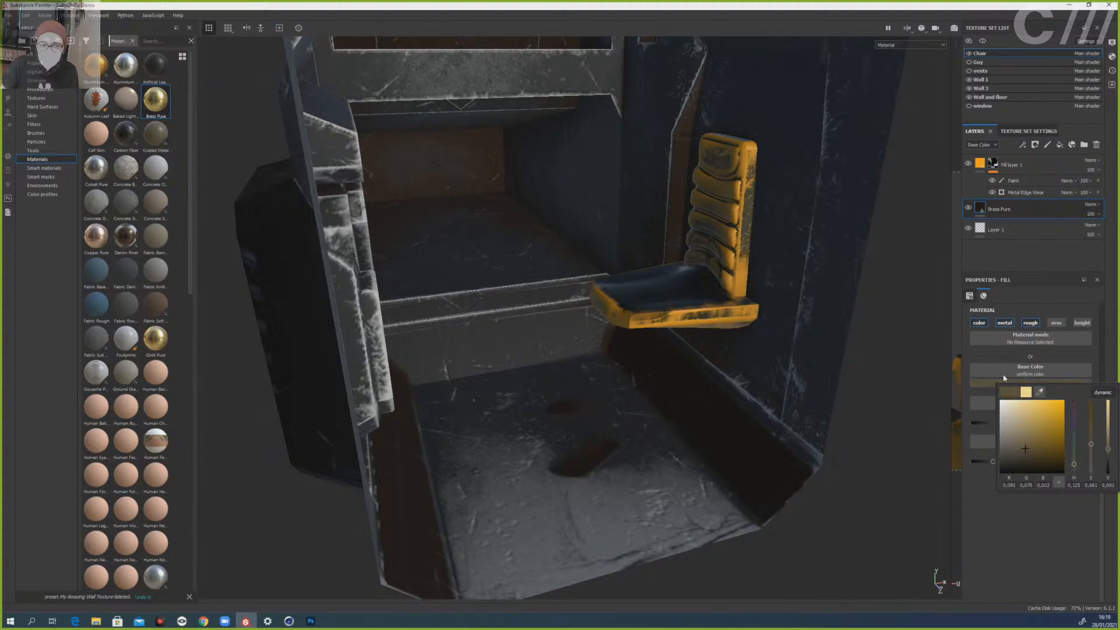
- Add a new fill layer above the chair's orange fill layer, group it into its own folder and rename the folder
{"action": "left_click", "coordinate": [975, 165]}
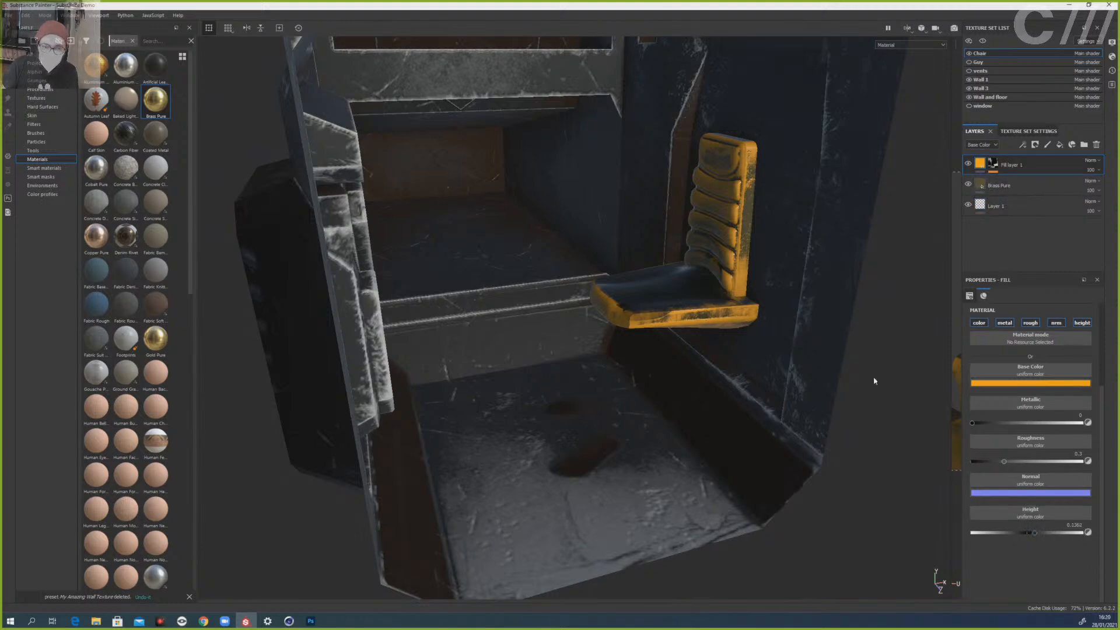
{"action": "left_click_drag", "start_coordinate": [874, 381], "coordinate": [819, 322], "text": "alt"}
{"action": "left_click_drag", "start_coordinate": [799, 185], "coordinate": [815, 295], "text": "alt"}
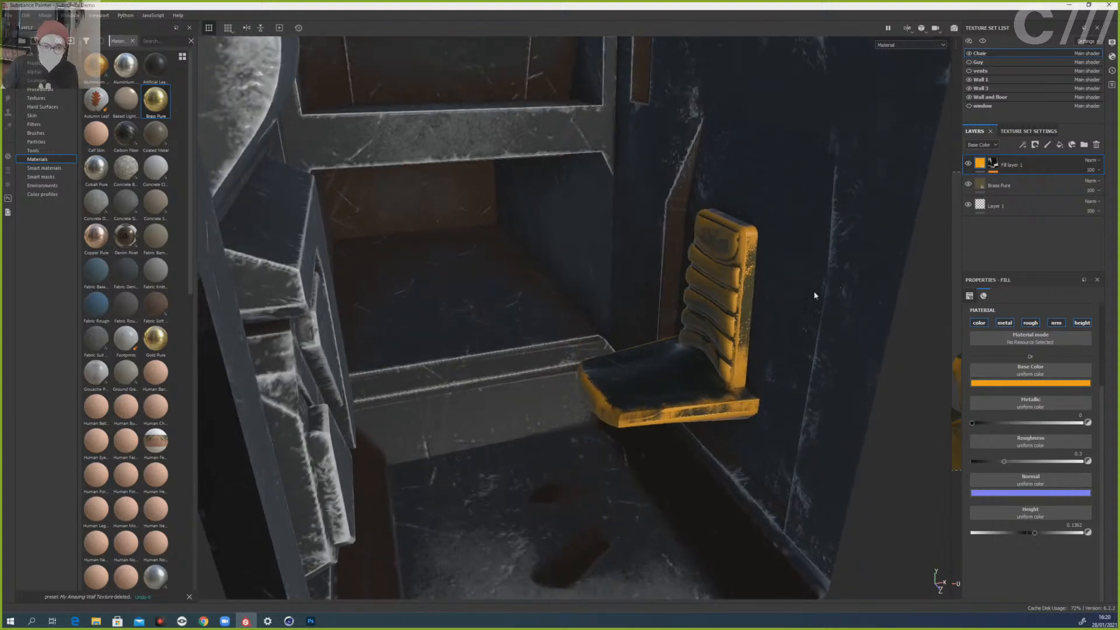
{"action": "left_click", "coordinate": [1060, 146]}
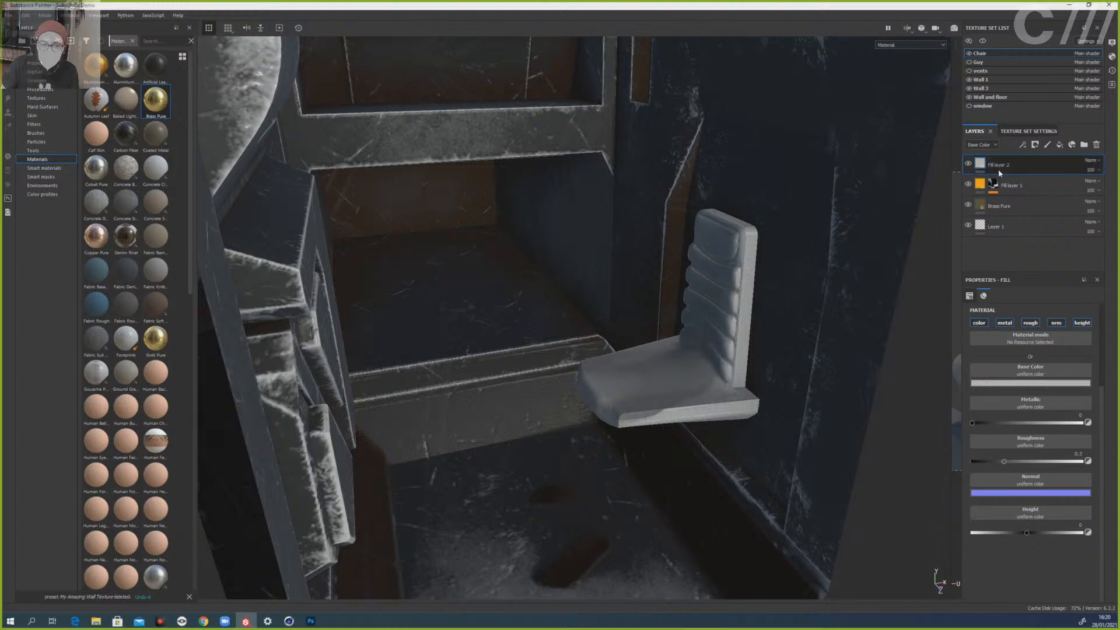
{"action": "left_click", "coordinate": [1035, 144]}
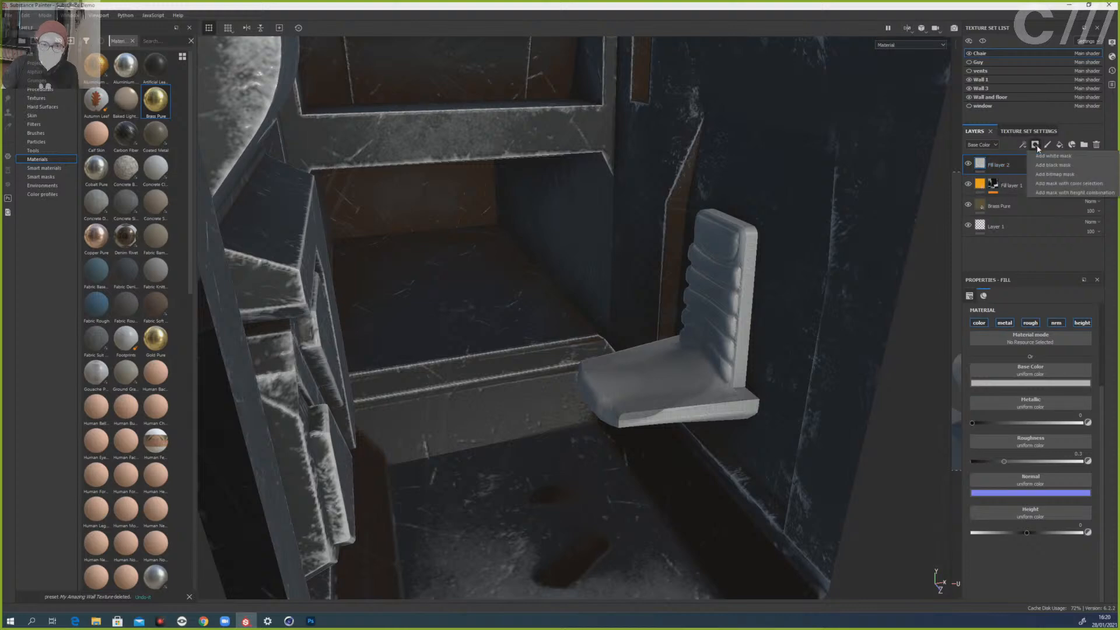
{"action": "left_click", "coordinate": [998, 172]}
{"action": "key", "text": "ctrl+g"}
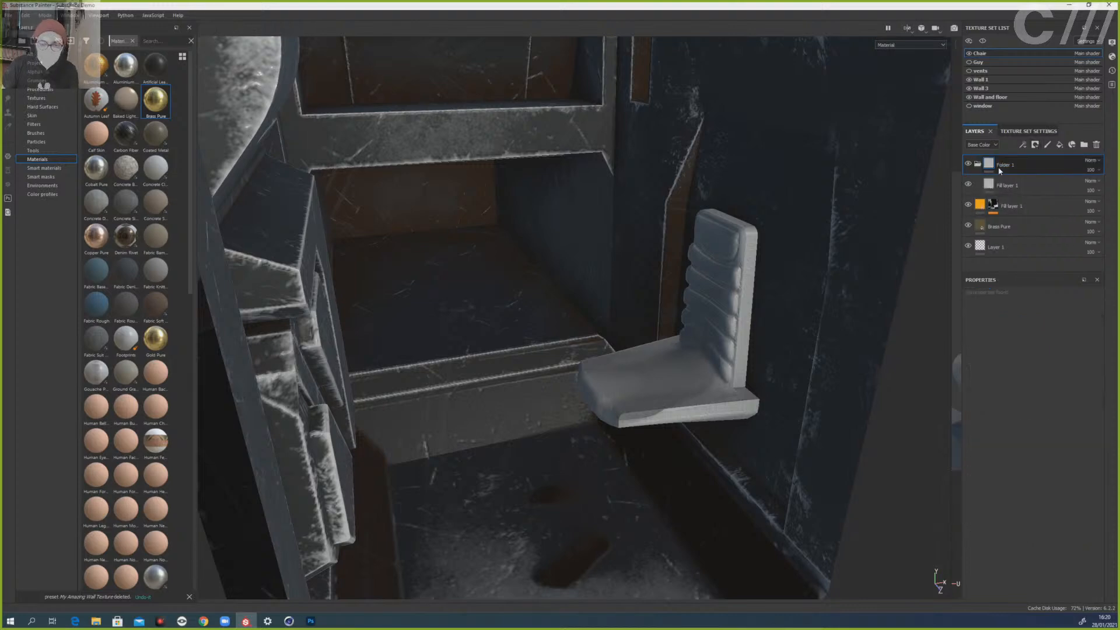
{"action": "double_click", "coordinate": [1003, 164]}
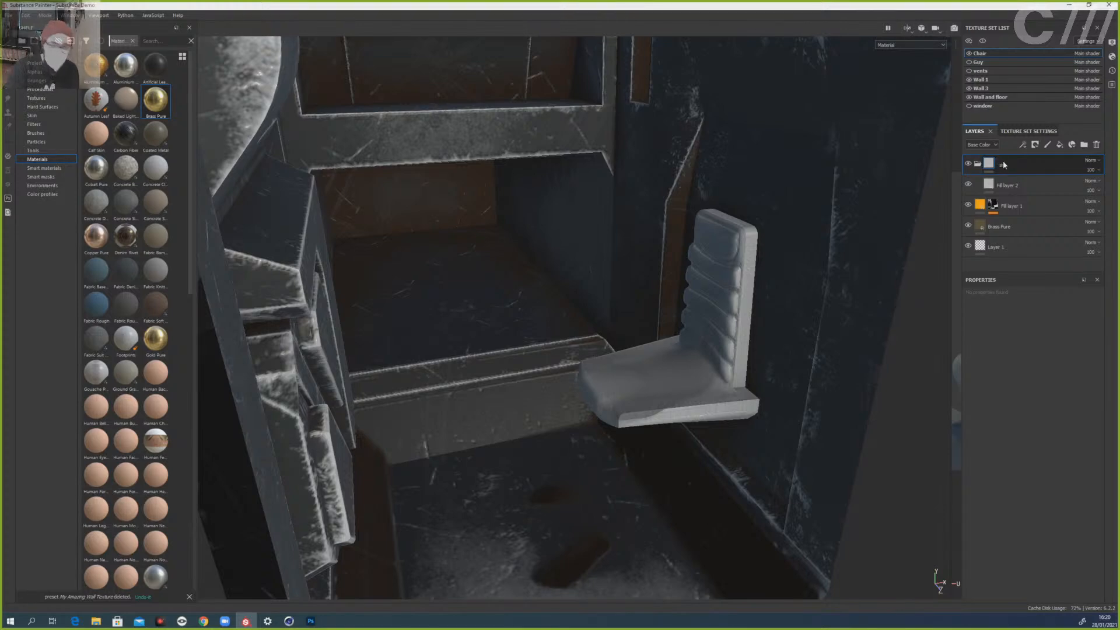
{"action": "left_click", "coordinate": [979, 165]}
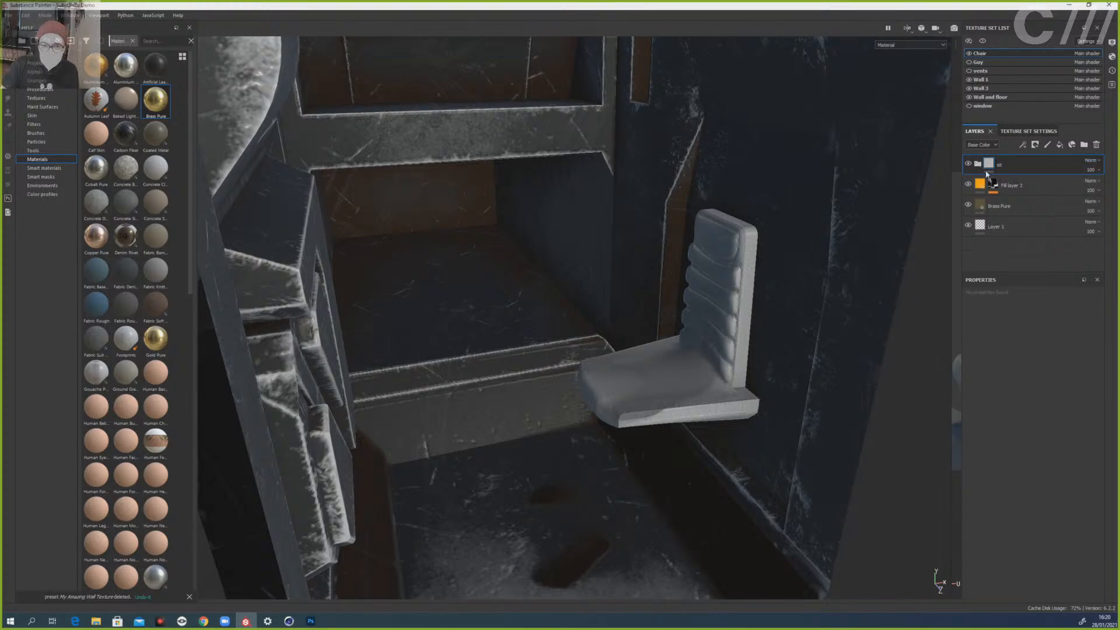
- Group the orange fill, Brass Pure and Layer 1 into a folder named Metal
{"action": "left_click", "coordinate": [996, 184]}
{"action": "key", "text": "ctrl+g"}
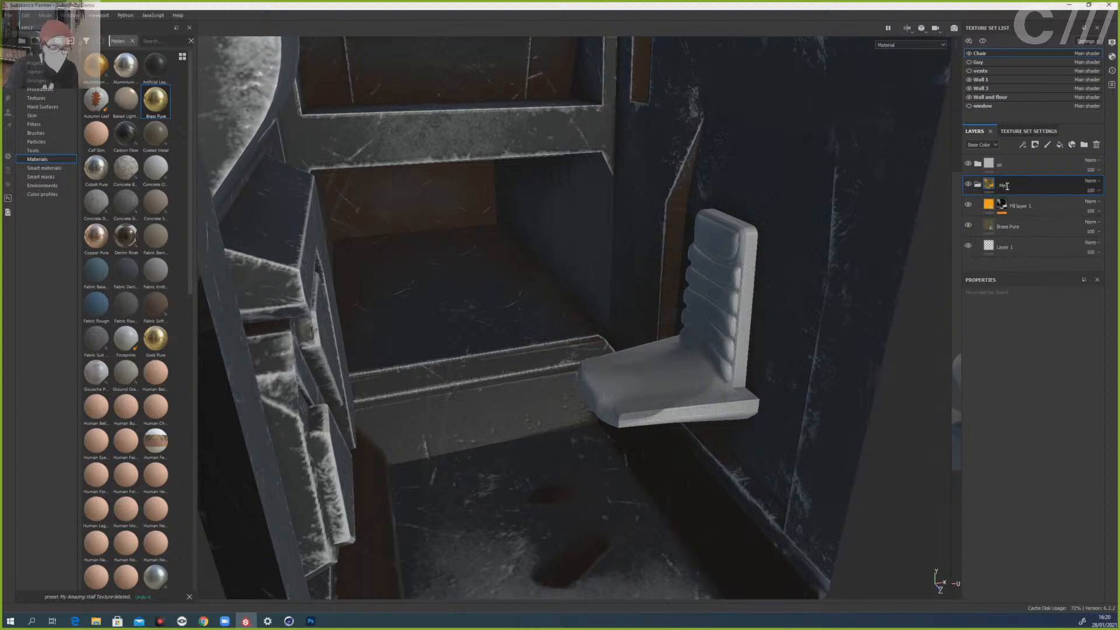
{"action": "left_click", "coordinate": [978, 184]}
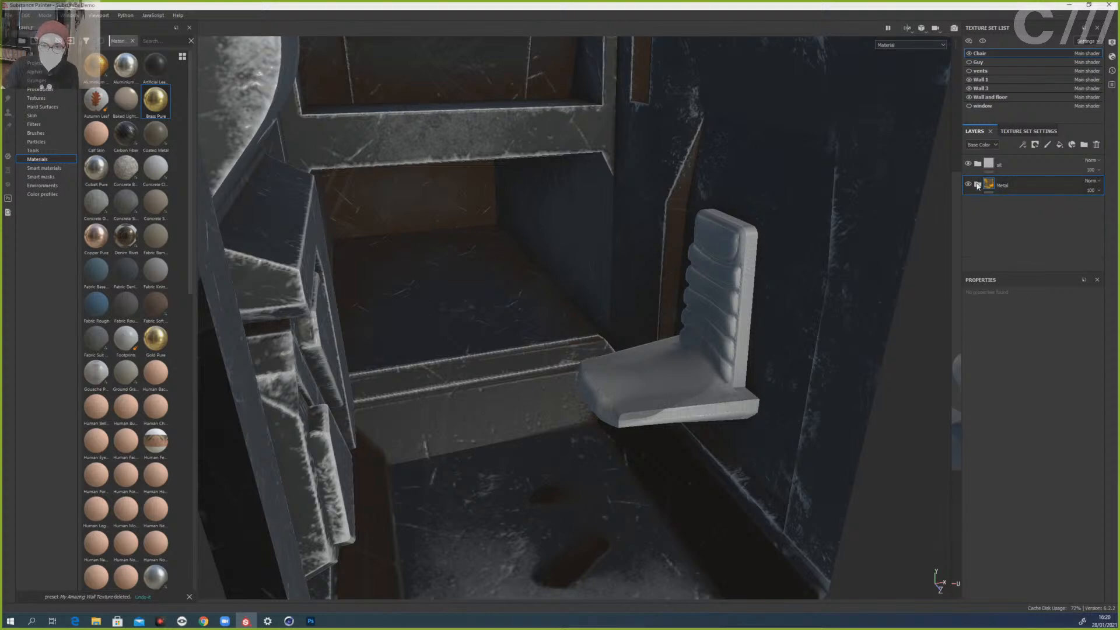
- Add a black mask to the upper folder that holds the new grey fill layer
{"action": "left_click", "coordinate": [978, 163]}
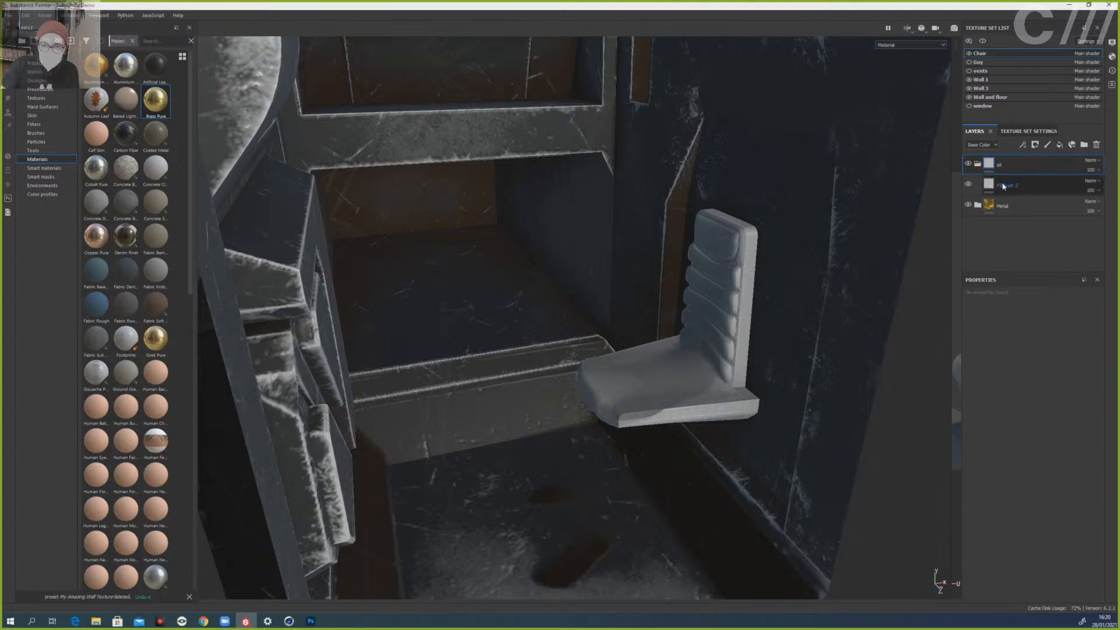
{"action": "left_click", "coordinate": [1000, 185]}
{"action": "left_click", "coordinate": [999, 166]}
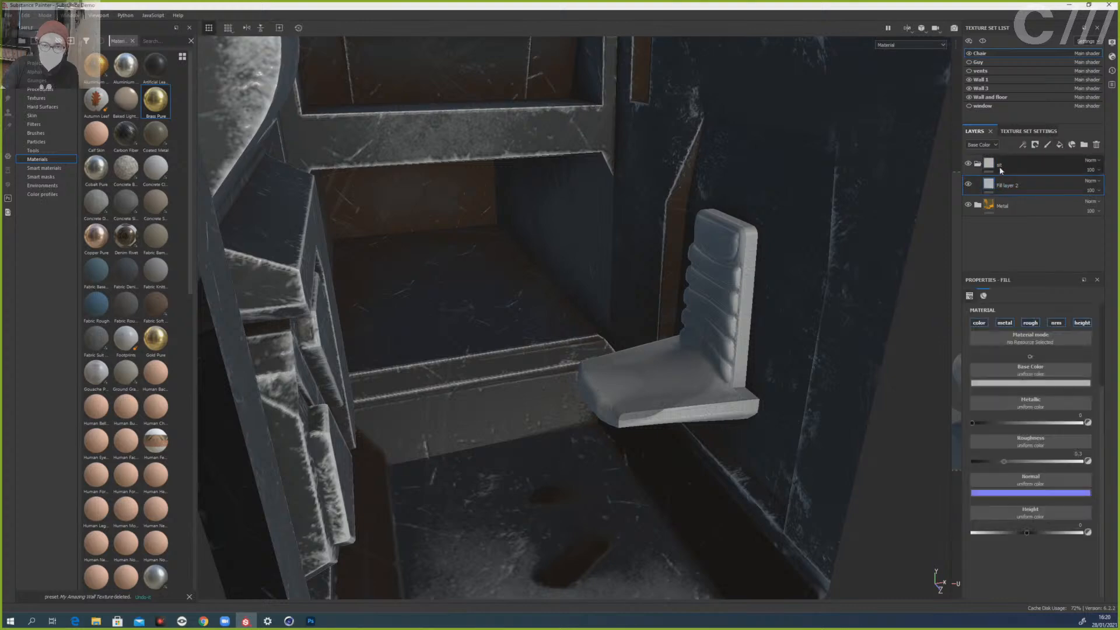
{"action": "left_click", "coordinate": [1034, 145]}
{"action": "left_click", "coordinate": [1043, 167]}
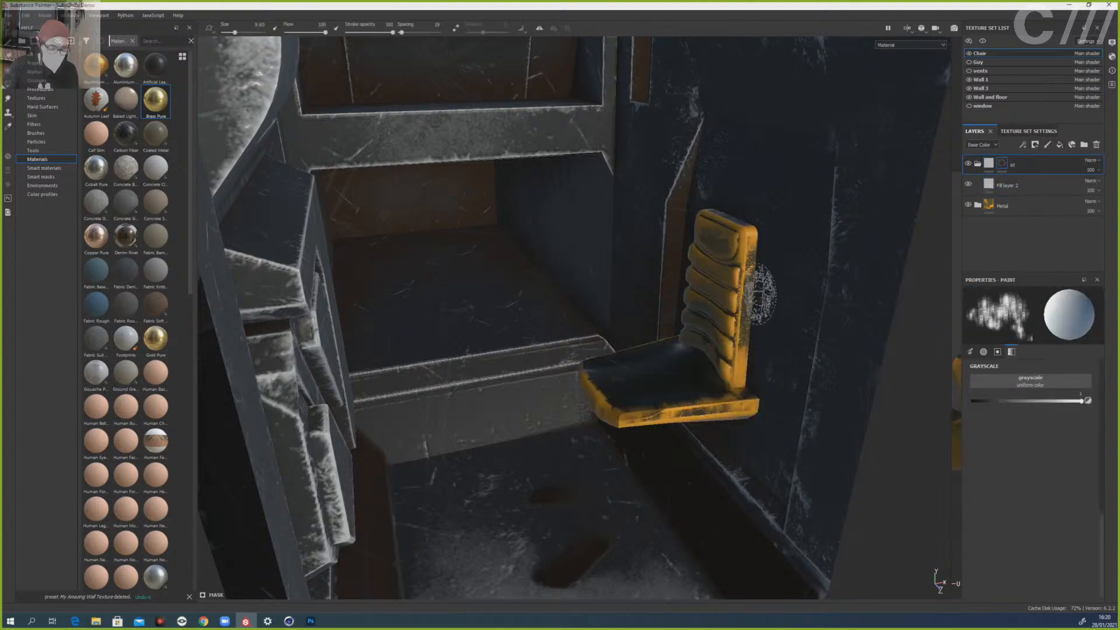
- Switch to the Basic Hard brush and reduce its size to about 2.76 for masking the chair's backrest
{"action": "scroll", "coordinate": [729, 269], "scroll_direction": "up", "scroll_amount": 3}
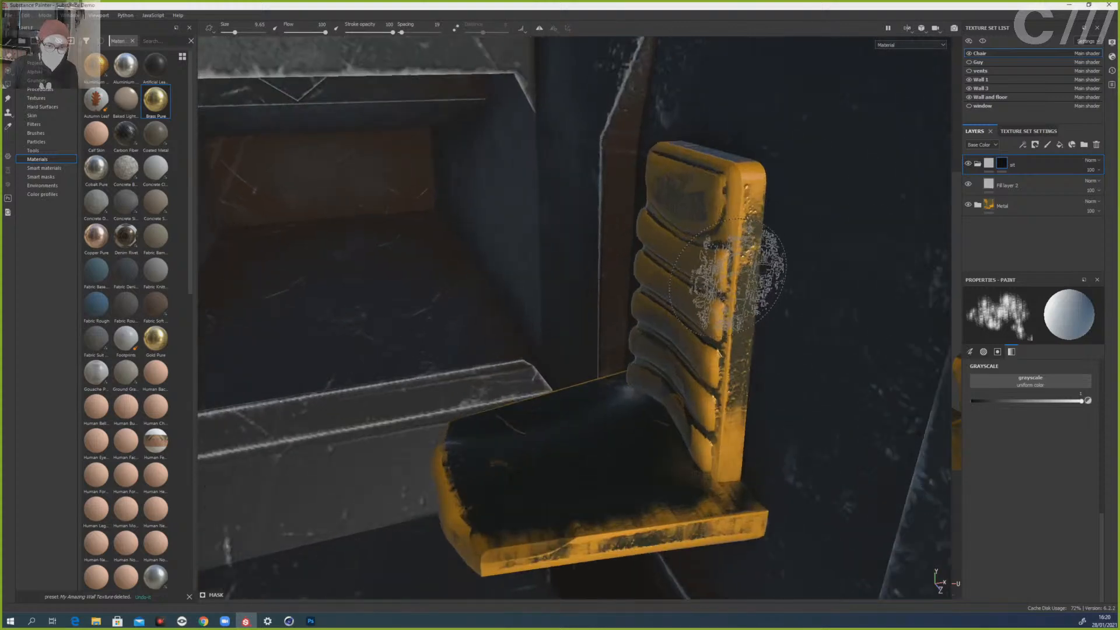
{"action": "scroll", "coordinate": [630, 255], "scroll_direction": "up", "scroll_amount": 2}
{"action": "left_click_drag", "start_coordinate": [649, 259], "coordinate": [815, 216], "text": "alt"}
{"action": "scroll", "coordinate": [752, 234], "scroll_direction": "up", "scroll_amount": 3}
{"action": "key", "text": "bracketleft"}
{"action": "key", "text": "bracketleft"}
{"action": "key", "text": "bracketleft"}
{"action": "key", "text": "bracketleft"}
{"action": "key", "text": "bracketleft"}
{"action": "key", "text": "bracketleft"}
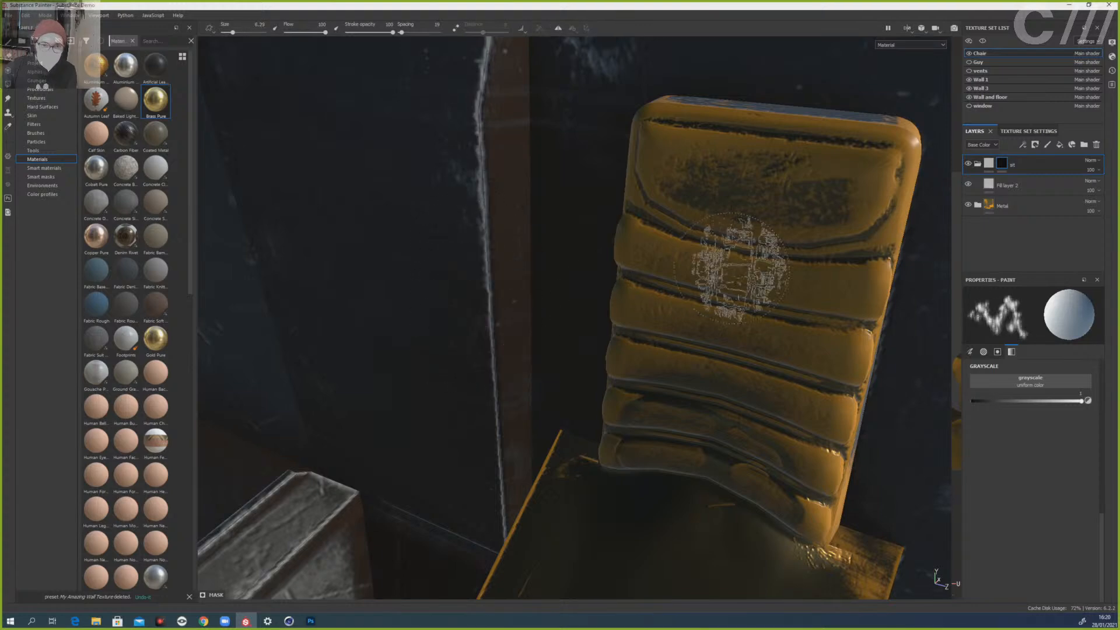
{"action": "key", "text": "bracketleft"}
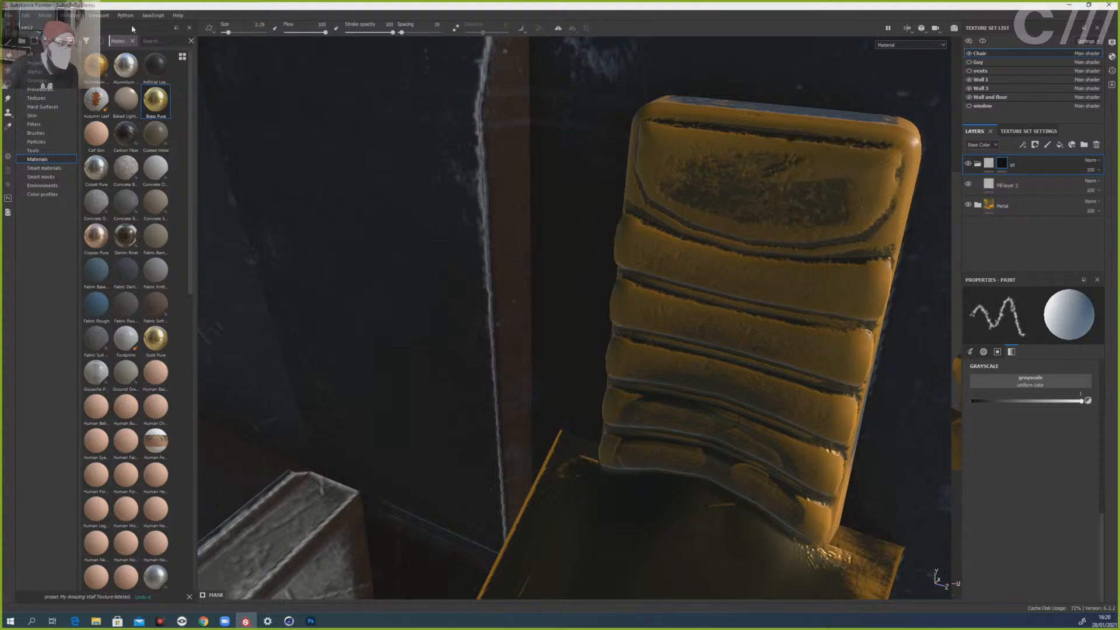
{"action": "left_click", "coordinate": [36, 98]}
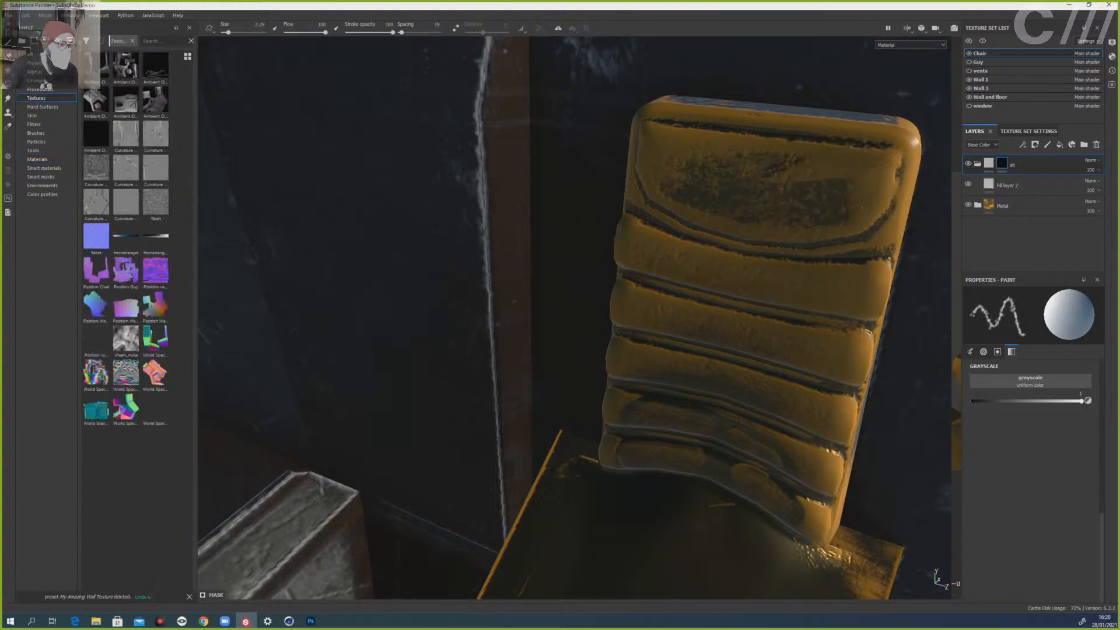
{"action": "left_click", "coordinate": [36, 133]}
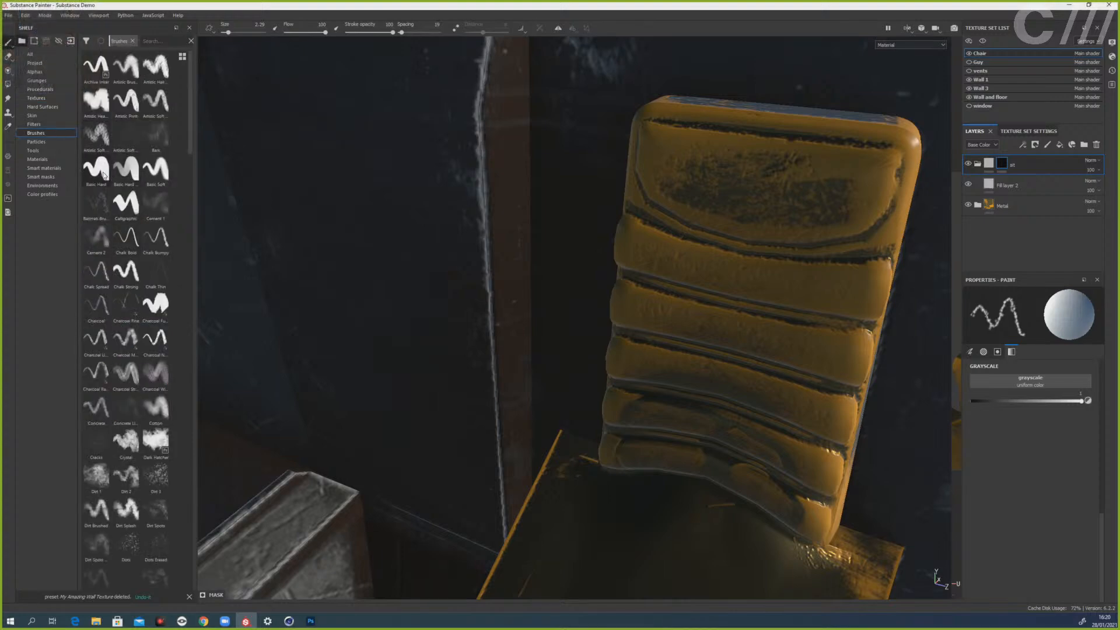
{"action": "key", "text": "bracketleft"}
{"action": "key", "text": "bracketleft"}
{"action": "key", "text": "bracketleft"}
{"action": "key", "text": "bracketleft"}
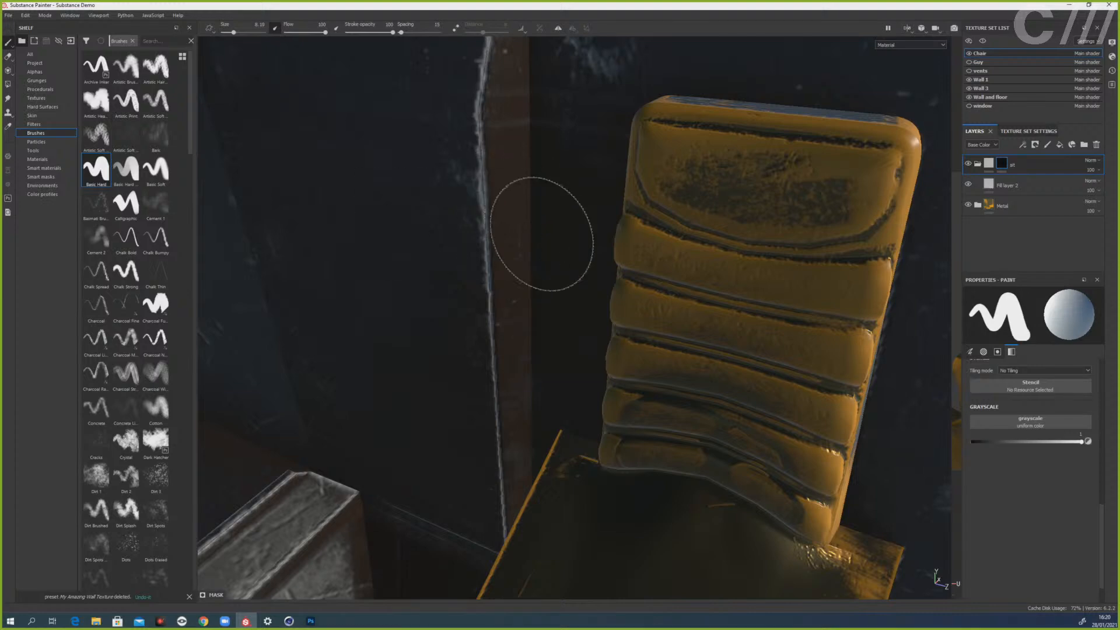
{"action": "key", "text": "bracketleft"}
{"action": "key", "text": "bracketleft"}
- Paint the folder's mask in white over the whole top cushion panel of the chair's backrest
{"action": "mouse_move", "coordinate": [782, 200]}
{"action": "left_mouse_down"}
{"action": "mouse_move", "coordinate": [764, 178]}
{"action": "mouse_move", "coordinate": [769, 164]}
{"action": "mouse_move", "coordinate": [718, 143]}
{"action": "left_mouse_up"}
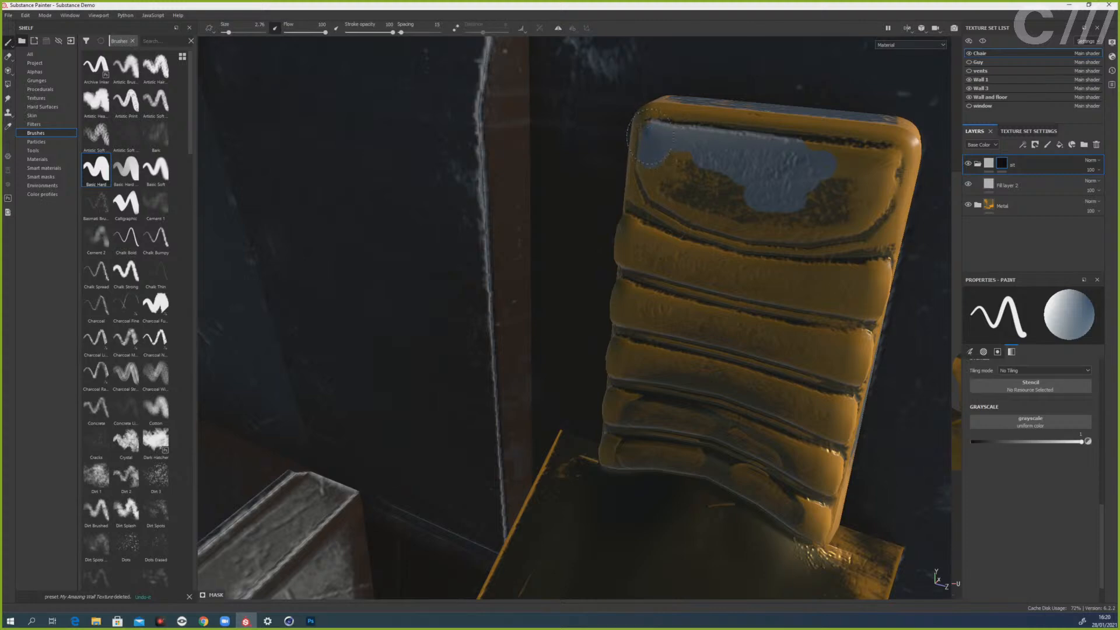
{"action": "mouse_move", "coordinate": [650, 135]}
{"action": "left_mouse_down"}
{"action": "mouse_move", "coordinate": [692, 175]}
{"action": "mouse_move", "coordinate": [683, 158]}
{"action": "left_mouse_up"}
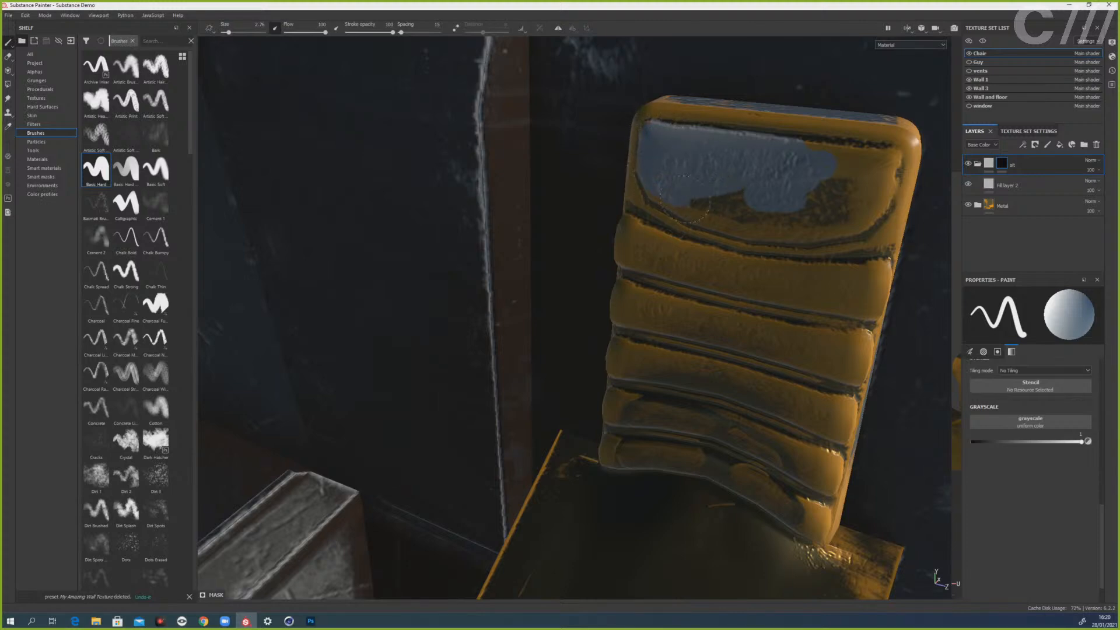
{"action": "left_click_drag", "start_coordinate": [686, 199], "coordinate": [747, 223]}
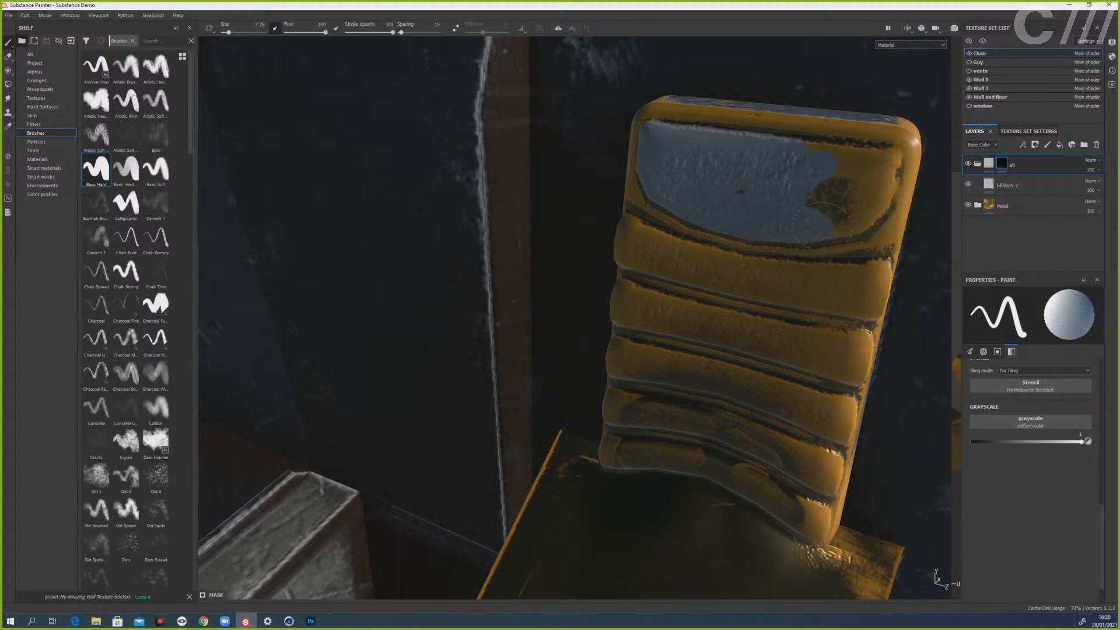
{"action": "mouse_move", "coordinate": [822, 225]}
{"action": "left_mouse_down"}
{"action": "mouse_move", "coordinate": [855, 213]}
{"action": "mouse_move", "coordinate": [843, 195]}
{"action": "mouse_move", "coordinate": [868, 180]}
{"action": "left_mouse_up"}
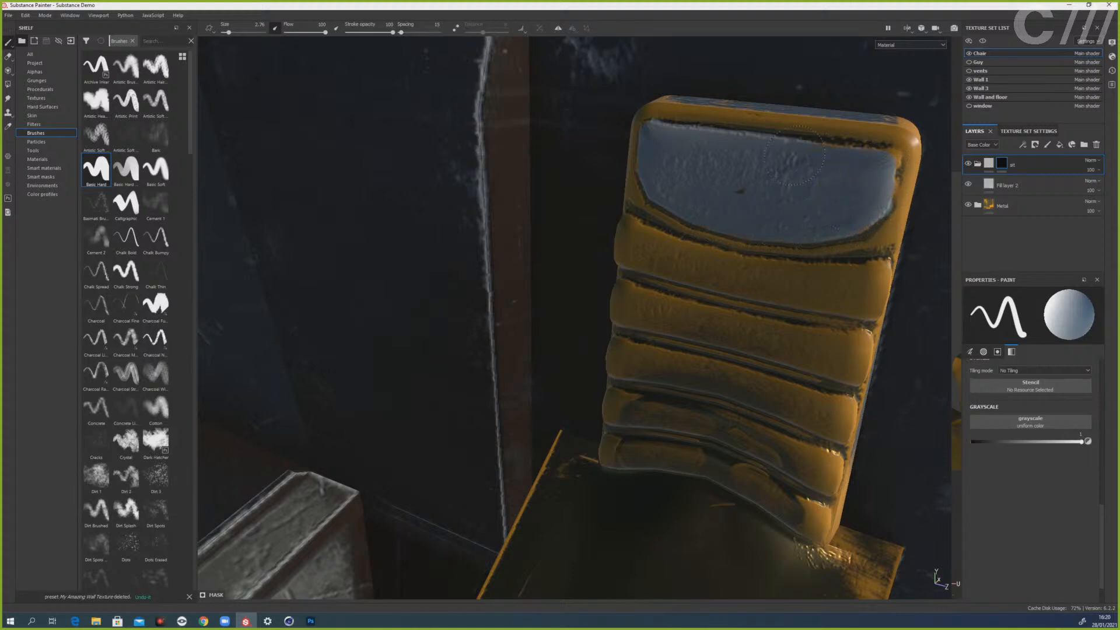
- Paint the mask over the second cushion segment of the backrest
{"action": "left_click", "coordinate": [860, 288]}
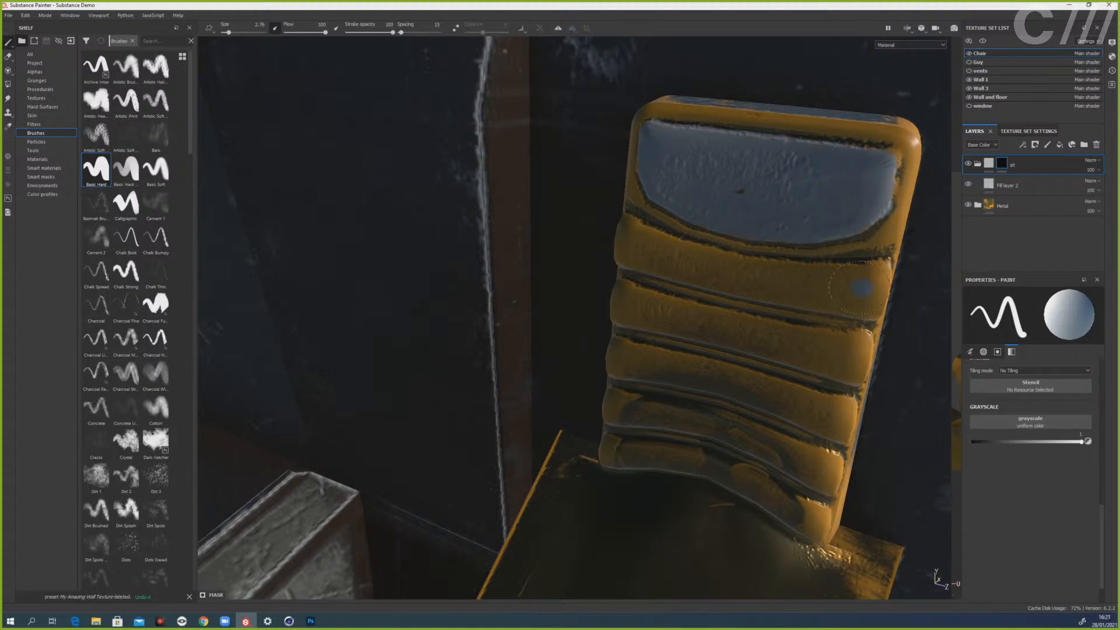
{"action": "left_click_drag", "start_coordinate": [811, 279], "coordinate": [648, 247]}
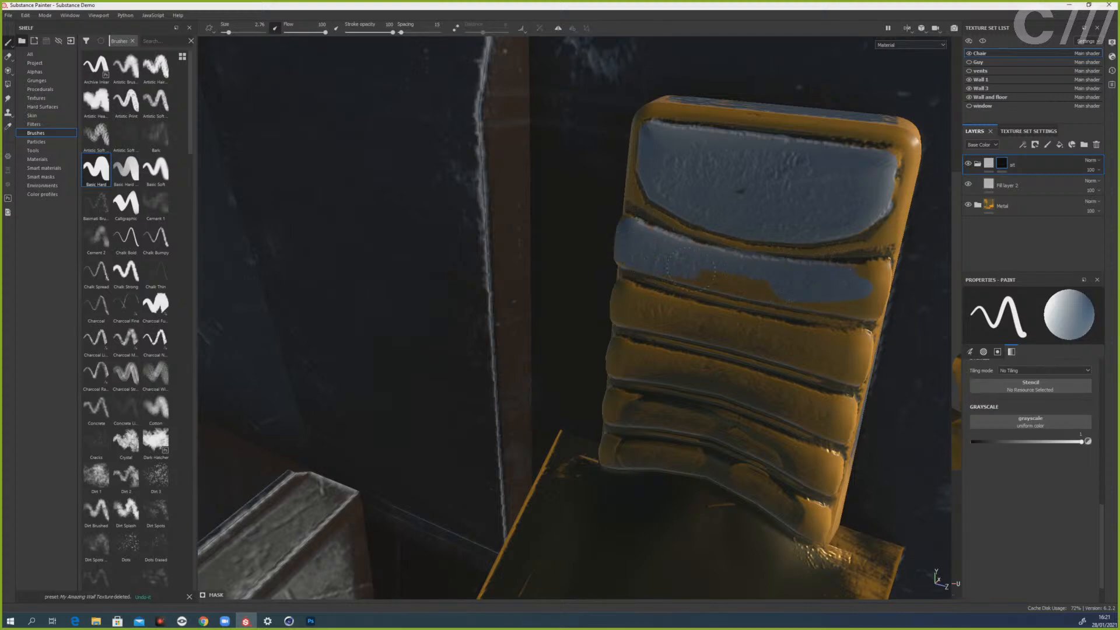
{"action": "mouse_move", "coordinate": [785, 290]}
{"action": "left_mouse_down"}
{"action": "mouse_move", "coordinate": [865, 294]}
{"action": "mouse_move", "coordinate": [835, 280]}
{"action": "left_mouse_up"}
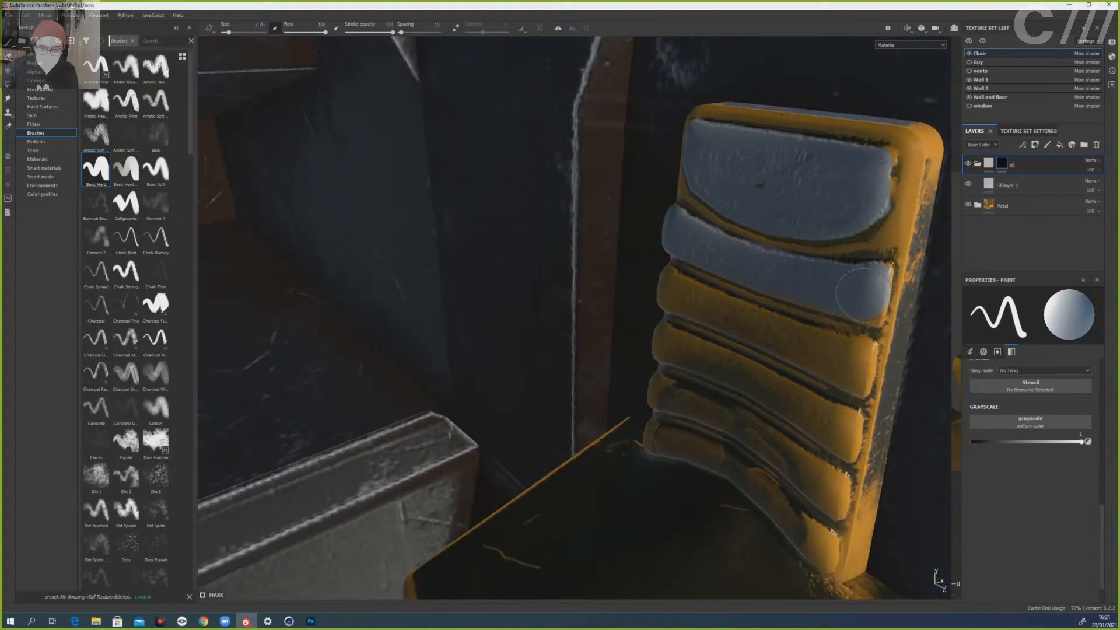
- Reduce the brush size to about 1.6 and paint the mask along the cushion edge and the groove between the top two segments
{"action": "right_click_drag", "start_coordinate": [780, 310], "coordinate": [732, 310], "text": "ctrl"}
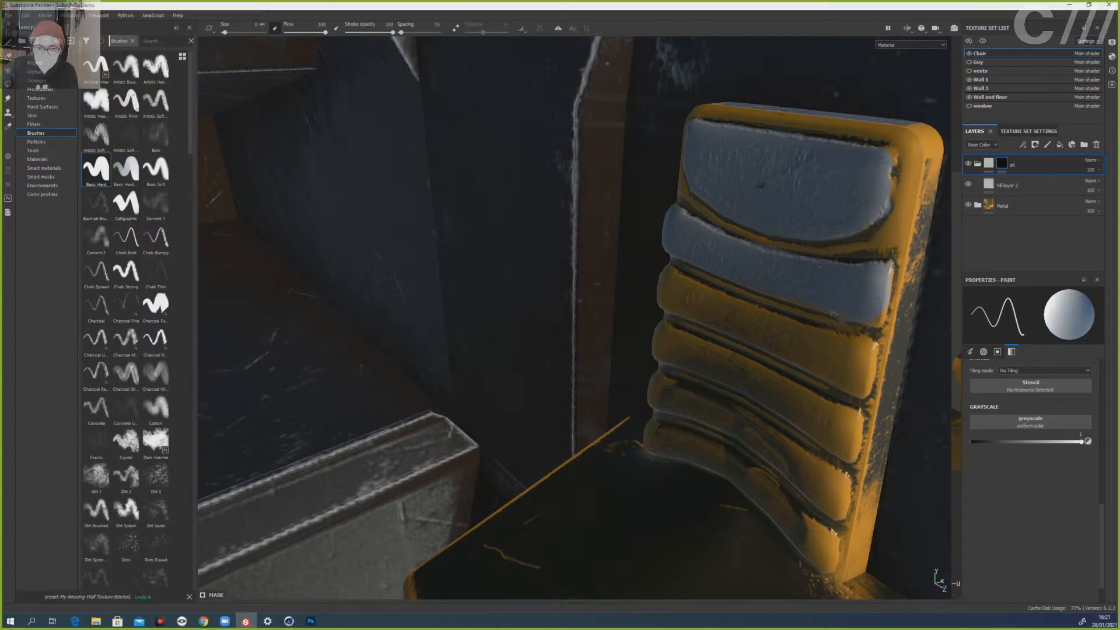
{"action": "right_click_drag", "start_coordinate": [810, 294], "coordinate": [834, 293], "text": "ctrl"}
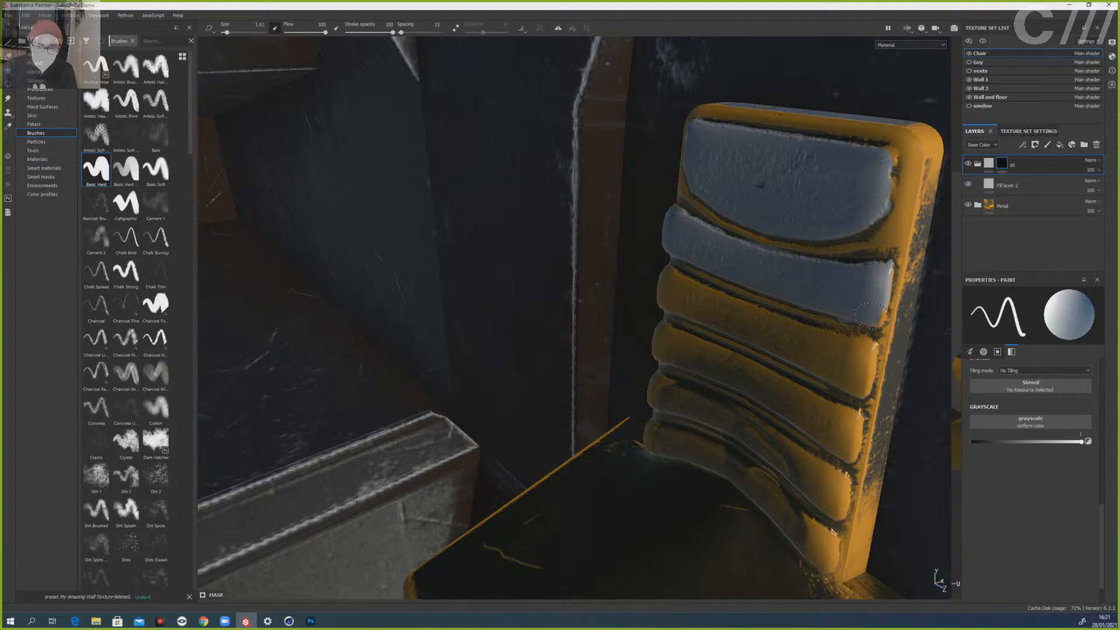
{"action": "left_click_drag", "start_coordinate": [879, 292], "coordinate": [752, 301], "text": "alt"}
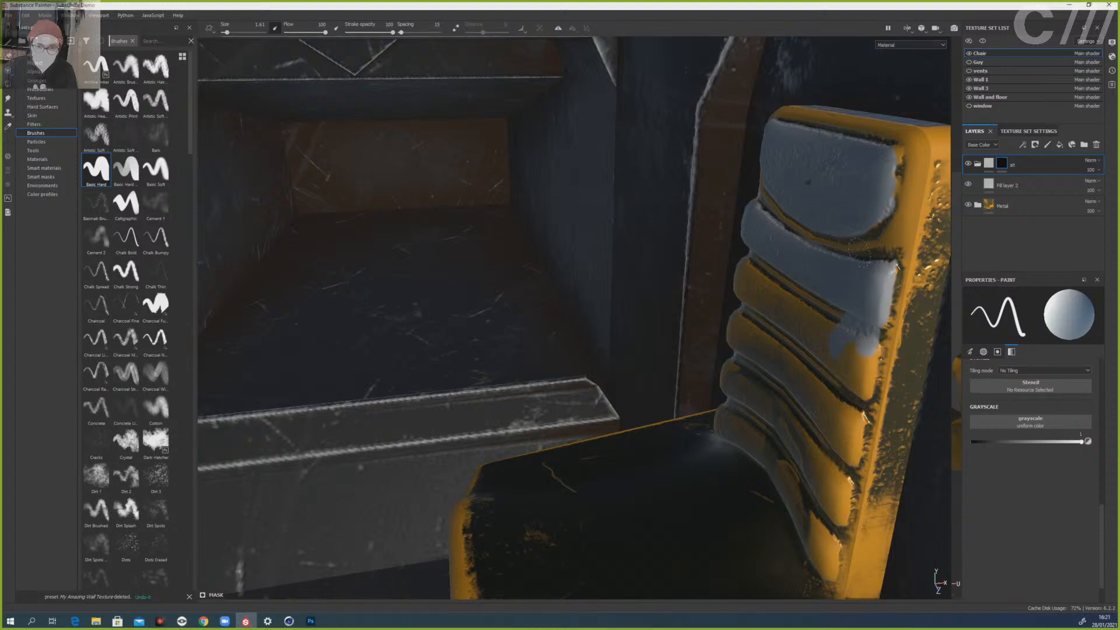
{"action": "mouse_move", "coordinate": [889, 161]}
{"action": "left_mouse_down"}
{"action": "mouse_move", "coordinate": [875, 243]}
{"action": "mouse_move", "coordinate": [857, 232]}
{"action": "left_mouse_up"}
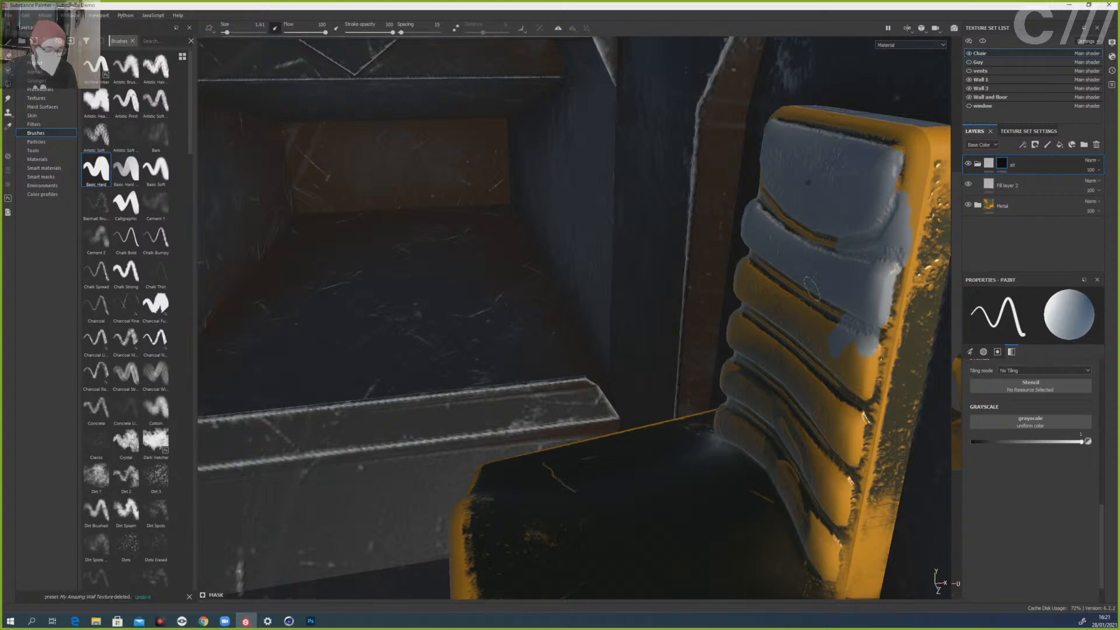
{"action": "left_click_drag", "start_coordinate": [846, 281], "coordinate": [895, 303], "text": "alt"}
{"action": "left_click_drag", "start_coordinate": [825, 239], "coordinate": [765, 227]}
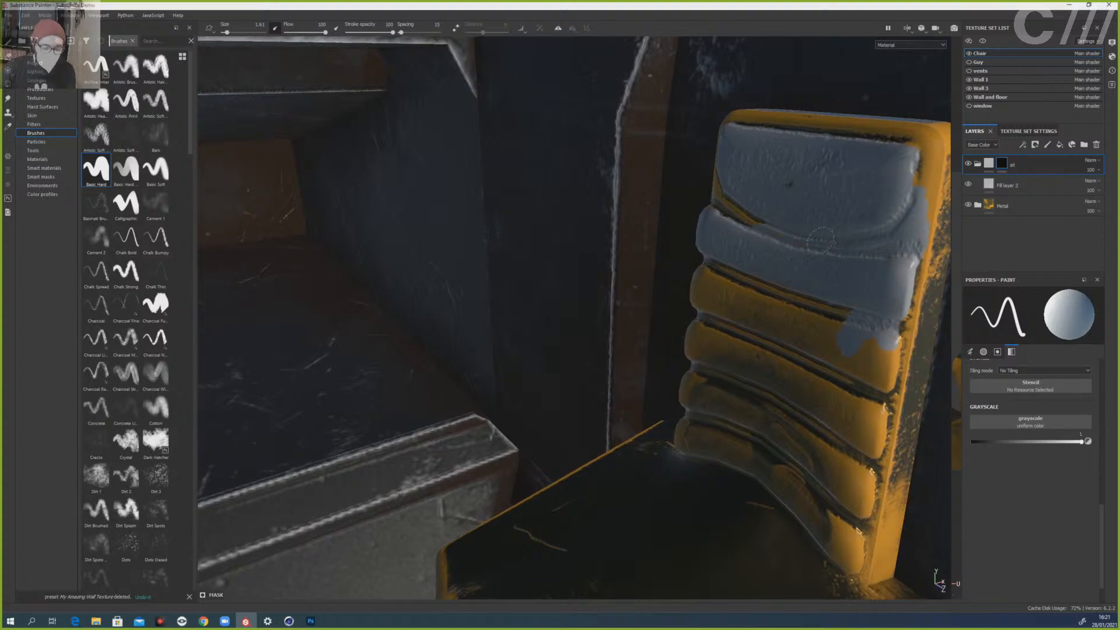
- Enlarge the brush to about 4.29 and paint the mask over the top panel's edge gap and the middle cushion segments of the backrest
{"action": "right_click_drag", "start_coordinate": [766, 202], "coordinate": [796, 202], "text": "ctrl"}
{"action": "left_click_drag", "start_coordinate": [758, 209], "coordinate": [734, 192]}
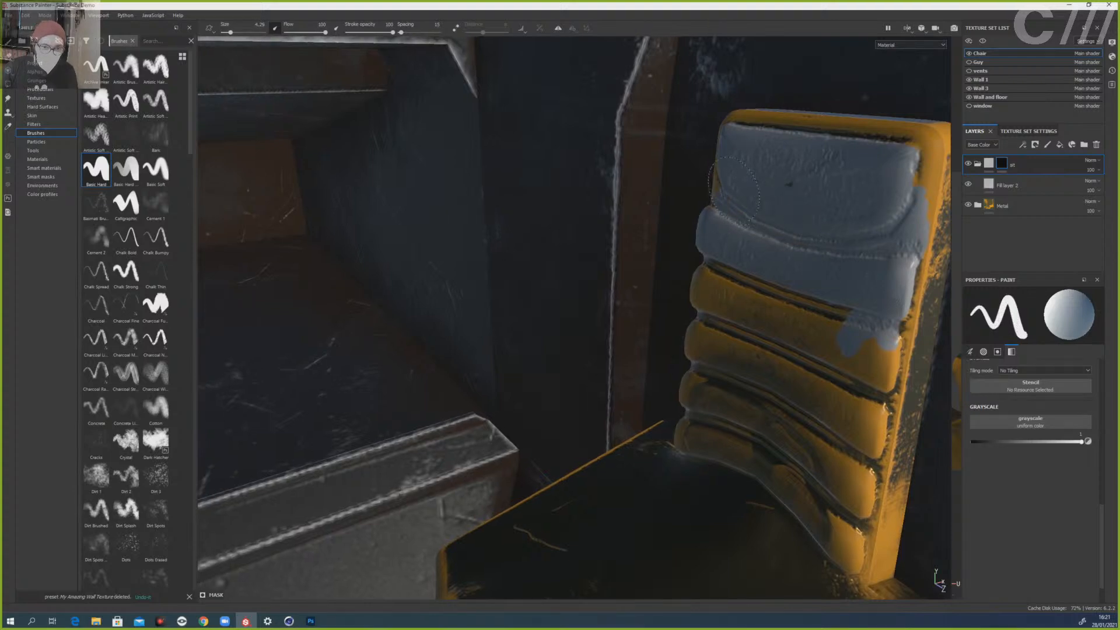
{"action": "mouse_move", "coordinate": [779, 289]}
{"action": "left_mouse_down"}
{"action": "mouse_move", "coordinate": [834, 367]}
{"action": "mouse_move", "coordinate": [865, 365]}
{"action": "left_mouse_up"}
{"action": "mouse_move", "coordinate": [816, 337]}
{"action": "left_mouse_down"}
{"action": "mouse_move", "coordinate": [744, 294]}
{"action": "mouse_move", "coordinate": [729, 270]}
{"action": "mouse_move", "coordinate": [708, 357]}
{"action": "mouse_move", "coordinate": [869, 461]}
{"action": "left_mouse_up"}
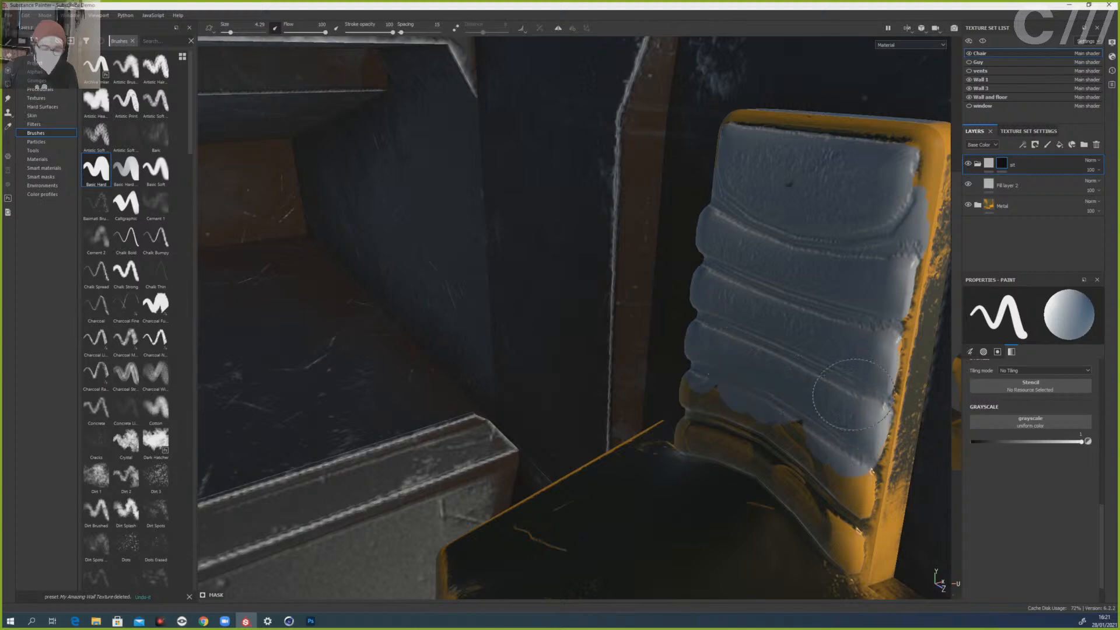
- Paint the mask over the lowest cushion segments of the backrest down to the seat
{"action": "left_click_drag", "start_coordinate": [829, 386], "coordinate": [785, 380], "text": "alt"}
{"action": "middle_click_drag", "start_coordinate": [802, 382], "coordinate": [740, 254], "text": "alt"}
{"action": "mouse_move", "coordinate": [757, 287]}
{"action": "left_mouse_down"}
{"action": "mouse_move", "coordinate": [763, 306]}
{"action": "mouse_move", "coordinate": [773, 275]}
{"action": "mouse_move", "coordinate": [791, 373]}
{"action": "mouse_move", "coordinate": [758, 417]}
{"action": "mouse_move", "coordinate": [736, 379]}
{"action": "mouse_move", "coordinate": [716, 250]}
{"action": "mouse_move", "coordinate": [674, 297]}
{"action": "left_mouse_up"}
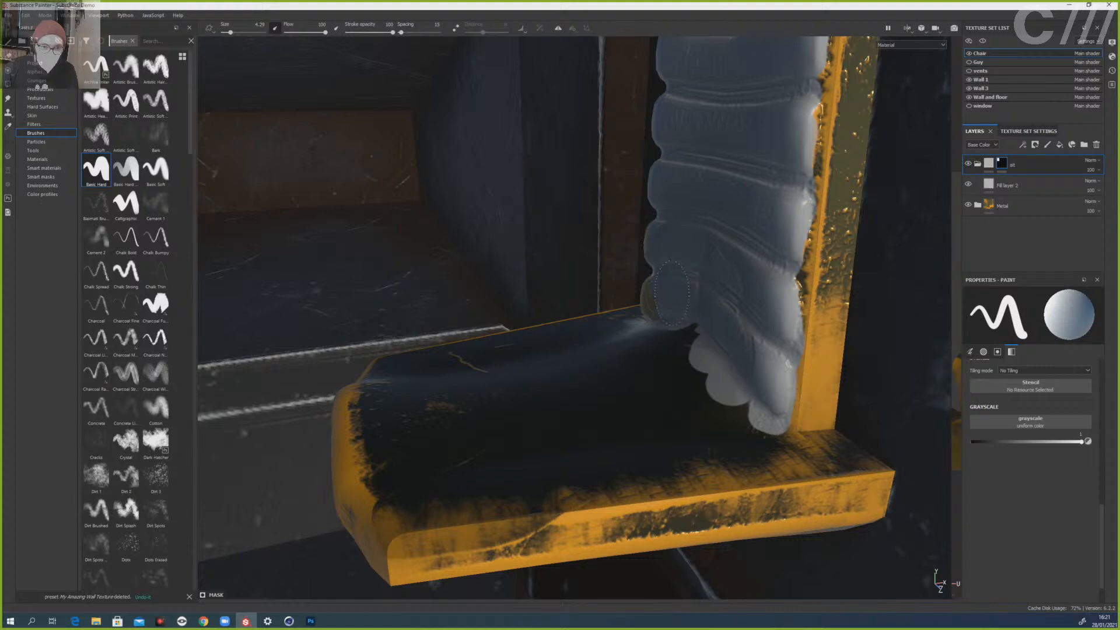
- Paint the mask in white over the seat's whole top surface, including its rear corner beside the backrest
{"action": "mouse_move", "coordinate": [738, 289]}
{"action": "left_mouse_down"}
{"action": "mouse_move", "coordinate": [630, 373]}
{"action": "mouse_move", "coordinate": [723, 426]}
{"action": "mouse_move", "coordinate": [385, 473]}
{"action": "mouse_move", "coordinate": [443, 420]}
{"action": "mouse_move", "coordinate": [583, 379]}
{"action": "mouse_move", "coordinate": [612, 334]}
{"action": "mouse_move", "coordinate": [496, 374]}
{"action": "mouse_move", "coordinate": [545, 408]}
{"action": "left_mouse_up"}
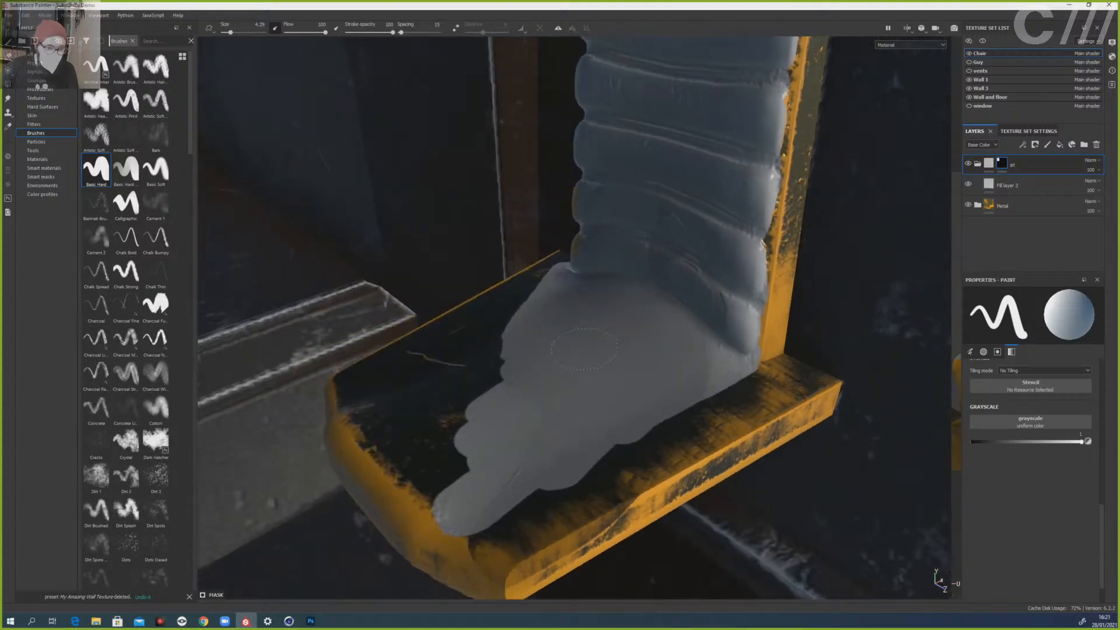
{"action": "mouse_move", "coordinate": [583, 294]}
{"action": "left_mouse_down"}
{"action": "mouse_move", "coordinate": [469, 349]}
{"action": "mouse_move", "coordinate": [572, 281]}
{"action": "mouse_move", "coordinate": [461, 324]}
{"action": "mouse_move", "coordinate": [525, 283]}
{"action": "mouse_move", "coordinate": [428, 344]}
{"action": "mouse_move", "coordinate": [362, 361]}
{"action": "mouse_move", "coordinate": [396, 444]}
{"action": "mouse_move", "coordinate": [367, 443]}
{"action": "mouse_move", "coordinate": [431, 423]}
{"action": "mouse_move", "coordinate": [455, 487]}
{"action": "mouse_move", "coordinate": [519, 519]}
{"action": "mouse_move", "coordinate": [501, 525]}
{"action": "mouse_move", "coordinate": [641, 438]}
{"action": "mouse_move", "coordinate": [502, 545]}
{"action": "mouse_move", "coordinate": [656, 449]}
{"action": "mouse_move", "coordinate": [718, 461]}
{"action": "mouse_move", "coordinate": [676, 418]}
{"action": "mouse_move", "coordinate": [698, 399]}
{"action": "left_mouse_up"}
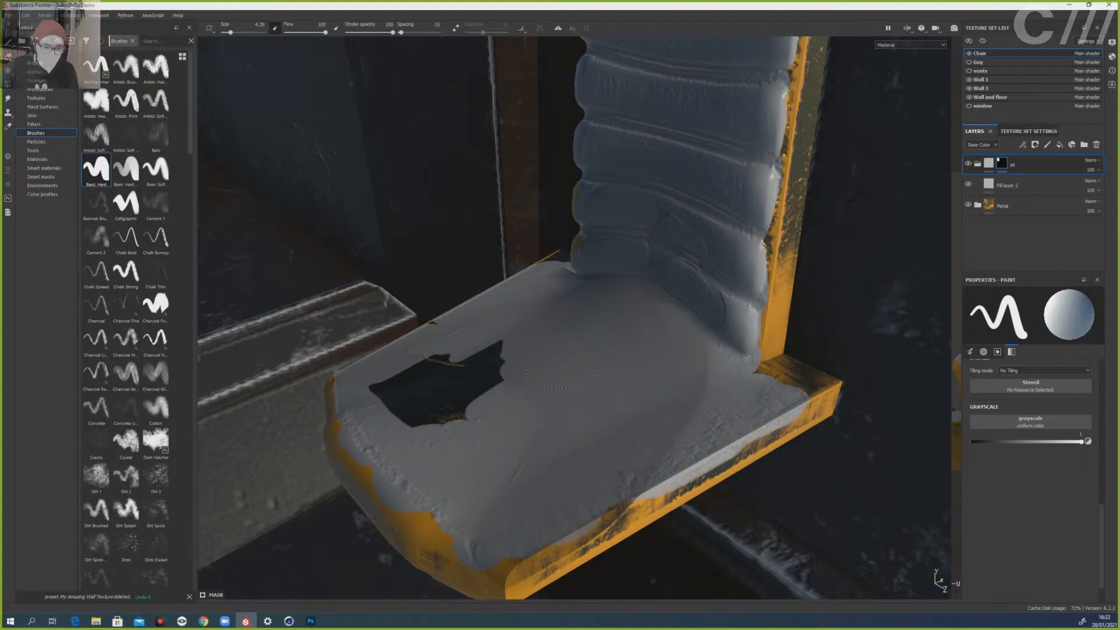
{"action": "mouse_move", "coordinate": [560, 367]}
{"action": "left_mouse_down"}
{"action": "mouse_move", "coordinate": [437, 384]}
{"action": "mouse_move", "coordinate": [402, 373]}
{"action": "left_mouse_up"}
{"action": "left_click_drag", "start_coordinate": [737, 392], "coordinate": [781, 385]}
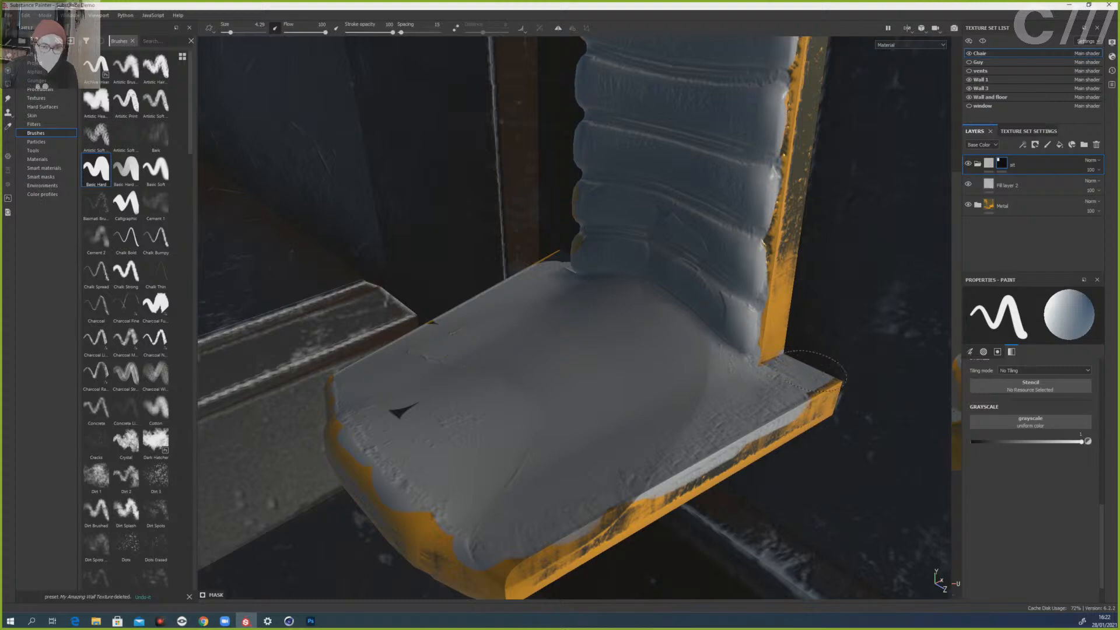
- Switch the mask paint to black and erase the overspill from the seat's side edge
{"action": "left_click_drag", "start_coordinate": [825, 368], "coordinate": [667, 341], "text": "alt"}
{"action": "key", "text": "x"}
{"action": "mouse_move", "coordinate": [767, 402]}
{"action": "left_mouse_down"}
{"action": "mouse_move", "coordinate": [632, 409]}
{"action": "mouse_move", "coordinate": [875, 409]}
{"action": "mouse_move", "coordinate": [654, 402]}
{"action": "mouse_move", "coordinate": [572, 425]}
{"action": "mouse_move", "coordinate": [743, 432]}
{"action": "mouse_move", "coordinate": [478, 415]}
{"action": "mouse_move", "coordinate": [713, 380]}
{"action": "mouse_move", "coordinate": [750, 469]}
{"action": "mouse_move", "coordinate": [737, 399]}
{"action": "mouse_move", "coordinate": [761, 379]}
{"action": "mouse_move", "coordinate": [790, 422]}
{"action": "mouse_move", "coordinate": [717, 408]}
{"action": "mouse_move", "coordinate": [753, 408]}
{"action": "mouse_move", "coordinate": [725, 450]}
{"action": "mouse_move", "coordinate": [764, 425]}
{"action": "mouse_move", "coordinate": [645, 375]}
{"action": "mouse_move", "coordinate": [668, 376]}
{"action": "left_mouse_up"}
{"action": "scroll", "coordinate": [587, 369], "scroll_direction": "up", "scroll_amount": 3}
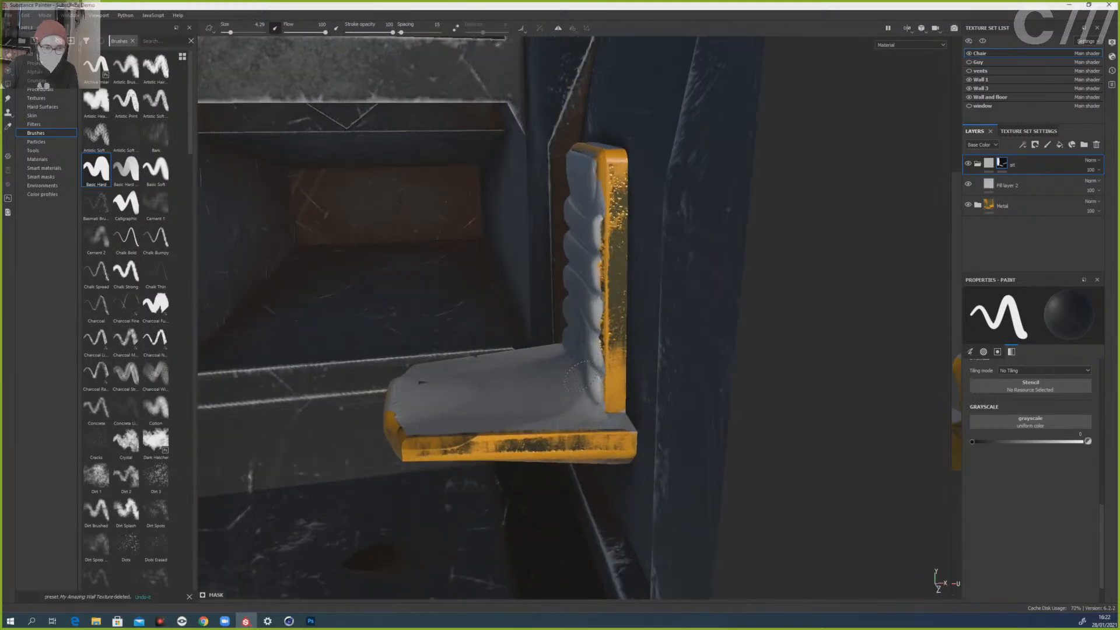
- Reveal the 2D UV view beside the 3D view and paint the mask white over the backrest and seat island with a larger brush
{"action": "left_click_drag", "start_coordinate": [578, 370], "coordinate": [620, 381], "text": "alt"}
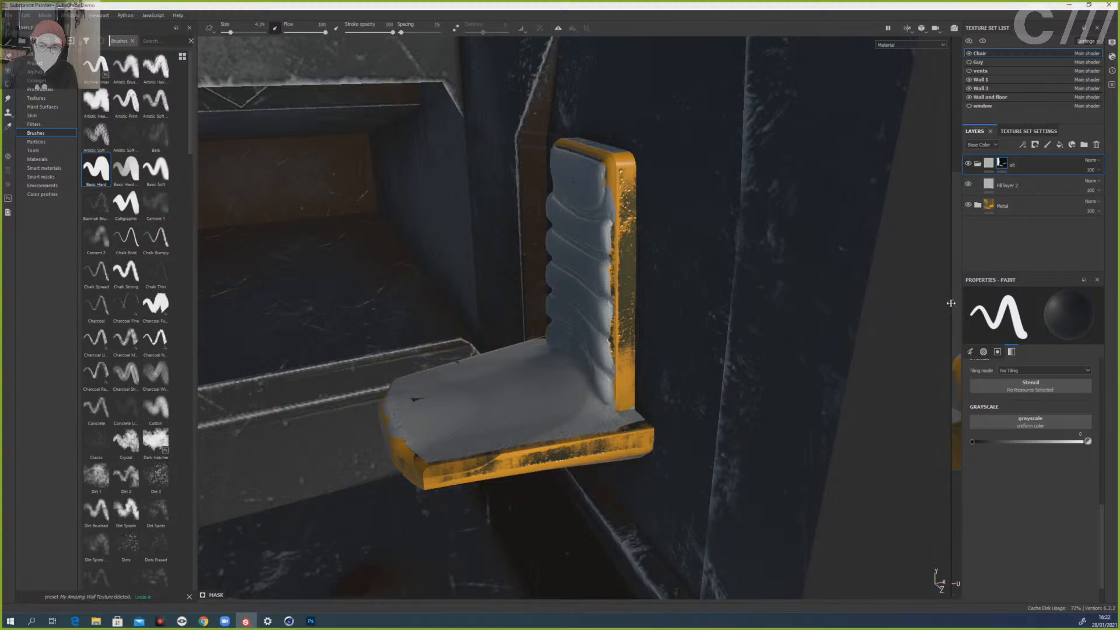
{"action": "left_click_drag", "start_coordinate": [950, 303], "coordinate": [572, 318]}
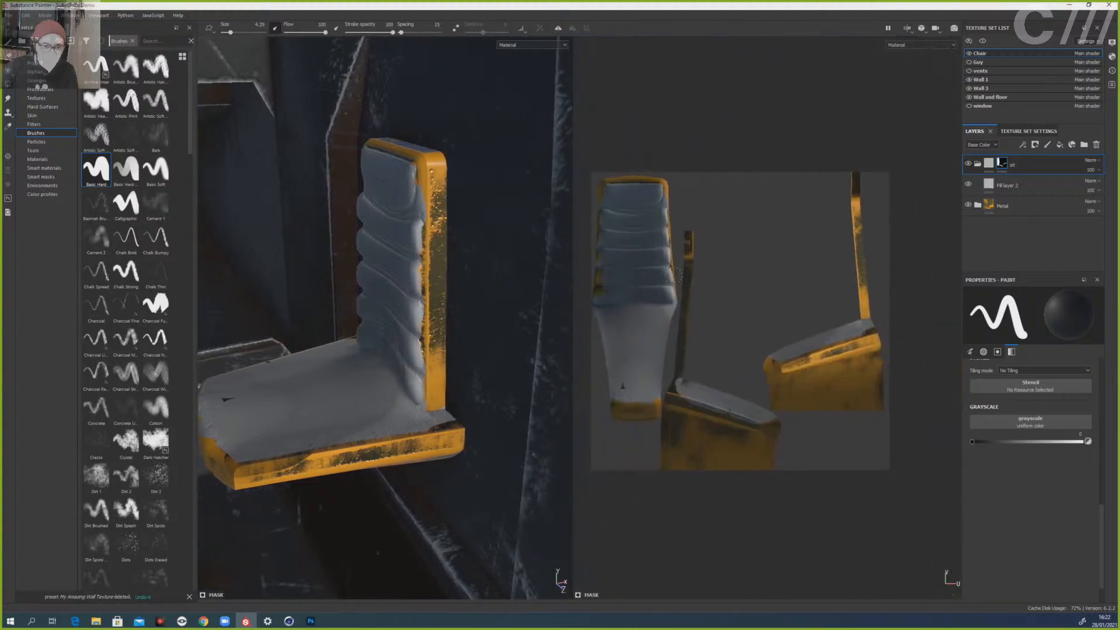
{"action": "left_click_drag", "start_coordinate": [623, 264], "coordinate": [621, 285]}
{"action": "key", "text": "x"}
{"action": "right_click_drag", "start_coordinate": [646, 261], "coordinate": [676, 262], "text": "ctrl"}
{"action": "mouse_move", "coordinate": [602, 287]}
{"action": "left_mouse_down"}
{"action": "mouse_move", "coordinate": [601, 217]}
{"action": "mouse_move", "coordinate": [660, 188]}
{"action": "mouse_move", "coordinate": [667, 269]}
{"action": "left_mouse_up"}
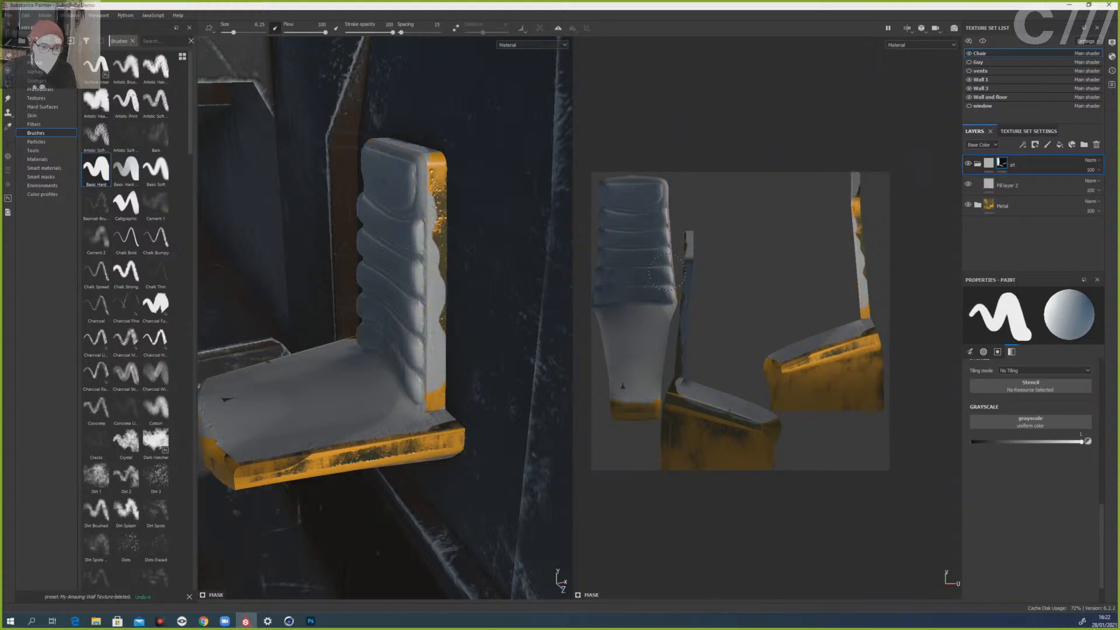
{"action": "right_click_drag", "start_coordinate": [673, 286], "coordinate": [659, 291], "text": "ctrl"}
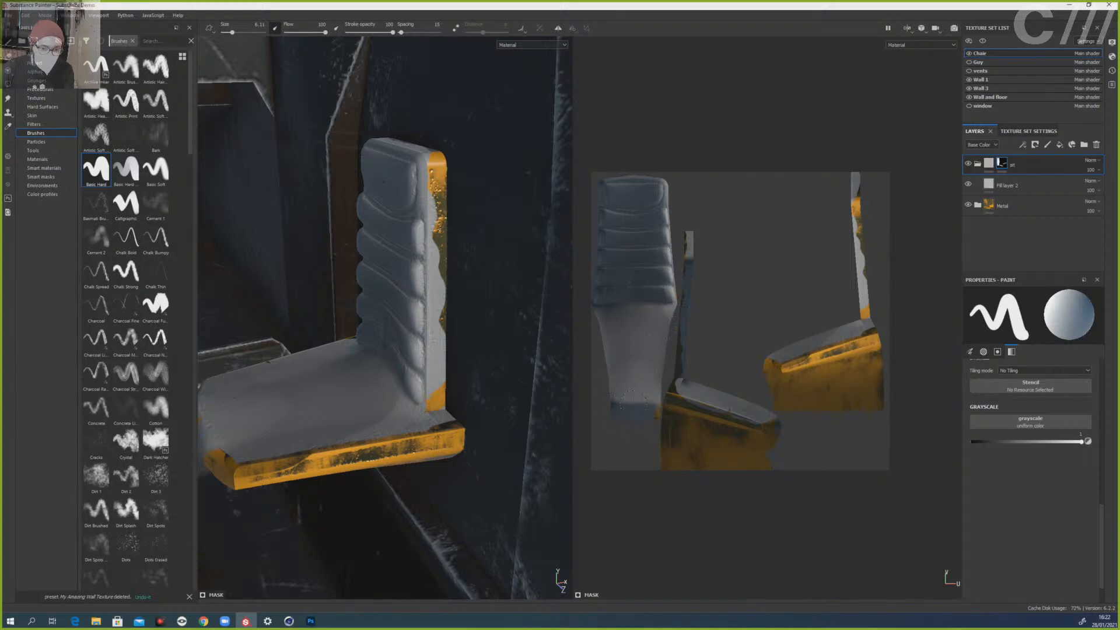
- Reduce the brush size and paint in black to erase the mask from the frame strips along both sides of the backrest
{"action": "right_click_drag", "start_coordinate": [660, 414], "coordinate": [654, 414], "text": "ctrl"}
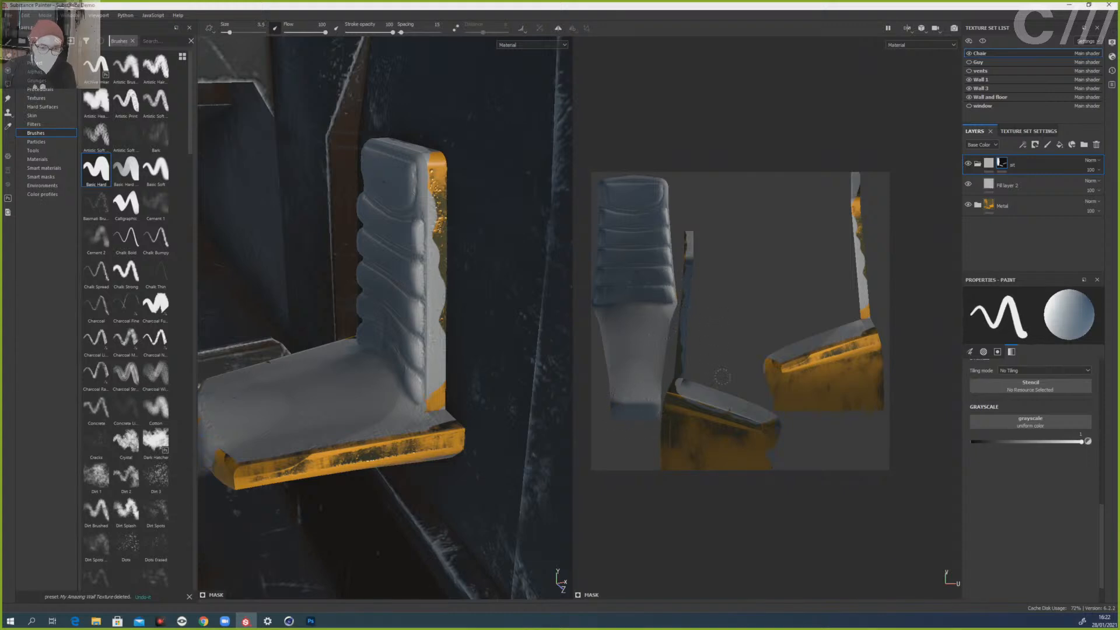
{"action": "key", "text": "x"}
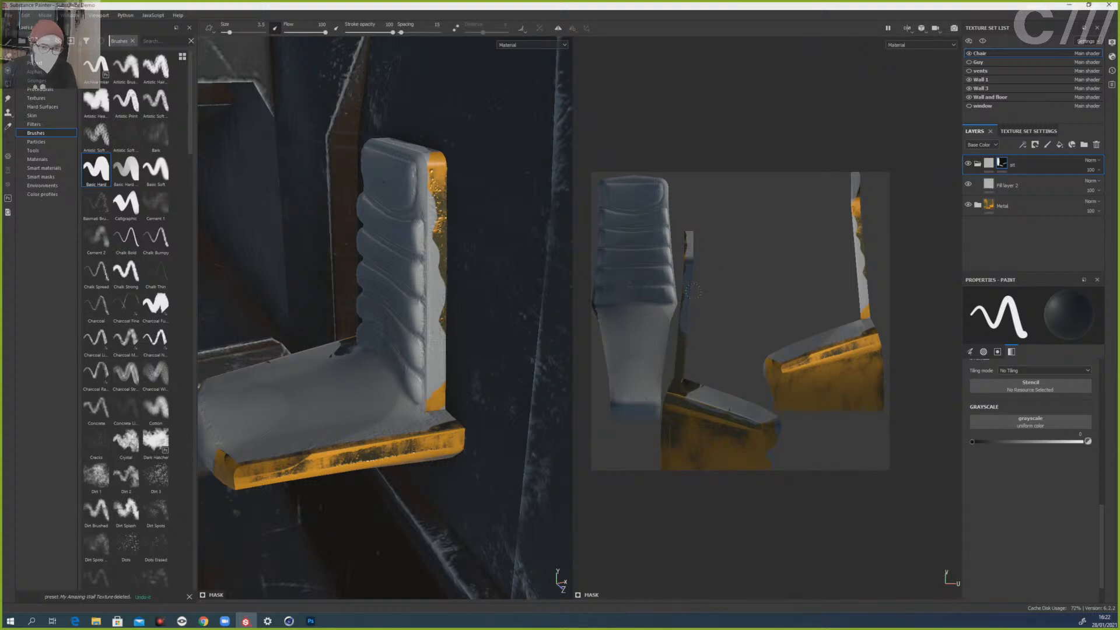
{"action": "left_click_drag", "start_coordinate": [688, 299], "coordinate": [682, 316]}
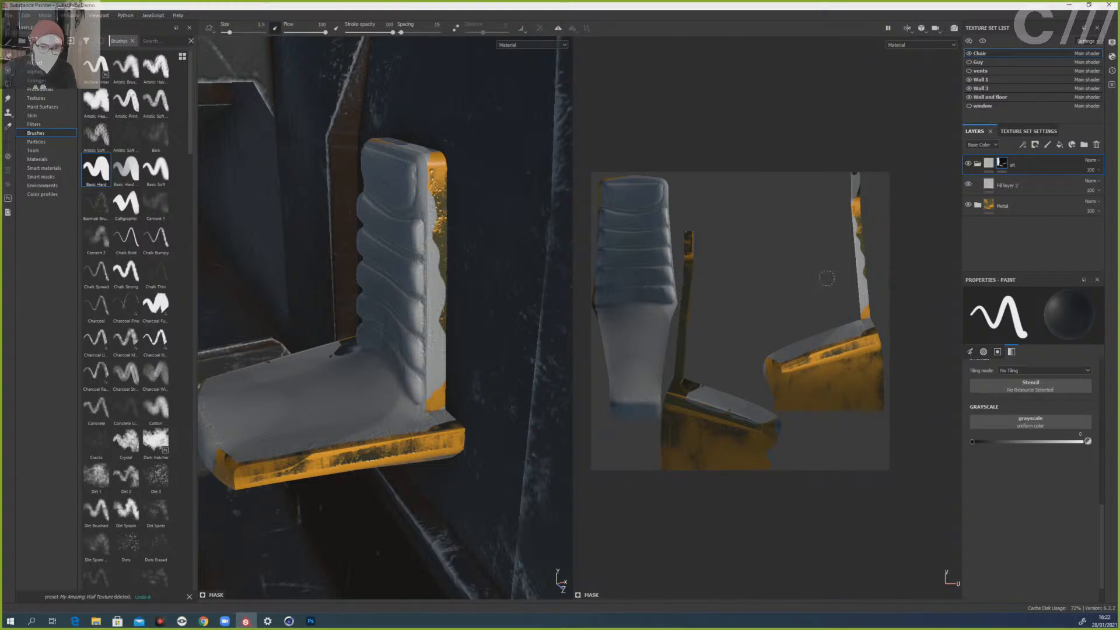
{"action": "left_click_drag", "start_coordinate": [441, 382], "coordinate": [433, 379]}
{"action": "mouse_move", "coordinate": [438, 287]}
{"action": "left_mouse_down"}
{"action": "mouse_move", "coordinate": [445, 352]}
{"action": "mouse_move", "coordinate": [431, 324]}
{"action": "mouse_move", "coordinate": [435, 348]}
{"action": "left_mouse_up"}
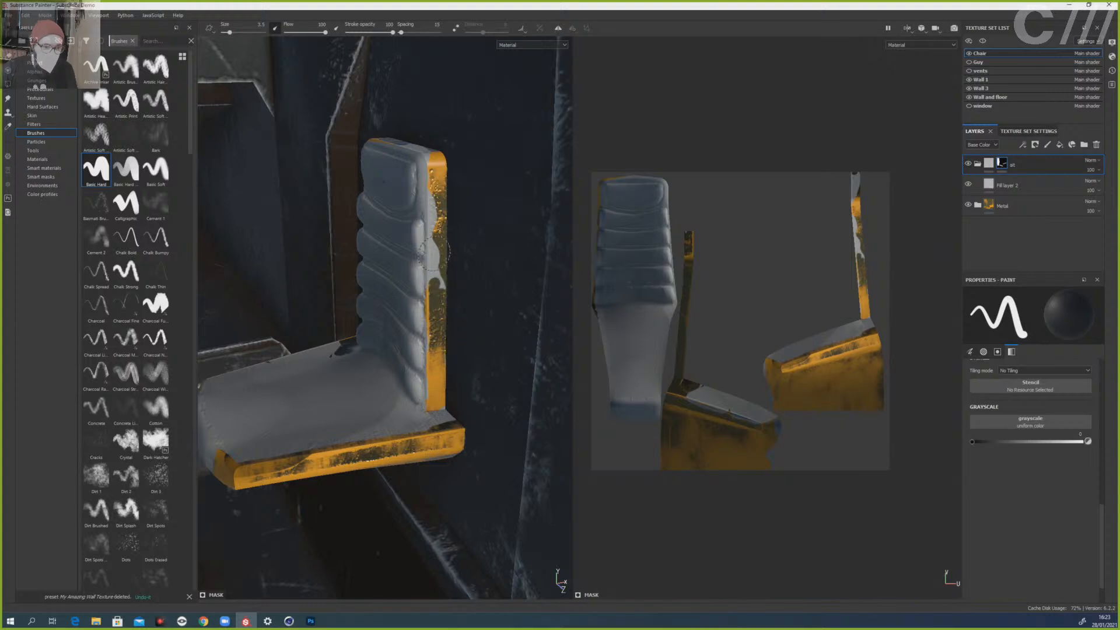
{"action": "mouse_move", "coordinate": [433, 252]}
{"action": "left_mouse_down"}
{"action": "mouse_move", "coordinate": [439, 274]}
{"action": "mouse_move", "coordinate": [430, 248]}
{"action": "left_mouse_up"}
{"action": "left_click_drag", "start_coordinate": [435, 177], "coordinate": [440, 249]}
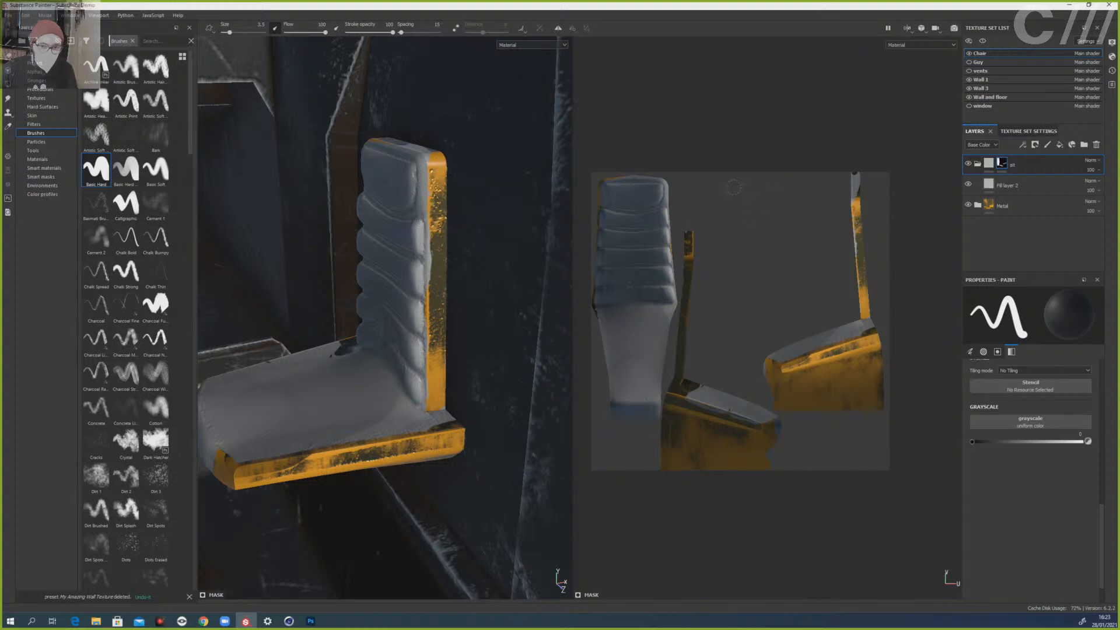
- Erase the mask from the top of the frame strip and from both seat-side islands in the UV view
{"action": "left_click_drag", "start_coordinate": [854, 186], "coordinate": [860, 245]}
{"action": "mouse_move", "coordinate": [831, 323]}
{"action": "left_mouse_down"}
{"action": "mouse_move", "coordinate": [866, 335]}
{"action": "mouse_move", "coordinate": [775, 356]}
{"action": "mouse_move", "coordinate": [827, 341]}
{"action": "left_mouse_up"}
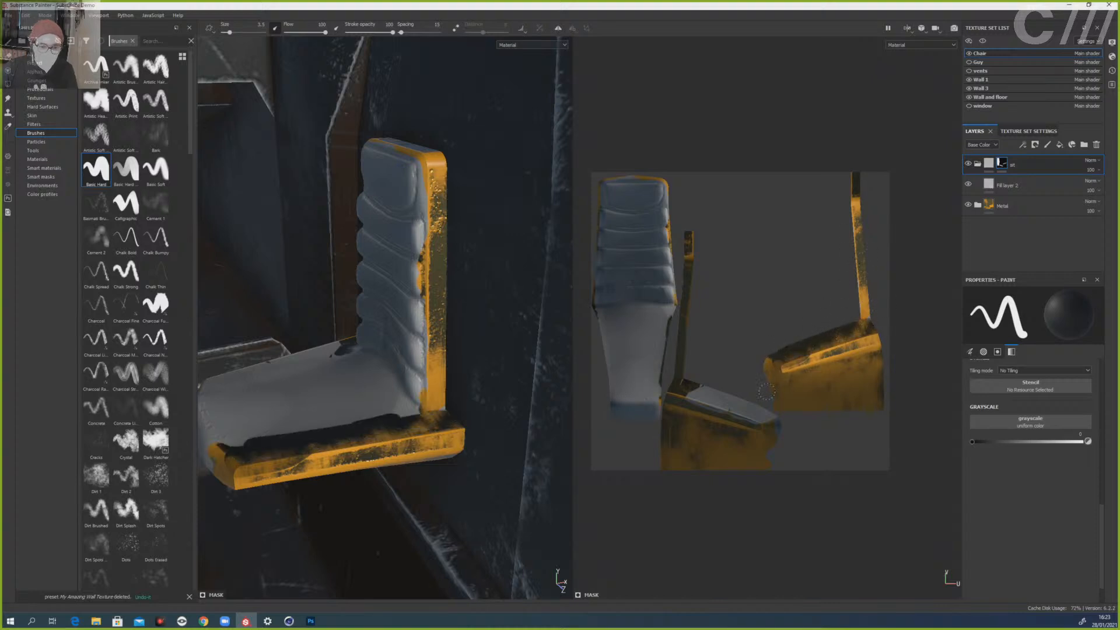
{"action": "mouse_move", "coordinate": [766, 392]}
{"action": "left_mouse_down"}
{"action": "mouse_move", "coordinate": [761, 415]}
{"action": "mouse_move", "coordinate": [697, 395]}
{"action": "mouse_move", "coordinate": [741, 387]}
{"action": "left_mouse_up"}
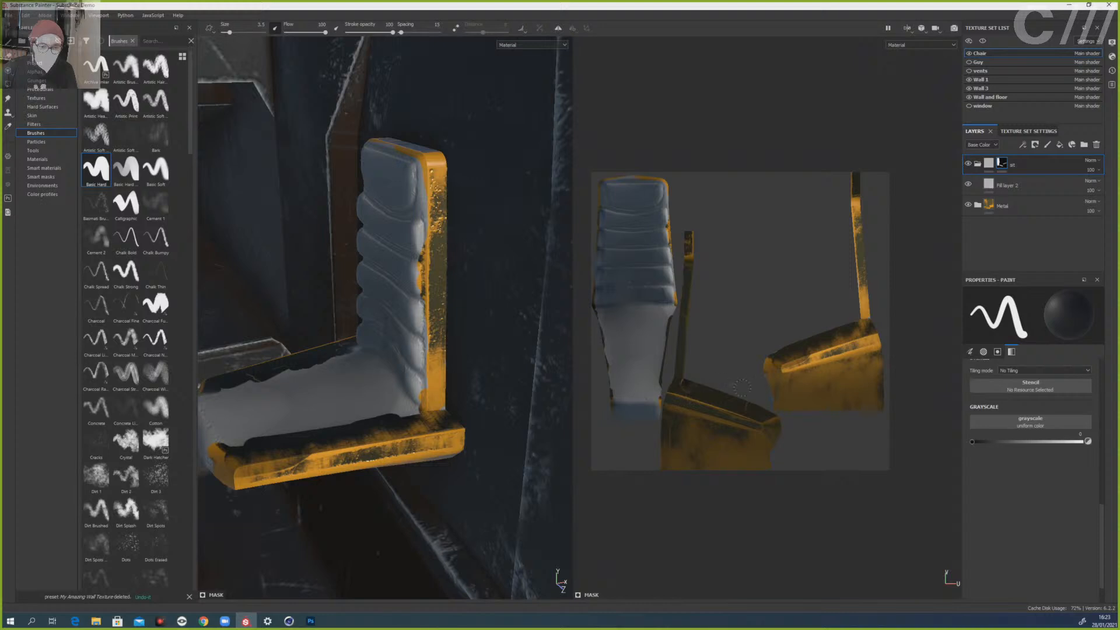
- Enlarge the brush to about 6.11 and erase the mask from the seat's top surface
{"action": "mouse_move", "coordinate": [319, 401]}
{"action": "left_mouse_down"}
{"action": "mouse_move", "coordinate": [341, 376]}
{"action": "mouse_move", "coordinate": [397, 383]}
{"action": "mouse_move", "coordinate": [363, 413]}
{"action": "mouse_move", "coordinate": [373, 388]}
{"action": "mouse_move", "coordinate": [411, 412]}
{"action": "mouse_move", "coordinate": [336, 355]}
{"action": "mouse_move", "coordinate": [386, 374]}
{"action": "mouse_move", "coordinate": [409, 401]}
{"action": "mouse_move", "coordinate": [388, 417]}
{"action": "mouse_move", "coordinate": [239, 437]}
{"action": "mouse_move", "coordinate": [332, 423]}
{"action": "mouse_move", "coordinate": [292, 399]}
{"action": "left_mouse_up"}
{"action": "right_click_drag", "start_coordinate": [313, 387], "coordinate": [332, 387], "text": "ctrl"}
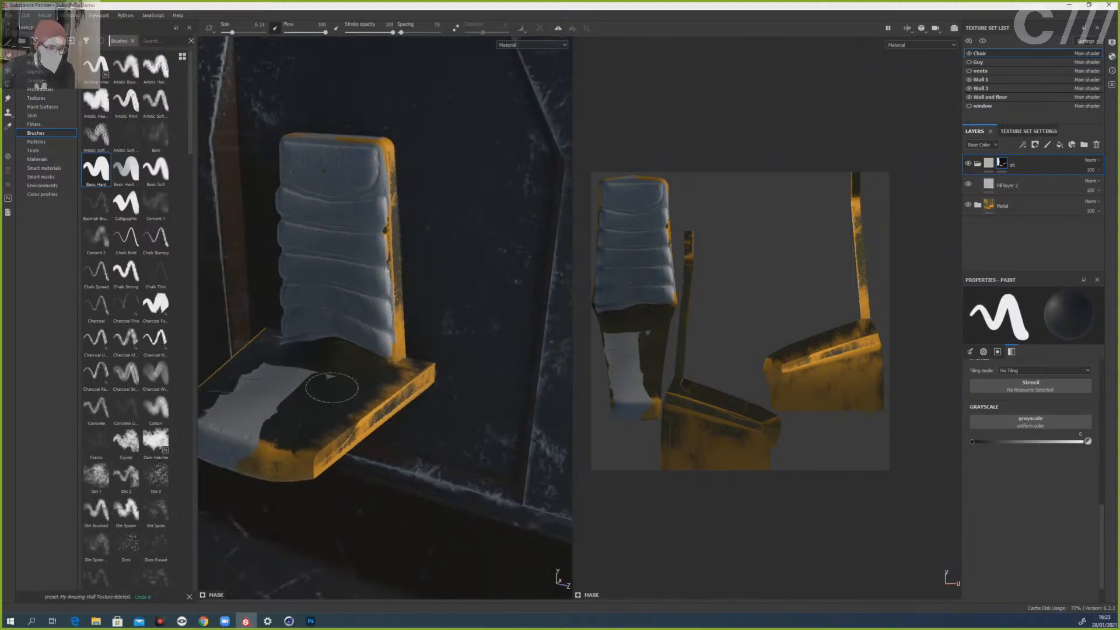
{"action": "mouse_move", "coordinate": [331, 387]}
{"action": "left_mouse_down"}
{"action": "mouse_move", "coordinate": [253, 369]}
{"action": "mouse_move", "coordinate": [303, 377]}
{"action": "mouse_move", "coordinate": [239, 425]}
{"action": "mouse_move", "coordinate": [218, 411]}
{"action": "mouse_move", "coordinate": [224, 450]}
{"action": "left_mouse_up"}
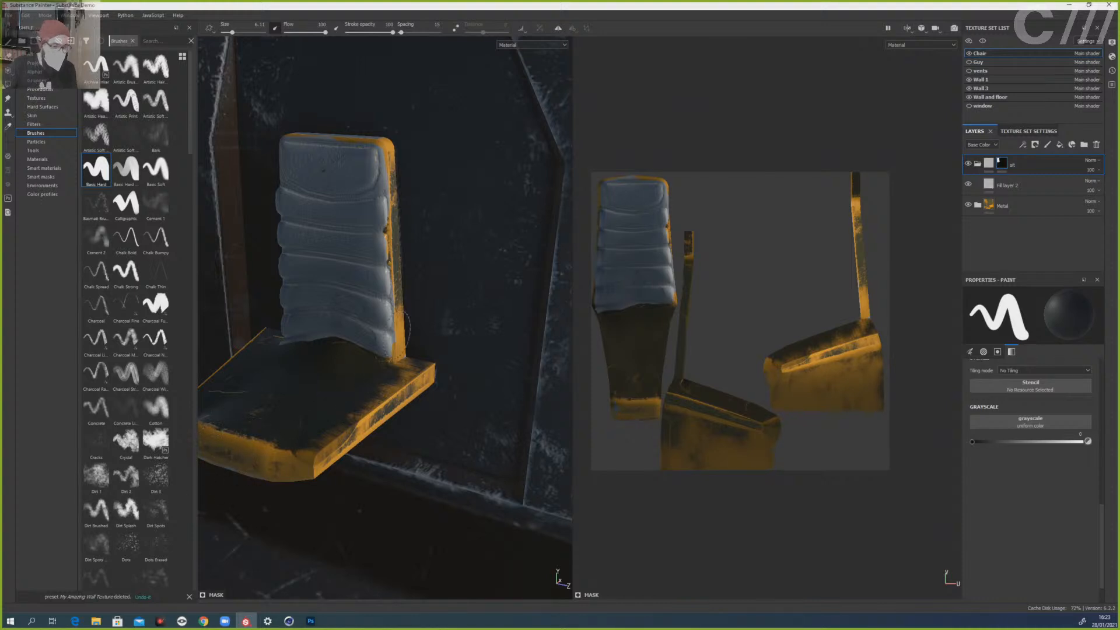
- Set the brush to a size of about 1.87 with flow 77 and erase the mask along the backrest cushion's lower edge
{"action": "key", "text": "alt"}
{"action": "left_click_drag", "start_coordinate": [348, 356], "coordinate": [426, 336], "text": "alt"}
{"action": "right_click_drag", "start_coordinate": [345, 306], "coordinate": [418, 365], "text": "ctrl"}
{"action": "left_click_drag", "start_coordinate": [418, 365], "coordinate": [333, 392], "text": "ctrl"}
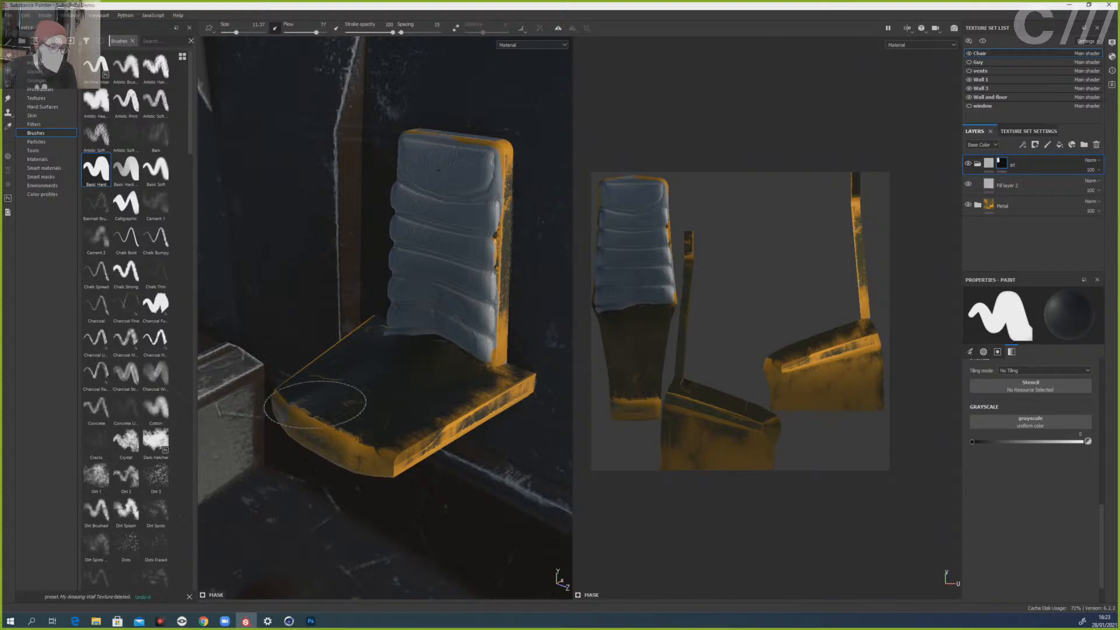
{"action": "right_click_drag", "start_coordinate": [309, 401], "coordinate": [271, 403], "text": "ctrl"}
{"action": "key", "text": "bracketleft"}
{"action": "key", "text": "bracketleft"}
{"action": "key", "text": "bracketleft"}
{"action": "key", "text": "bracketleft"}
{"action": "key", "text": "bracketleft"}
{"action": "key", "text": "bracketleft"}
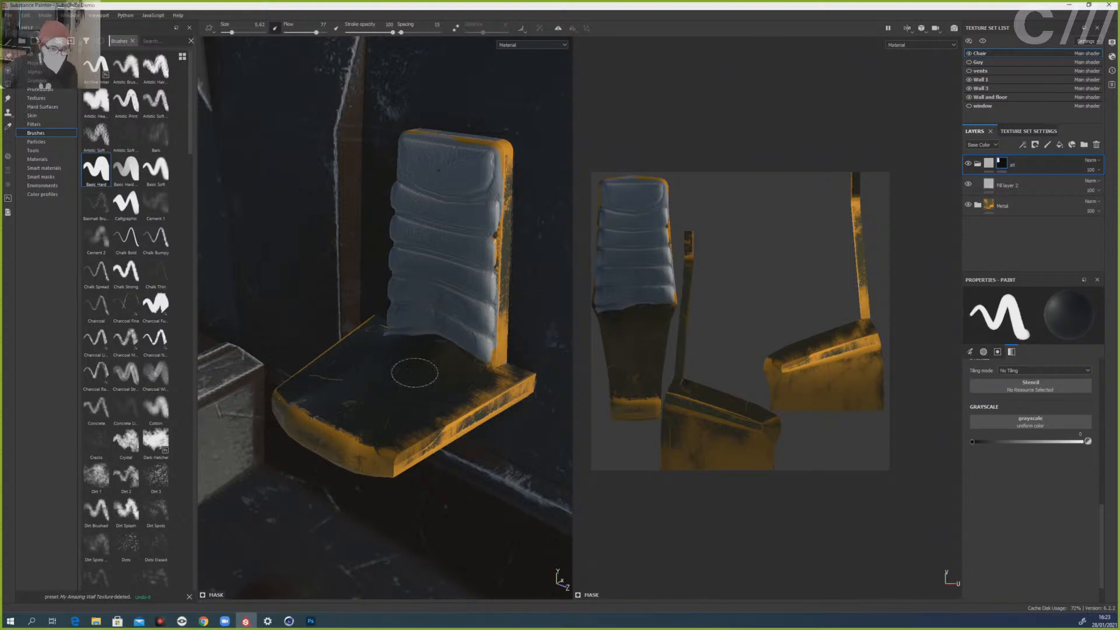
{"action": "key", "text": "bracketleft"}
{"action": "key", "text": "bracketleft"}
{"action": "key", "text": "bracketleft"}
{"action": "left_click_drag", "start_coordinate": [388, 338], "coordinate": [406, 336]}
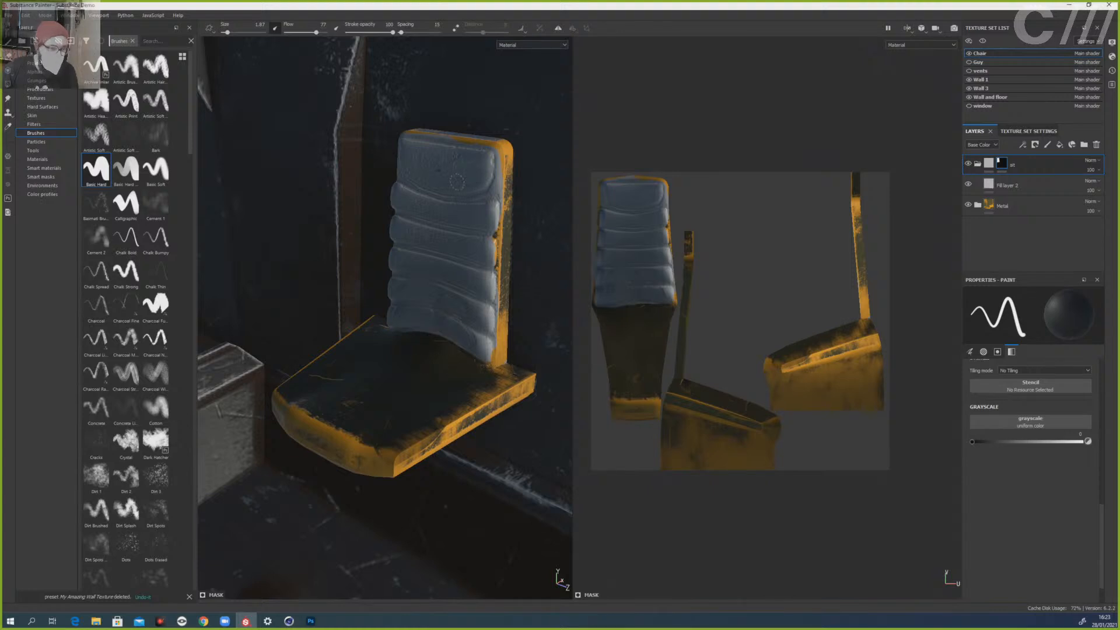
- Switch the mask paint to white, add a single dab in the middle of the seat, and choose the Chalk Strong brush
{"action": "left_click_drag", "start_coordinate": [349, 229], "coordinate": [387, 395], "text": "alt"}
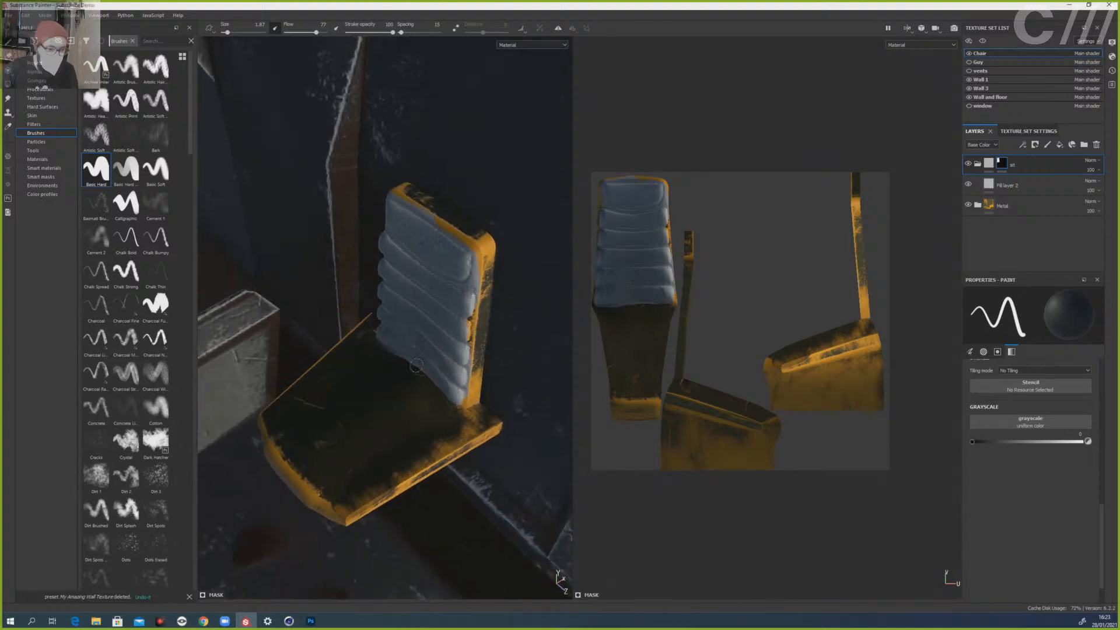
{"action": "left_click_drag", "start_coordinate": [388, 235], "coordinate": [402, 285], "text": "alt"}
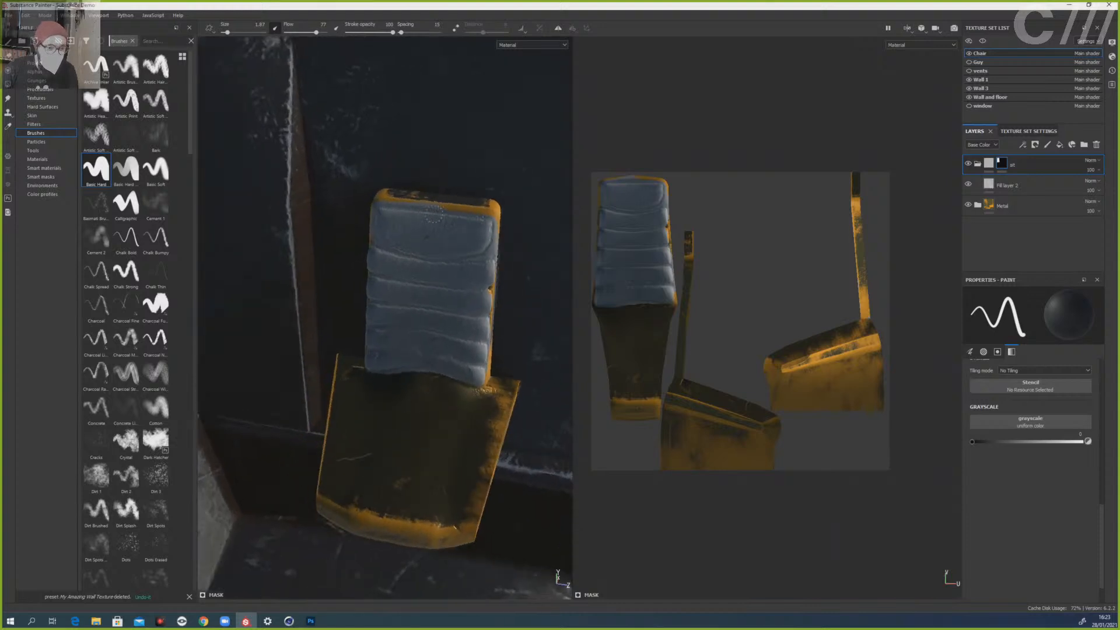
{"action": "key", "text": "x"}
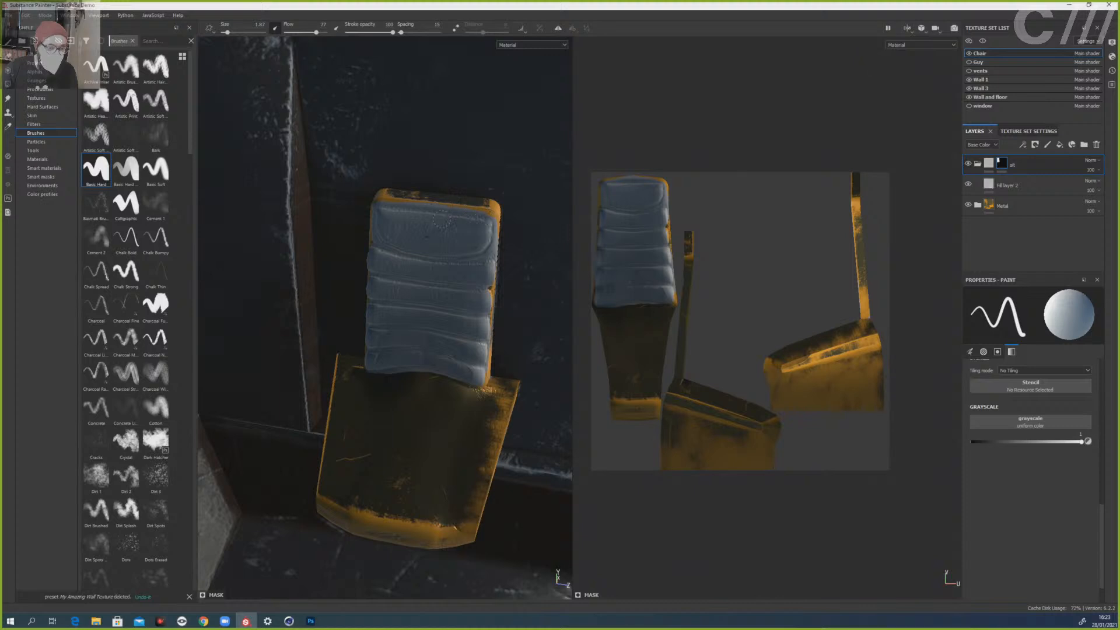
{"action": "left_click", "coordinate": [433, 437]}
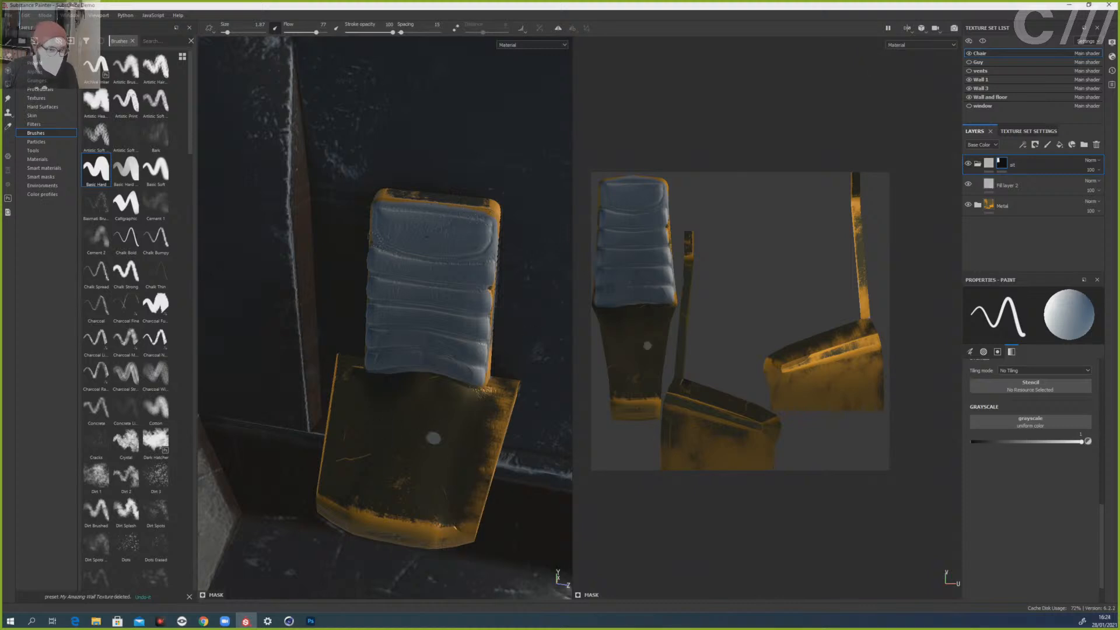
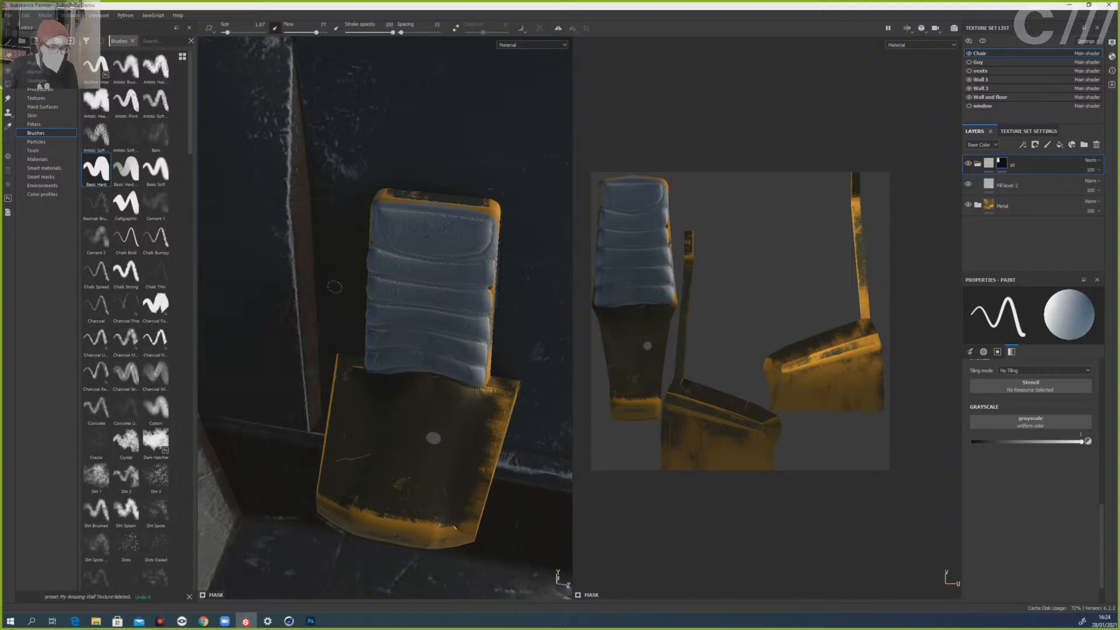
{"action": "left_click", "coordinate": [126, 271]}
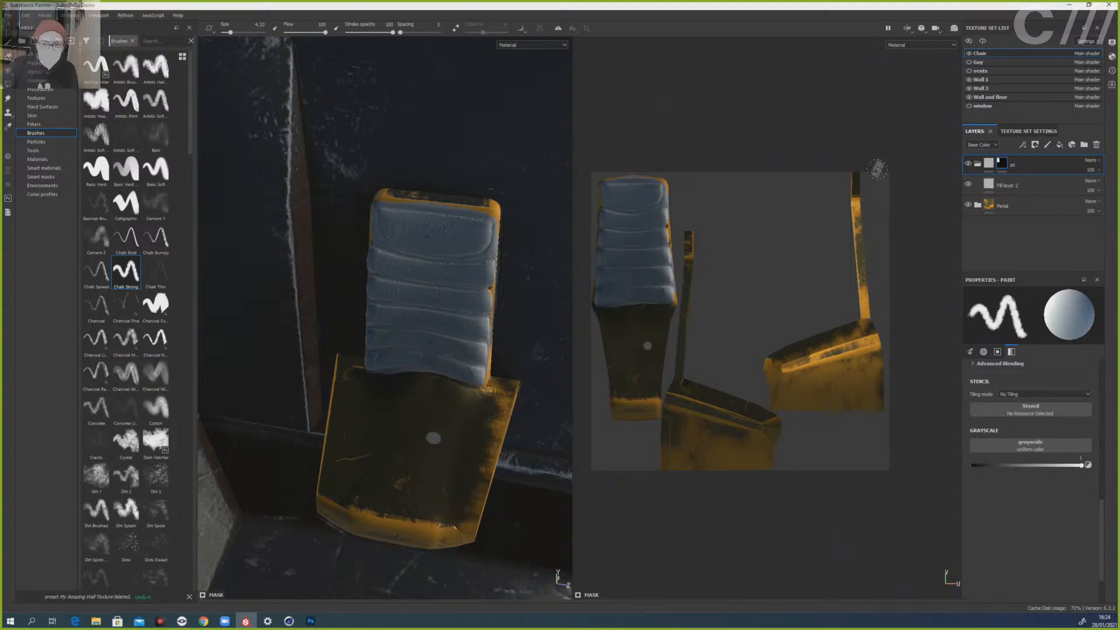
{"action": "double_click", "coordinate": [1012, 166]}
{"action": "left_click", "coordinate": [1096, 144]}
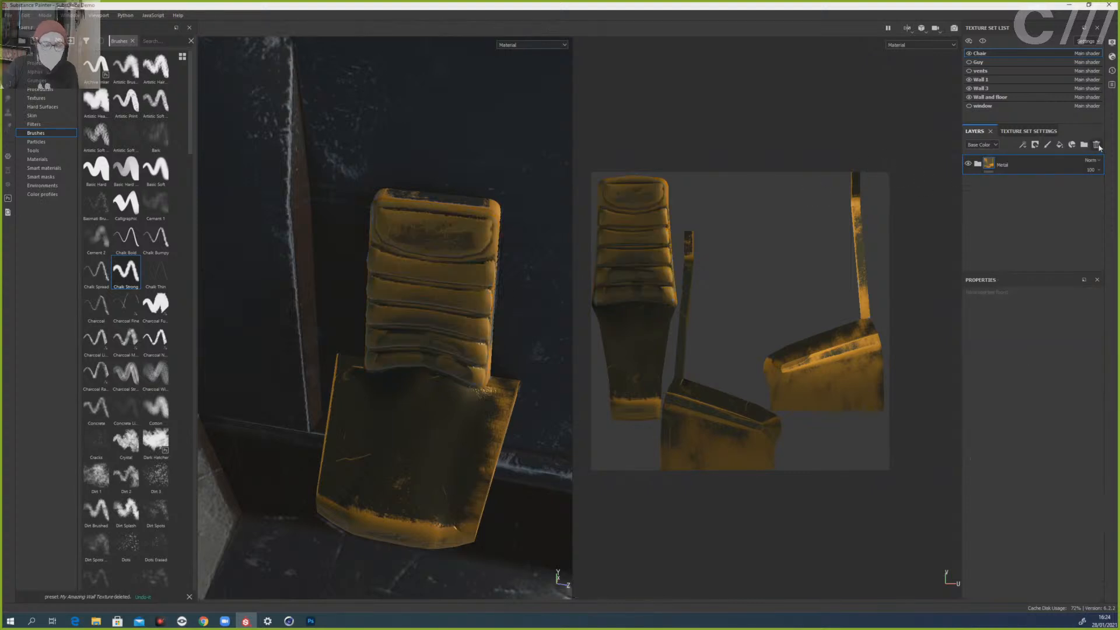
{"action": "key", "text": "ctrl+z"}
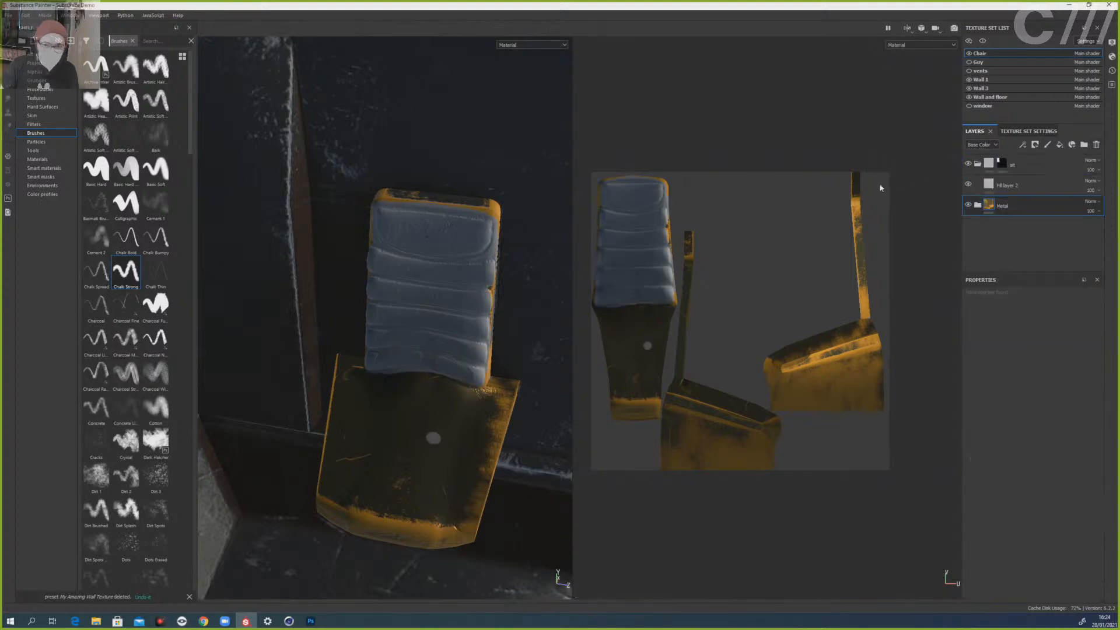
- Delete the masked cushion folder with its Fill layer 2, leaving only the Metal folder on the chair
{"action": "left_click", "coordinate": [1006, 168]}
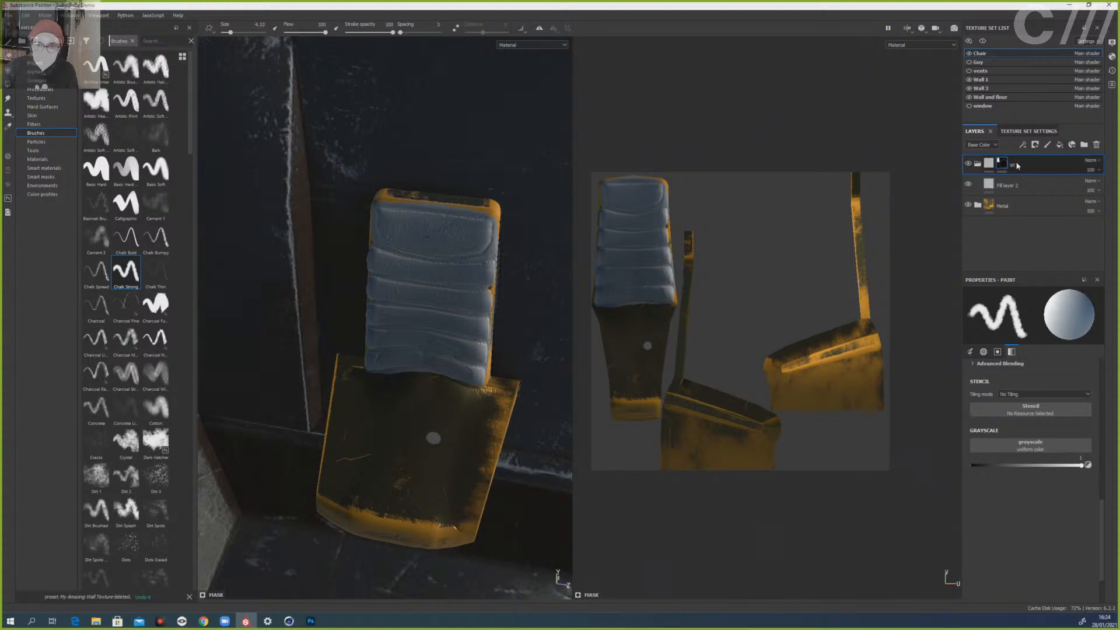
{"action": "left_click", "coordinate": [1017, 165]}
{"action": "left_click", "coordinate": [1096, 144]}
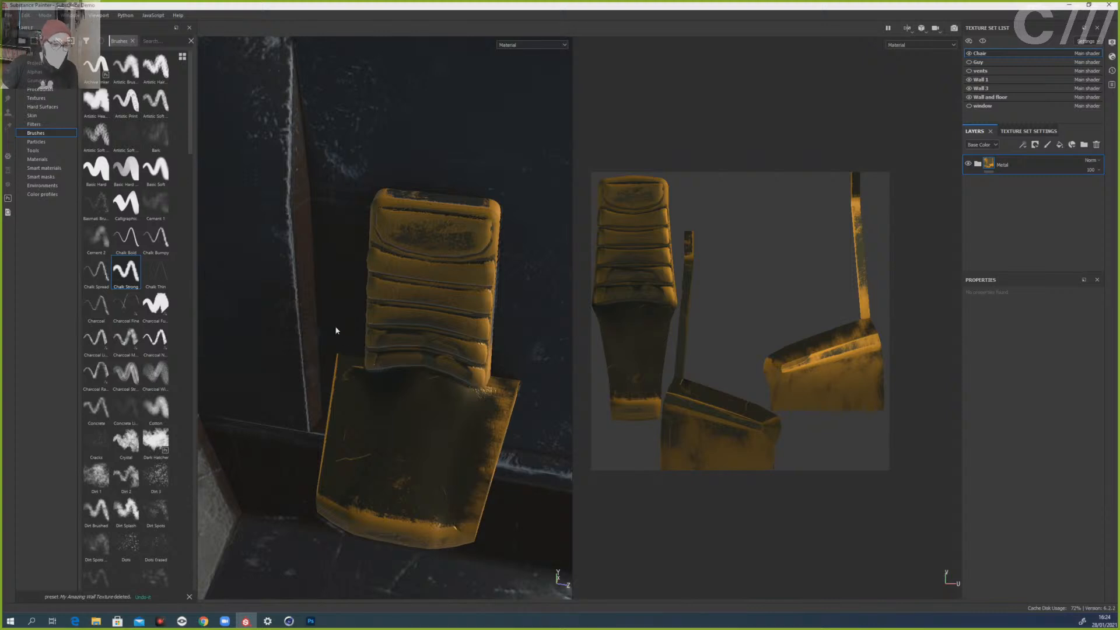
{"action": "scroll", "coordinate": [438, 265], "scroll_direction": "up", "scroll_amount": 3}
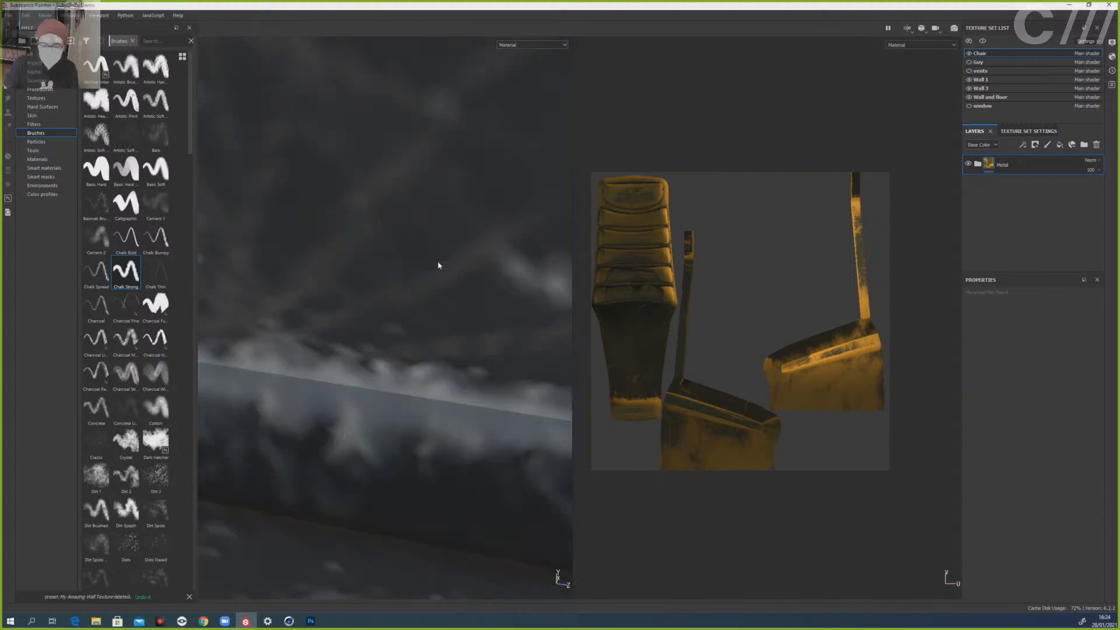
{"action": "scroll", "coordinate": [396, 288], "scroll_direction": "down", "scroll_amount": 5}
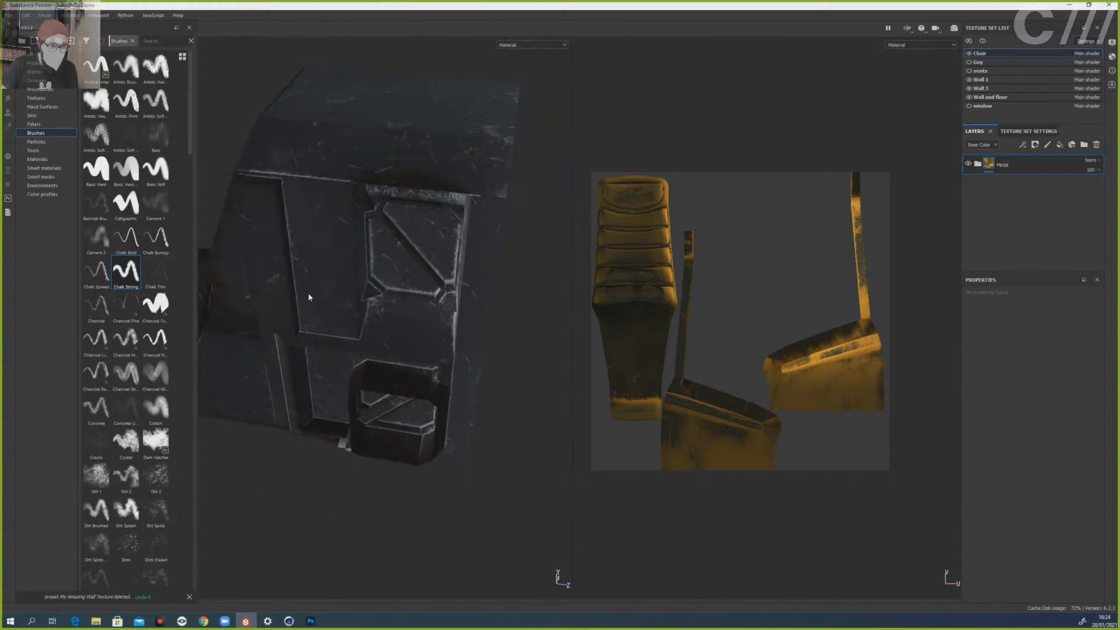
- Save the project and make the Guy and vents texture sets visible in a 3D-only view
{"action": "left_click", "coordinate": [8, 15]}
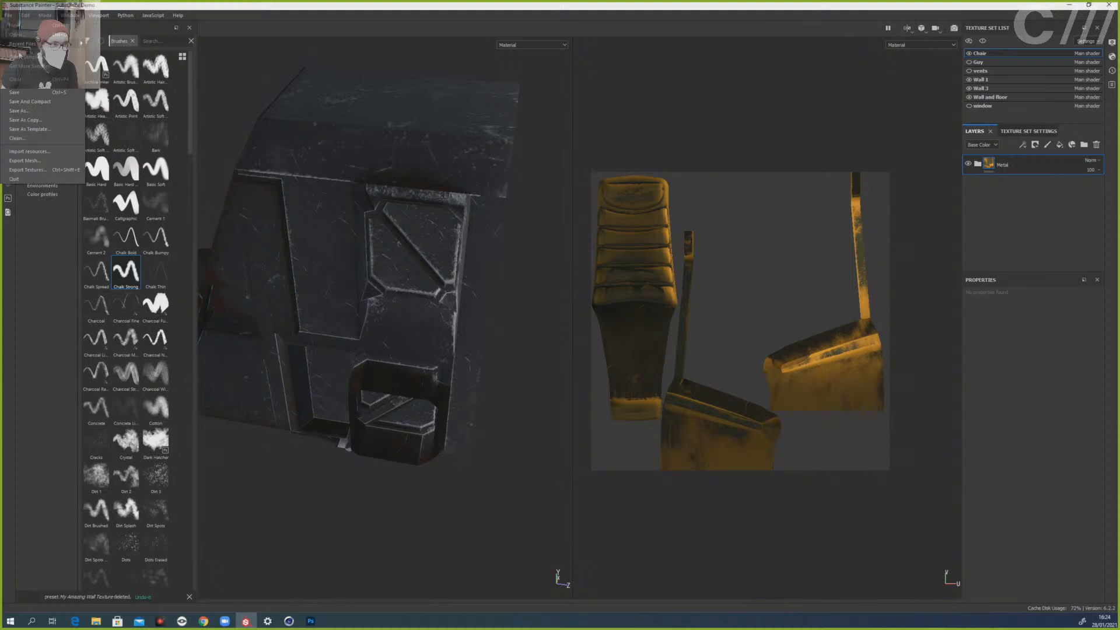
{"action": "left_click", "coordinate": [14, 92]}
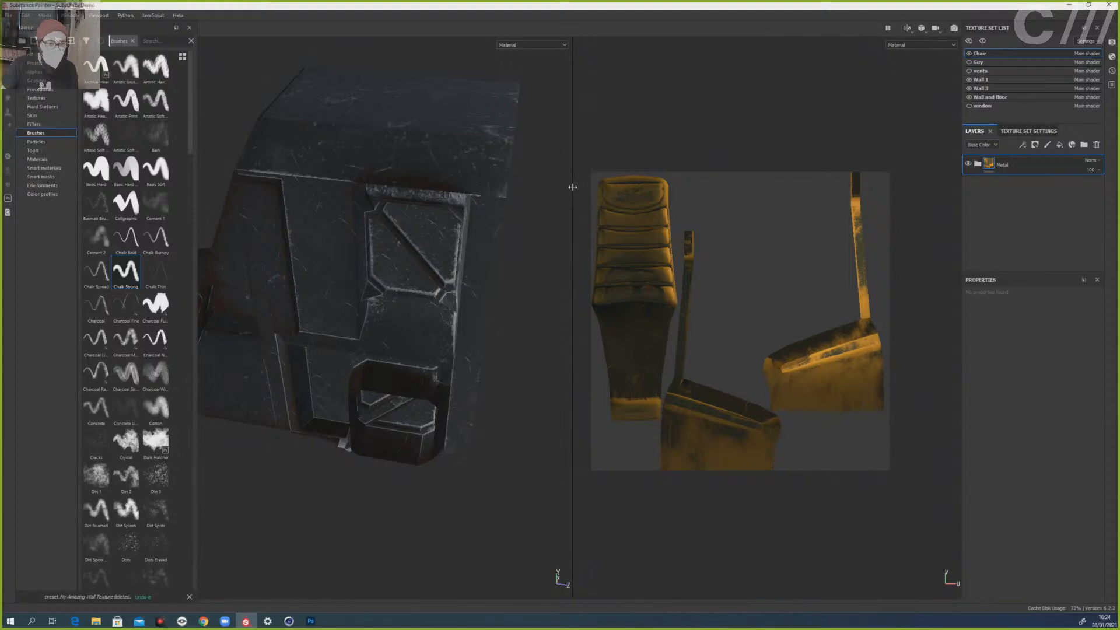
{"action": "key", "text": "F2"}
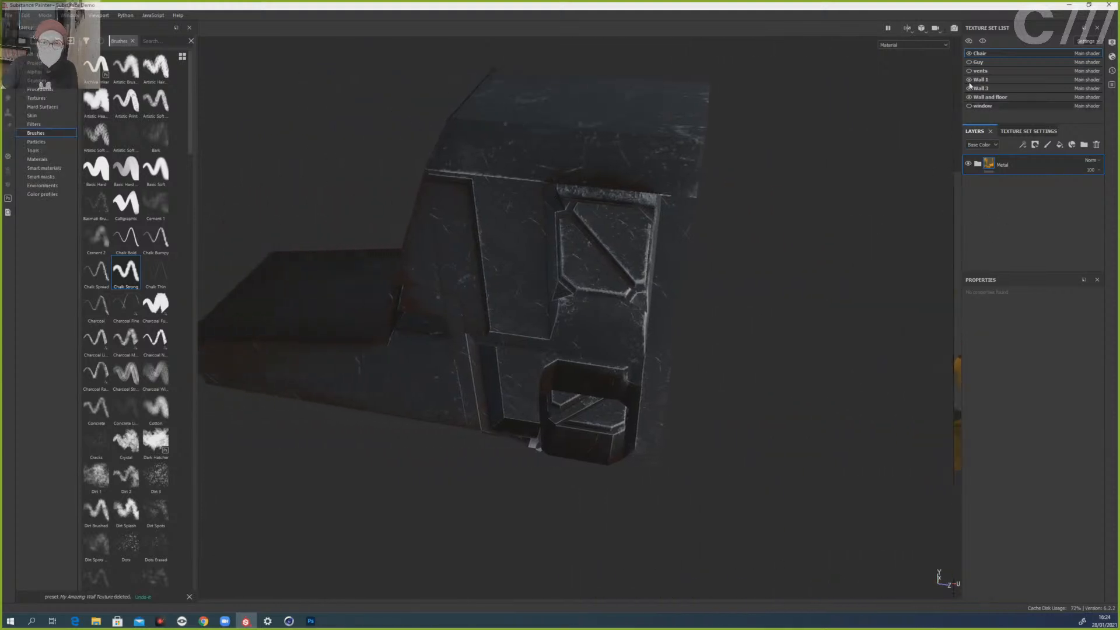
{"action": "left_click", "coordinate": [968, 62]}
{"action": "left_click", "coordinate": [969, 71]}
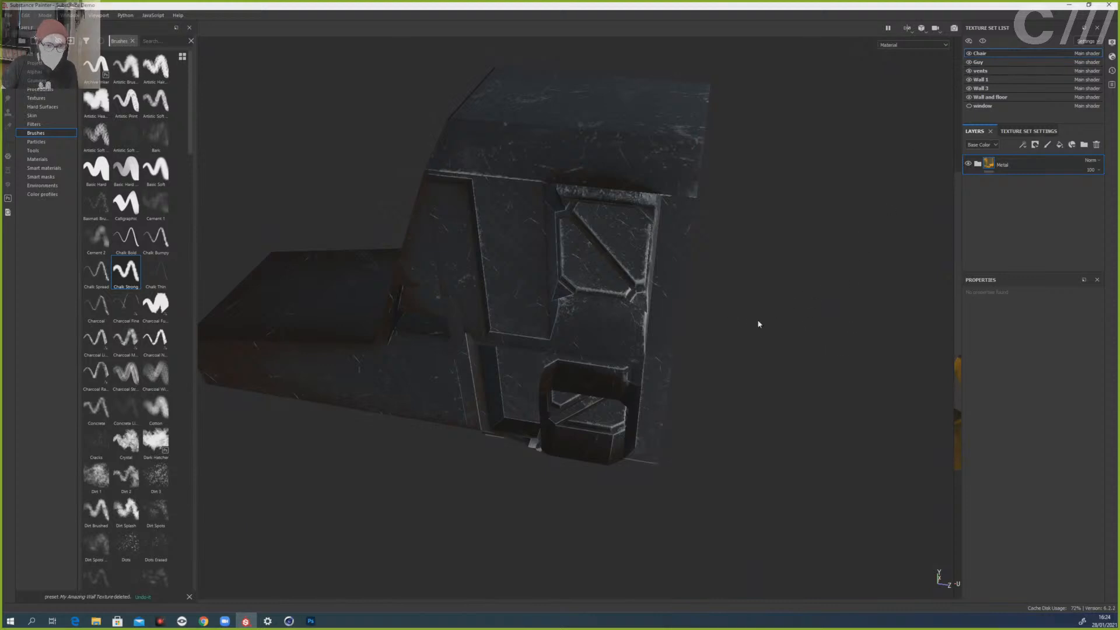
- Preview the cockpit in the Iray renderer, and return to painting mode with only the 3D view shown
{"action": "key", "text": "f"}
{"action": "scroll", "coordinate": [828, 337], "scroll_direction": "up", "scroll_amount": 3}
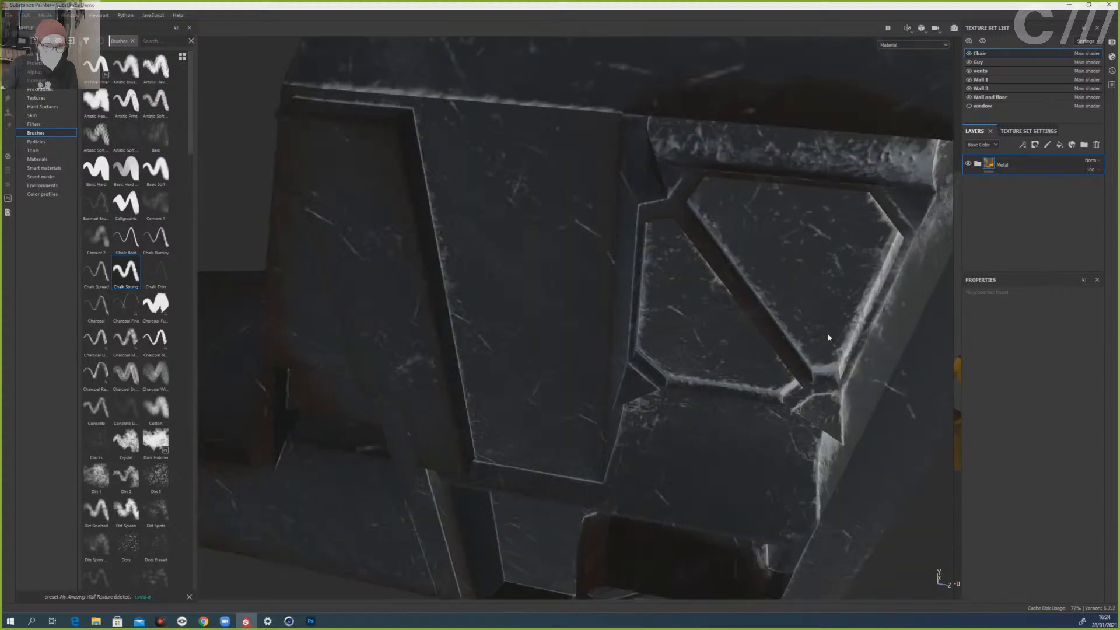
{"action": "scroll", "coordinate": [827, 335], "scroll_direction": "down", "scroll_amount": 5}
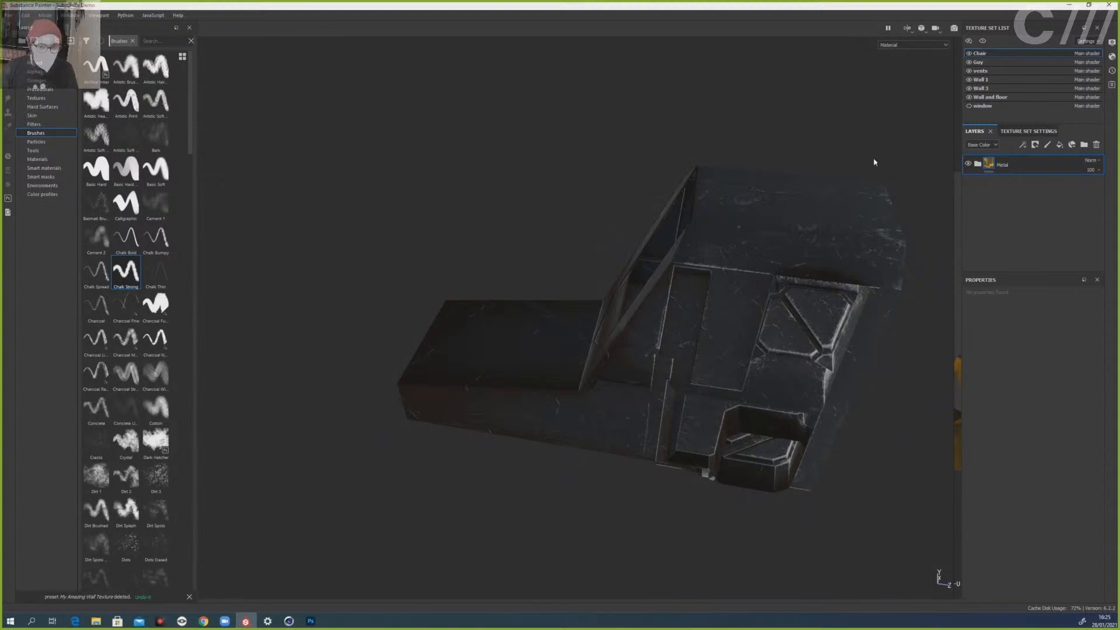
{"action": "scroll", "coordinate": [874, 163], "scroll_direction": "up", "scroll_amount": 2}
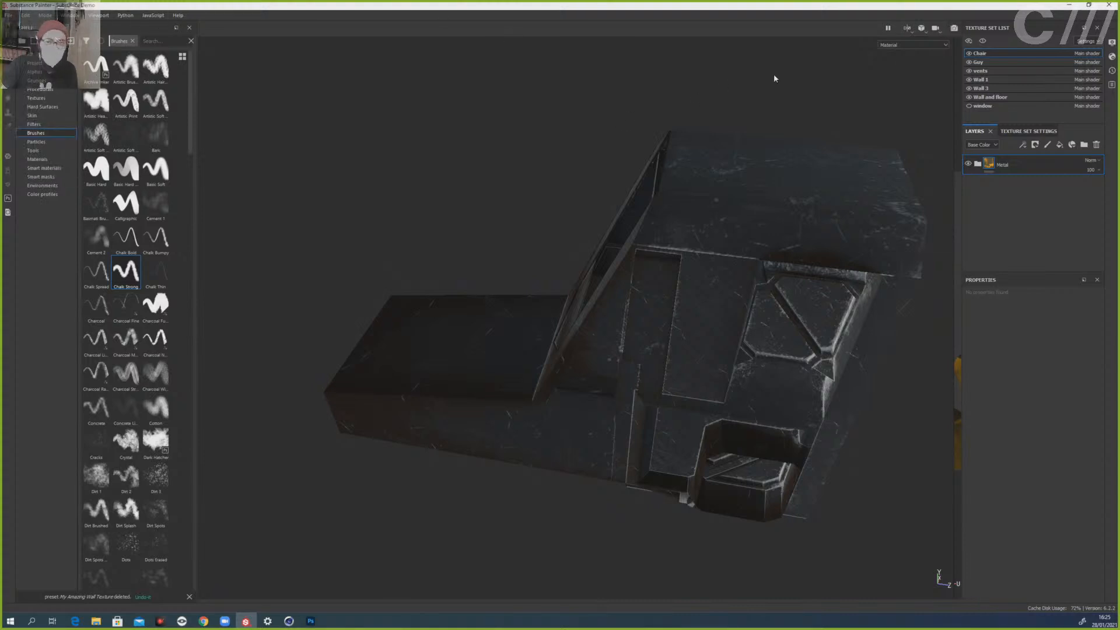
{"action": "left_click", "coordinate": [954, 29]}
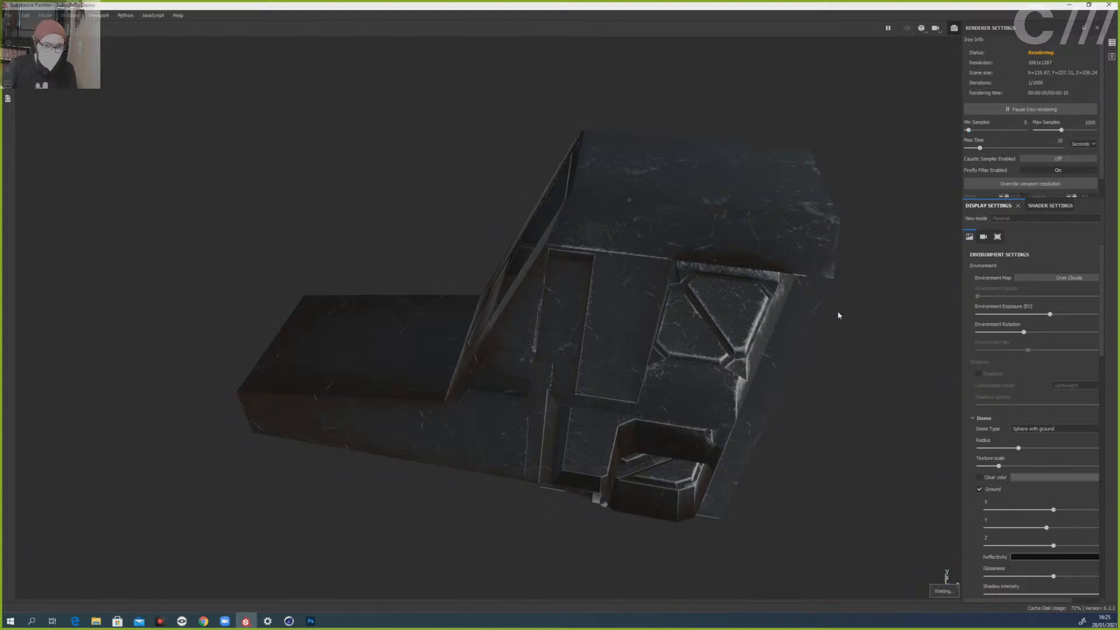
{"action": "left_click", "coordinate": [955, 29]}
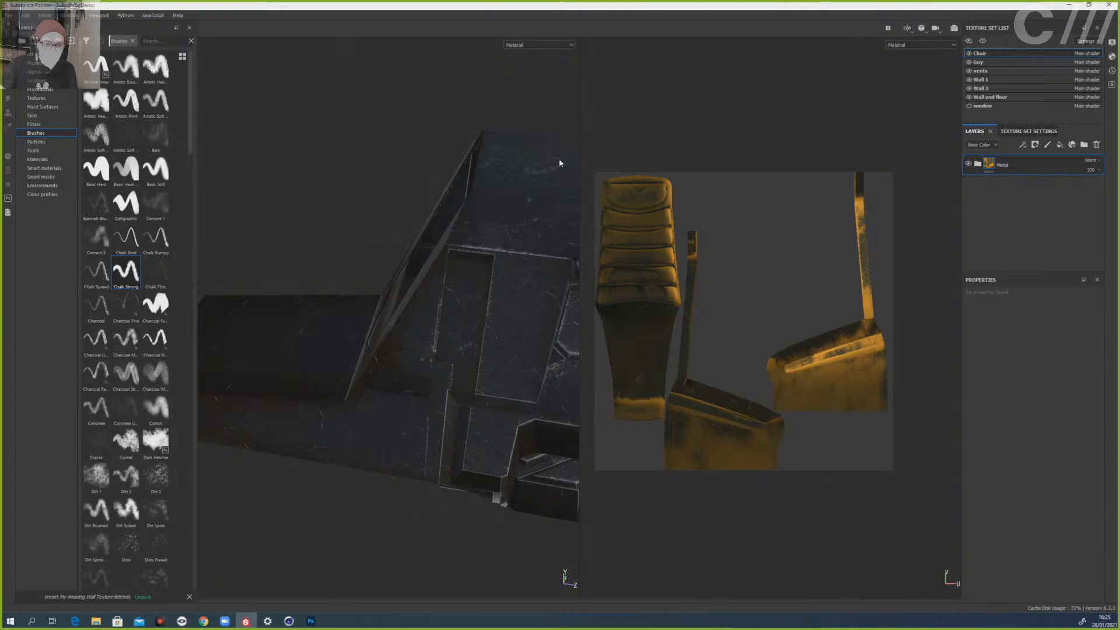
{"action": "key", "text": "F2"}
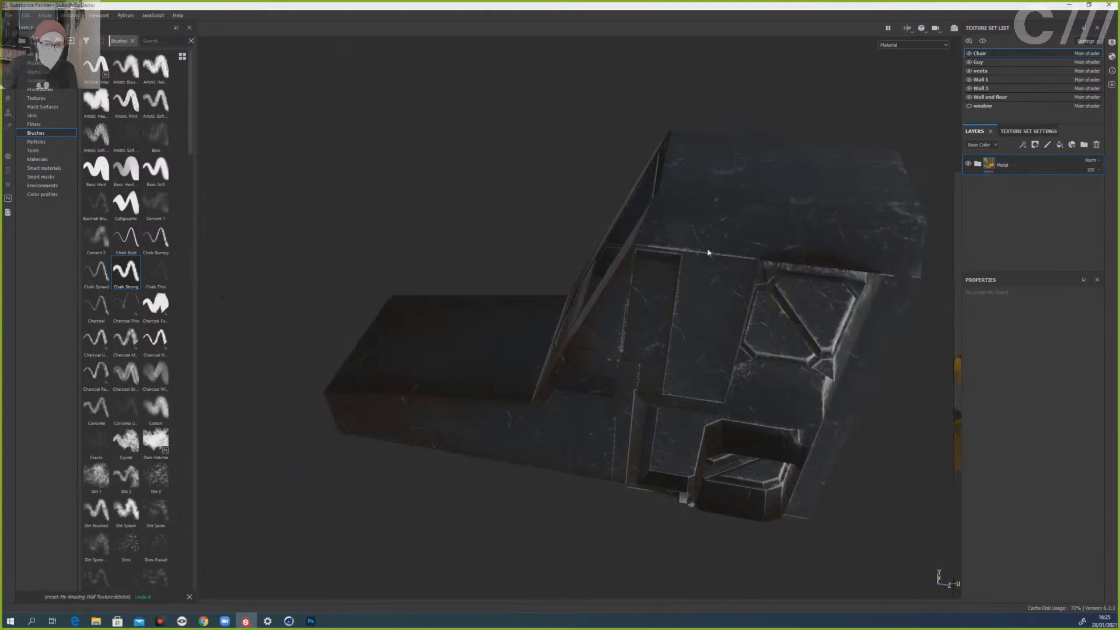
- Hide the Wall and floor, Wall 3 and Wall 1 texture sets to isolate the seated figure, chair and vents
{"action": "left_click", "coordinate": [969, 97]}
{"action": "left_click", "coordinate": [968, 88]}
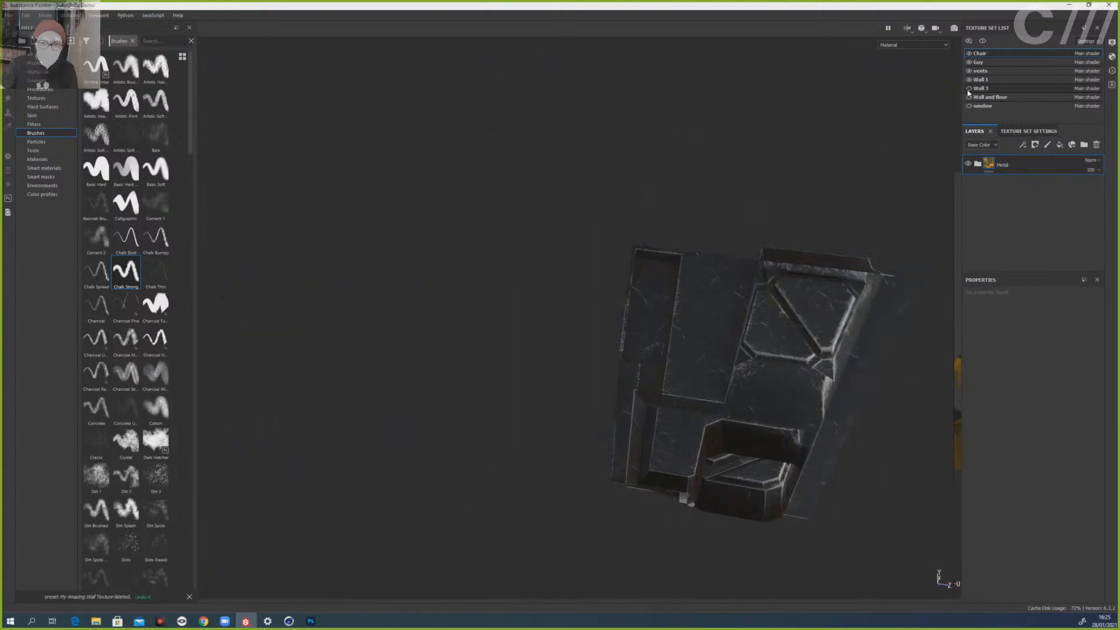
{"action": "left_click", "coordinate": [968, 79]}
{"action": "scroll", "coordinate": [807, 320], "scroll_direction": "down", "scroll_amount": 1}
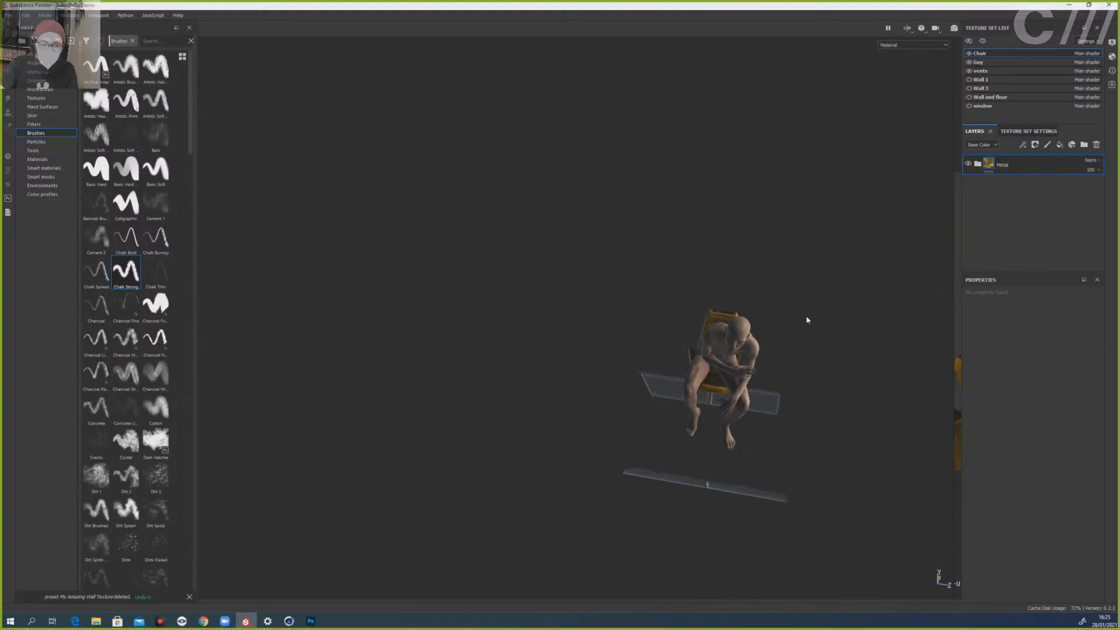
{"action": "scroll", "coordinate": [789, 393], "scroll_direction": "up", "scroll_amount": 5}
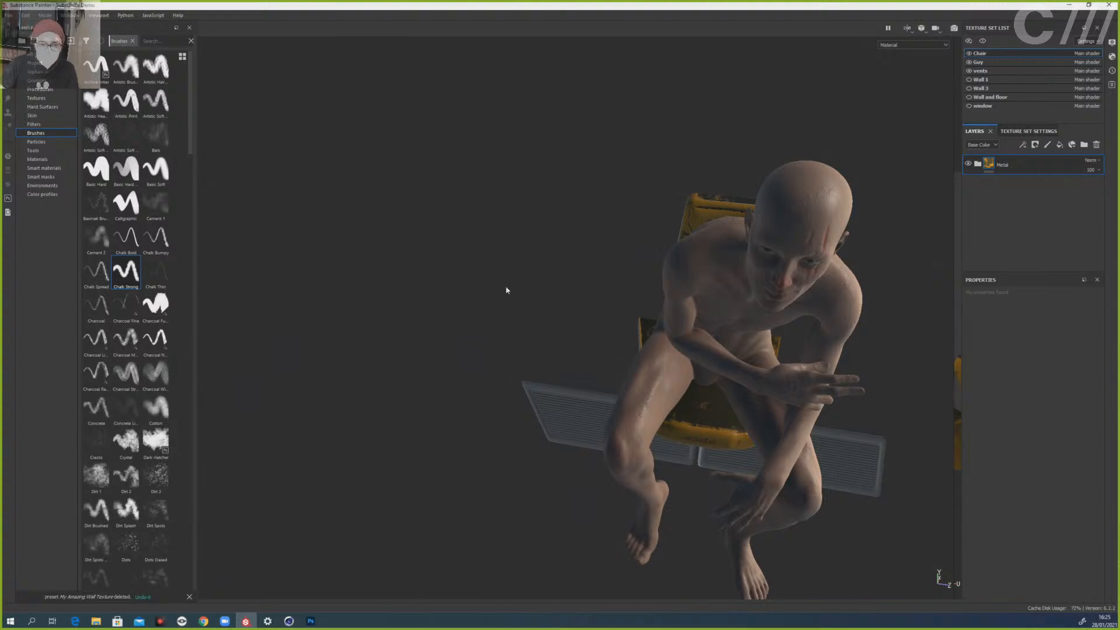
{"action": "scroll", "coordinate": [397, 269], "scroll_direction": "up", "scroll_amount": 3}
{"action": "scroll", "coordinate": [397, 269], "scroll_direction": "down", "scroll_amount": 5}
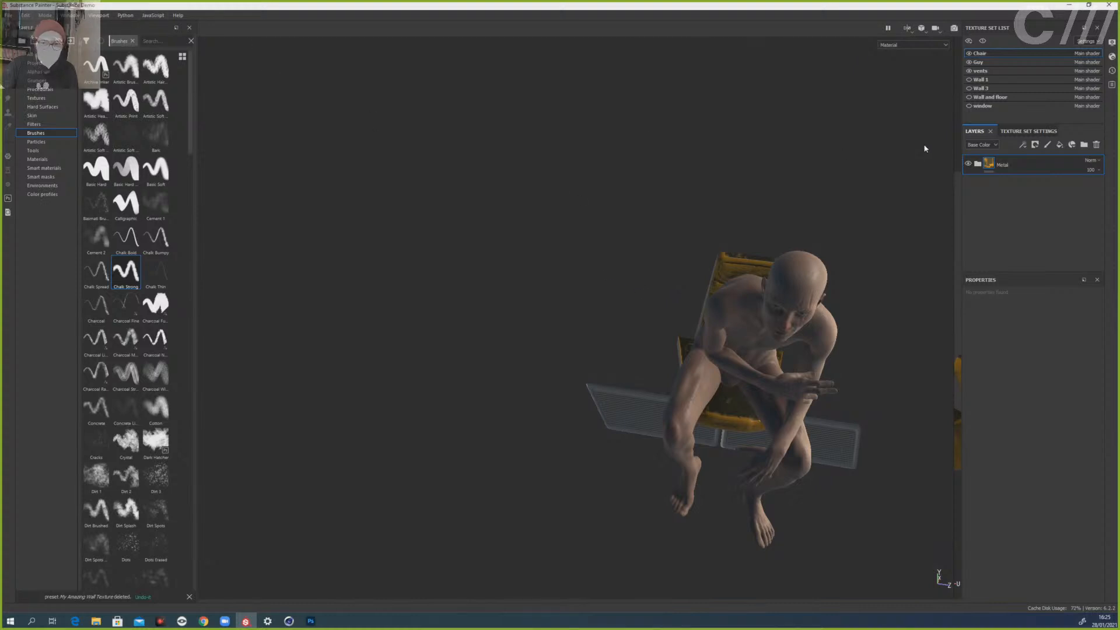
- Select the Guy texture set and save the project
{"action": "left_click", "coordinate": [980, 62]}
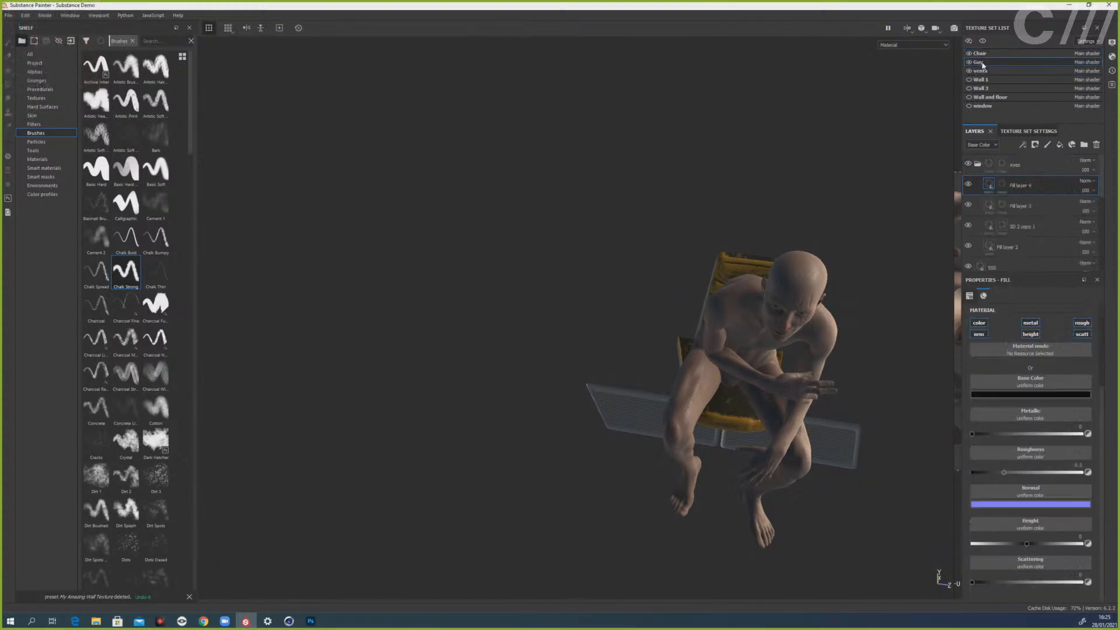
{"action": "left_click", "coordinate": [8, 15]}
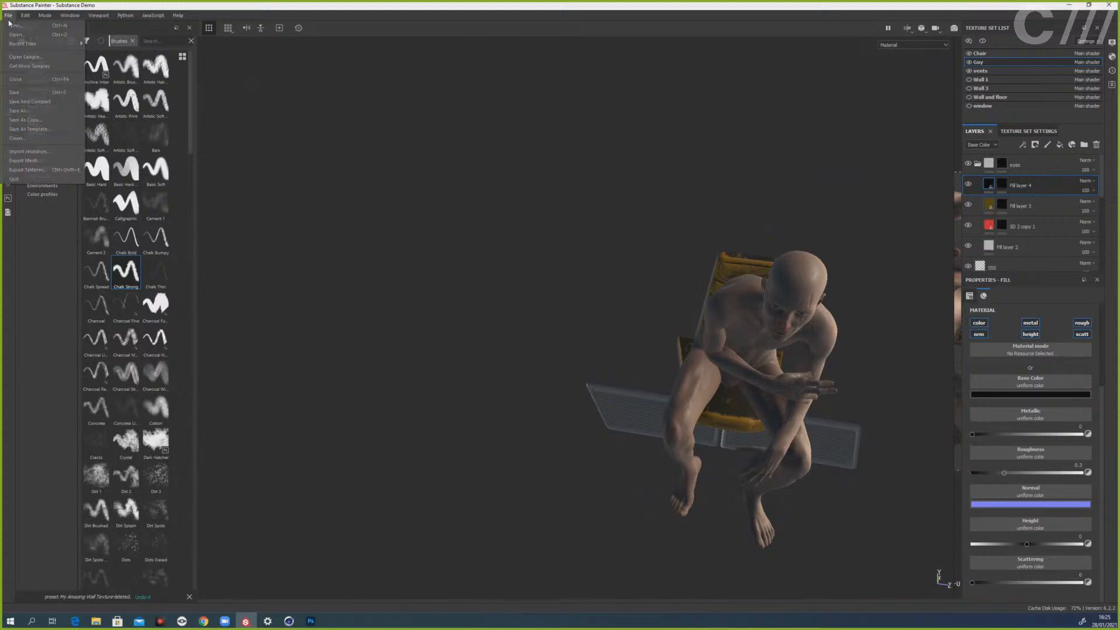
{"action": "left_click", "coordinate": [36, 92]}
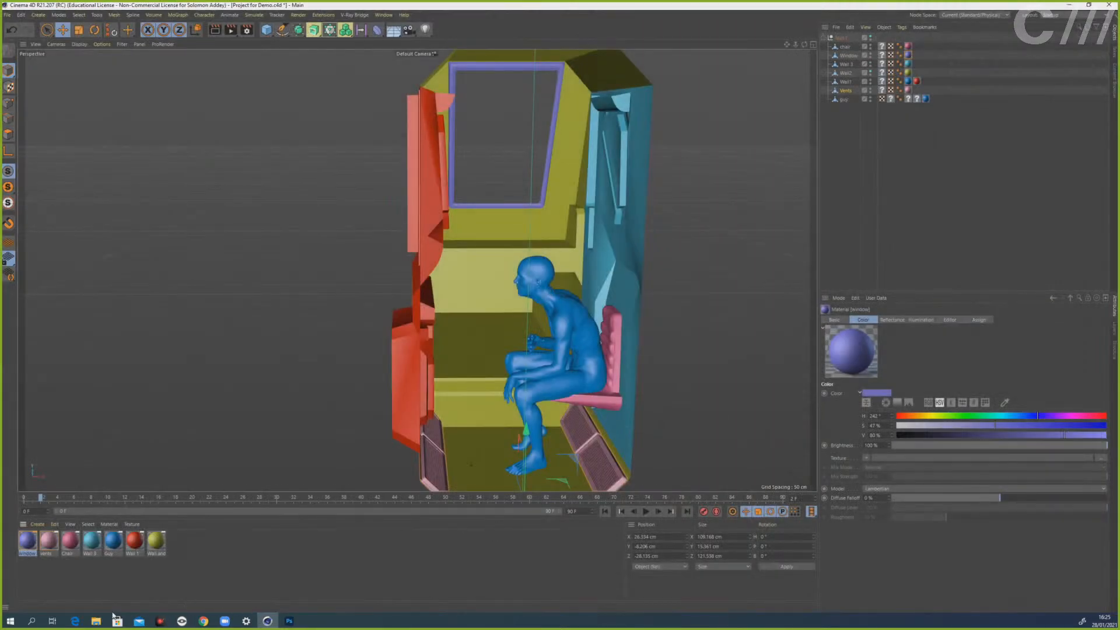
- Relaunch Substance Painter, declining the new version download and closing the welcome window
{"action": "left_click", "coordinate": [31, 620]}
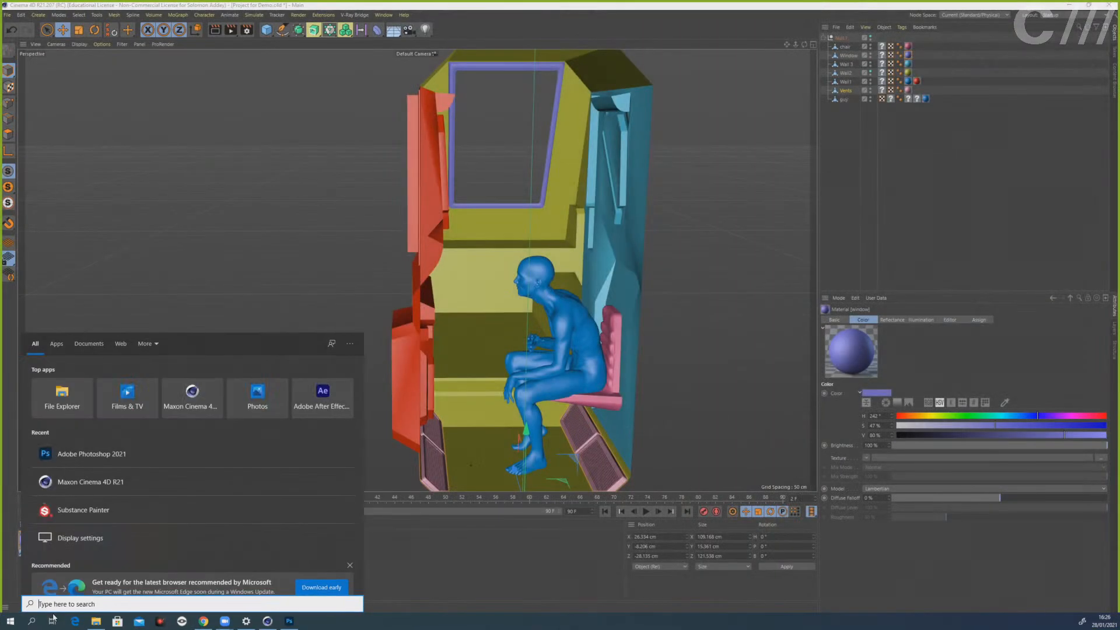
{"action": "type", "text": "sub"}
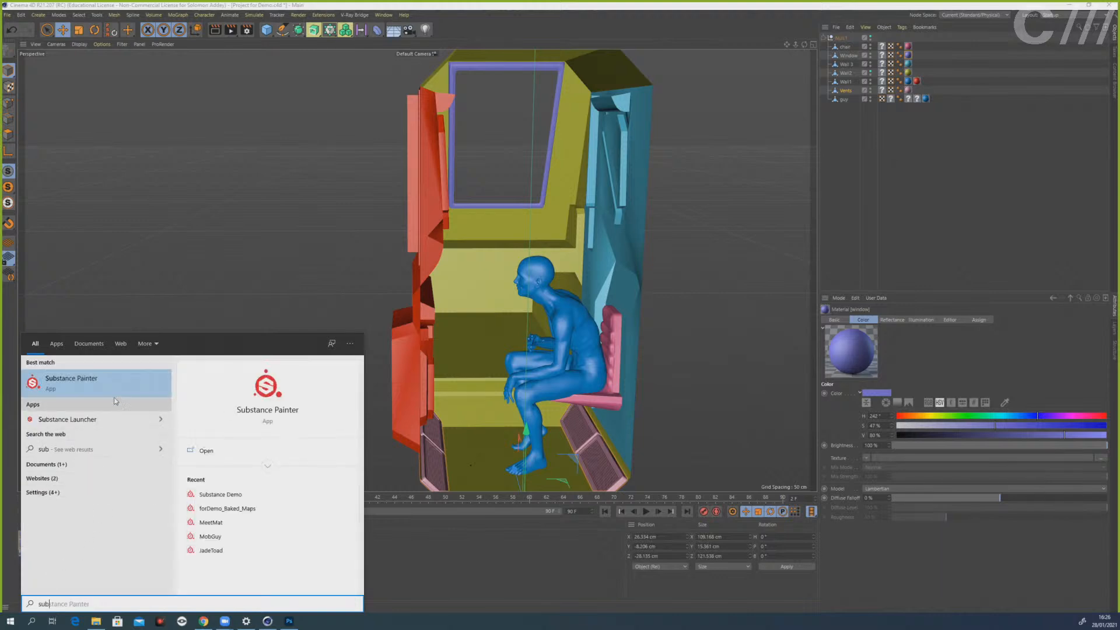
{"action": "left_click", "coordinate": [114, 384]}
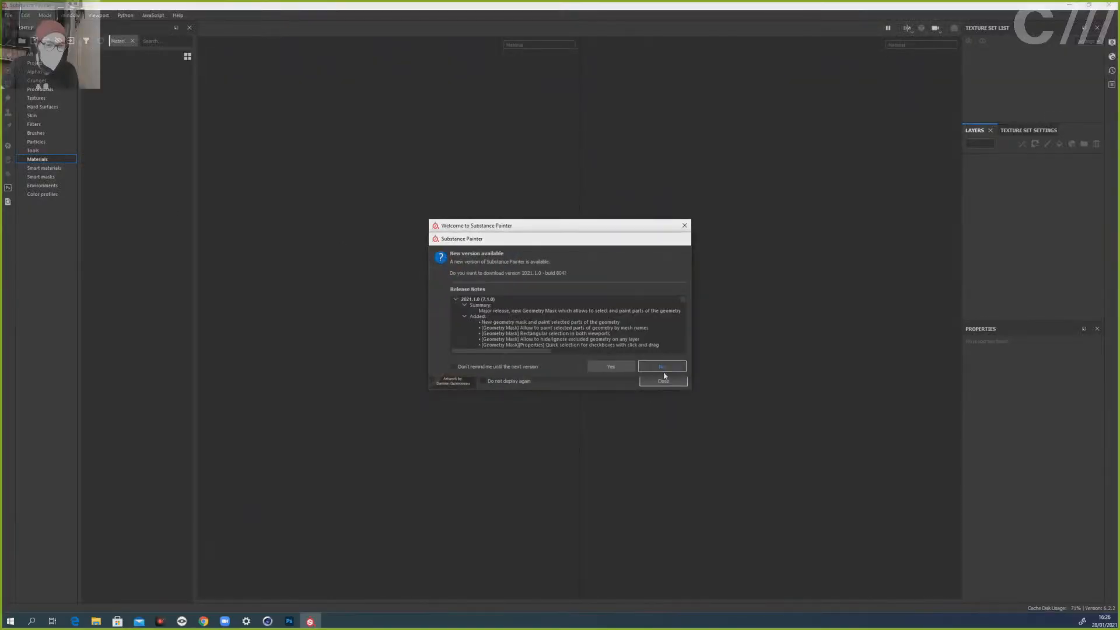
{"action": "left_click", "coordinate": [661, 367]}
{"action": "left_click", "coordinate": [663, 380]}
- Open the recent project forDemo_Baked_Maps
{"action": "left_click", "coordinate": [10, 16]}
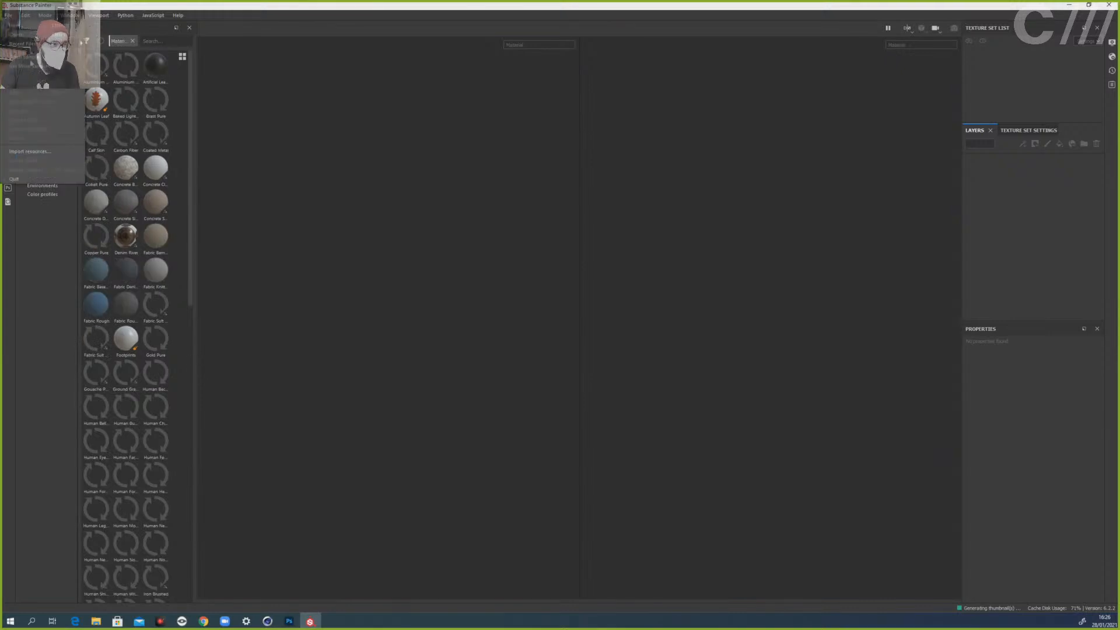
{"action": "mouse_move", "coordinate": [26, 44]}
{"action": "left_click", "coordinate": [123, 52]}
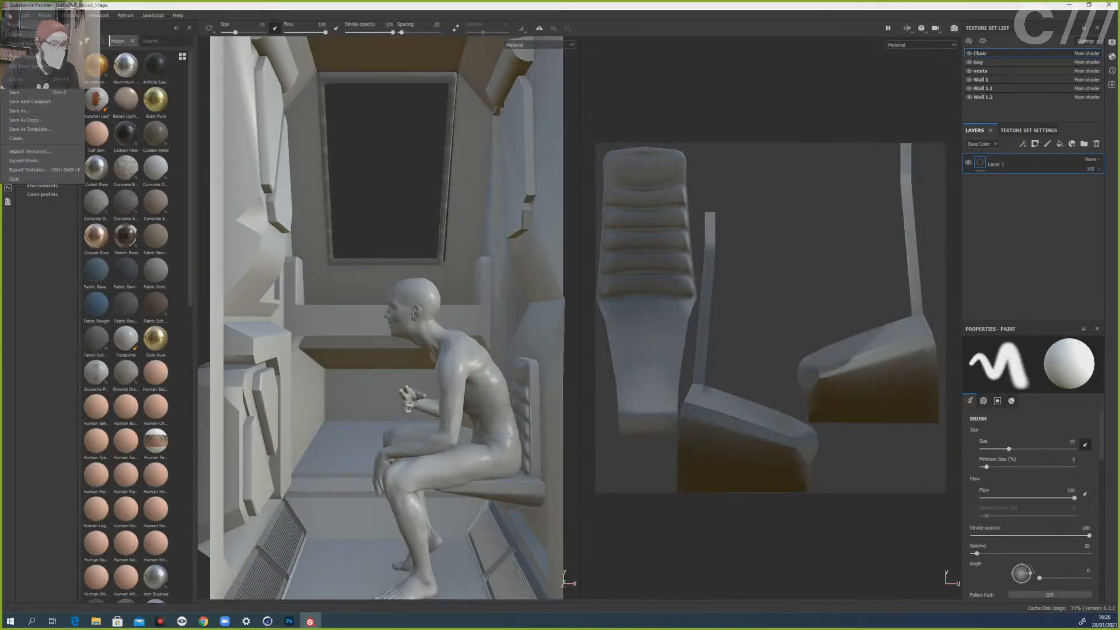
{"action": "left_click", "coordinate": [9, 15]}
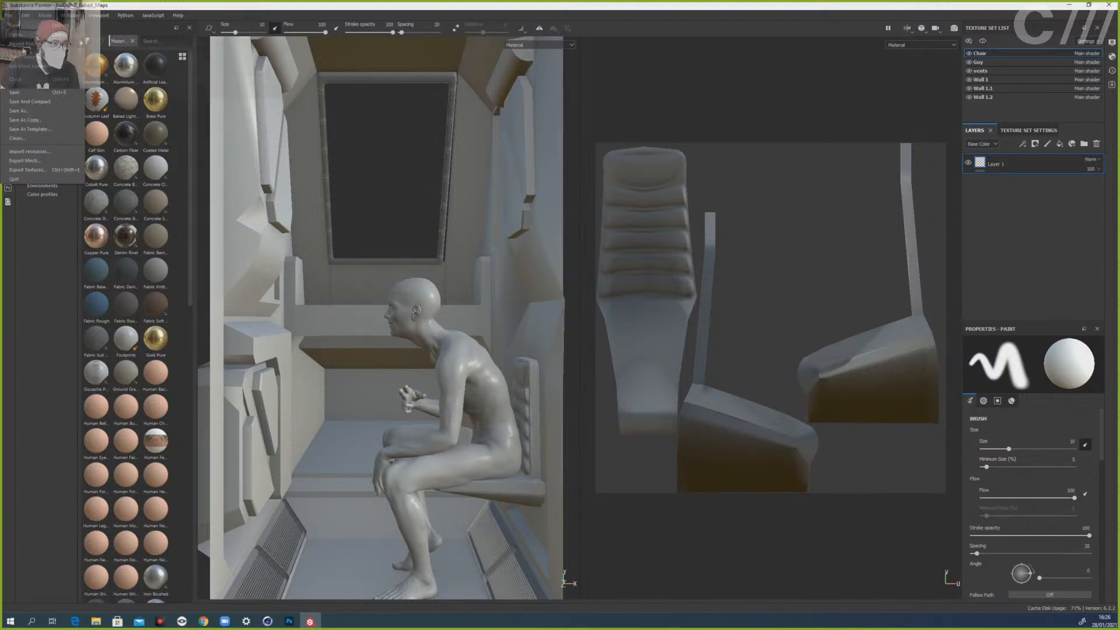
{"action": "mouse_move", "coordinate": [26, 44]}
{"action": "left_click", "coordinate": [121, 49]}
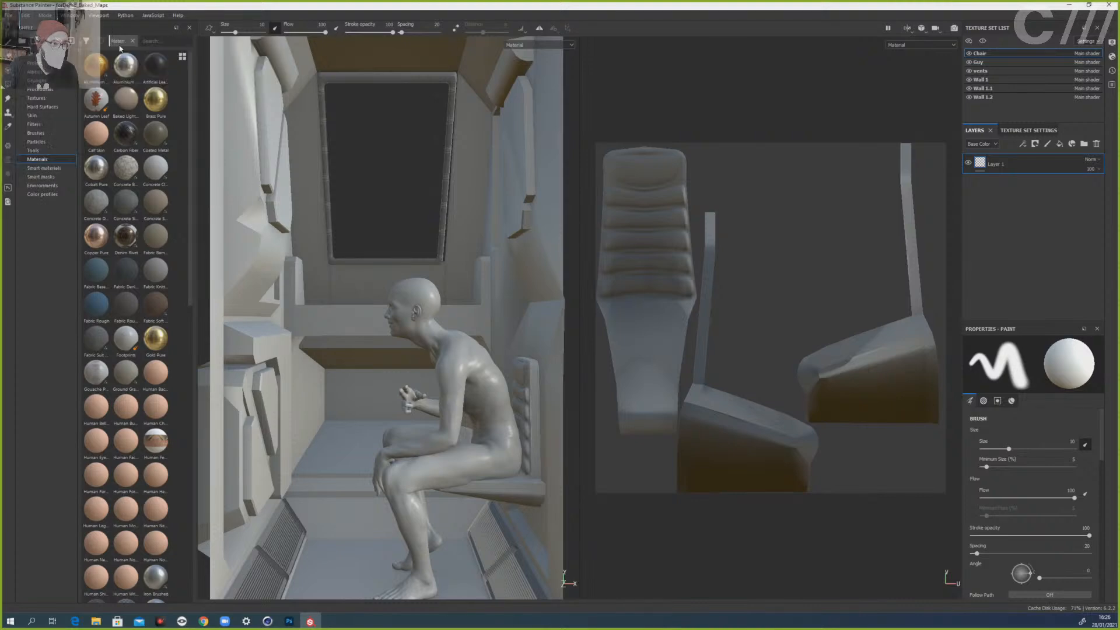
- Open the recent project Substance Demo and widen the 3D viewport to fill the workspace
{"action": "left_click", "coordinate": [10, 16]}
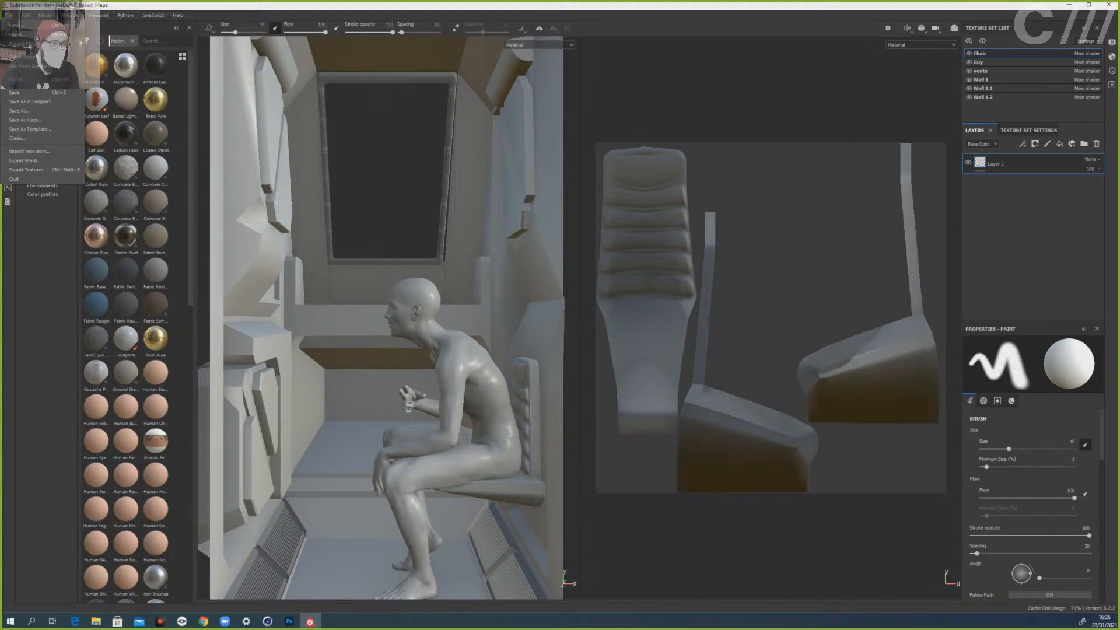
{"action": "mouse_move", "coordinate": [26, 44]}
{"action": "left_click", "coordinate": [156, 52]}
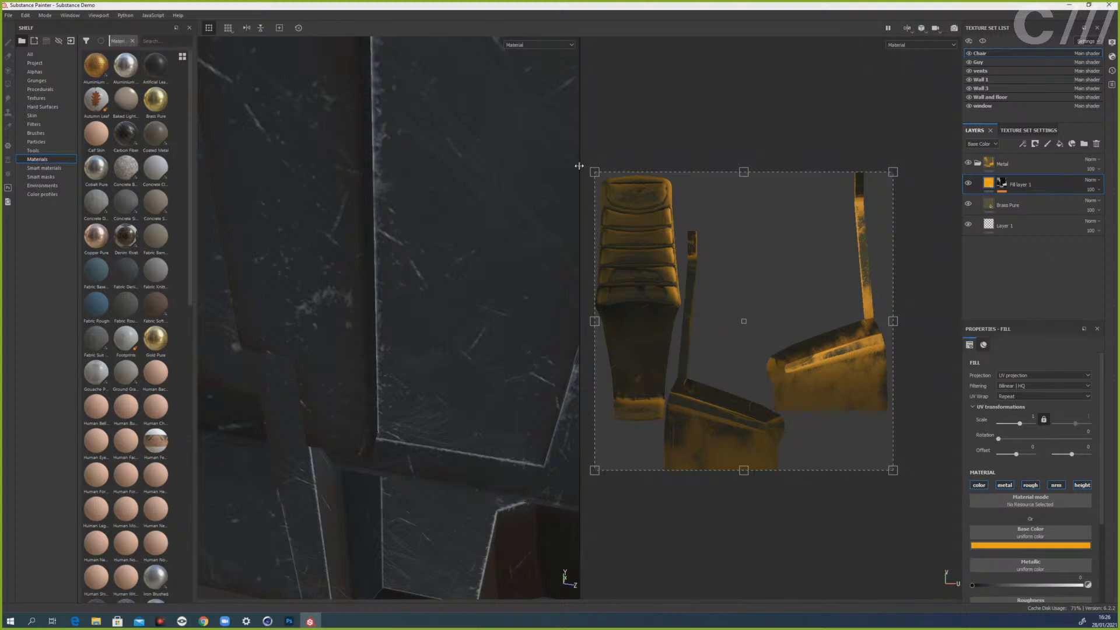
{"action": "left_click_drag", "start_coordinate": [578, 165], "coordinate": [961, 166]}
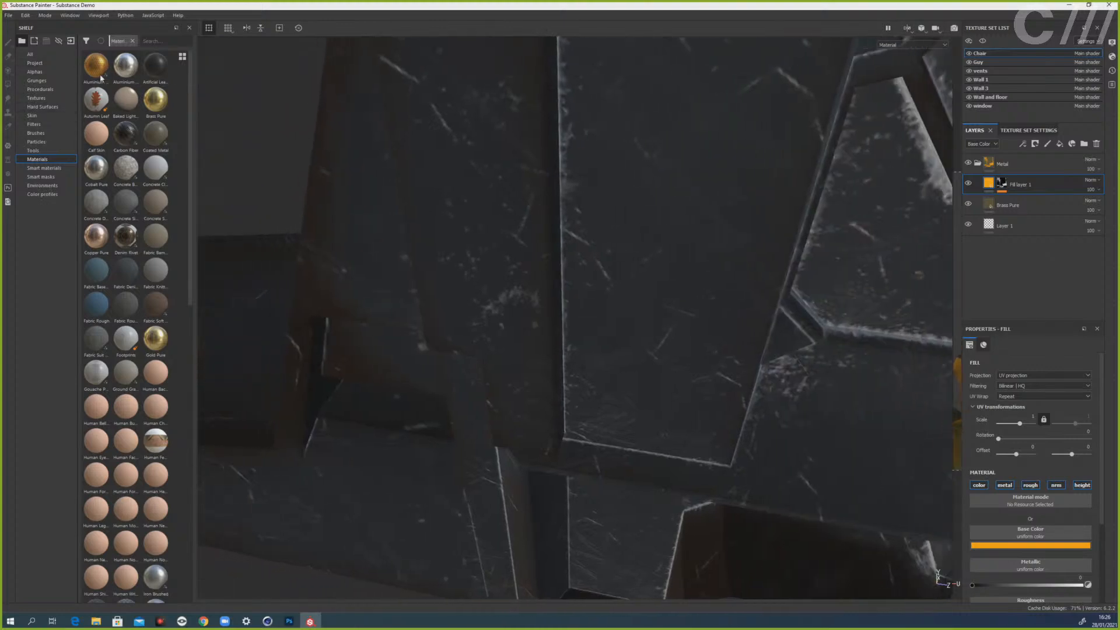
- Collapse the chair's Metal folder and apply the _Wall Tex smart material to the window frame and the vents
{"action": "scroll", "coordinate": [327, 223], "scroll_direction": "down", "scroll_amount": 10}
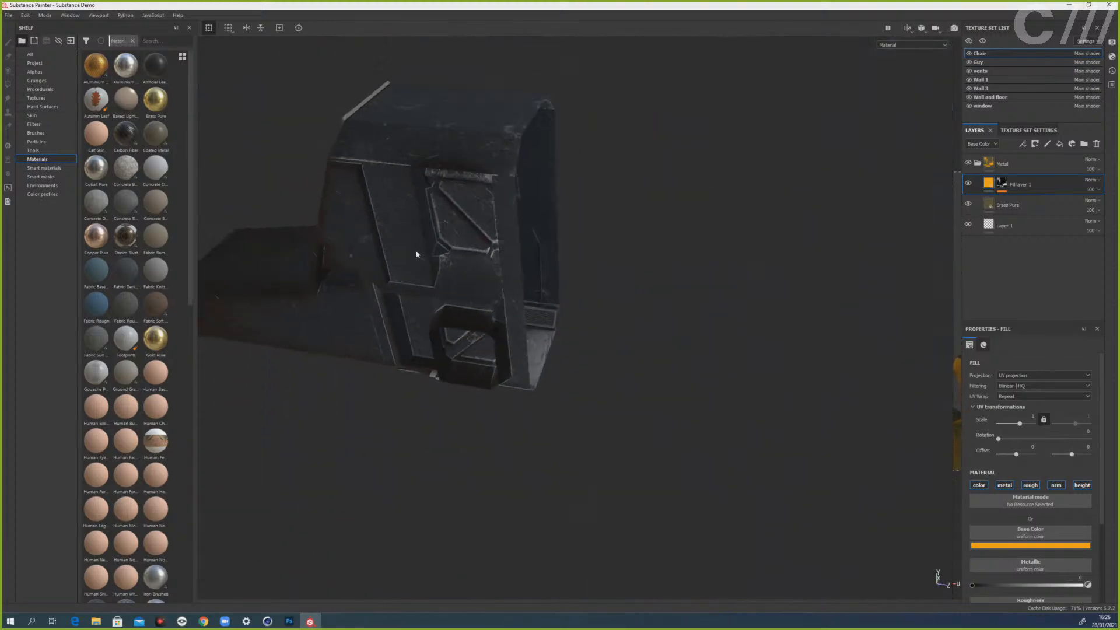
{"action": "left_click_drag", "start_coordinate": [568, 323], "coordinate": [541, 363], "text": "alt"}
{"action": "scroll", "coordinate": [456, 299], "scroll_direction": "down", "scroll_amount": 5}
{"action": "scroll", "coordinate": [456, 298], "scroll_direction": "up", "scroll_amount": 8}
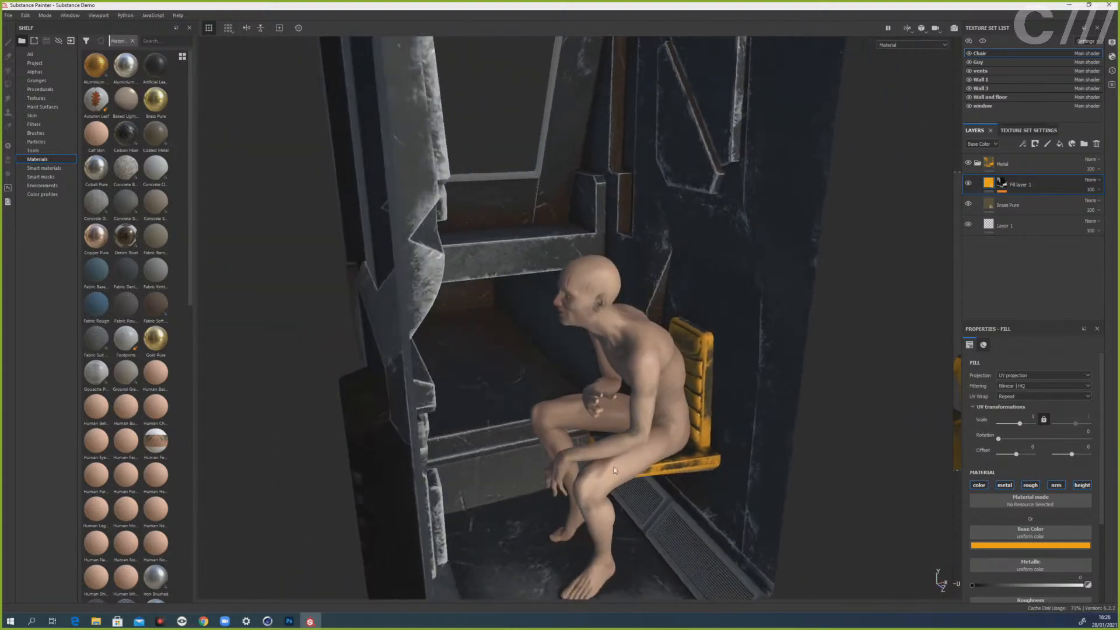
{"action": "left_click_drag", "start_coordinate": [616, 471], "coordinate": [654, 477], "text": "alt"}
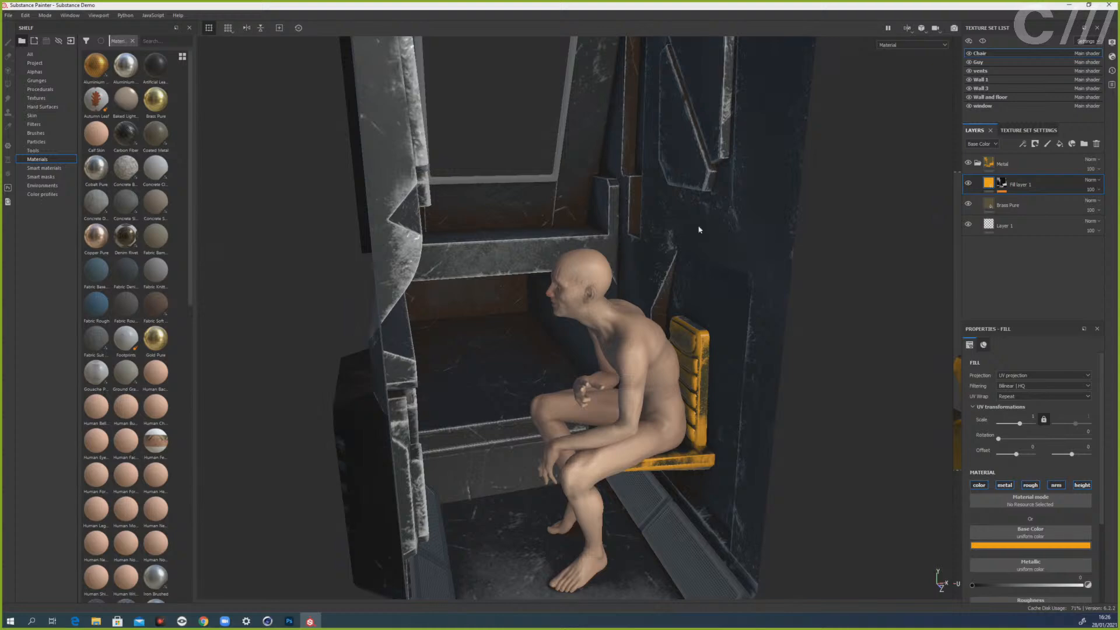
{"action": "left_click", "coordinate": [978, 163]}
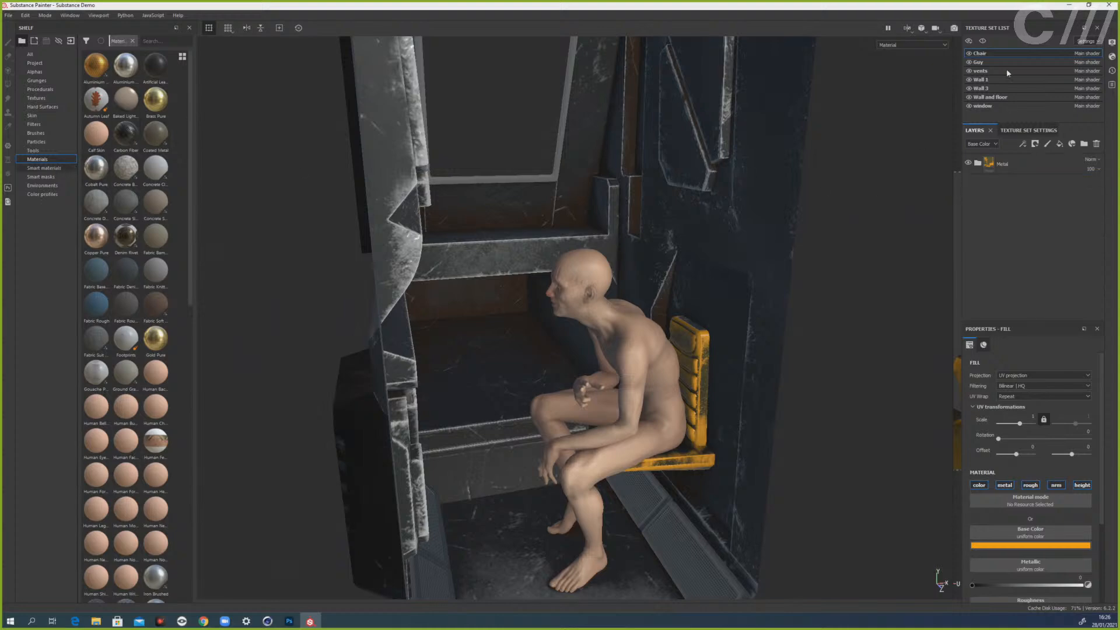
{"action": "left_click", "coordinate": [982, 105]}
{"action": "mouse_move", "coordinate": [96, 64]}
{"action": "left_mouse_down"}
{"action": "mouse_move", "coordinate": [968, 133]}
{"action": "mouse_move", "coordinate": [914, 119]}
{"action": "mouse_move", "coordinate": [546, 174]}
{"action": "mouse_move", "coordinate": [548, 185]}
{"action": "left_mouse_up"}
{"action": "left_click_drag", "start_coordinate": [99, 67], "coordinate": [552, 424]}
- Examine the textured cockpit interior, seated figure and chair from several angles and distances
{"action": "middle_click_drag", "start_coordinate": [498, 307], "coordinate": [515, 358], "text": "alt"}
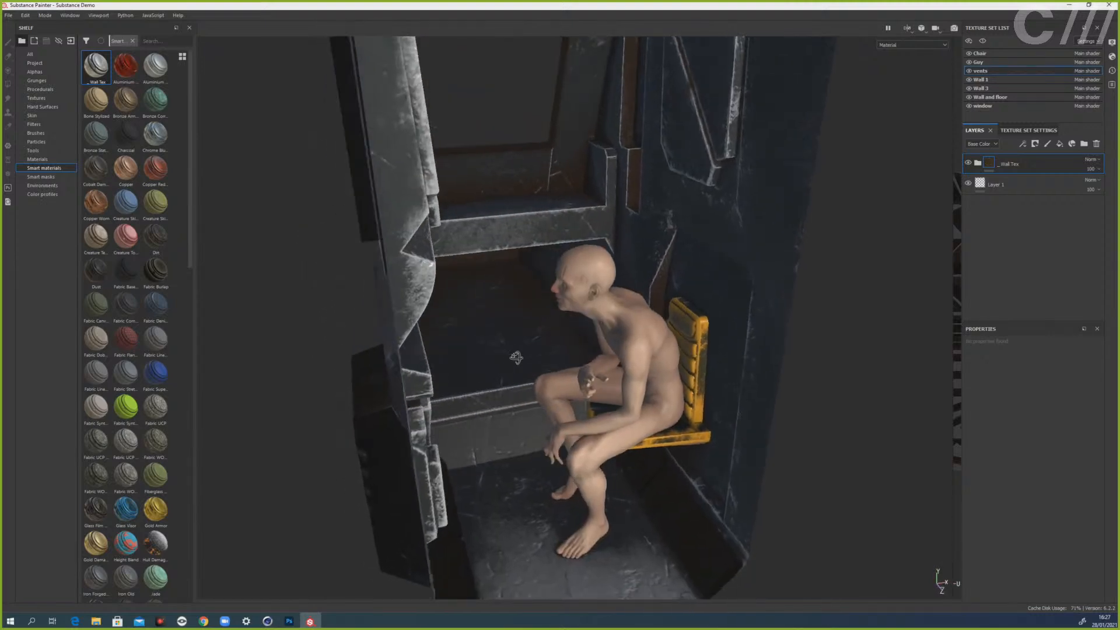
{"action": "left_click_drag", "start_coordinate": [515, 357], "coordinate": [532, 338], "text": "alt"}
{"action": "middle_click_drag", "start_coordinate": [533, 338], "coordinate": [535, 329], "text": "alt"}
{"action": "scroll", "coordinate": [590, 262], "scroll_direction": "down", "scroll_amount": 3}
{"action": "scroll", "coordinate": [591, 262], "scroll_direction": "up", "scroll_amount": 6}
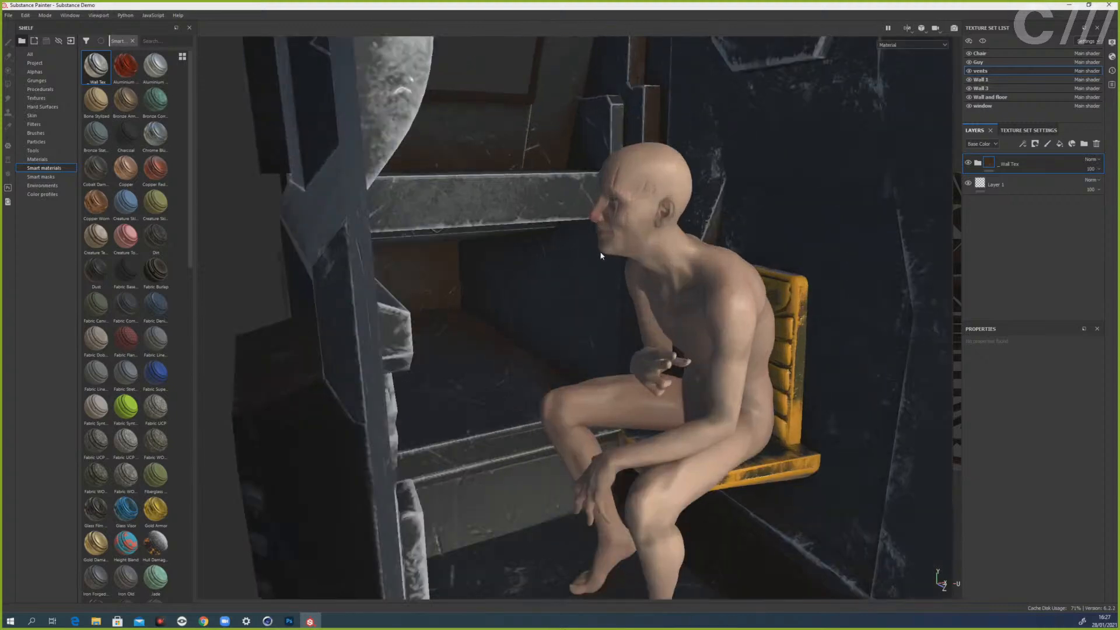
{"action": "scroll", "coordinate": [596, 285], "scroll_direction": "down", "scroll_amount": 5}
{"action": "scroll", "coordinate": [601, 330], "scroll_direction": "up", "scroll_amount": 2}
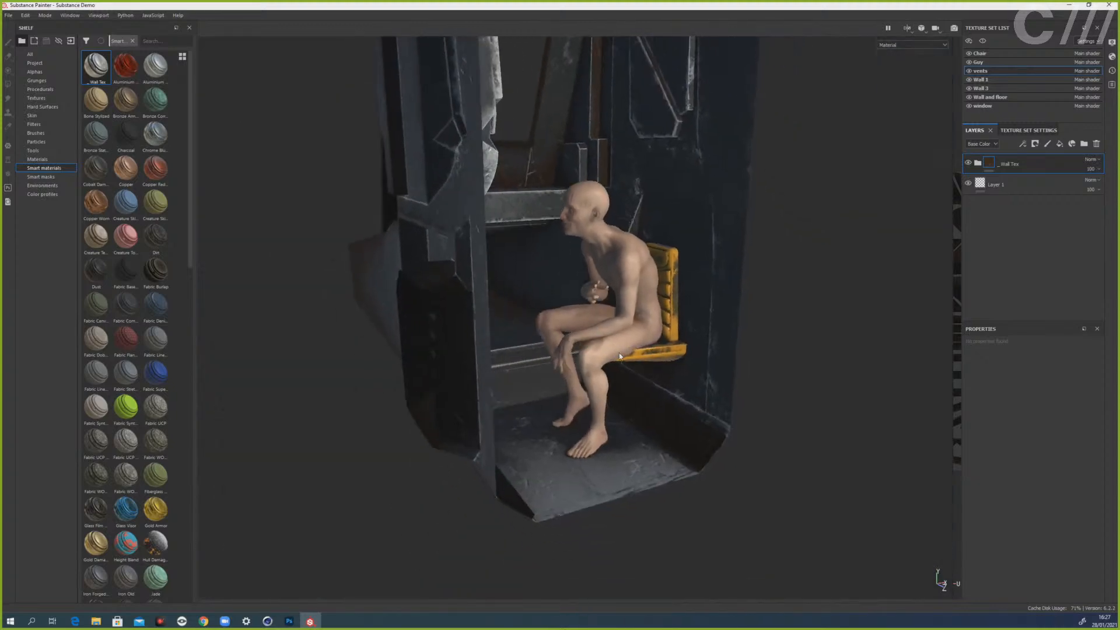
{"action": "left_click_drag", "start_coordinate": [619, 353], "coordinate": [519, 373], "text": "alt"}
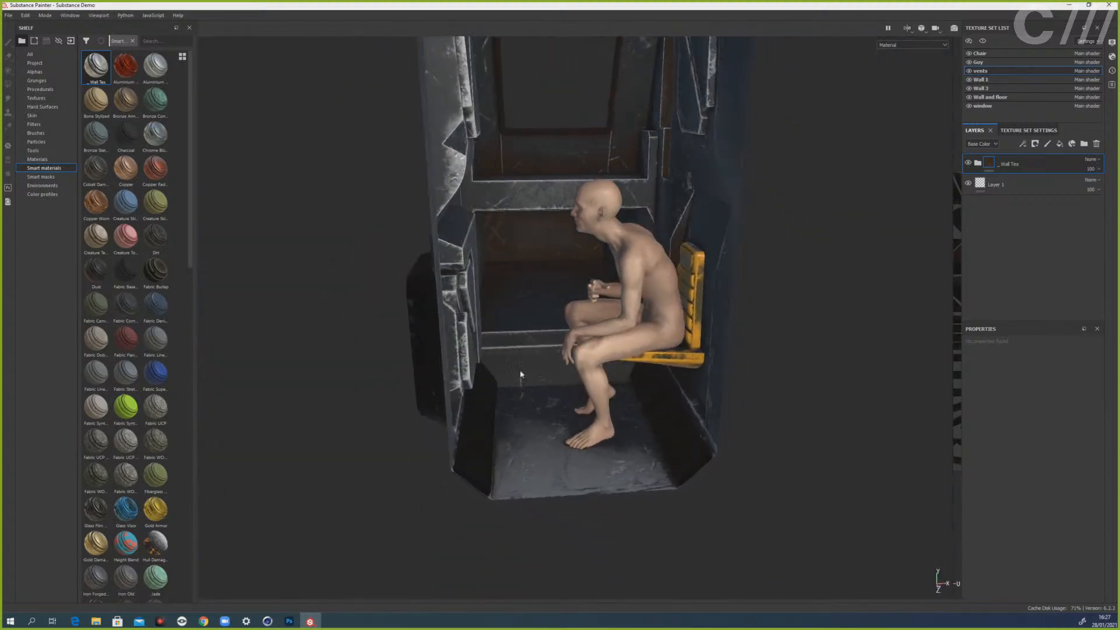
- Switch to Cinema 4D and bring up the already open SceneC4D project
{"action": "left_click", "coordinate": [489, 419]}
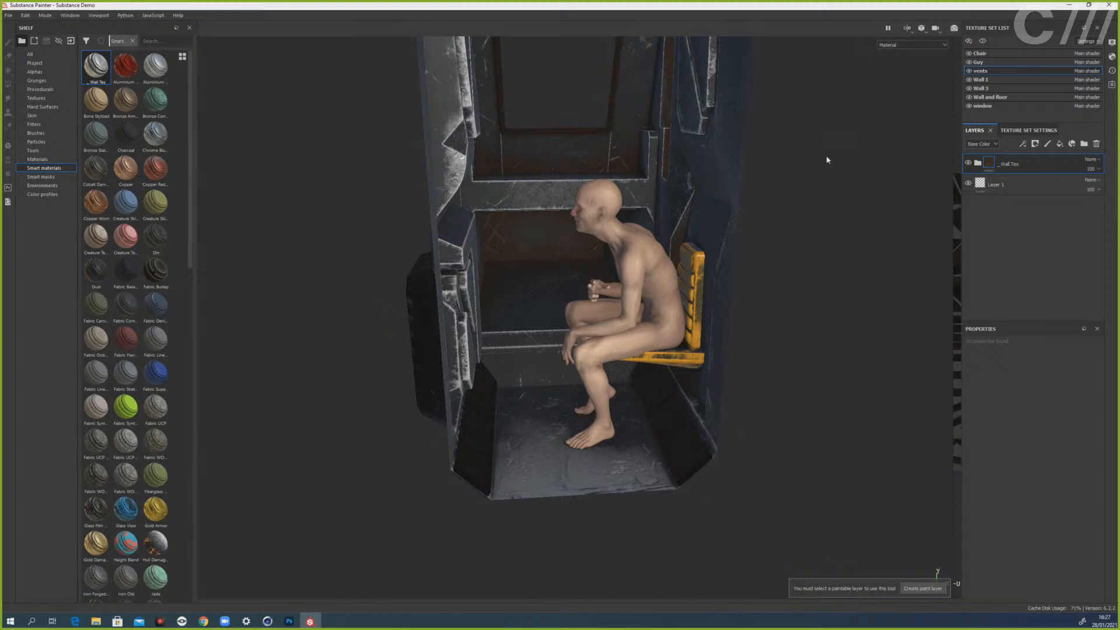
{"action": "mouse_move", "coordinate": [826, 160]}
{"action": "left_mouse_down", "text": "alt"}
{"action": "mouse_move", "coordinate": [807, 260]}
{"action": "mouse_move", "coordinate": [822, 275]}
{"action": "left_mouse_up", "text": "alt"}
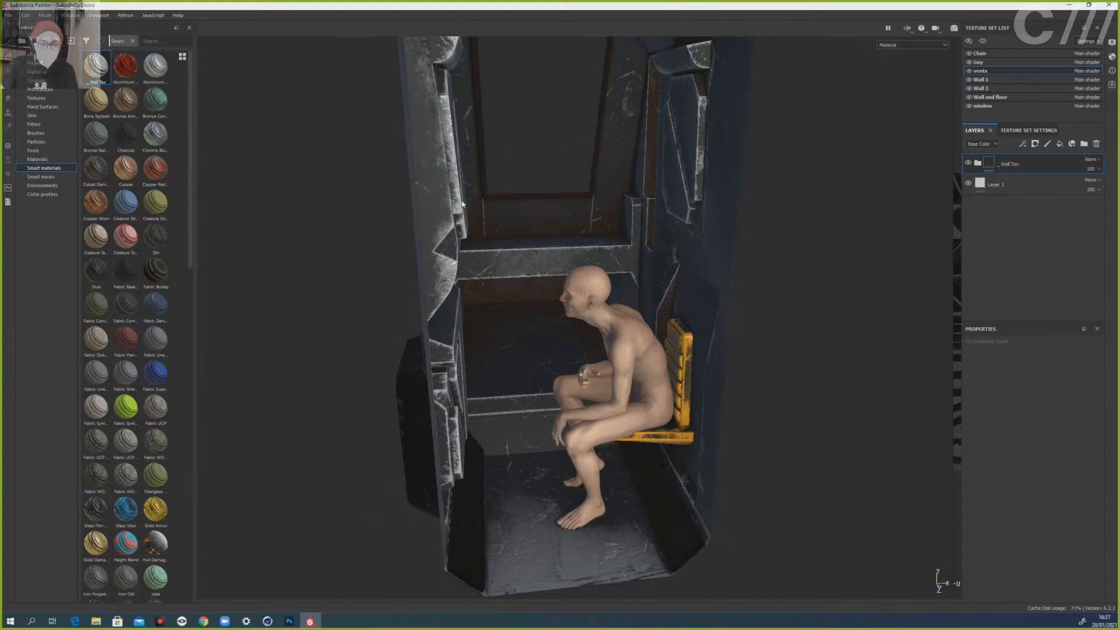
{"action": "left_click", "coordinate": [267, 621]}
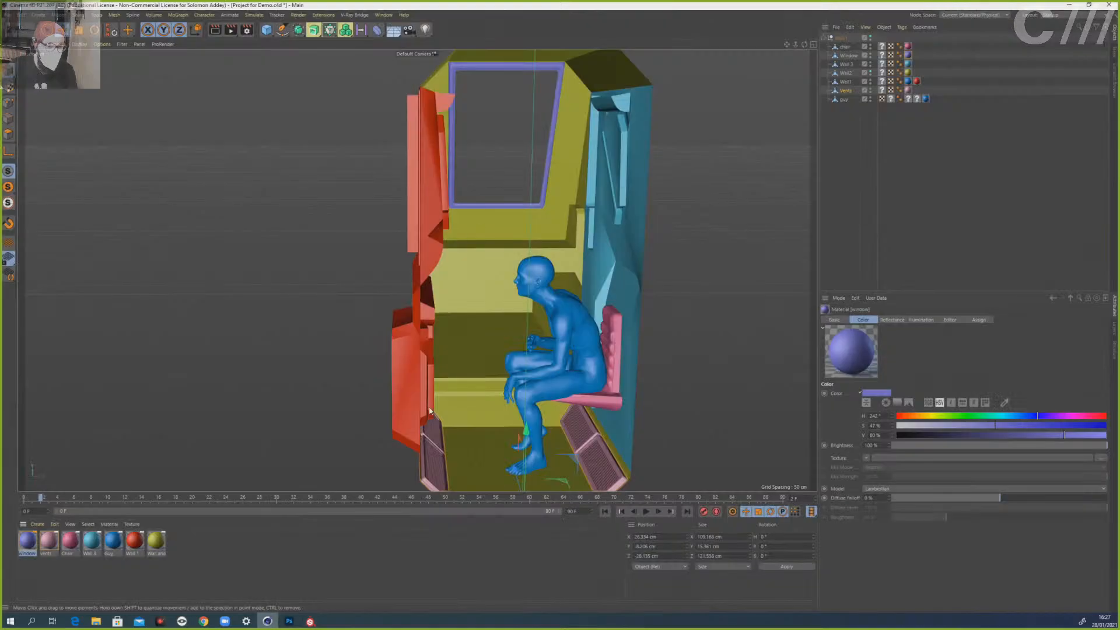
{"action": "left_click", "coordinate": [383, 15]}
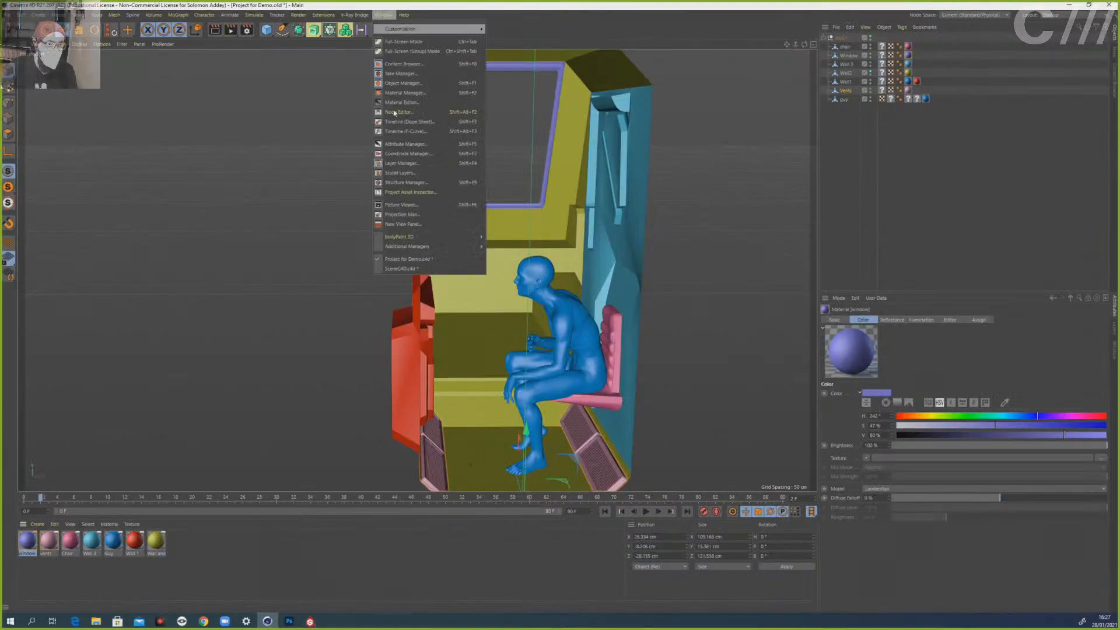
{"action": "left_click", "coordinate": [433, 270]}
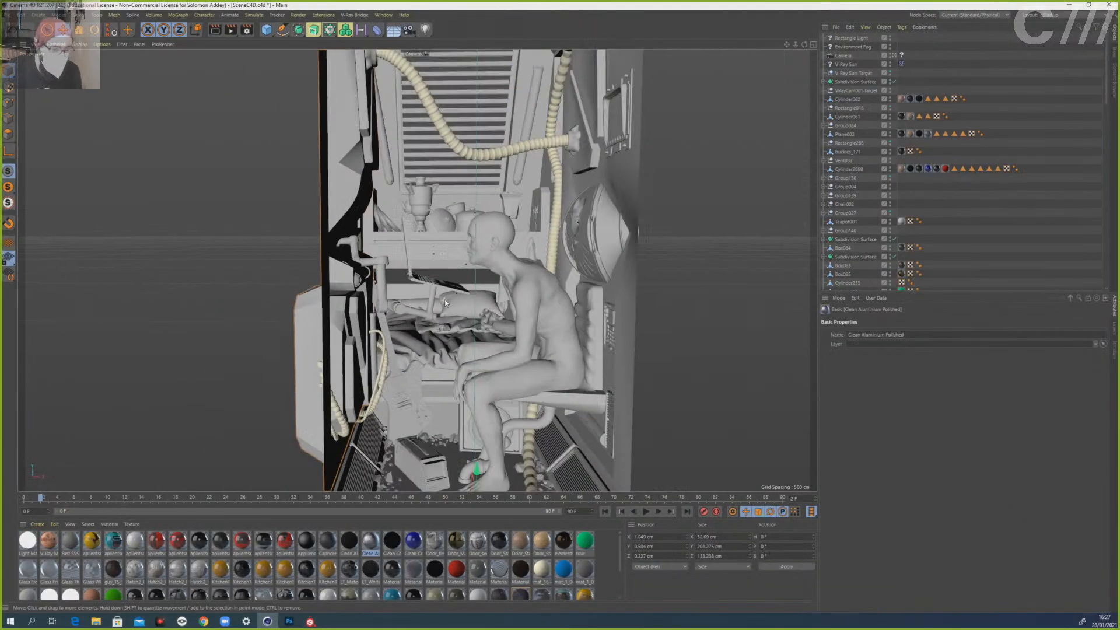
- Examine the detailed cockpit scene around the seated figure, laptop, bed, floor and hoses from close up and farther out
{"action": "left_click", "coordinate": [446, 340]}
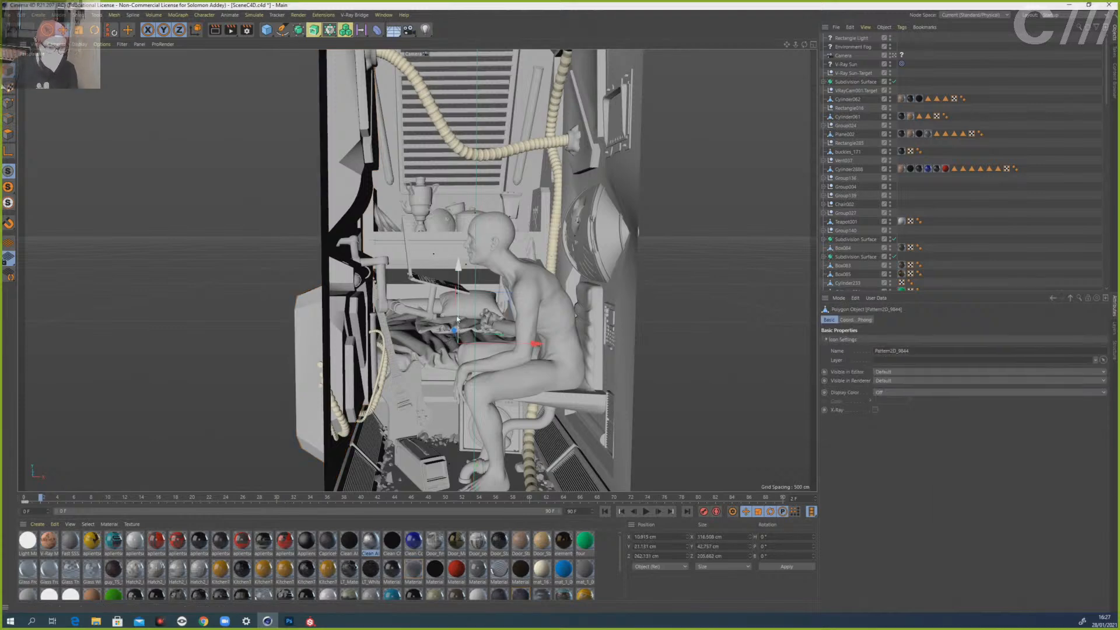
{"action": "scroll", "coordinate": [443, 388], "scroll_direction": "up", "scroll_amount": 4}
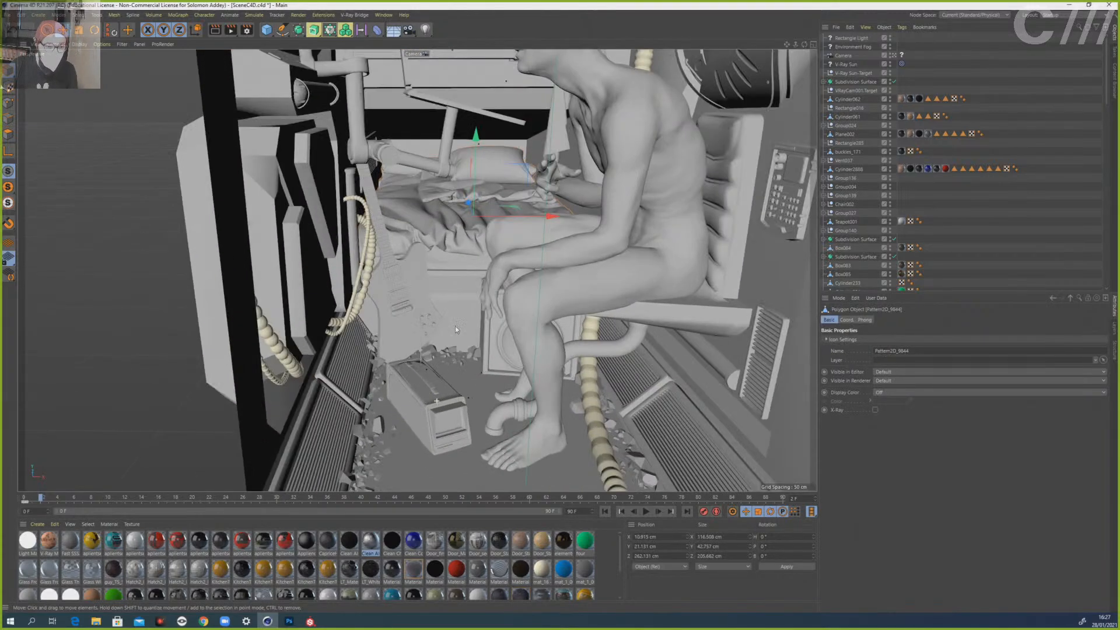
{"action": "scroll", "coordinate": [456, 329], "scroll_direction": "up", "scroll_amount": 1}
{"action": "left_click_drag", "start_coordinate": [427, 324], "coordinate": [394, 313], "text": "alt"}
{"action": "left_click_drag", "start_coordinate": [412, 242], "coordinate": [443, 240], "text": "alt"}
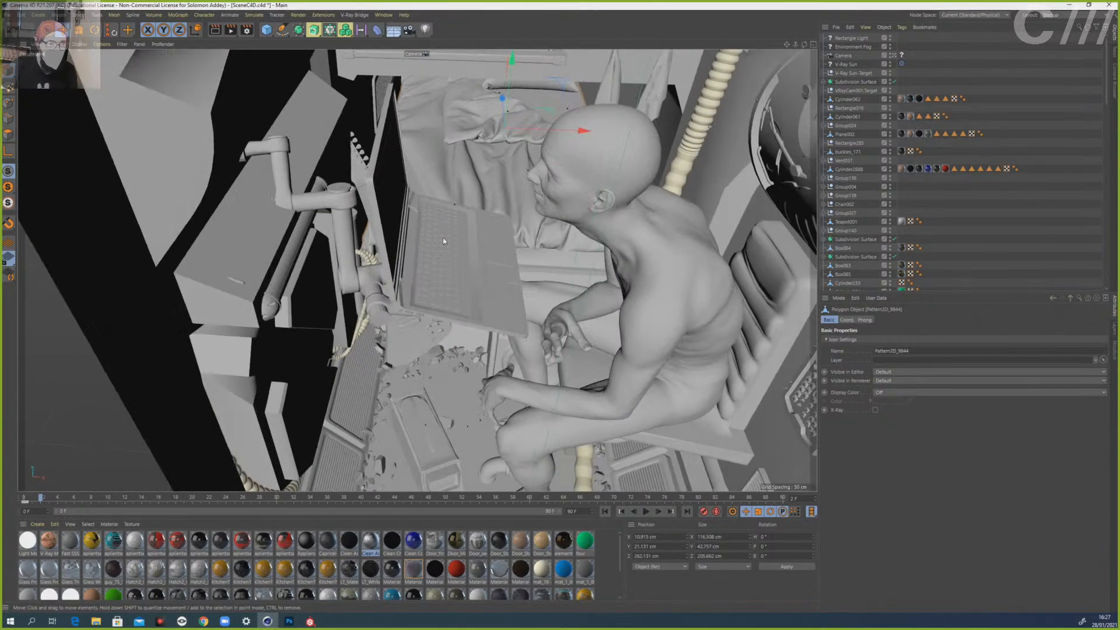
{"action": "scroll", "coordinate": [437, 330], "scroll_direction": "down", "scroll_amount": 3}
{"action": "left_click_drag", "start_coordinate": [437, 330], "coordinate": [462, 207], "text": "alt"}
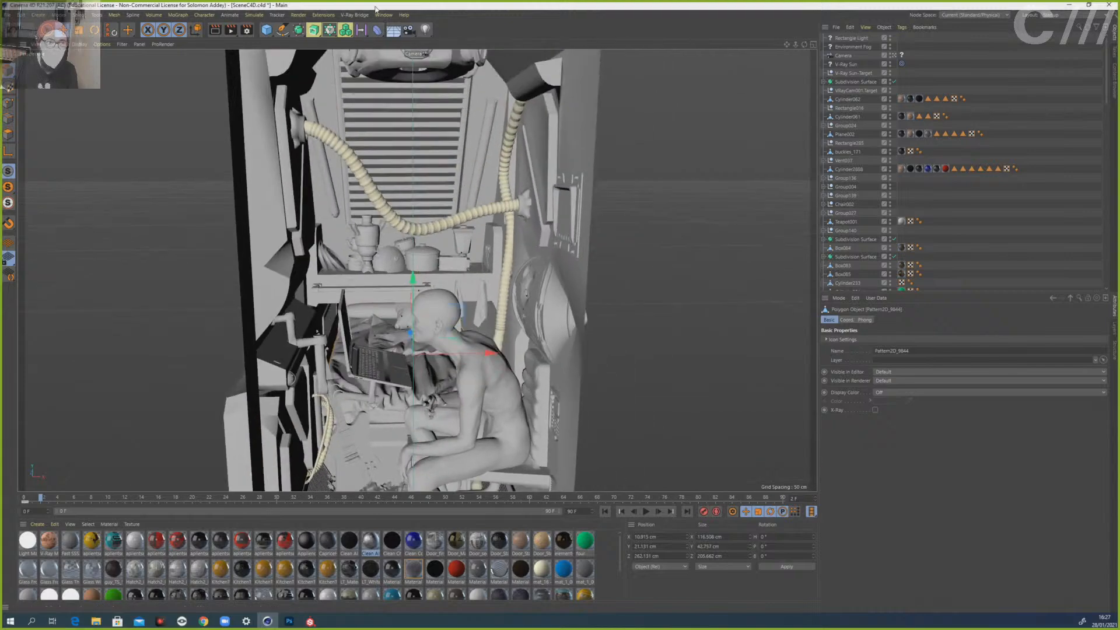
- Switch back to Substance Painter, frame the cockpit from the open side and render it with Iray
{"action": "left_click", "coordinate": [310, 622]}
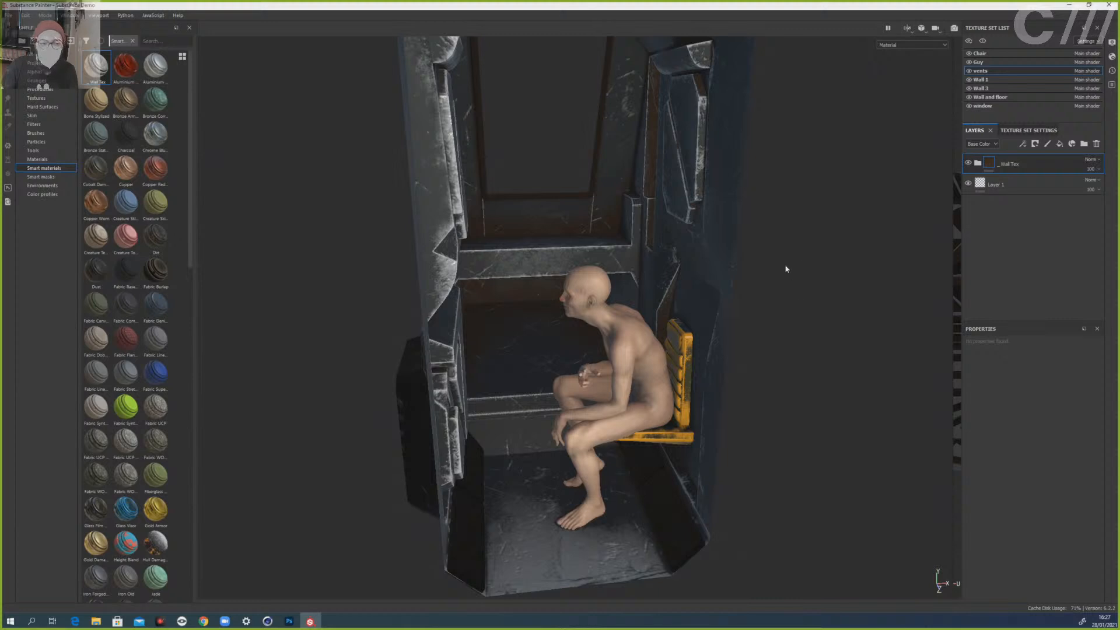
{"action": "left_click_drag", "start_coordinate": [637, 299], "coordinate": [651, 295], "text": "alt"}
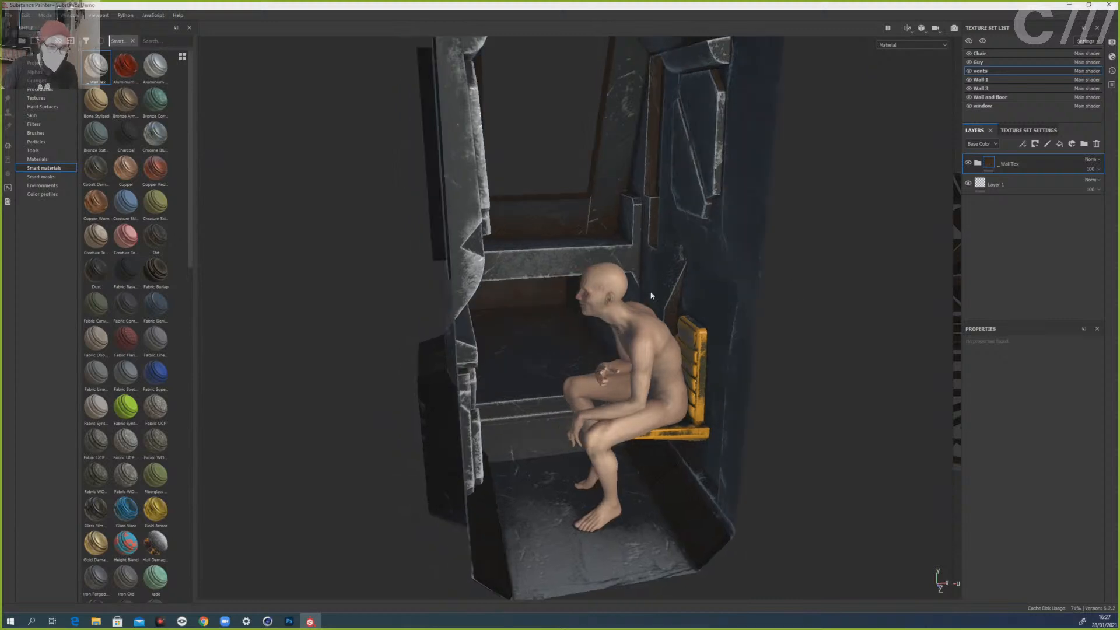
{"action": "left_click_drag", "start_coordinate": [746, 246], "coordinate": [741, 288], "text": "alt"}
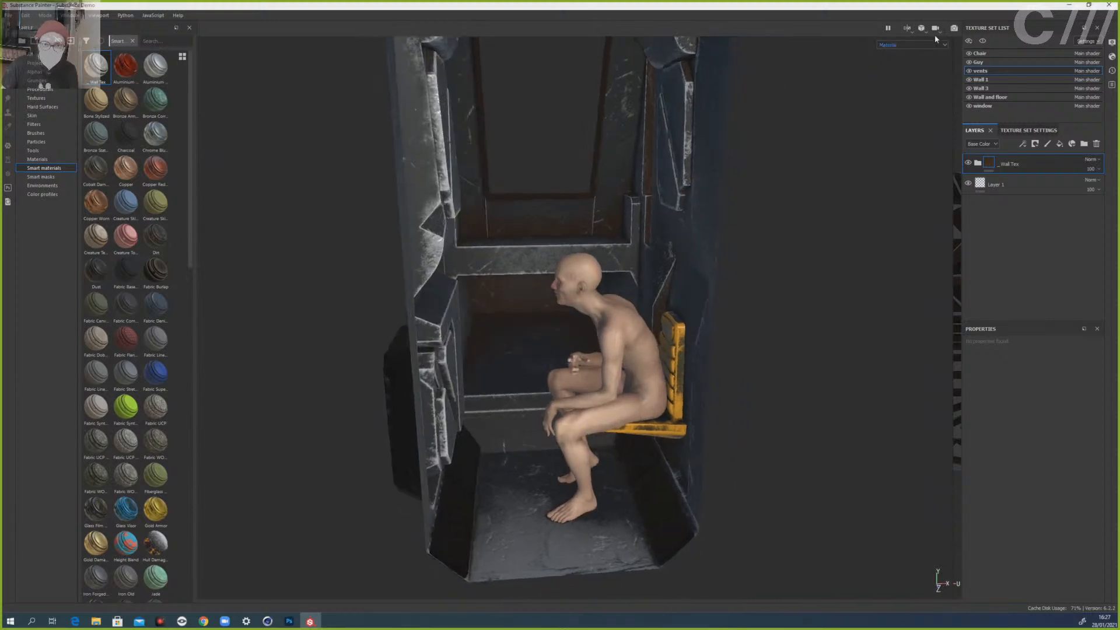
{"action": "key", "text": "F10"}
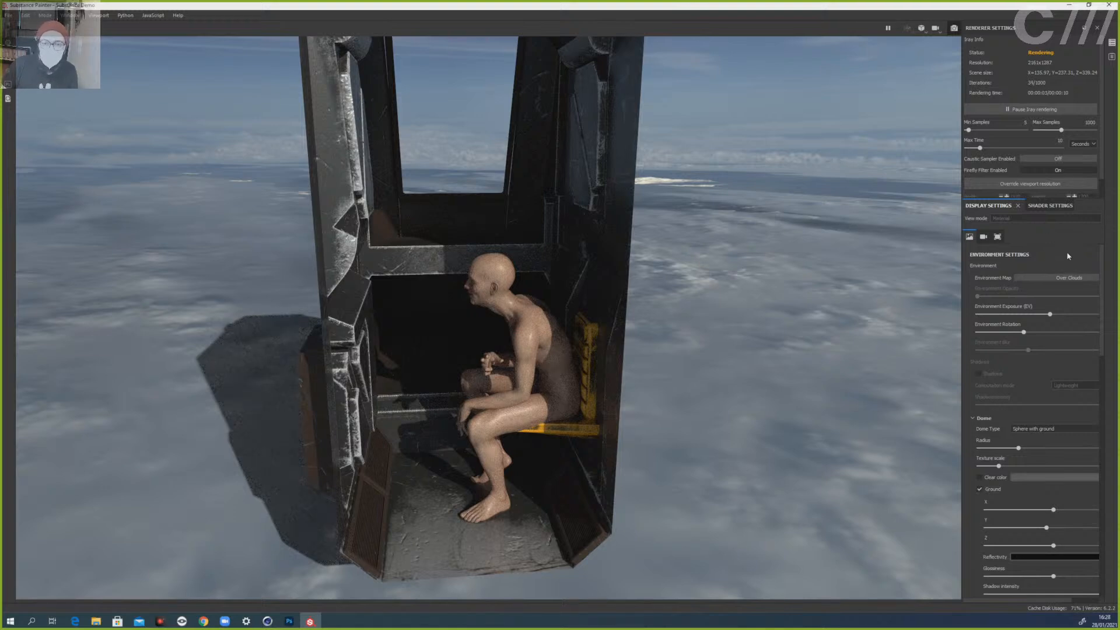
- Set the render's environment map to Autumn Forest and adjust the camera angle on the cockpit
{"action": "left_click", "coordinate": [1049, 279]}
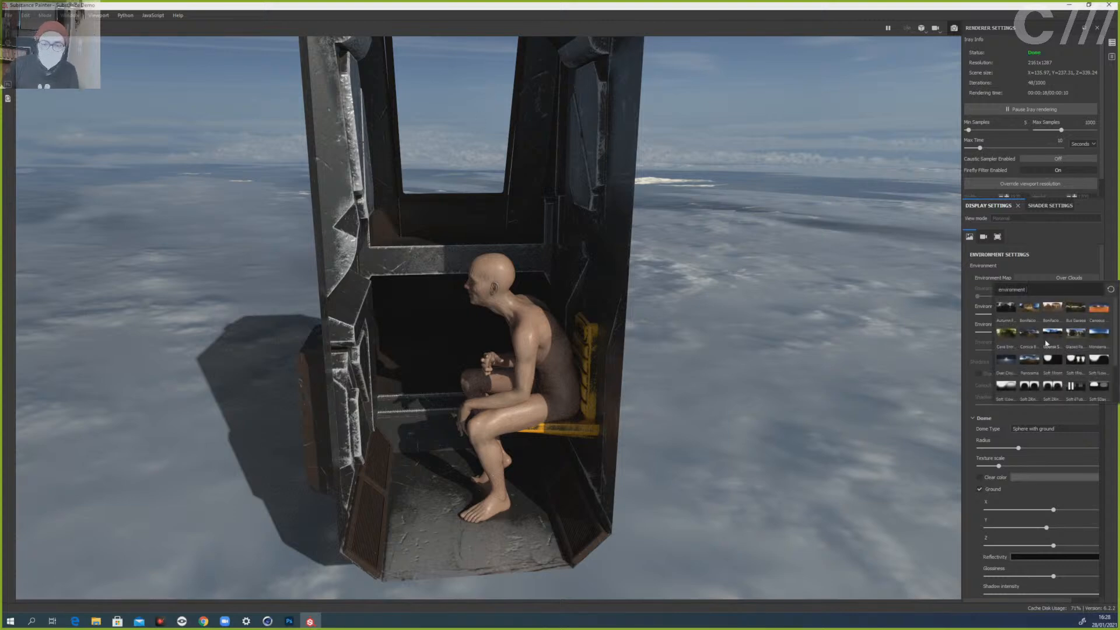
{"action": "left_click", "coordinate": [1007, 317]}
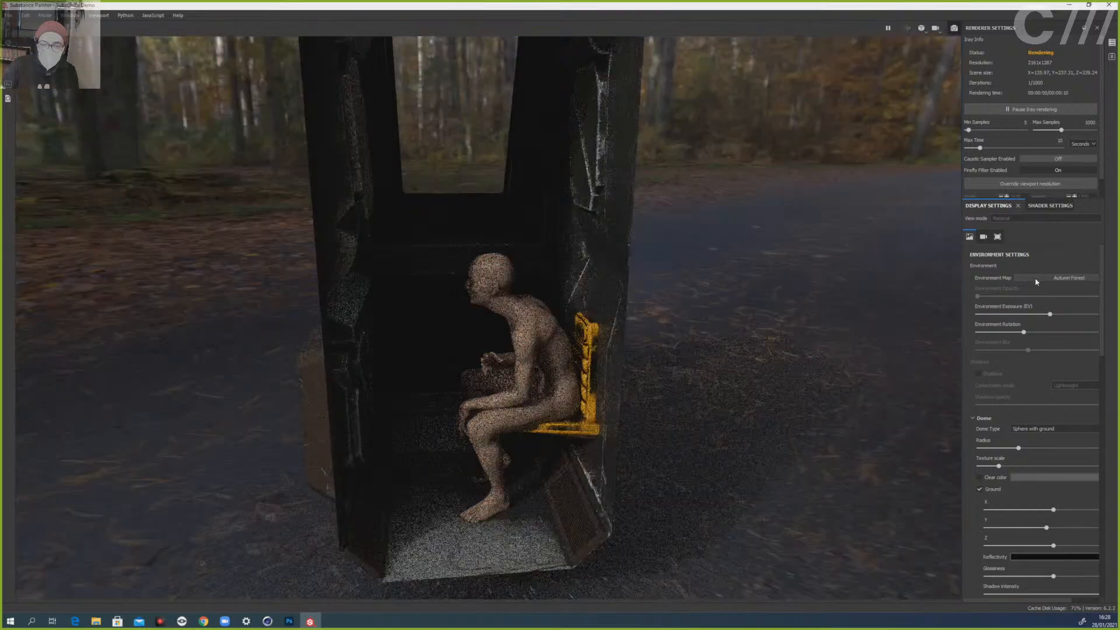
{"action": "left_click_drag", "start_coordinate": [725, 260], "coordinate": [752, 248], "text": "alt"}
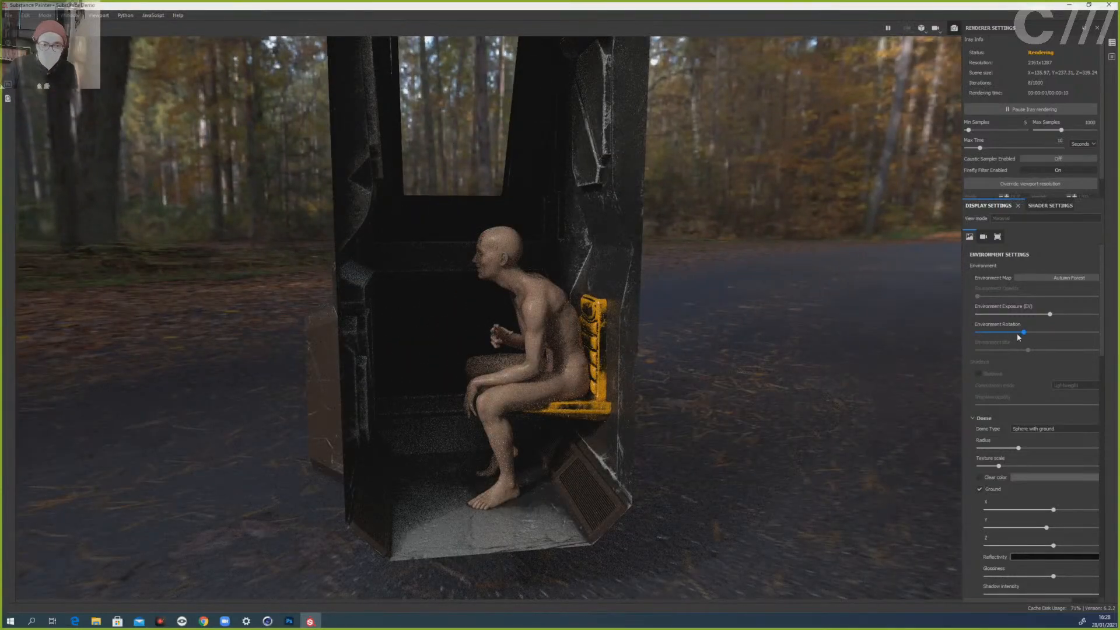
- Rotate the forest environment to light the cockpit from another side and increase the dome radius
{"action": "left_click_drag", "start_coordinate": [1018, 337], "coordinate": [1053, 331]}
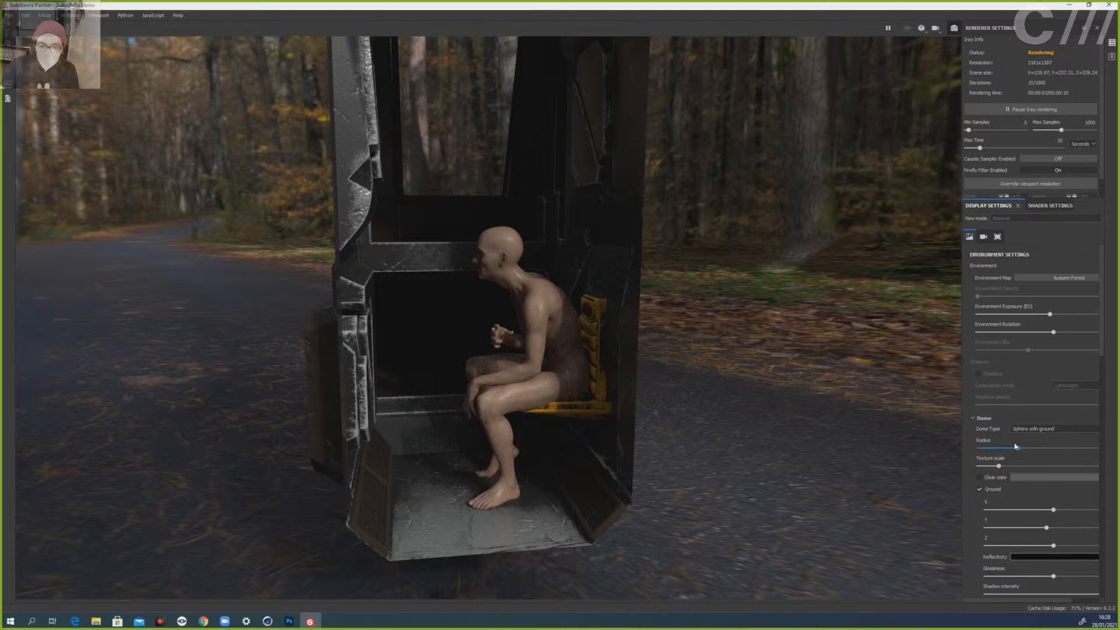
{"action": "mouse_move", "coordinate": [1018, 448]}
{"action": "left_mouse_down"}
{"action": "mouse_move", "coordinate": [1008, 448]}
{"action": "mouse_move", "coordinate": [1034, 448]}
{"action": "left_mouse_up"}
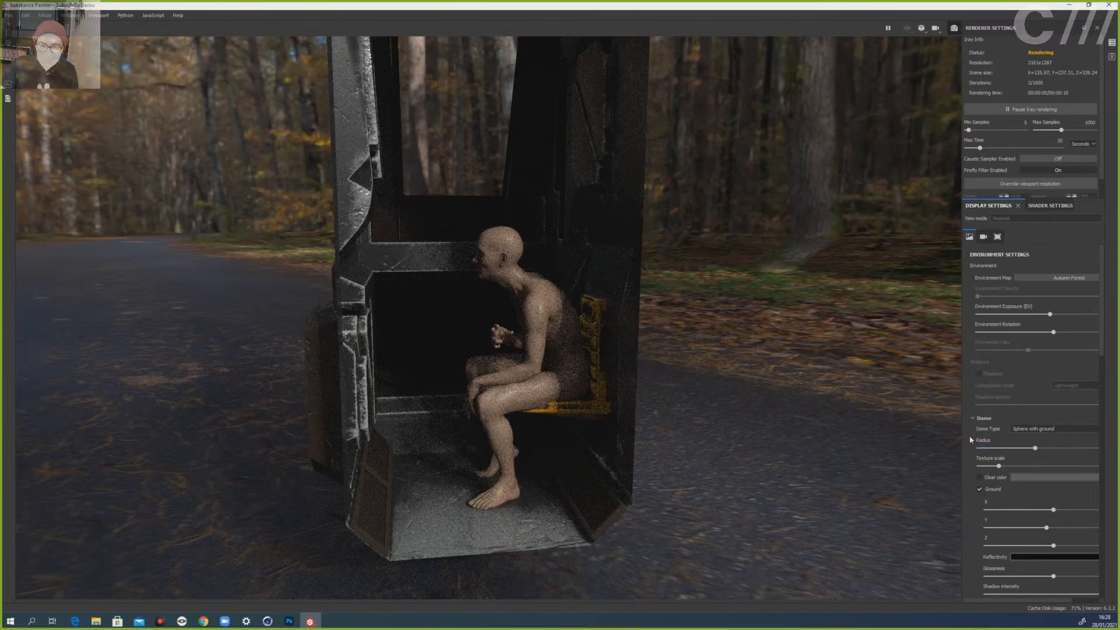
{"action": "scroll", "coordinate": [974, 434], "scroll_direction": "down", "scroll_amount": 1}
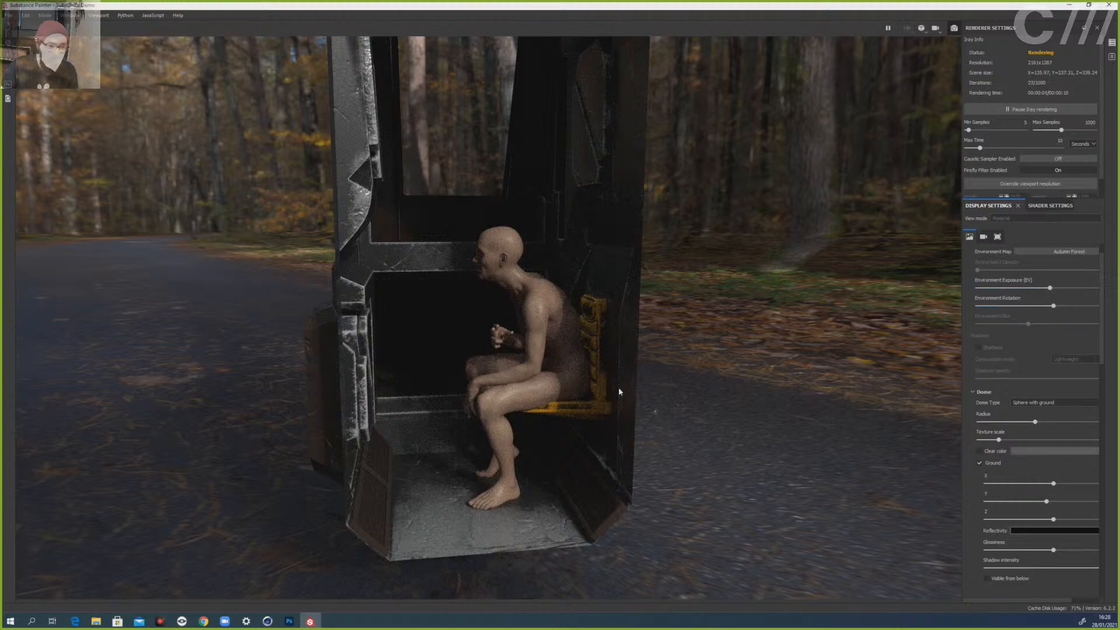
- Try Bonifacio Street and two other outdoor environment maps behind the cockpit and return to Autumn Forest
{"action": "left_click", "coordinate": [1056, 252]}
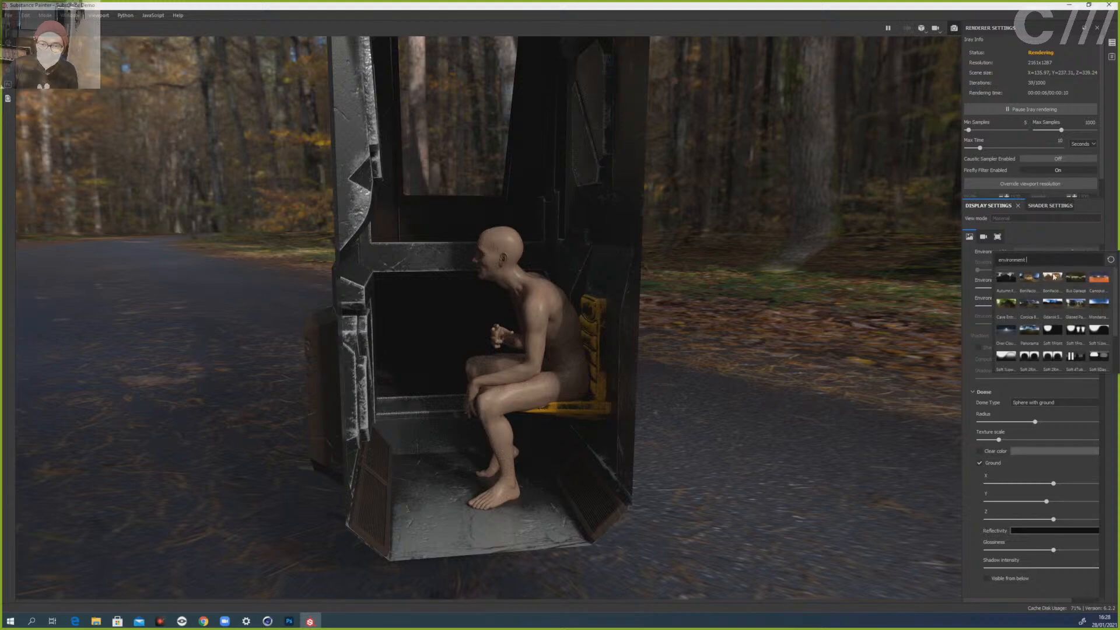
{"action": "left_click", "coordinate": [1053, 279]}
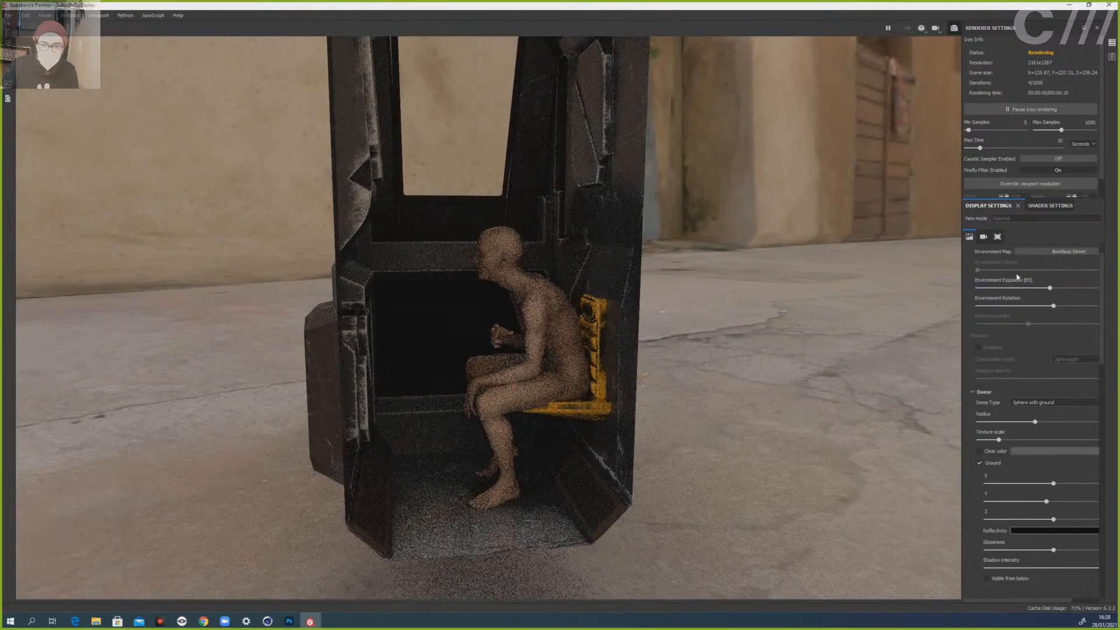
{"action": "left_click", "coordinate": [1047, 251]}
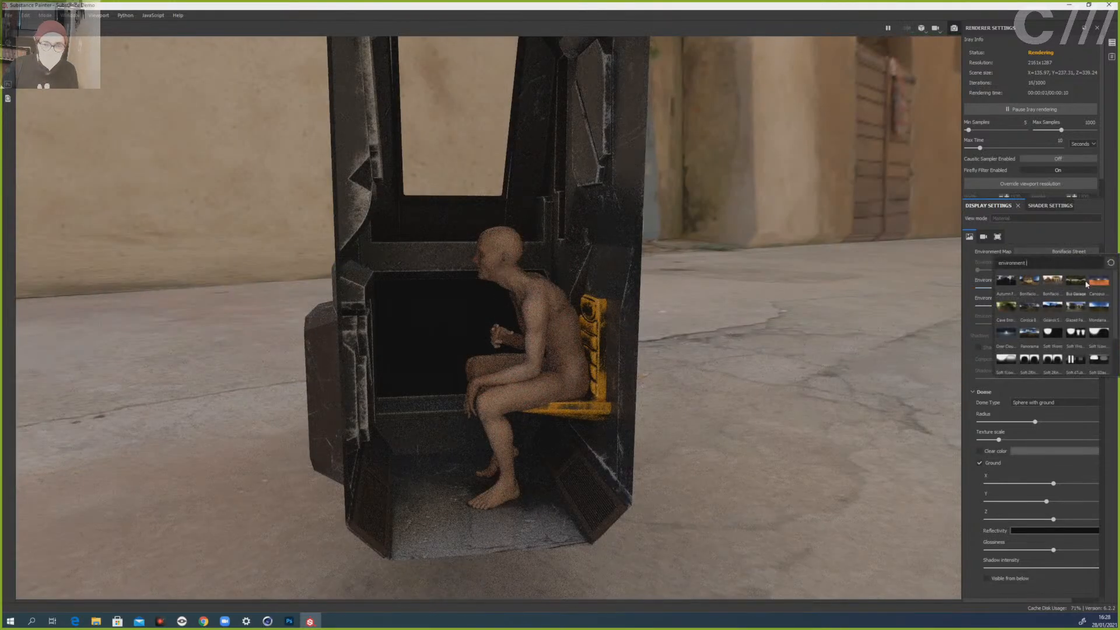
{"action": "left_click", "coordinate": [1096, 284]}
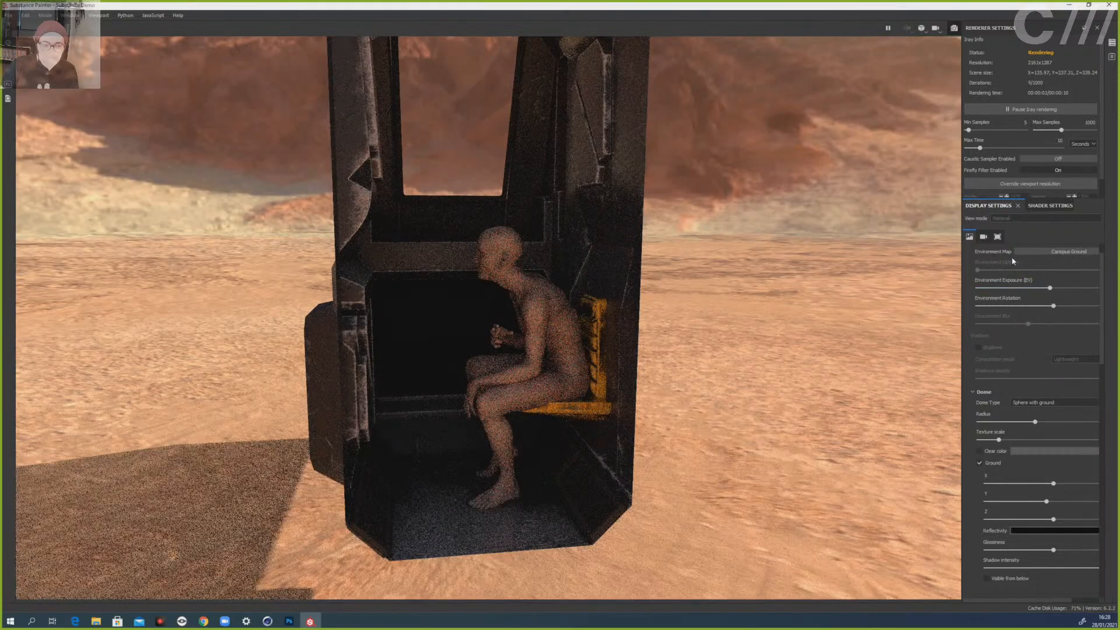
{"action": "left_click", "coordinate": [1054, 252]}
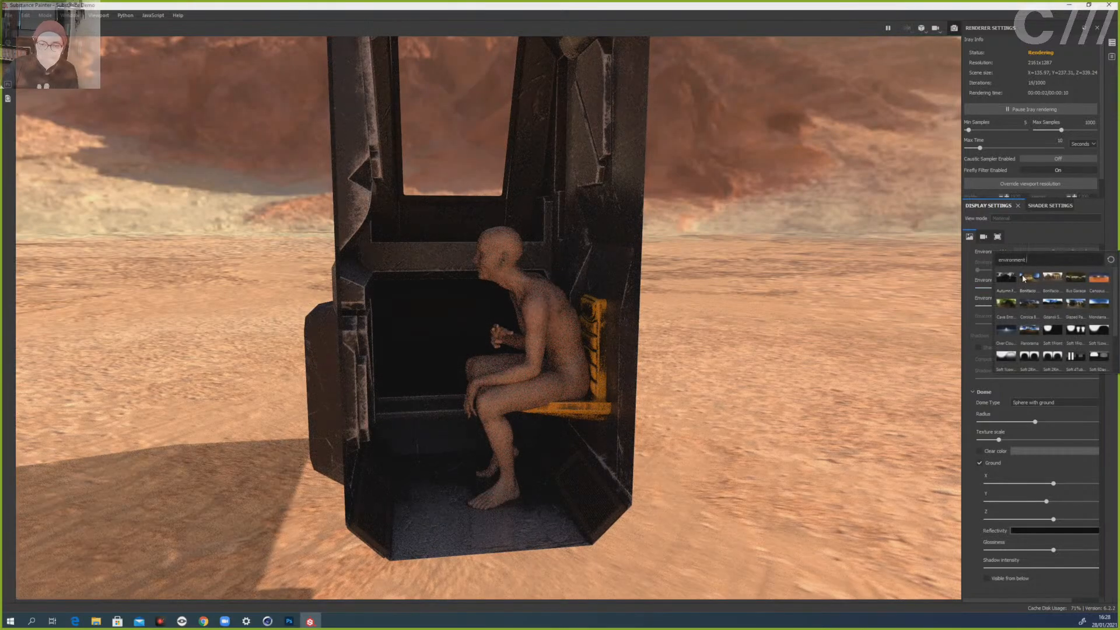
{"action": "left_click", "coordinate": [1025, 279]}
{"action": "left_click", "coordinate": [1033, 250]}
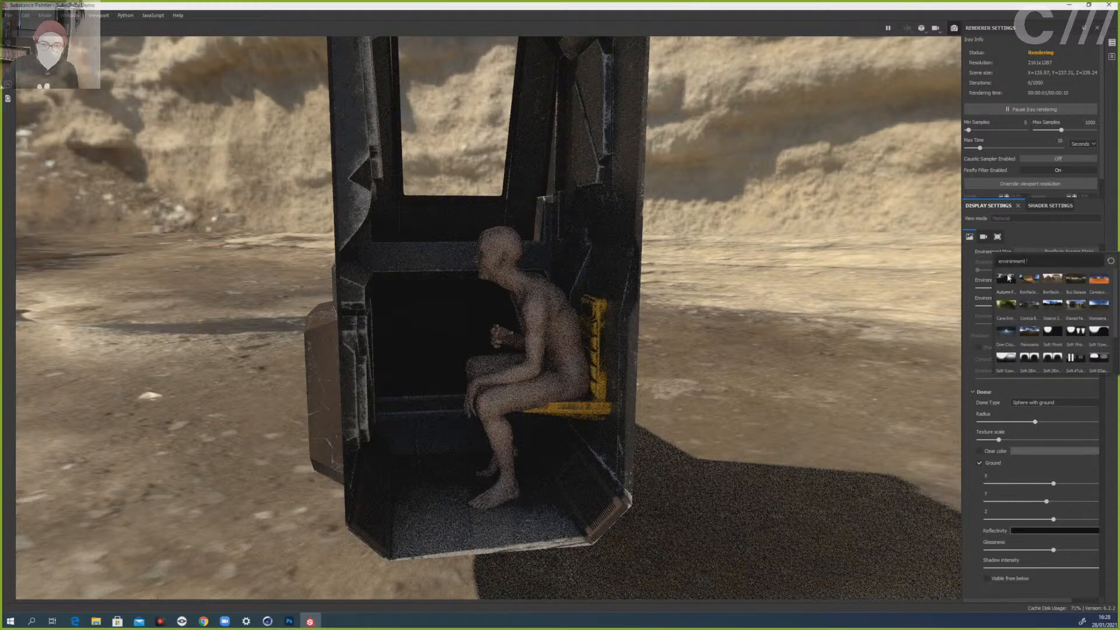
{"action": "left_click", "coordinate": [1007, 278]}
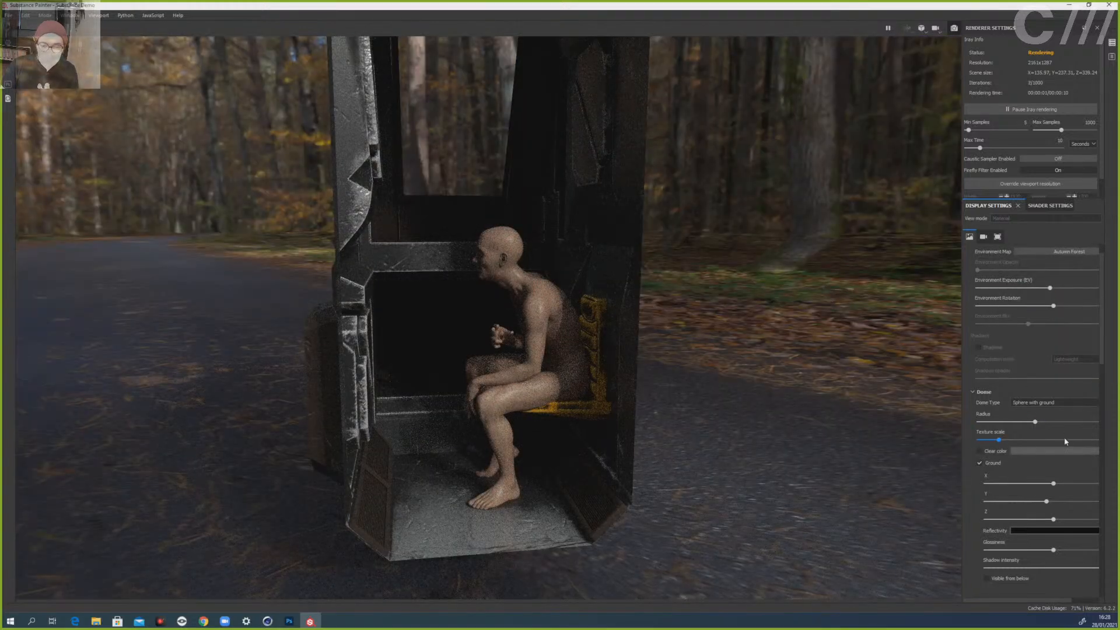
- Raise the glossiness of the environment dome's ground slightly
{"action": "scroll", "coordinate": [966, 500], "scroll_direction": "down", "scroll_amount": 3}
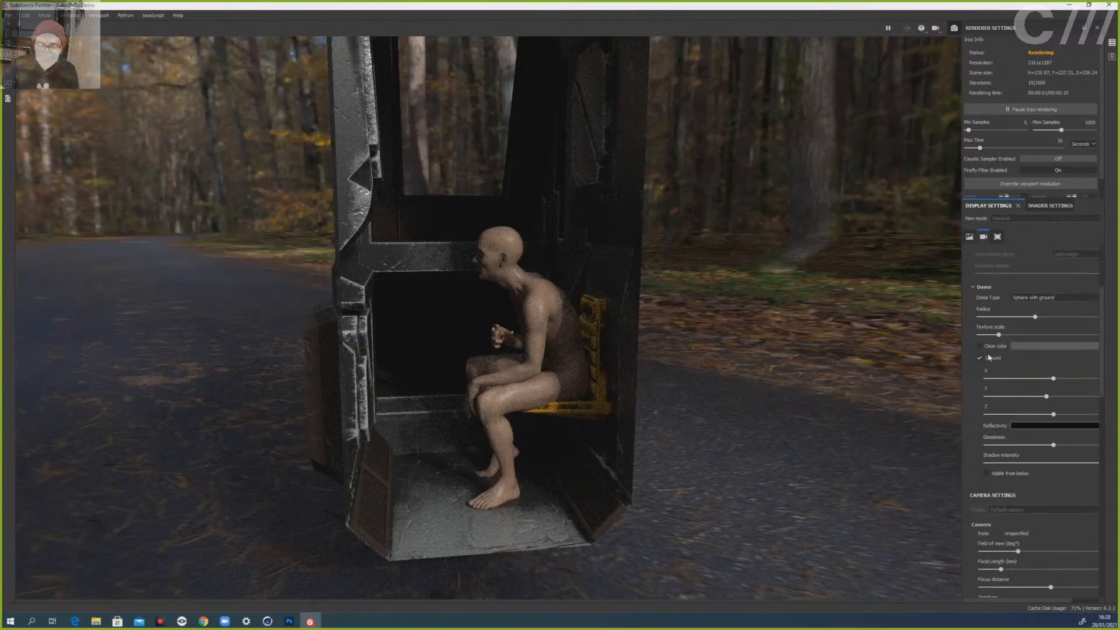
{"action": "scroll", "coordinate": [969, 400], "scroll_direction": "down", "scroll_amount": 2}
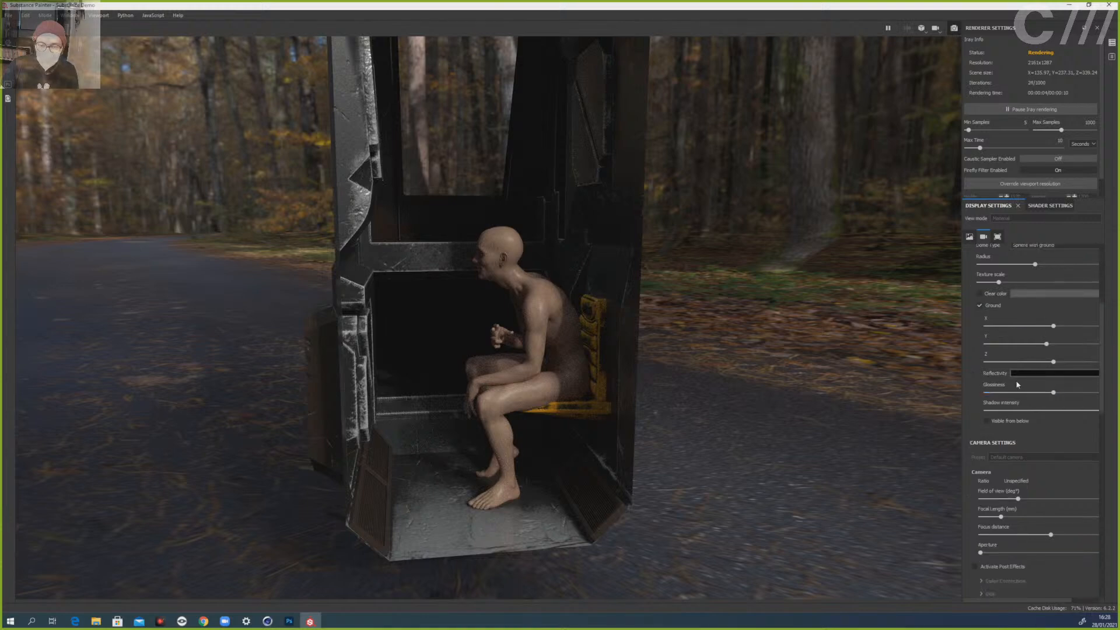
{"action": "left_click_drag", "start_coordinate": [1059, 395], "coordinate": [1087, 396]}
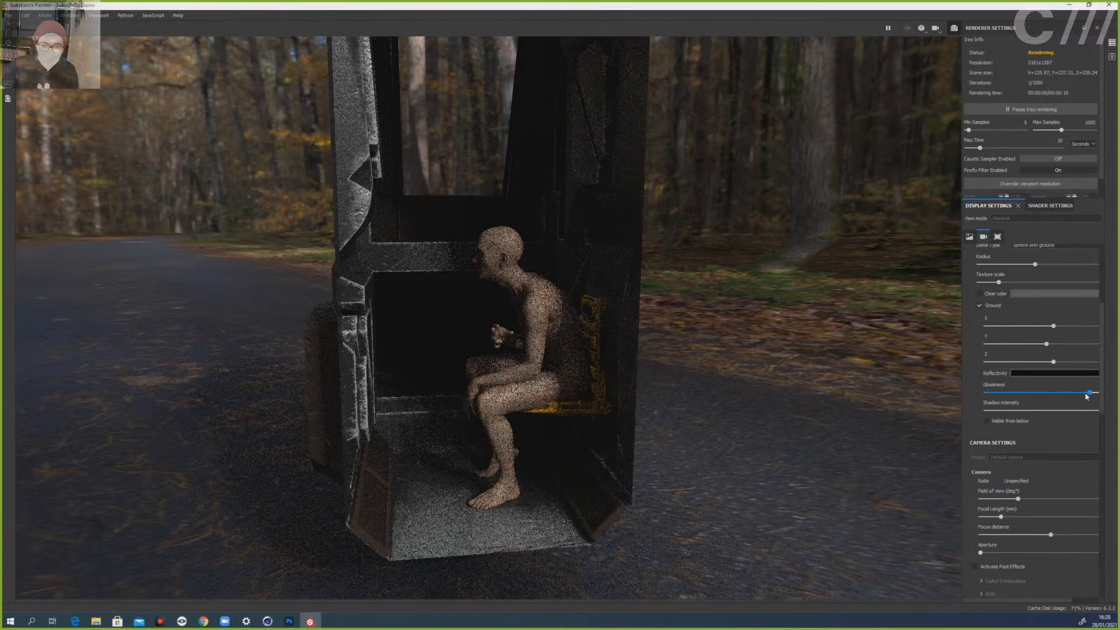
{"action": "left_click", "coordinate": [1066, 392]}
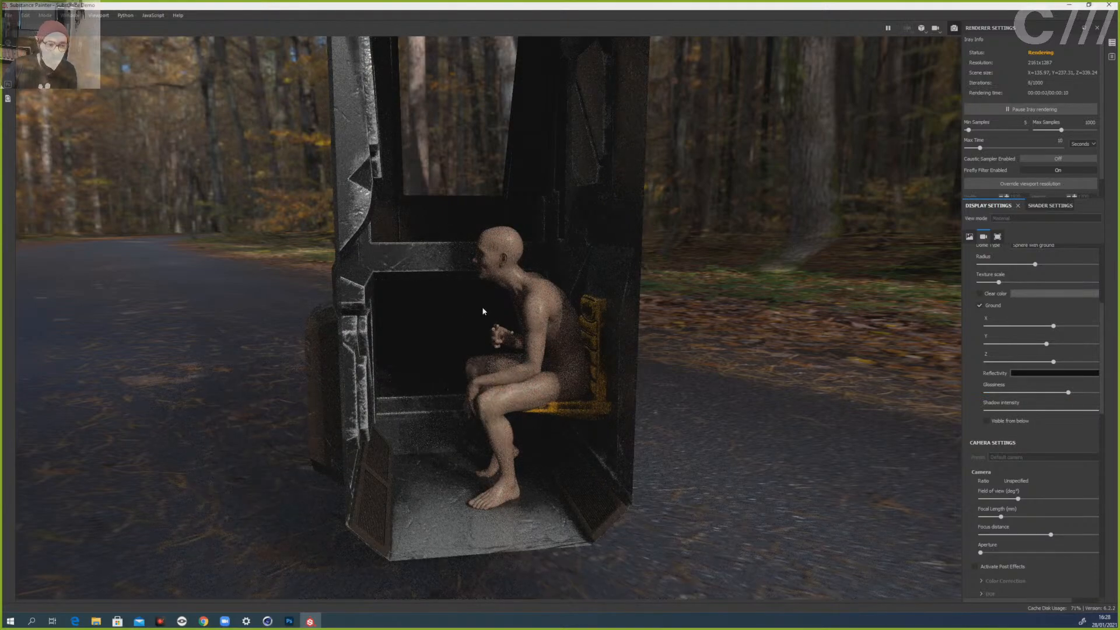
- Reframe the Iray render close on the seated figure and bring the camera's post-effect settings into view
{"action": "left_click_drag", "start_coordinate": [468, 310], "coordinate": [505, 309], "text": "alt"}
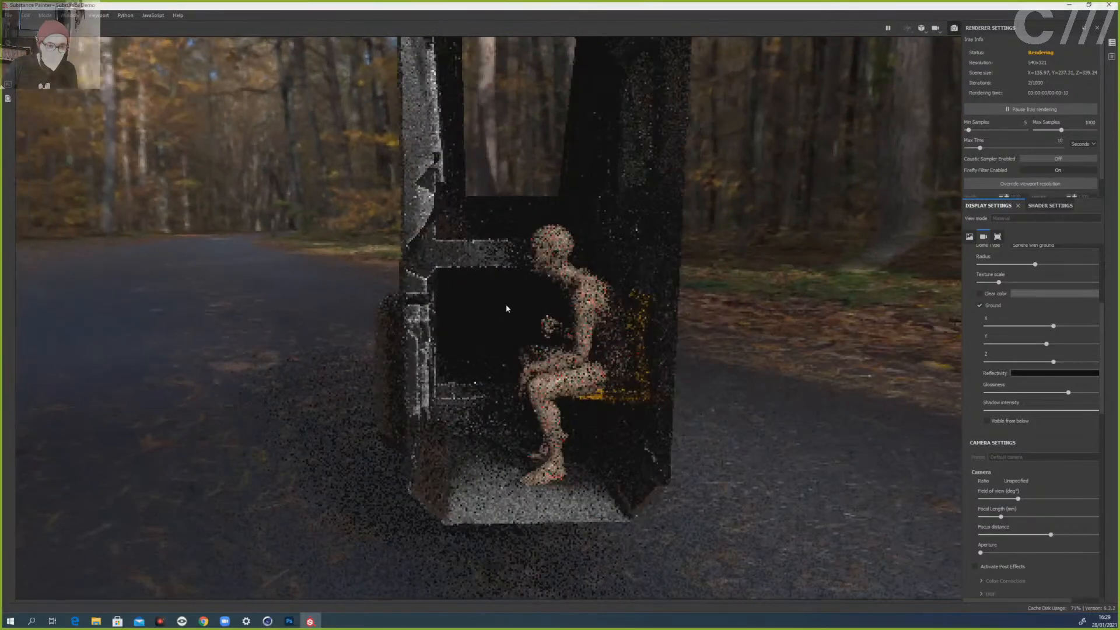
{"action": "scroll", "coordinate": [520, 303], "scroll_direction": "down", "scroll_amount": 5}
{"action": "scroll", "coordinate": [524, 302], "scroll_direction": "up", "scroll_amount": 3}
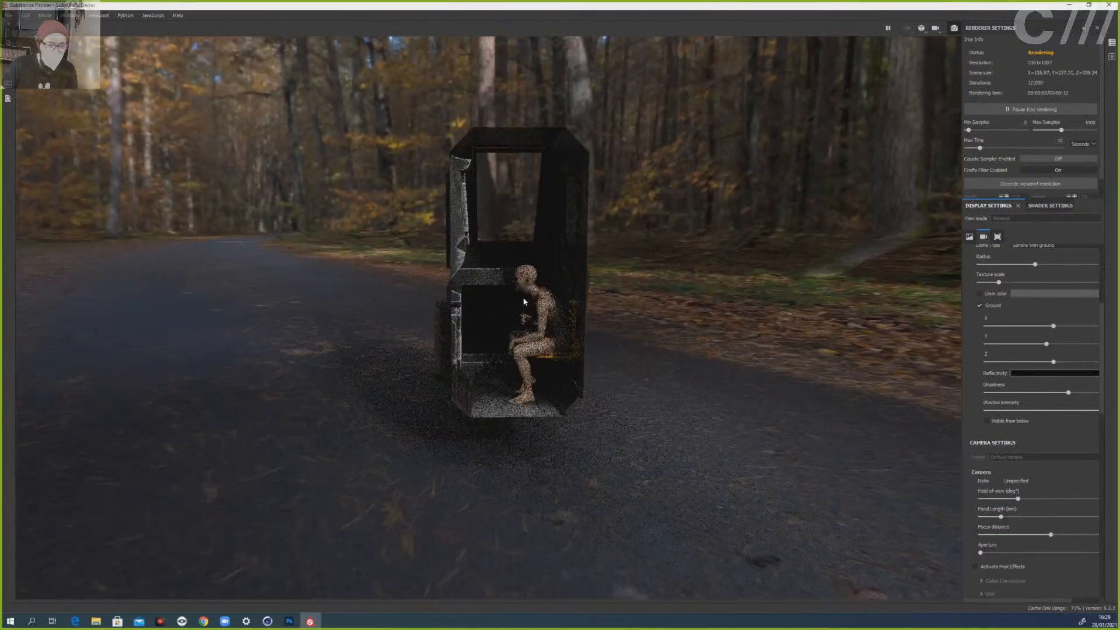
{"action": "scroll", "coordinate": [524, 302], "scroll_direction": "up", "scroll_amount": 8}
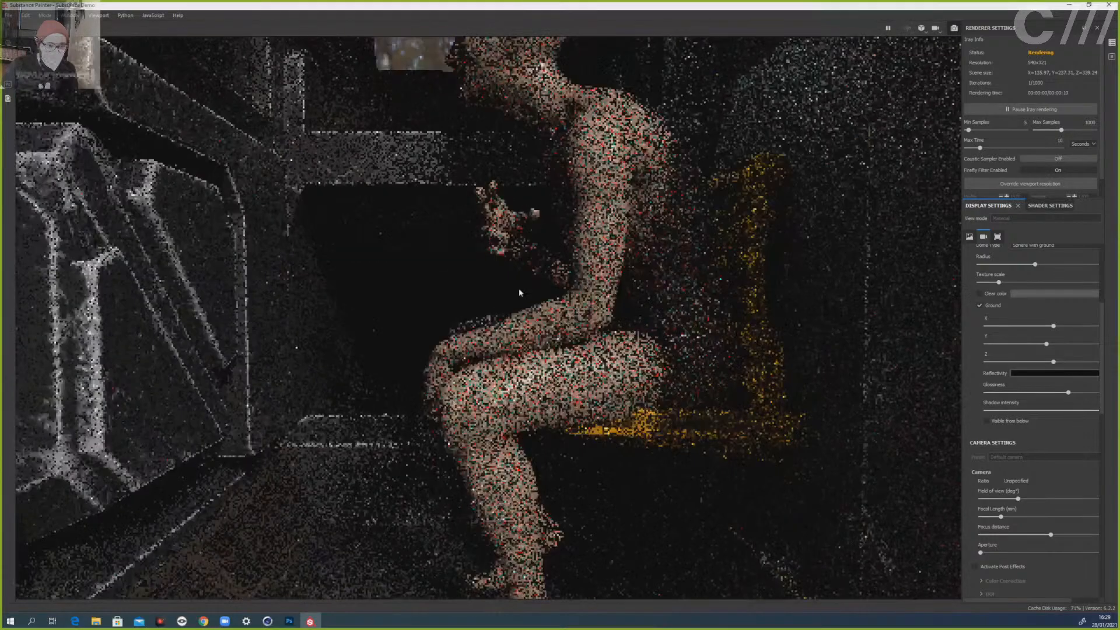
{"action": "middle_click_drag", "start_coordinate": [516, 252], "coordinate": [537, 328], "text": "alt"}
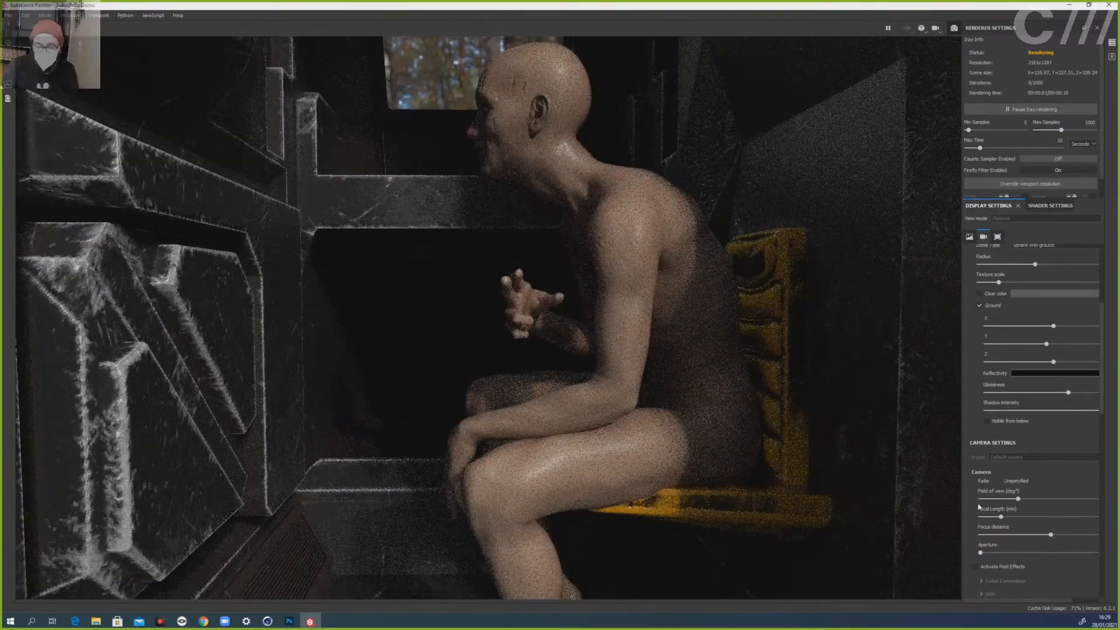
{"action": "scroll", "coordinate": [980, 507], "scroll_direction": "down", "scroll_amount": 5}
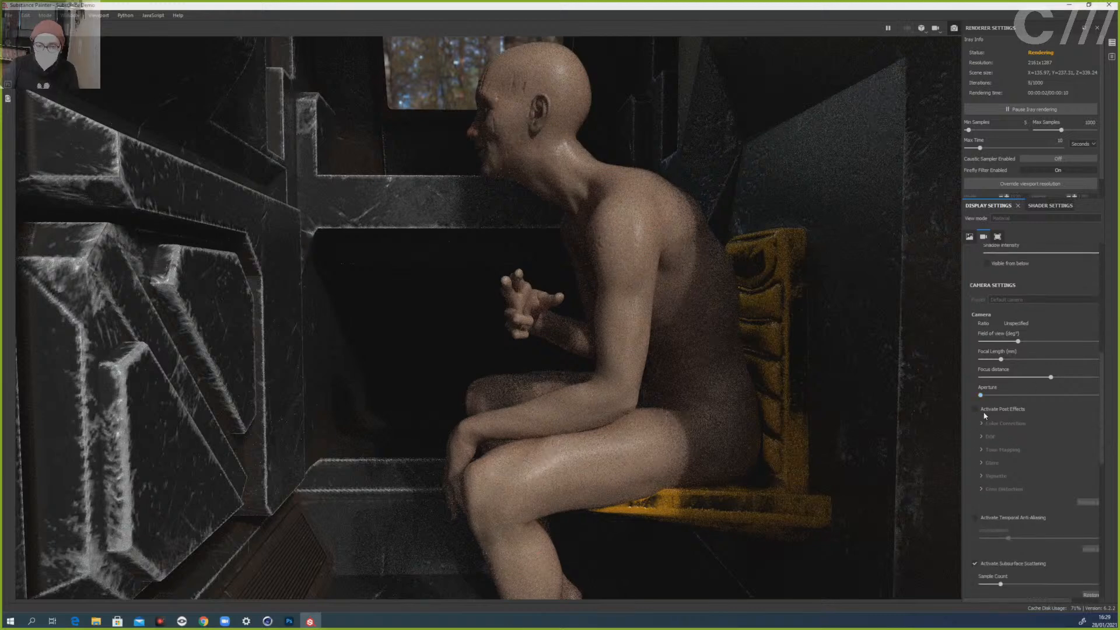
- Activate the camera's post effects, try the colour-correction saturation at its minimum and restore it, and expand the DOF section
{"action": "left_click", "coordinate": [983, 412]}
{"action": "left_click", "coordinate": [1002, 426]}
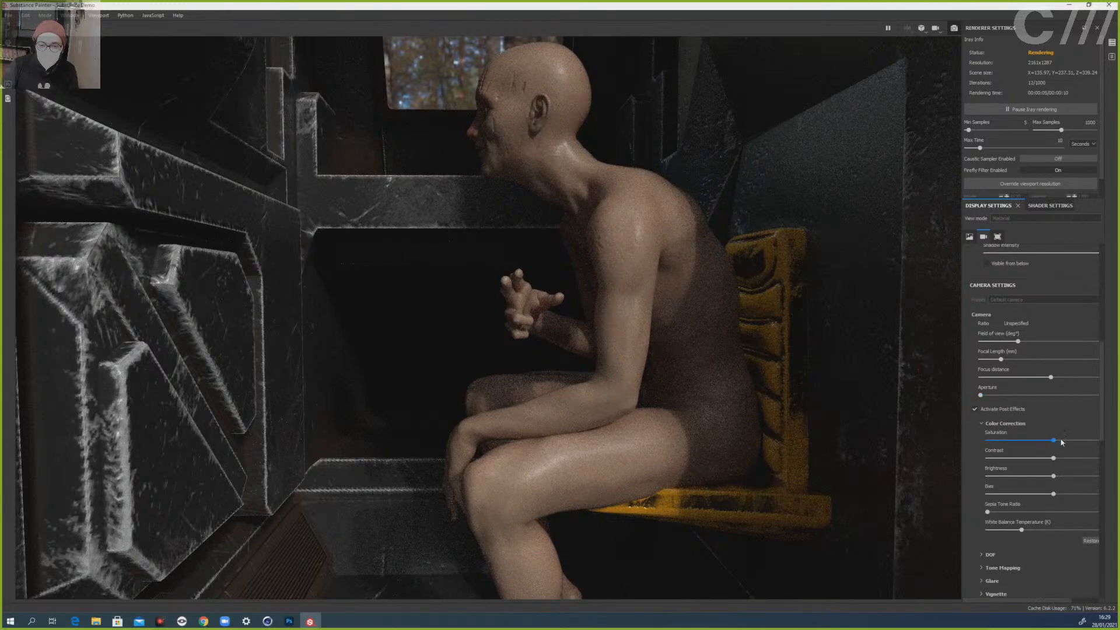
{"action": "left_click_drag", "start_coordinate": [1054, 440], "coordinate": [987, 441]}
{"action": "scroll", "coordinate": [982, 467], "scroll_direction": "down", "scroll_amount": 1}
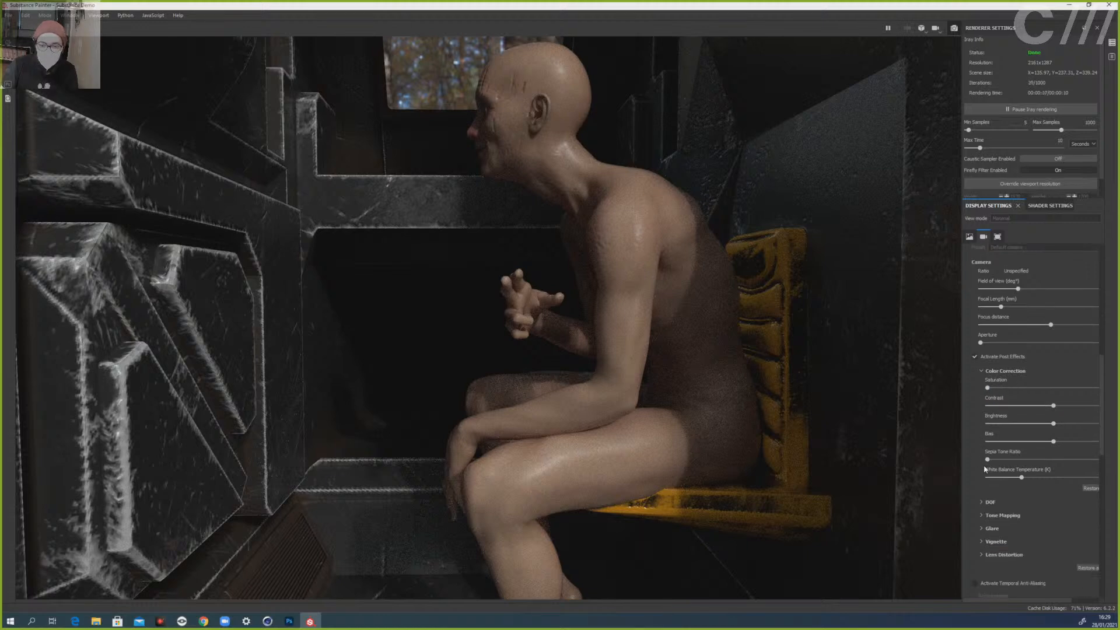
{"action": "left_click", "coordinate": [994, 503]}
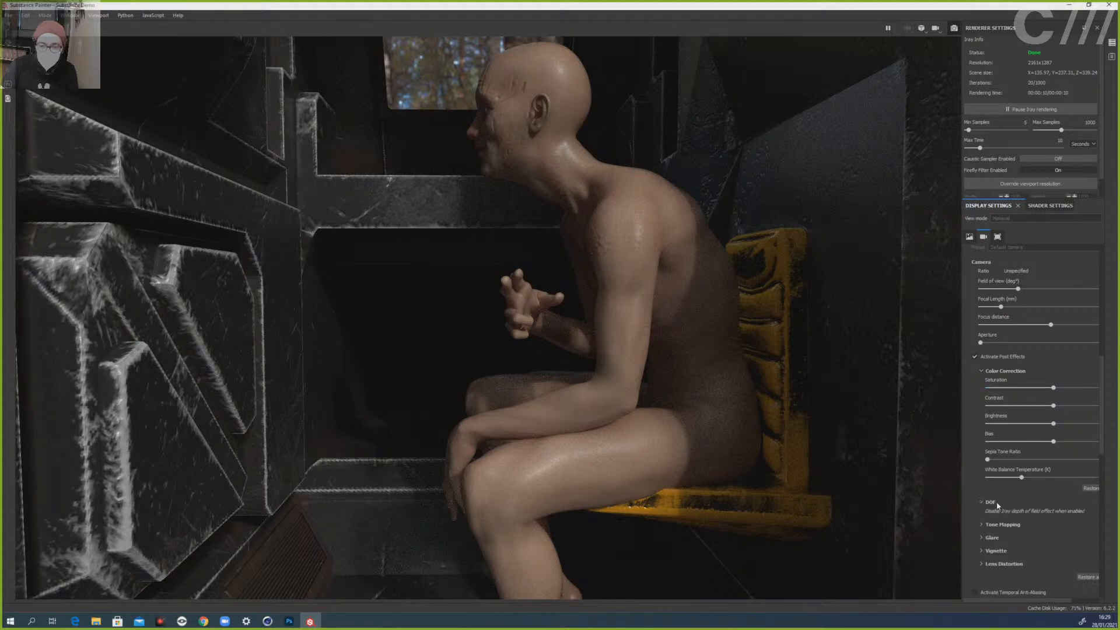
- Examine the remaining camera options and the viewport settings, widening the settings area to make them easier to read
{"action": "scroll", "coordinate": [966, 470], "scroll_direction": "down", "scroll_amount": 3}
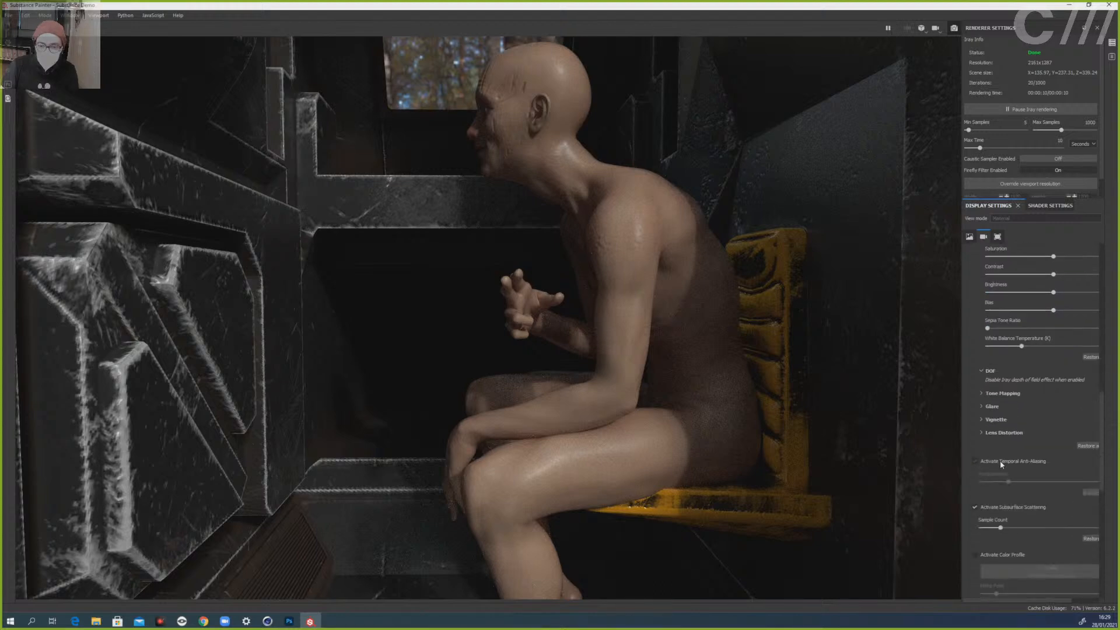
{"action": "scroll", "coordinate": [978, 490], "scroll_direction": "down", "scroll_amount": 1}
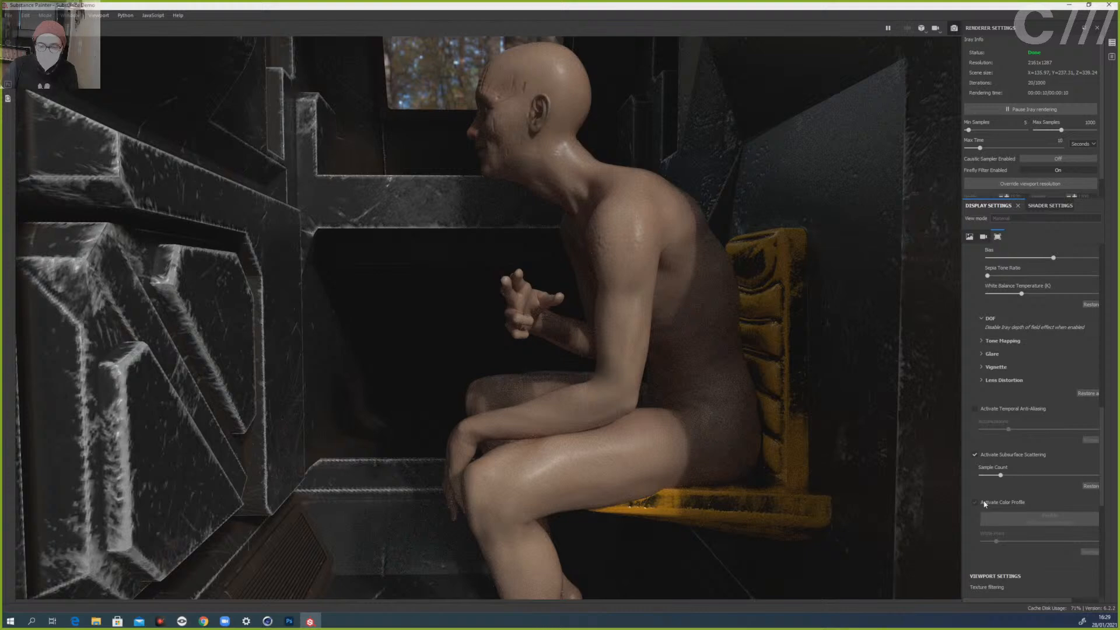
{"action": "scroll", "coordinate": [983, 484], "scroll_direction": "down", "scroll_amount": 4}
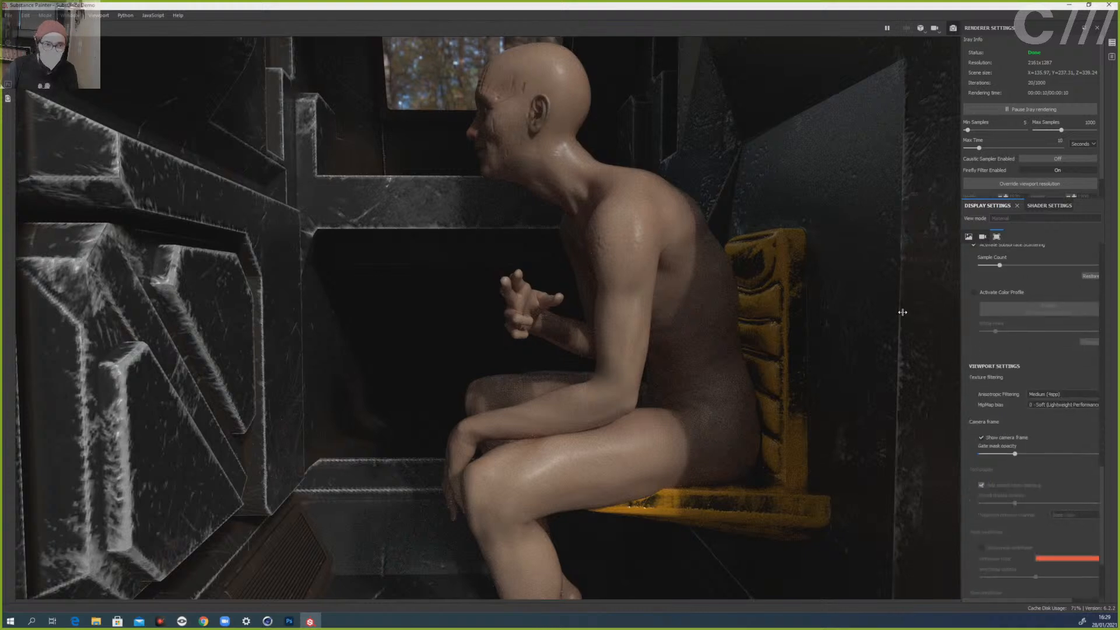
{"action": "left_click_drag", "start_coordinate": [902, 312], "coordinate": [948, 312]}
{"action": "scroll", "coordinate": [1005, 437], "scroll_direction": "down", "scroll_amount": 2}
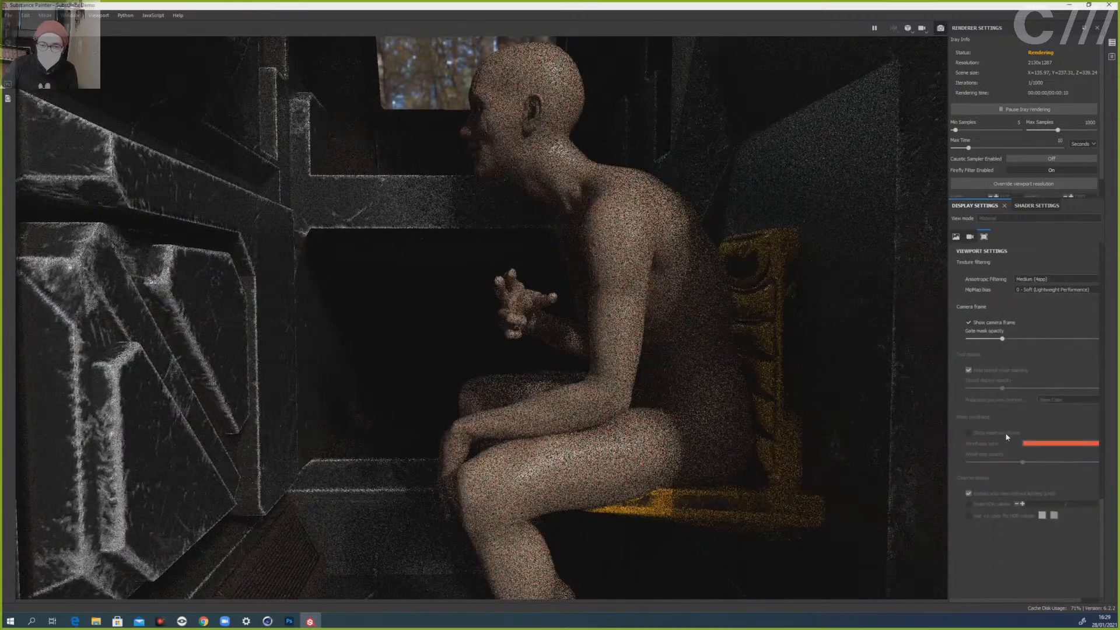
- Raise the luminance of the glare post effect and return to the viewport settings
{"action": "scroll", "coordinate": [1005, 438], "scroll_direction": "up", "scroll_amount": 5}
{"action": "scroll", "coordinate": [985, 371], "scroll_direction": "up", "scroll_amount": 2}
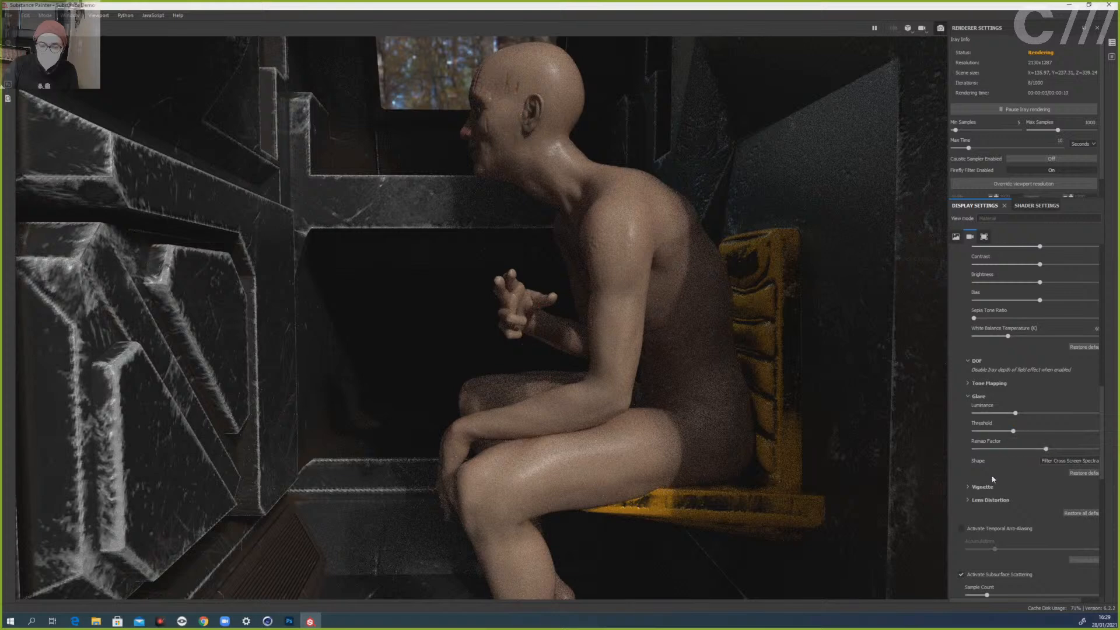
{"action": "left_click_drag", "start_coordinate": [1015, 413], "coordinate": [1059, 413]}
{"action": "scroll", "coordinate": [966, 372], "scroll_direction": "up", "scroll_amount": 5}
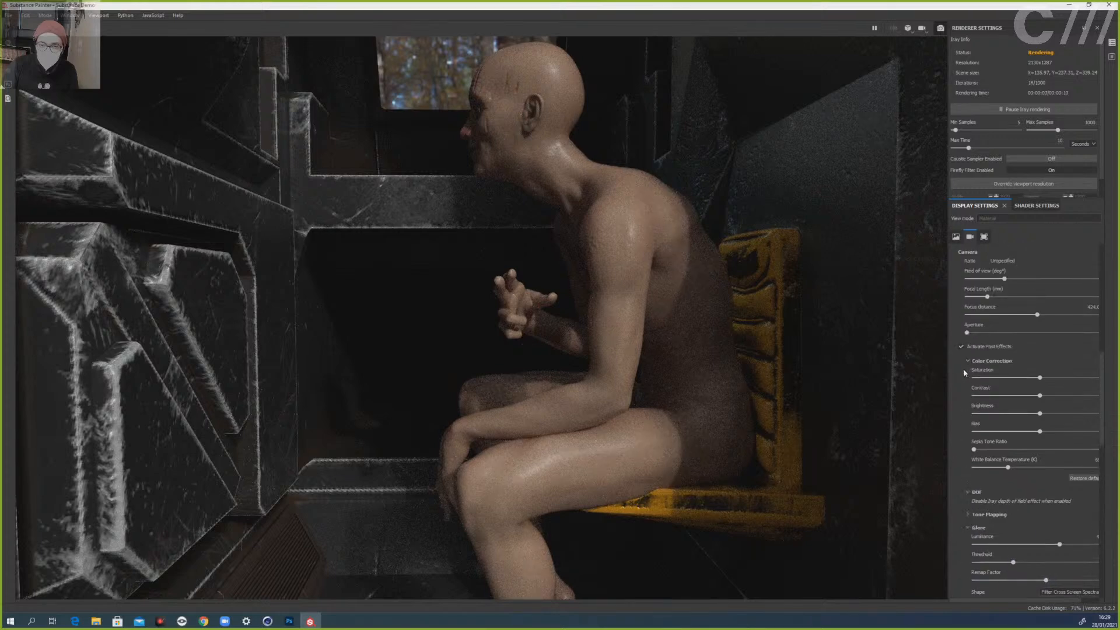
{"action": "scroll", "coordinate": [964, 372], "scroll_direction": "up", "scroll_amount": 3}
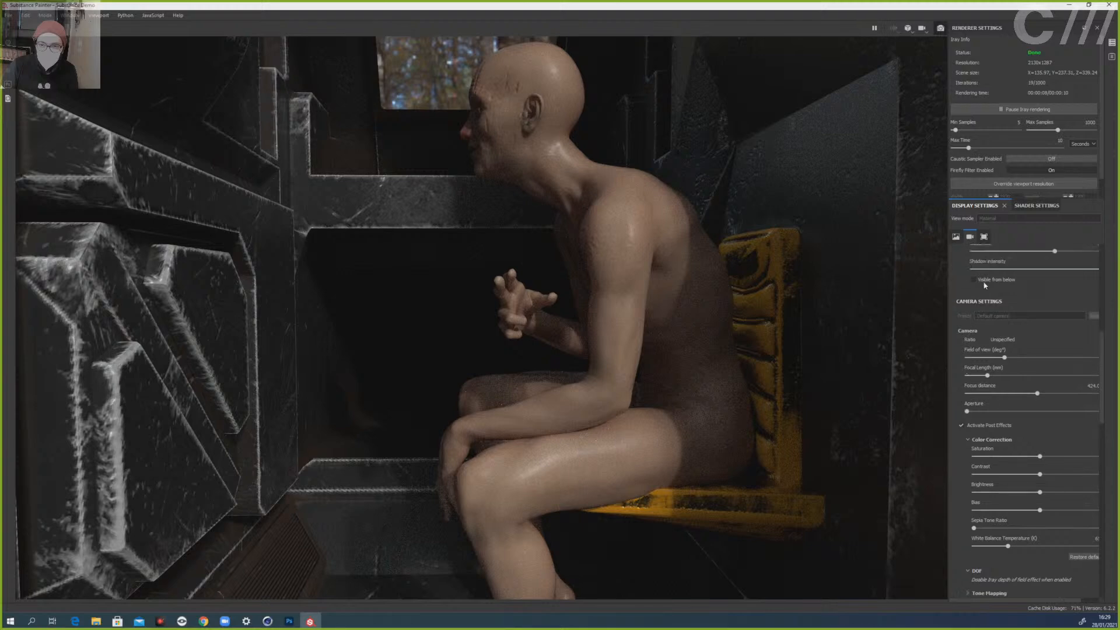
{"action": "left_click", "coordinate": [986, 237]}
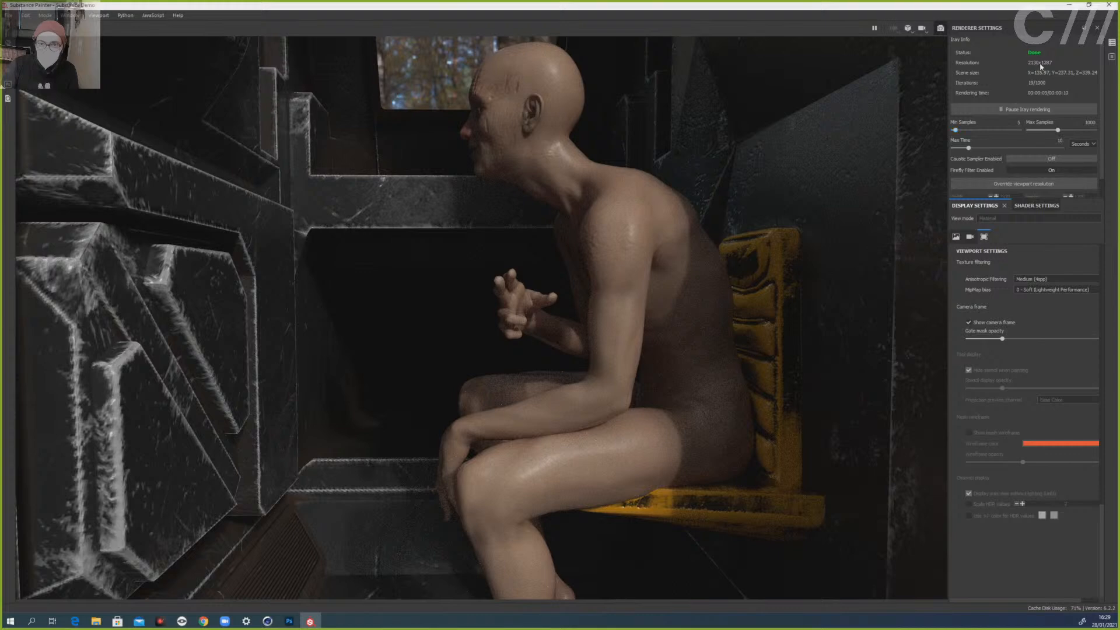
- Inspect the figure's hand up close in the Iray render and pull back to frame the whole cockpit on the forest road
{"action": "left_click", "coordinate": [1004, 108]}
{"action": "scroll", "coordinate": [645, 348], "scroll_direction": "down", "scroll_amount": 5}
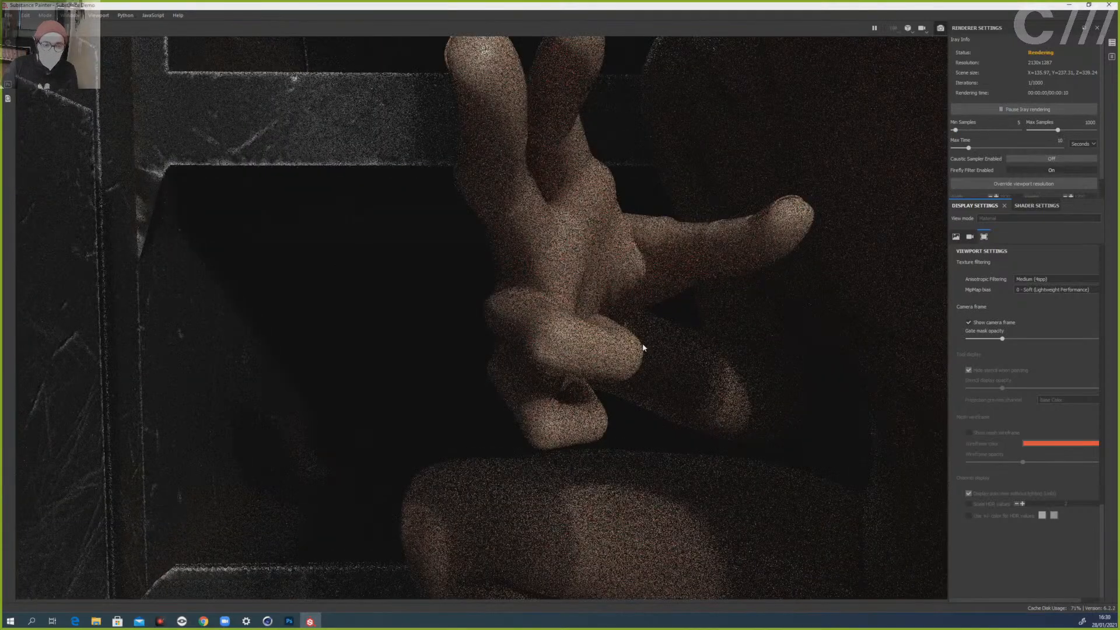
{"action": "scroll", "coordinate": [643, 348], "scroll_direction": "down", "scroll_amount": 3}
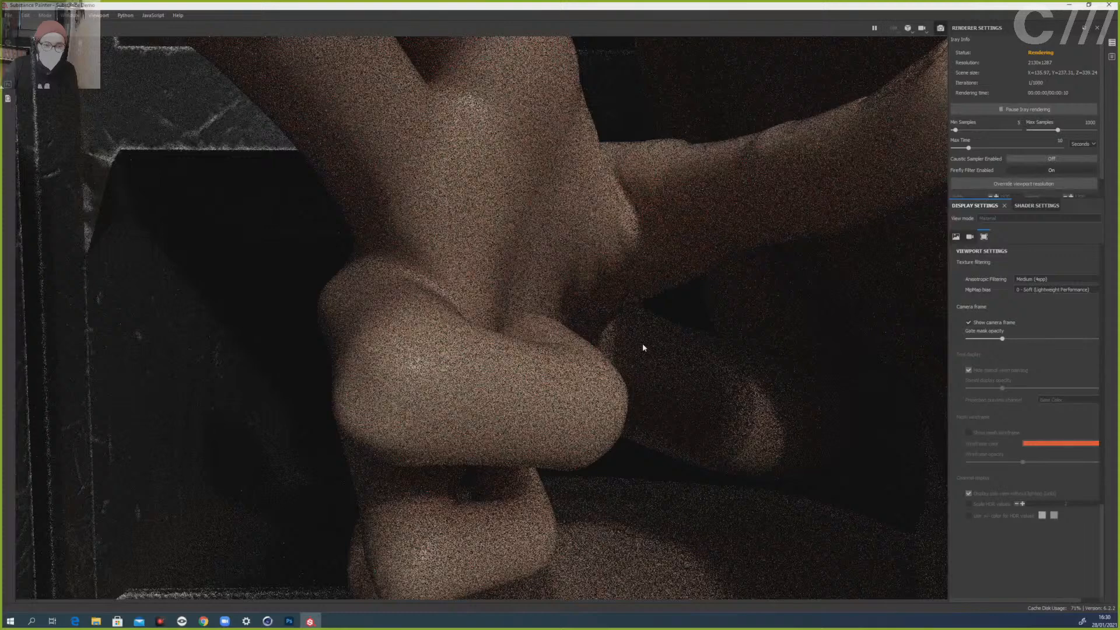
{"action": "scroll", "coordinate": [643, 347], "scroll_direction": "up", "scroll_amount": 4}
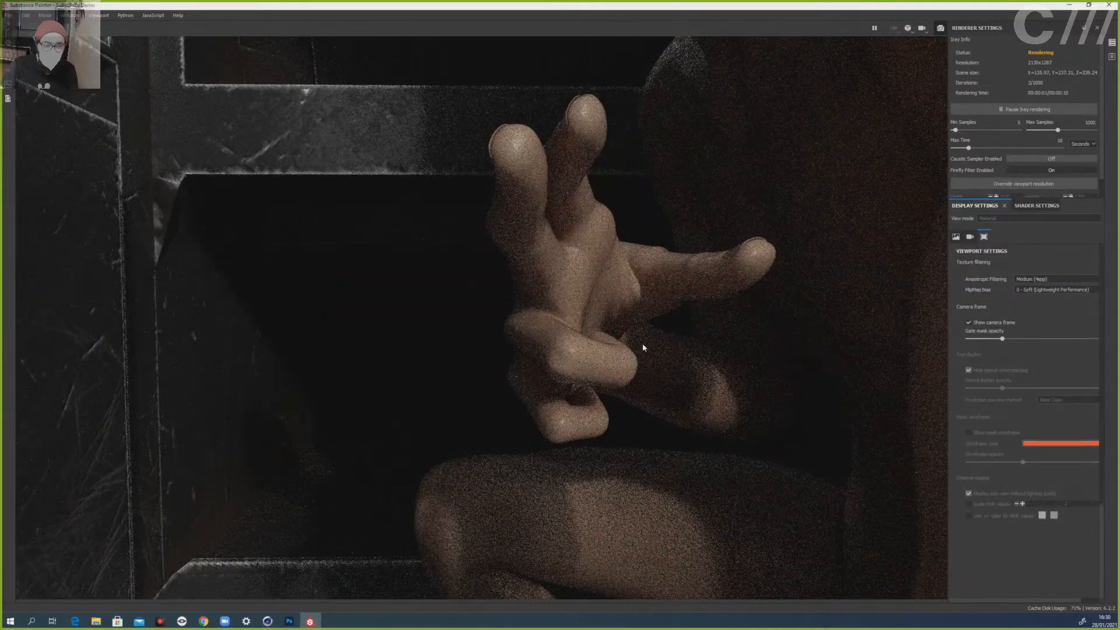
{"action": "scroll", "coordinate": [643, 348], "scroll_direction": "up", "scroll_amount": 3}
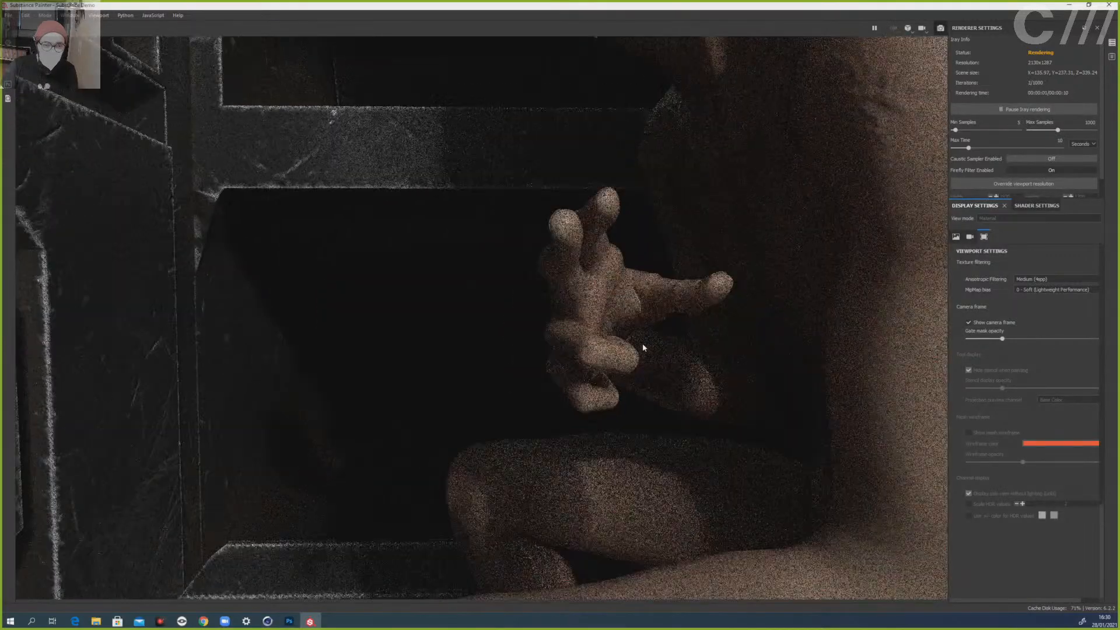
{"action": "scroll", "coordinate": [643, 348], "scroll_direction": "up", "scroll_amount": 2}
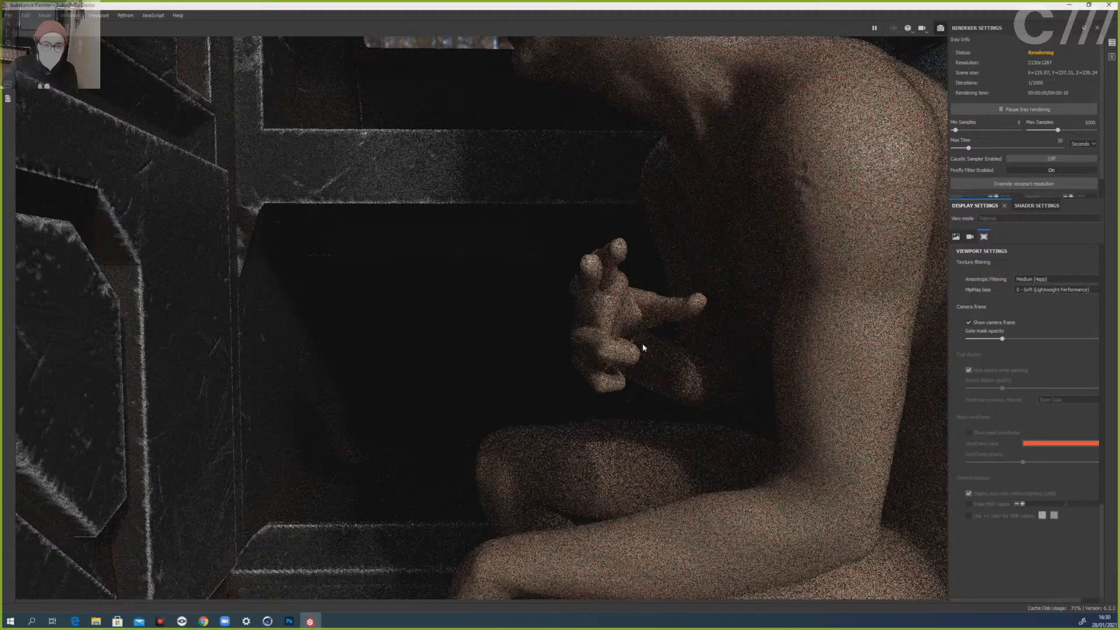
{"action": "scroll", "coordinate": [643, 347], "scroll_direction": "up", "scroll_amount": 3}
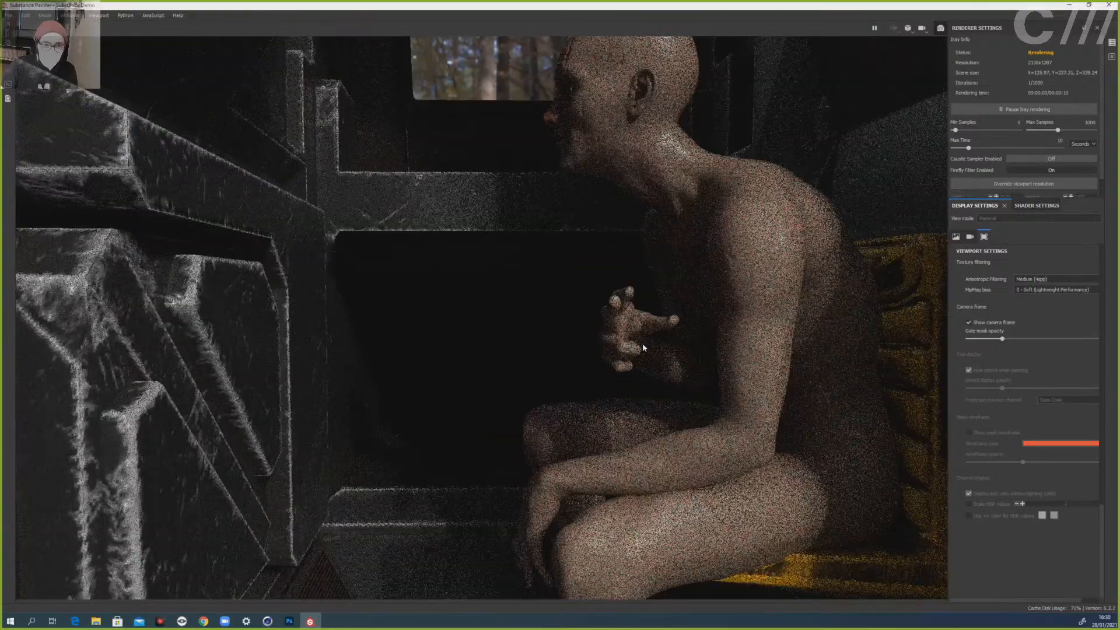
{"action": "scroll", "coordinate": [644, 346], "scroll_direction": "up", "scroll_amount": 5}
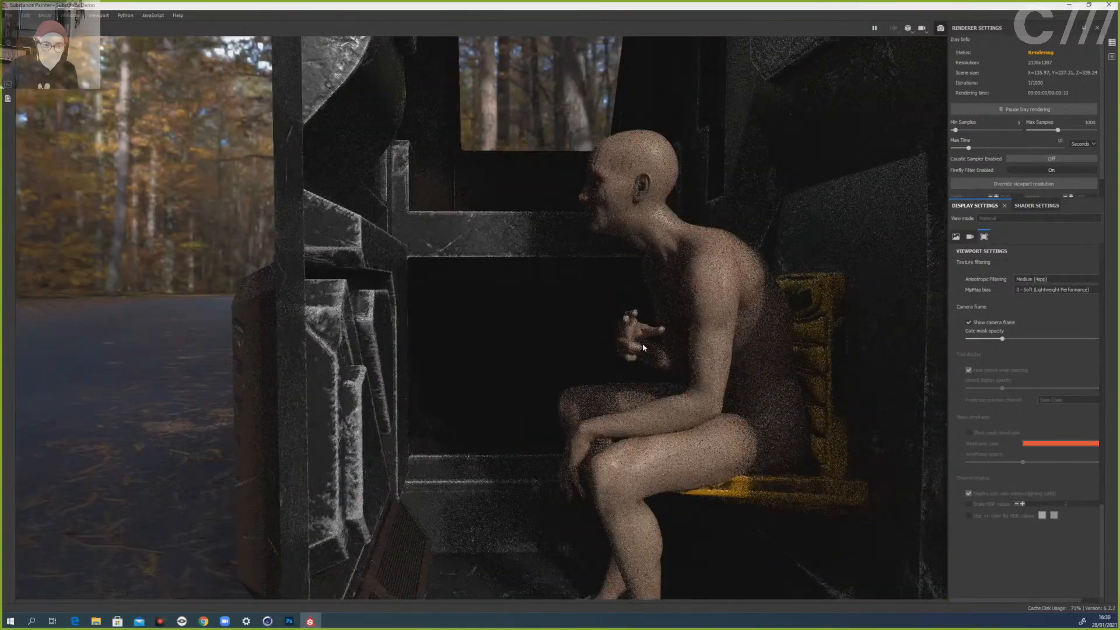
{"action": "scroll", "coordinate": [642, 343], "scroll_direction": "up", "scroll_amount": 3}
{"action": "scroll", "coordinate": [642, 343], "scroll_direction": "up", "scroll_amount": 3}
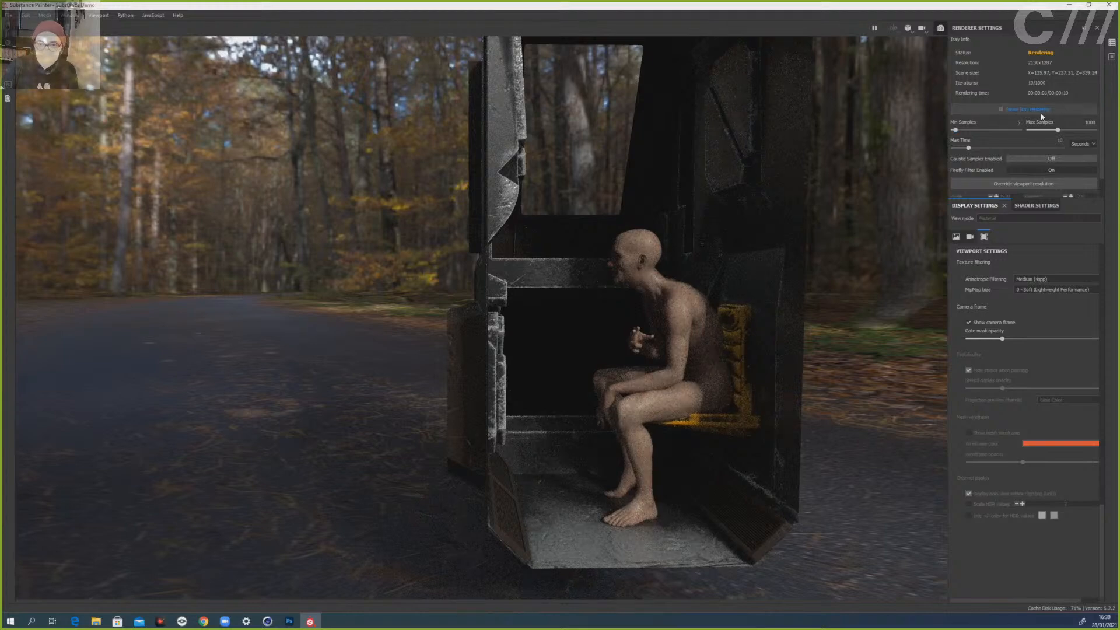
- Pause and resume the Iray rendering, and set its maximum render time to 100 seconds
{"action": "left_click", "coordinate": [1027, 109]}
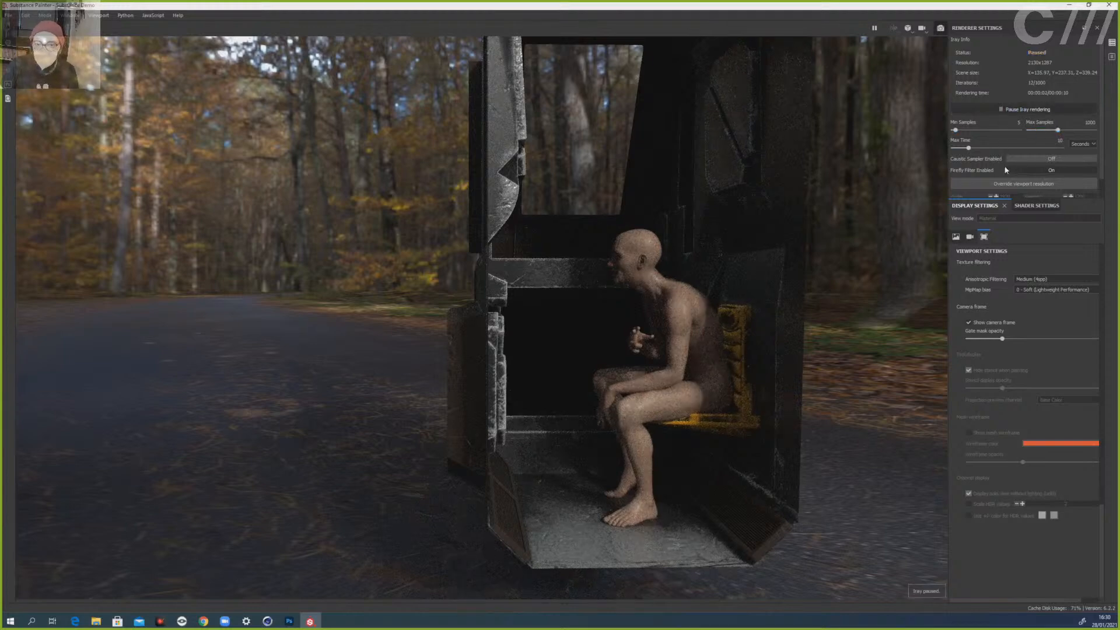
{"action": "scroll", "coordinate": [991, 178], "scroll_direction": "down", "scroll_amount": 1}
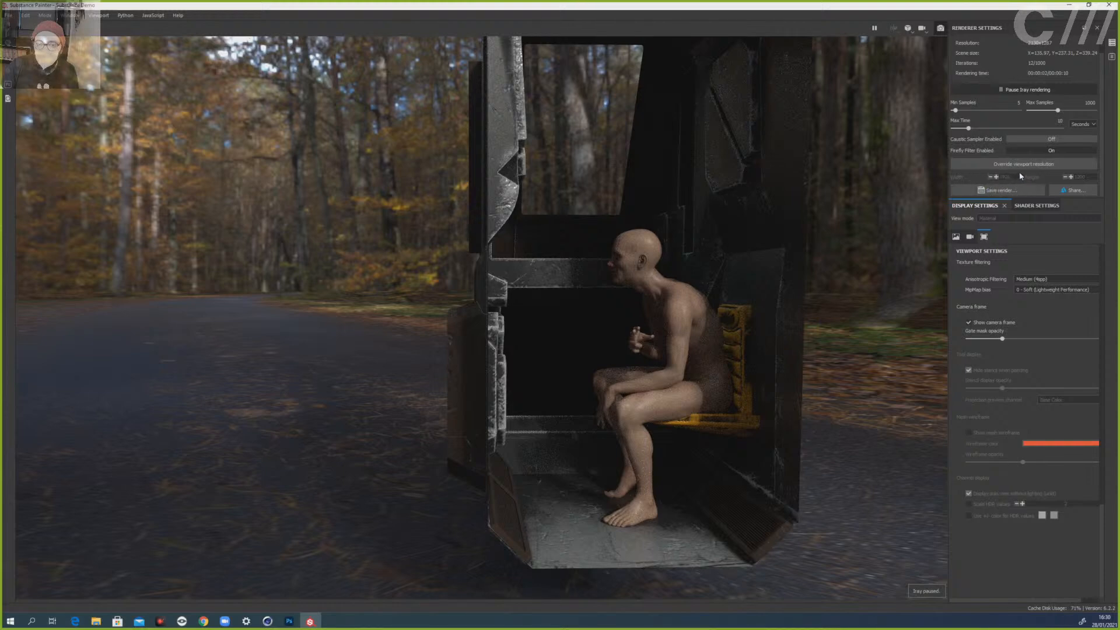
{"action": "scroll", "coordinate": [1010, 103], "scroll_direction": "up", "scroll_amount": 1}
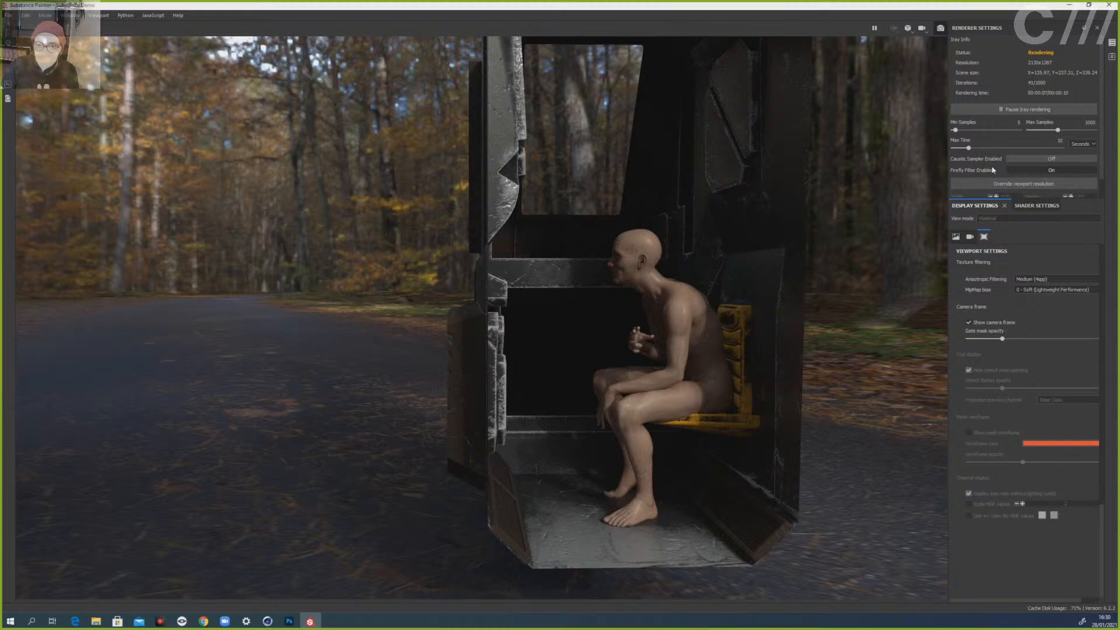
{"action": "left_click", "coordinate": [1057, 140]}
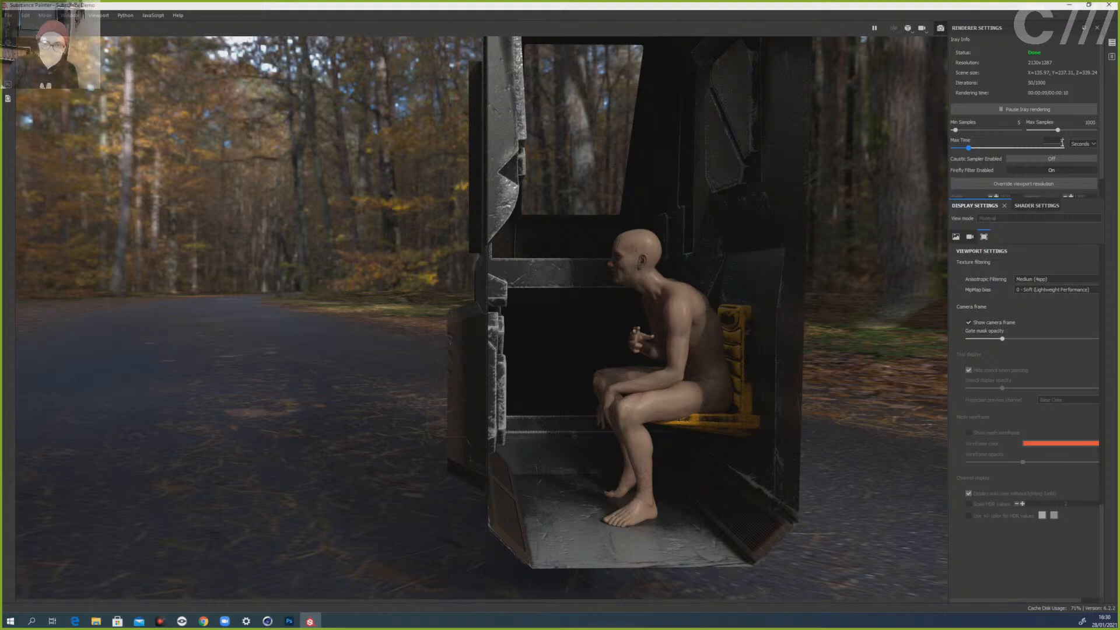
{"action": "type", "text": "100"}
{"action": "key", "text": "Return"}
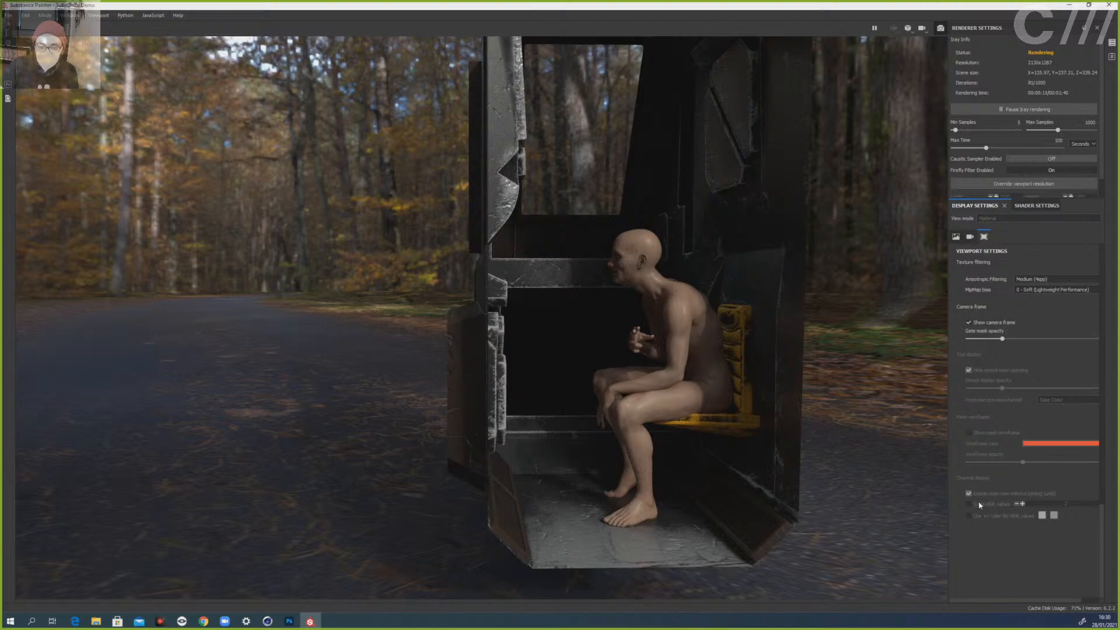
- Try a wider camera field of view, and narrow it to bring the cockpit and seated figure closer
{"action": "left_click", "coordinate": [970, 237]}
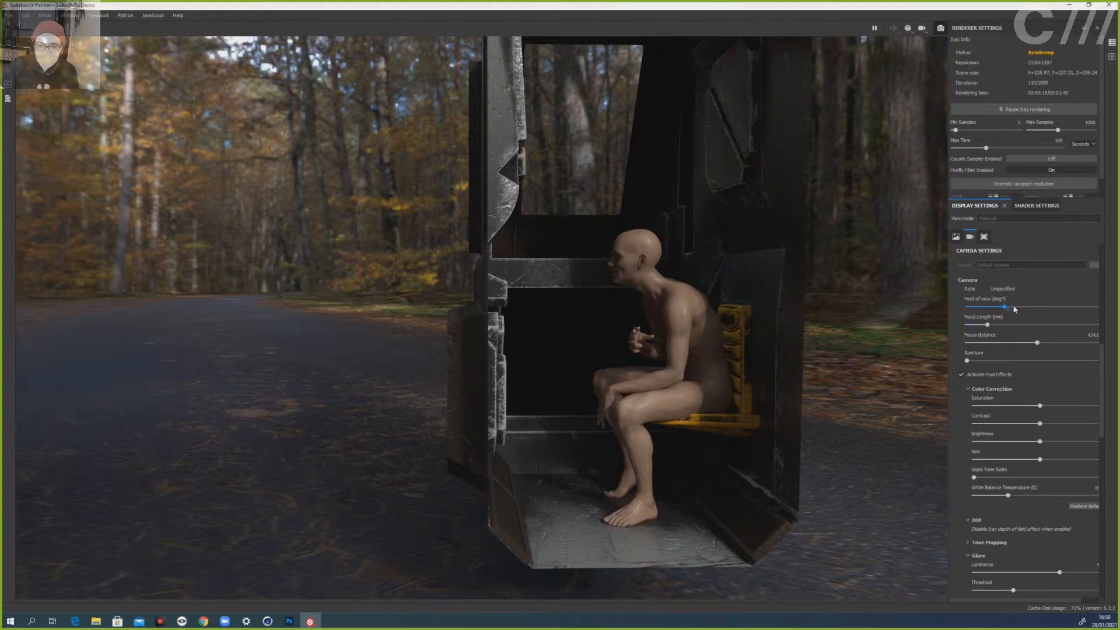
{"action": "left_click", "coordinate": [1015, 308]}
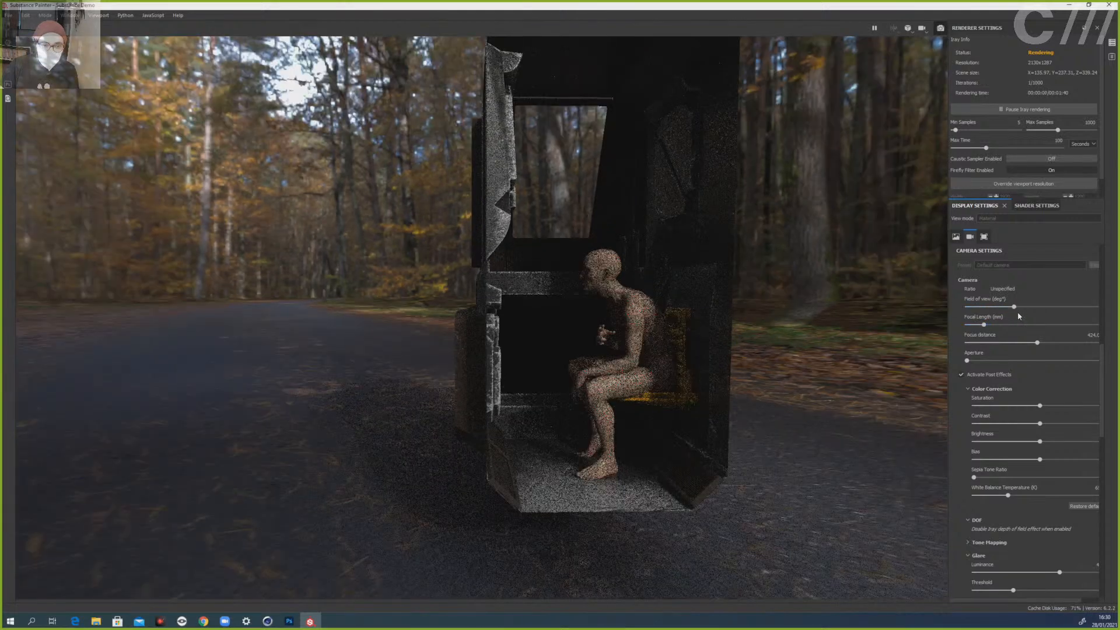
{"action": "left_click", "coordinate": [996, 307]}
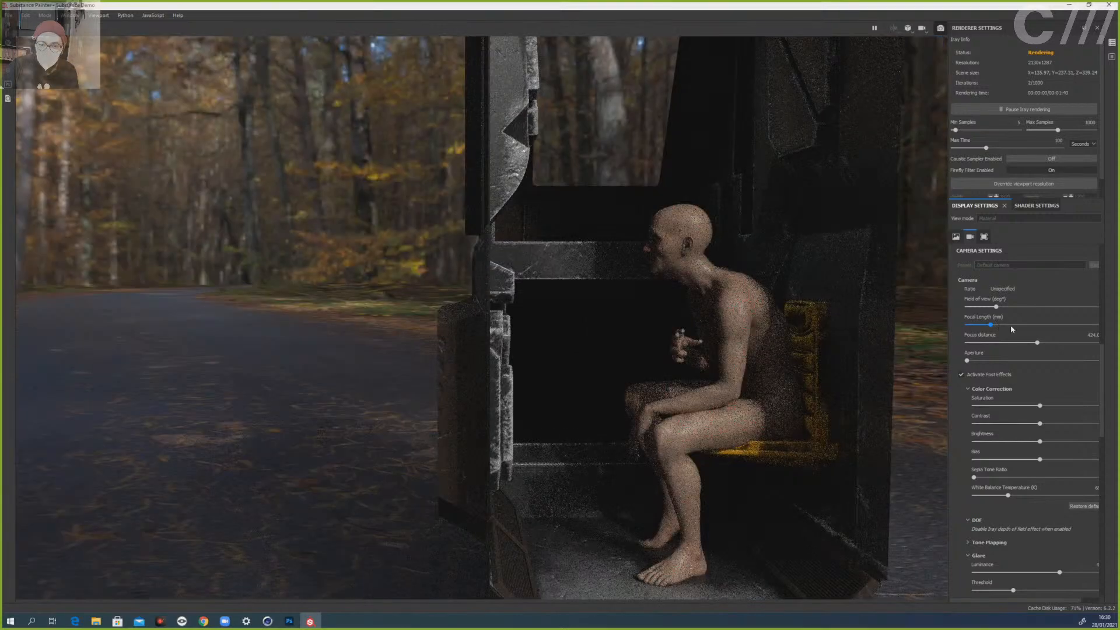
- Open the camera aperture for a strong depth-of-field blur and reduce it to a more moderate amount
{"action": "left_click", "coordinate": [994, 361]}
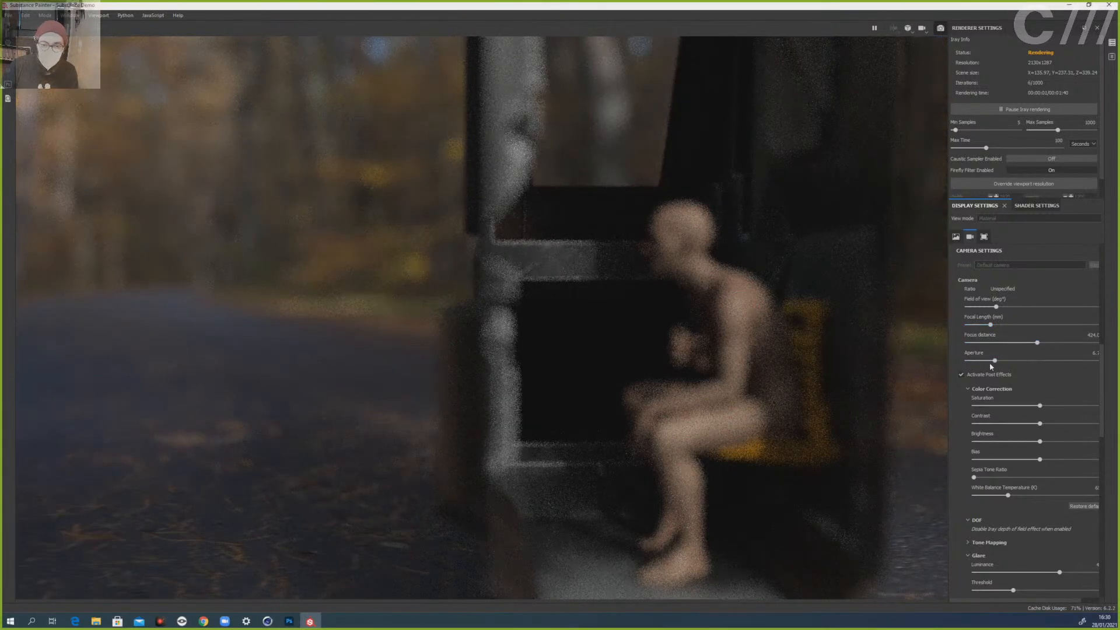
{"action": "left_click", "coordinate": [986, 361]}
{"action": "scroll", "coordinate": [964, 423], "scroll_direction": "down", "scroll_amount": 2}
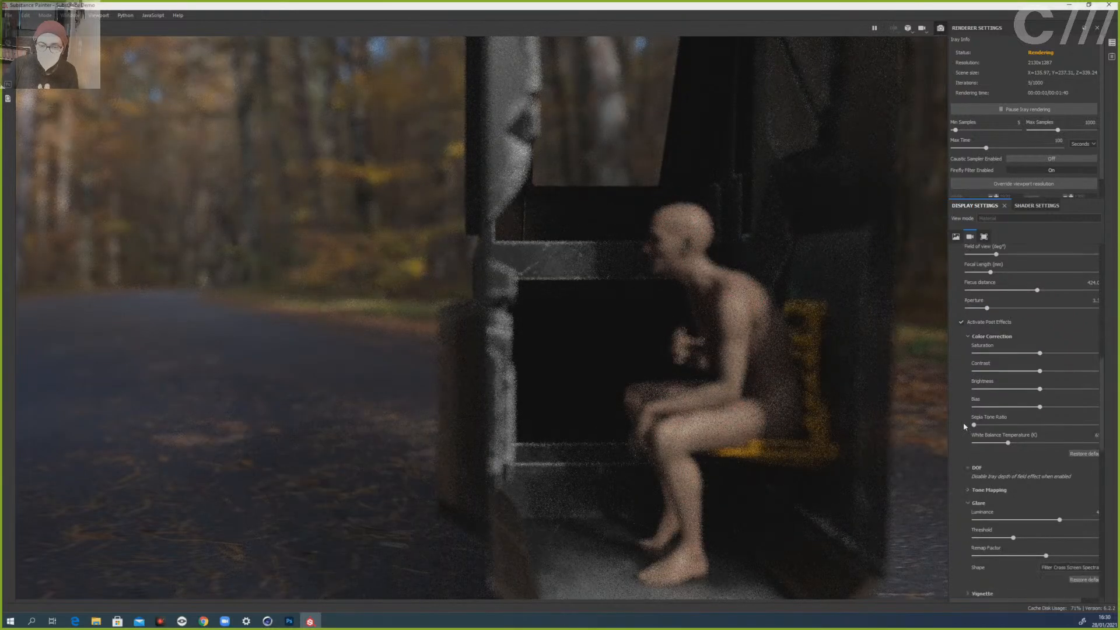
{"action": "scroll", "coordinate": [963, 423], "scroll_direction": "down", "scroll_amount": 2}
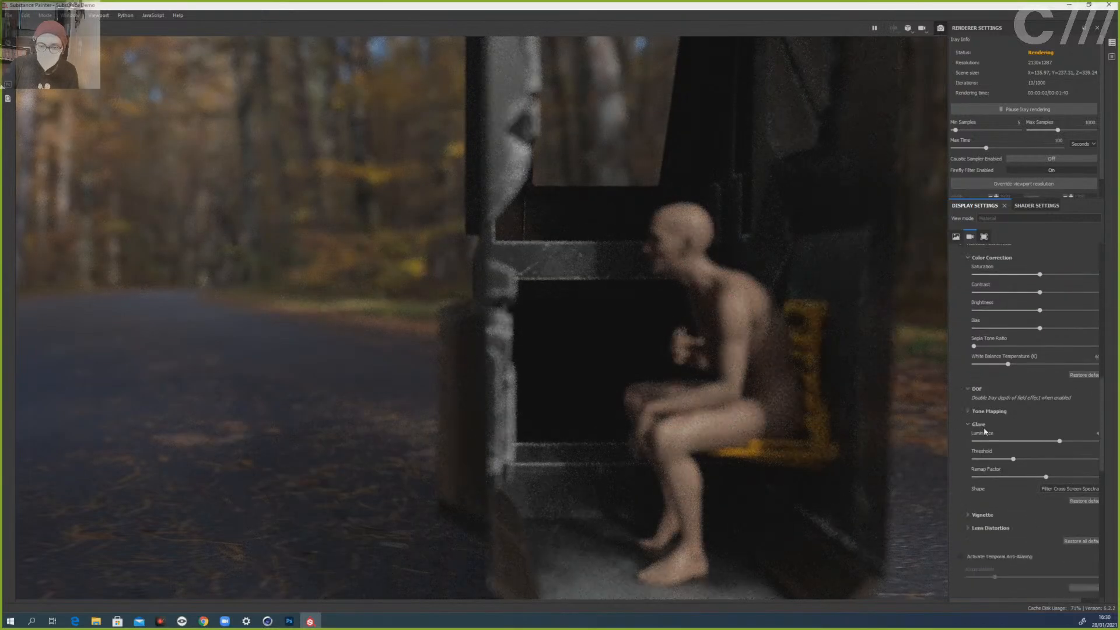
- Expand the tone-mapping options and shorten the camera's focus distance to about 250 to bring the seated figure into focus
{"action": "left_click", "coordinate": [969, 389]}
{"action": "left_click", "coordinate": [969, 389]}
{"action": "left_click", "coordinate": [969, 411]}
{"action": "scroll", "coordinate": [964, 345], "scroll_direction": "up", "scroll_amount": 4}
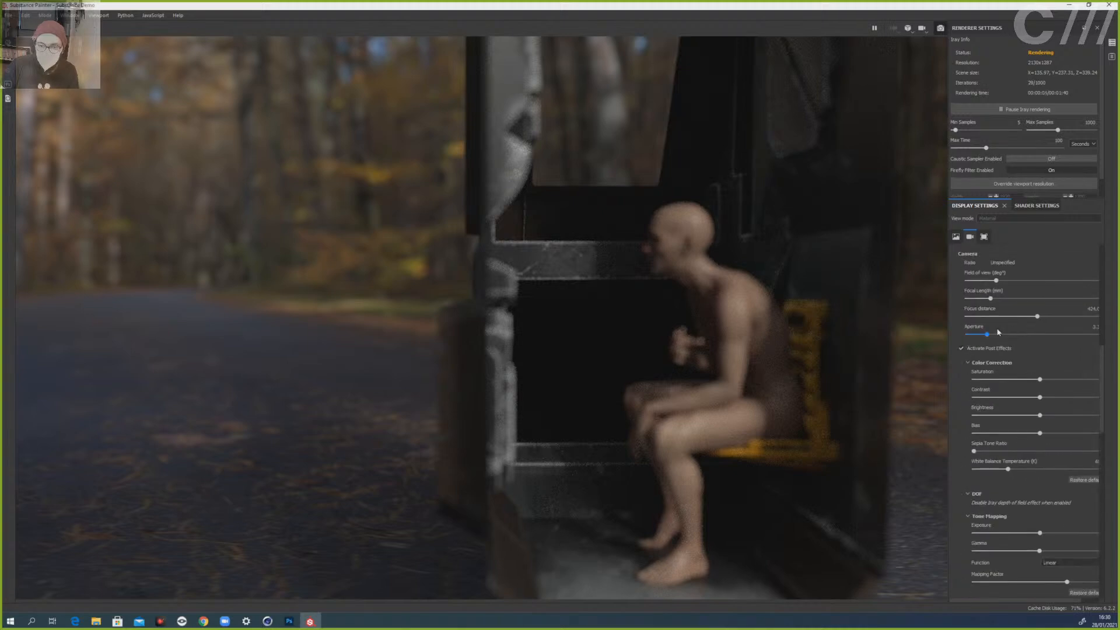
{"action": "left_click_drag", "start_coordinate": [1018, 317], "coordinate": [1014, 317]}
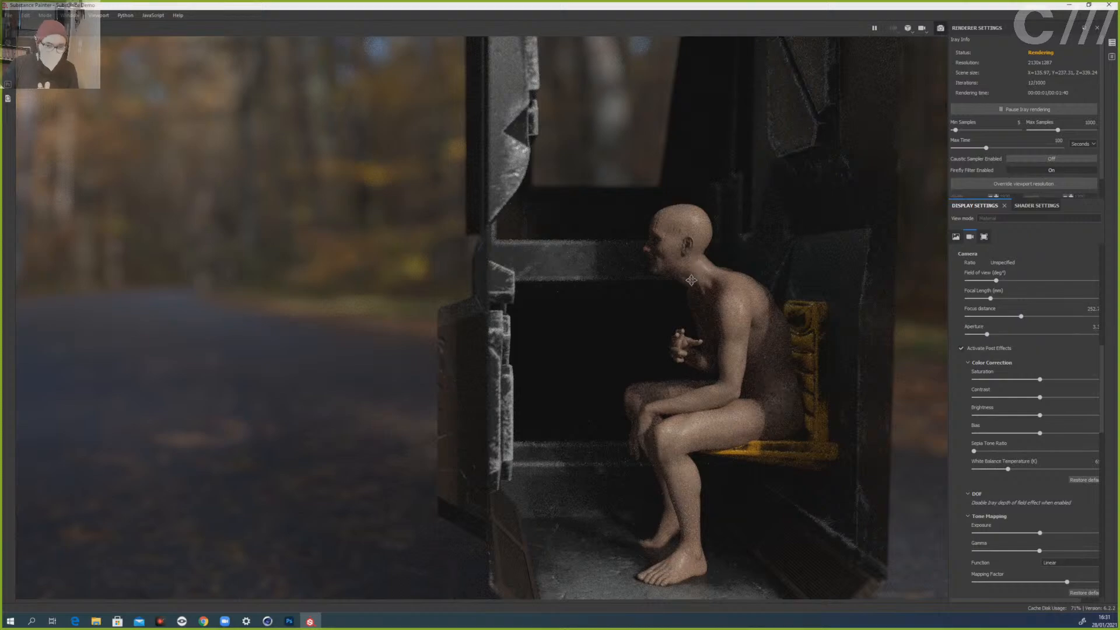
- Reframe the seated figure in the cockpit from a new angle and try longer camera focus distances
{"action": "middle_click_drag", "start_coordinate": [691, 280], "coordinate": [624, 281], "text": "alt"}
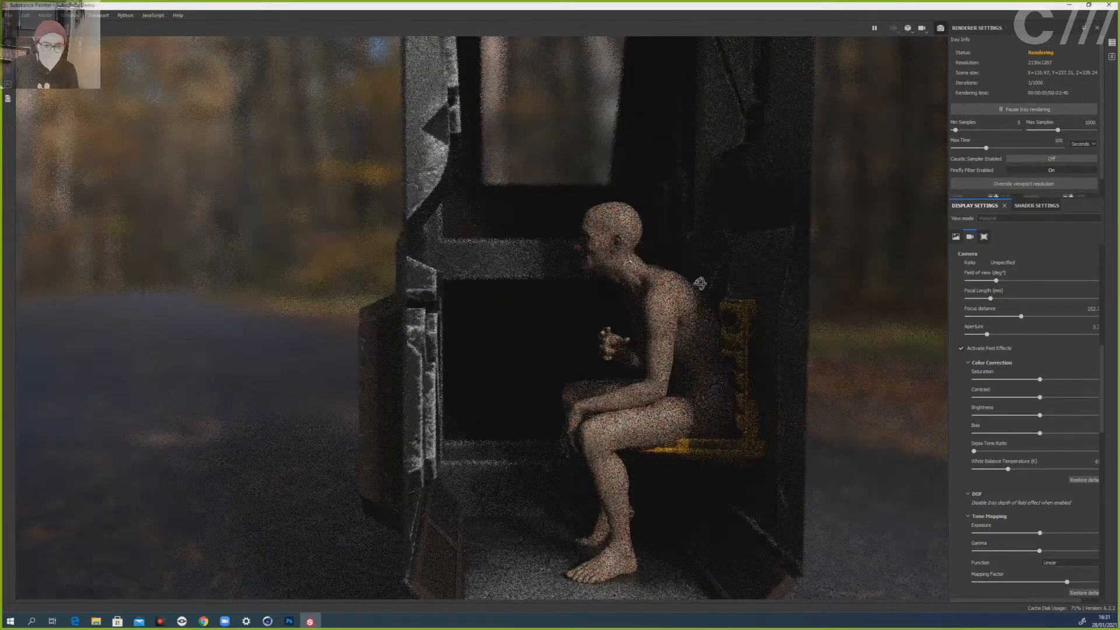
{"action": "left_click_drag", "start_coordinate": [699, 284], "coordinate": [742, 287], "text": "alt"}
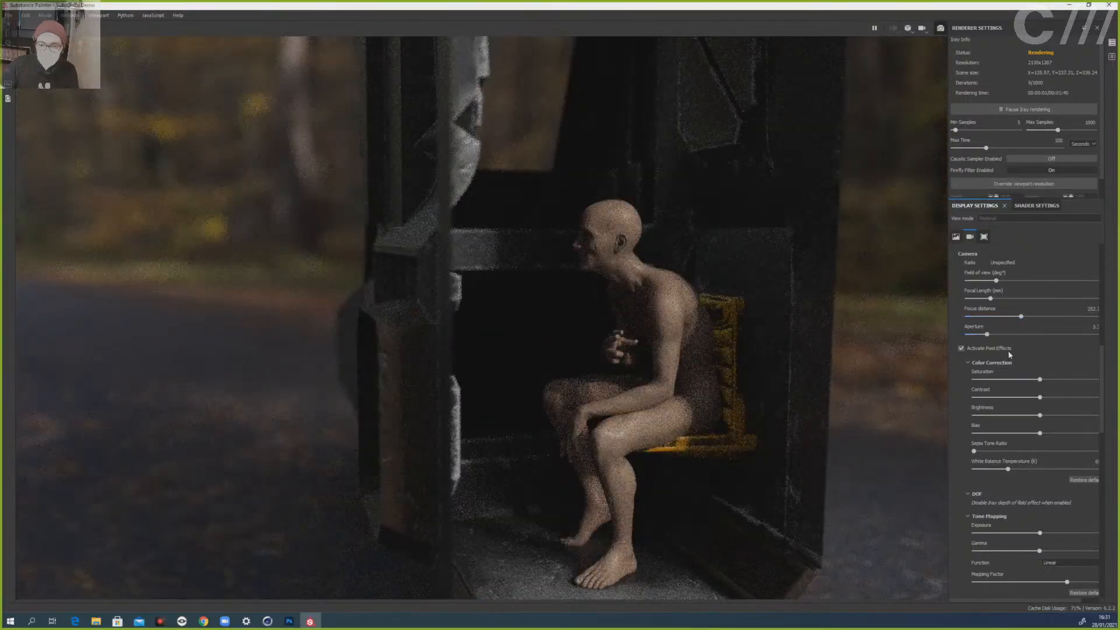
{"action": "left_click", "coordinate": [1029, 319]}
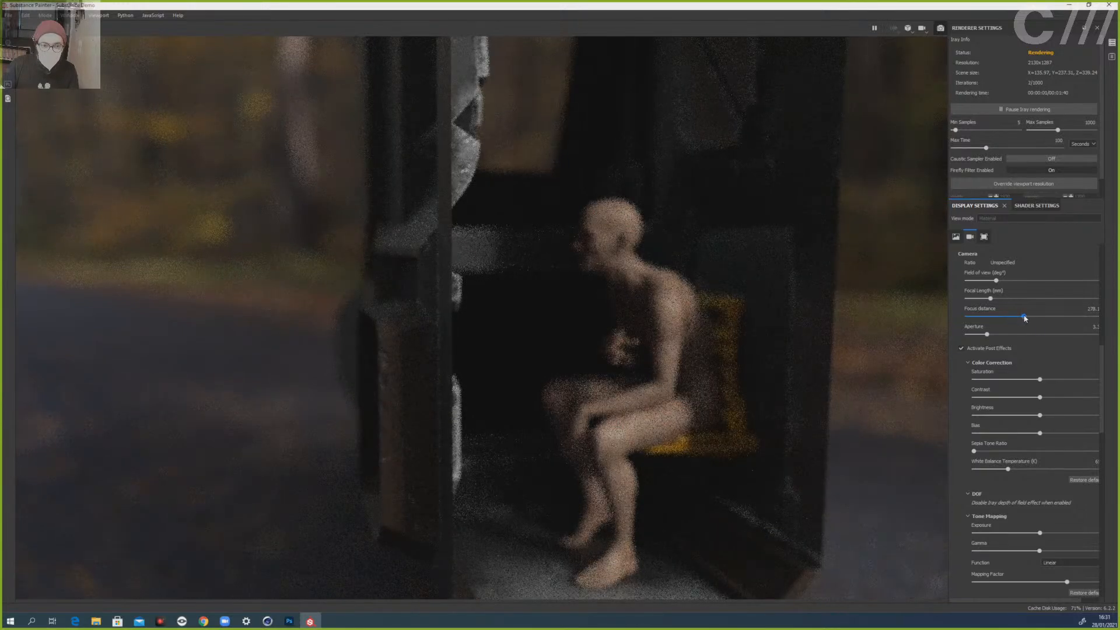
{"action": "left_click", "coordinate": [1024, 318]}
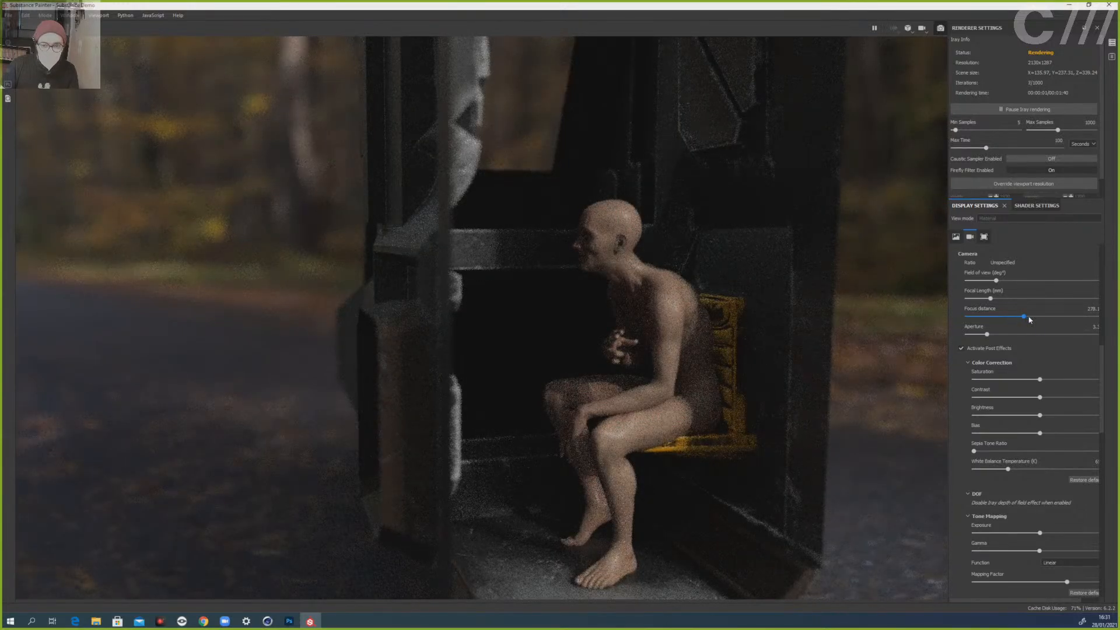
{"action": "left_click", "coordinate": [1030, 316]}
{"action": "left_click", "coordinate": [1035, 317]}
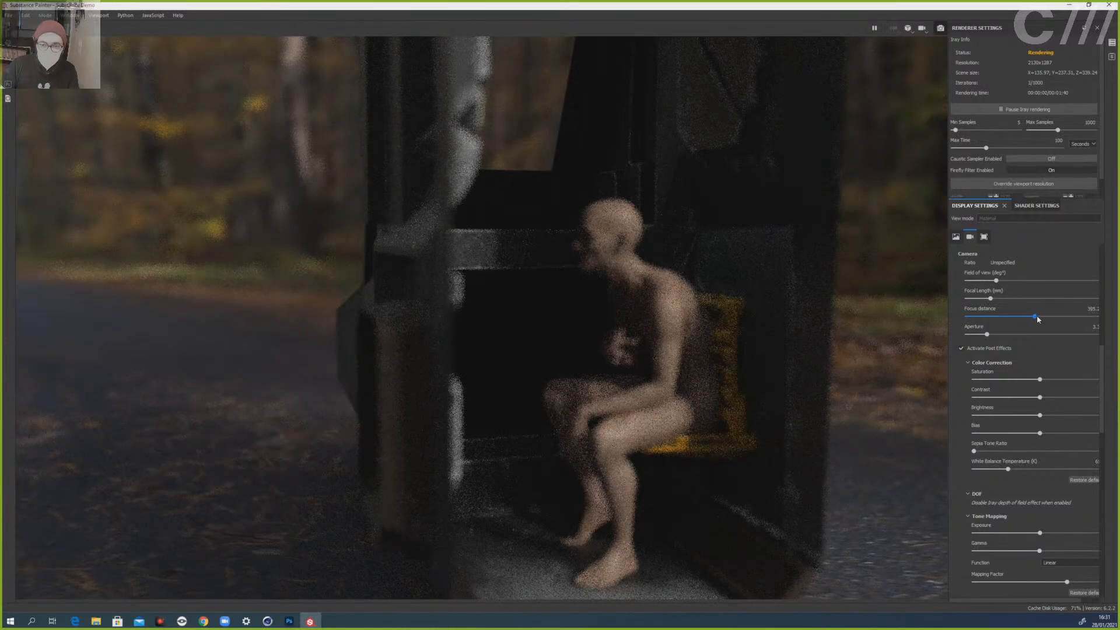
- Shorten the camera focus distance to about 225 and close the aperture to 0, removing the background blur
{"action": "left_click", "coordinate": [1028, 317]}
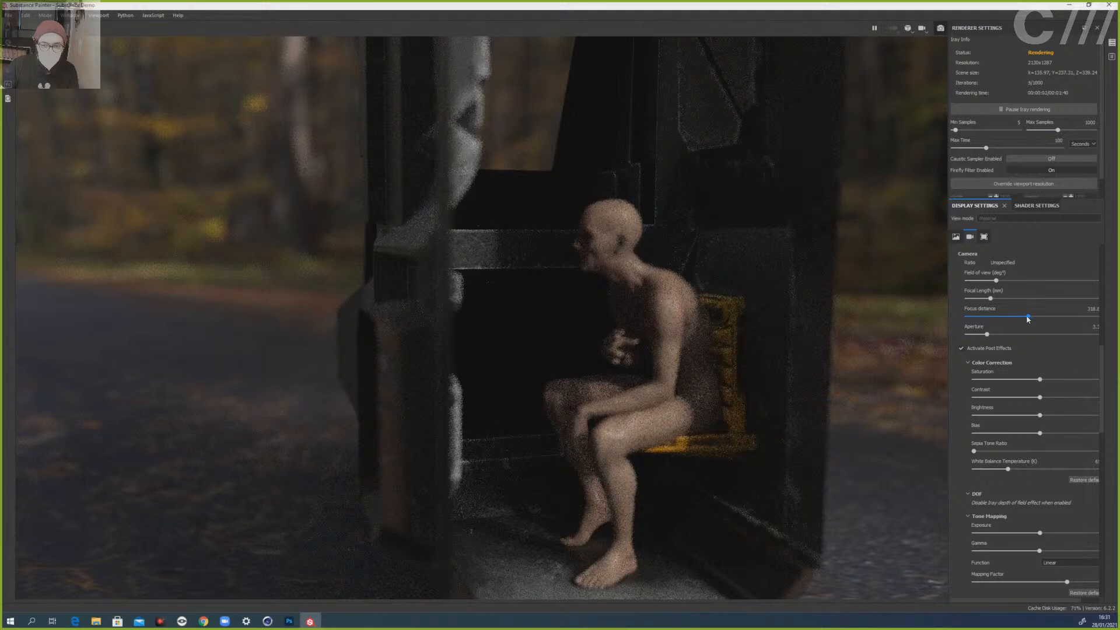
{"action": "left_click", "coordinate": [1022, 317]}
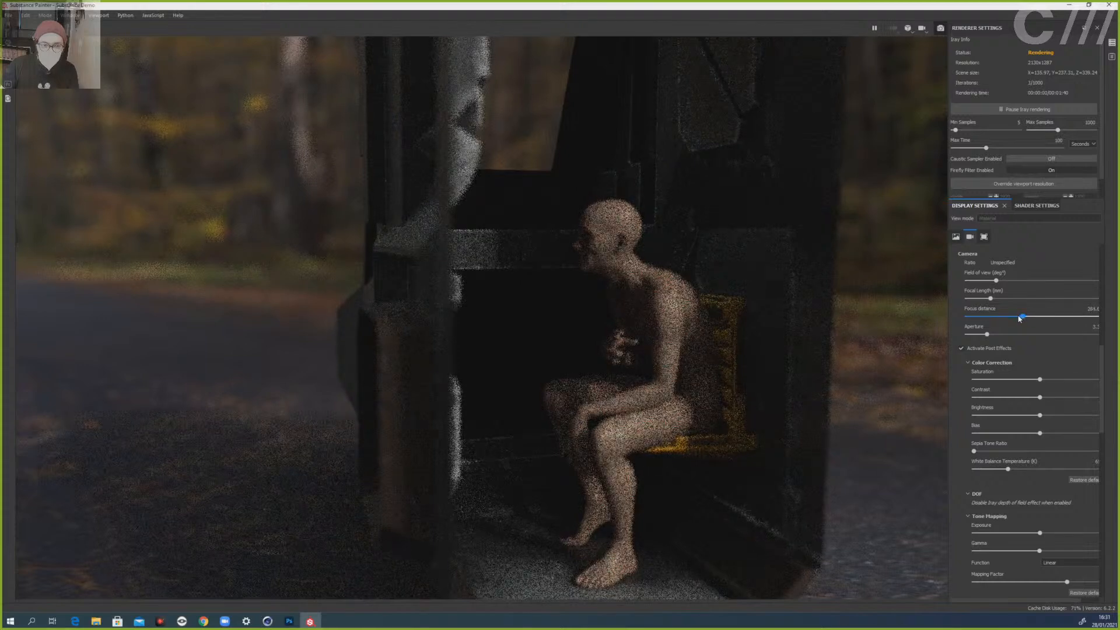
{"action": "left_click", "coordinate": [1019, 317]}
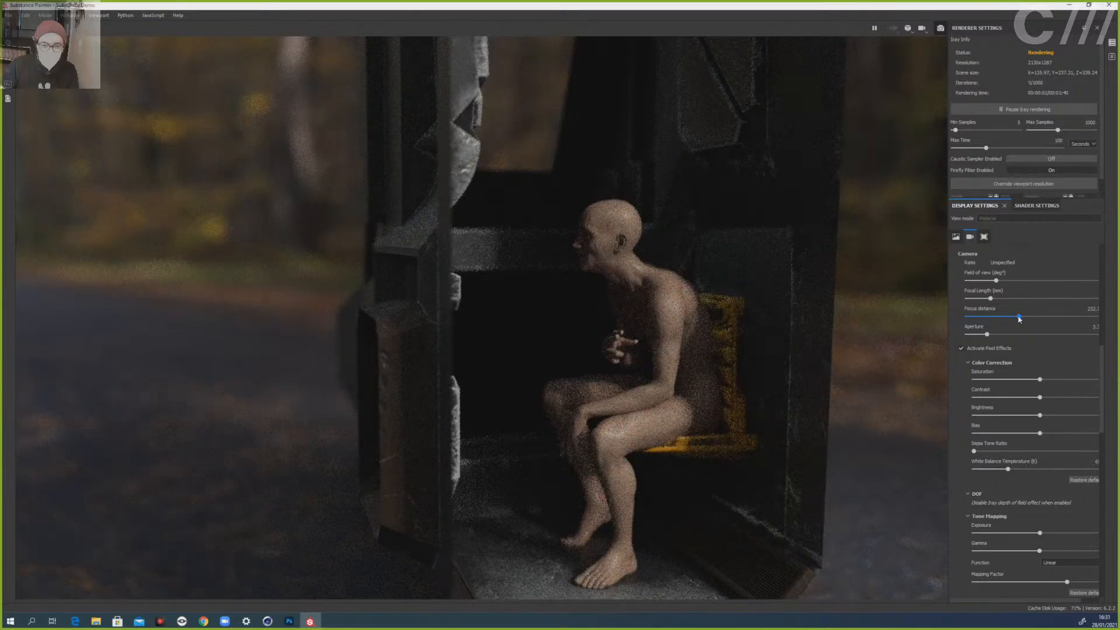
{"action": "left_click_drag", "start_coordinate": [1019, 319], "coordinate": [1013, 319]}
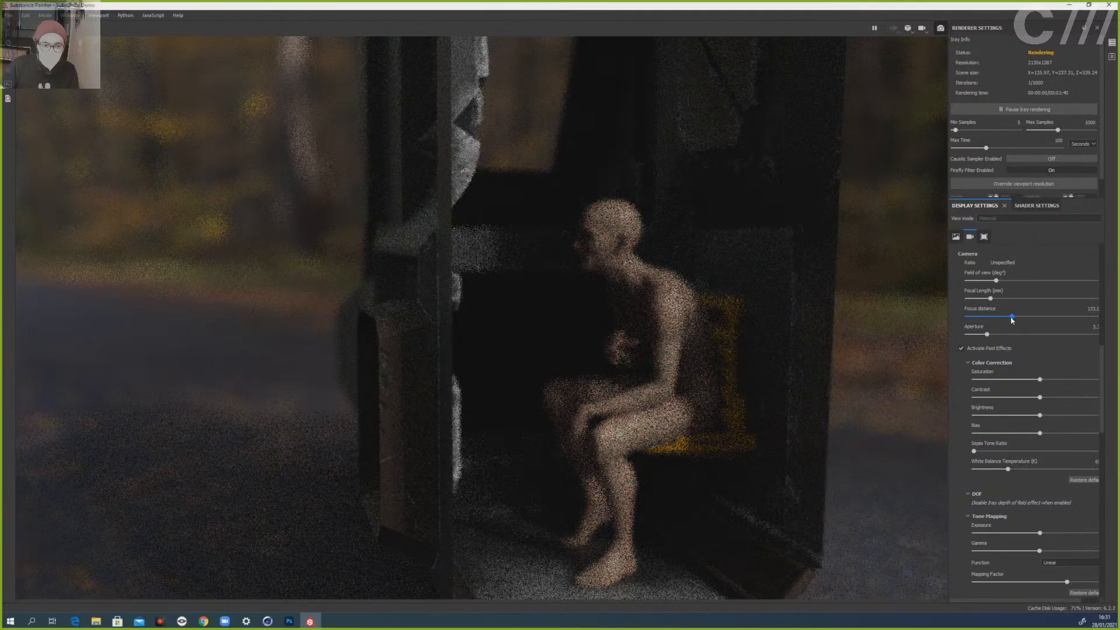
{"action": "left_click", "coordinate": [1016, 317]}
{"action": "left_click", "coordinate": [984, 333]}
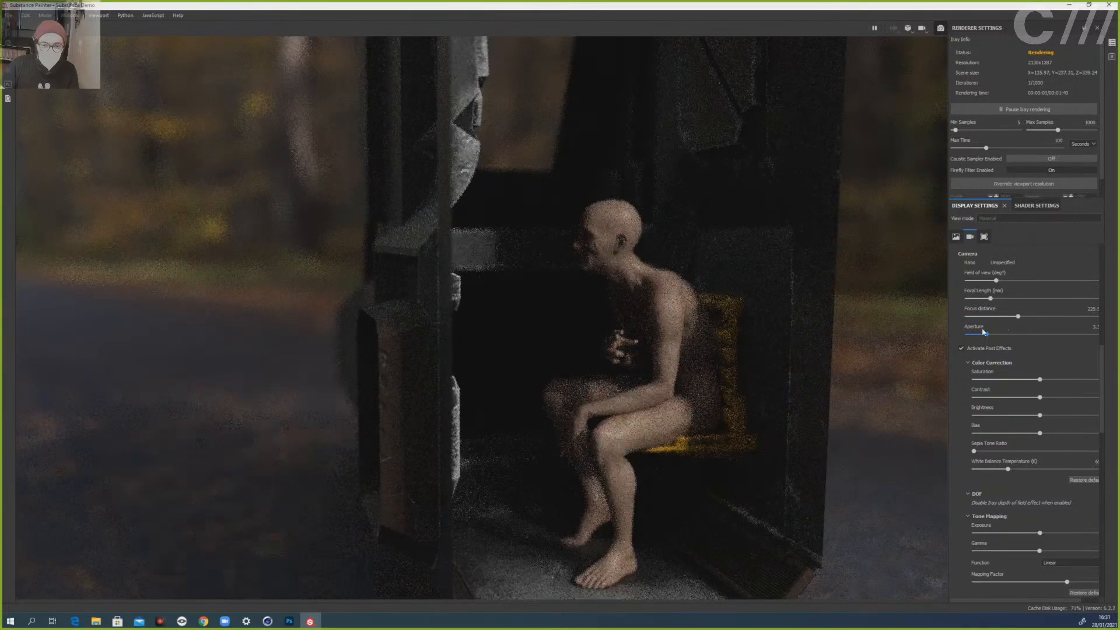
{"action": "left_click_drag", "start_coordinate": [978, 336], "coordinate": [965, 336]}
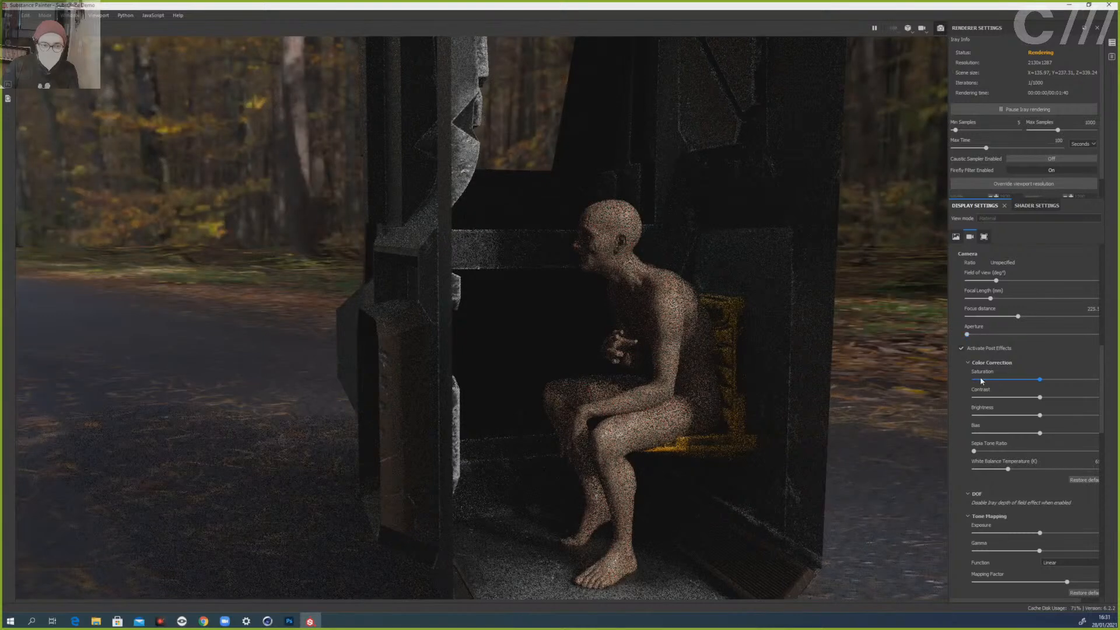
- Widen the display settings, enable Lens Distortion and Glare, and raise the glare luminance to about 6.9
{"action": "scroll", "coordinate": [969, 392], "scroll_direction": "down", "scroll_amount": 3}
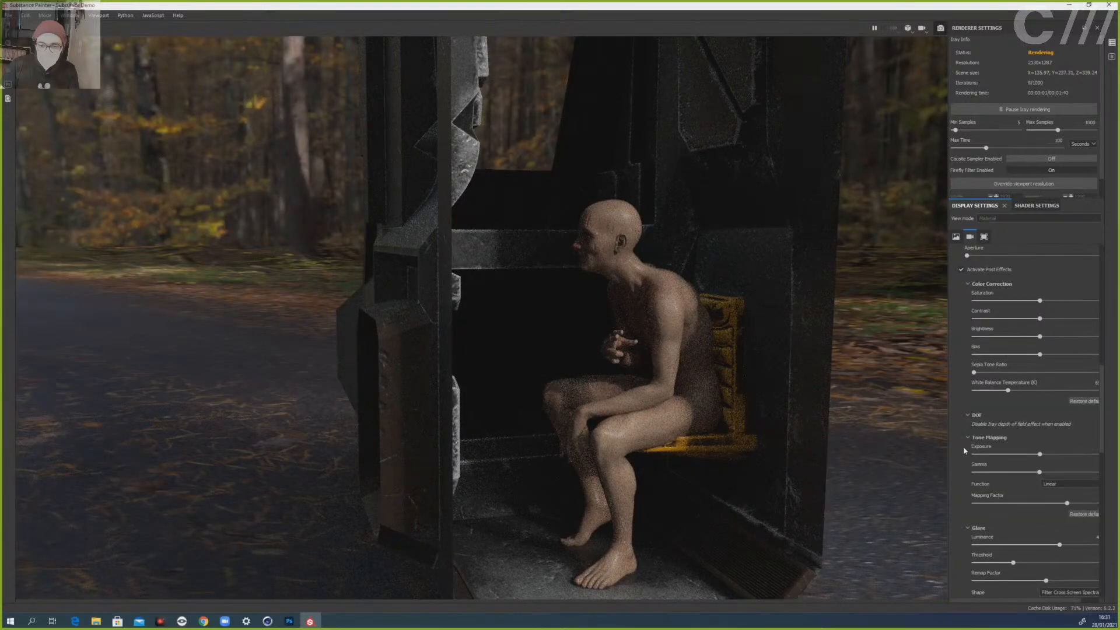
{"action": "scroll", "coordinate": [964, 446], "scroll_direction": "down", "scroll_amount": 4}
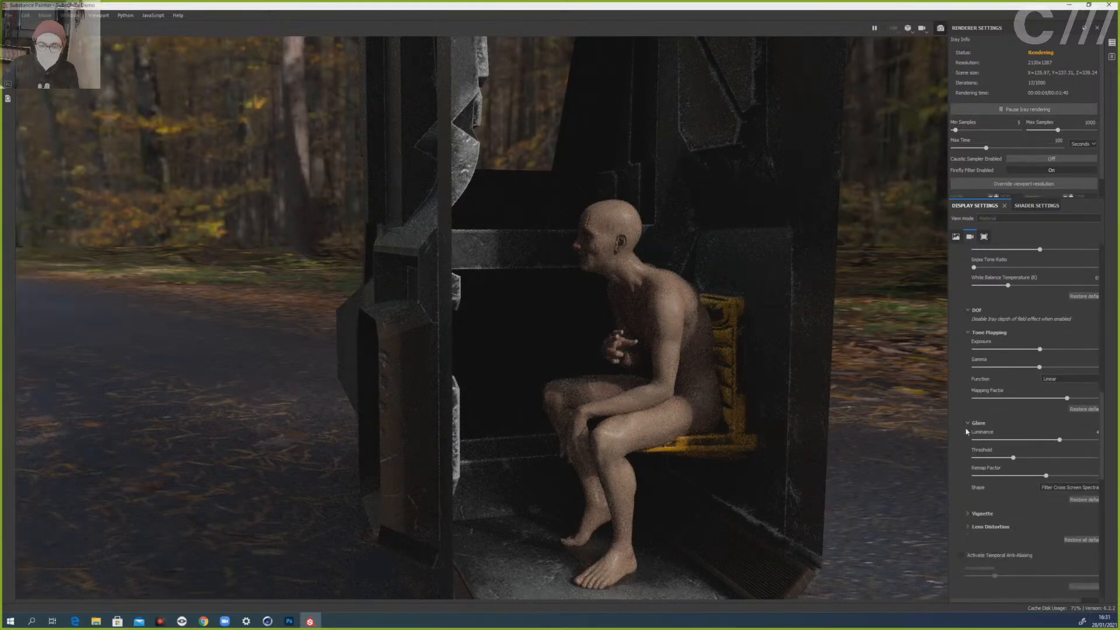
{"action": "left_click_drag", "start_coordinate": [947, 424], "coordinate": [896, 424]}
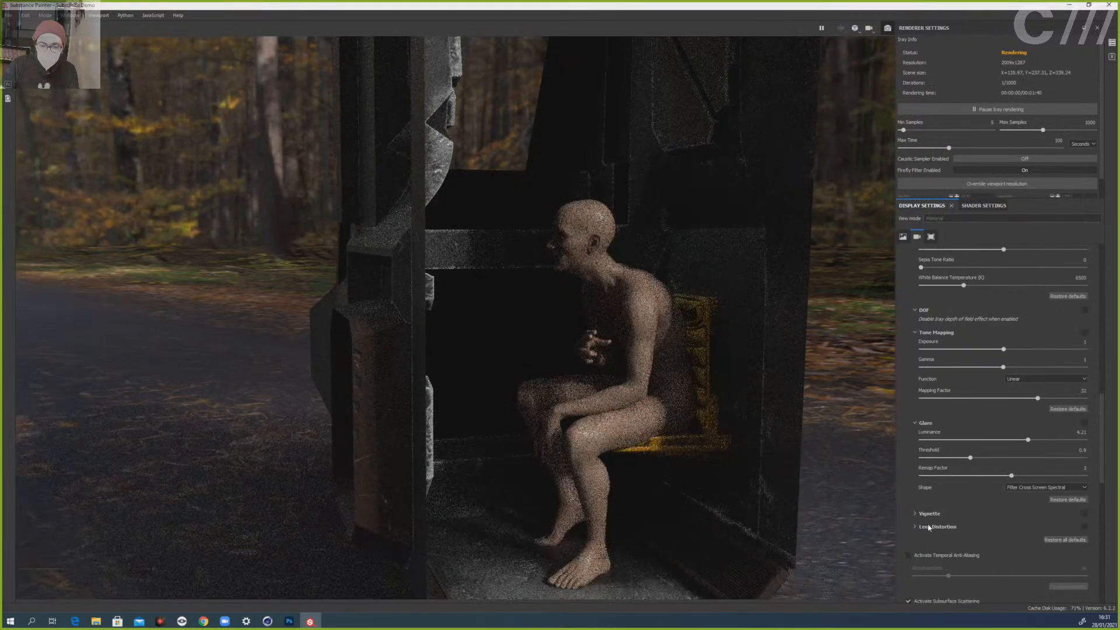
{"action": "left_click", "coordinate": [933, 526]}
{"action": "scroll", "coordinate": [939, 525], "scroll_direction": "down", "scroll_amount": 3}
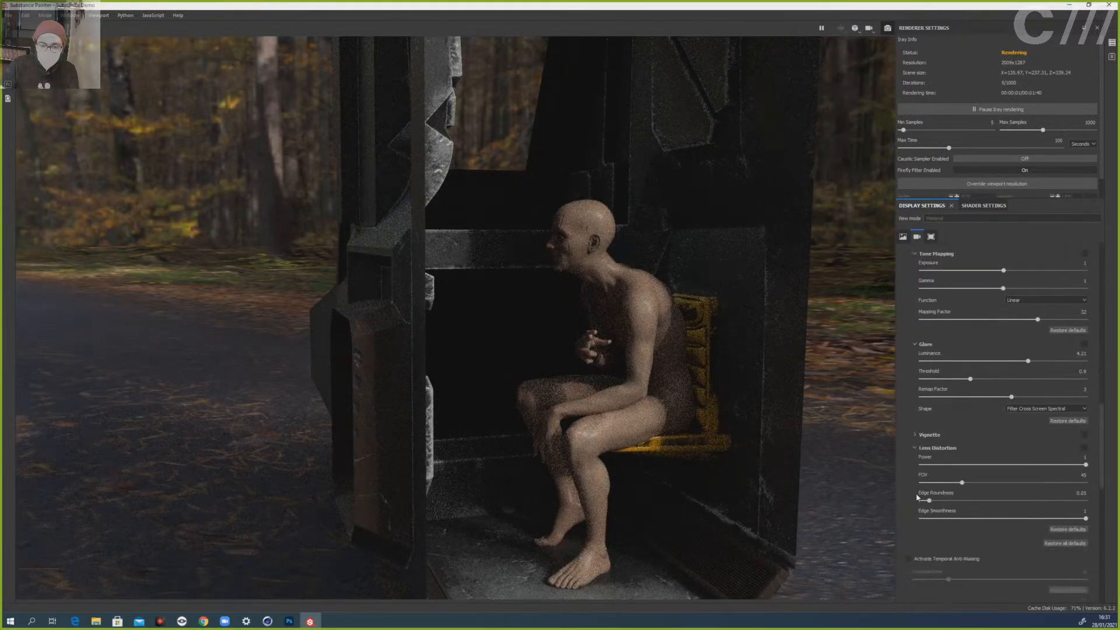
{"action": "left_click", "coordinate": [1084, 447]}
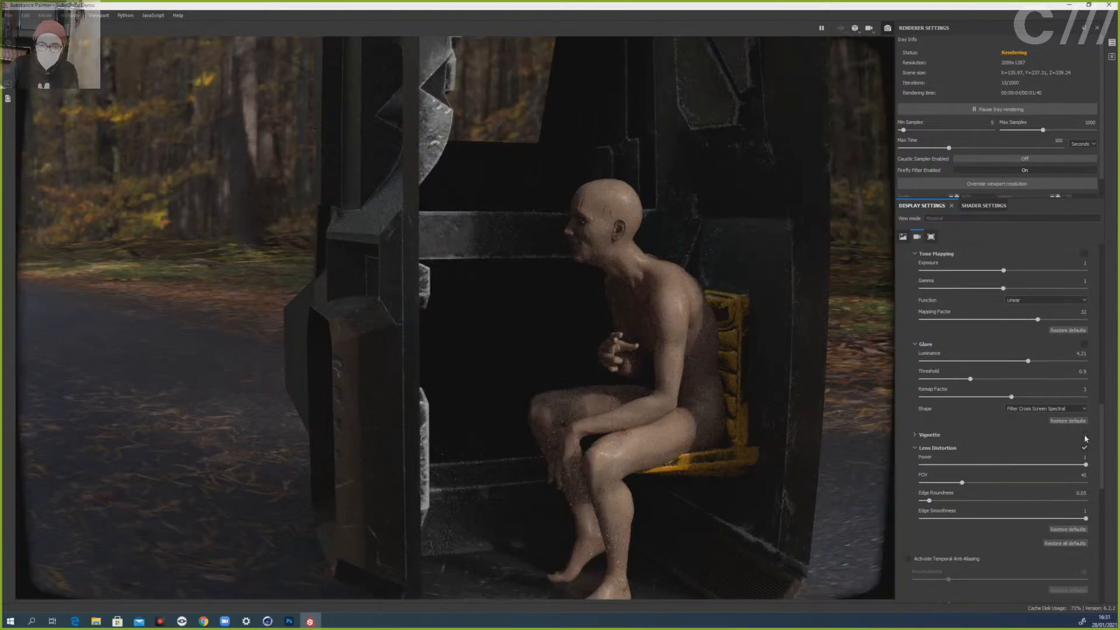
{"action": "left_click", "coordinate": [1084, 344]}
{"action": "left_click_drag", "start_coordinate": [1027, 365], "coordinate": [1058, 363]}
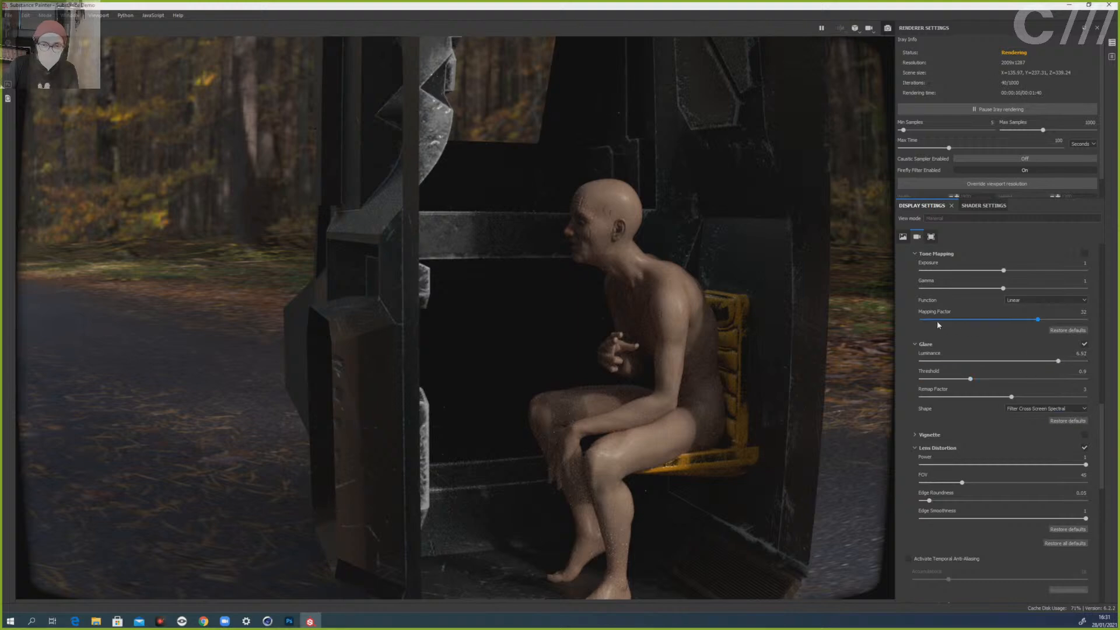
- Open the camera aperture to about 11.87 and bring the figure into focus with a focus distance of about 247.6
{"action": "scroll", "coordinate": [909, 314], "scroll_direction": "up", "scroll_amount": 3}
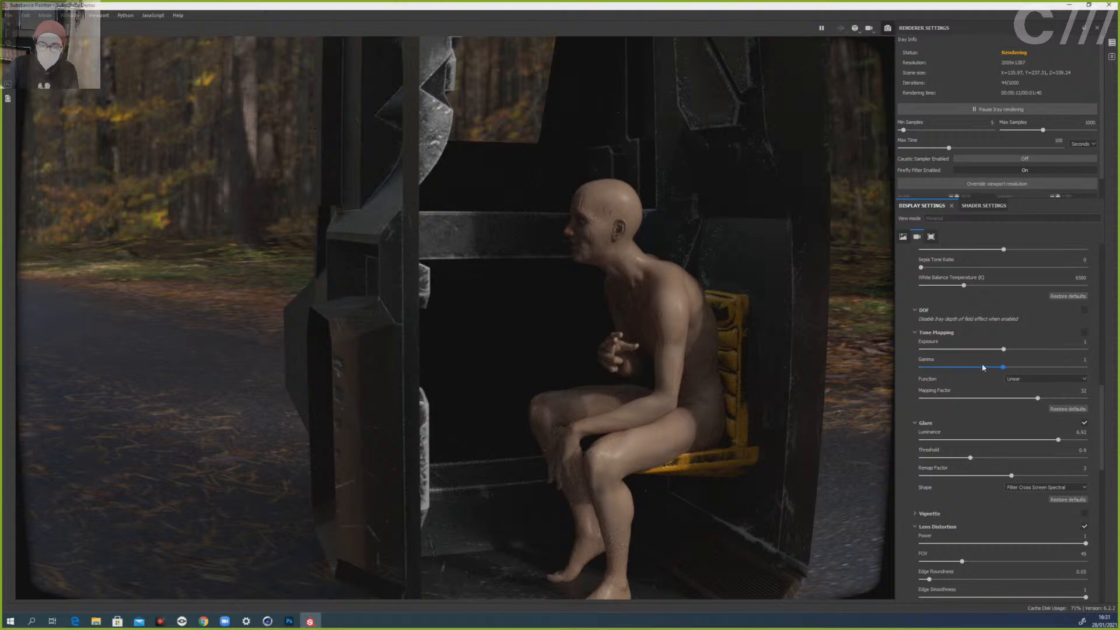
{"action": "scroll", "coordinate": [951, 332], "scroll_direction": "up", "scroll_amount": 7}
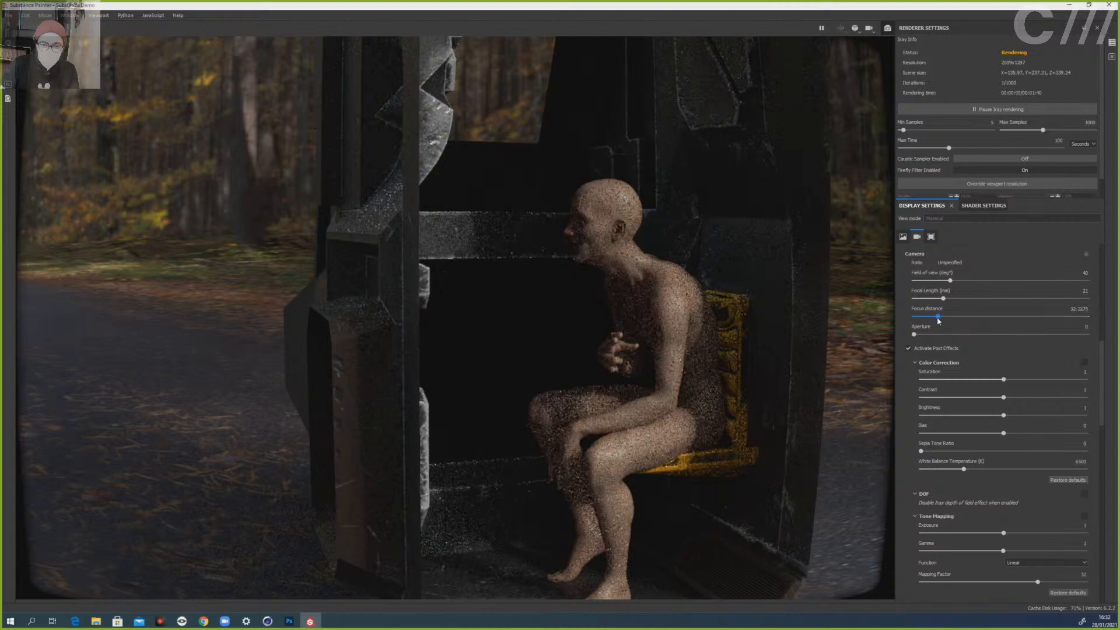
{"action": "left_click", "coordinate": [928, 316]}
{"action": "left_click", "coordinate": [959, 334]}
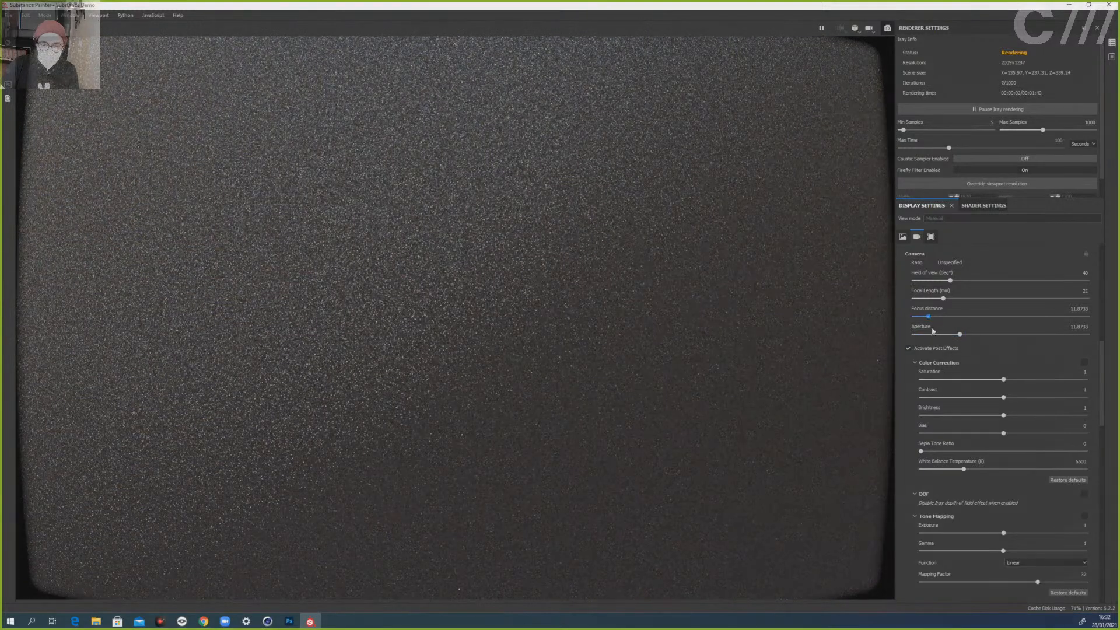
{"action": "left_click", "coordinate": [950, 316]}
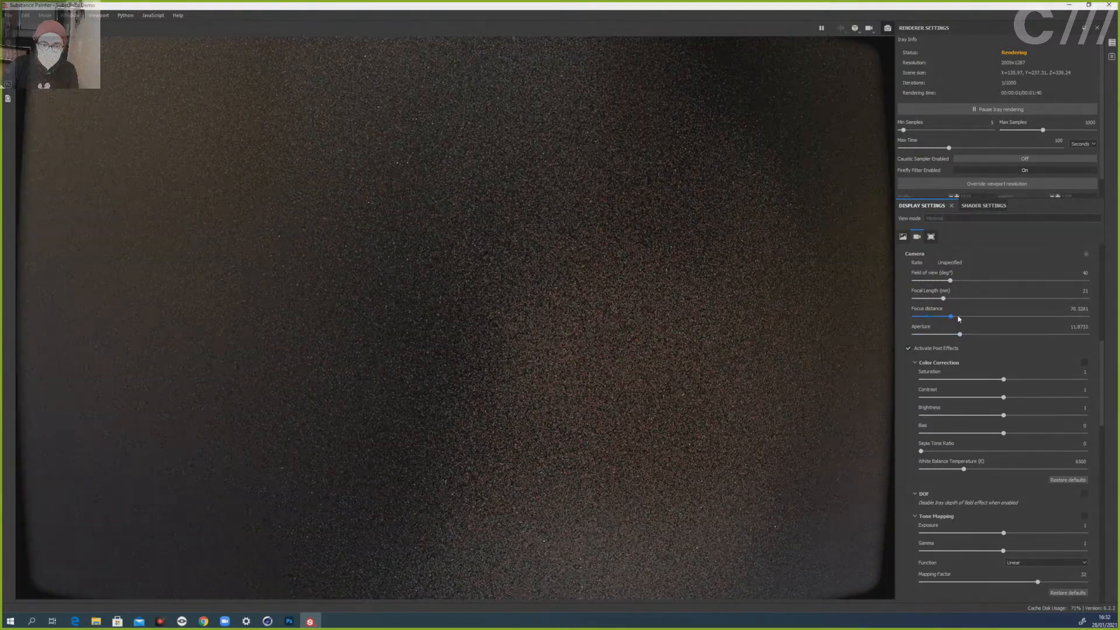
{"action": "mouse_move", "coordinate": [957, 319]}
{"action": "left_mouse_down"}
{"action": "mouse_move", "coordinate": [1044, 321]}
{"action": "mouse_move", "coordinate": [976, 318]}
{"action": "left_mouse_up"}
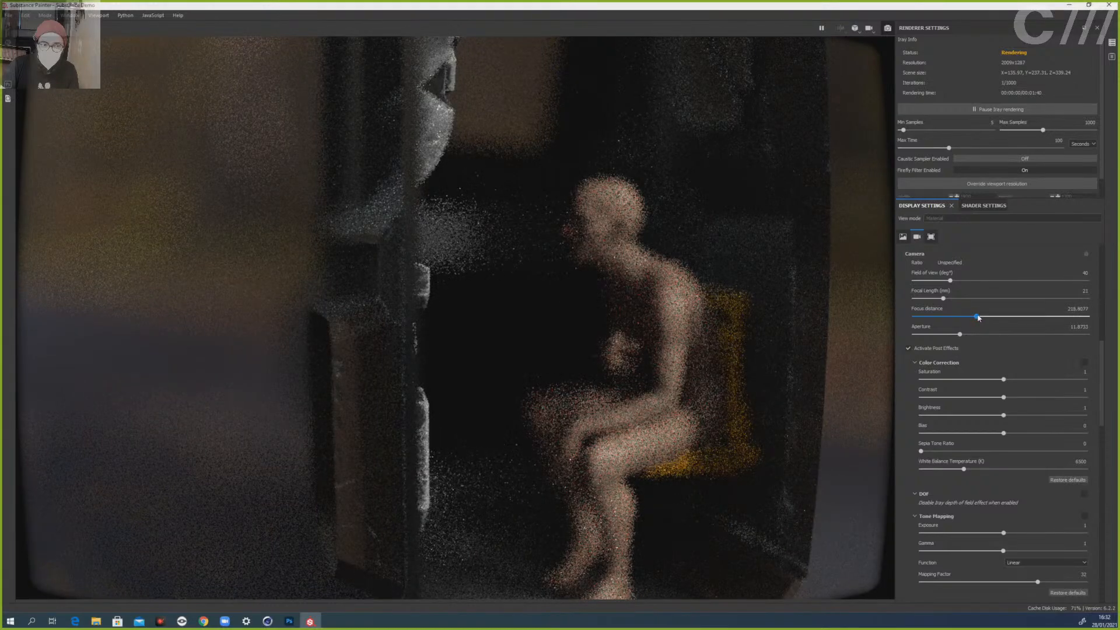
{"action": "left_click_drag", "start_coordinate": [977, 318], "coordinate": [981, 318]}
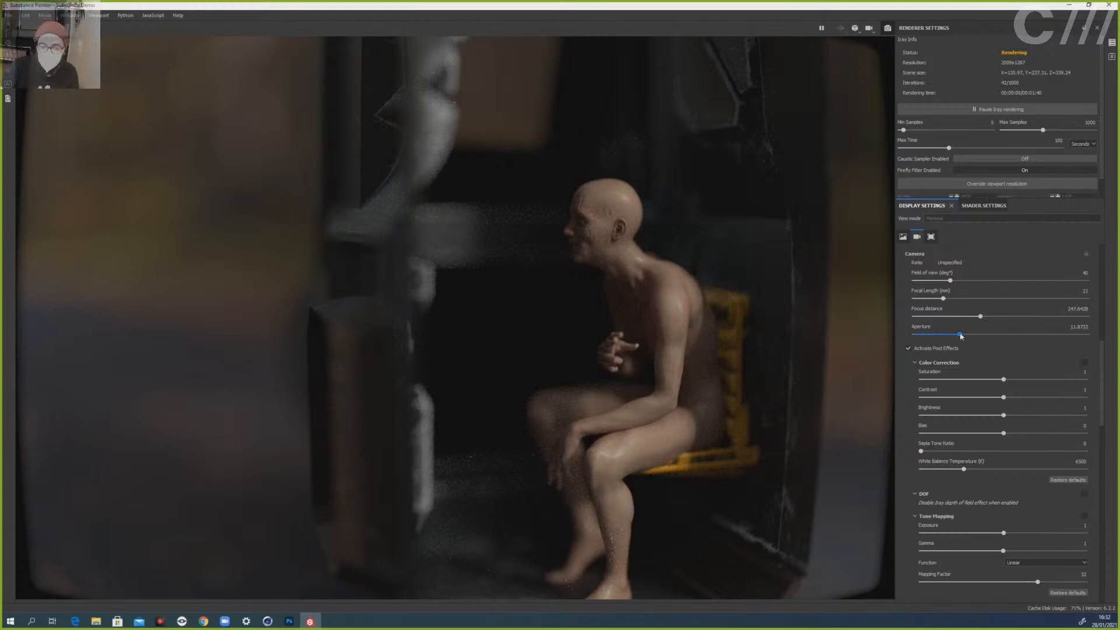
- Set the camera aperture to 8 for a slightly softer depth-of-field blur
{"action": "left_click", "coordinate": [1079, 325]}
{"action": "type", "text": "8"}
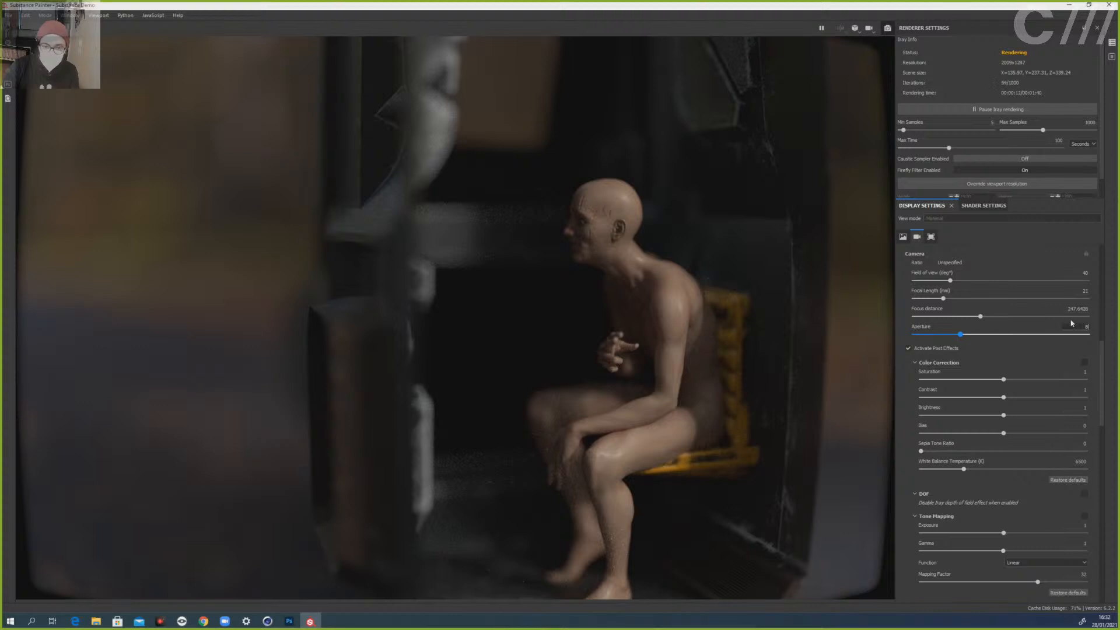
{"action": "key", "text": "Return"}
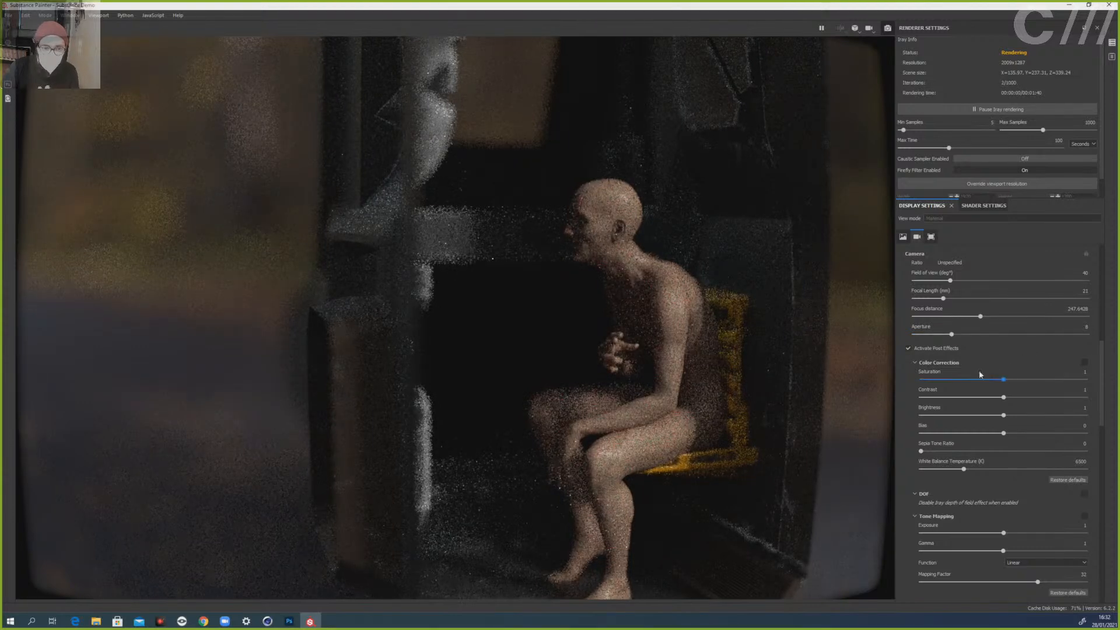
- Enable Color Correction with saturation about 1.14 and brightness about 1.45, try different bias values, and reset the bias to 0
{"action": "scroll", "coordinate": [911, 482], "scroll_direction": "down", "scroll_amount": 3}
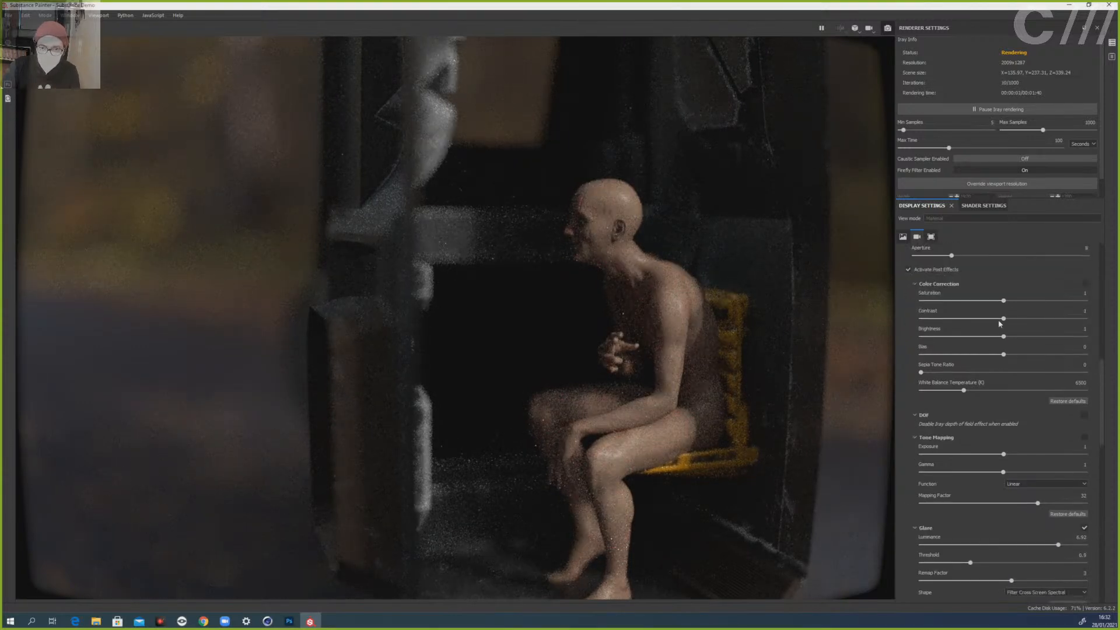
{"action": "left_click_drag", "start_coordinate": [1003, 319], "coordinate": [1028, 355]}
{"action": "left_click", "coordinate": [1085, 283]}
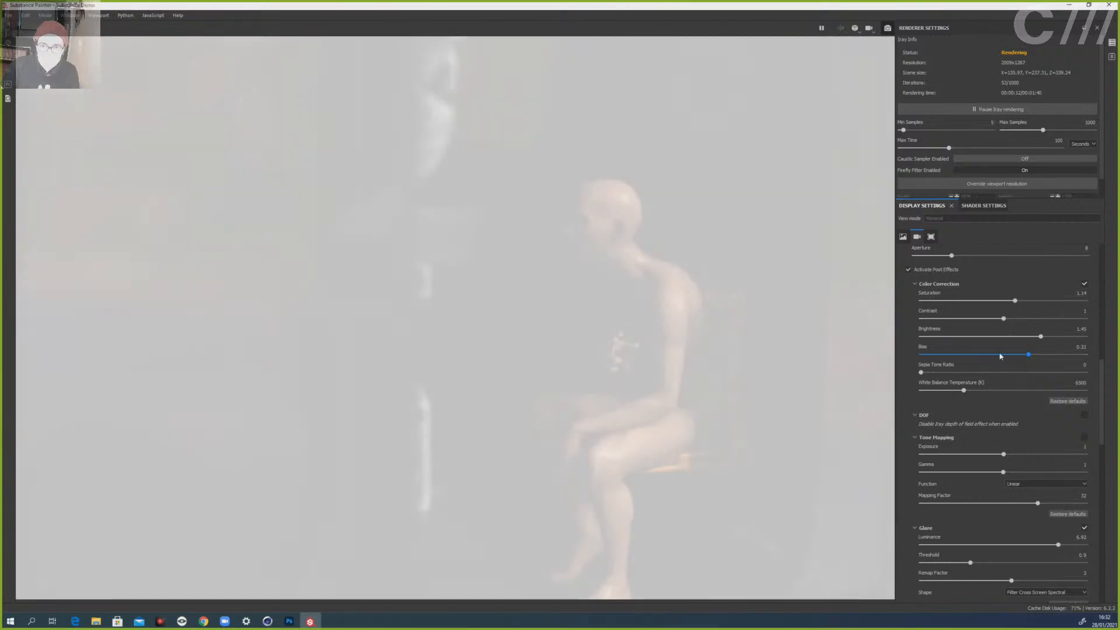
{"action": "left_click", "coordinate": [999, 355]}
{"action": "left_click", "coordinate": [1017, 354]}
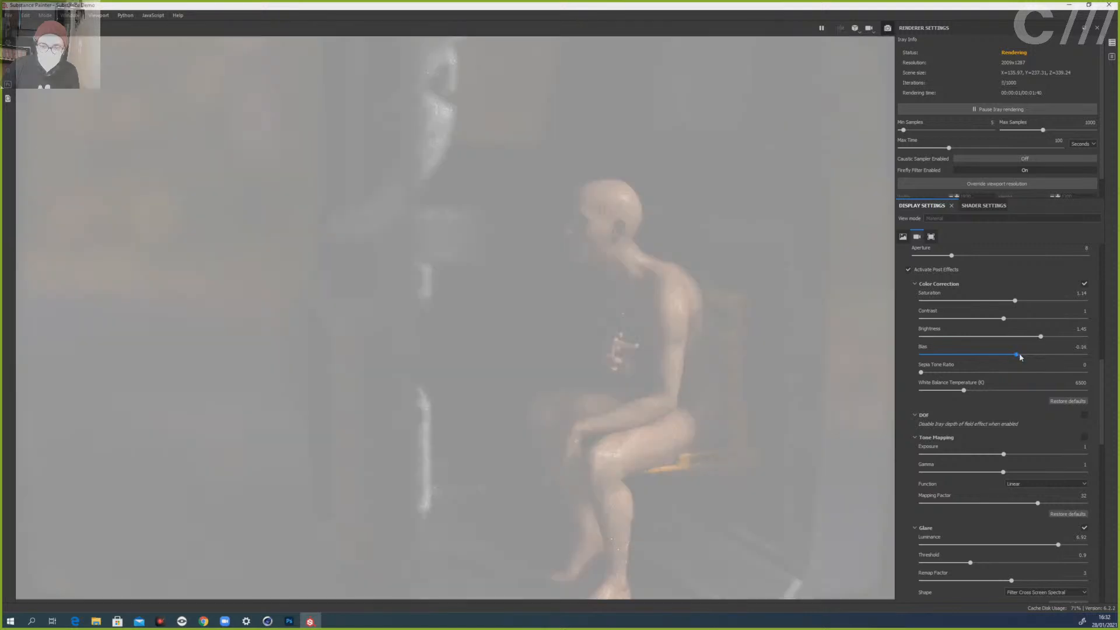
{"action": "left_click", "coordinate": [1082, 344]}
{"action": "key", "text": "Return"}
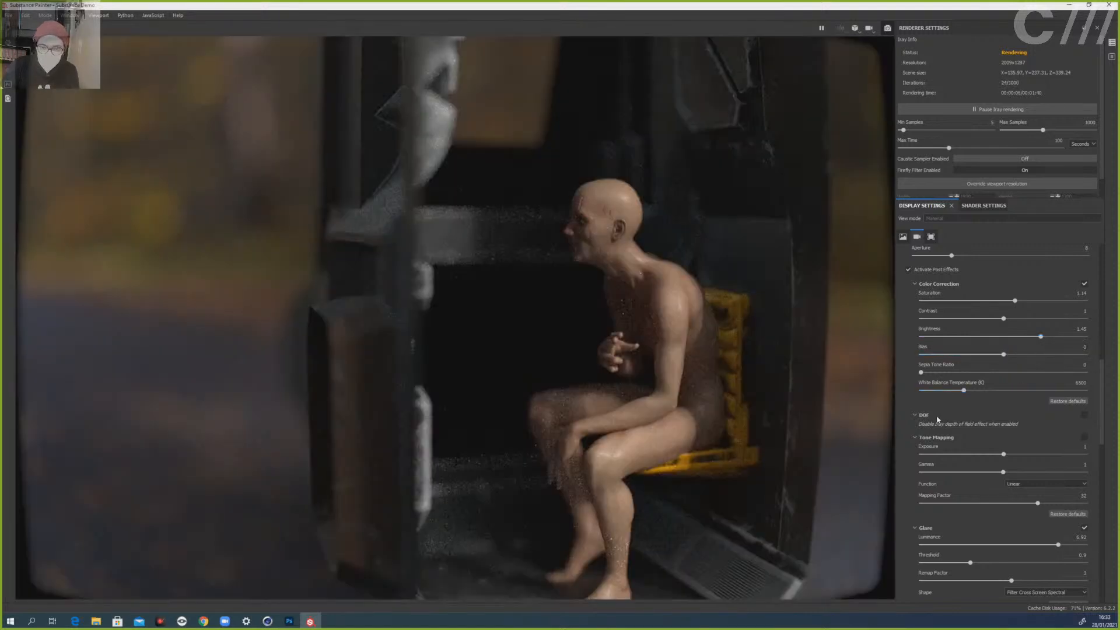
- Turn off the Lens Distortion post effect
{"action": "scroll", "coordinate": [909, 399], "scroll_direction": "down", "scroll_amount": 10}
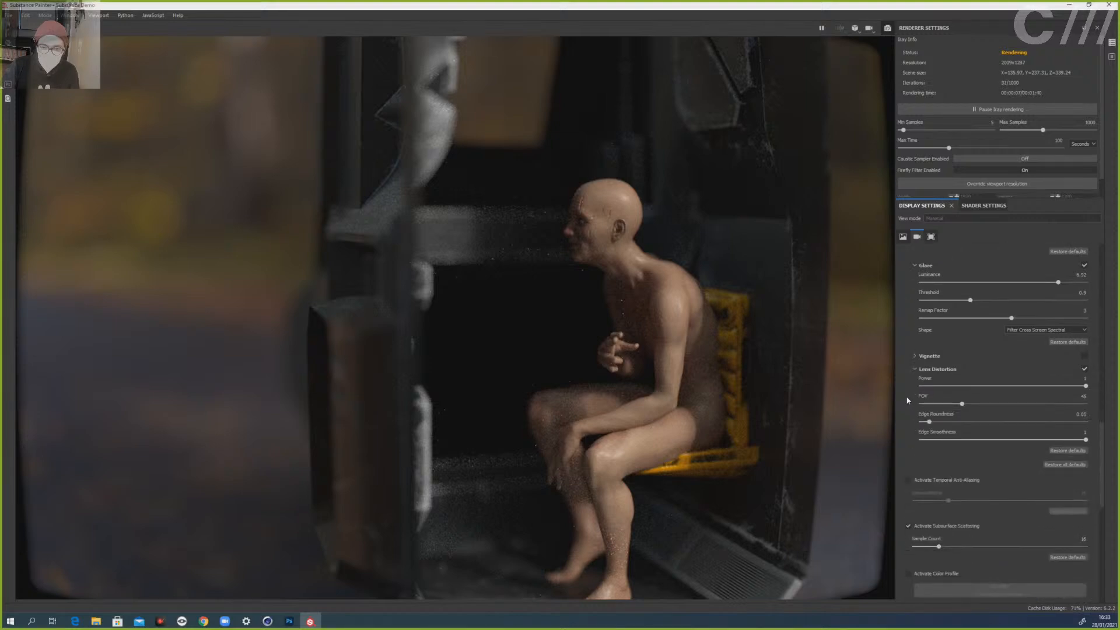
{"action": "left_click", "coordinate": [1084, 369]}
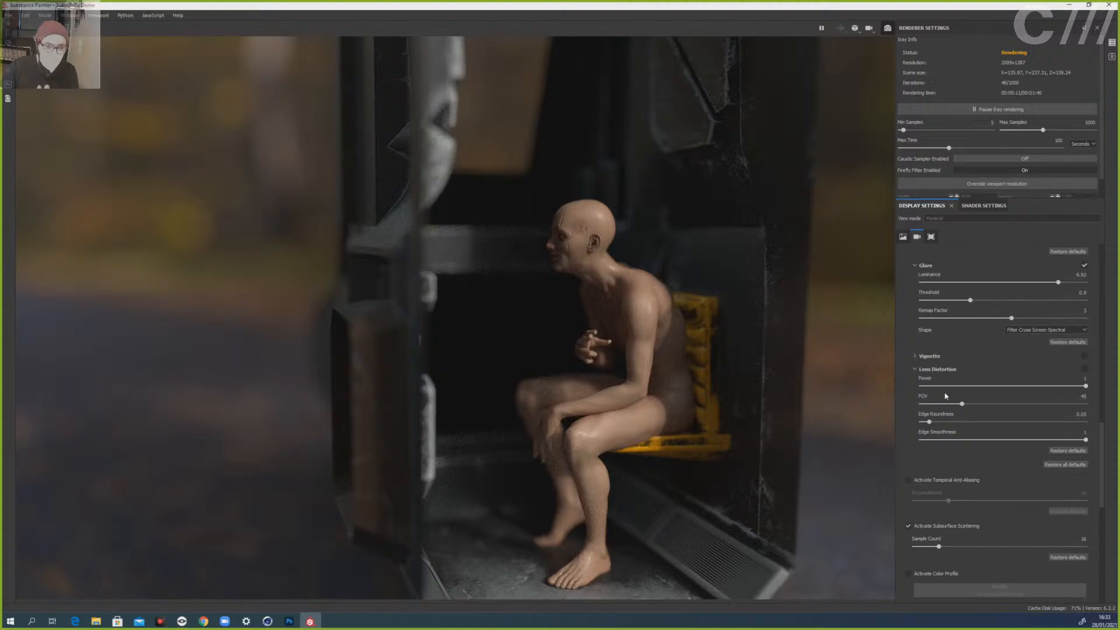
{"action": "scroll", "coordinate": [907, 427], "scroll_direction": "down", "scroll_amount": 5}
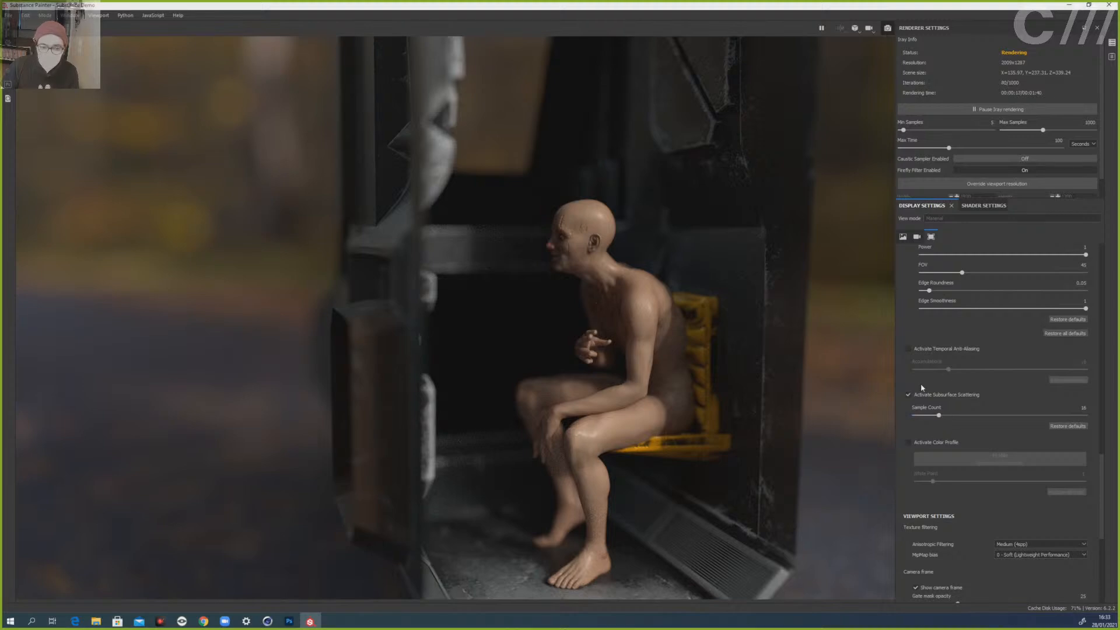
- Set the maximum Iray render time to 25 seconds and enlarge the renderer settings to reveal the render-saving options
{"action": "scroll", "coordinate": [906, 397], "scroll_direction": "up", "scroll_amount": 10}
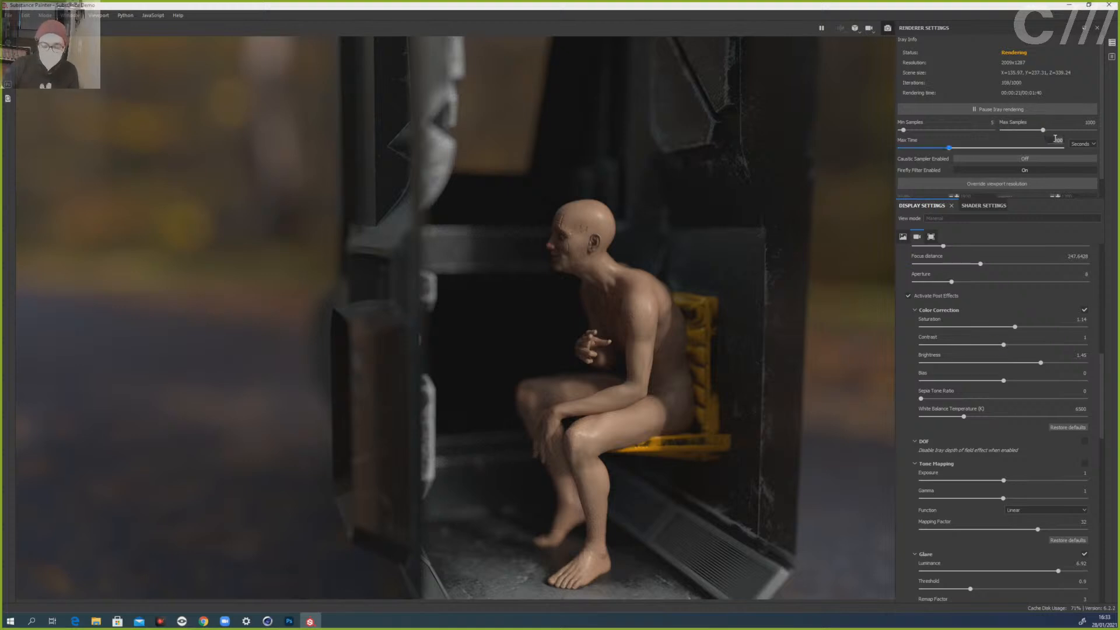
{"action": "type", "text": "25"}
{"action": "key", "text": "Return"}
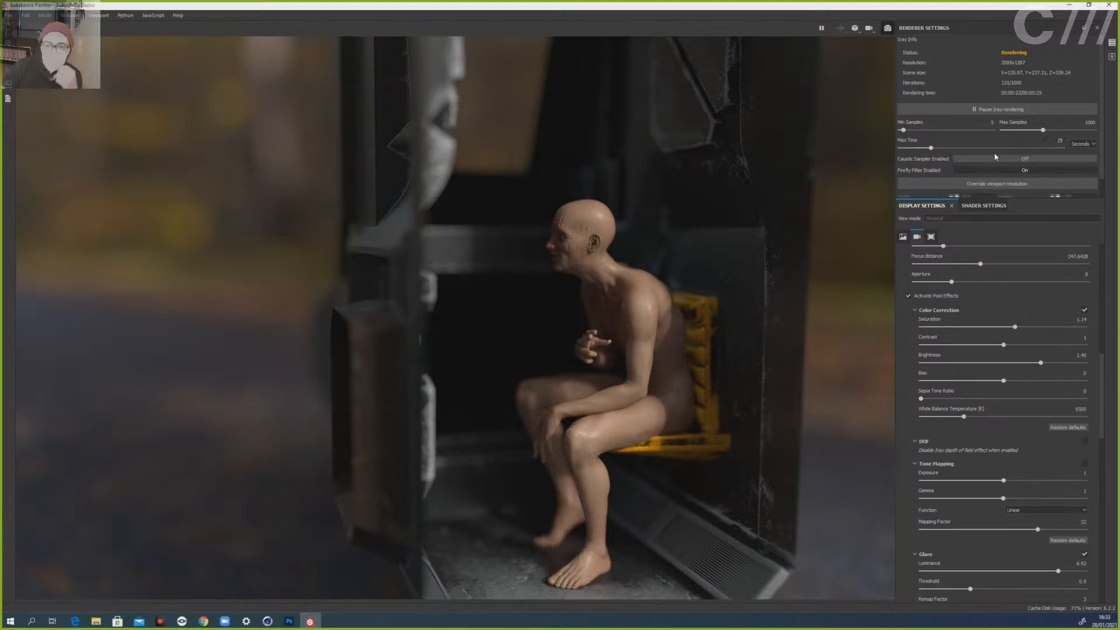
{"action": "left_click_drag", "start_coordinate": [962, 199], "coordinate": [964, 265]}
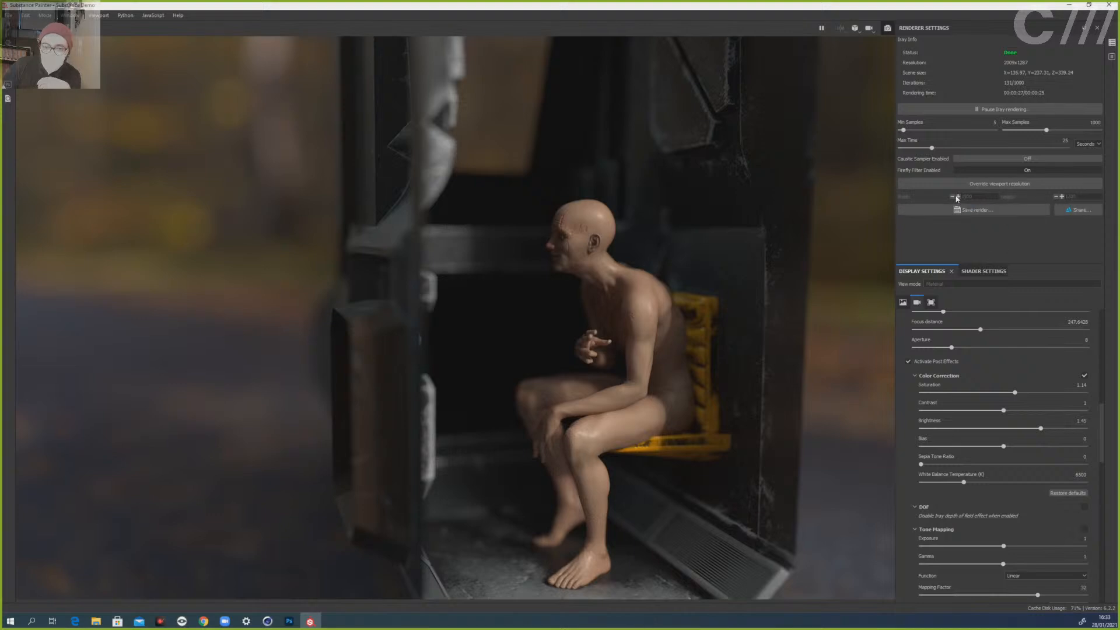
- Override the viewport resolution with a render width of 1000 and a height of 700
{"action": "left_click", "coordinate": [970, 186]}
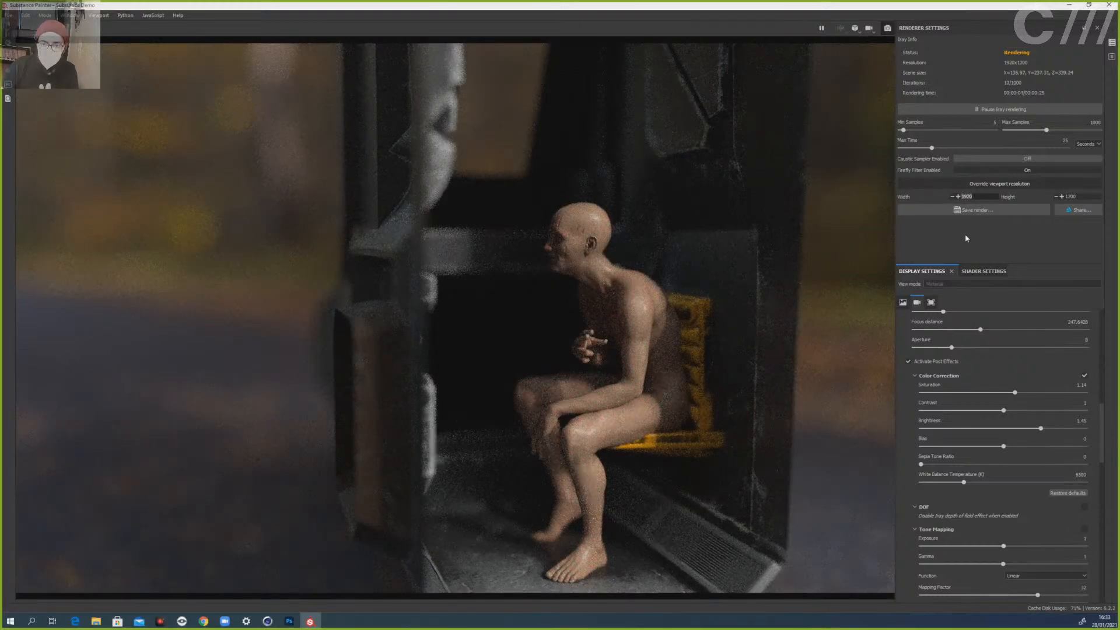
{"action": "type", "text": "1"}
{"action": "key", "text": "Return"}
{"action": "left_click", "coordinate": [980, 197]}
{"action": "double_click", "coordinate": [980, 196]}
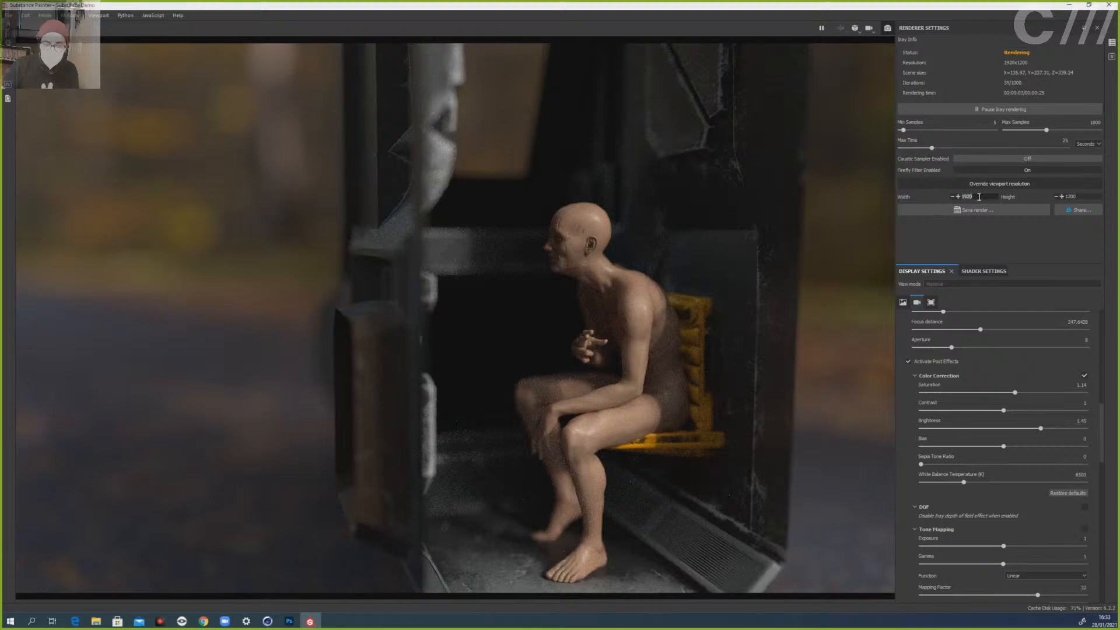
{"action": "type", "text": "1000"}
{"action": "key", "text": "Return"}
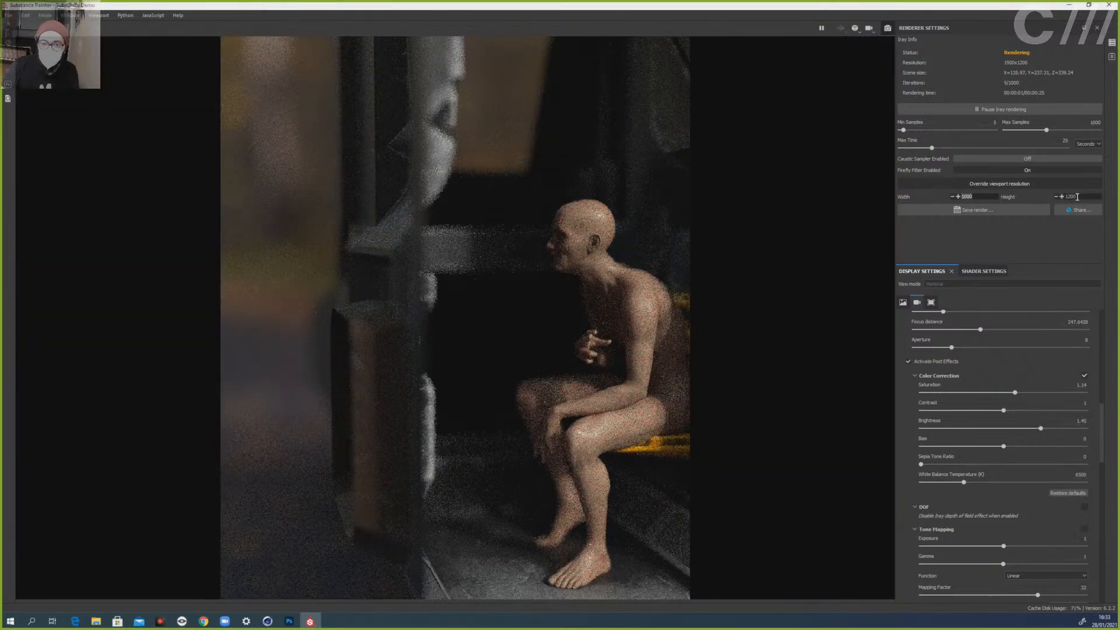
{"action": "left_click_drag", "start_coordinate": [1077, 197], "coordinate": [1062, 200]}
{"action": "type", "text": "7"}
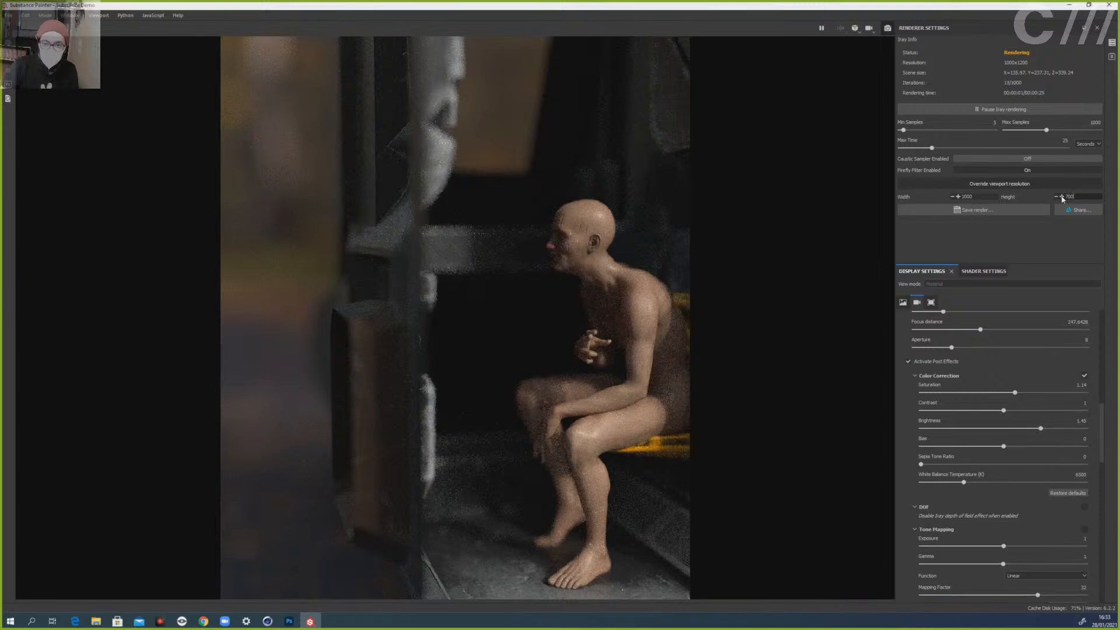
{"action": "type", "text": "00"}
{"action": "key", "text": "Return"}
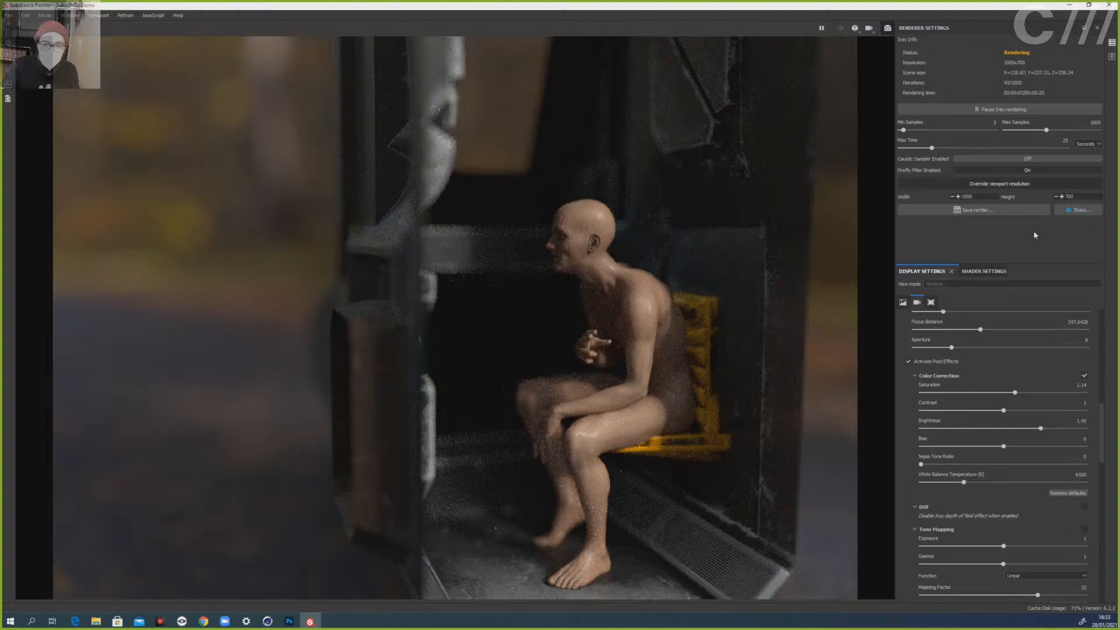
- Lower the render height gradually to 694, and set it to 500 for a wide format
{"action": "left_click", "coordinate": [1056, 197]}
{"action": "left_click", "coordinate": [1055, 197]}
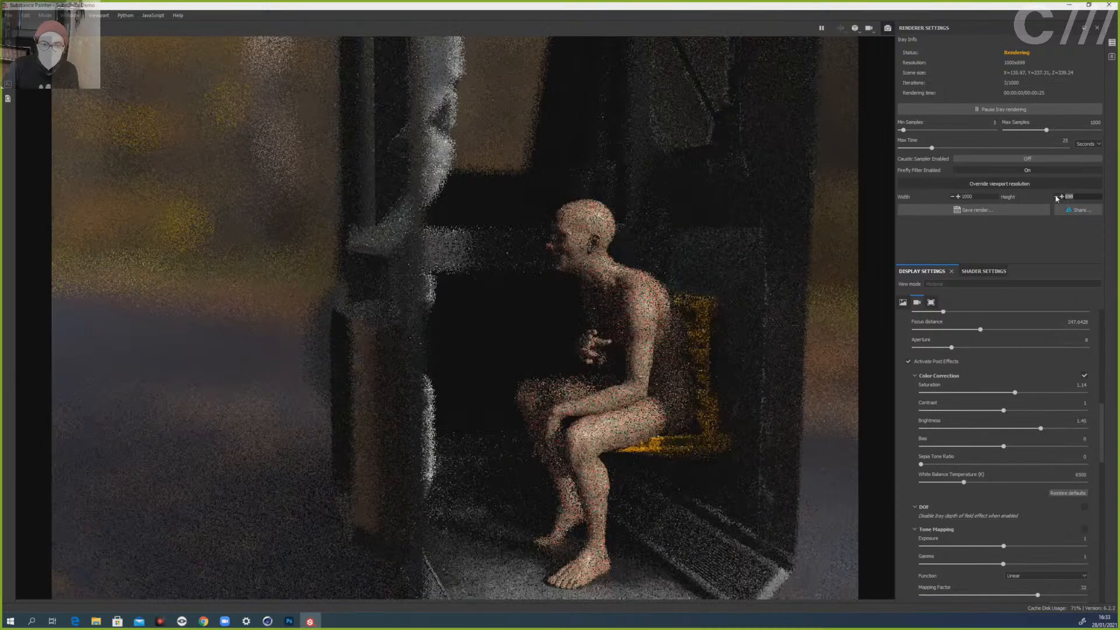
{"action": "left_click", "coordinate": [1056, 197]}
{"action": "left_click", "coordinate": [1056, 198]}
{"action": "left_click", "coordinate": [1056, 198]}
{"action": "left_click", "coordinate": [1055, 197]}
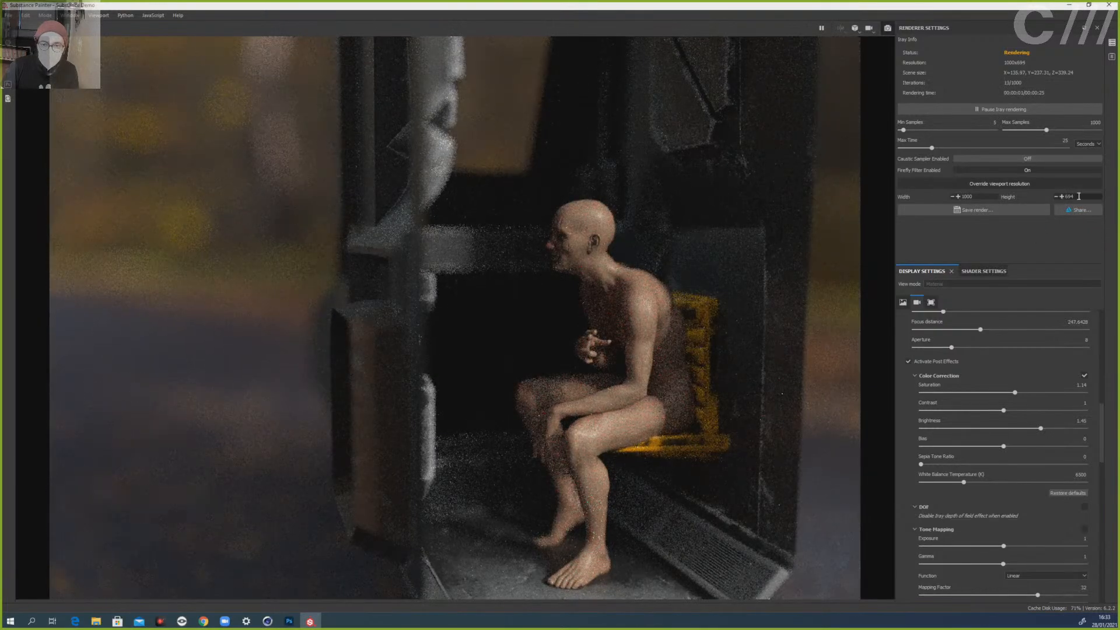
{"action": "left_click_drag", "start_coordinate": [1079, 196], "coordinate": [1054, 197]}
{"action": "type", "text": "500"}
{"action": "key", "text": "Return"}
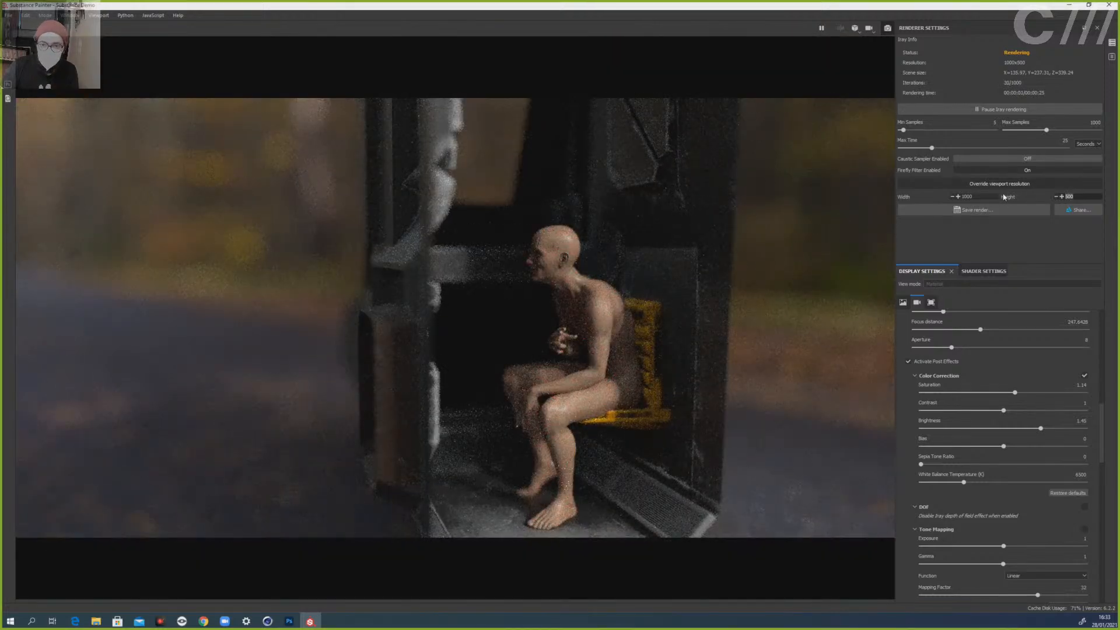
- Change the render to a portrait format with a width of 700 and a height of 1000
{"action": "left_click_drag", "start_coordinate": [992, 194], "coordinate": [943, 199]}
{"action": "type", "text": "700"}
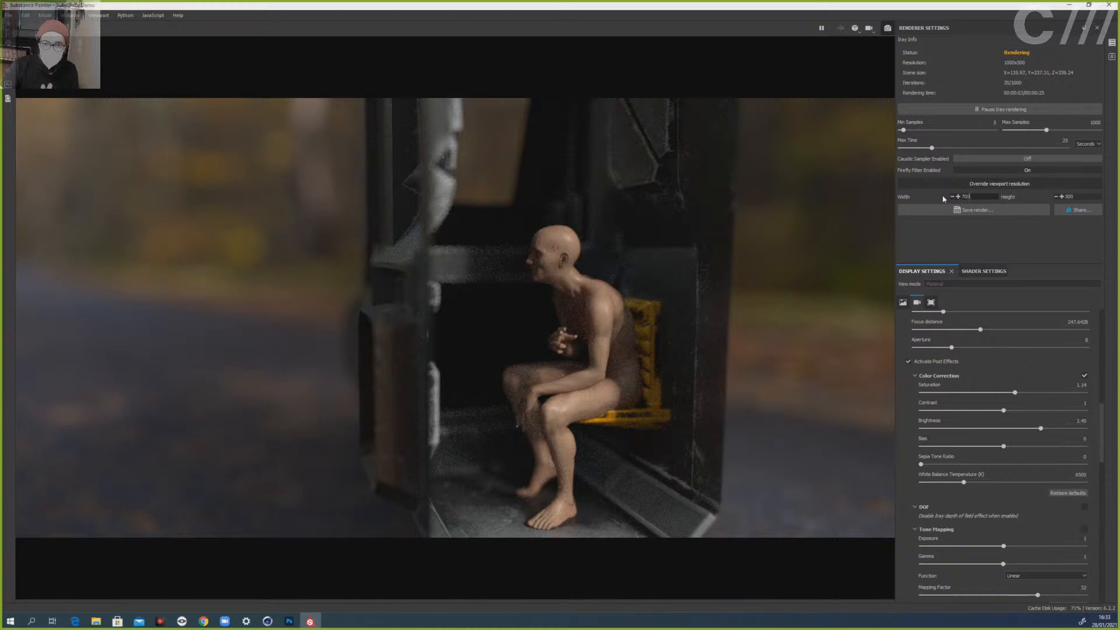
{"action": "key", "text": "Return"}
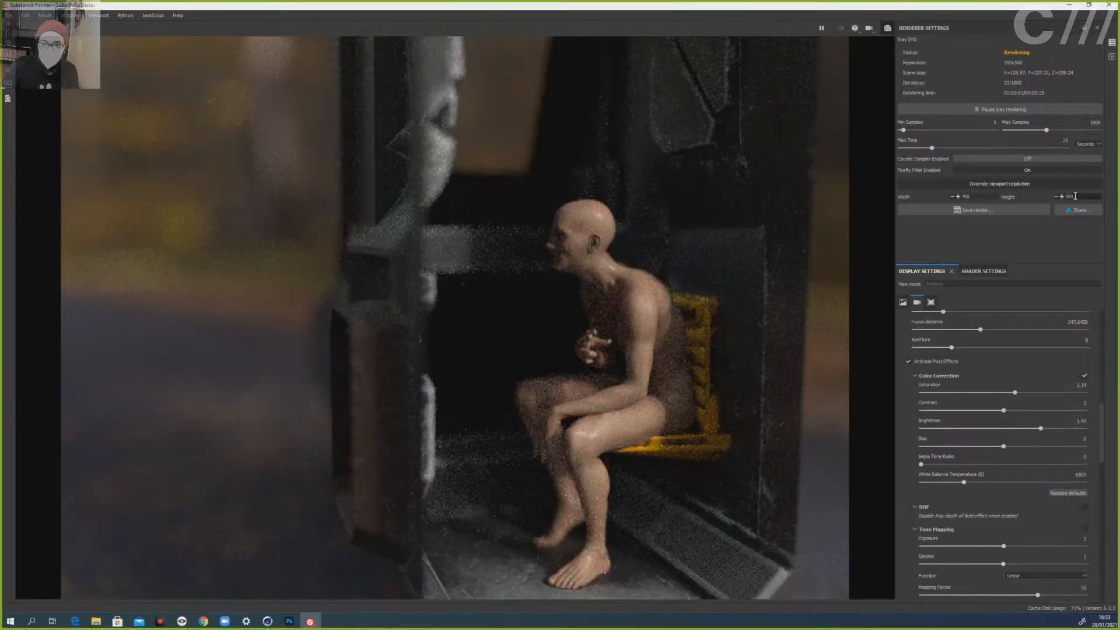
{"action": "type", "text": "1000"}
{"action": "key", "text": "Return"}
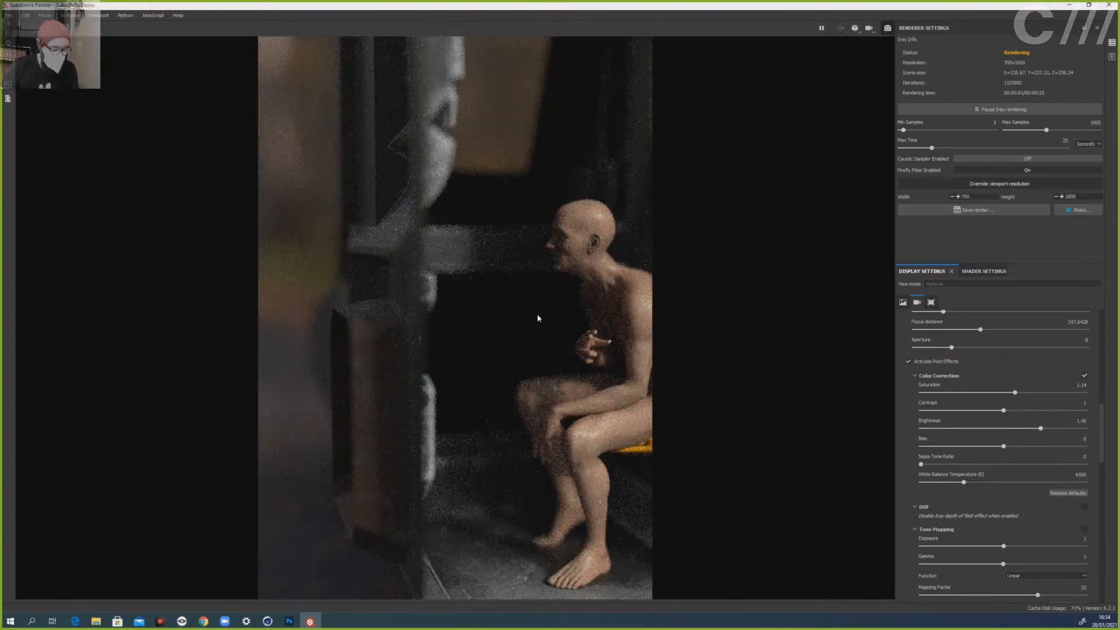
- Centre the seated figure in the portrait frame, try the camera aperture at 0, and set it to 2 for a sharper scene
{"action": "left_click_drag", "start_coordinate": [512, 315], "coordinate": [461, 304], "text": "alt"}
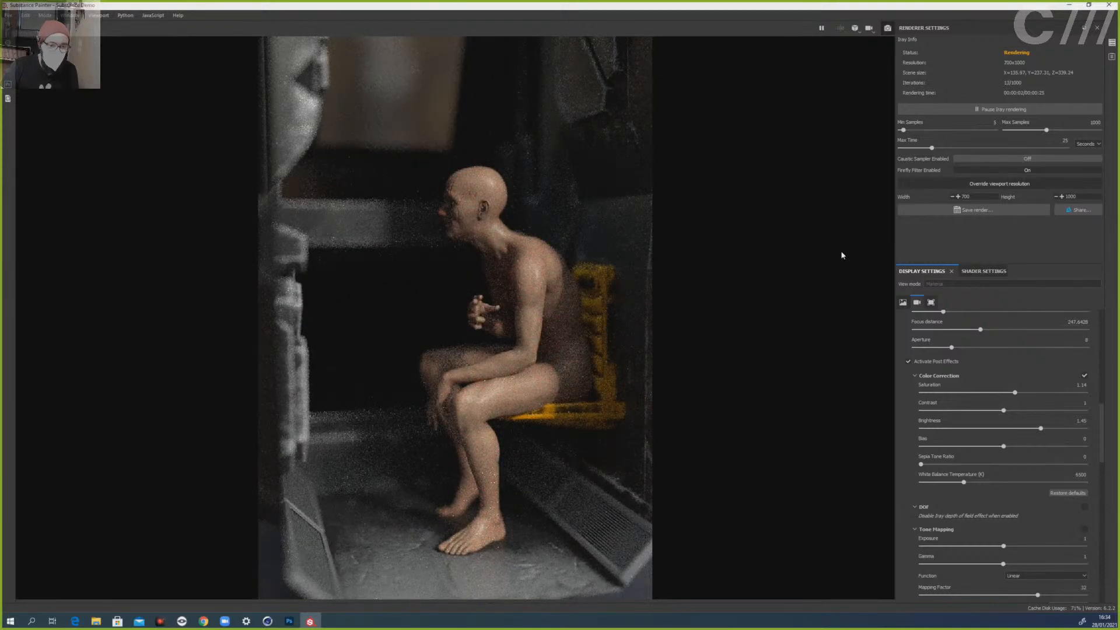
{"action": "left_click_drag", "start_coordinate": [951, 347], "coordinate": [916, 349]}
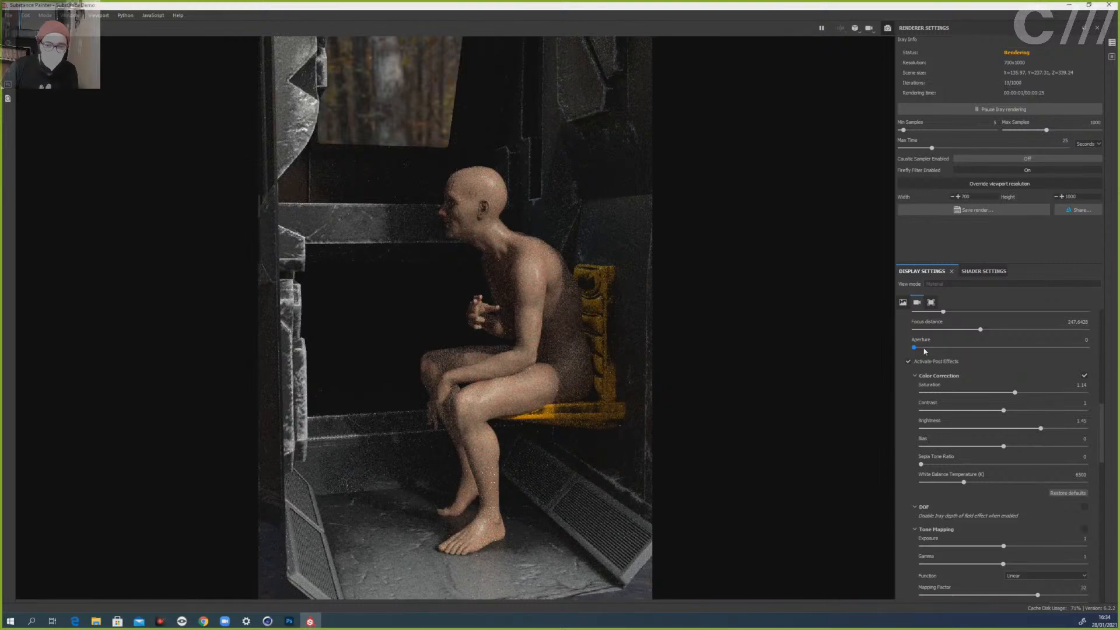
{"action": "left_click", "coordinate": [931, 348]}
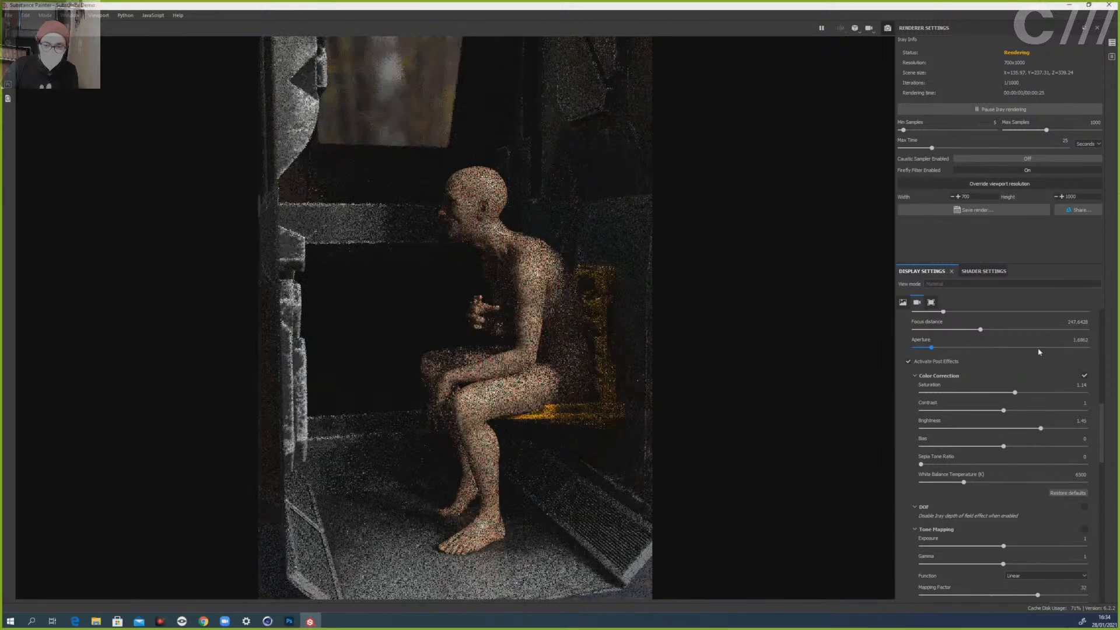
{"action": "left_click", "coordinate": [1076, 339]}
{"action": "type", "text": "2"}
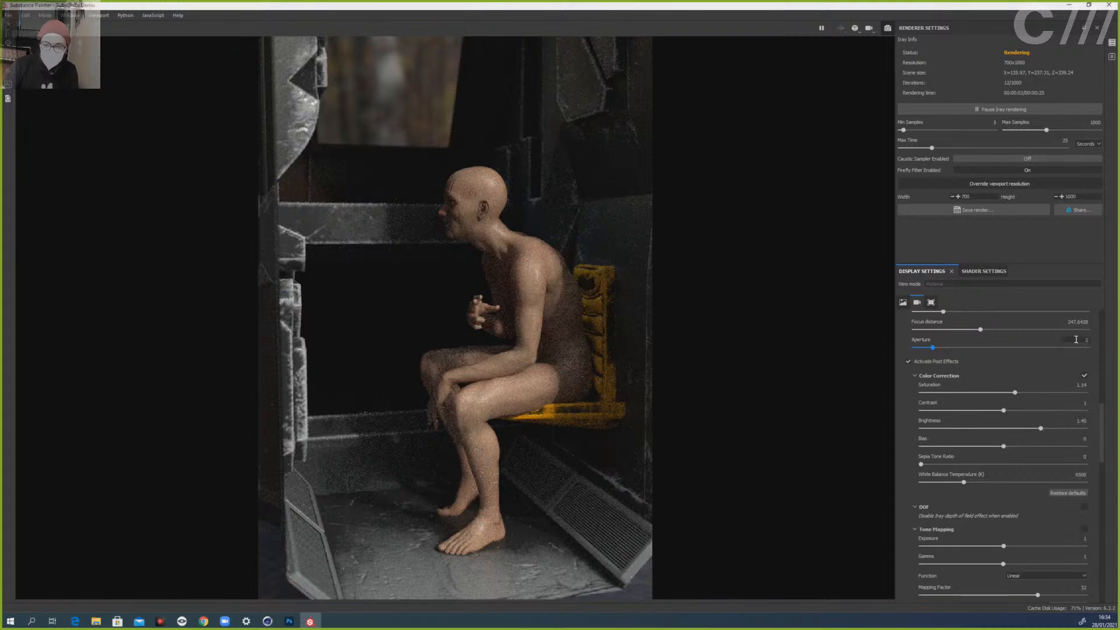
{"action": "key", "text": "Return"}
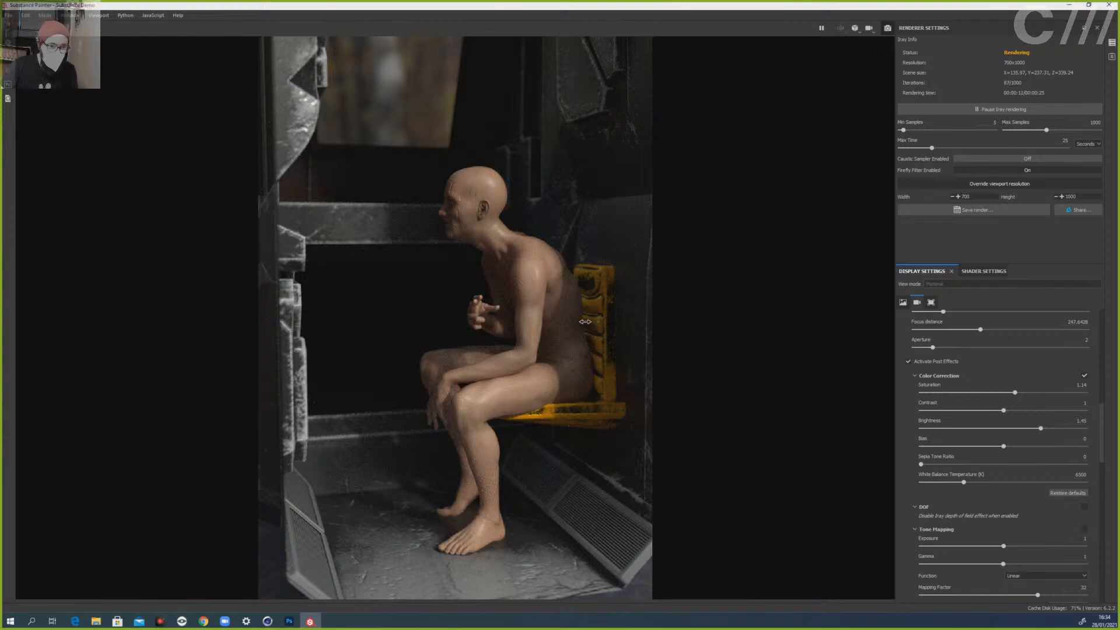
- Rotate the environment lighting until the seated figure and the yellow chair are clearly lit
{"action": "right_click_drag", "start_coordinate": [563, 322], "coordinate": [563, 344], "text": "shift"}
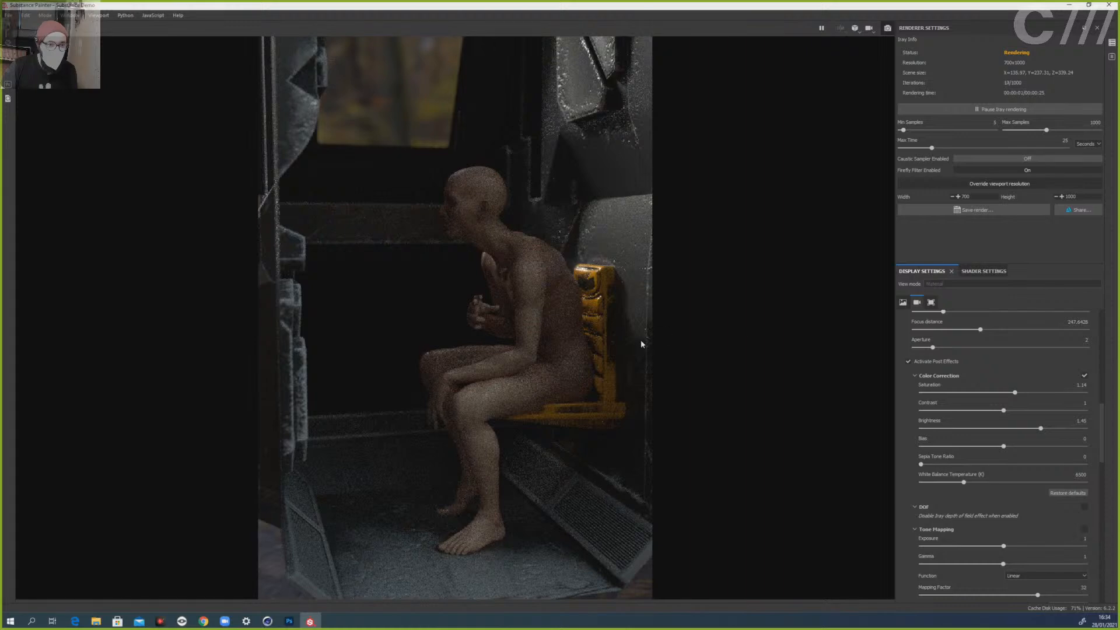
{"action": "right_click_drag", "start_coordinate": [628, 339], "coordinate": [574, 345], "text": "shift"}
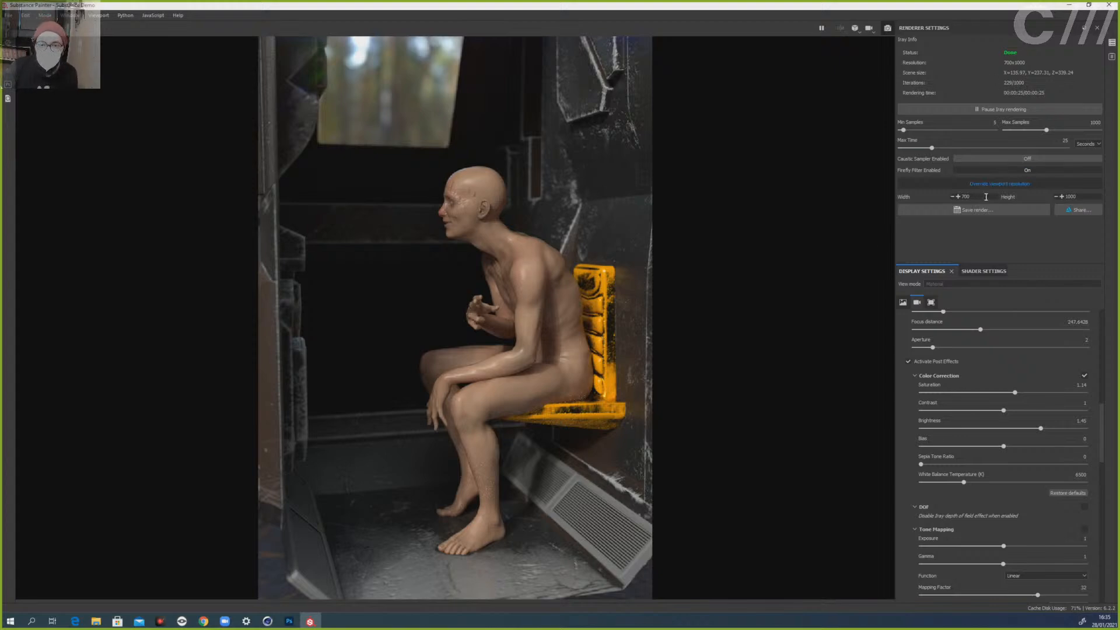
- Save the Iray render to the Desktop as a PSD file named "This Guy Had a Cat"
{"action": "left_click", "coordinate": [974, 210]}
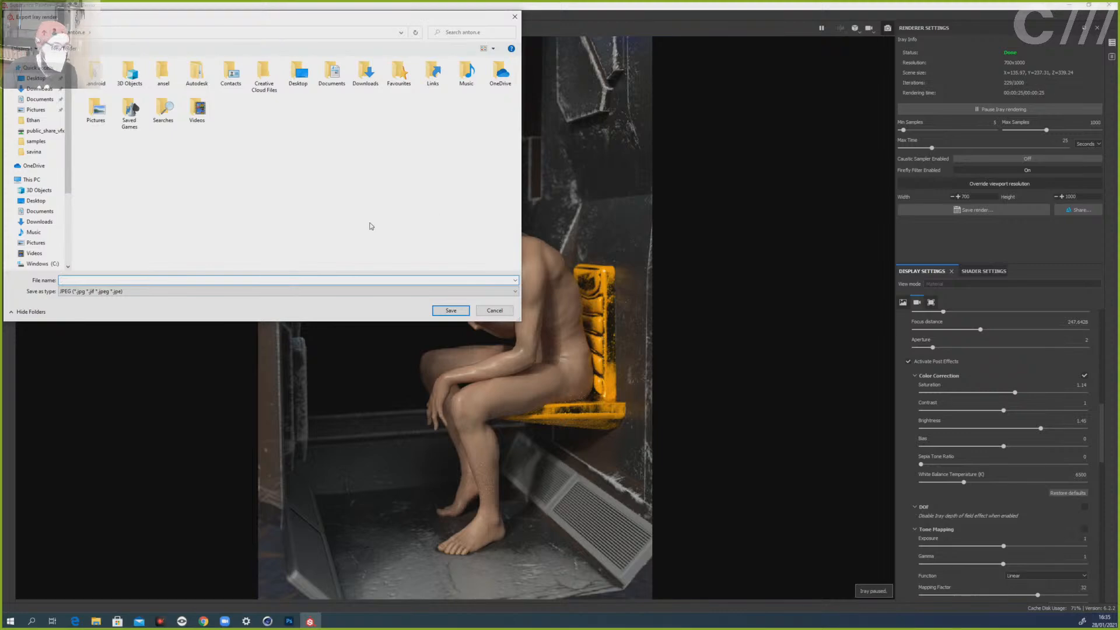
{"action": "left_click", "coordinate": [295, 292]}
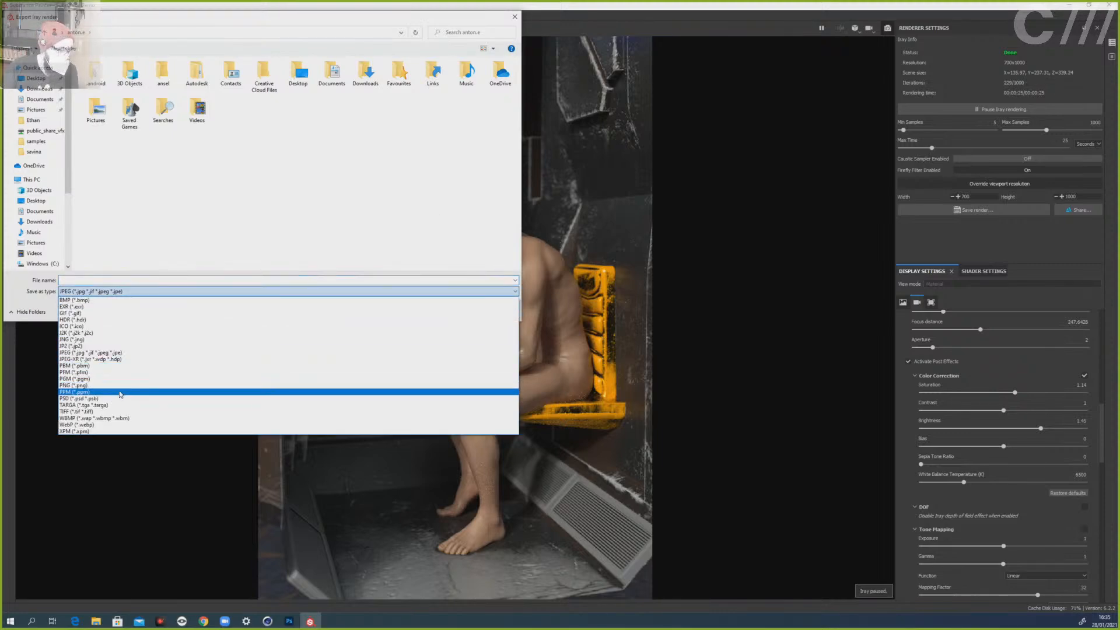
{"action": "left_click", "coordinate": [118, 398]}
{"action": "left_click_drag", "start_coordinate": [229, 23], "coordinate": [383, 86]}
{"action": "left_click", "coordinate": [191, 132]}
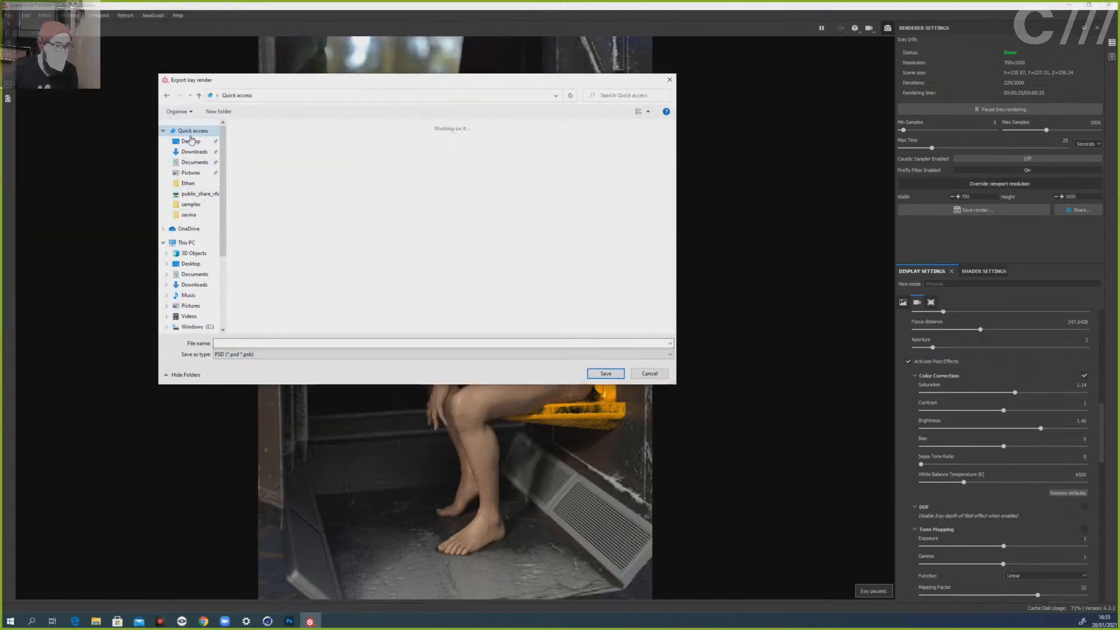
{"action": "left_click", "coordinate": [191, 141]}
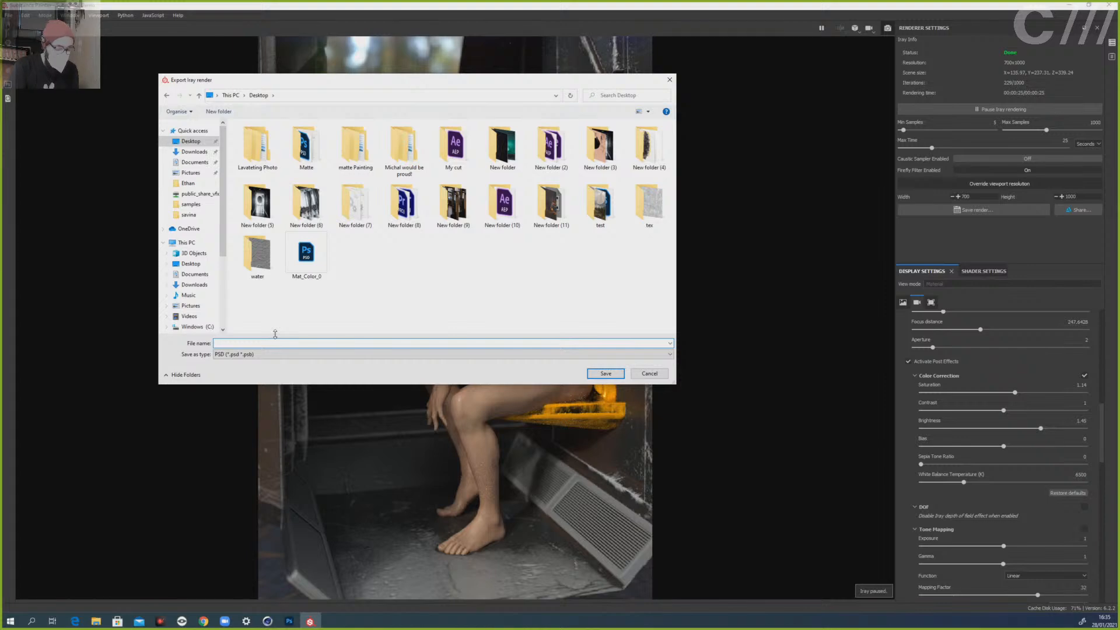
{"action": "type", "text": "This Gu"}
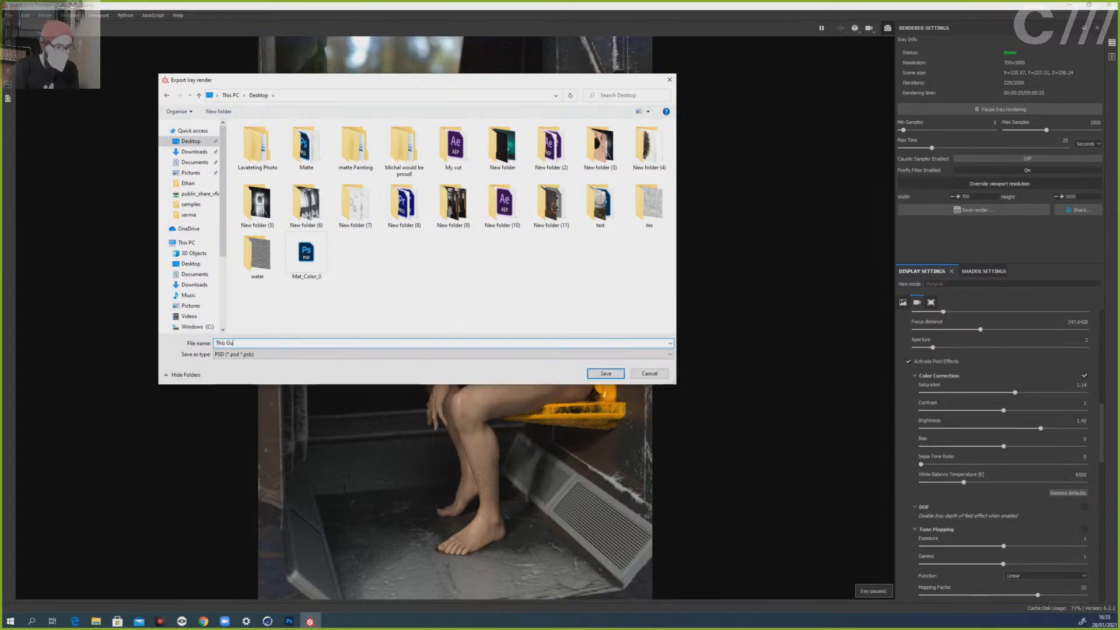
{"action": "type", "text": "y Has"}
{"action": "key", "text": "BackSpace"}
{"action": "key", "text": "BackSpace"}
{"action": "type", "text": "d a Cat"}
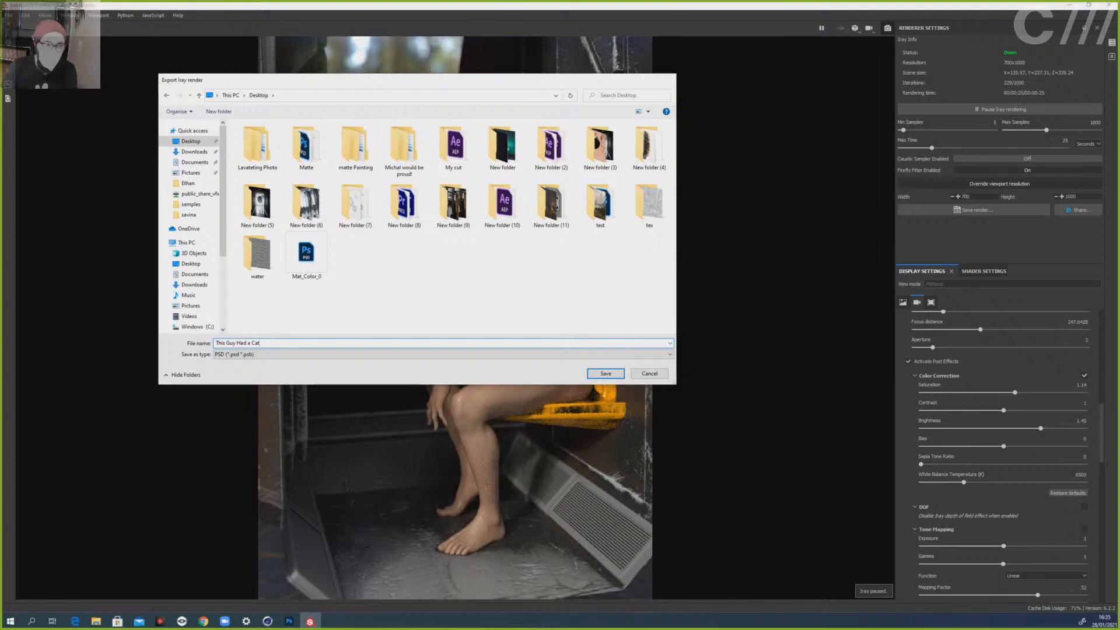
{"action": "key", "text": "Return"}
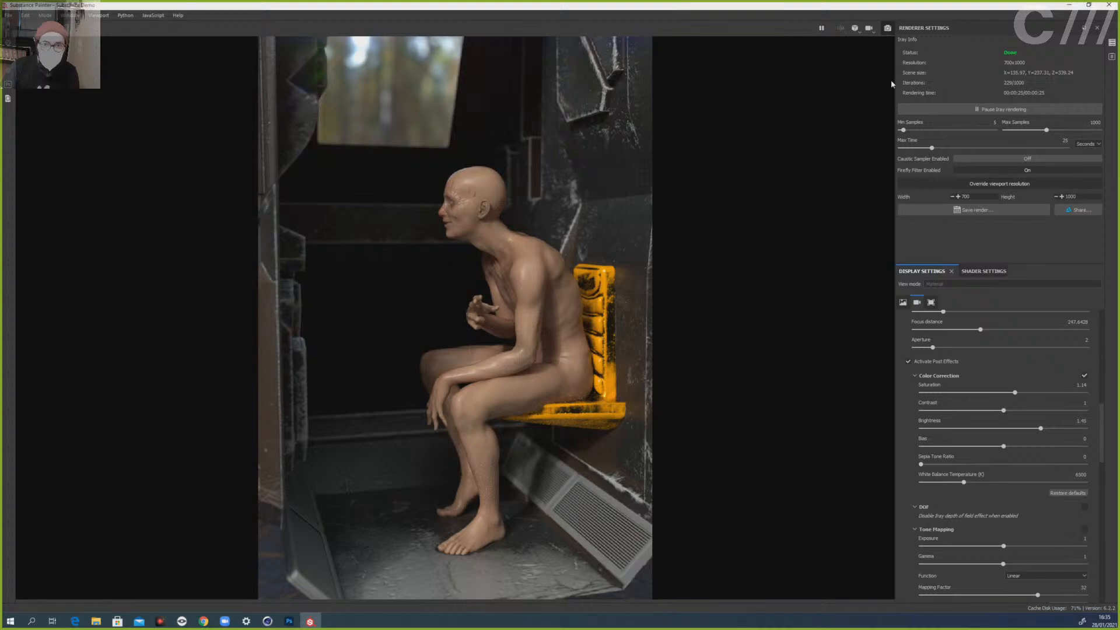
- Leave the Iray render for the painting workspace and save the project
{"action": "left_click", "coordinate": [889, 30]}
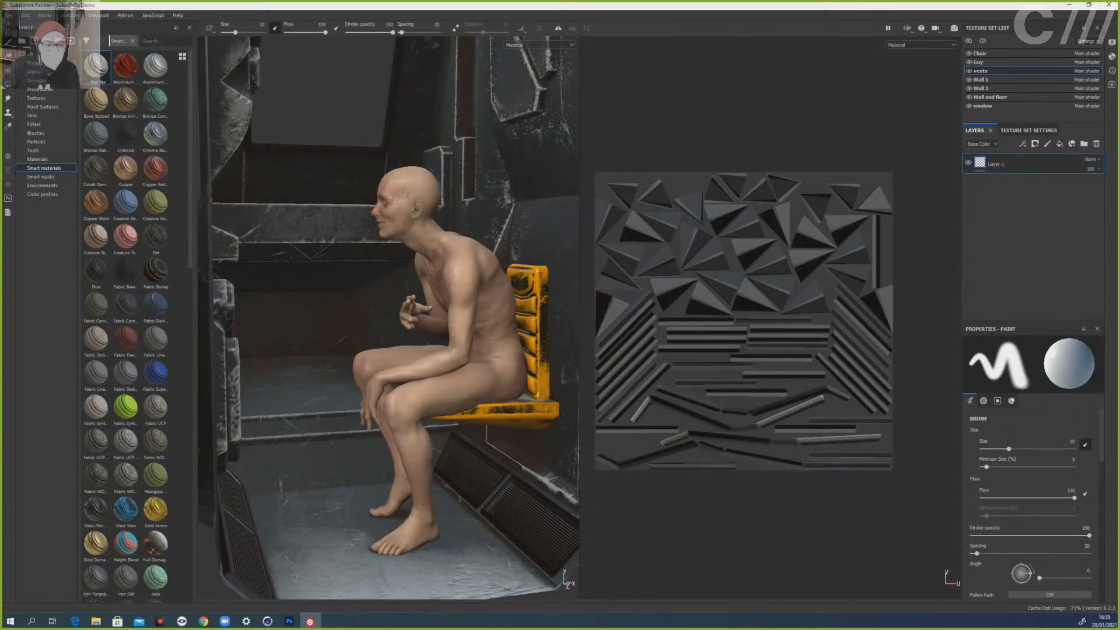
{"action": "left_click", "coordinate": [9, 15]}
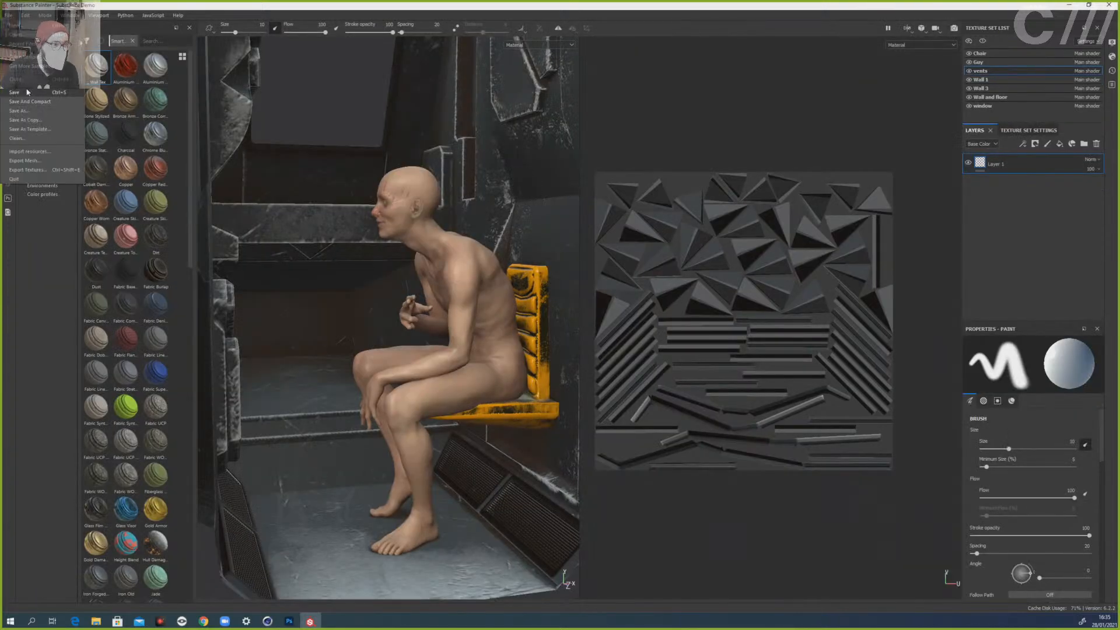
{"action": "left_click", "coordinate": [40, 92]}
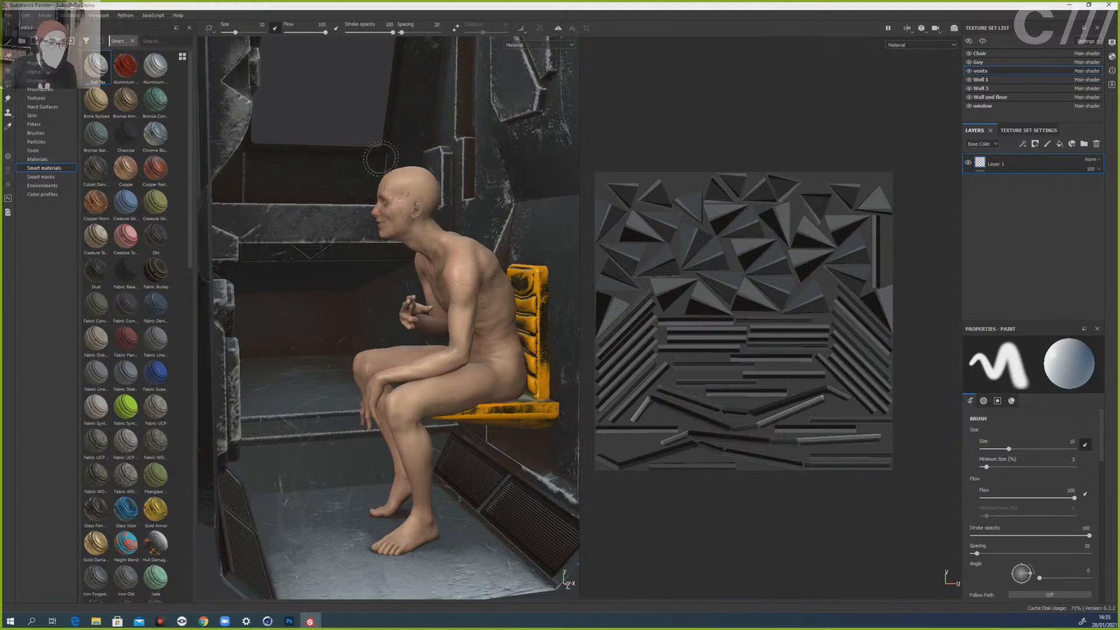
- Examine the texture export settings and the available file types, and close them without exporting
{"action": "left_click", "coordinate": [13, 18]}
{"action": "left_click", "coordinate": [36, 169]}
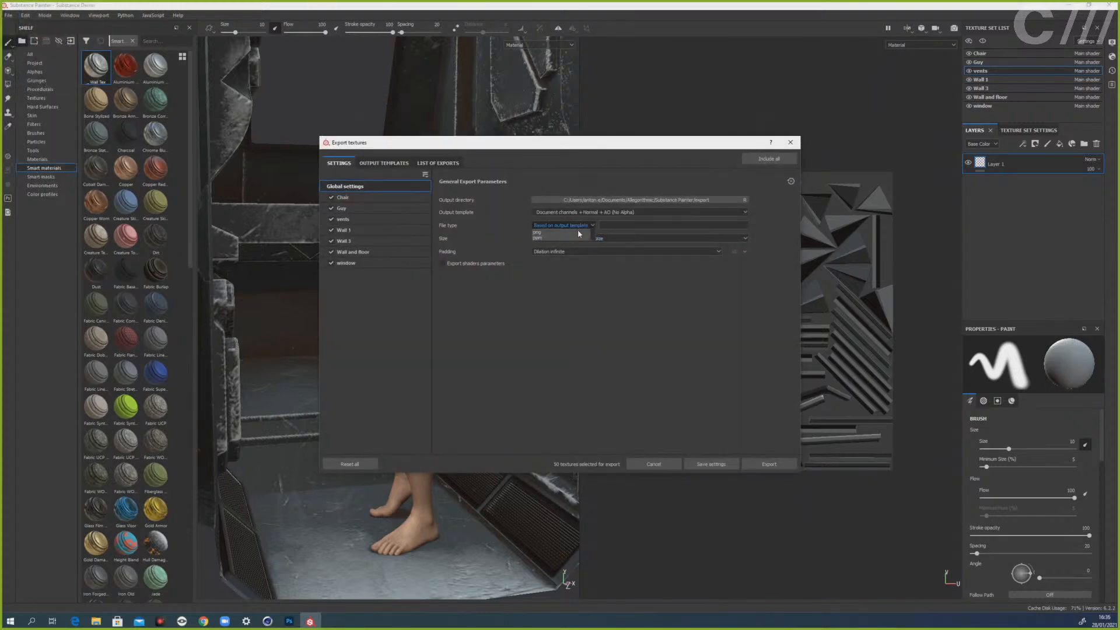
{"action": "left_click", "coordinate": [577, 226]}
{"action": "left_click", "coordinate": [687, 303]}
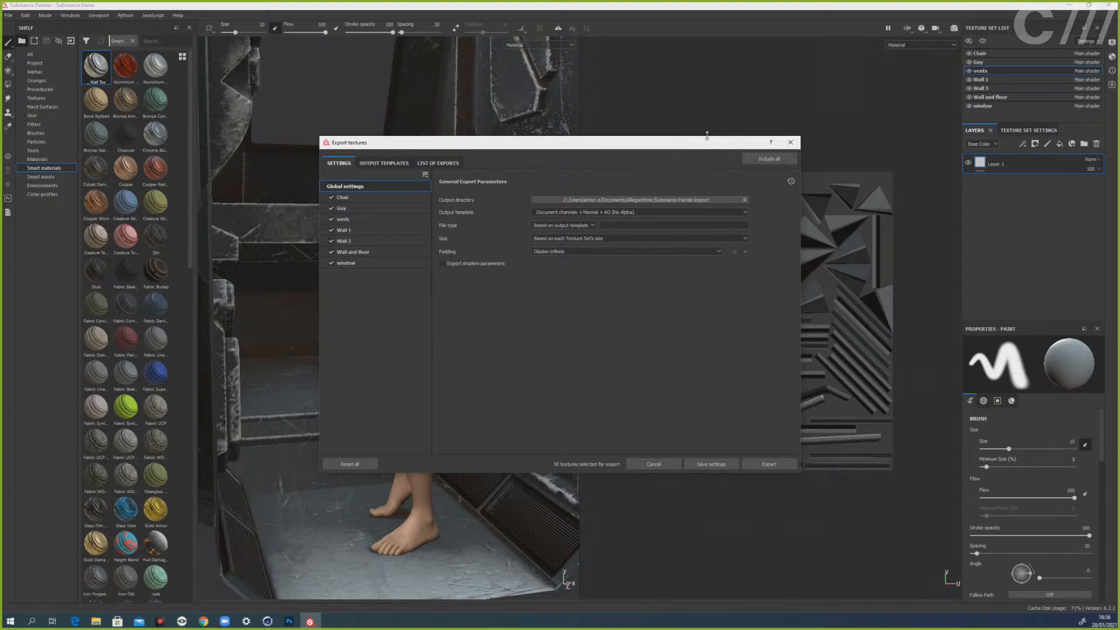
{"action": "left_click", "coordinate": [790, 142]}
- Switch to Photoshop and open the saved render "This Guy Had a Cat" from the Desktop
{"action": "left_click", "coordinate": [289, 621]}
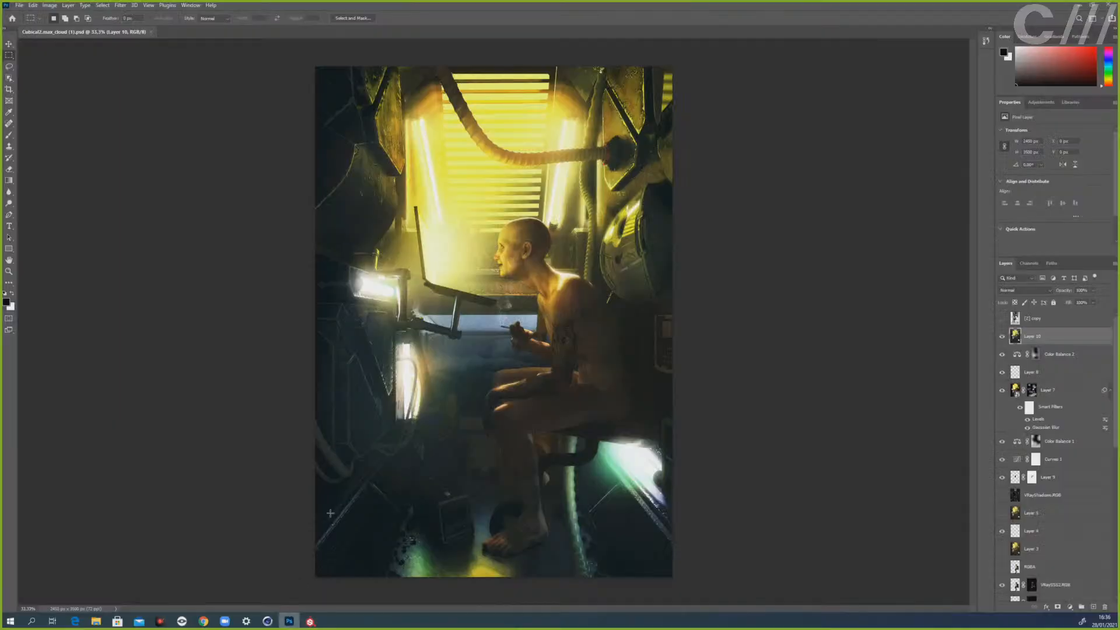
{"action": "key", "text": "alt+f"}
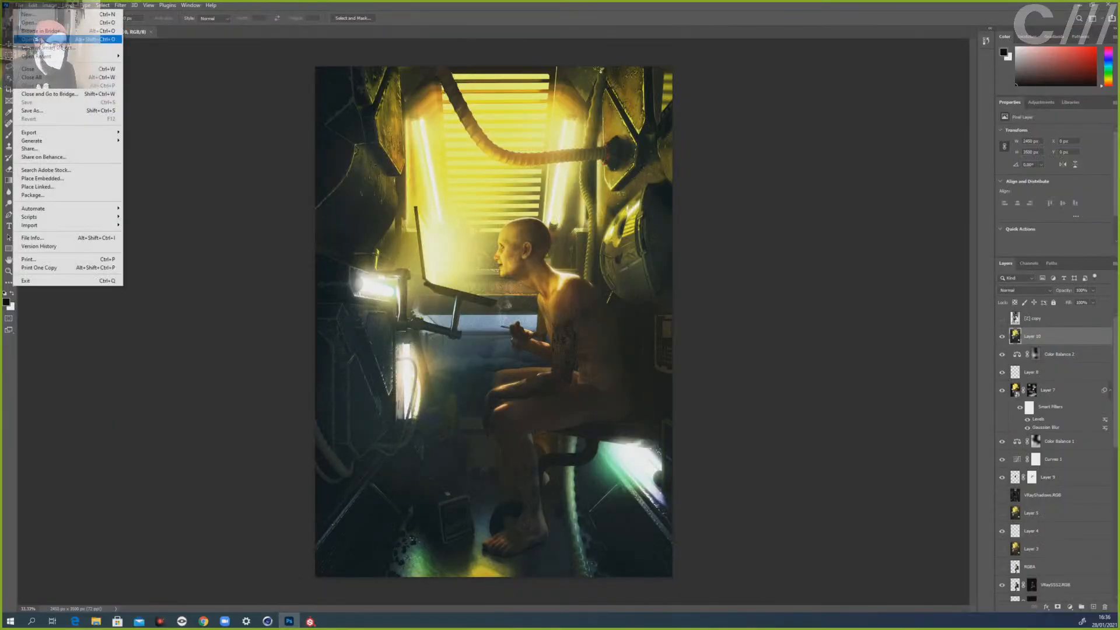
{"action": "left_click", "coordinate": [35, 22]}
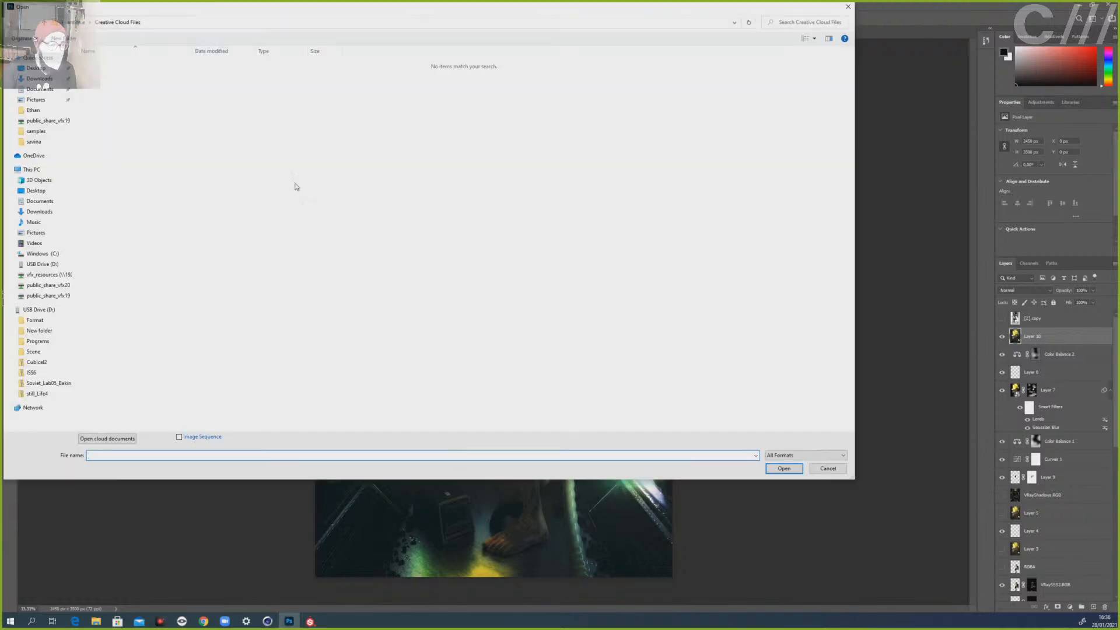
{"action": "left_click", "coordinate": [37, 68]}
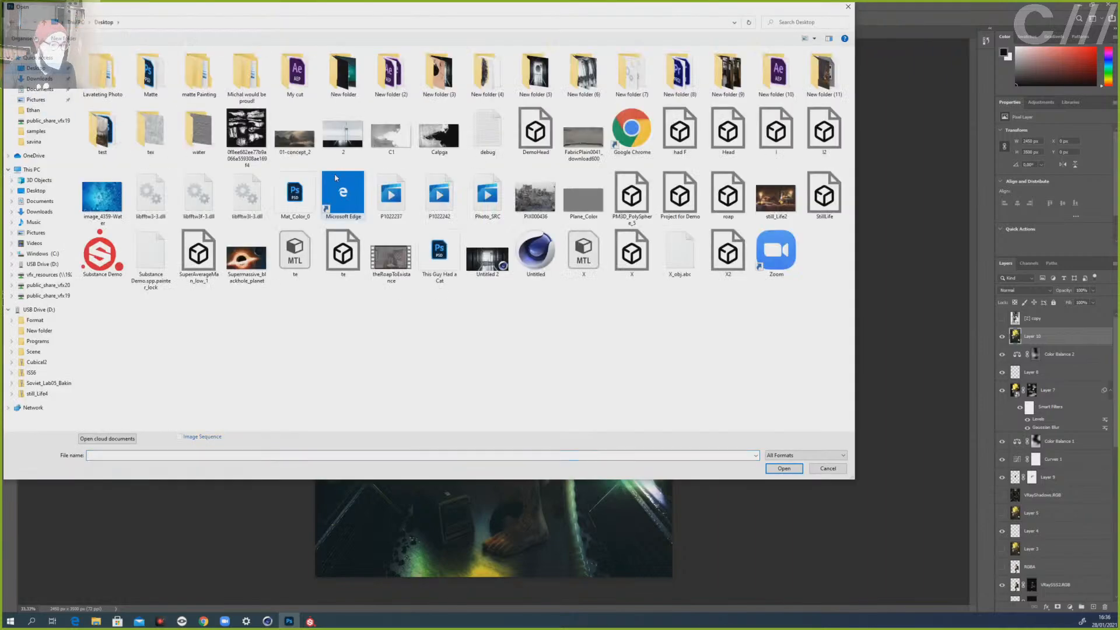
{"action": "double_click", "coordinate": [439, 253]}
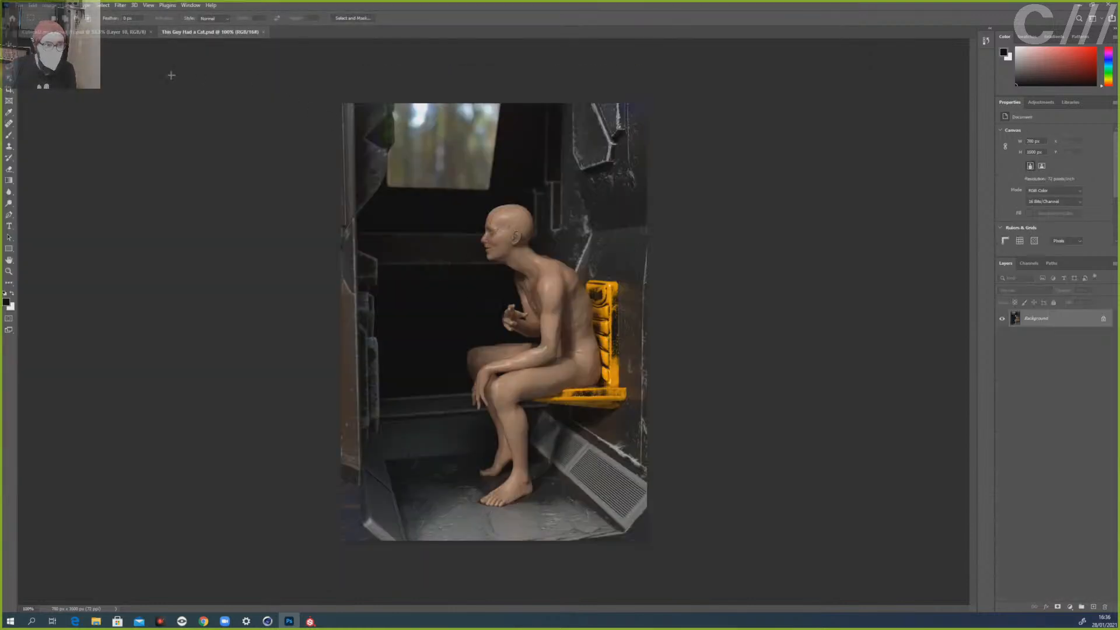
- Compare the render with the finished yellow-lit composite, and unlock the render's Background layer
{"action": "key", "text": "ctrl+Tab"}
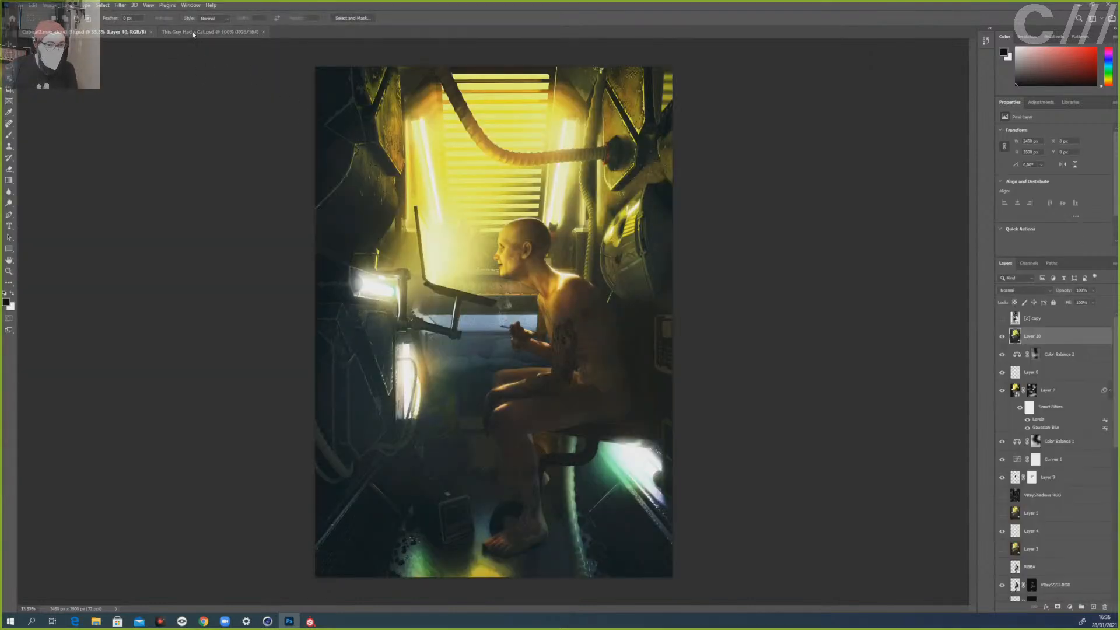
{"action": "key", "text": "ctrl+Tab"}
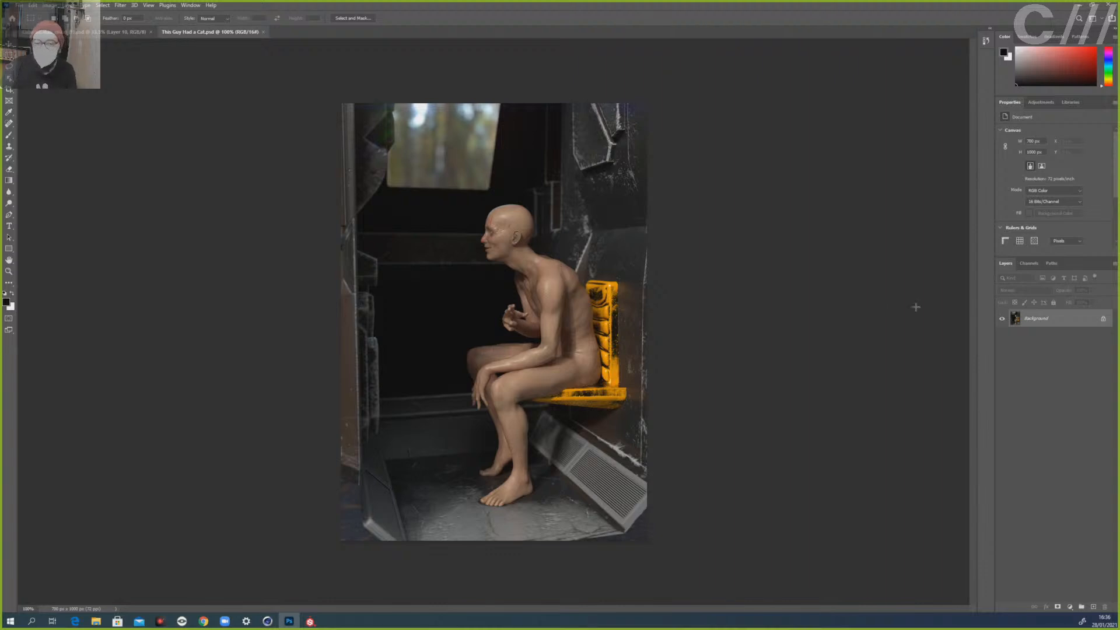
{"action": "left_click", "coordinate": [1100, 319]}
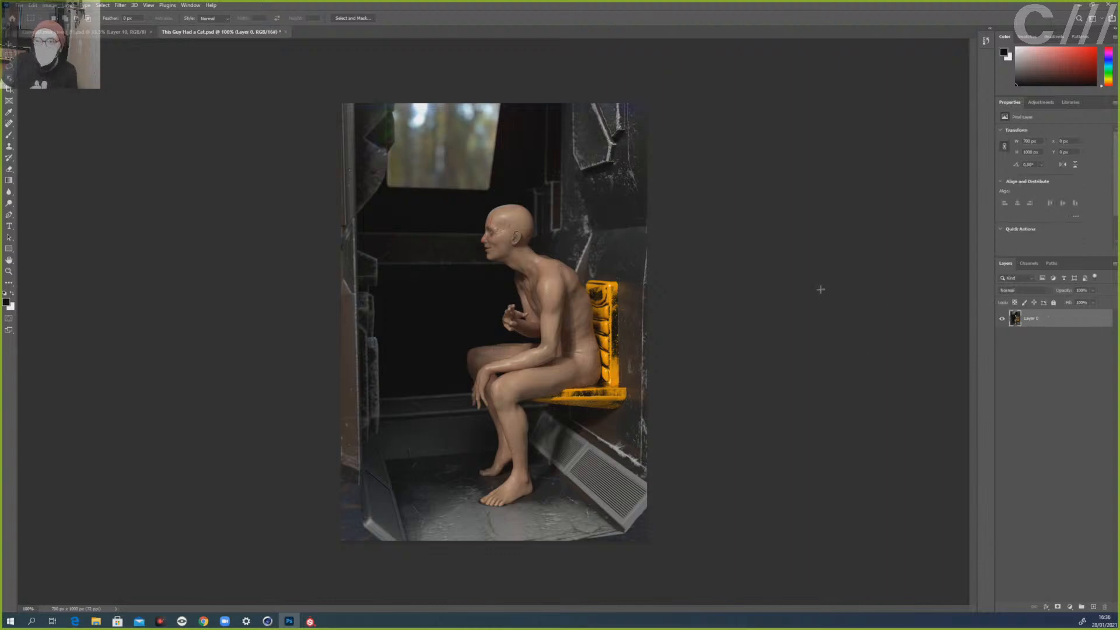